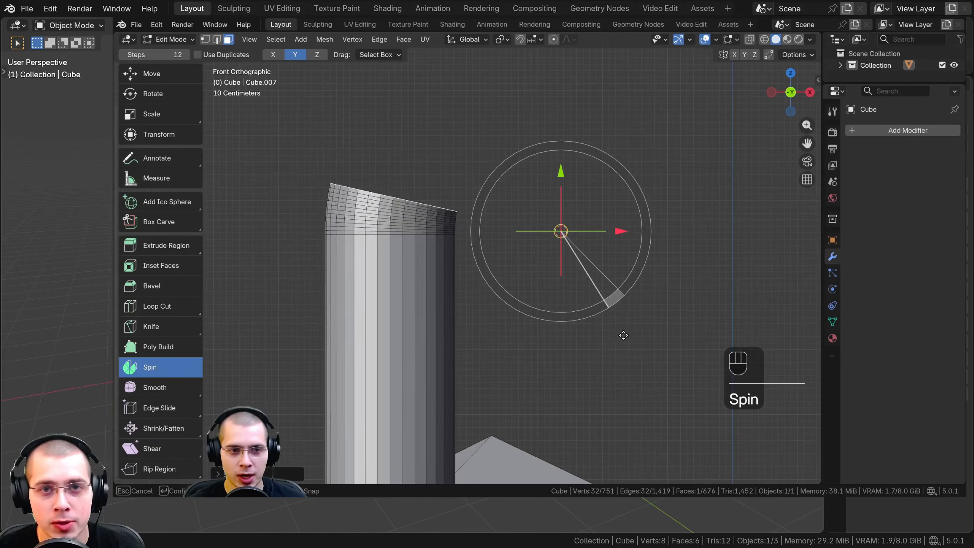
left_click_drag(624, 335, 487, 319)
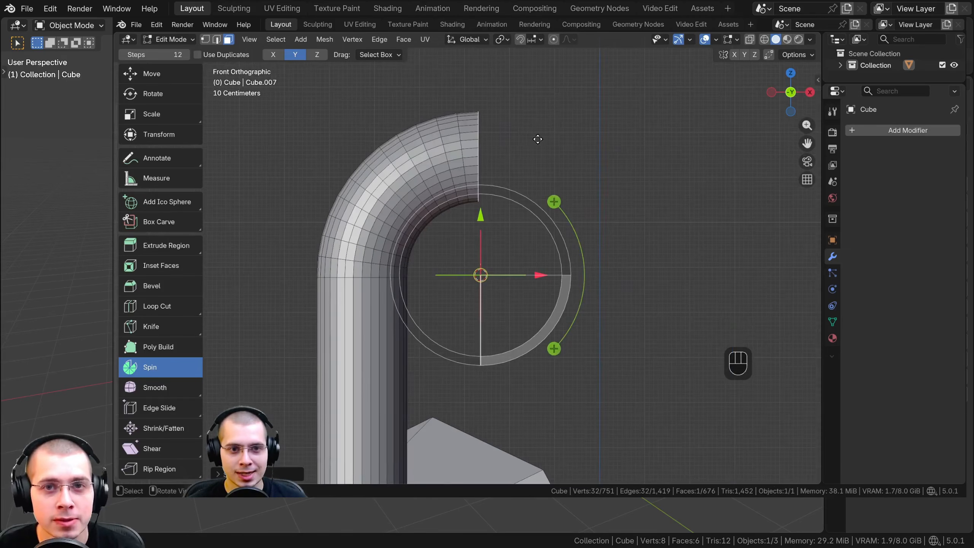
key("e")
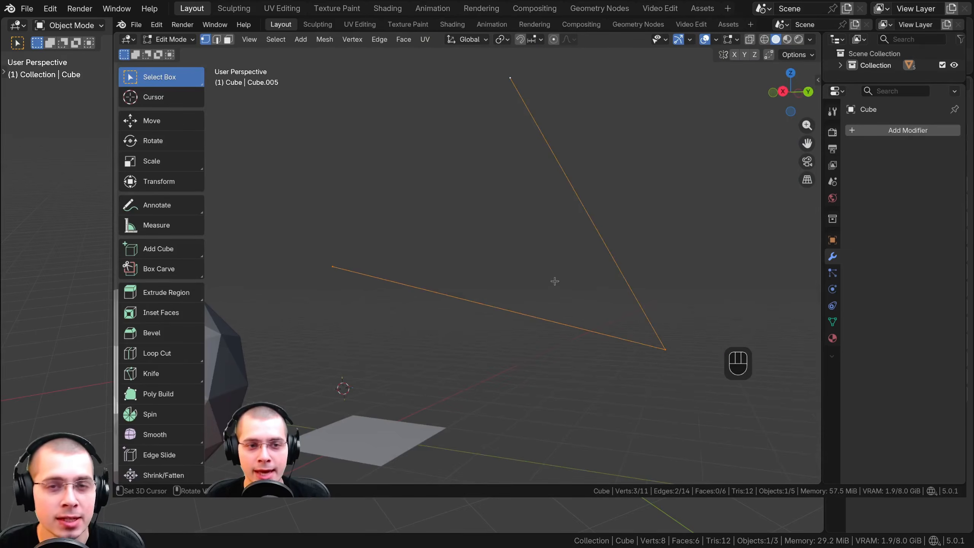
key("f")
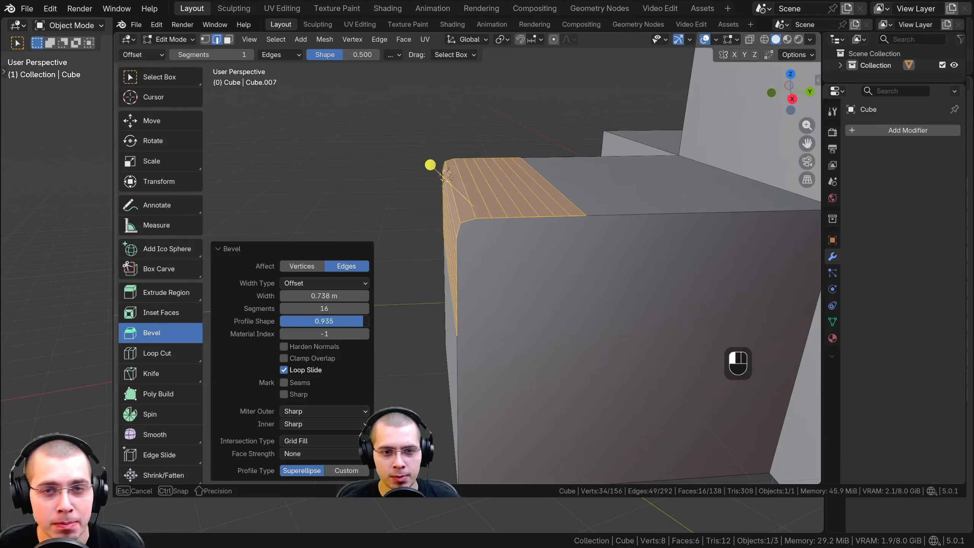
left_click_drag(428, 163, 441, 172)
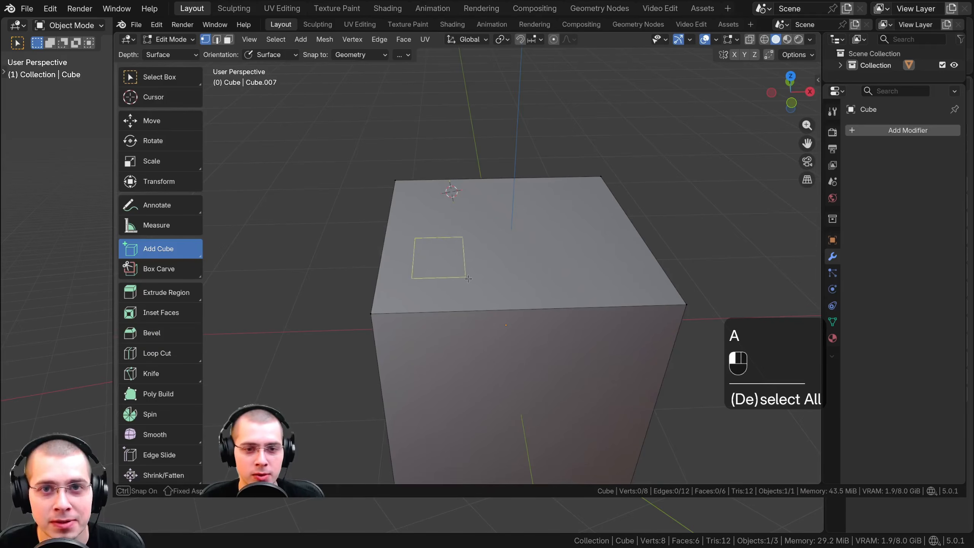
left_click_drag(468, 278, 489, 282)
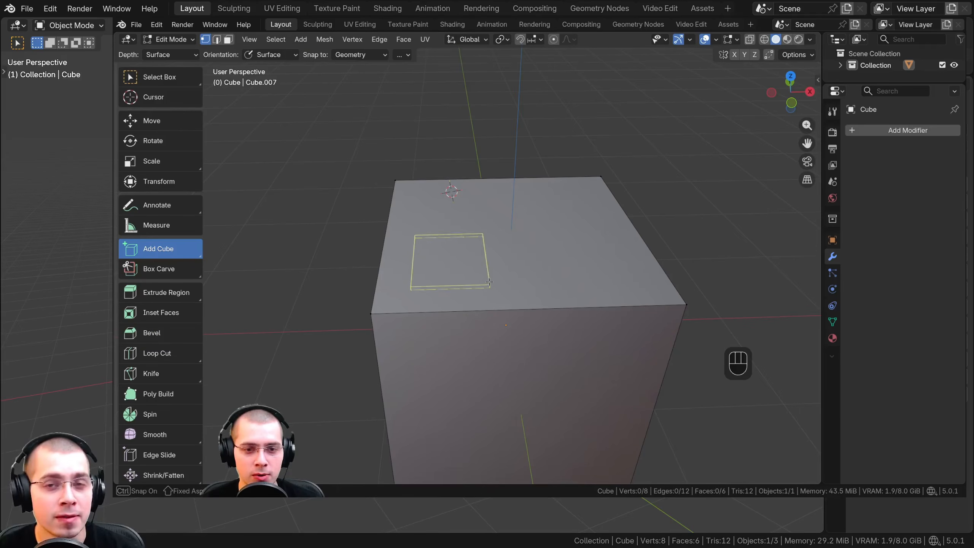
left_click(483, 165)
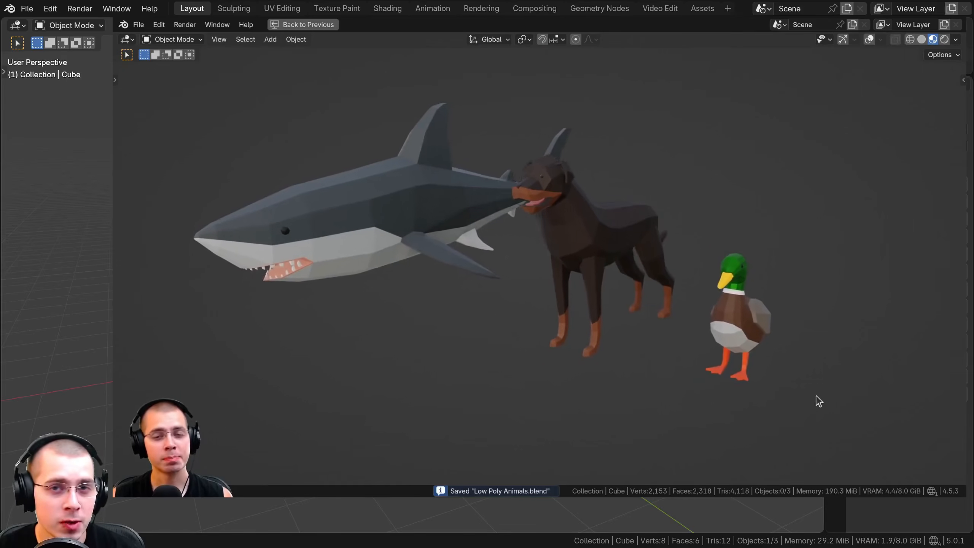
middle_click_drag(836, 396, 794, 394)
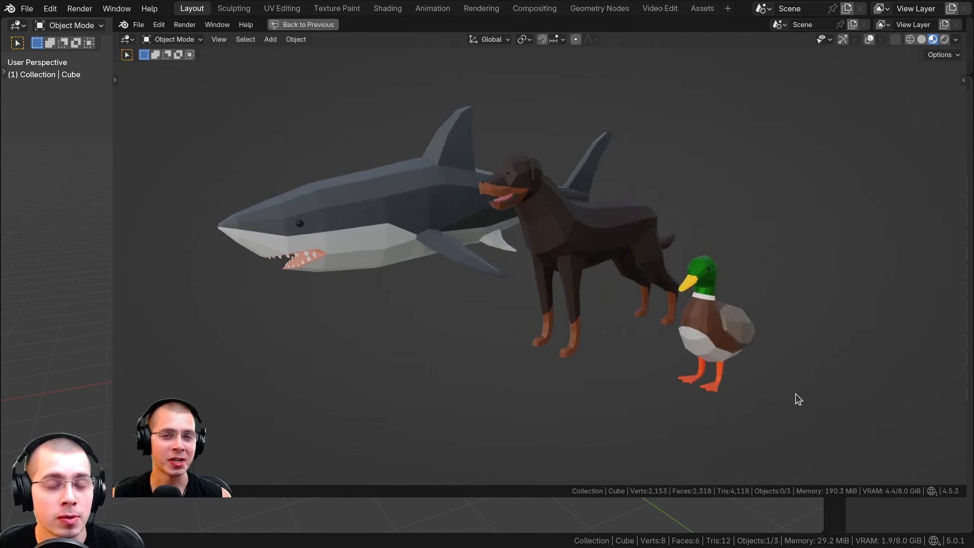
left_click(725, 330)
key("KP_Decimal")
middle_click_drag(724, 330, 647, 308)
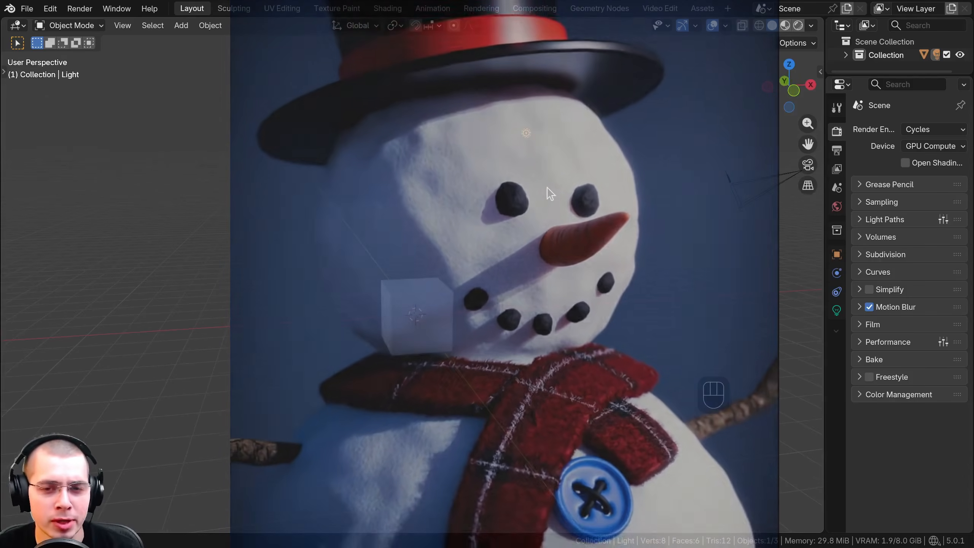
middle_click_drag(550, 193, 537, 230)
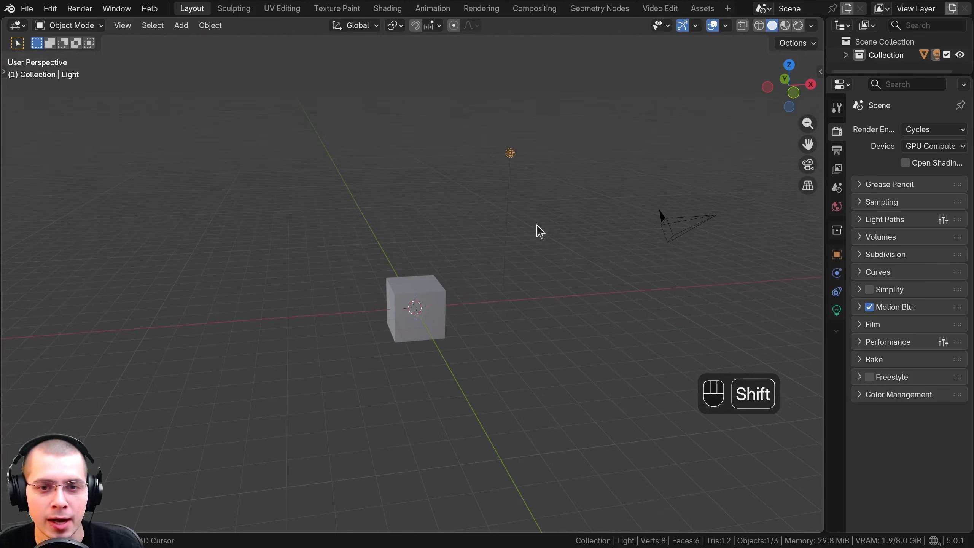
Select the cube, the light and the camera together
left_click(445, 294)
left_click(680, 220)
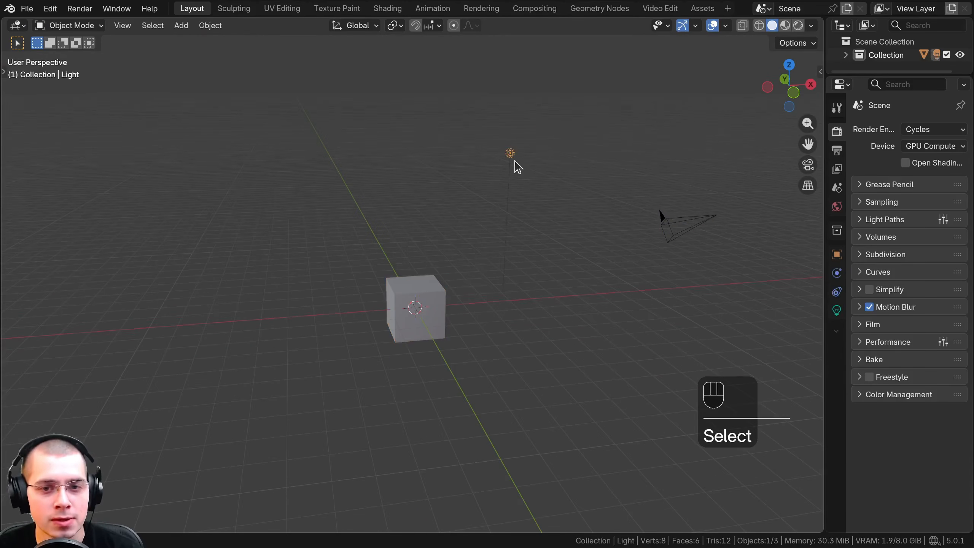
middle_click_drag(594, 247, 601, 252, "shift")
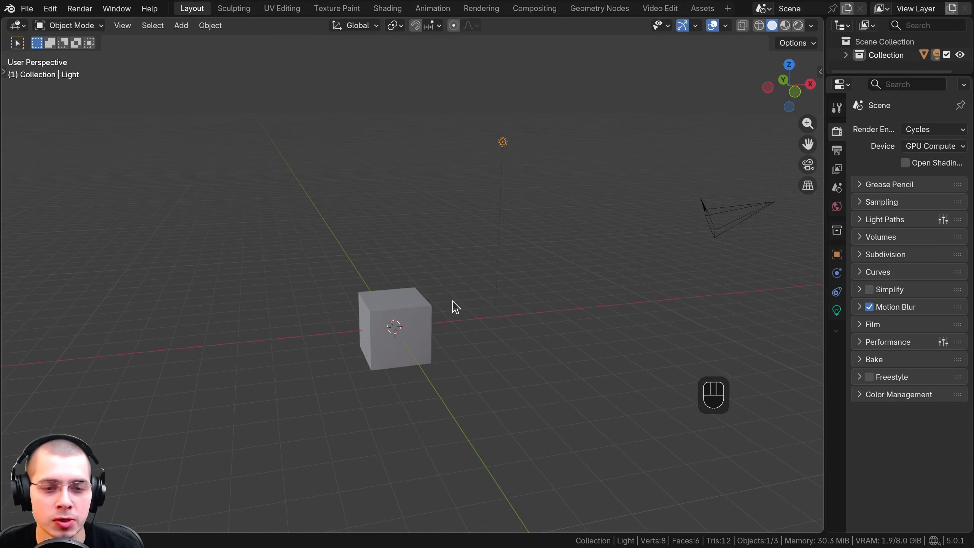
left_click(410, 307)
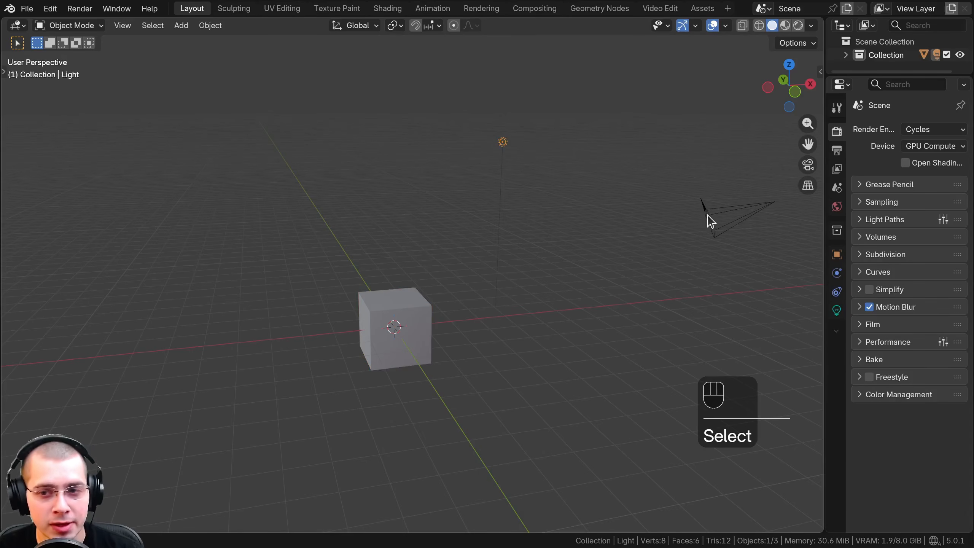
left_click(424, 307)
middle_click_drag(425, 307, 423, 267)
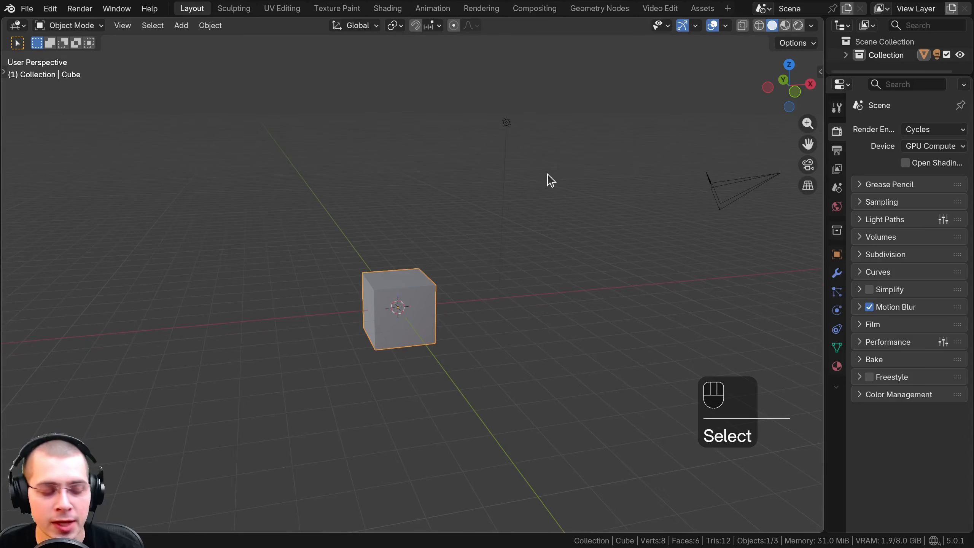
left_click(506, 123, "shift")
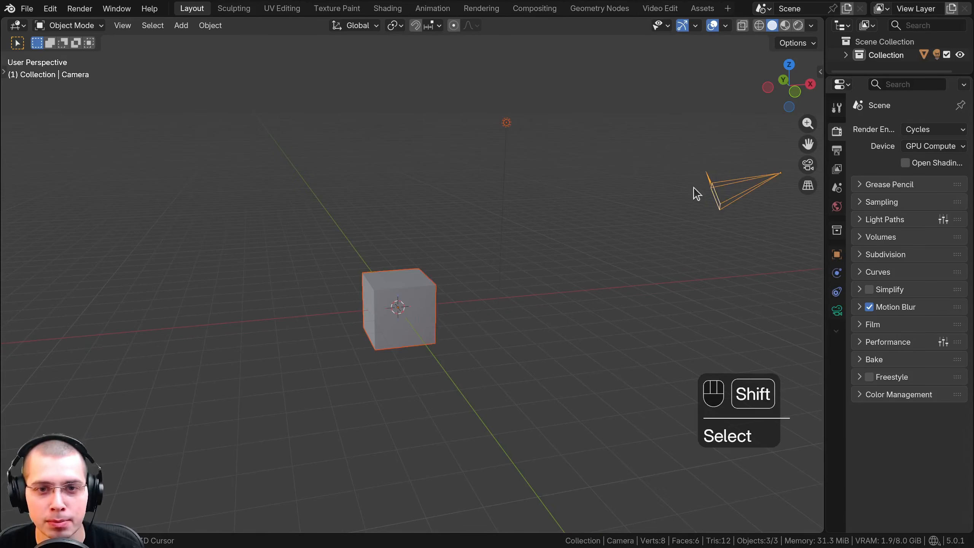
Examine the scene and the cube from closer, from farther away and from different angles
scroll(413, 285, "up", 4)
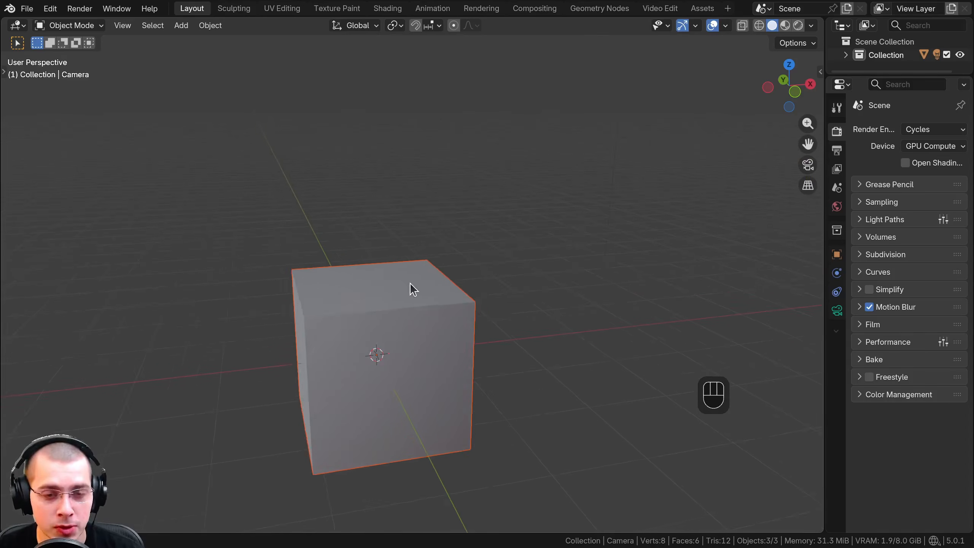
scroll(414, 288, "down", 5)
scroll(420, 290, "up", 6)
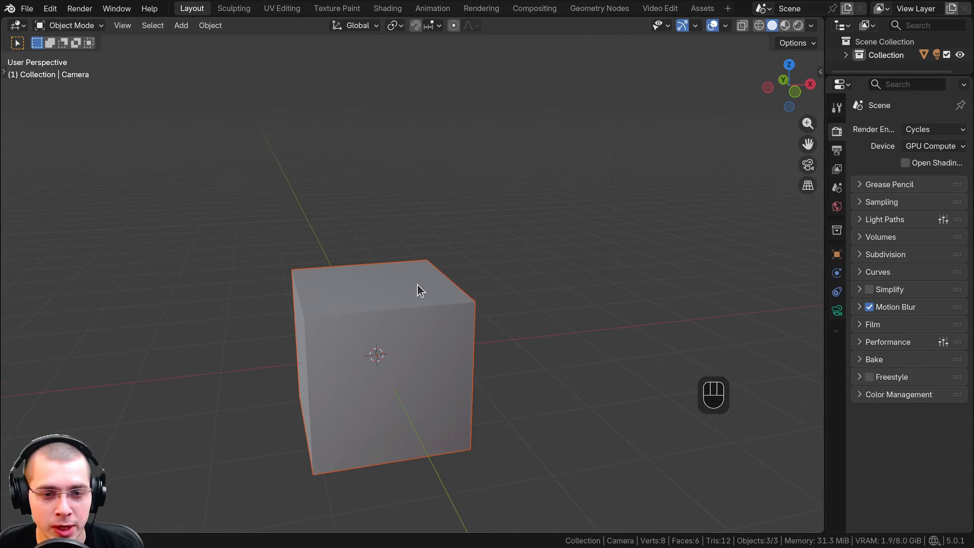
scroll(419, 289, "down", 5)
middle_click_drag(424, 230, 406, 244)
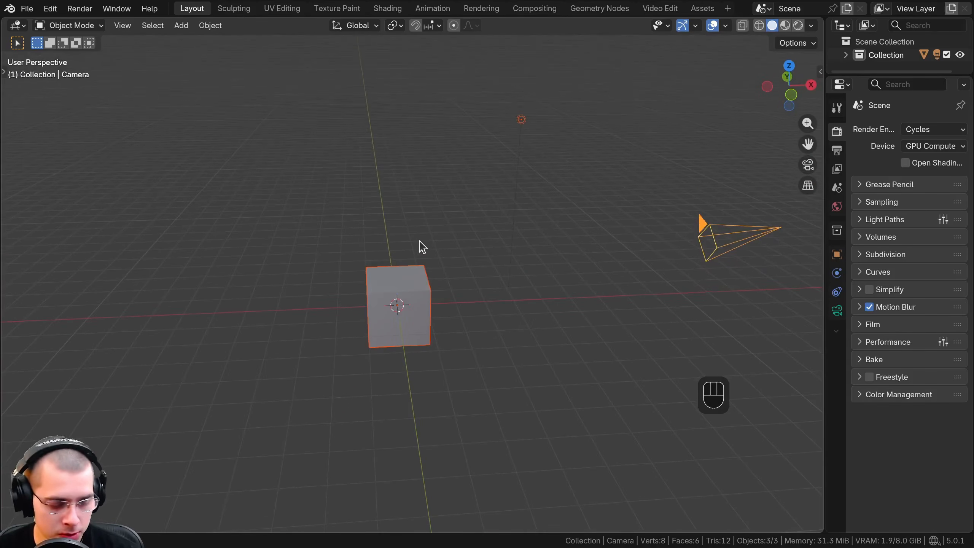
key("shift")
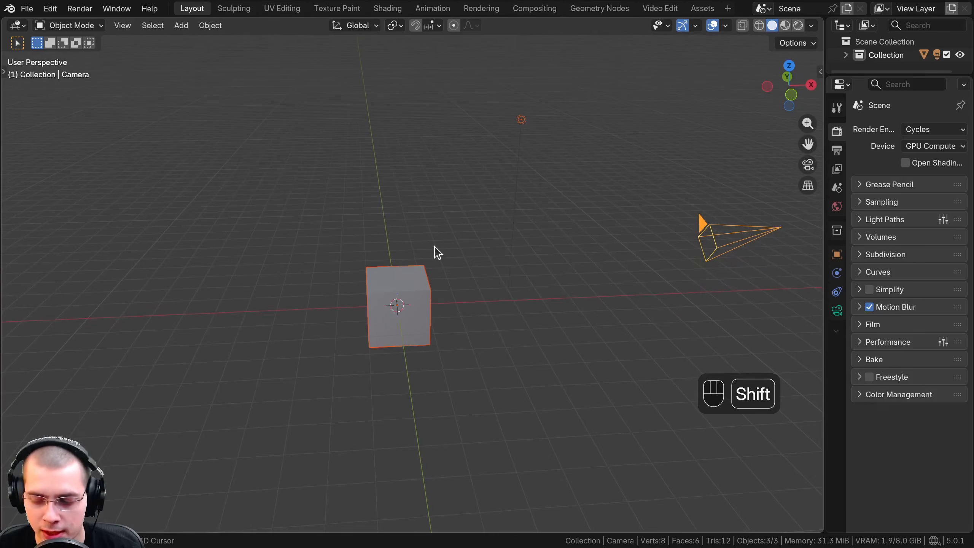
middle_click_drag(437, 252, 394, 267, "shift")
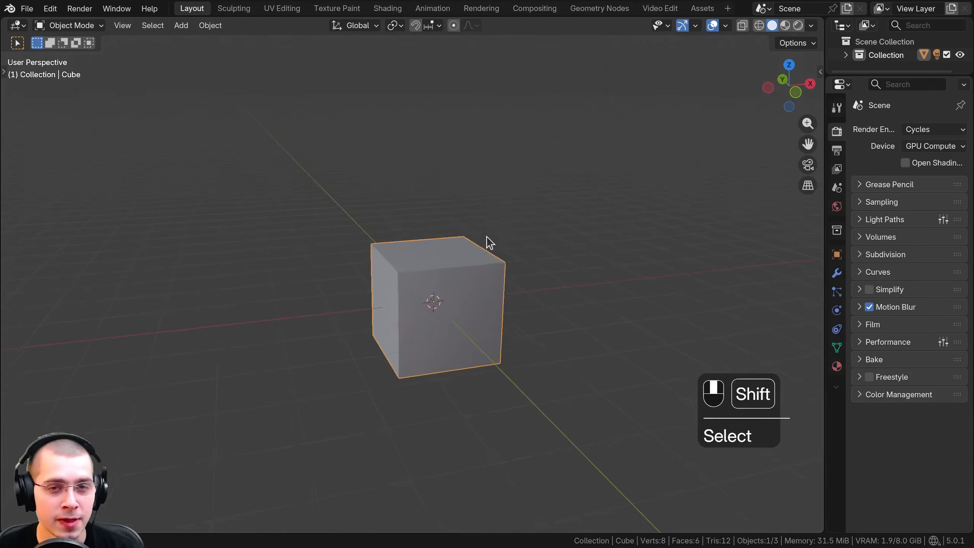
middle_click_drag(485, 237, 487, 234, "shift")
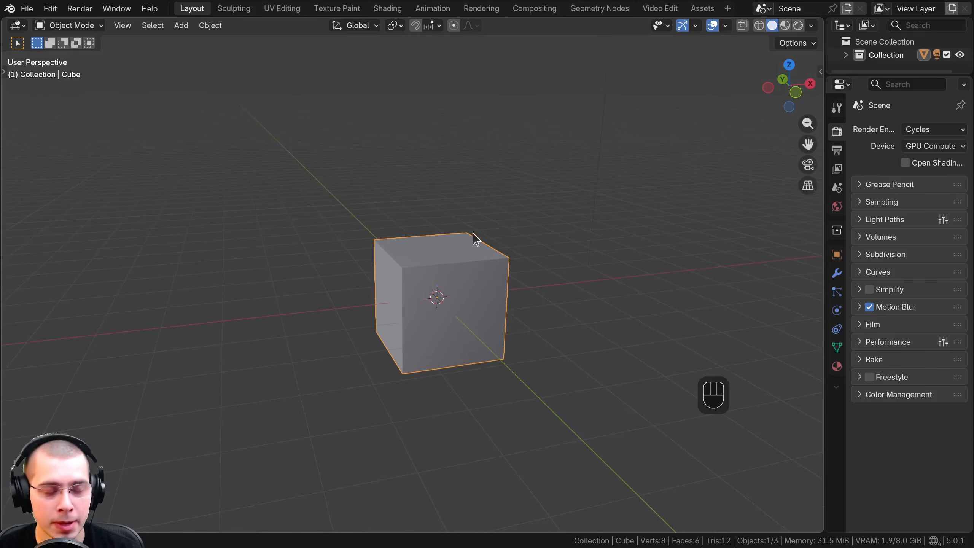
Try moving, rotating and scaling the cube freely
key("g")
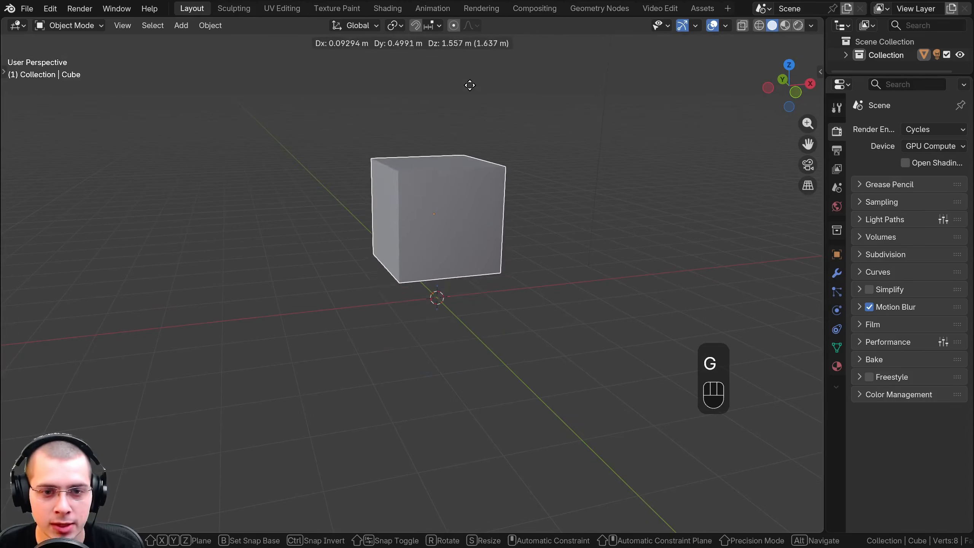
key("r")
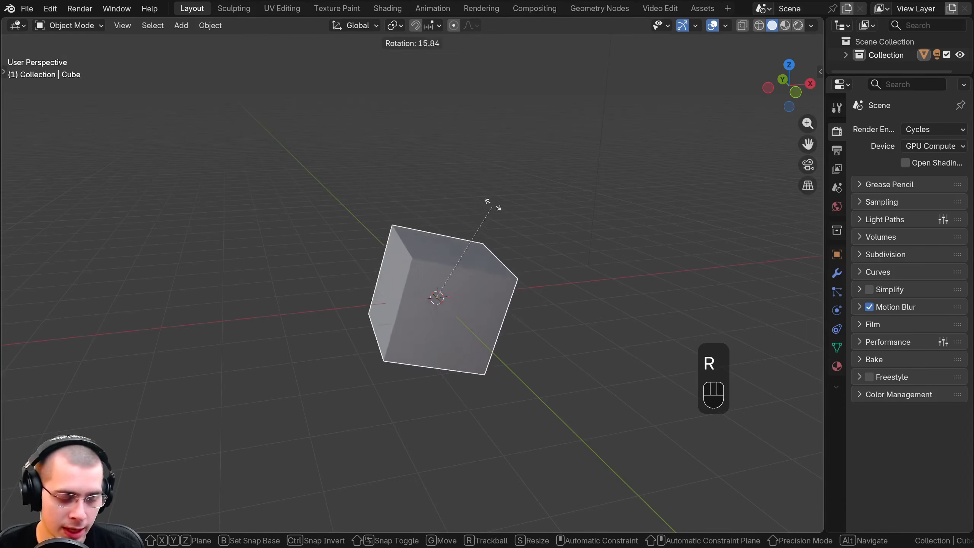
key("s")
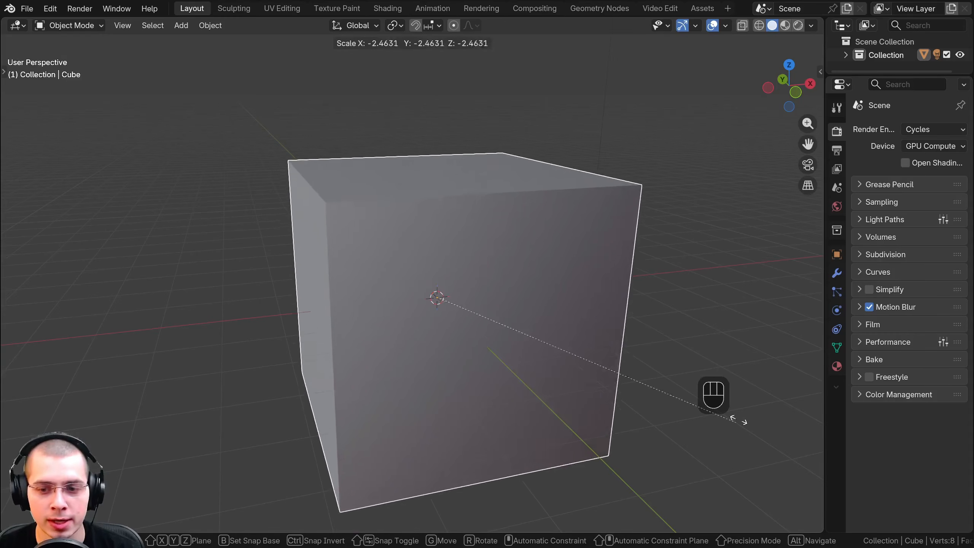
right_click(557, 262)
Show the toolbar and shift the cube slightly along the X axis with the Move tool
middle_click_drag(439, 260, 390, 167)
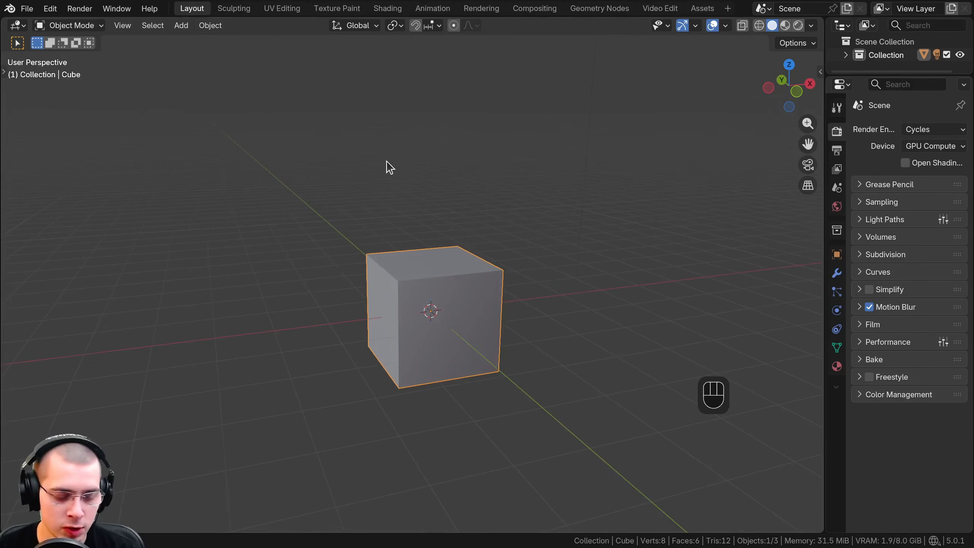
key("t")
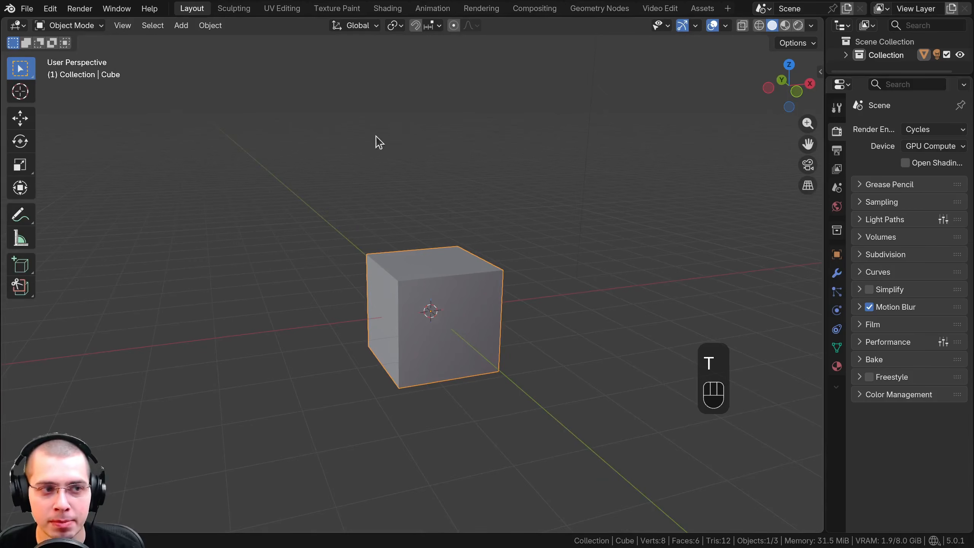
left_click(20, 119)
mouse_move(477, 312)
left_mouse_down()
mouse_move(550, 301)
mouse_move(485, 307)
left_mouse_up()
Rotate the cube about the Y axis with the Rotate tool and enlarge it uniformly with the Scale tool
left_click(20, 141)
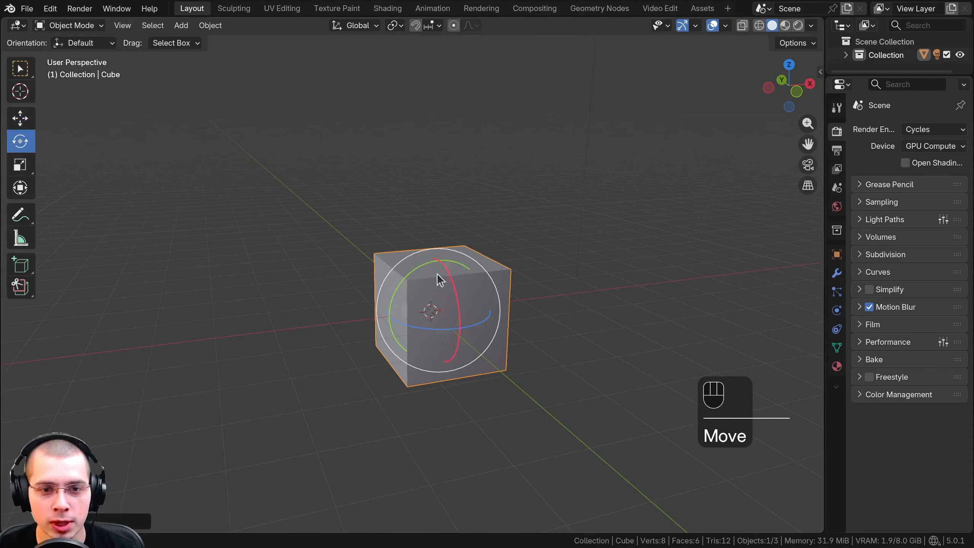
left_click_drag(426, 272, 385, 289)
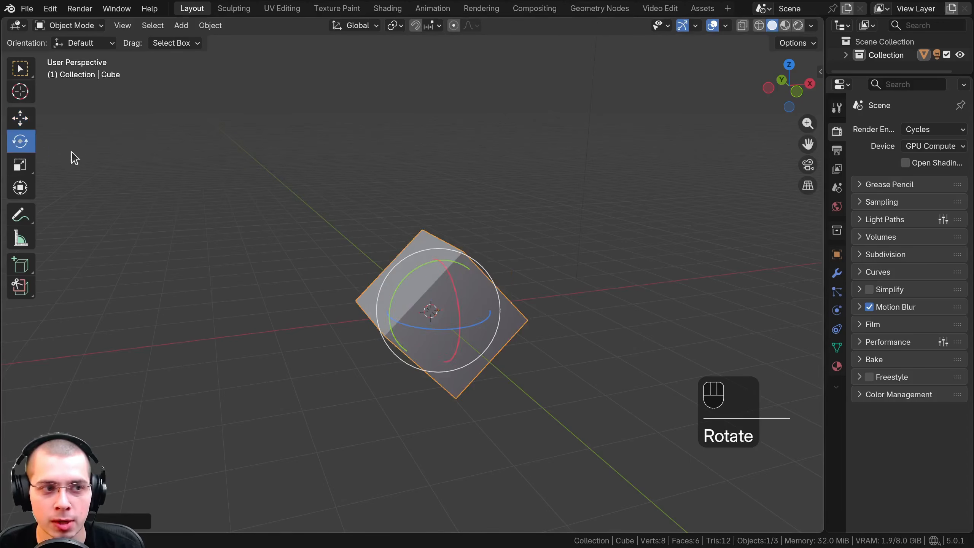
left_click(20, 166)
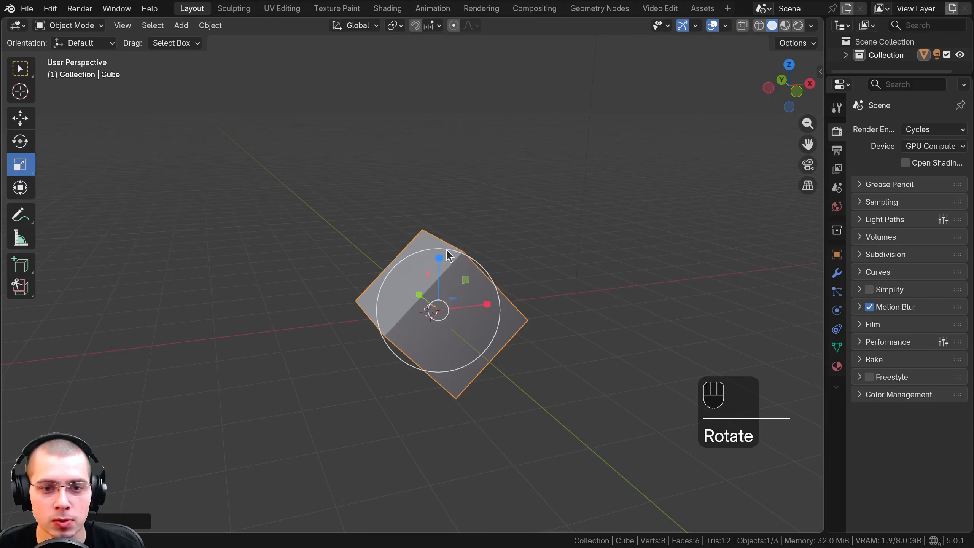
left_click_drag(441, 260, 444, 213)
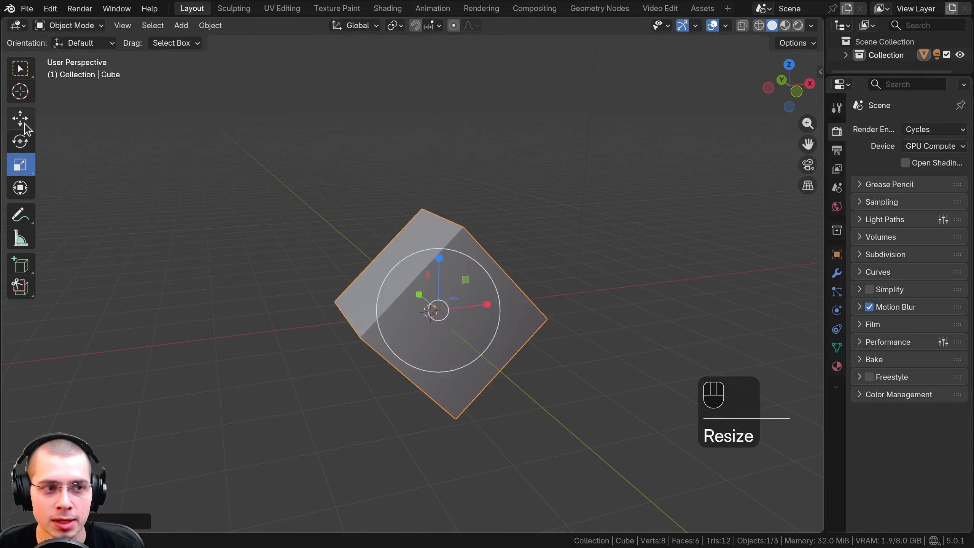
Widen the toolbar so the tool names show and make Scale the active tool
left_click_drag(36, 130, 88, 131)
left_click(53, 129)
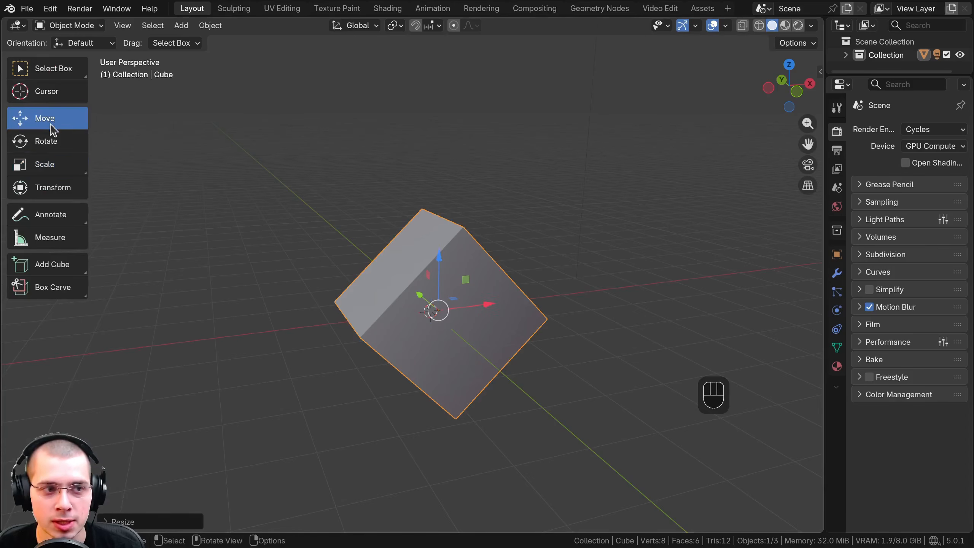
left_click(54, 147)
left_click(53, 165)
Delete the cube and undo the deletion
middle_click_drag(304, 299, 434, 198)
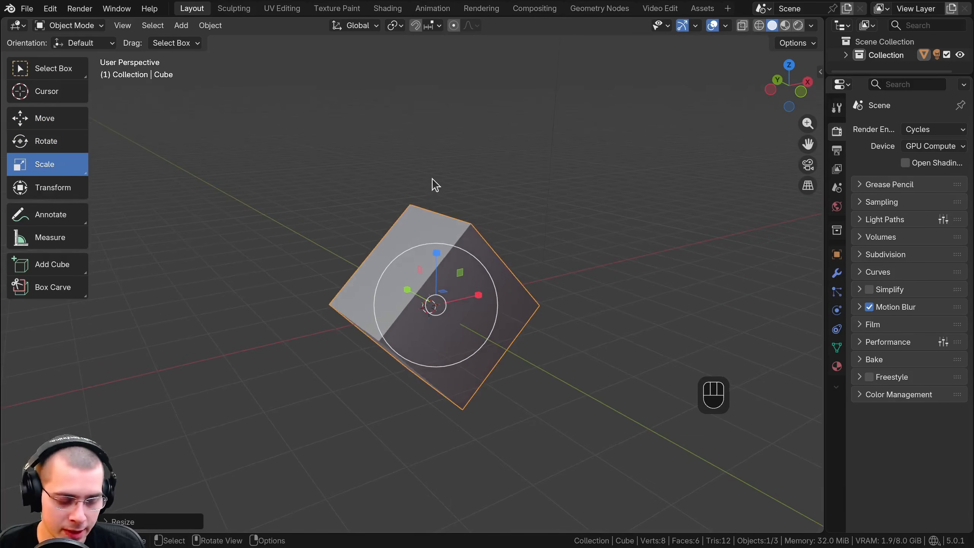
key("x")
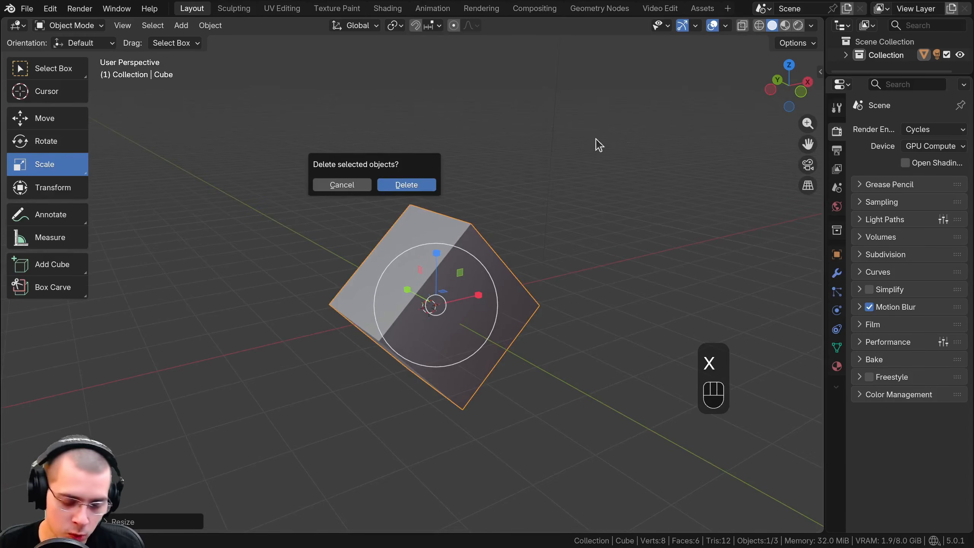
key("Delete")
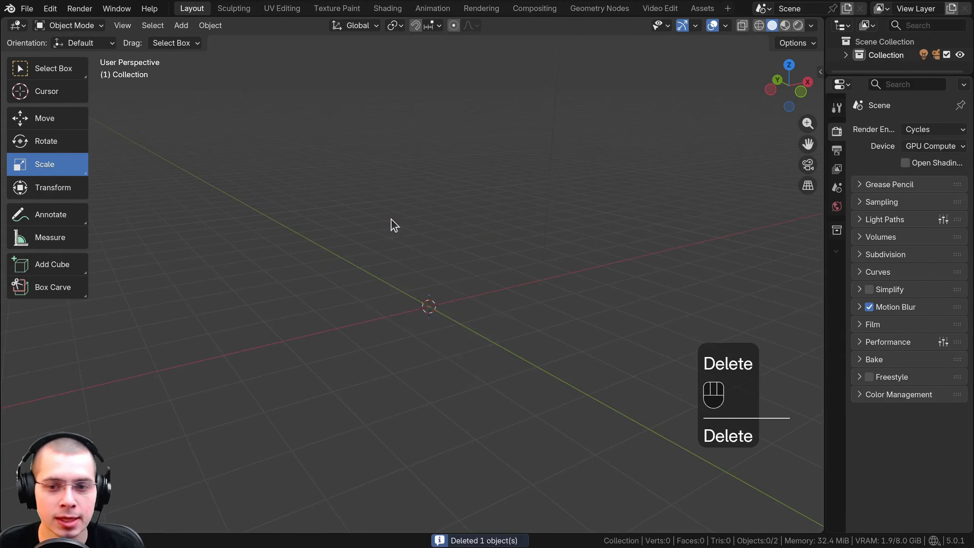
key("ctrl+z")
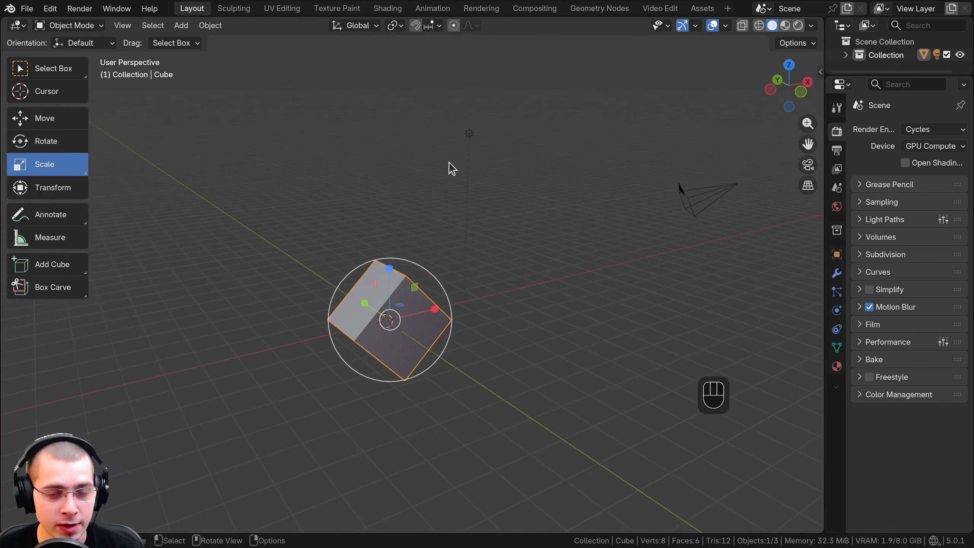
Select all objects in the scene and clear the selection
key("a")
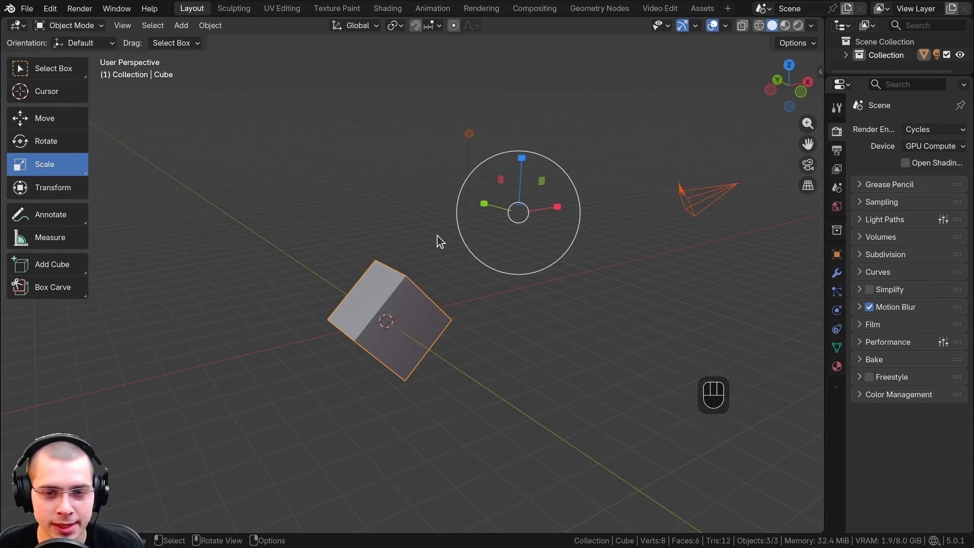
key("a")
key("a")
Select only the cube and duplicate it, placing the copy in the space above the original
middle_click_drag(436, 234, 456, 228)
middle_click_drag(456, 228, 453, 236, "shift")
scroll(440, 249, "up", 2)
left_click(383, 309)
scroll(367, 302, "down", 1)
middle_click_drag(368, 307, 381, 314, "shift")
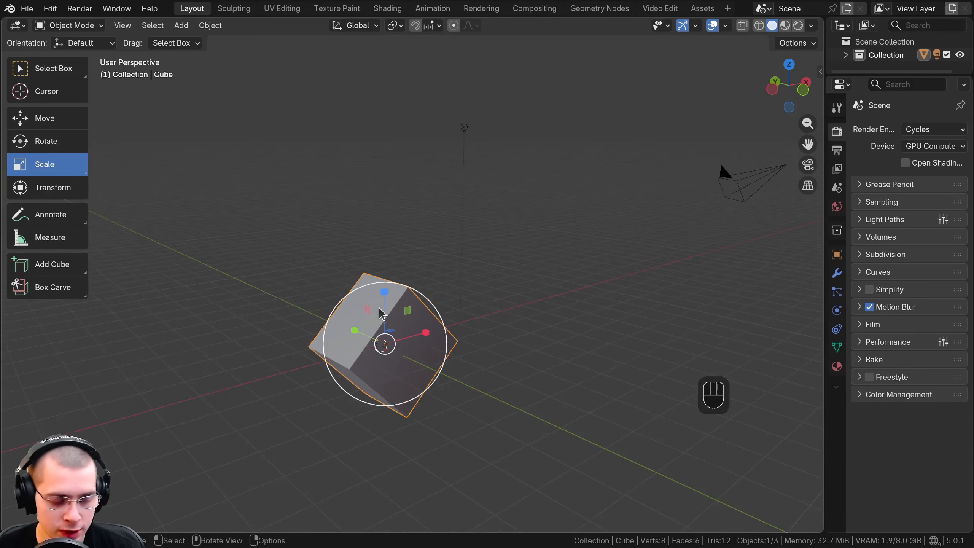
key("shift+d")
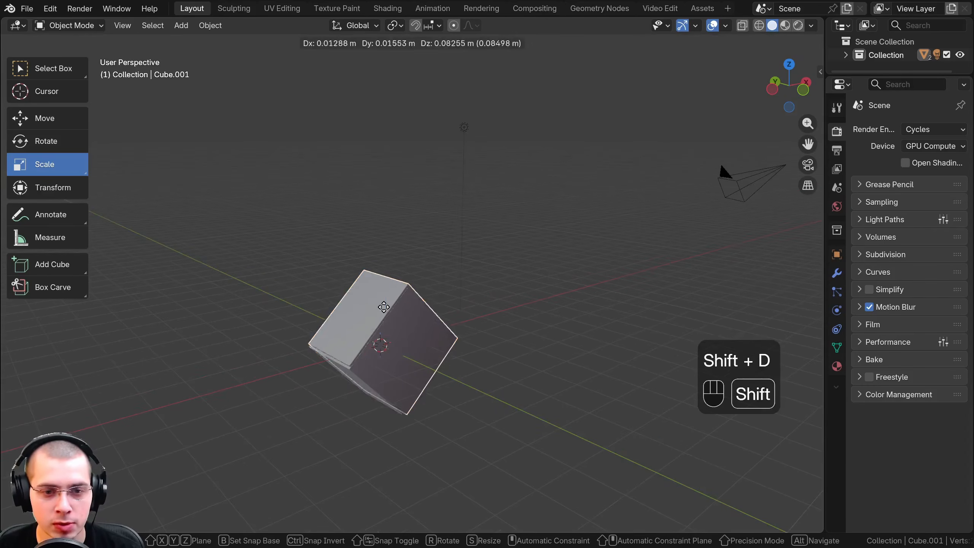
left_click(449, 181)
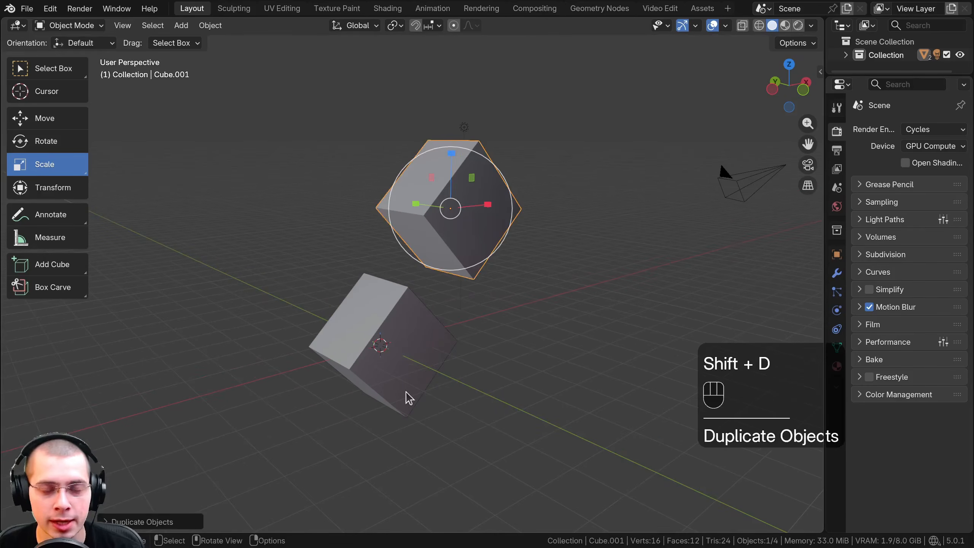
Select every object in the scene and delete them all, including the cubes, camera and light
middle_click_drag(405, 376, 402, 379, "shift")
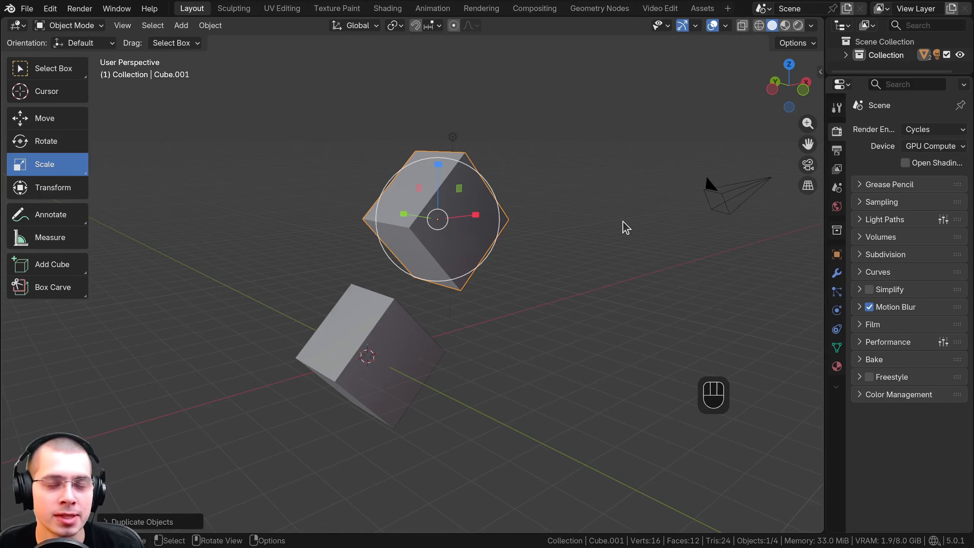
middle_click_drag(487, 306, 546, 302, "shift")
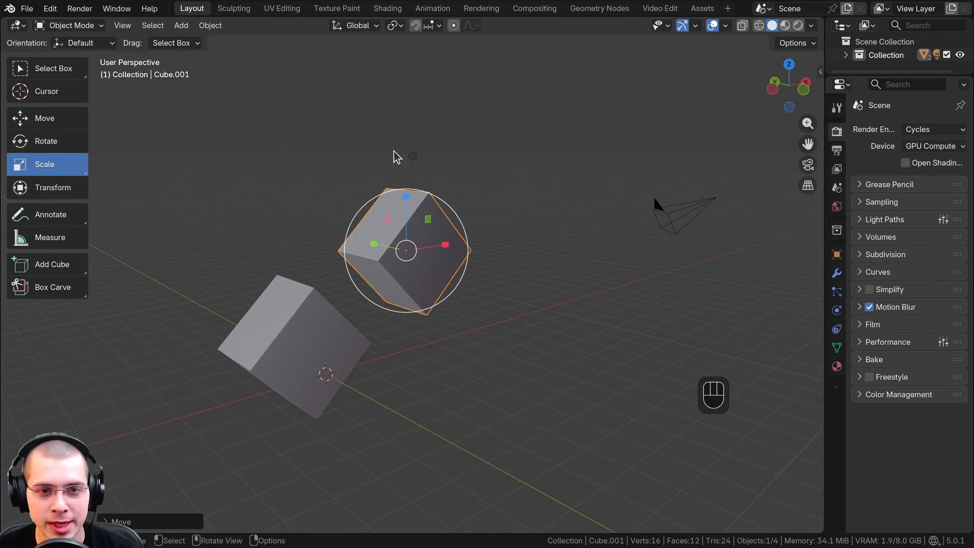
key("a")
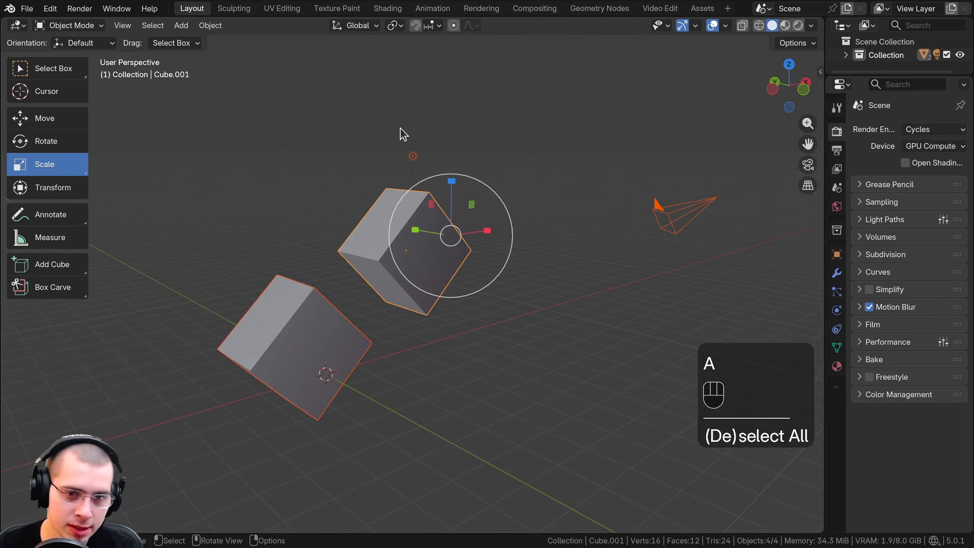
key("Delete")
middle_click_drag(352, 140, 476, 233)
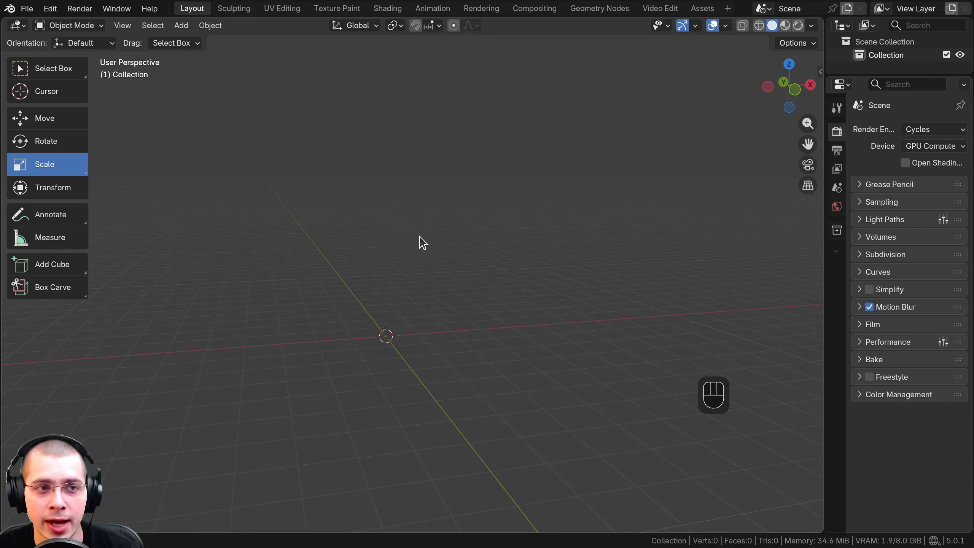
left_click(181, 31)
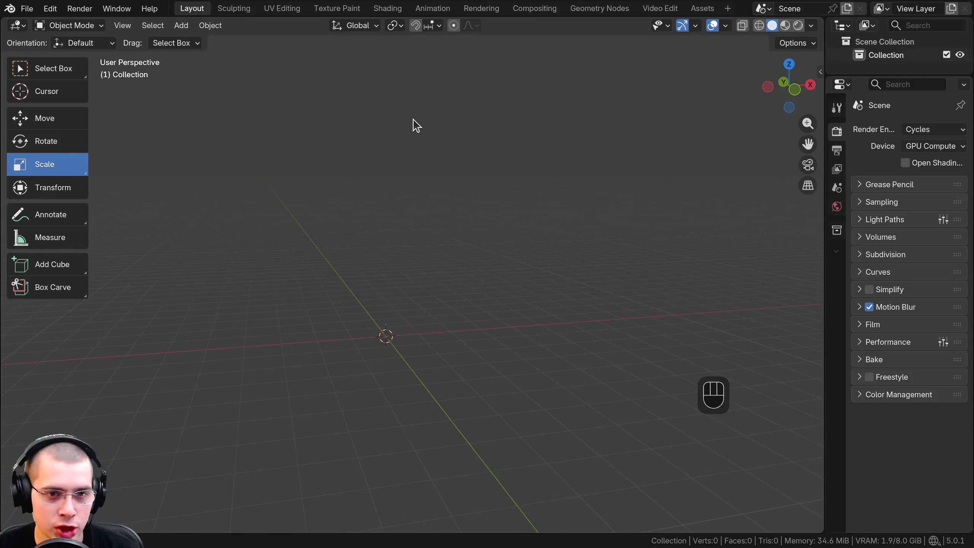
key("shift+a")
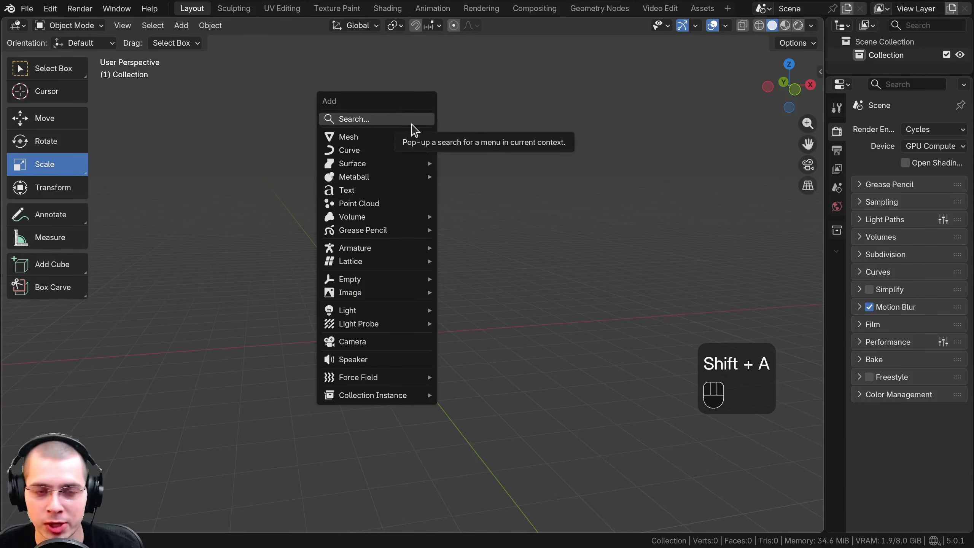
mouse_move(401, 138)
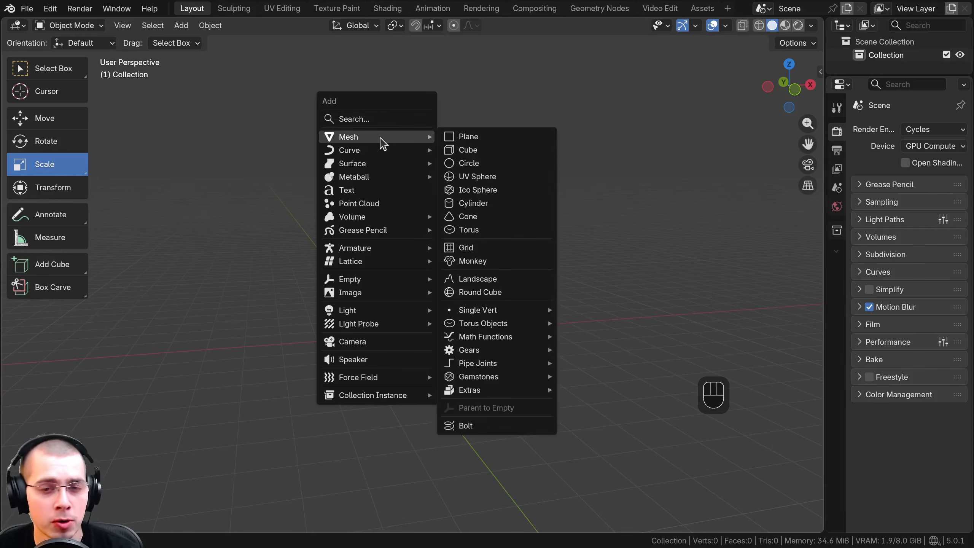
Add a cube mesh to the empty scene
left_click(184, 27)
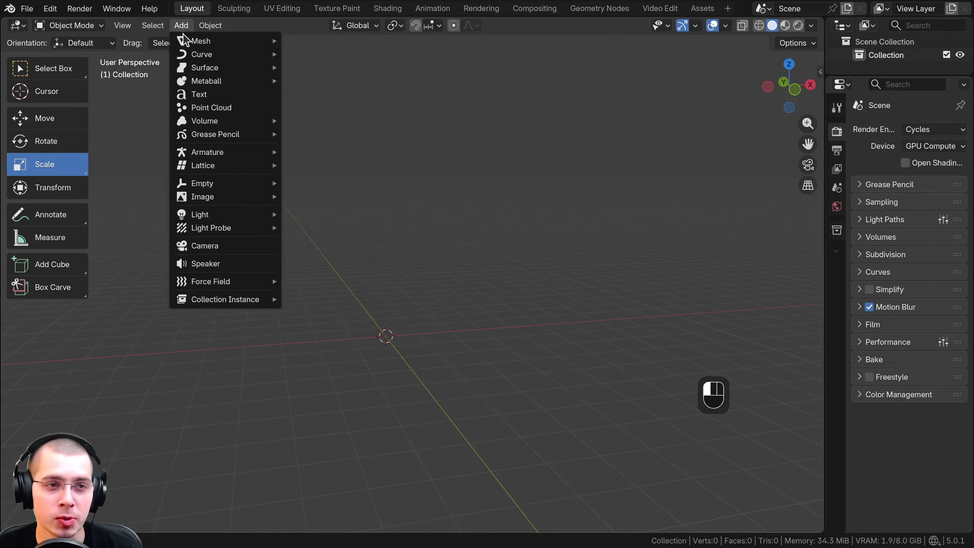
mouse_move(206, 42)
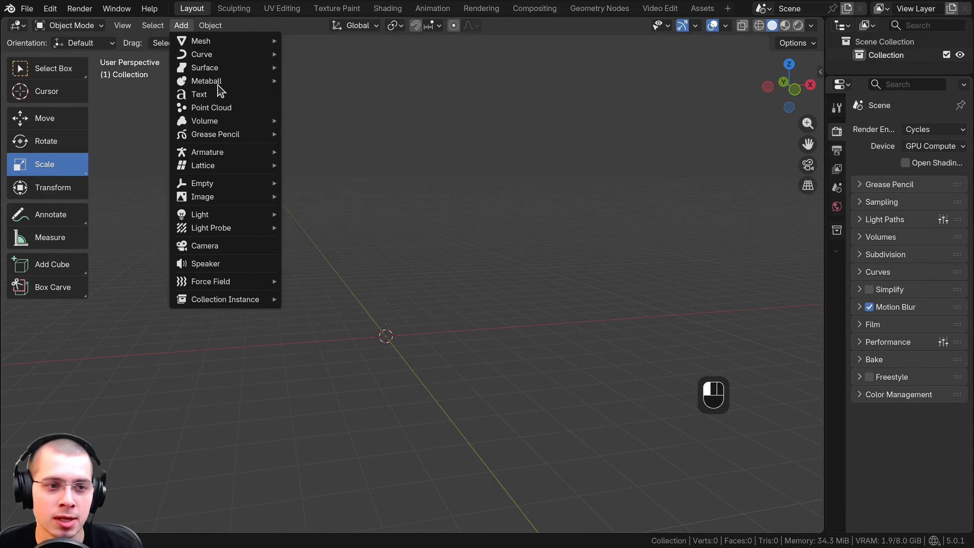
mouse_move(212, 220)
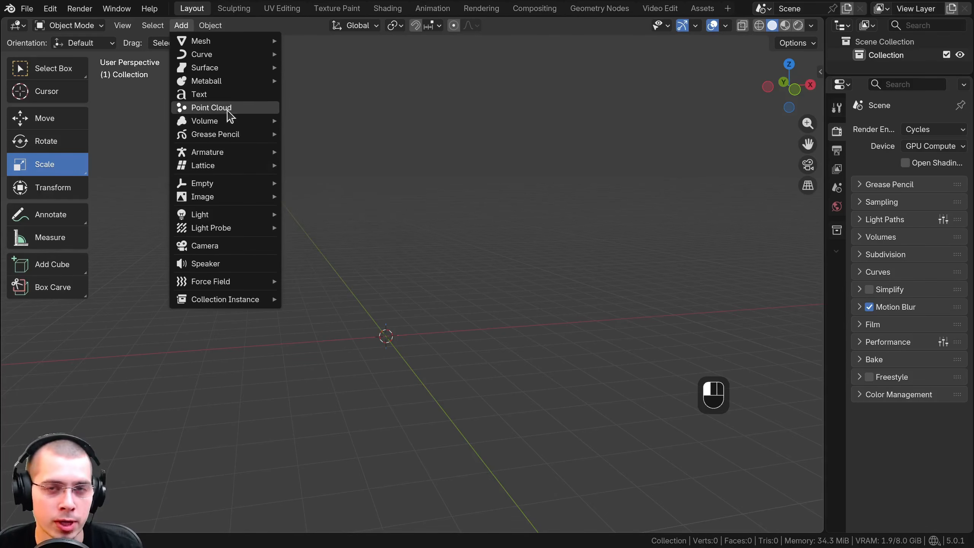
mouse_move(209, 44)
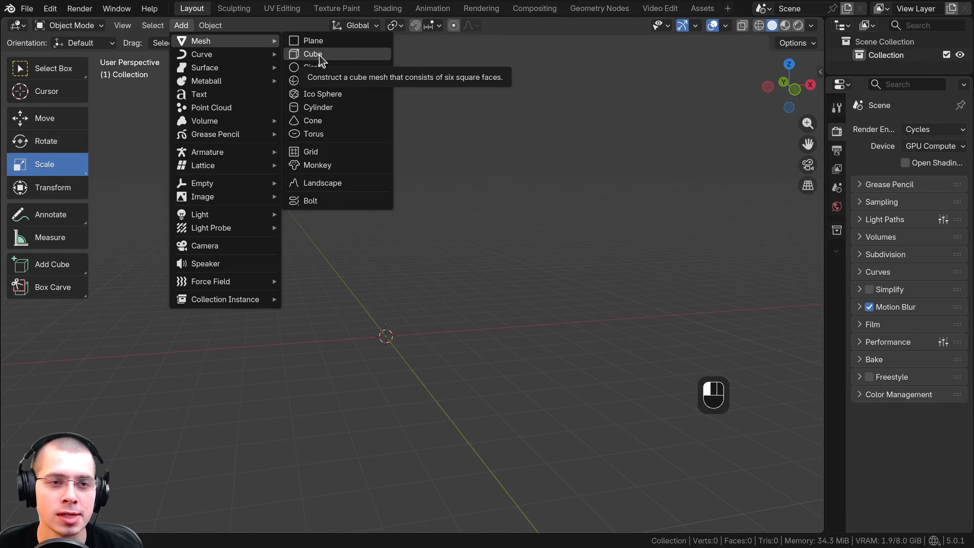
left_click(313, 54)
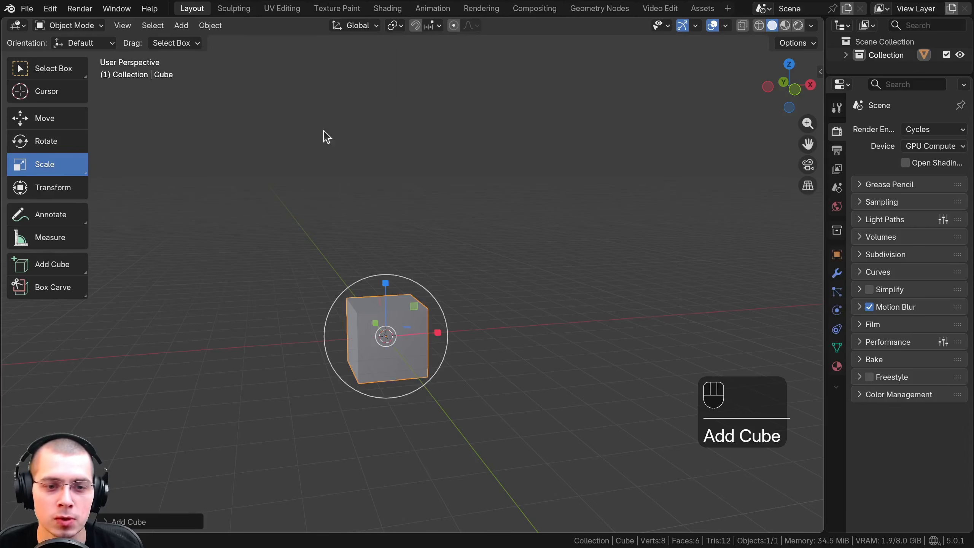
Switch through the Move, Rotate and Scale tools and finish with Select Box as the active tool
left_click(61, 75)
key("t")
key("t")
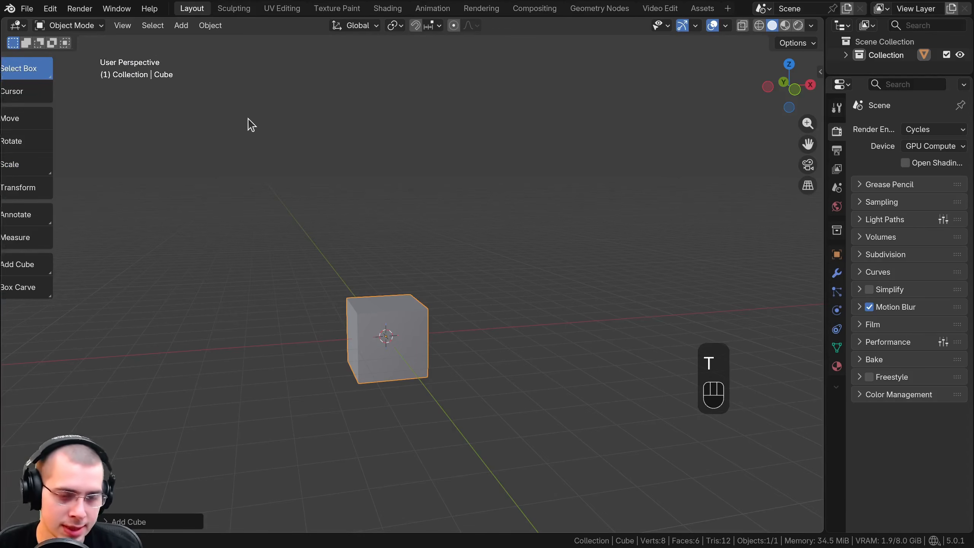
left_click(49, 124)
left_click(48, 143)
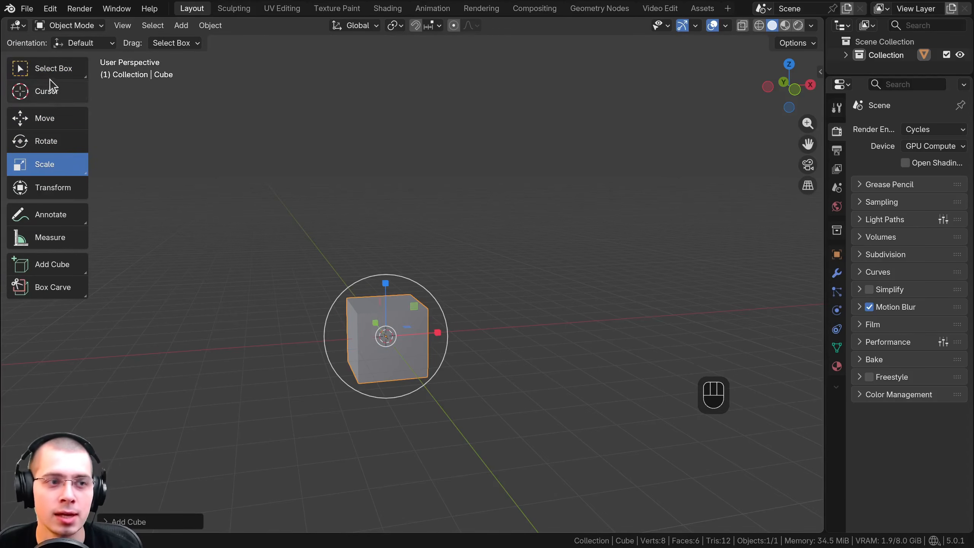
left_click(48, 122)
left_click(45, 136)
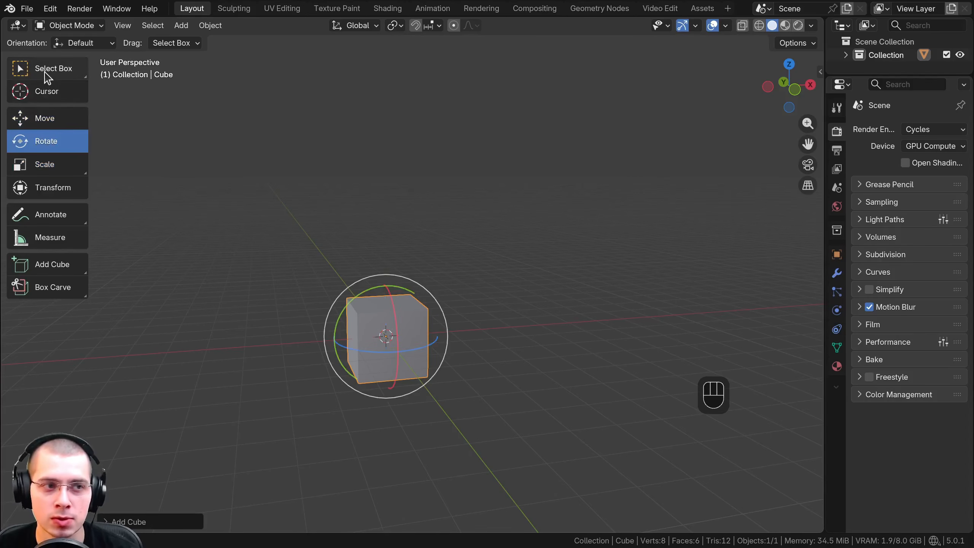
left_click(44, 71)
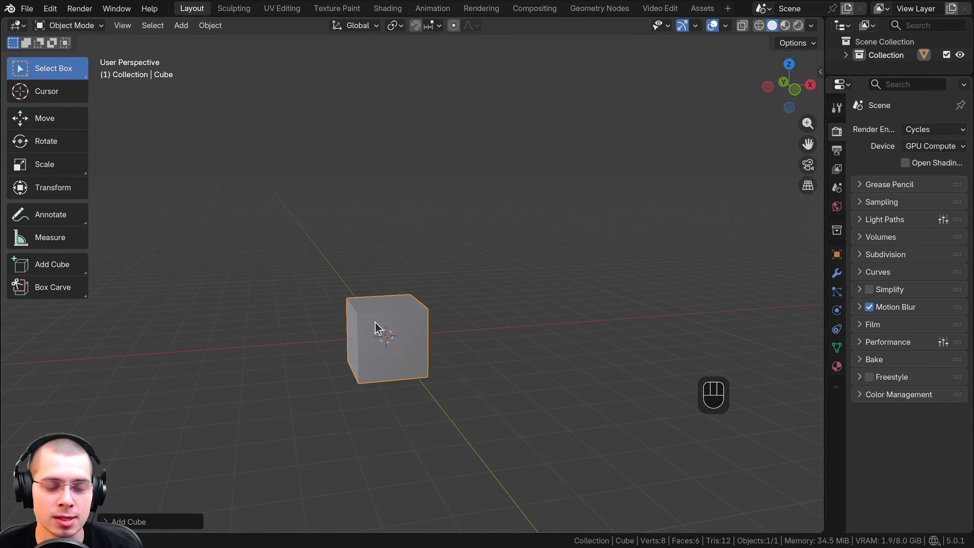
Try moving, rotating and scaling the cube without a gizmo, and undo the changes
middle_click_drag(378, 321, 408, 290, "shift")
scroll(396, 260, "up", 2)
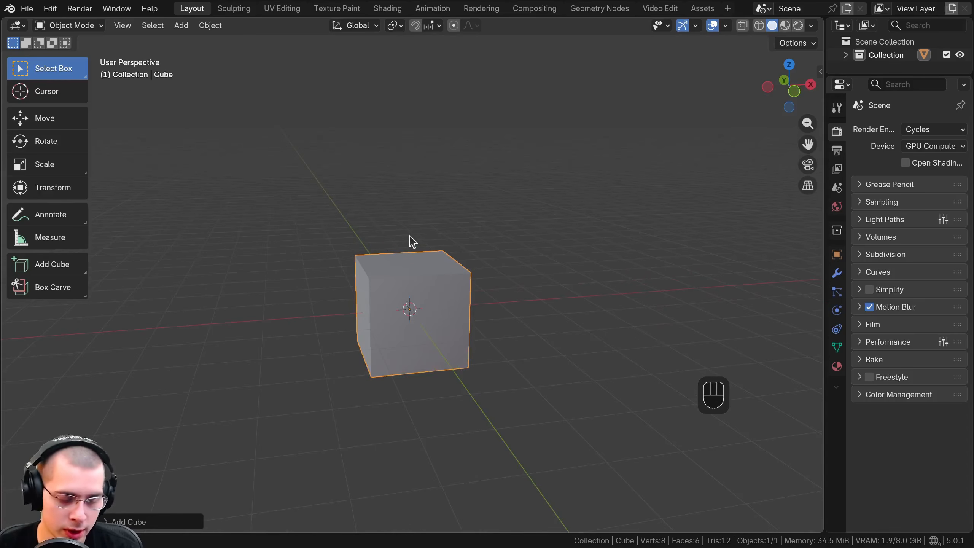
key("g")
key("r")
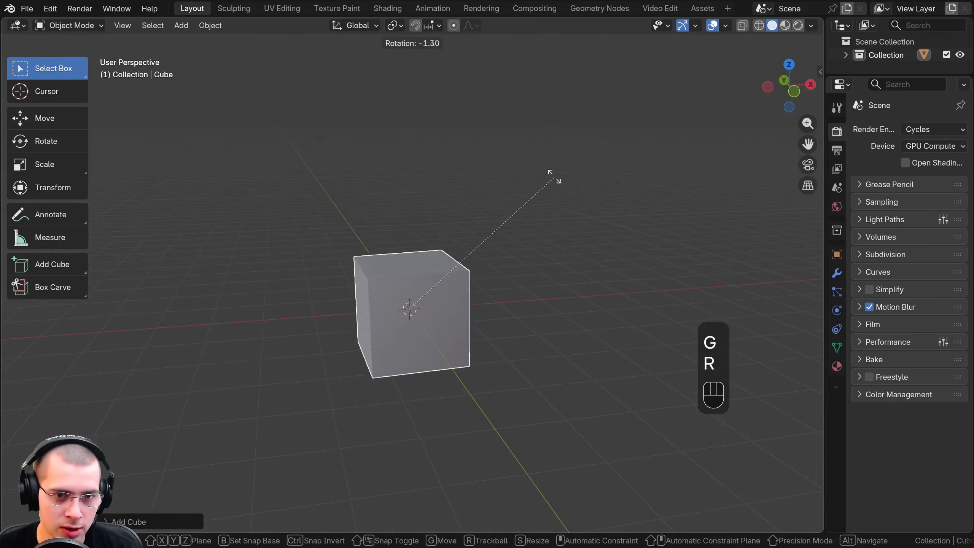
key("s")
key("ctrl+z")
key("x")
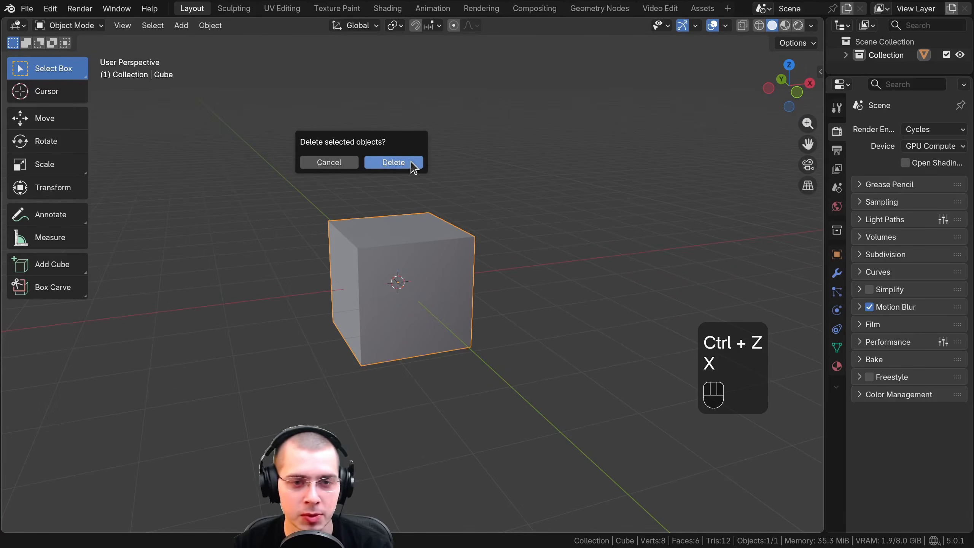
Delete the cube and add a fresh cube mesh in its place
key("x")
left_click(438, 161)
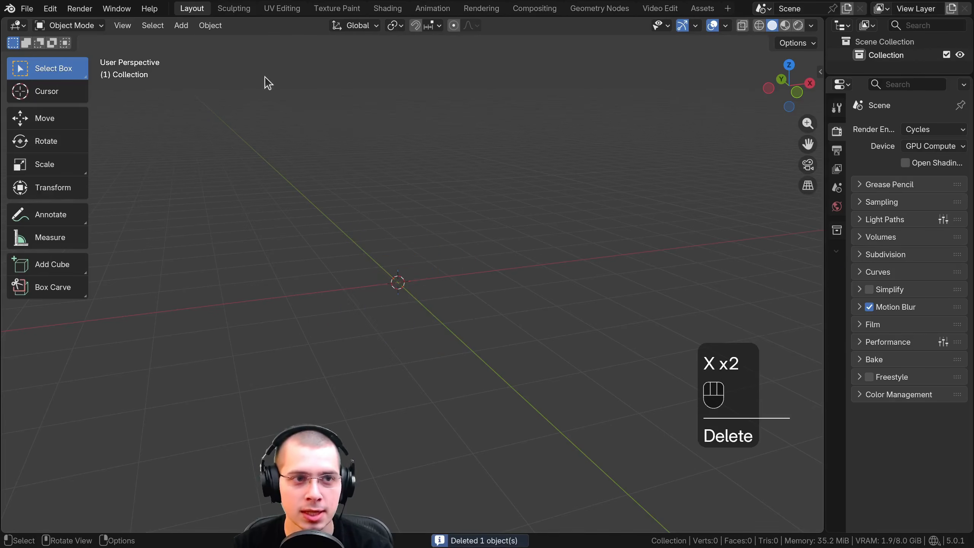
left_click(182, 27)
mouse_move(239, 41)
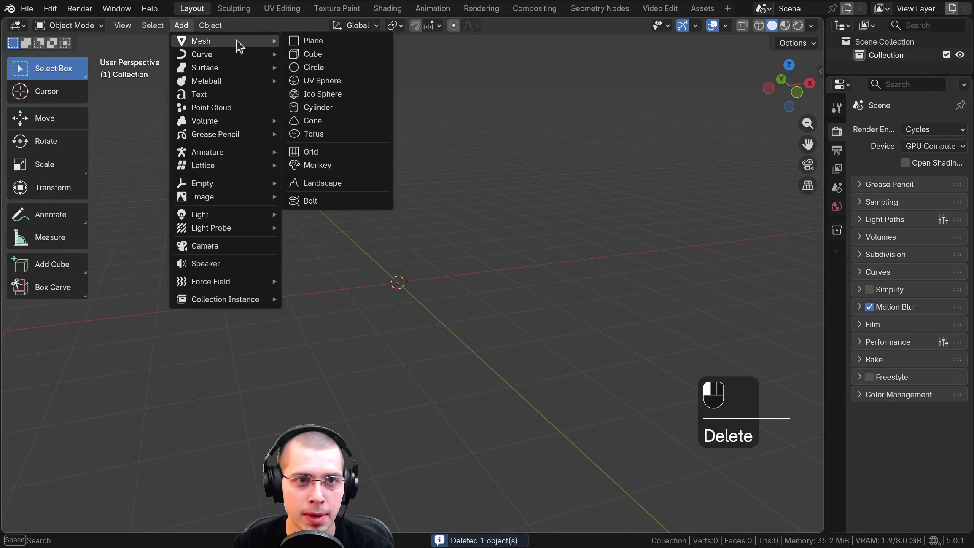
left_click(323, 55)
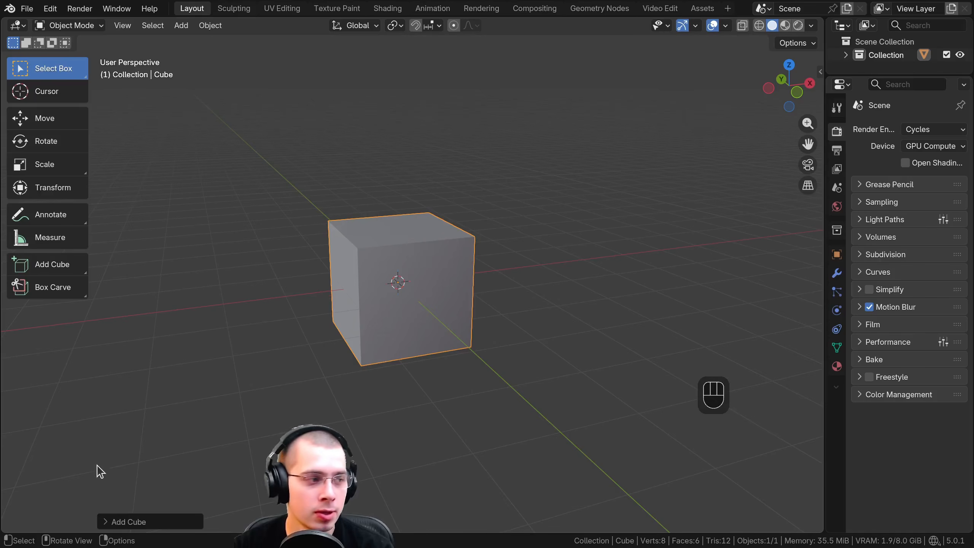
Expand the Add Cube settings, try changing the size, X location and X rotation, and collapse the settings again
left_click(109, 522)
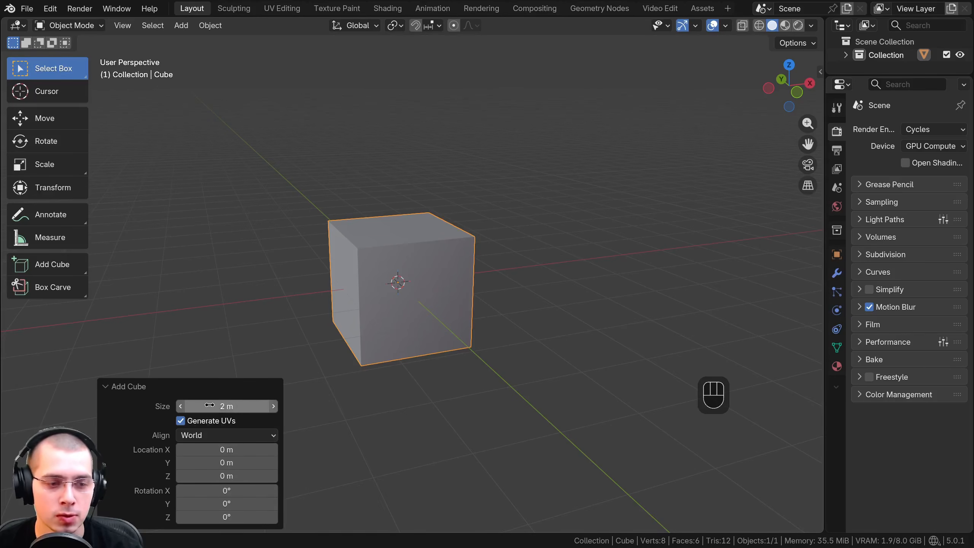
left_click_drag(235, 406, 256, 407)
right_click(256, 406)
mouse_move(228, 449)
left_mouse_down()
mouse_move(205, 449)
mouse_move(228, 449)
left_mouse_up()
right_click(229, 449)
mouse_move(224, 490)
left_mouse_down()
mouse_move(244, 490)
mouse_move(226, 490)
left_mouse_up()
right_click(226, 490)
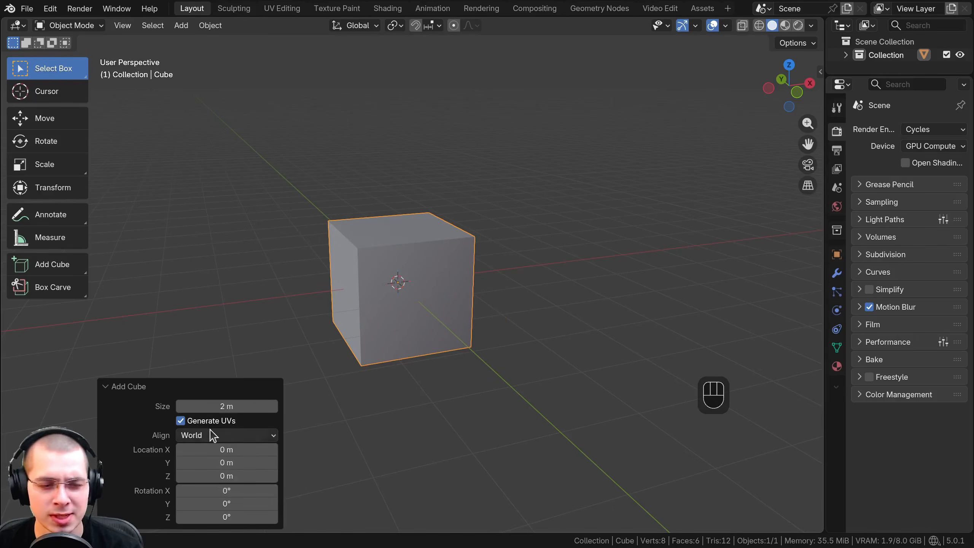
left_click(117, 388)
Try scaling and freely rotating the cube, and delete it from the scene
key("s")
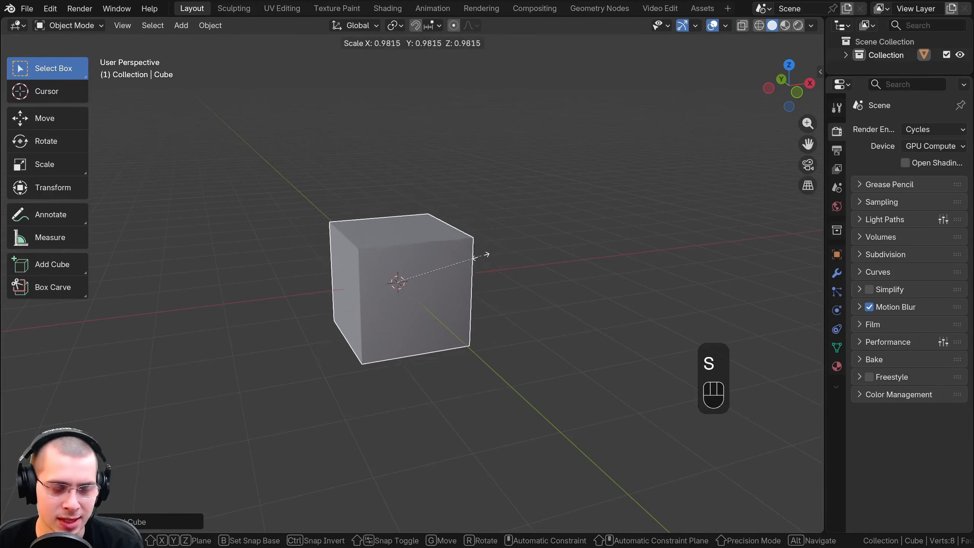
key("r")
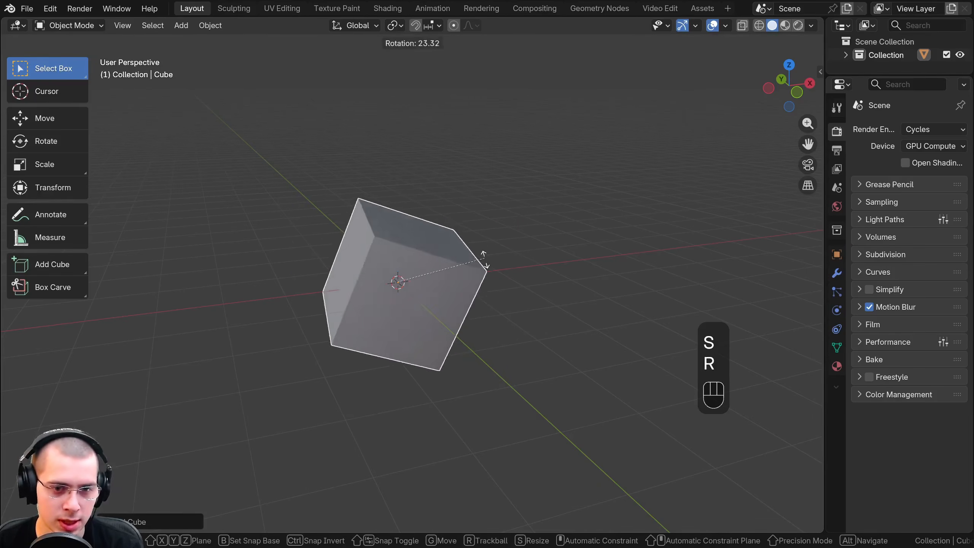
right_click(399, 233)
key("x")
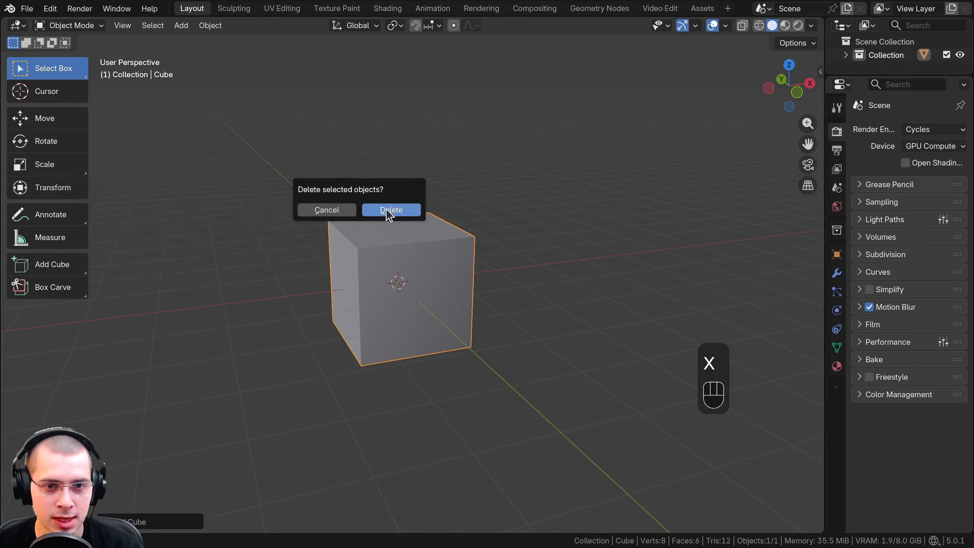
left_click(388, 211)
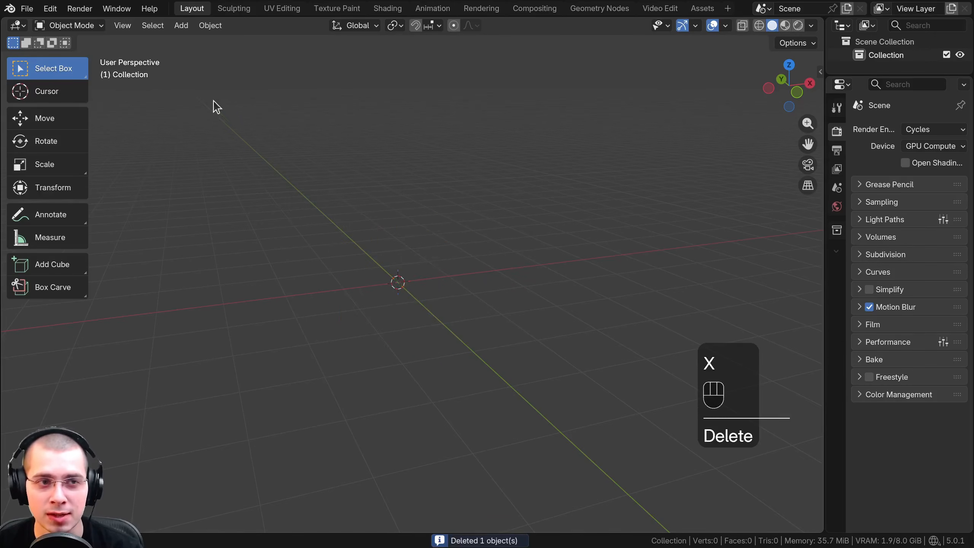
Add a cylinder mesh and expand its Add Cylinder settings
left_click(181, 27)
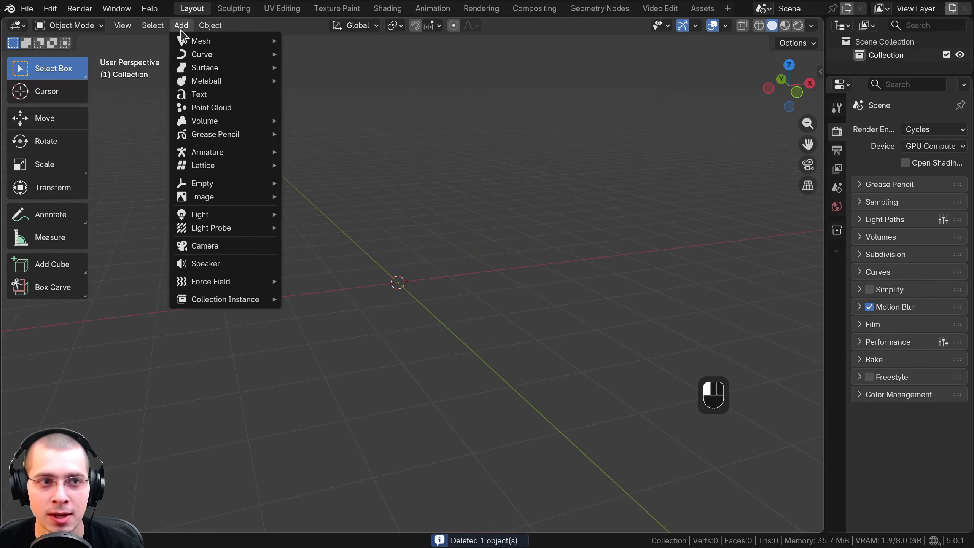
mouse_move(207, 42)
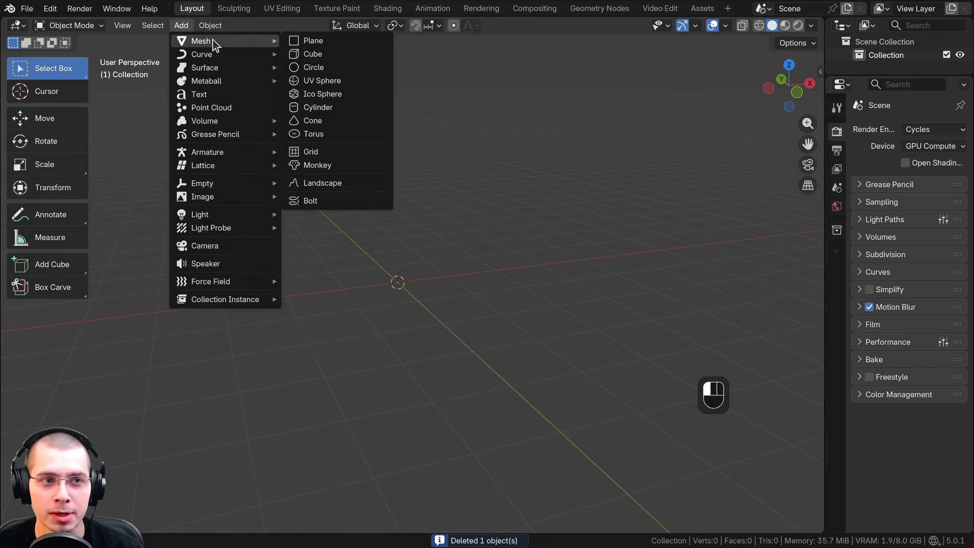
left_click(334, 110)
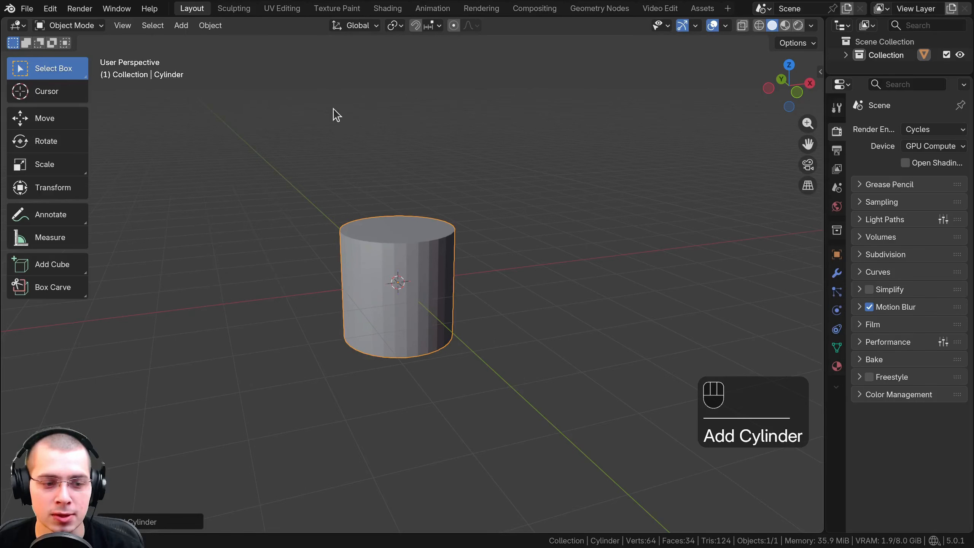
left_click(153, 522)
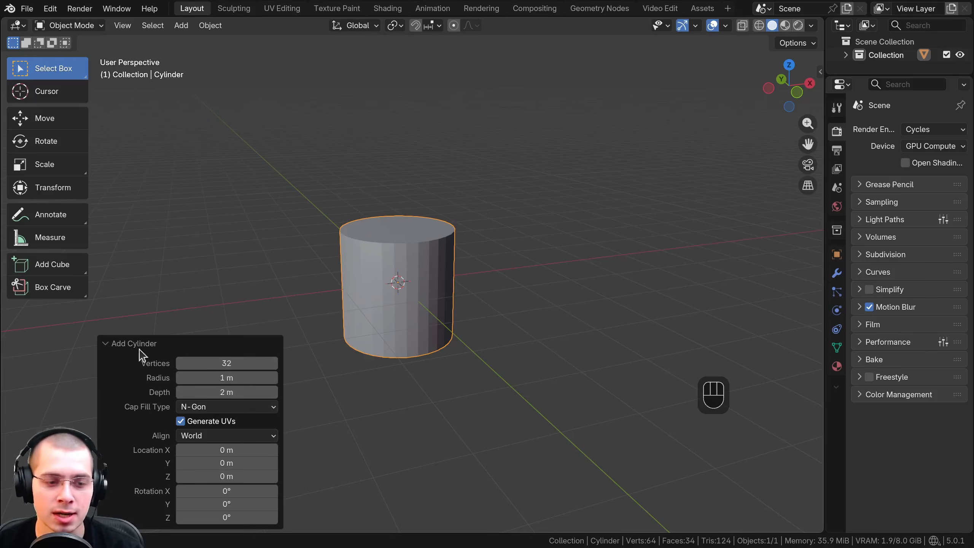
scroll(330, 361, "up", 4)
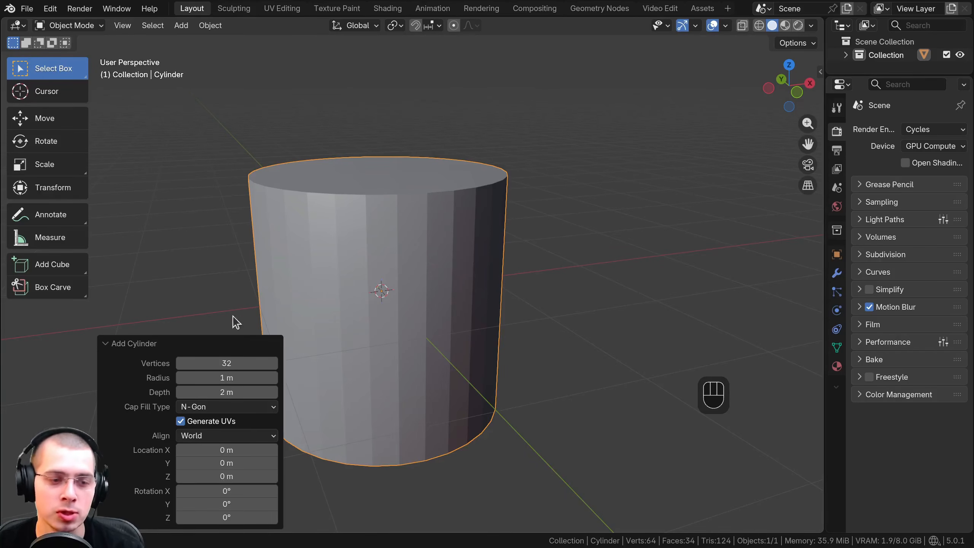
Try a higher vertex count of 107 and adjusting the radius and depth for the cylinder, restoring the default values
left_click_drag(217, 363, 404, 363)
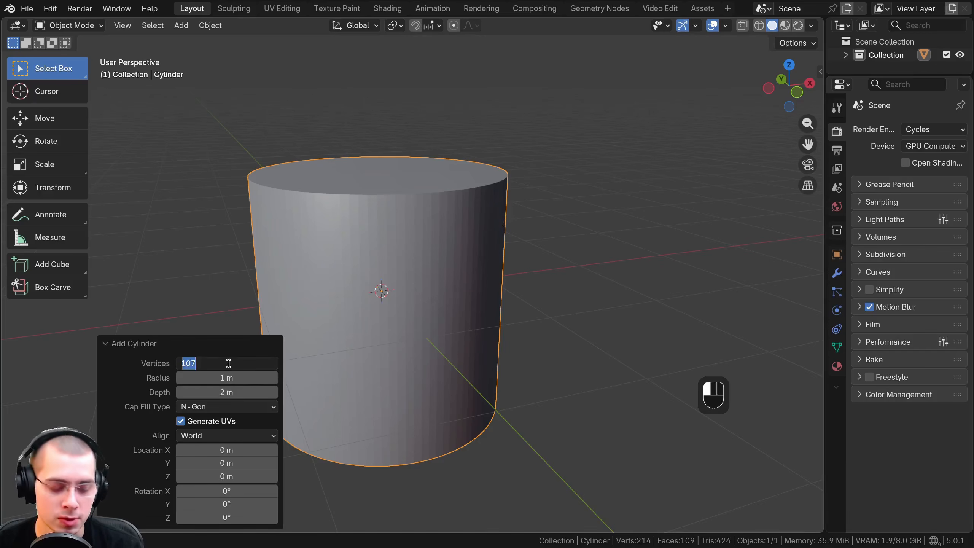
key("BackSpace")
left_click_drag(210, 362, 234, 362)
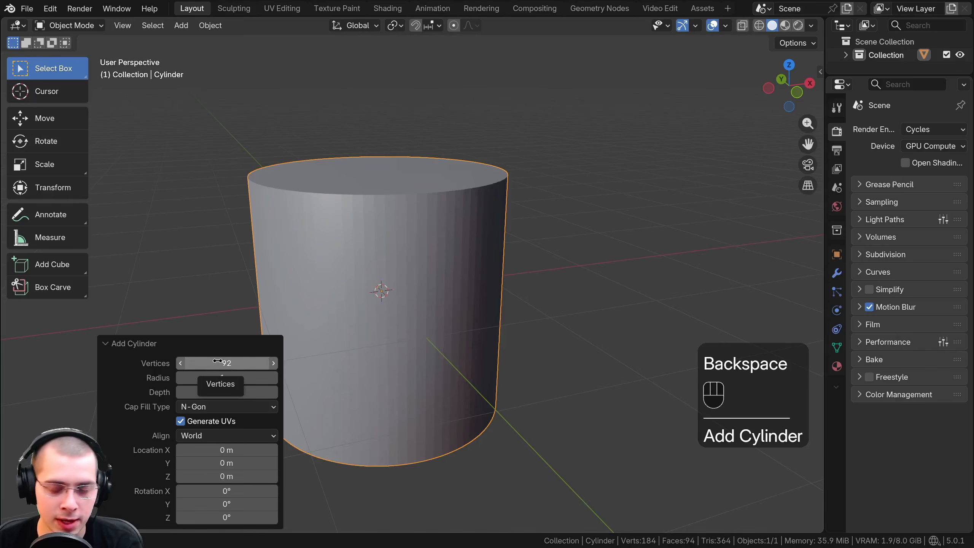
key("BackSpace")
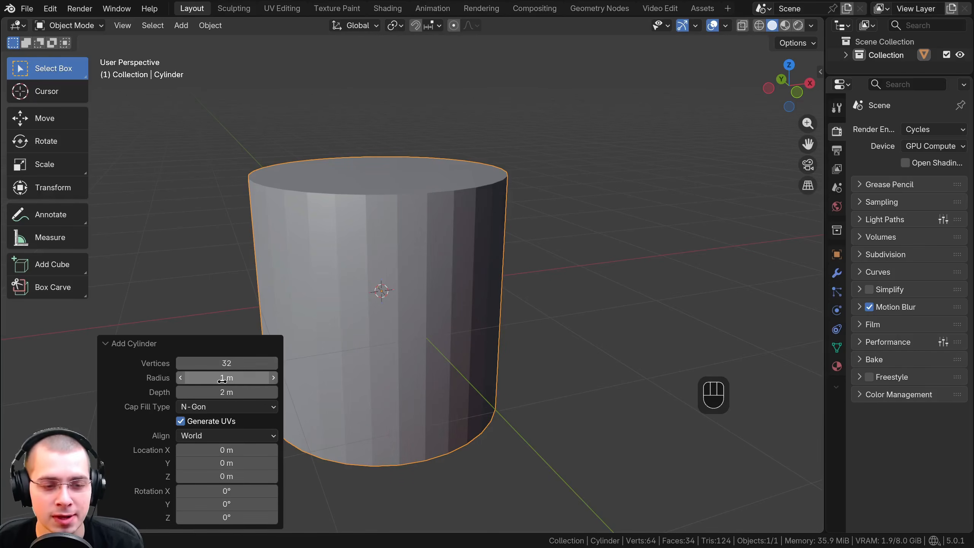
left_click_drag(226, 377, 256, 391)
right_click(227, 392)
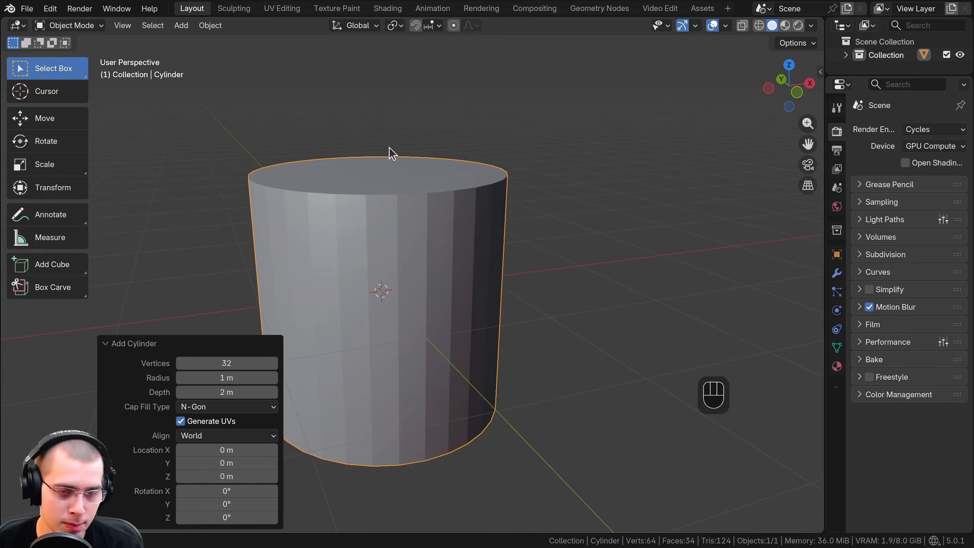
Move the cylinder freely twice, the second time by about -0.39 m X, 0.19 m Y and 0.12 m Z, and collapse the Move settings
key("g")
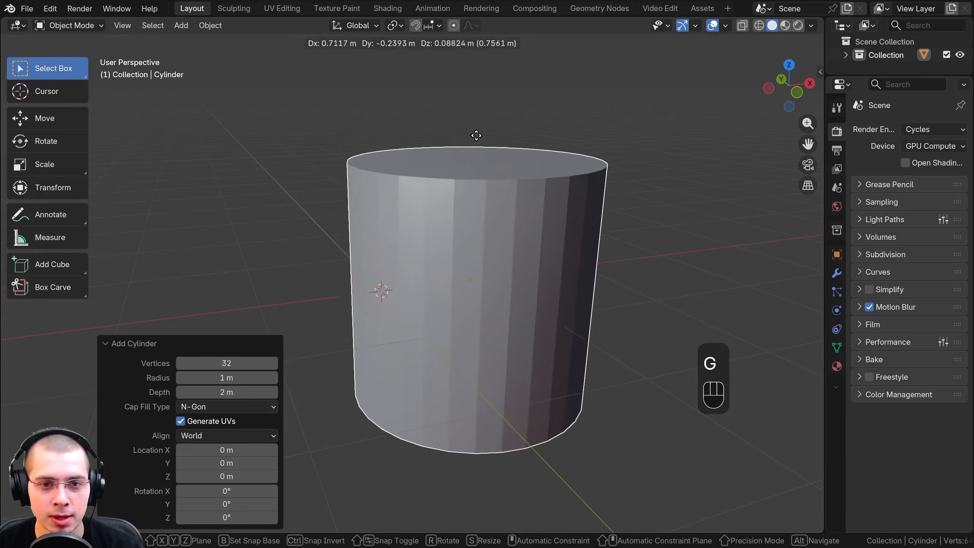
left_click(477, 135)
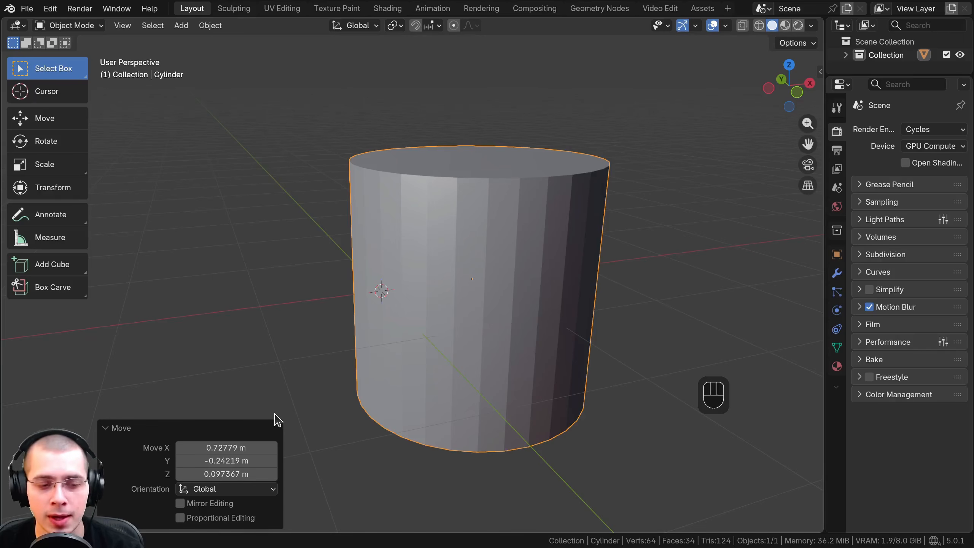
key("g")
left_click(512, 241)
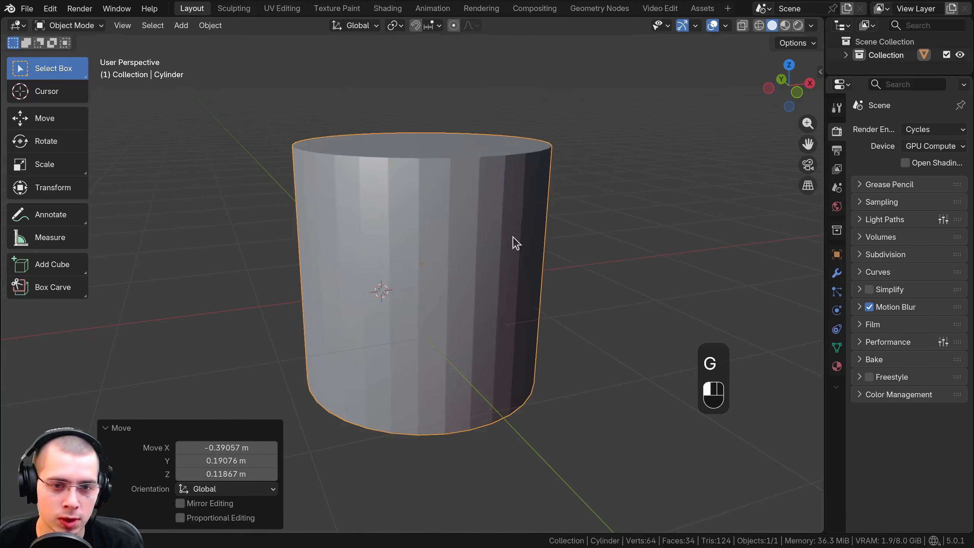
middle_click_drag(482, 193, 409, 169)
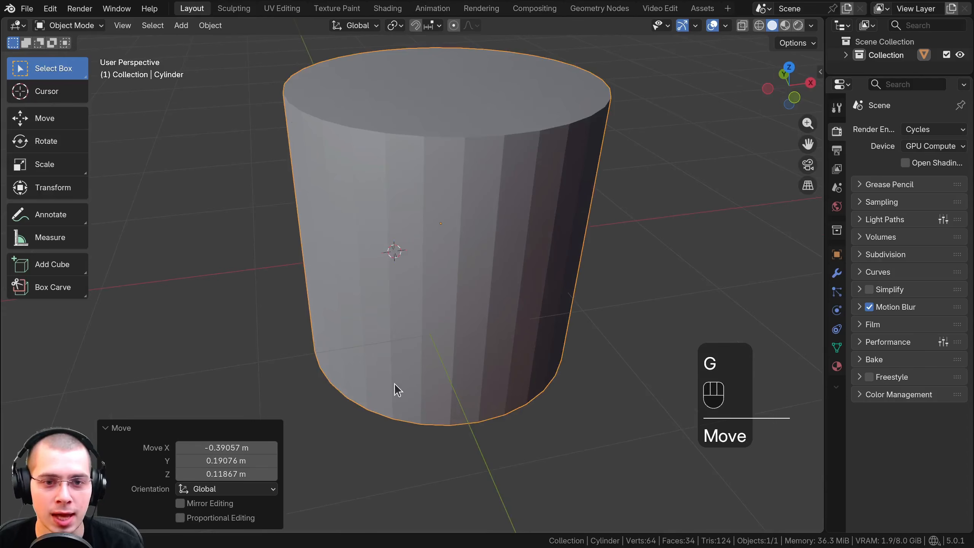
left_click(112, 429)
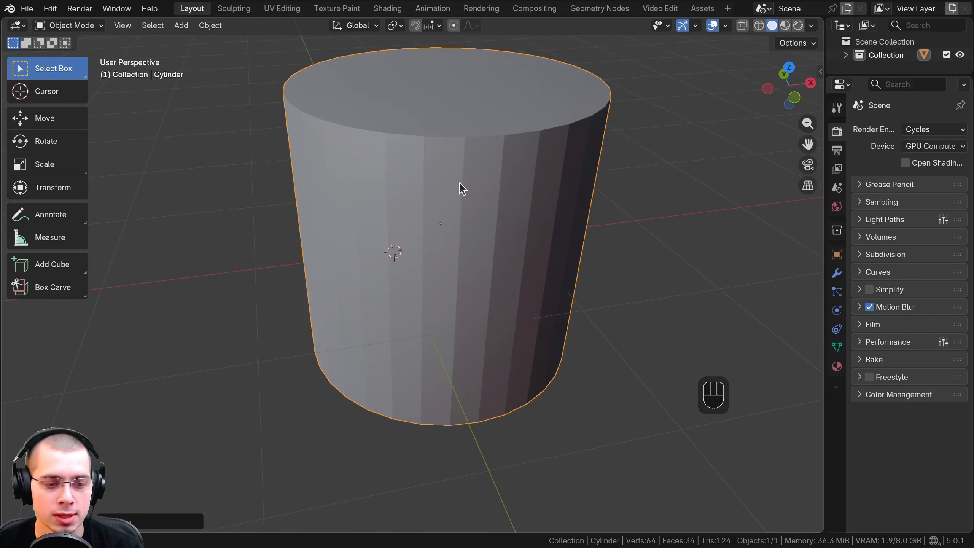
Deselect the cylinder and place the 3D cursor at several different points around it
middle_click_drag(460, 185, 456, 242)
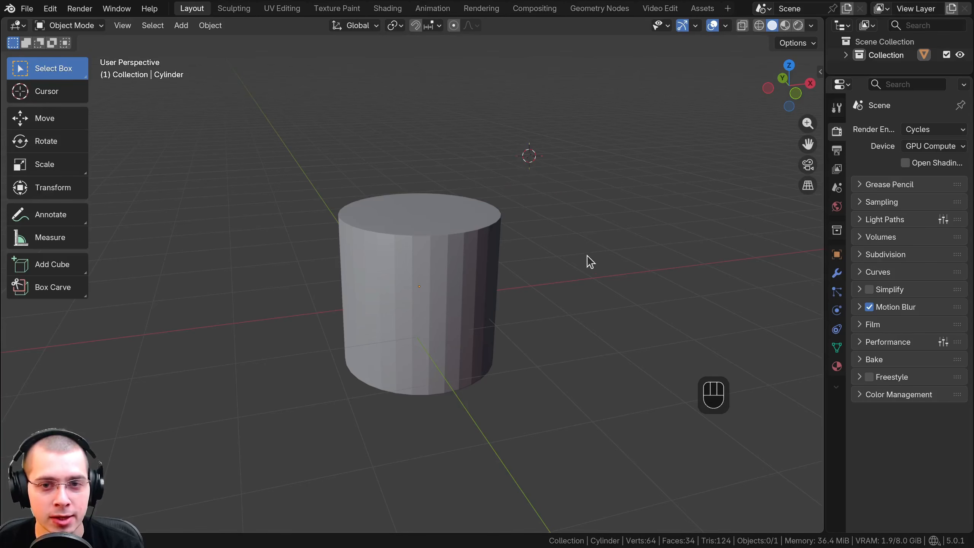
middle_click_drag(424, 245, 407, 332)
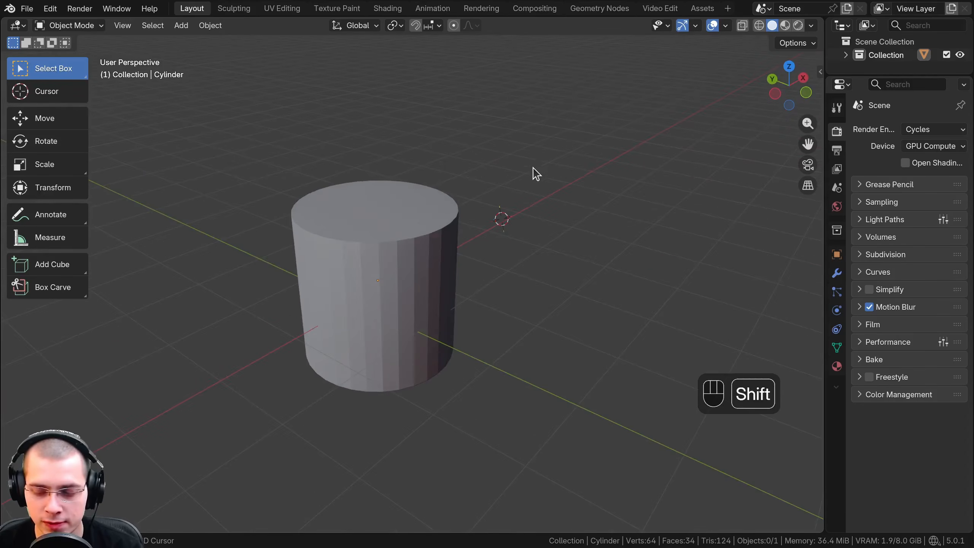
right_click(550, 307, "shift")
right_click(476, 382, "shift")
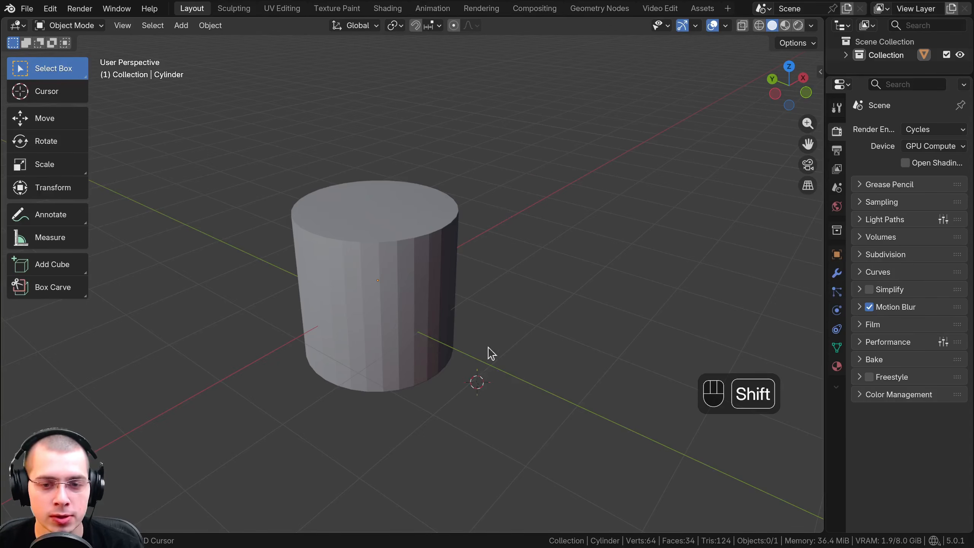
right_click(510, 236, "shift")
right_click(472, 165, "shift")
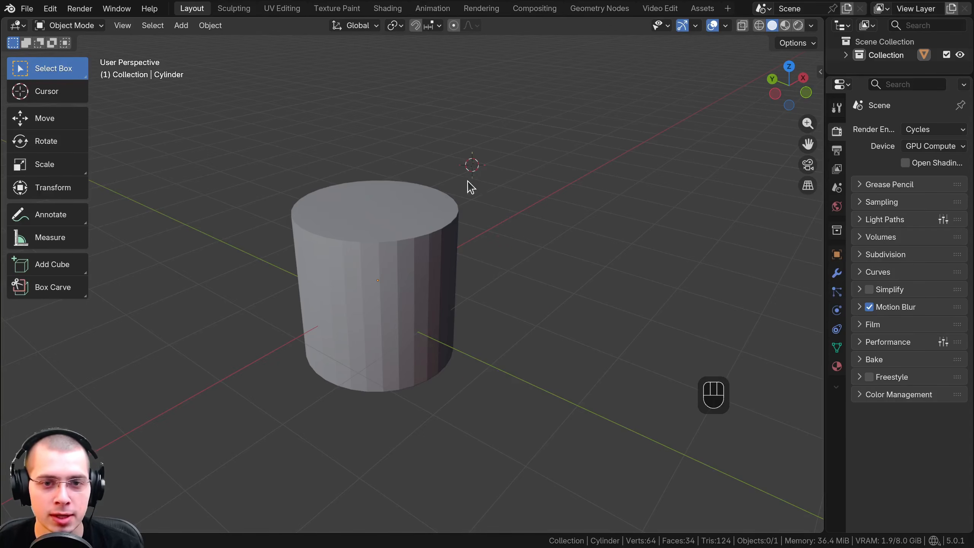
middle_click_drag(468, 183, 424, 178)
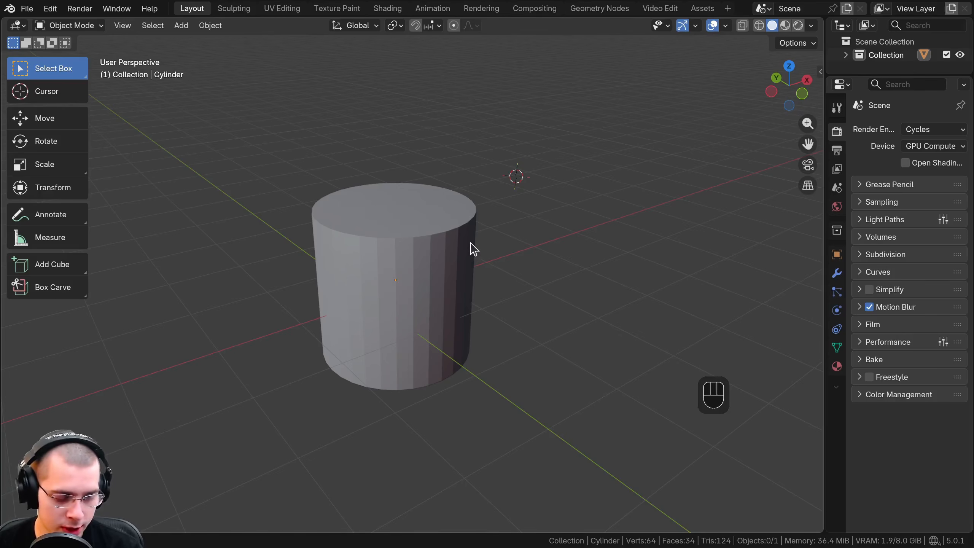
Reset the 3D cursor to the world origin and move the cylinder off to the side of the origin
key("shift+c")
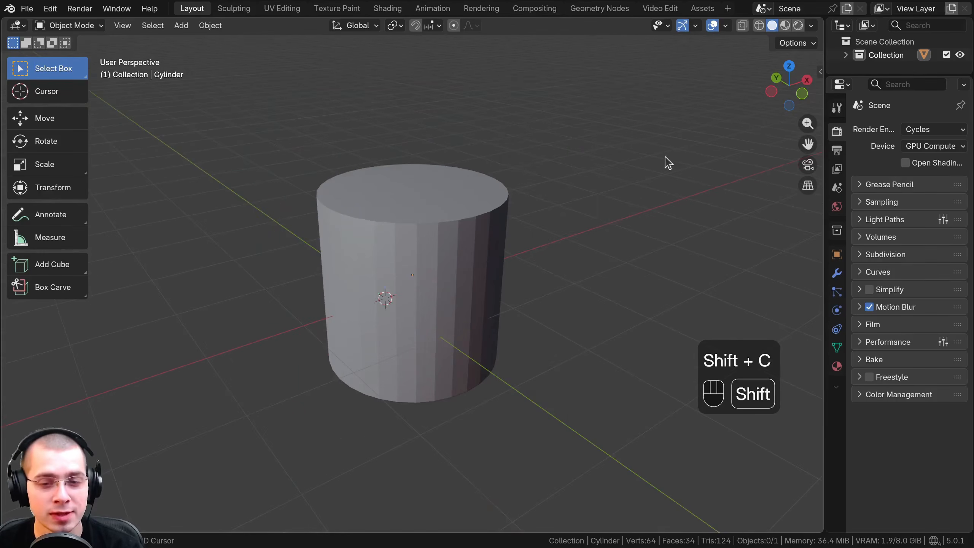
key("shift+c")
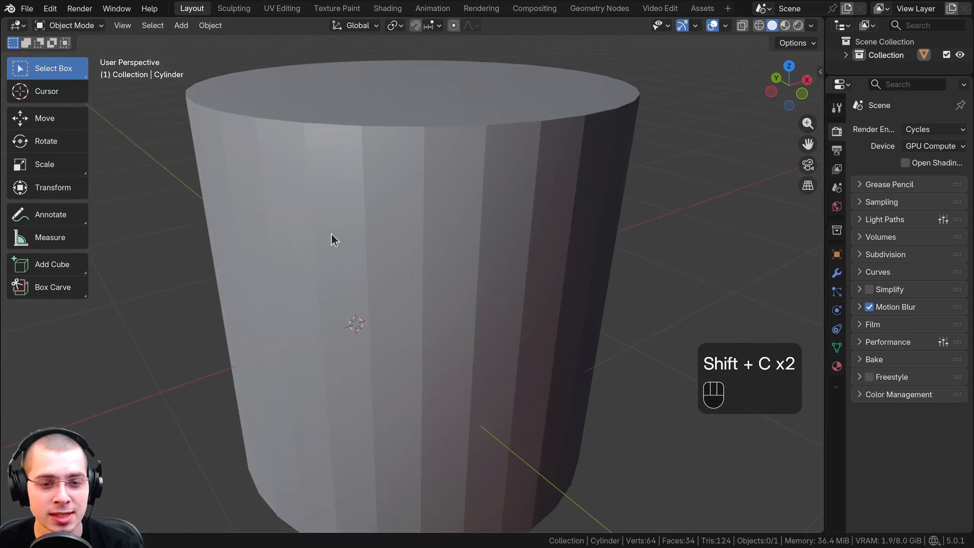
right_click(393, 199)
left_click(264, 267)
key("g")
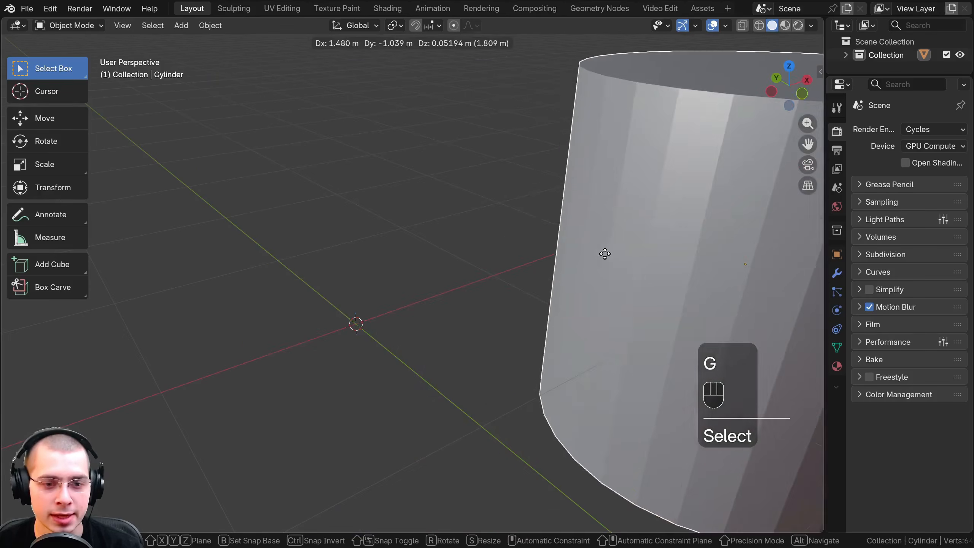
right_click(605, 254)
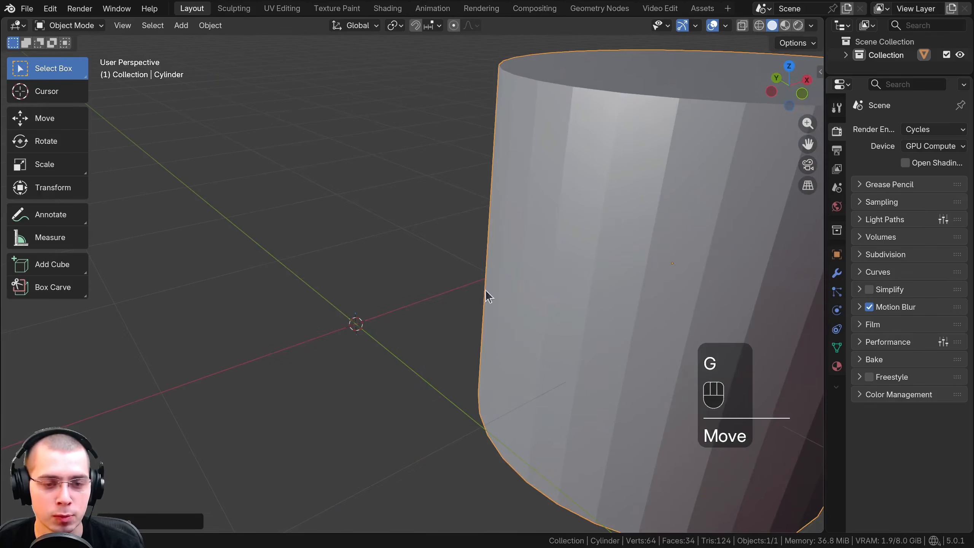
Place the 3D cursor on the empty grid behind the origin and return it to the world origin
right_click(415, 185, "shift")
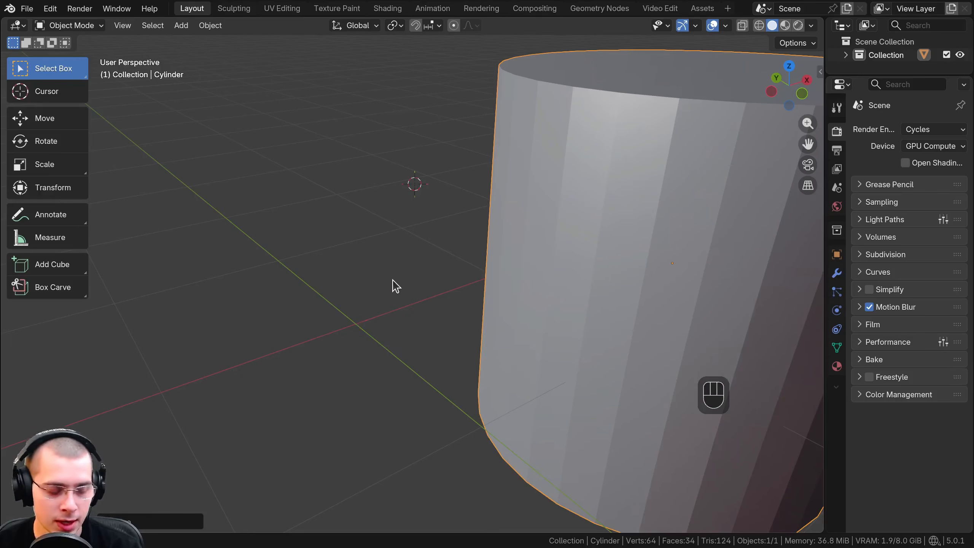
key("shift+c")
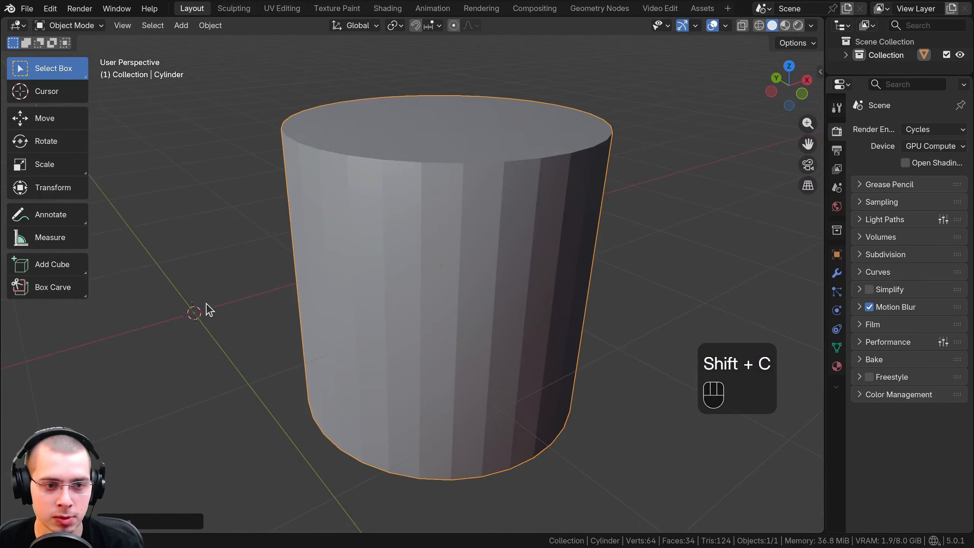
middle_click_drag(487, 179, 331, 147)
middle_click_drag(388, 284, 418, 275)
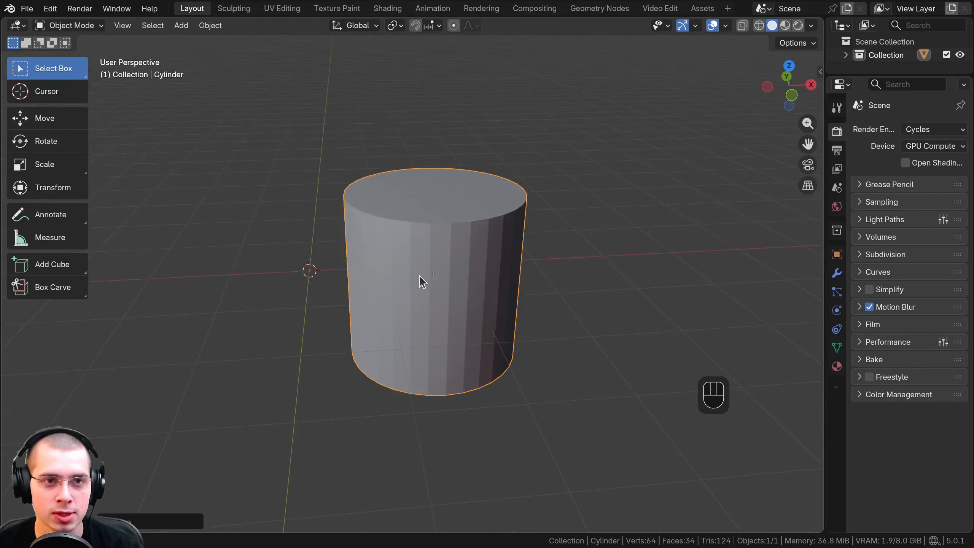
Place the 3D cursor away from the origin and bring it back with the Cursor to World Origin snap
right_click(336, 123, "shift")
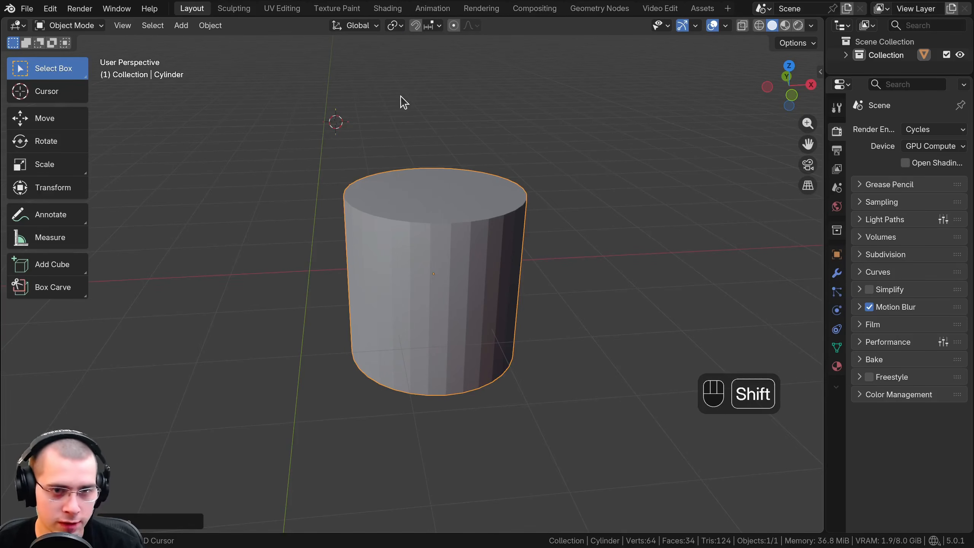
key("shift+s")
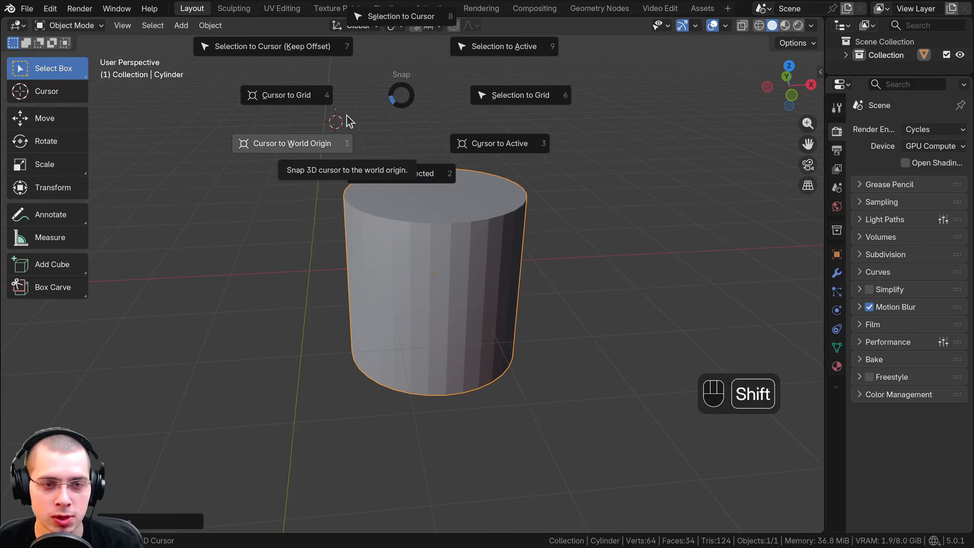
left_click(315, 149)
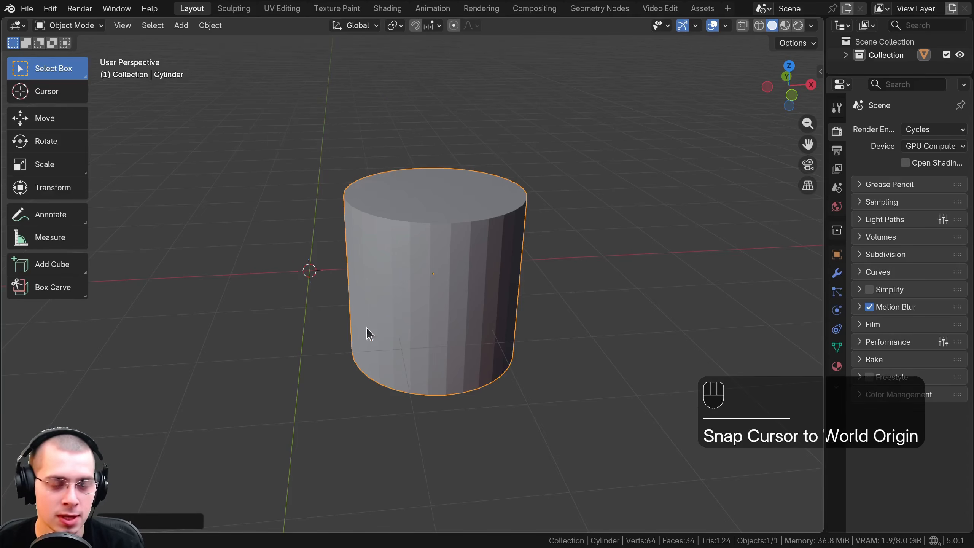
middle_click_drag(310, 226, 333, 223)
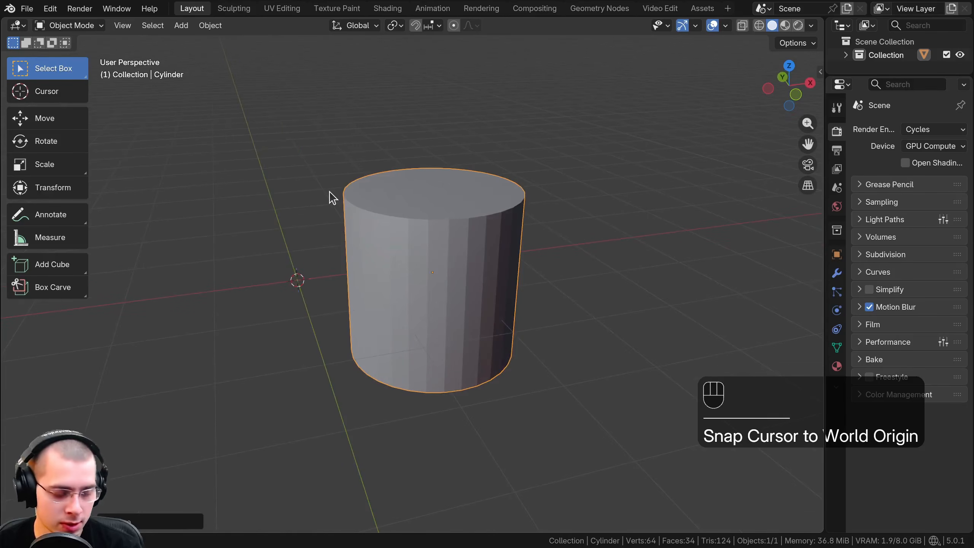
Place the 3D cursor near the cylinder's upper edge and reset it to the world origin
right_click(333, 170, "shift")
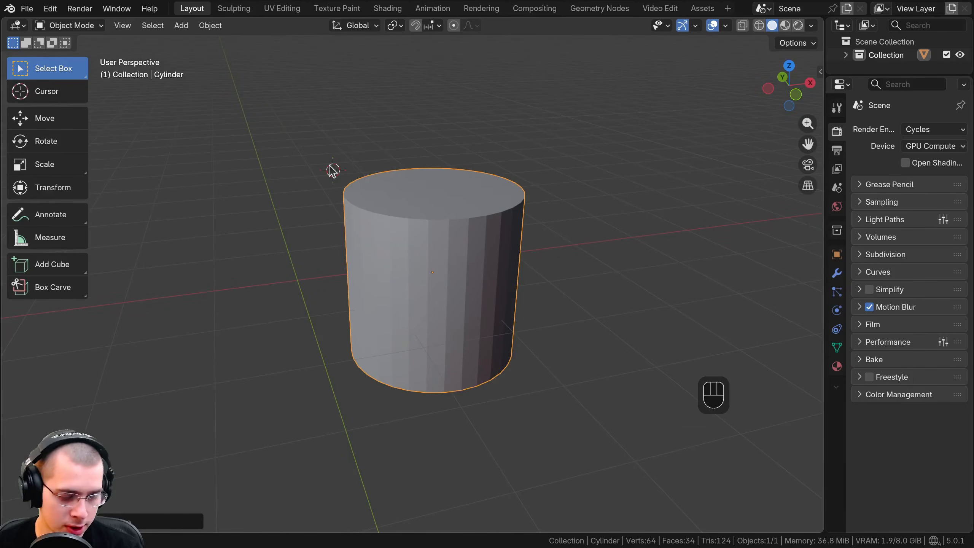
key("shift+c")
middle_click_drag(328, 163, 376, 166, "shift")
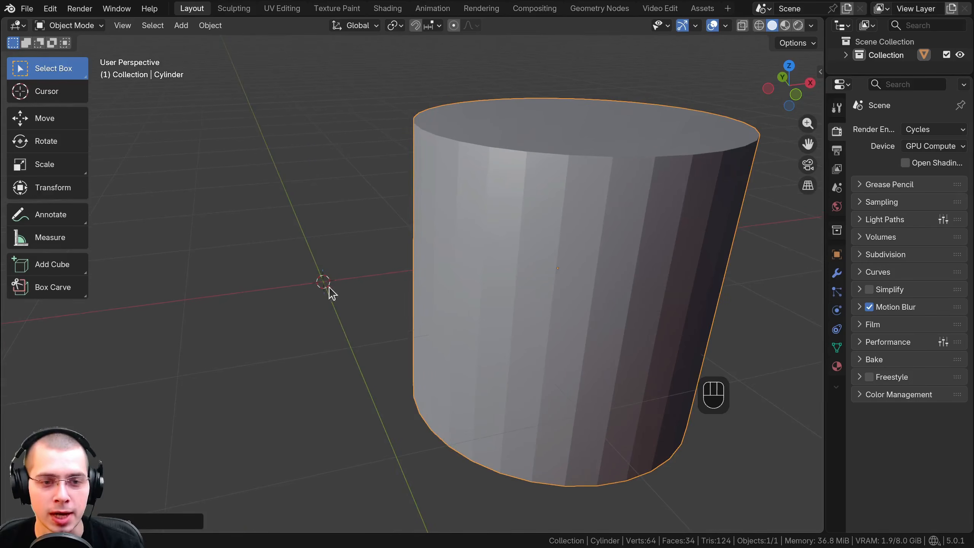
Add a plane mesh at the 3D cursor on the world origin
left_click(186, 27)
mouse_move(203, 41)
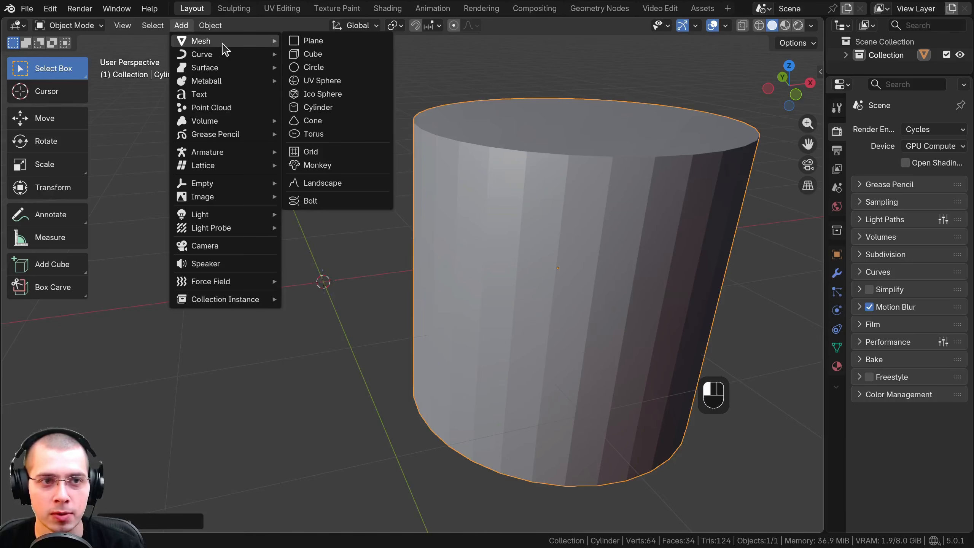
left_click(312, 41)
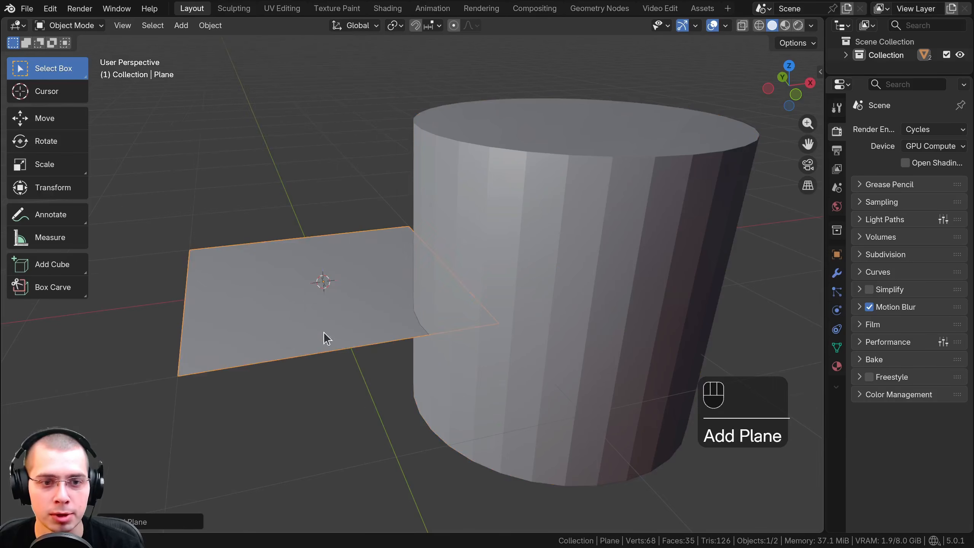
Place the 3D cursor above the plane, behind the cylinder, and add an ico sphere mesh there
scroll(324, 337, "down", 4)
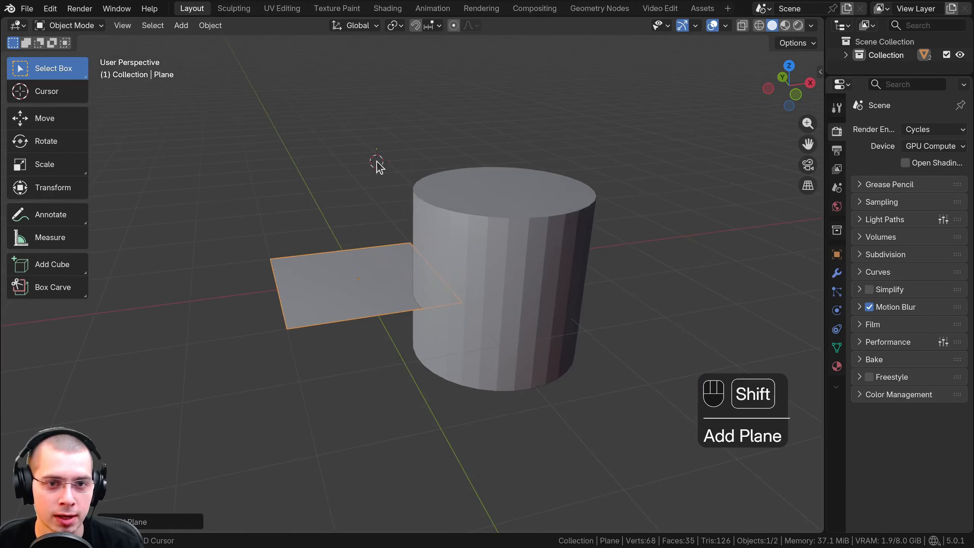
left_click(181, 26)
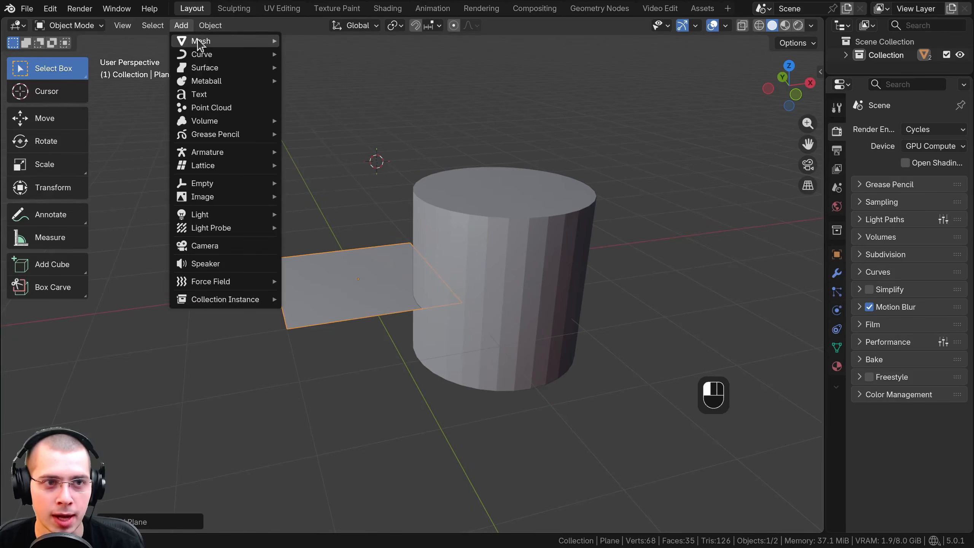
mouse_move(200, 43)
left_click(322, 95)
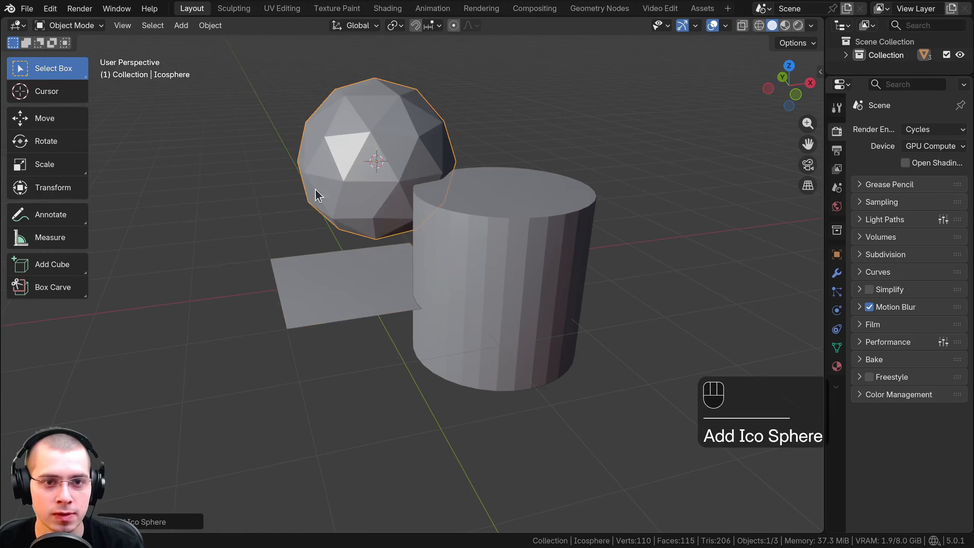
scroll(316, 191, "down", 2)
Place the 3D cursor at the rear upper edge of the cylinder, on the side away from the ico sphere
middle_click_drag(315, 190, 466, 184)
middle_click_drag(334, 200, 518, 210)
scroll(518, 211, "up", 2)
right_click(513, 253, "shift")
scroll(501, 199, "down", 3)
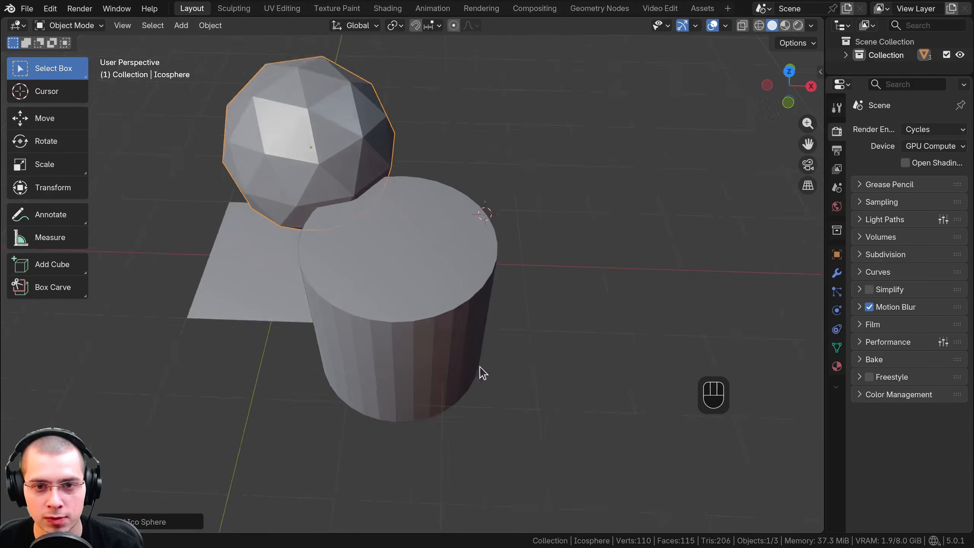
middle_click_drag(479, 370, 482, 202)
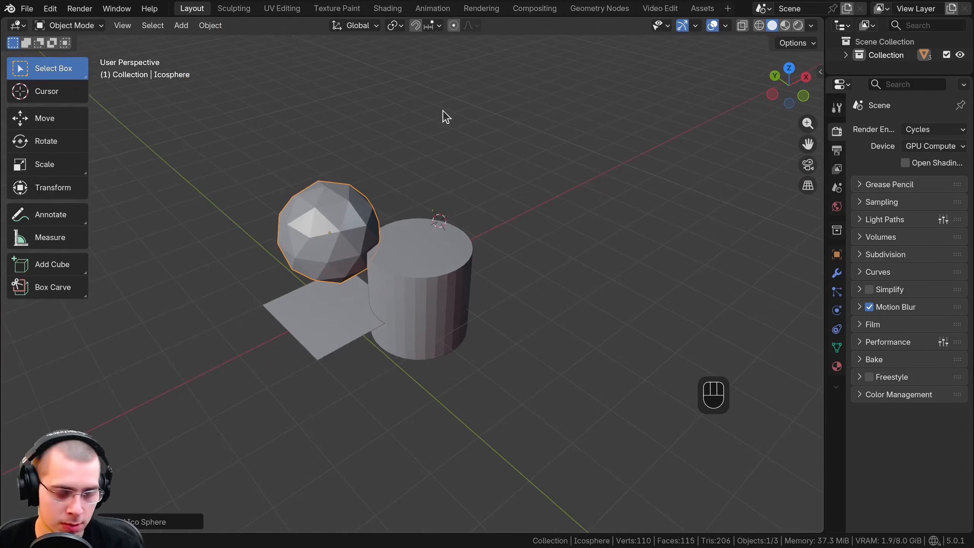
Add a UV sphere mesh at the 3D cursor and scale it down to a small ball on the cylinder's edge
key("shift+a")
mouse_move(433, 129)
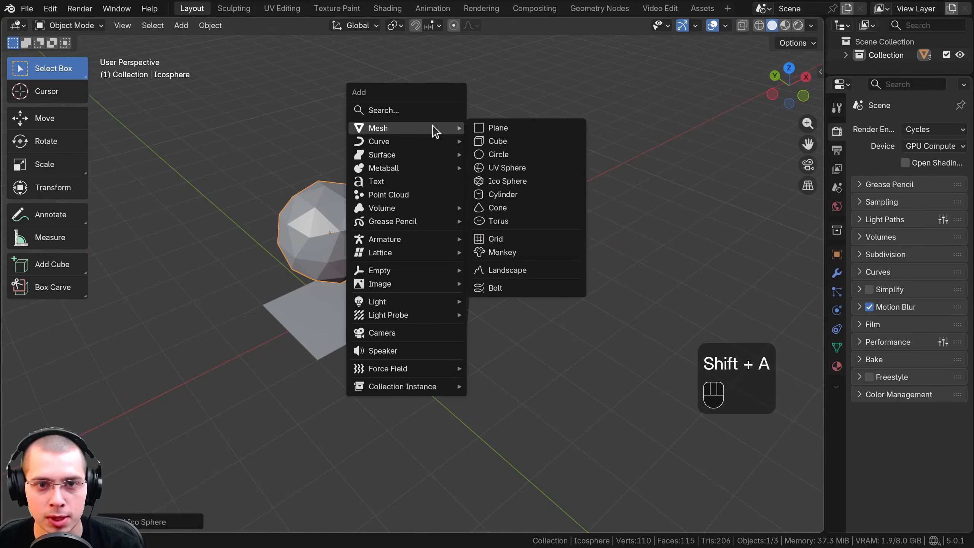
left_click(504, 168)
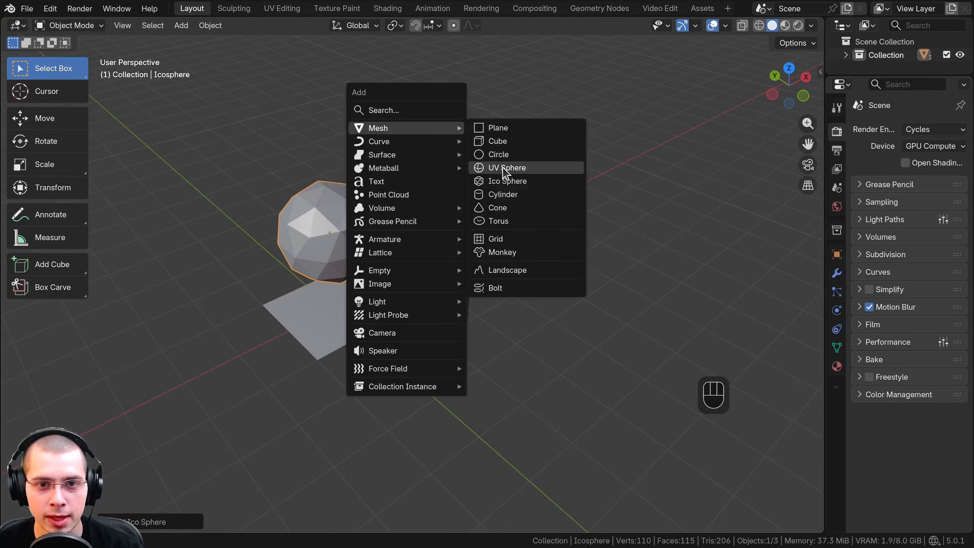
key("s")
left_click(447, 217)
scroll(527, 232, "up", 3)
key("s")
left_click(566, 224)
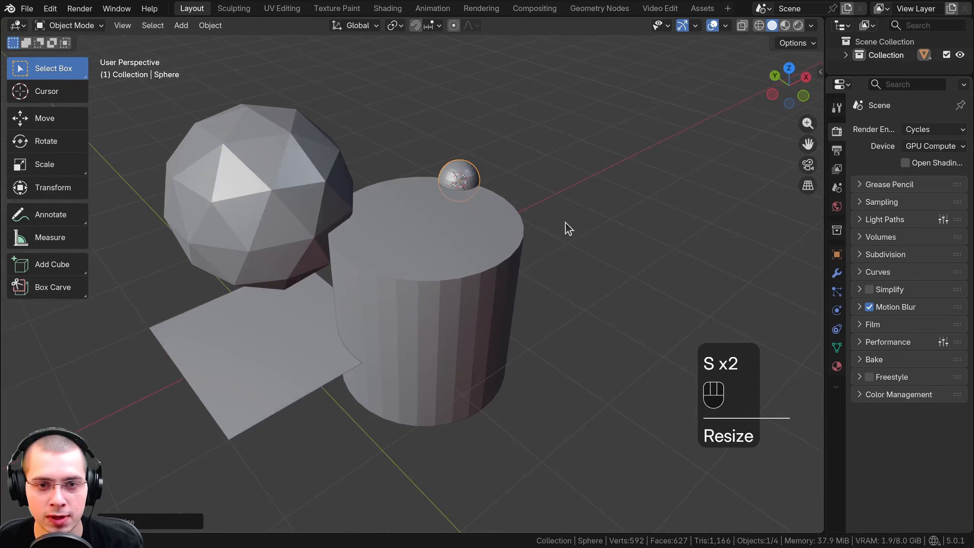
Examine the faceted surfaces of the cylinder and the spheres from above and from the side
middle_click_drag(566, 223, 566, 272)
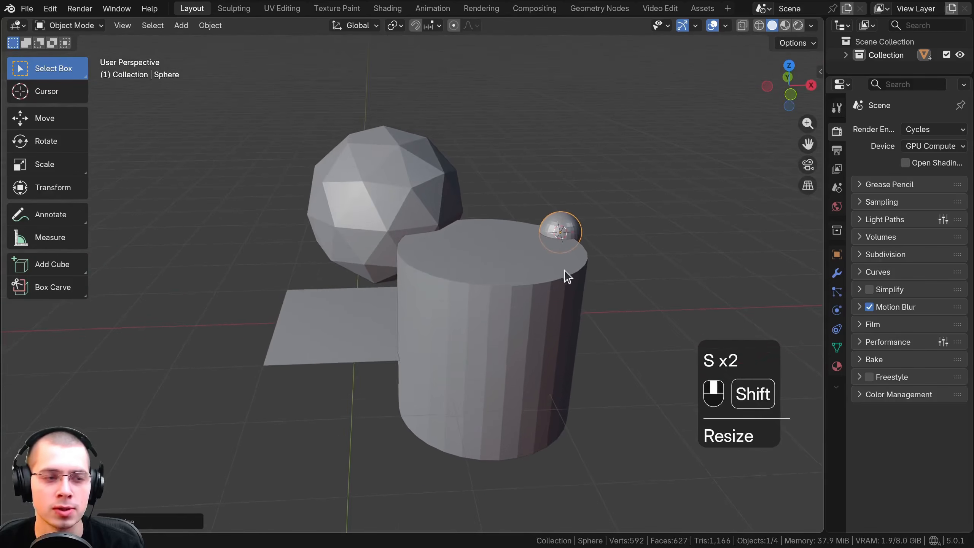
middle_click_drag(382, 245, 435, 209, "shift")
scroll(621, 284, "up", 1)
middle_click_drag(470, 246, 530, 280, "shift")
middle_click_drag(449, 224, 408, 212, "shift")
middle_click_drag(497, 258, 467, 193)
scroll(460, 215, "up", 1)
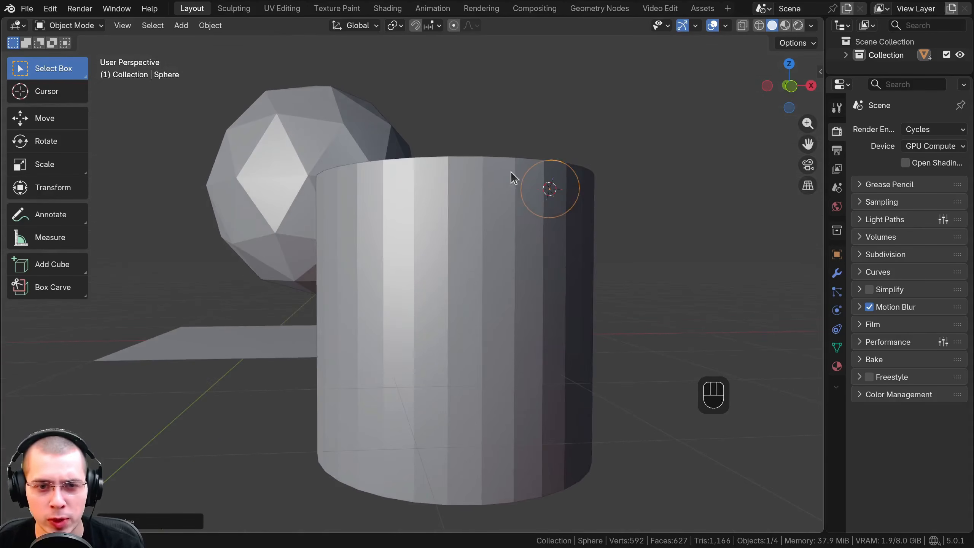
right_click(486, 182)
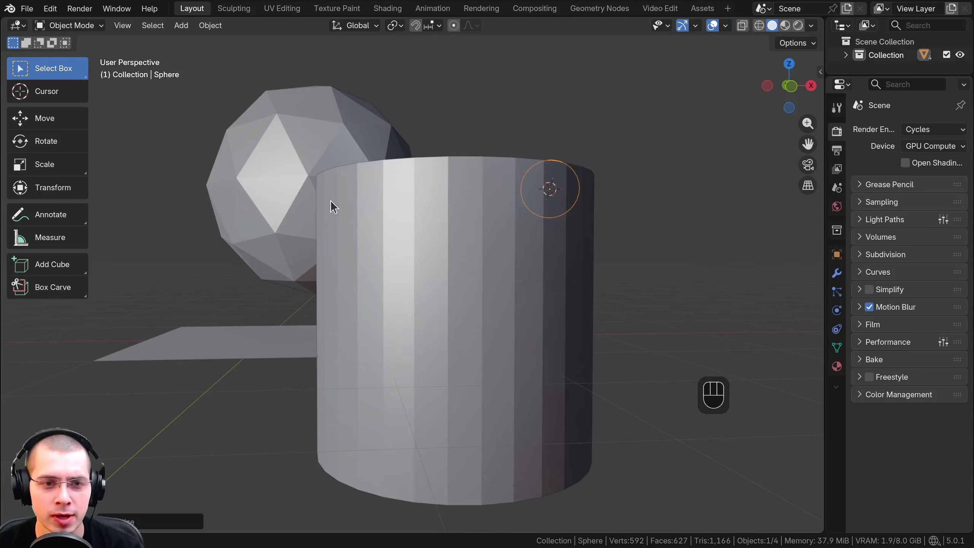
Select the cylinder and inspect the flat faces around its side from several angles
left_click(341, 215)
middle_click_drag(341, 215, 375, 169)
scroll(375, 165, "up", 3)
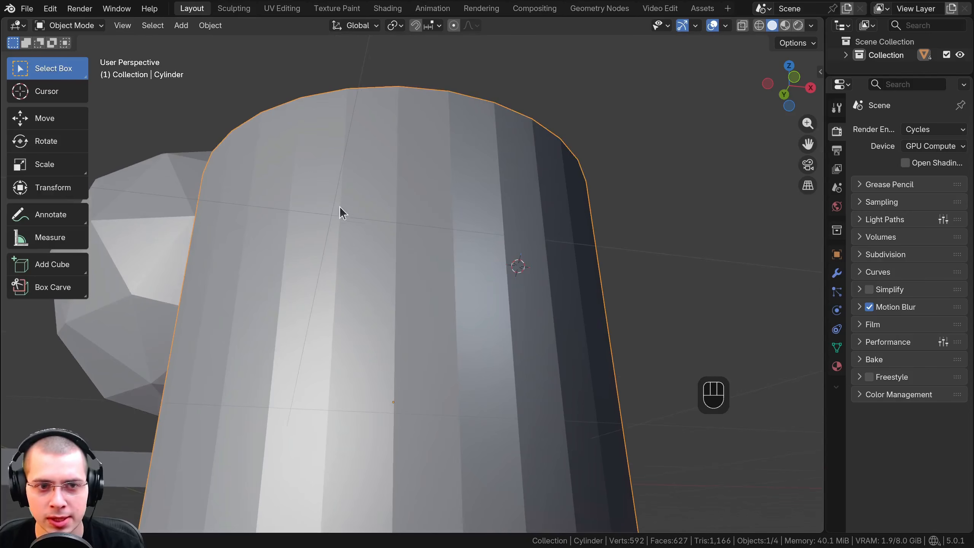
middle_click_drag(343, 210, 428, 363)
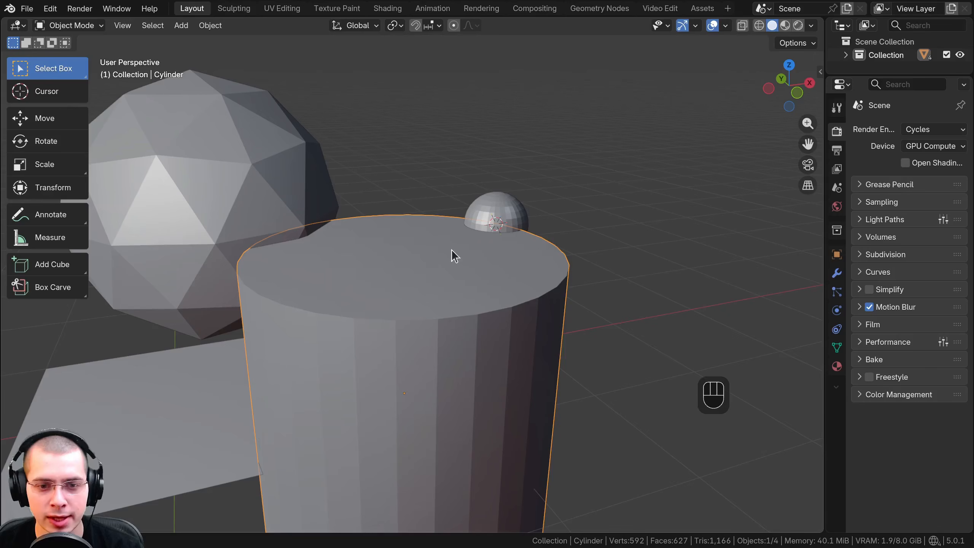
middle_click_drag(318, 333, 343, 288, "shift")
scroll(344, 288, "down", 1)
middle_click_drag(343, 288, 361, 264)
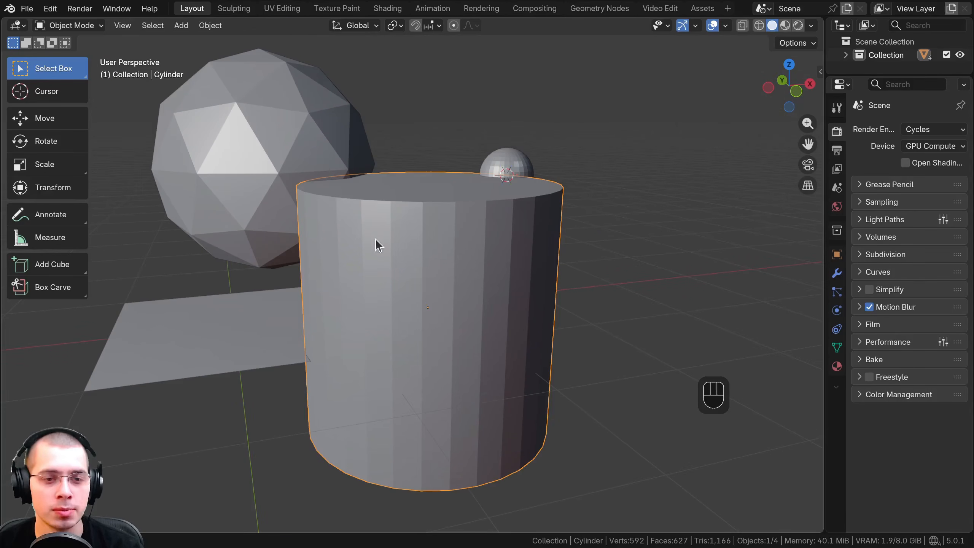
Apply Shade Flat to the cylinder
left_click(393, 212)
right_click(459, 156)
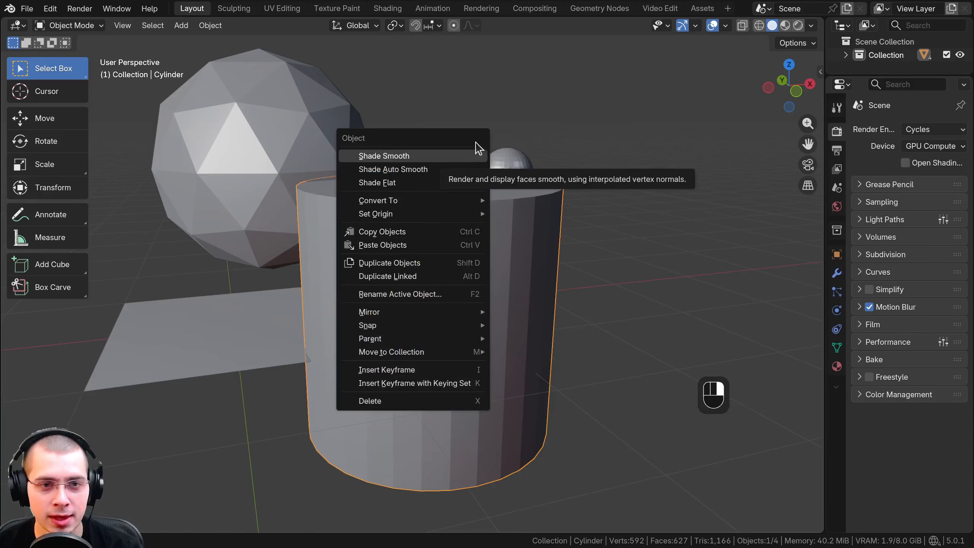
left_click(469, 155)
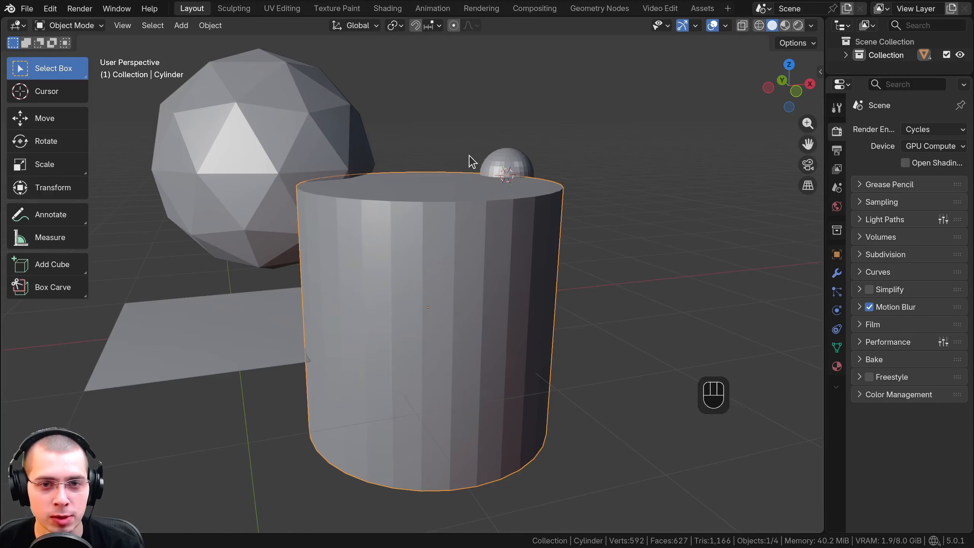
right_click(427, 176)
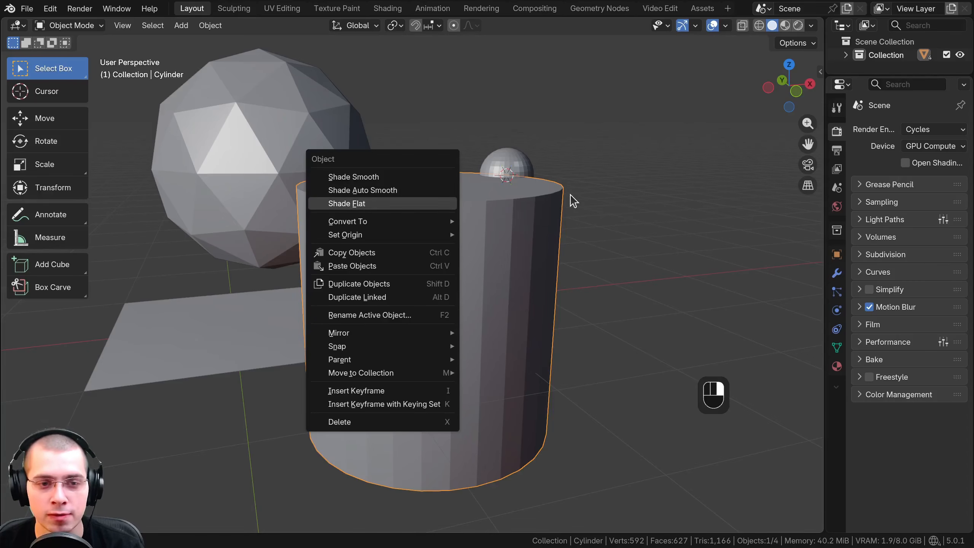
left_click(332, 204)
mouse_move(487, 215)
middle_mouse_down()
mouse_move(435, 211)
mouse_move(481, 215)
middle_mouse_up()
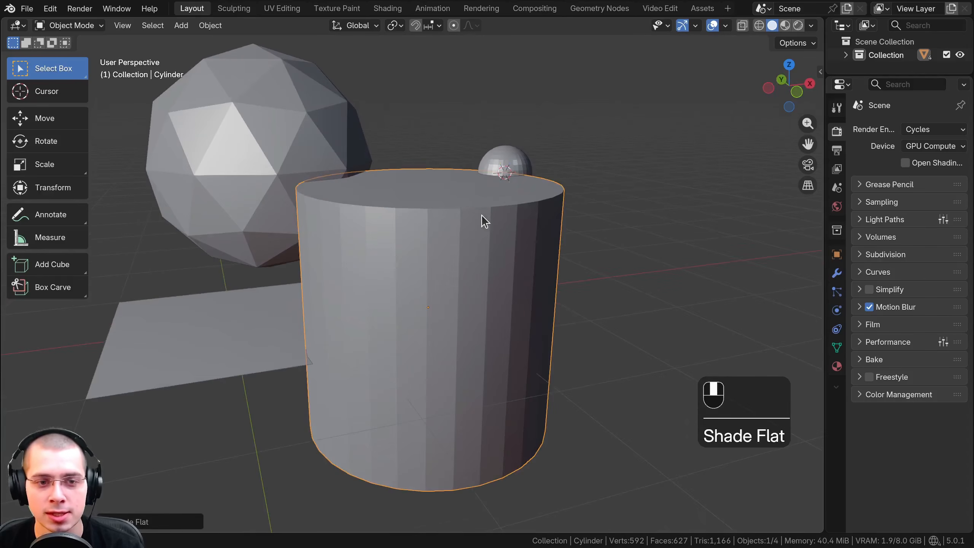
Apply Shade Smooth to the cylinder and inspect the shading on its side and cap from several angles
right_click(442, 183)
left_click(390, 158)
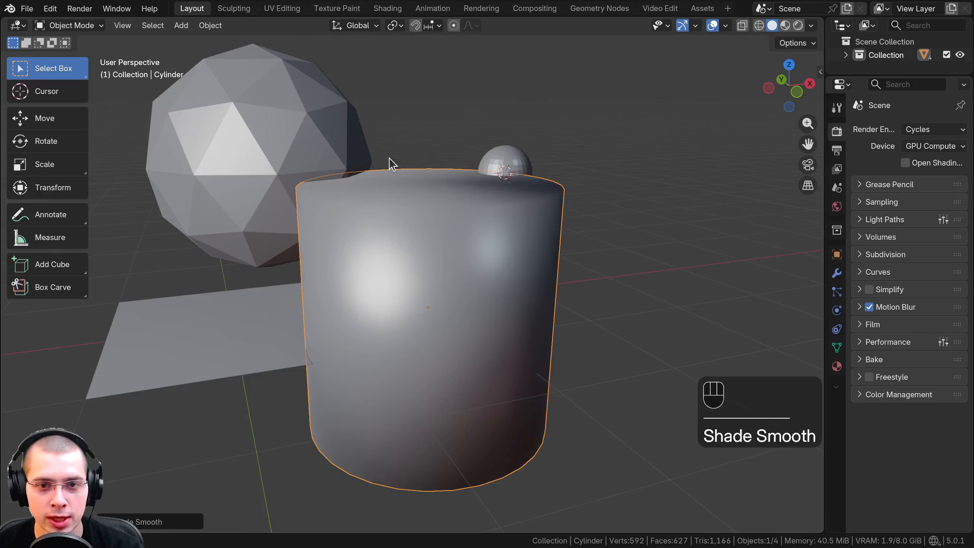
scroll(427, 270, "down", 4)
middle_click_drag(428, 270, 445, 149)
scroll(429, 238, "up", 5)
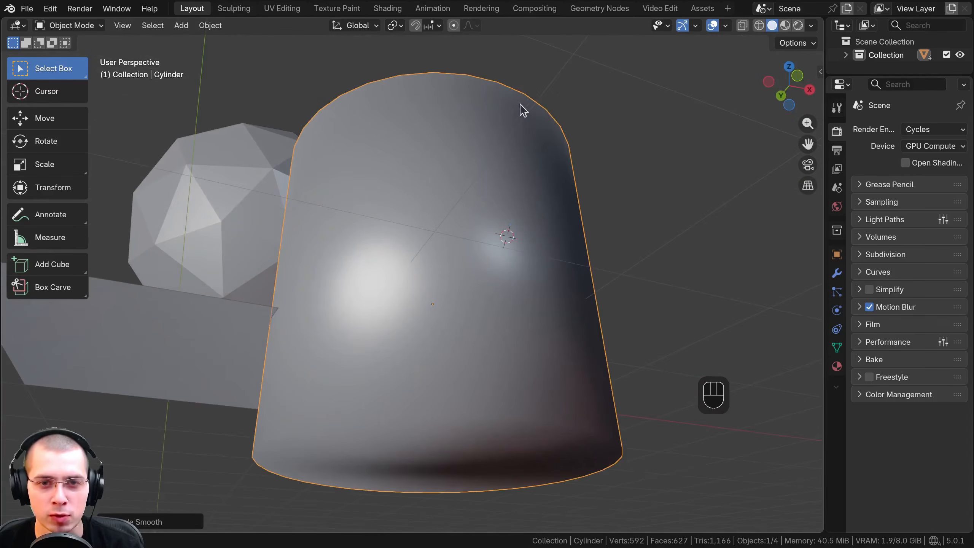
middle_click_drag(509, 154, 285, 144)
scroll(378, 278, "down", 4)
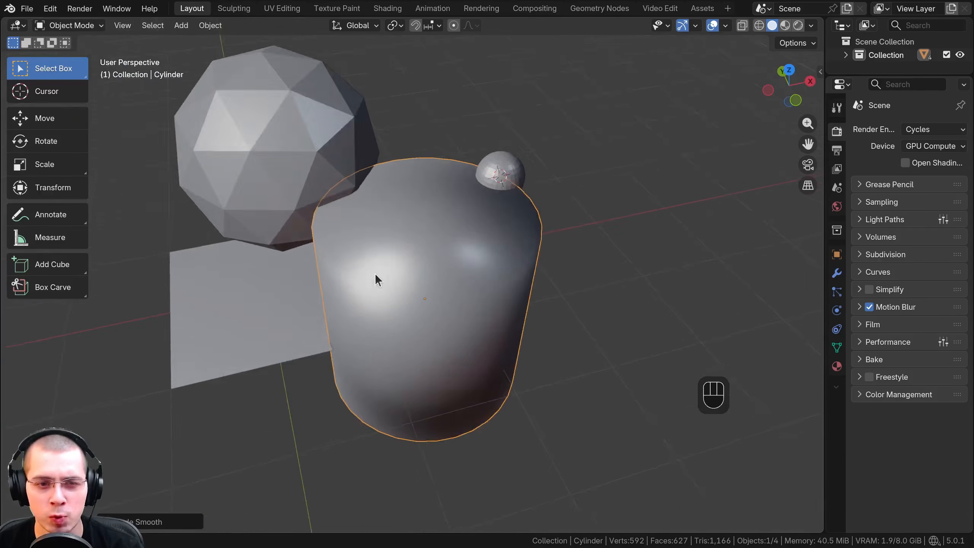
middle_click_drag(378, 278, 356, 206)
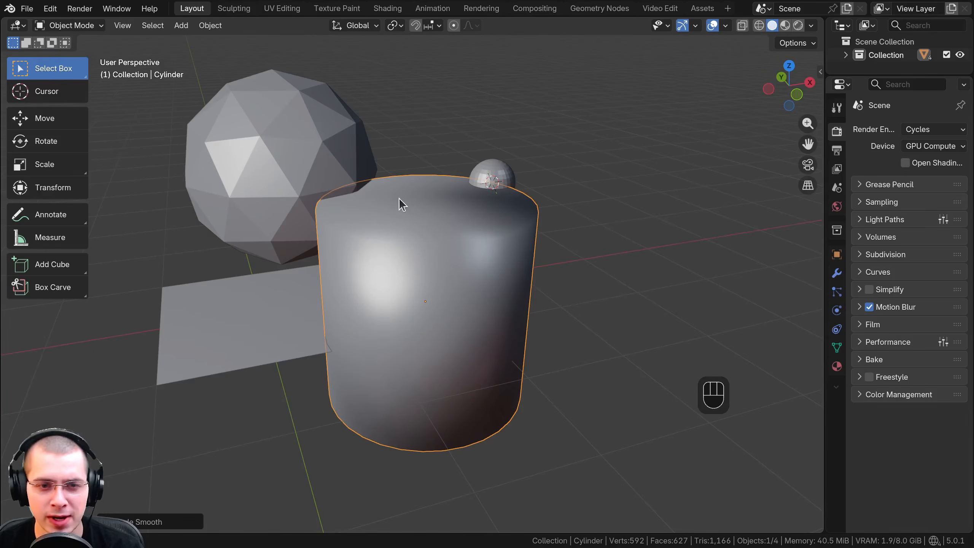
middle_click_drag(361, 252, 382, 248)
scroll(406, 215, "up", 2)
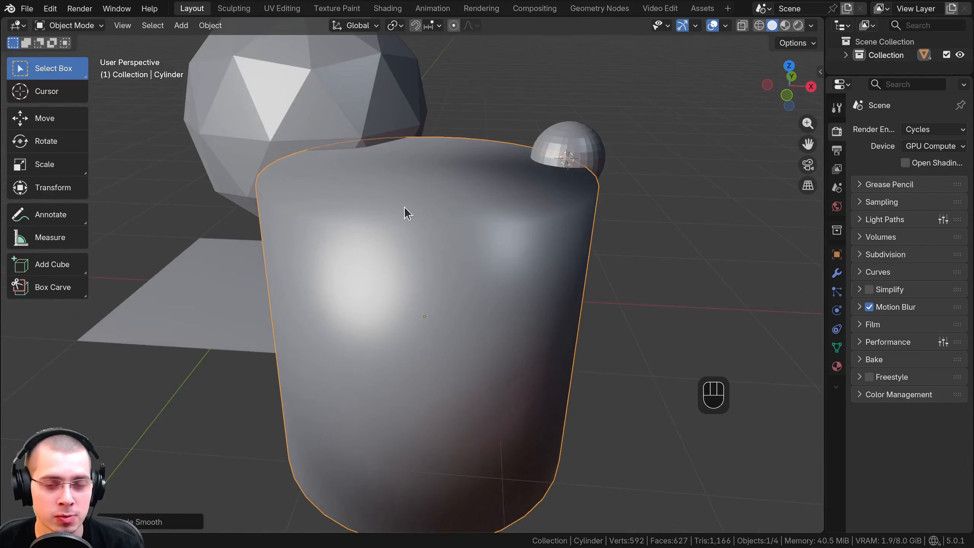
Apply Shade Auto Smooth to the cylinder and inspect its side and the edge of its top cap
right_click(404, 183)
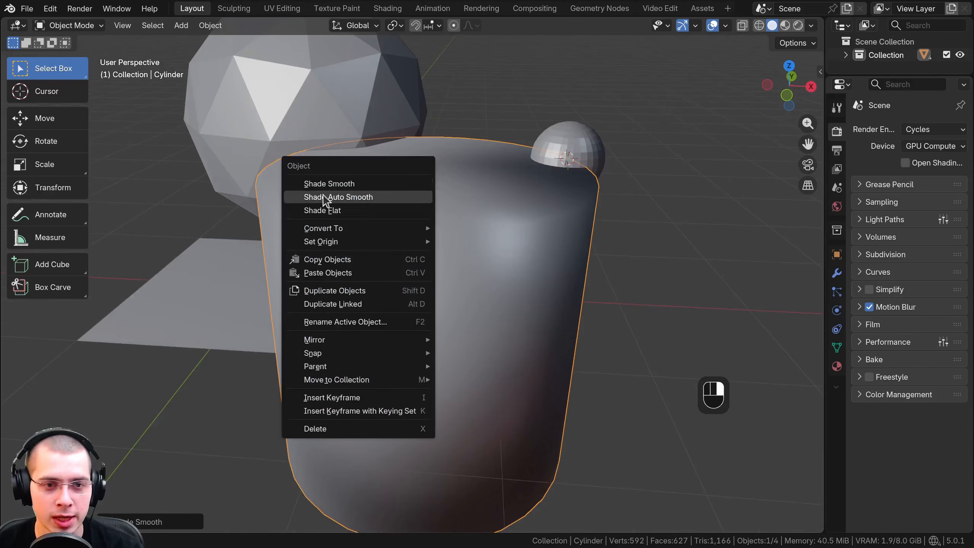
left_click(334, 197)
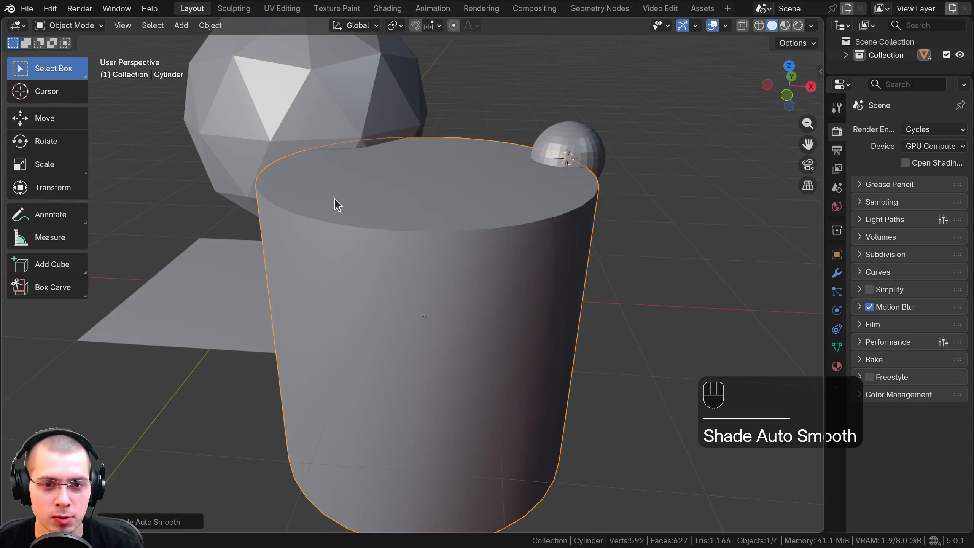
scroll(421, 307, "down", 3)
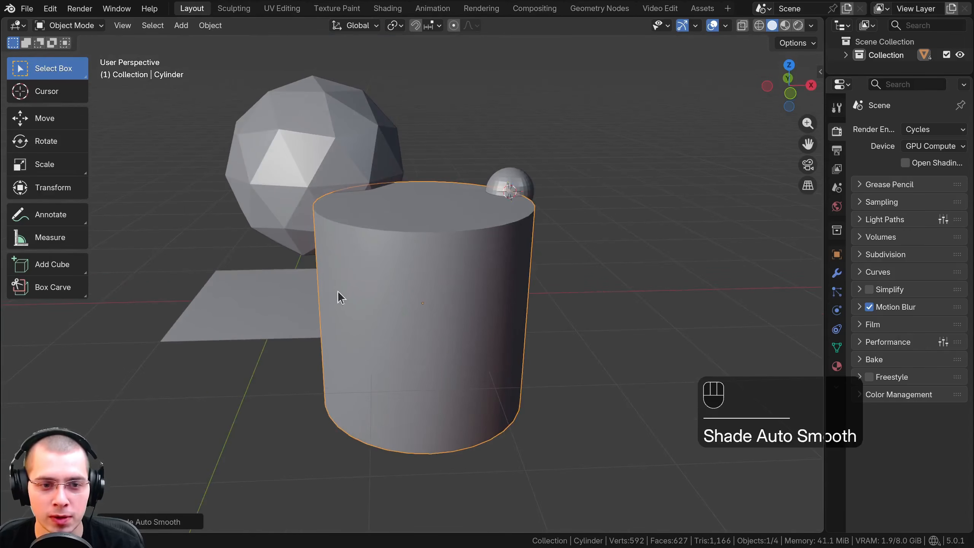
middle_click_drag(453, 318, 410, 304)
scroll(391, 265, "up", 4)
middle_click_drag(388, 255, 391, 317)
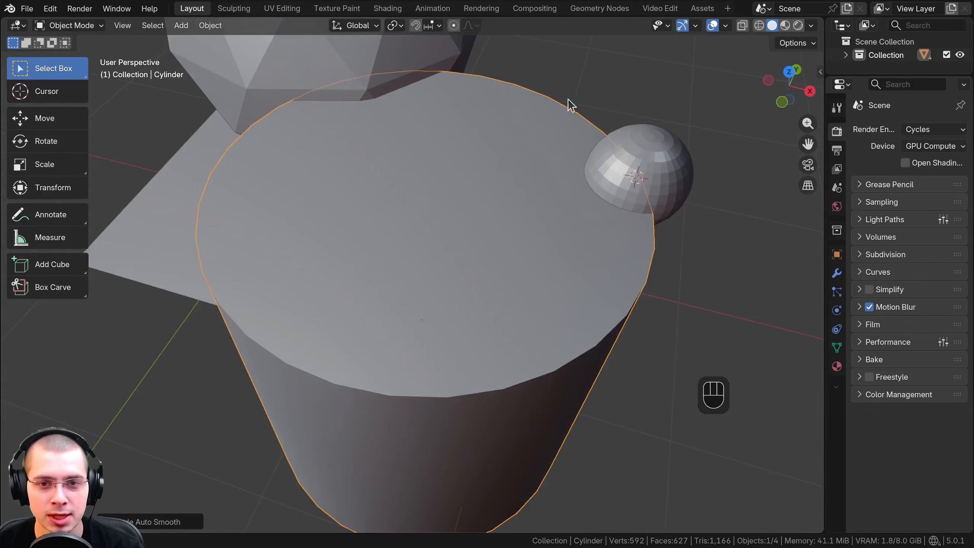
middle_click_drag(483, 122, 269, 171)
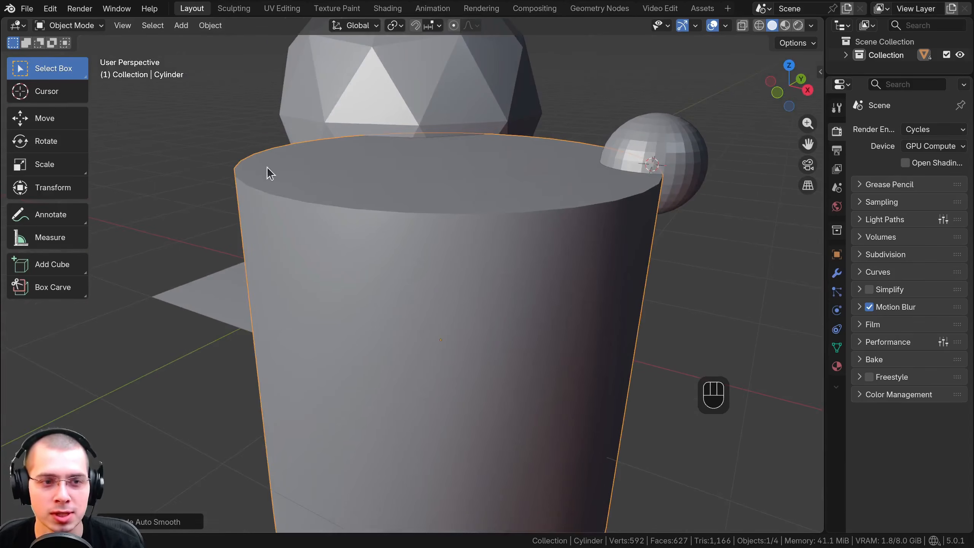
scroll(350, 215, "down", 4)
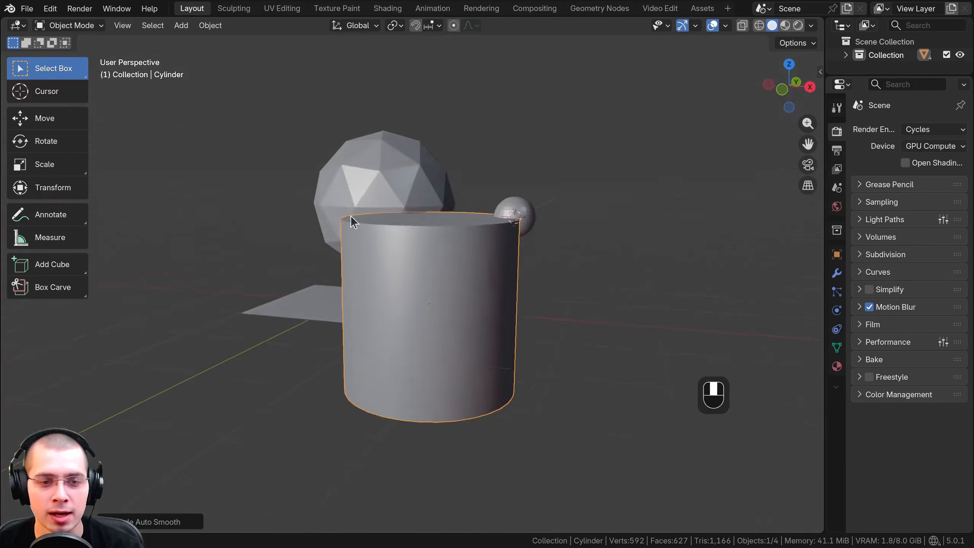
middle_click_drag(350, 216, 474, 288)
scroll(475, 288, "up", 2)
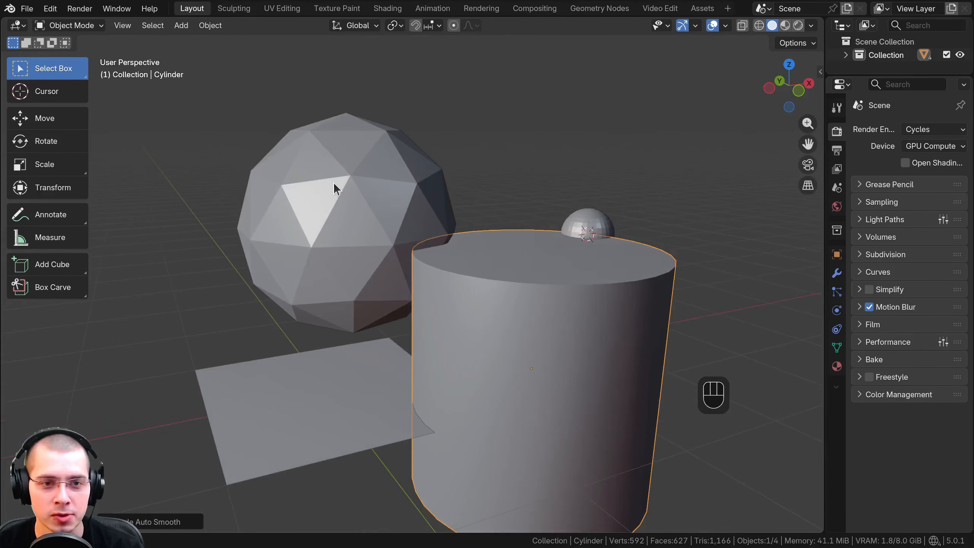
Select the ico sphere and apply Shade Smooth to it
right_click(334, 182)
left_click(382, 137)
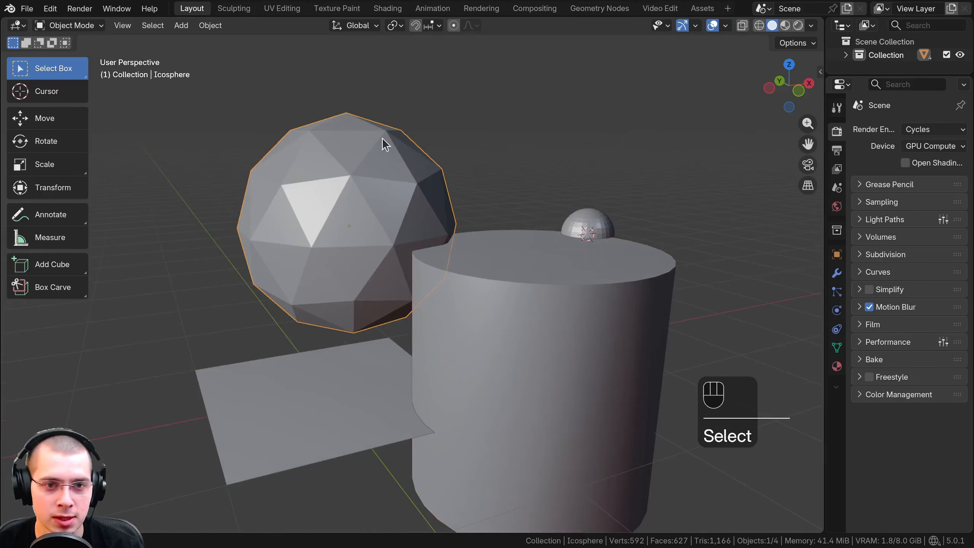
right_click(382, 137)
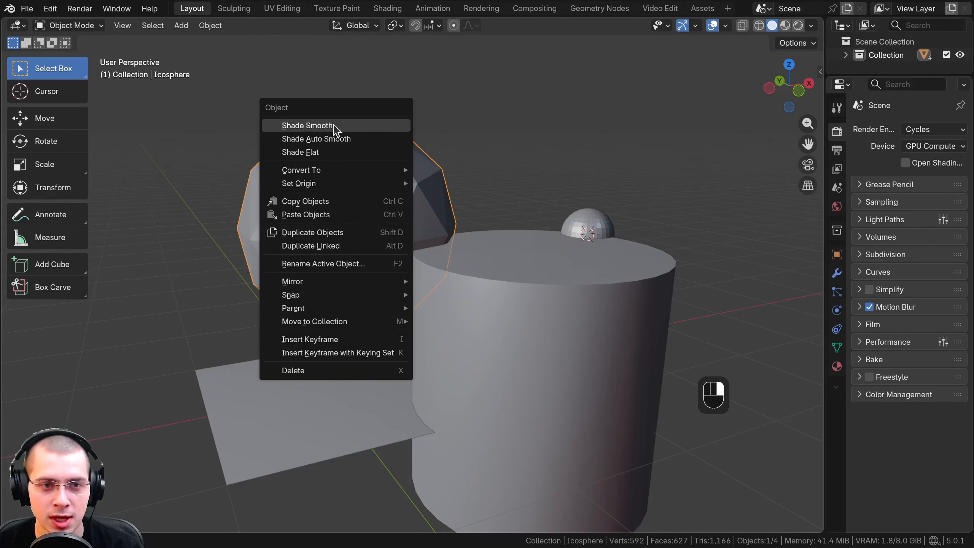
left_click(332, 127)
scroll(477, 165, "down", 1)
scroll(476, 172, "down", 5)
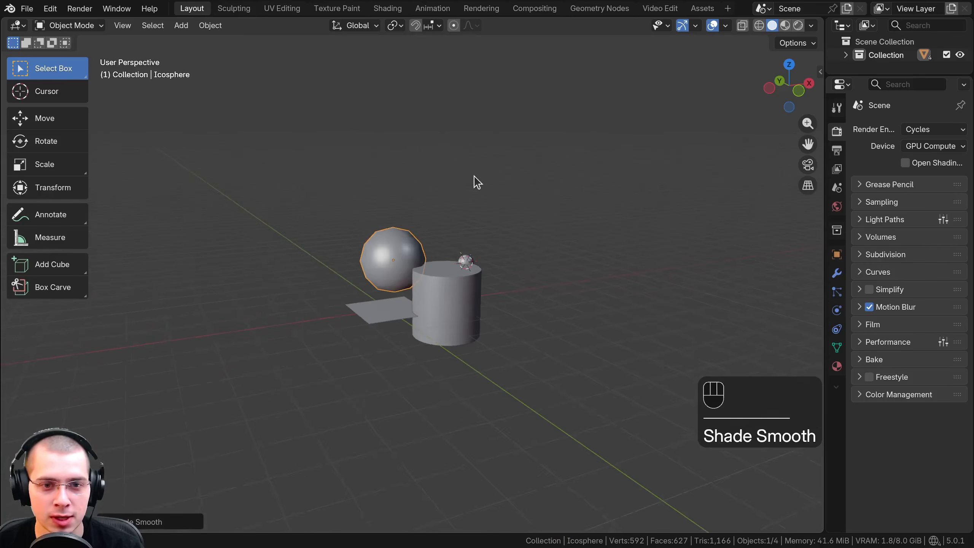
middle_click_drag(474, 180, 478, 203)
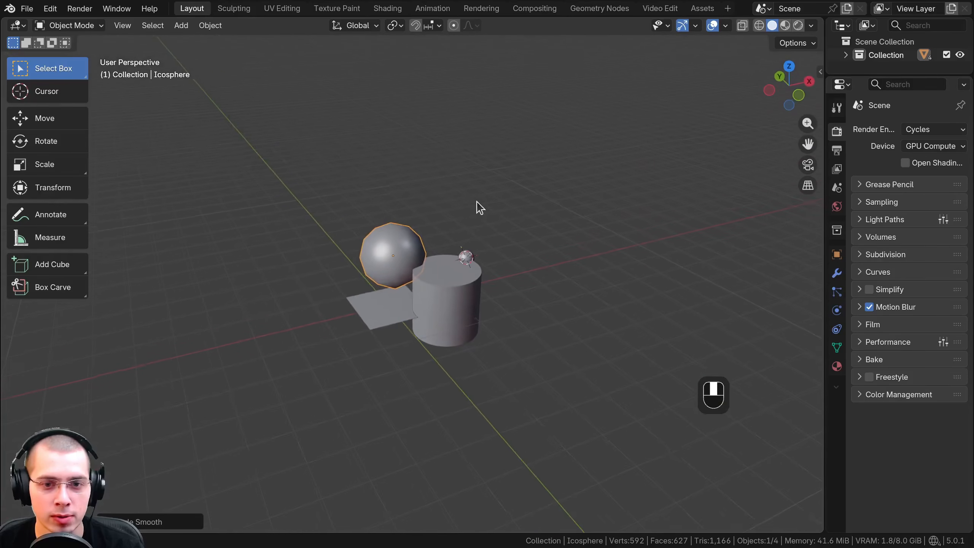
middle_click_drag(405, 307, 428, 262, "shift")
scroll(412, 235, "up", 4)
Apply Shade Flat to the plane and switch it to Shade Smooth for comparison
left_click(411, 233)
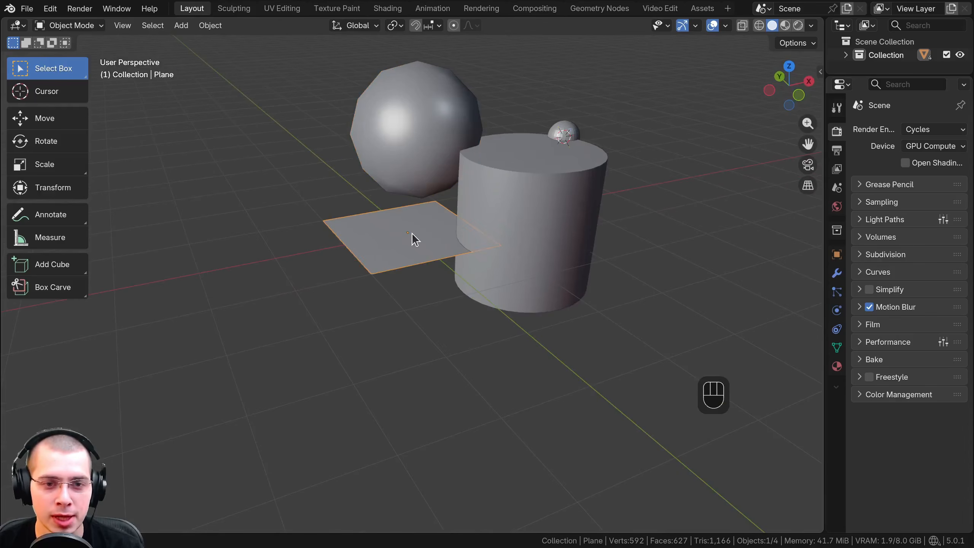
right_click(411, 233)
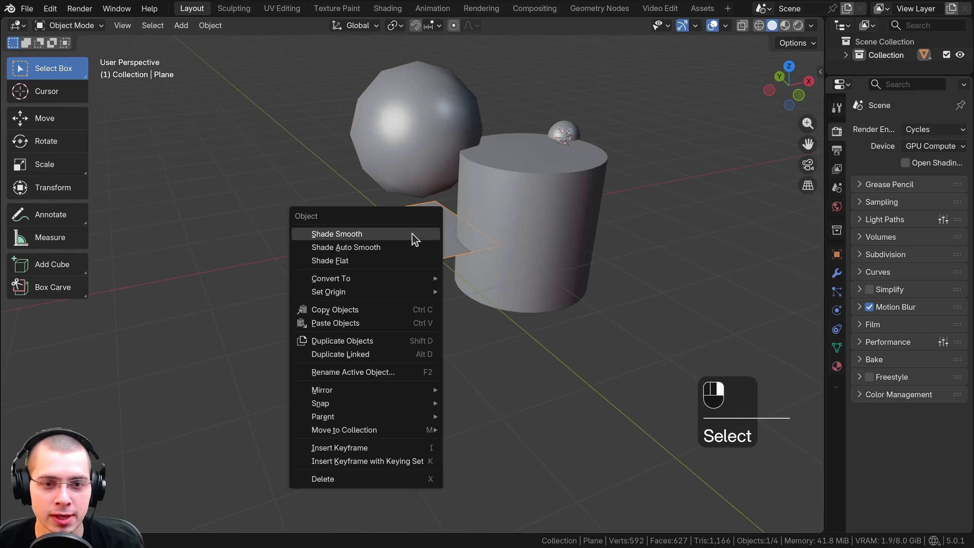
left_click(374, 261)
scroll(376, 259, "up", 3)
right_click(394, 233)
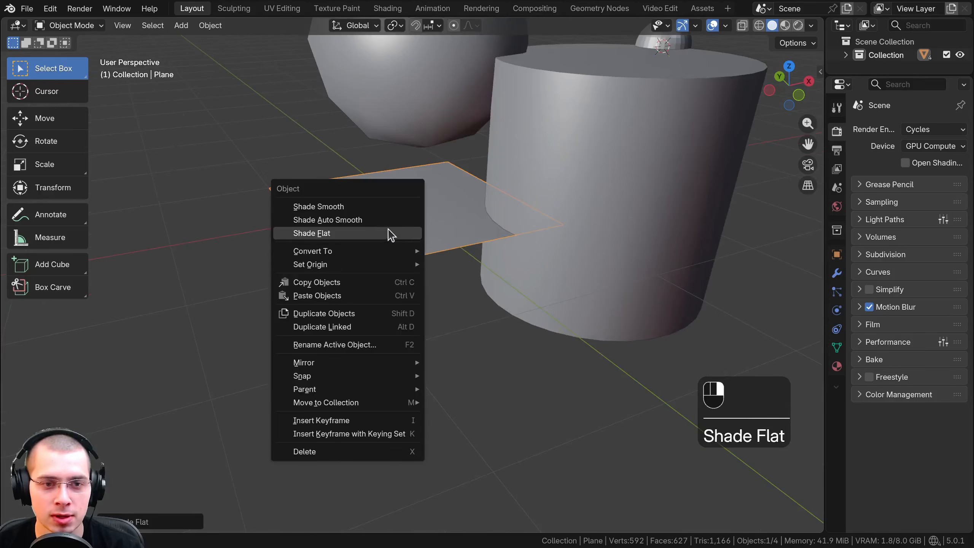
left_click(369, 210)
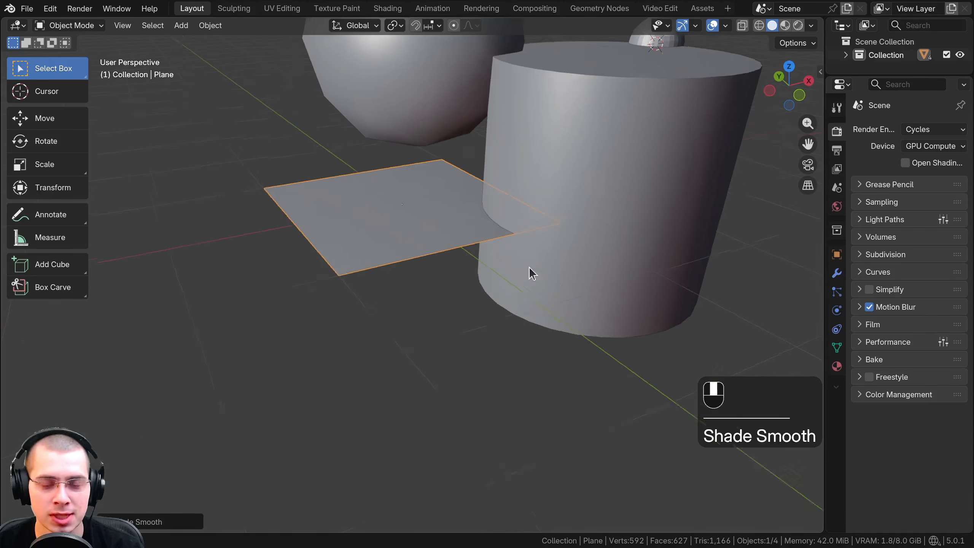
Apply Shade Auto Smooth to the plane, and then set it back to Shade Flat
middle_click_drag(530, 272, 303, 209)
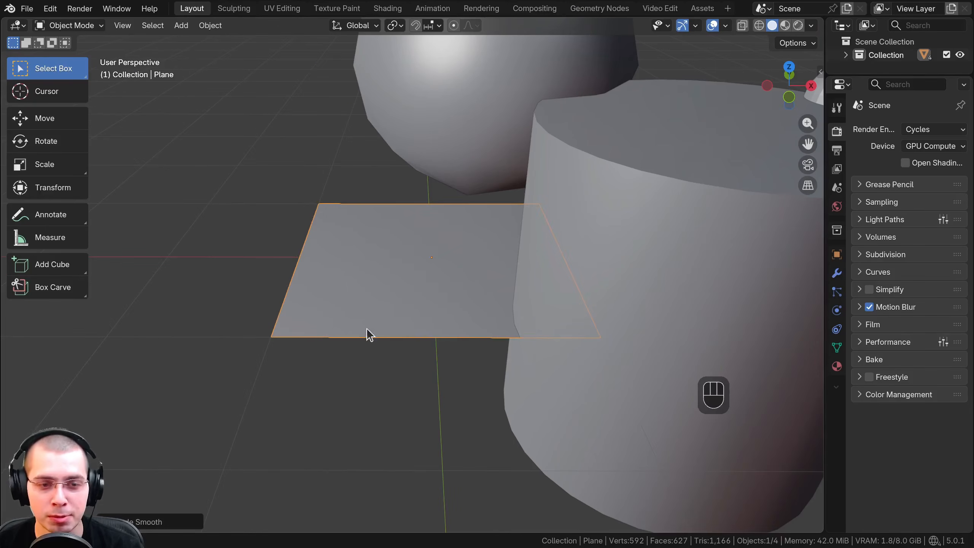
right_click(475, 203)
left_click(432, 219)
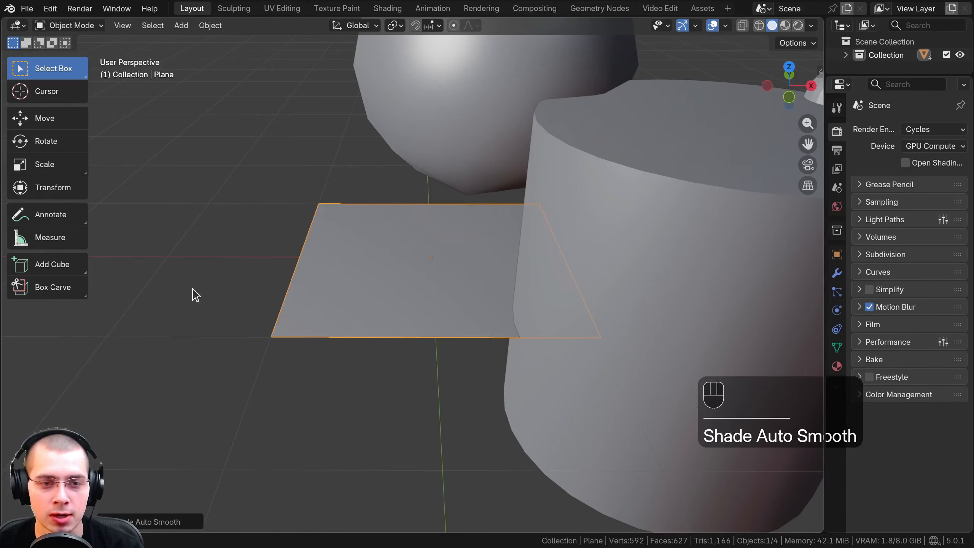
right_click(478, 225)
left_click(434, 234)
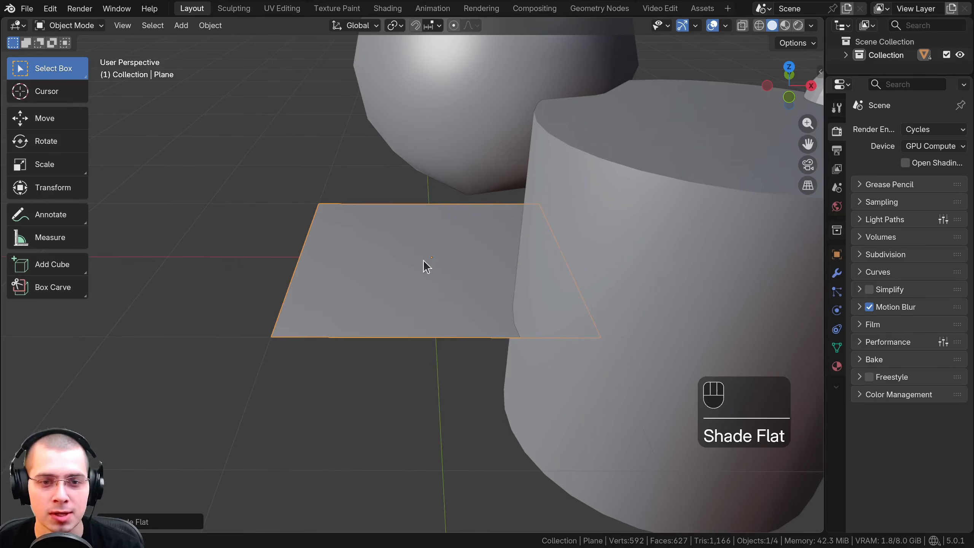
right_click(425, 238)
left_click(403, 219)
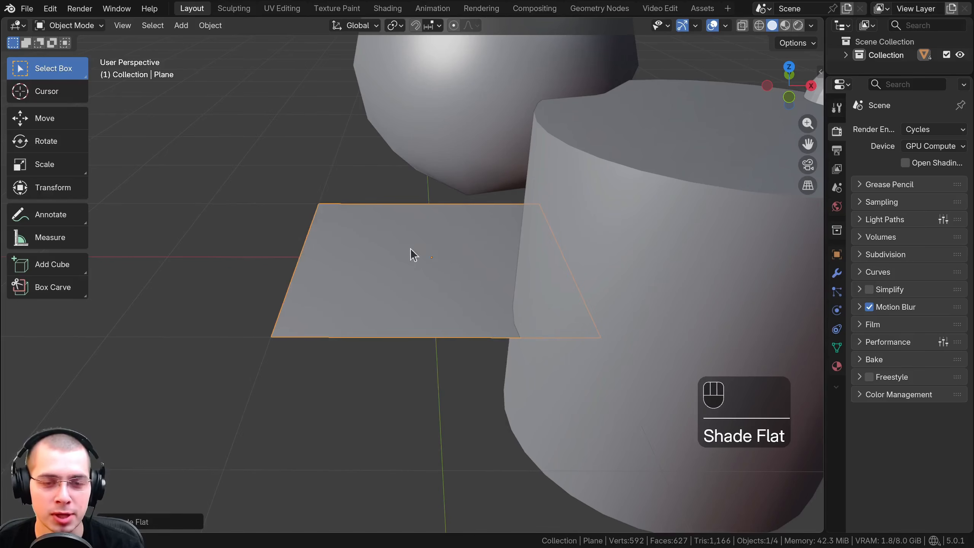
Select the cylinder, display its Smooth by Angle modifier settings and widen the properties editor
scroll(411, 250, "down", 3)
middle_click_drag(512, 254, 519, 286)
middle_click_drag(520, 286, 530, 267)
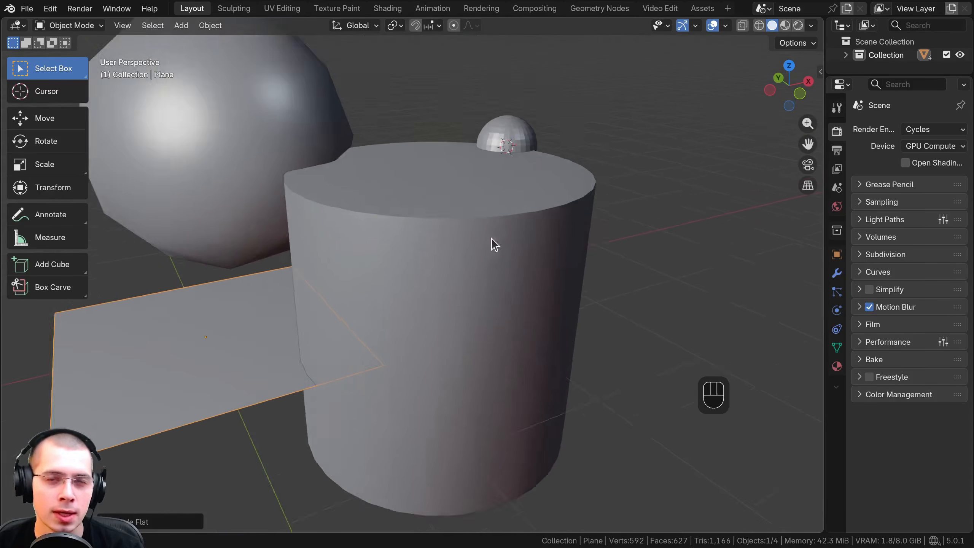
scroll(485, 234, "up", 2)
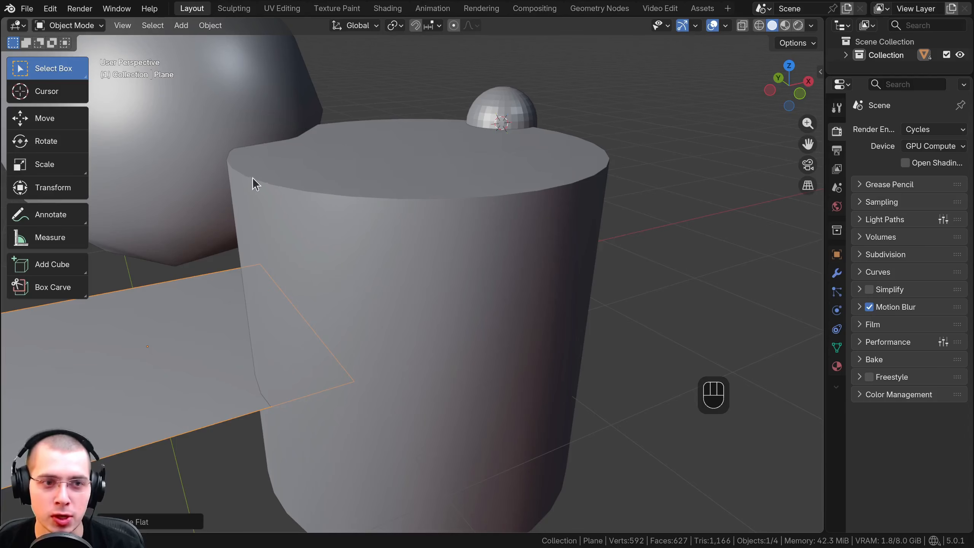
right_click(311, 174)
left_click(499, 168)
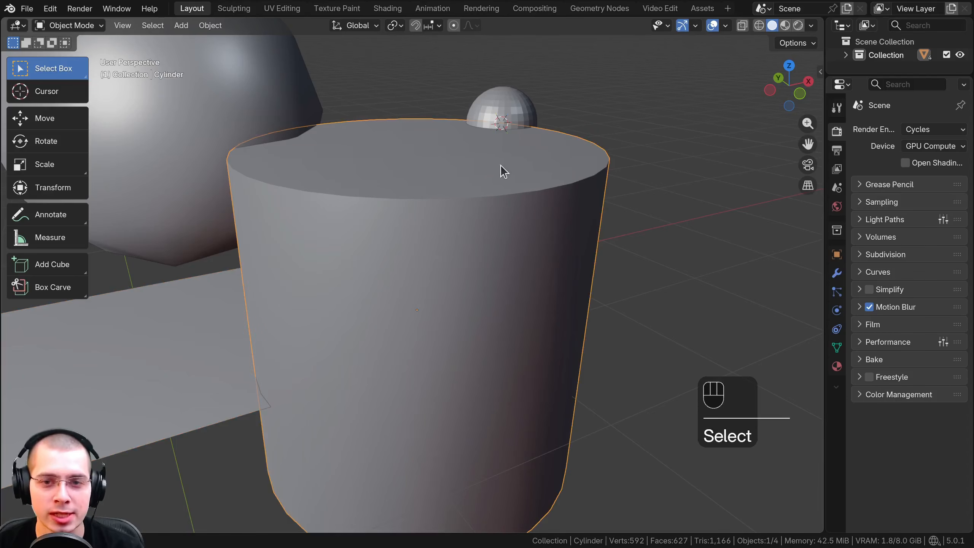
middle_click_drag(516, 163, 532, 161)
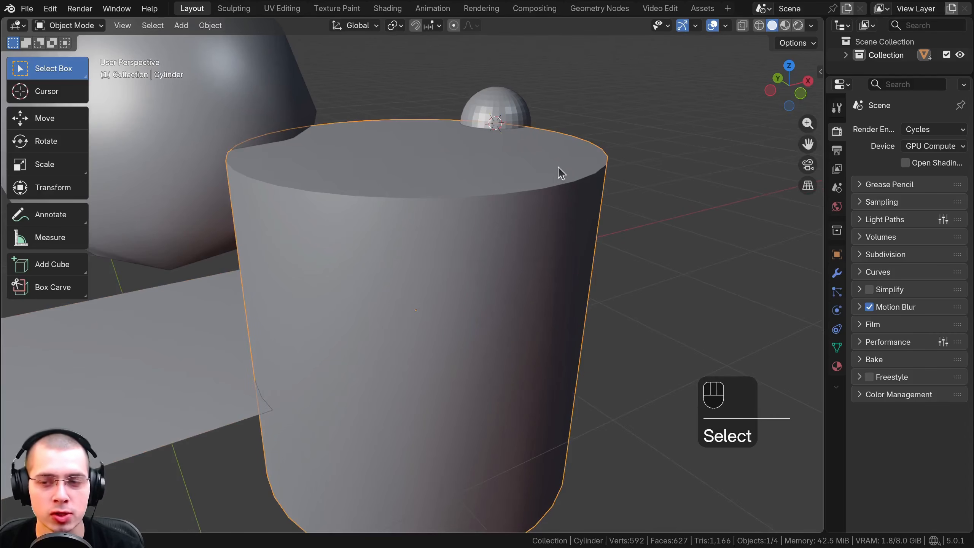
left_click(837, 272)
left_click_drag(825, 272, 761, 271)
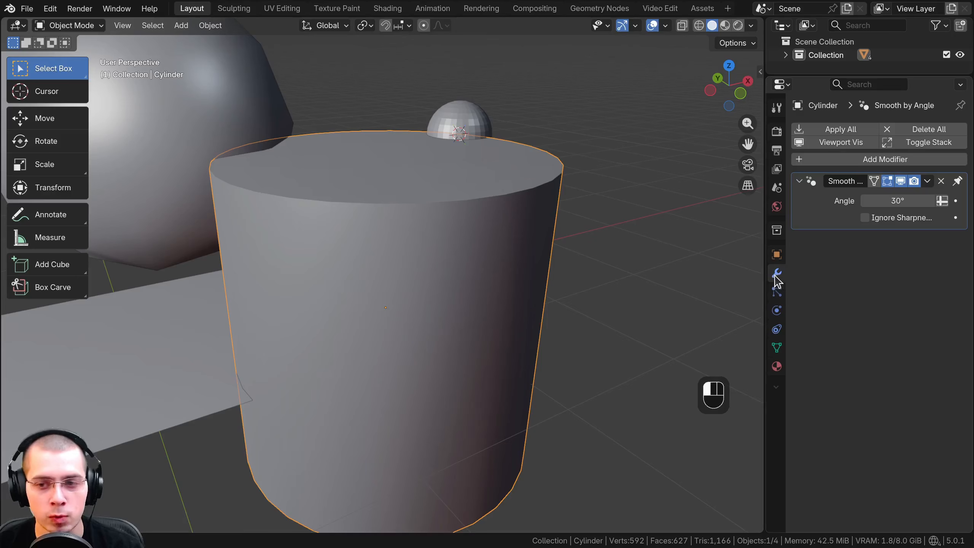
left_click_drag(765, 271, 736, 272)
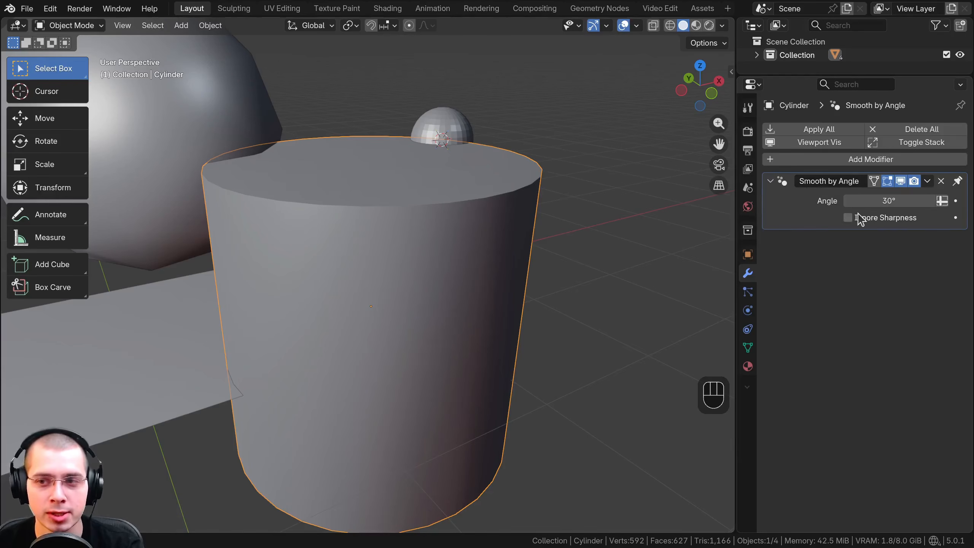
left_click(813, 161)
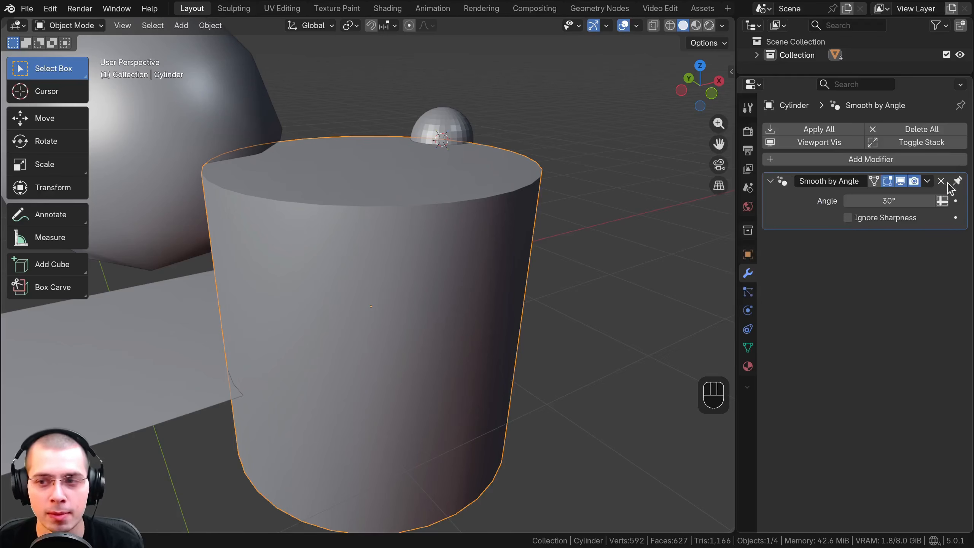
left_click_drag(735, 193, 732, 193)
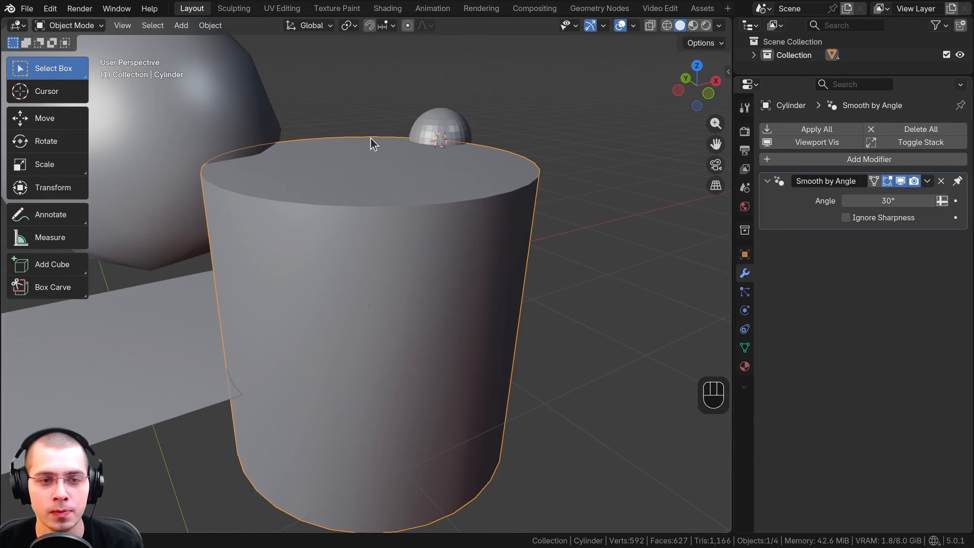
Reapply Shade Auto Smooth to the cylinder and inspect the edge between its side and top cap
right_click(385, 167)
left_click(315, 158)
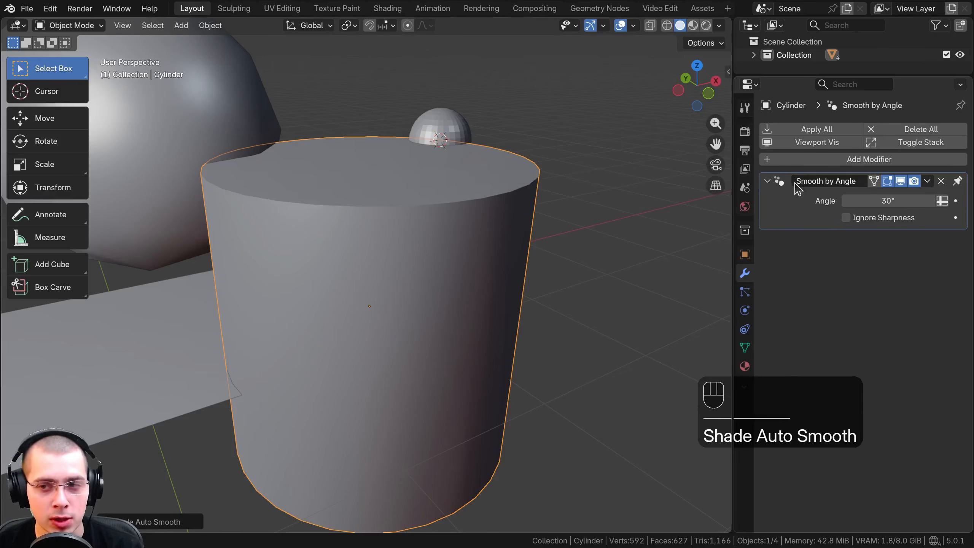
scroll(528, 230, "up", 4)
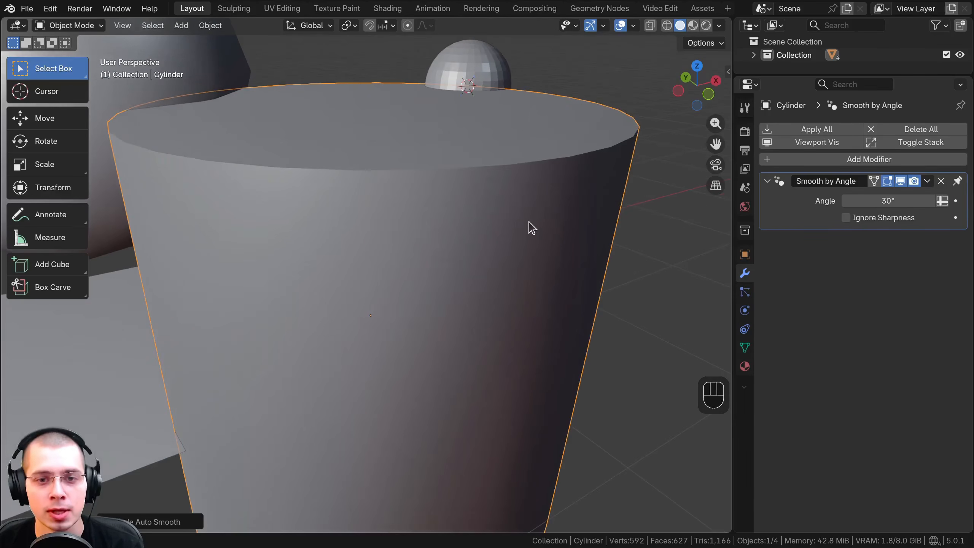
middle_click_drag(532, 199, 594, 209, "shift")
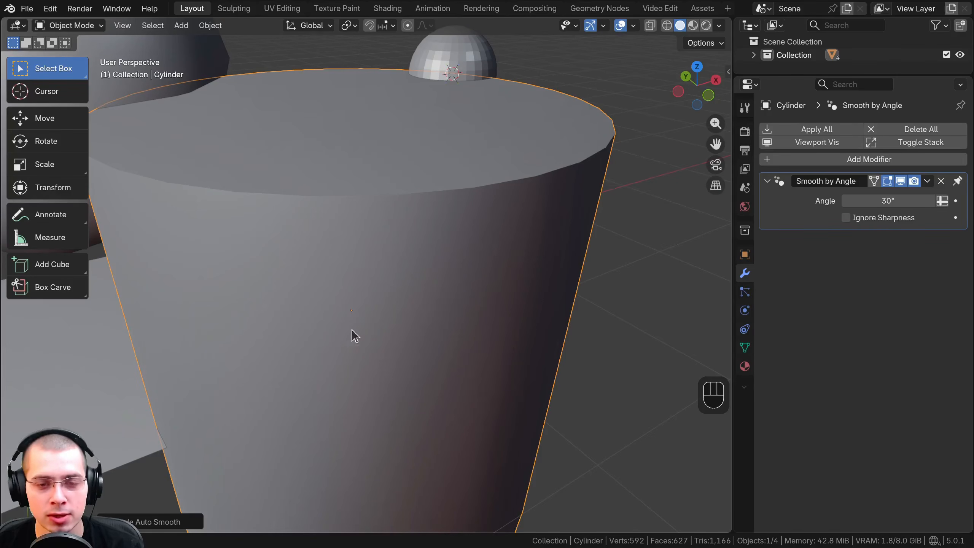
middle_click_drag(477, 206, 380, 250, "shift")
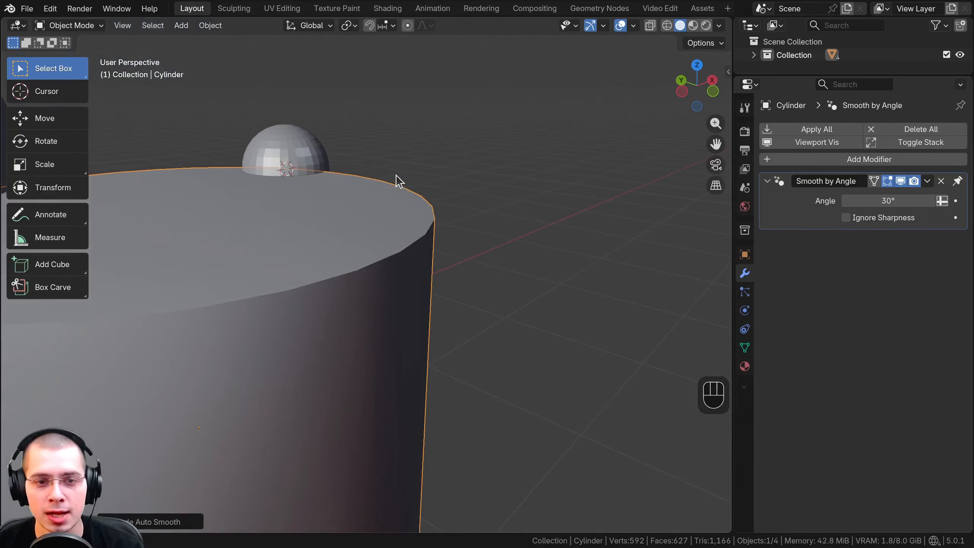
middle_click_drag(458, 186, 383, 235)
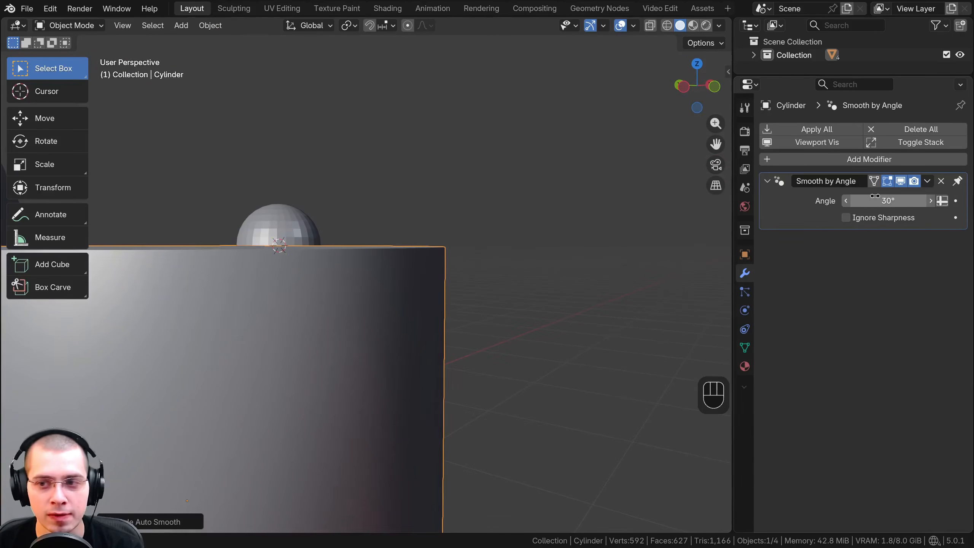
Raise the cylinder's Smooth by Angle threshold to 91.7° and inspect the shading across its top edge
left_click_drag(868, 199, 872, 199)
middle_click_drag(387, 241, 374, 256)
middle_click_drag(449, 350, 385, 249)
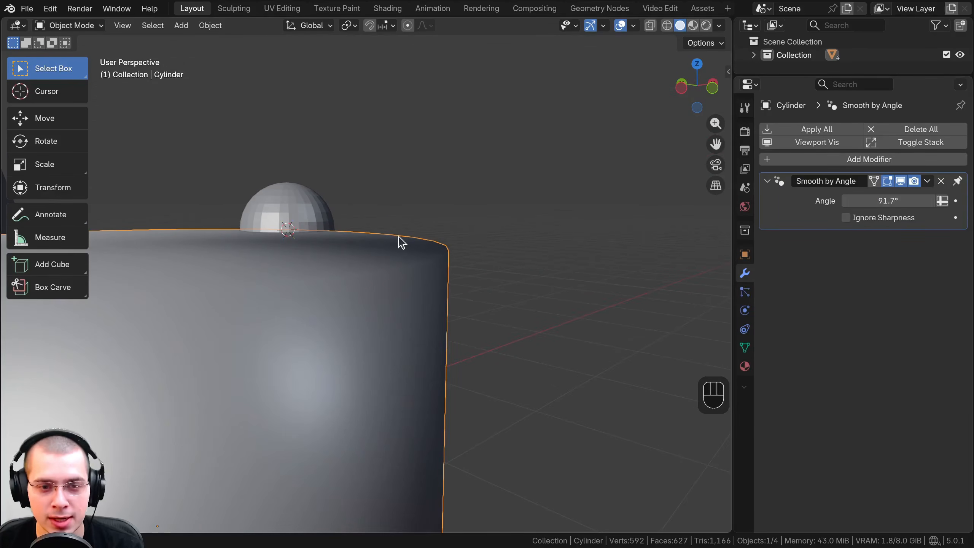
scroll(357, 234, "down", 3)
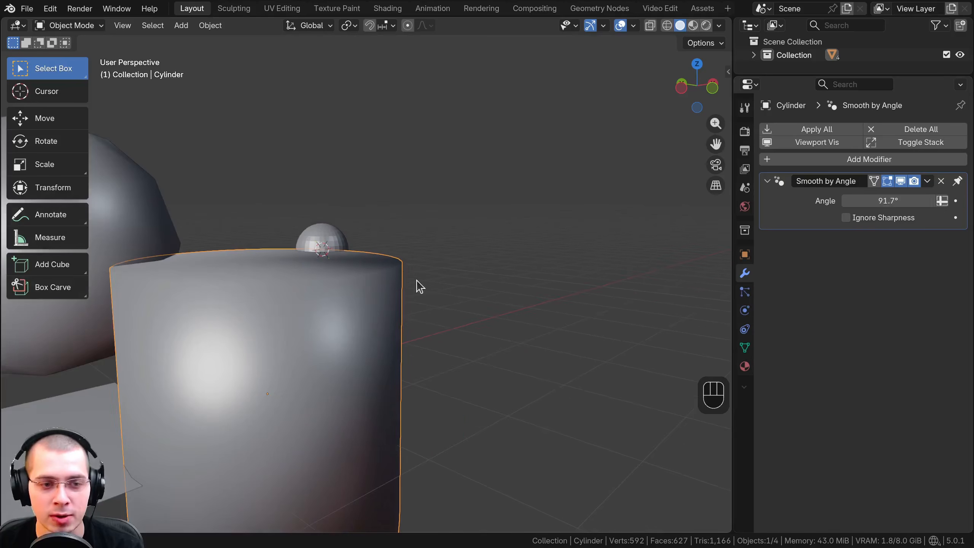
scroll(245, 319, "up", 3)
Lower the cylinder's Smooth by Angle threshold to 88.5°, fine-tune it to 88.9° and inspect the top edge
left_click_drag(925, 196, 918, 196)
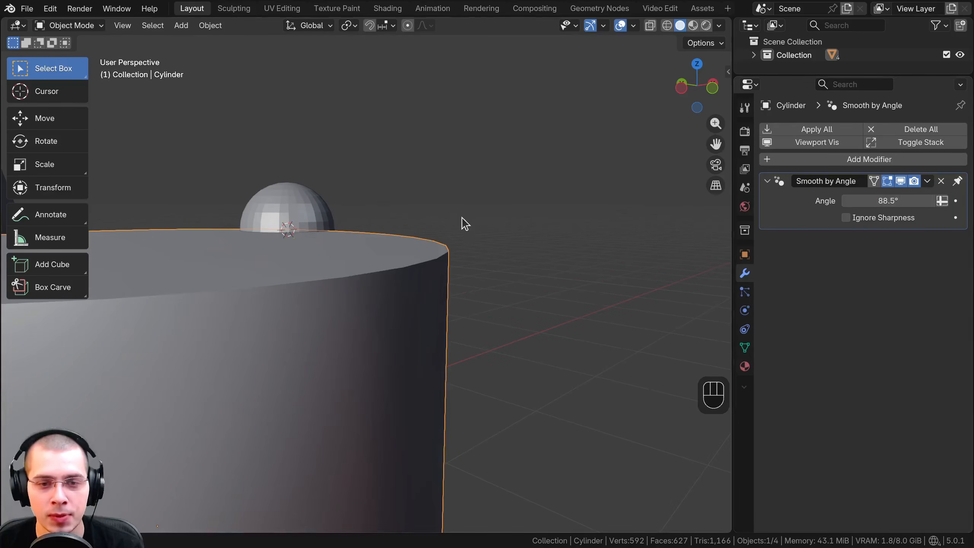
middle_click_drag(422, 305, 441, 146, "shift")
middle_click_drag(401, 90, 372, 251, "shift")
scroll(372, 246, "up", 1)
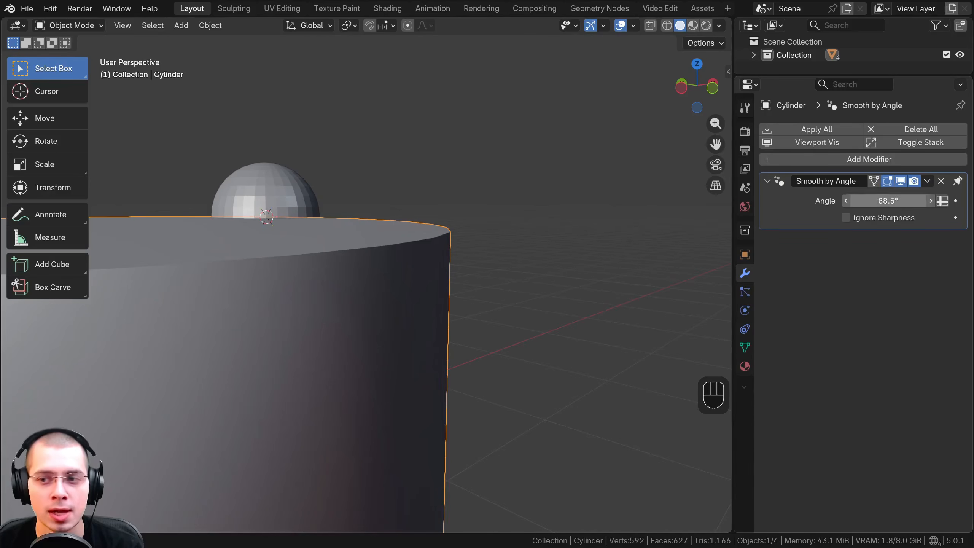
mouse_move(884, 200)
left_mouse_down()
mouse_move(893, 201)
mouse_move(883, 200)
left_mouse_up()
middle_click_drag(452, 246, 376, 216)
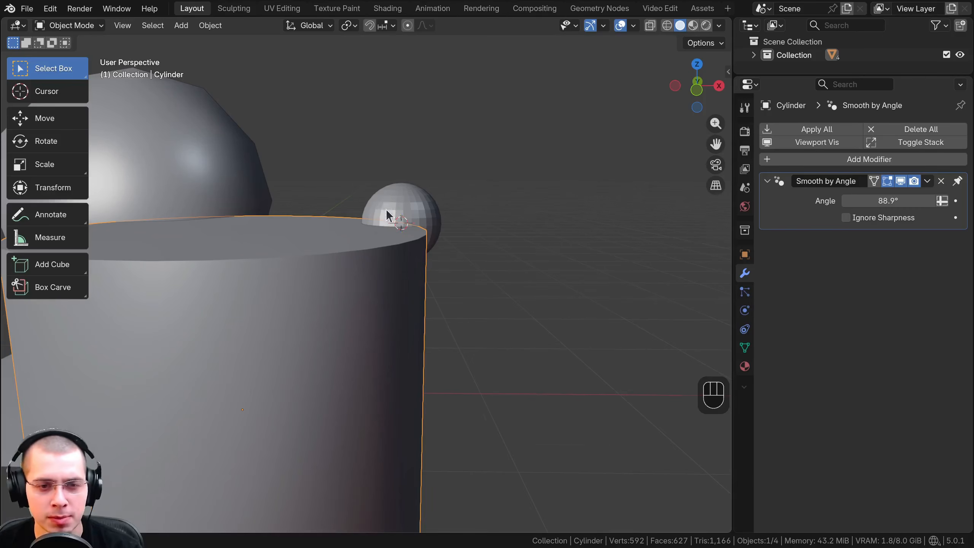
middle_click_drag(387, 211, 505, 249)
scroll(505, 250, "down", 2)
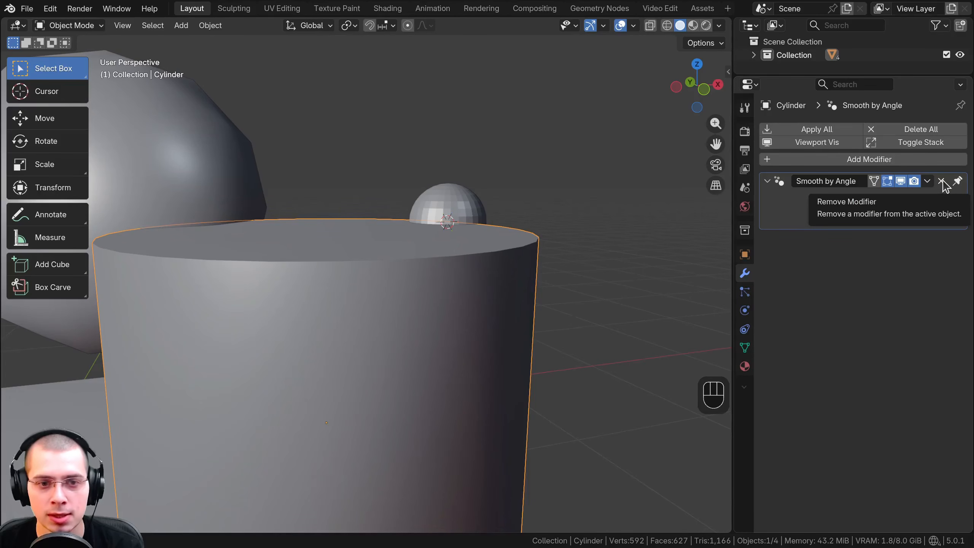
Remove the Smooth by Angle modifier from the cylinder and apply Shade Flat to it
left_click(941, 181)
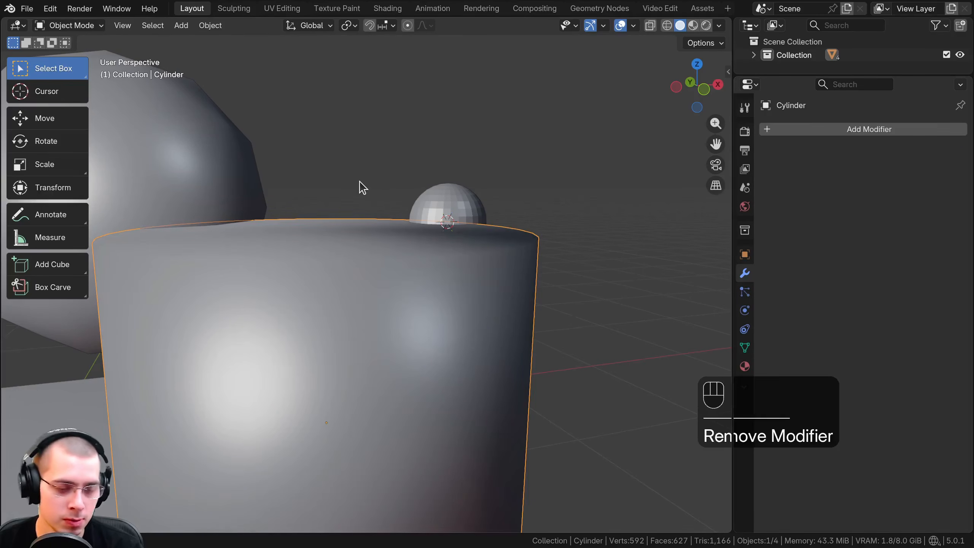
right_click(335, 208)
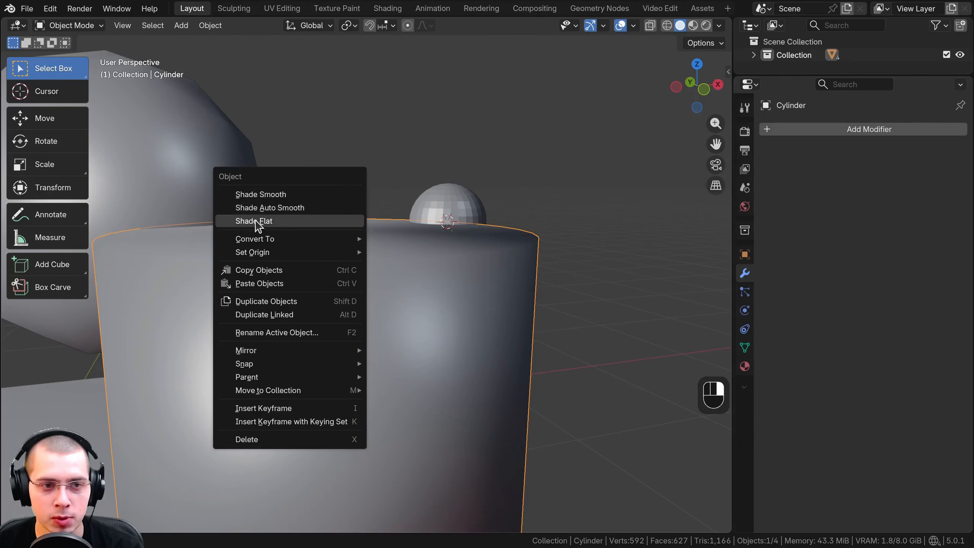
left_click(258, 221)
scroll(258, 226, "down", 4)
middle_click_drag(322, 245, 418, 245, "shift")
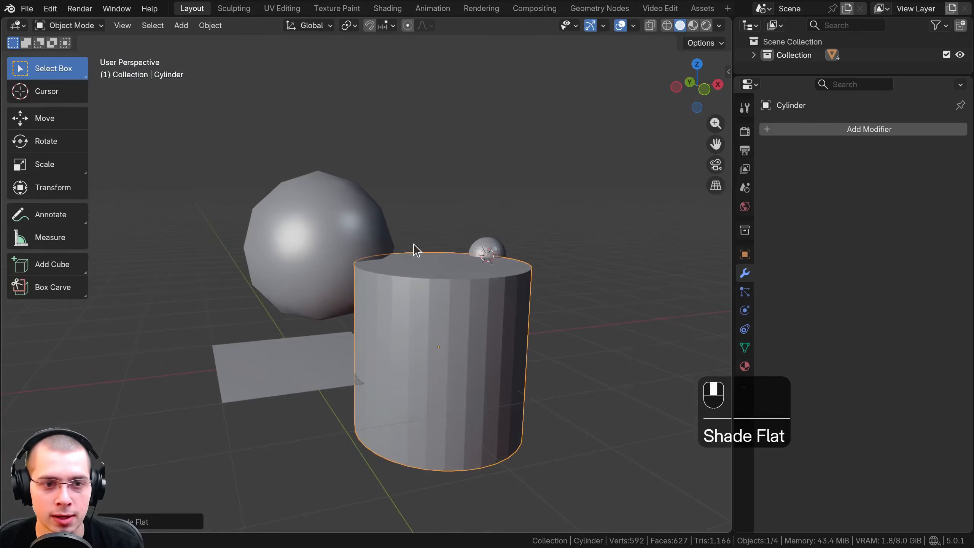
Select the large ico sphere and apply Shade Flat to it
right_click(319, 201)
left_click(343, 200)
right_click(341, 197)
left_click(323, 196)
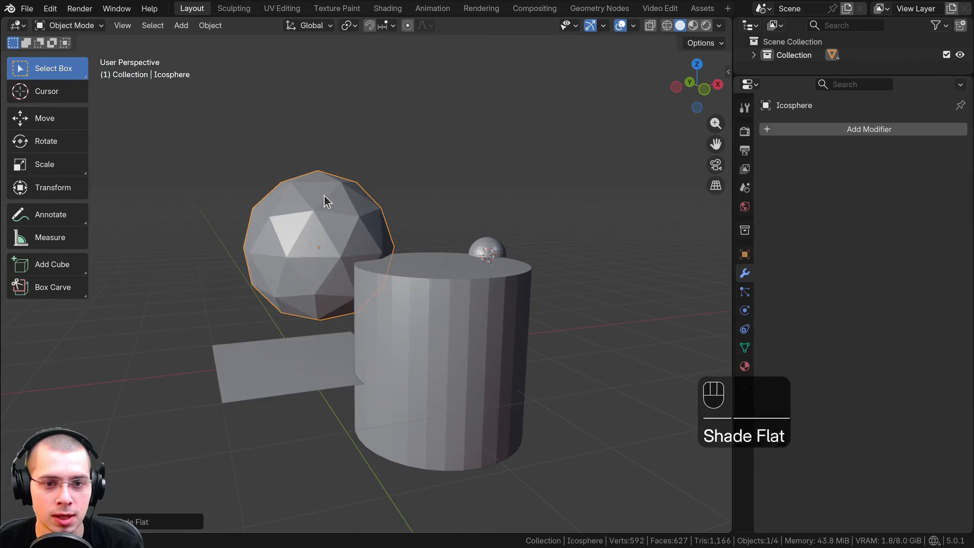
Add a cube and move it onto the top of the cylinder
middle_click_drag(405, 224, 407, 195, "shift")
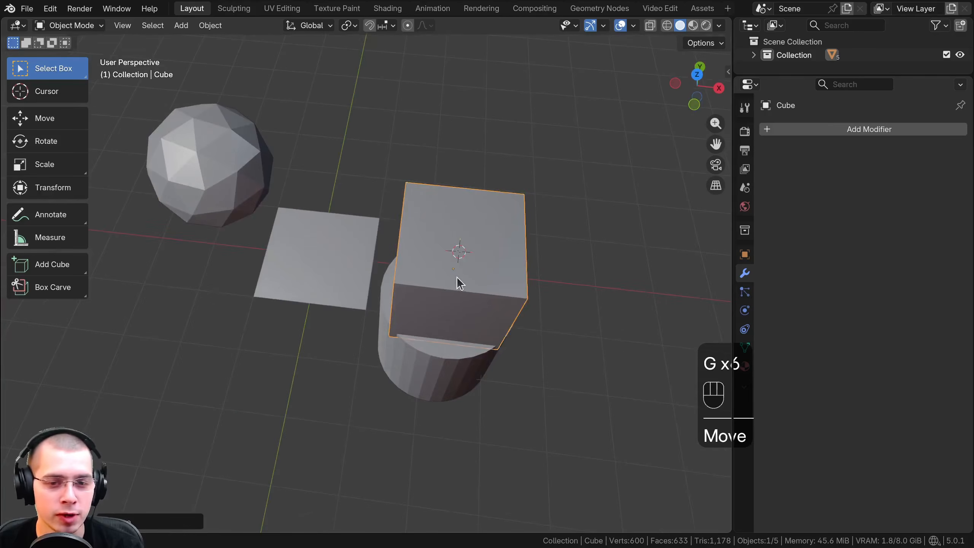
middle_click_drag(456, 277, 379, 256)
key("g")
left_click(519, 174)
key("g")
left_click(430, 238)
key("g")
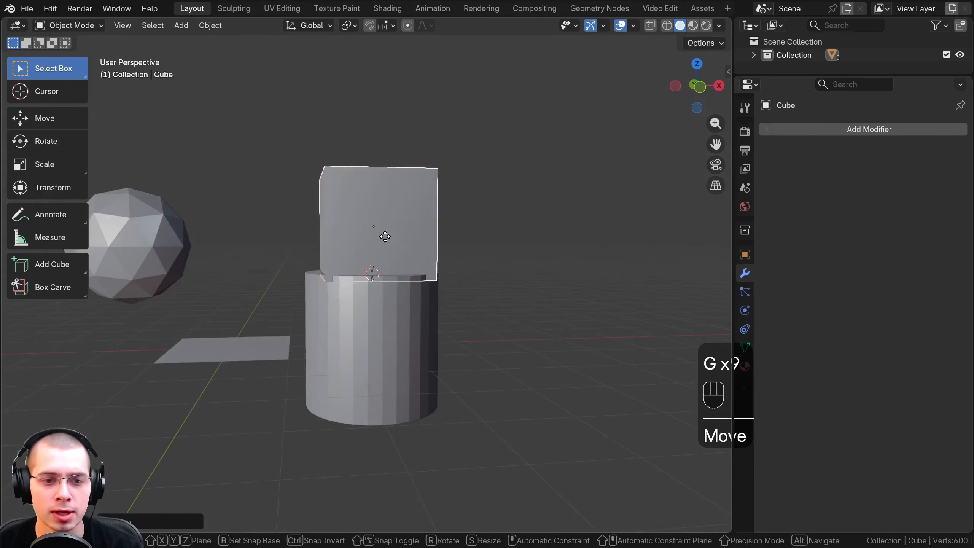
left_click(396, 236)
Switch the cube from Object Mode to Edit Mode
scroll(401, 230, "up", 1)
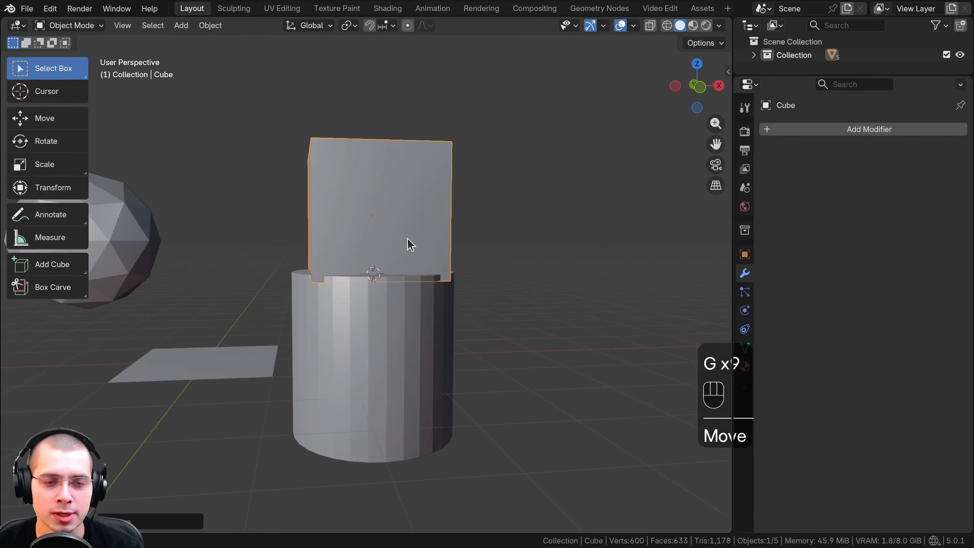
middle_click_drag(407, 238, 432, 258)
scroll(432, 257, "up", 1)
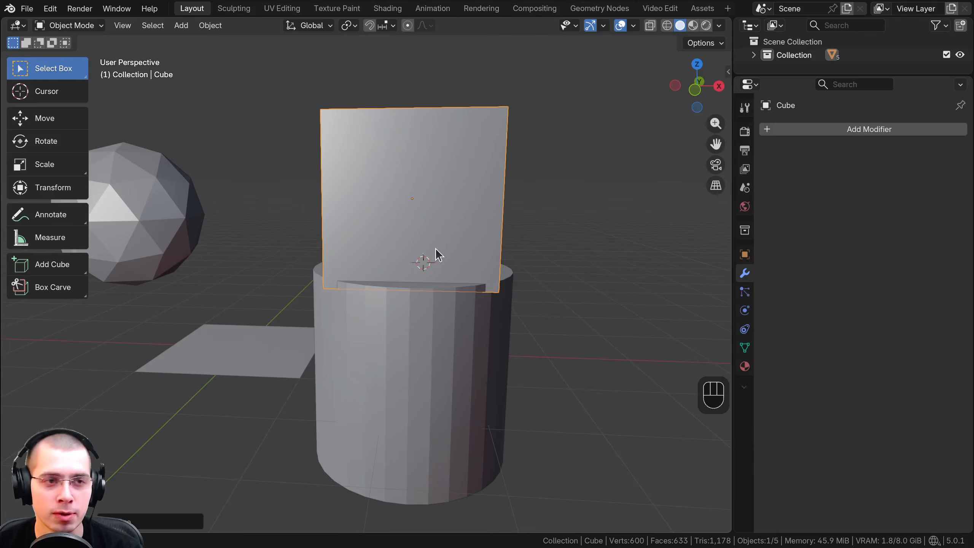
middle_click_drag(435, 248, 444, 254)
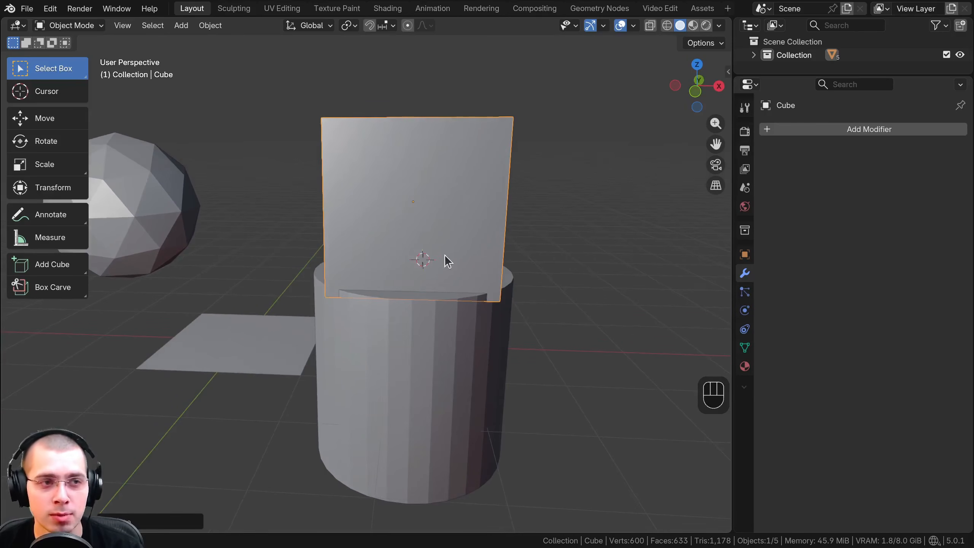
left_click(70, 27)
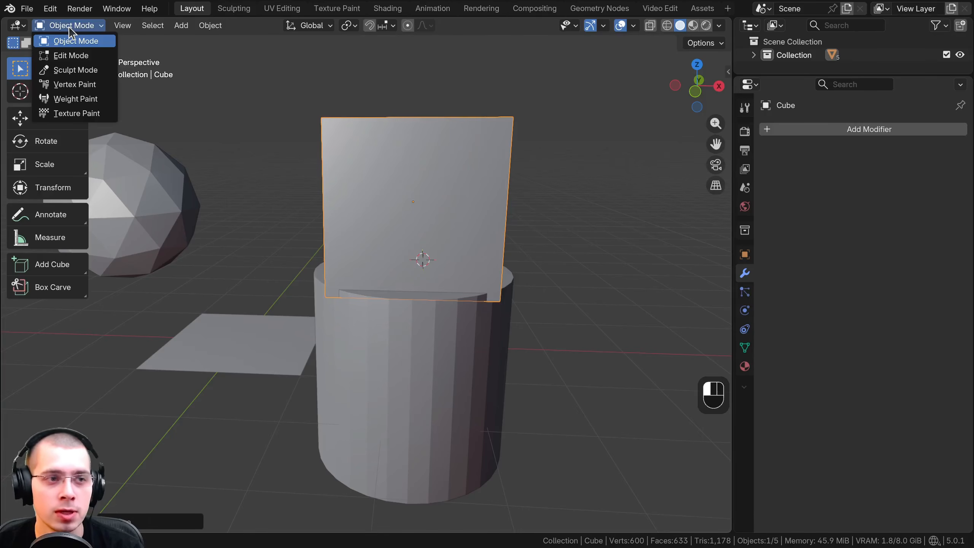
left_click(71, 27)
left_click(73, 29)
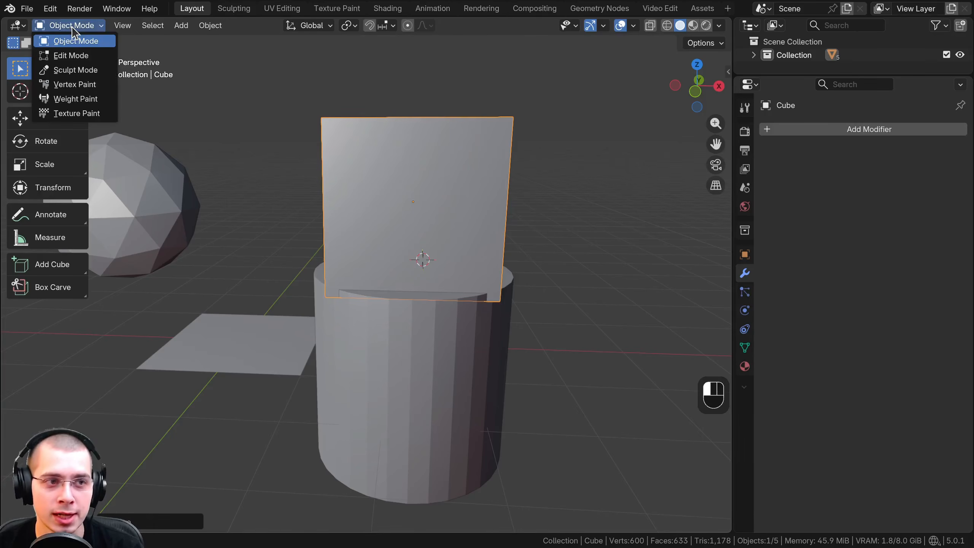
left_click(74, 58)
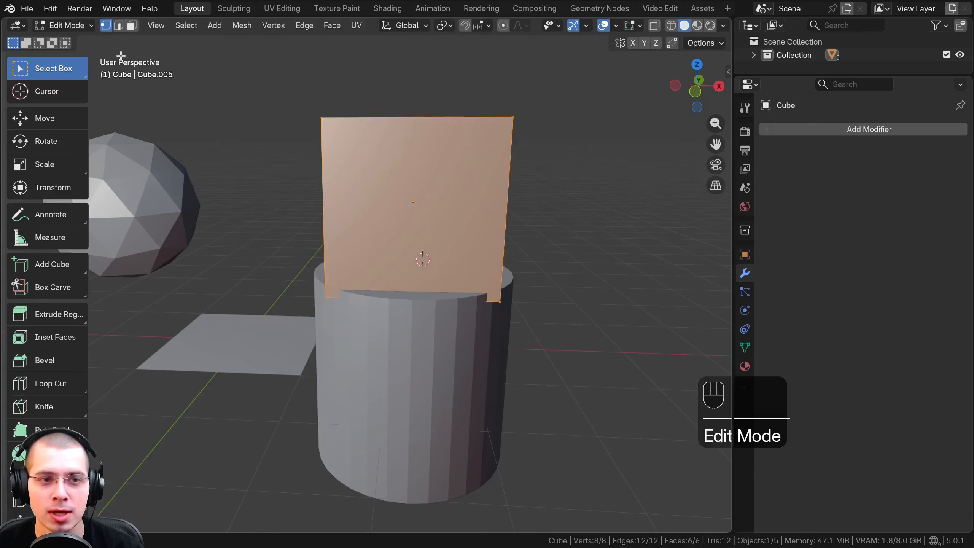
Examine the cube's mesh editing tools by activating Extrude Region, Inset Faces, Bevel, Loop Cut and Knife in turn
middle_click_drag(409, 96, 346, 163)
scroll(387, 153, "up", 1)
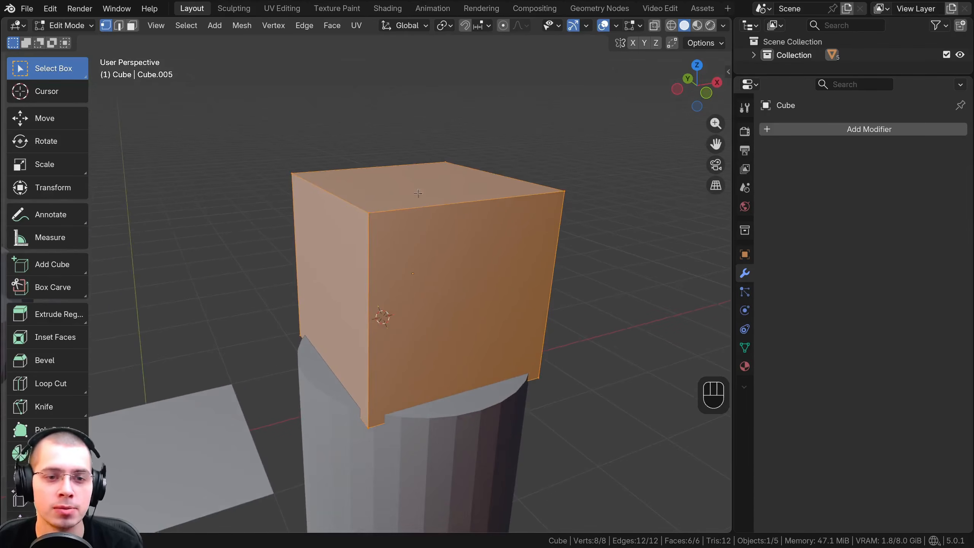
scroll(357, 189, "up", 1)
scroll(42, 253, "down", 3)
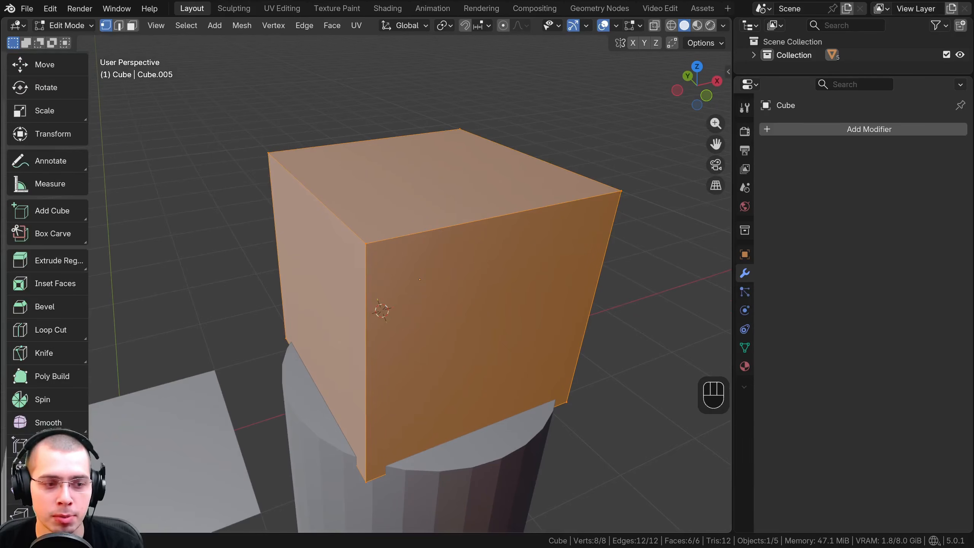
scroll(35, 261, "up", 3)
scroll(36, 273, "down", 3)
left_click(42, 266)
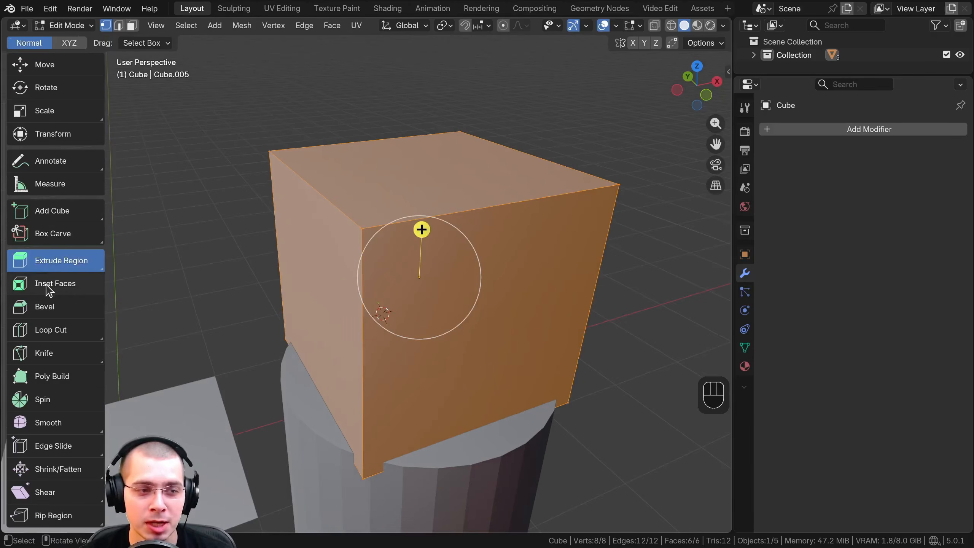
left_click(47, 288)
left_click(44, 307)
left_click(57, 329)
left_click(60, 351)
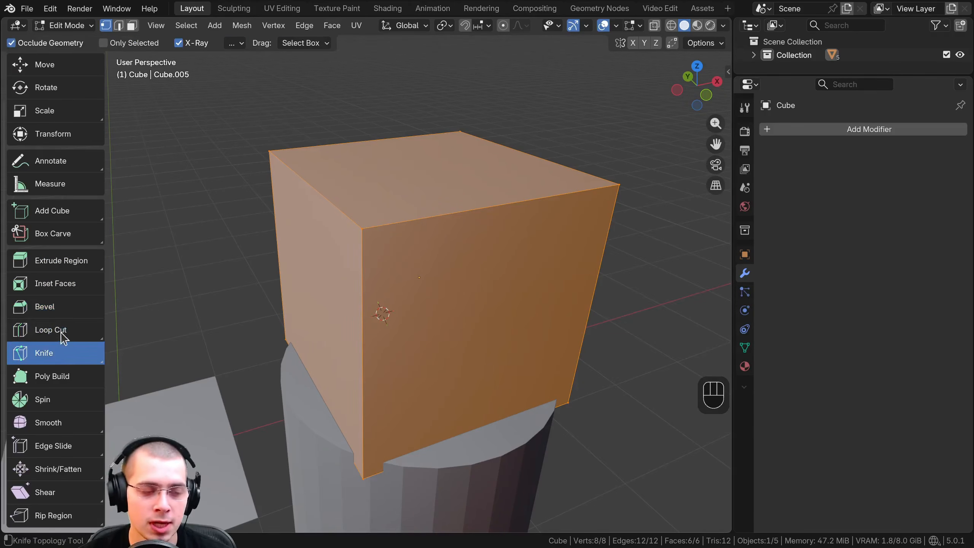
left_click(58, 309)
left_click(59, 267)
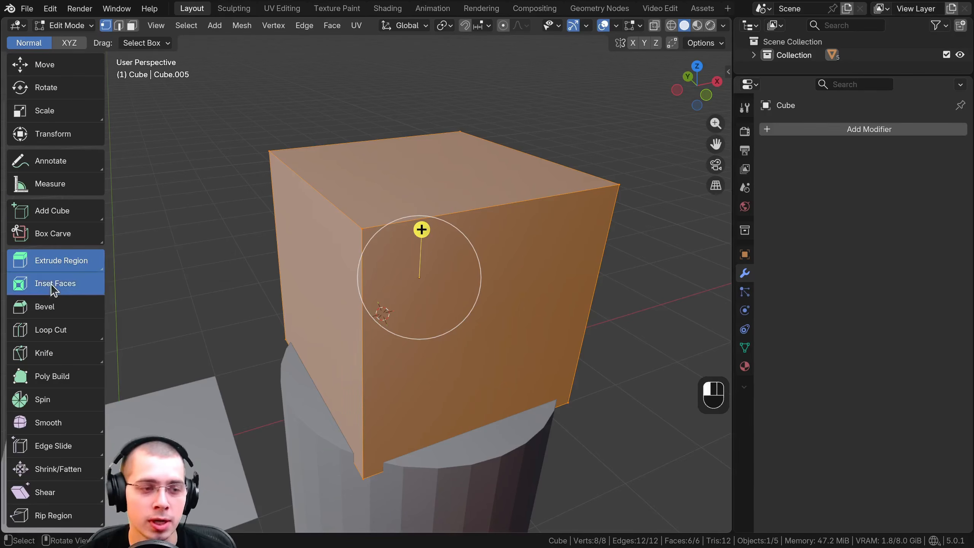
left_click(55, 283)
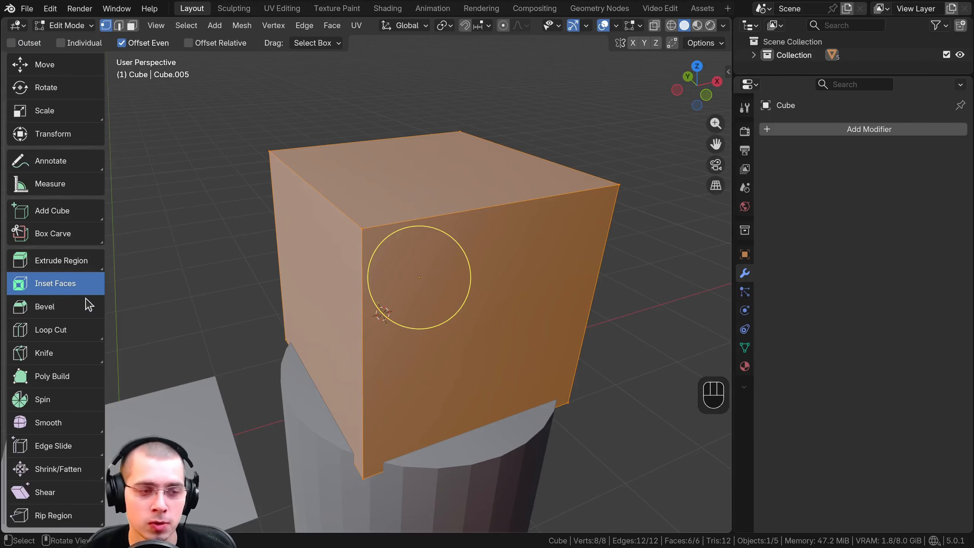
Look through further Edit Mode tools, including Bevel, Knife, Shear and Poly Build, and return to Extrude Region
left_click(62, 264)
left_click(58, 290)
left_click(58, 327)
left_click(58, 309)
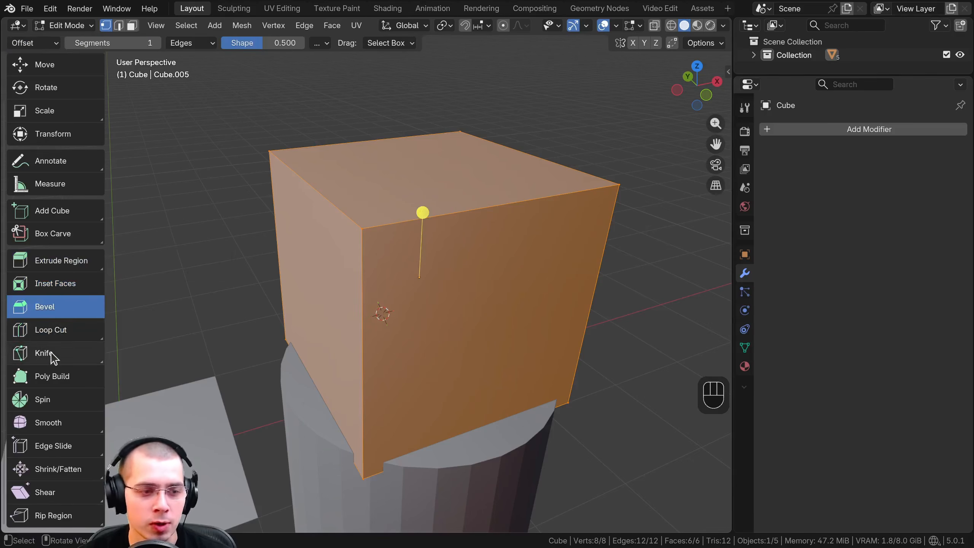
left_click(53, 355)
left_click(66, 489)
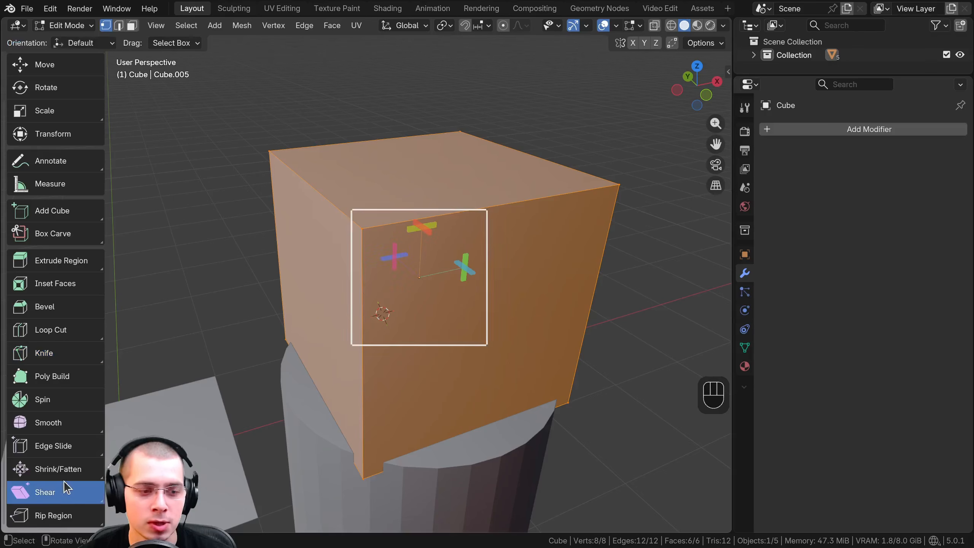
left_click(49, 380)
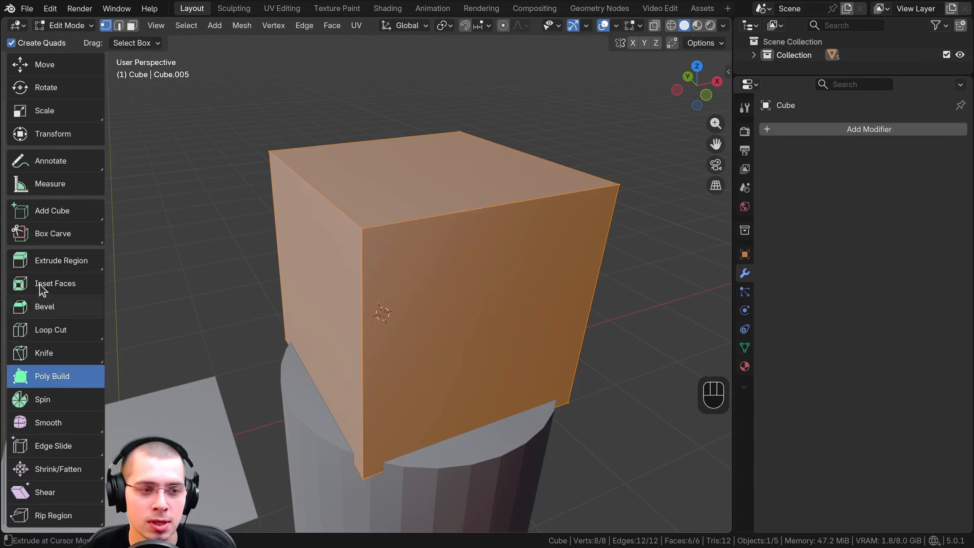
left_click(50, 266)
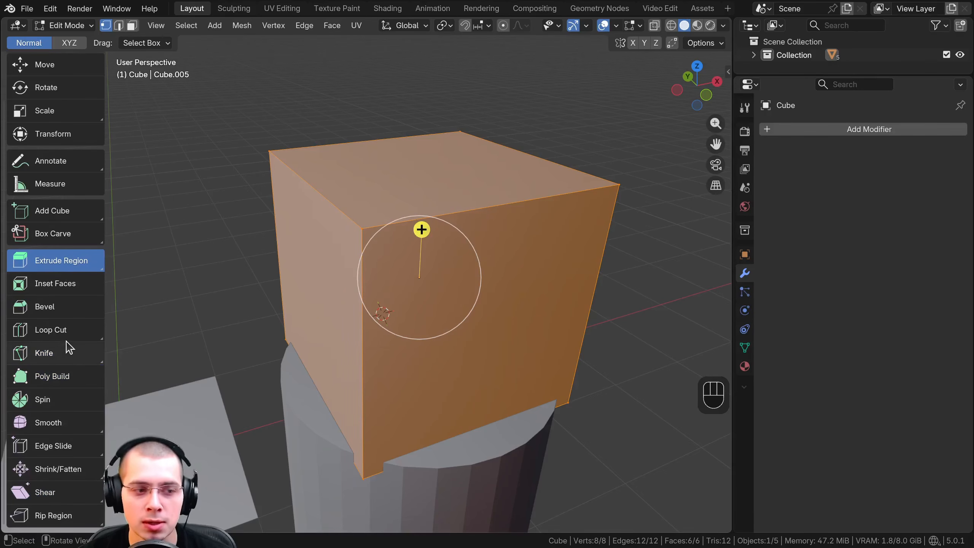
Make Select Box the active tool for the cube's mesh
scroll(57, 86, "up", 3)
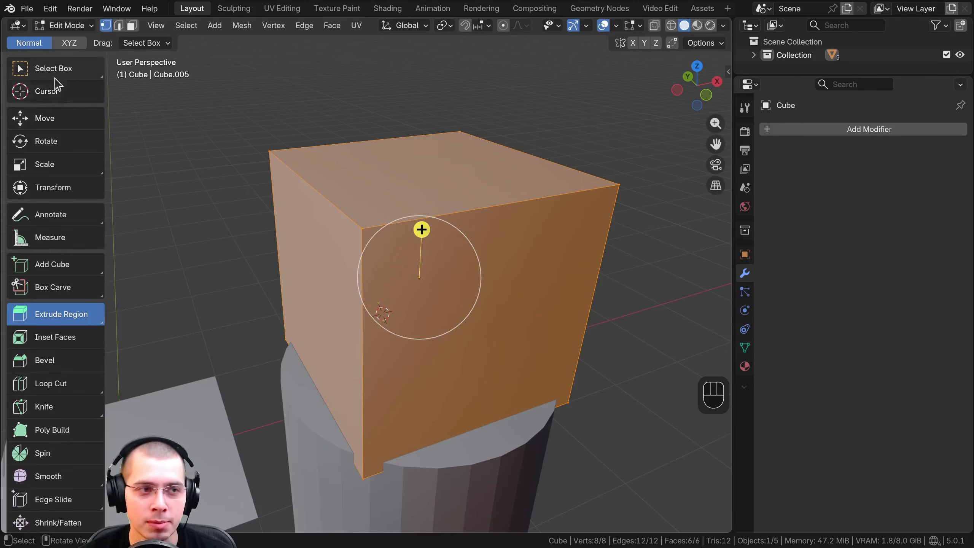
scroll(56, 86, "down", 1)
scroll(54, 89, "up", 1)
left_click(57, 70)
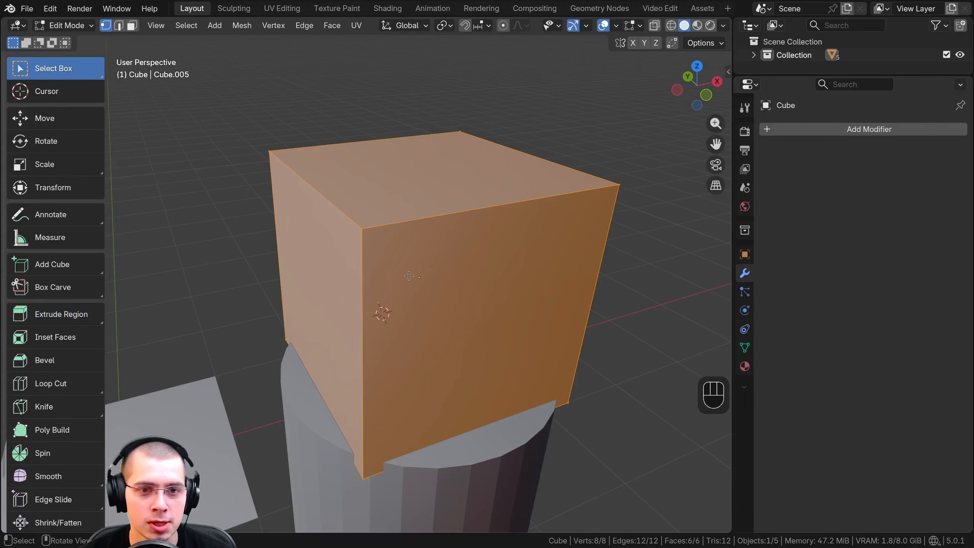
middle_click_drag(408, 276, 409, 286, "shift")
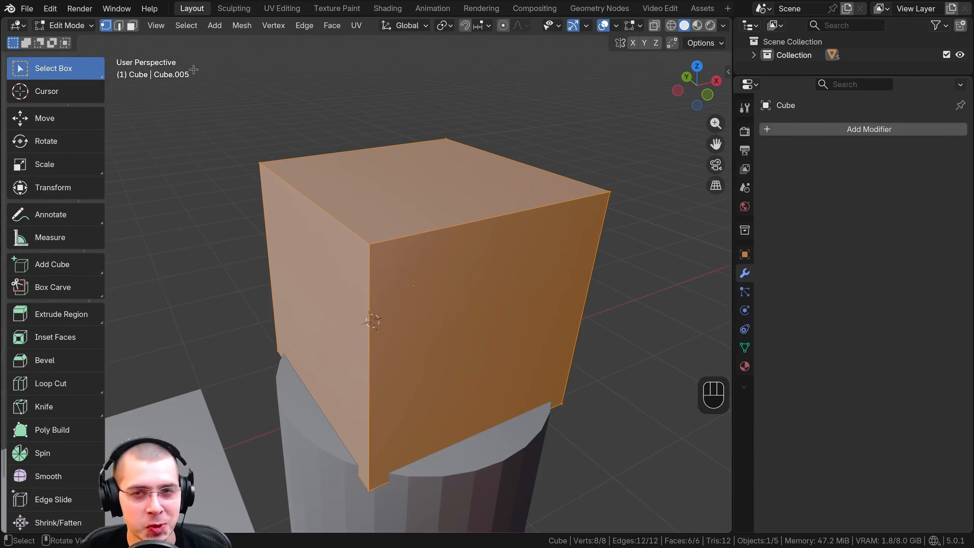
Switch the cube back and forth between Edit Mode and Object Mode, finishing in Edit Mode
left_click(83, 25)
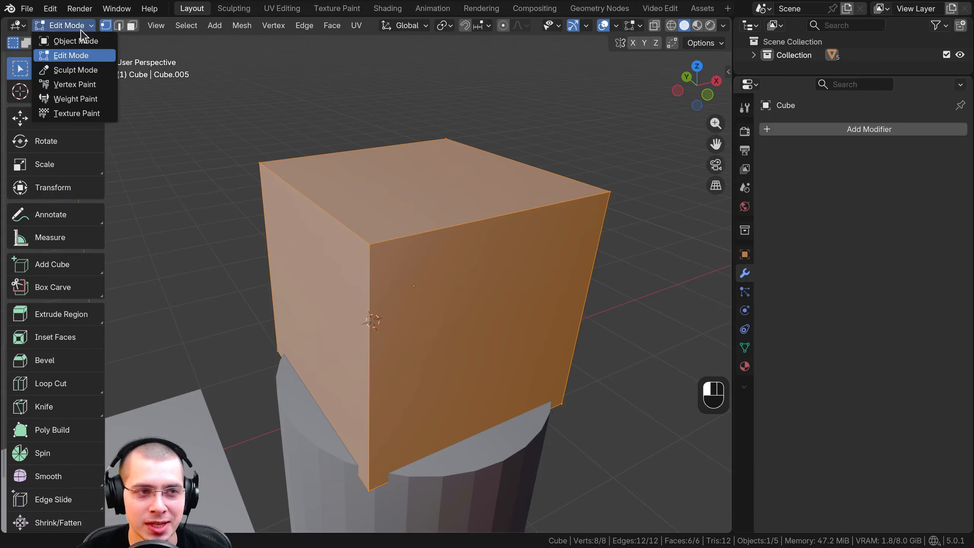
left_click(82, 40)
left_click(77, 25)
left_click(72, 56)
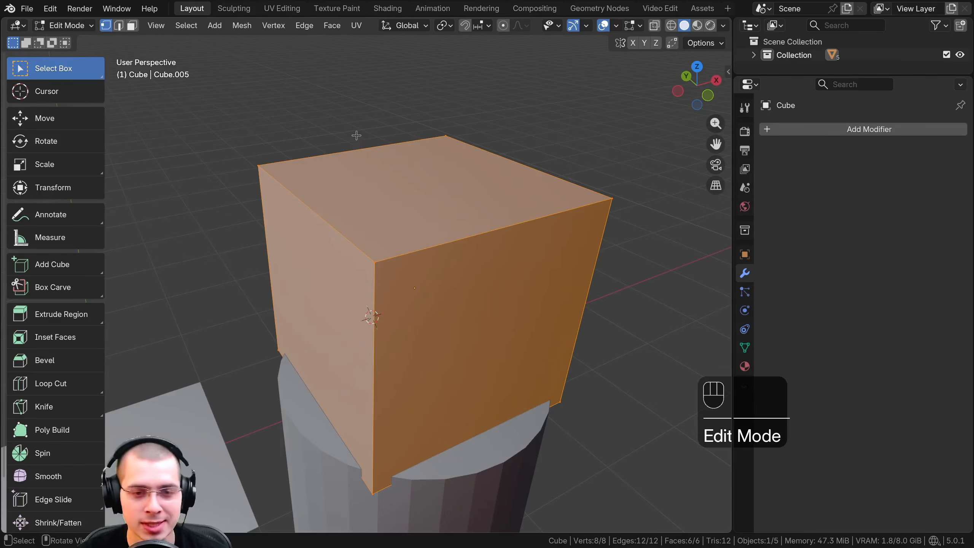
key("Tab")
key("Tab")
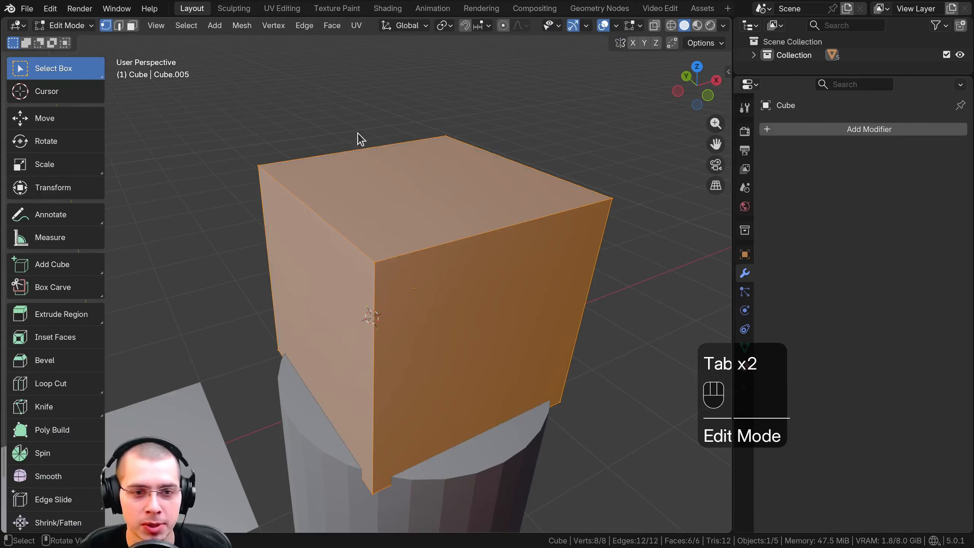
key("Tab")
key("Tab")
Widen the 3D viewport slightly and toggle the cube between Object Mode and Edit Mode, ending in Edit Mode
left_click_drag(732, 197, 748, 193)
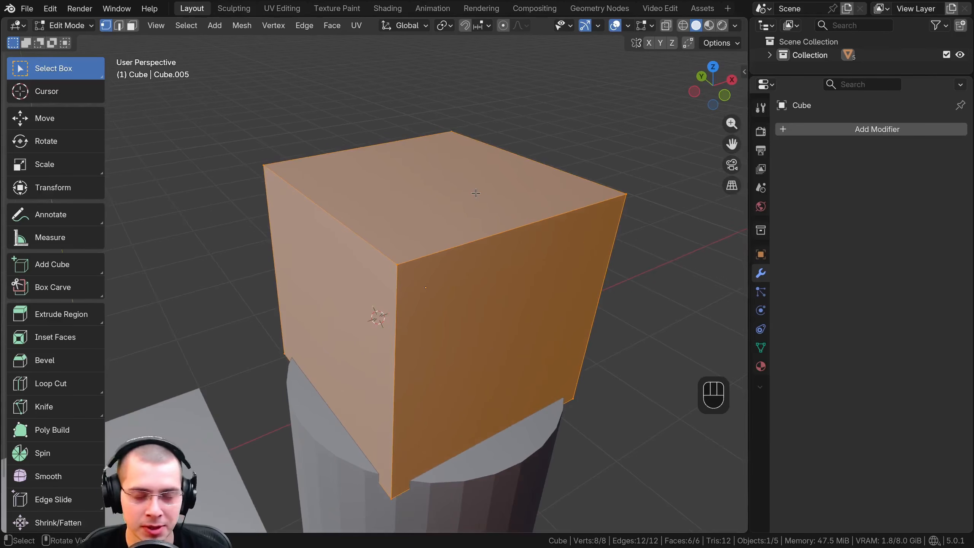
key("Tab")
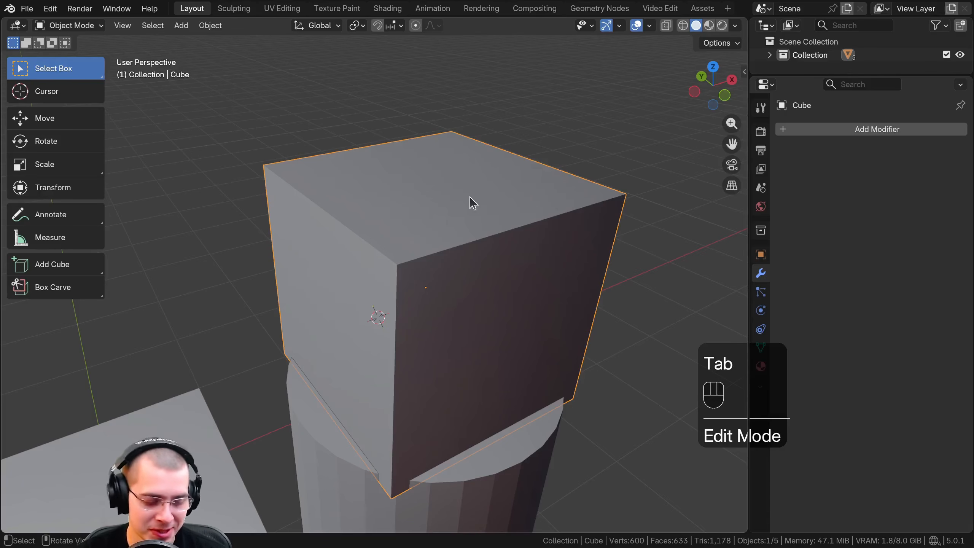
key("Tab")
key("Tab")
key("Tab")
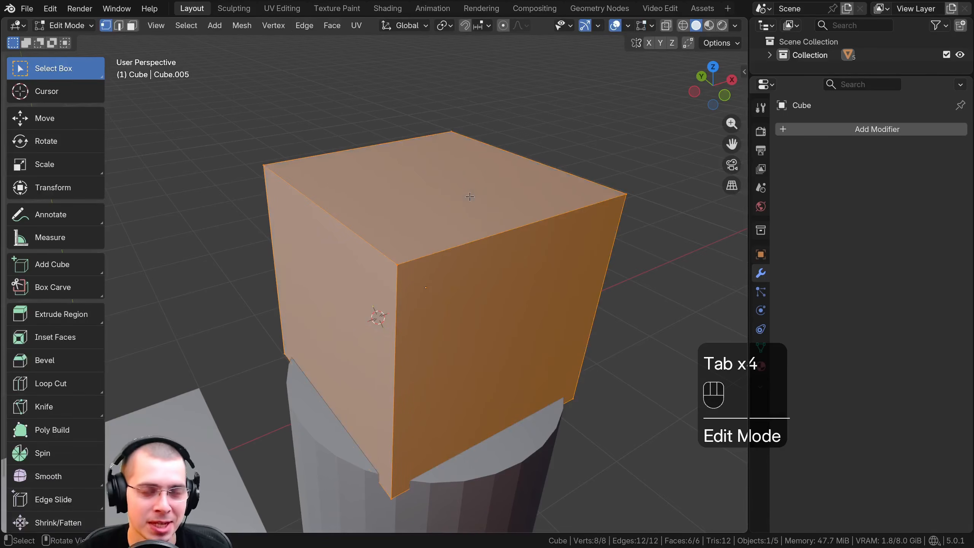
key("Tab")
scroll(420, 185, "up", 1)
middle_click_drag(448, 192, 411, 178)
scroll(420, 183, "down", 1)
middle_click_drag(411, 178, 481, 190, "shift")
key("Tab")
Try rotating, moving and scaling the cube's whole mesh in Edit Mode
scroll(437, 190, "down", 1)
scroll(440, 186, "up", 1)
scroll(494, 183, "down", 1)
key("r")
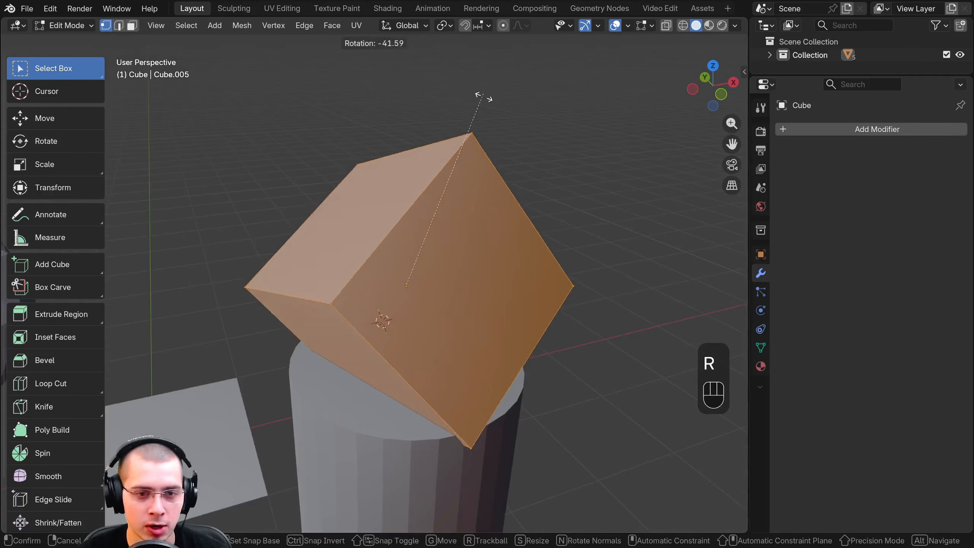
key("g")
right_click(554, 215)
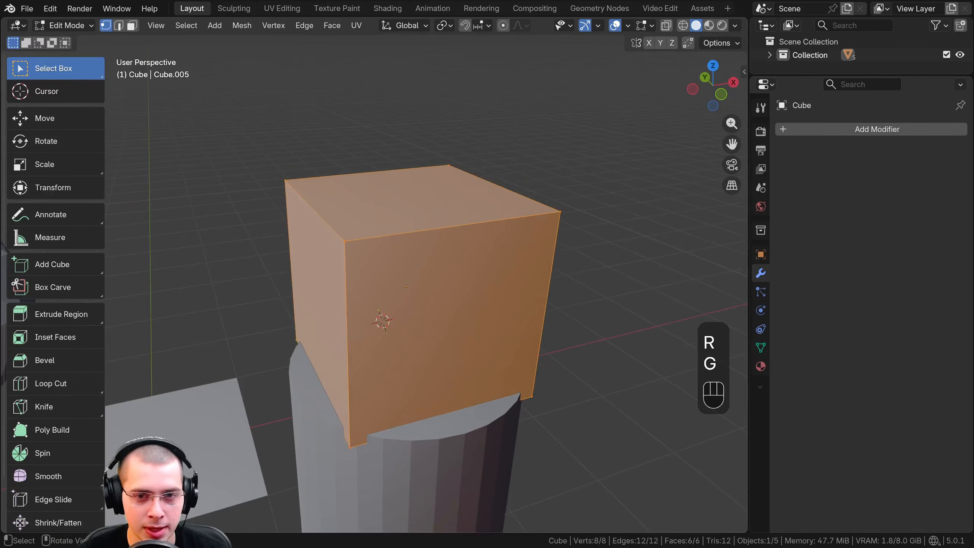
key("s")
right_click(552, 196)
Select all of the cube's geometry and move it off the cylinder, away from the cube's origin point
middle_click_drag(539, 187, 376, 217)
key("a")
key("a")
key("a")
scroll(396, 210, "down", 1)
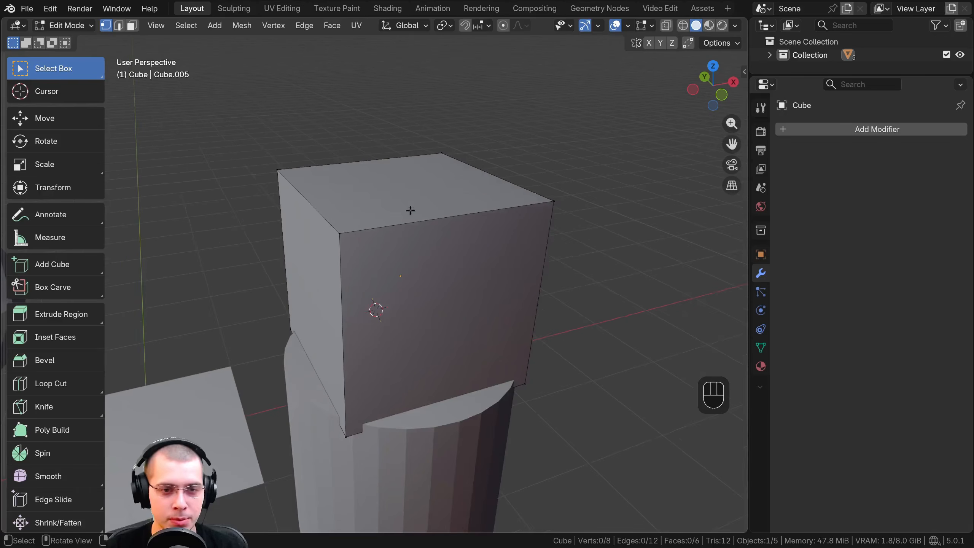
key("a")
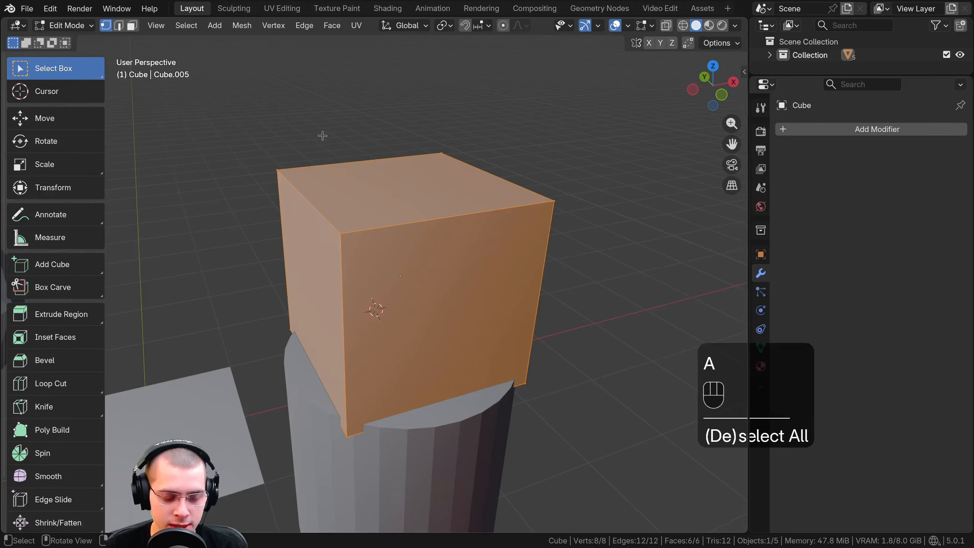
key("g")
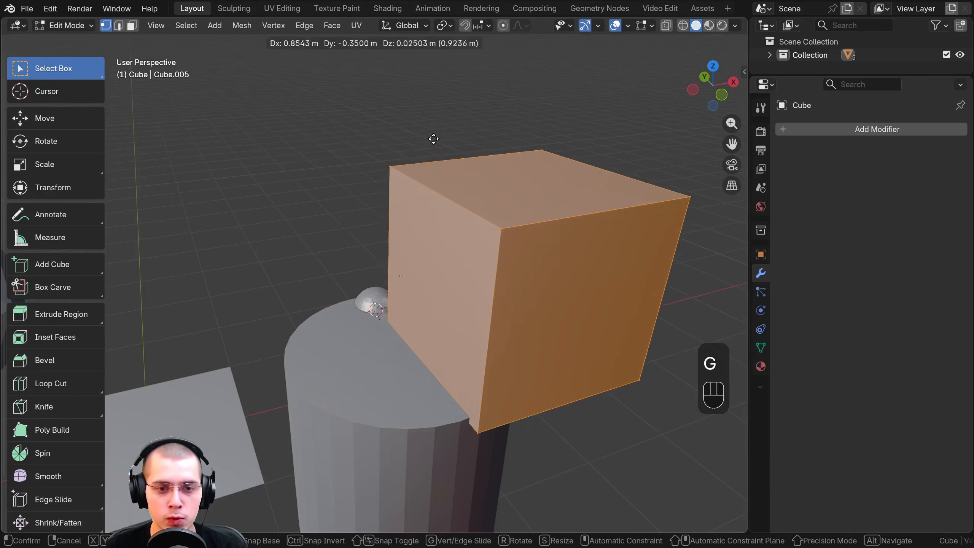
left_click(480, 125)
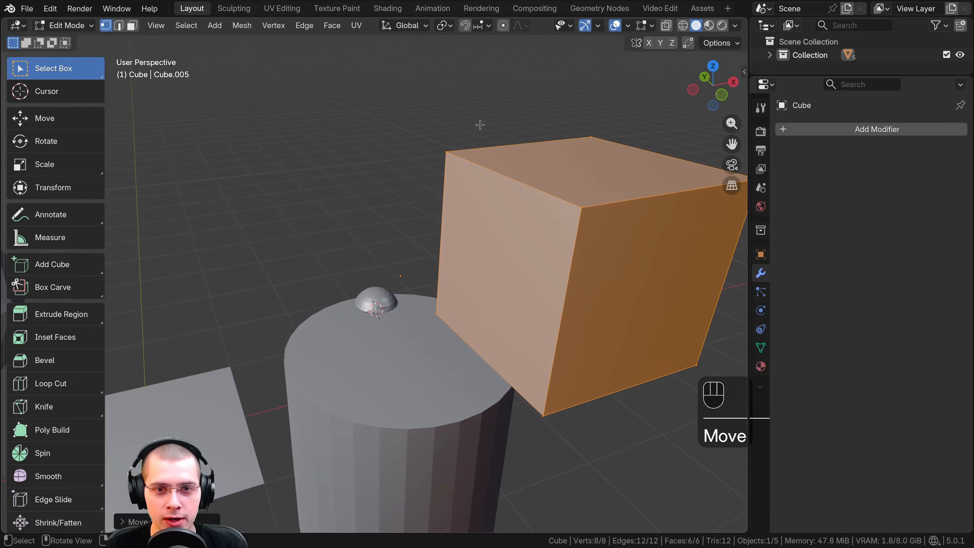
Switch the cube from Edit Mode to Object Mode
left_click(59, 26)
left_click(366, 92)
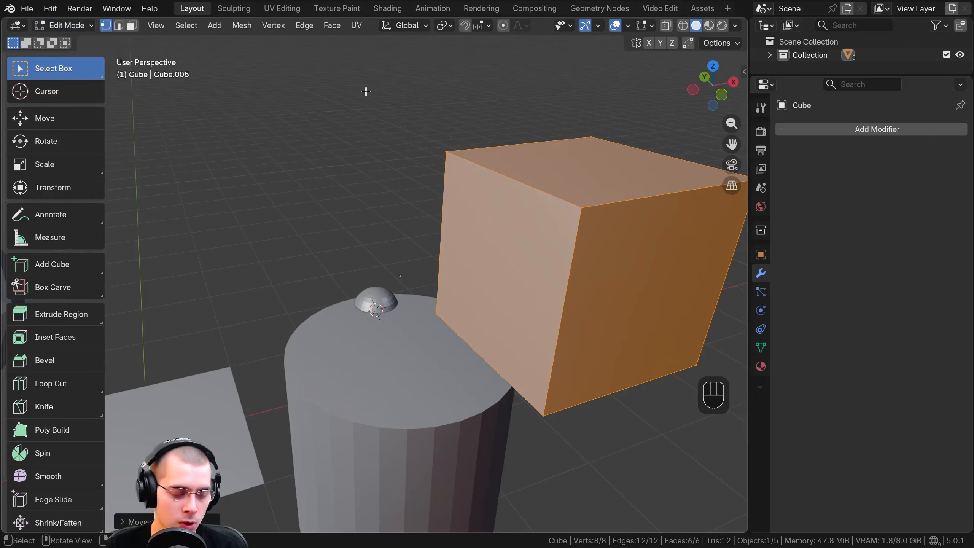
key("Tab")
scroll(369, 123, "down", 4)
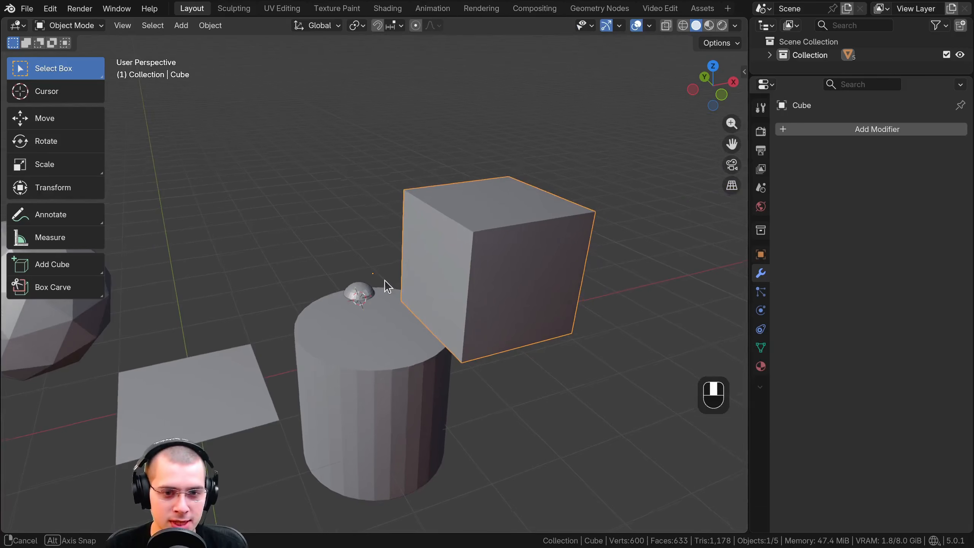
mouse_move(384, 280)
middle_mouse_down()
mouse_move(387, 259)
mouse_move(378, 271)
middle_mouse_up()
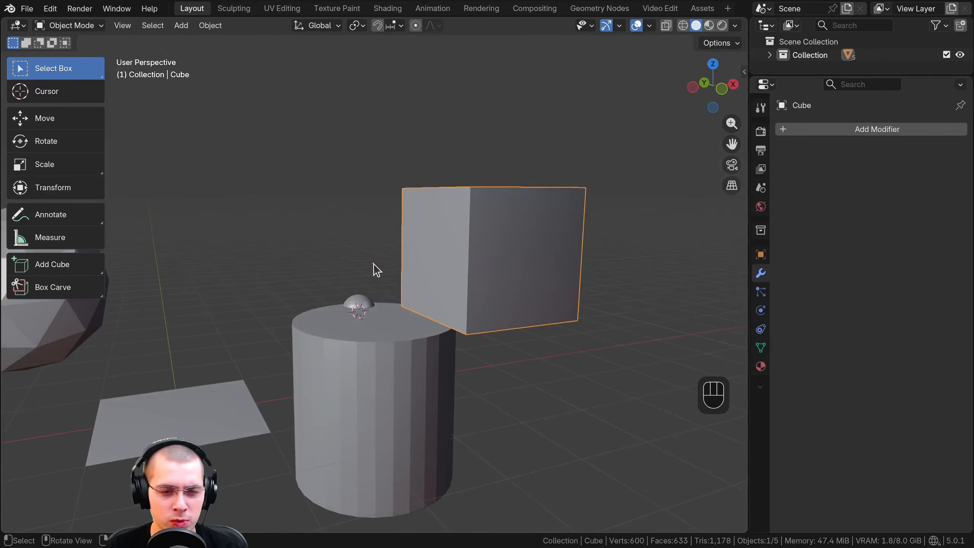
right_click(376, 326)
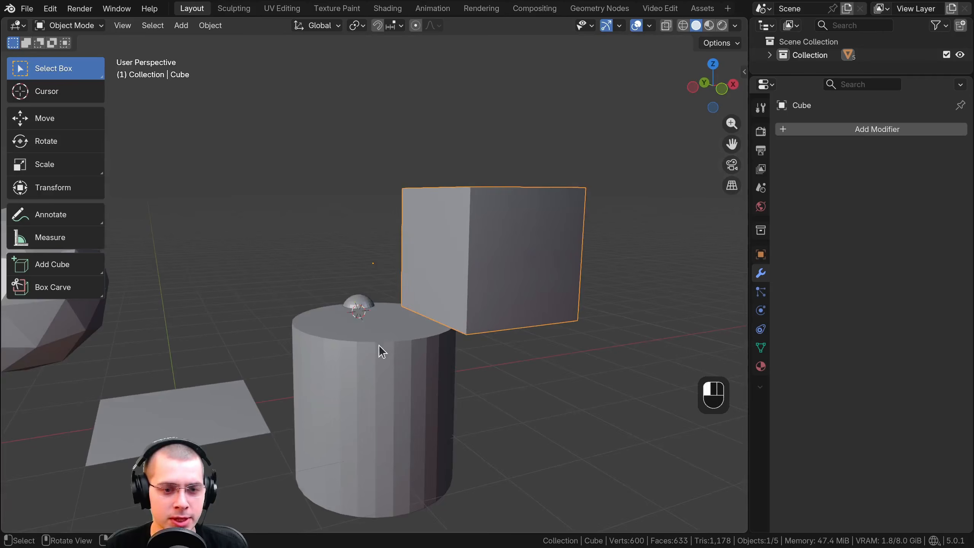
Select the scene's objects one after another, including the plane and the cylinder, finishing with the cube
left_click(379, 345)
left_click(360, 303)
left_click(169, 409)
scroll(155, 359, "down", 1)
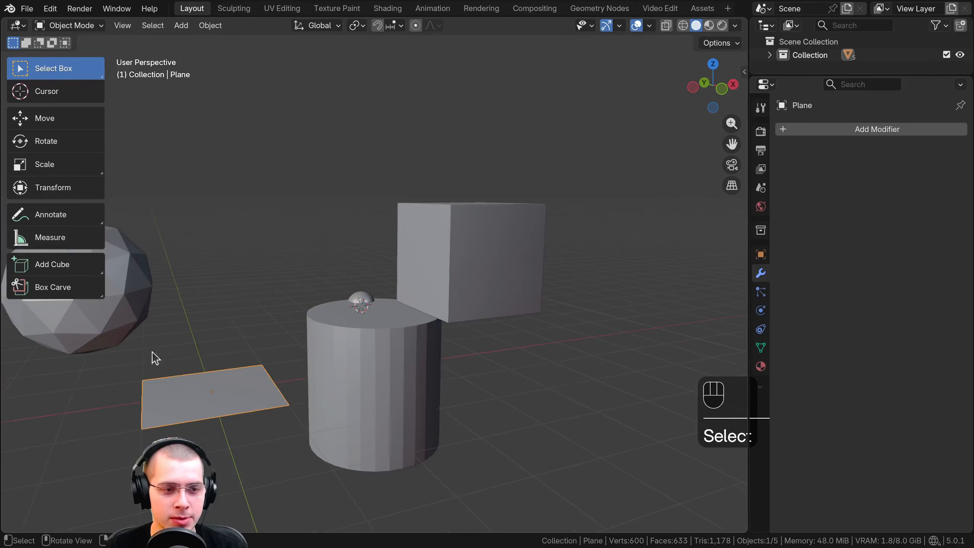
left_click(132, 308)
middle_click_drag(131, 308, 224, 320, "shift")
left_click(292, 382)
left_click(433, 347)
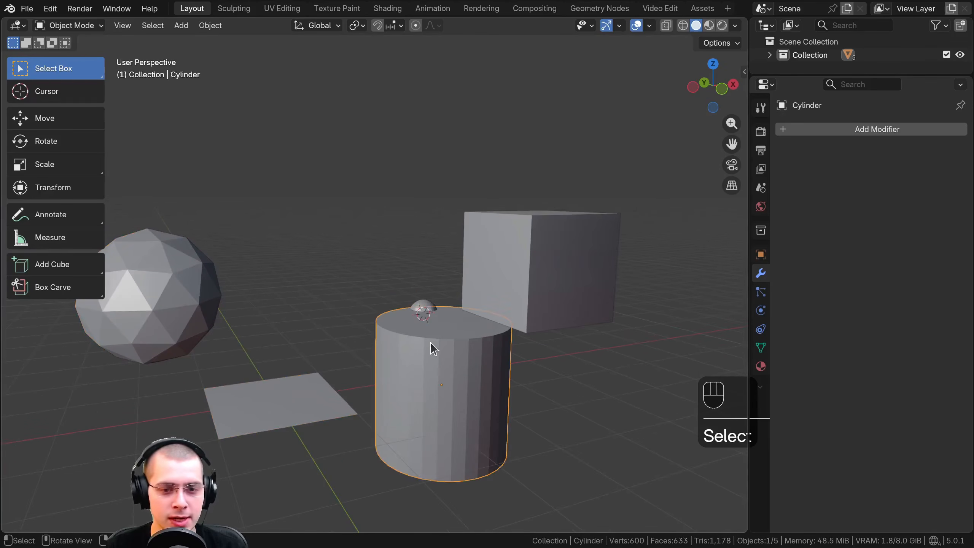
middle_click_drag(432, 348, 459, 247, "shift")
left_click(459, 247)
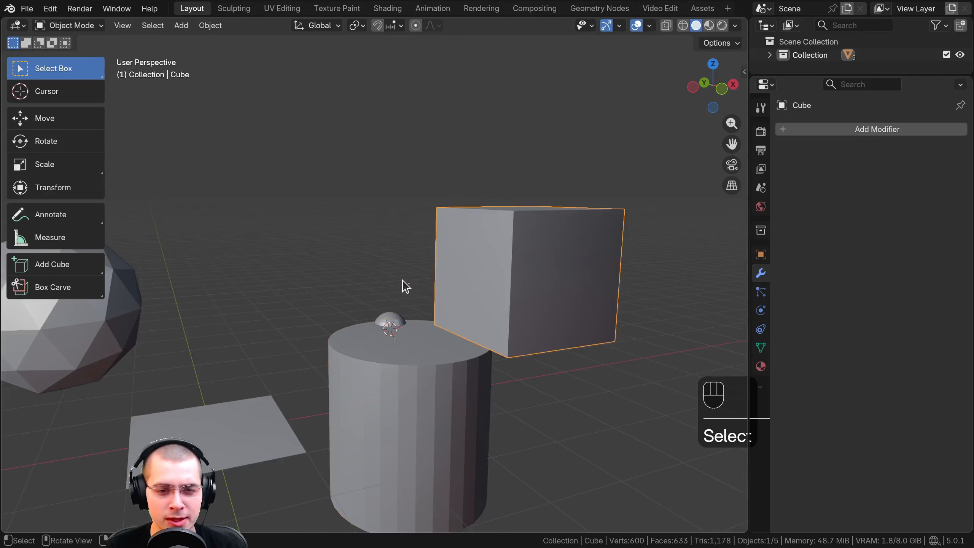
Try moving, rotating and scaling the cube in Object Mode around its offset origin point
middle_click_drag(406, 286, 350, 272, "shift")
scroll(363, 186, "up", 1)
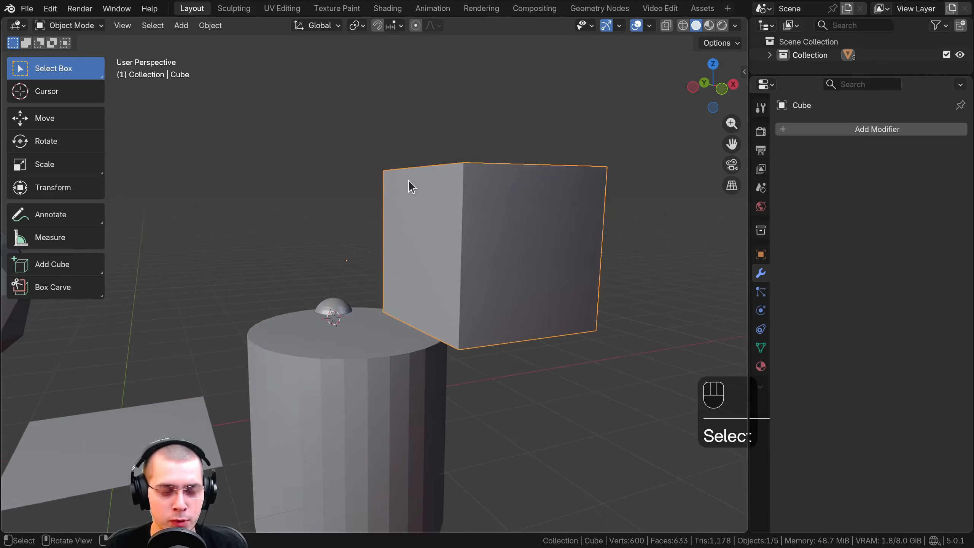
middle_click_drag(409, 183, 378, 175)
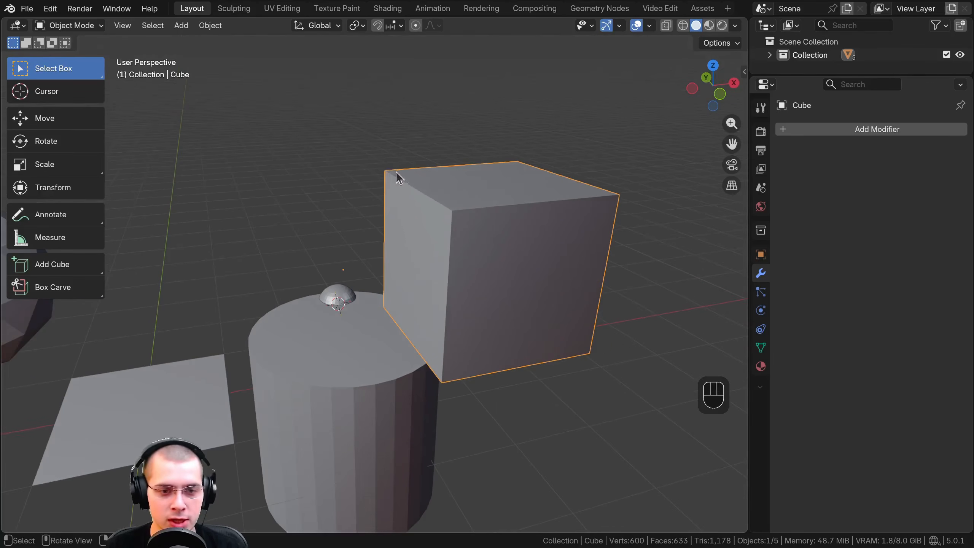
key("g")
left_click(508, 163)
key("r")
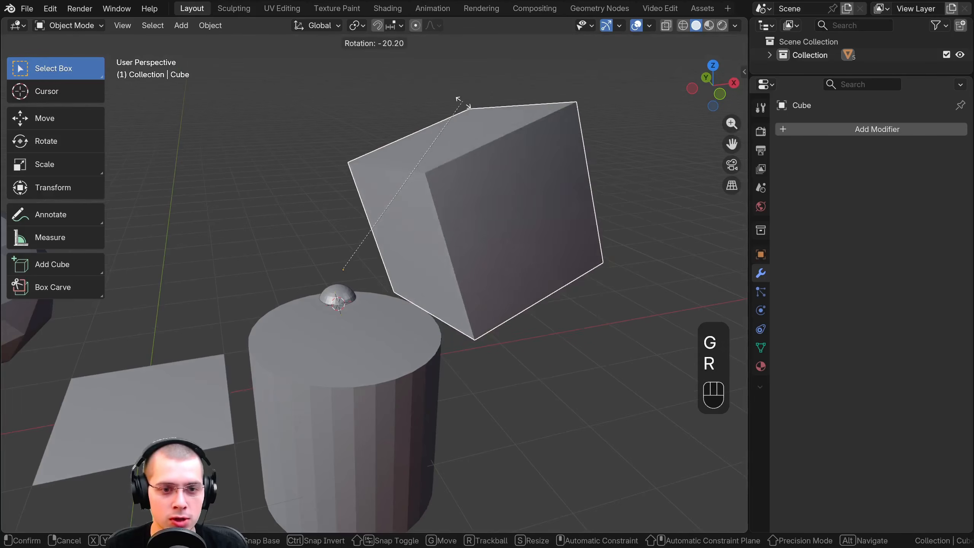
right_click(522, 173)
key("s")
right_click(597, 139)
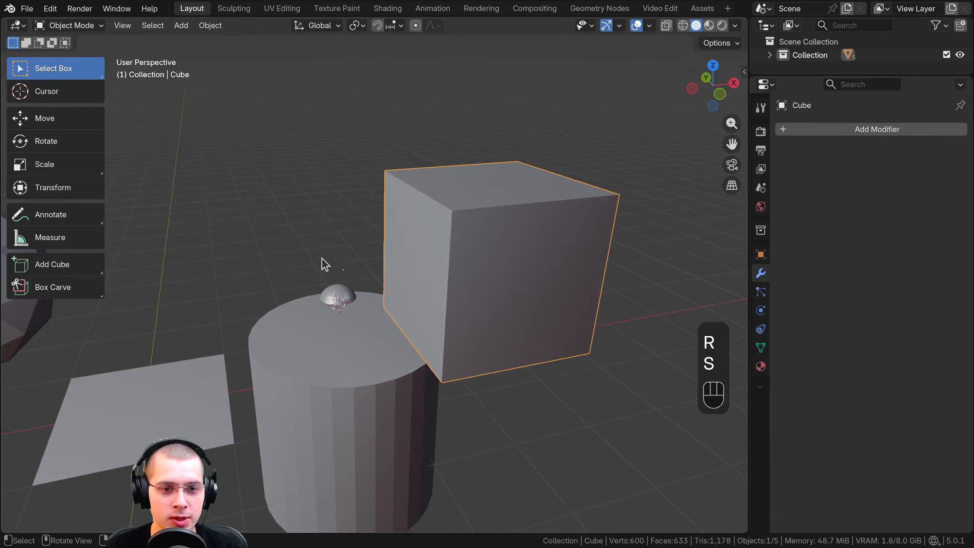
Try scaling the whole cube once more relative to its offset origin
scroll(336, 275, "up", 3)
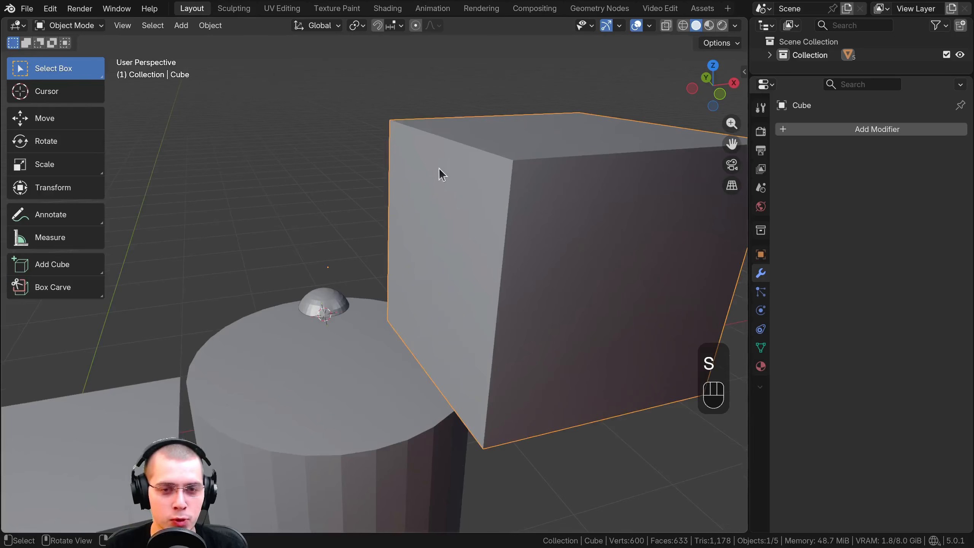
middle_click_drag(443, 174, 341, 124, "shift")
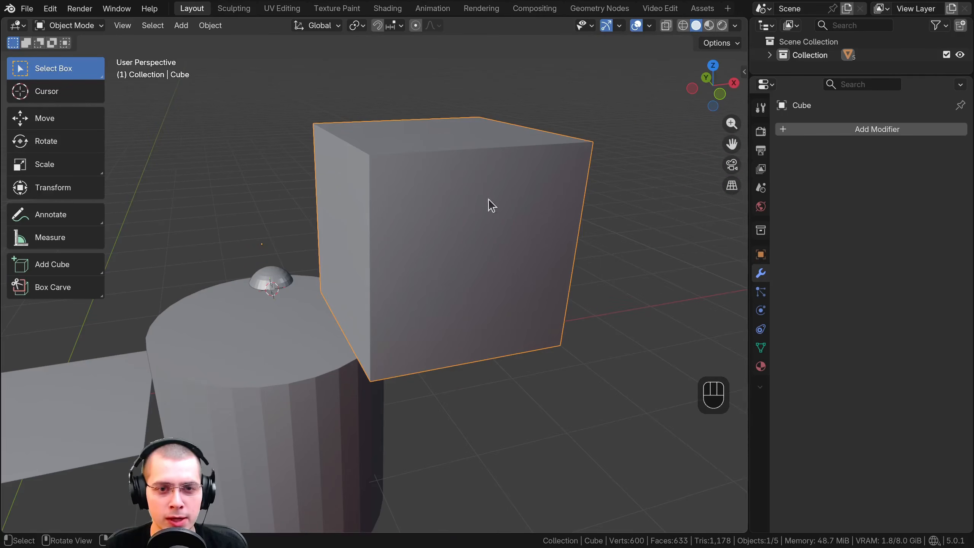
middle_click_drag(490, 205, 420, 181)
key("s")
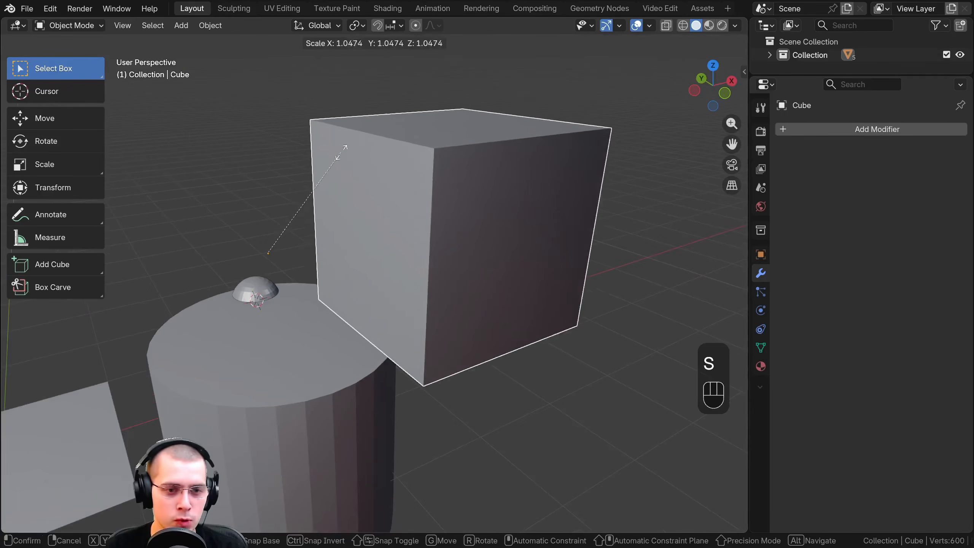
right_click(260, 232)
Raise the cube along the Z axis in Object Mode, carrying its origin point with it
mouse_move(275, 245)
middle_mouse_down("shift")
mouse_move(245, 243)
mouse_move(284, 243)
middle_mouse_up("shift")
key("g")
key("z")
left_click(292, 154)
middle_click_drag(292, 154, 311, 235, "shift")
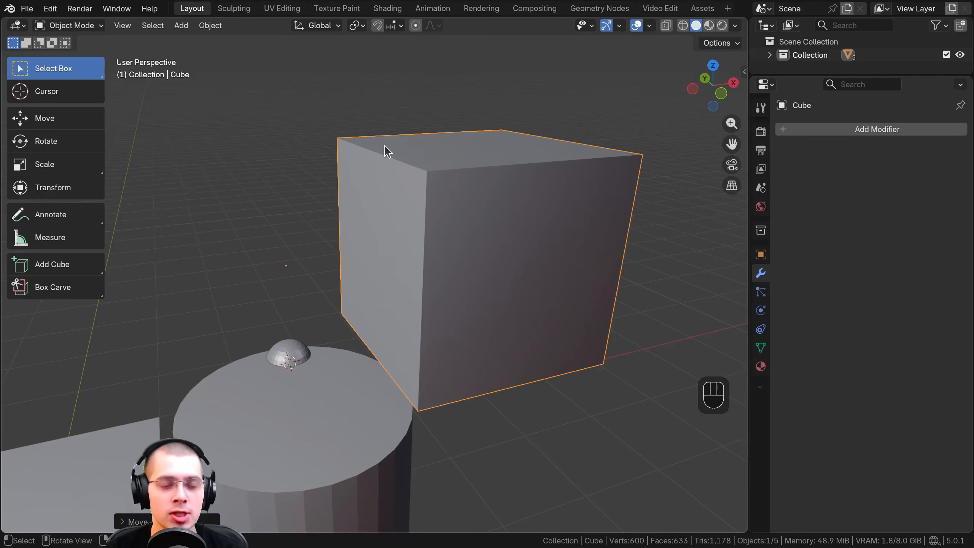
middle_click_drag(385, 146, 357, 149)
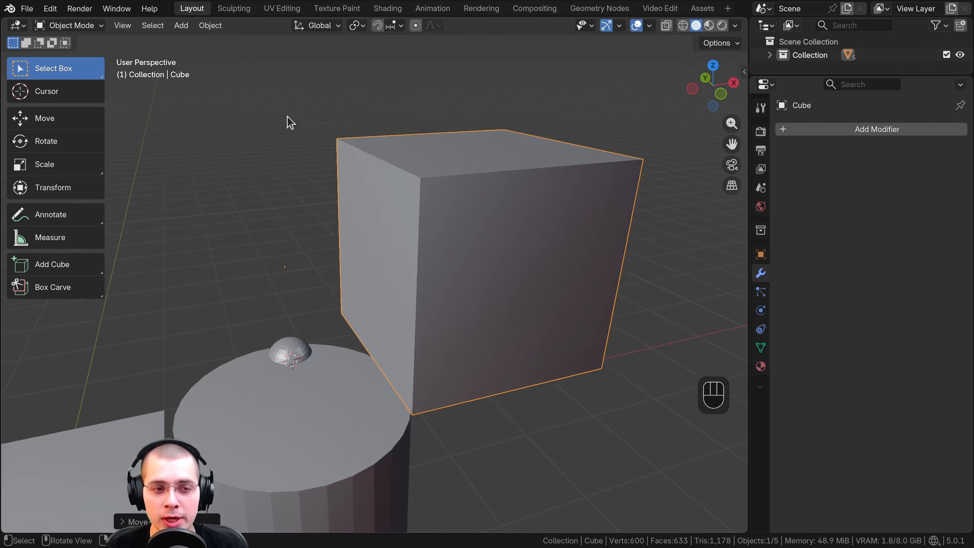
Switch the cube to Edit Mode and move its whole mesh farther away from its origin point
left_click(92, 27)
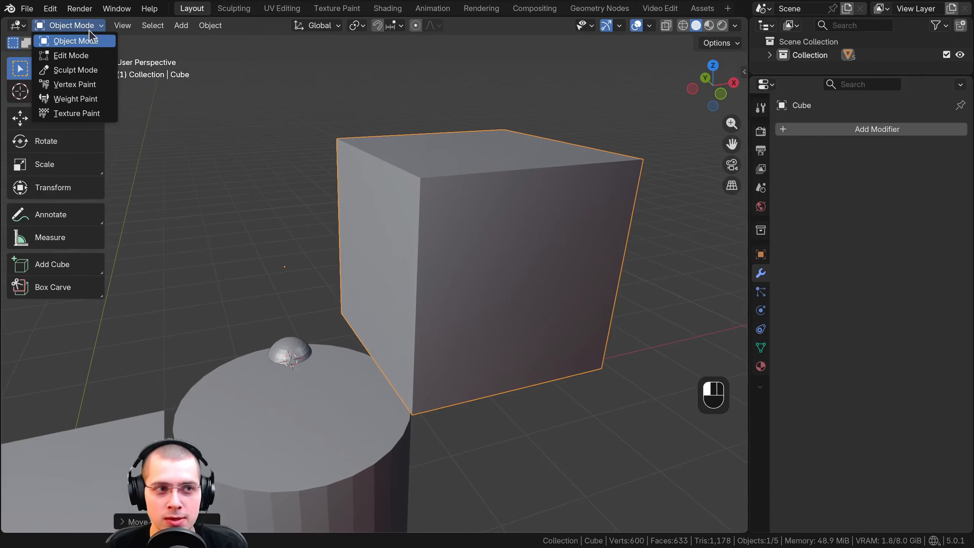
left_click(77, 56)
key("Tab")
key("Tab")
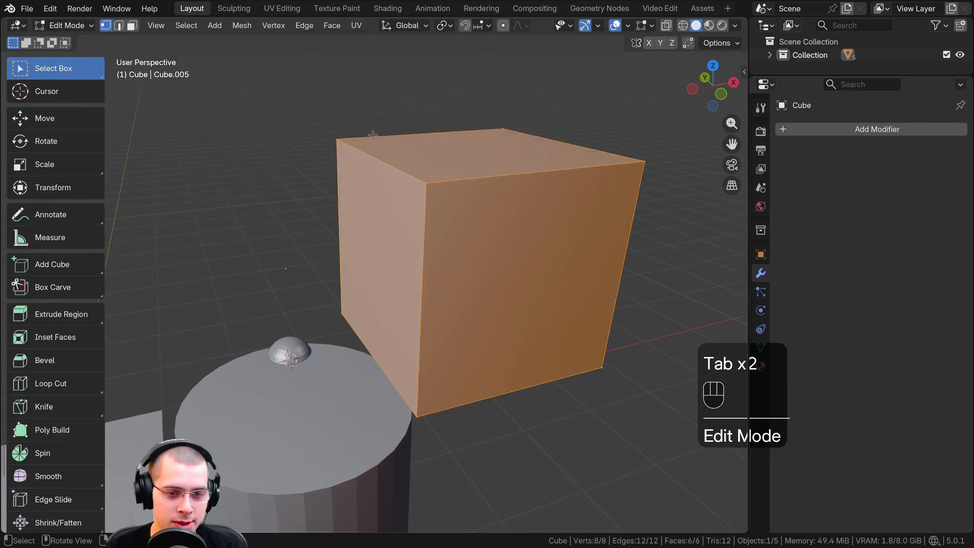
middle_click_drag(373, 134, 378, 143)
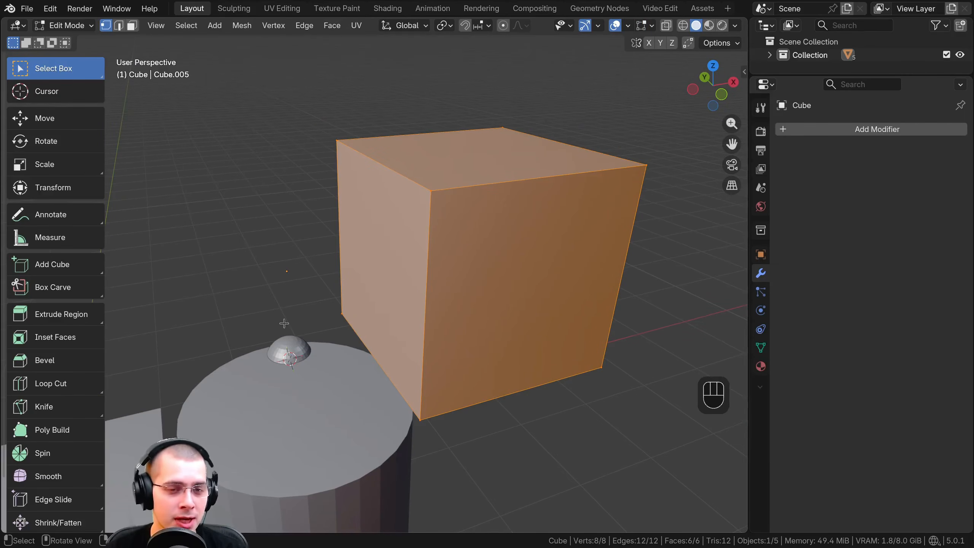
key("g")
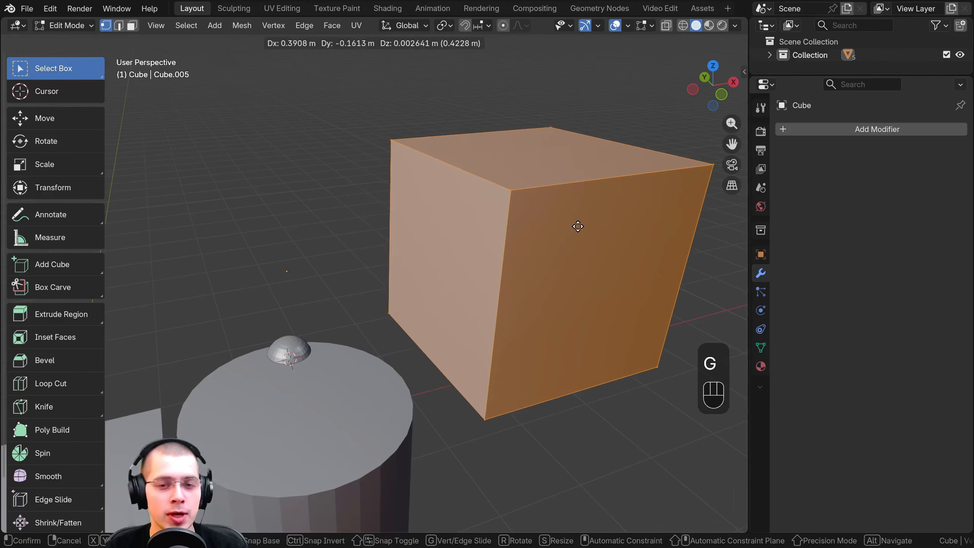
left_click(540, 223)
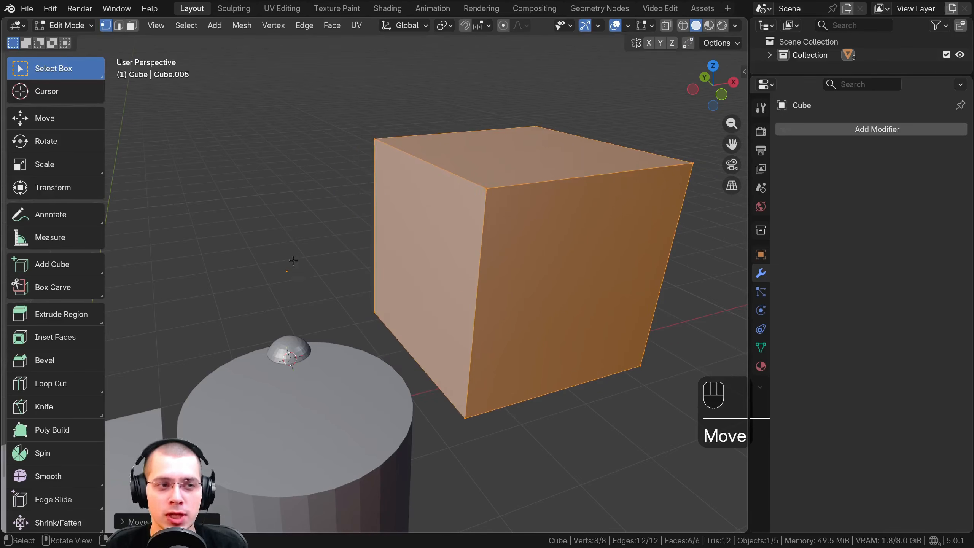
Return the cube to Object Mode and move it together with its origin, farther from the cylinder
left_click(71, 25)
left_click(73, 41)
scroll(483, 254, "down", 2)
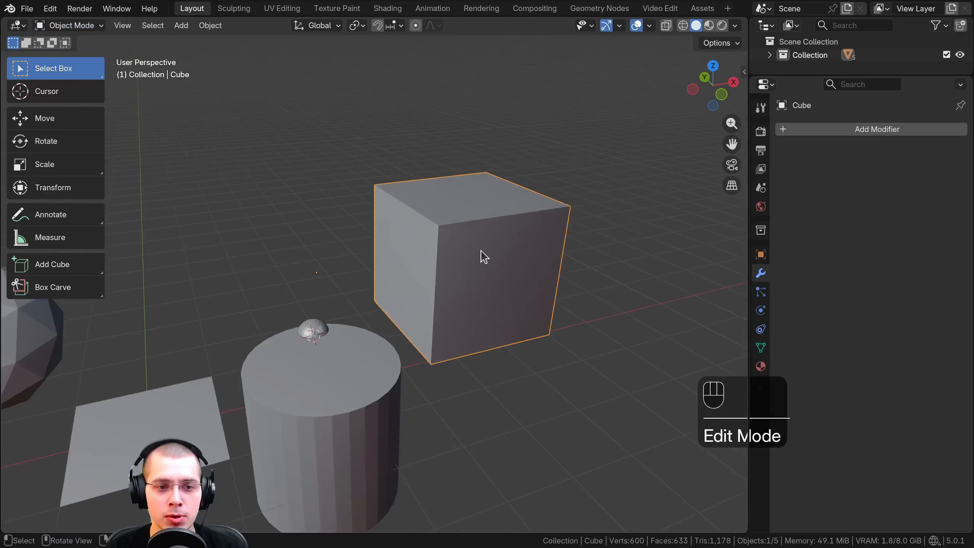
key("g")
left_click(504, 228)
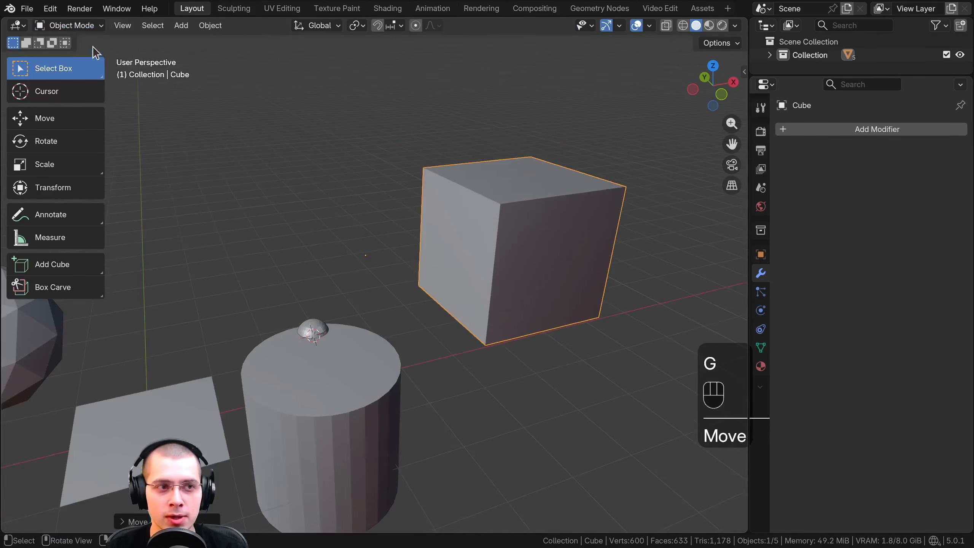
Enter Edit Mode on the cube and move all of its geometry back over the origin point
left_click(86, 27)
left_click(73, 55)
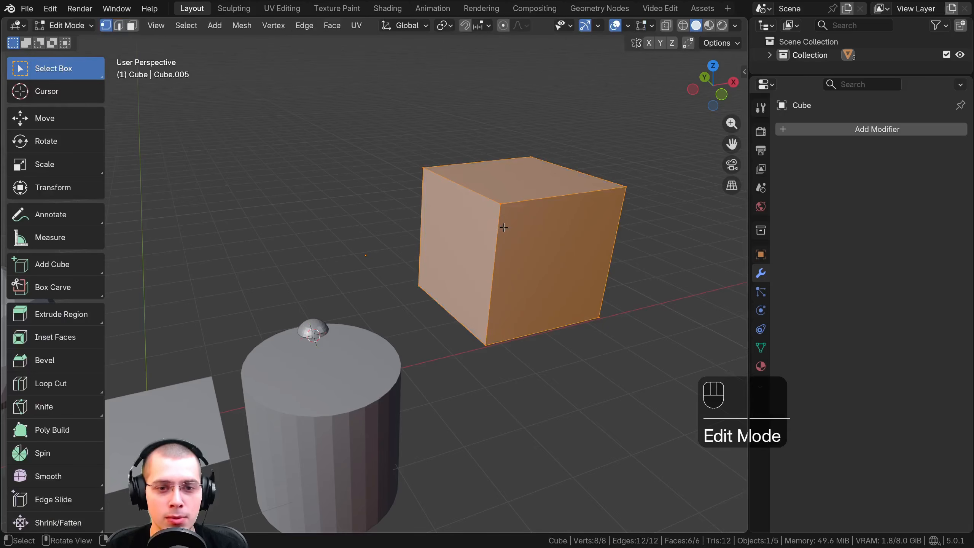
key("g")
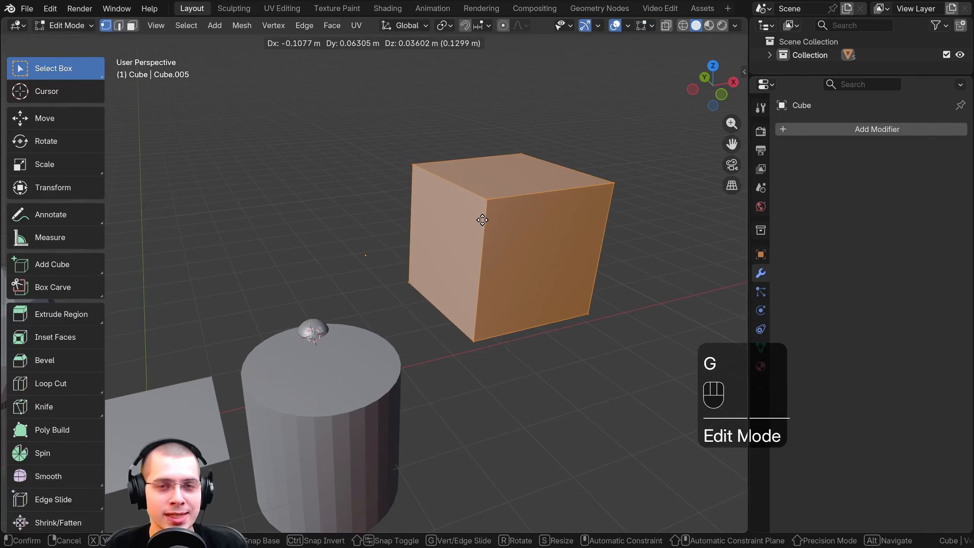
left_click(368, 223)
Switch back to Object Mode and move the cube with its origin to above the cylinder
key("Tab")
scroll(348, 238, "down", 3)
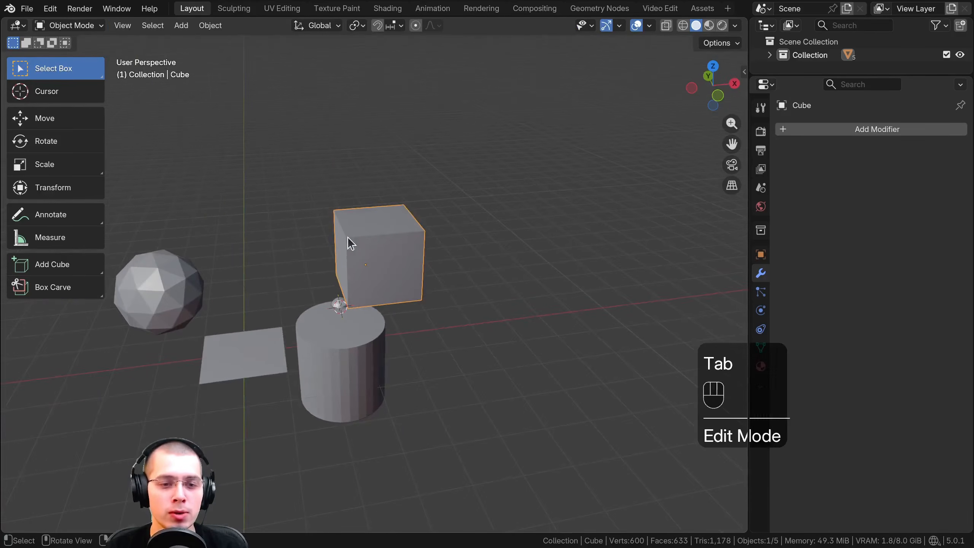
key("g")
left_click(400, 225)
middle_click_drag(400, 225, 340, 185)
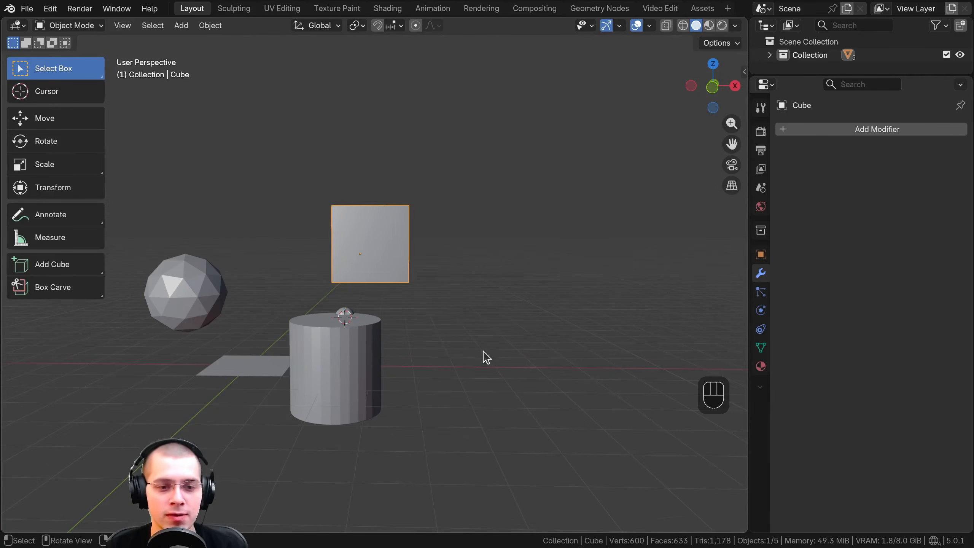
middle_click_drag(483, 351, 502, 370)
Reposition the cube in Object Mode so it floats just above and beside the cylinder
scroll(489, 333, "up", 2)
middle_click_drag(207, 350, 249, 326)
key("g")
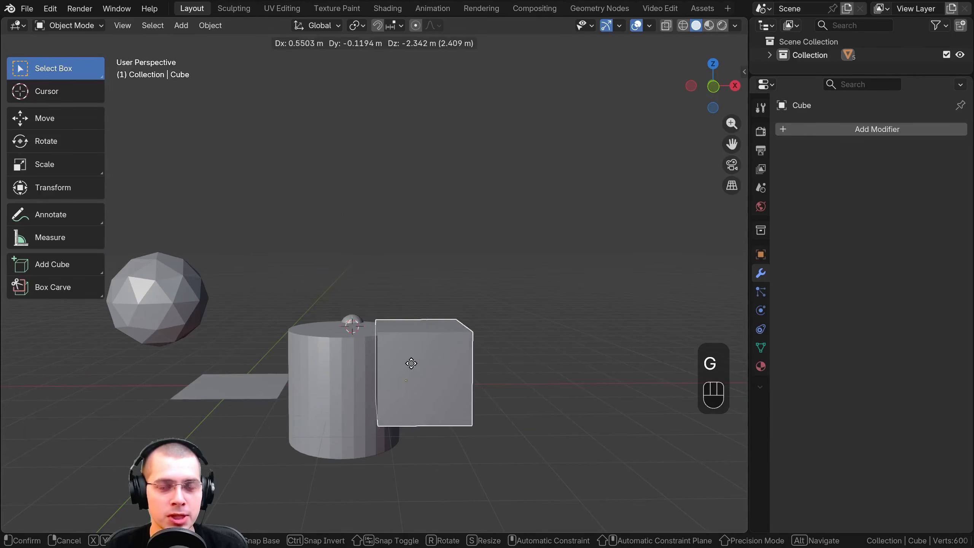
left_click(416, 256)
middle_click_drag(416, 256, 359, 279, "shift")
scroll(355, 275, "up", 4)
scroll(325, 261, "up", 1)
middle_click_drag(334, 240, 382, 227, "shift")
Switch the cube to Edit Mode and shift its entire mesh away from the origin point
left_click(44, 27)
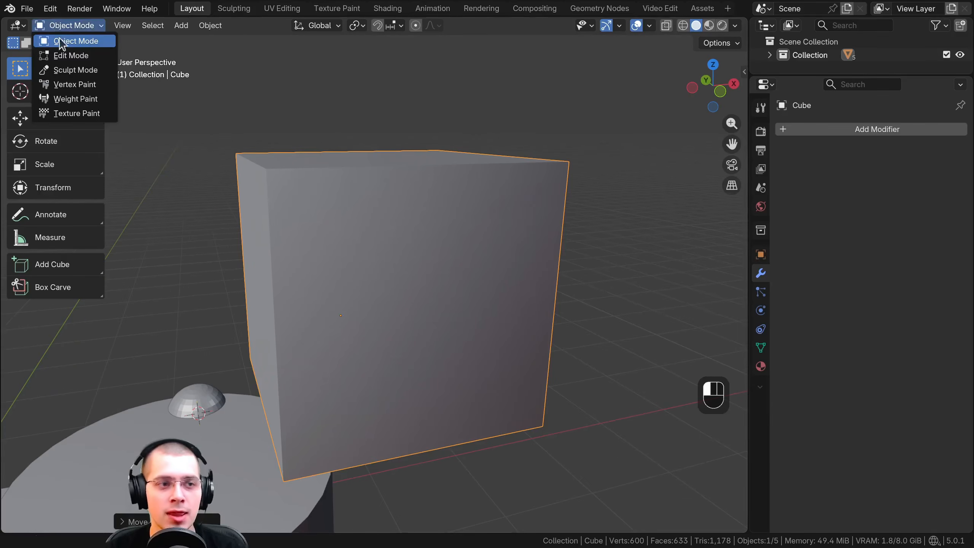
left_click(67, 55)
key("g")
right_click(343, 199)
scroll(344, 199, "down", 4)
middle_click_drag(343, 200, 293, 261)
scroll(319, 215, "down", 1)
key("g")
left_click(482, 268)
Reposition the cube's mesh well to the side of the cylinder and lower it along the Z axis
key("g")
middle_click_drag(482, 268, 474, 209, "shift")
left_click(523, 219)
scroll(495, 215, "up", 1)
key("g")
key("z")
left_click(469, 333)
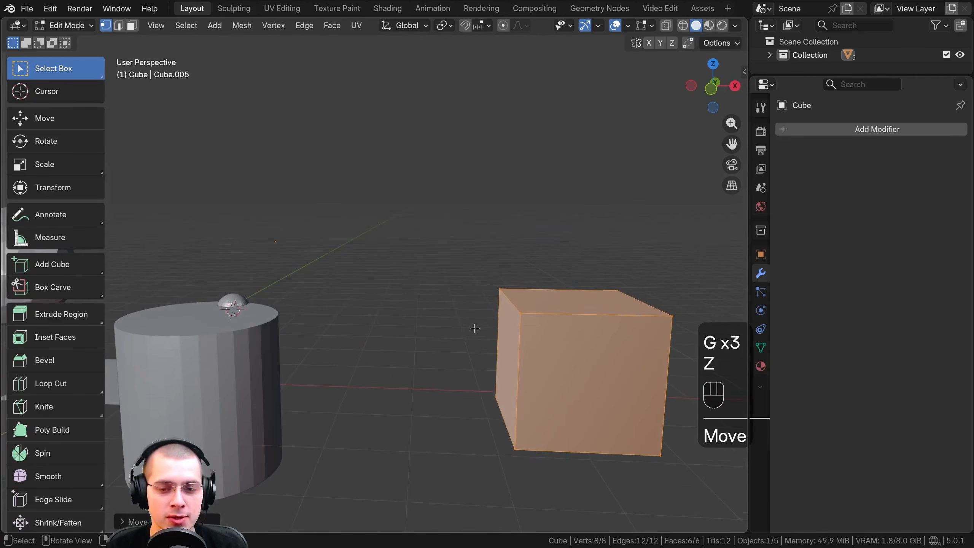
middle_click_drag(475, 328, 498, 334)
middle_click_drag(538, 298, 521, 277, "shift")
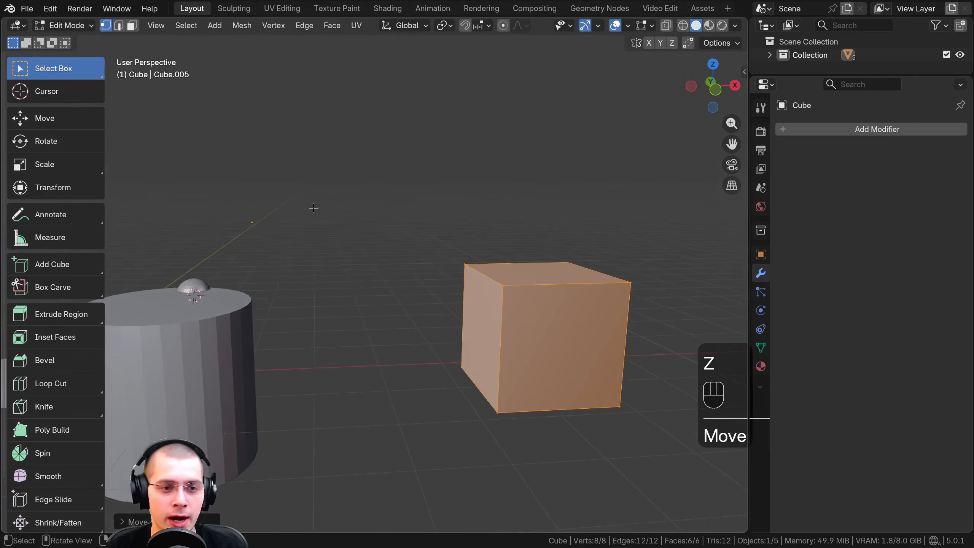
Return to Object Mode and try moving, rotating and scaling the cube about its distant origin
key("Tab")
scroll(292, 223, "down", 2)
key("g")
left_click(392, 166)
key("r")
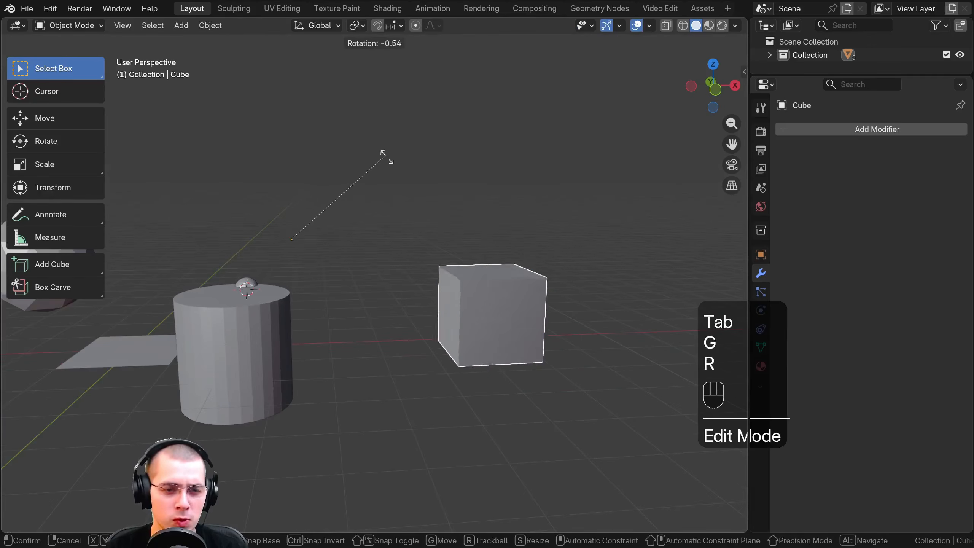
key("s")
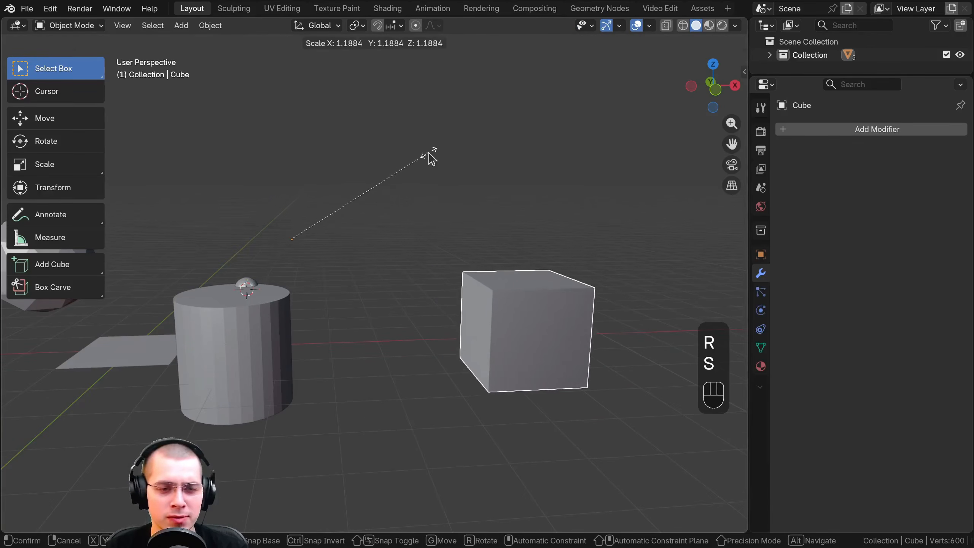
right_click(429, 157)
key("s")
right_click(402, 209)
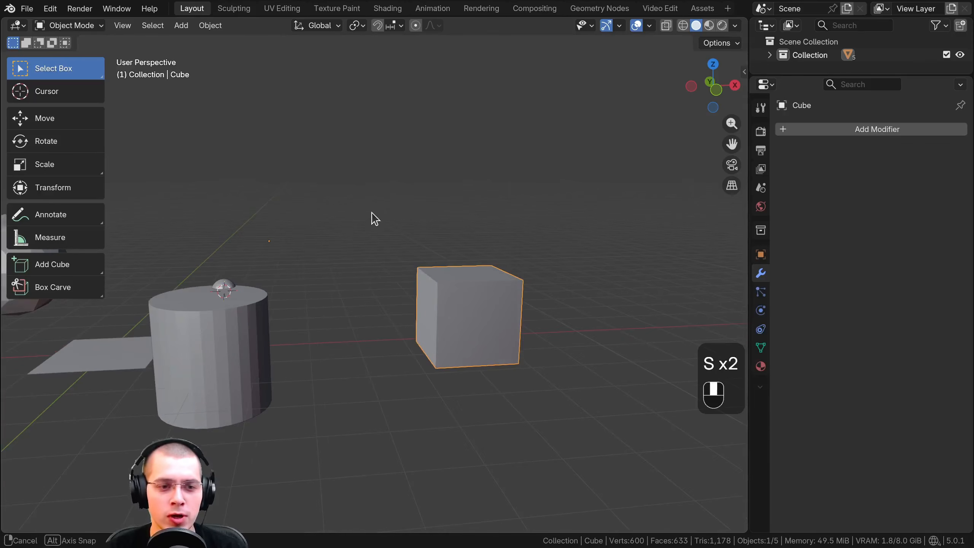
middle_click_drag(372, 218, 472, 227, "shift")
Enter Edit Mode and move the cube's mesh onto its origin, then back out beside the cylinder
key("Tab")
key("g")
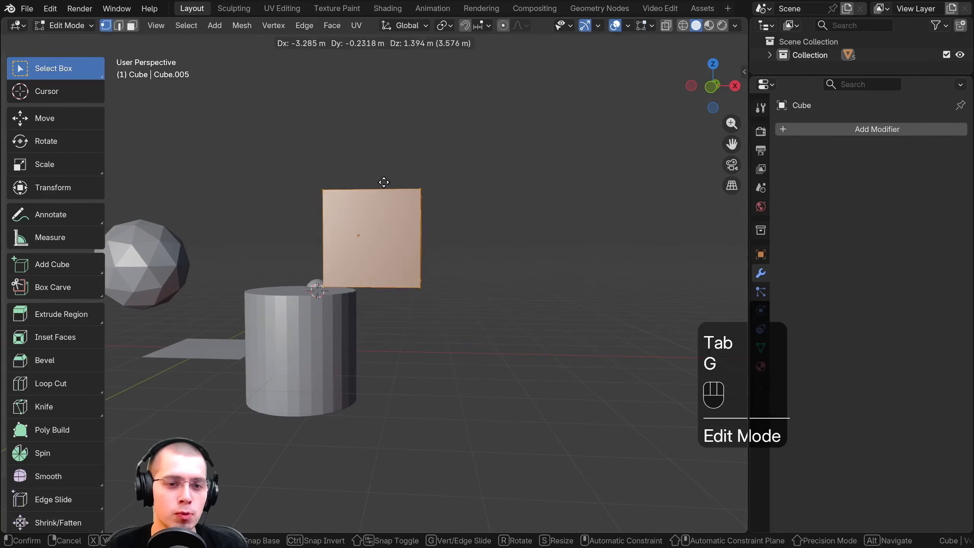
left_click(385, 189)
middle_click_drag(385, 189, 508, 211)
key("g")
left_click(489, 241)
key("g")
left_click(426, 231)
scroll(422, 226, "up", 3)
Leave Edit Mode and move the cube slightly as an object along with its offset origin
key("Tab")
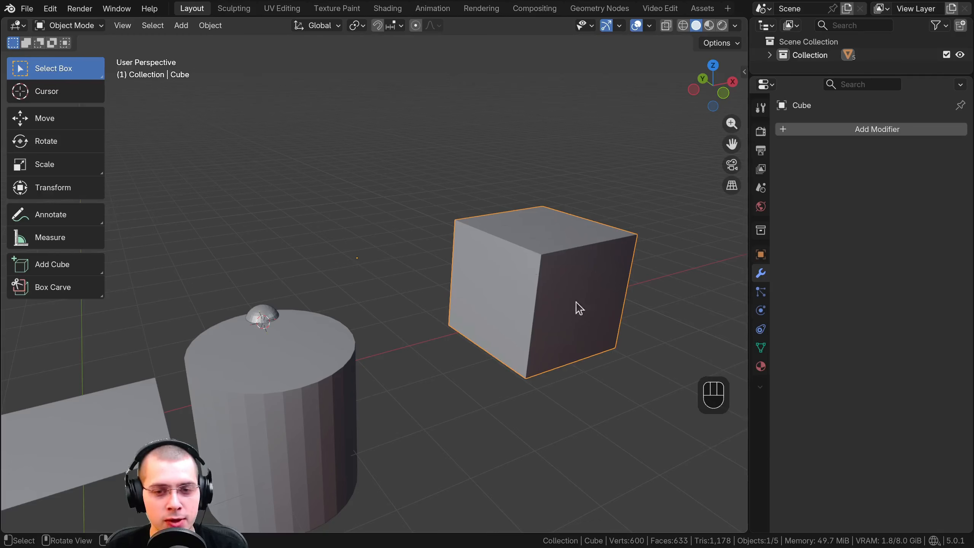
middle_click_drag(533, 299, 477, 284, "shift")
scroll(477, 284, "up", 1)
scroll(497, 252, "down", 2)
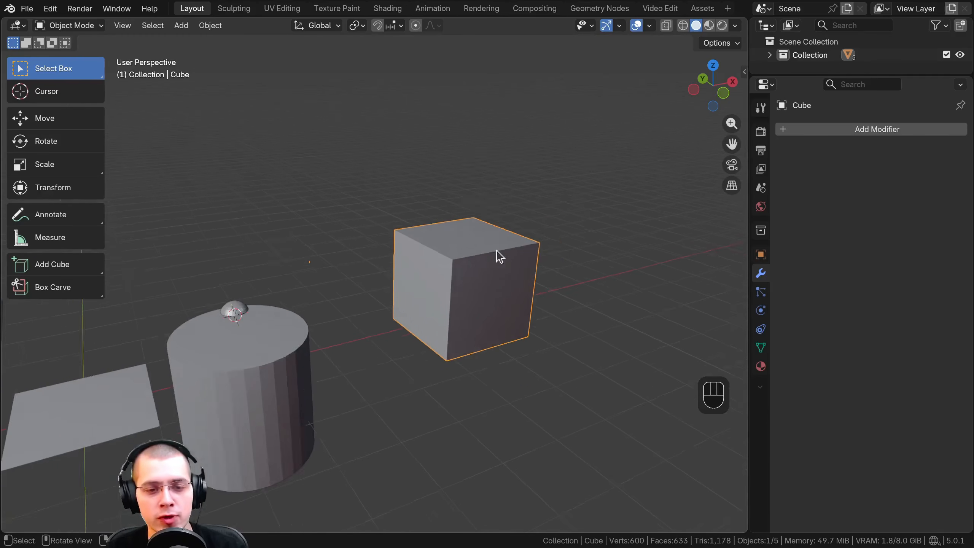
key("g")
left_click(498, 251)
scroll(498, 252, "up", 2)
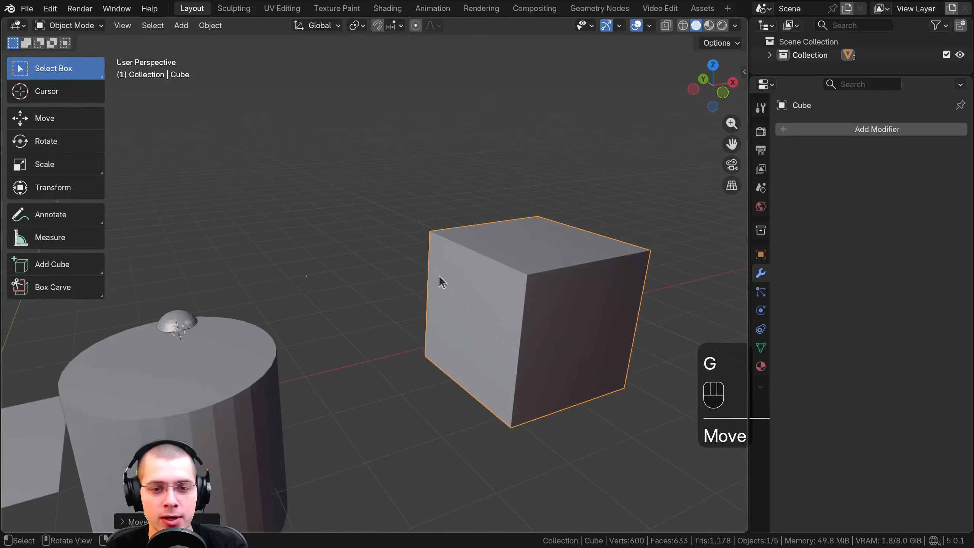
Bring up the Set Origin options for the selected cube
middle_click_drag(518, 283, 347, 279, "shift")
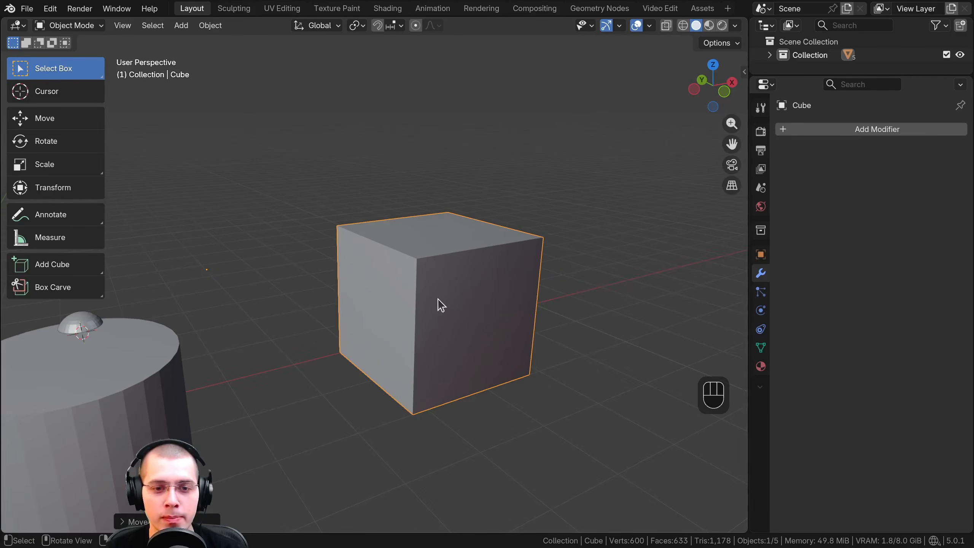
middle_click_drag(422, 273, 425, 272)
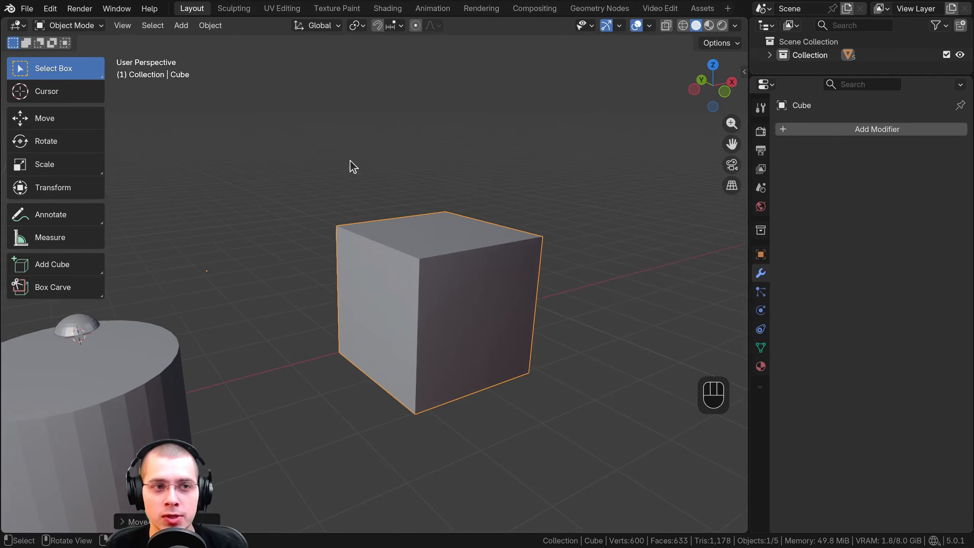
left_click(211, 26)
mouse_move(227, 55)
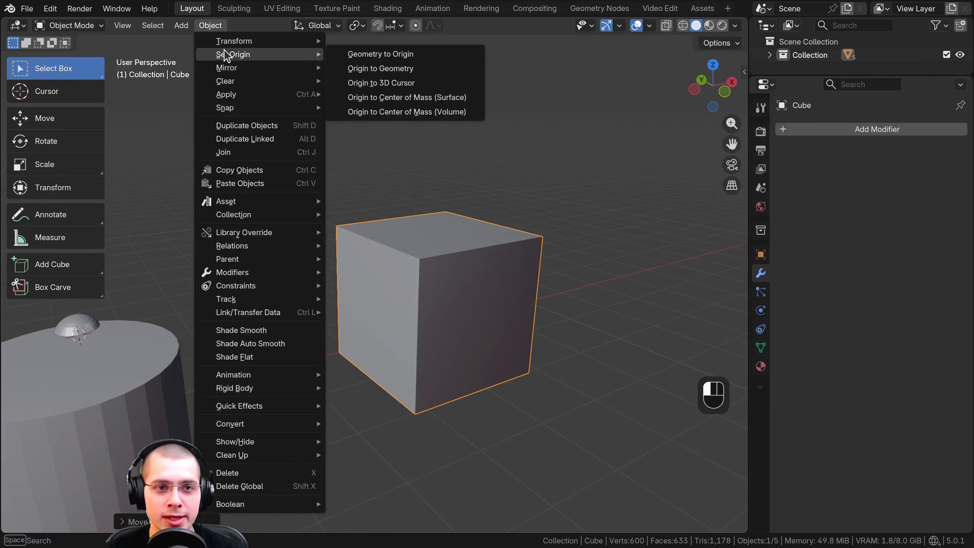
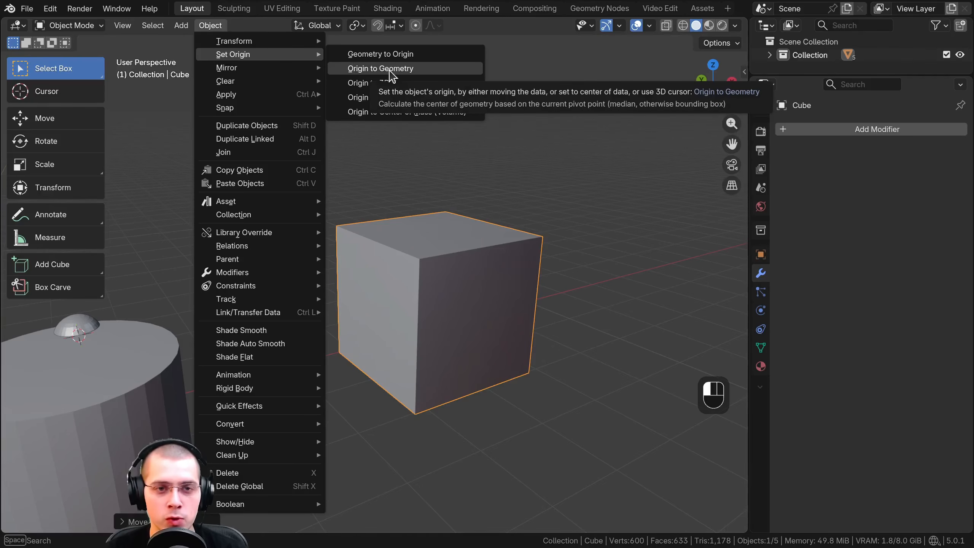
Set the selected cube's origin to the centre of its geometry with Origin to Geometry
left_click(385, 70)
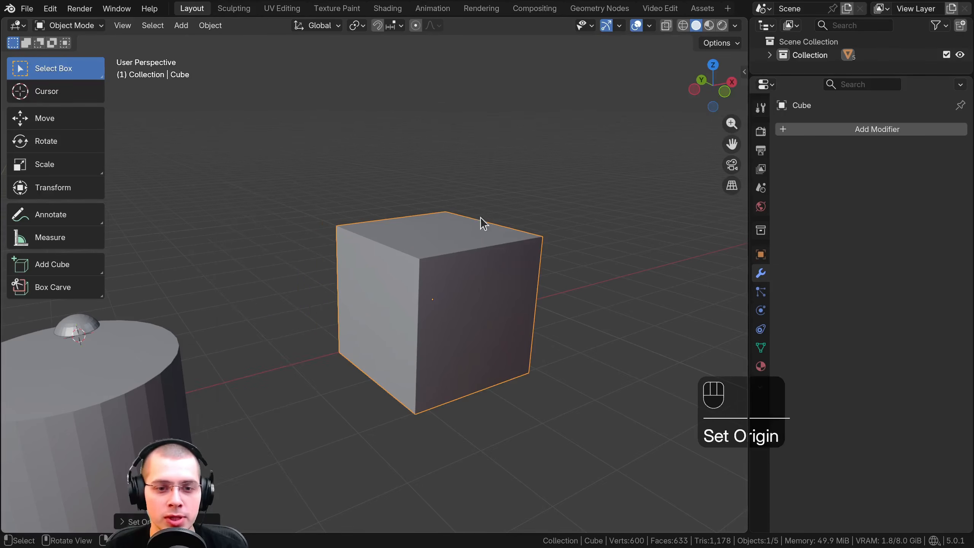
middle_click_drag(484, 224, 409, 202)
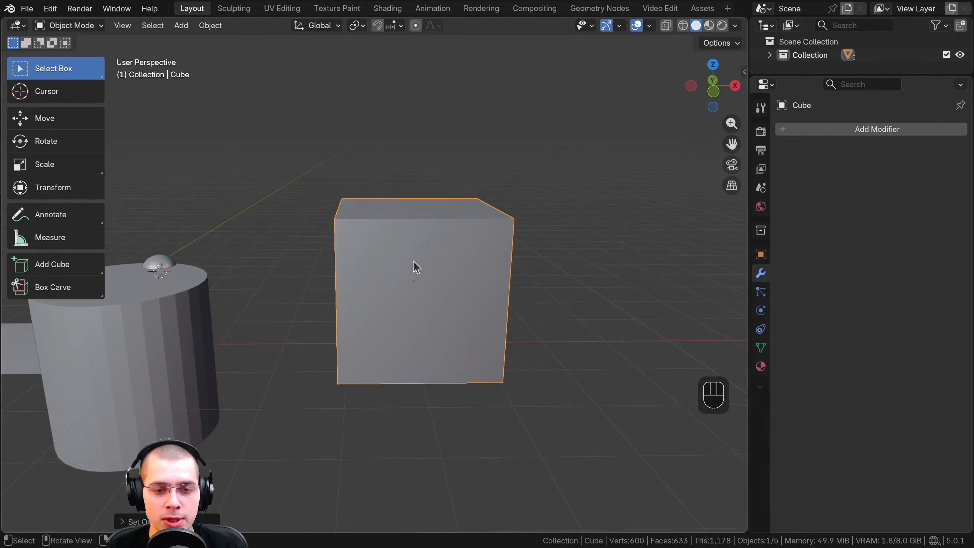
middle_click_drag(414, 262, 543, 191)
Try rotating, scaling and moving the cube about its centred origin
key("r")
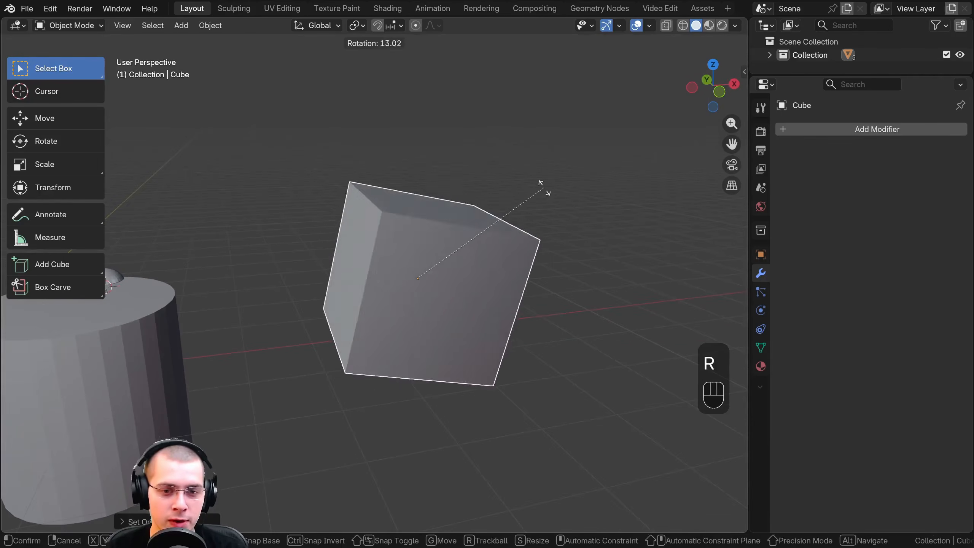
right_click(539, 169)
key("s")
right_click(517, 195)
key("g")
right_click(482, 182)
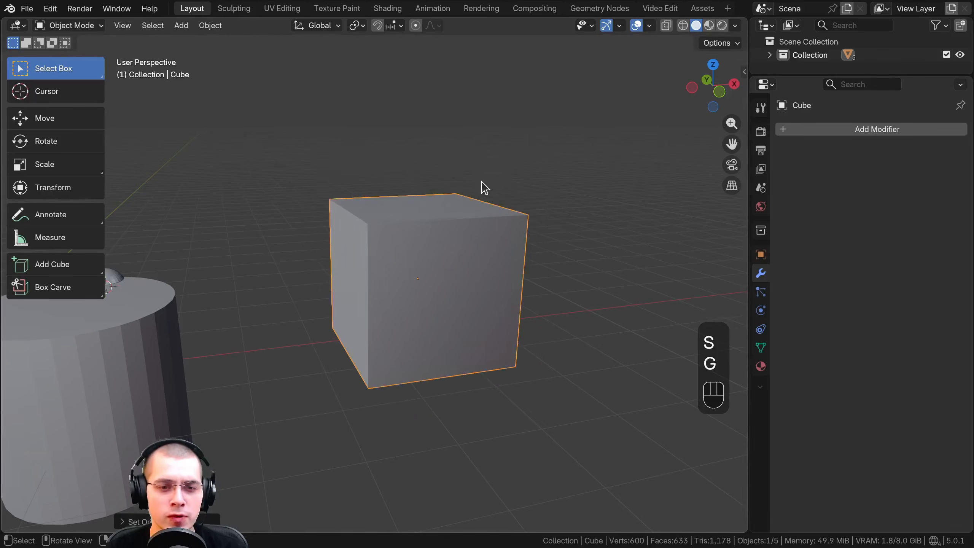
middle_click_drag(484, 187, 477, 190)
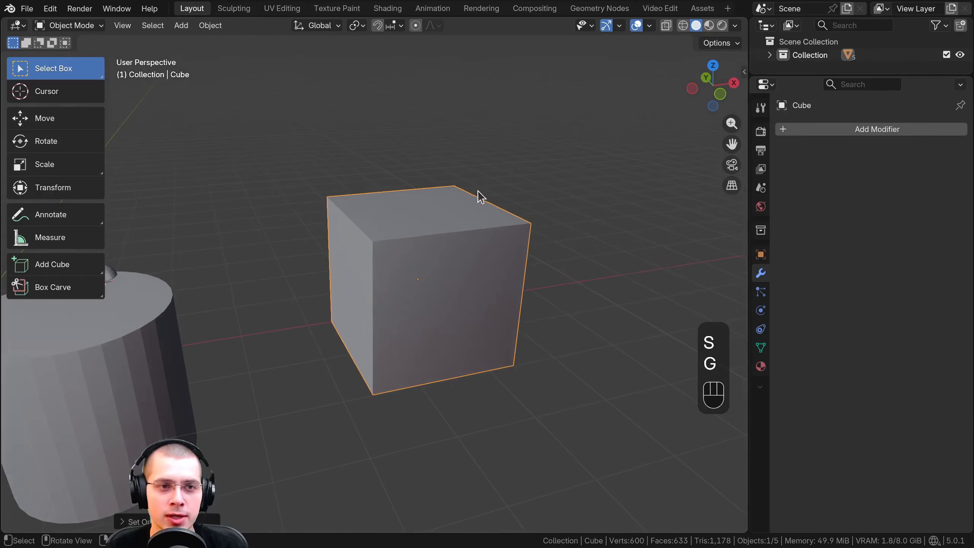
left_click(209, 25)
mouse_move(311, 57)
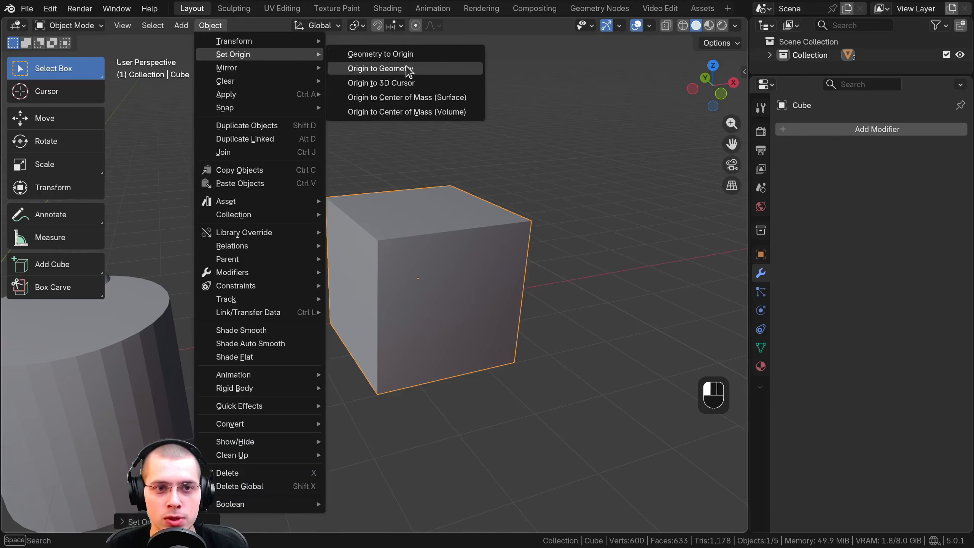
left_click(581, 220)
right_click(454, 241)
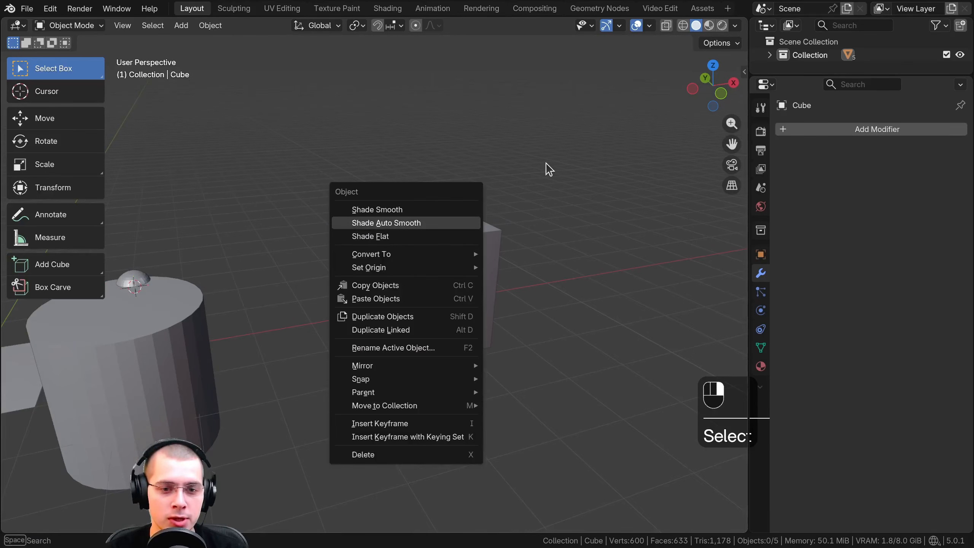
Move the cube's mesh about 1.56 m off its origin in Edit Mode and return to Object Mode
left_click(472, 243)
key("Tab")
key("g")
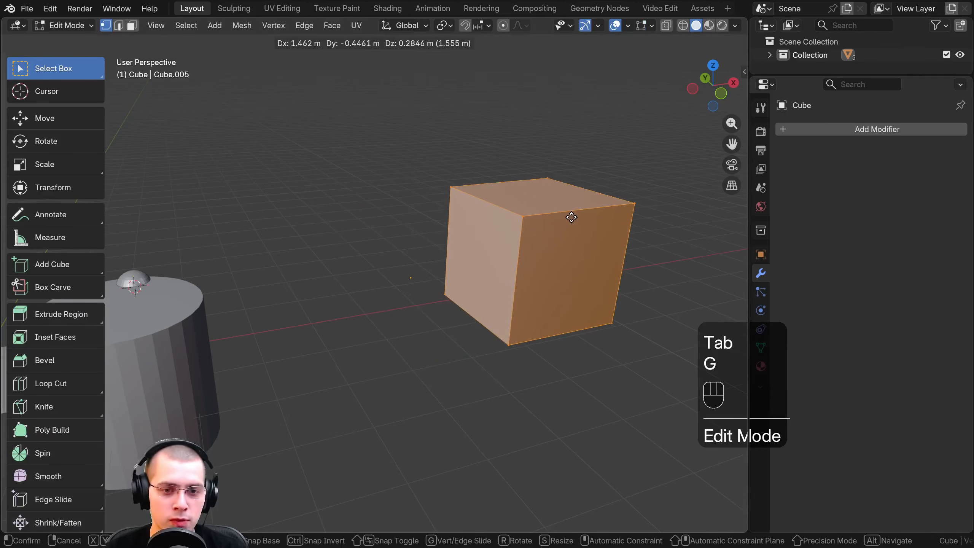
left_click(570, 214)
key("Tab")
key("Tab")
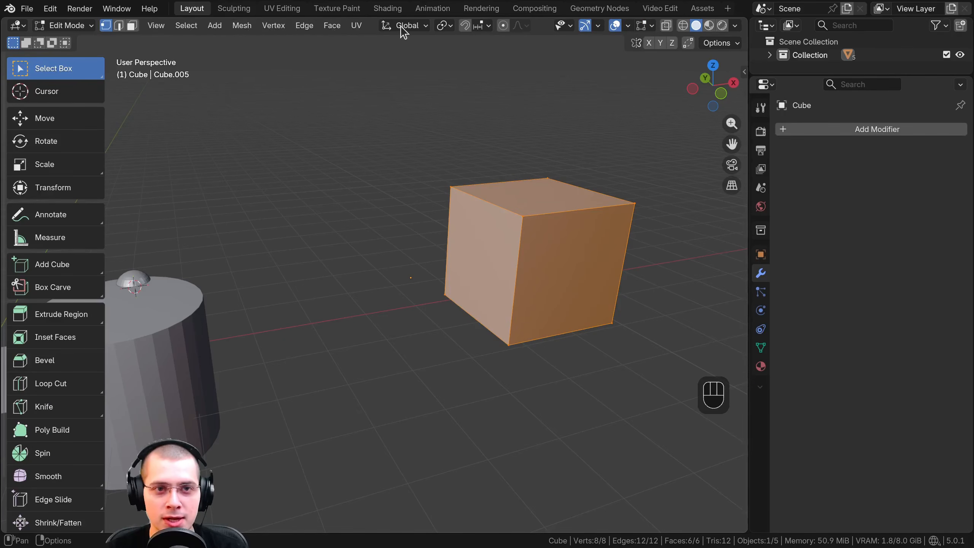
left_click(69, 26)
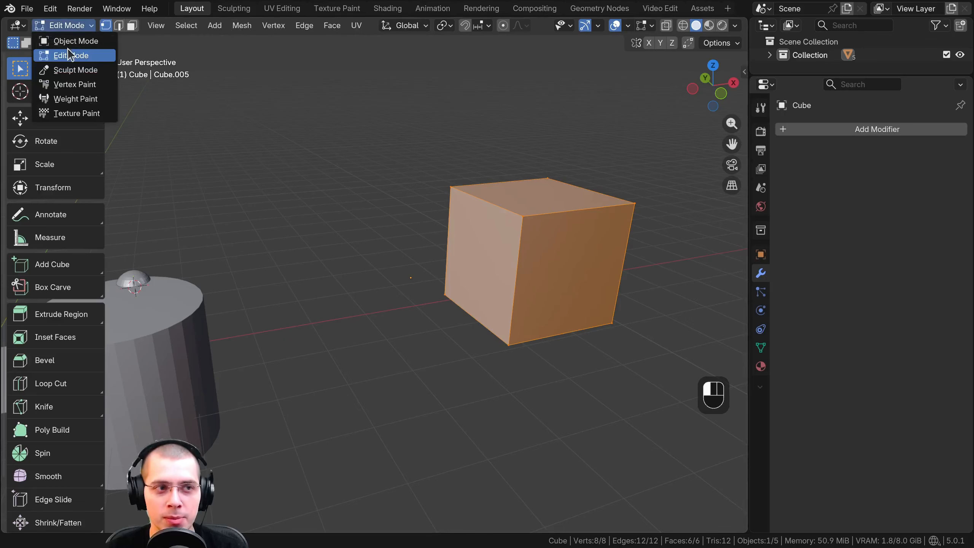
left_click(68, 41)
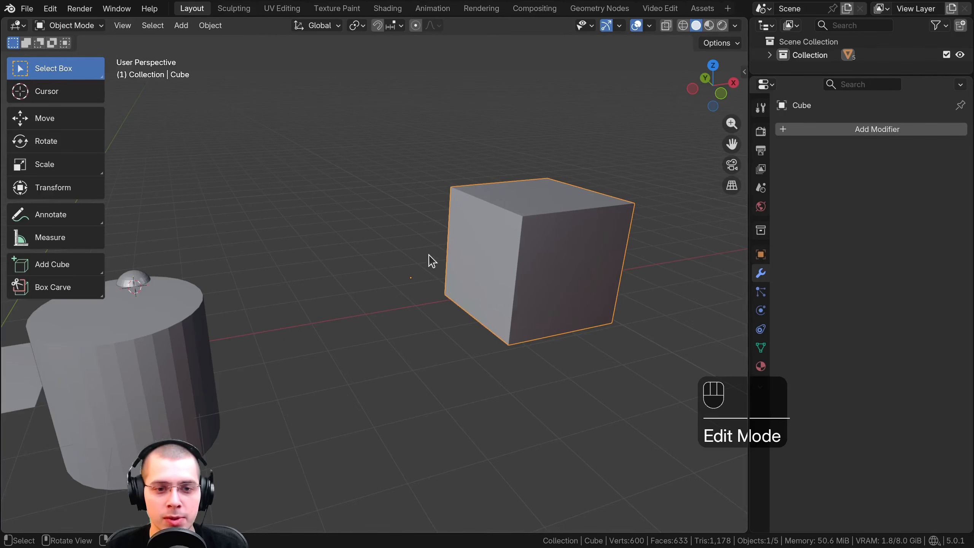
Bring the cube's mesh back onto its origin with Geometry to Origin
scroll(434, 282, "up", 3)
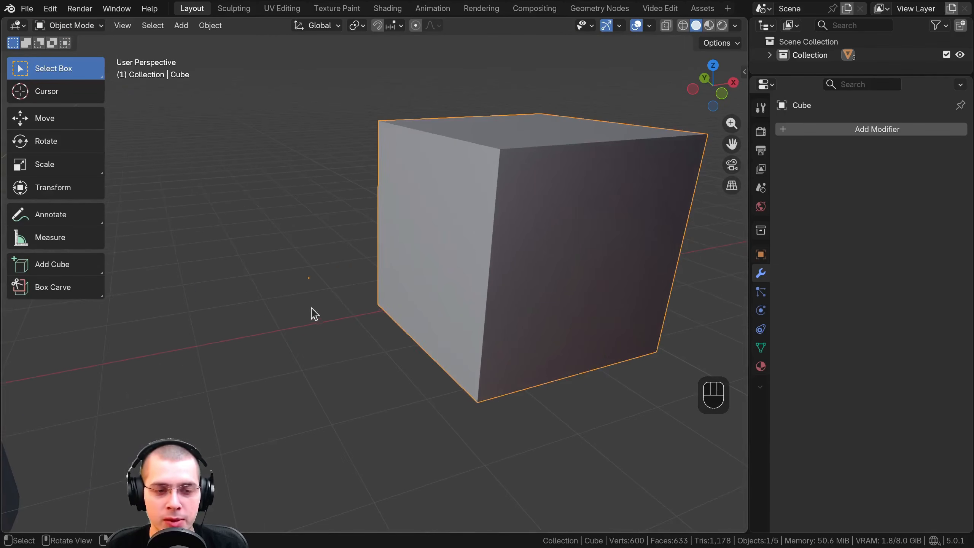
left_click(210, 27)
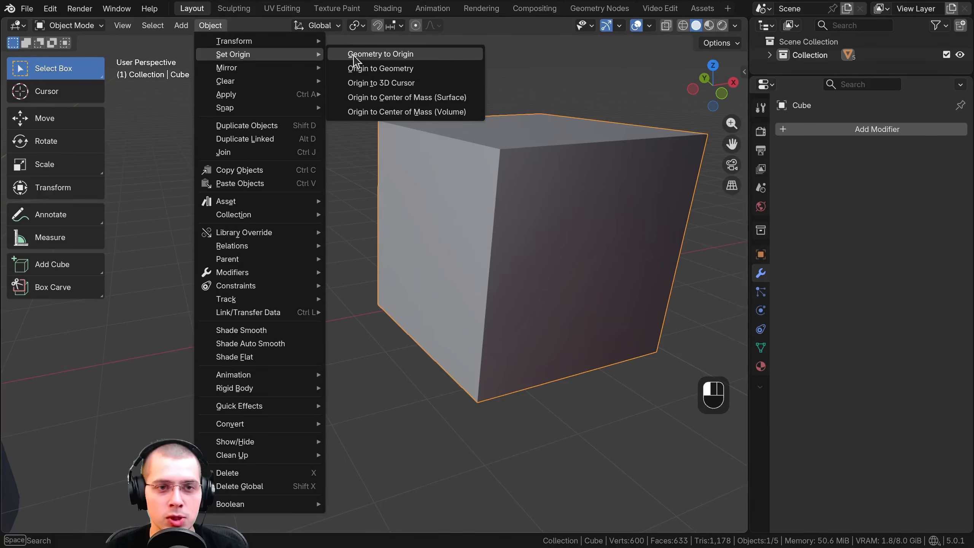
left_click(378, 55)
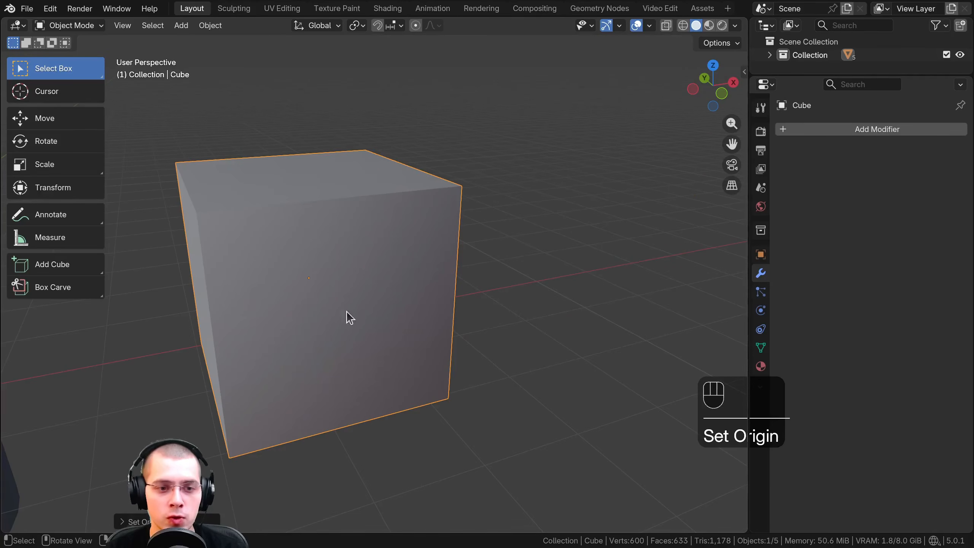
scroll(366, 267, "down", 5)
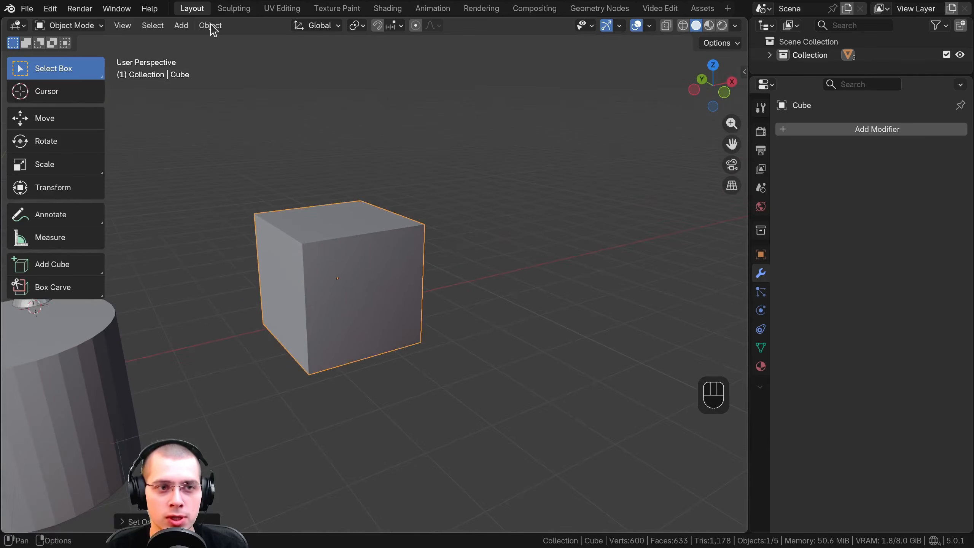
Place the 3D cursor on the cube's underside and set the cube's origin to the 3D cursor
left_click(212, 27)
mouse_move(292, 54)
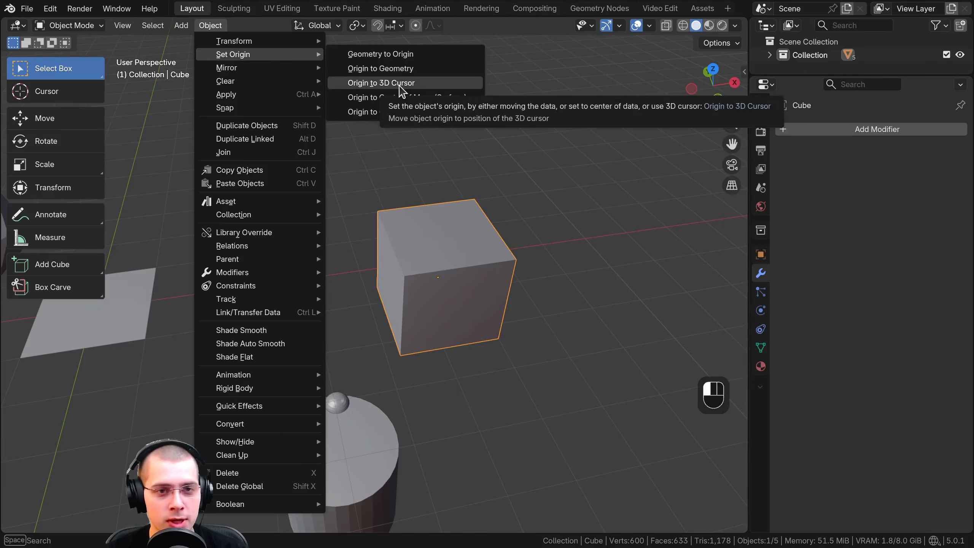
middle_click_drag(463, 298, 424, 273)
left_click(210, 26)
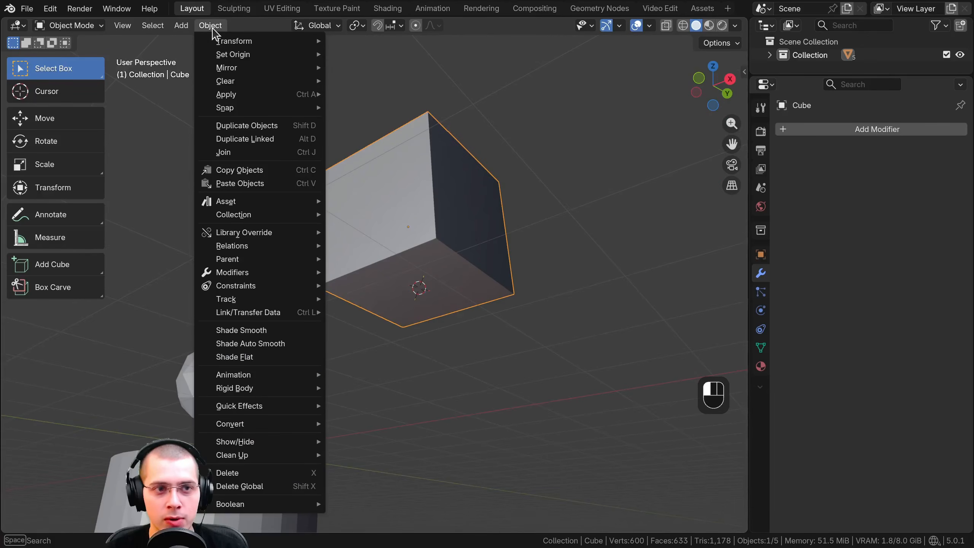
mouse_move(228, 56)
left_click(353, 87)
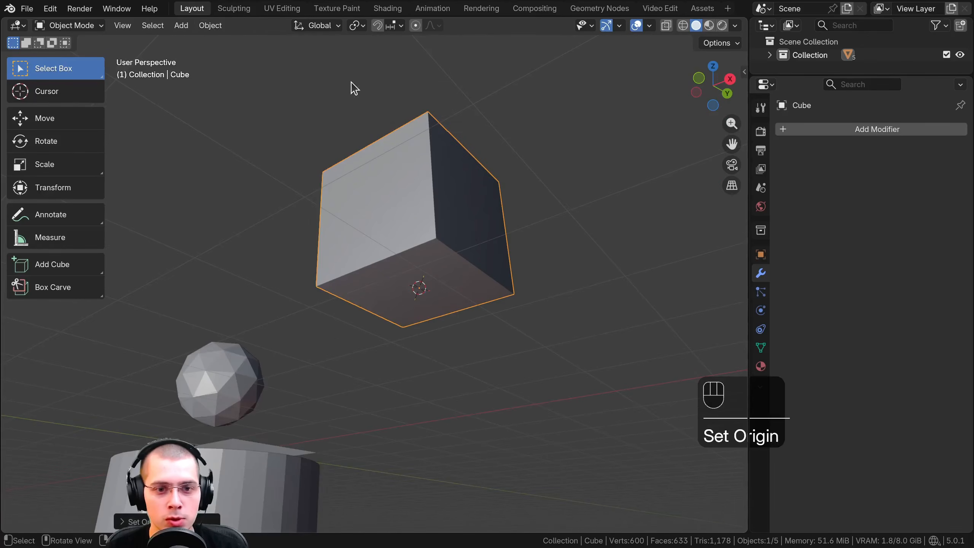
Place the 3D cursor in empty space beside the cube, away from its origin
middle_click_drag(468, 245, 503, 275)
middle_click_drag(444, 230, 366, 229, "shift")
middle_click_drag(522, 297, 543, 270)
scroll(543, 269, "up", 4)
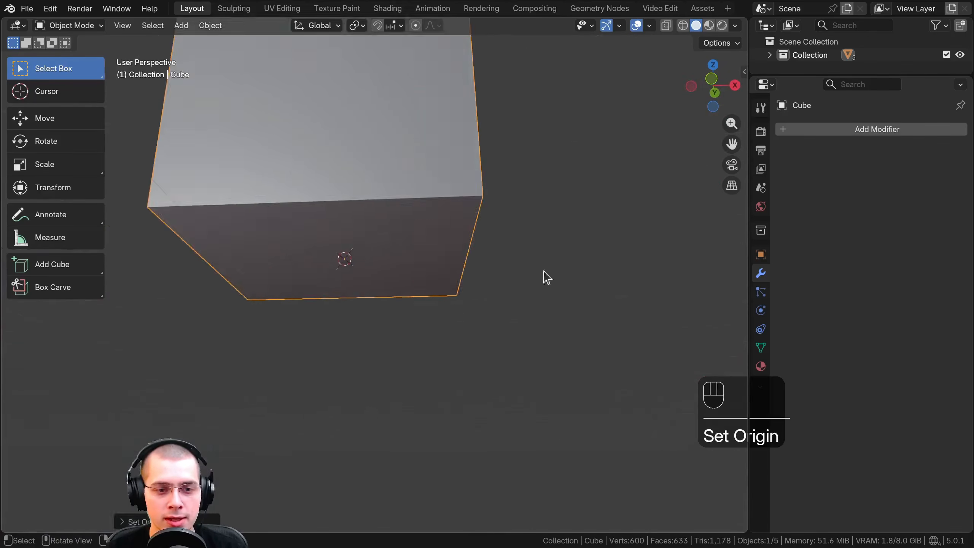
right_click(595, 231, "shift")
middle_click_drag(619, 250, 412, 270)
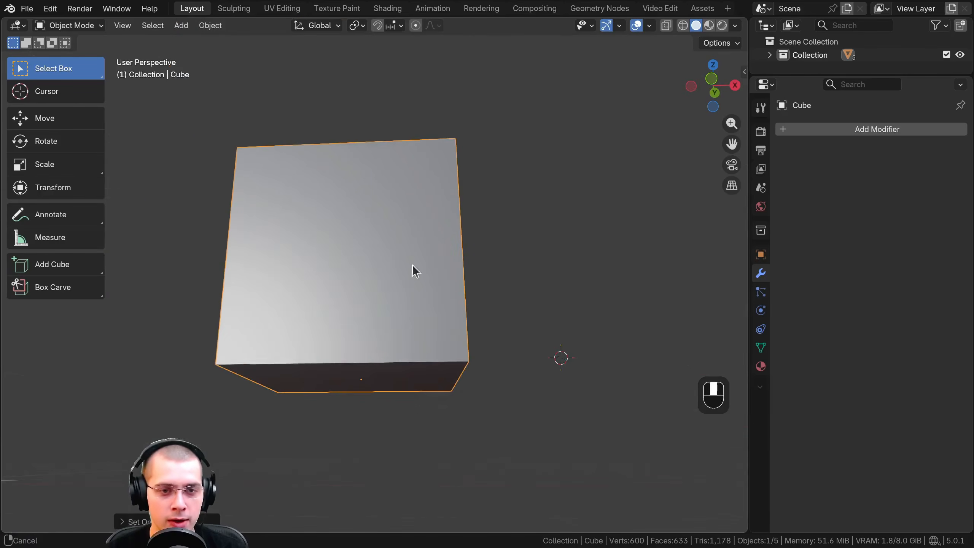
Try rotating, scaling and moving the cube about the origin on its underside
key("r")
right_click(427, 158)
scroll(462, 219, "down", 4)
key("s")
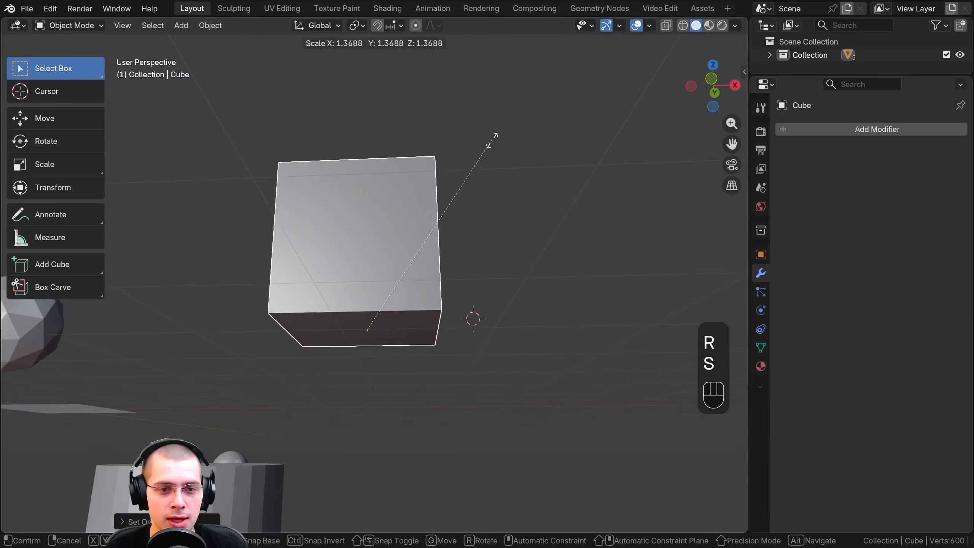
right_click(476, 161)
key("g")
right_click(428, 232)
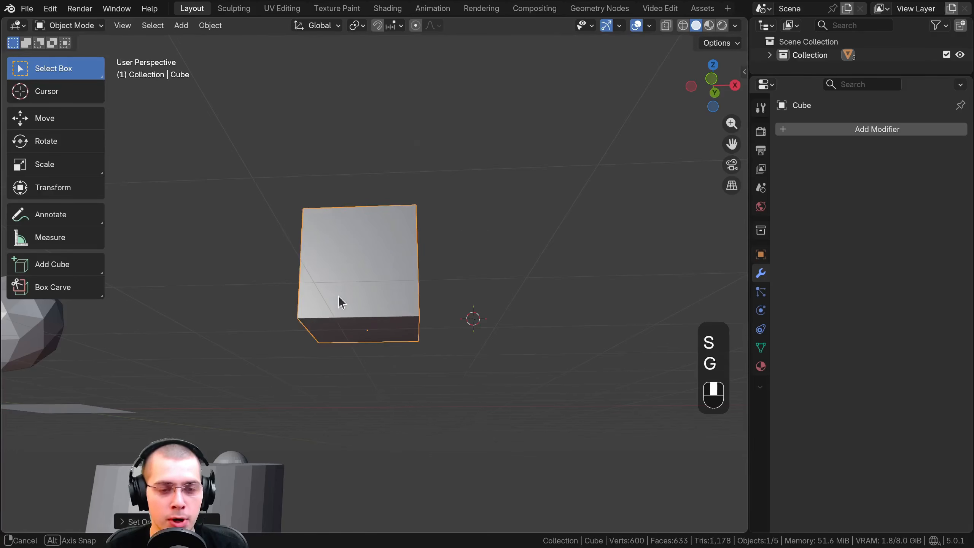
Switch the cube in and out of Edit Mode twice, ending in Object Mode
middle_click_drag(338, 295, 423, 228, "shift")
key("Tab")
key("Tab")
scroll(425, 225, "down", 1)
key("Tab")
key("Tab")
middle_click_drag(286, 235, 264, 219, "shift")
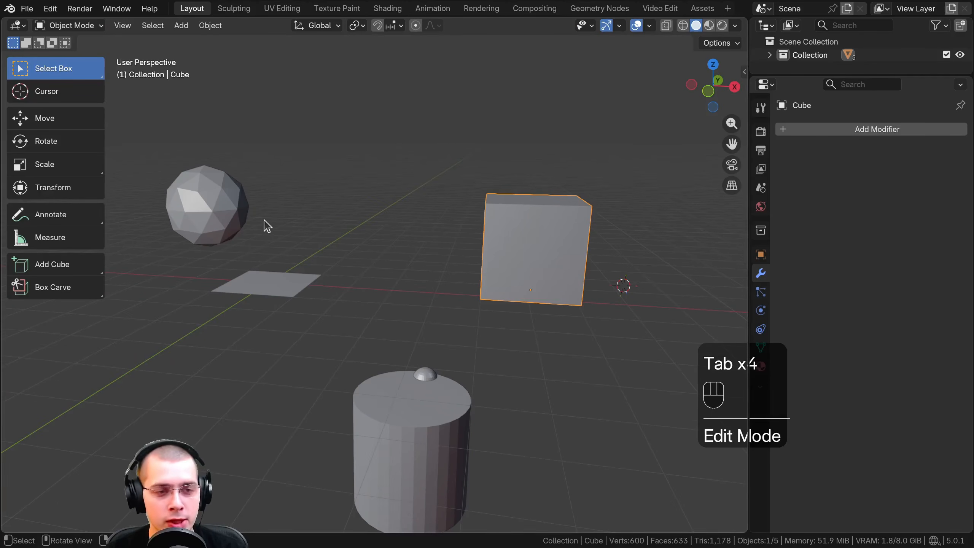
Add the icosphere to the selection alongside the cube and try moving both objects together
left_click(218, 190, "shift")
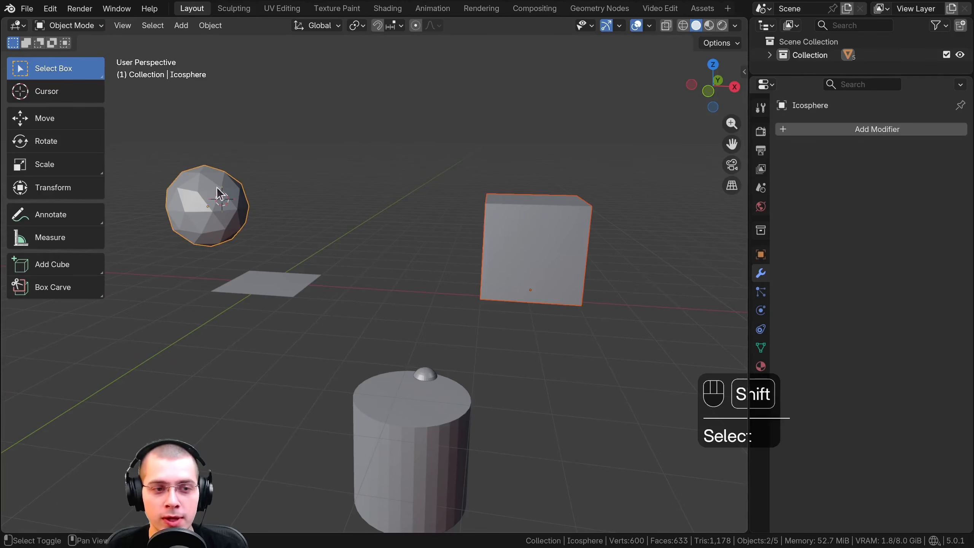
middle_click_drag(387, 201, 334, 257)
key("g")
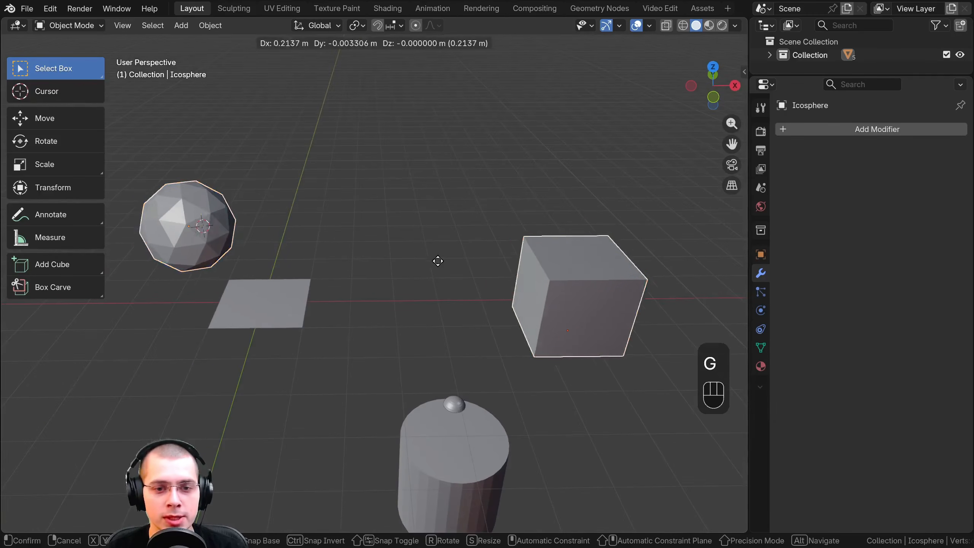
right_click(390, 265)
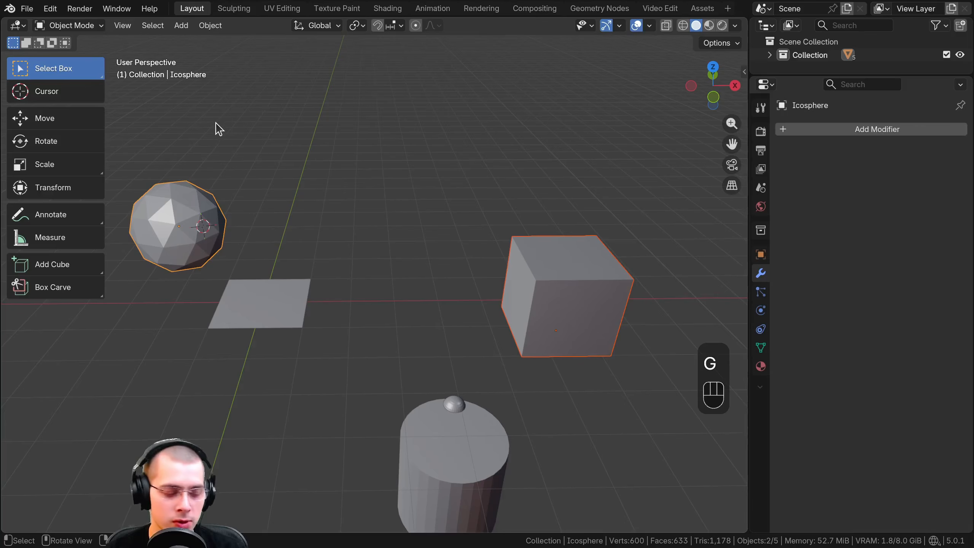
Enter Edit Mode with the icosphere and the cube selected together
key("Tab")
key("Tab")
left_click(79, 26)
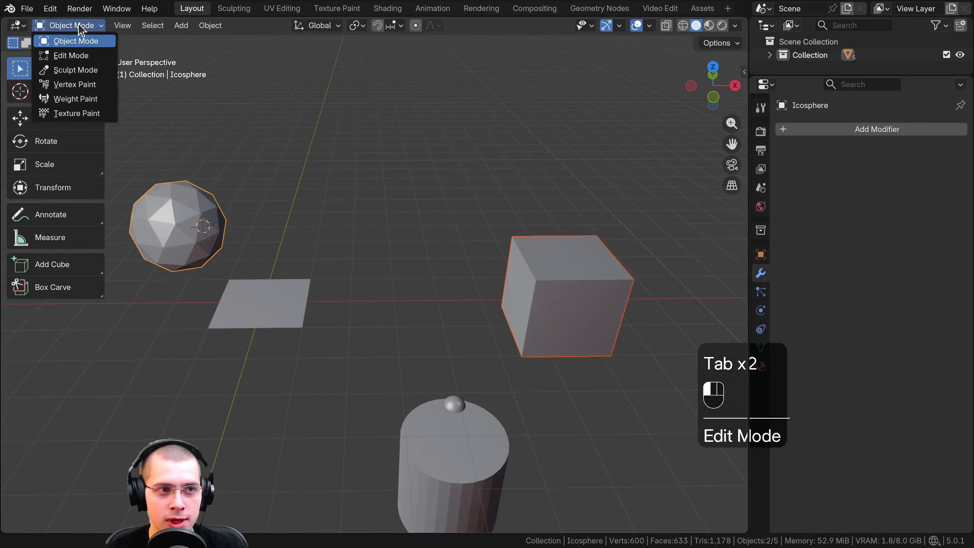
left_click(80, 55)
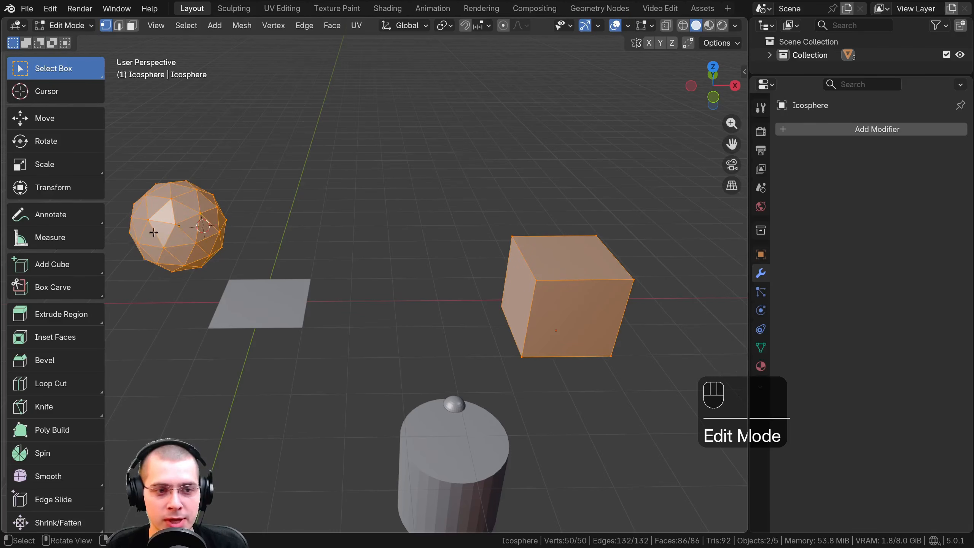
Select all geometry of both objects, try moving the meshes together and return to Object Mode
middle_click_drag(260, 246, 322, 256, "shift")
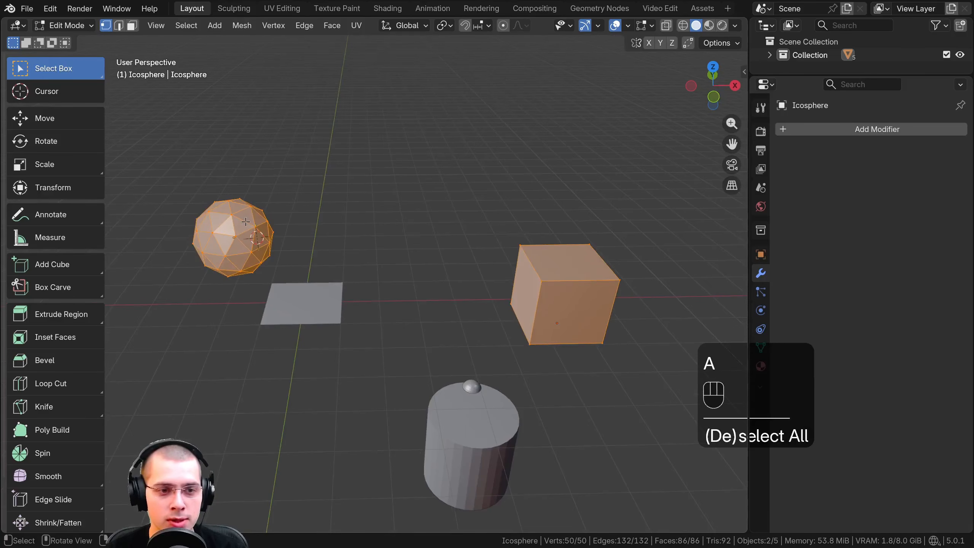
scroll(471, 314, "up", 2)
middle_click_drag(140, 171, 262, 172, "shift")
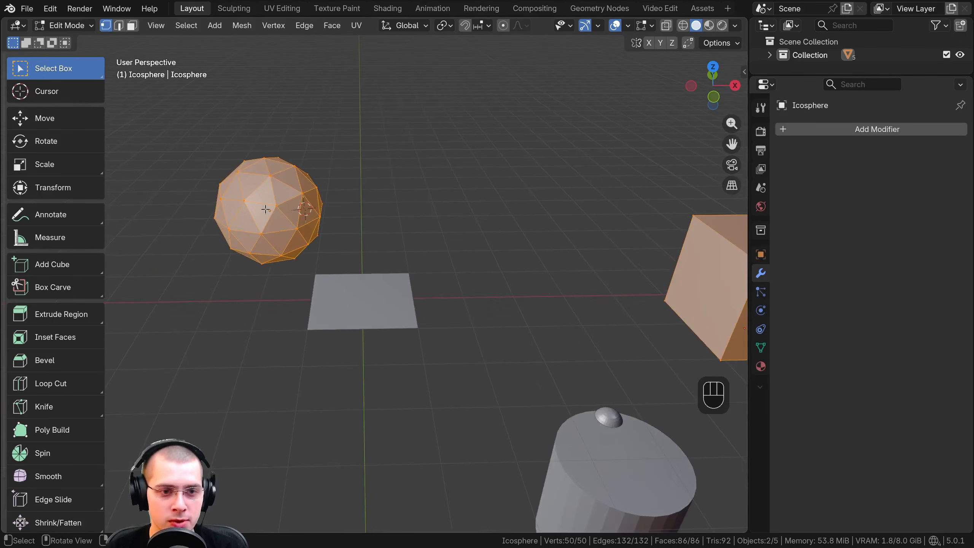
middle_click_drag(265, 209, 471, 256, "shift")
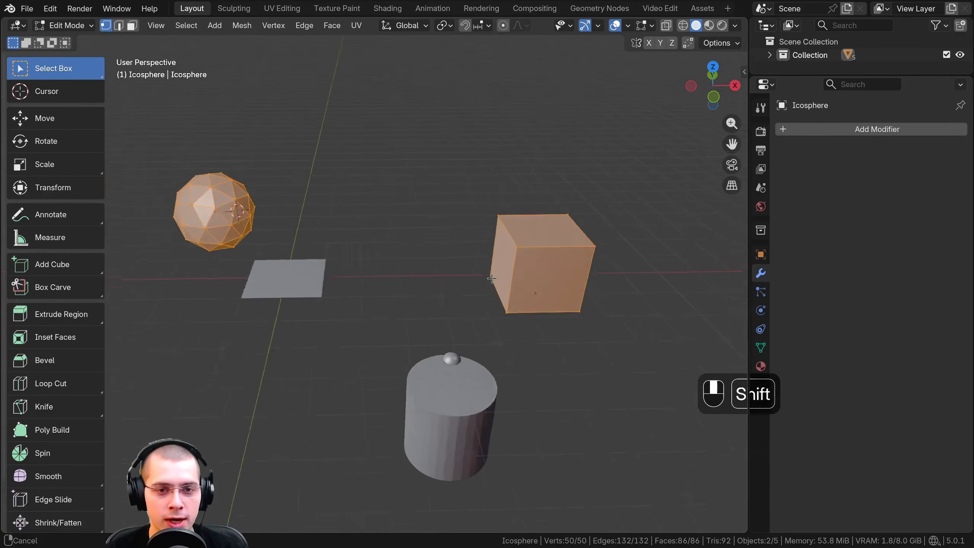
key("g")
right_click(475, 257)
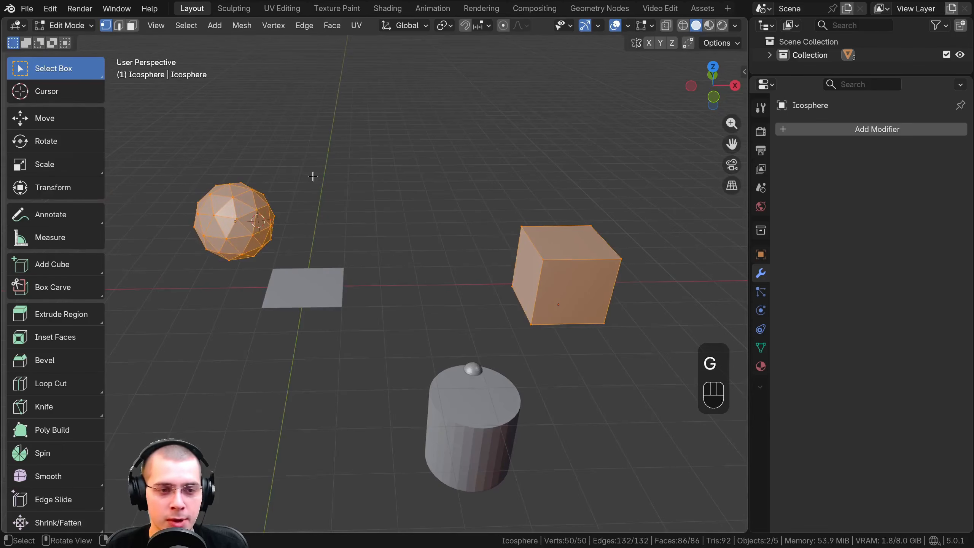
key("Tab")
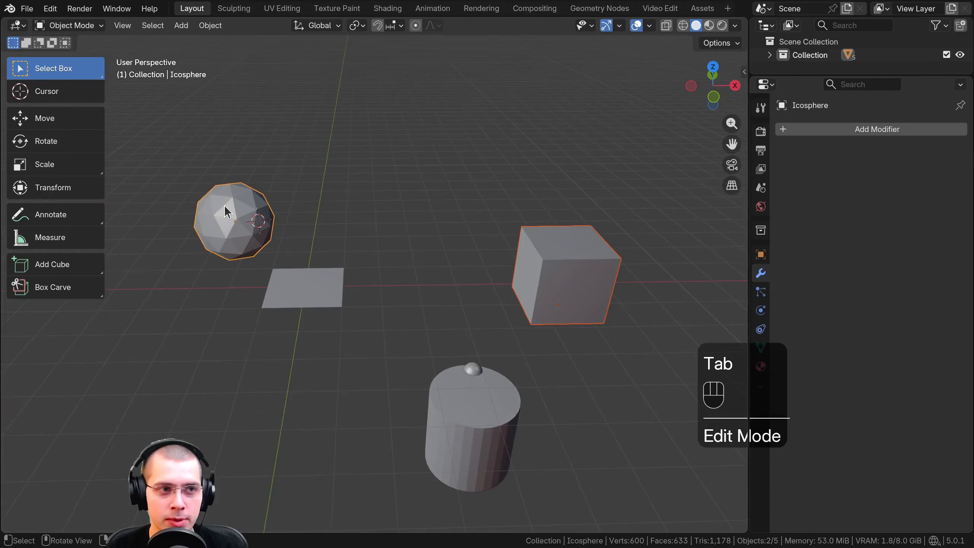
Move the icosphere over beside the cube and bring the cube closer to it
left_click(226, 206)
key("g")
left_click(452, 218)
left_click(584, 251)
key("g")
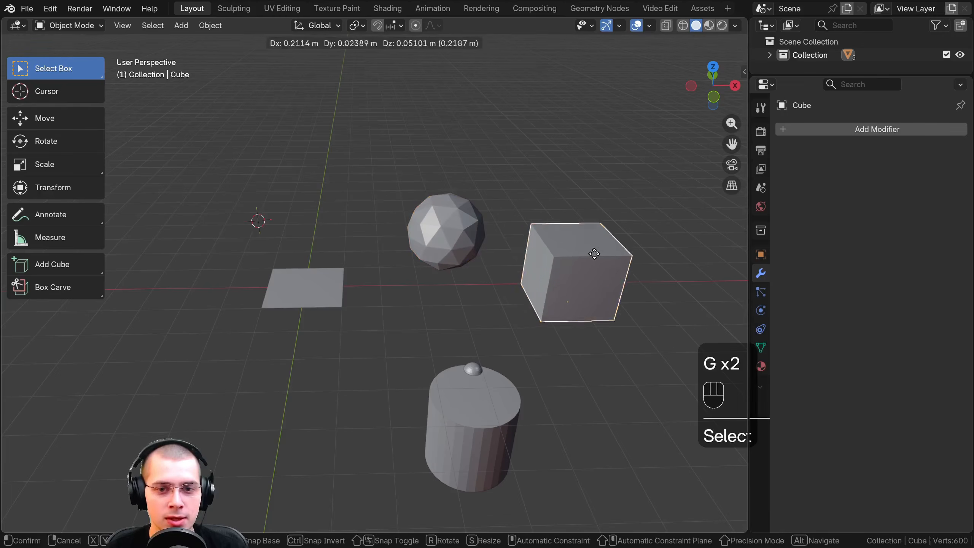
left_click(545, 255)
middle_click_drag(543, 256, 225, 295)
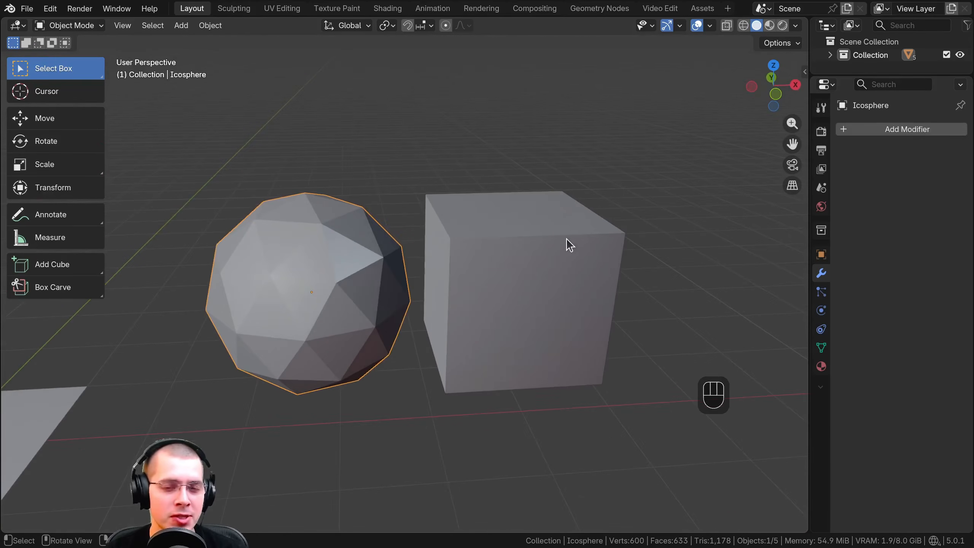
Set Select with Mouse Button to Right in the Keymap preferences and close the preferences
middle_click_drag(566, 238, 590, 277)
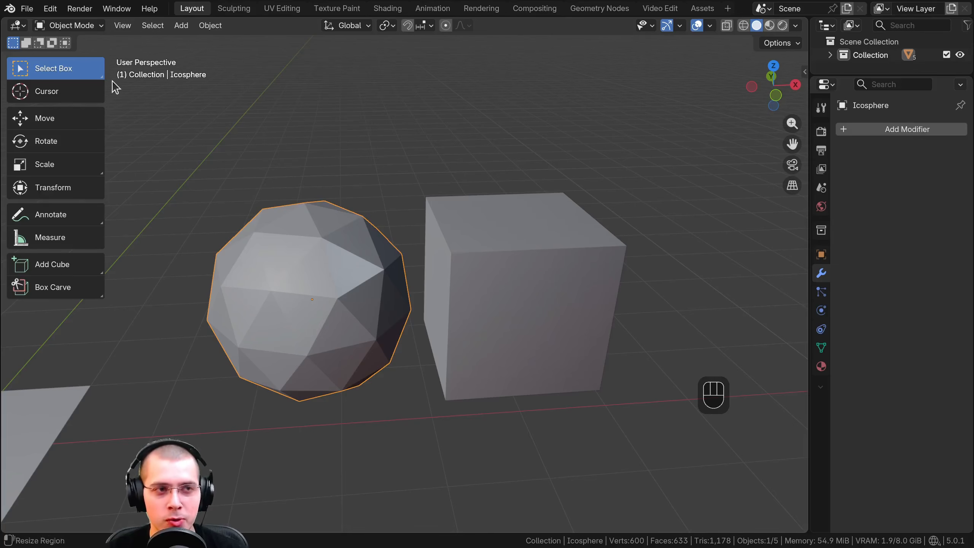
left_click(51, 9)
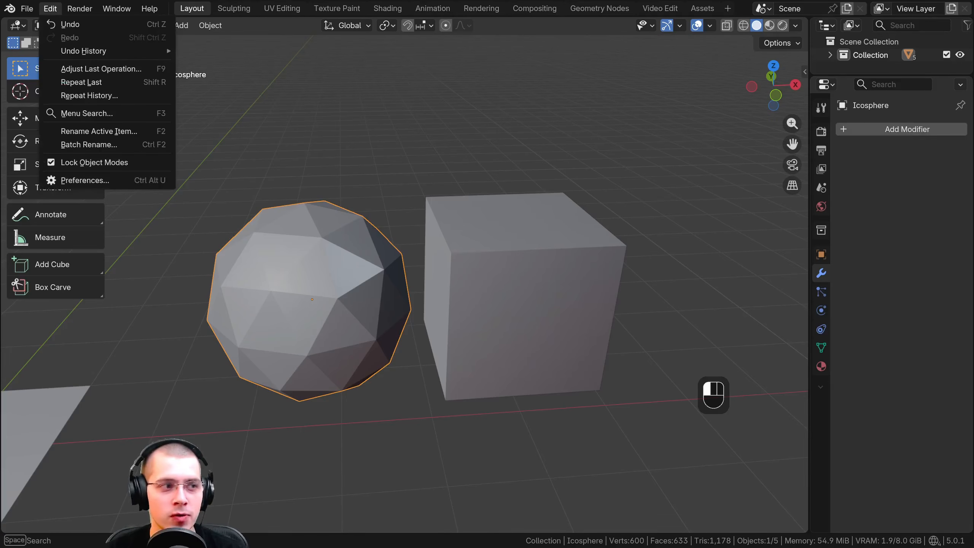
left_click_drag(1, 132, 518, 69)
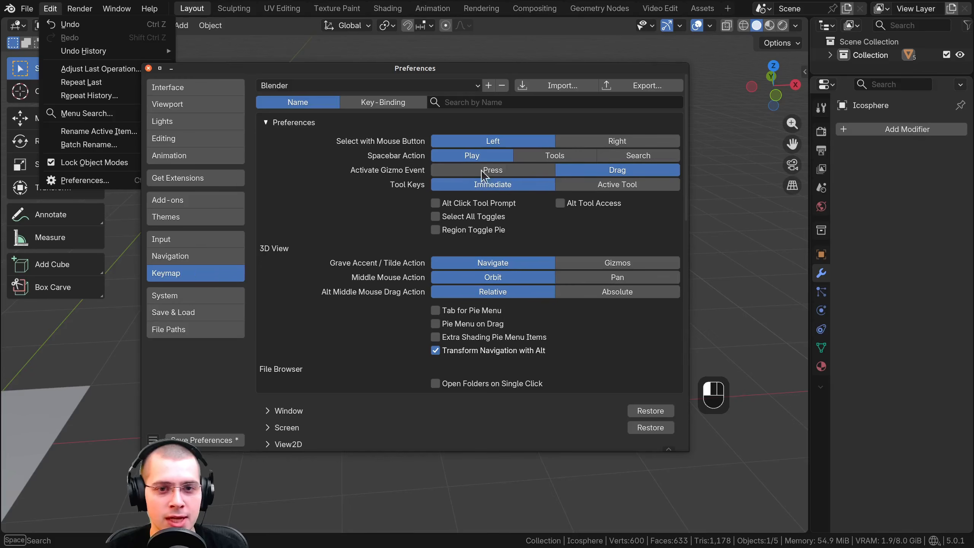
left_click(599, 146)
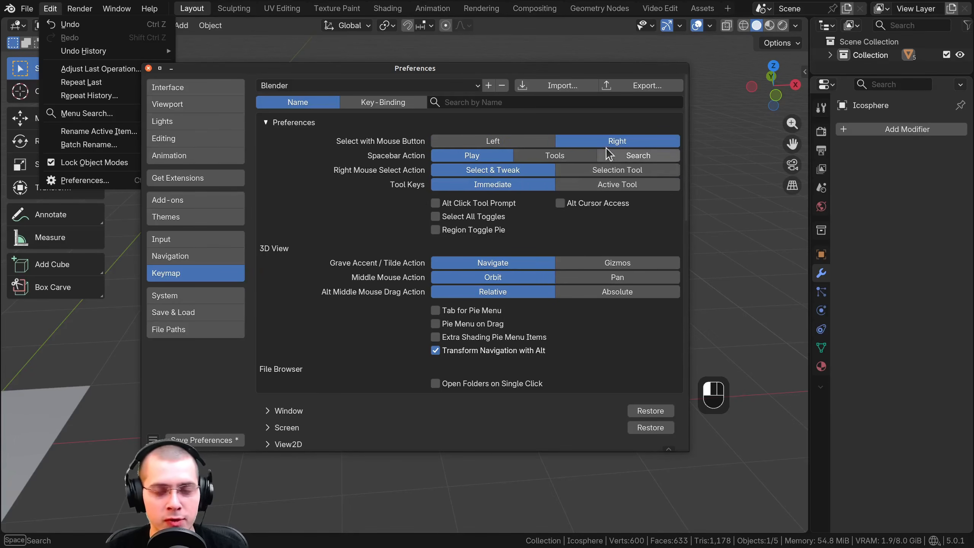
left_click(499, 145)
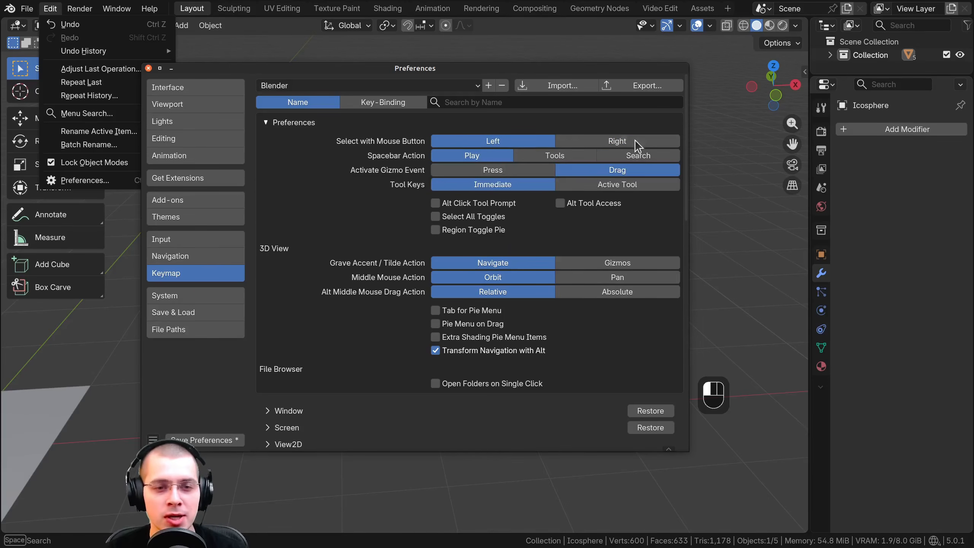
left_click(625, 146)
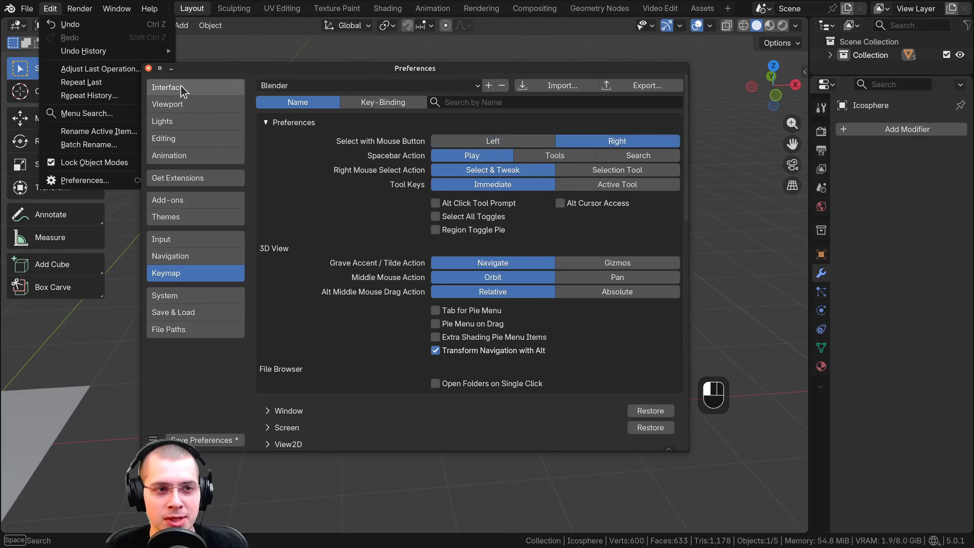
left_click(149, 67)
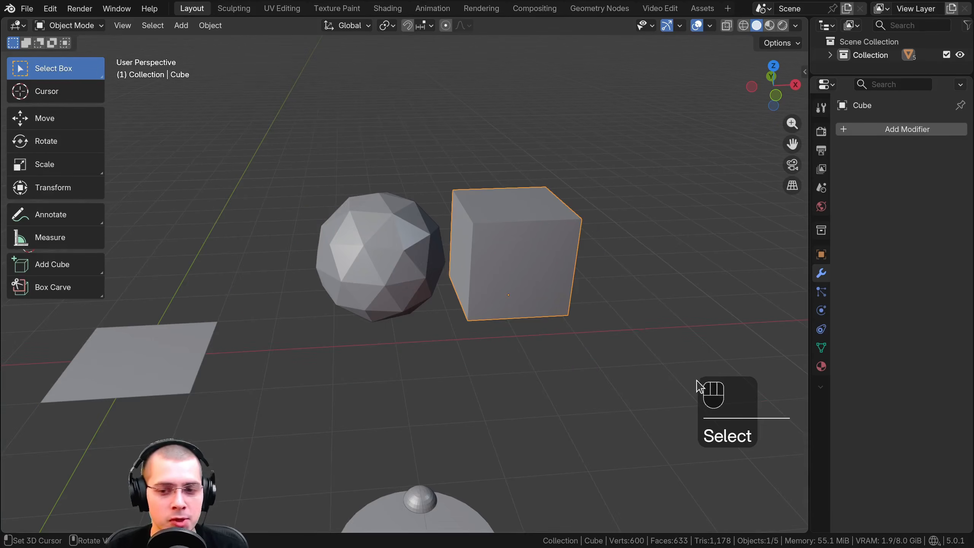
Select the cube and the icosphere in turn, leaving only the cube selected
right_click(435, 264)
right_click(510, 304)
right_click(391, 256)
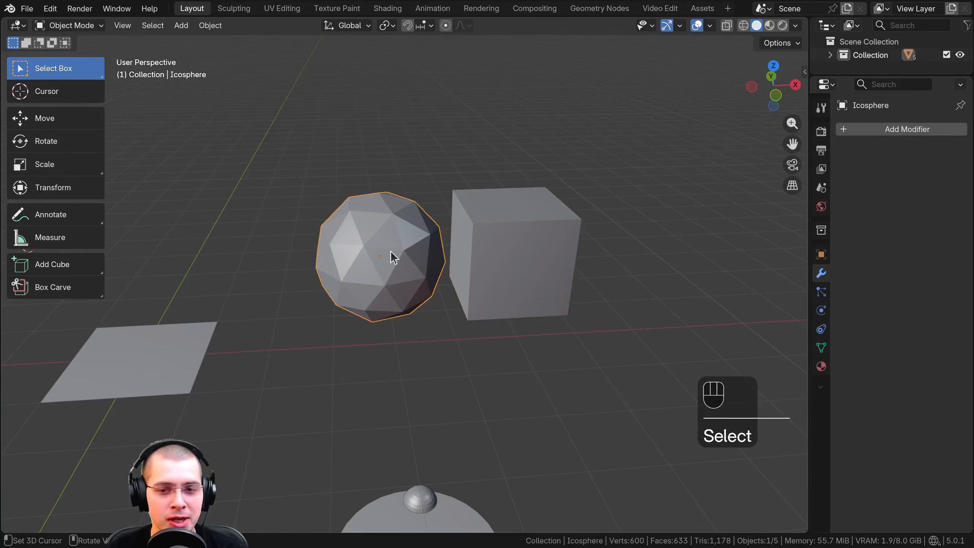
middle_click_drag(408, 241, 465, 232, "shift")
right_click(480, 233)
middle_click_drag(480, 234, 498, 225, "shift")
right_click(503, 227)
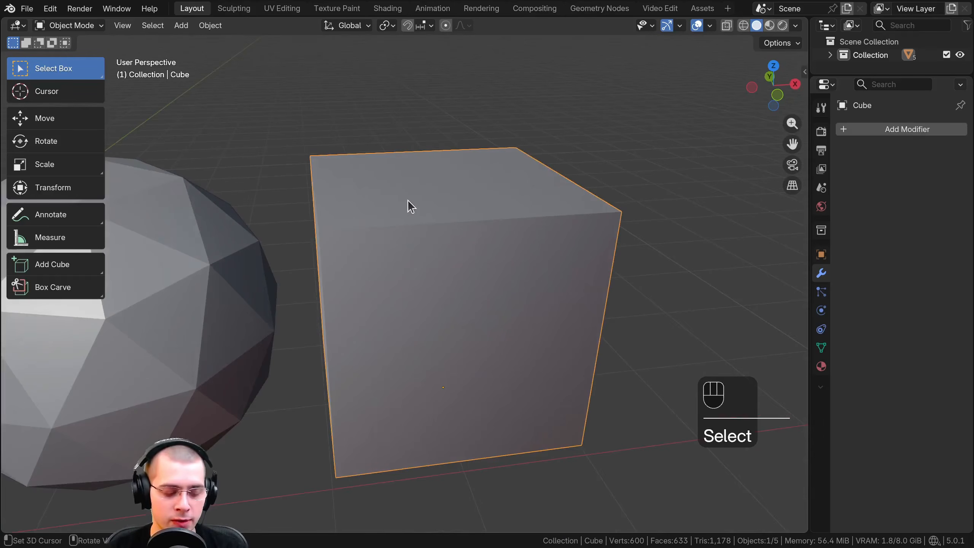
Enter Edit Mode on the cube and select a single corner vertex of its top face
key("Tab")
middle_click_drag(429, 231, 381, 214)
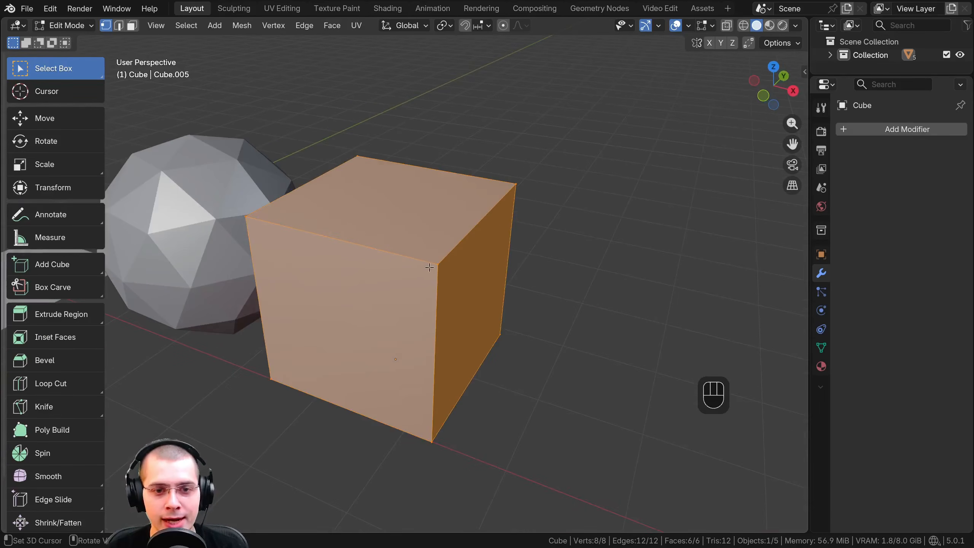
middle_click_drag(515, 184, 523, 187, "shift")
scroll(223, 230, "up", 2)
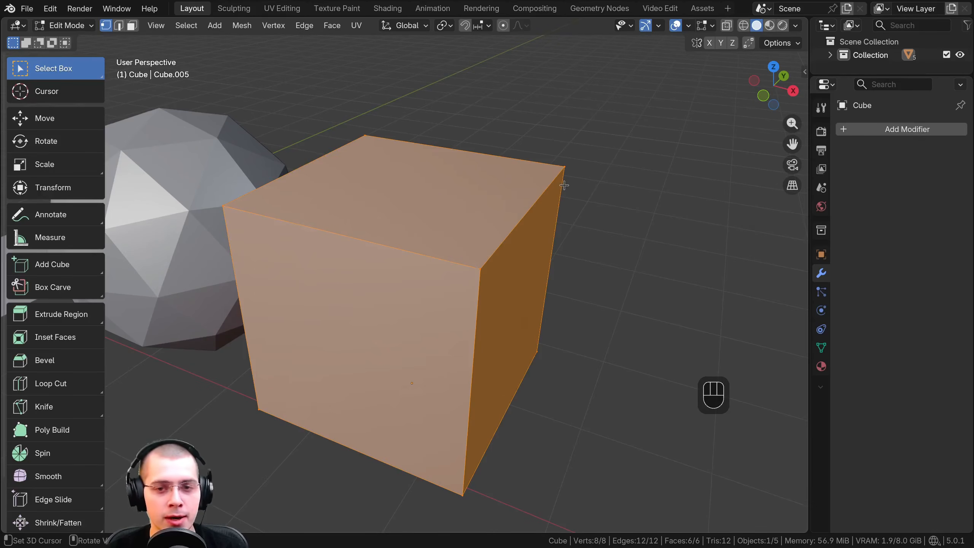
middle_click_drag(532, 185, 442, 197)
scroll(448, 251, "up", 2)
left_click(450, 216)
left_click(438, 184)
Try moving the selected top corner vertex of the cube
key("g")
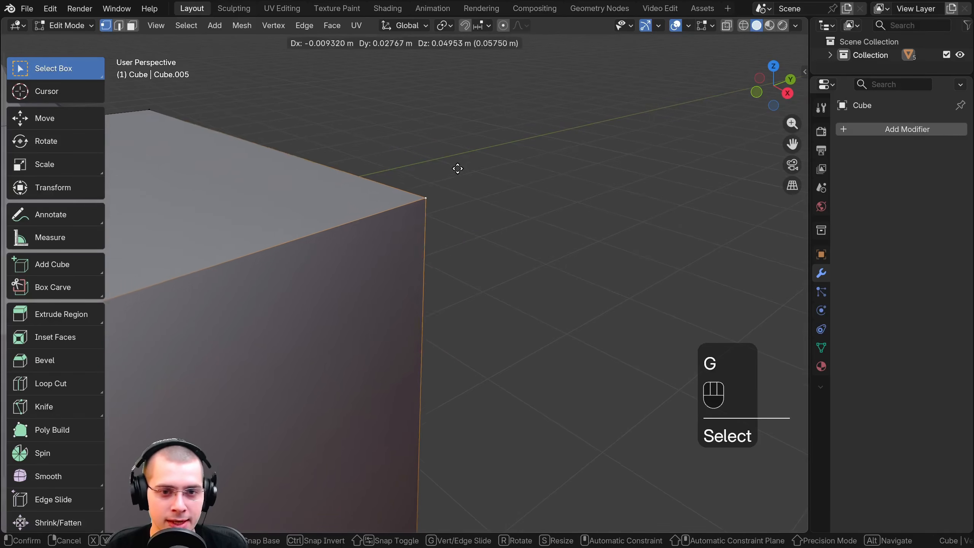
right_click(442, 190)
scroll(442, 192, "down", 3)
mouse_move(410, 227)
middle_mouse_down("shift")
mouse_move(437, 231)
mouse_move(416, 220)
middle_mouse_up("shift")
scroll(415, 219, "up", 2)
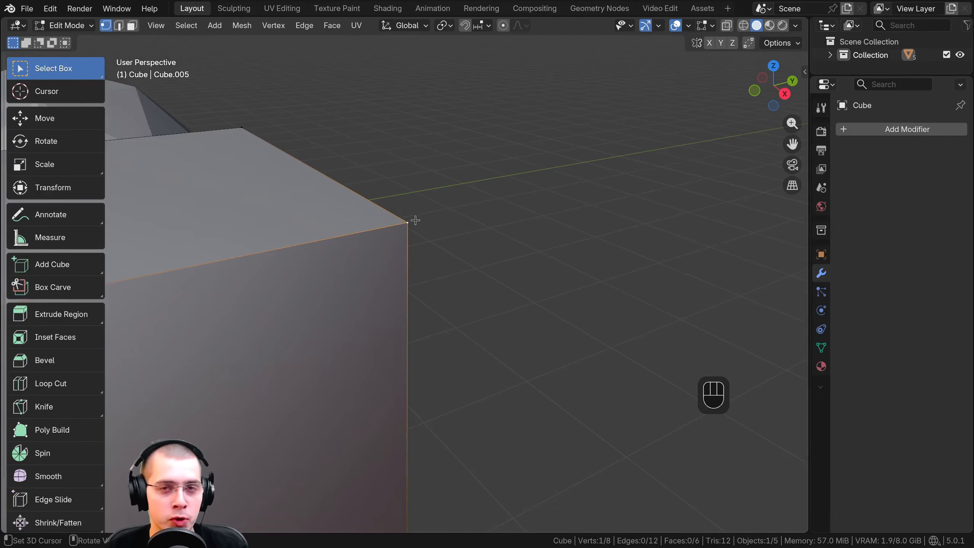
Add the neighbouring top corner vertex to the selection and deselect all geometry
scroll(364, 216, "down", 1)
left_click(274, 155, "shift")
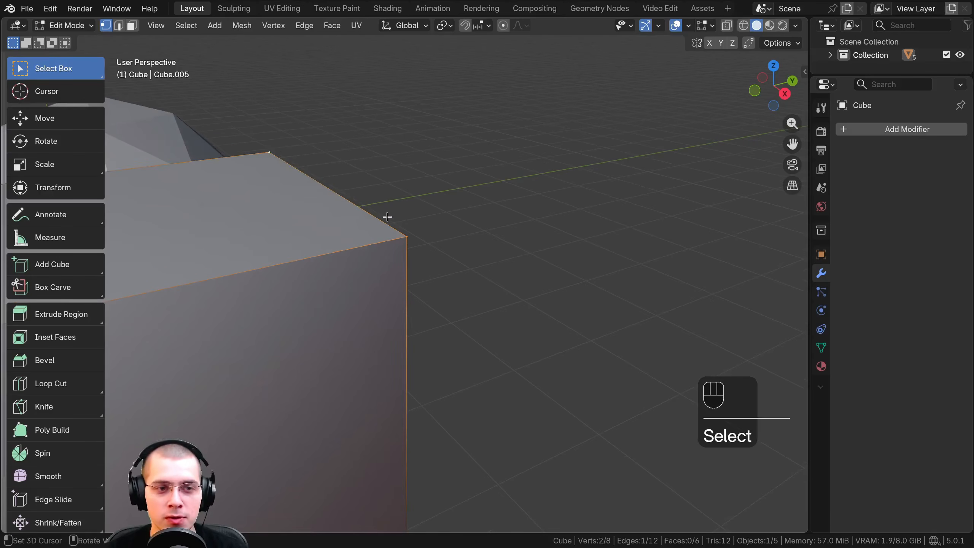
scroll(387, 216, "down", 4)
key("a")
key("a")
key("a")
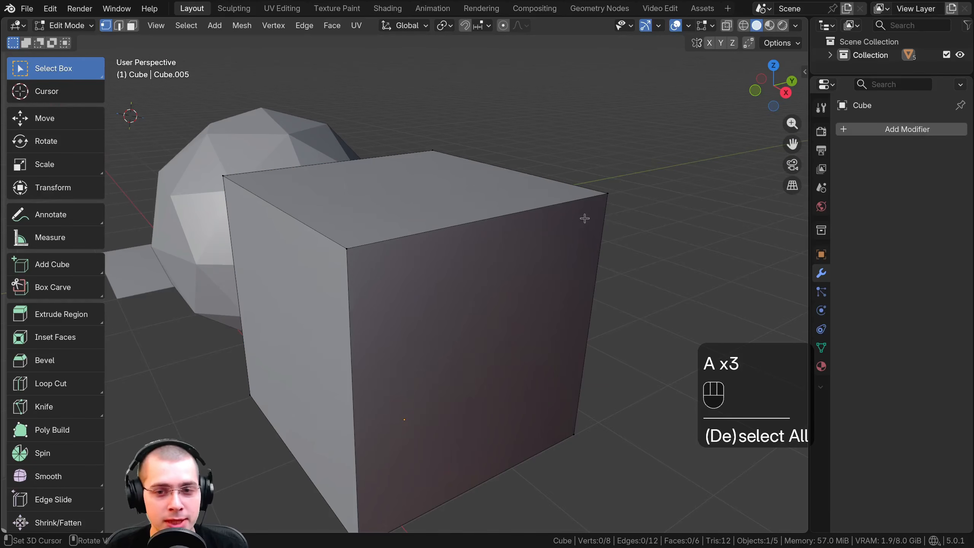
Select both end vertices of the cube's near top edge so that the edge between them is selected
left_click(605, 193)
scroll(656, 203, "up", 2)
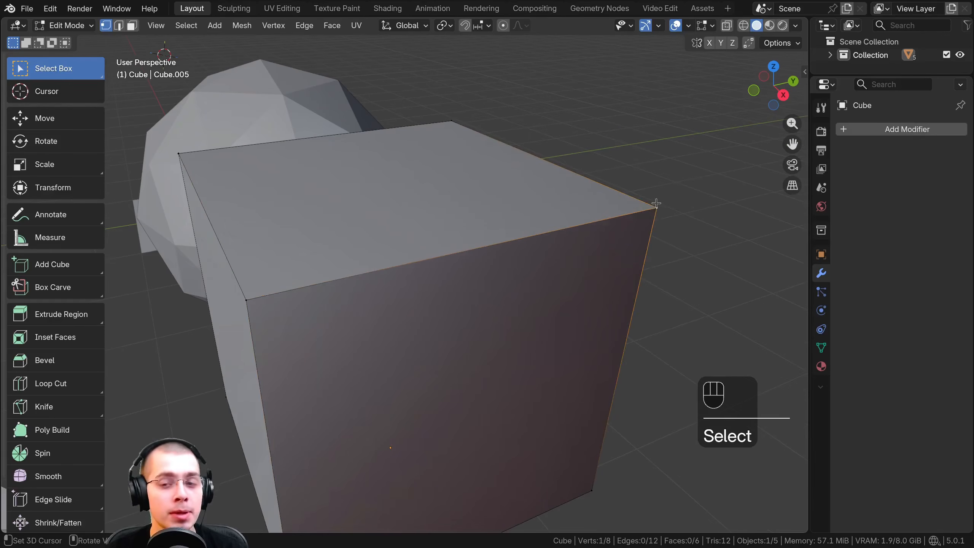
left_click(246, 294, "shift")
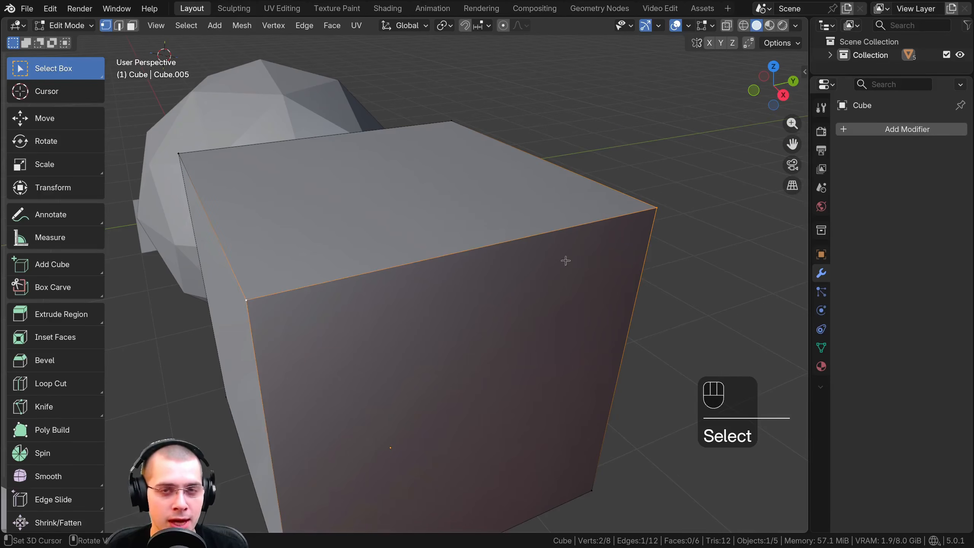
left_click(666, 214)
left_click(256, 292, "shift")
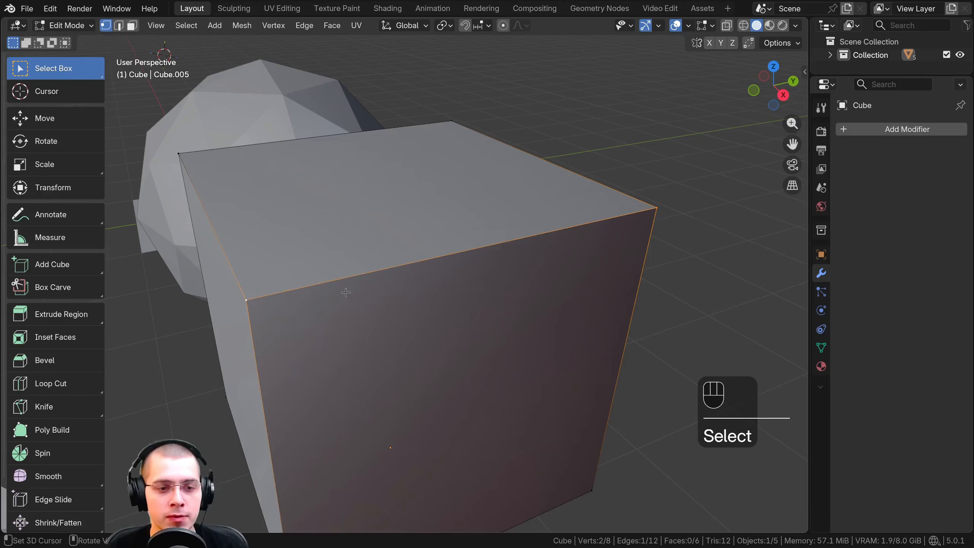
middle_click(310, 265)
middle_click_drag(310, 265, 597, 187)
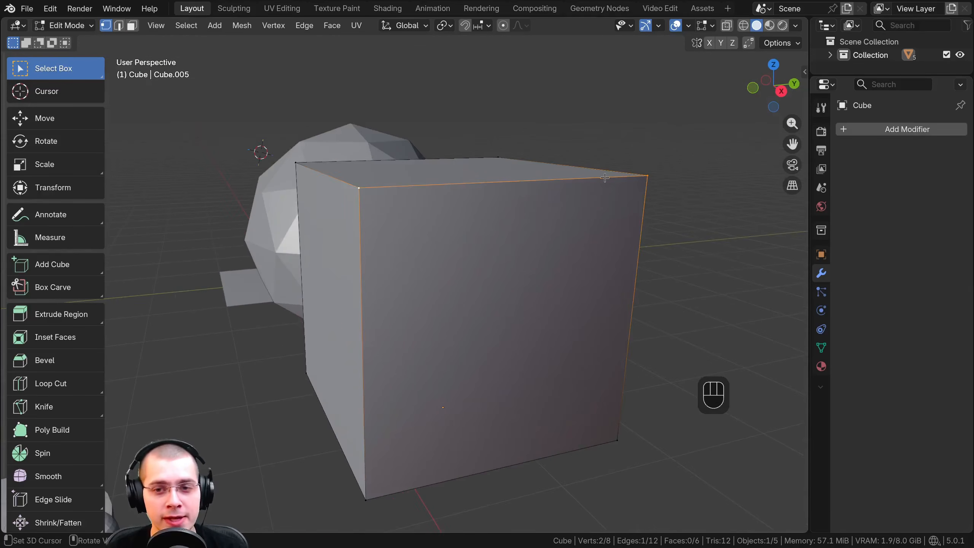
middle_click_drag(688, 429, 406, 240)
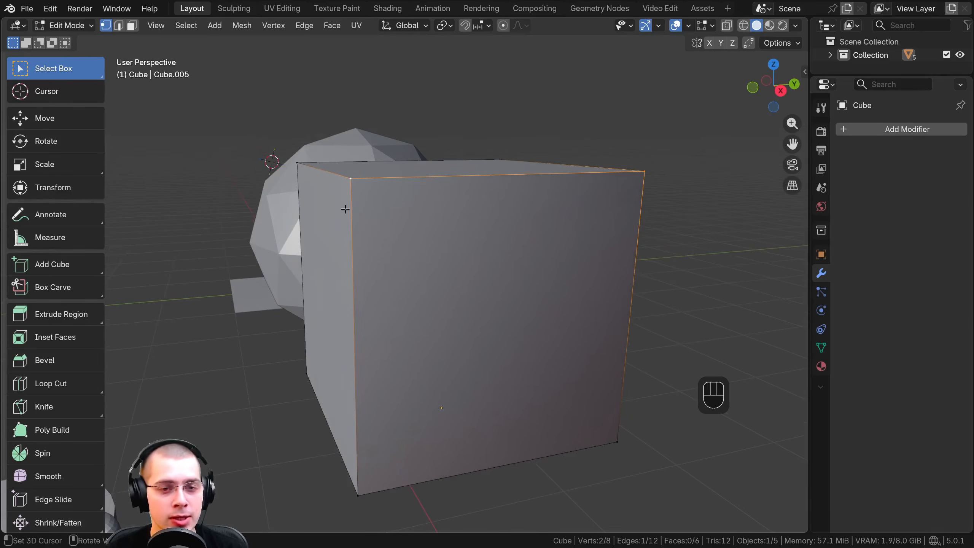
middle_click_drag(346, 209, 168, 252, "shift")
middle_click_drag(505, 197, 501, 227)
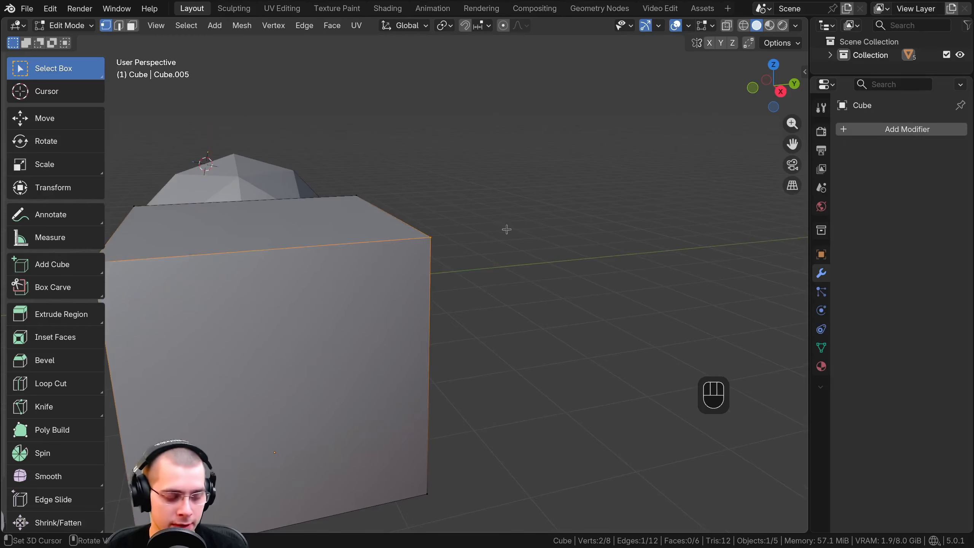
With no geometry selected, add a loose vertex in the empty space beside the cube and move it
key("ctrl+z")
key("ctrl+z")
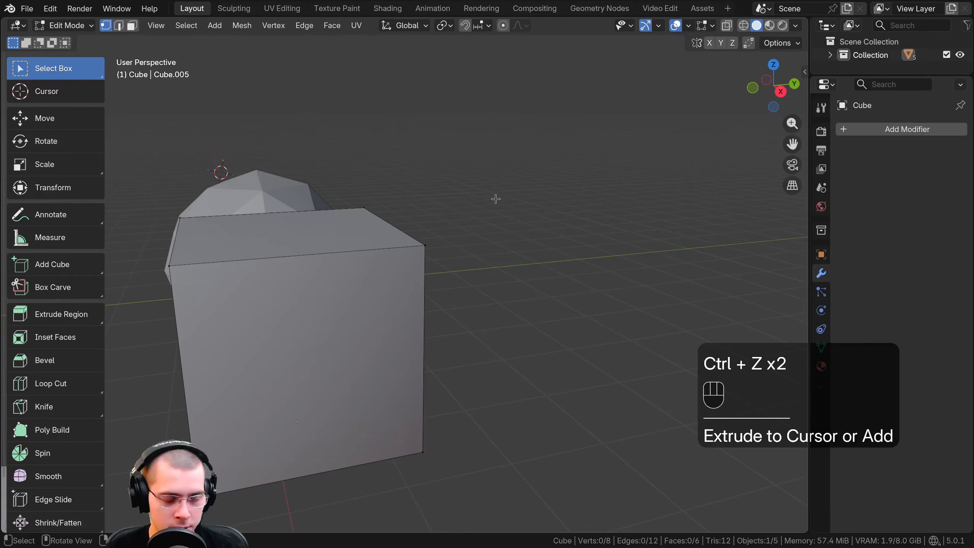
right_click(503, 200, "ctrl")
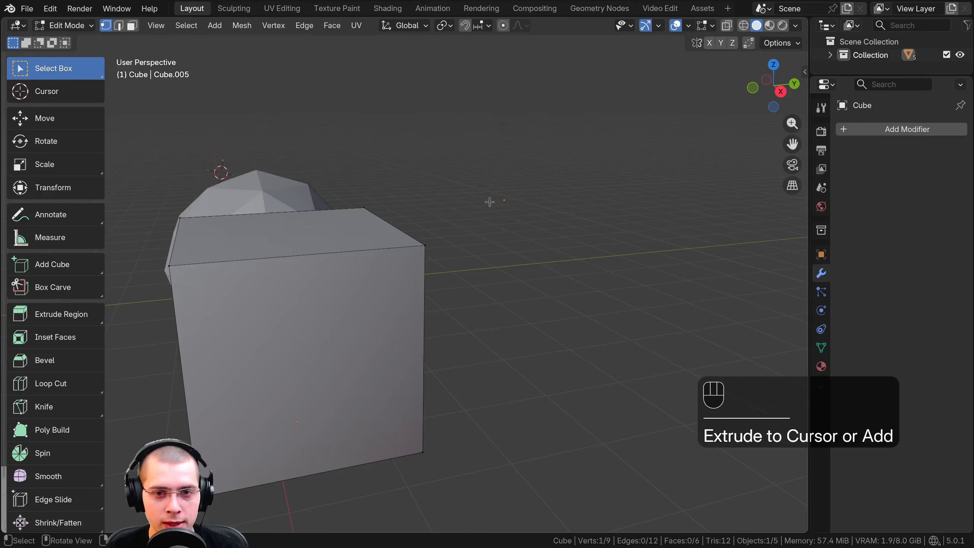
key("g")
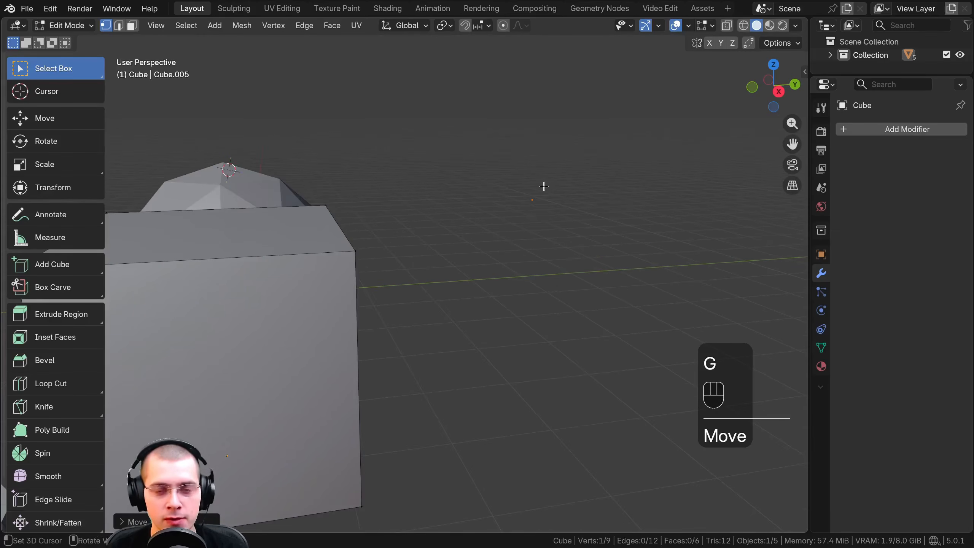
Examine the loose vertex from several angles in relation to the cube, icosphere, cylinder and plane
middle_click_drag(544, 186, 462, 198)
middle_click_drag(506, 203, 452, 211, "shift")
middle_click_drag(655, 214, 483, 207)
middle_click_drag(483, 208, 329, 193, "shift")
middle_click_drag(592, 283, 535, 271)
middle_click_drag(629, 209, 513, 221, "shift")
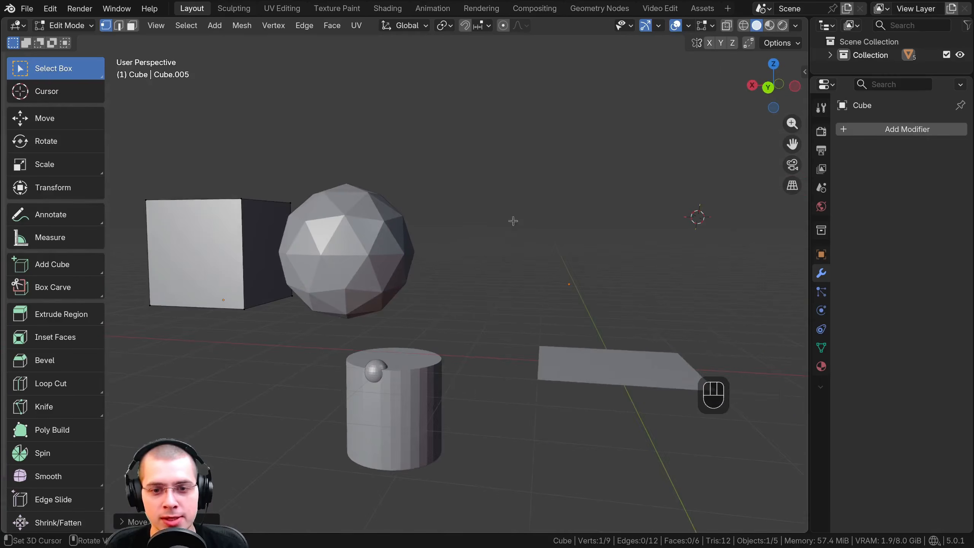
middle_click_drag(567, 234, 473, 227)
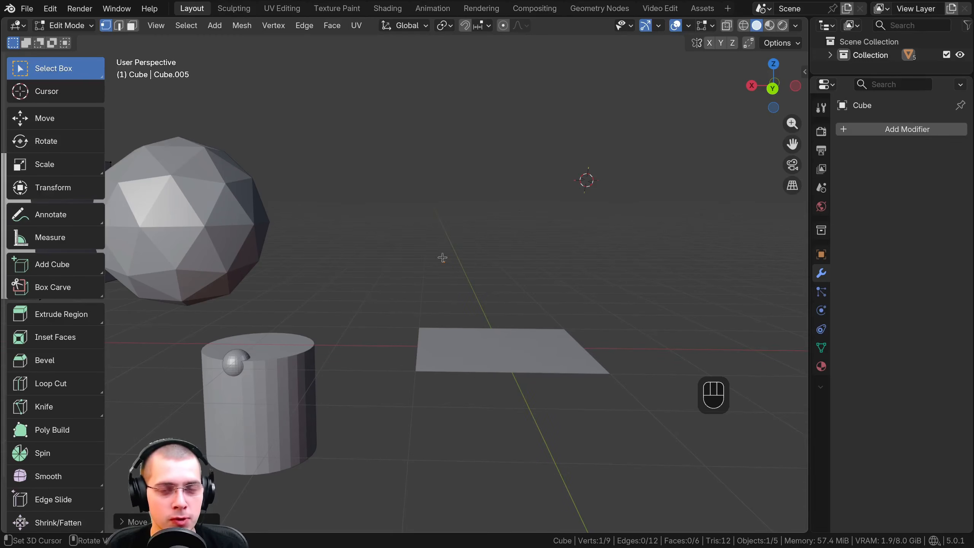
middle_click_drag(444, 166, 444, 163)
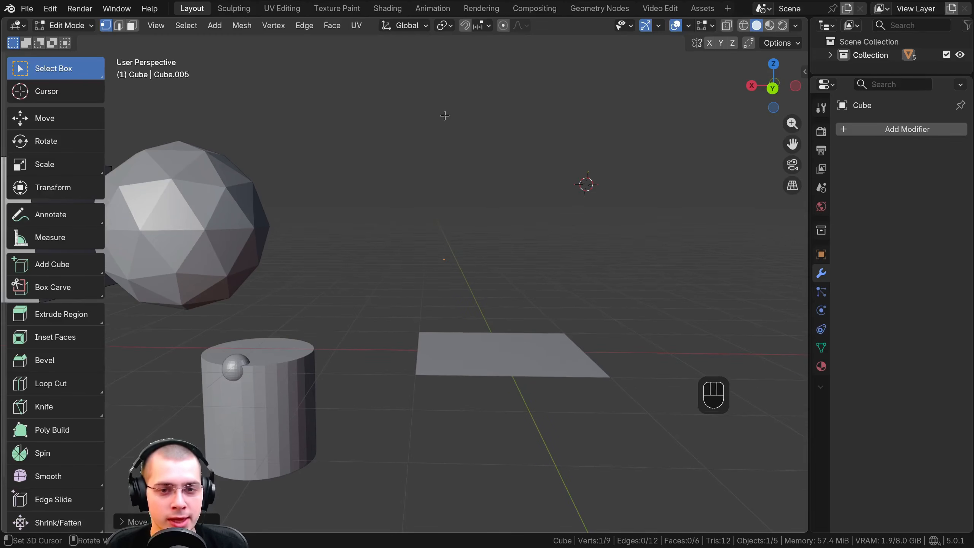
Add a second loose vertex above the first and join the two vertices with an edge
key("ctrl+z")
middle_click_drag(444, 115, 449, 99)
key("a")
key("a")
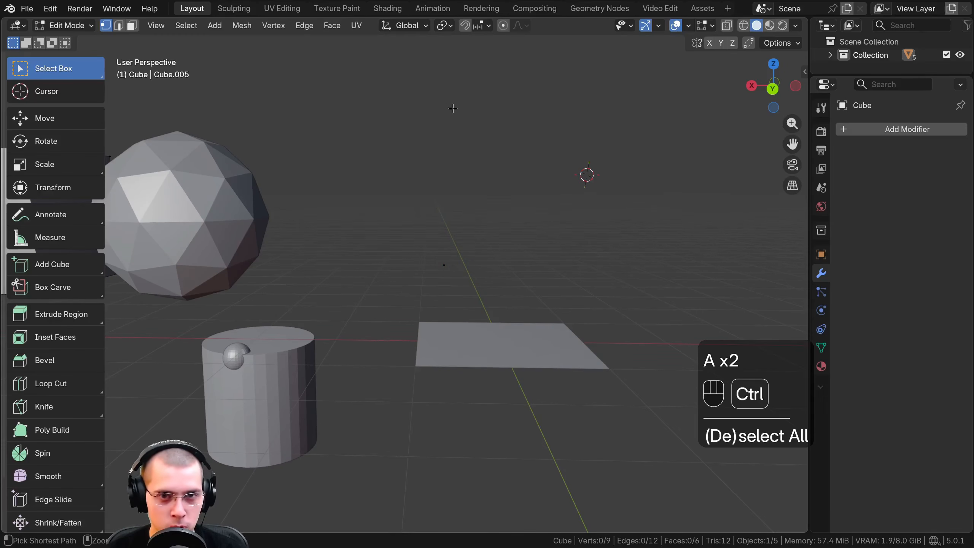
right_click(452, 108, "ctrl")
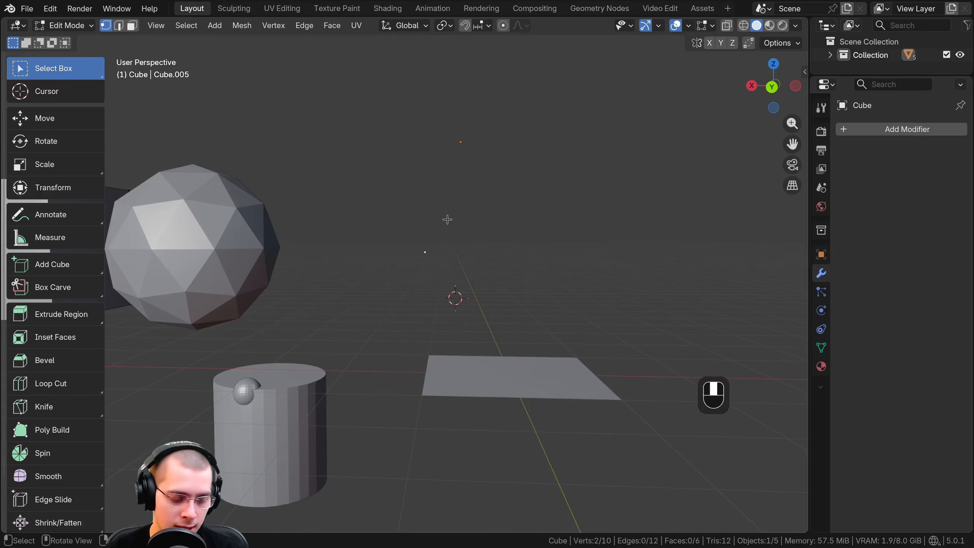
key("f")
middle_click_drag(482, 193, 512, 197)
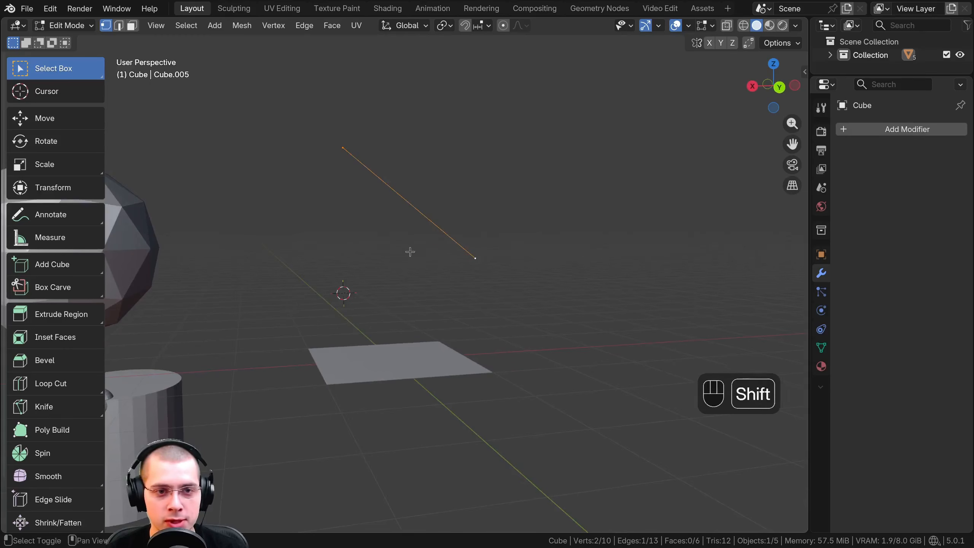
Examine the new edge and its two end vertices up close from several angles
middle_click_drag(409, 250, 406, 283, "shift")
scroll(402, 269, "up", 1)
left_click(334, 157, "shift")
middle_click_drag(345, 161, 399, 151)
middle_click_drag(426, 238, 470, 288, "shift")
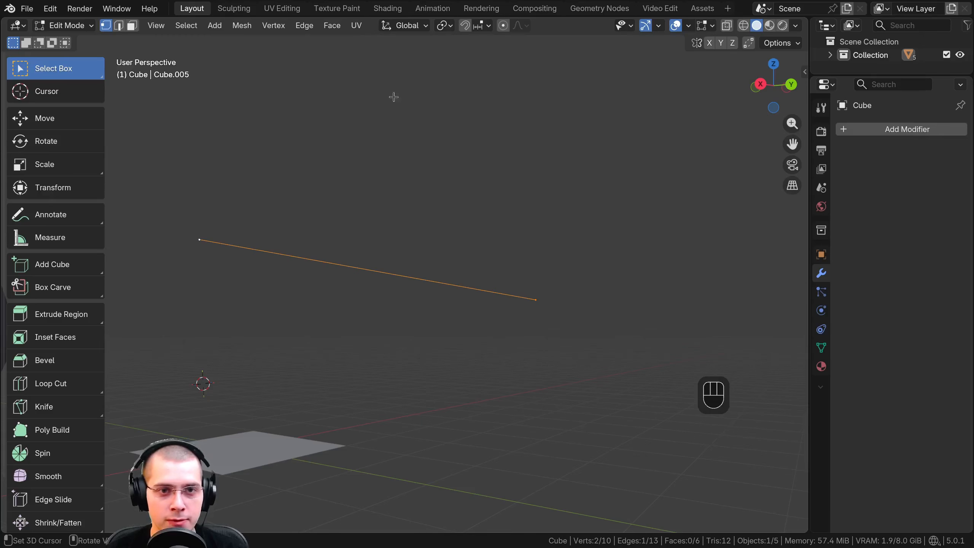
middle_click_drag(326, 188, 374, 218)
middle_click_drag(386, 221, 497, 227, "shift")
middle_click_drag(498, 227, 489, 221, "shift")
Extrude a third vertex upward from one end vertex of the loose edge, forming a second connected edge
left_click(687, 313)
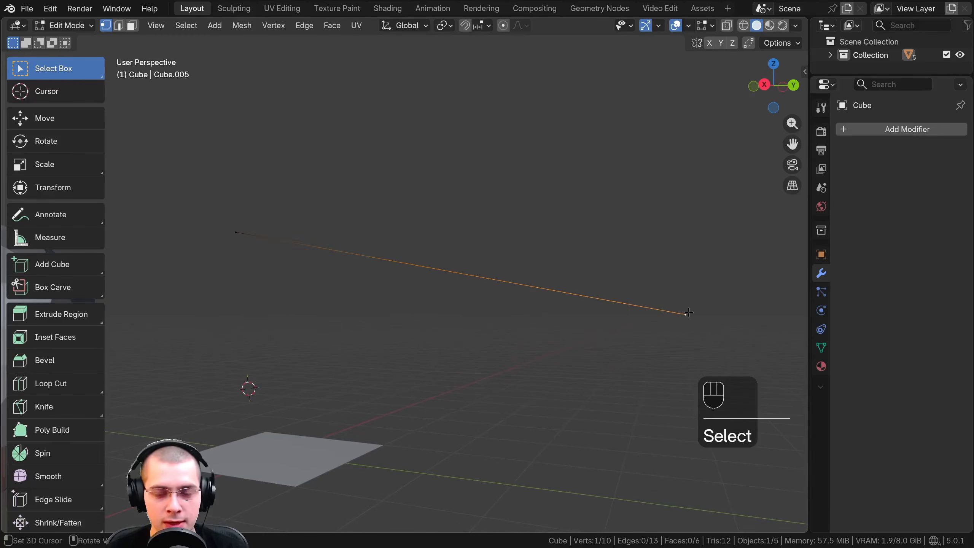
right_click(521, 72, "ctrl")
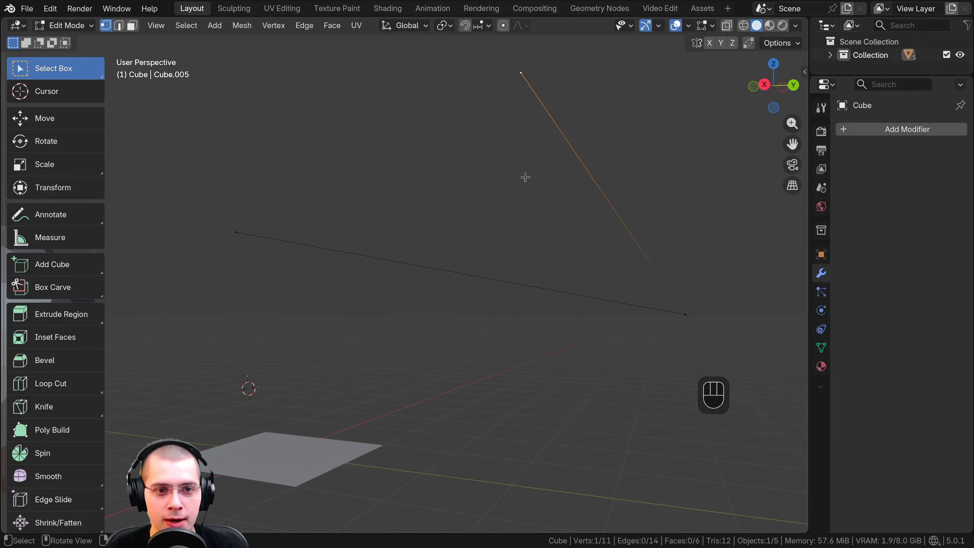
scroll(525, 176, "down", 2)
middle_click_drag(526, 177, 531, 177)
middle_click_drag(531, 177, 529, 232, "shift")
Pick the vertices of the two connected edges individually, and build up a selection of all three
left_click(254, 285)
left_click(589, 363)
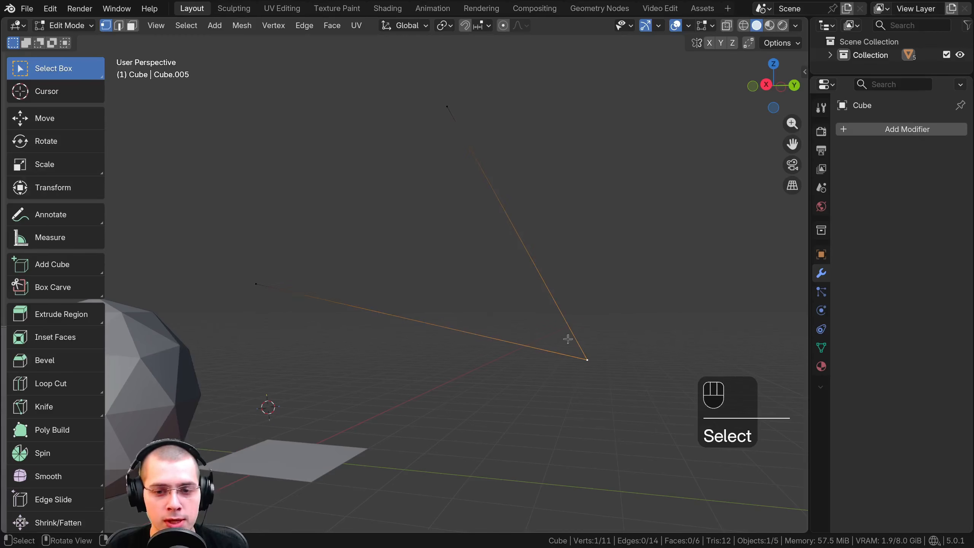
left_click(447, 107)
left_click(256, 284)
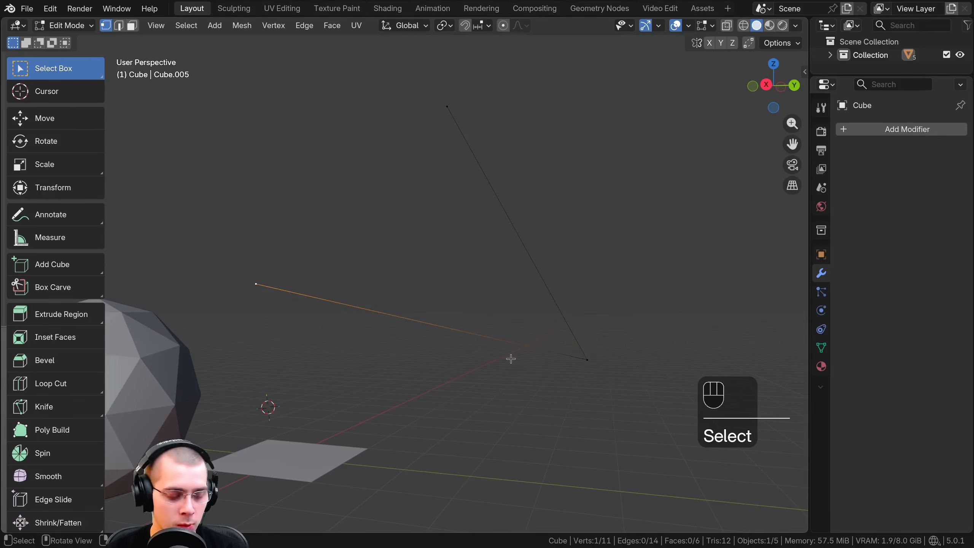
left_click(587, 360, "shift")
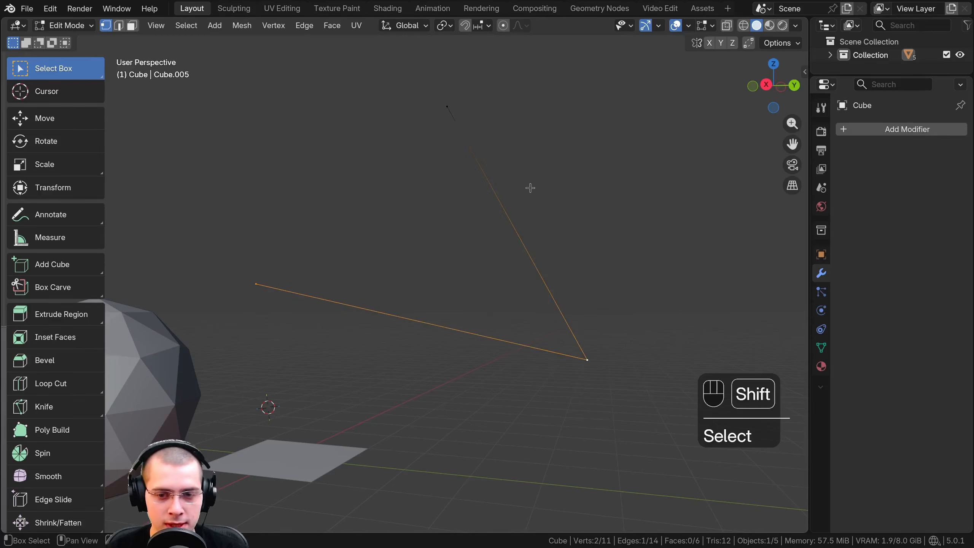
left_click(447, 106, "shift")
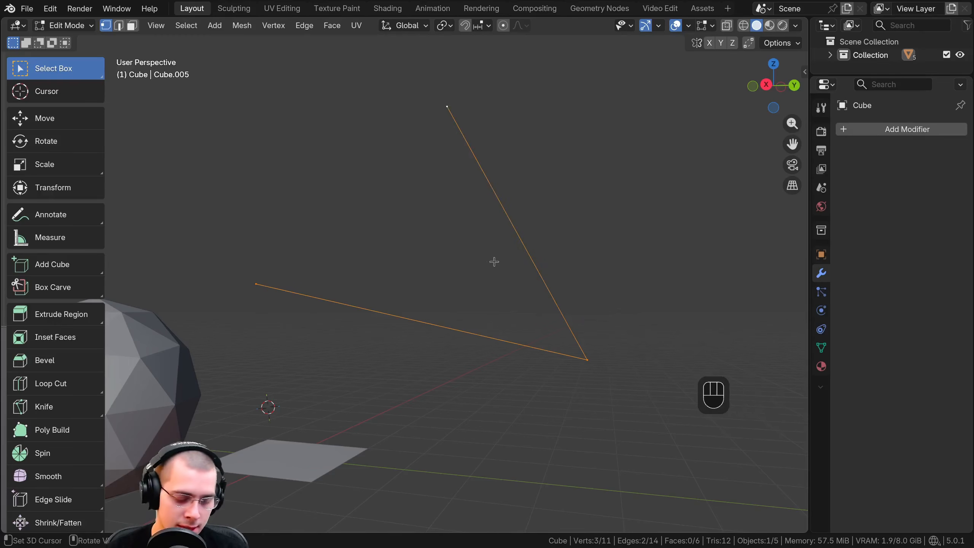
Fill a triangular face between the three selected vertices, and undo the fill
scroll(494, 262, "up", 2)
key("f")
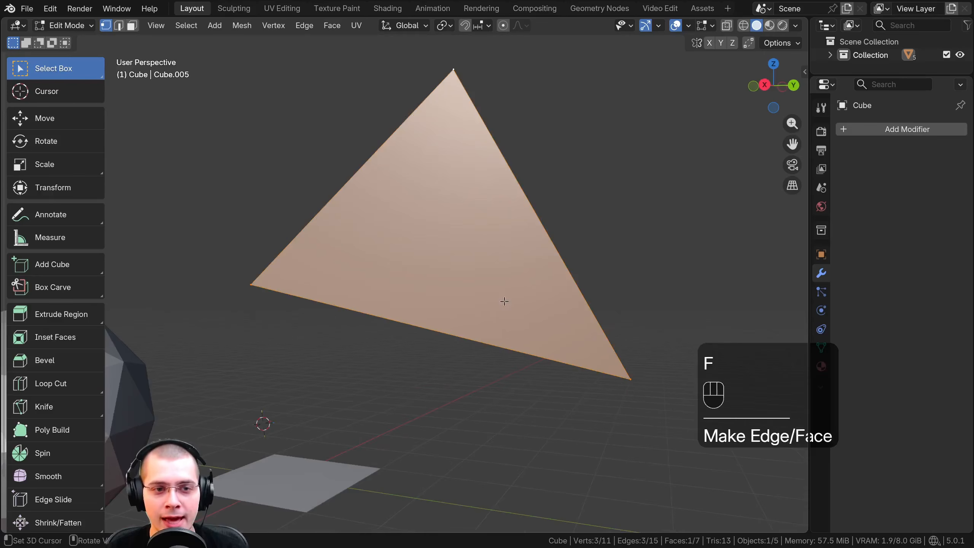
middle_click_drag(509, 299, 489, 111)
key("ctrl+z")
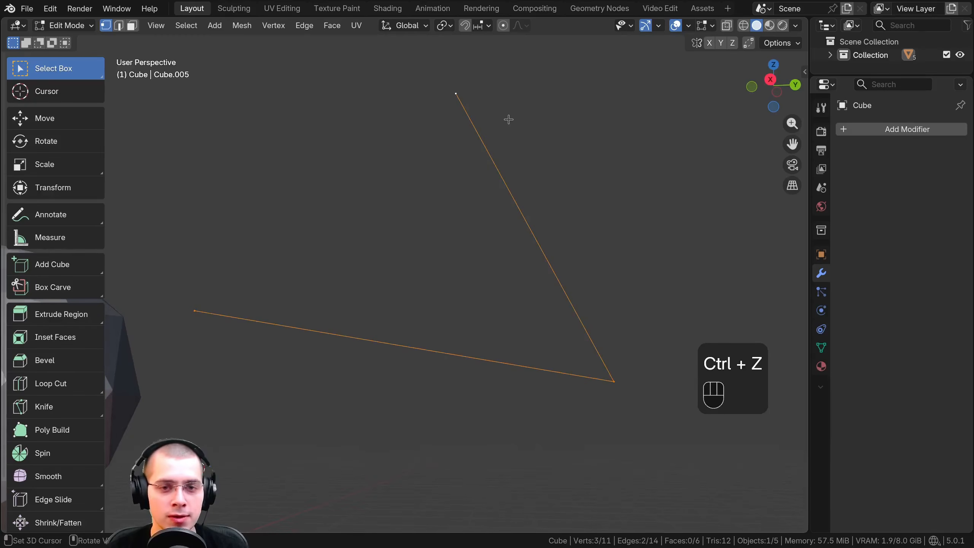
Switch to Object Mode and examine the two connected edges without a face between them
left_click(63, 26)
left_click(69, 42)
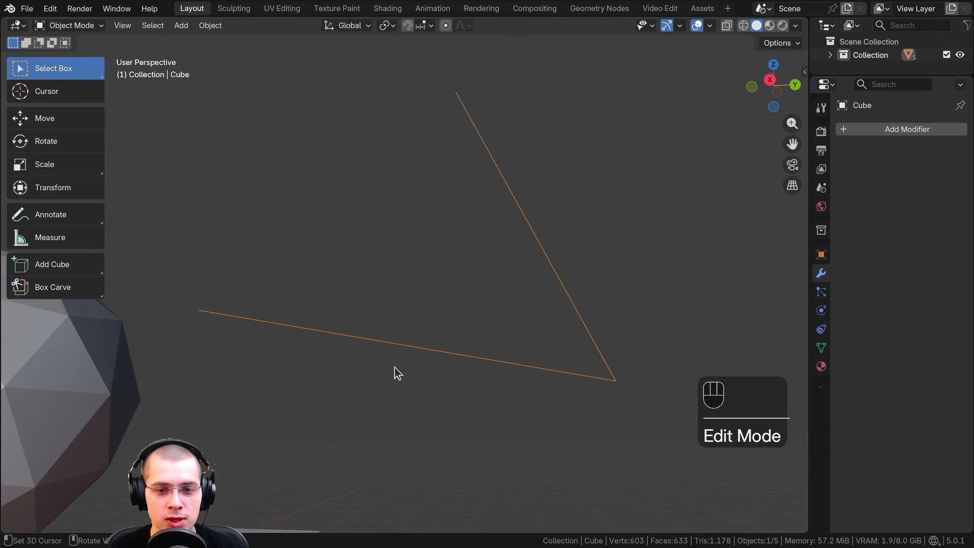
key("a")
middle_click_drag(524, 364, 498, 307)
left_click(424, 130)
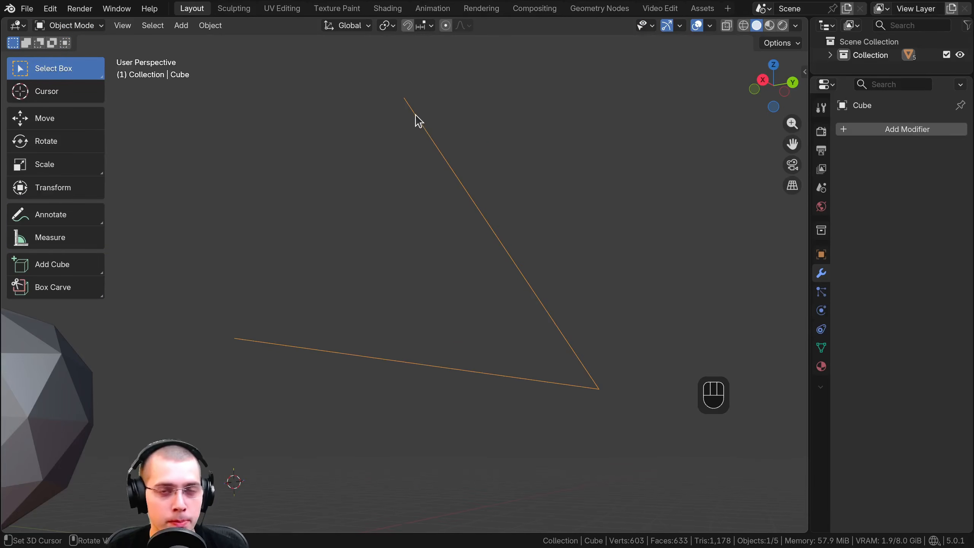
Fill the three selected vertices with a triangular face in Edit Mode, and view the result in Object Mode
key("Tab")
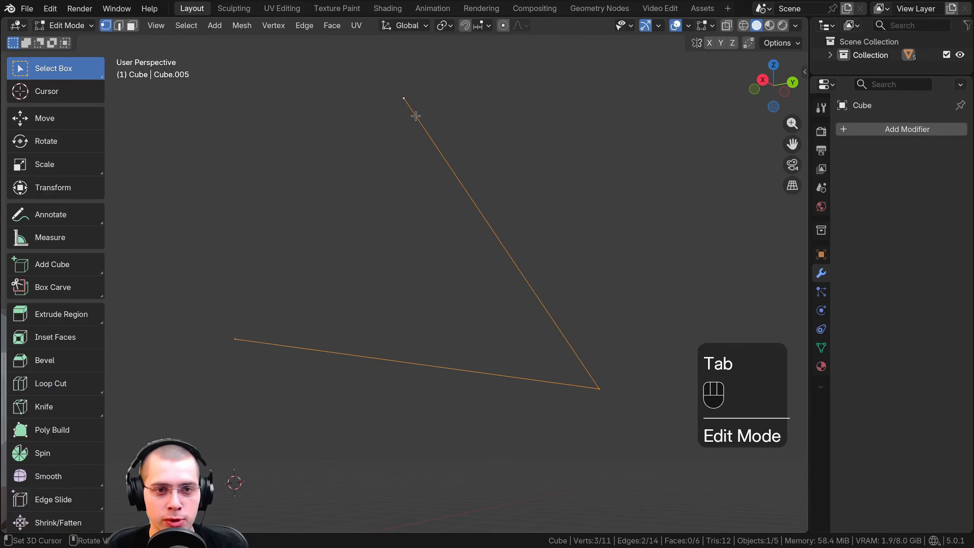
key("f")
key("Tab")
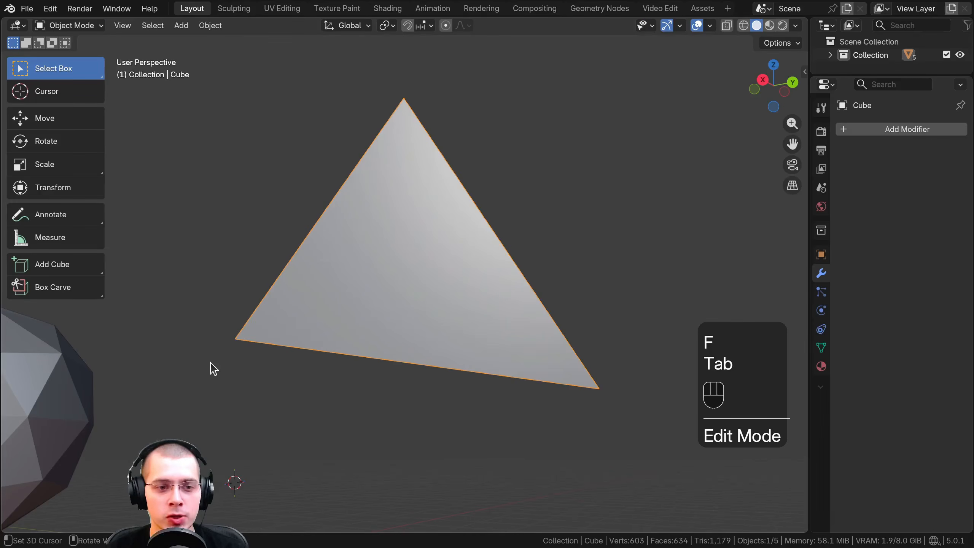
middle_click_drag(470, 167, 496, 203)
Select all three corner vertices of the triangle in Edit Mode
right_click(426, 146)
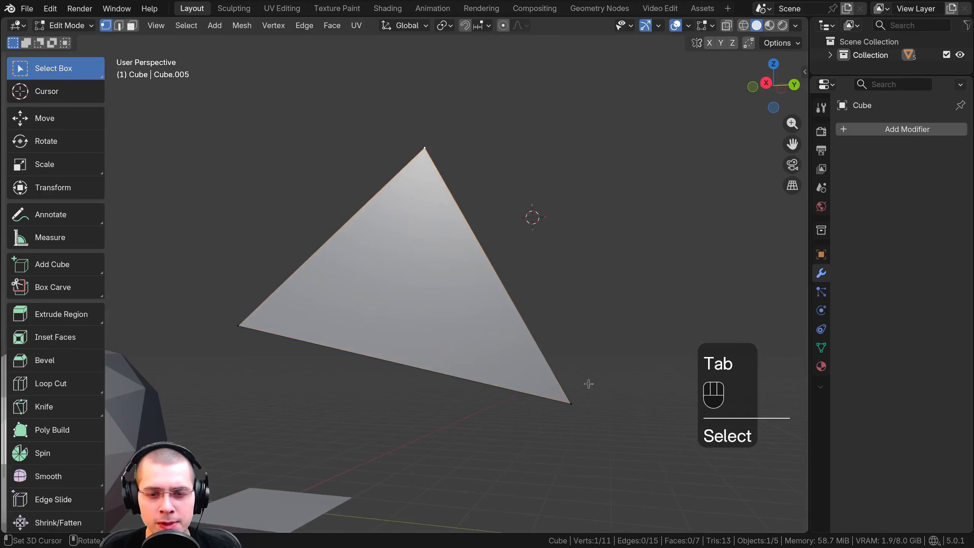
left_click(427, 148)
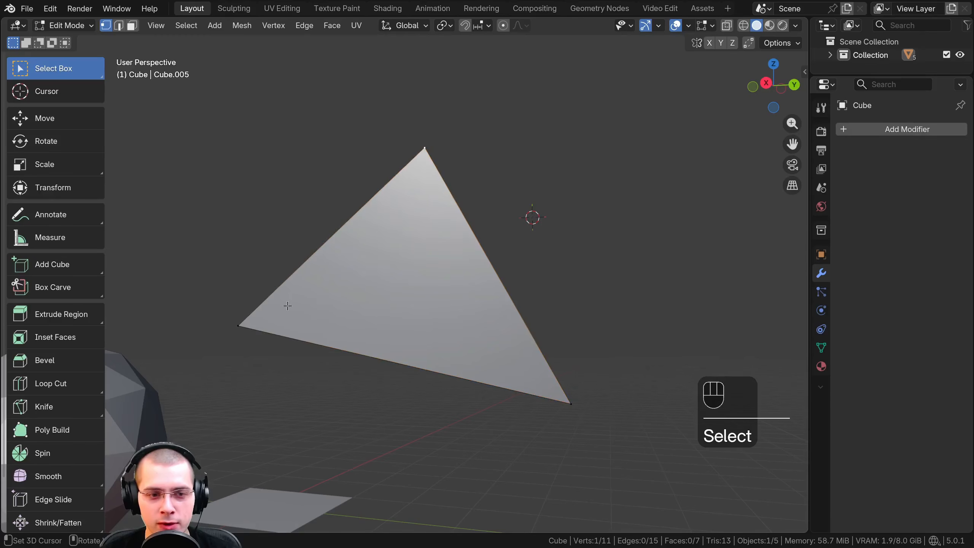
left_click(240, 325)
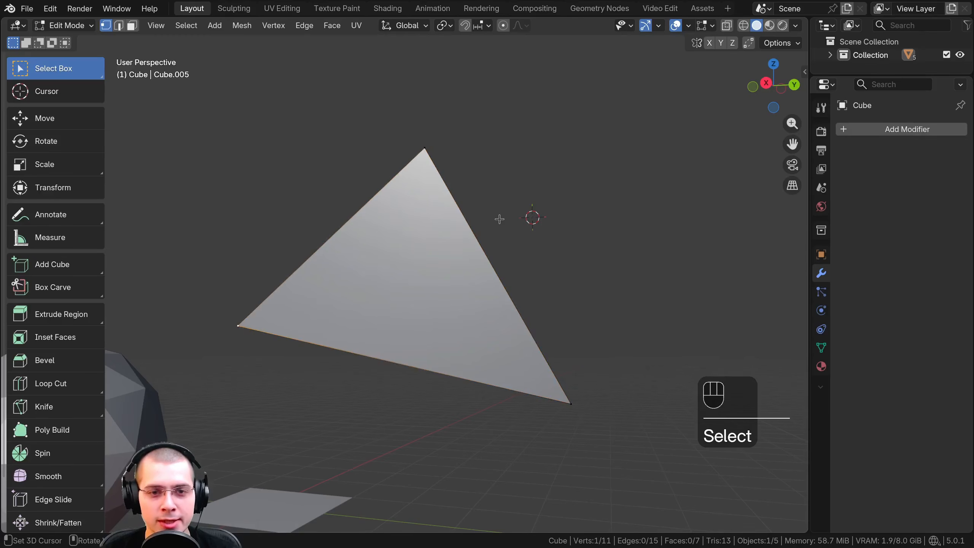
left_click(429, 151, "shift")
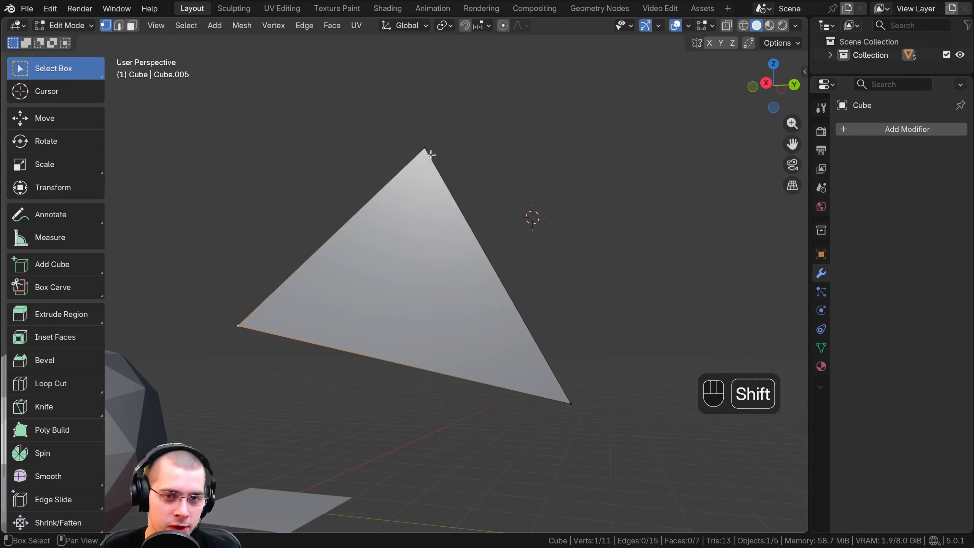
left_click(570, 401, "shift")
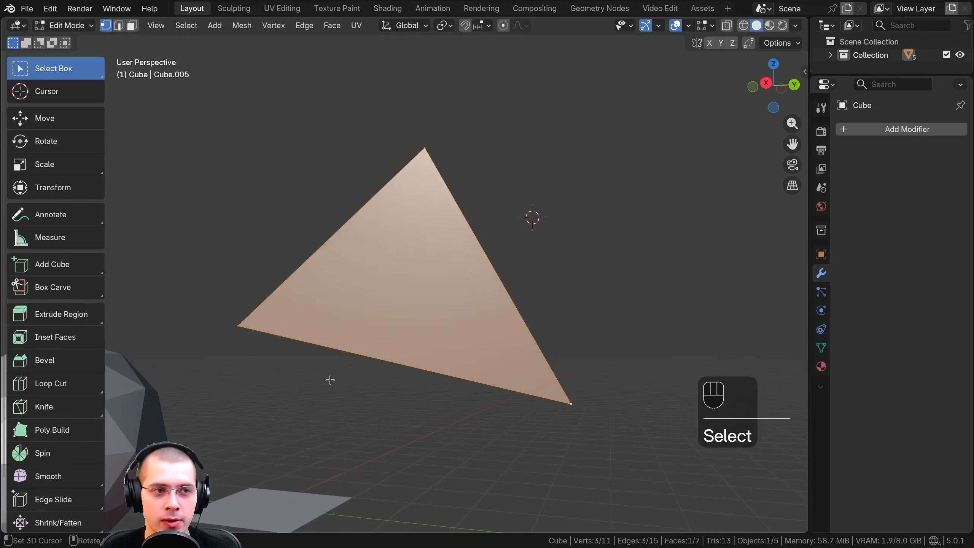
Switch to edge selection and select individual edges of the triangle
left_click(60, 27)
left_click(71, 26)
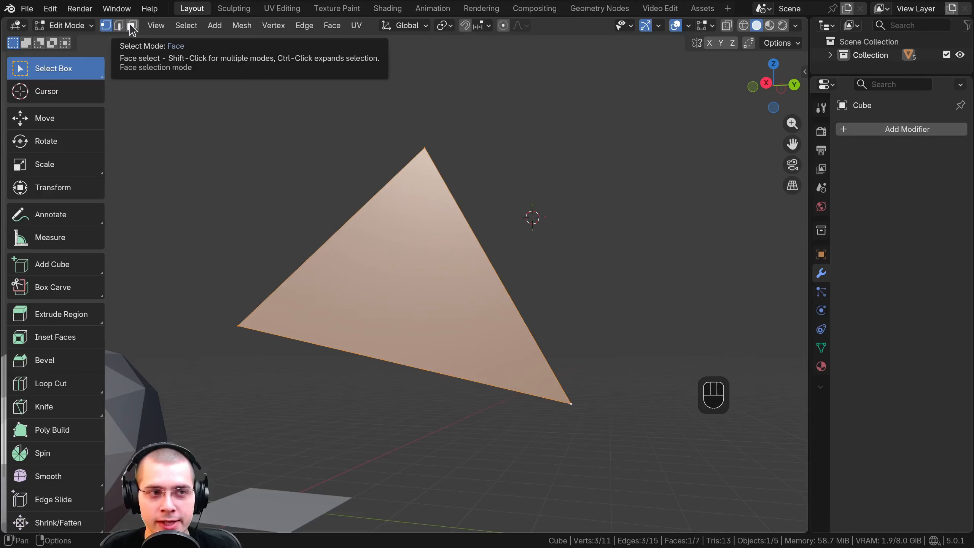
left_click(118, 27)
left_click(354, 208)
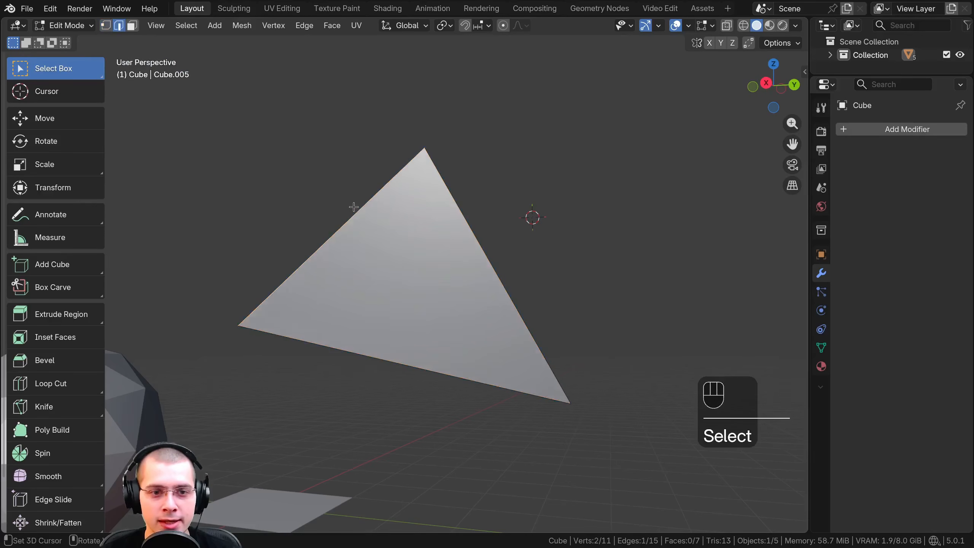
middle_click_drag(415, 337, 332, 198)
Switch to face selection and select the whole triangular face
left_click(132, 25)
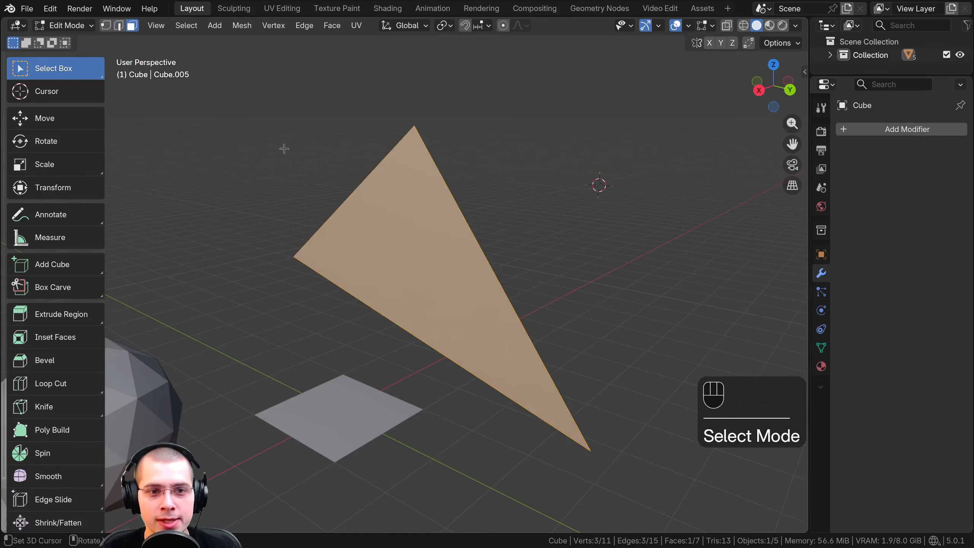
right_click(371, 217)
middle_click_drag(341, 280, 503, 195, "shift")
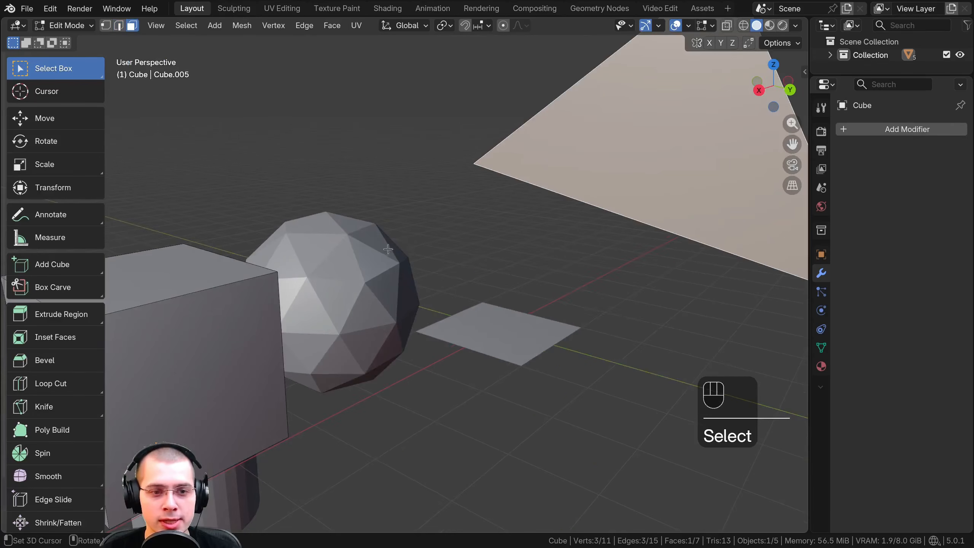
Leave the triangle's mesh, select the icosphere in Object Mode and enter Edit Mode on it
key("Tab")
middle_click_drag(388, 249, 345, 263)
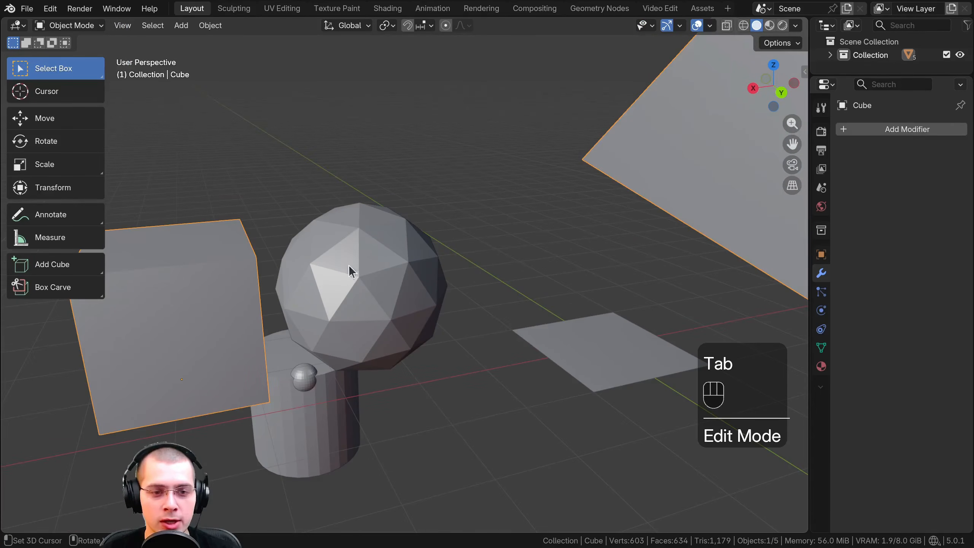
left_click(374, 263)
scroll(370, 256, "up", 5)
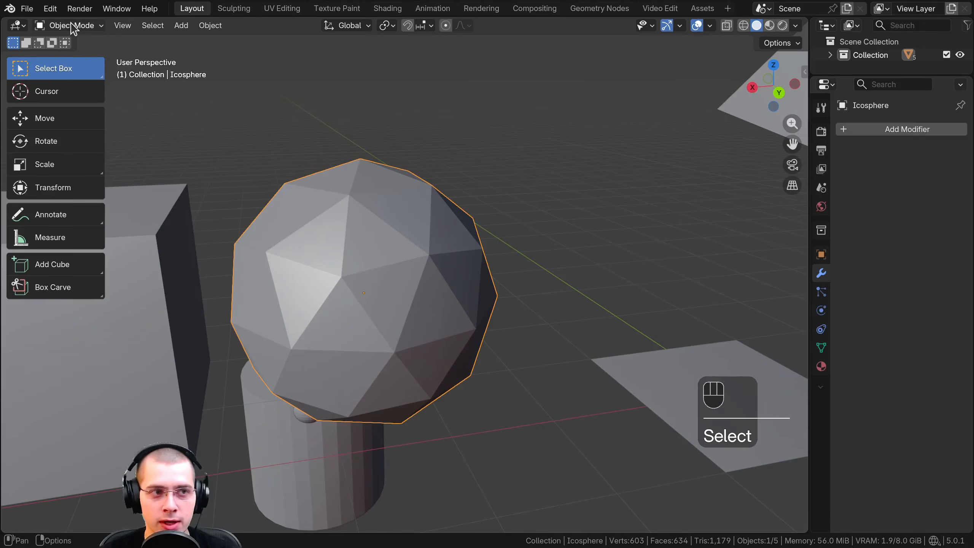
left_click(74, 27)
left_click(75, 58)
Select several triangular faces on the upper part of the icosphere one after another
left_click(352, 246)
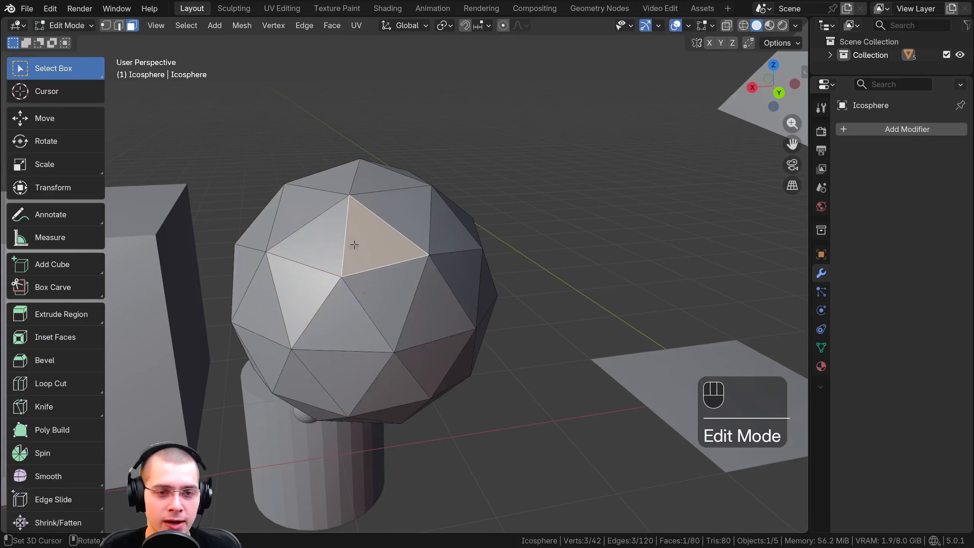
left_click(326, 233)
left_click(307, 208)
left_click(397, 209)
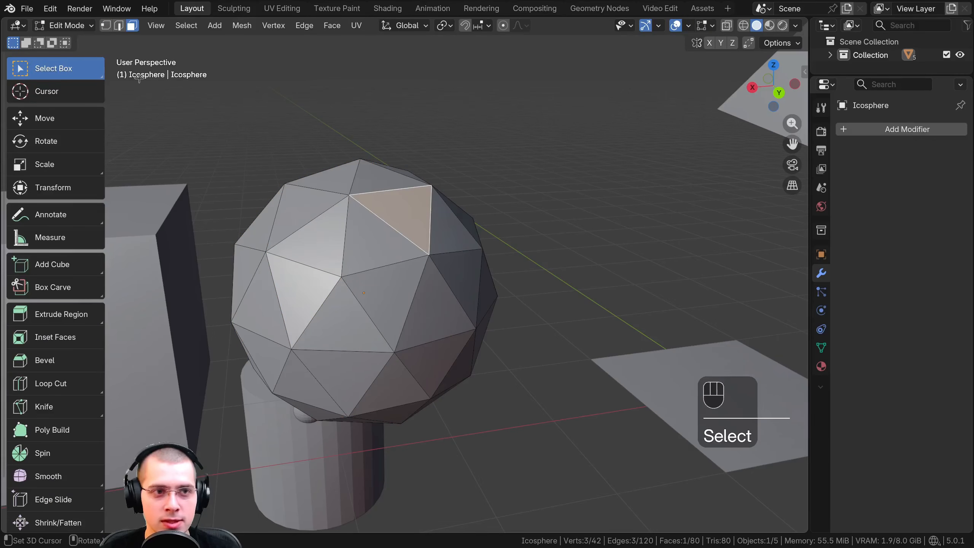
Switch to vertex selection and select a single vertex near the top of the icosphere
left_click(106, 26)
left_click(338, 285)
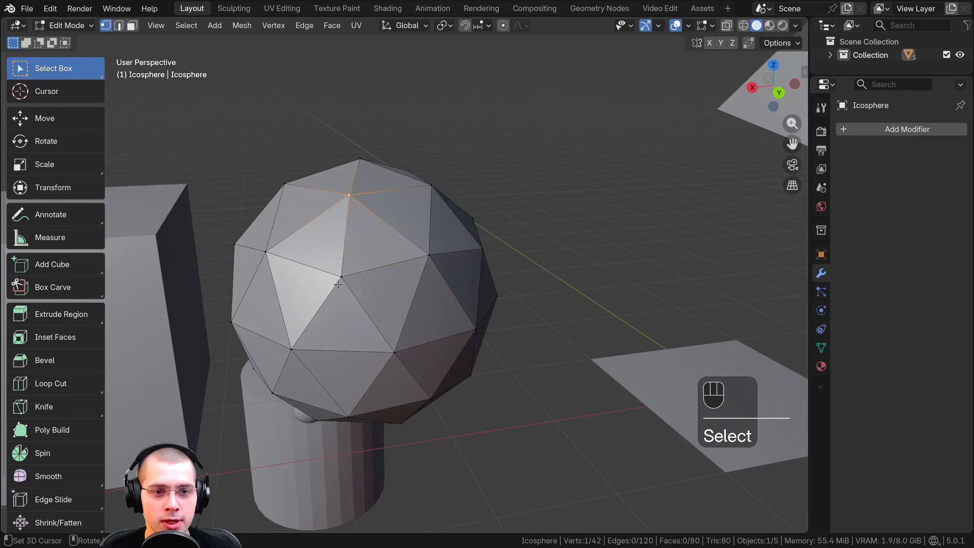
left_click(336, 194)
middle_click_drag(354, 232, 375, 267, "shift")
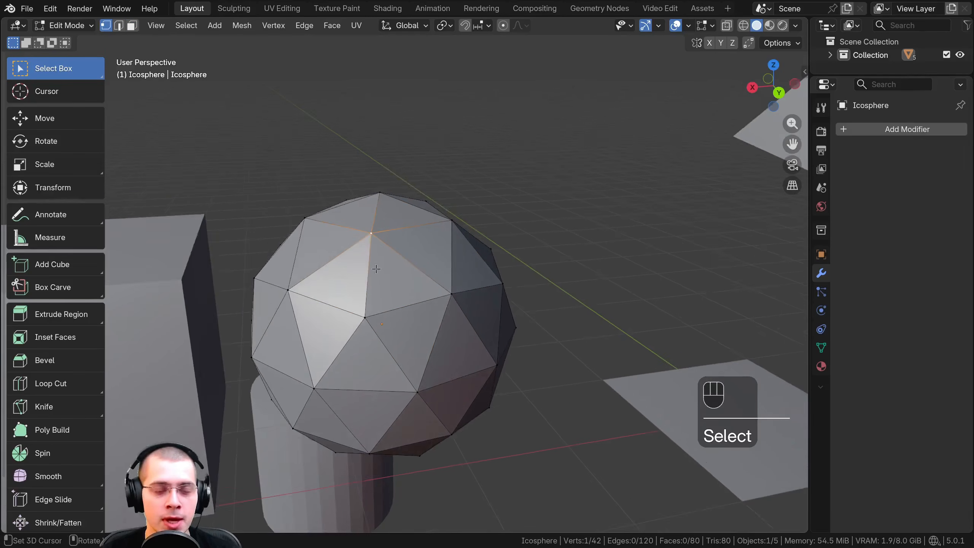
scroll(385, 273, "up", 1)
Enable vertex, edge and face selection together, and try moving the icosphere's upper vertex and an adjoining edge
left_click(120, 27, "shift")
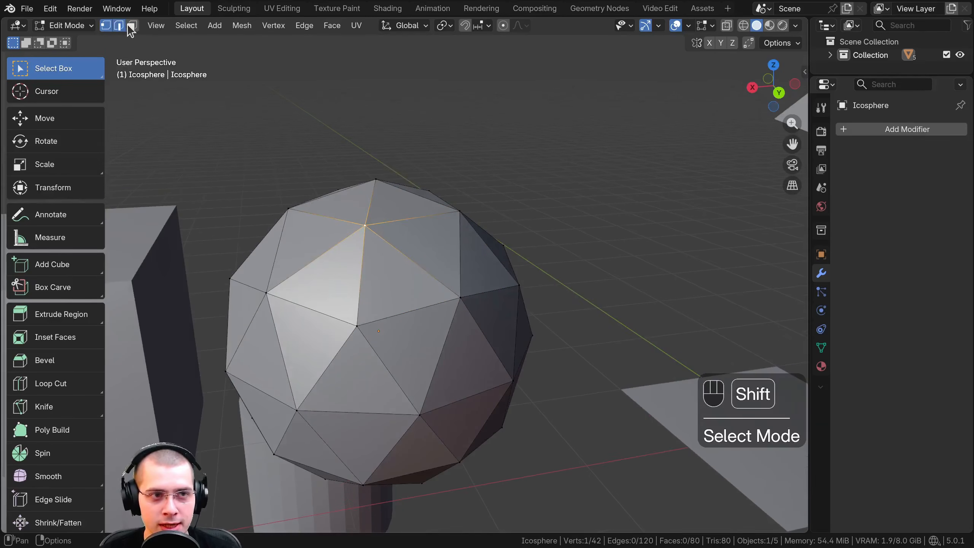
scroll(363, 249, "up", 1)
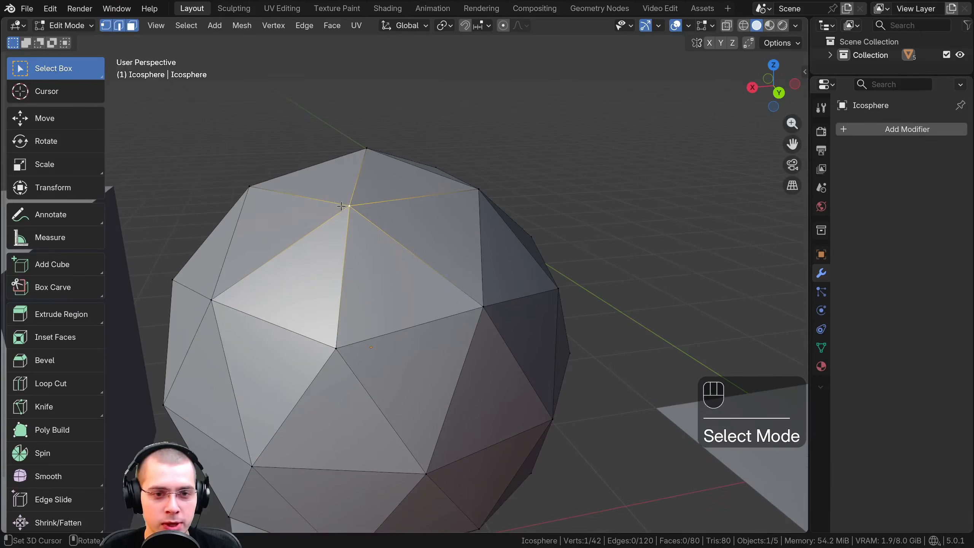
right_click(343, 207)
key("g")
right_click(358, 196)
left_click(447, 285, "shift")
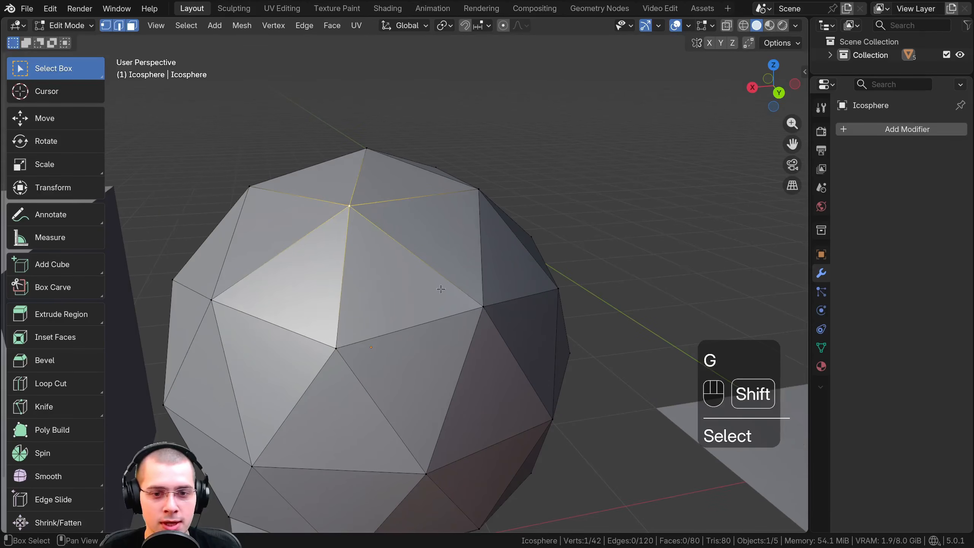
key("g")
right_click(392, 299)
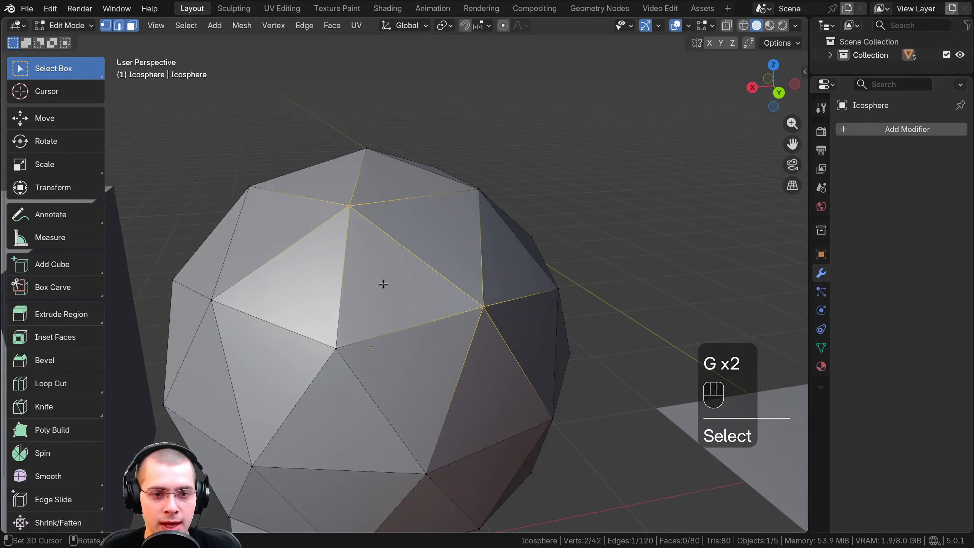
Select the upper vertex, its adjoining edge and the neighbouring face in turn, and try moving the face
left_click(384, 284)
left_click(349, 206)
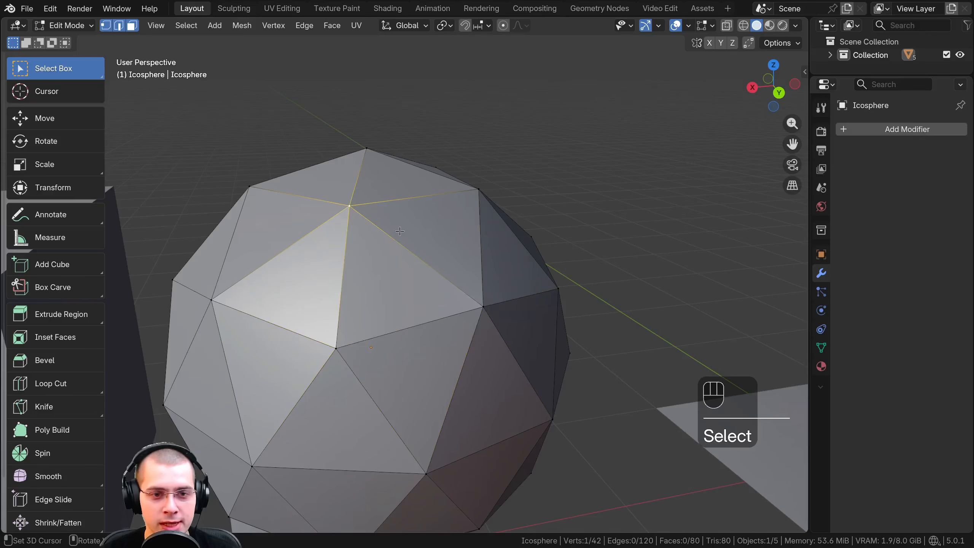
left_click(390, 237, "shift")
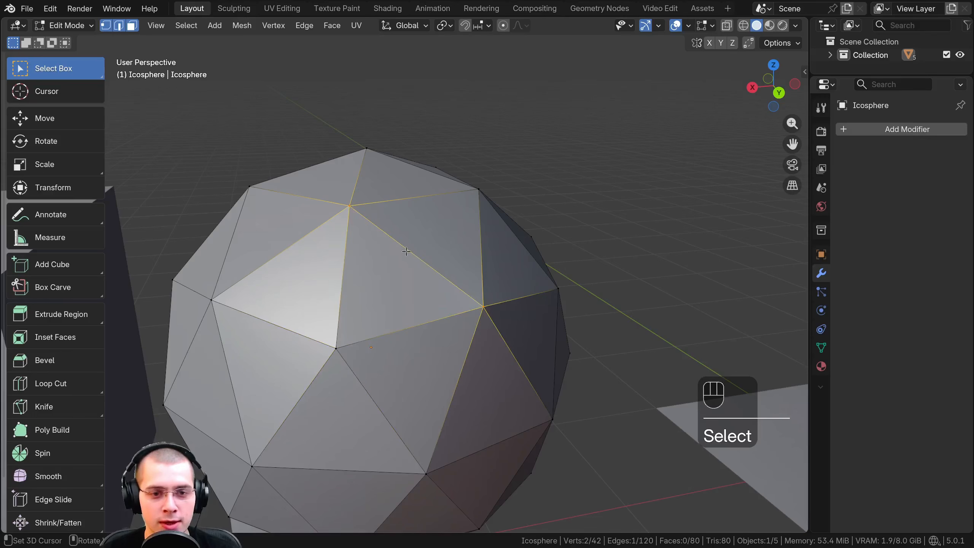
left_click(386, 285)
key("g")
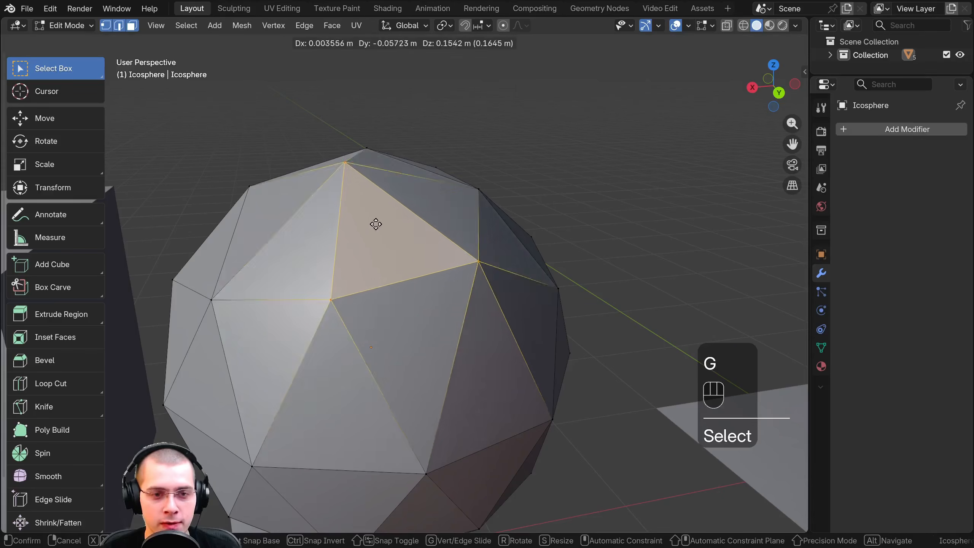
right_click(353, 225)
Select an upper edge of the icosphere with edge selection only, and switch back to vertex selection
scroll(392, 272, "down", 2)
middle_click_drag(393, 272, 366, 271)
left_click(119, 27)
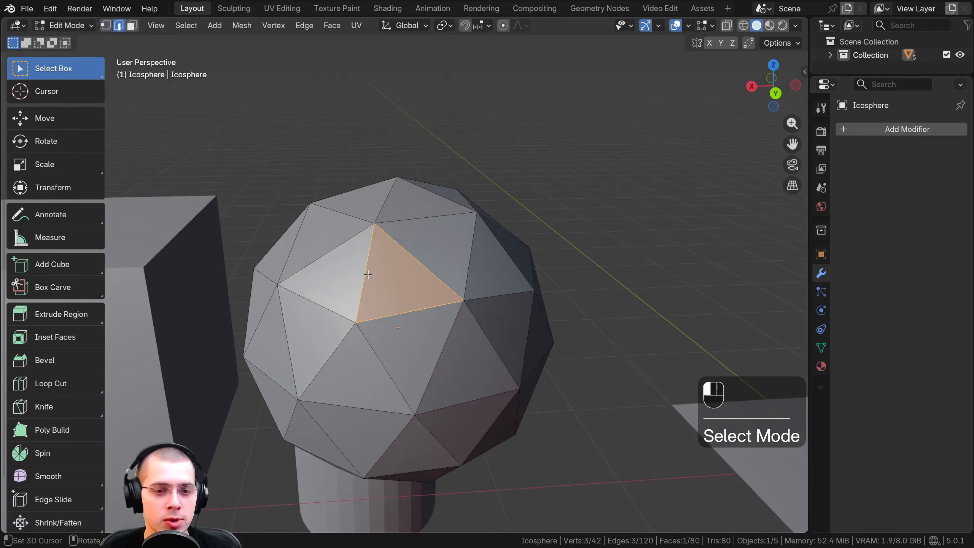
left_click(399, 270)
right_click(466, 258)
middle_click_drag(498, 255, 444, 256)
left_click(105, 25)
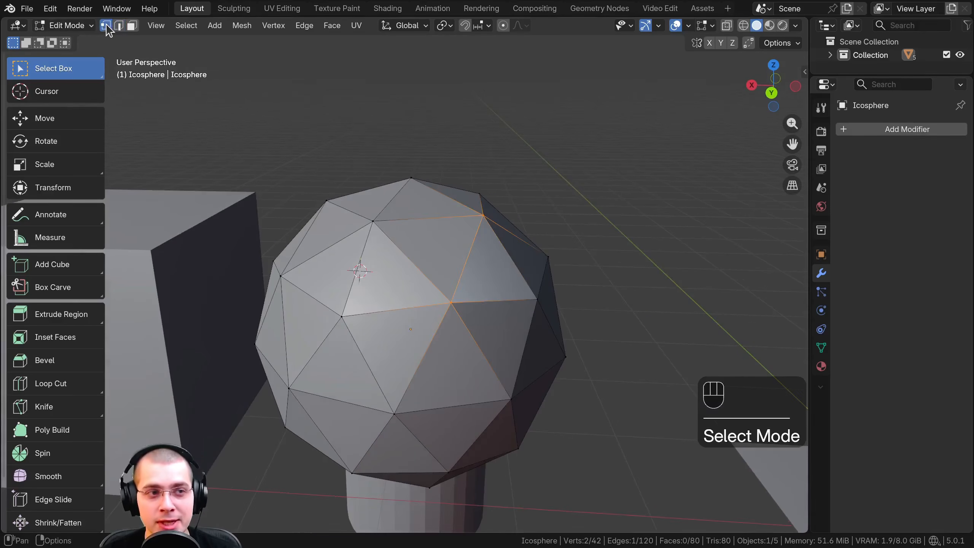
middle_click_drag(374, 159, 364, 156)
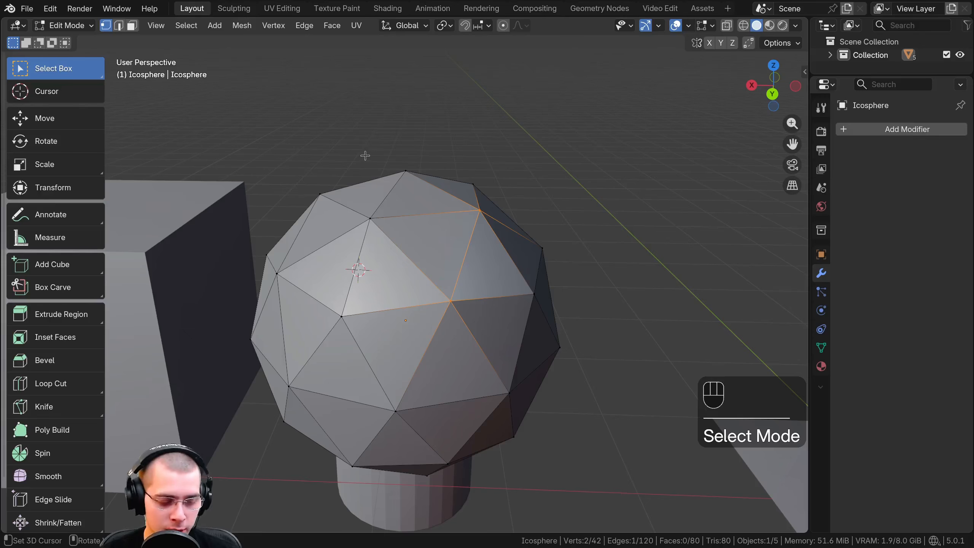
Cycle through vertex, edge and face selection on the icosphere, finishing with face selection active
key("1")
key("2")
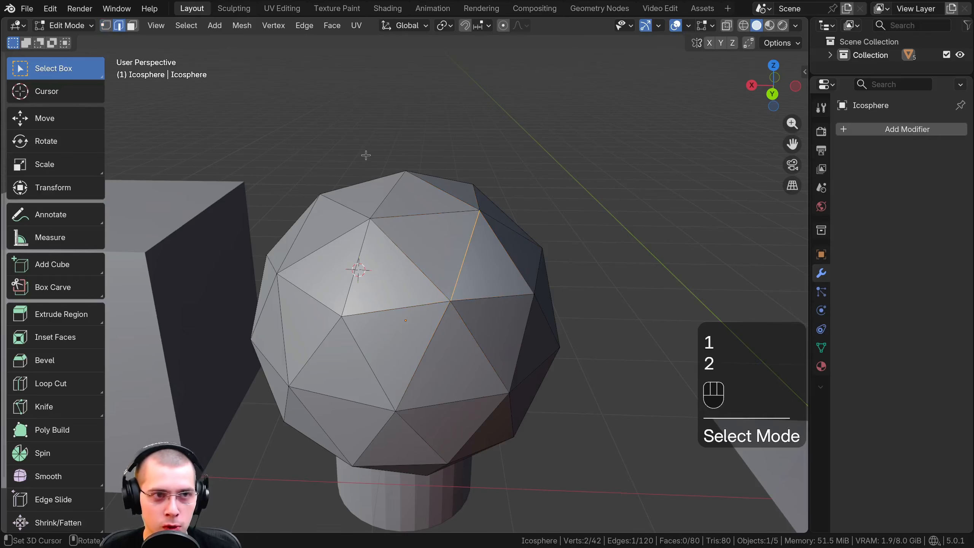
key("3")
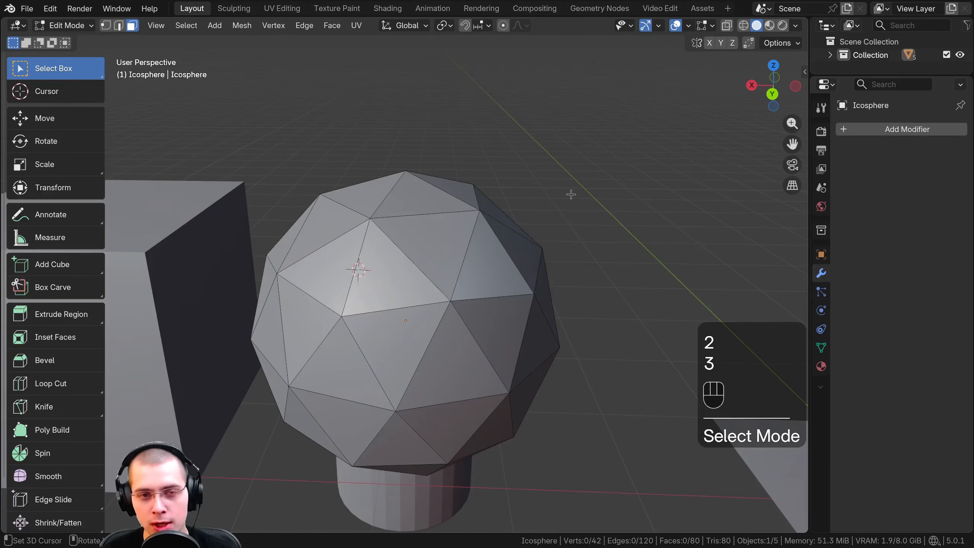
key("1")
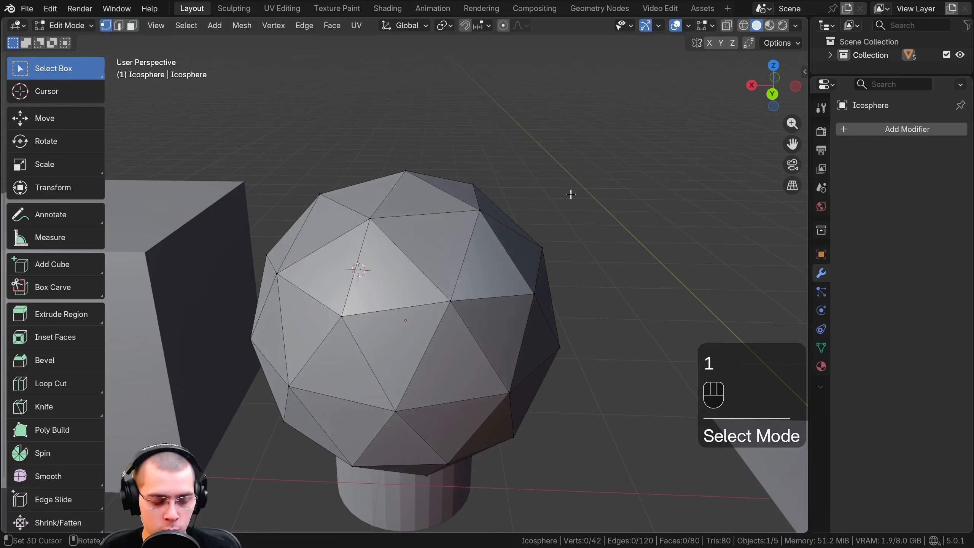
key("2")
key("3")
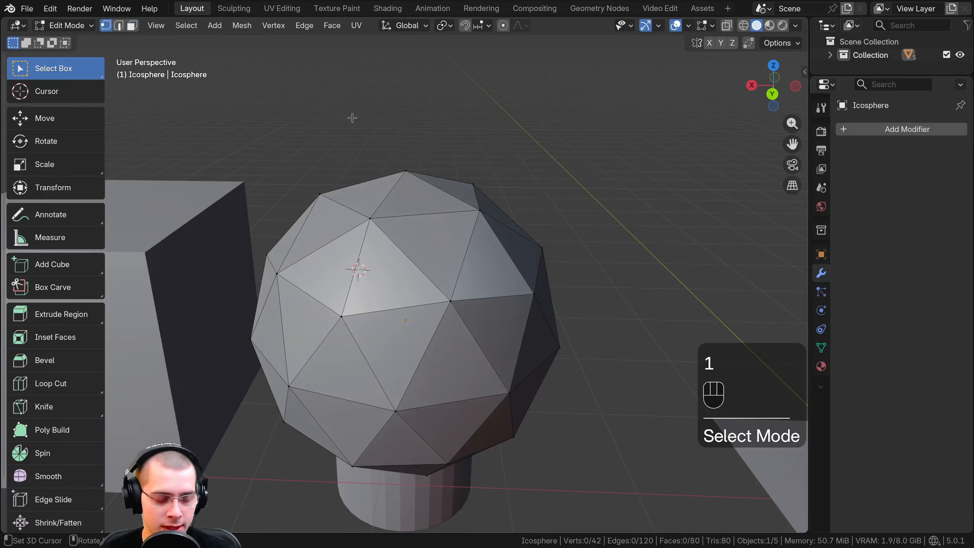
key("2")
key("3")
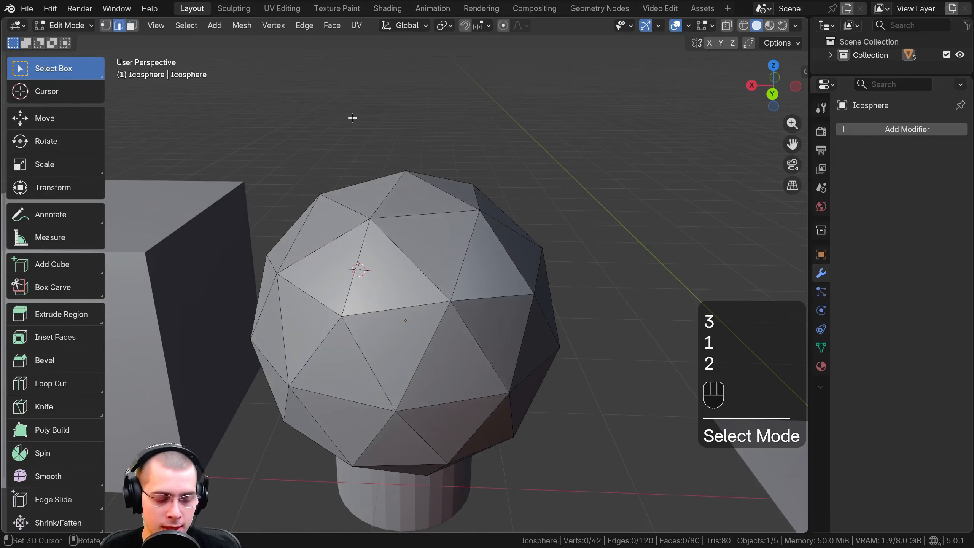
Select a triangular face on the icosphere's upper front and try moving, rotating and scaling it
middle_click_drag(433, 176, 393, 247)
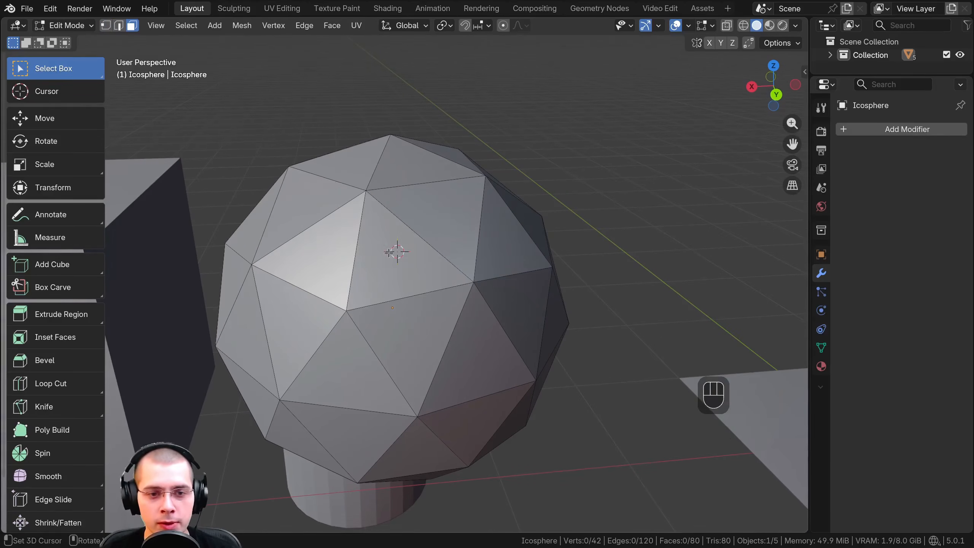
left_click(389, 244)
scroll(398, 215, "up", 2)
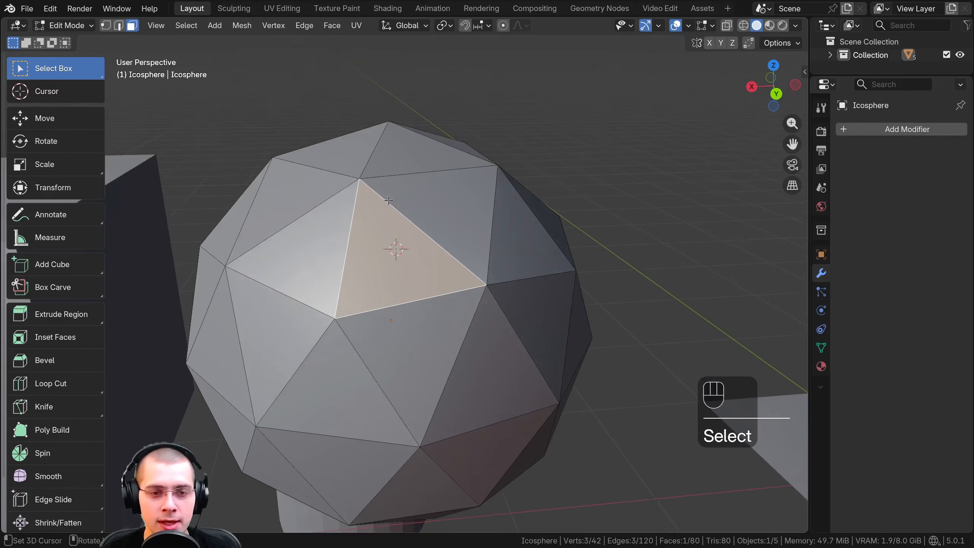
key("g")
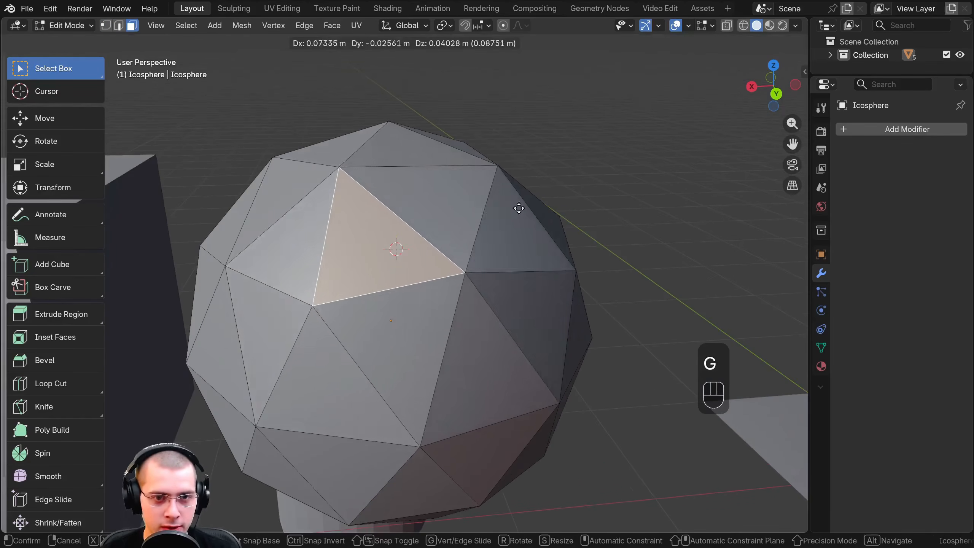
key("r")
key("s")
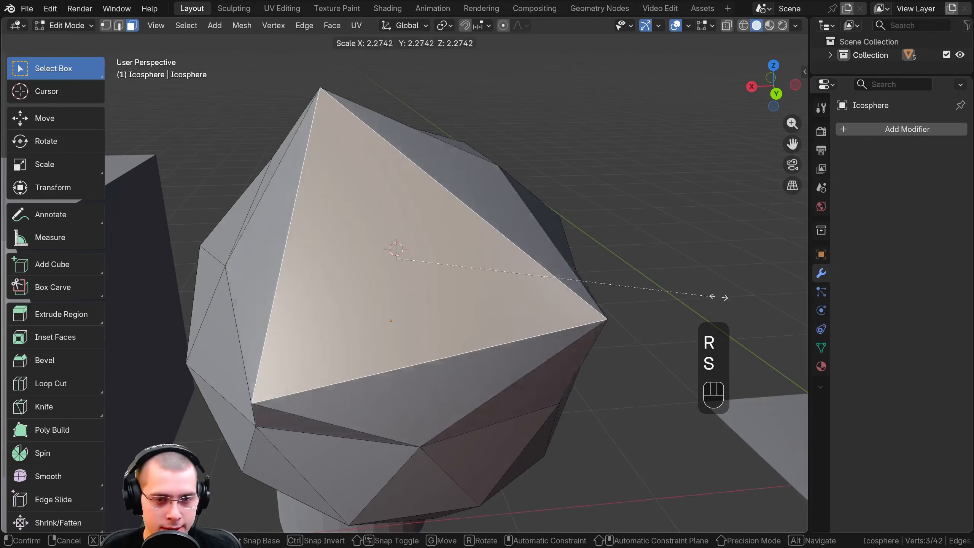
left_click(536, 288)
scroll(533, 288, "down", 1)
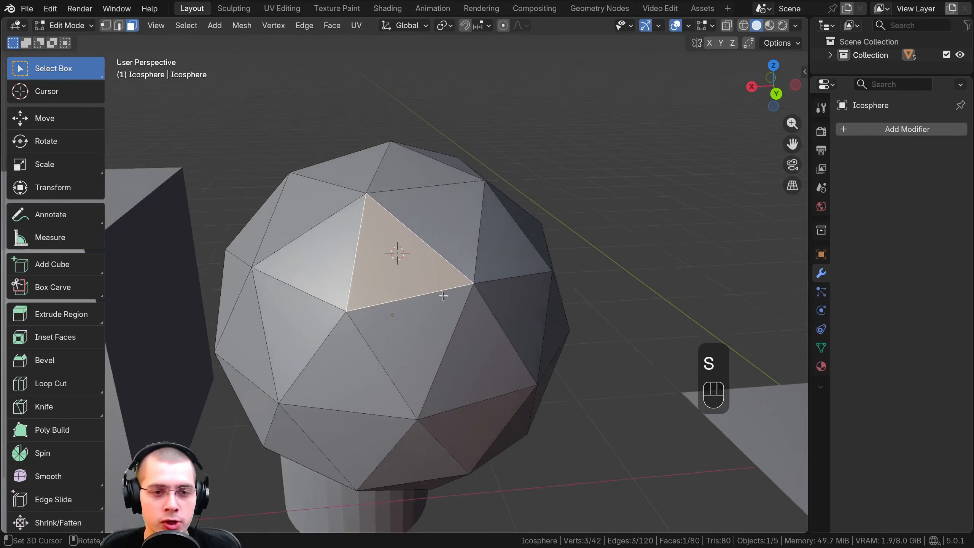
Move the selected icosphere face freely several times from different viewing angles, pulling the mesh out of shape
middle_click_drag(470, 286, 344, 245)
key("g")
left_click(486, 239)
key("g")
left_click(341, 233)
scroll(475, 260, "down", 1)
middle_click_drag(484, 261, 607, 268)
key("g")
left_click(638, 286)
Return to Object Mode, select the large cube beside the icosphere and enter Edit Mode on it
middle_click_drag(342, 195, 246, 245)
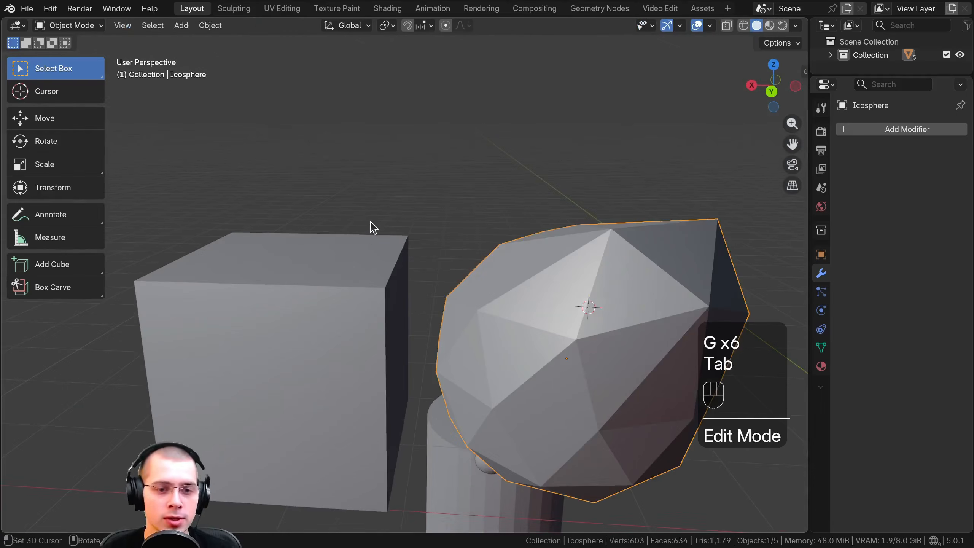
middle_click_drag(370, 224, 463, 208, "shift")
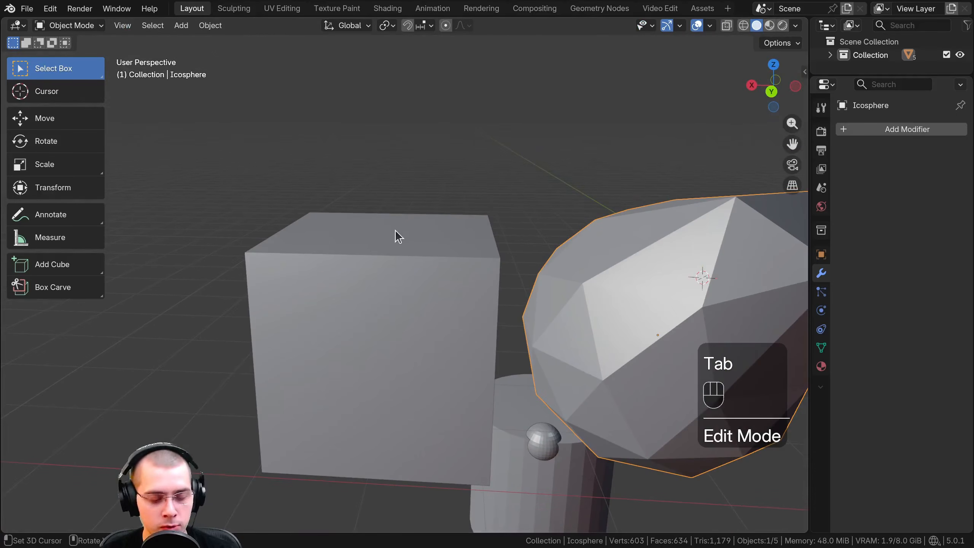
left_click(389, 242)
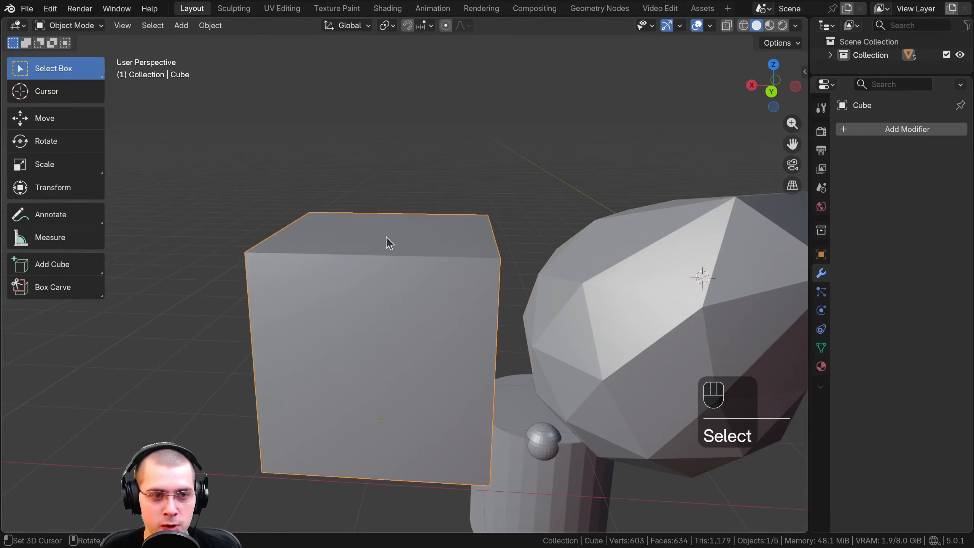
key("Tab")
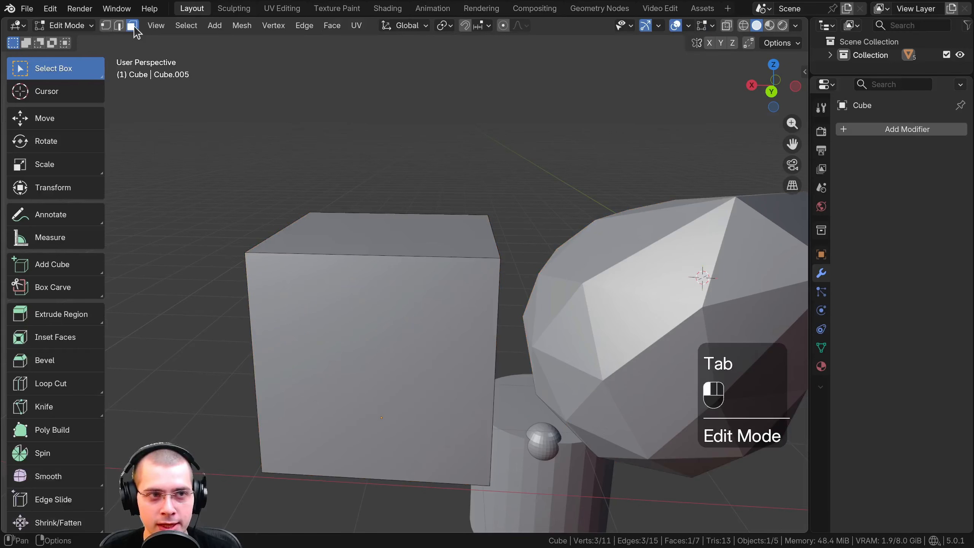
Compare edge and face selection on the cube, and select its top face with face selection
key("3")
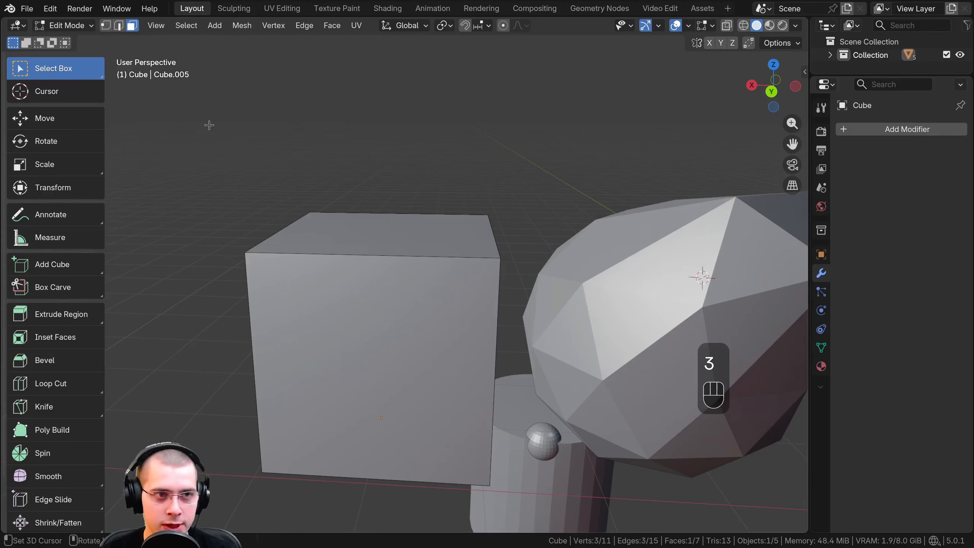
key("2")
key("3")
middle_click_drag(308, 144, 340, 197)
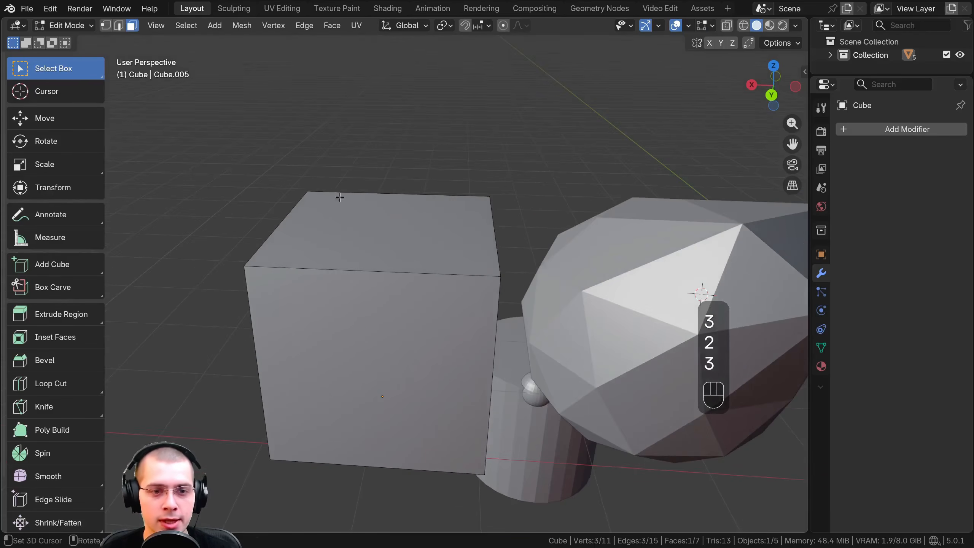
left_click(360, 218)
scroll(383, 217, "down", 3)
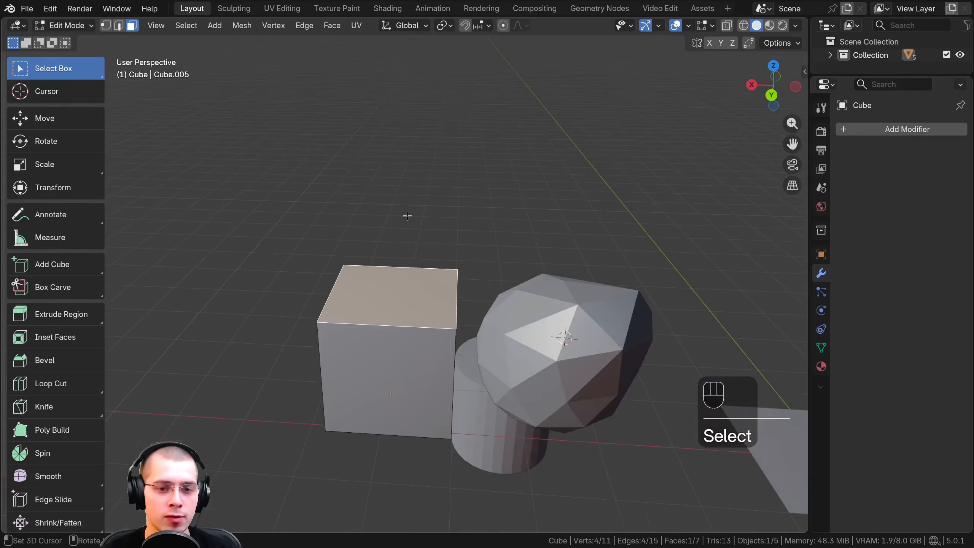
Try moving the cube's top face freely and along the X, Z and Y axes in turn
middle_click_drag(394, 358, 407, 296)
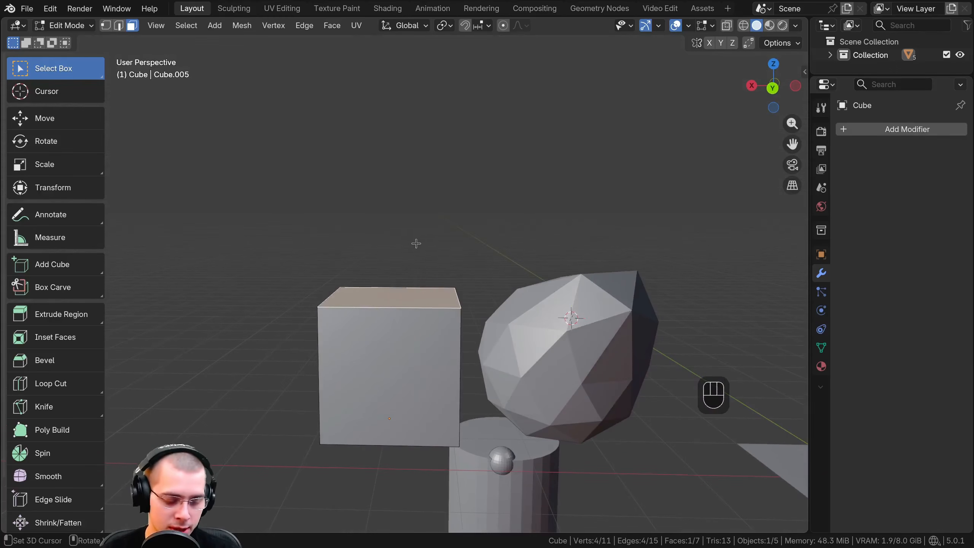
key("g")
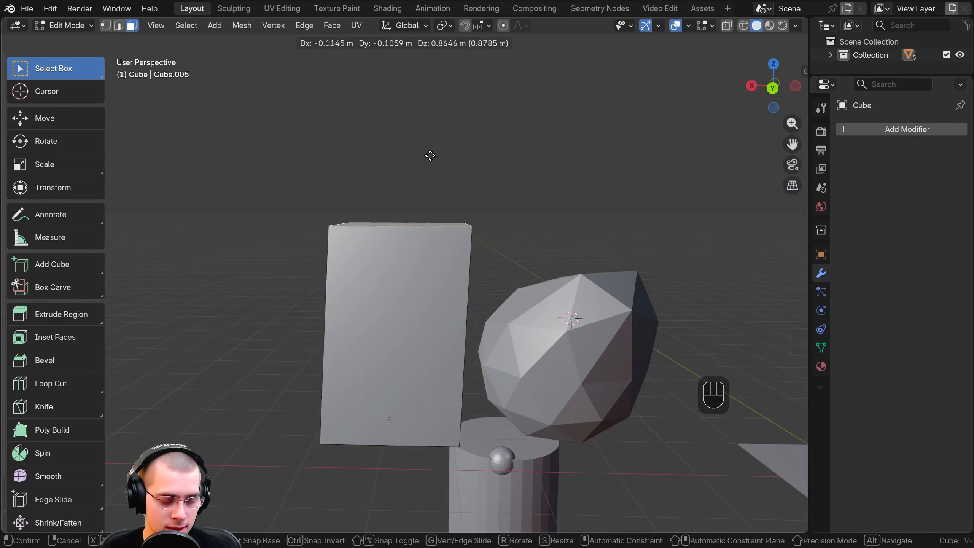
key("x")
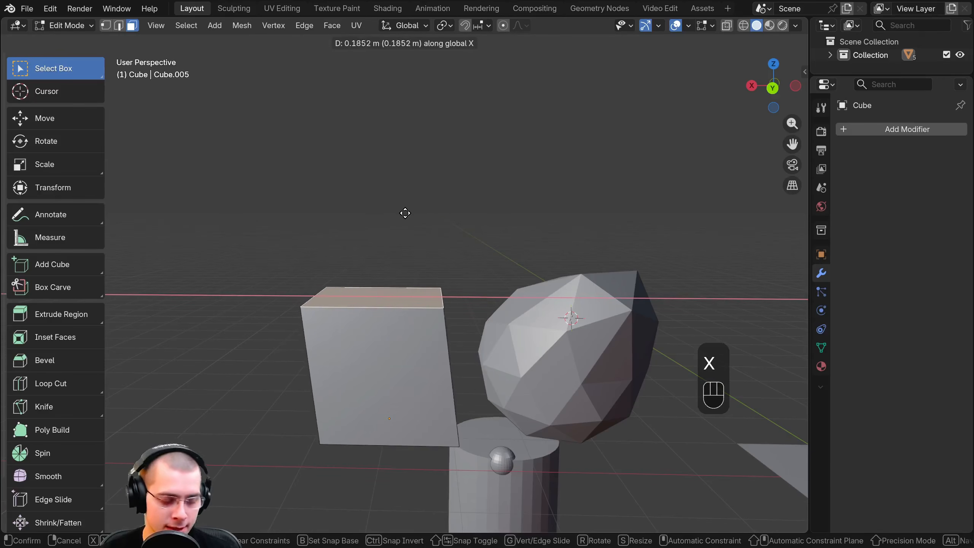
key("z")
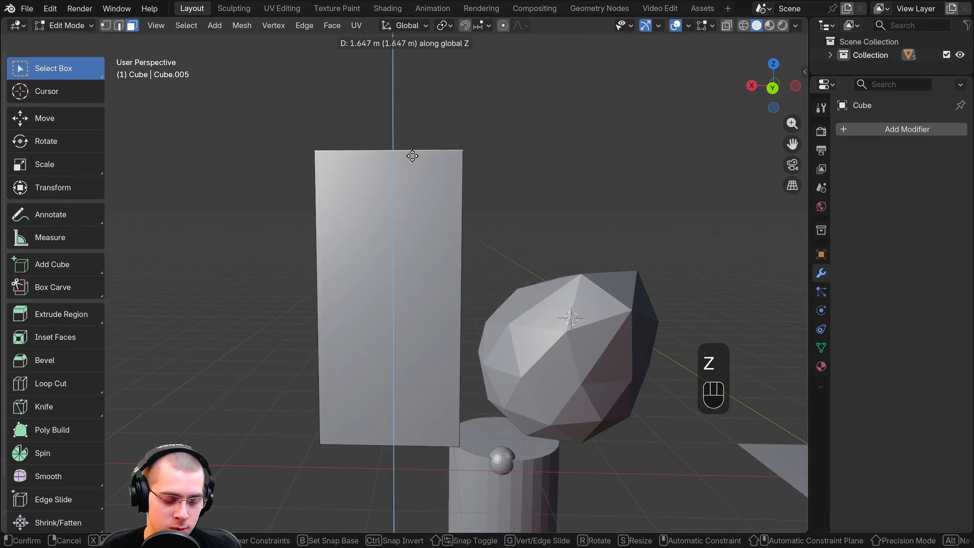
key("y")
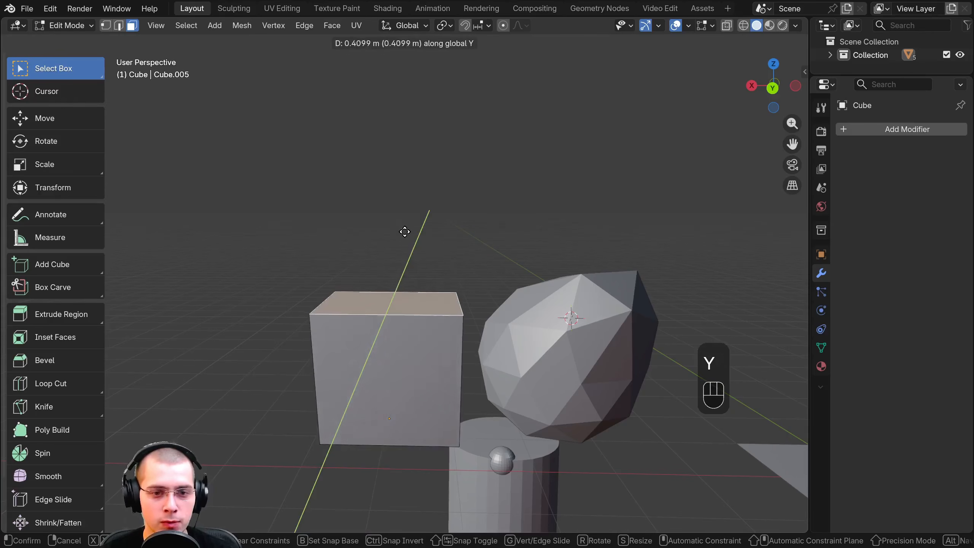
key("Escape")
Move the cube's top face up about 2.25 m along the global Z axis
middle_click_drag(445, 220, 388, 376)
middle_click_drag(394, 103, 404, 244)
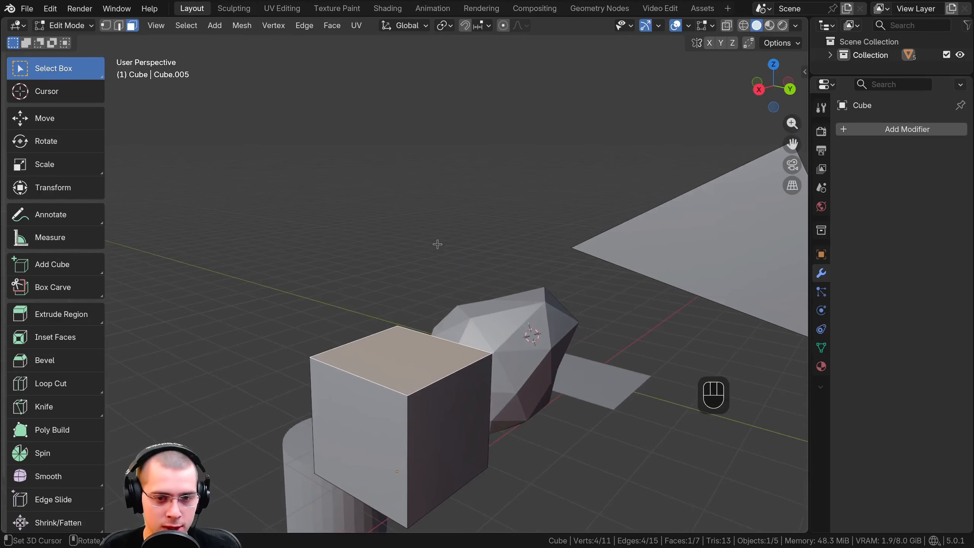
key("g")
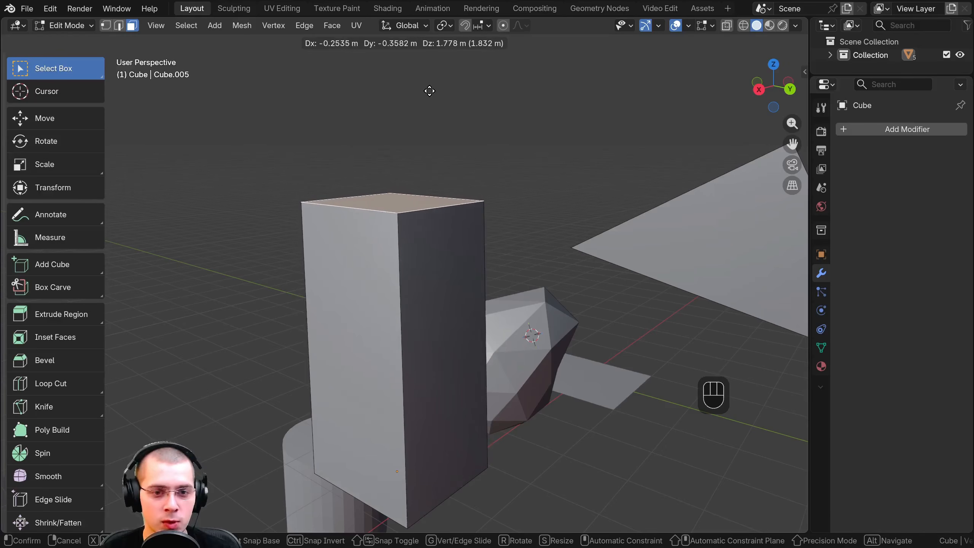
key("z")
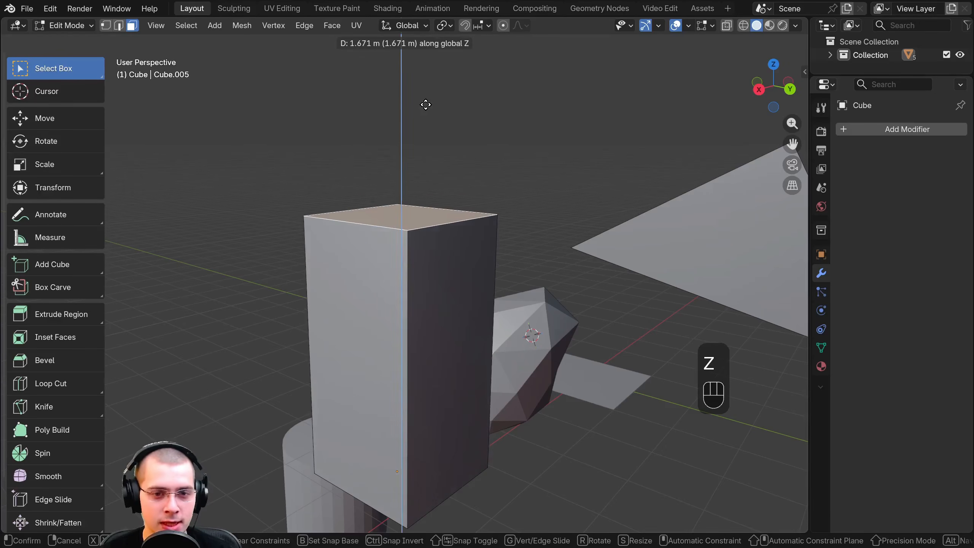
left_click(433, 52)
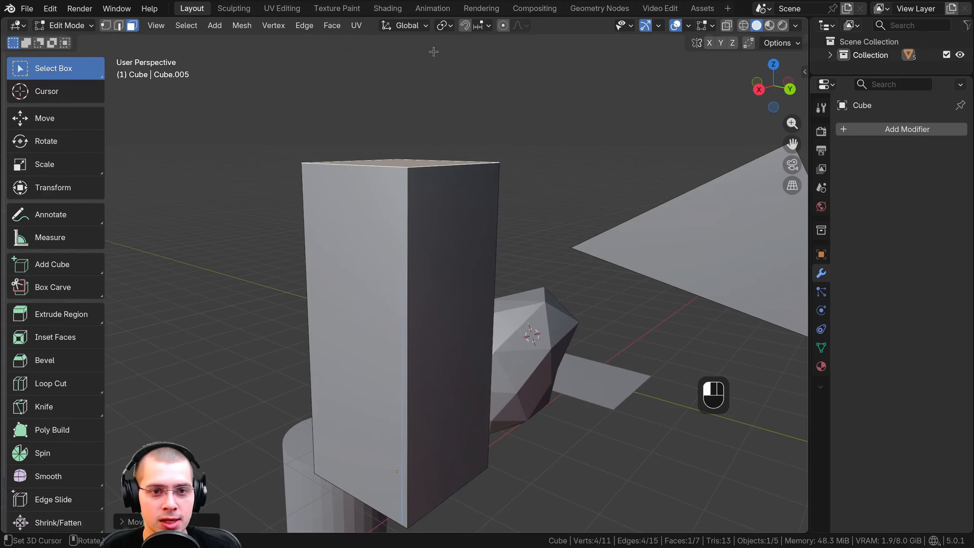
Examine the orientation of the X, Y and Z axes relative to the scene's objects from several angles
scroll(441, 82, "down", 5)
middle_click_drag(399, 131, 668, 178, "shift")
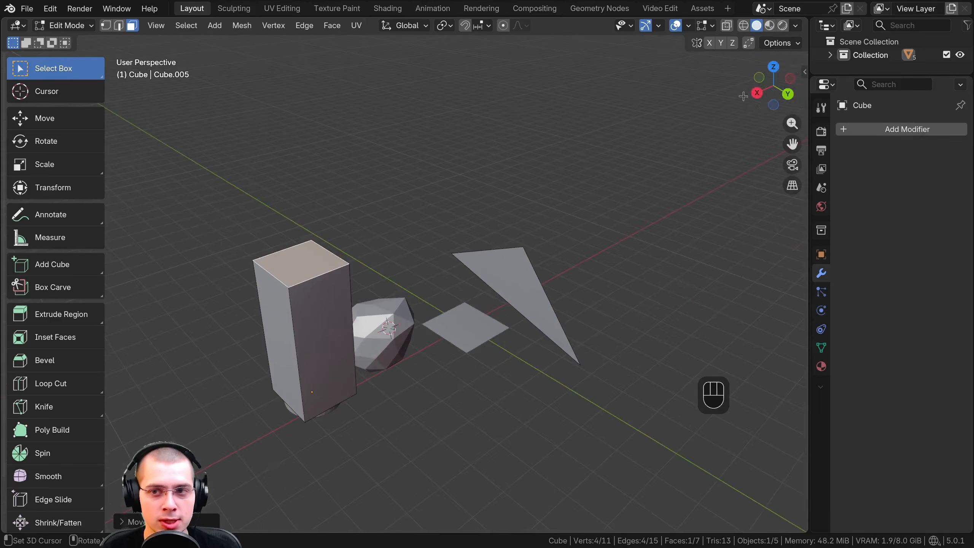
middle_click_drag(540, 205, 534, 201)
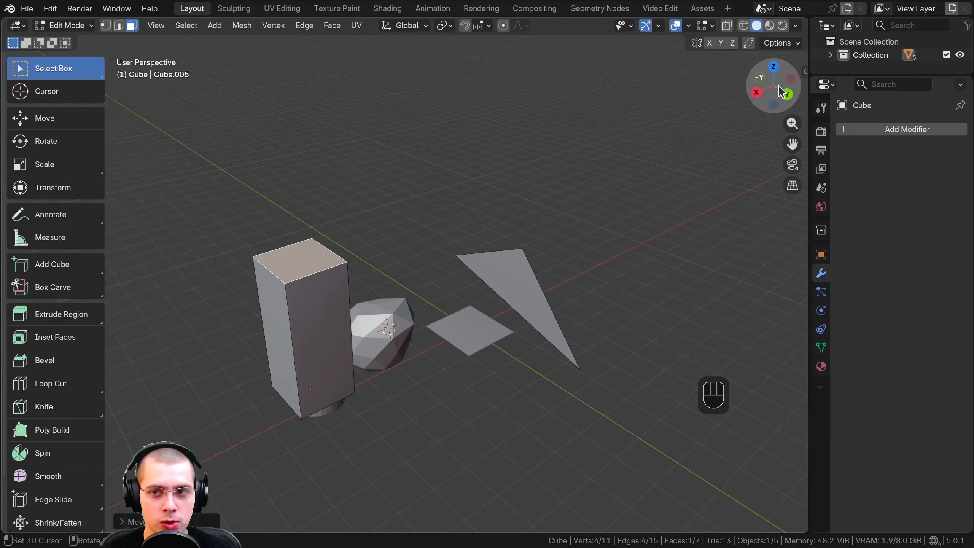
middle_click_drag(437, 183, 390, 191)
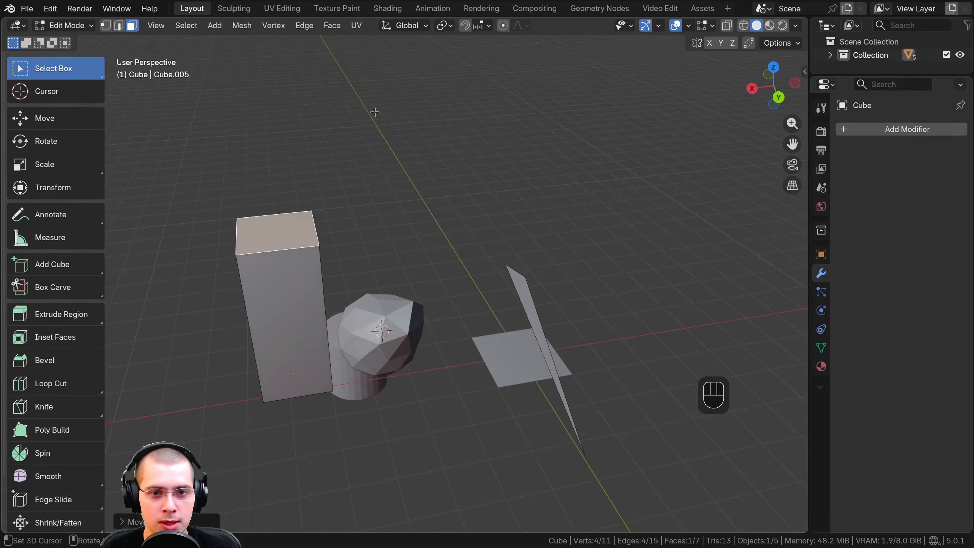
scroll(364, 108, "down", 1)
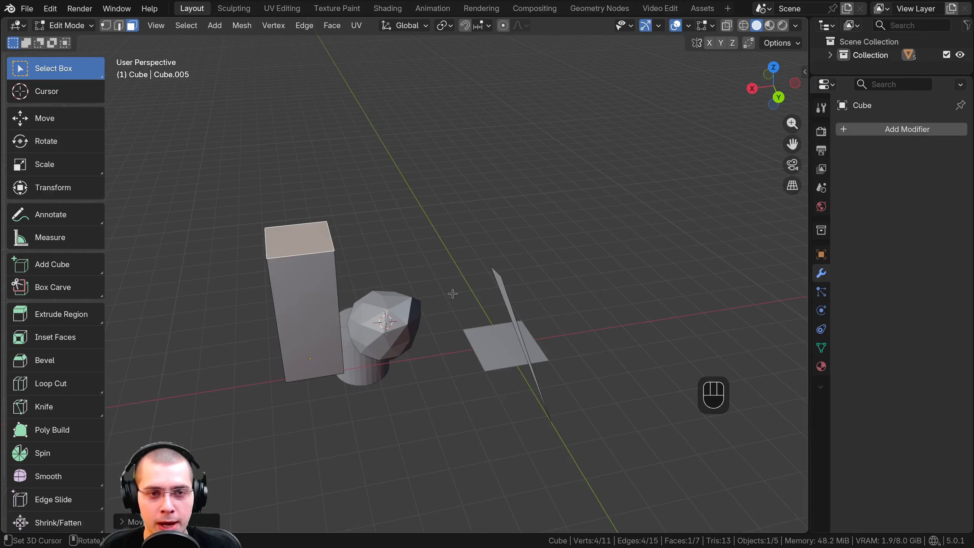
middle_click_drag(473, 325, 348, 298, "shift")
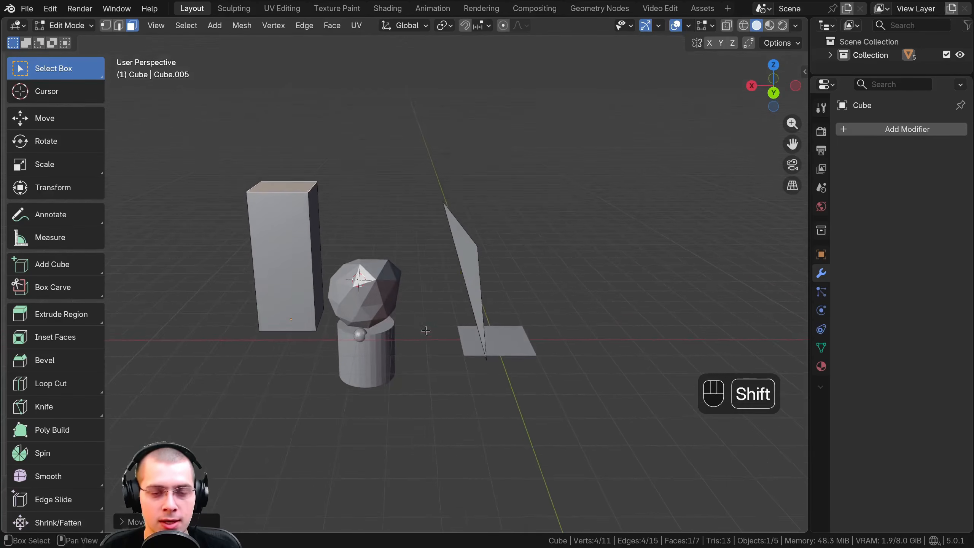
middle_click_drag(424, 330, 466, 338)
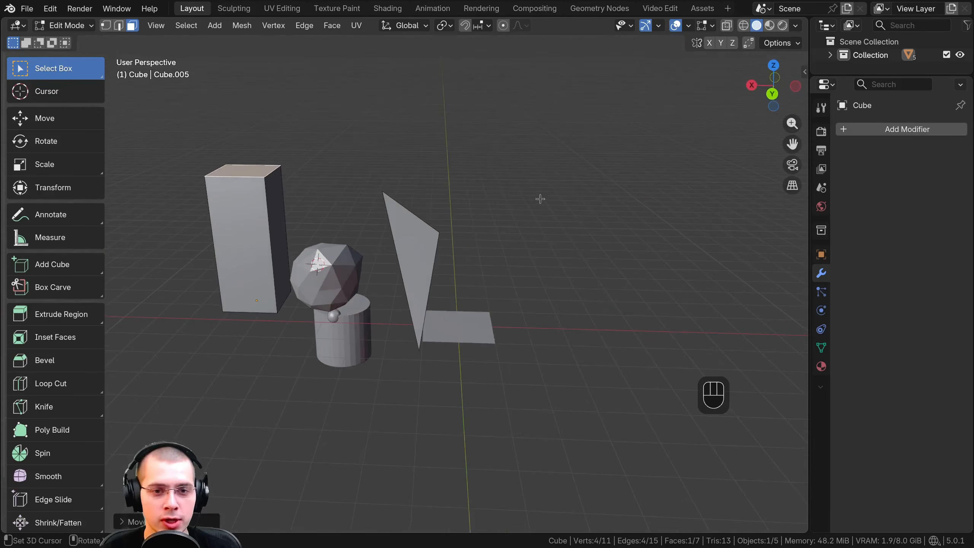
middle_click_drag(576, 328, 473, 98)
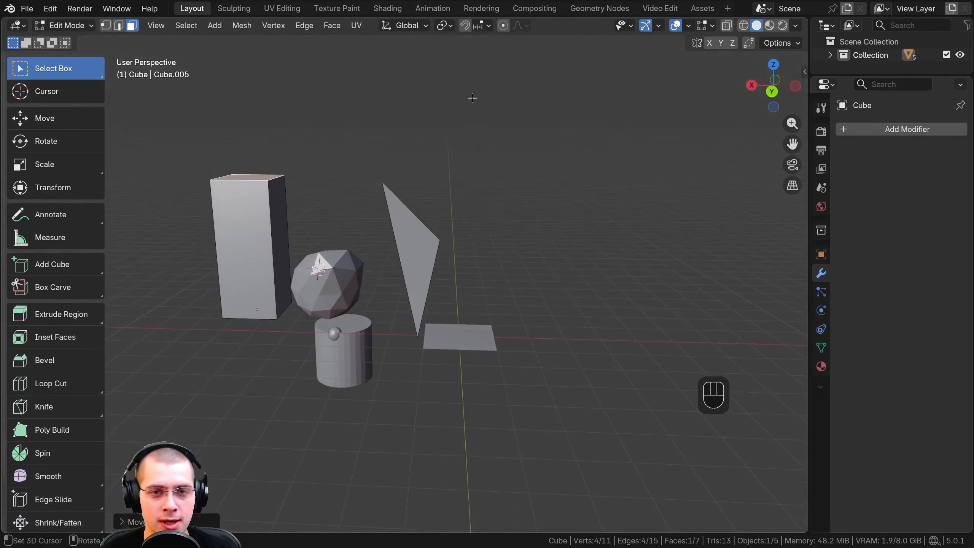
middle_click_drag(468, 303, 439, 351)
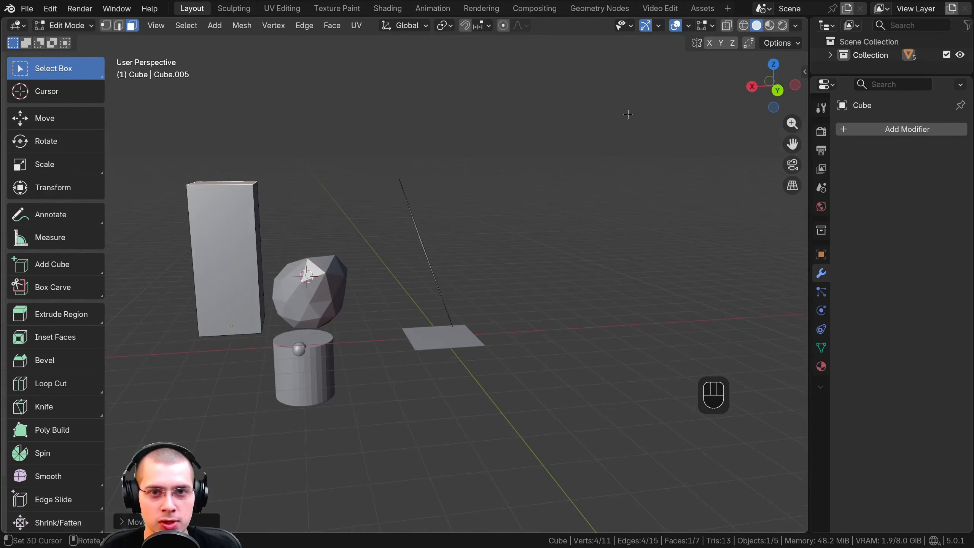
Turn on the Z axis guide line in the viewport overlays
left_click(690, 27)
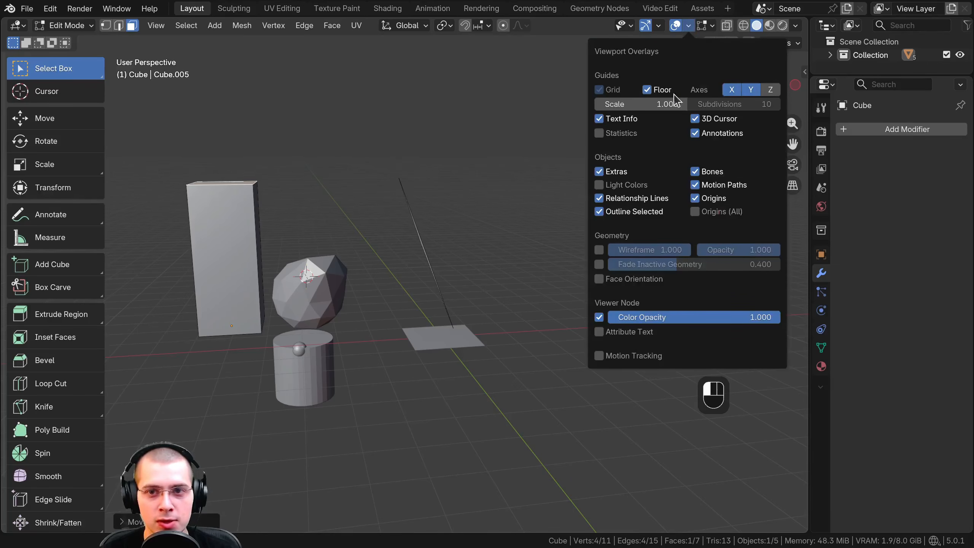
left_click(771, 91)
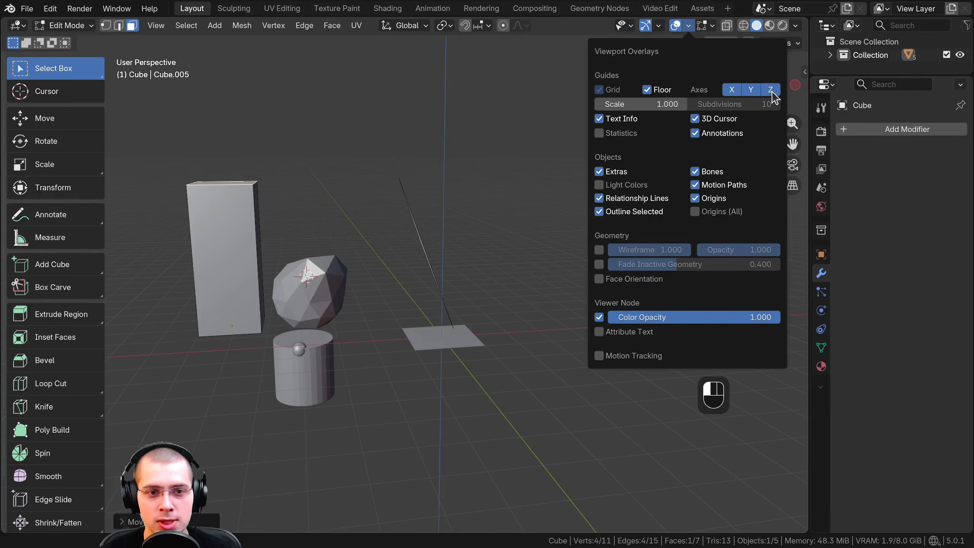
middle_click_drag(456, 78, 426, 87)
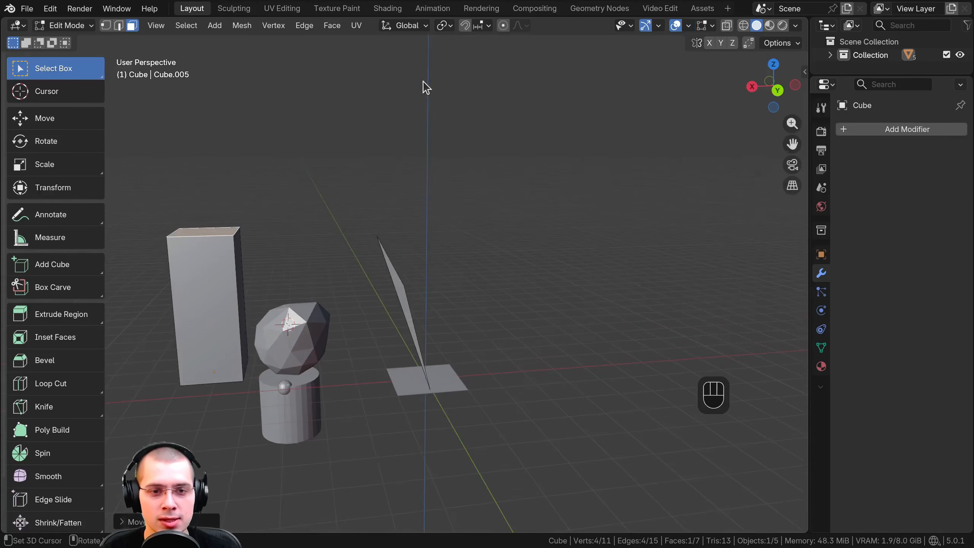
middle_click_drag(416, 368, 498, 211, "shift")
Leave edit mode and try rotating the whole cube object freely and about the global Z, X and Y axes
key("Tab")
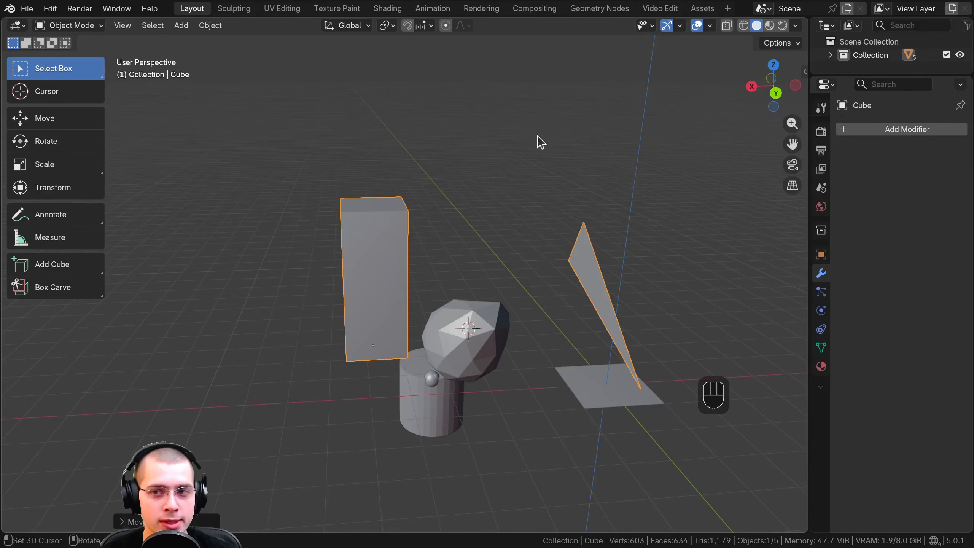
middle_click_drag(537, 136, 505, 136)
key("r")
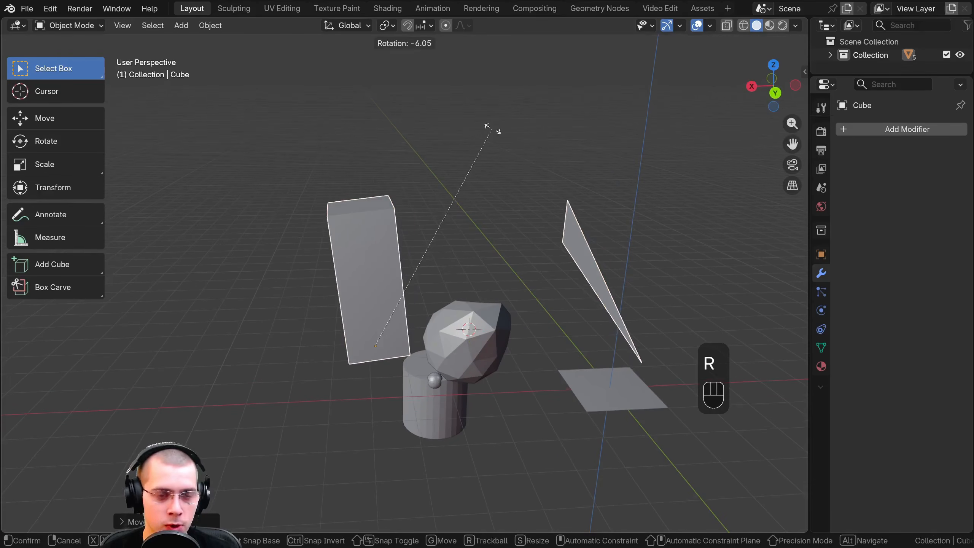
key("z")
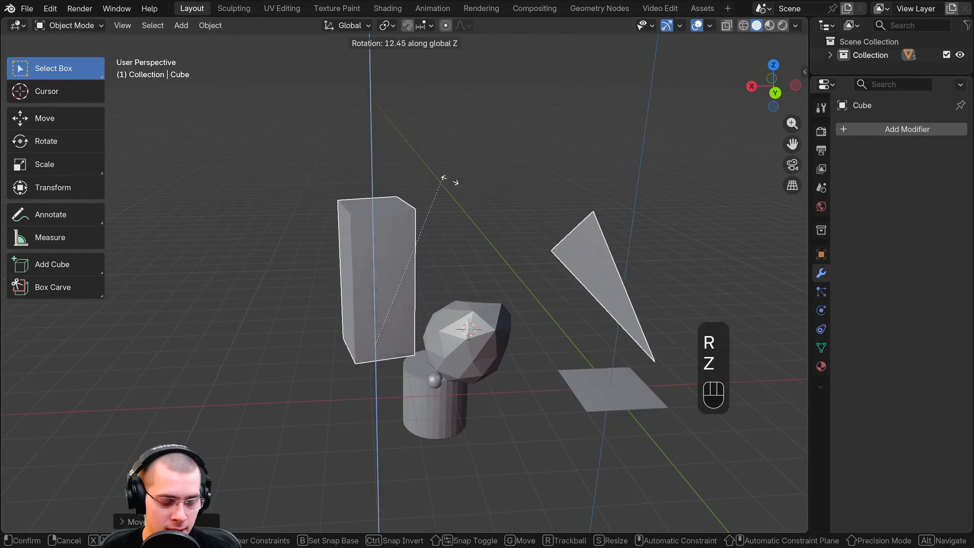
key("x")
key("y")
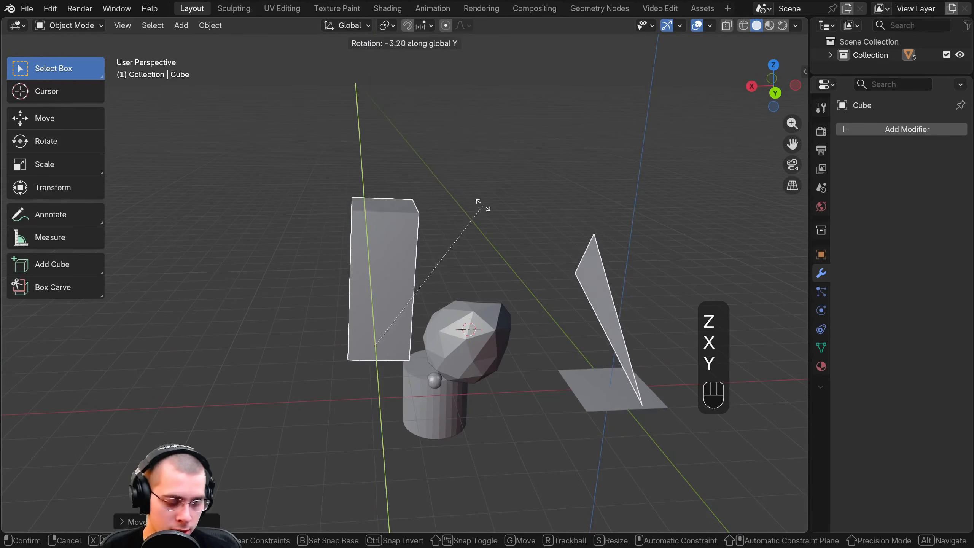
Try scaling the cube object along the global Y, Z and X axes in turn
key("s")
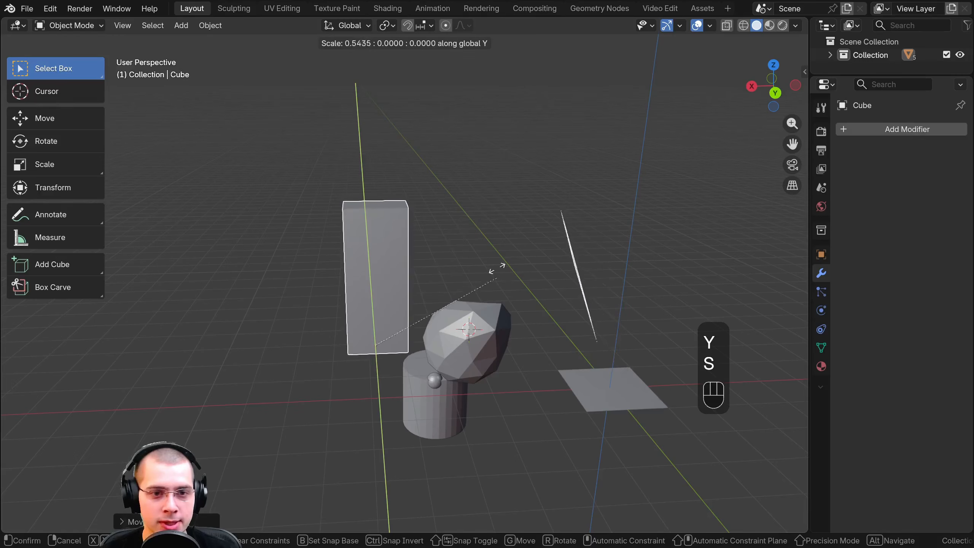
key("z")
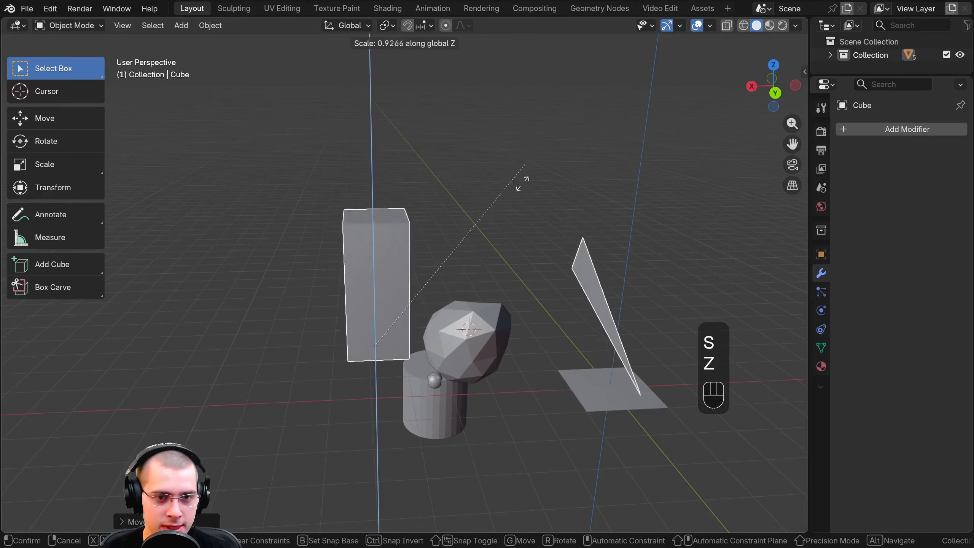
key("x")
key("y")
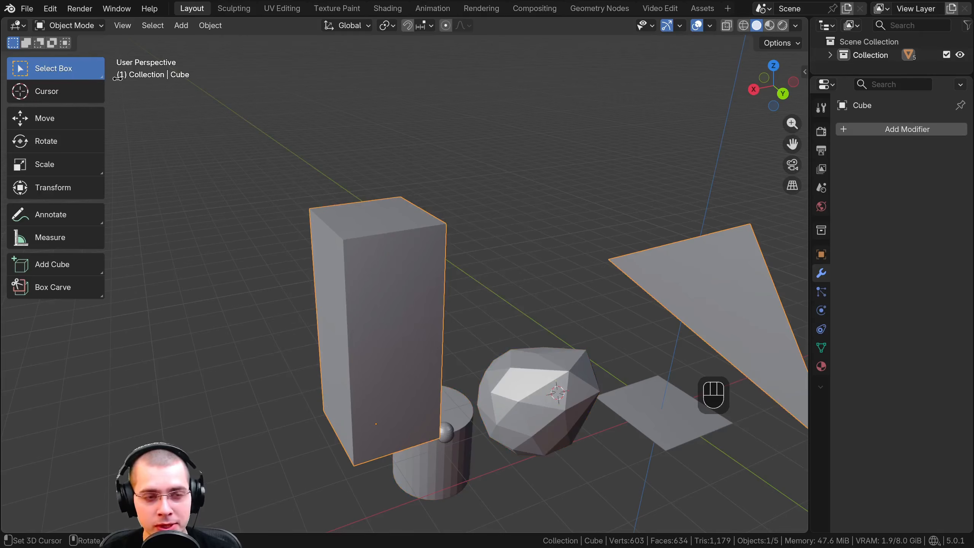
Box-select the objects in the scene, and select only the cube again
left_click_drag(198, 110, 669, 476)
left_click_drag(254, 117, 648, 452)
left_click(394, 247)
left_click(394, 247)
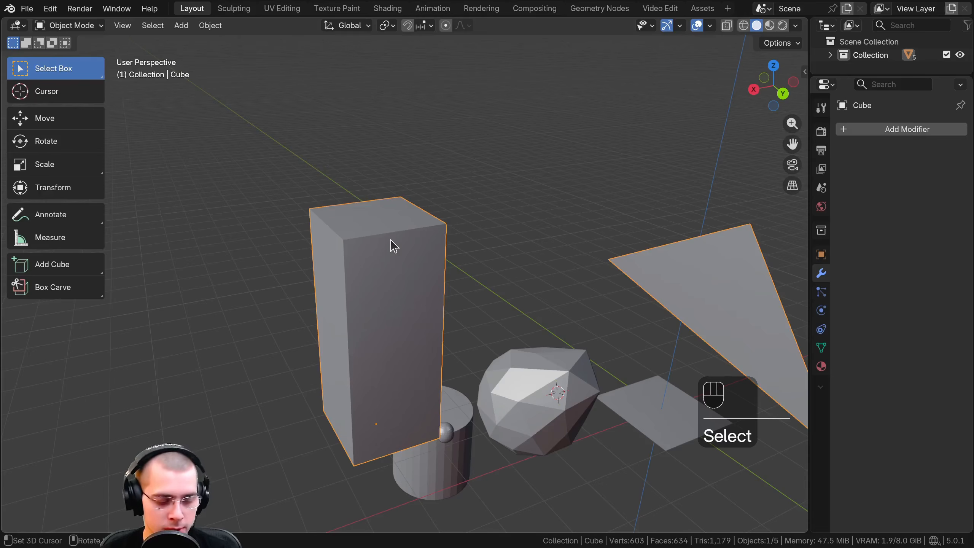
Enter edit mode on the cube and box-select its top face together with one adjoining side face
key("Tab")
scroll(236, 170, "up", 1)
left_click_drag(234, 127, 398, 272)
left_click_drag(258, 170, 309, 241)
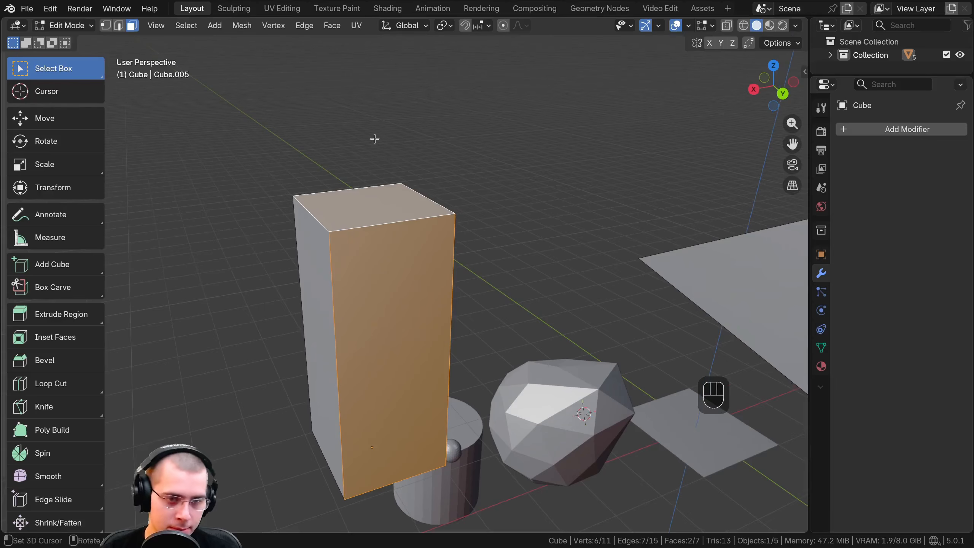
Use the Box Select command to select the cube's top and two adjoining side faces, and return to object mode
key("b")
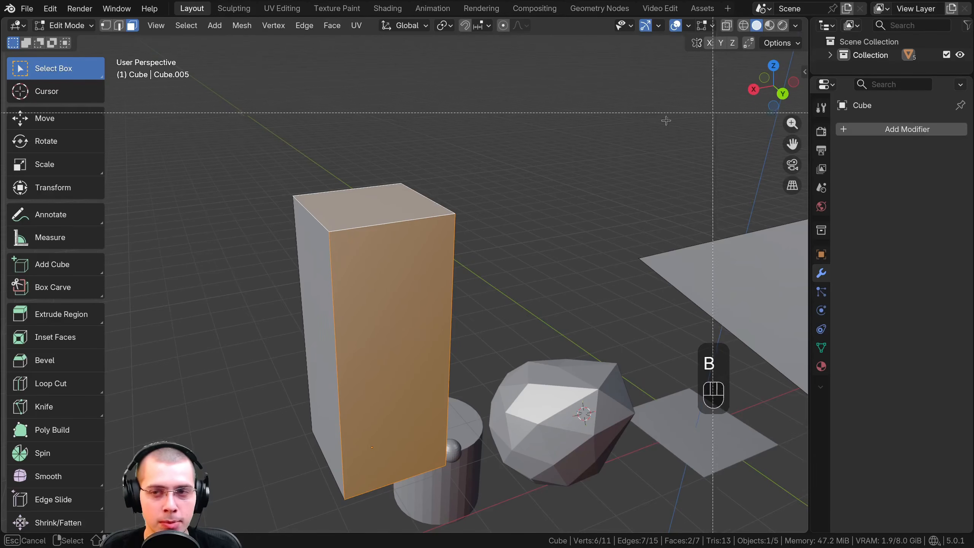
left_click_drag(300, 188, 358, 261)
key("b")
left_click_drag(265, 165, 305, 220)
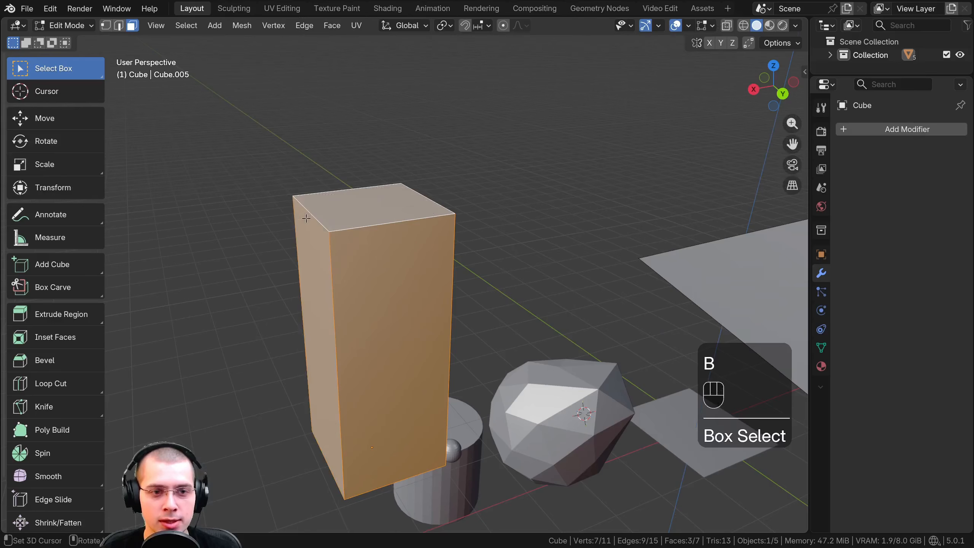
key("b")
left_click_drag(275, 163, 327, 241)
key("b")
key("Tab")
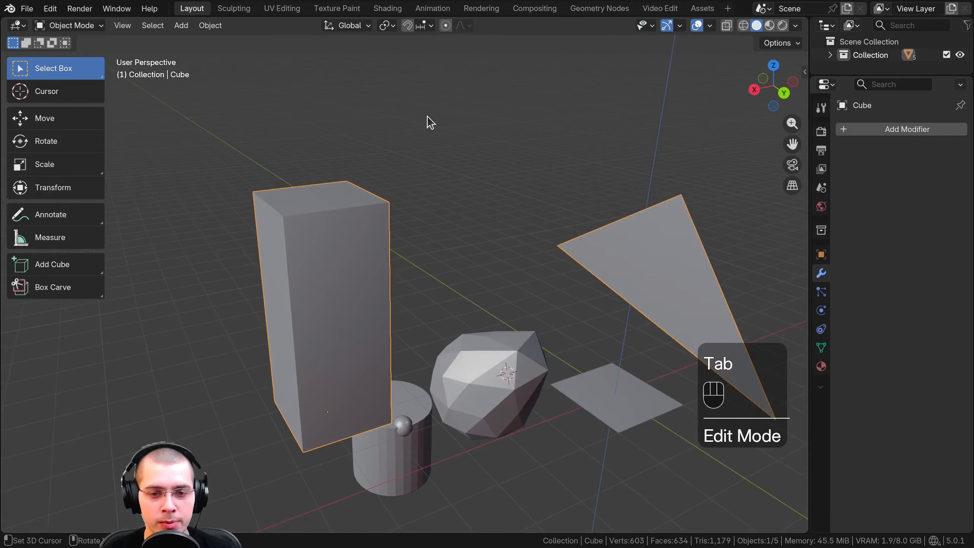
Deselect all objects and add a UV Sphere mesh to the scene
middle_click_drag(428, 120, 290, 316, "shift")
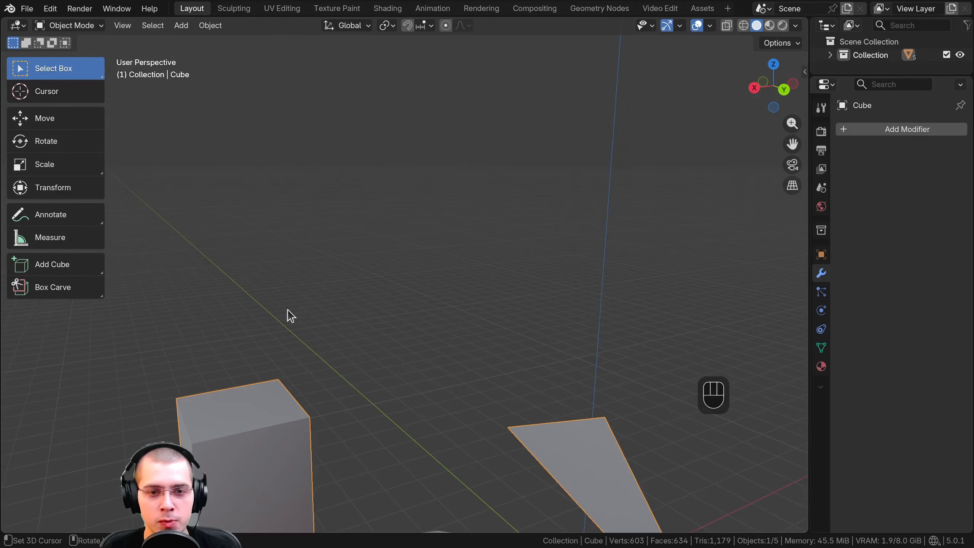
key("a")
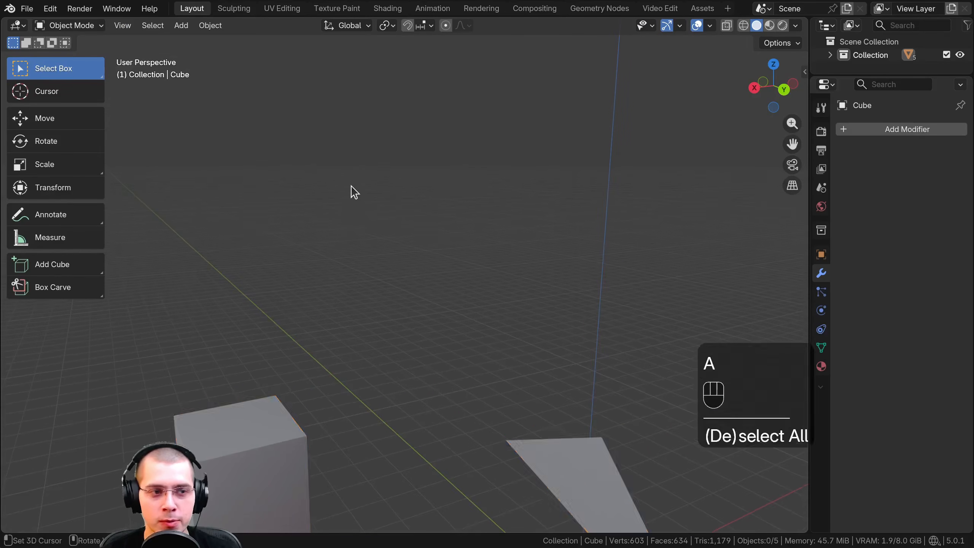
left_click(181, 26)
mouse_move(250, 42)
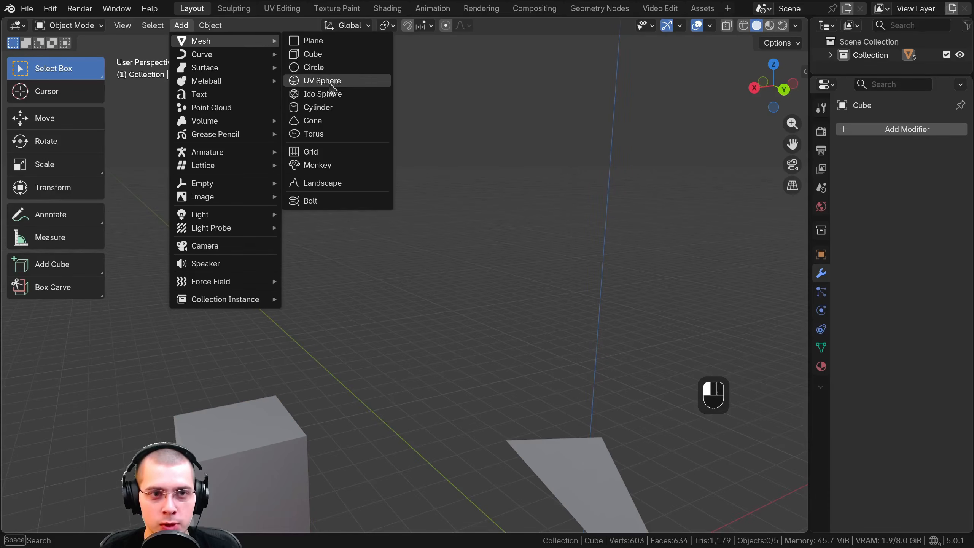
left_click(331, 85)
Move the UV sphere straight up along the global Z axis, well above the other objects
scroll(385, 299, "down", 3)
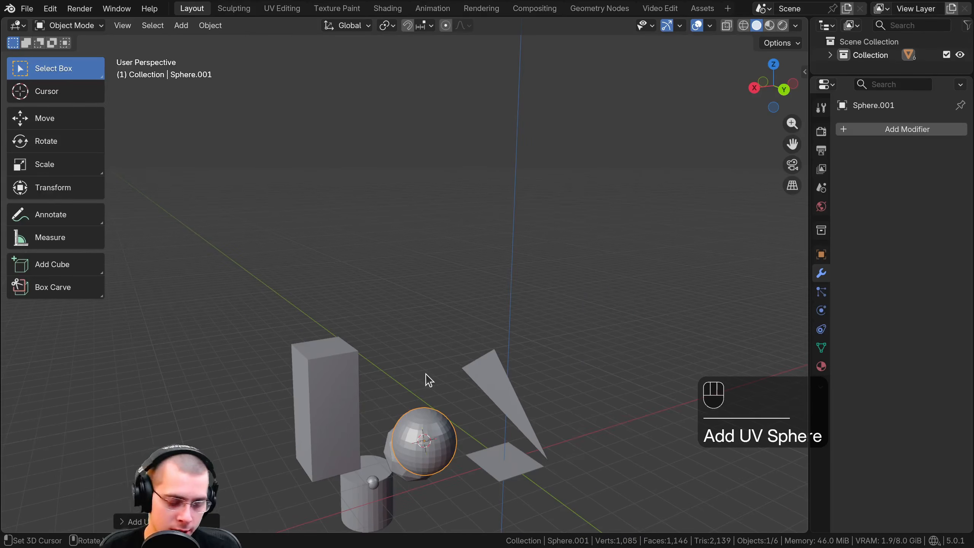
key("g")
key("z")
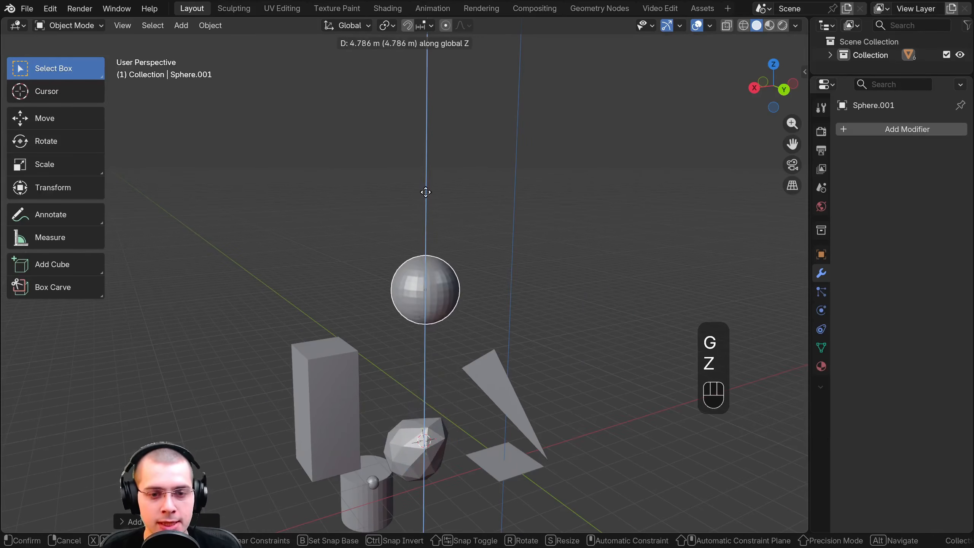
left_click(419, 116)
Look at the raised sphere from several angles and frame the view on it
middle_click_drag(420, 120, 397, 238, "shift")
scroll(405, 200, "up", 4)
middle_click_drag(396, 238, 422, 151, "shift")
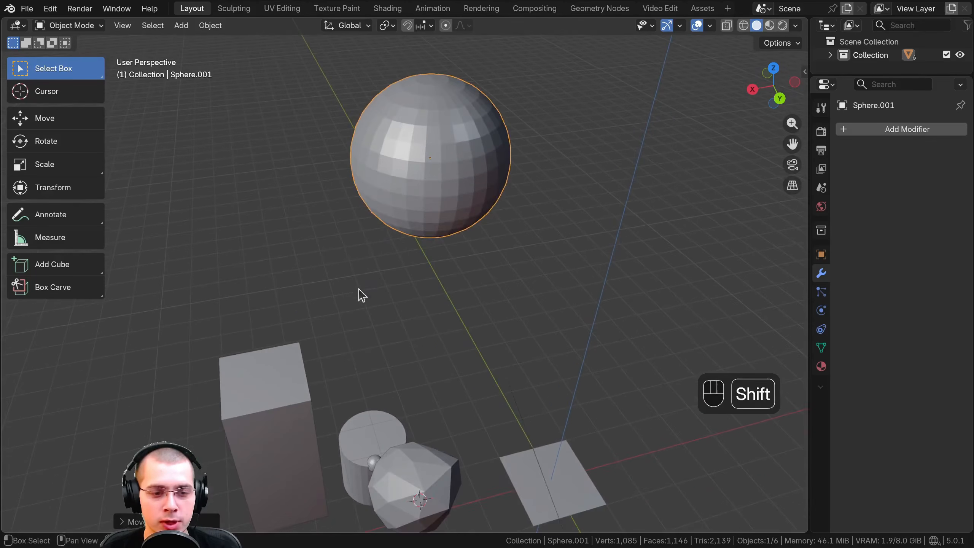
middle_click_drag(347, 325, 424, 302)
scroll(371, 318, "down", 2)
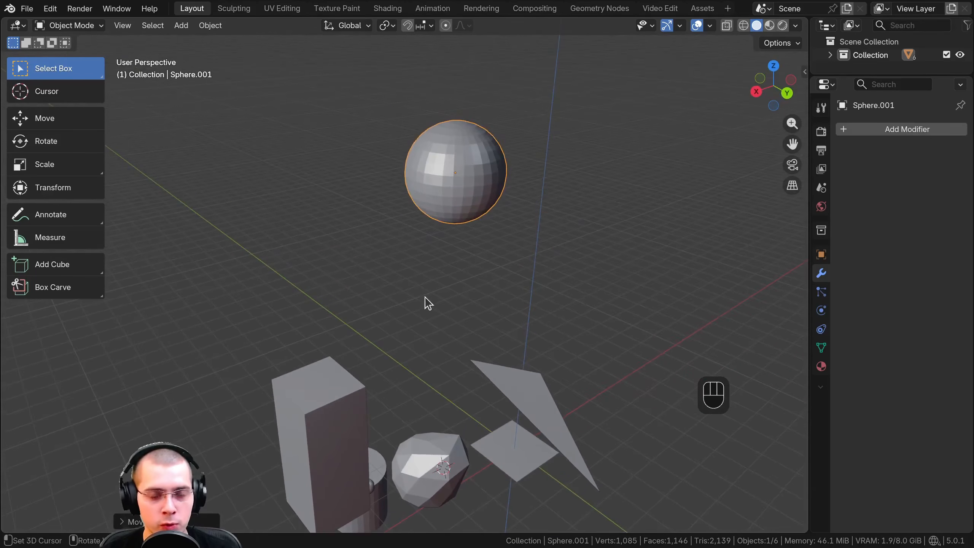
middle_click_drag(397, 361, 424, 367)
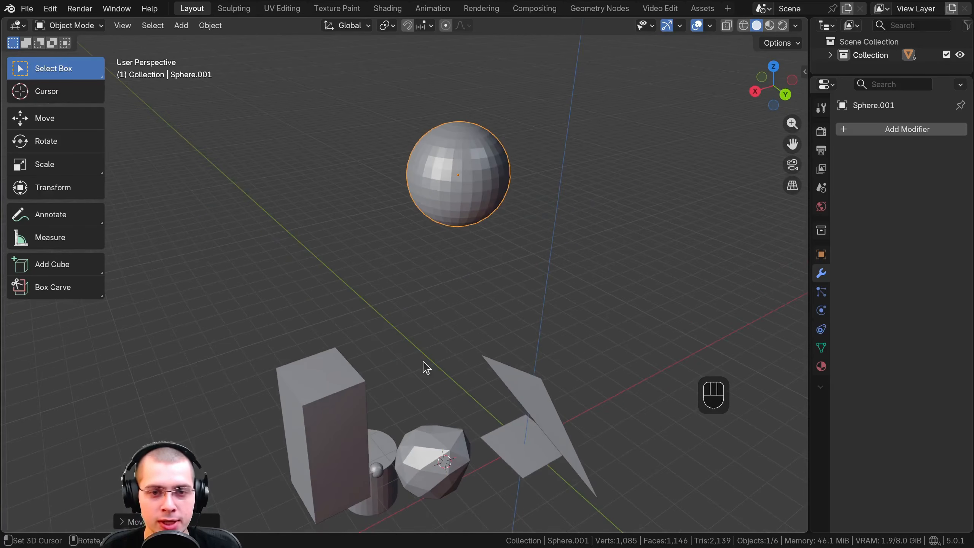
key("KP_Decimal")
scroll(392, 385, "down", 6)
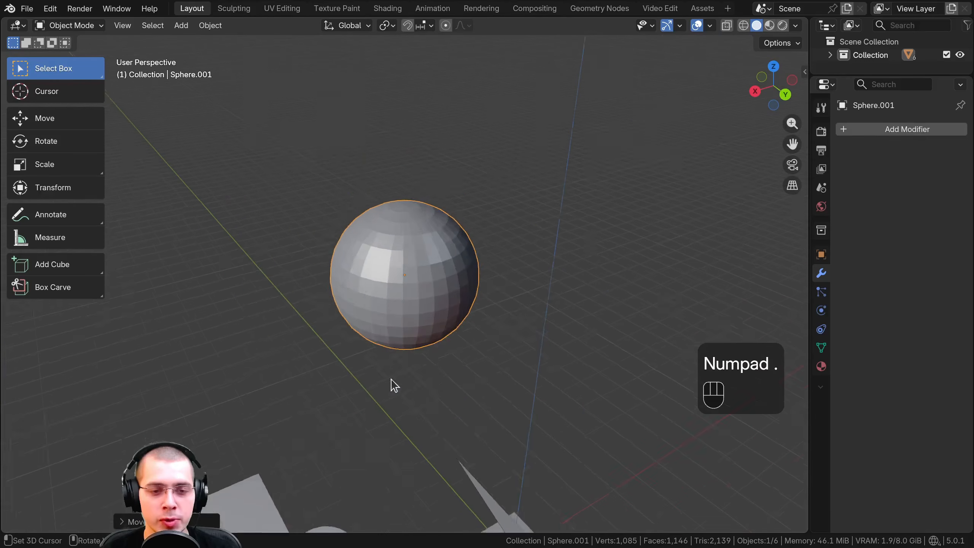
Select the cube and frame the view on it, and do the same with the UV sphere
left_click(243, 473)
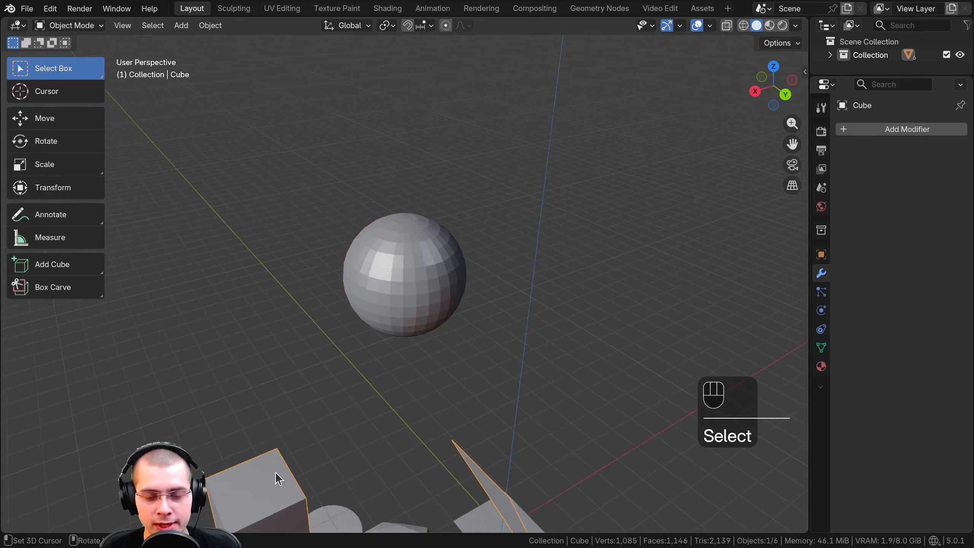
key("KP_Decimal")
scroll(402, 153, "down", 5)
left_click(408, 69)
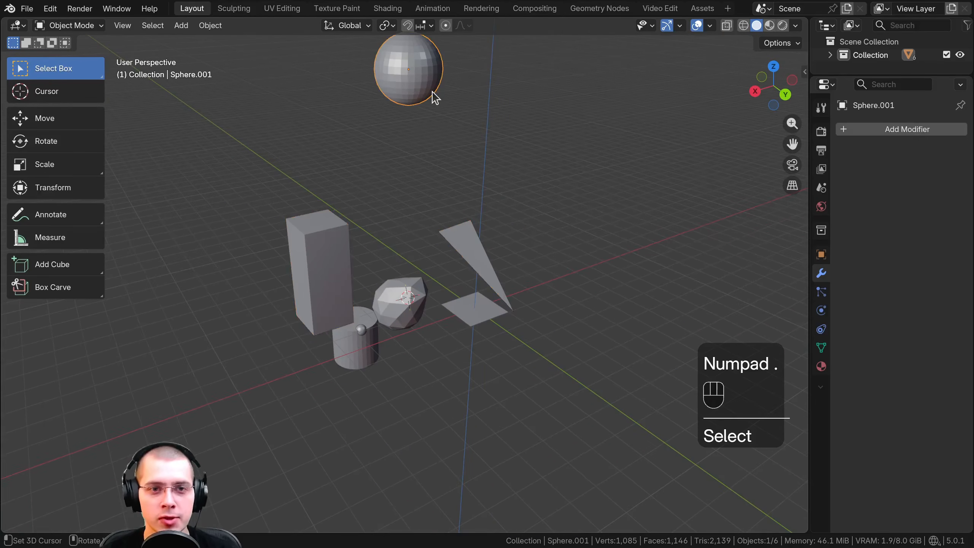
key("KP_Decimal")
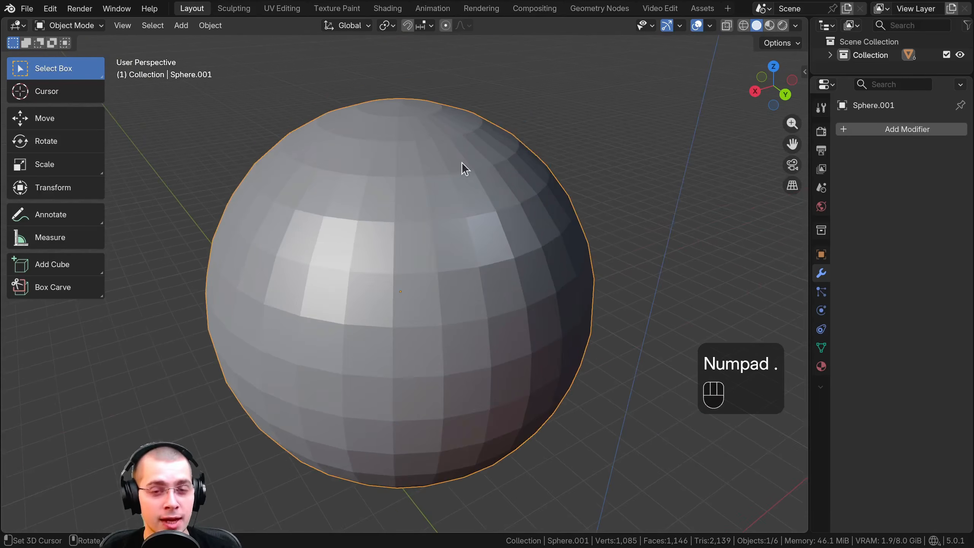
Enter edit mode on the sphere, select a single face near its top, and frame the view on that face
key("Tab")
left_click(450, 159)
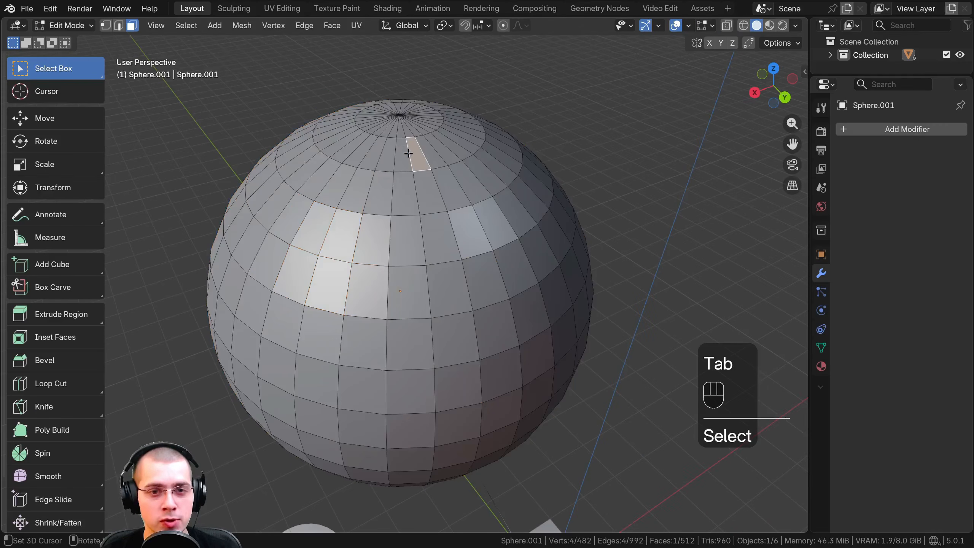
key("KP_Decimal")
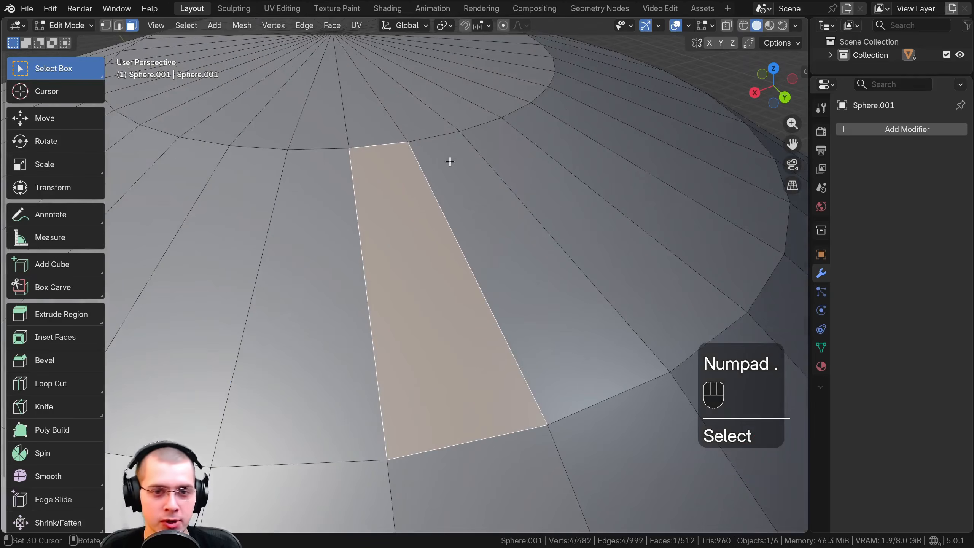
scroll(479, 132, "down", 7)
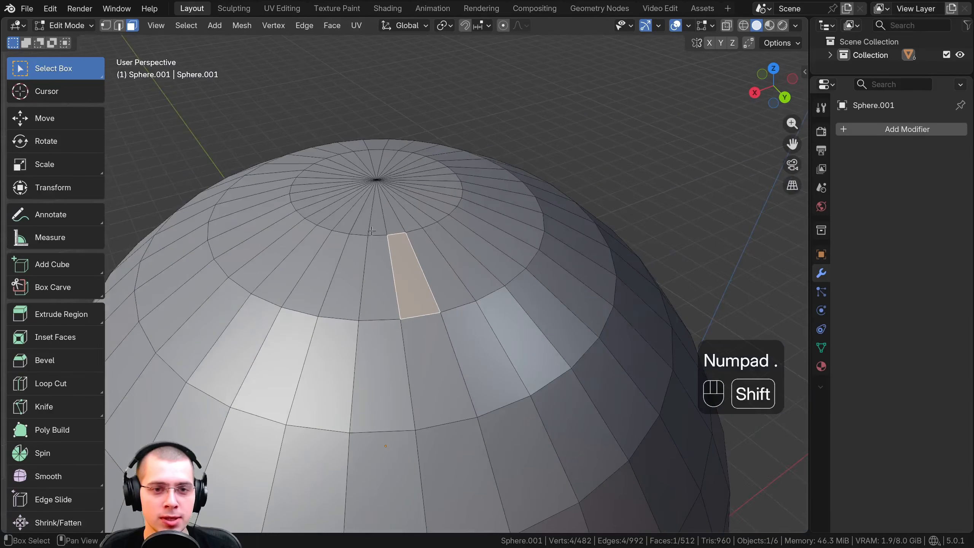
Box-select the innermost ring of triangular faces around the sphere's top pole
middle_click_drag(375, 240, 402, 245, "shift")
left_click_drag(367, 130, 439, 176)
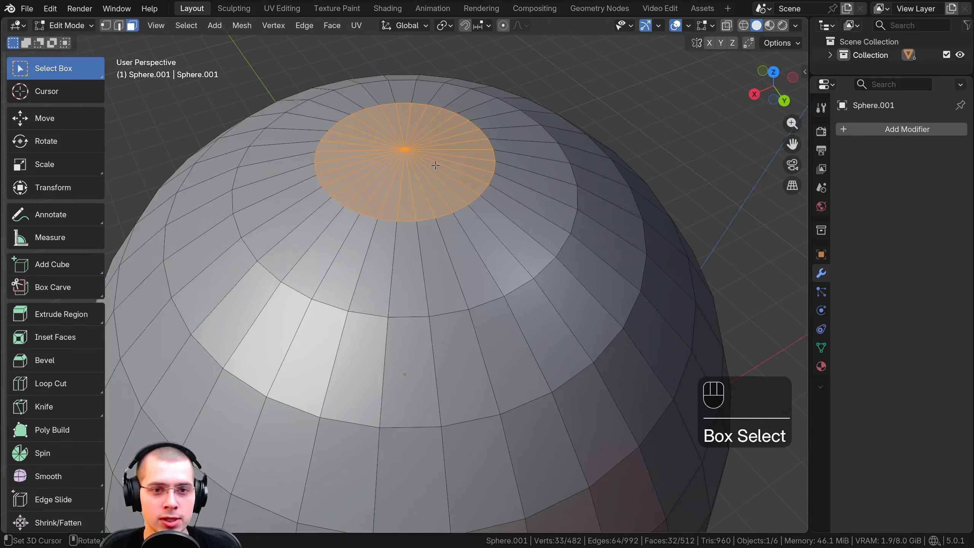
scroll(446, 153, "down", 4)
middle_click_drag(446, 153, 454, 178, "shift")
middle_click_drag(455, 177, 454, 163)
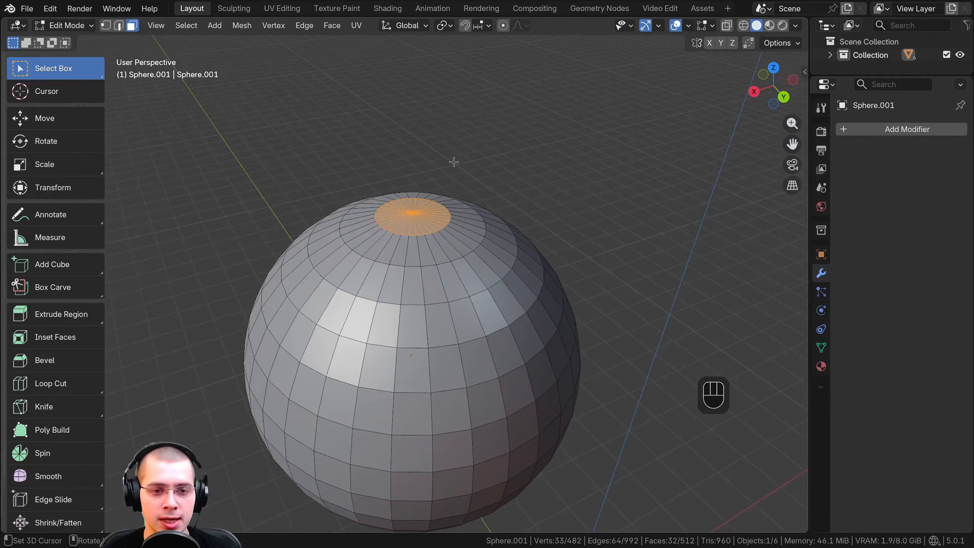
middle_click_drag(443, 223, 444, 197, "shift")
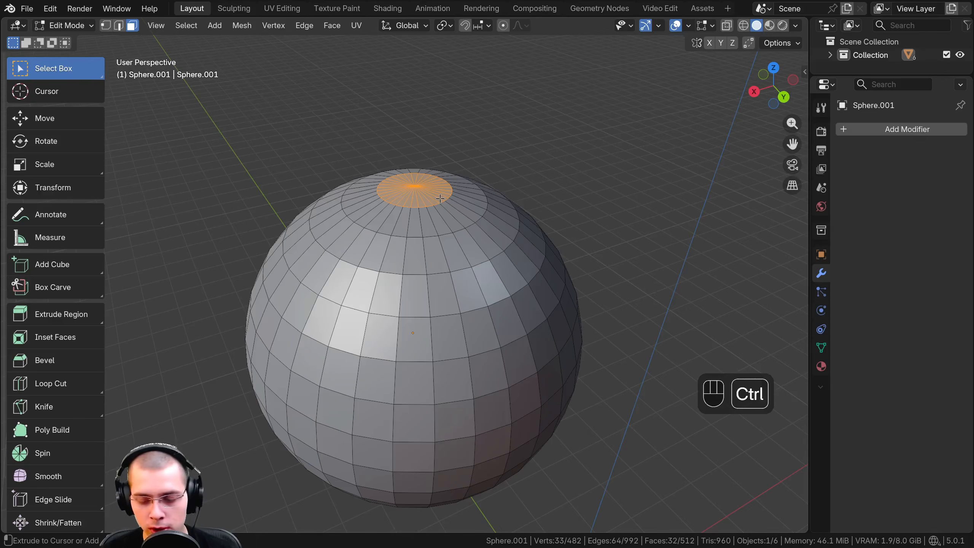
Grow the face selection at the sphere's top outward three times with Select More
key("ctrl+KP_Add")
key("ctrl+KP_Add")
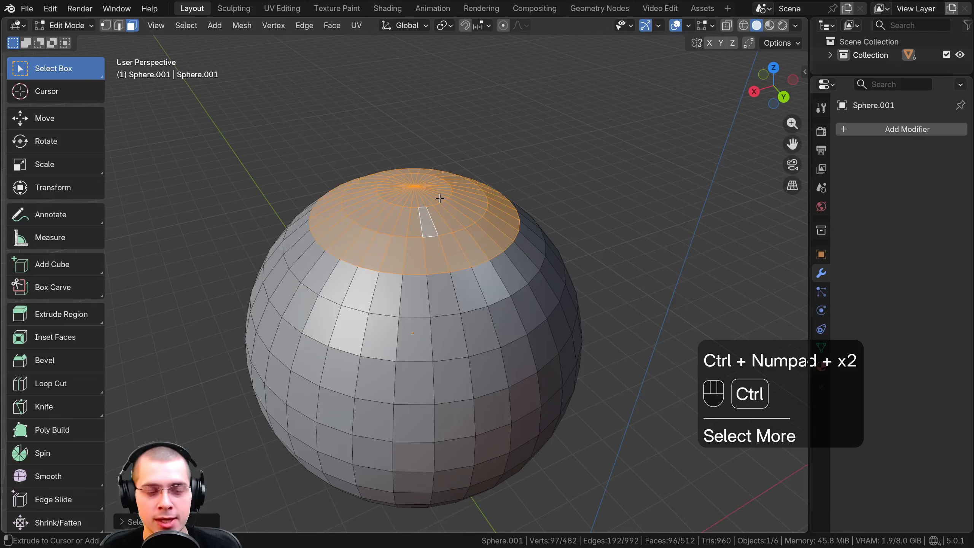
key("ctrl+KP_Add")
scroll(256, 224, "up", 2)
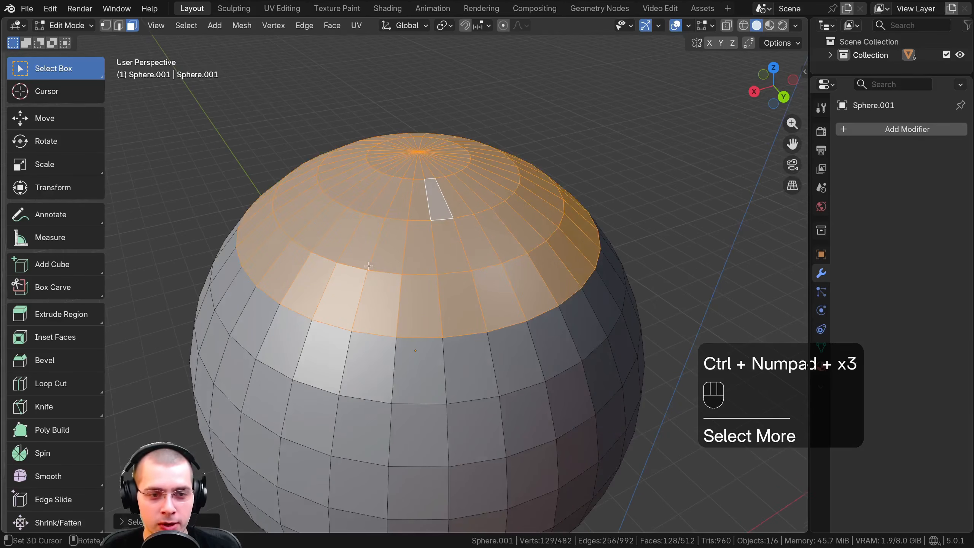
Switch to vertex select mode and grow the selection at the sphere's top three times with Select More
left_click(107, 25)
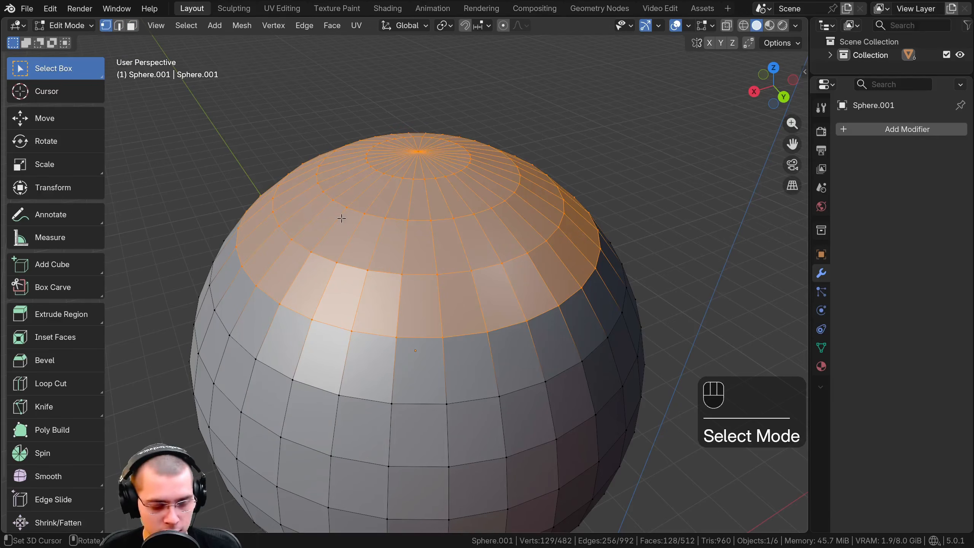
key("ctrl+KP_Add")
key("ctrl+KP_Add")
key("ctrl+KP_Add")
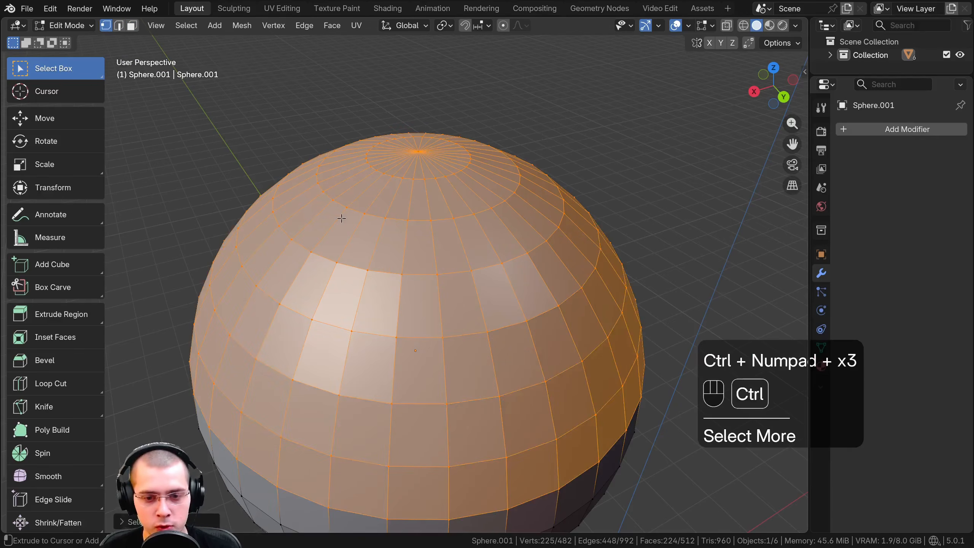
middle_click_drag(344, 233, 395, 382)
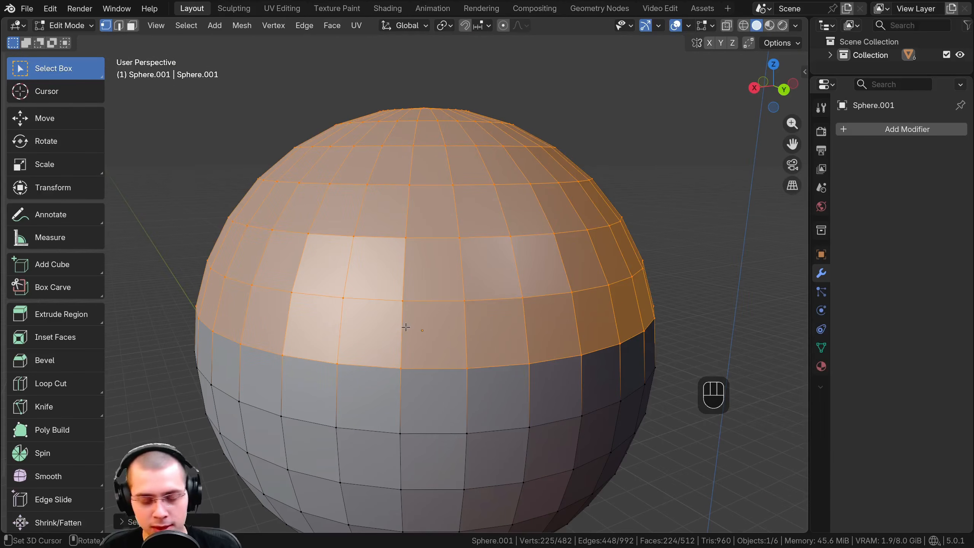
Shrink the selection toward the sphere's top pole four times with Select Less
key("ctrl+KP_Subtract")
key("ctrl+KP_Subtract")
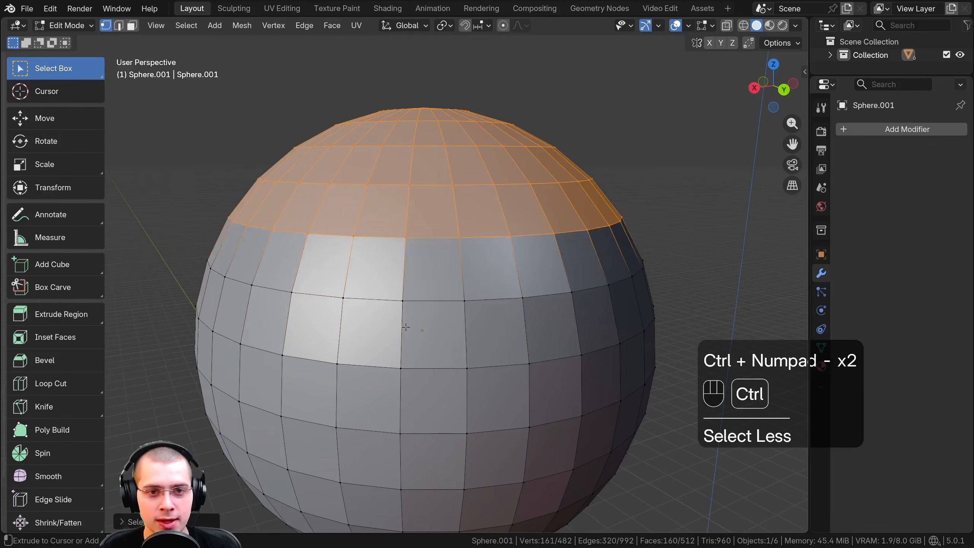
key("ctrl+KP_Subtract")
key("ctrl+KP_Subtract")
Grow the vertex selection down the sphere four times, then shrink it three times
key("ctrl+KP_Add")
key("ctrl+KP_Add")
key("ctrl+KP_Add")
key("ctrl+KP_Add")
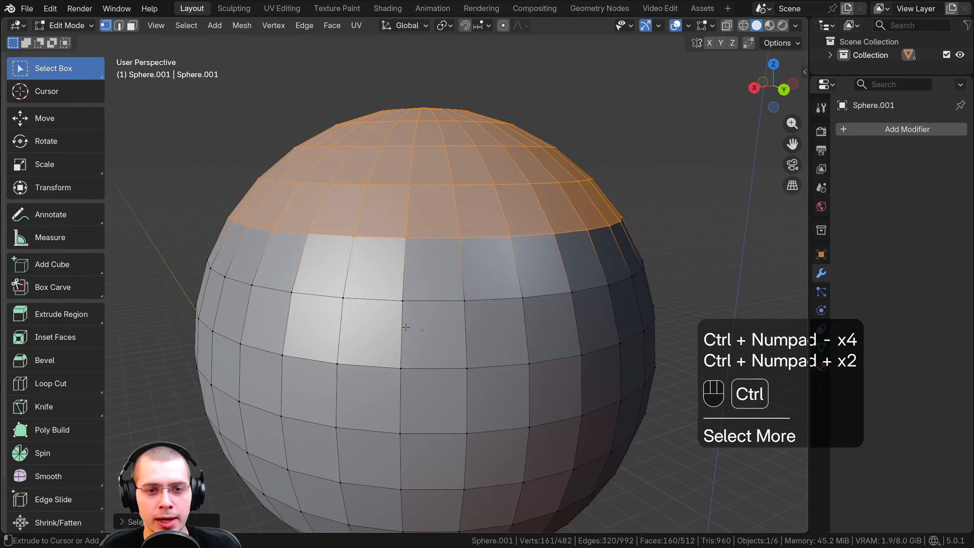
key("ctrl+KP_Subtract")
key("ctrl+KP_Subtract")
key("ctrl+KP_Subtract")
scroll(360, 157, "down", 4)
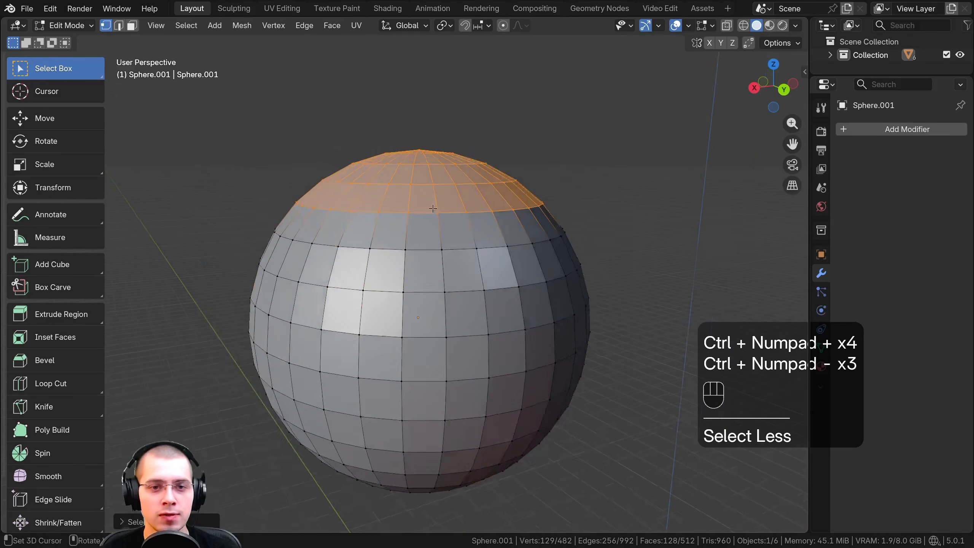
Grow the selection down the sphere again, then alternate Select Less and Select More, finishing with Select Less
key("ctrl+KP_Add")
key("ctrl+KP_Add")
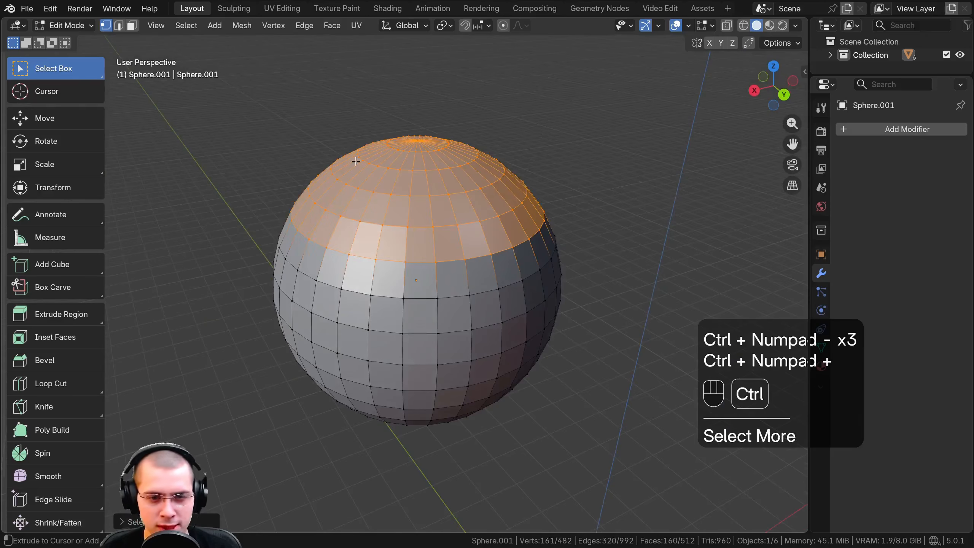
middle_click_drag(356, 161, 410, 197)
key("ctrl+KP_Subtract")
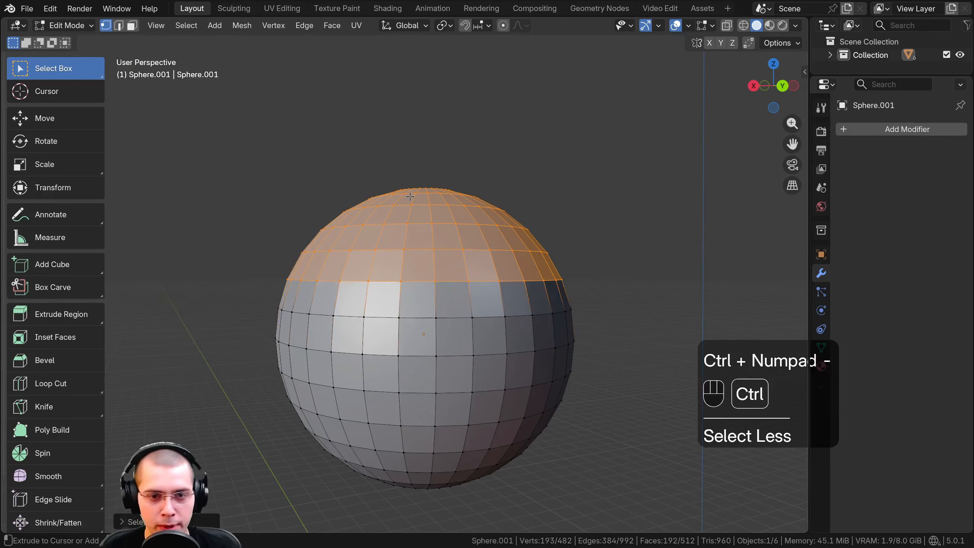
key("ctrl+KP_Add")
key("ctrl+KP_Subtract")
key("ctrl+KP_Add")
key("ctrl+KP_Subtract")
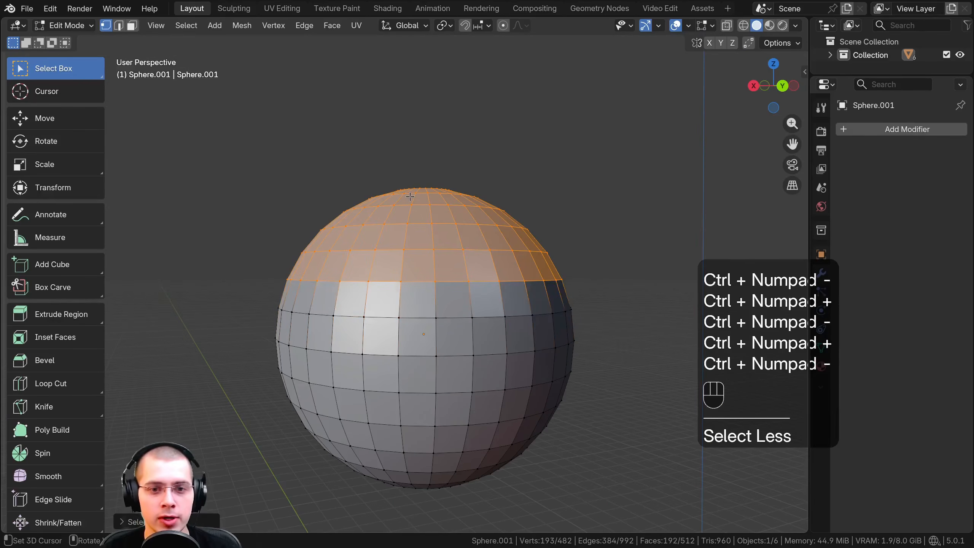
middle_click_drag(410, 197, 453, 175)
key("Tab")
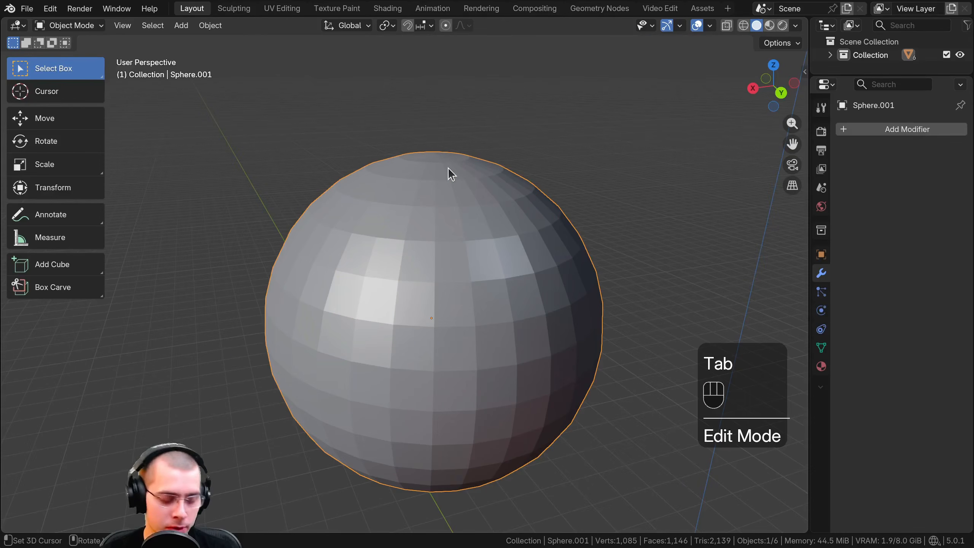
key("x")
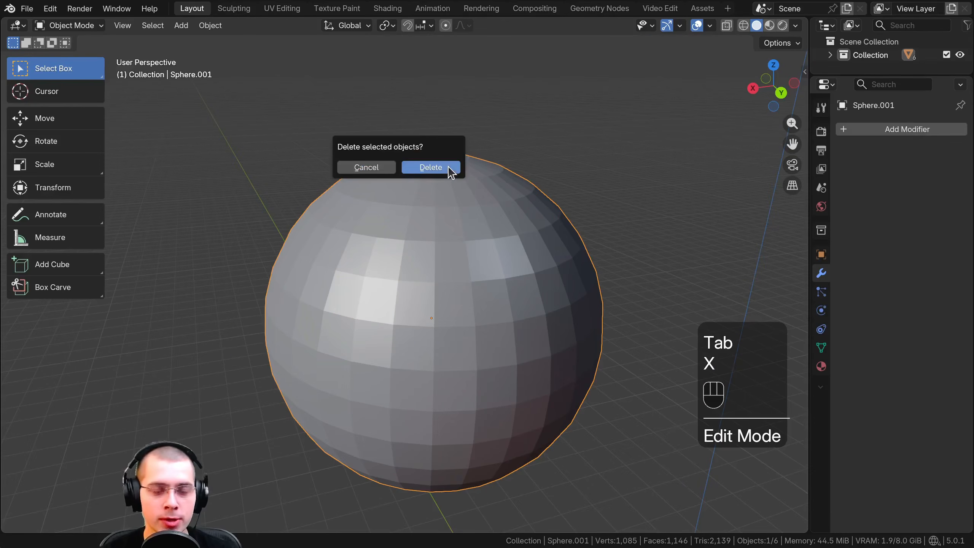
key("Escape")
key("Tab")
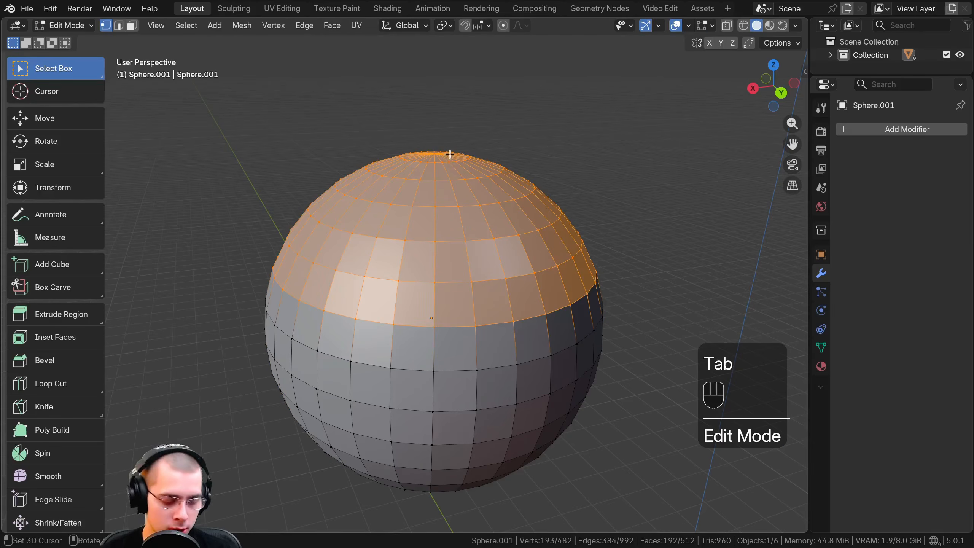
Review the delete options for the selected upper part of the sphere and delete it as Faces
key("Delete")
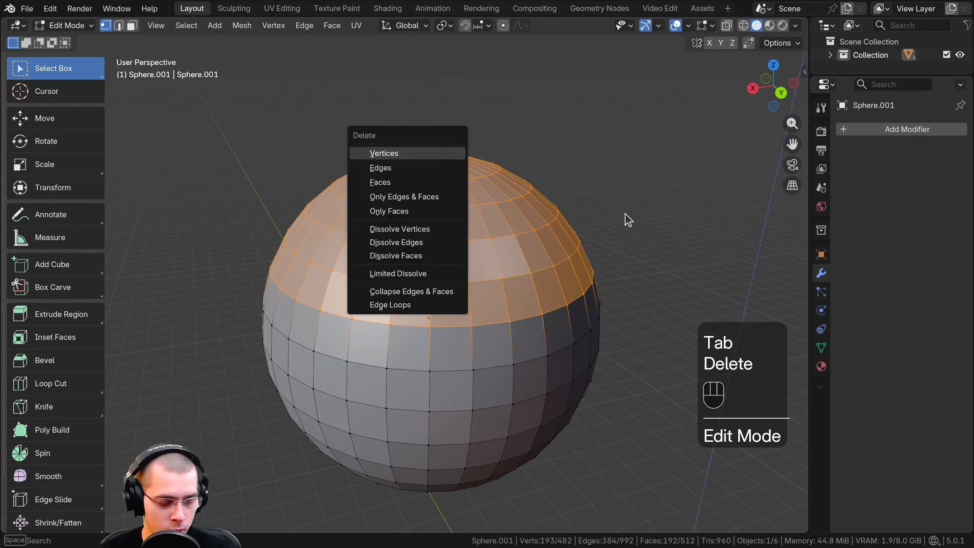
key("x")
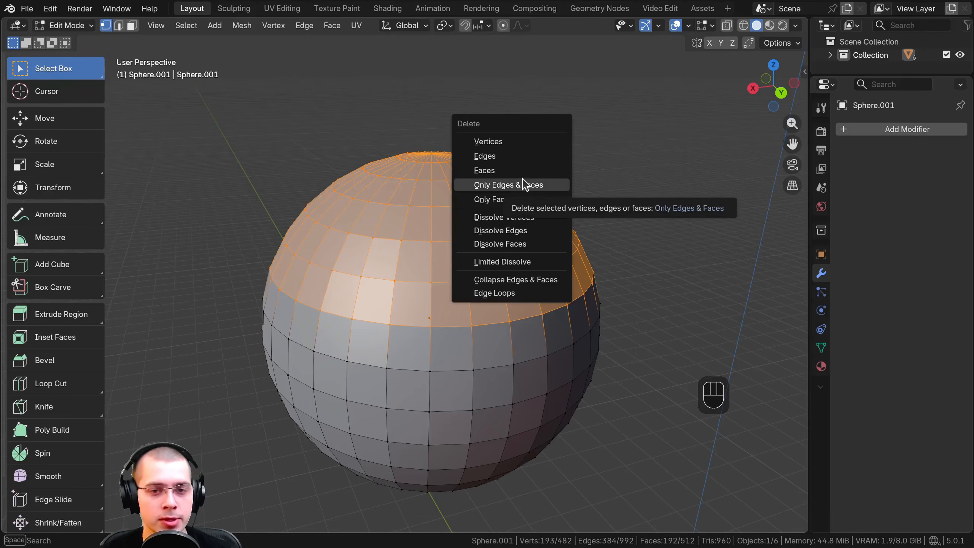
scroll(409, 180, "up", 3)
scroll(403, 230, "down", 1)
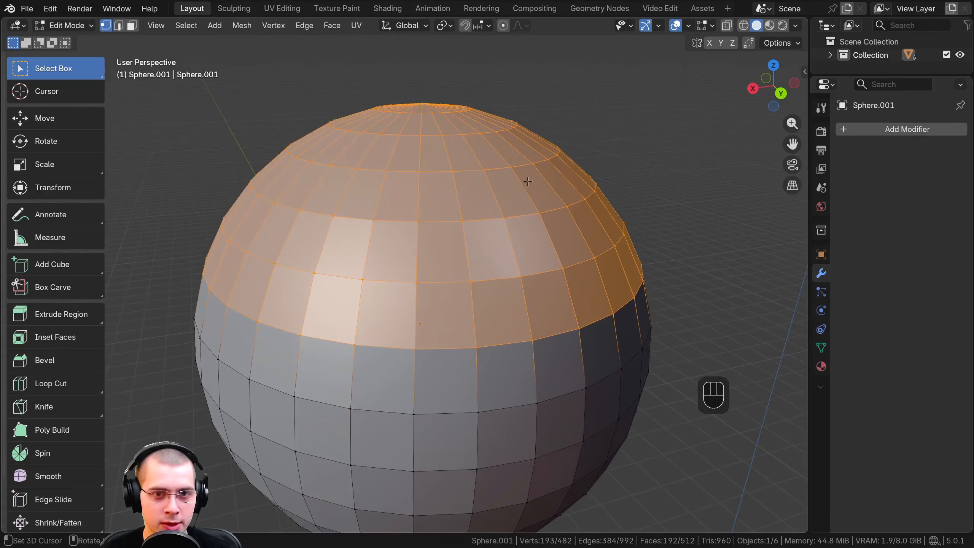
key("x")
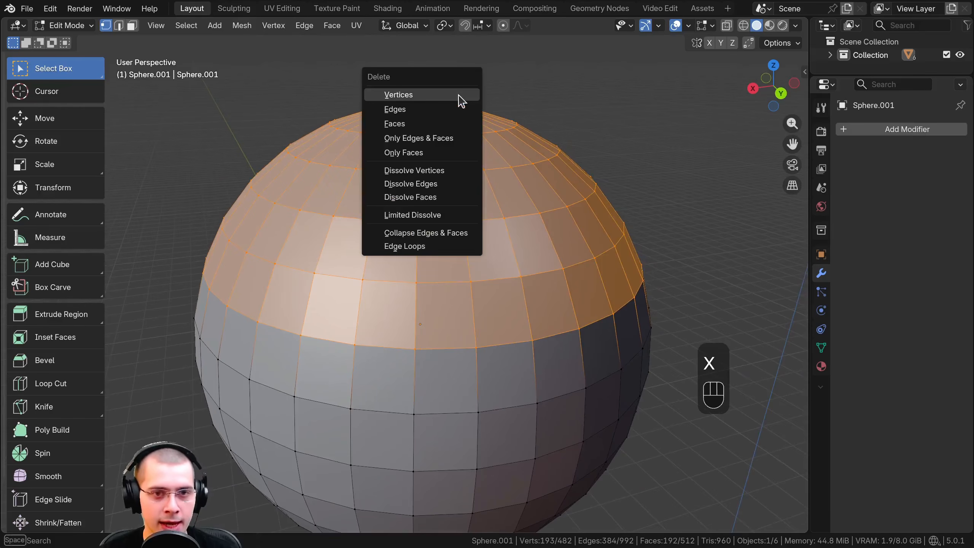
left_click(402, 124)
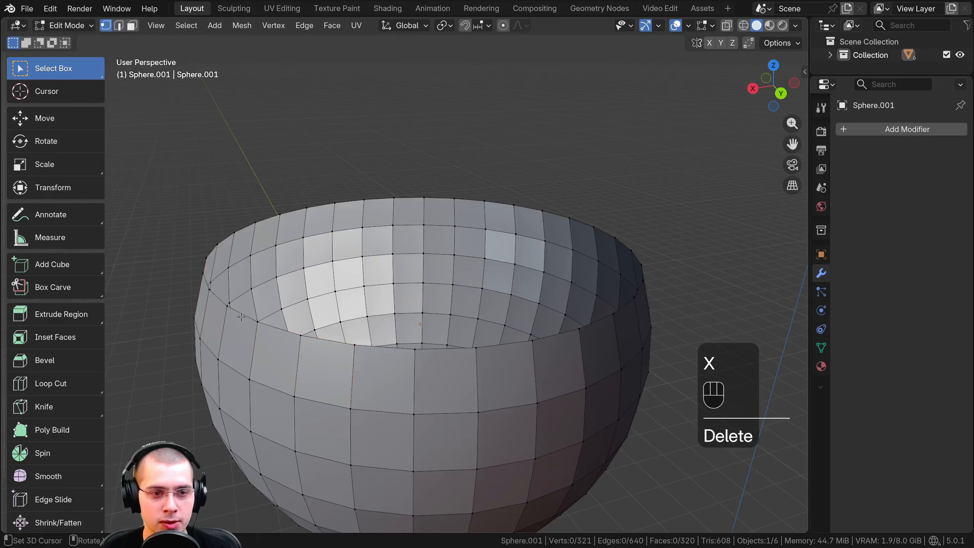
Select a vertex on the sphere's open rim, then undo the selection and the face deletion
left_click(214, 298)
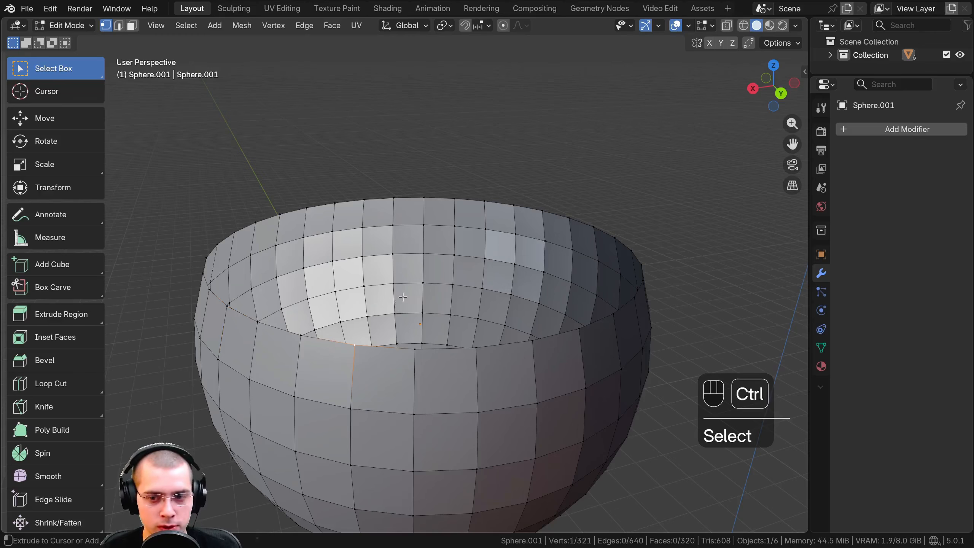
key("ctrl+z")
key("ctrl+z")
key("ctrl+z")
key("ctrl+z")
key("ctrl+z")
Delete the selected upper part of the sphere as Edges and select the tip vertex of one loose edge
key("x")
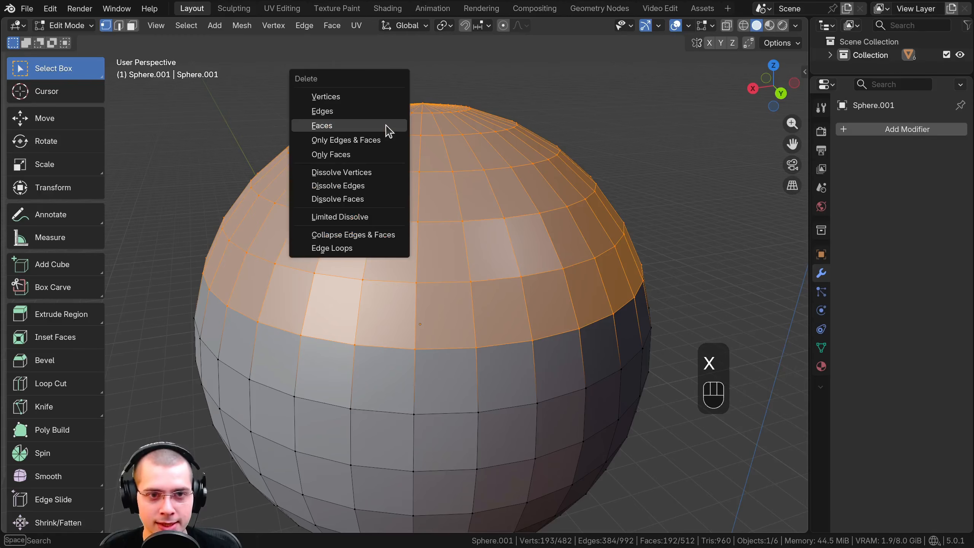
left_click(336, 113)
mouse_move(336, 113)
middle_mouse_down()
mouse_move(348, 147)
mouse_move(353, 114)
middle_mouse_up()
middle_click_drag(251, 308, 321, 322)
left_click(331, 309)
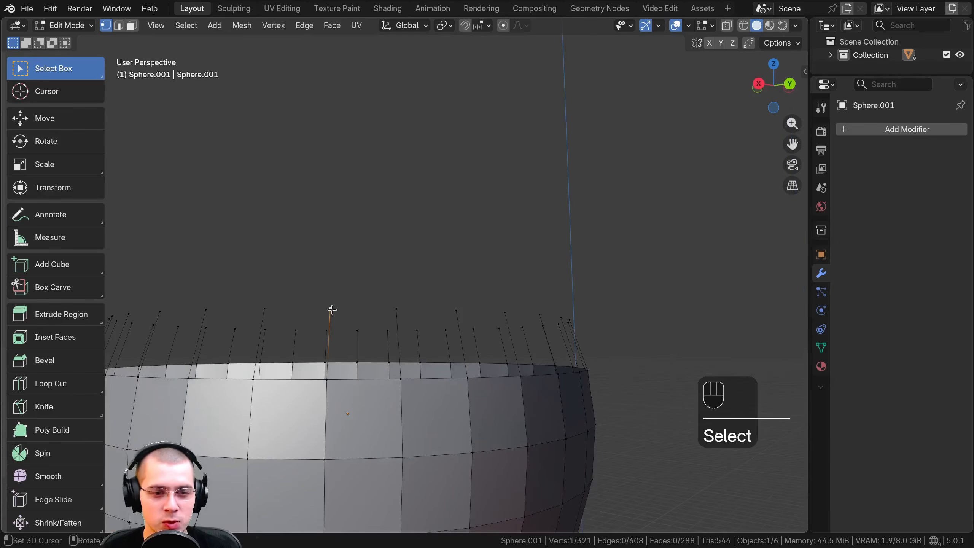
Box-select the loose edge tips above the rim, then undo the selections and the edge deletion
left_click_drag(169, 272, 603, 332)
middle_click_drag(447, 318, 385, 332)
key("ctrl+z")
key("ctrl+z")
key("ctrl+z")
key("ctrl+z")
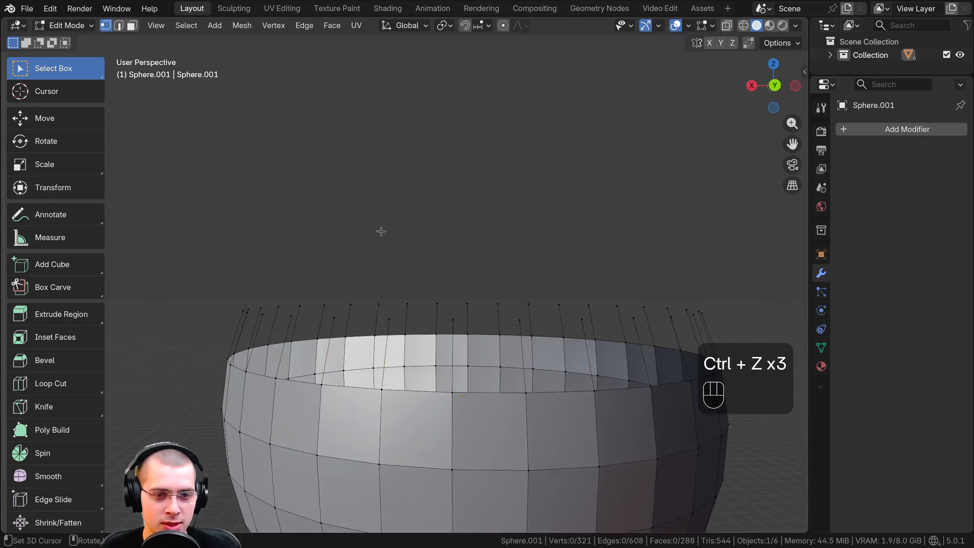
Delete the selected upper part of the sphere as Vertices, inspect the open rim, and undo the deletion
middle_click_drag(381, 230, 387, 233)
key("x")
key("x")
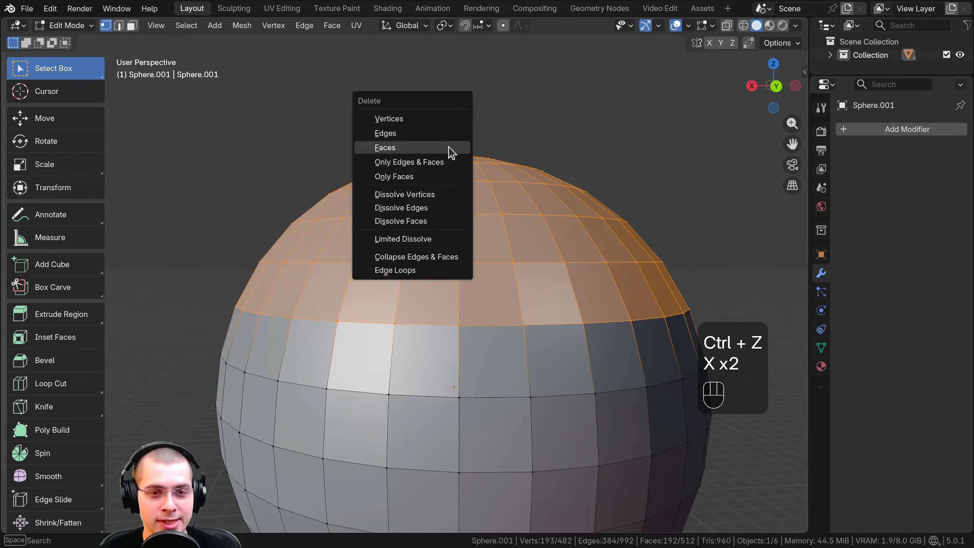
left_click(391, 122)
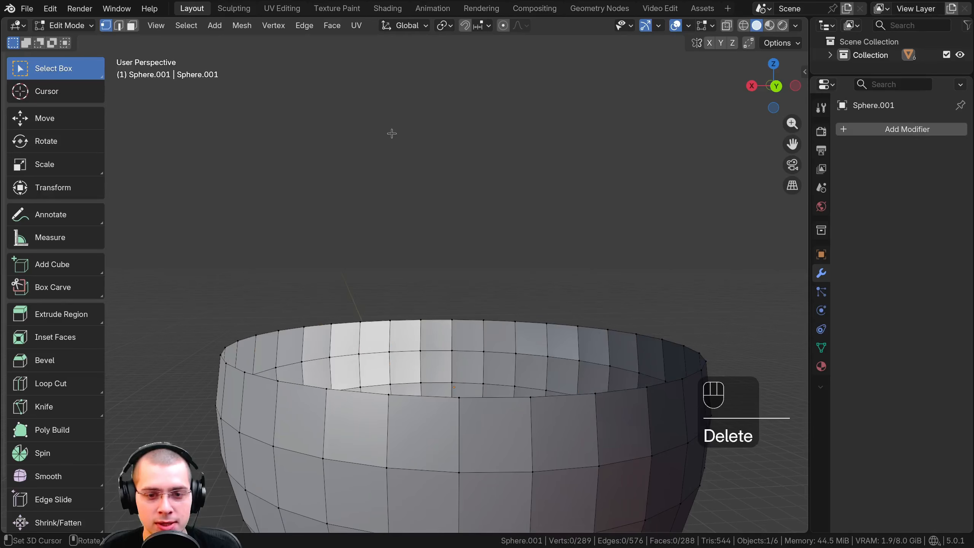
middle_click_drag(459, 379, 395, 302, "shift")
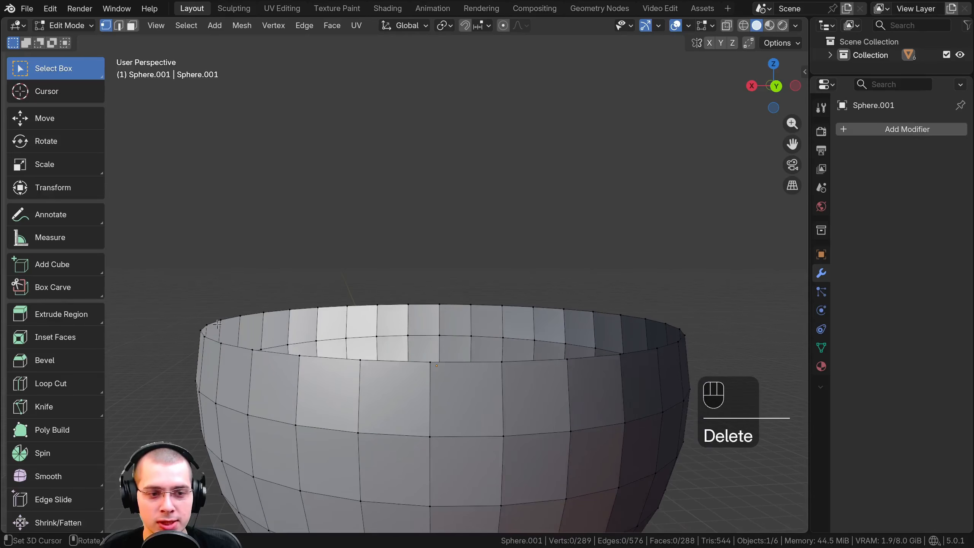
middle_click_drag(233, 327, 353, 287, "shift")
scroll(280, 305, "up", 2)
key("ctrl+z")
Repeat the Vertices deletion with the selection border seen up close, then undo it
scroll(347, 265, "up", 1)
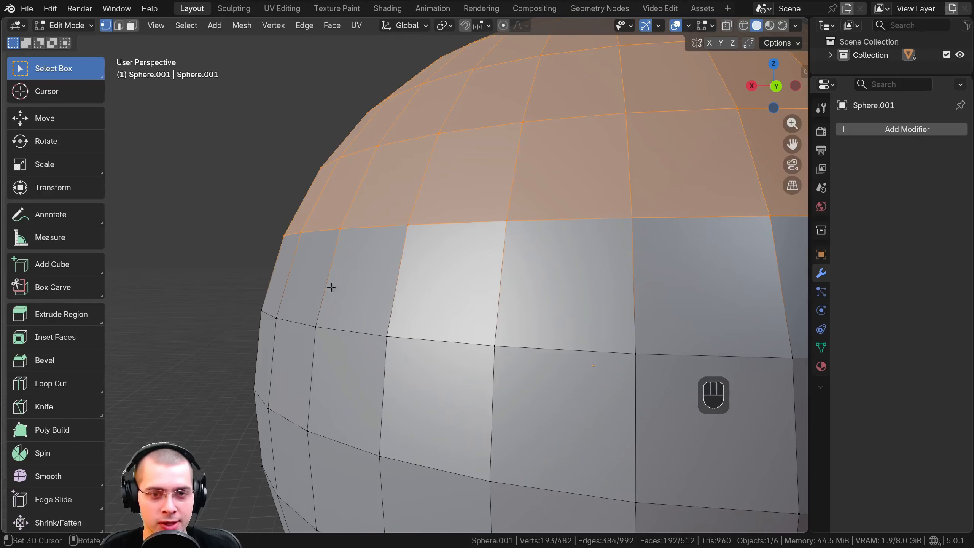
key("x")
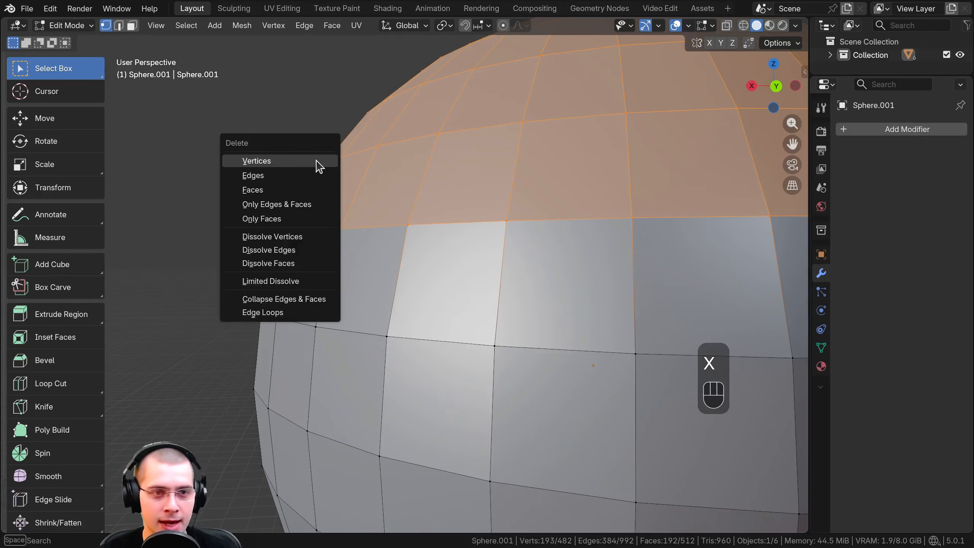
left_click(265, 161)
key("ctrl+z")
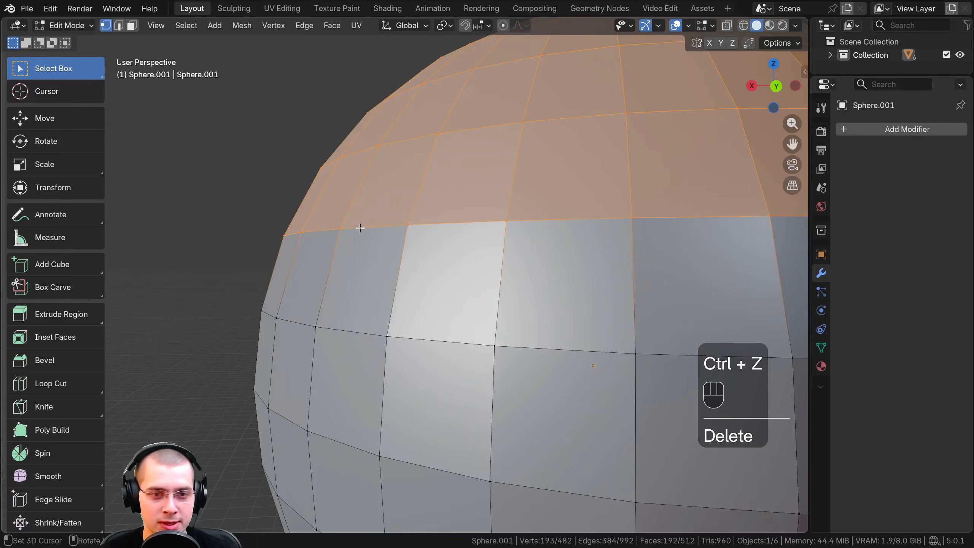
Delete the selected upper part of the sphere as Faces for comparison, then undo the deletion
key("x")
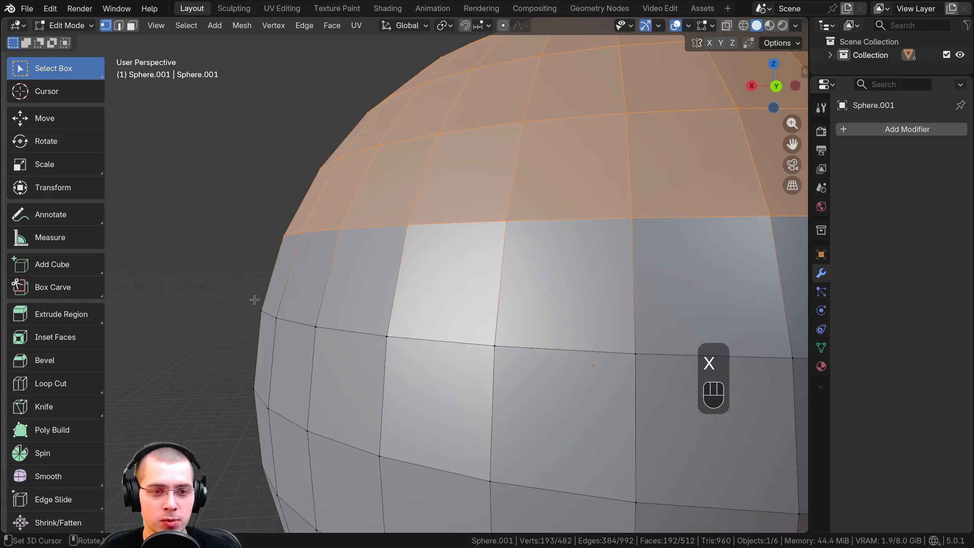
key("x")
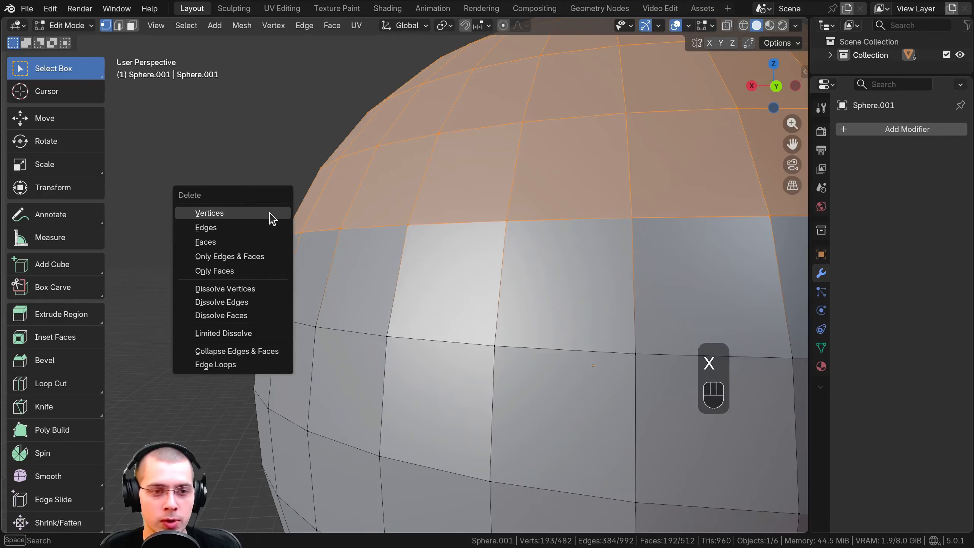
left_click(205, 242)
scroll(283, 268, "down", 4)
key("ctrl+z")
Delete the selected upper part with Only Faces and inspect the wireframe left above the sphere's rim
key("x")
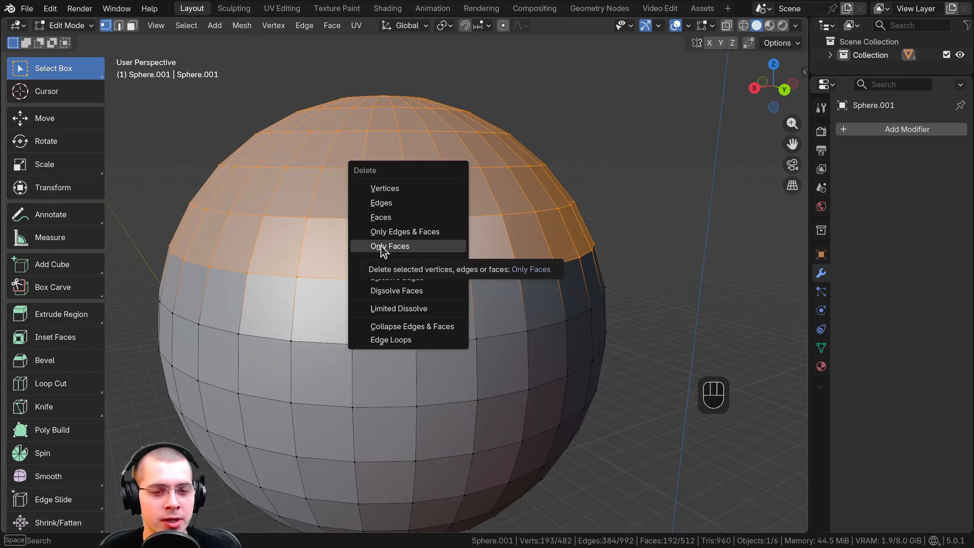
left_click(382, 247)
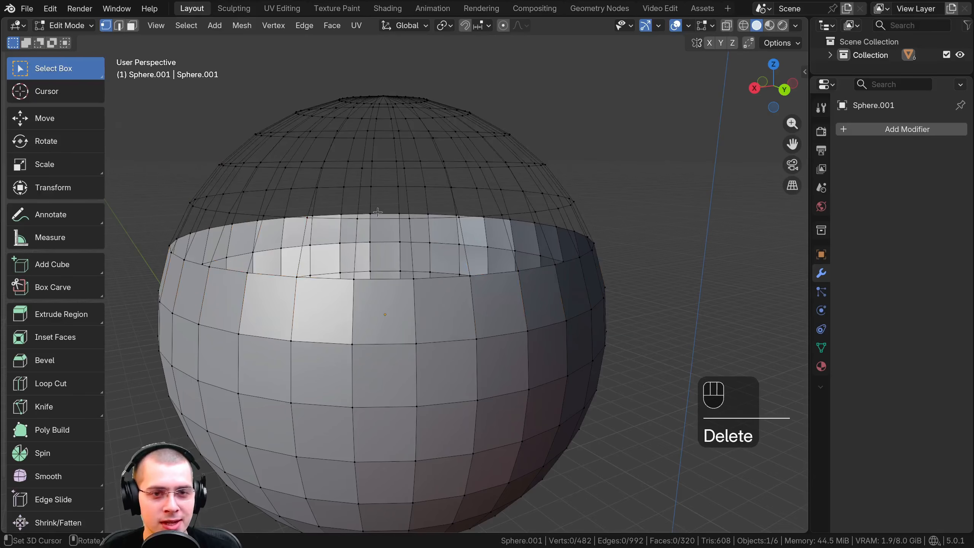
middle_click_drag(377, 212, 388, 298)
middle_click_drag(387, 297, 376, 261)
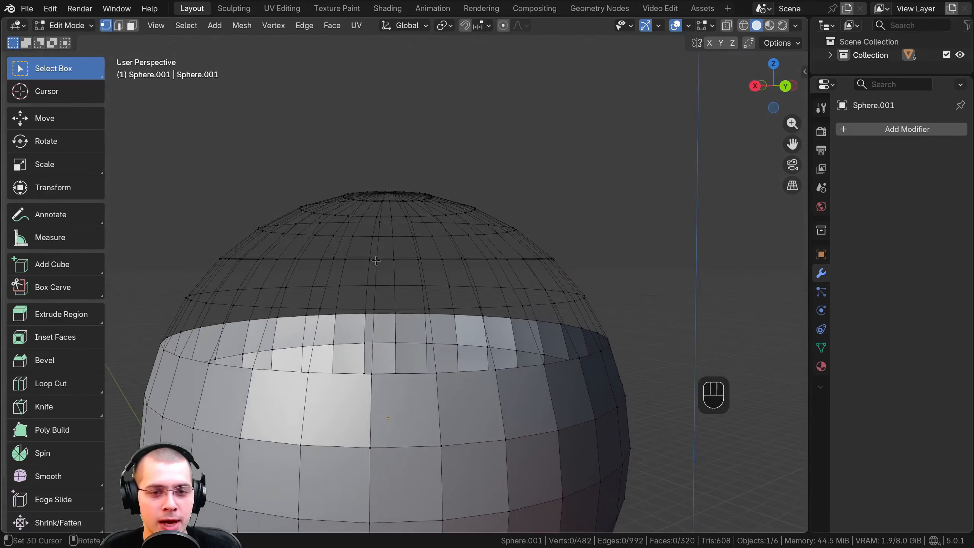
Box-select part of the bare wireframe at the sphere's top, then undo the selection and the Only Faces deletion
left_click_drag(238, 179, 499, 307)
middle_click_drag(449, 261, 441, 185)
scroll(451, 272, "up", 1)
scroll(499, 270, "down", 2)
scroll(393, 215, "up", 2)
key("ctrl+z")
key("ctrl+z")
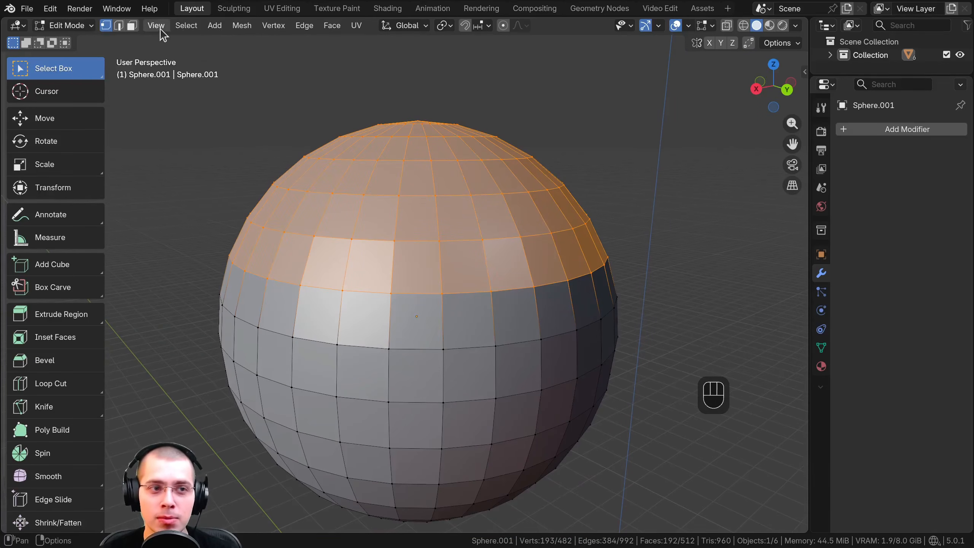
Look over the primitives that can be added to the mesh, then switch the sphere back to object mode
left_click(213, 26)
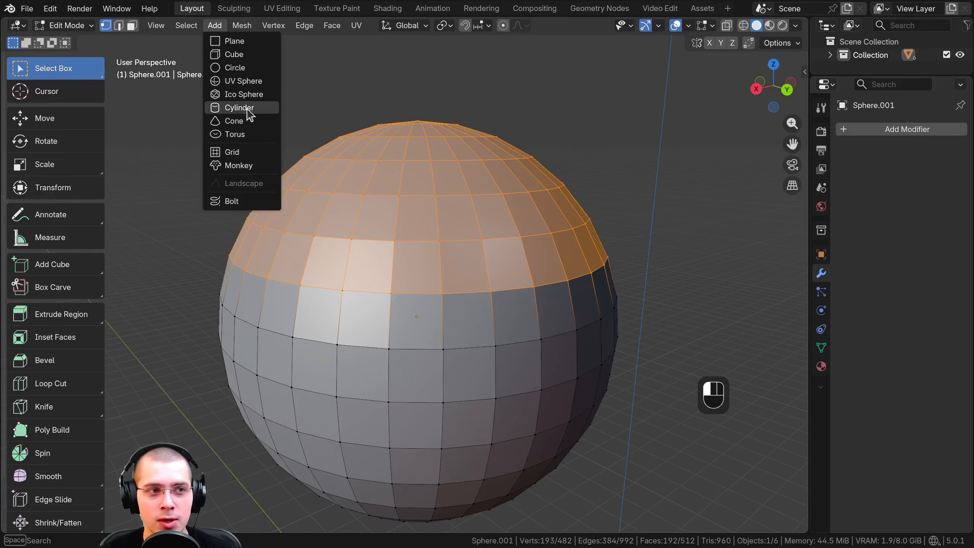
left_click(63, 26)
left_click(65, 41)
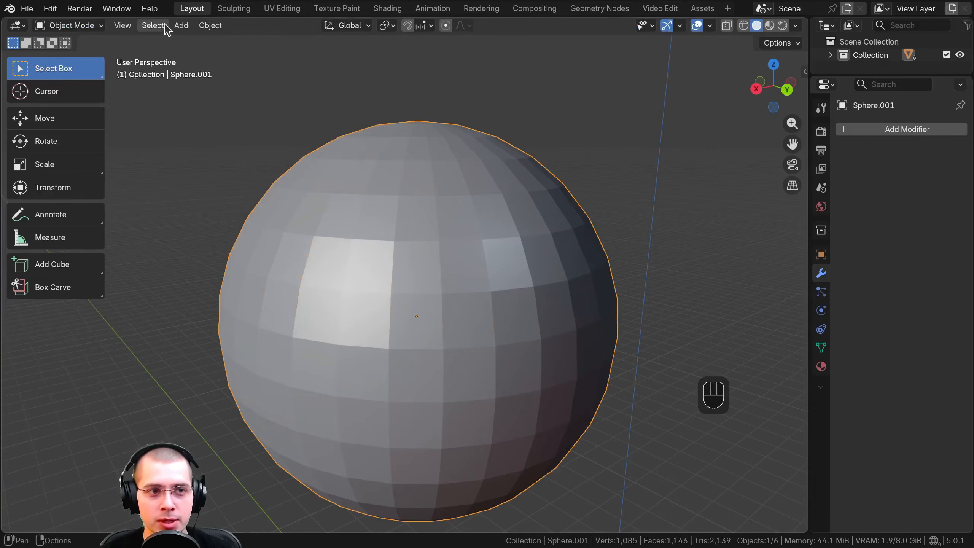
Add a Monkey primitive to the sphere's mesh in Edit Mode
left_click(181, 25)
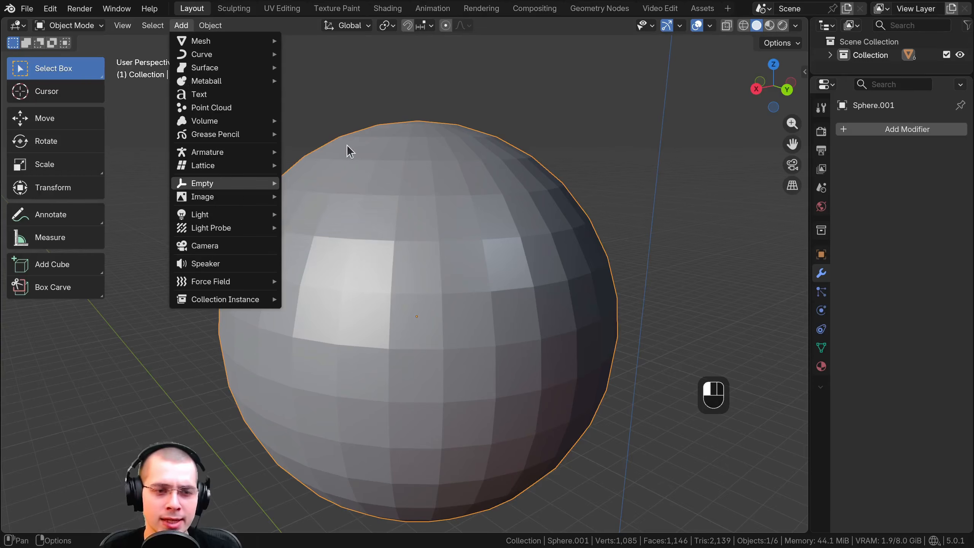
left_click(92, 27)
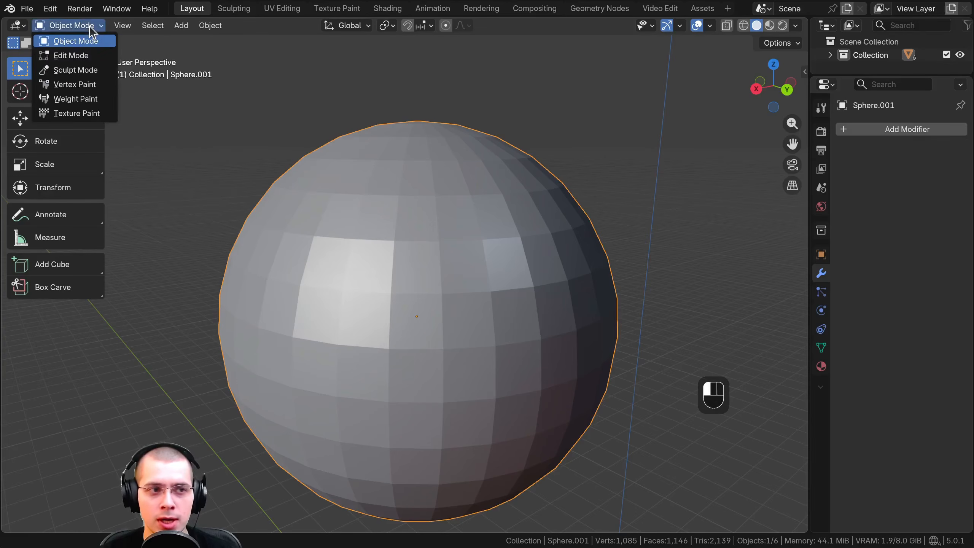
left_click(69, 56)
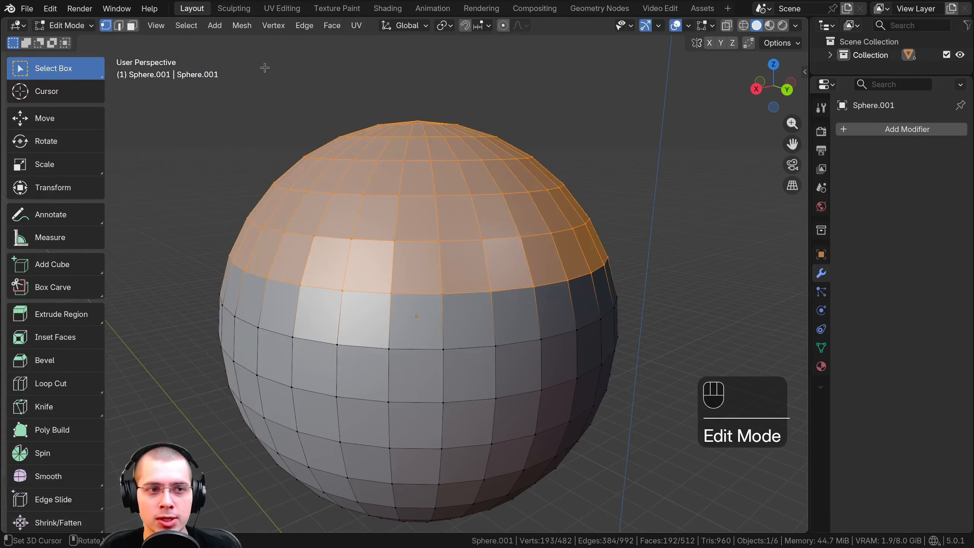
key("shift+a")
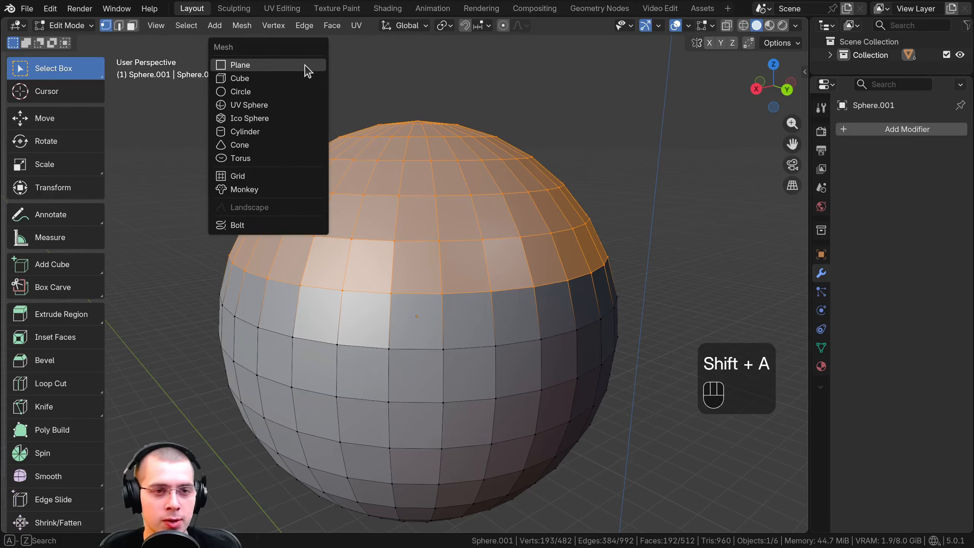
left_click(242, 197)
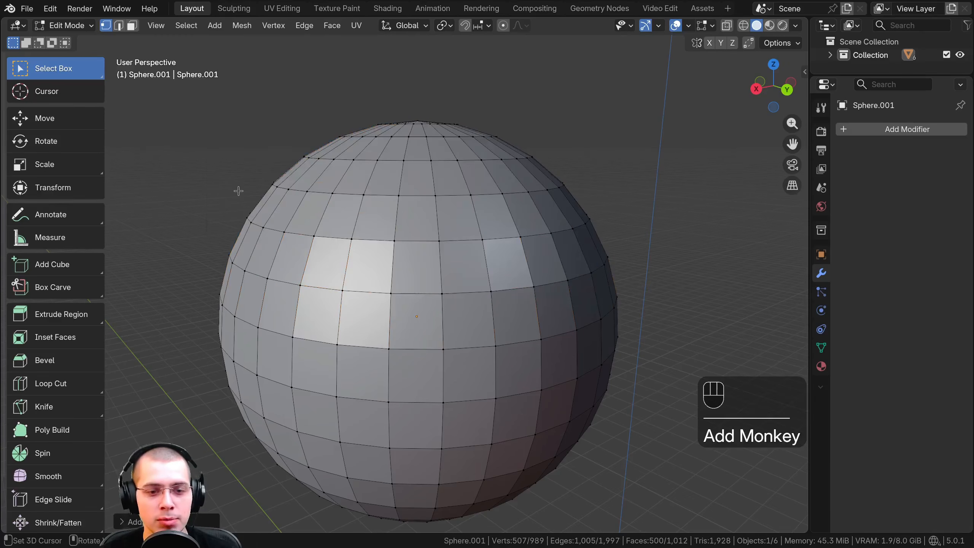
scroll(513, 199, "down", 10)
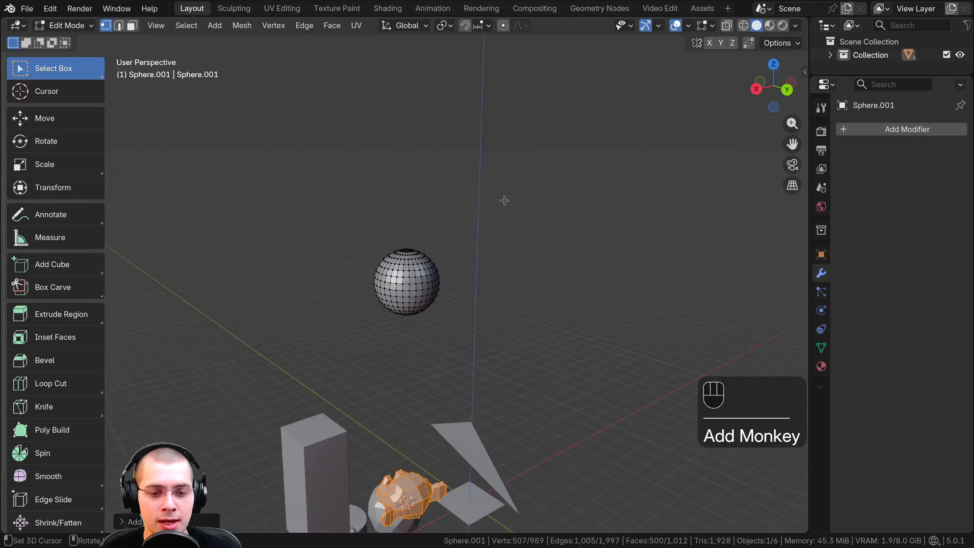
middle_click_drag(494, 223, 478, 216, "shift")
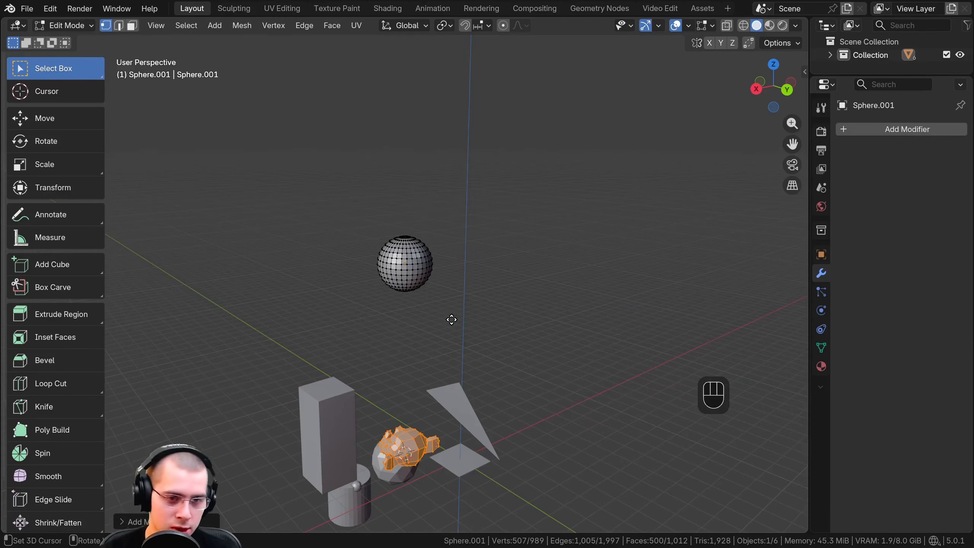
Move the monkey mesh up along Z by about 9.8 m to just above the sphere and frame it
key("g")
key("z")
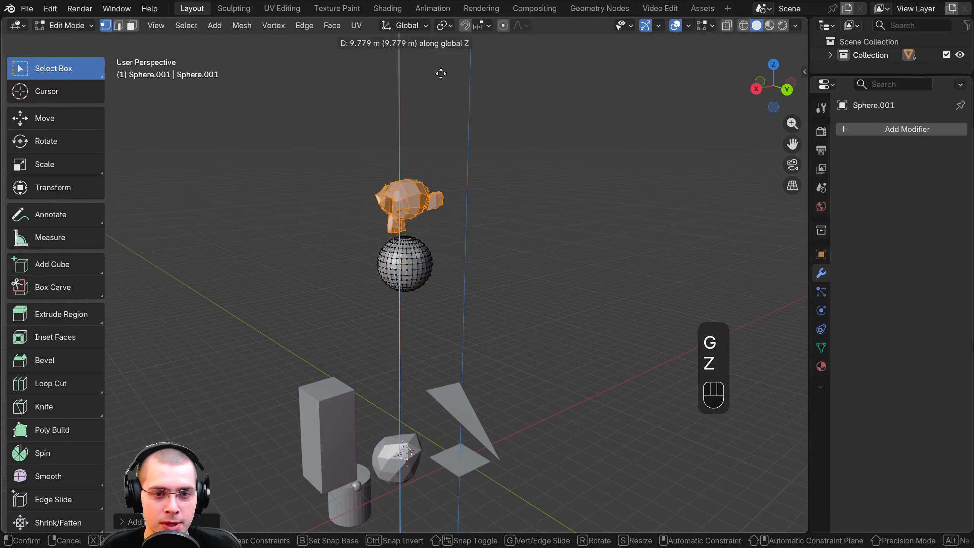
left_click(441, 73)
middle_click_drag(369, 151, 583, 199)
key("KP_Decimal")
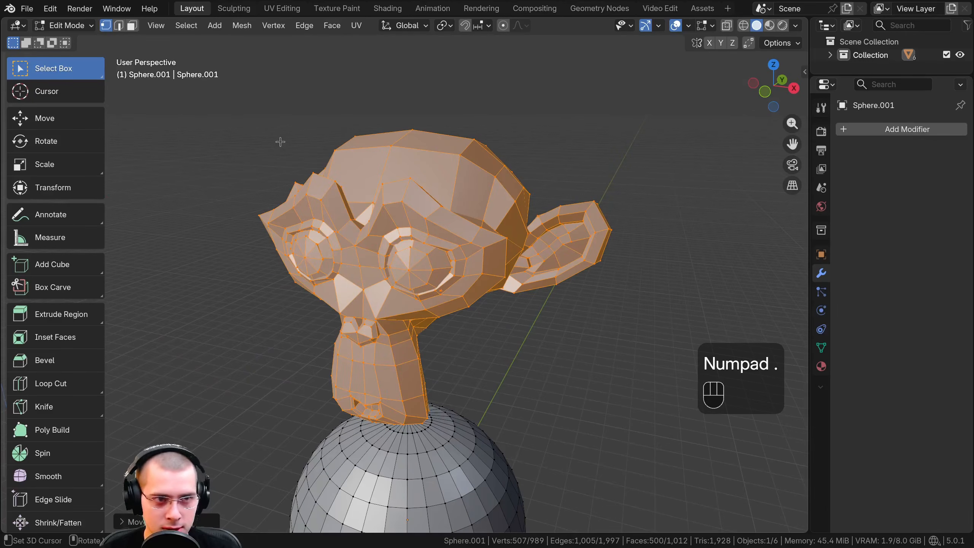
Try moving the combined monkey and sphere as one object in Object Mode, cancelling each move
key("Tab")
middle_click_drag(283, 148, 502, 335)
key("Tab")
key("Tab")
scroll(502, 335, "down", 4)
key("g")
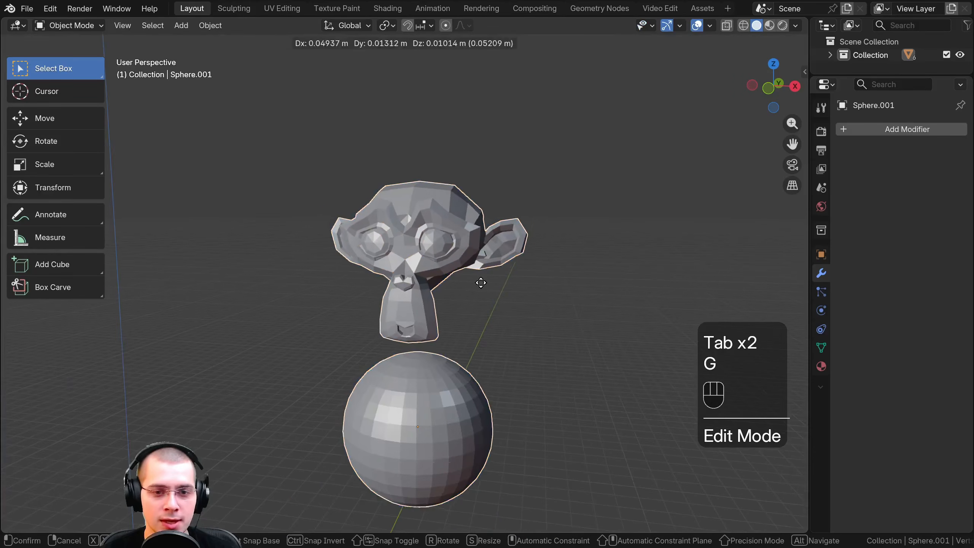
right_click(474, 279)
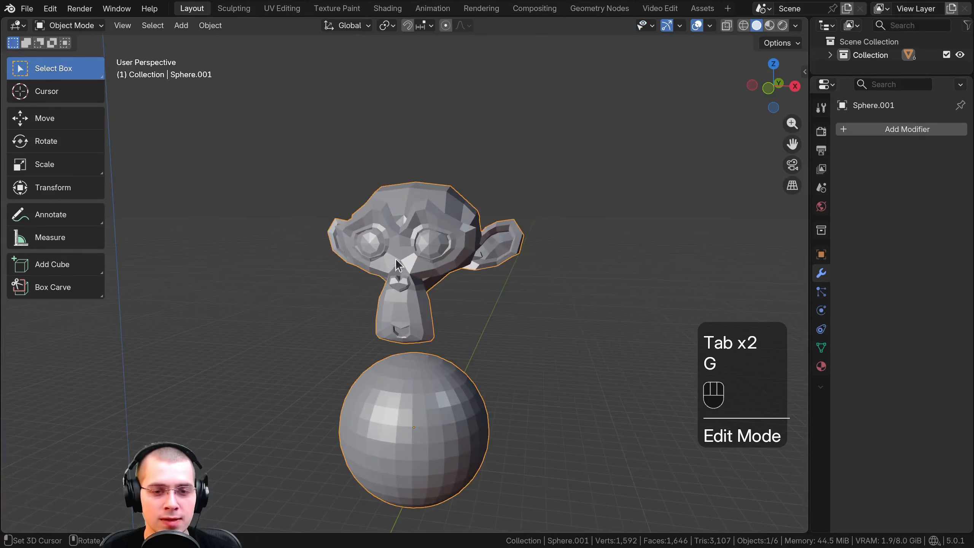
scroll(395, 284, "down", 1)
middle_click_drag(391, 337, 394, 303, "shift")
middle_click_drag(385, 326, 343, 307)
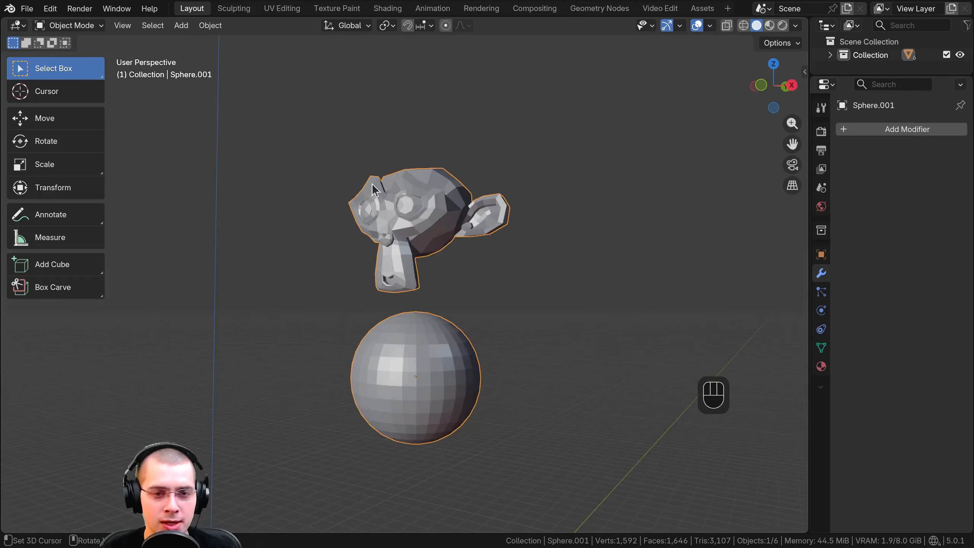
key("g")
right_click(379, 208)
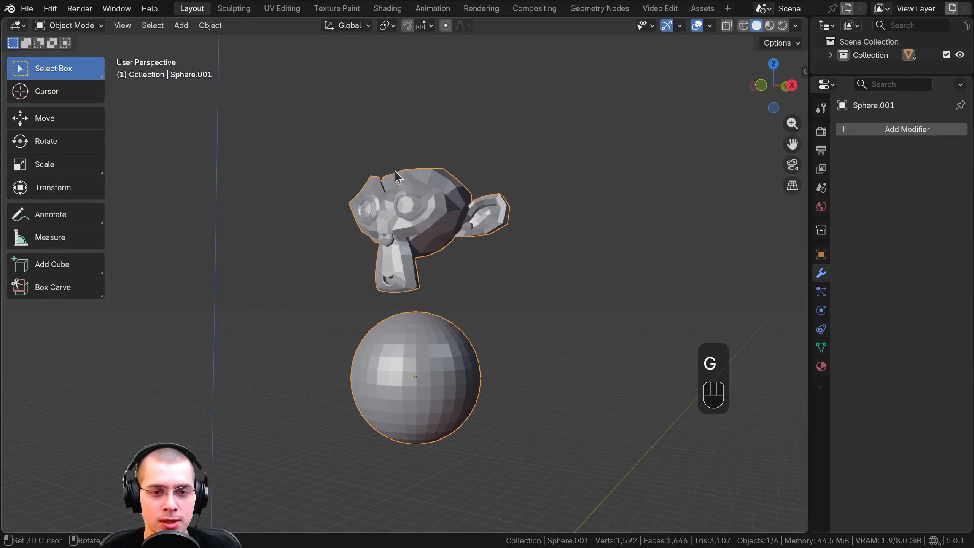
scroll(452, 192, "up", 2)
middle_click_drag(395, 171, 474, 199)
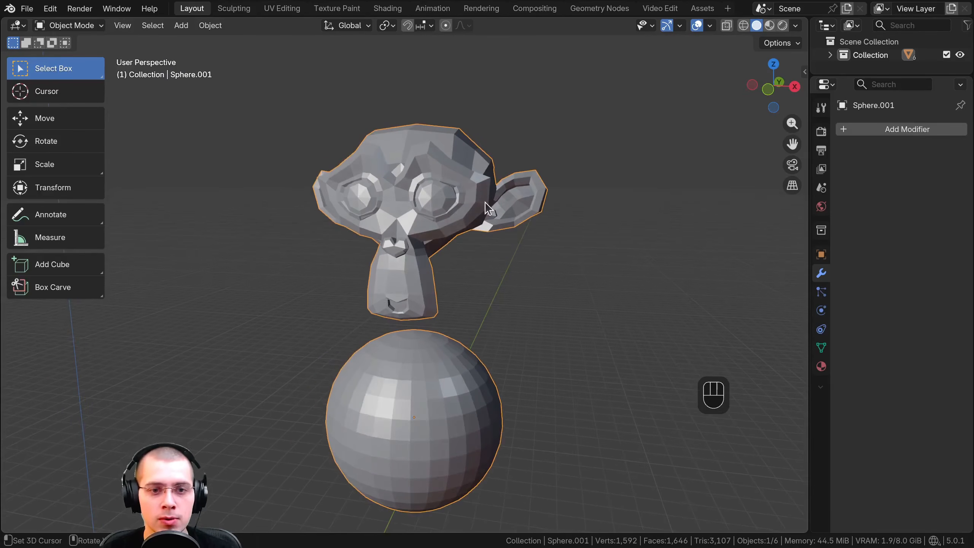
Select all objects in Object Mode and move them along the X axis, clear of the world origin
middle_click_drag(416, 153, 442, 165, "shift")
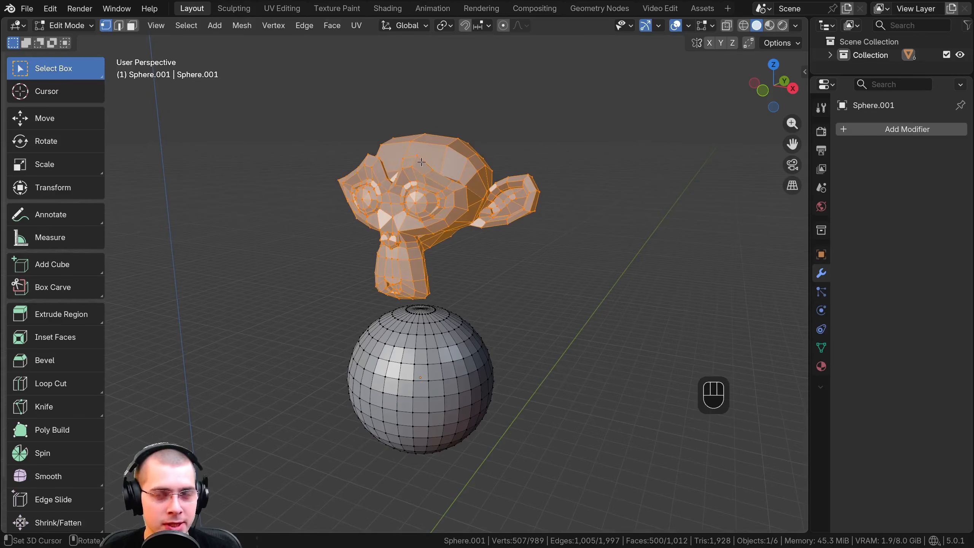
scroll(422, 162, "down", 1)
scroll(446, 162, "down", 2)
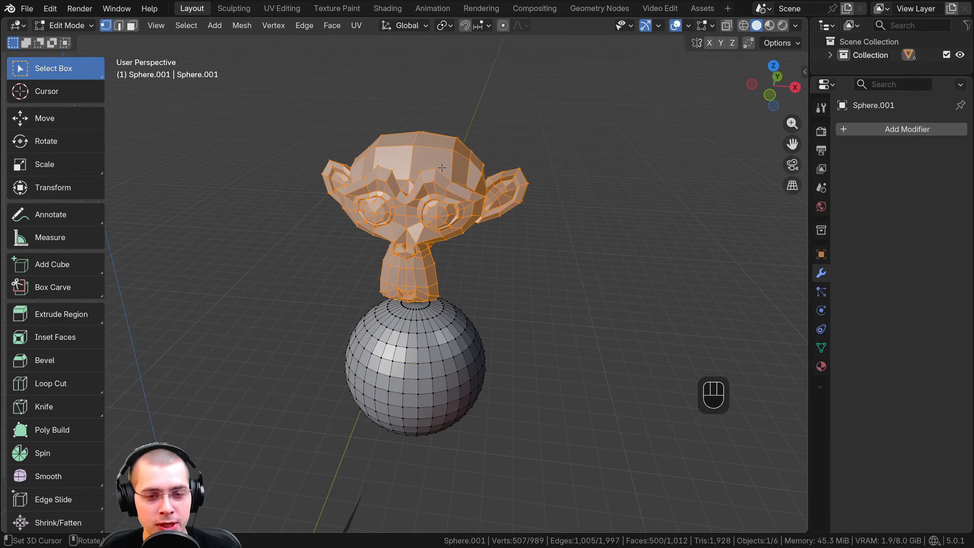
scroll(439, 172, "down", 2)
scroll(436, 177, "down", 2)
key("Tab")
mouse_move(436, 177)
middle_mouse_down()
mouse_move(427, 198)
mouse_move(441, 168)
middle_mouse_up()
key("a")
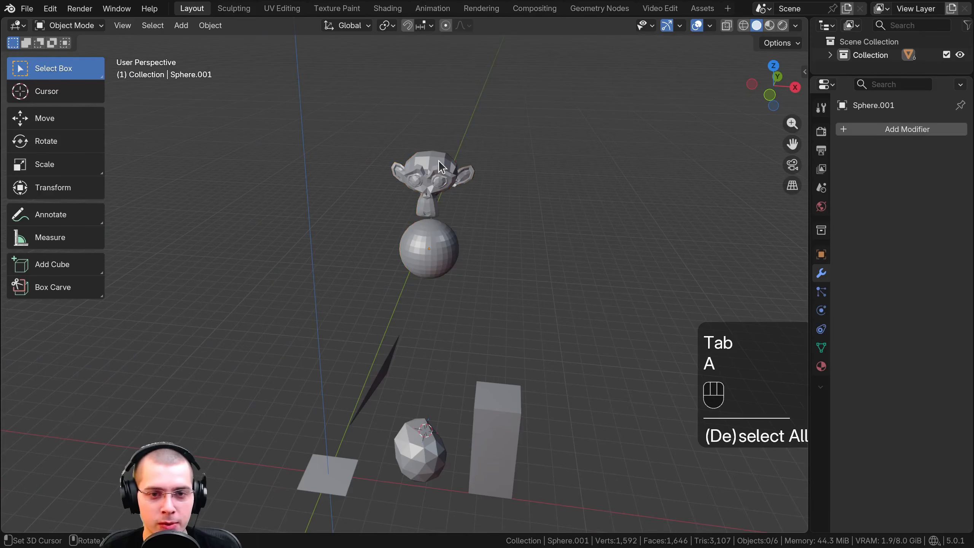
key("a")
scroll(440, 188, "down", 2)
key("g")
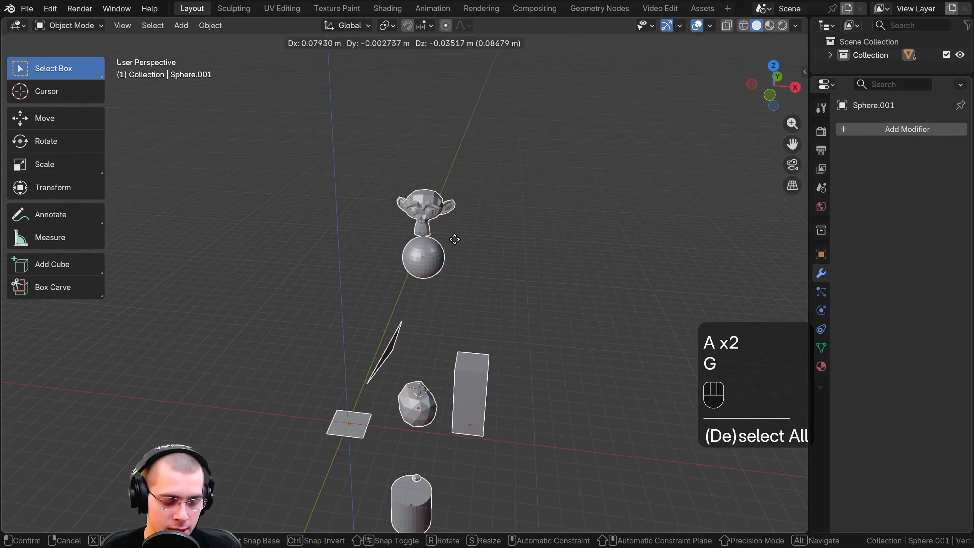
key("x")
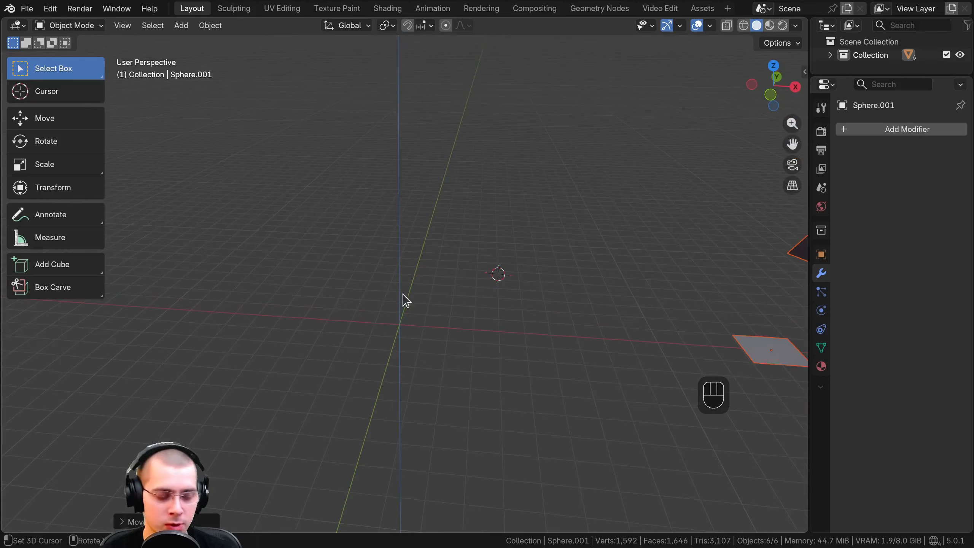
Reset the 3D cursor to the world origin and add a Plane mesh there
key("shift+c")
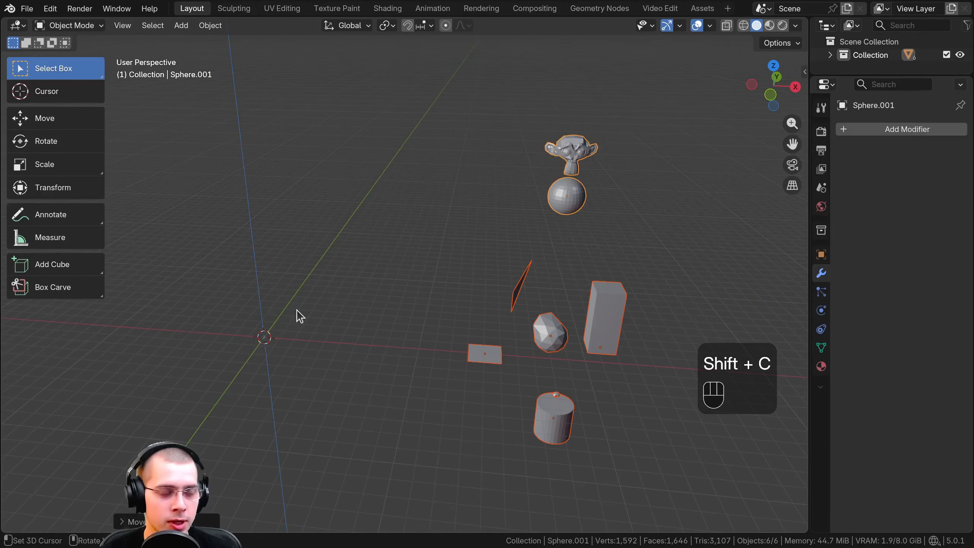
key("shift+a")
mouse_move(326, 264)
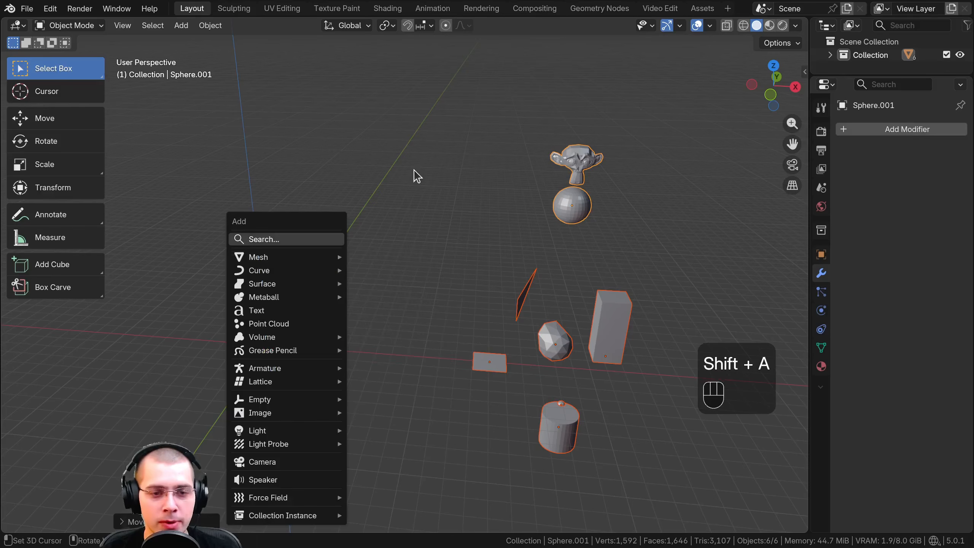
key("shift+a")
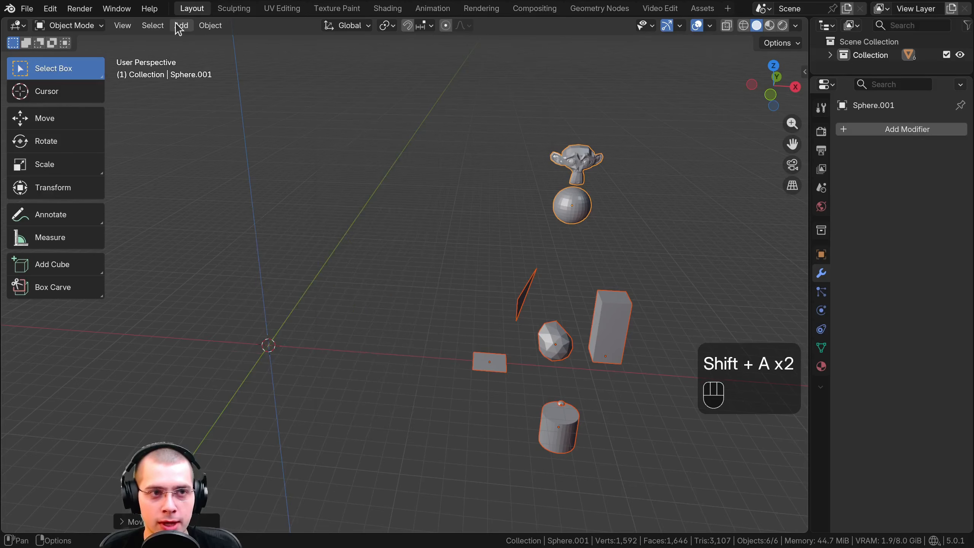
left_click(181, 25)
mouse_move(196, 40)
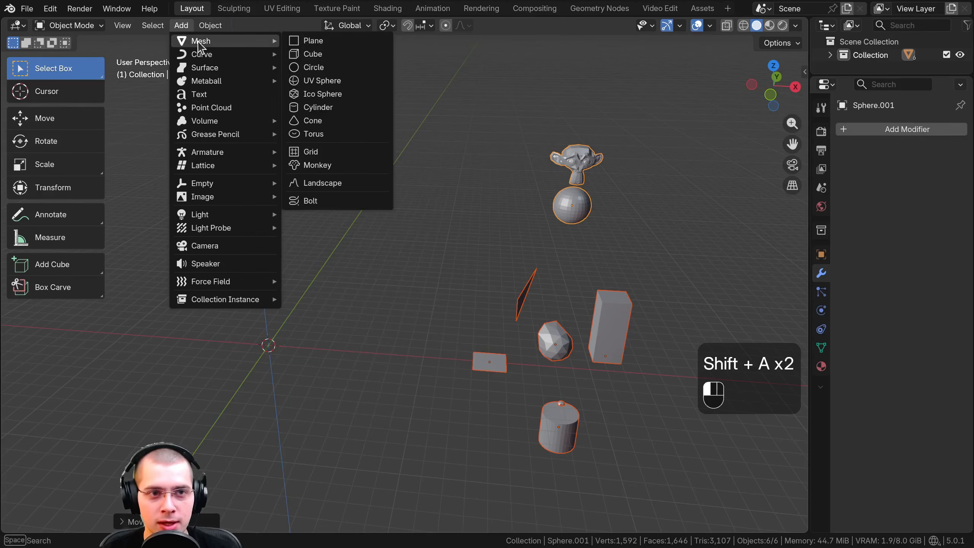
left_click(315, 41)
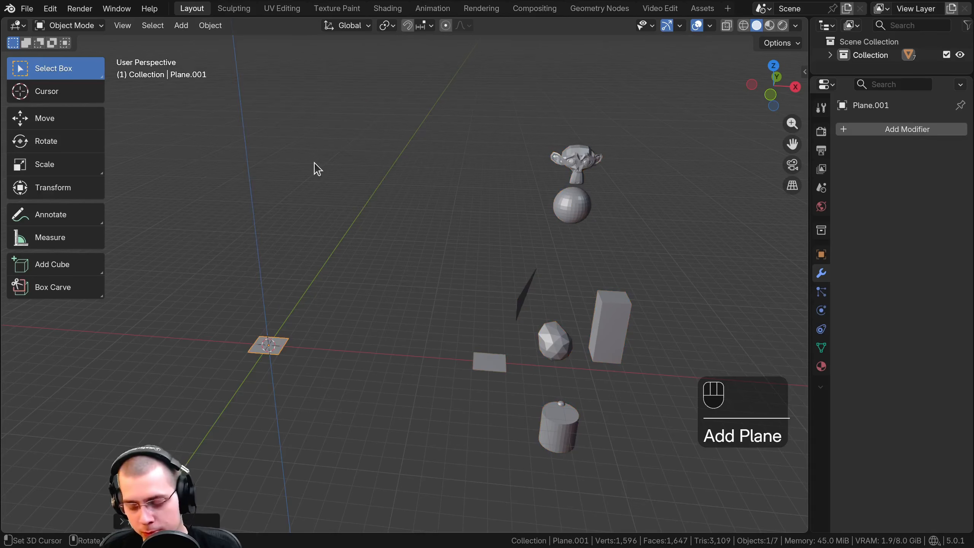
Frame the new plane, enter Edit Mode and delete all its vertices
key("KP_Decimal")
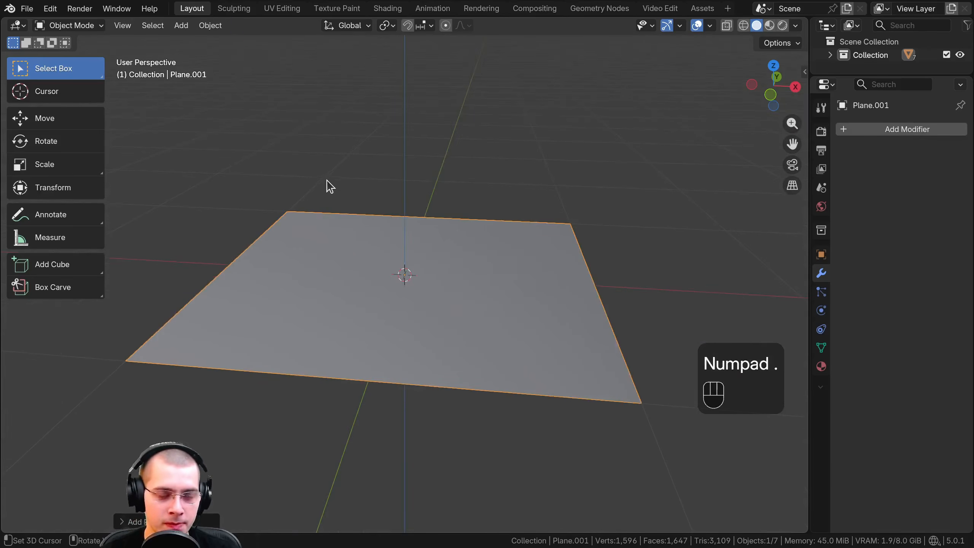
middle_click_drag(326, 178, 326, 193)
left_click(79, 25)
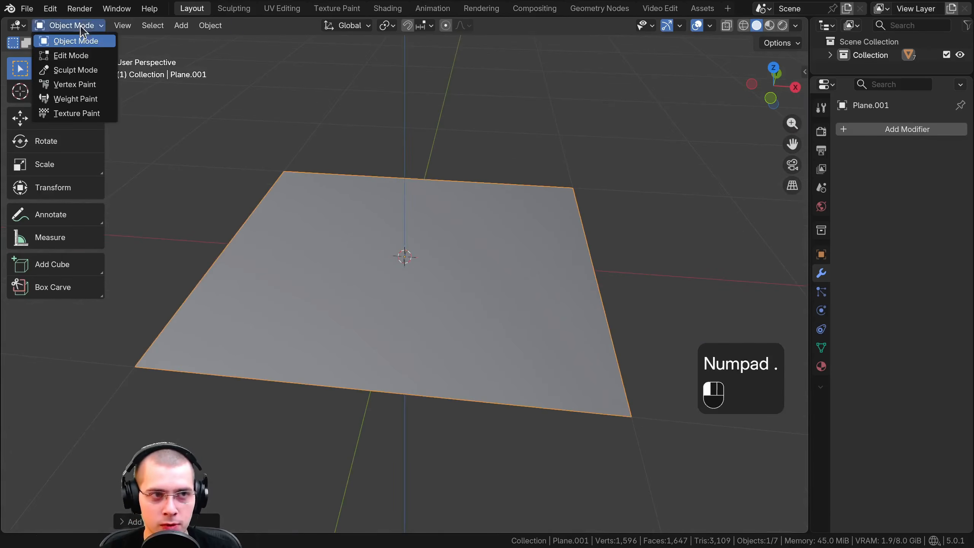
left_click(73, 56)
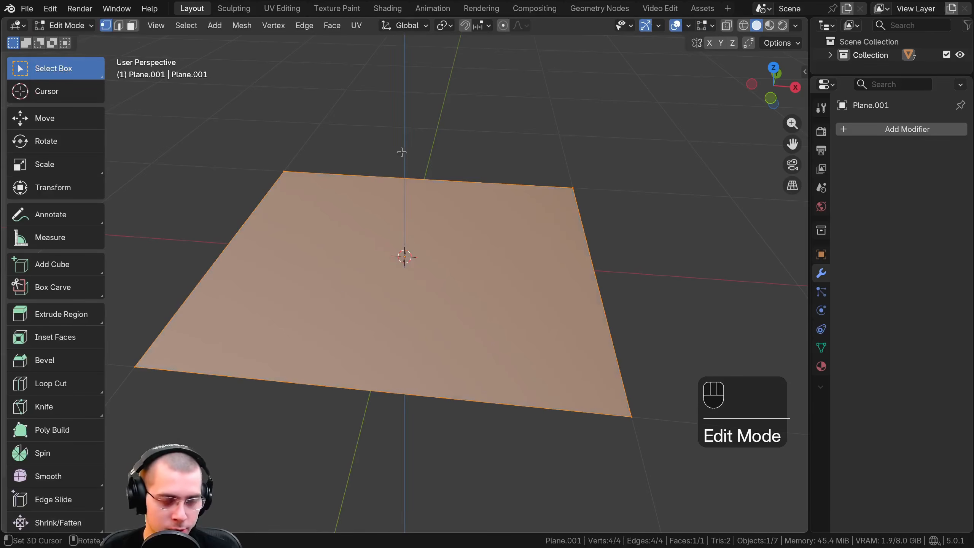
key("x")
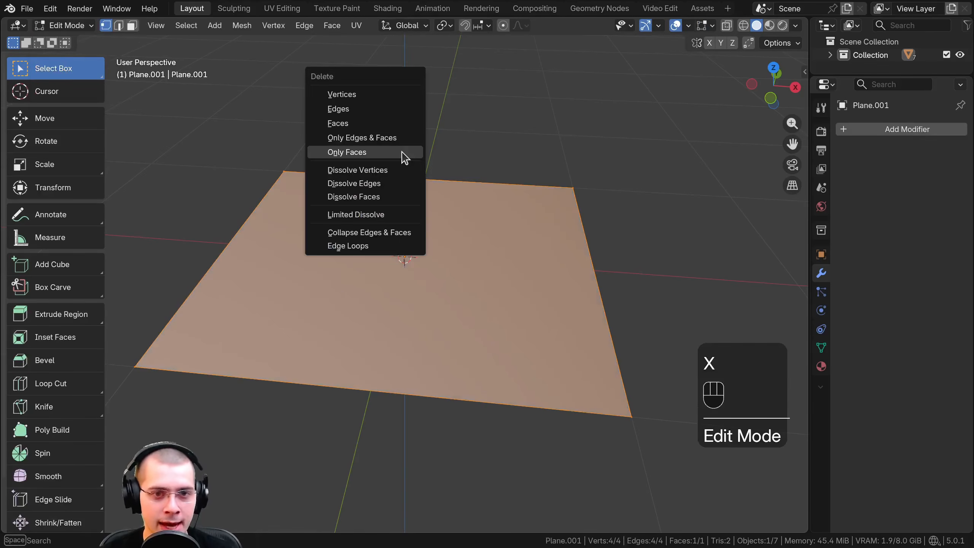
left_click(342, 95)
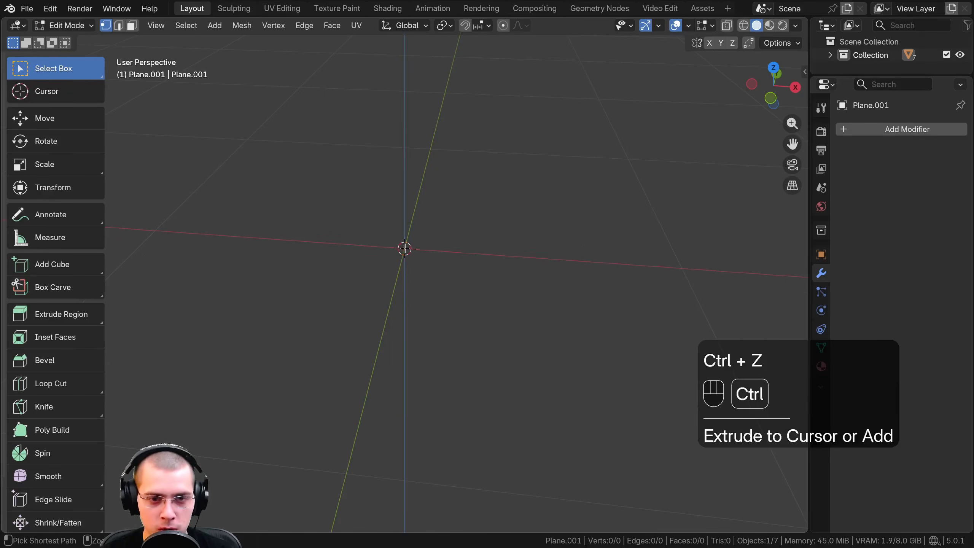
Add a single vertex near the world origin in the emptied plane mesh and move it slightly
right_click(405, 242, "ctrl")
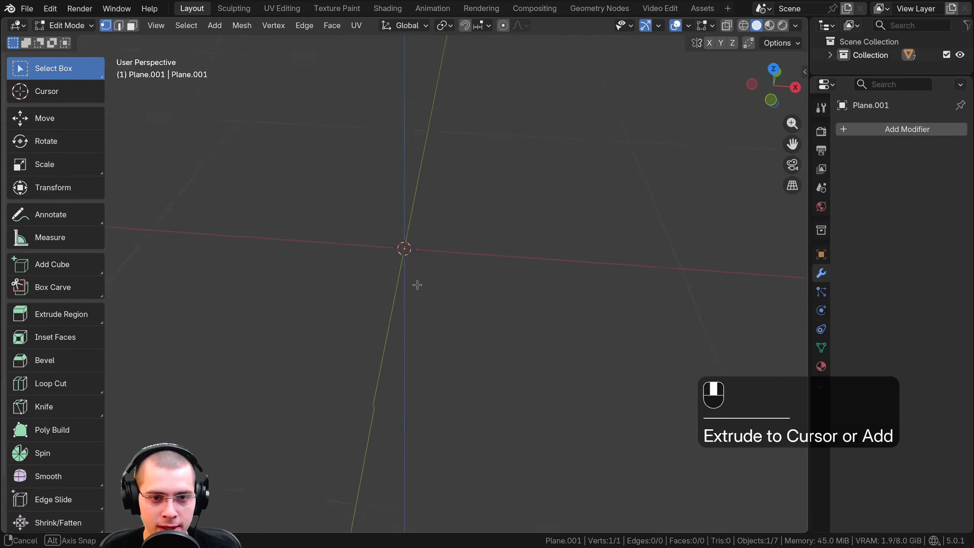
middle_click_drag(418, 284, 408, 325)
key("g")
left_click(442, 254)
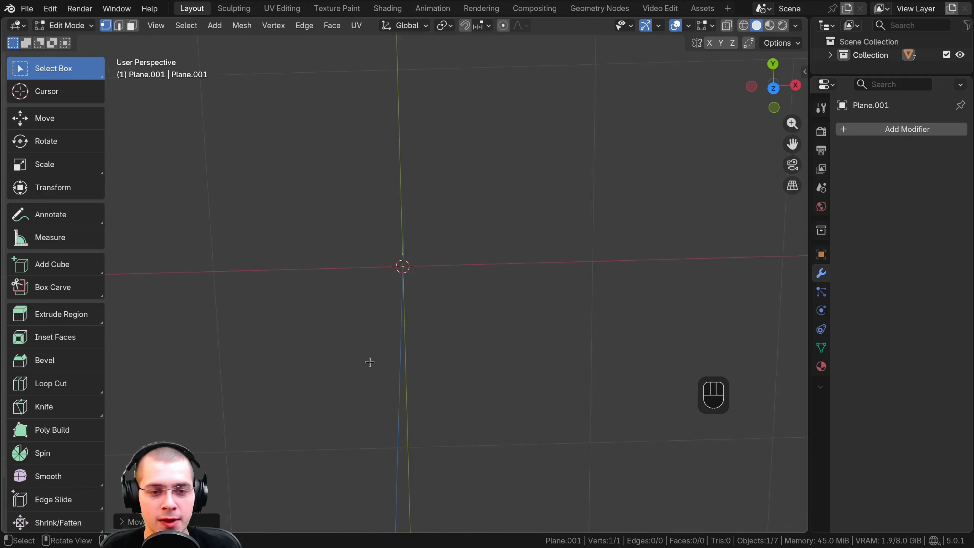
middle_click_drag(374, 350, 452, 266)
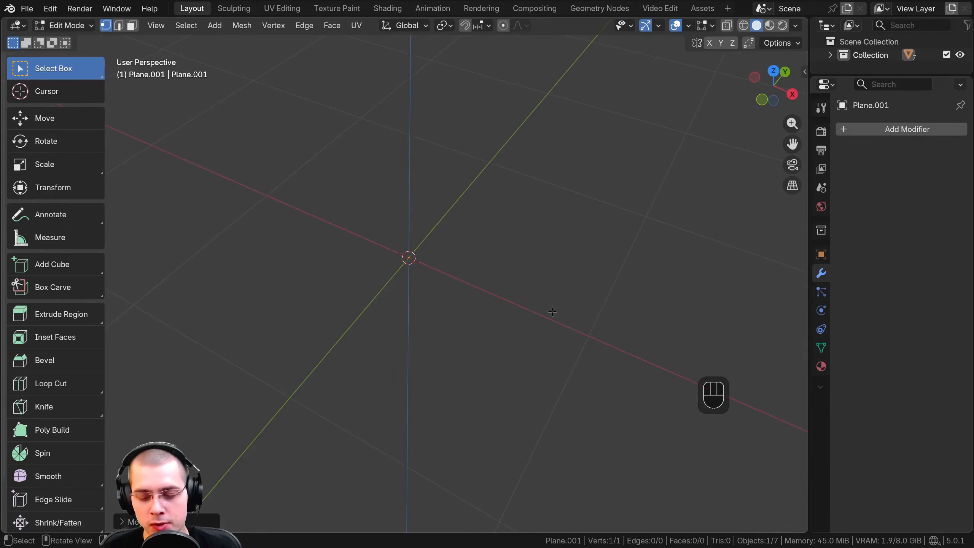
Look at the vertex from the front, right and top orthographic viewpoints, finishing in the front view
key("KP_1")
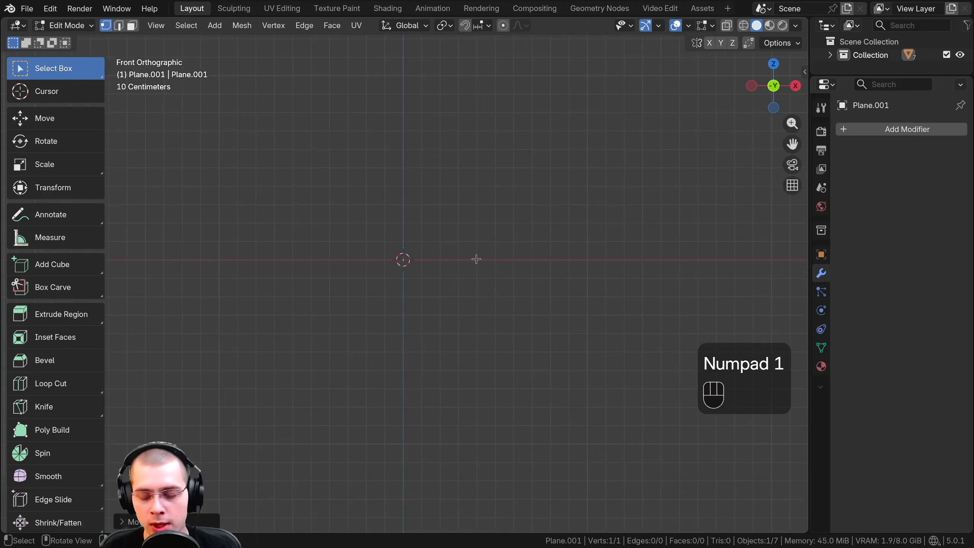
key("KP_3")
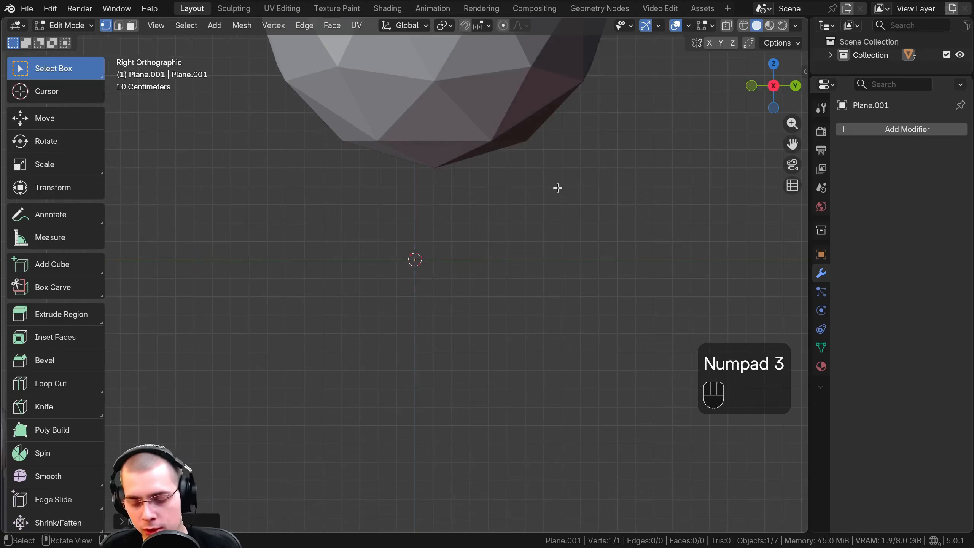
key("KP_7")
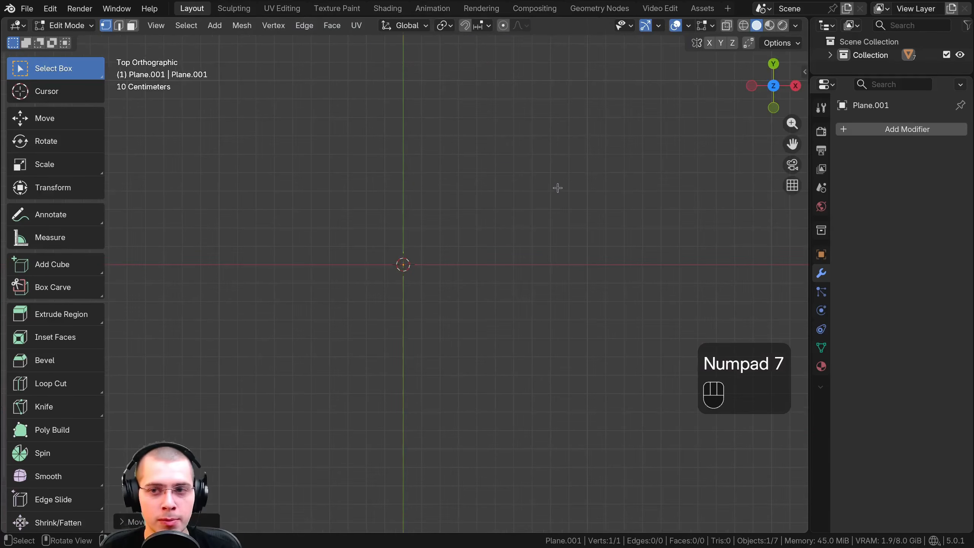
middle_click_drag(488, 209, 524, 220, "shift")
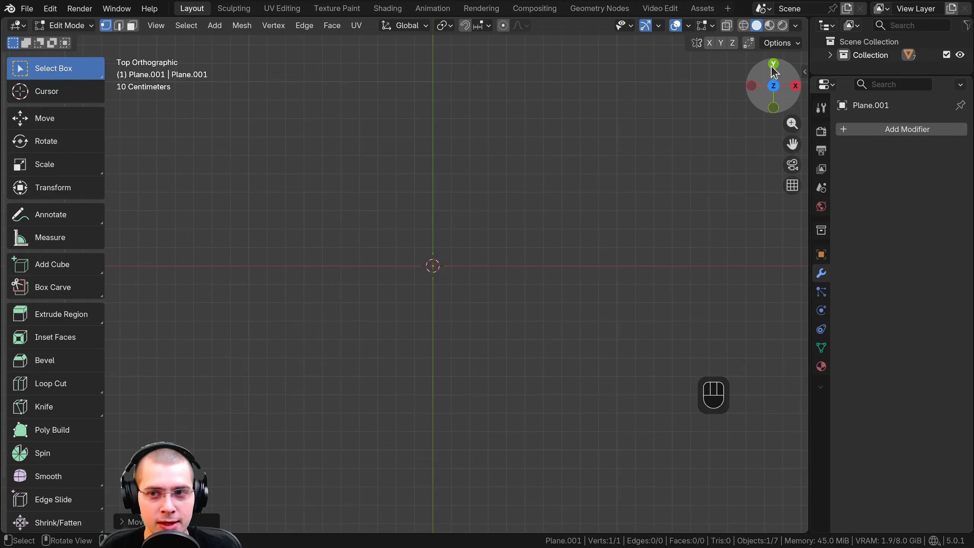
left_click(774, 110)
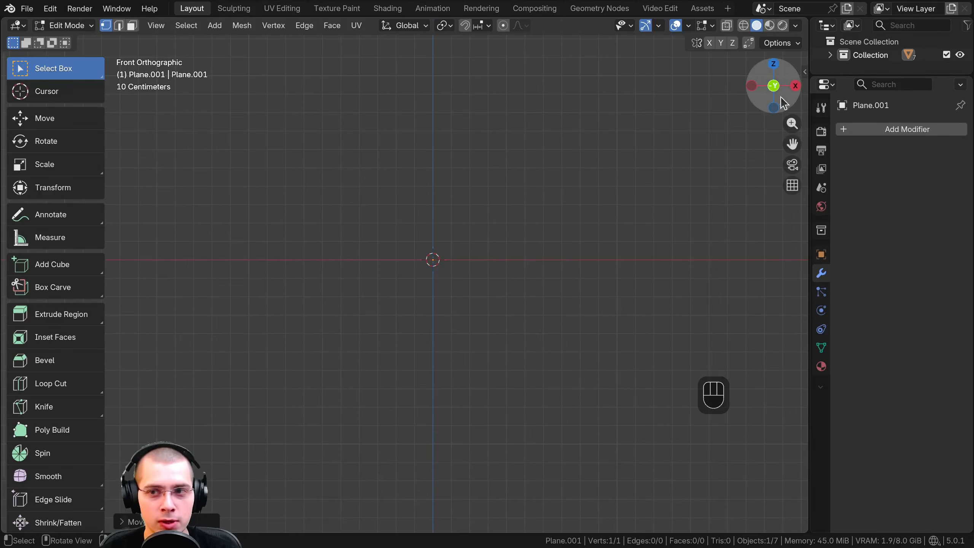
left_click(795, 85)
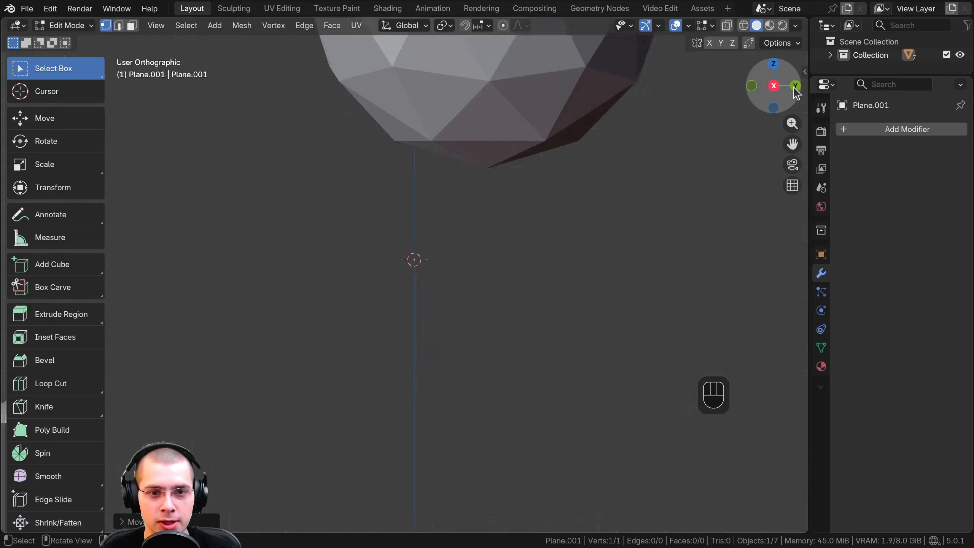
left_click(774, 66)
left_click(774, 109)
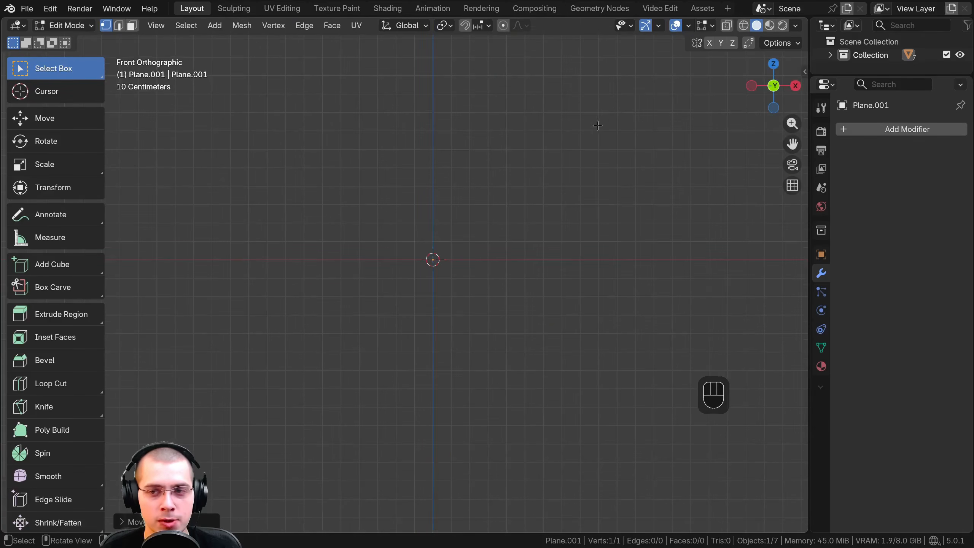
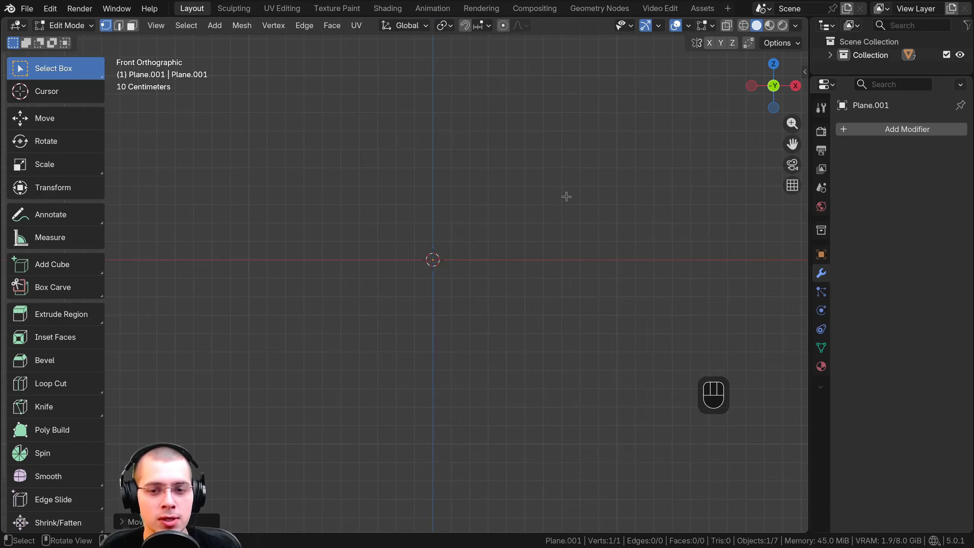
Orbit freely and snap between the front and left orthographic views to compare orthographic and perspective display of the scene
middle_click_drag(565, 196, 552, 218)
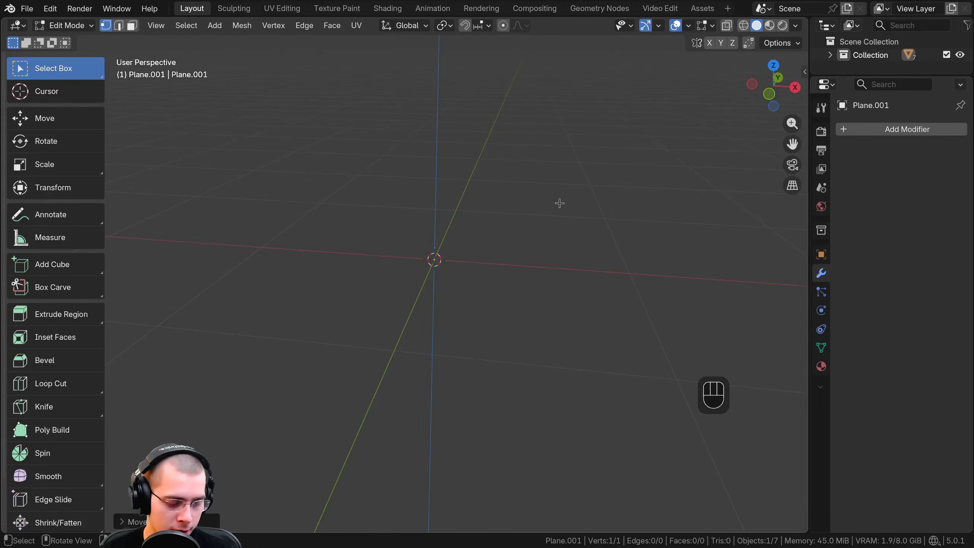
key("alt")
middle_click_drag(423, 150, 233, 274, "alt")
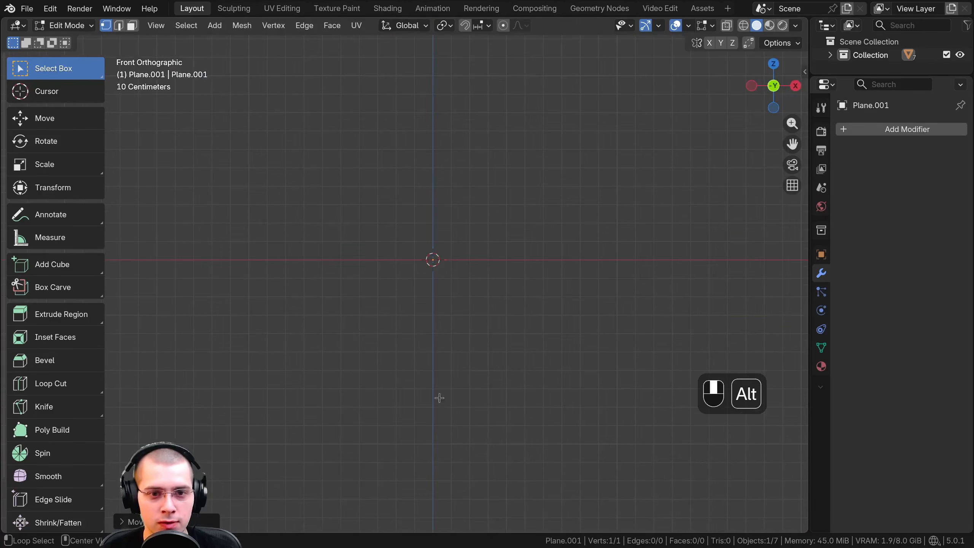
middle_click_drag(452, 223, 593, 296, "alt")
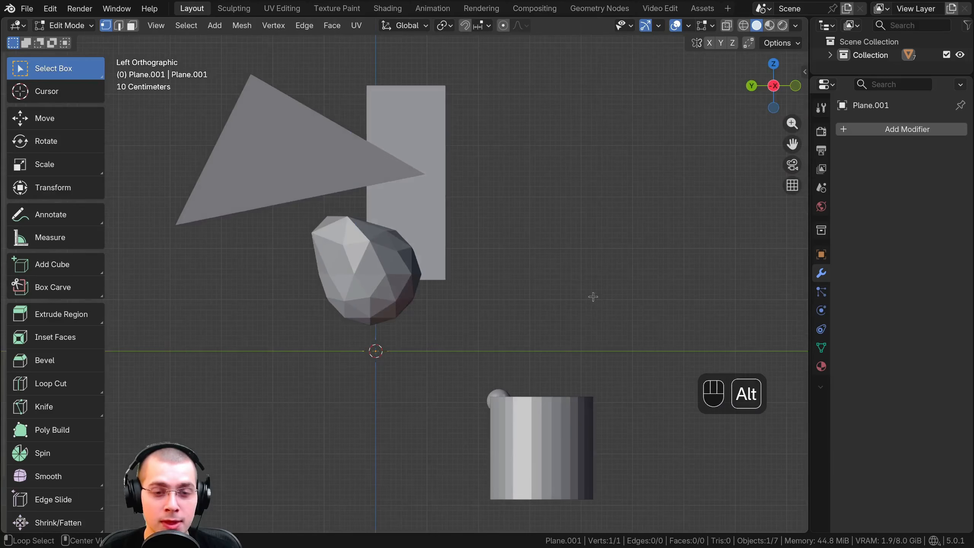
middle_click_drag(245, 156, 483, 258, "shift")
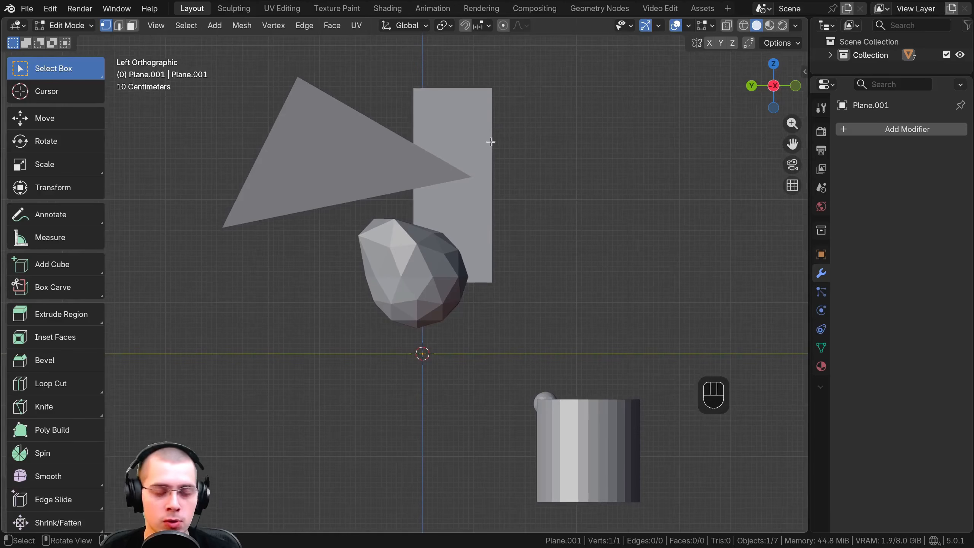
scroll(490, 142, "up", 1)
middle_click_drag(492, 152, 491, 166, "shift")
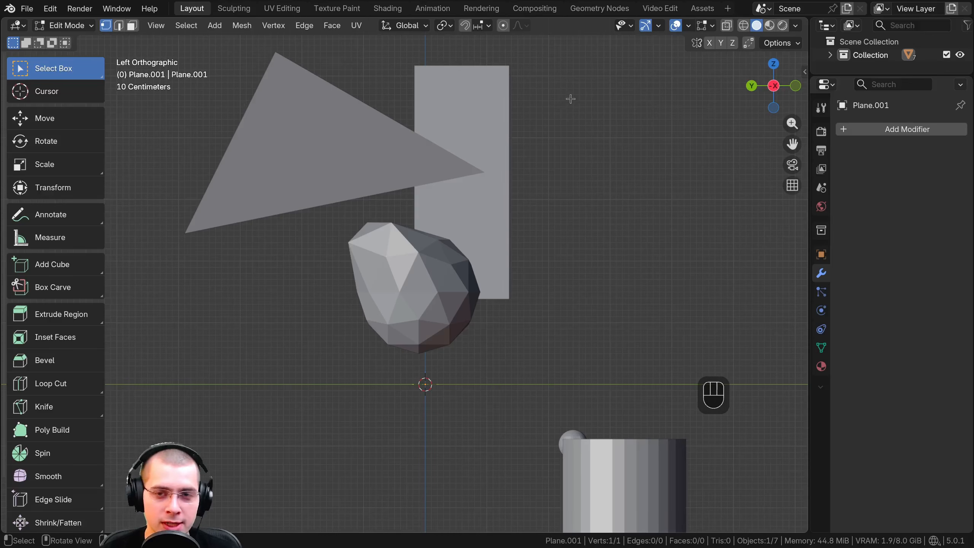
middle_click_drag(571, 98, 222, 89)
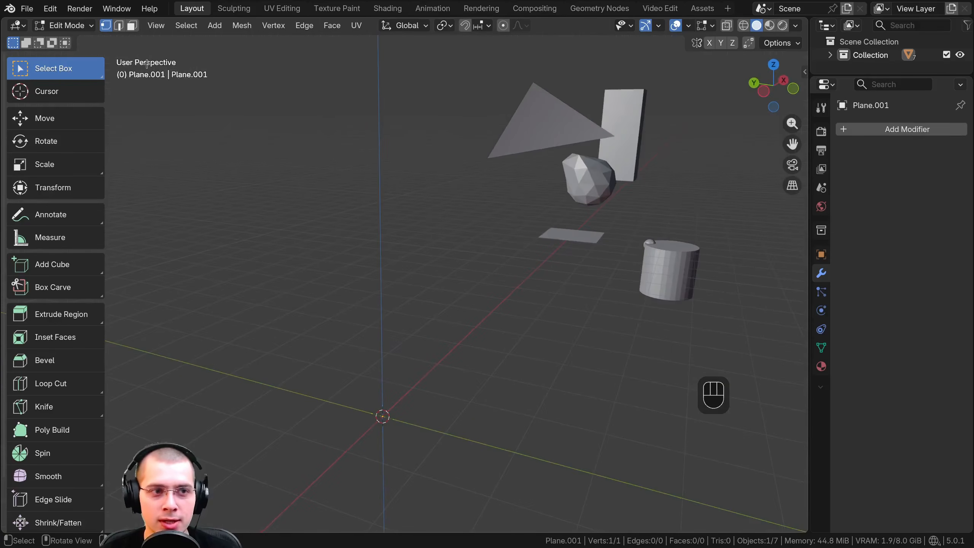
middle_click_drag(328, 86, 353, 89)
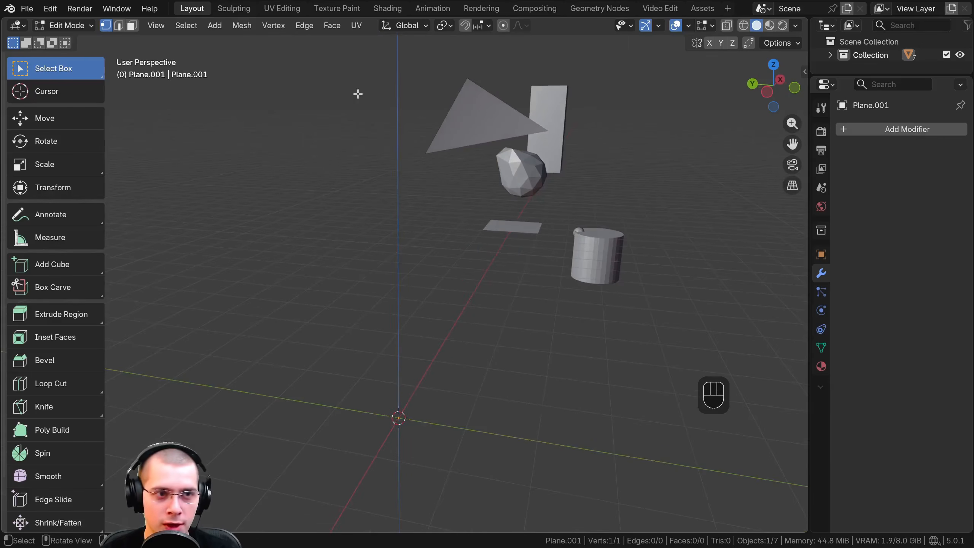
Look at the scene's objects and the world origin from the front orthographic viewpoint
key("KP_1")
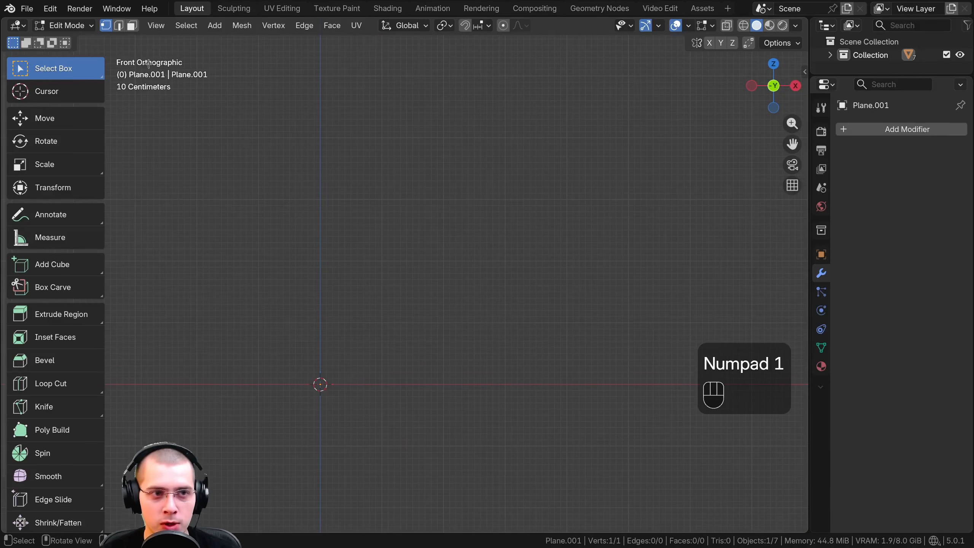
scroll(299, 140, "down", 5)
middle_click_drag(396, 276, 417, 260, "shift")
middle_click_drag(499, 249, 421, 253, "shift")
scroll(421, 252, "down", 1)
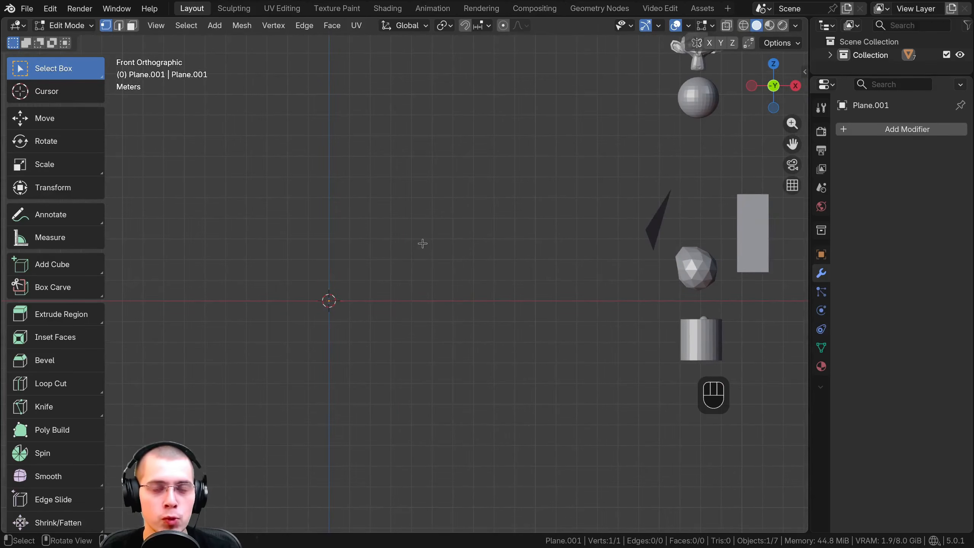
middle_click_drag(435, 255, 463, 270, "shift")
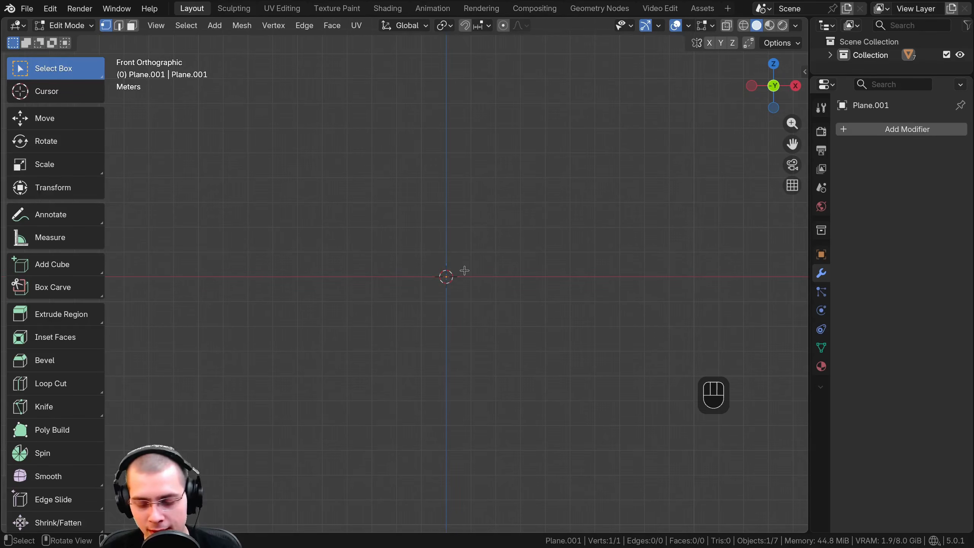
In the top orthographic view, move the single vertex to the negative X and negative Y side of the world origin
key("KP_7")
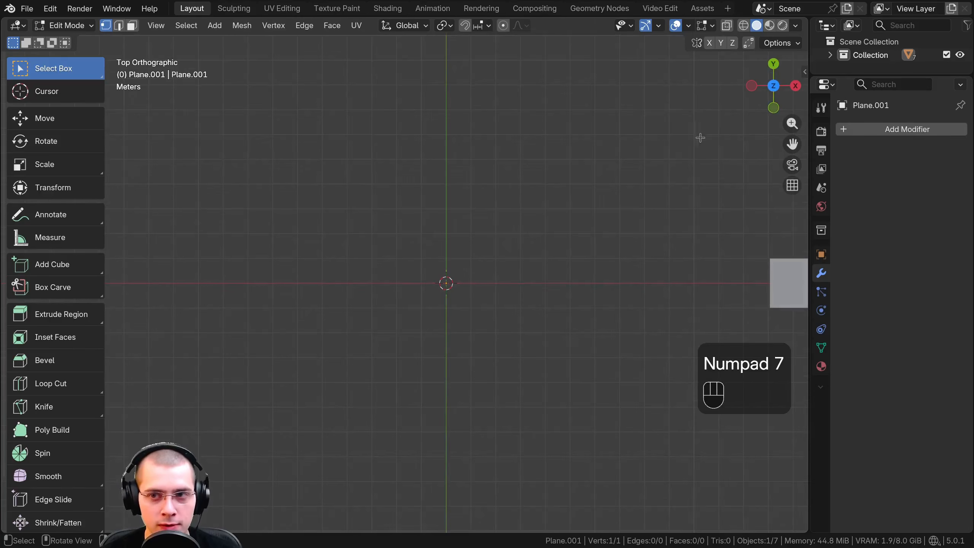
middle_click_drag(615, 177, 629, 92)
left_click(769, 79)
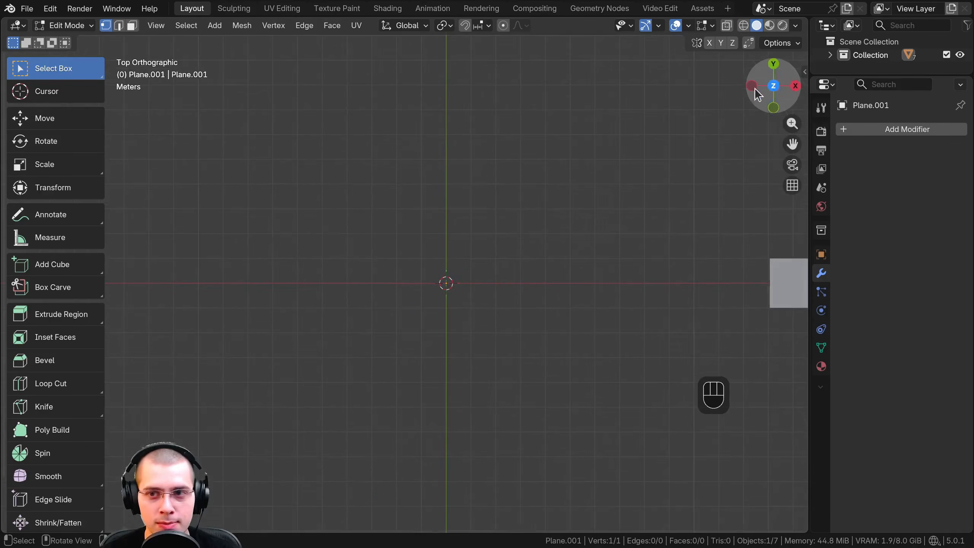
middle_click_drag(472, 305, 404, 245, "shift")
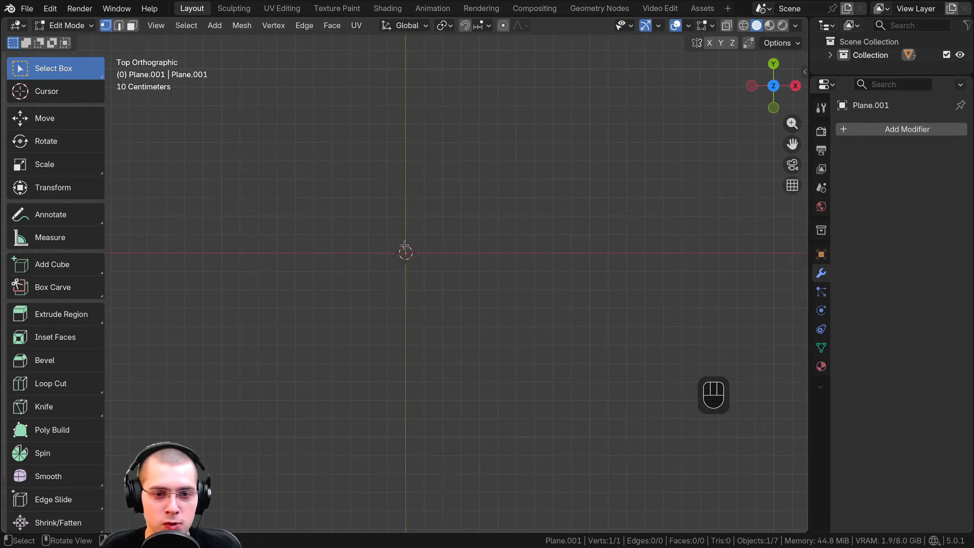
middle_click_drag(417, 205, 419, 232, "shift")
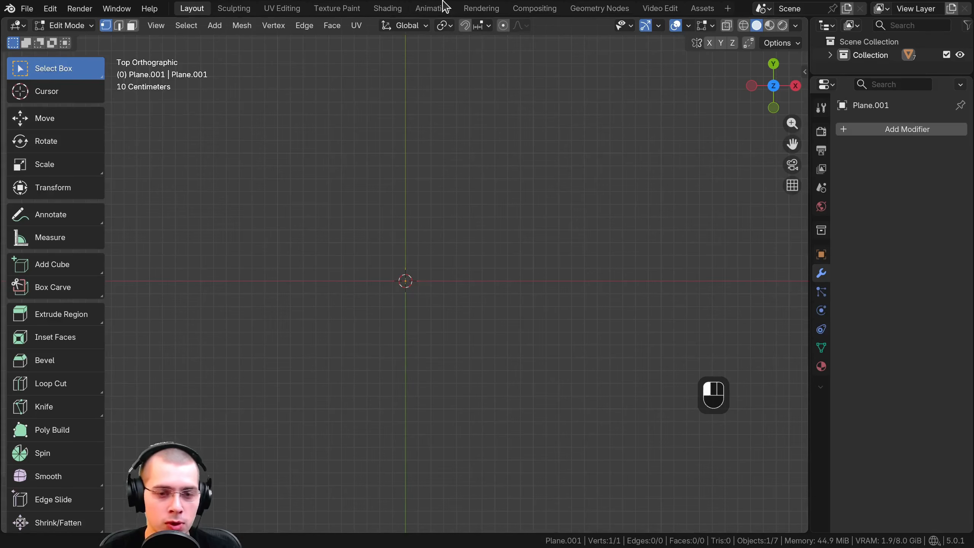
key("g")
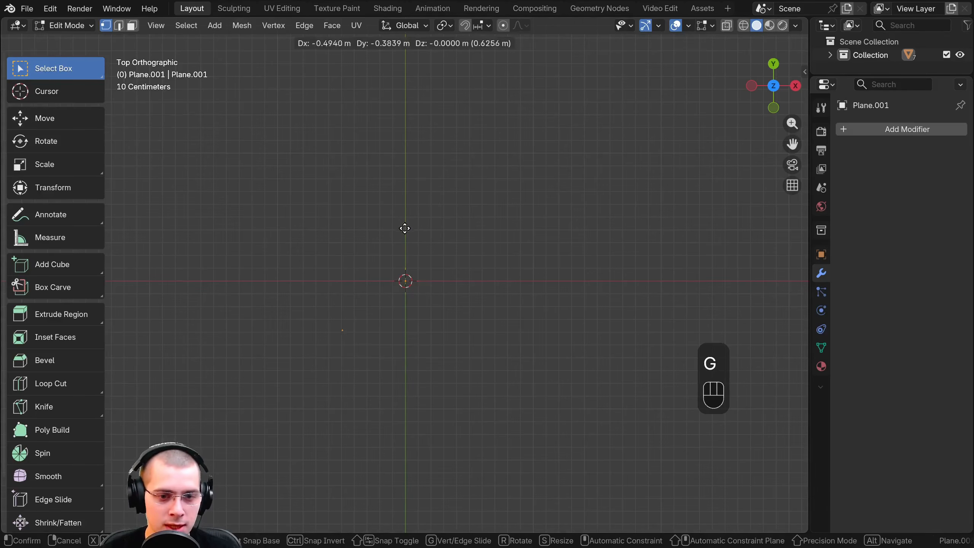
left_click(345, 297)
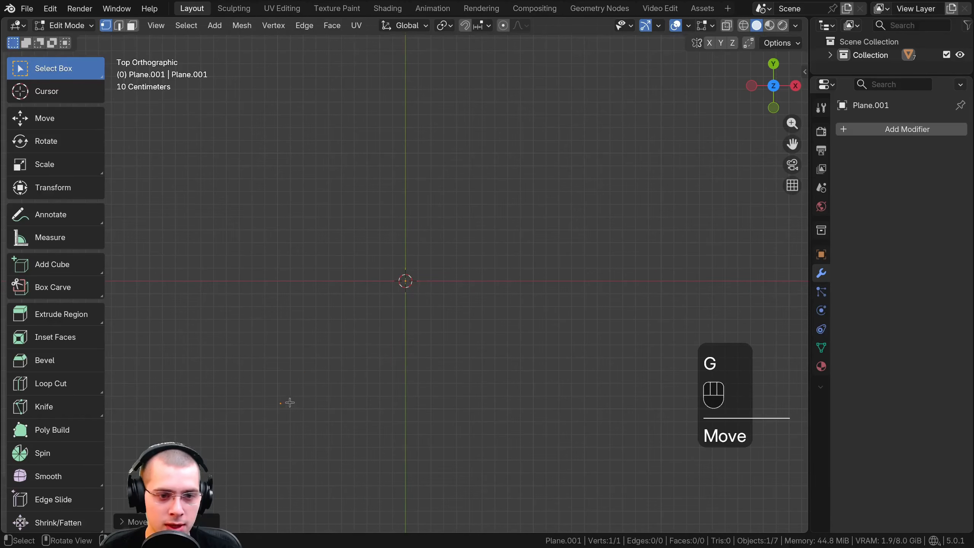
key("g")
left_click(308, 387)
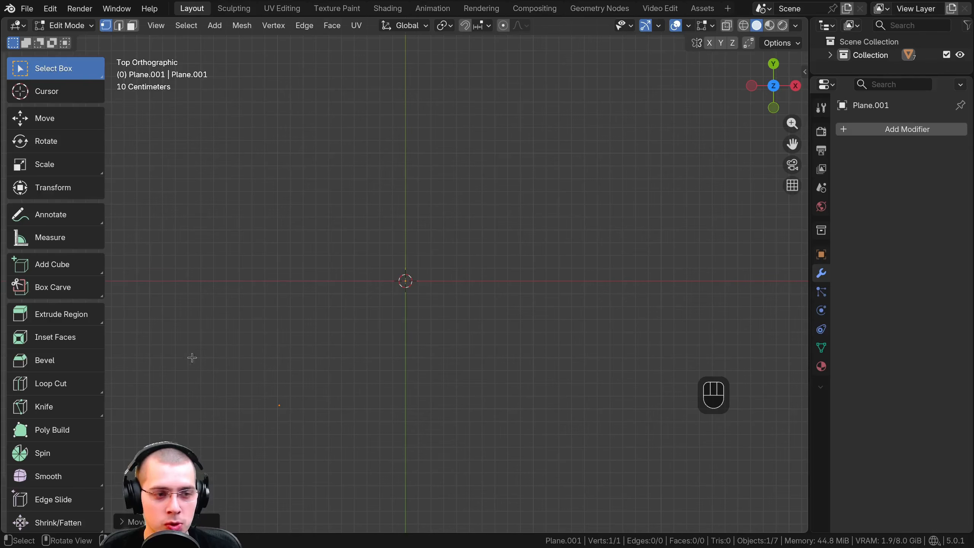
Extrude the vertex about 2 m along the global Y axis to form an edge
left_click(81, 322)
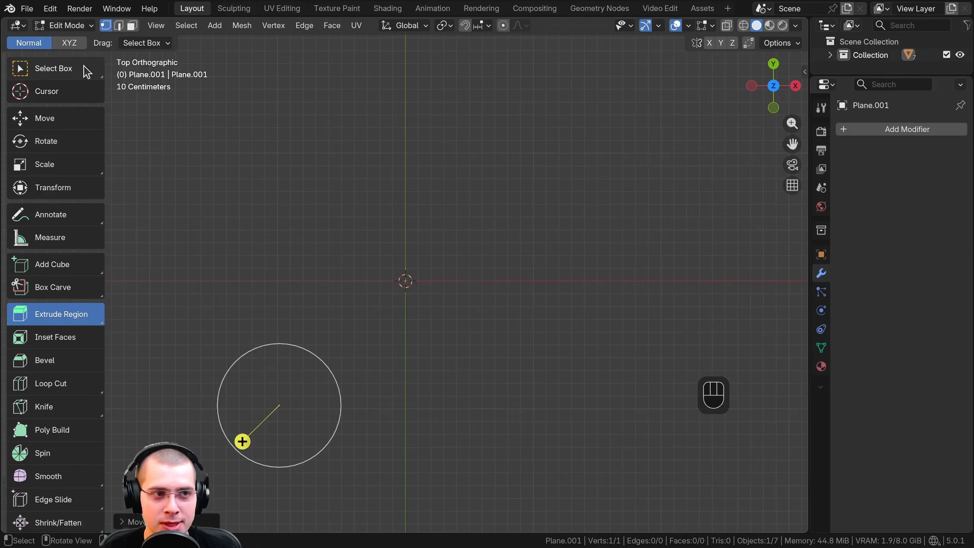
left_click(37, 69)
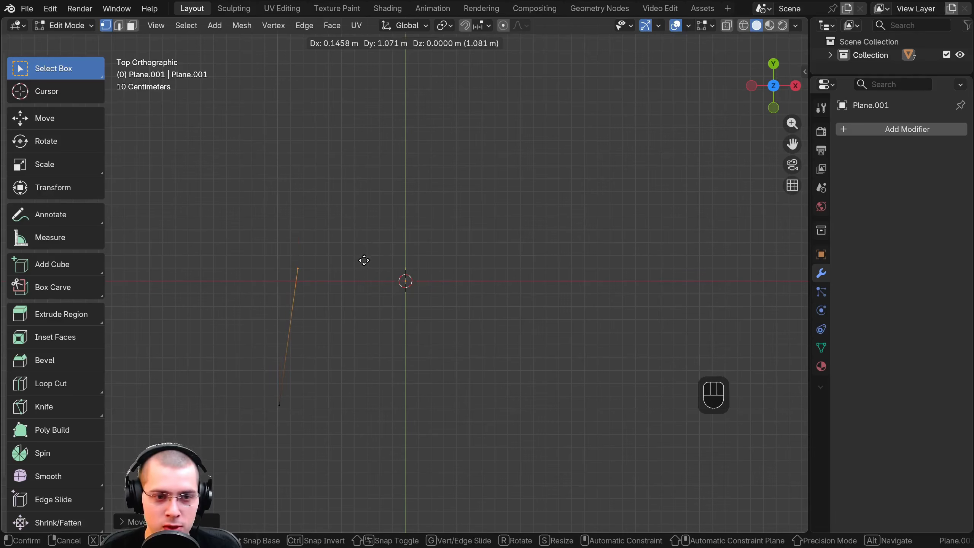
middle_click_drag(364, 260, 363, 256)
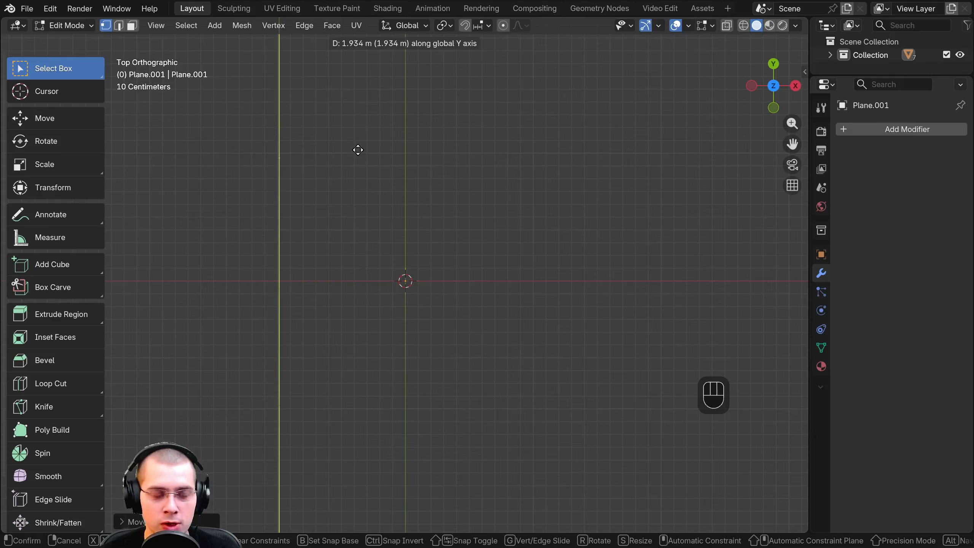
key("y")
key("y")
key("y")
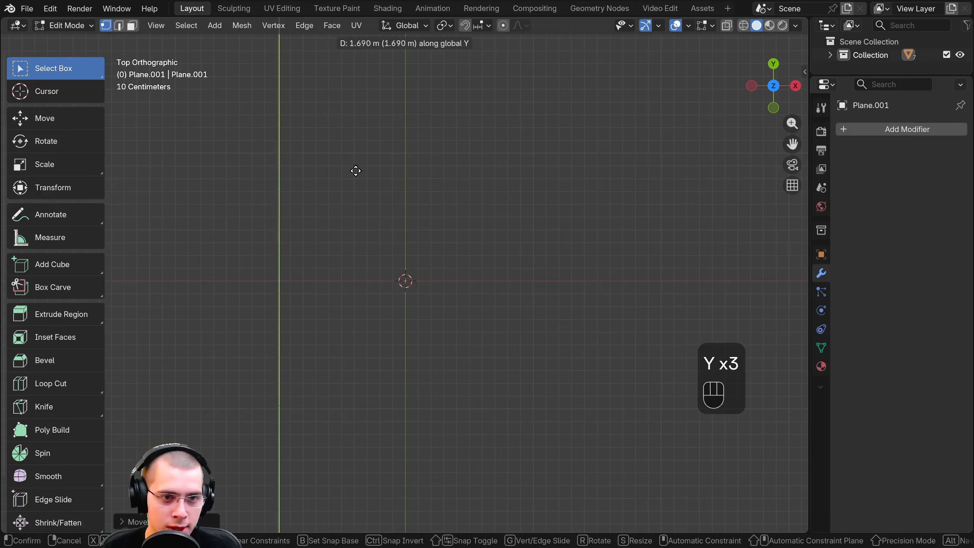
left_click(352, 146)
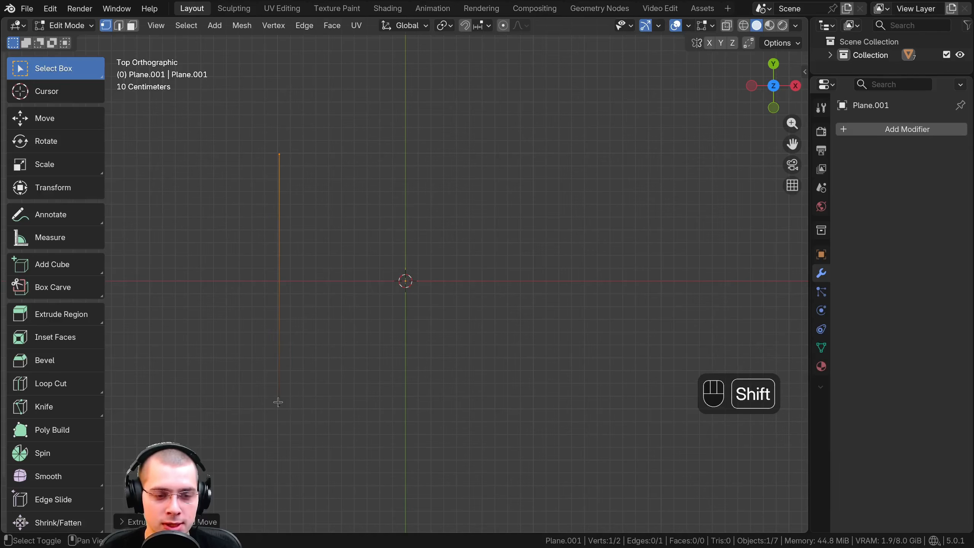
Select both vertices of the edge and extrude it about 2 m along the global X axis into a square face
left_click(279, 406, "shift")
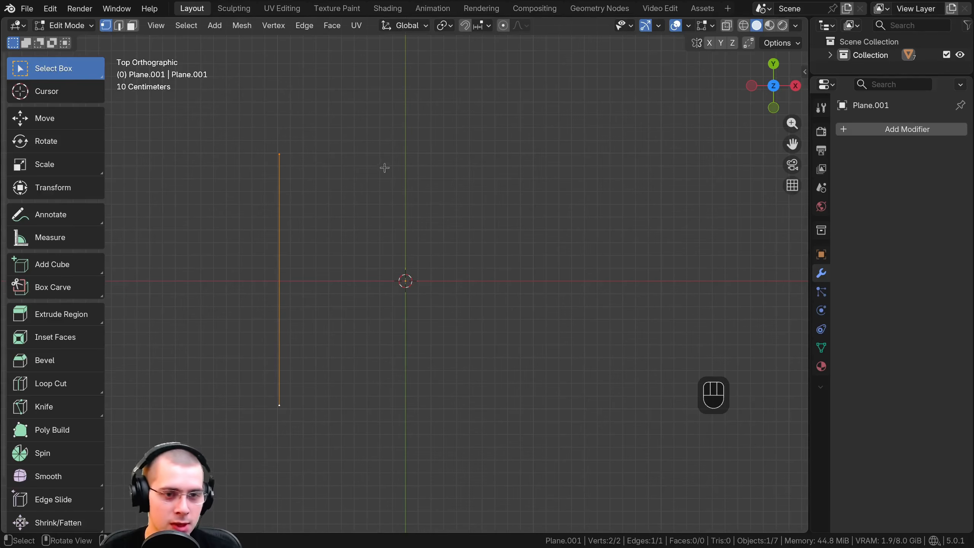
key("e")
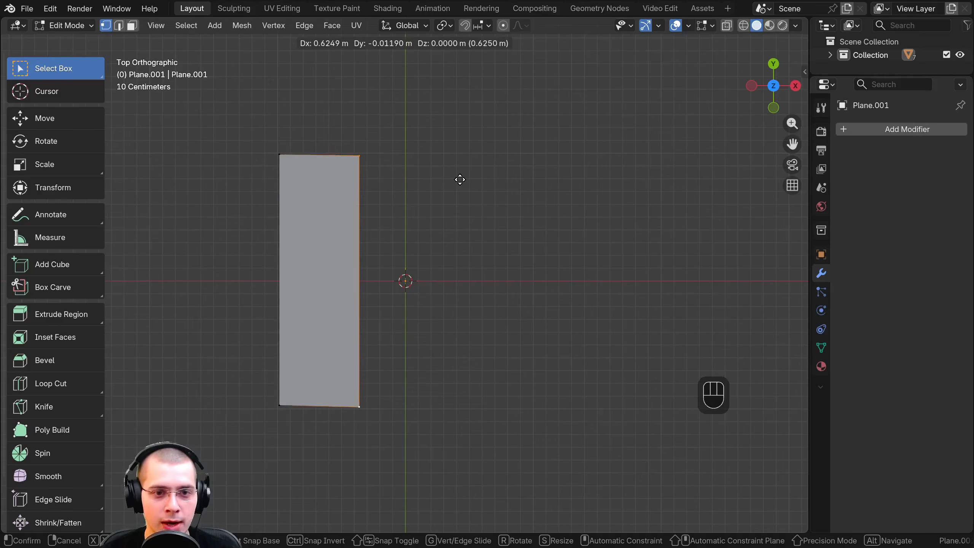
key("x")
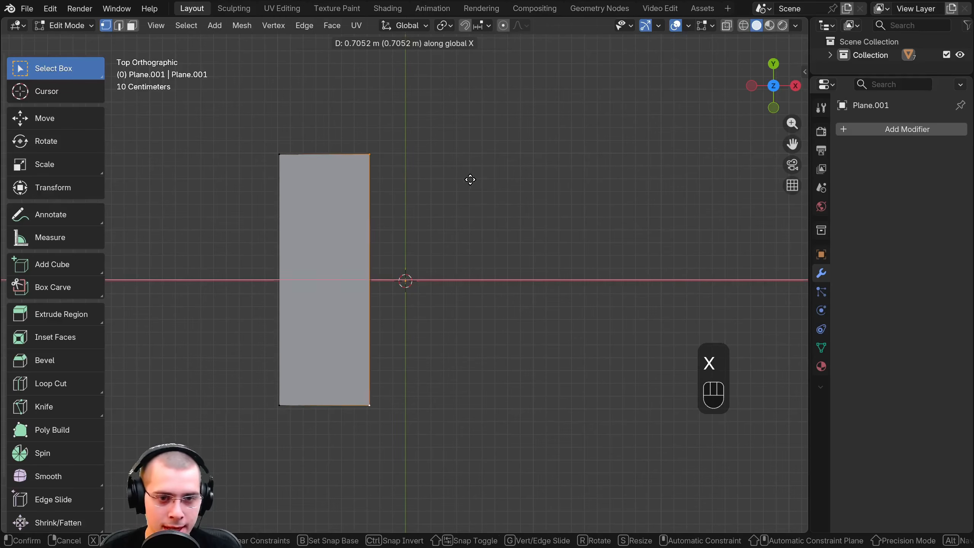
key("x")
key("x")
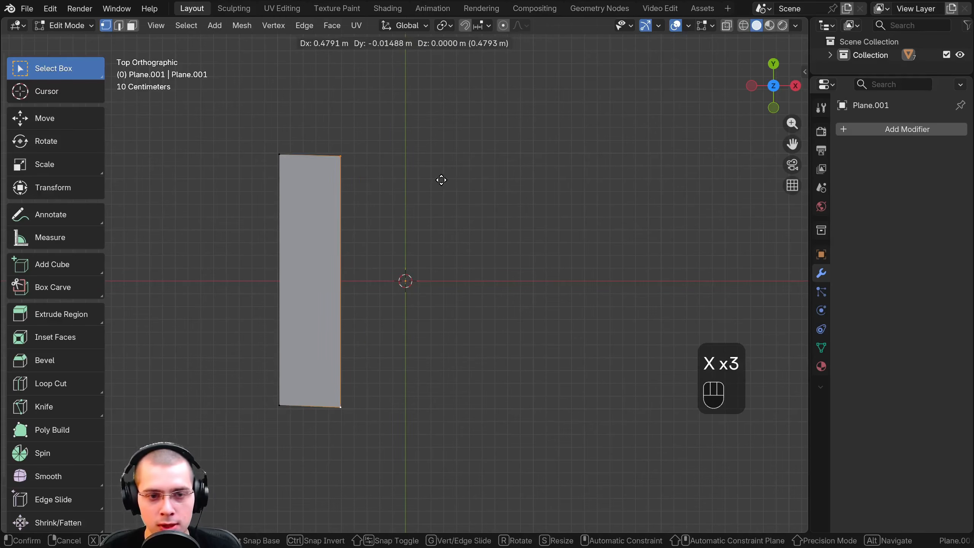
middle_click_drag(418, 180, 617, 310)
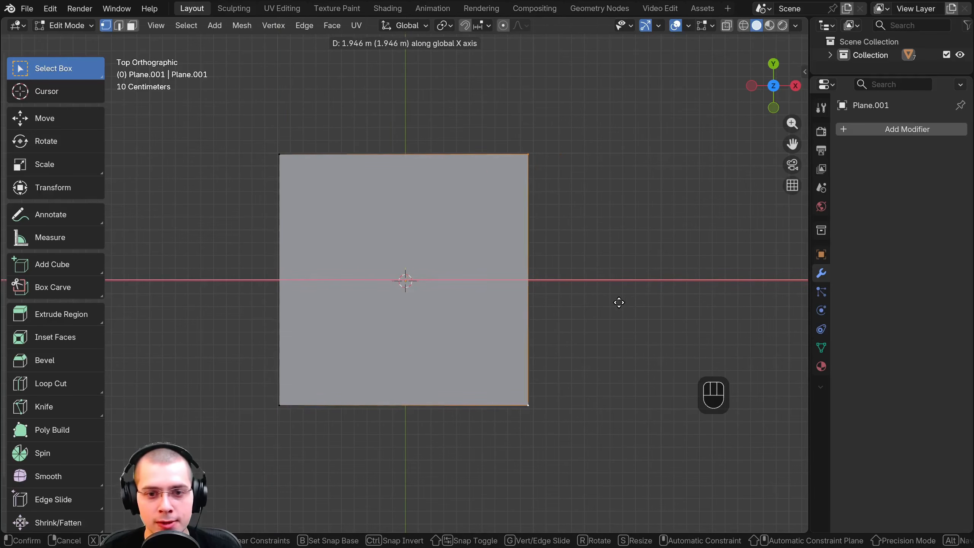
left_click(633, 298)
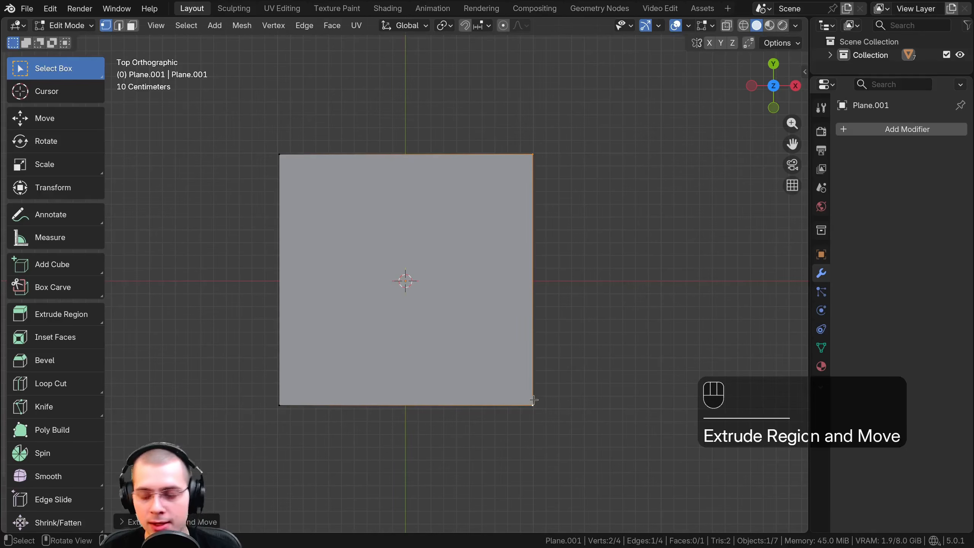
Orbit to a perspective view of the square face and select all of its geometry
middle_click_drag(528, 419, 526, 311)
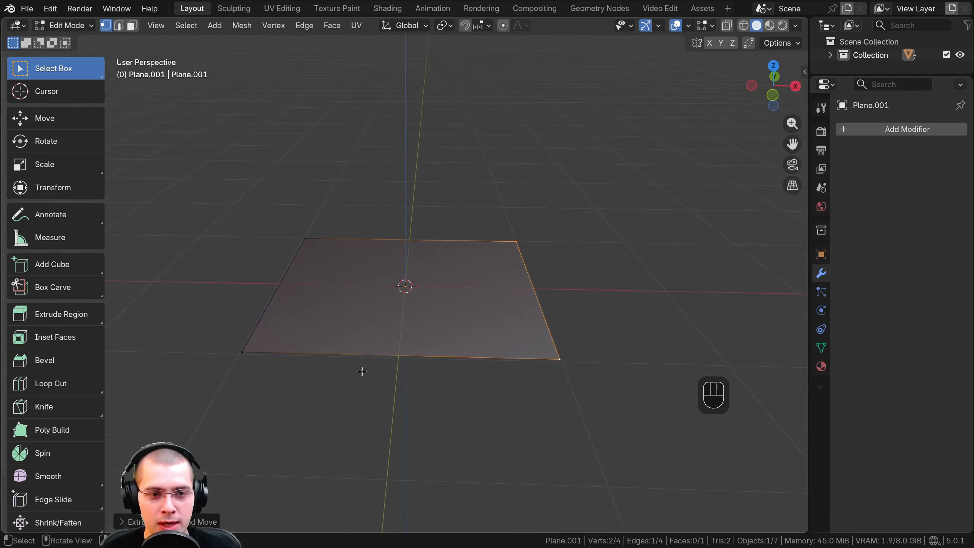
middle_click_drag(362, 371, 407, 329, "shift")
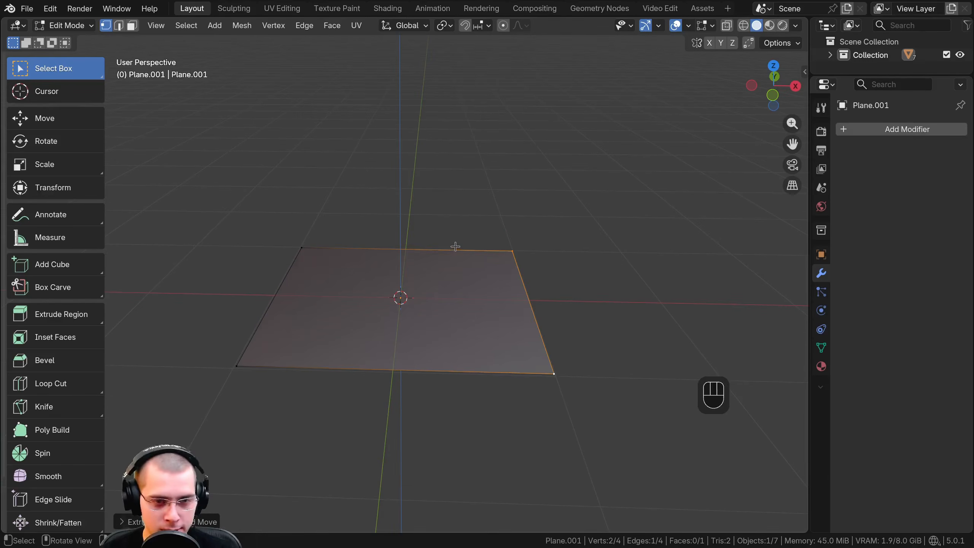
key("a")
key("a")
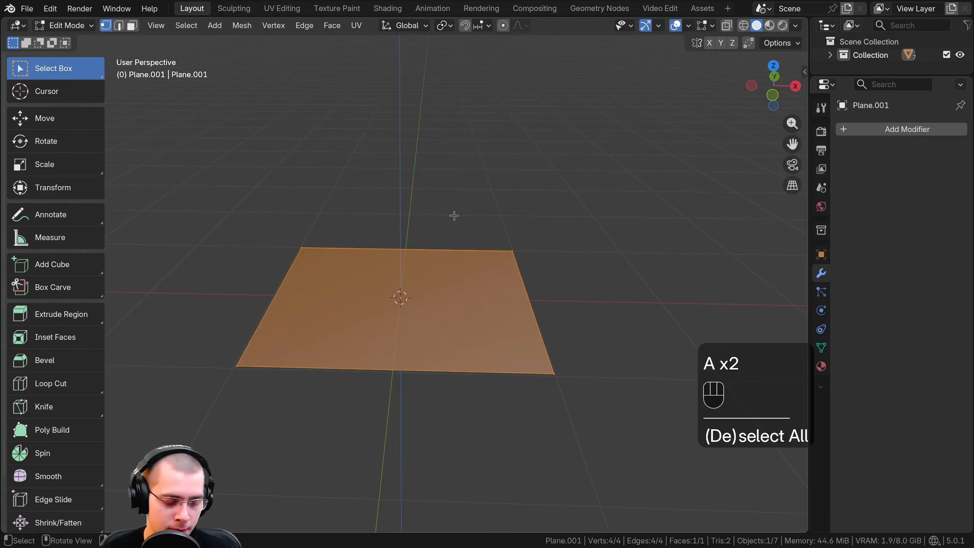
Try extruding the square face about 1.75 m upward into a box, and undo the extrusion
middle_click_drag(454, 215, 504, 261)
key("e")
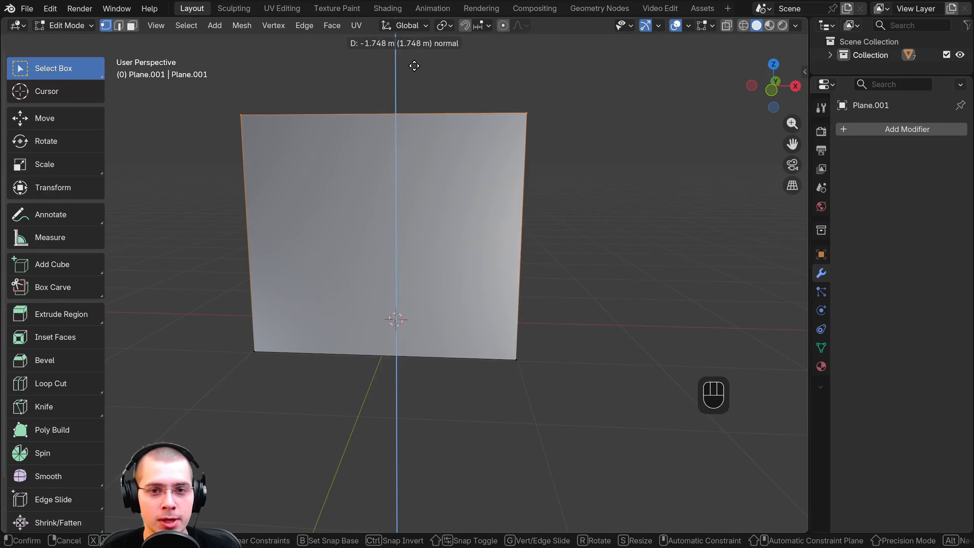
left_click(414, 65)
middle_click_drag(422, 87, 425, 99)
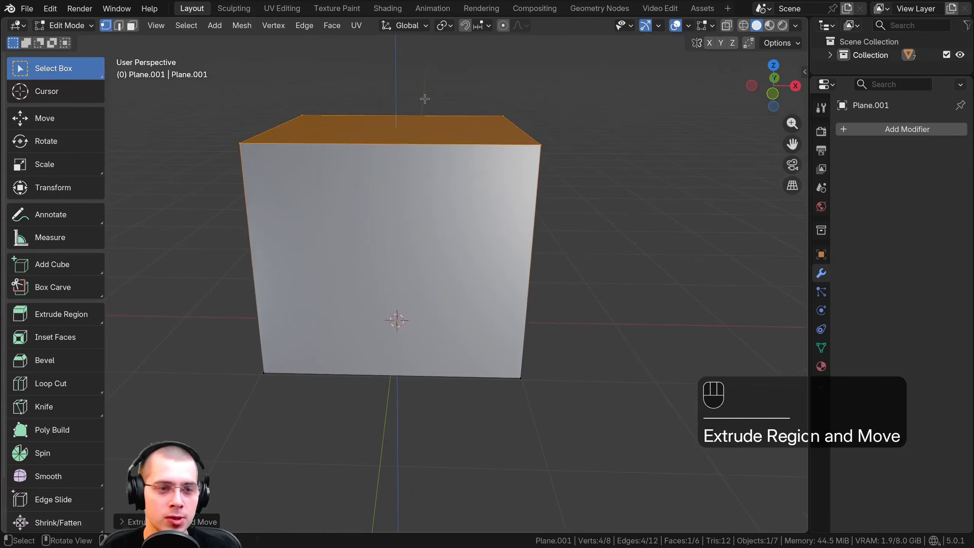
key("ctrl+z")
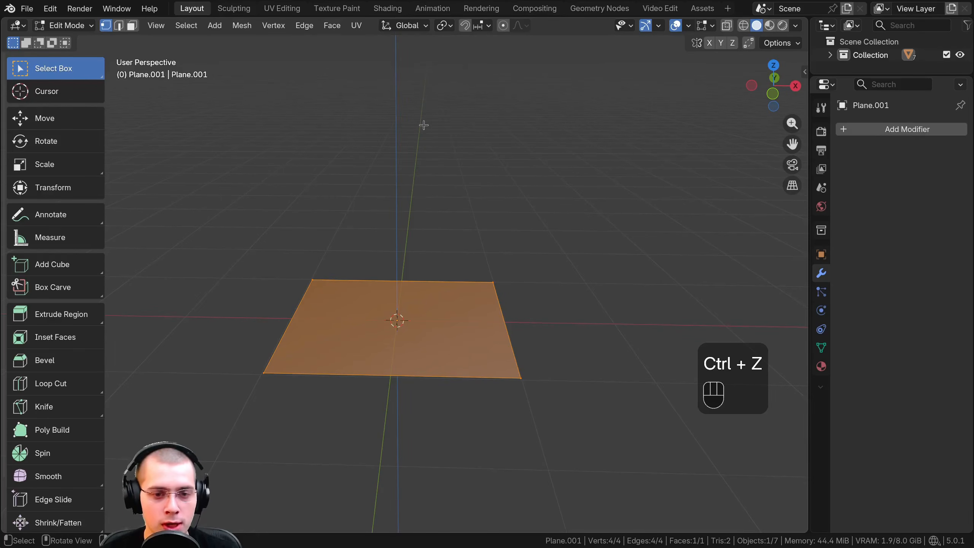
Extrude the square face about 2 m upward along the global Z axis in front orthographic view to form a cube
key("KP_1")
middle_click_drag(395, 199, 398, 219, "shift")
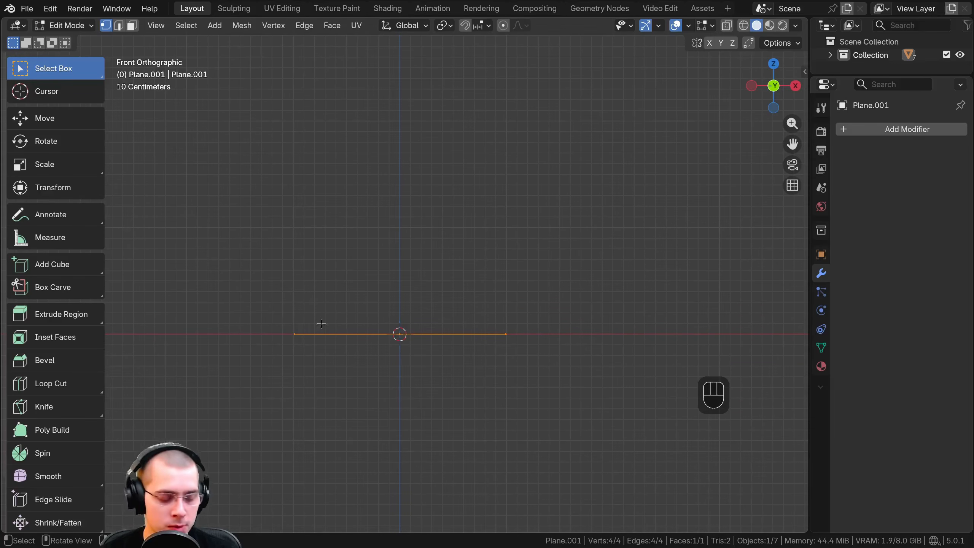
key("e")
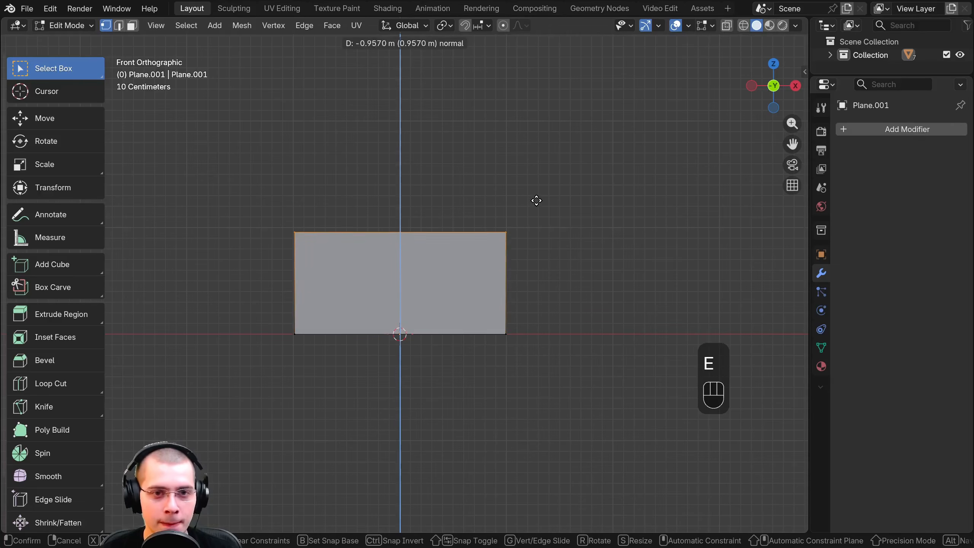
key("z")
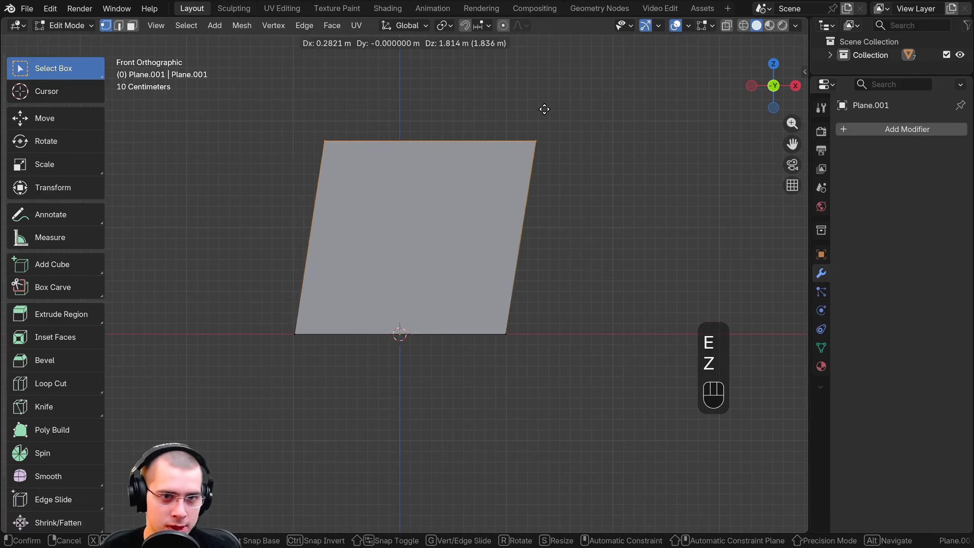
key("z")
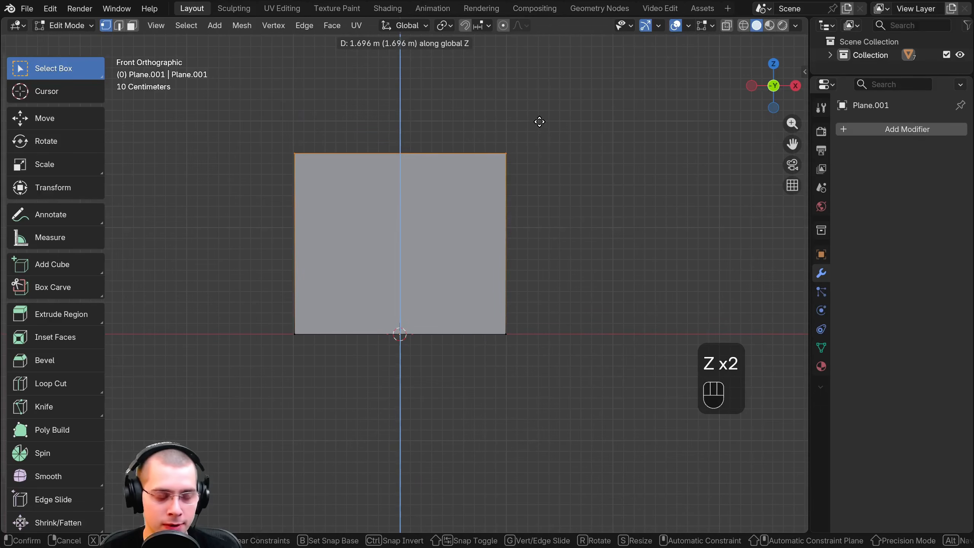
key("z")
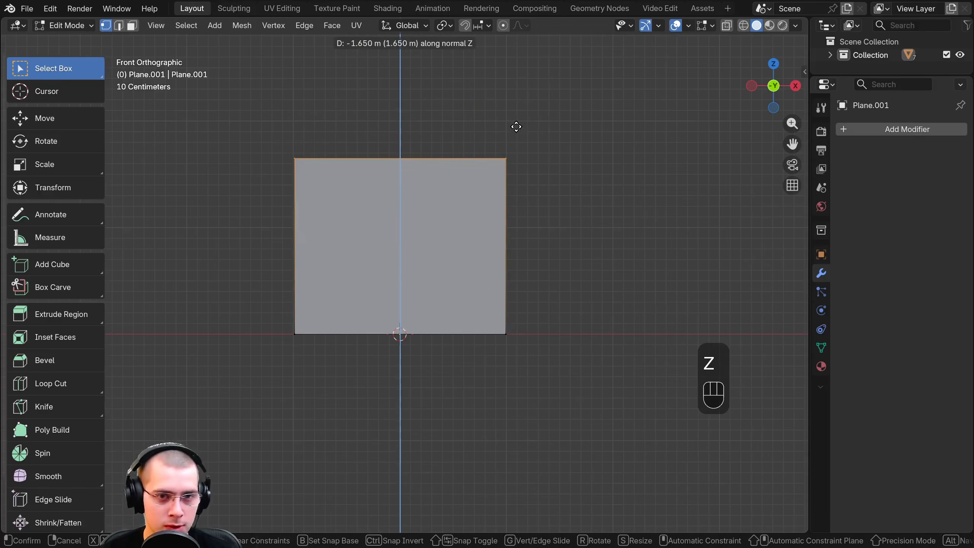
key("z")
key("z")
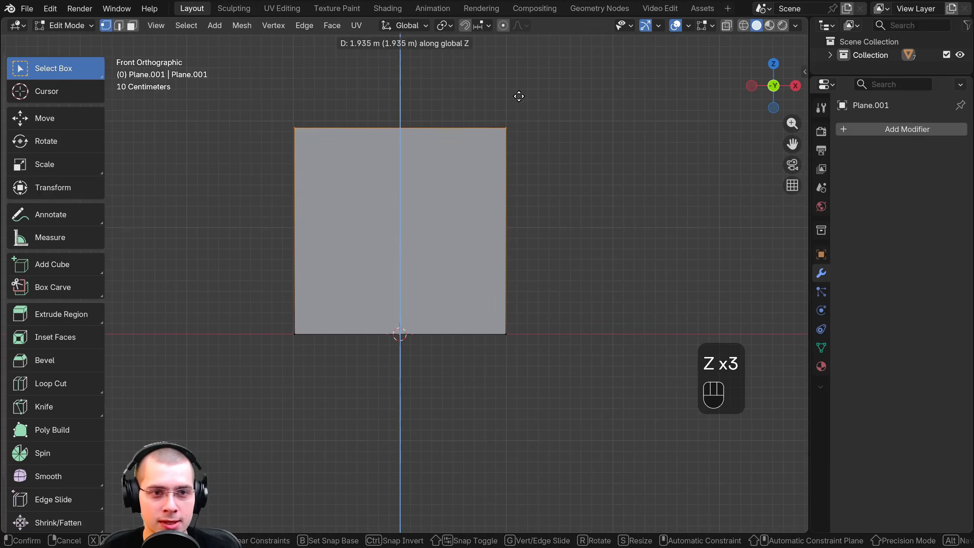
left_click(517, 90)
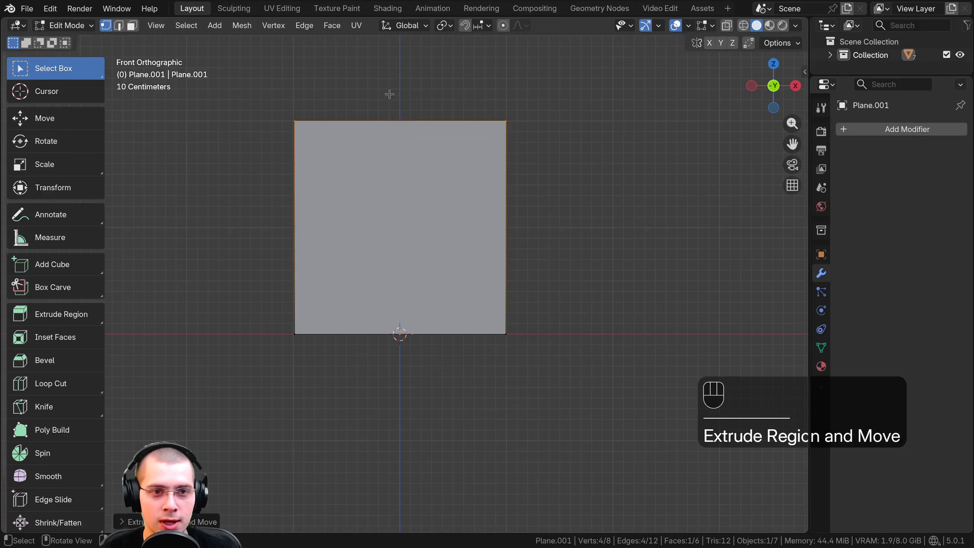
View the extruded cube in perspective and return to Object Mode
middle_click_drag(287, 328, 238, 362)
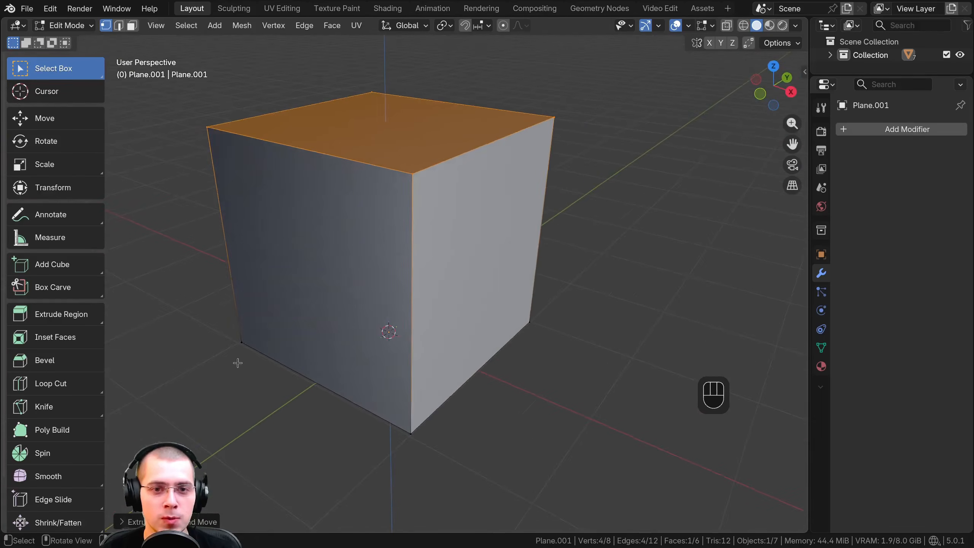
scroll(284, 304, "down", 2)
key("Tab")
scroll(460, 176, "down", 2)
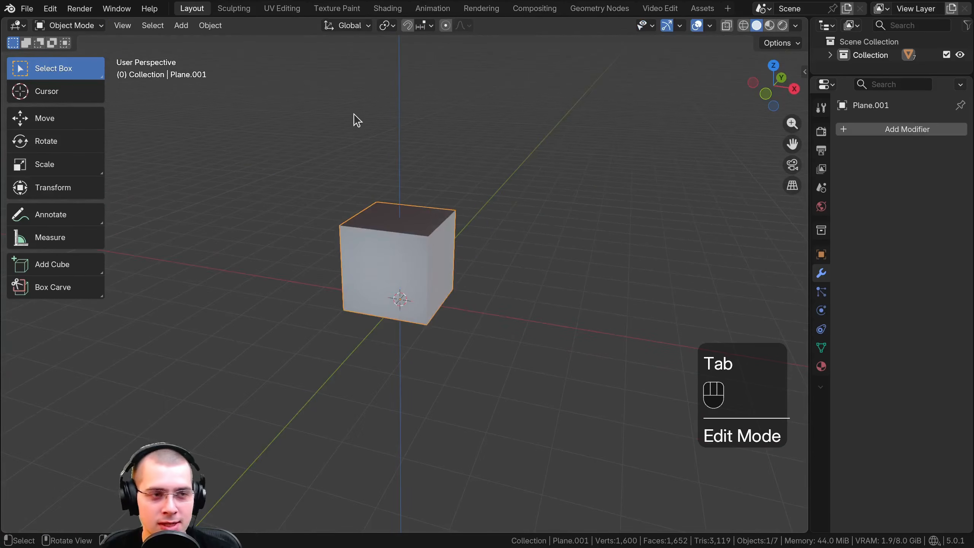
Add a new cube mesh object and move it clear of the extruded cube so the two stand side by side
key("shift+a")
mouse_move(371, 119)
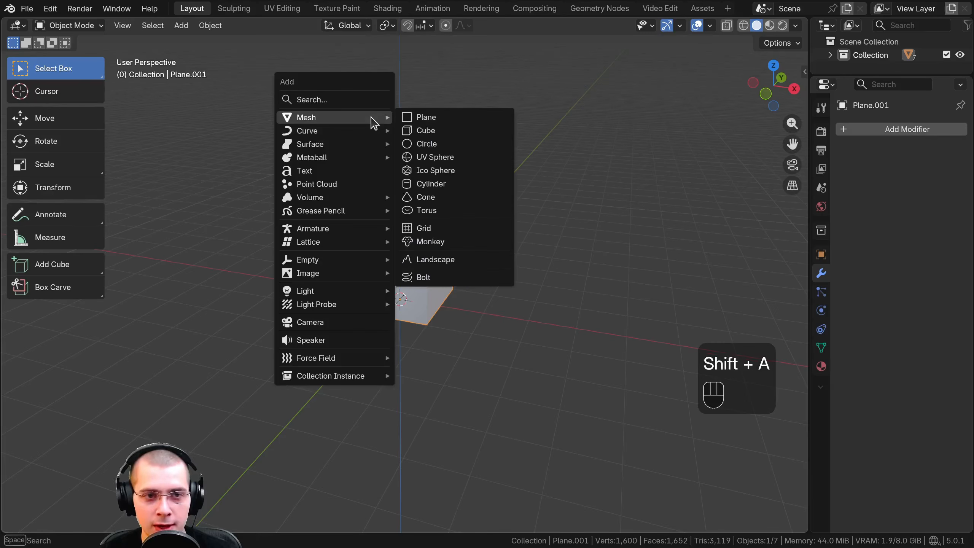
left_click(435, 131)
key("g")
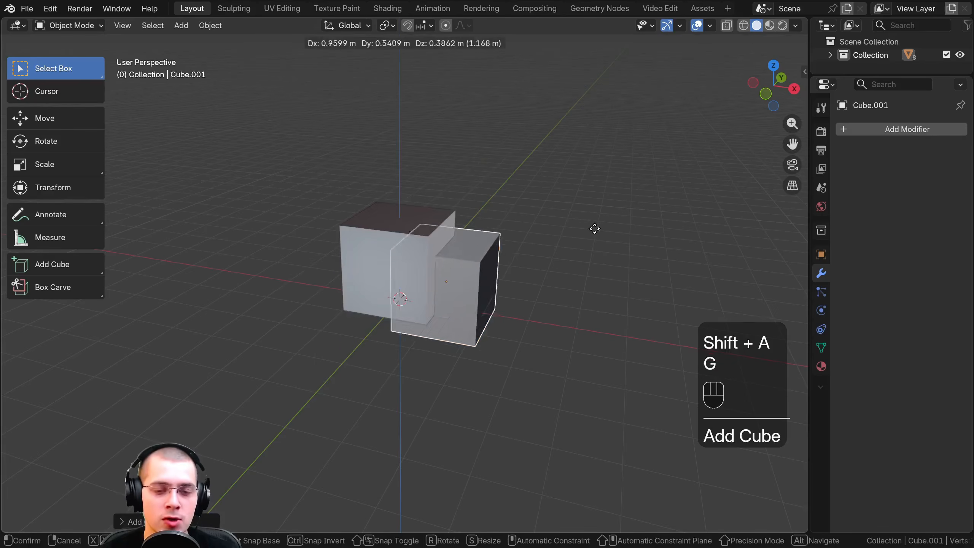
left_click(651, 222)
middle_click_drag(652, 222, 459, 239)
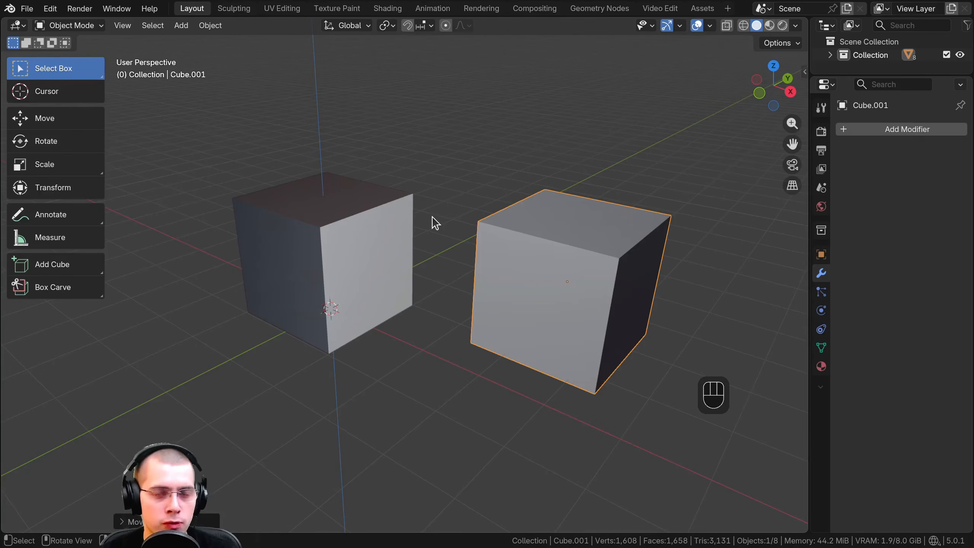
Select the extruded cube at the world origin and enter Edit Mode on it
right_click(374, 220)
left_click(315, 217)
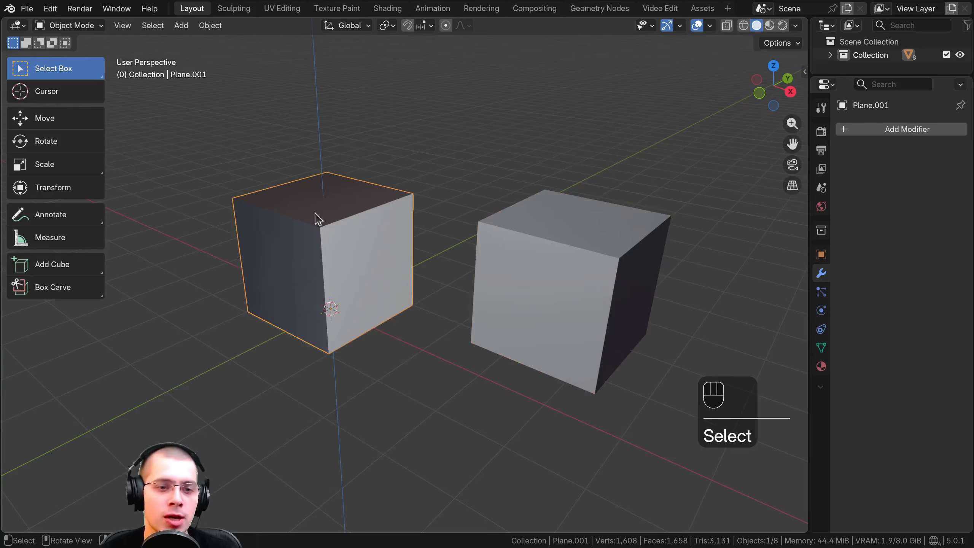
key("Tab")
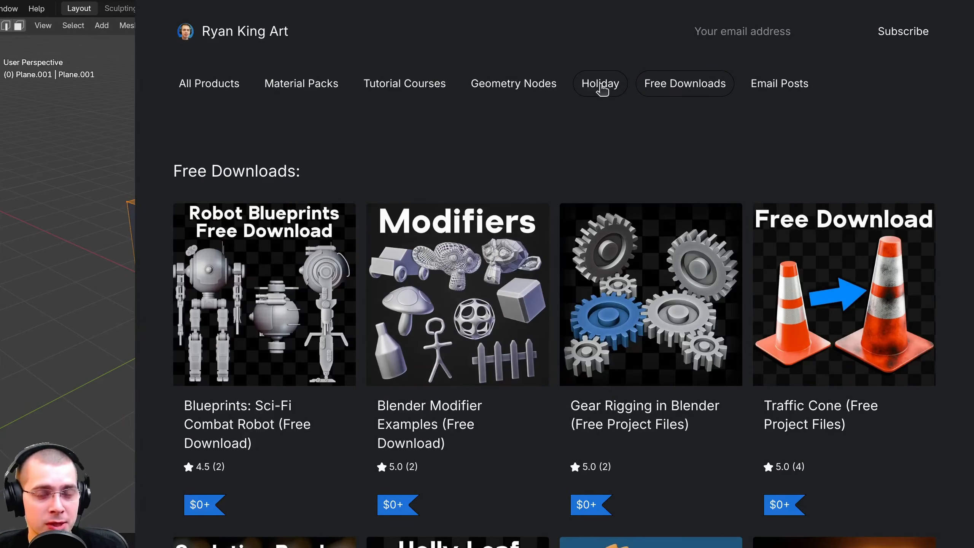
Switch to the creator's Gumroad store and browse Holiday, Geometry Nodes, Tutorial Courses, Material Packs and All Products
left_click(597, 85)
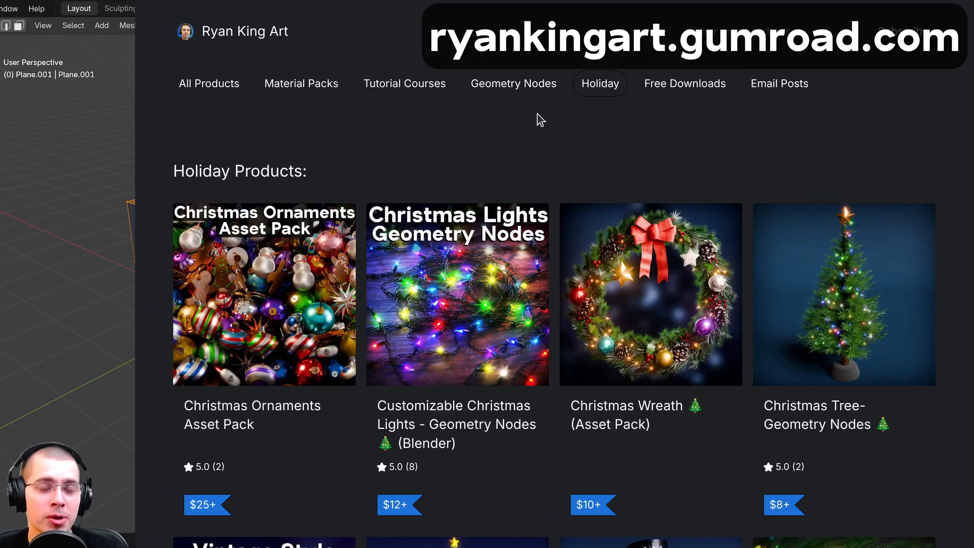
left_click(510, 87)
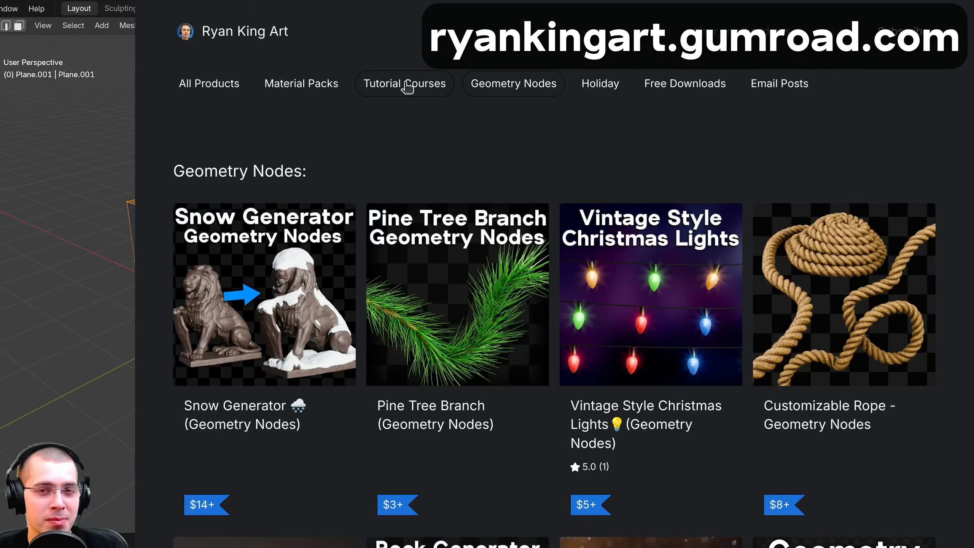
left_click(407, 88)
left_click(294, 88)
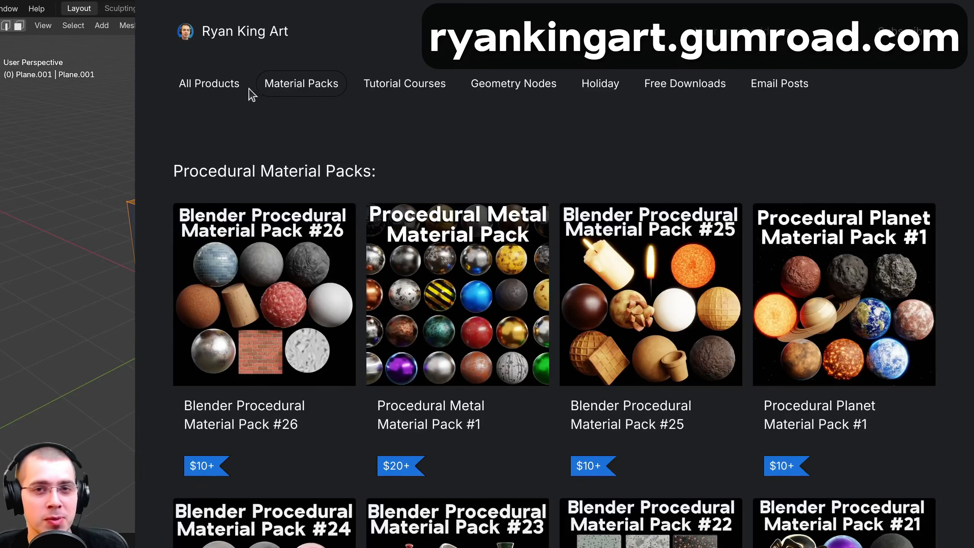
left_click(213, 87)
scroll(555, 289, "down", 3)
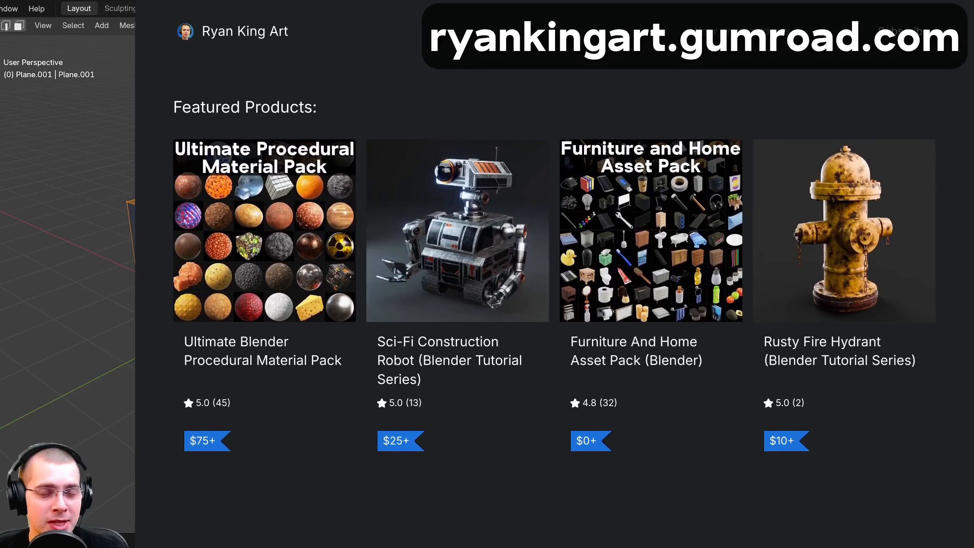
scroll(554, 289, "down", 5)
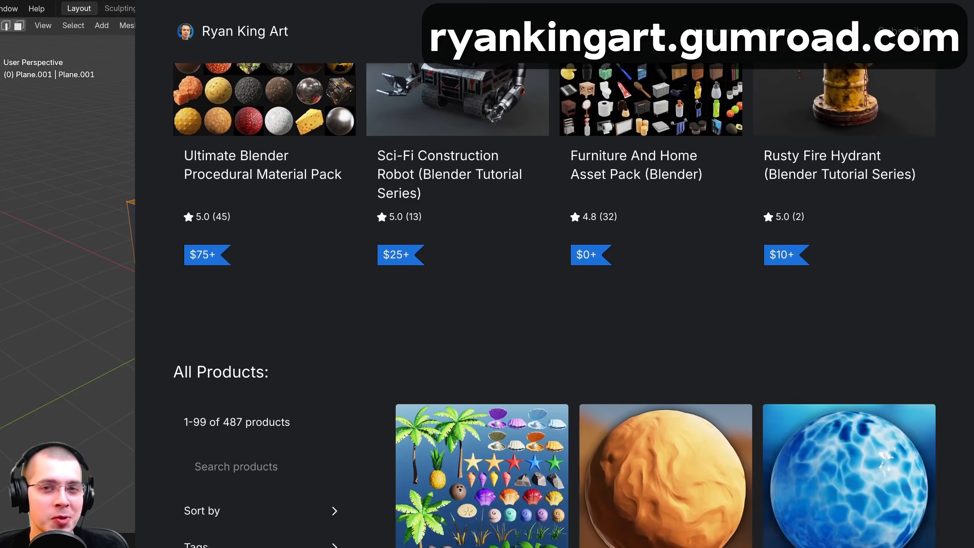
scroll(554, 289, "down", 5)
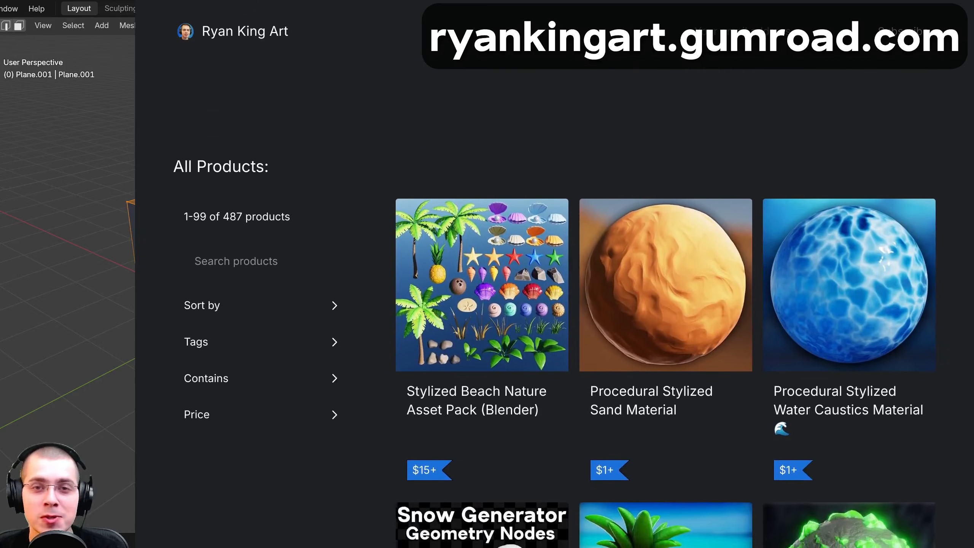
scroll(555, 289, "down", 4)
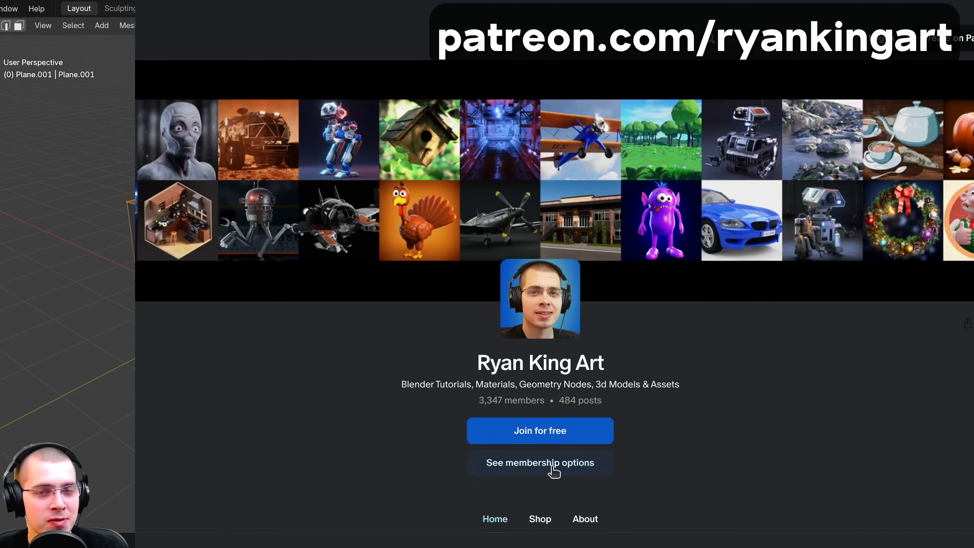
Switch to the creator's Patreon page and view its membership options through to the Strong, Power and Super Supporter tiers
left_click(540, 462)
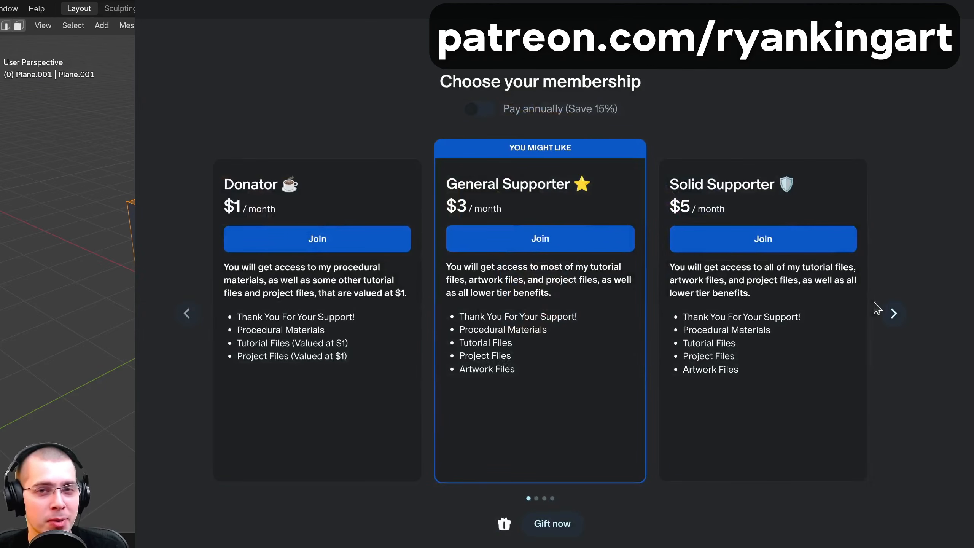
left_click(893, 314)
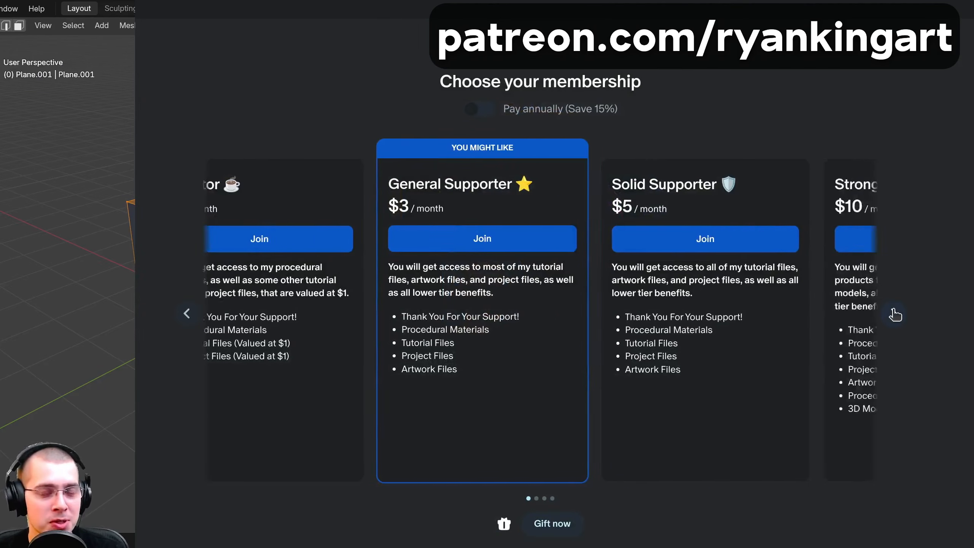
left_click(894, 314)
left_click(895, 315)
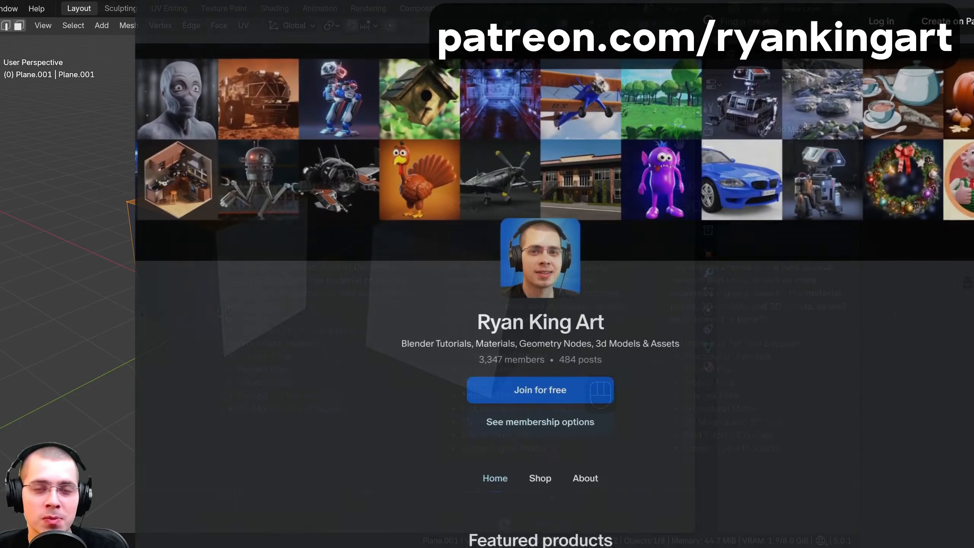
Look through the featured products and recent posts on the Patreon home page
scroll(554, 292, "down", 3)
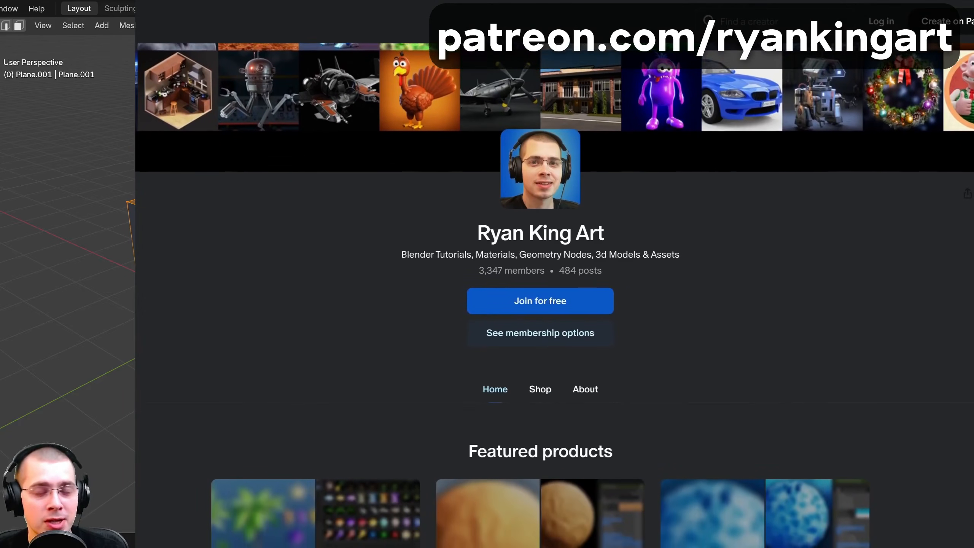
scroll(554, 291, "down", 3)
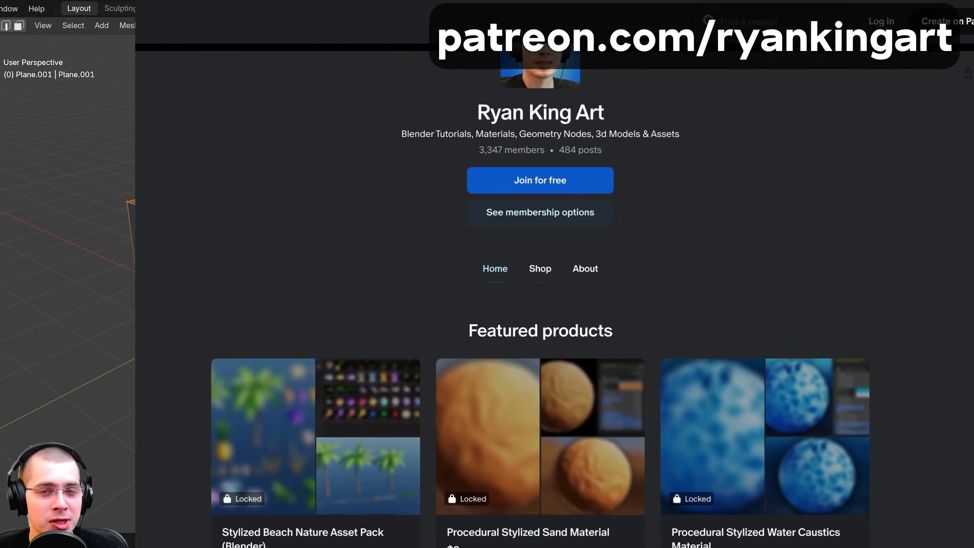
scroll(554, 292, "down", 4)
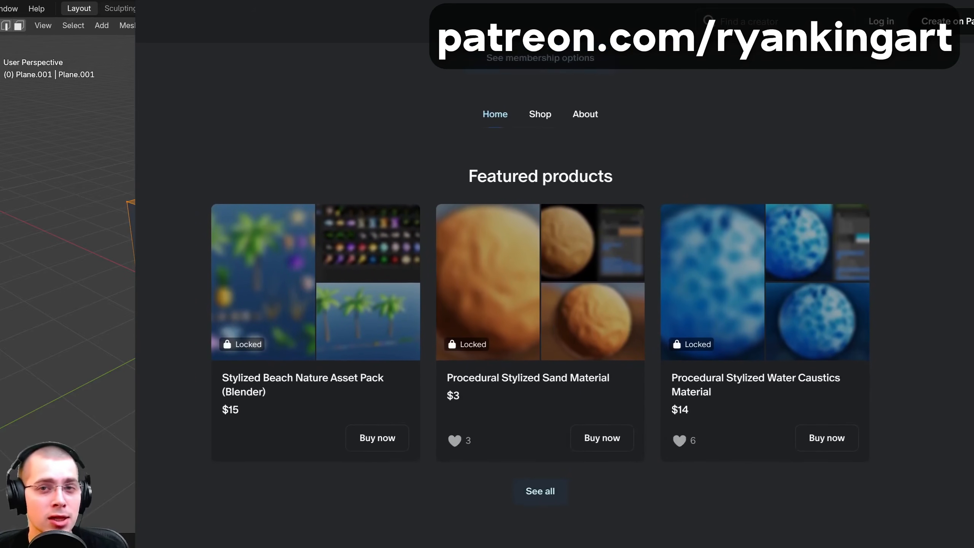
scroll(554, 291, "down", 9)
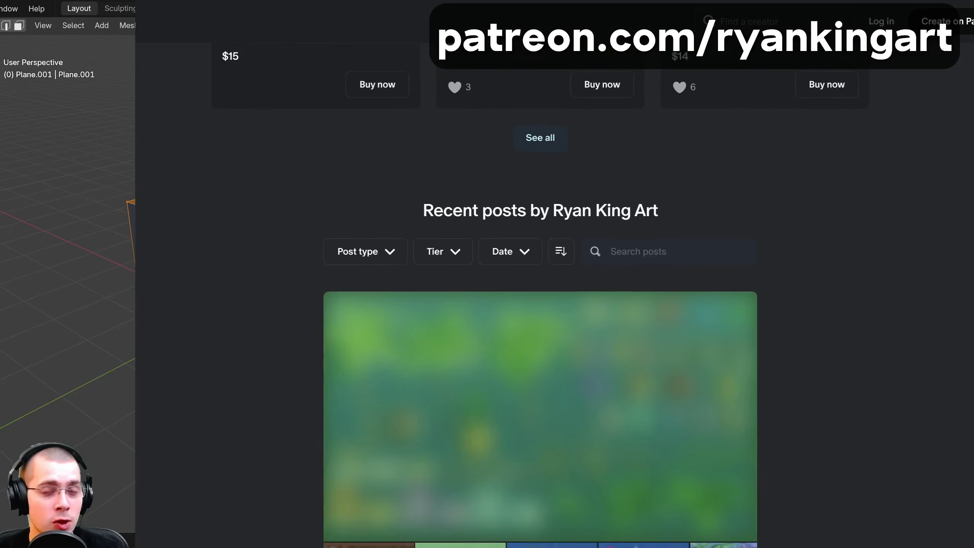
scroll(554, 291, "down", 10)
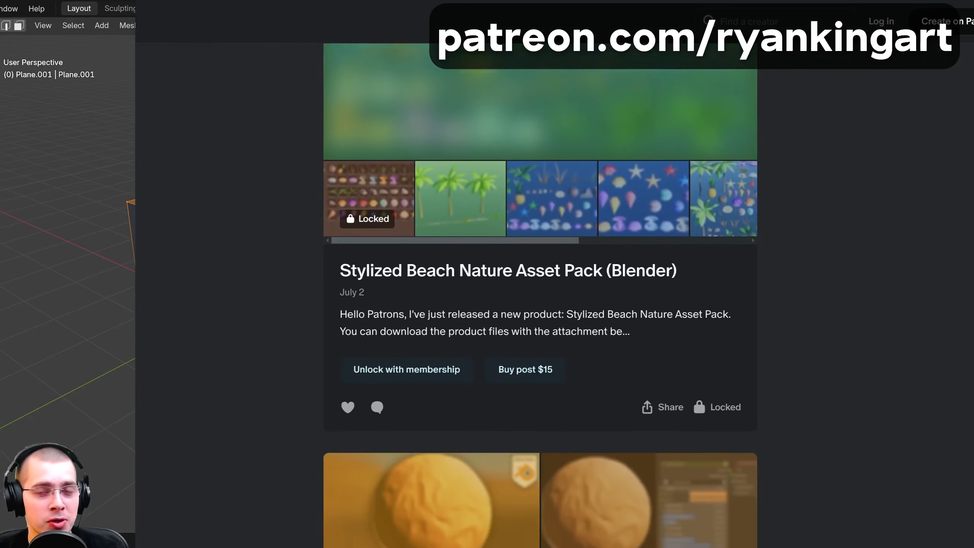
scroll(540, 291, "down", 9)
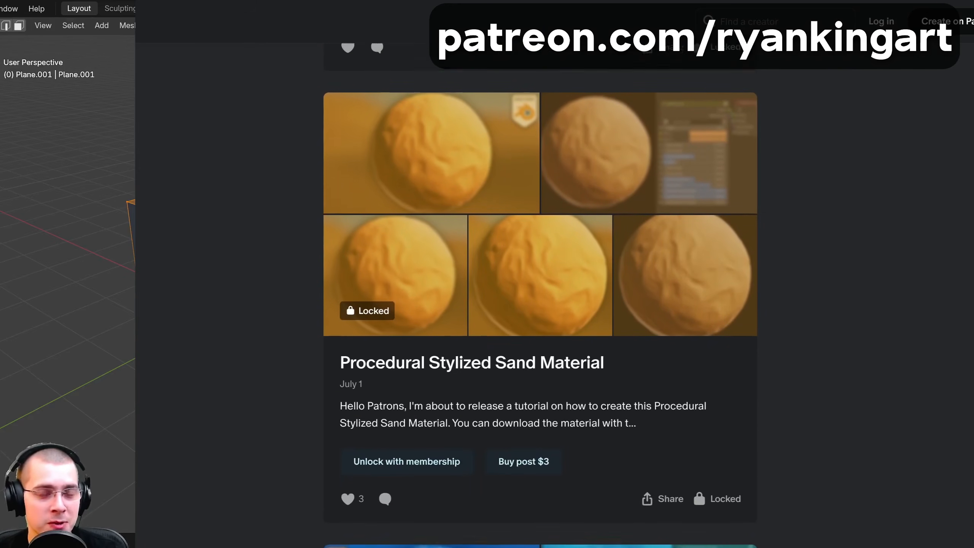
scroll(540, 291, "down", 8)
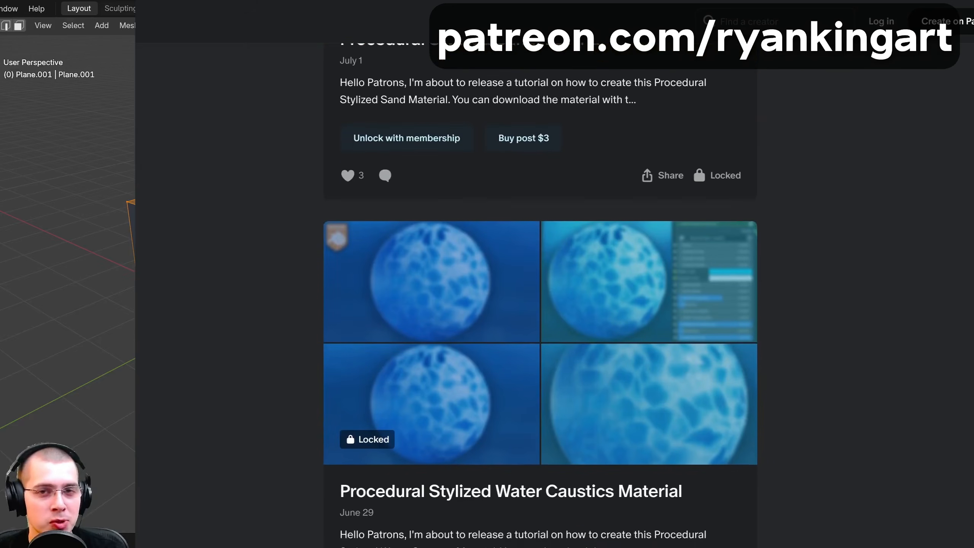
scroll(540, 291, "down", 8)
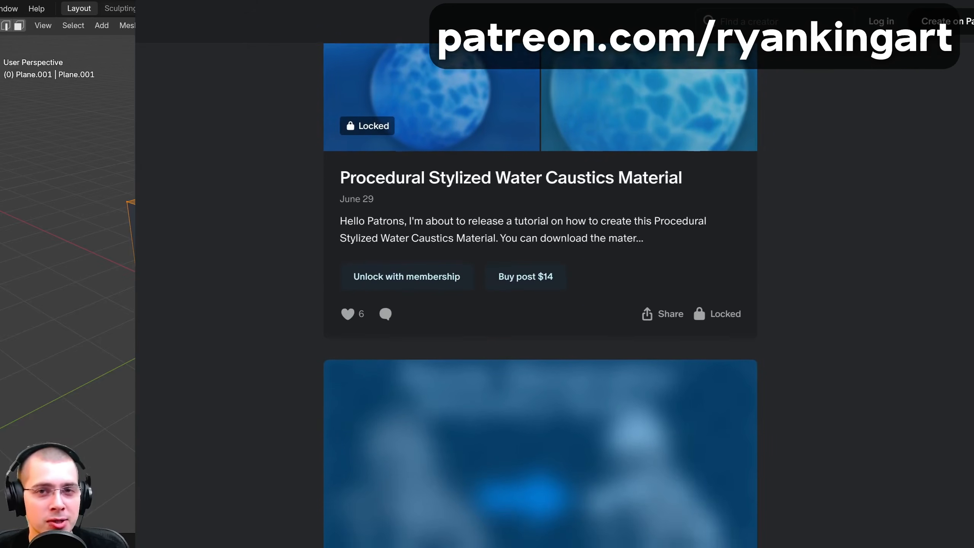
scroll(540, 291, "down", 2)
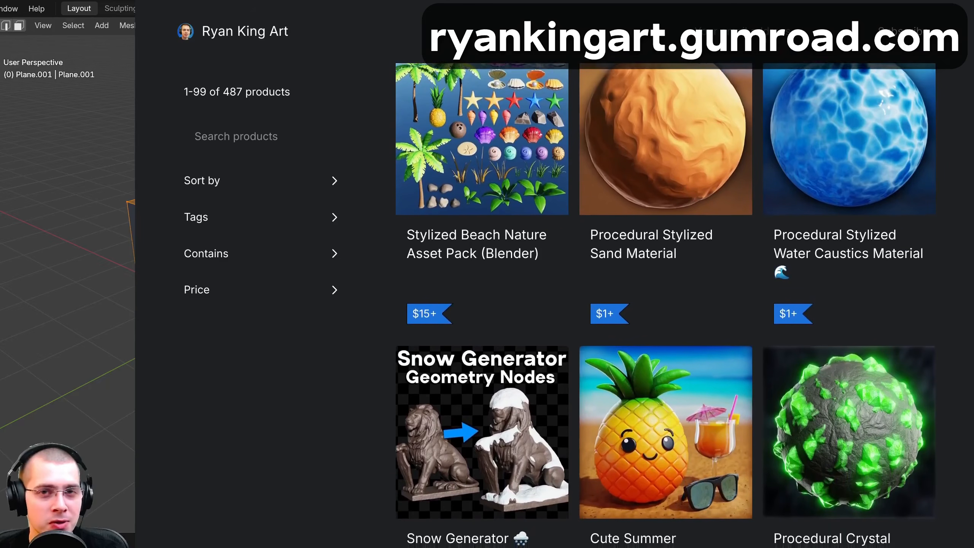
Switch back to the Gumroad store and look through the All Products listing
scroll(666, 303, "down", 3)
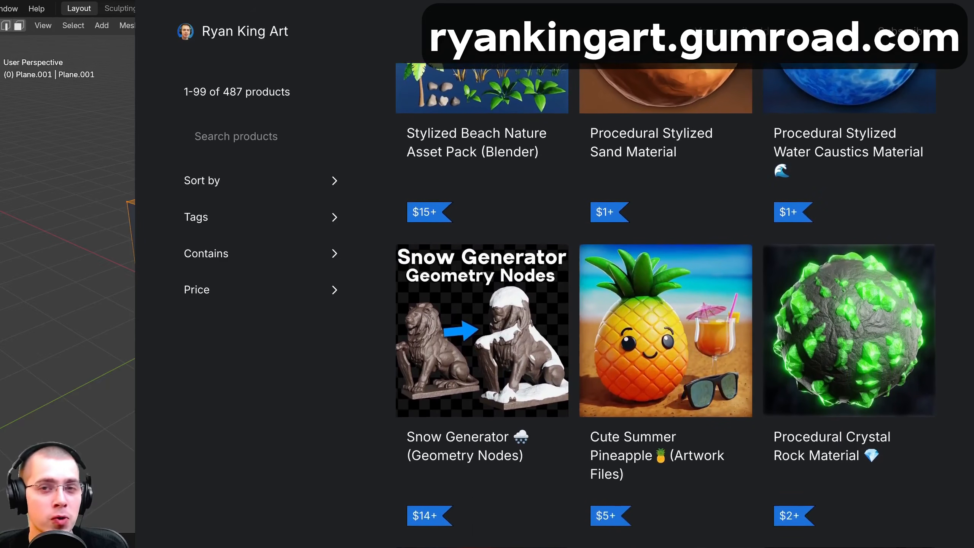
scroll(665, 303, "down", 5)
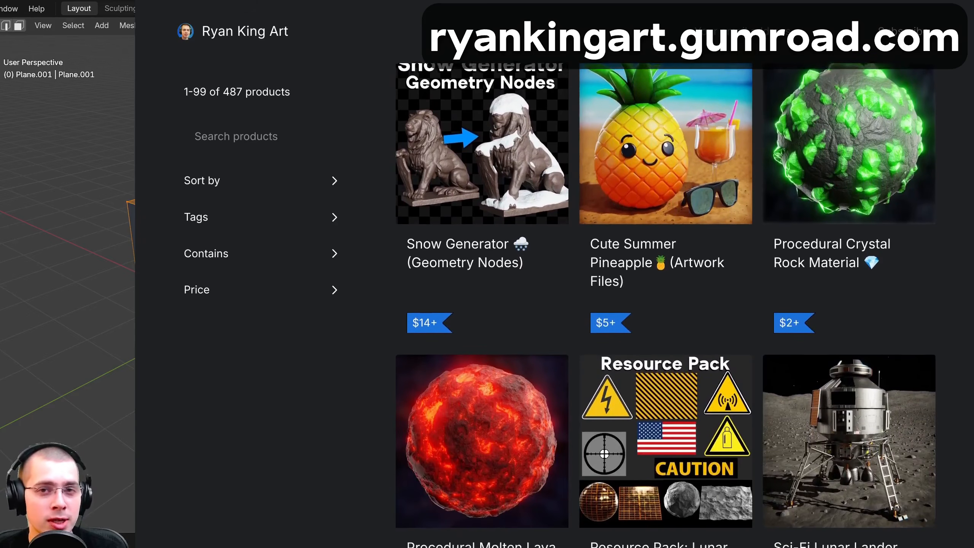
scroll(666, 303, "down", 5)
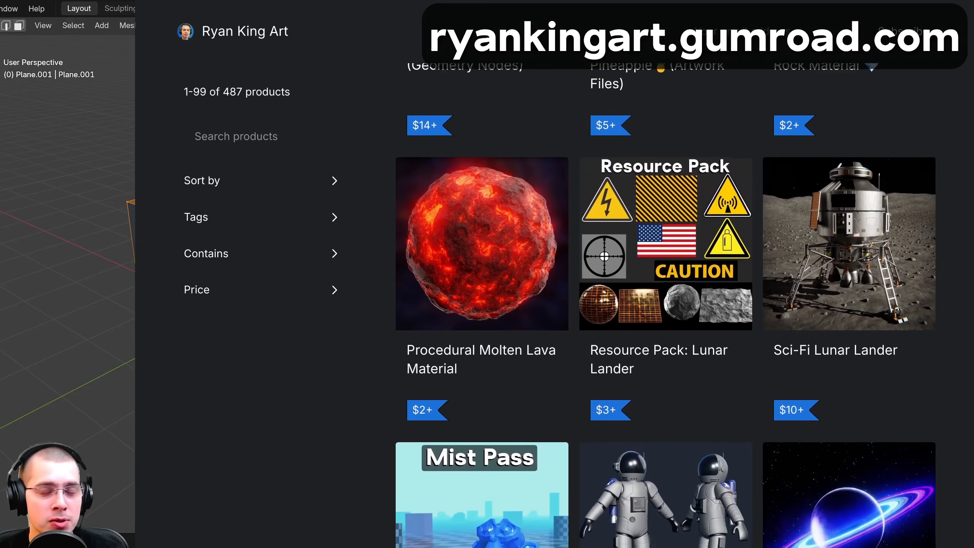
scroll(666, 303, "down", 5)
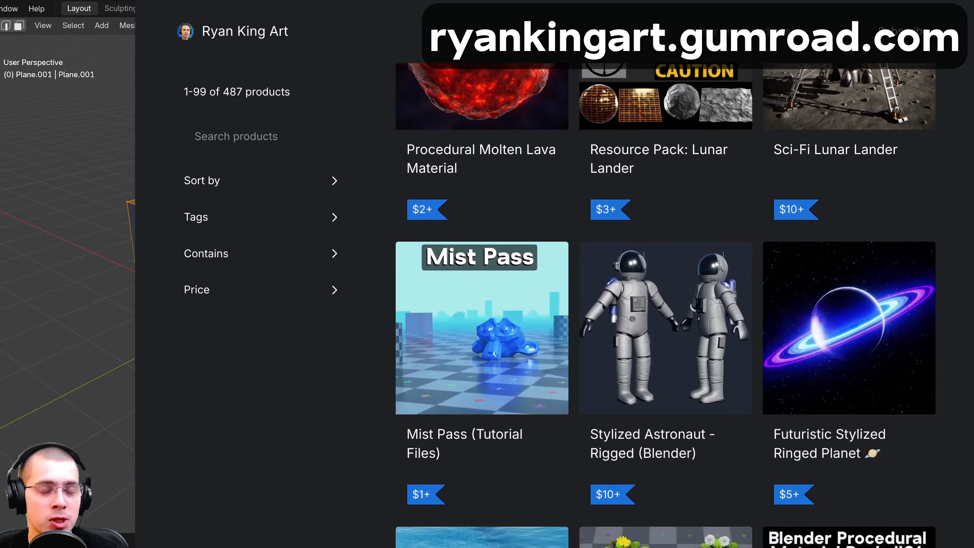
Continue through the product listing past the Mist Pass files, Pool Donuts and Sci-Fi Combat Robot to the Modifiers item
scroll(666, 303, "down", 5)
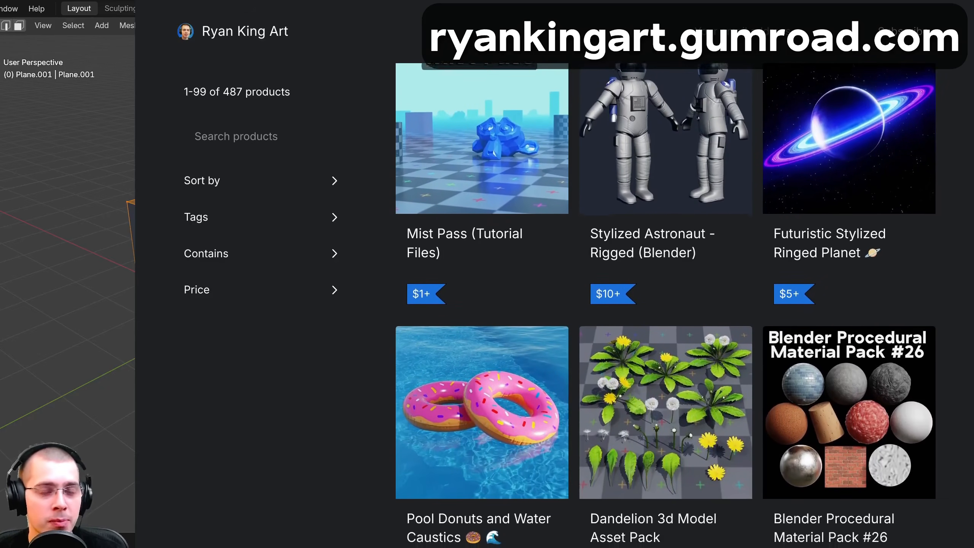
scroll(665, 303, "down", 5)
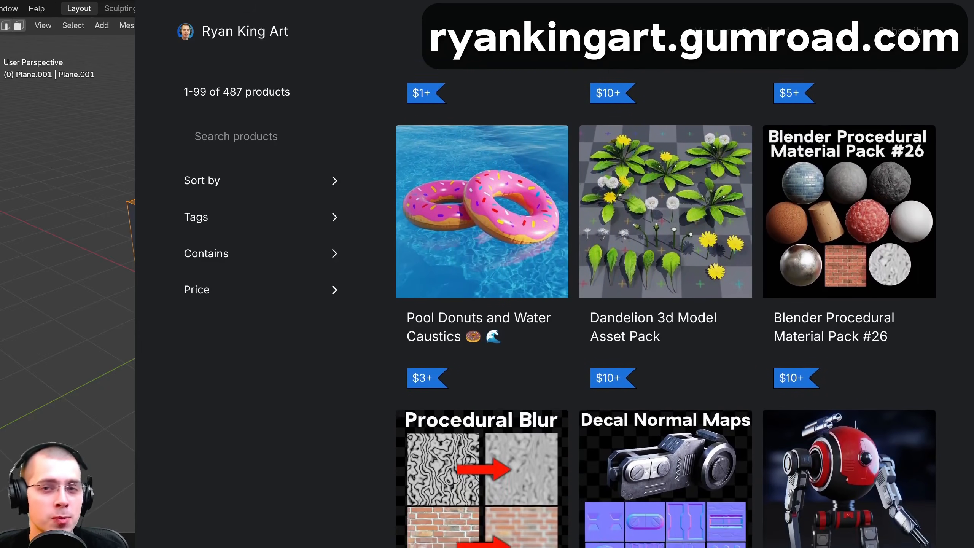
scroll(666, 303, "down", 5)
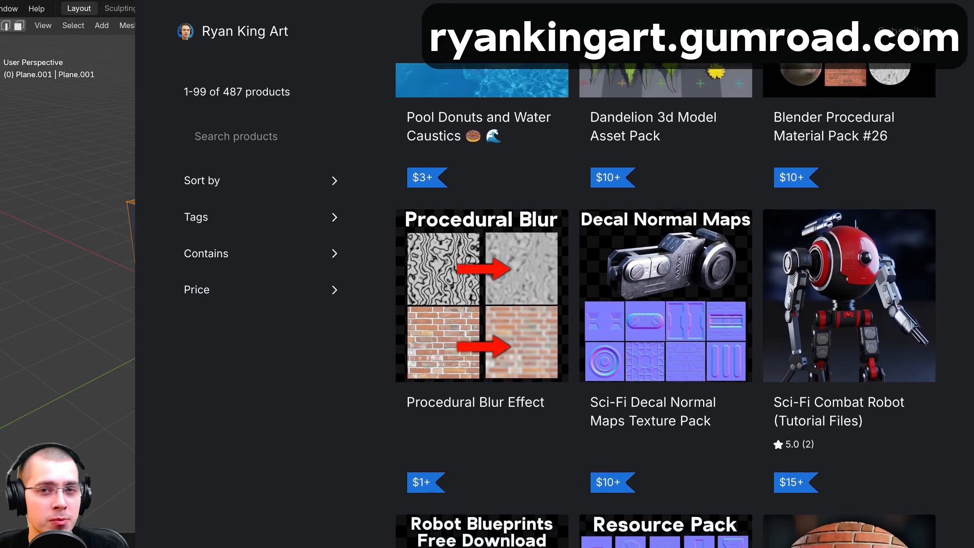
scroll(666, 303, "down", 5)
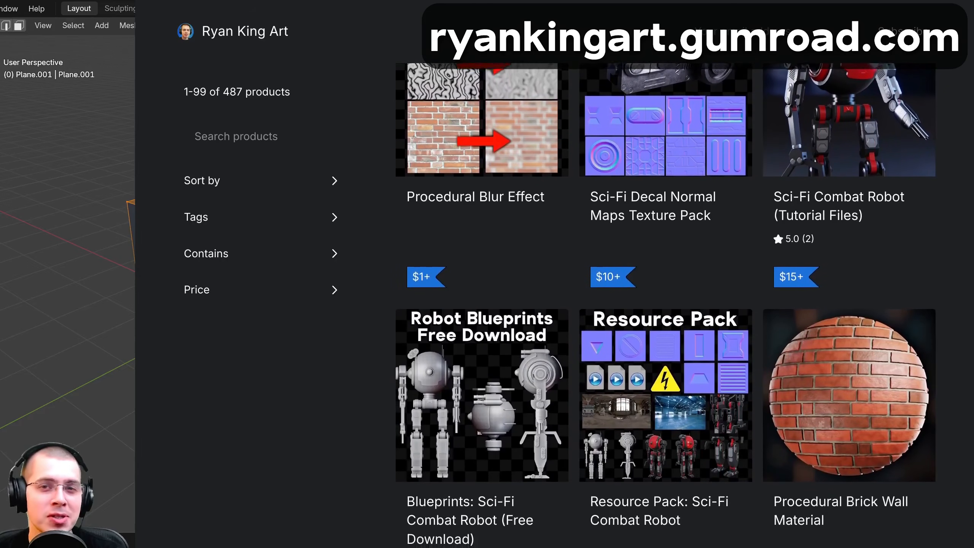
scroll(666, 303, "down", 5)
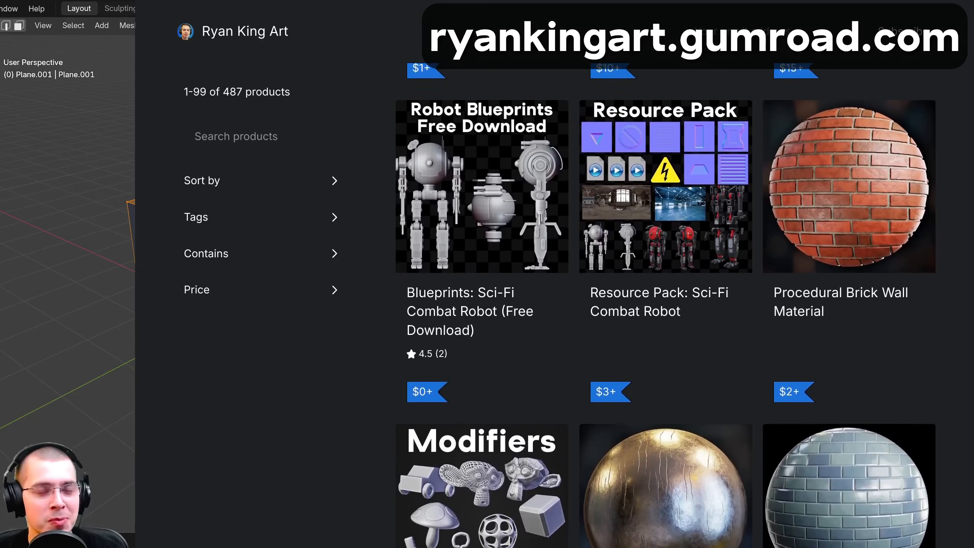
scroll(666, 303, "down", 3)
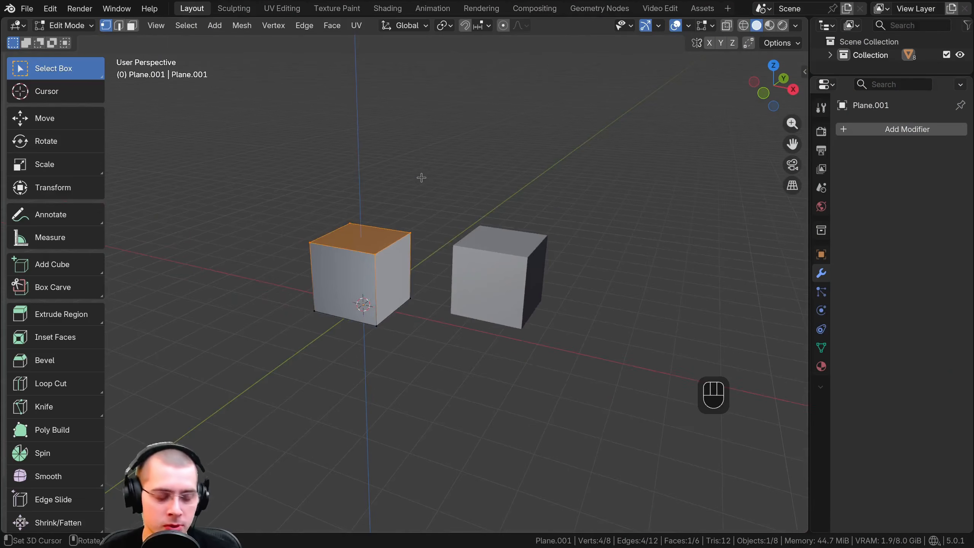
Switch back to Blender, return to Object Mode, select every object in the scene and delete them all
key("Tab")
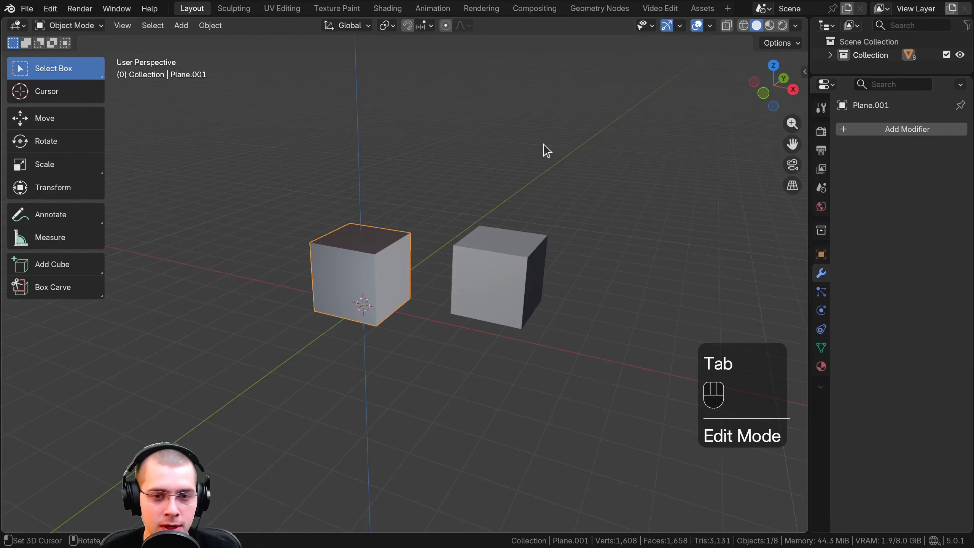
scroll(554, 143, "down", 4)
key("a")
key("a")
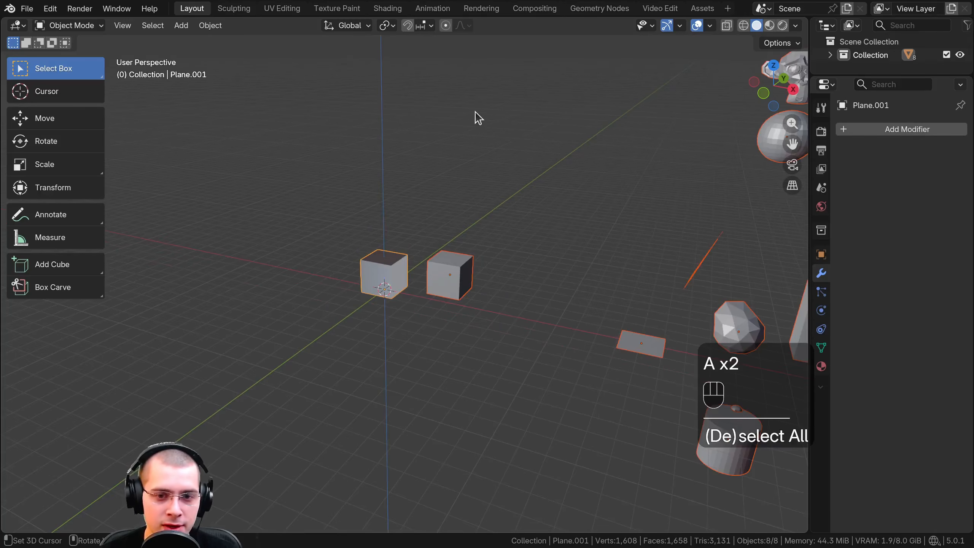
middle_click_drag(474, 111, 477, 126)
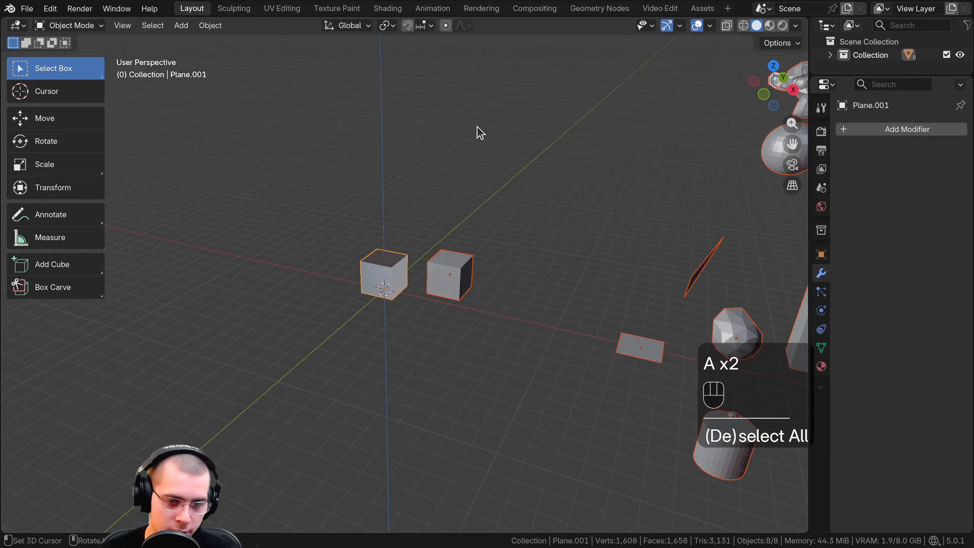
key("Delete")
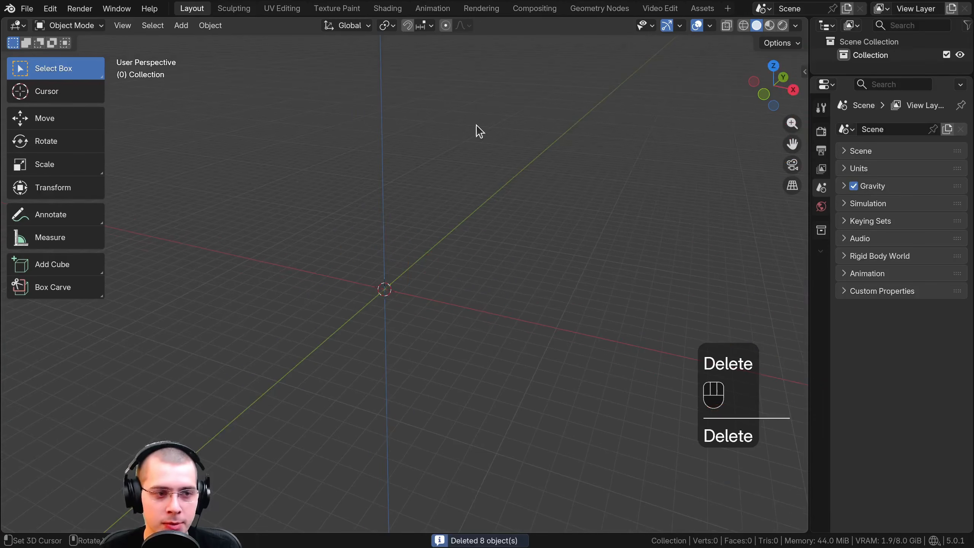
Add a cube mesh to the empty scene and enter Edit Mode on it
middle_click_drag(456, 149, 517, 195, "shift")
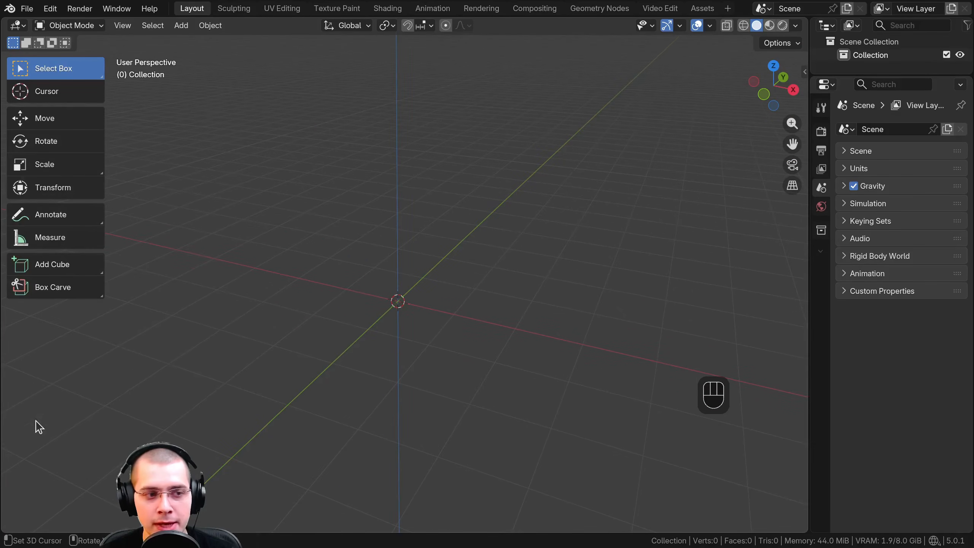
middle_click_drag(353, 344, 392, 179)
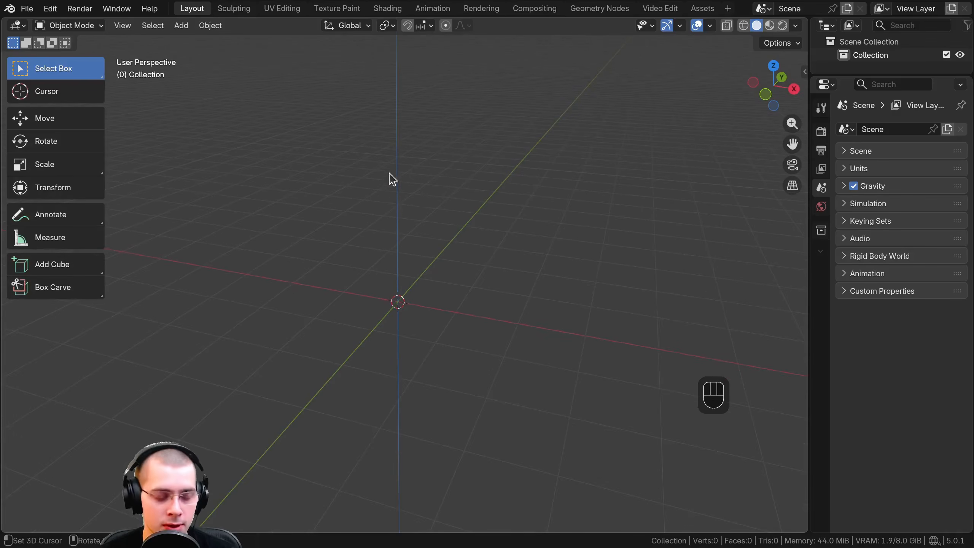
left_click(187, 29)
mouse_move(204, 44)
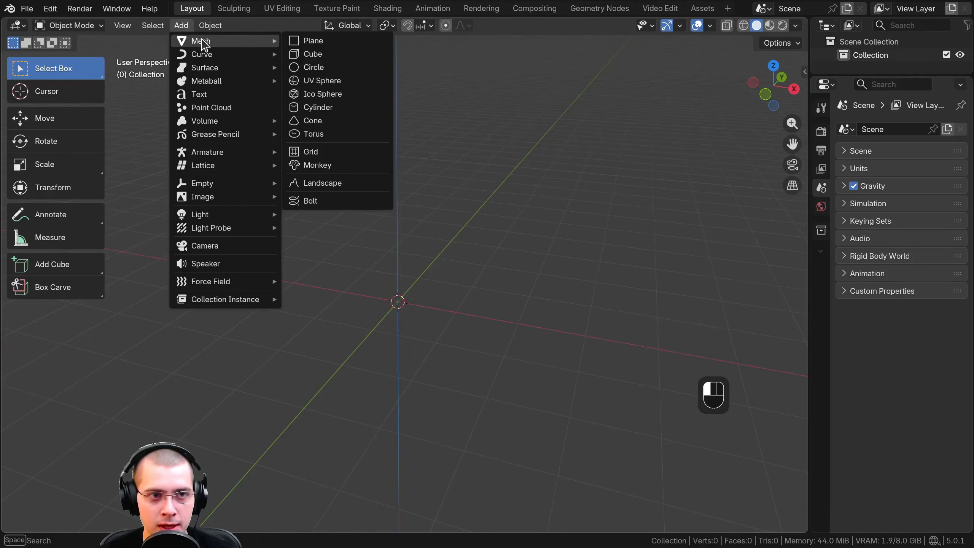
left_click(323, 54)
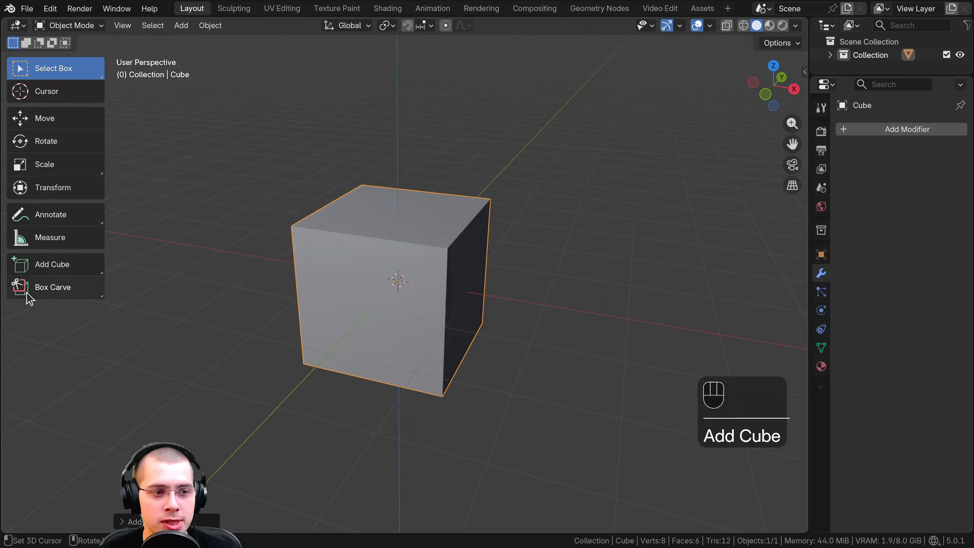
middle_click_drag(344, 299, 397, 226)
key("Tab")
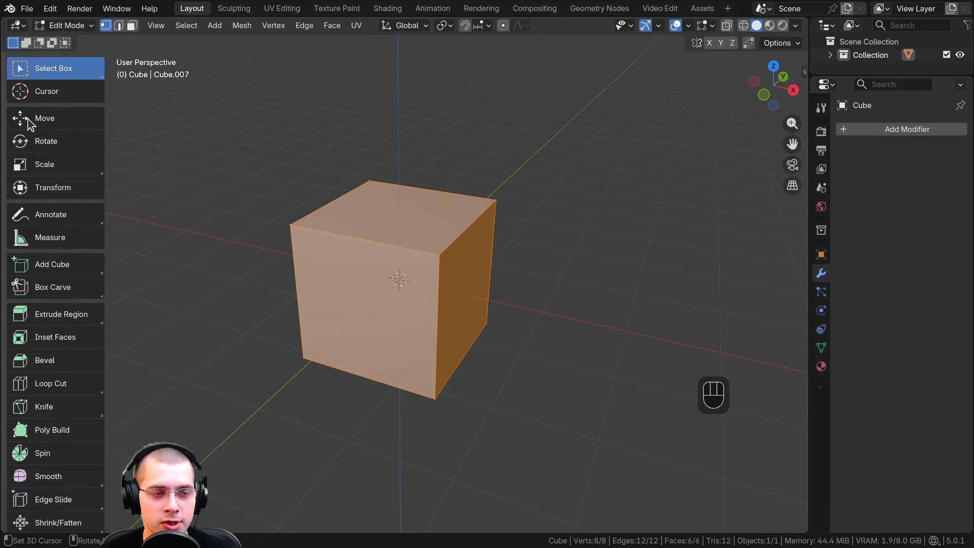
Hide and show the toolbar, look through its Edit Mode tools, then narrow and widen it again
key("t")
key("t")
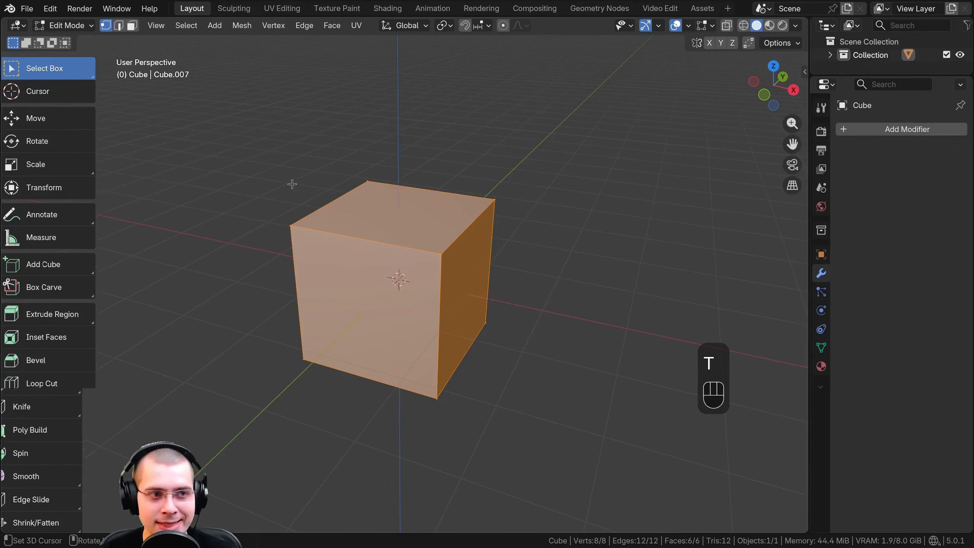
key("t")
key("t")
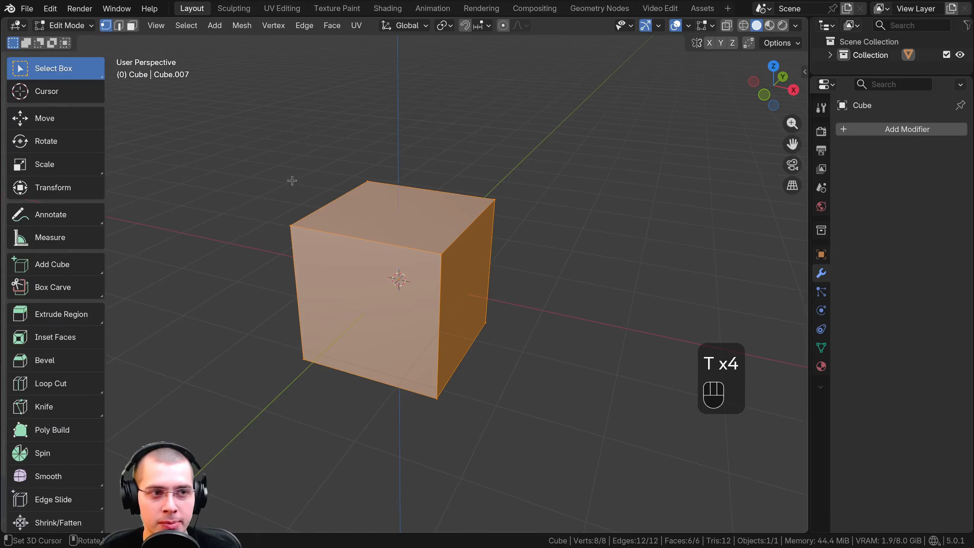
key("t")
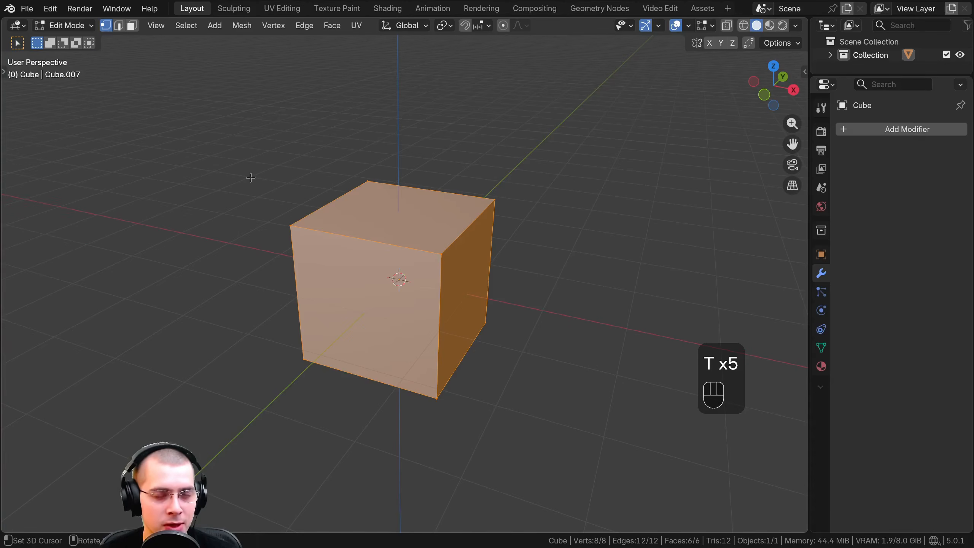
middle_click_drag(263, 177, 84, 193)
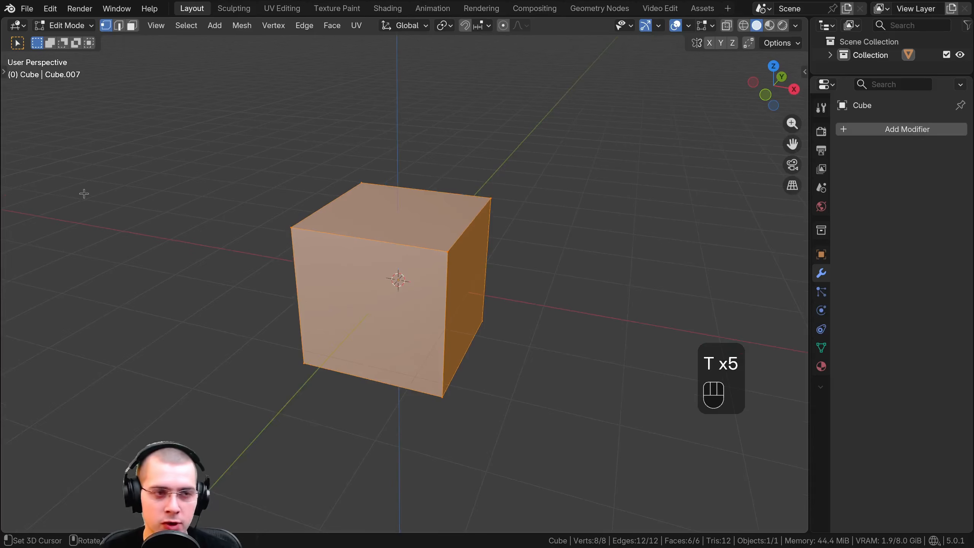
key("t")
scroll(72, 369, "down", 3)
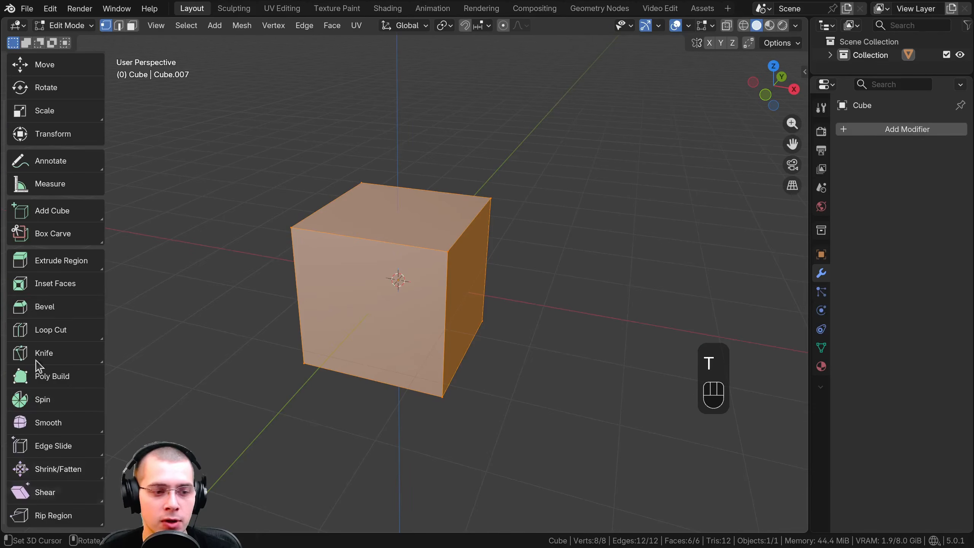
scroll(71, 369, "up", 3)
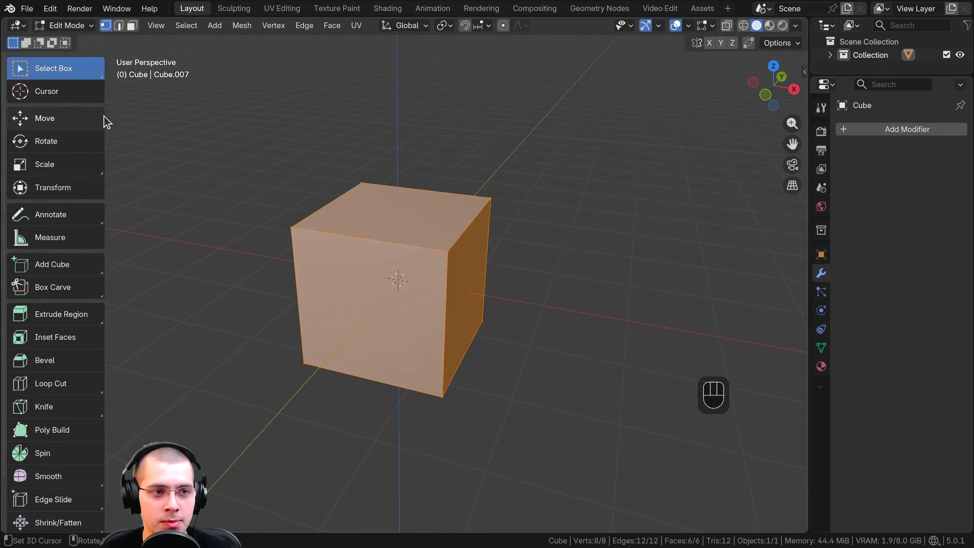
left_click_drag(104, 120, 9, 115)
left_click_drag(47, 115, 101, 120)
Demonstrate box selection on the cube, finishing with only the front-left vertex of its top face selected
left_click_drag(291, 120, 455, 319)
left_click_drag(325, 128, 519, 286)
left_click_drag(333, 103, 253, 245)
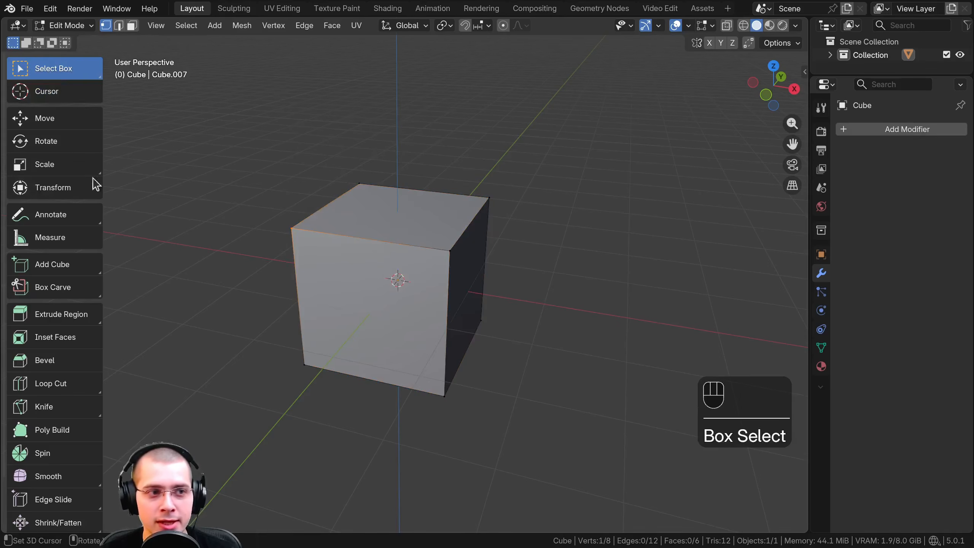
Place the 3D cursor on the cube's top face near its back edge with the Cursor tool
left_click(52, 102)
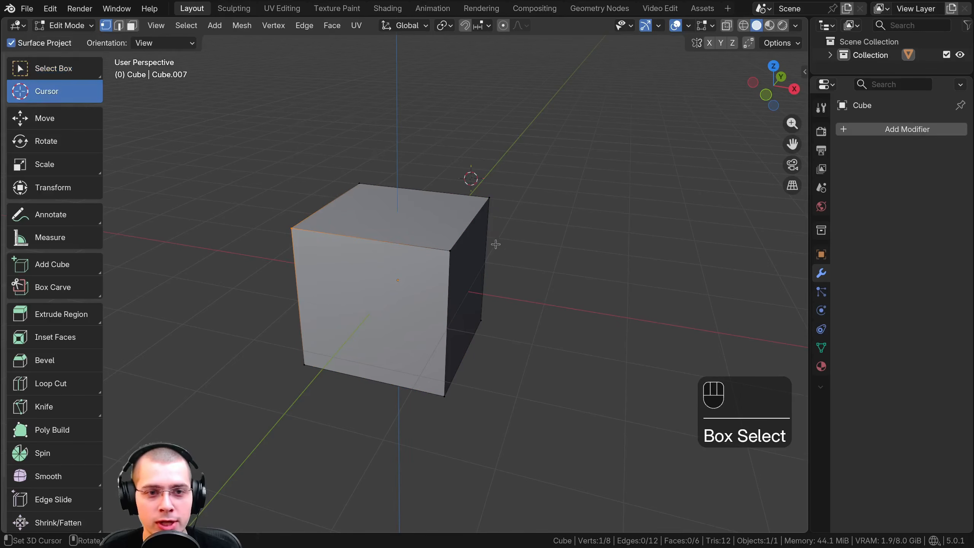
left_click(385, 192)
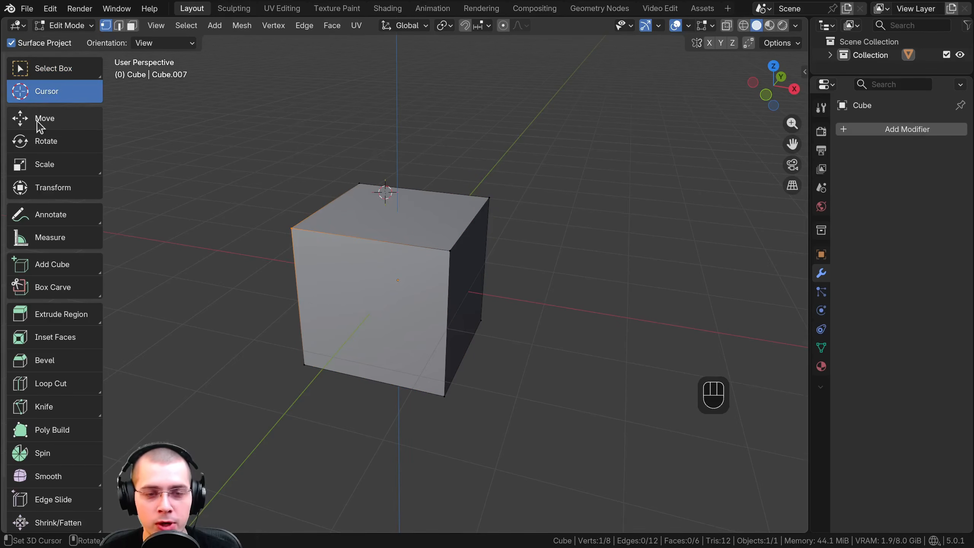
Select the whole cube and bring up the Move, Rotate, Scale and Transform gizmos on it one after another
left_click(37, 123)
key("a")
key("a")
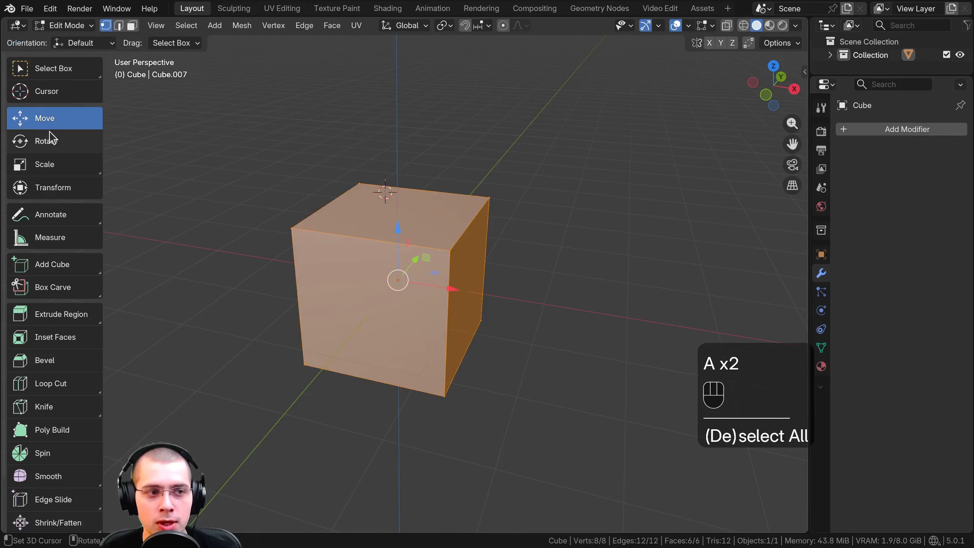
left_click(42, 141)
left_click(51, 173)
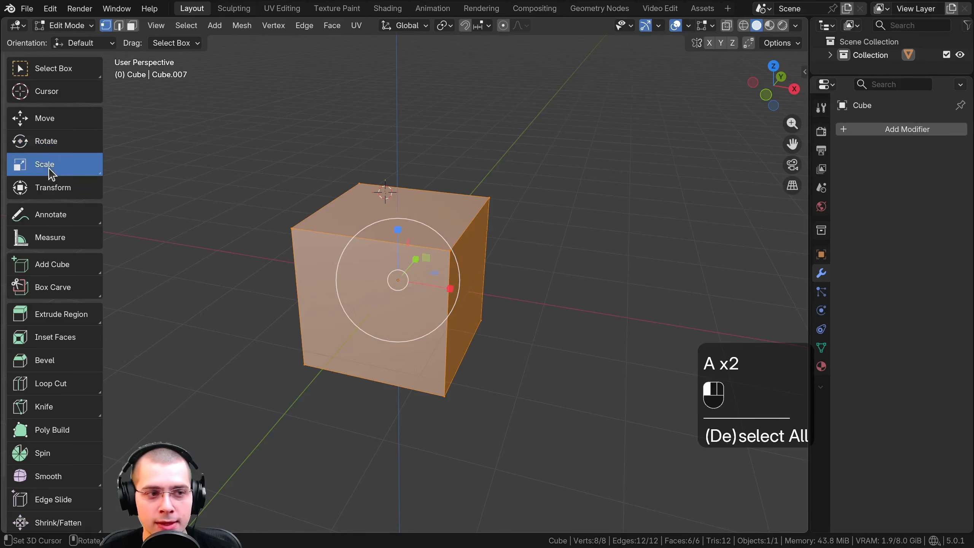
left_click(59, 196)
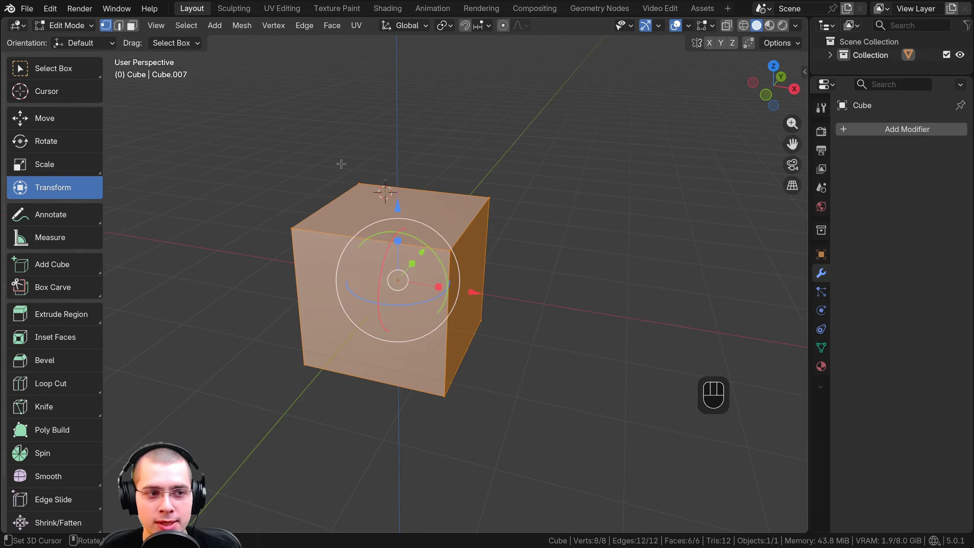
Try the Annotate tool by viewing the cube from the front and drawing a freehand curve above its upper-left corner
left_click(63, 217)
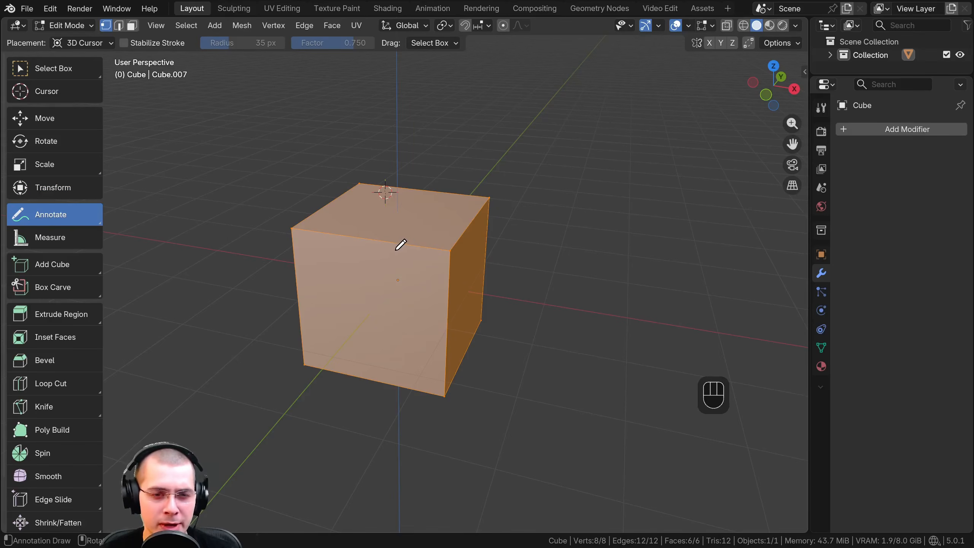
middle_click_drag(412, 241, 437, 228)
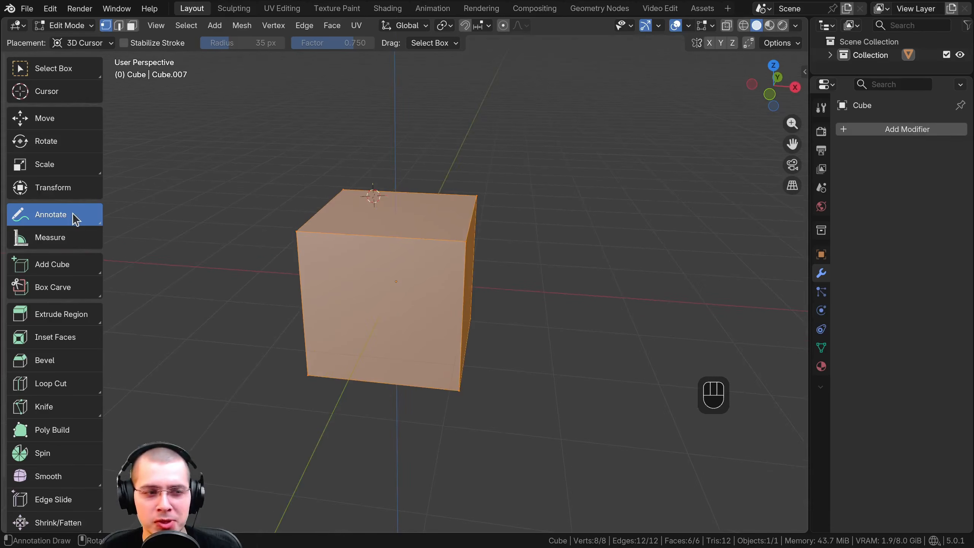
middle_click_drag(408, 194, 414, 191)
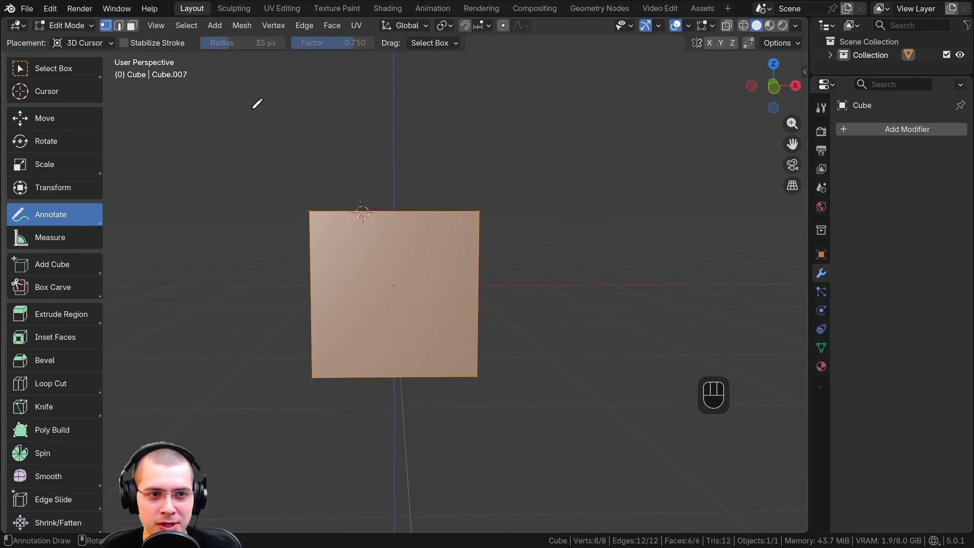
left_click_drag(248, 108, 273, 98)
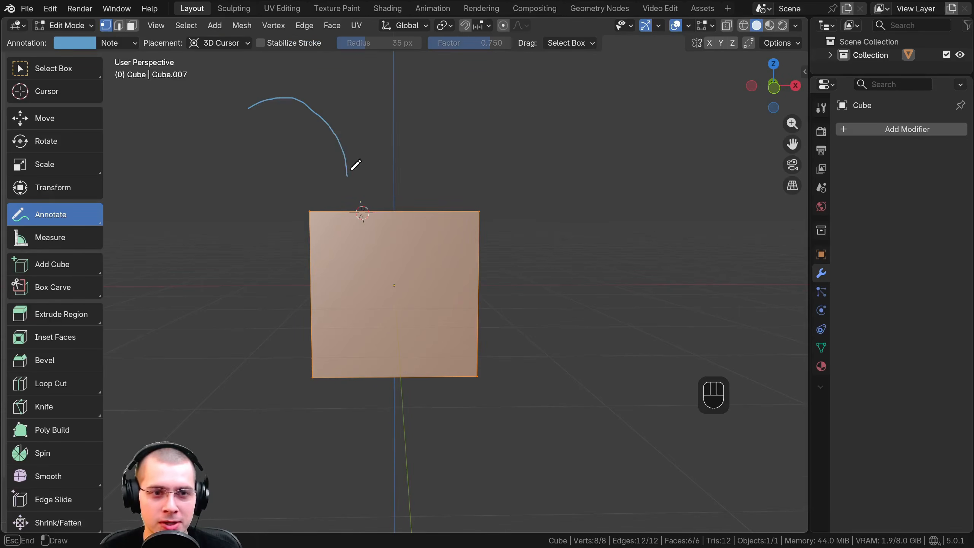
mouse_move(352, 168)
left_mouse_down()
mouse_move(361, 154)
mouse_move(301, 164)
left_mouse_up()
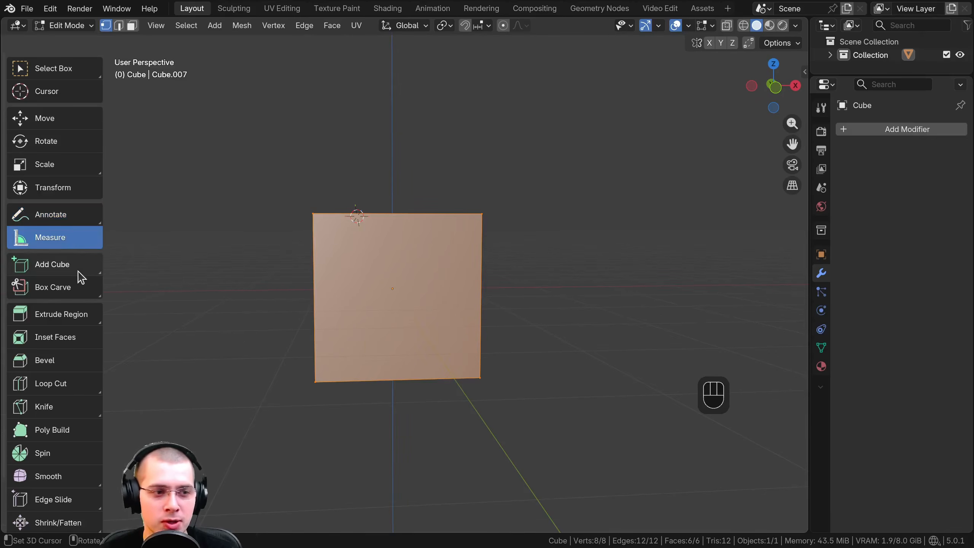
Activate the Add Cube tool and bring up the list of addable mesh primitives for comparison
left_click(51, 269)
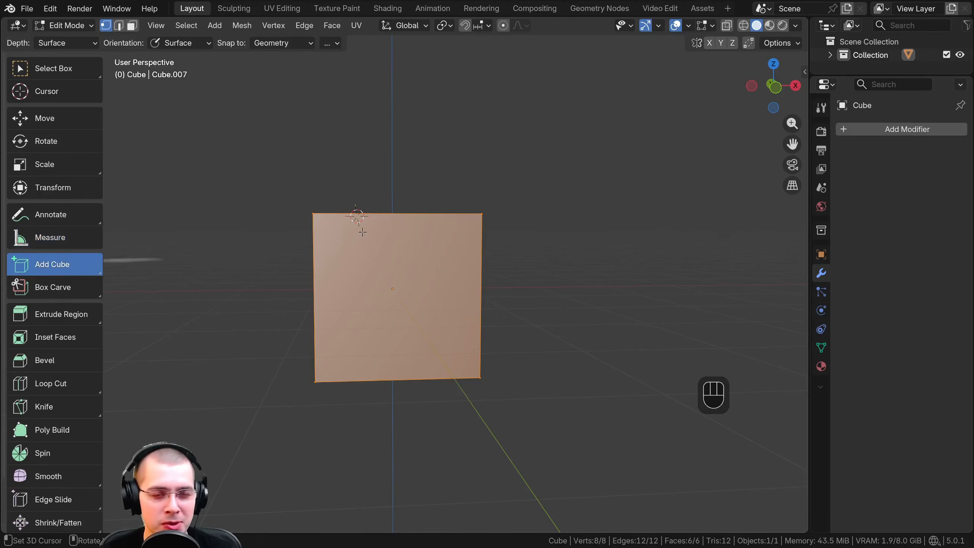
middle_click_drag(367, 232, 370, 241)
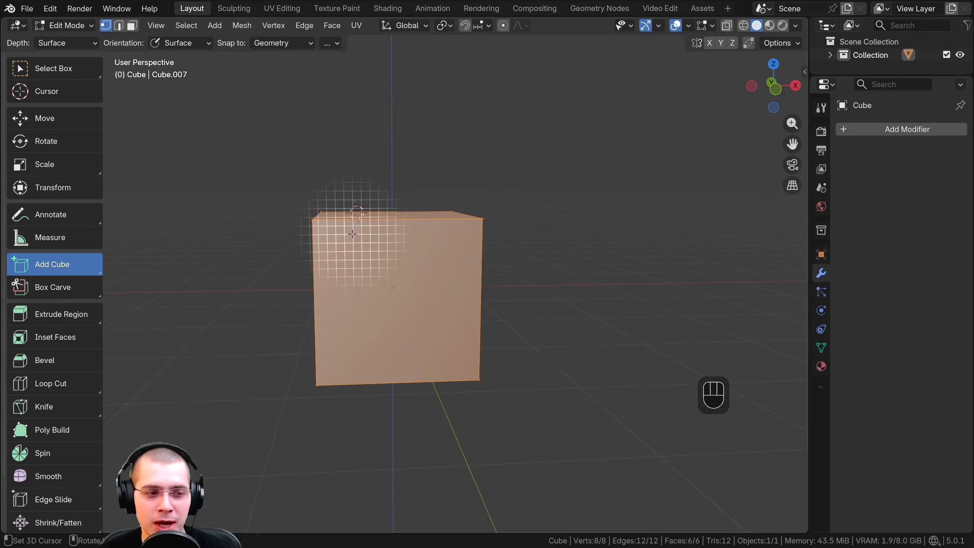
key("shift+a")
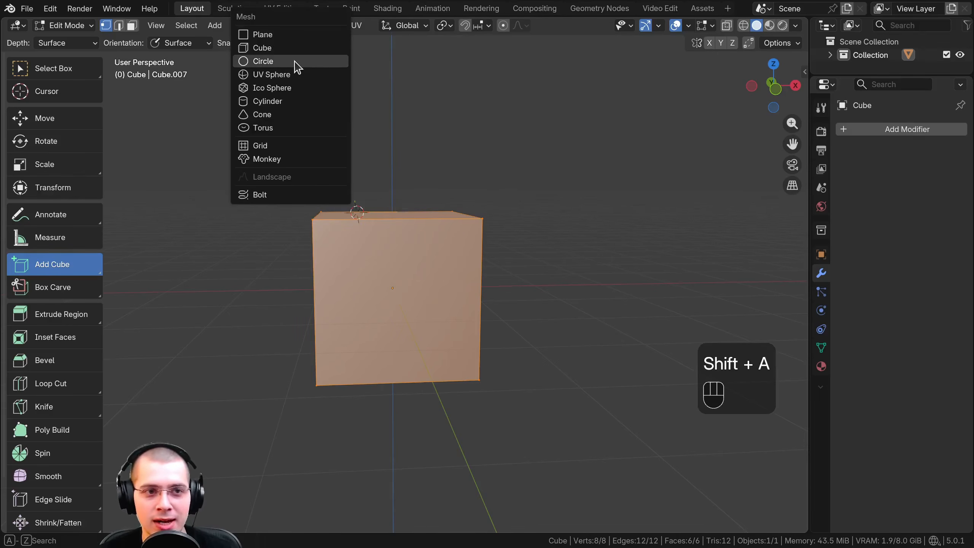
left_click(318, 294)
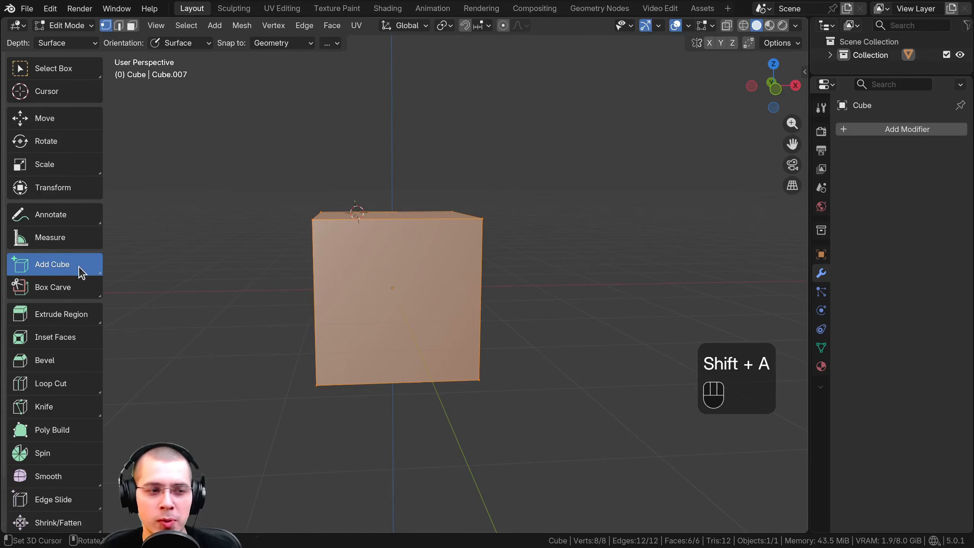
Deselect everything and draw a tall box standing on the cube's top face with Add Cube
middle_click_drag(277, 229, 280, 291)
middle_click_drag(340, 253, 378, 284, "shift")
scroll(378, 284, "up", 3)
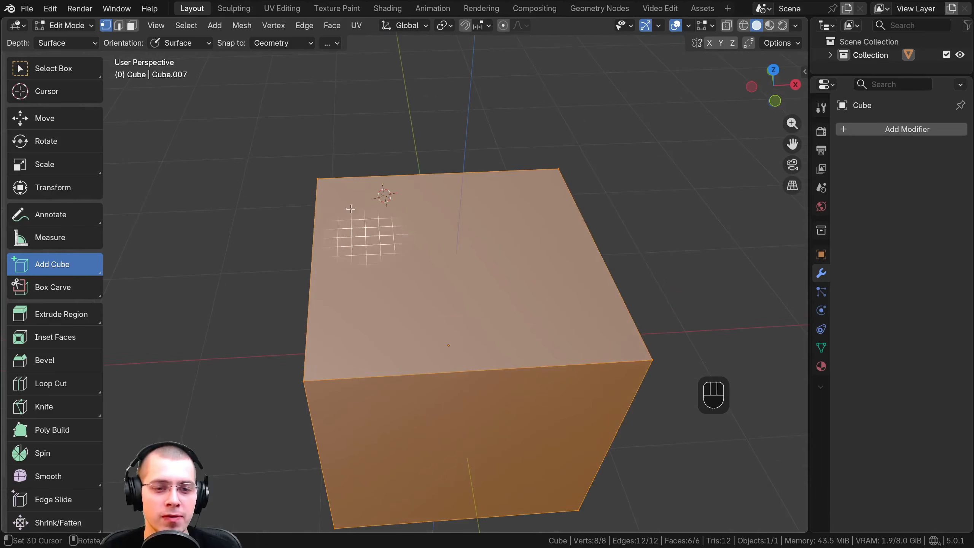
middle_click_drag(469, 249, 454, 234)
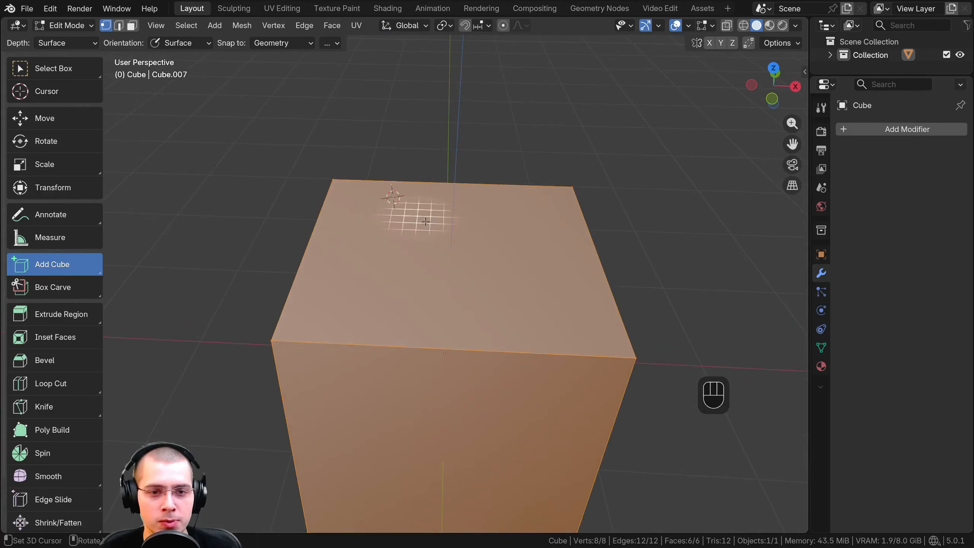
middle_click_drag(413, 349, 486, 234)
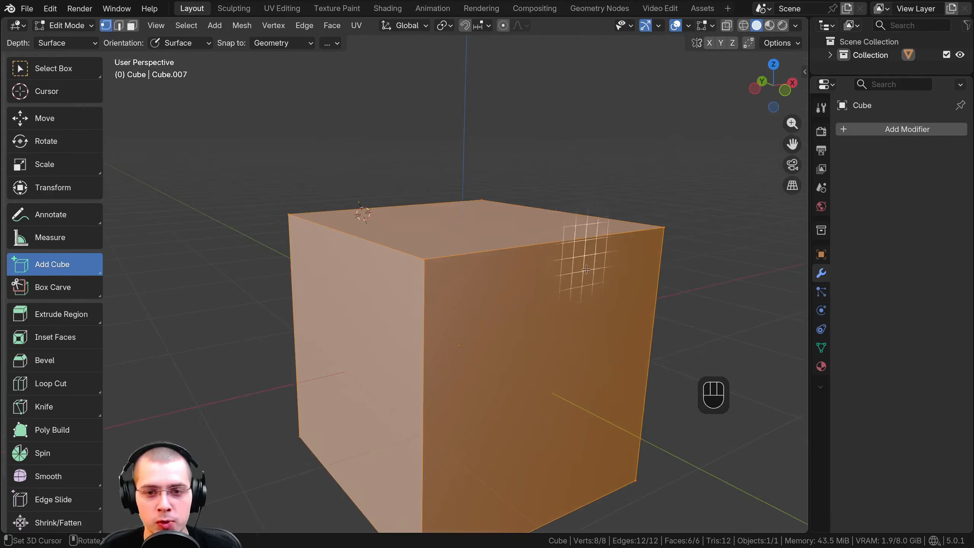
middle_click_drag(572, 278, 383, 265)
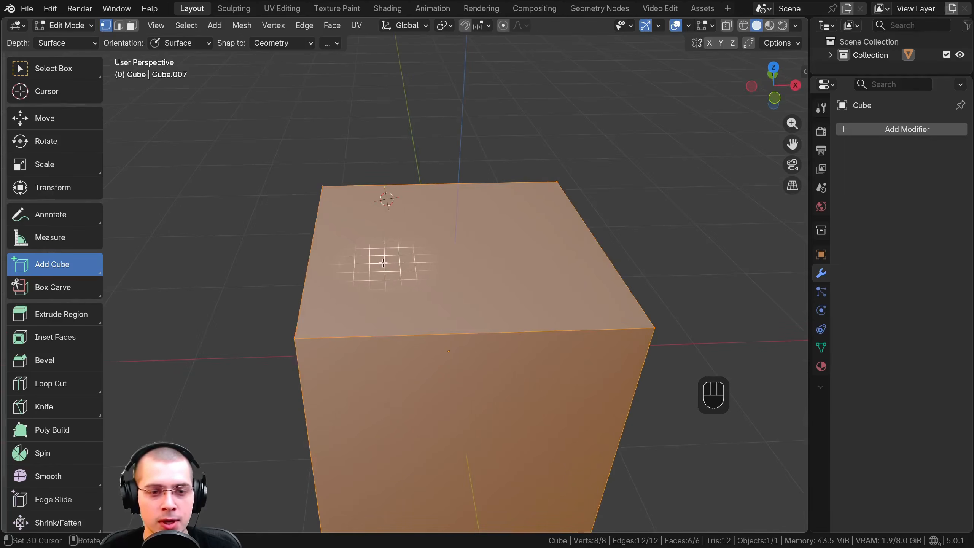
key("a")
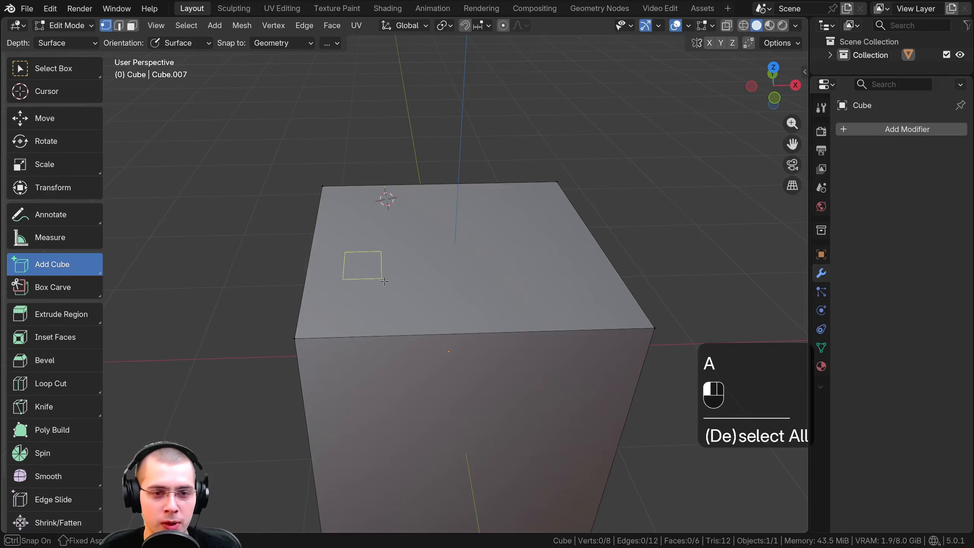
left_click_drag(385, 281, 430, 309)
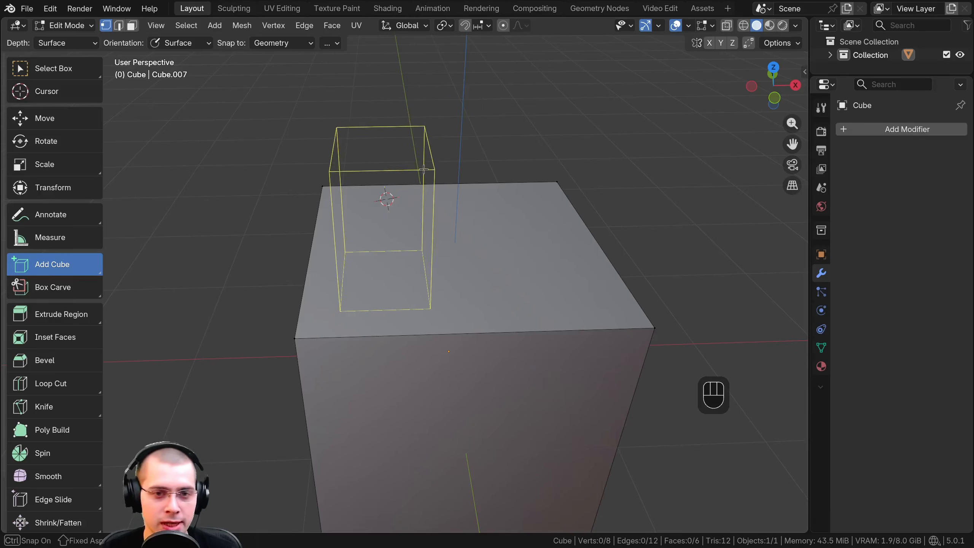
left_click(423, 164)
Draw a long box out of one side face of the cube and a shorter one out of the adjacent side face
middle_click_drag(435, 289, 448, 272)
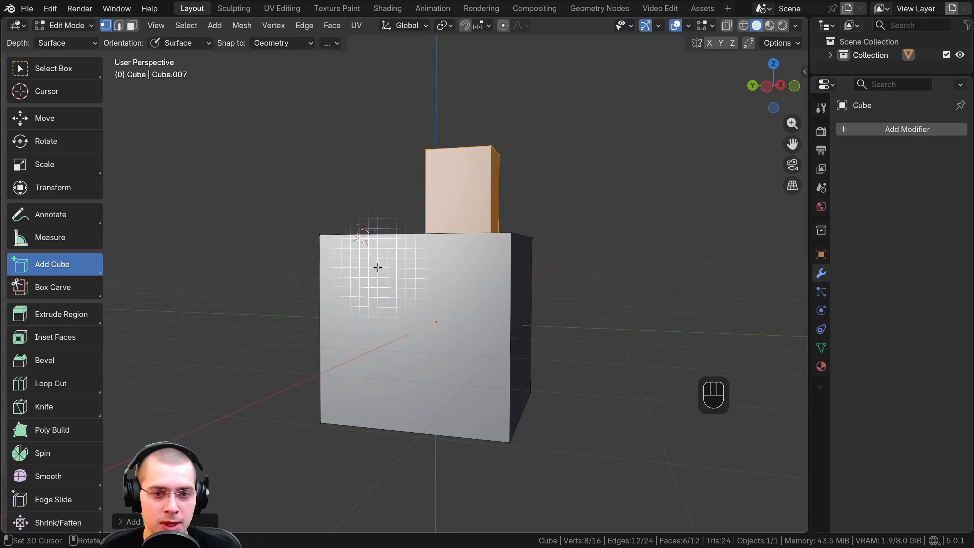
left_click_drag(378, 268, 427, 332)
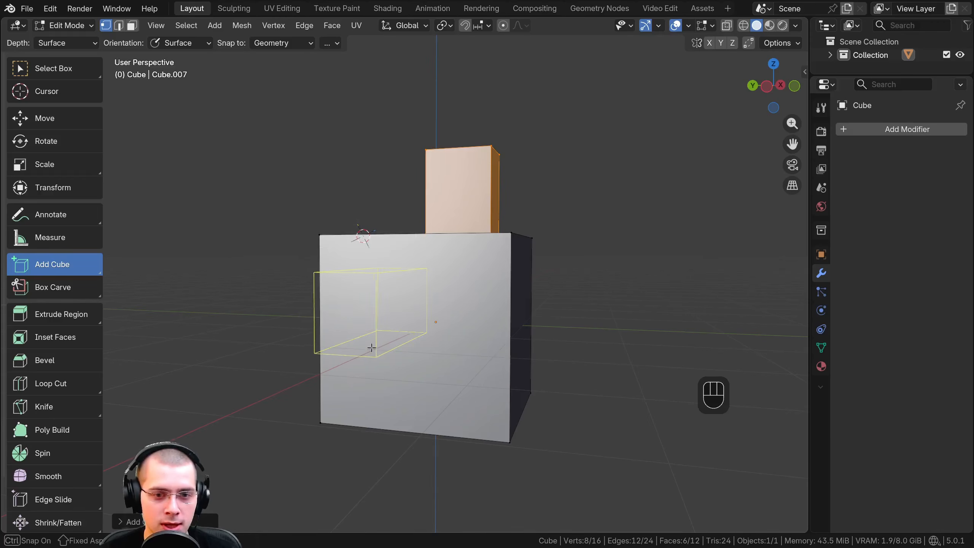
left_click(376, 350)
middle_click_drag(377, 350, 415, 315)
scroll(415, 313, "up", 3)
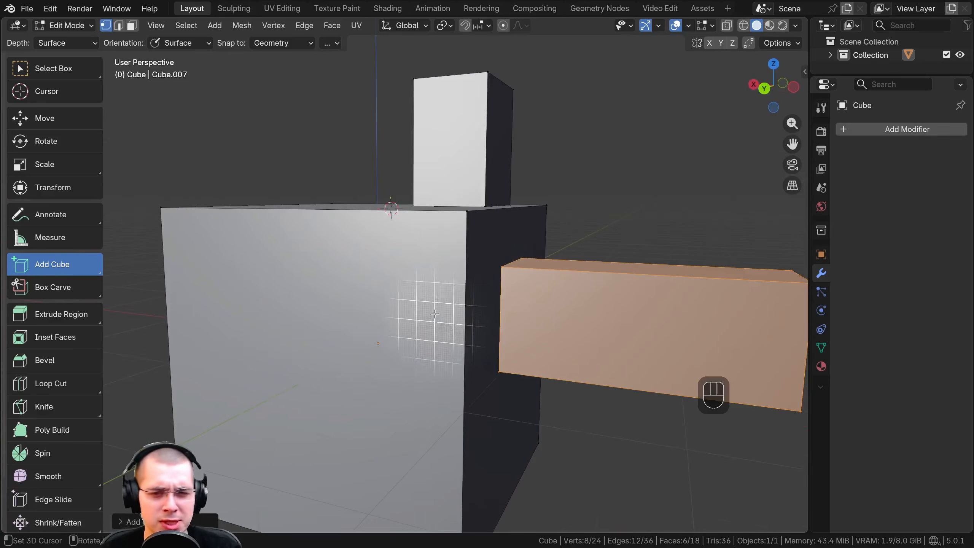
left_click_drag(360, 255, 412, 332)
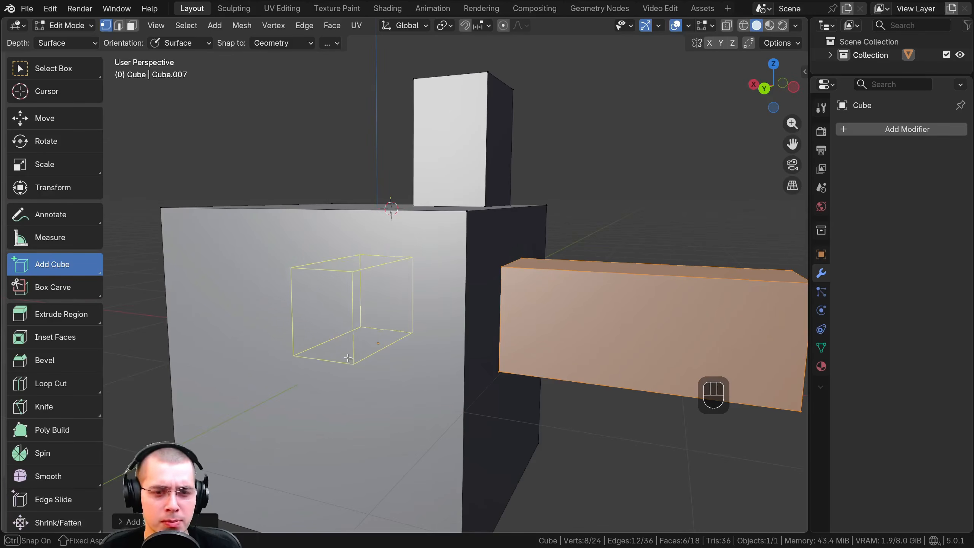
left_click(360, 354)
Draw a small box near the upper corner of the shorter box's side face and a flat slab on the cube's top face
middle_click_drag(360, 355, 226, 234)
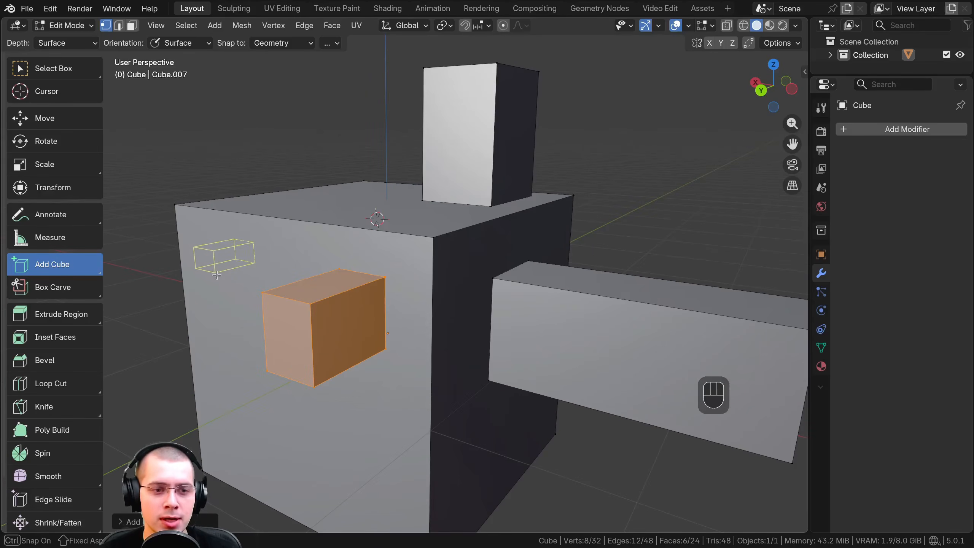
left_click(202, 280)
middle_click_drag(207, 265, 231, 304)
left_click_drag(264, 226, 426, 215)
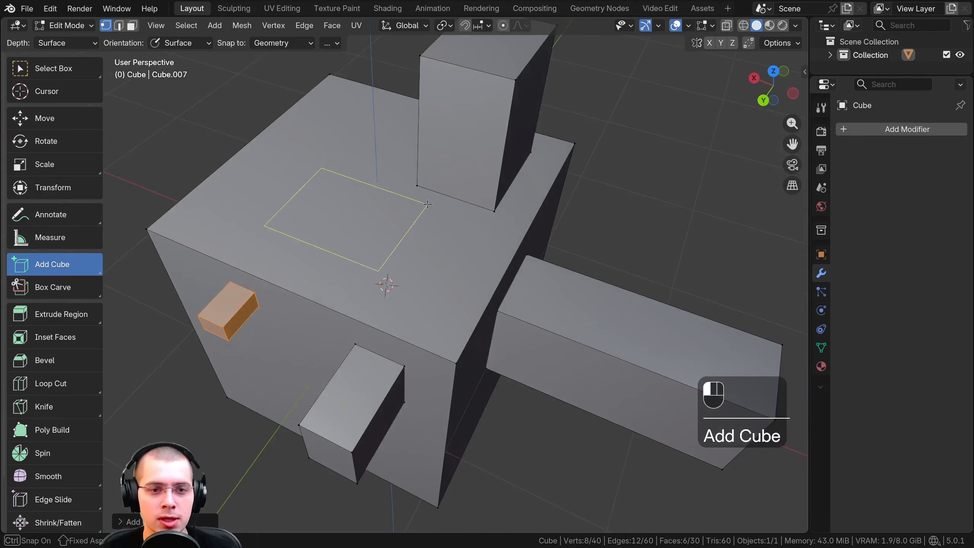
left_click(421, 201)
middle_click_drag(421, 201, 207, 282)
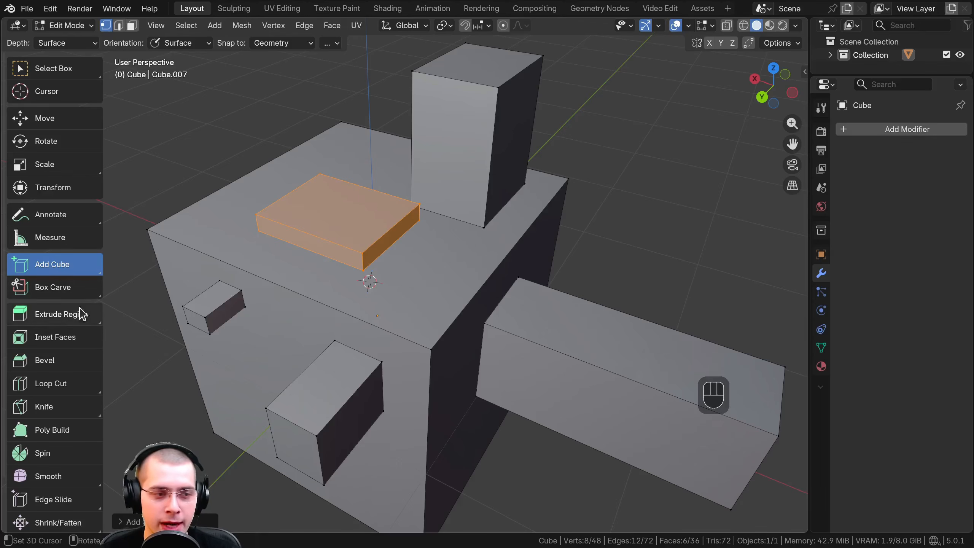
Switch to the Add Cone tool and draw a tall cone on the top face near the corner beside the slab
left_click(66, 268)
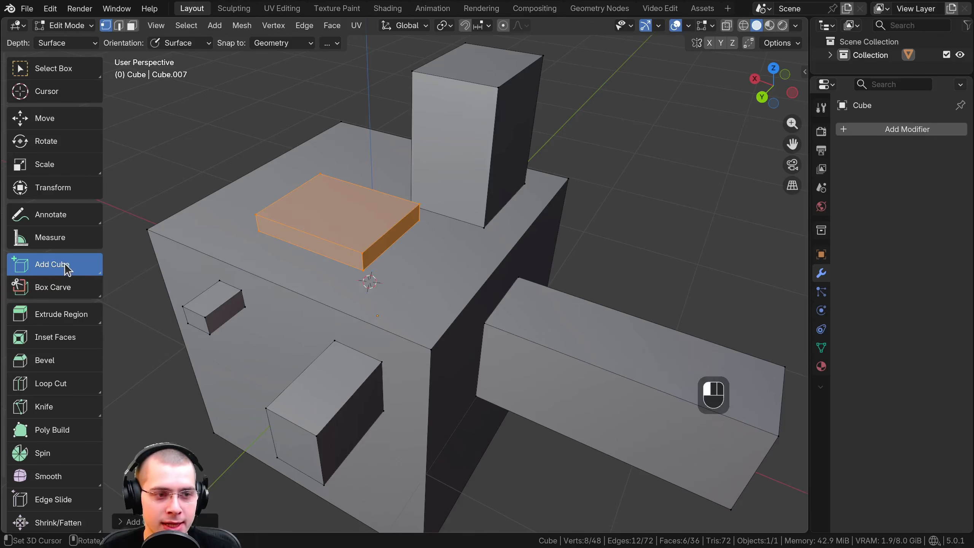
left_click(67, 269)
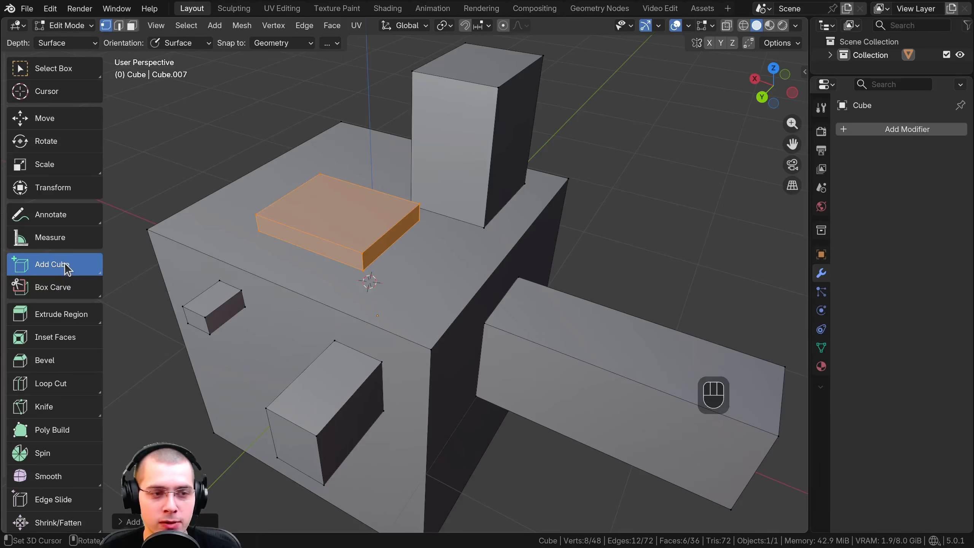
left_click(67, 269)
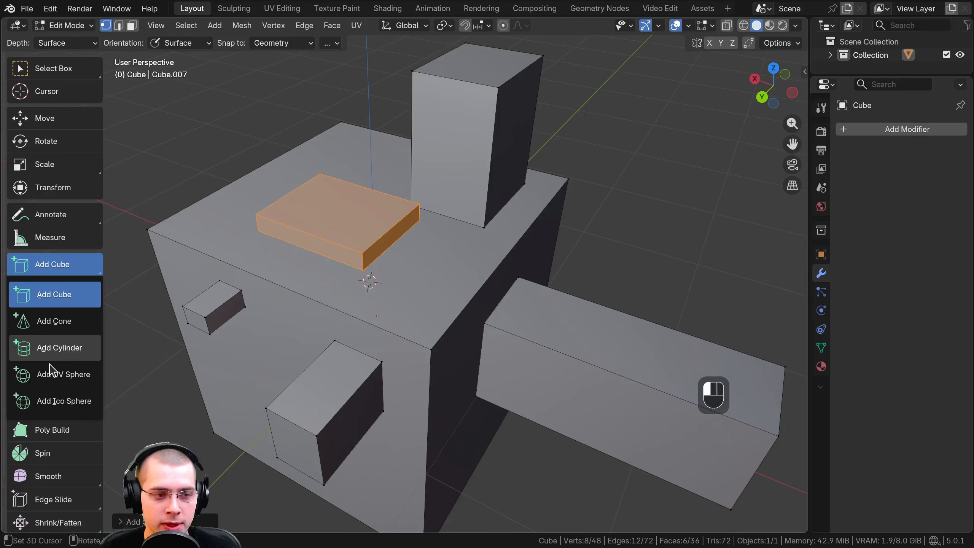
left_click(52, 325)
middle_click_drag(333, 218, 452, 259, "shift")
scroll(441, 257, "up", 2)
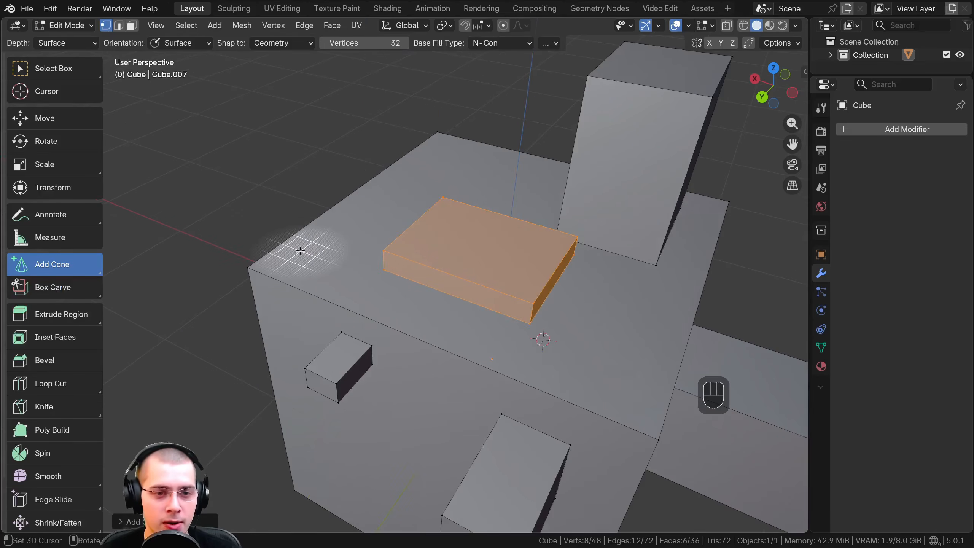
left_click_drag(300, 250, 374, 234)
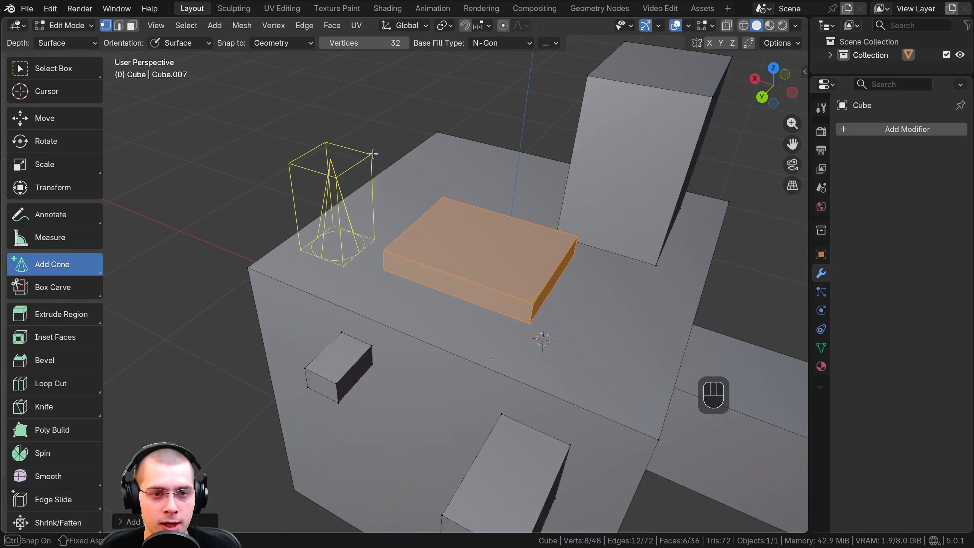
left_click(373, 153)
Draw a second cone pointing outward from the side face, next to the small box
middle_click_drag(380, 217, 387, 189)
key("shift+a")
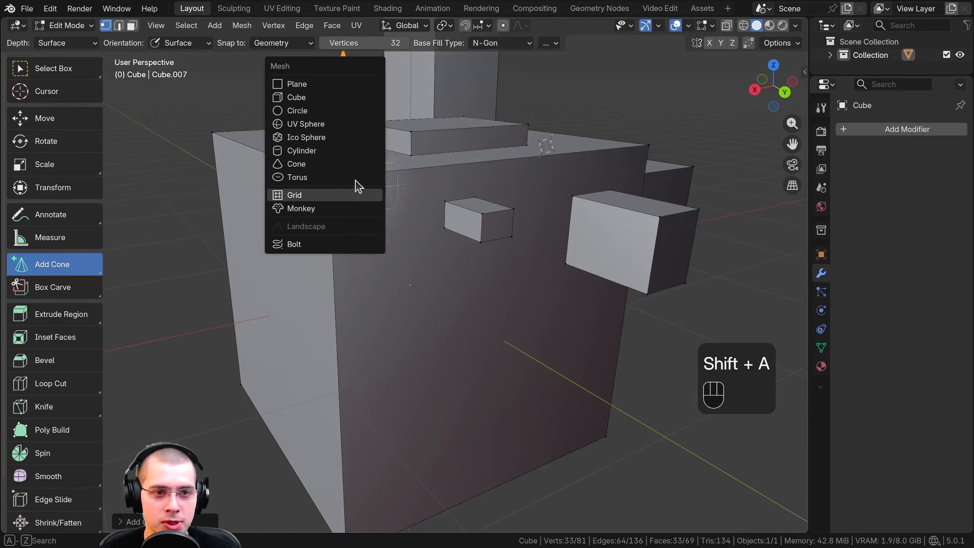
left_click_drag(358, 232, 428, 292)
left_click(453, 334)
middle_click_drag(455, 333, 341, 322)
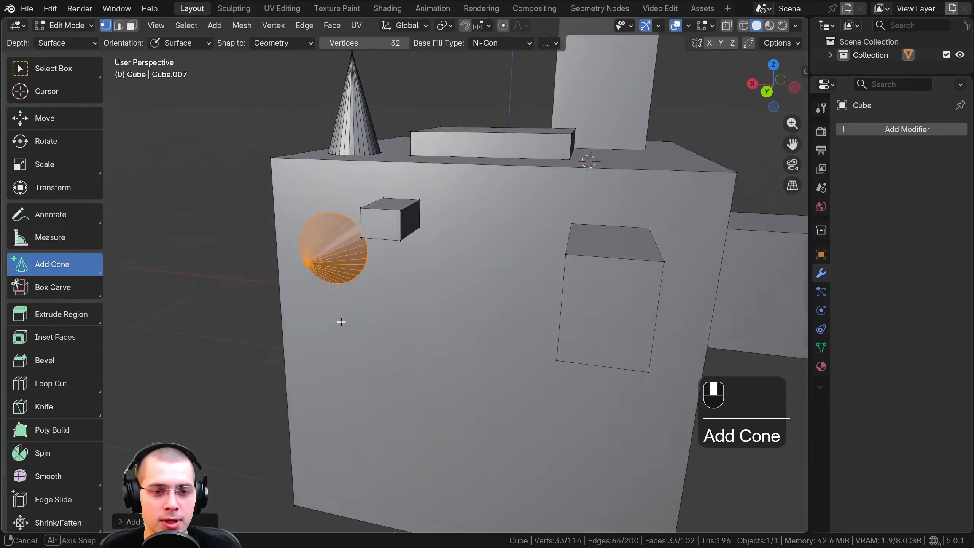
Add a cylinder low on the same side face and a UV sphere near that face's middle with the interactive add tools
left_click_drag(60, 265, 49, 348)
left_click_drag(407, 404, 416, 412)
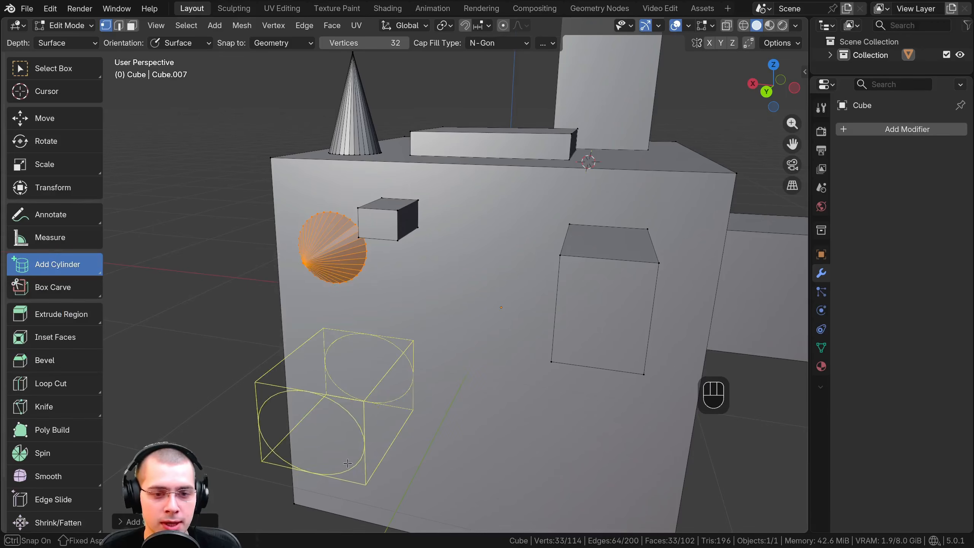
left_click(268, 464)
left_click_drag(65, 256, 67, 374)
left_click_drag(467, 307, 511, 363)
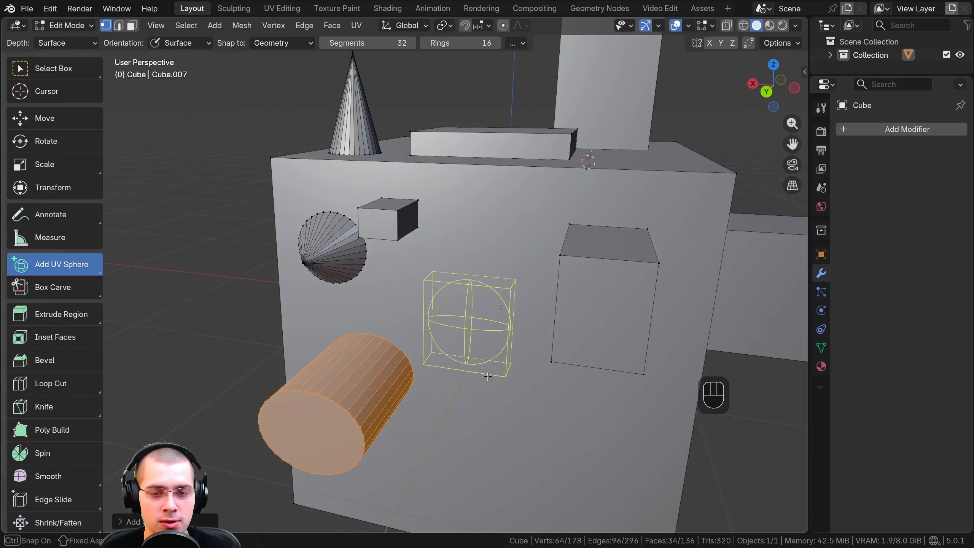
left_click(471, 384)
Draw an ico sphere on the side face above the UV sphere with the Add Ico Sphere tool
middle_click_drag(472, 384, 413, 381)
left_click_drag(39, 264, 43, 400)
left_click_drag(420, 200, 480, 263)
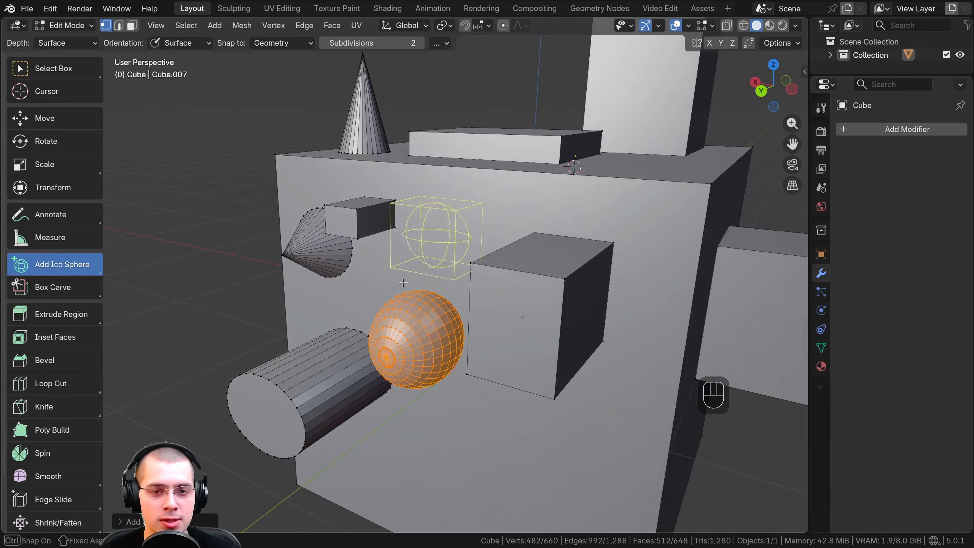
left_click(388, 304)
Undo all the added boxes, cones, cylinder and spheres, leaving only the original cube
middle_click_drag(421, 282, 395, 271)
key("ctrl+z")
key("ctrl+z")
key("ctrl+z")
key("ctrl+z")
key("ctrl+z")
key("ctrl+z")
key("ctrl+z")
key("ctrl+z")
key("ctrl+z")
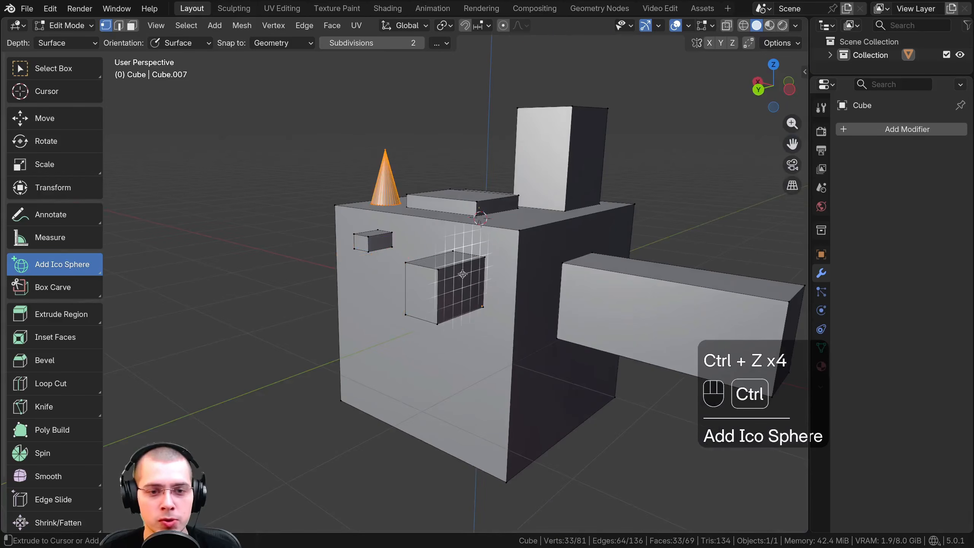
key("ctrl+z")
middle_click_drag(430, 263, 447, 266)
scroll(449, 265, "up", 1)
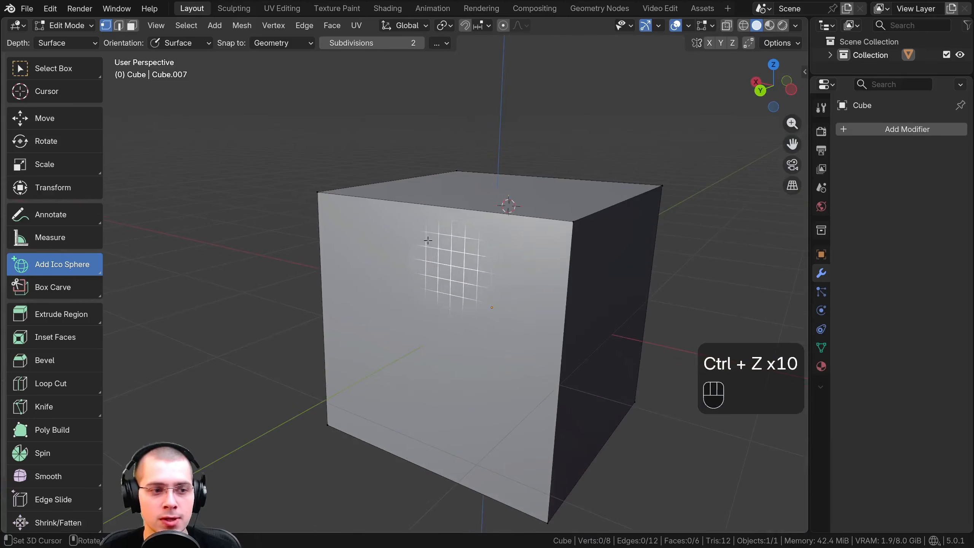
Try to carve a rectangular hole through the cube's front-facing side with the Box Carve tool using the Fast solver
left_click(56, 293)
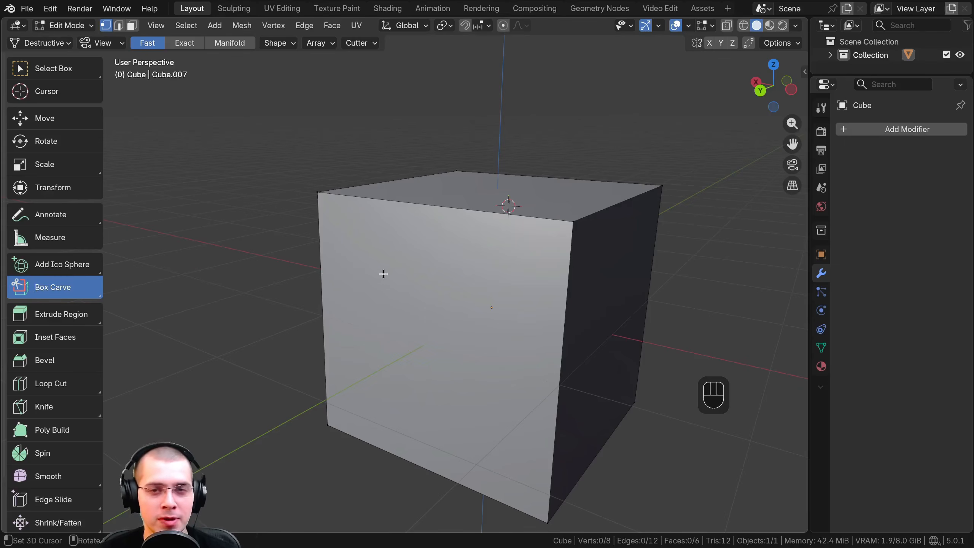
middle_click_drag(392, 280, 382, 261)
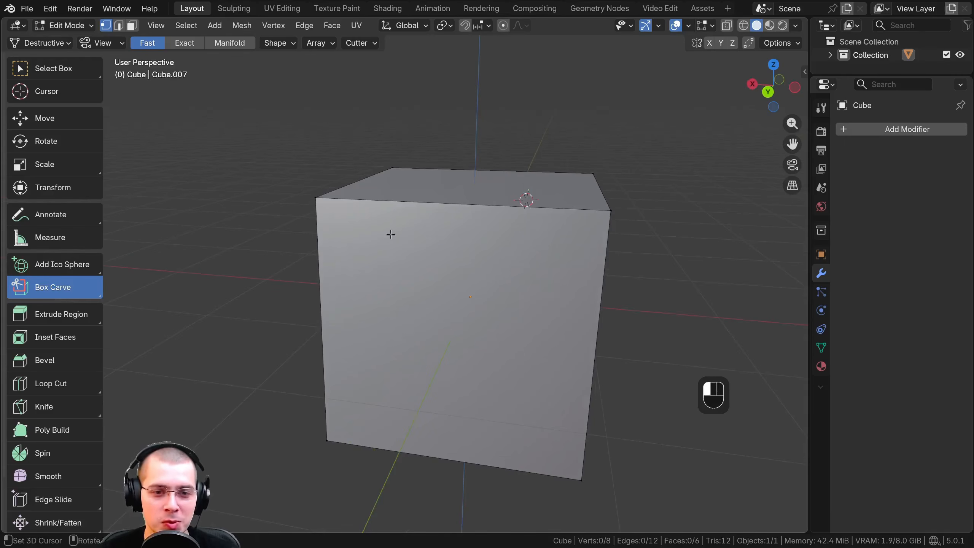
left_click_drag(391, 234, 462, 303)
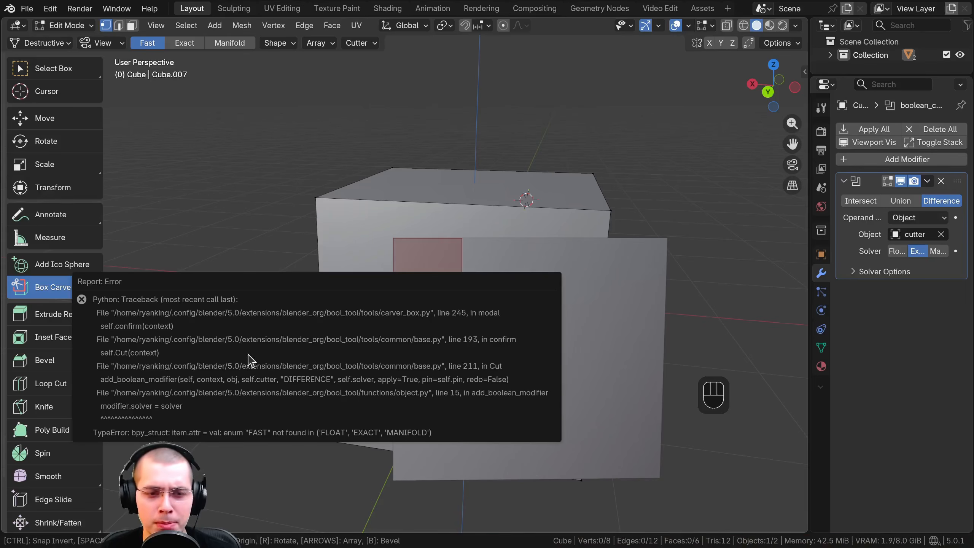
Examine the carve cutter passing through the cube and the Box, Circle and Polyline Carve variants
middle_click_drag(291, 161, 473, 181)
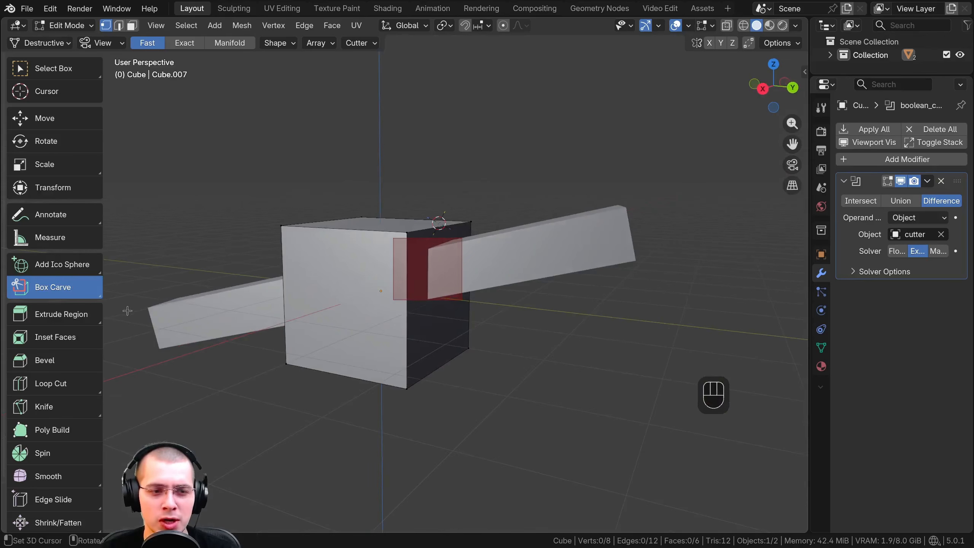
left_click(43, 291)
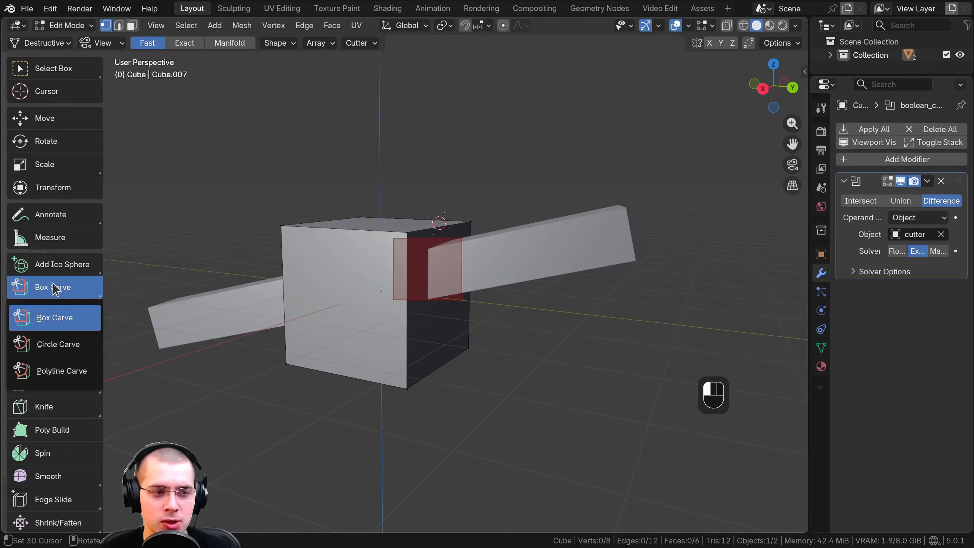
left_click(51, 287)
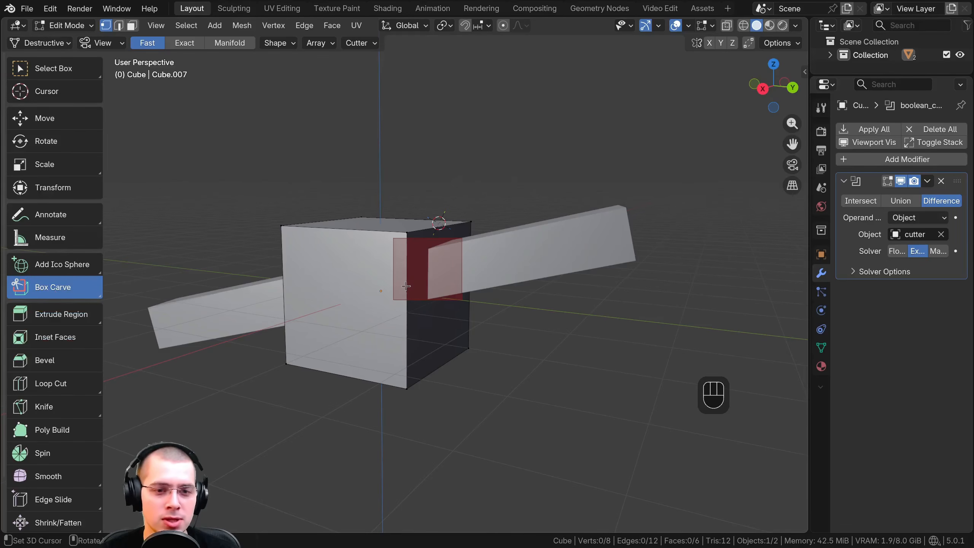
Undo the box carve so only the plain cube remains, without the cutter or Boolean modifier
key("ctrl+z")
middle_click_drag(406, 285, 67, 304)
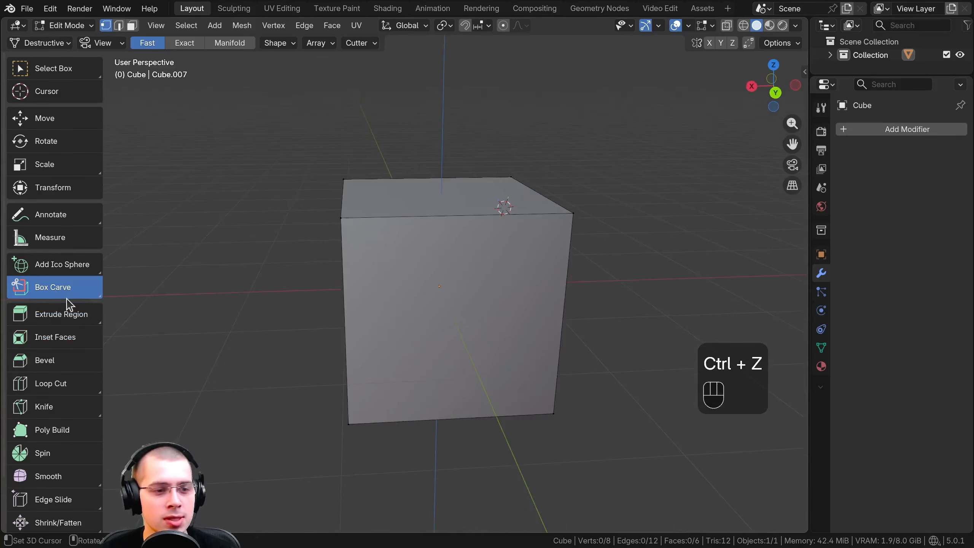
scroll(64, 315, "down", 3)
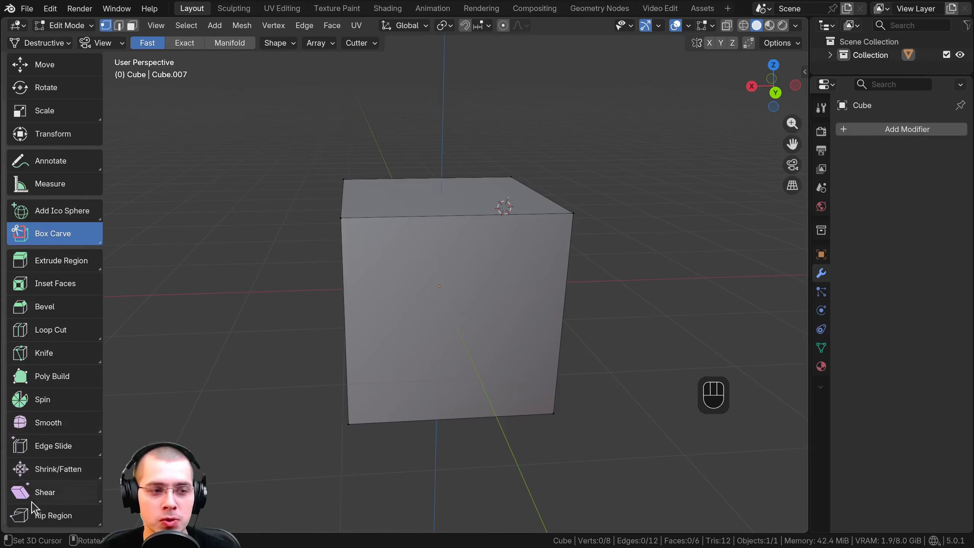
middle_click_drag(333, 296, 326, 295)
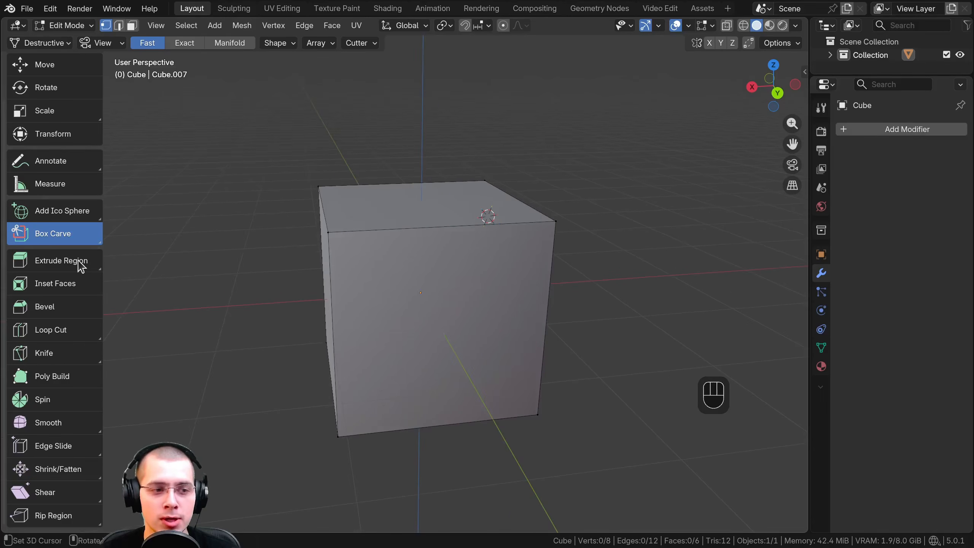
In face select mode, extrude the cube's top face upward by roughly one cube height with the Extrude Region tool
left_click(55, 263)
middle_click_drag(324, 228, 324, 238)
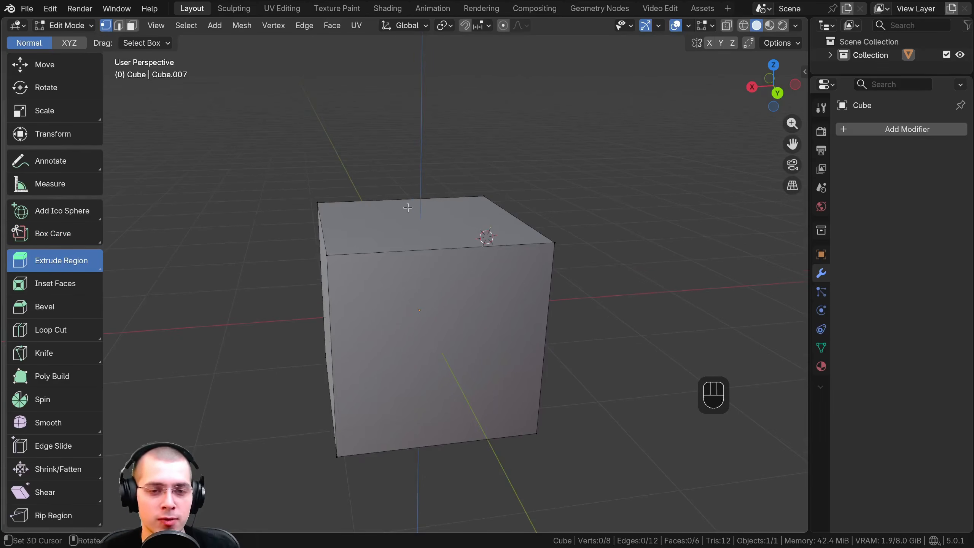
middle_click_drag(408, 207, 413, 219)
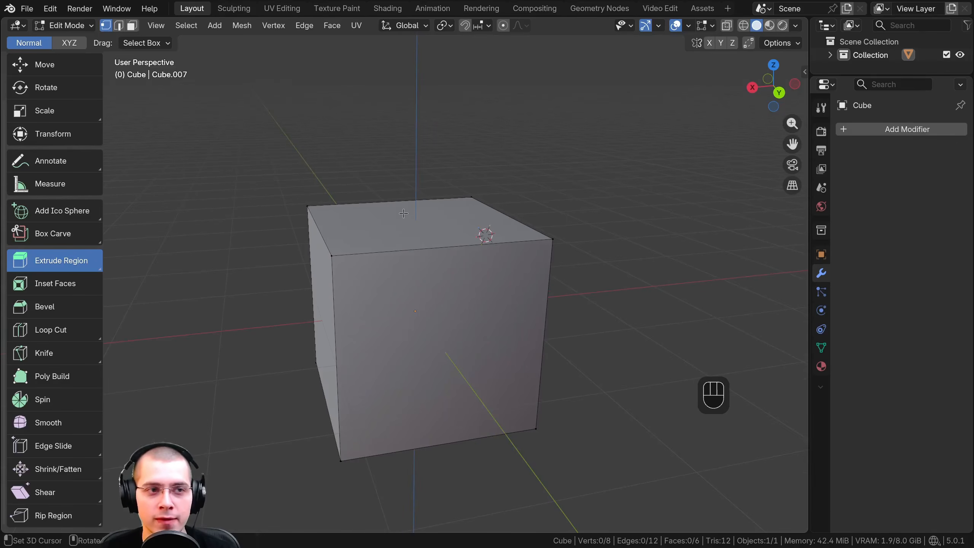
left_click(132, 25)
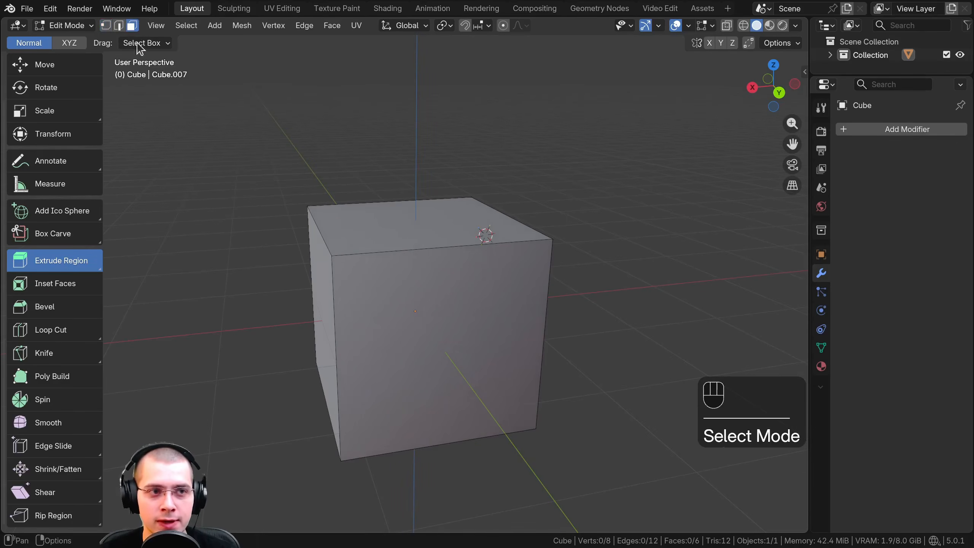
left_click(425, 232)
middle_click_drag(426, 233, 419, 262, "shift")
middle_click_drag(433, 216, 429, 204)
middle_click_drag(429, 204, 428, 218, "shift")
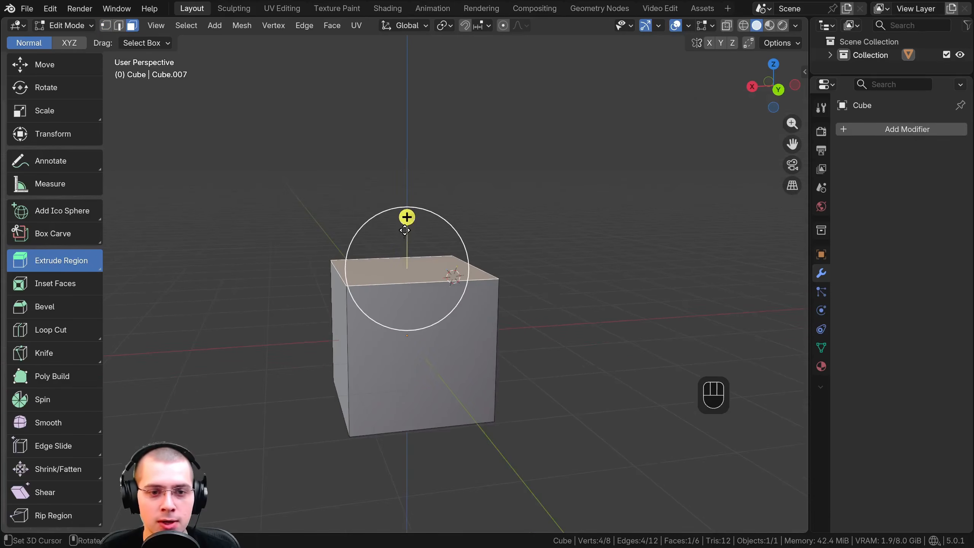
left_click_drag(408, 214, 416, 86)
Extrude two adjacent side faces of the base cube outward, each by roughly one cube length
middle_click_drag(422, 330, 453, 341)
left_click(442, 336)
left_click_drag(491, 356, 556, 374)
left_click(354, 340)
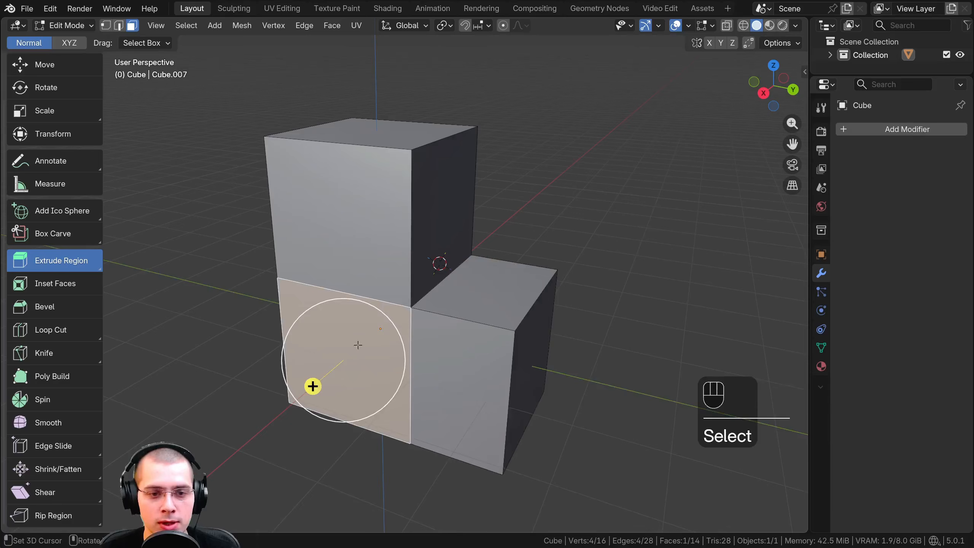
middle_click_drag(351, 341, 305, 351)
left_click_drag(289, 363, 173, 393)
Extrude the base cube's two remaining side faces outward to complete the cross-shaped base
scroll(402, 341, "down", 2)
middle_click_drag(402, 341, 314, 336)
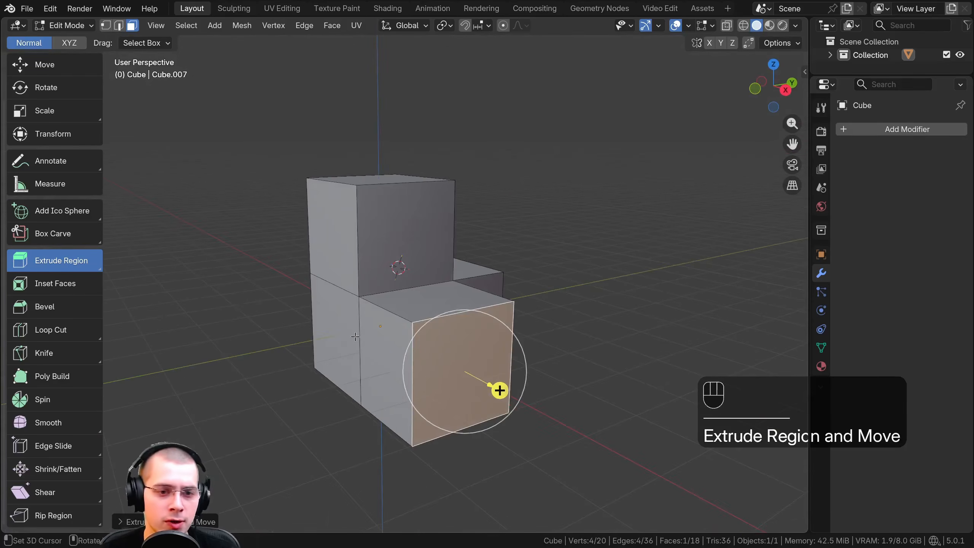
left_click(307, 332)
left_click_drag(278, 345, 153, 372)
middle_click_drag(153, 372, 224, 368)
middle_click_drag(225, 368, 307, 339, "shift")
left_click(370, 312)
left_click_drag(325, 321, 213, 326)
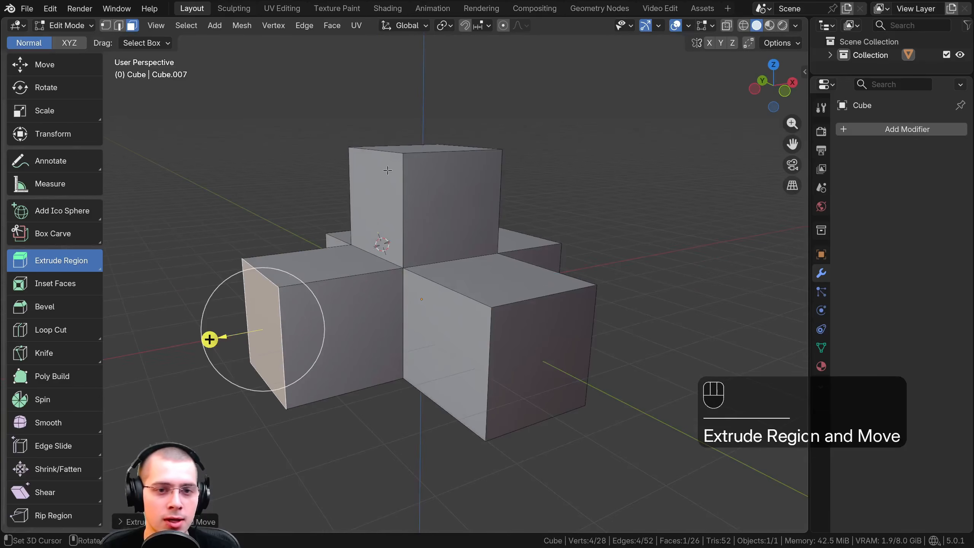
Extrude the central tower's top face upward by another block
middle_click_drag(388, 172, 374, 261, "shift")
left_click(420, 250)
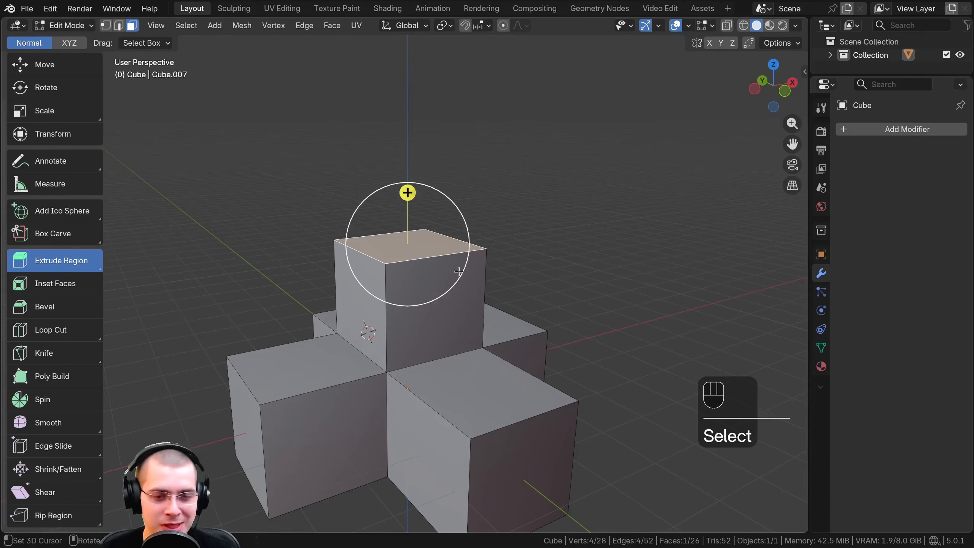
key("e")
left_click(453, 157)
Extrude a side face of the tower's upper block outward, and extrude the new block's top face upward
right_click(445, 163)
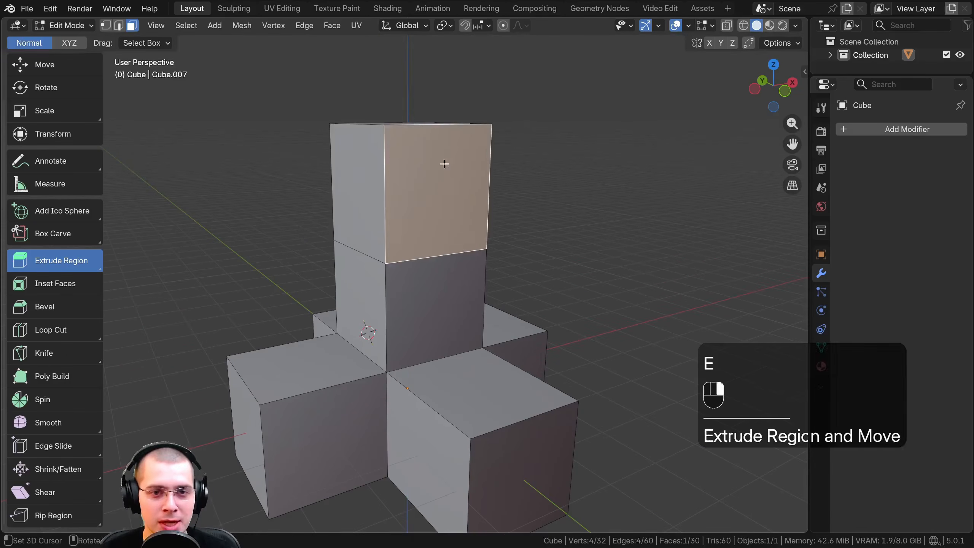
middle_click_drag(448, 166, 539, 182)
key("e")
left_click(690, 205)
left_click(531, 138)
key("e")
left_click(536, 18)
Extrude the upper tower block's side face above the lower front arm outward by one block
scroll(383, 230, "down", 2)
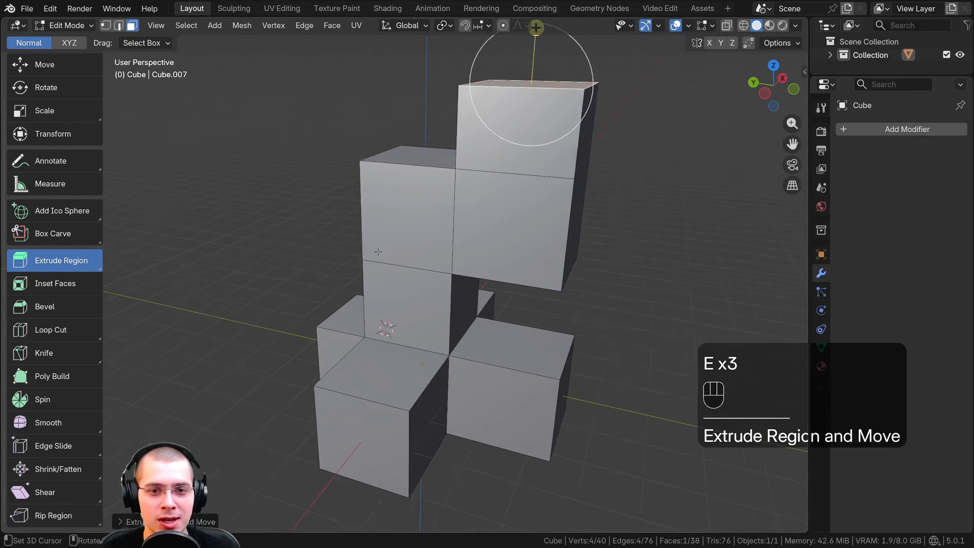
left_click(376, 248)
middle_click_drag(309, 247, 479, 251)
key("e")
left_click(270, 253)
Extrude the upper tower block's free side face outward twice to form a long arm with a short end segment
left_click(416, 220)
middle_click_drag(435, 219, 405, 222)
scroll(405, 222, "up", 2)
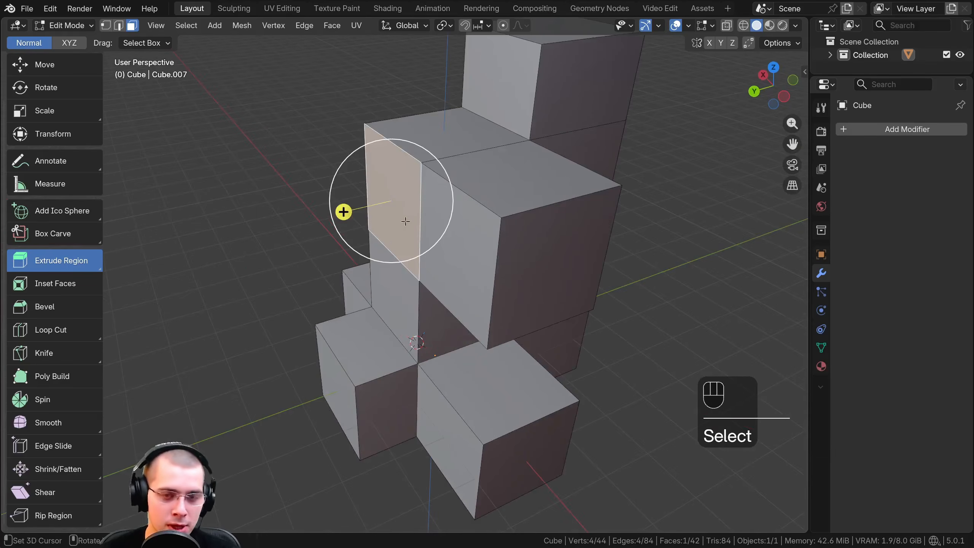
left_click_drag(344, 211, 223, 198)
left_click_drag(188, 247, 122, 263)
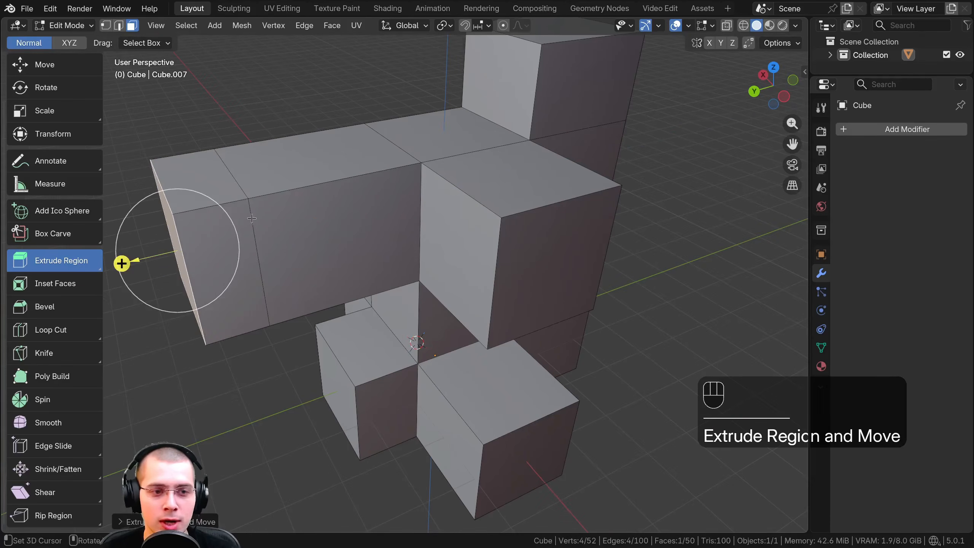
Extrude the top face of the long arm's first segment upward by about 1.4 m
right_click(295, 145)
middle_click_drag(297, 157, 300, 223, "shift")
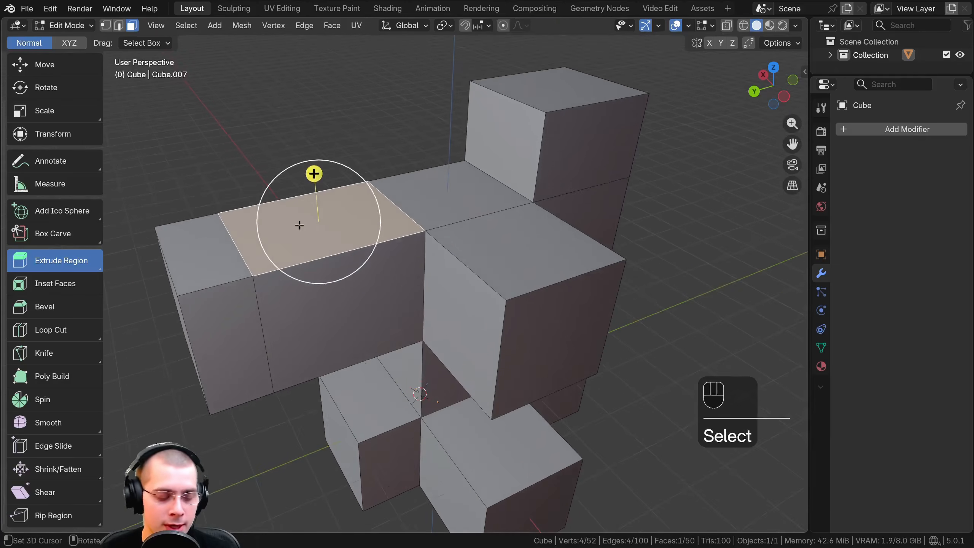
middle_click_drag(344, 279, 340, 271)
key("e")
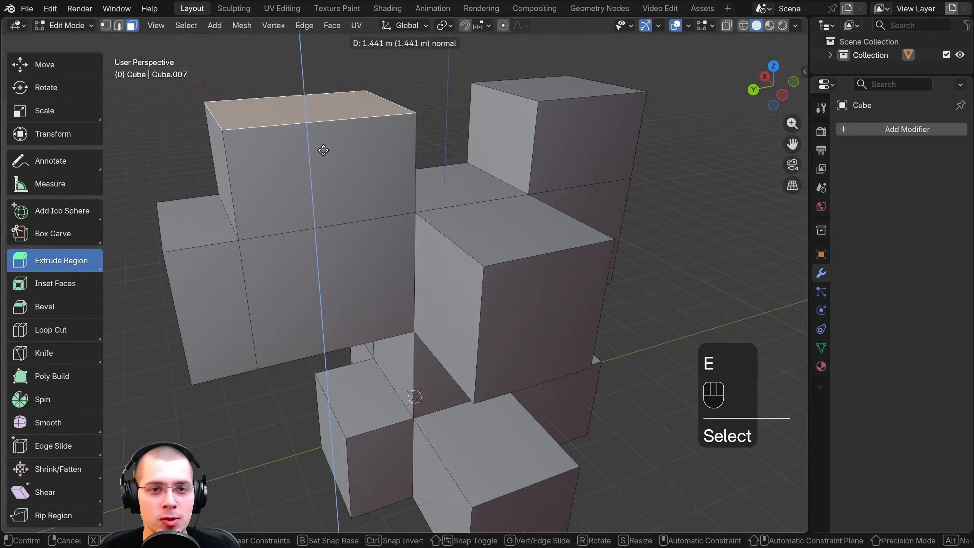
left_click(322, 149)
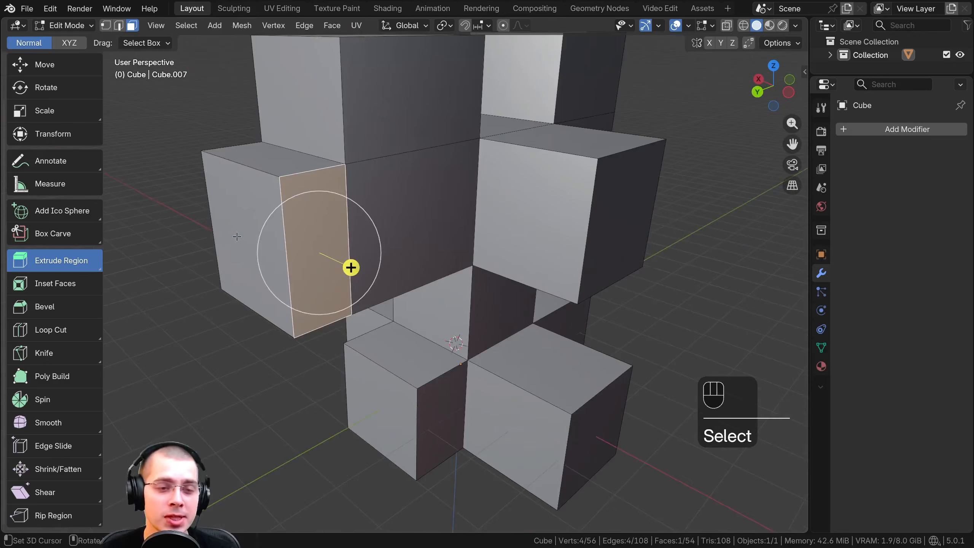
Extrude the long arm's end face outward by another block, and extrude that block's top face upward
right_click(237, 237)
middle_click_drag(245, 237, 214, 237)
middle_click_drag(245, 238, 363, 238, "shift")
scroll(337, 249, "down", 1)
key("e")
left_click(216, 254)
right_click(247, 199)
key("e")
left_click(311, 162)
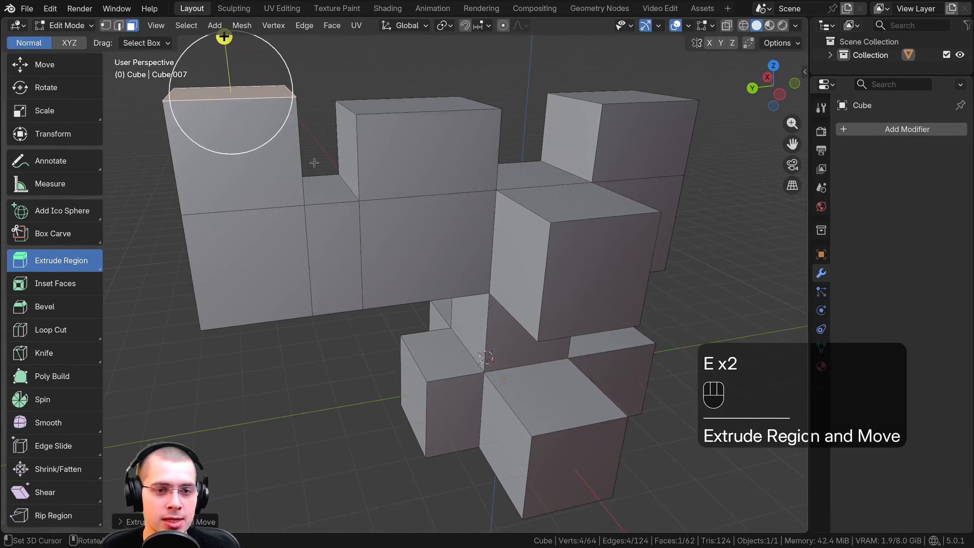
Switch from Extrude Region to the Extrude Along Normals tool for the arm's raised end block
scroll(384, 222, "down", 5)
middle_click_drag(475, 297, 492, 307)
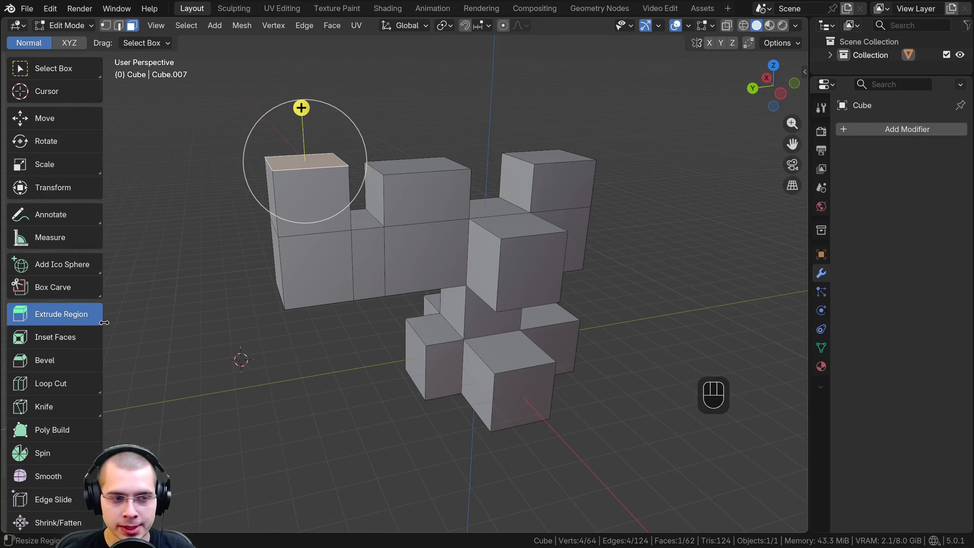
left_click(59, 319)
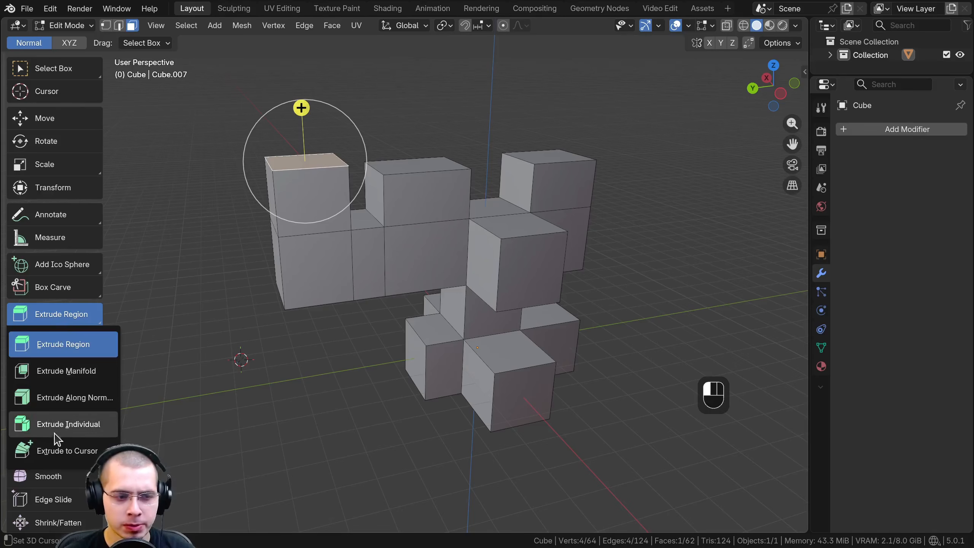
left_click(71, 399)
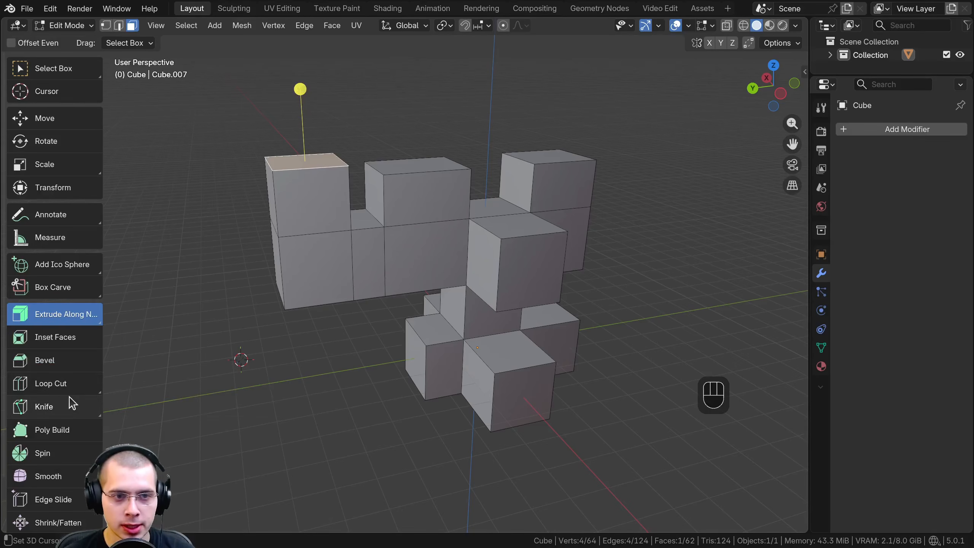
middle_click_drag(285, 195, 360, 259, "shift")
scroll(369, 272, "down", 2)
scroll(369, 273, "up", 2)
scroll(374, 246, "up", 1)
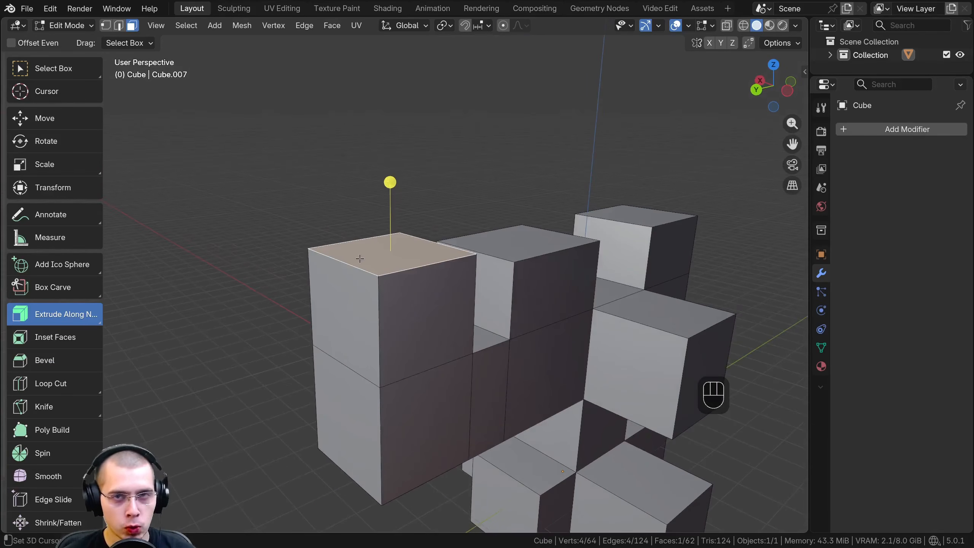
scroll(371, 255, "up", 2)
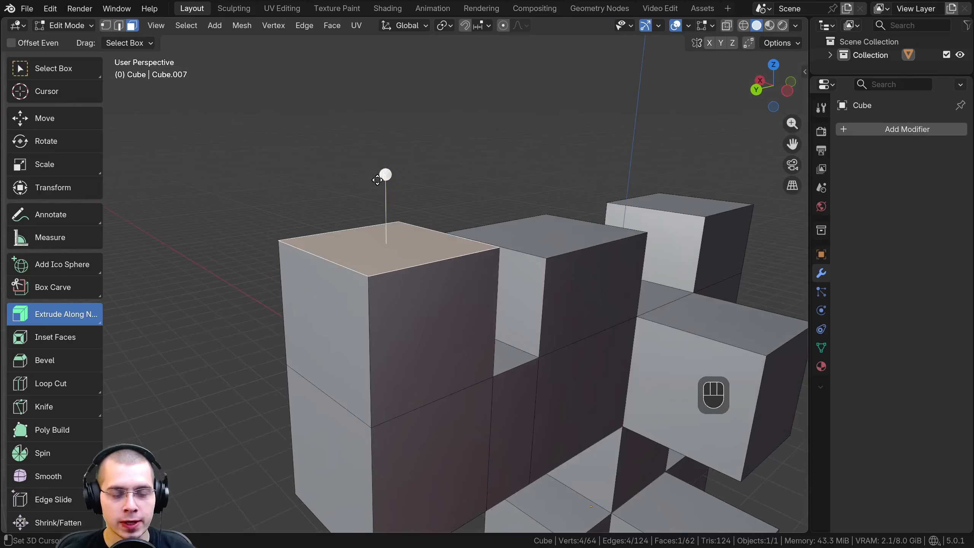
middle_click_drag(378, 180, 393, 248)
Select the raised end block's outer side face and top face, and extrude them together along their normals
left_click(389, 258)
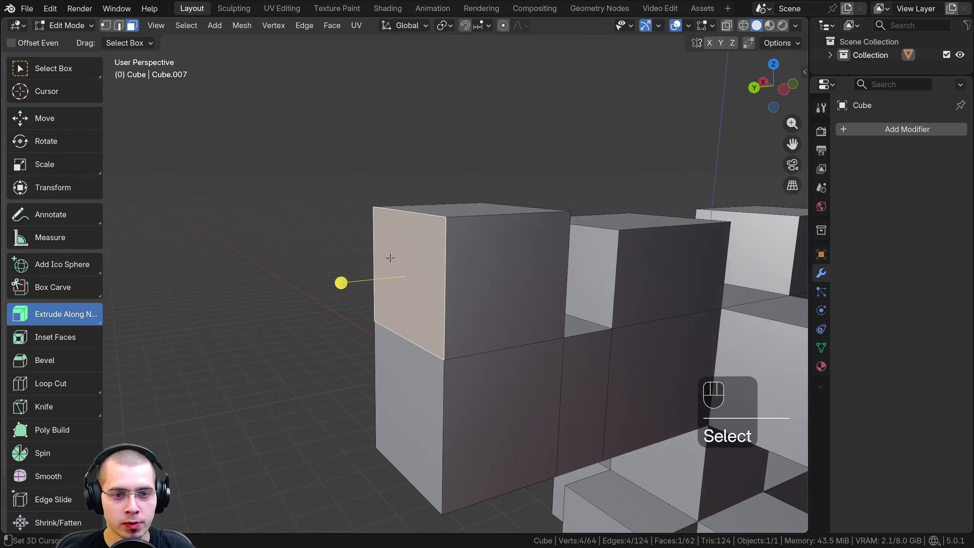
middle_click_drag(321, 276, 371, 287)
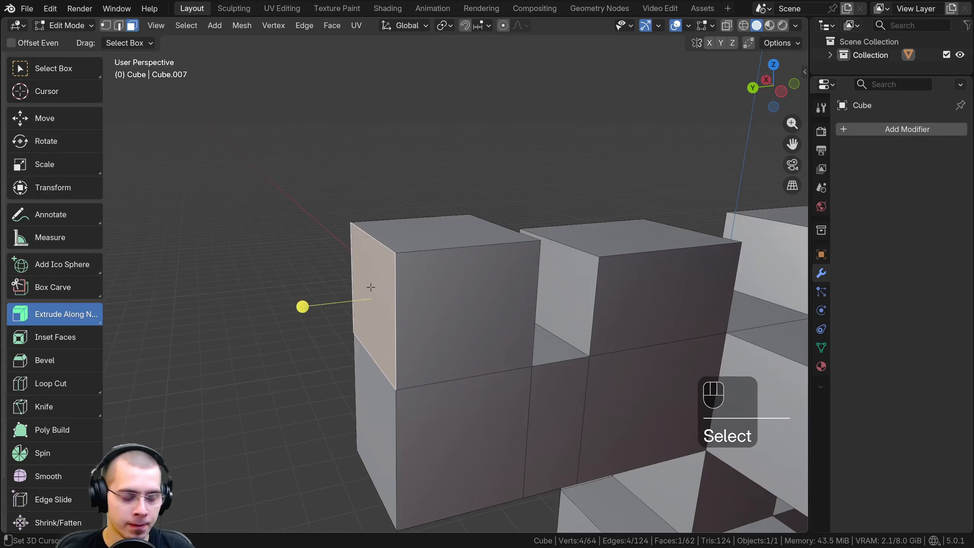
left_click(407, 230, "shift")
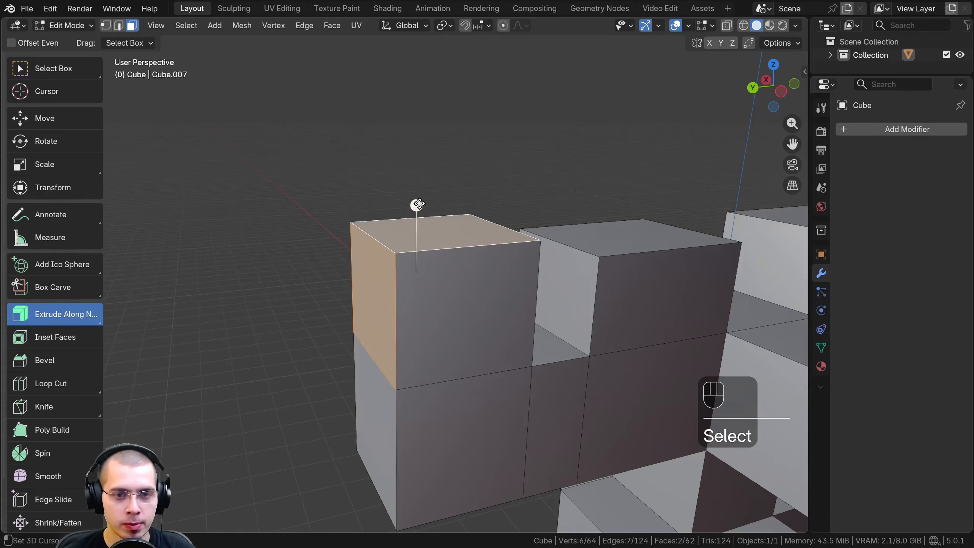
left_click_drag(416, 205, 417, 152)
Extrude the end block's outer side and top faces again with the Extrude Faces Along Normals command
middle_click_drag(259, 271, 417, 231)
scroll(443, 244, "up", 1)
middle_click_drag(417, 231, 419, 260)
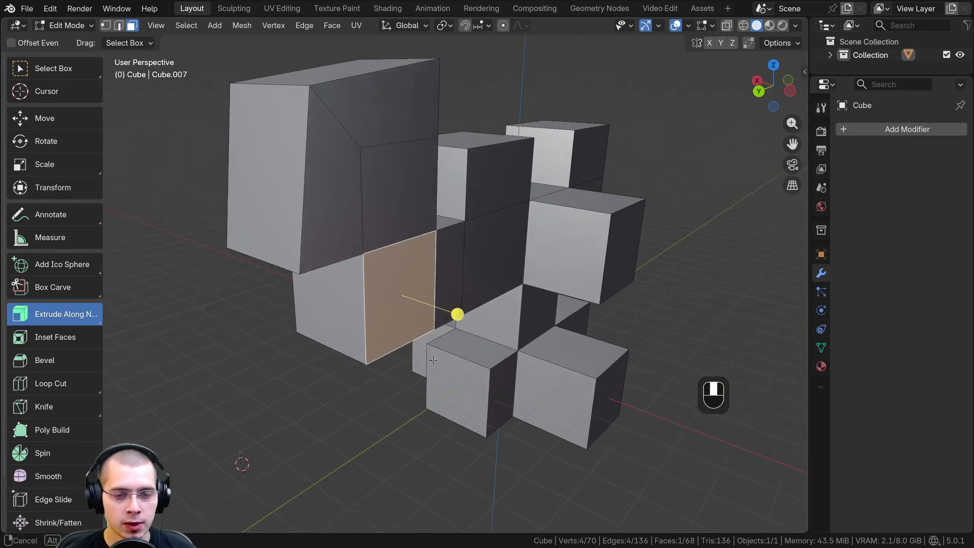
right_click(414, 214)
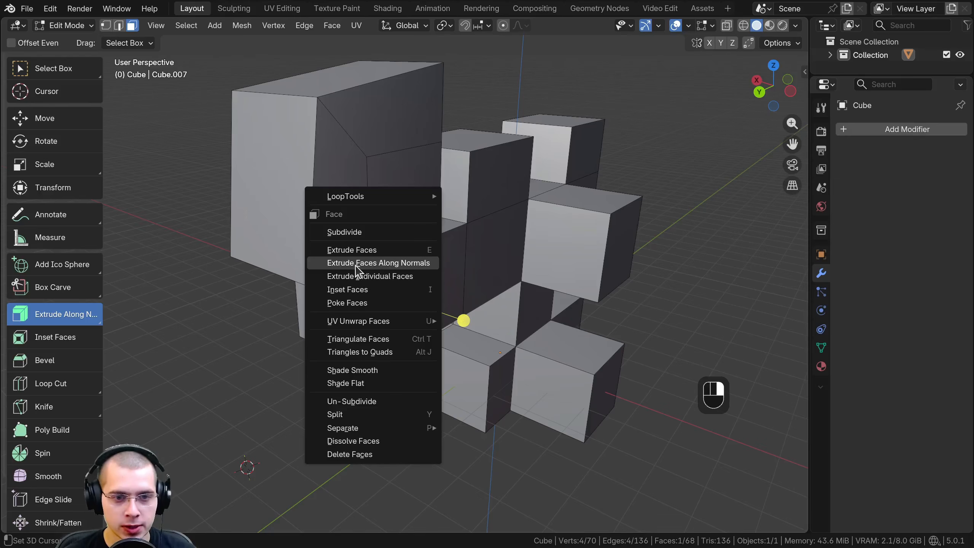
Switch to the Extrude Individual tool and select the enlarged end block's top face and outer side face
left_click(66, 317)
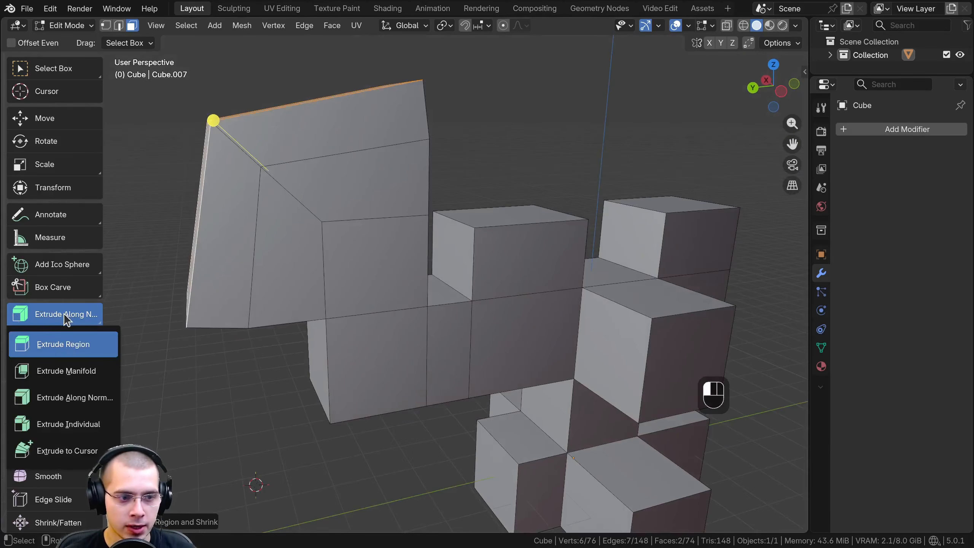
left_click(65, 424)
middle_click_drag(521, 300, 476, 326)
middle_click_drag(395, 287, 421, 335, "shift")
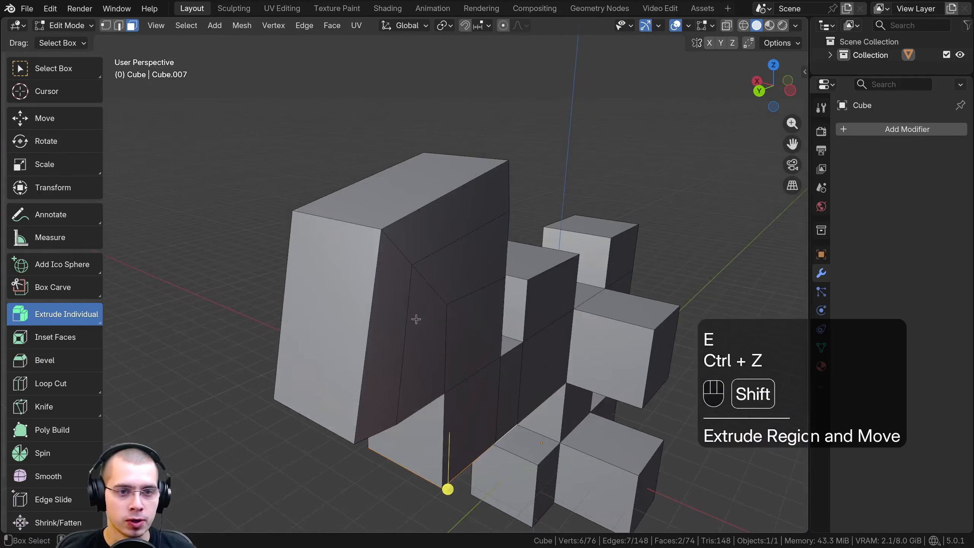
scroll(406, 273, "up", 1)
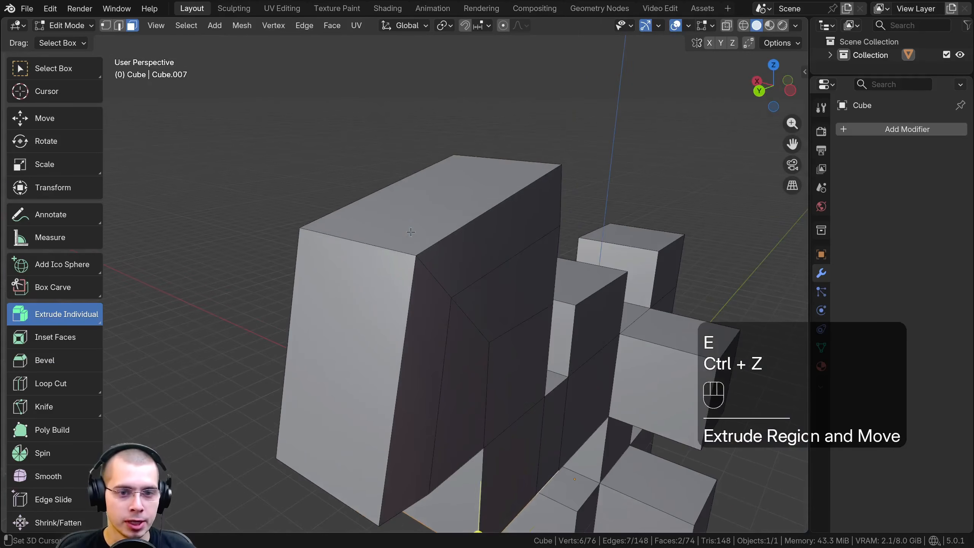
left_click(409, 230)
left_click(349, 287, "shift")
middle_click_drag(349, 288, 326, 251)
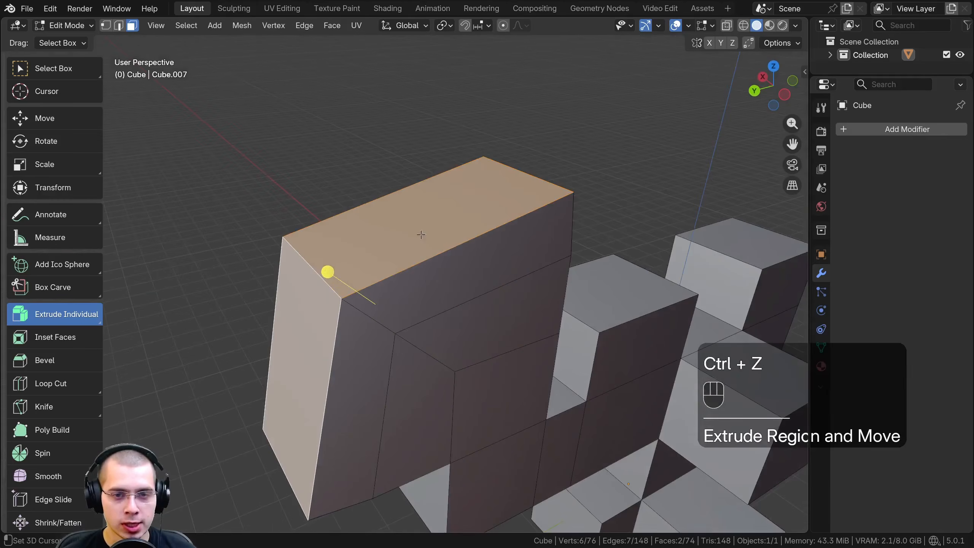
Try extruding the two selected faces separately with the Extrude Individual tool, and undo the extrusion
middle_click_drag(290, 350, 273, 258, "shift")
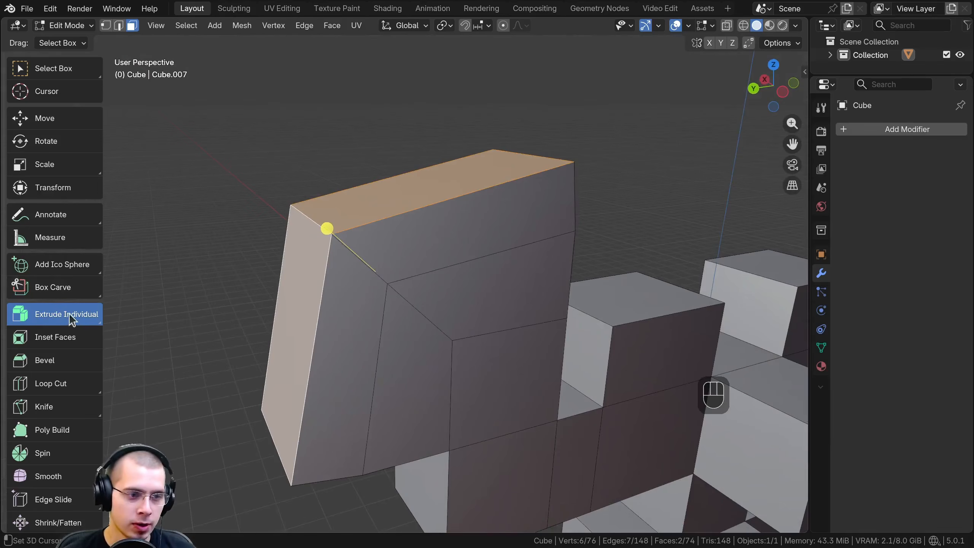
middle_click_drag(374, 307, 359, 283)
middle_click_drag(358, 283, 375, 297, "shift")
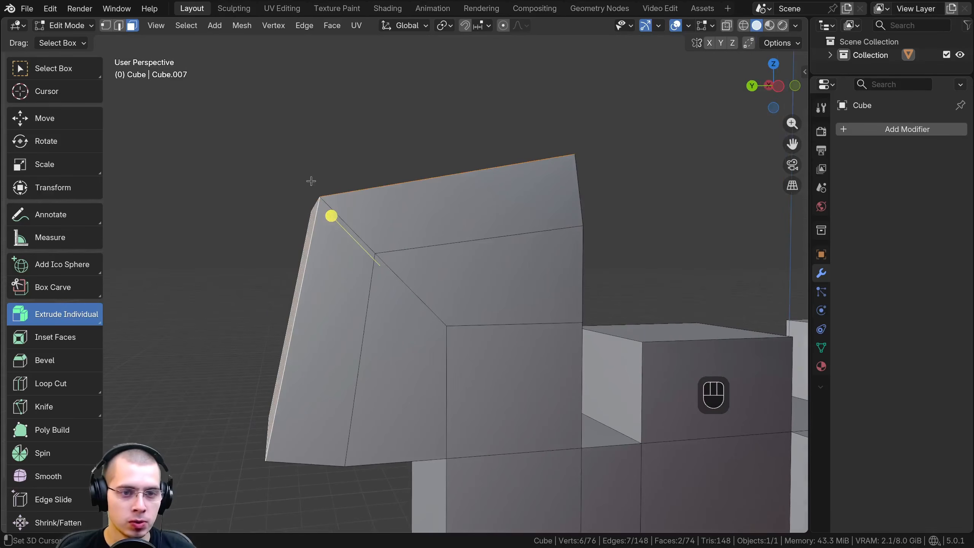
middle_click_drag(332, 217, 338, 227)
left_click_drag(336, 229, 256, 168)
scroll(303, 330, "down", 2)
middle_click_drag(303, 330, 436, 311, "shift")
scroll(434, 275, "up", 1)
middle_click_drag(512, 205, 359, 143, "shift")
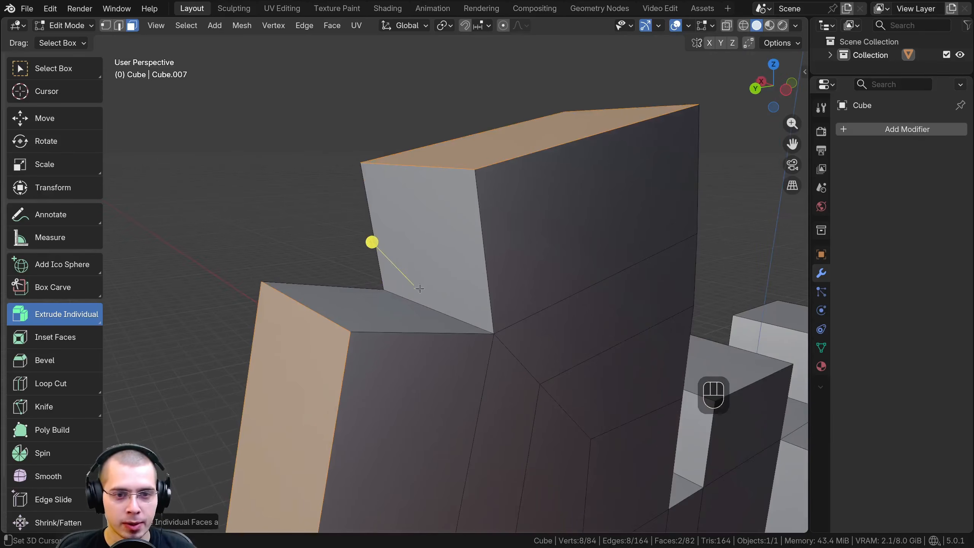
scroll(420, 288, "down", 3)
key("ctrl+z")
Extrude the end block's selected top and outer side faces separately with the Extrude Individual Faces command
middle_click_drag(407, 232, 401, 200, "shift")
scroll(401, 191, "up", 1)
key("w")
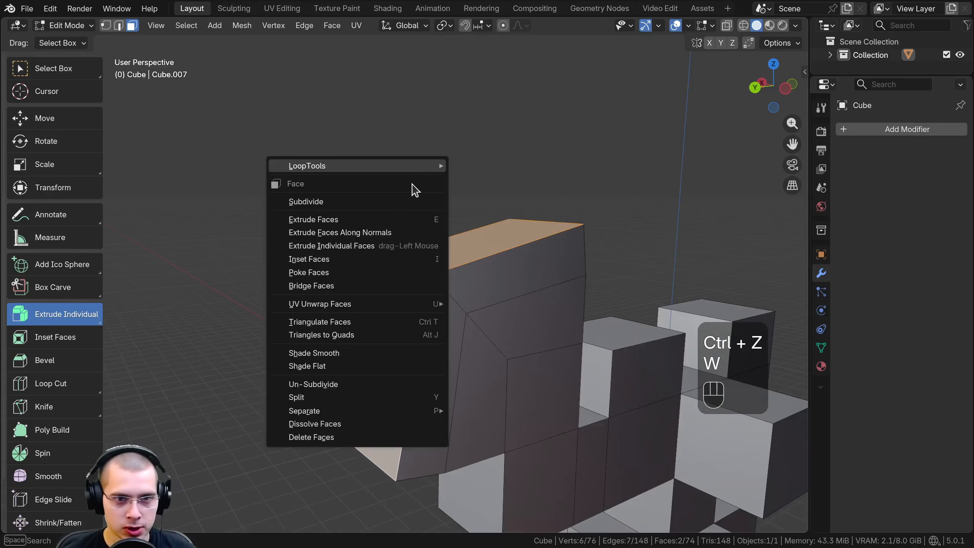
left_click(337, 246)
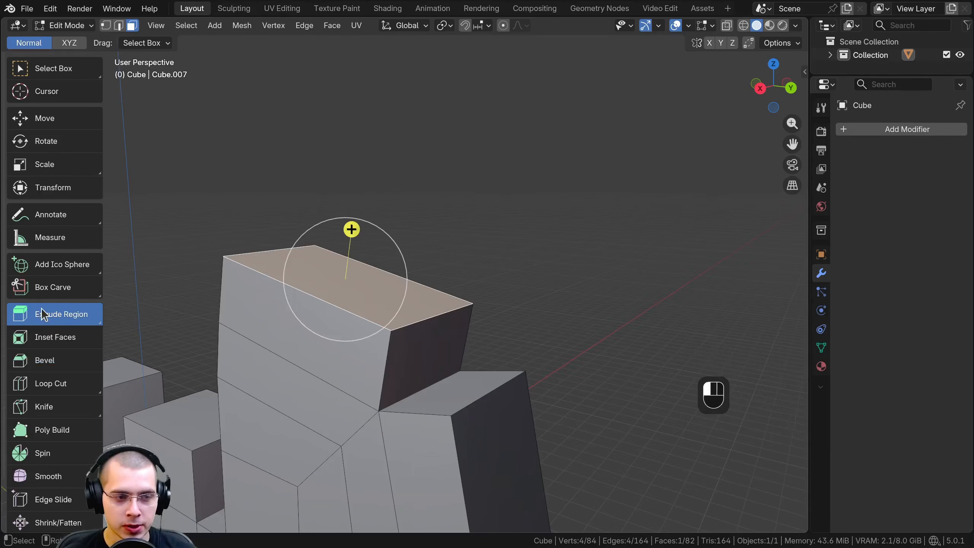
Use the Extrude to Cursor tool to extend the raised block's top face upward and over in several tilted segments
left_click_drag(53, 315, 50, 381)
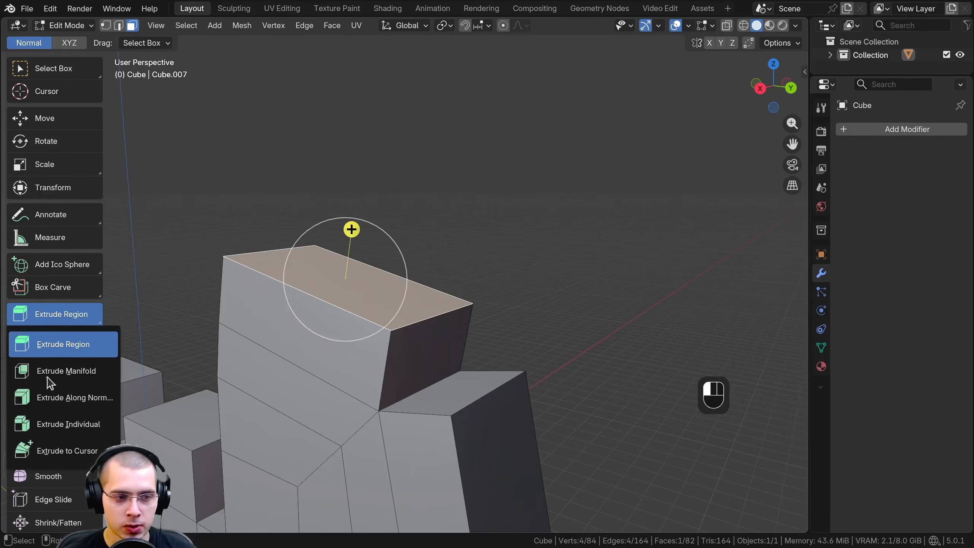
left_click(46, 457)
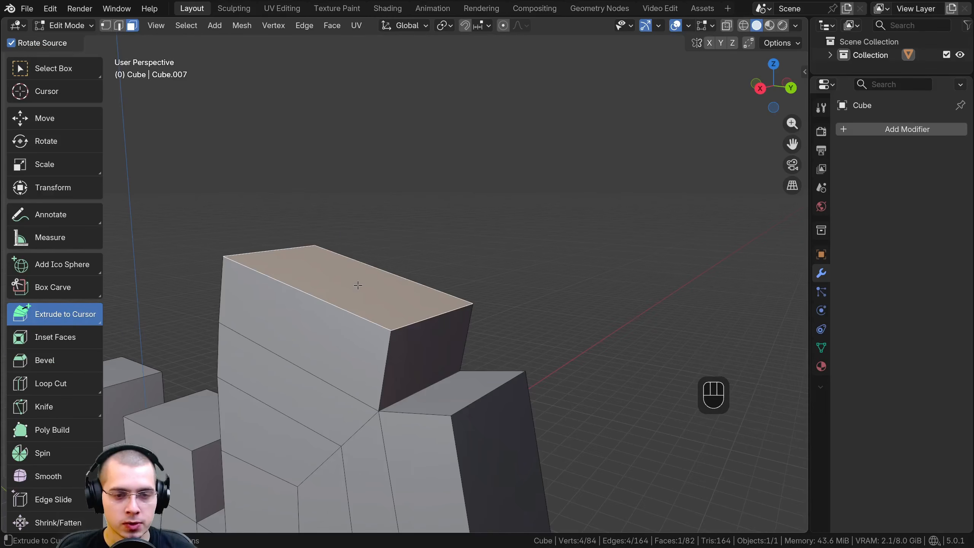
scroll(444, 194, "down", 2)
left_click(444, 159)
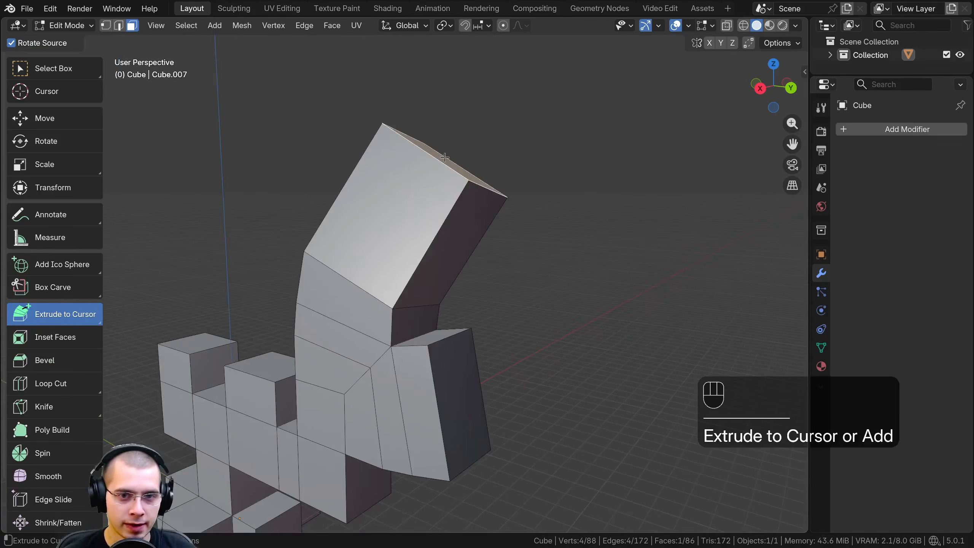
left_click(536, 131)
middle_click_drag(572, 150, 554, 154, "shift")
left_click(593, 168)
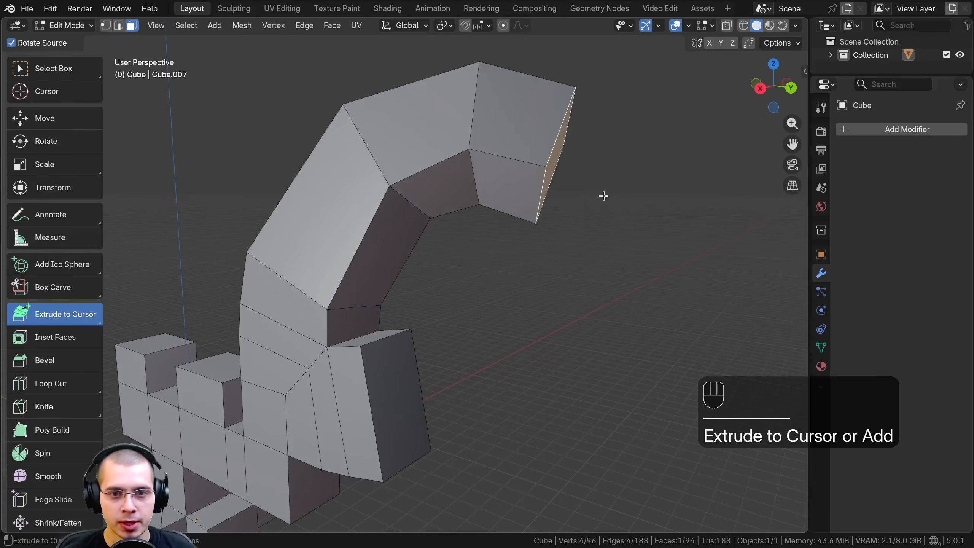
Continue the arch with Extrude to Cursor, curving its end face downward and back inward into a hook
left_click(618, 230)
left_click(624, 259)
left_click(632, 320)
left_click(611, 378)
middle_click_drag(602, 402, 494, 240, "shift")
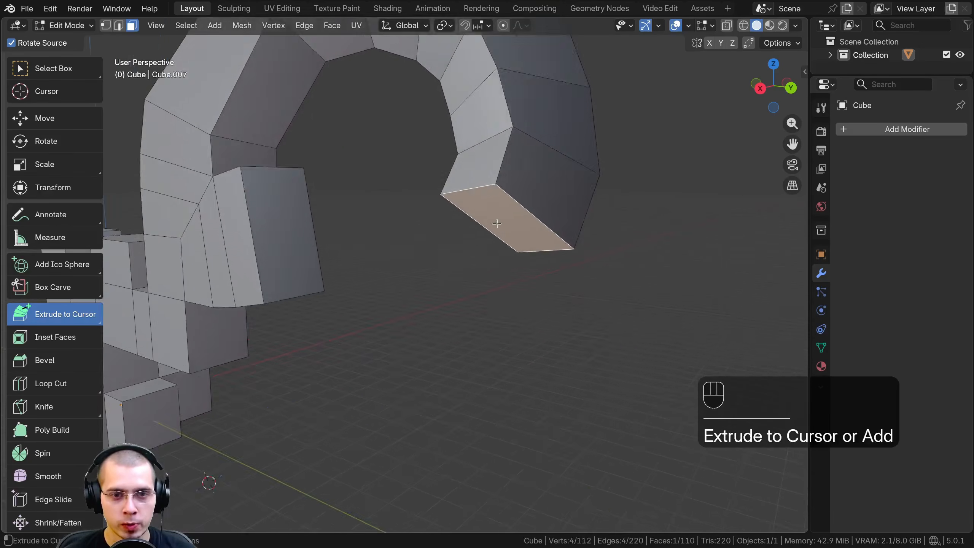
scroll(422, 200, "down", 2)
middle_click_drag(350, 162, 360, 171)
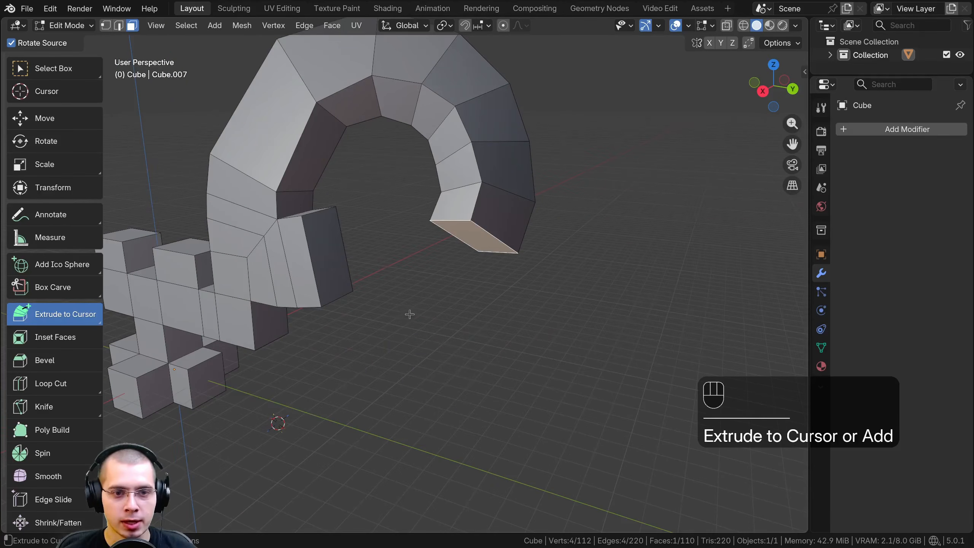
left_click(421, 285)
scroll(425, 231, "down", 1)
Return to Object Mode, add a cylinder mesh and move it to open space beside the hooked shape
key("Tab")
middle_click_drag(447, 102, 466, 101)
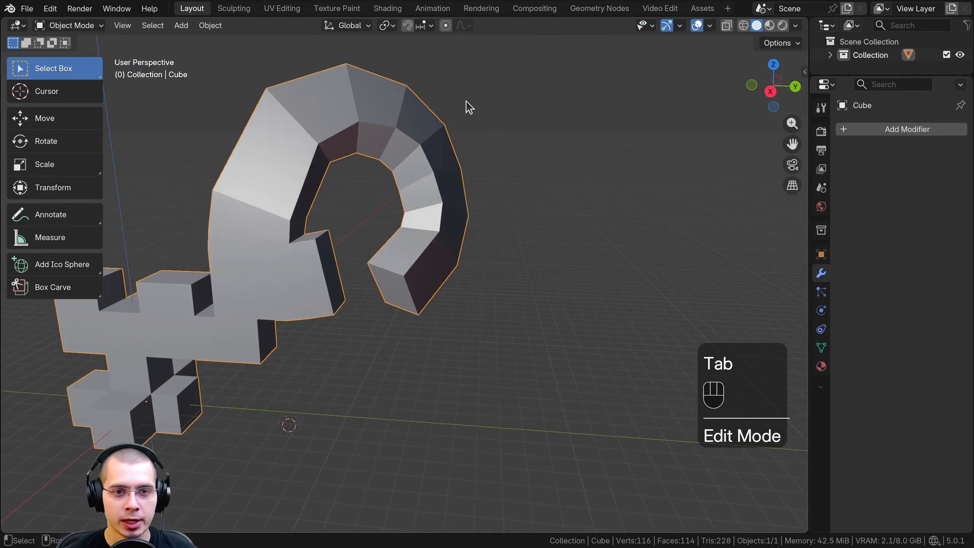
key("shift+a")
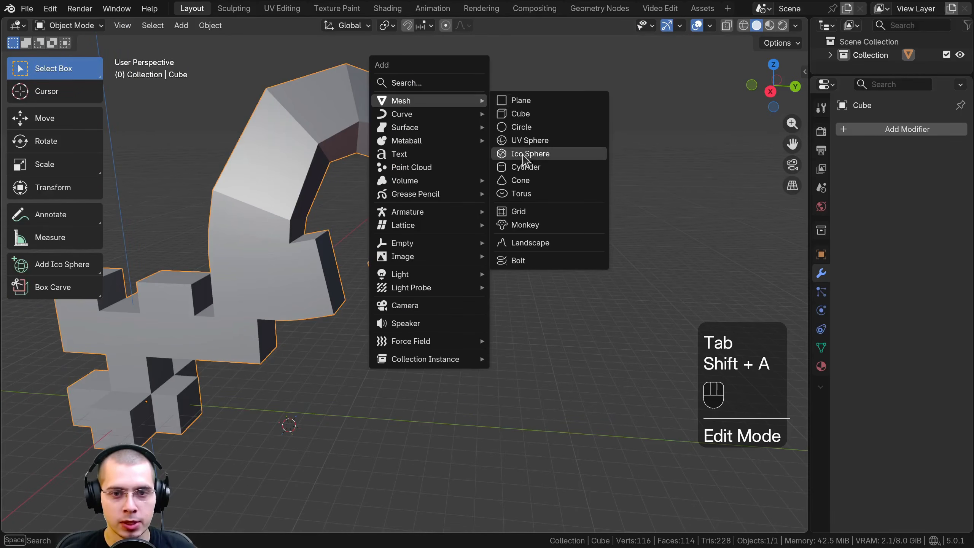
left_click(524, 167)
scroll(379, 276, "up", 2)
key("g")
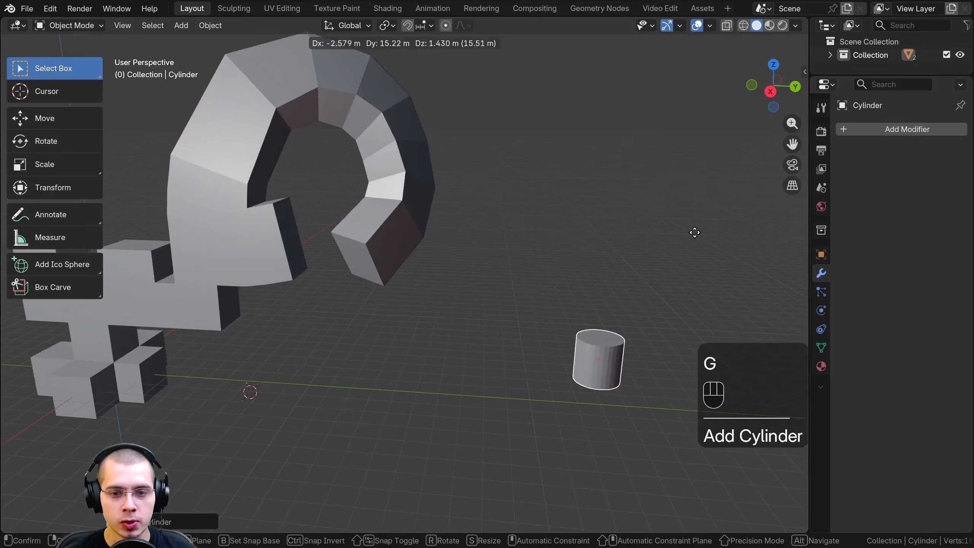
left_click(694, 233)
Enter Edit Mode on the cylinder, undo the accidental extrusion, and select only its top face with Select Box
key("KP_Decimal")
key("Tab")
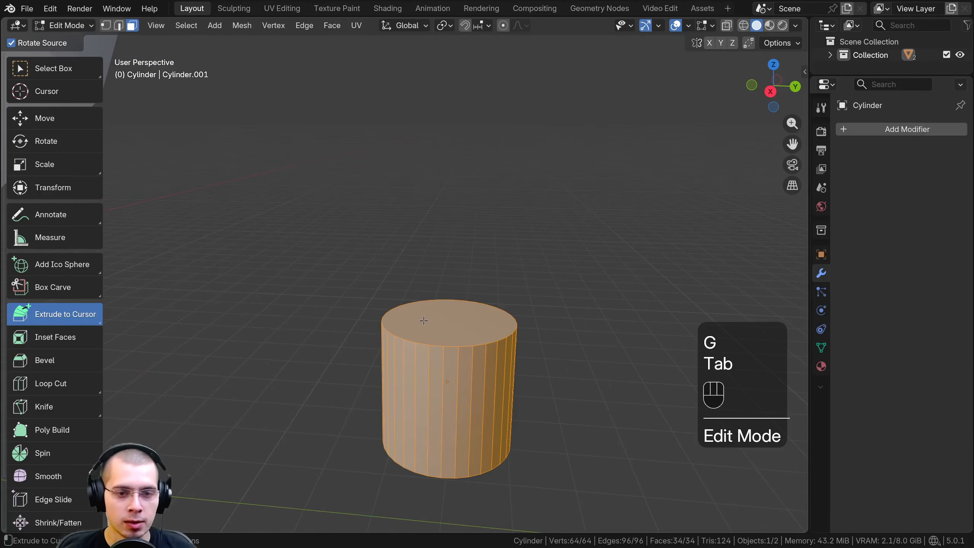
left_click(424, 320)
key("ctrl+z")
left_click(45, 75)
left_click(439, 307)
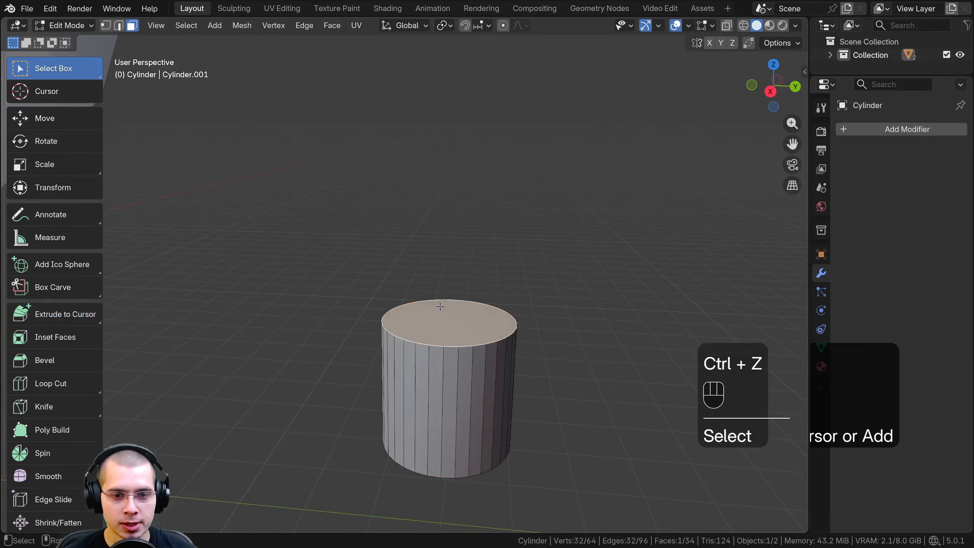
Extrude the cylinder's top face upward with the Extrude to Cursor tool, tilting the second segment slightly
middle_click_drag(405, 248, 434, 217, "shift")
left_click(55, 311)
middle_click_drag(437, 222, 422, 303, "shift")
mouse_move(424, 276)
middle_mouse_down()
mouse_move(431, 256)
mouse_move(424, 269)
middle_mouse_up()
middle_click_drag(419, 276, 416, 284, "shift")
left_click_drag(416, 284, 432, 229)
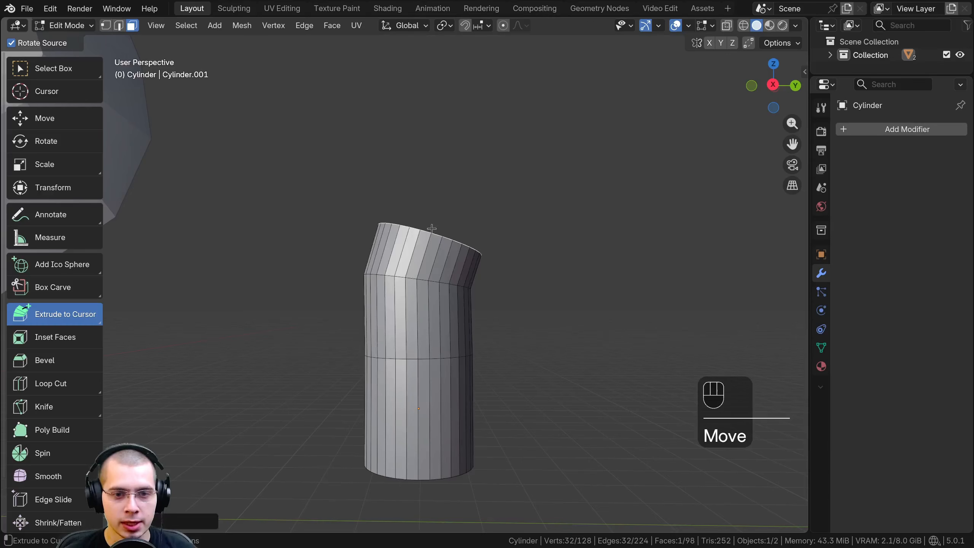
Bend the cylinder over into an arch by extruding its end face to five successive cursor positions
left_click(461, 200)
left_click(534, 181)
left_click(577, 182)
left_click(638, 221)
left_click(673, 275)
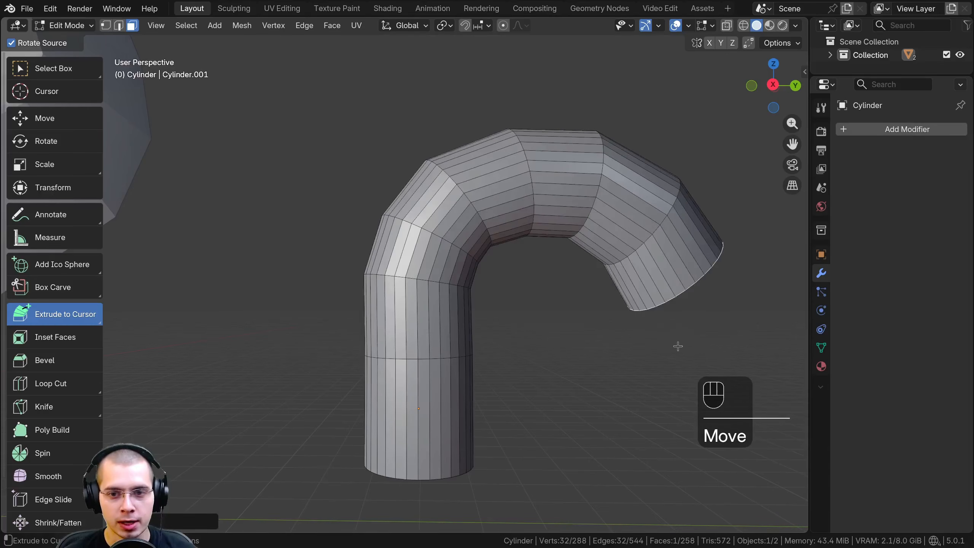
Extend the tube downward from the arch and curve its end back up with further Extrude to Cursor segments
middle_click_drag(678, 346, 485, 191, "shift")
left_click(492, 193)
left_click(499, 282)
left_click(496, 354)
left_click(543, 416)
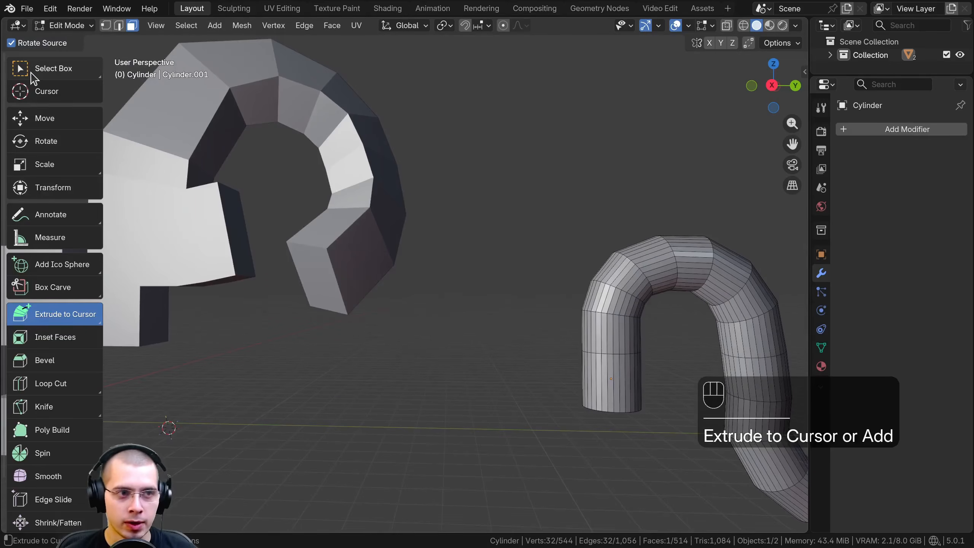
With the Select Box tool active, extend the tube's end upward and over by invoking the Extrude to Cursor command directly
left_click(31, 74)
middle_click_drag(204, 169, 304, 178, "shift")
scroll(304, 178, "down", 2)
middle_click_drag(767, 320, 444, 272, "shift")
scroll(405, 262, "up", 2)
middle_click_drag(551, 315, 434, 263, "shift")
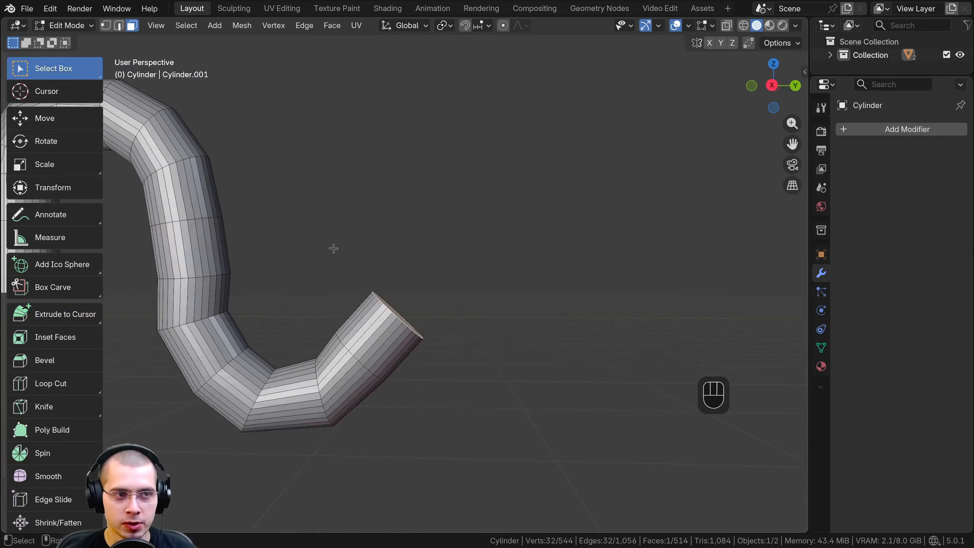
middle_click_drag(334, 249, 343, 250, "shift")
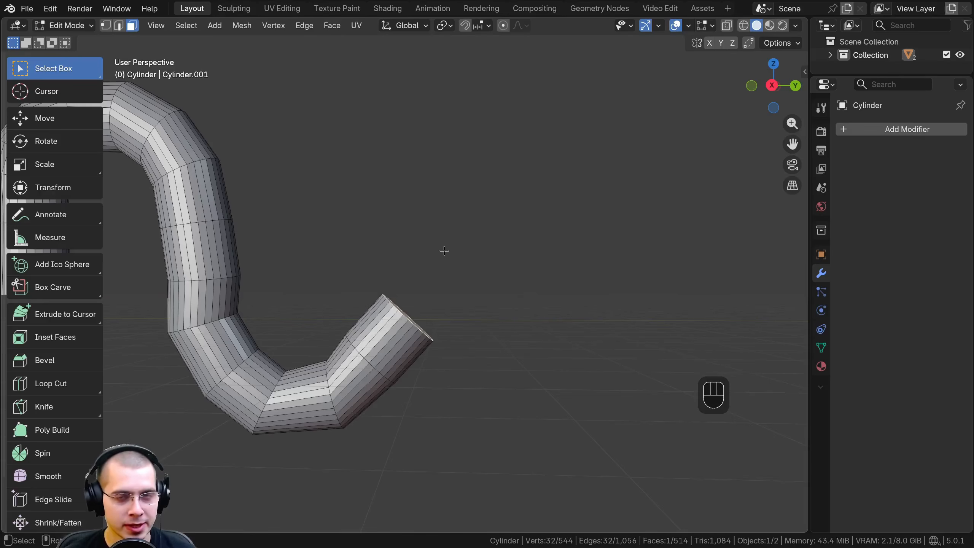
middle_click_drag(451, 257, 464, 246)
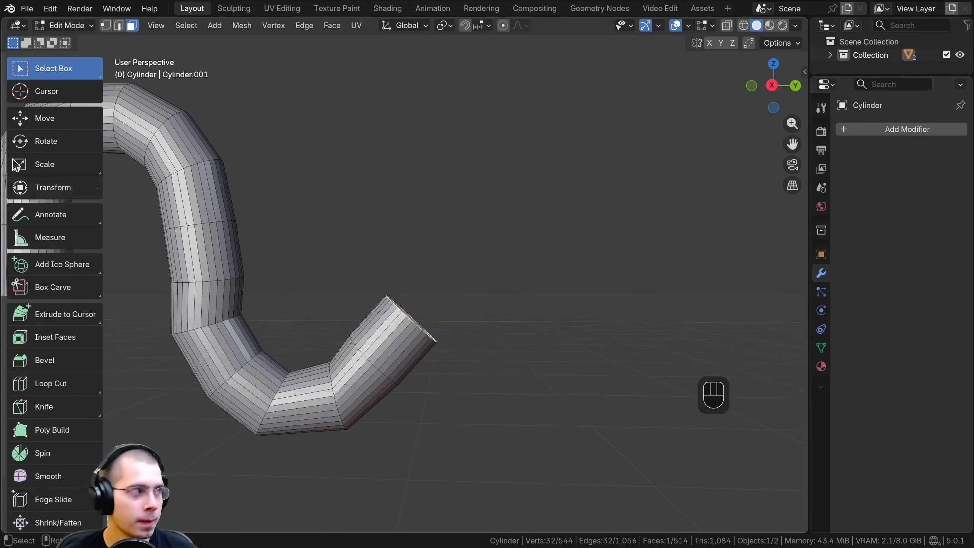
key("ctrl+z")
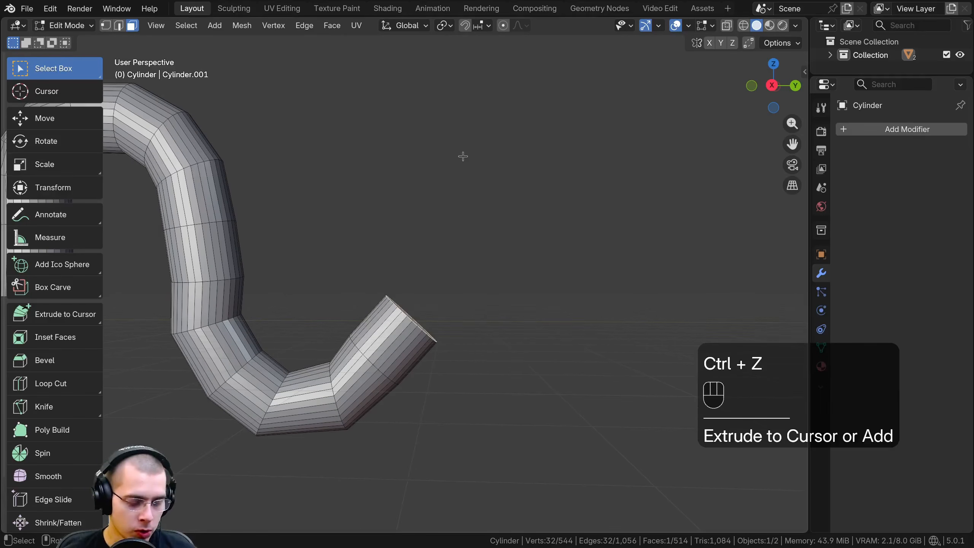
right_click(472, 215, "ctrl")
right_click(524, 161, "ctrl")
right_click(598, 145, "ctrl")
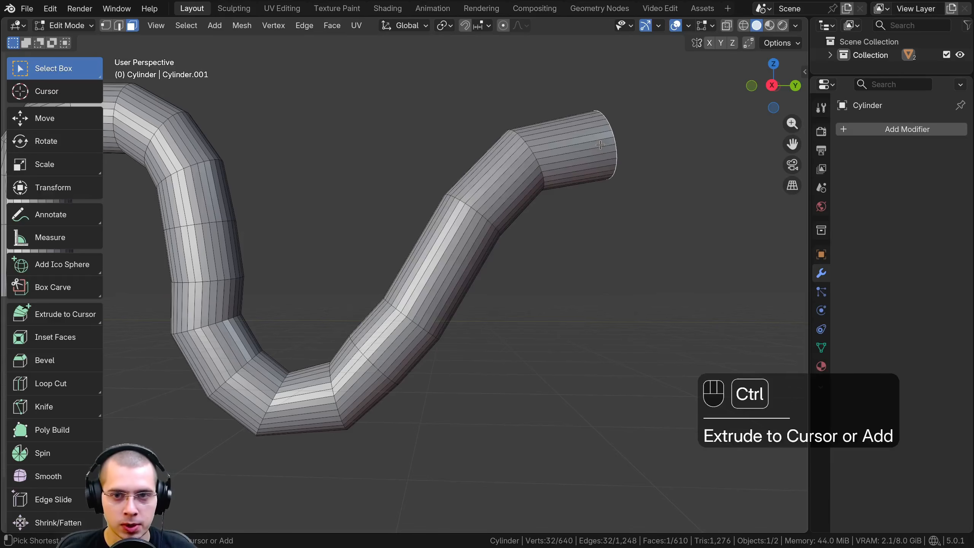
right_click(692, 158, "ctrl")
middle_click_drag(689, 187, 554, 186, "shift")
right_click(629, 199, "ctrl")
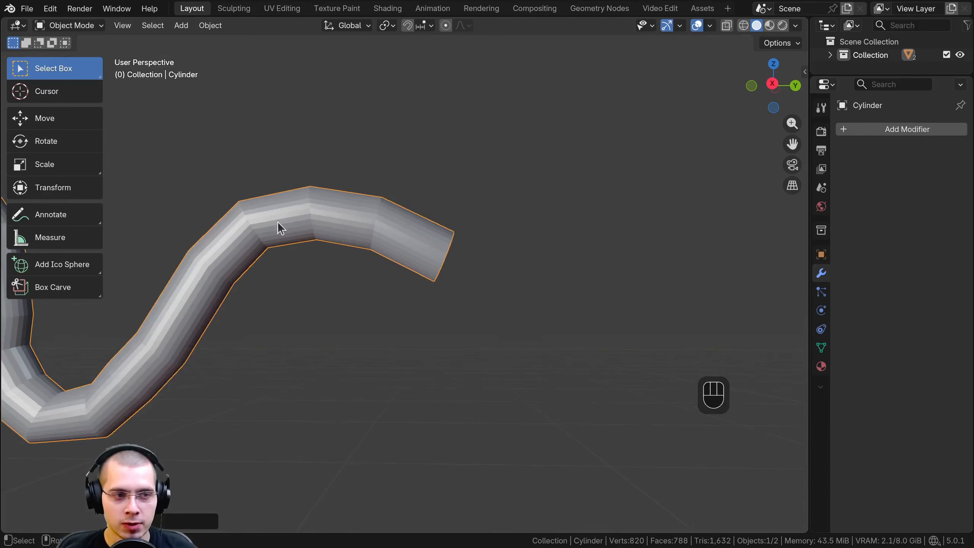
Extrude the tube's end face with the regular Extrude command, and rotate and move it to bend the tube downward
key("Tab")
middle_click_drag(423, 260, 406, 237, "shift")
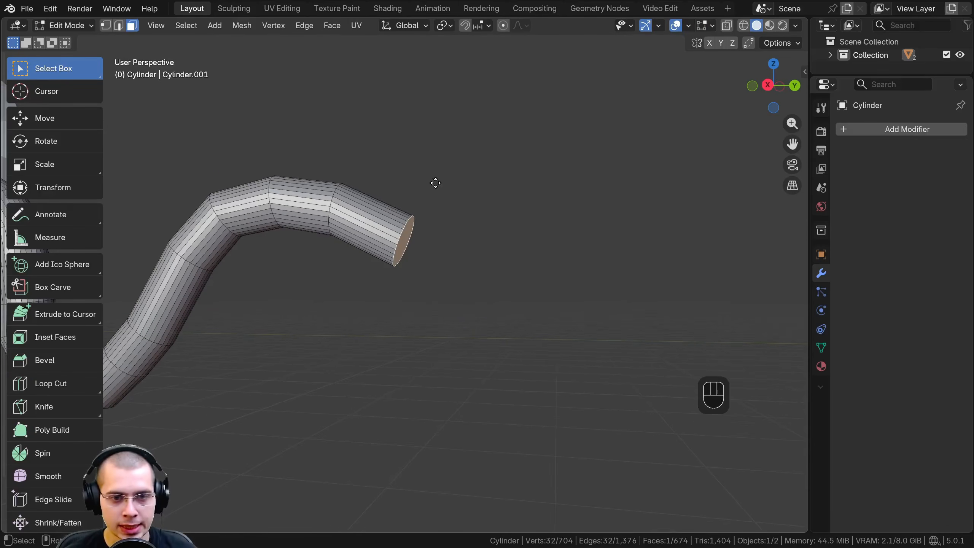
key("e")
left_click(507, 214)
key("r")
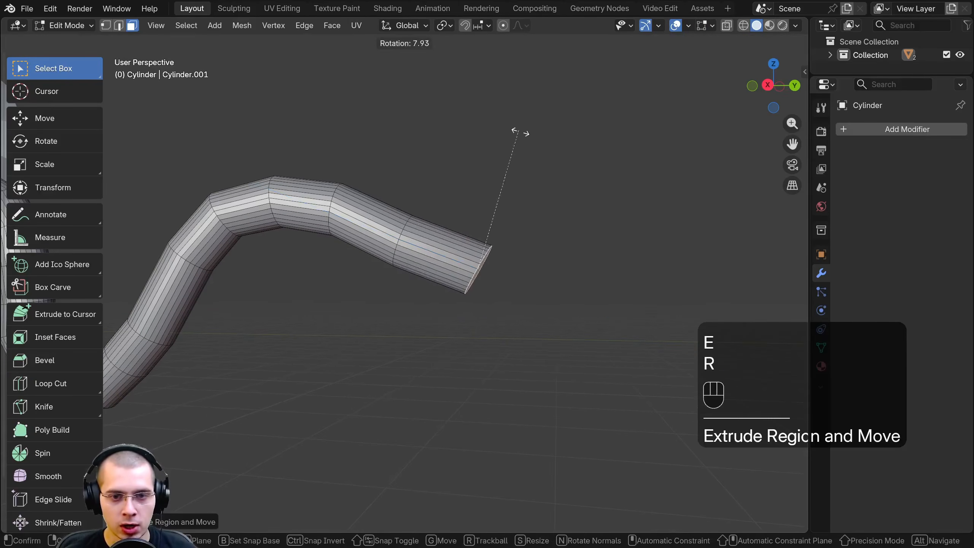
left_click(559, 189)
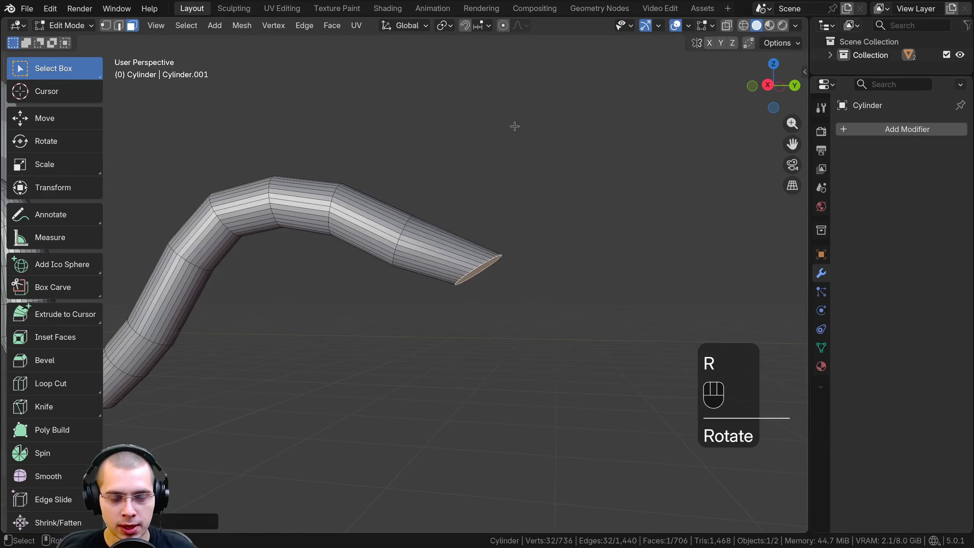
key("g")
left_click(456, 168)
Extrude another segment from the tube's end, rotating and moving its end face so that it points straight down
key("e")
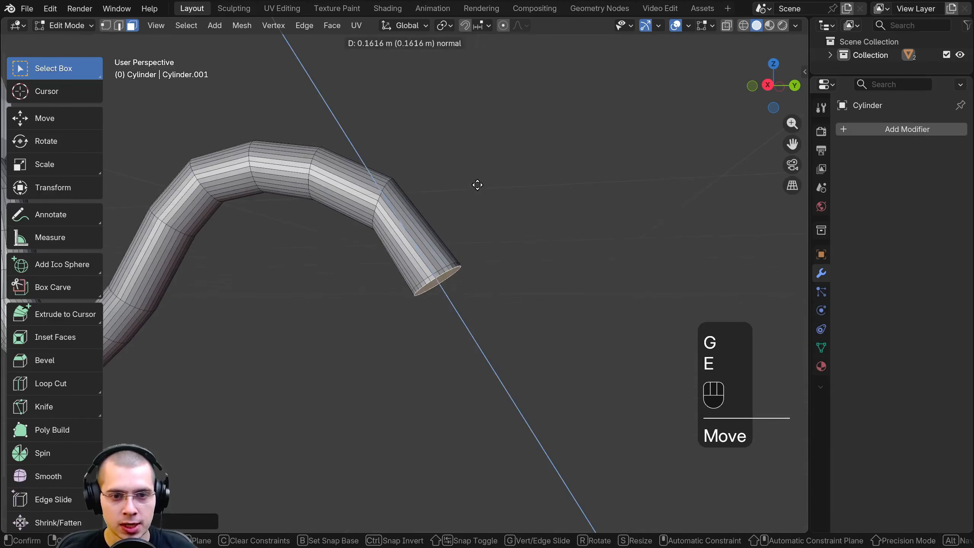
left_click(501, 215)
key("r")
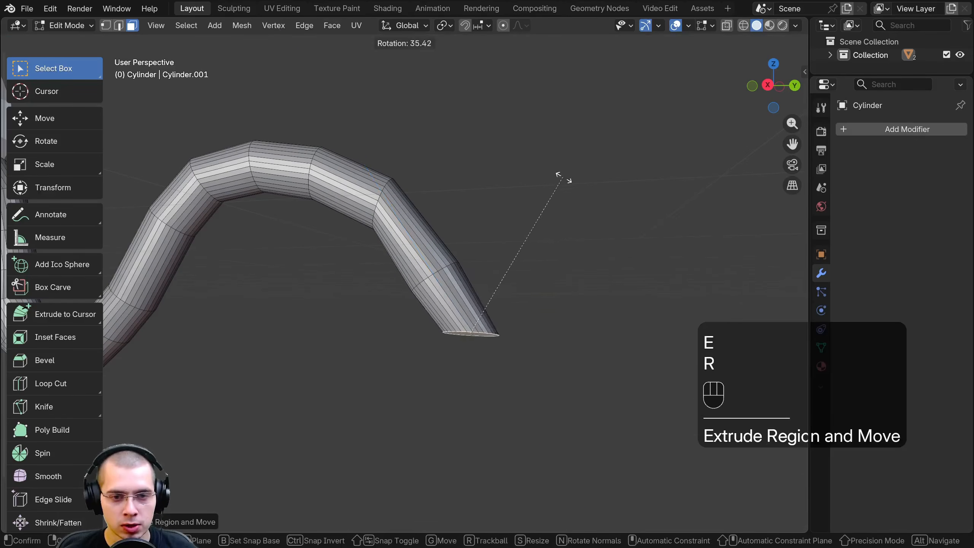
left_click(575, 189)
key("g")
left_click(530, 209)
scroll(366, 257, "down", 3)
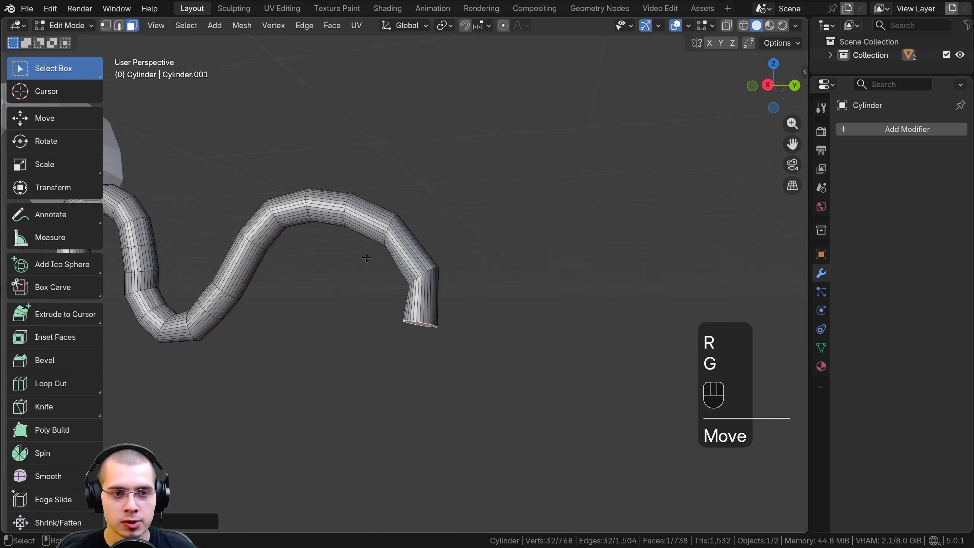
middle_click_drag(365, 256, 509, 233, "shift")
middle_click_drag(456, 266, 494, 266)
scroll(337, 252, "up", 1)
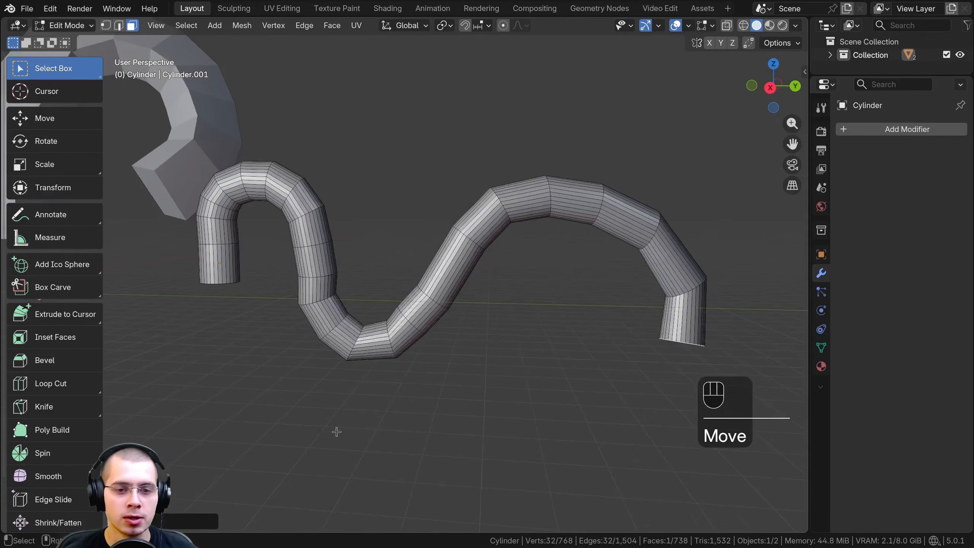
Undo the last three tube edits, return to Object Mode and delete the cylinder object
middle_click_drag(310, 246, 425, 308, "shift")
middle_click_drag(253, 258, 277, 249)
key("ctrl+z")
key("ctrl+z")
key("ctrl+z")
key("Tab")
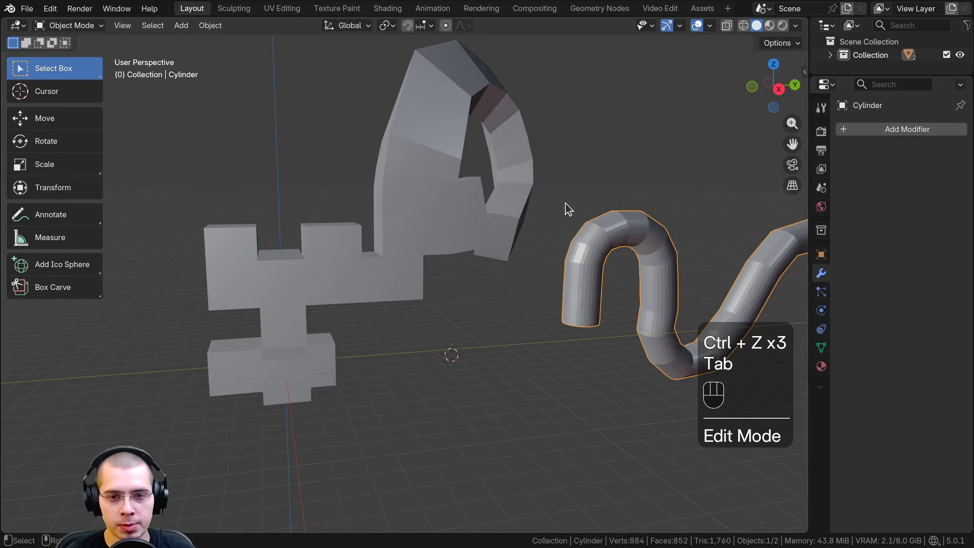
key("x")
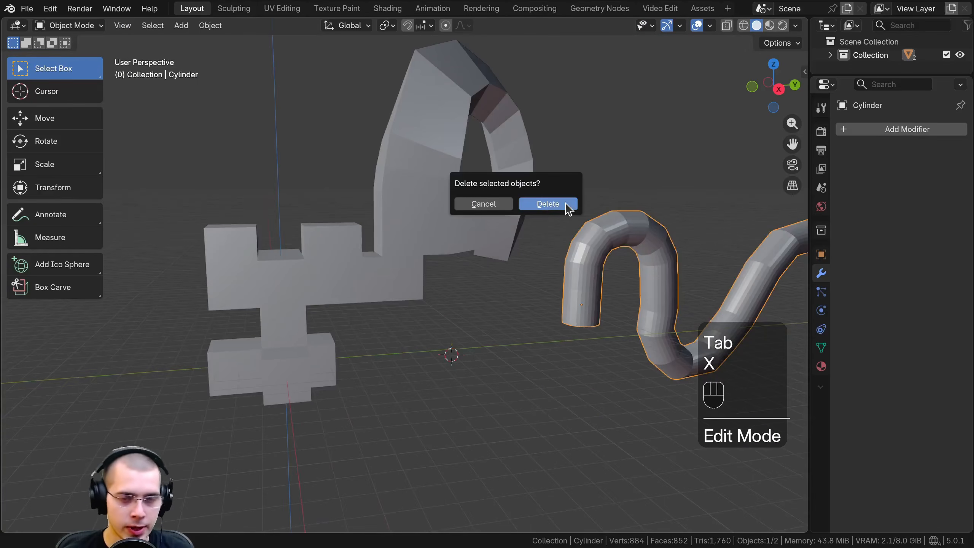
left_click(566, 204)
Select the cube object and enter Edit Mode, focusing on its lower blocks away from the arch
left_click(316, 268)
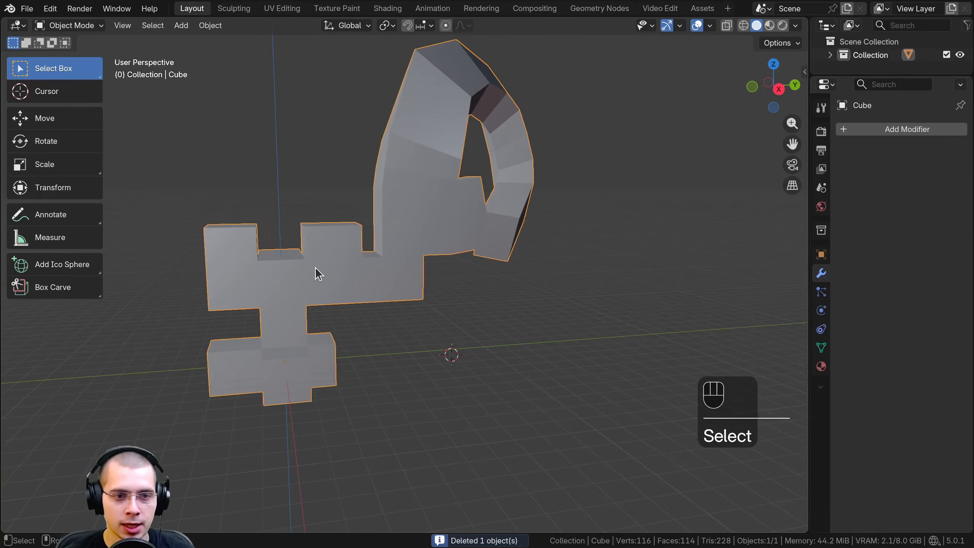
middle_click_drag(315, 265, 443, 297, "shift")
scroll(397, 268, "up", 5)
middle_click_drag(397, 268, 470, 220, "shift")
key("Tab")
scroll(480, 231, "up", 2)
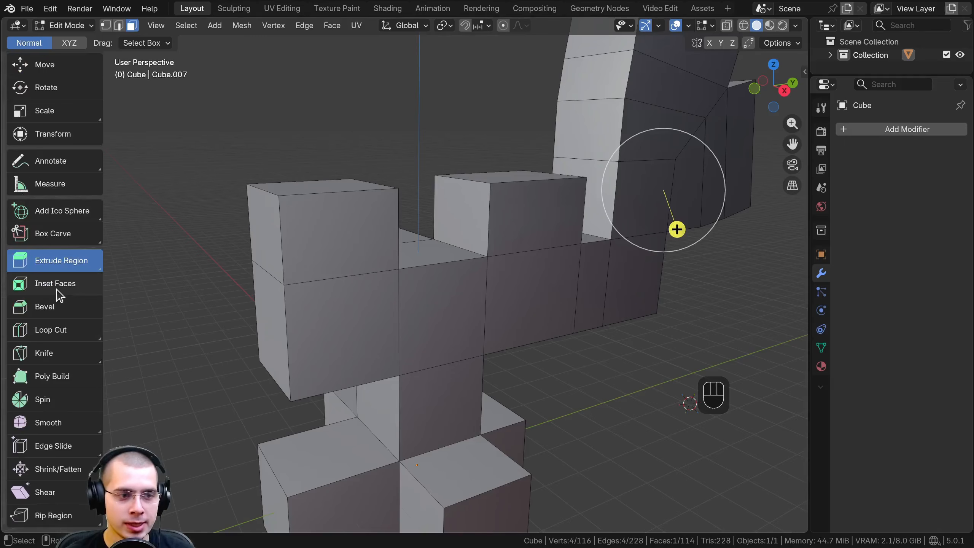
Inset the end block's top face with Inset Faces, extrude the inset face downward to hollow the block, and return to Object Mode
left_click(57, 289)
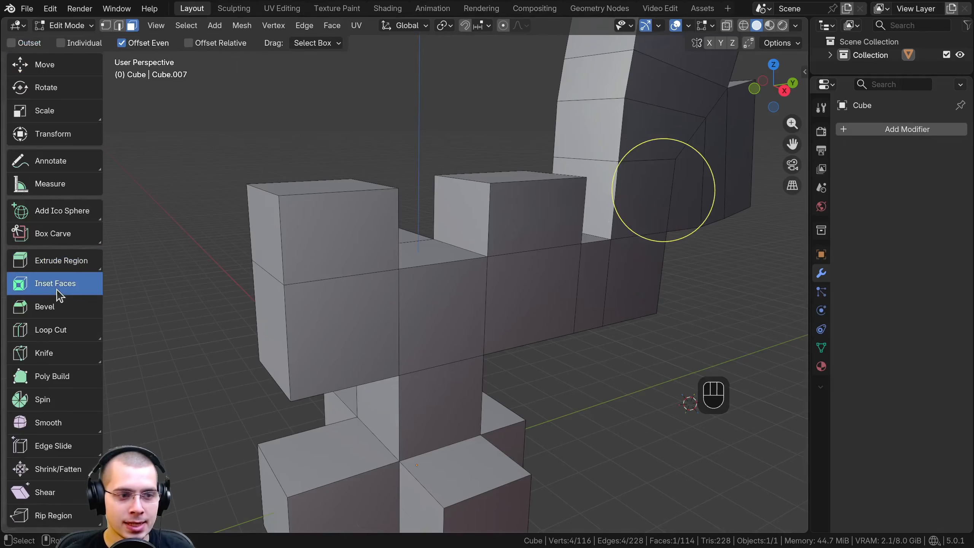
middle_click_drag(329, 242, 364, 249)
scroll(364, 250, "up", 2)
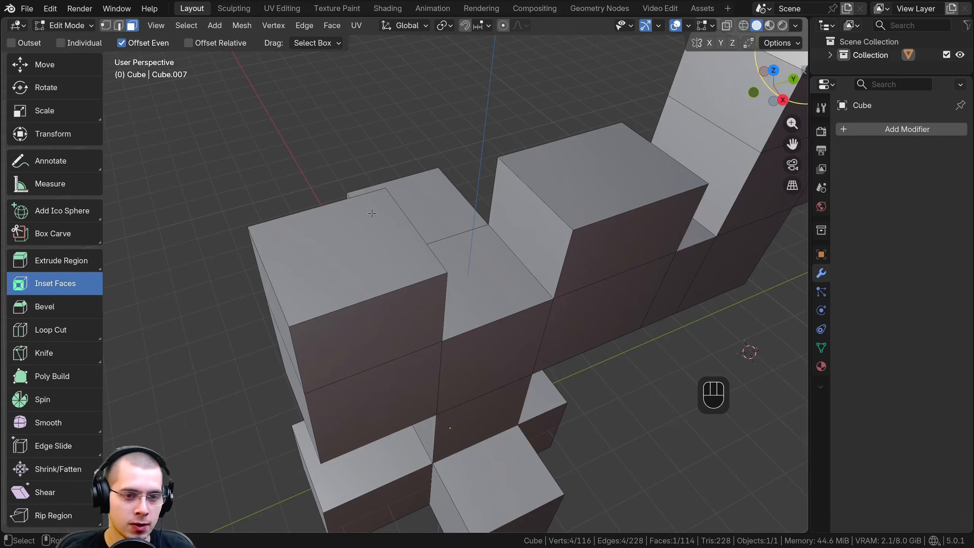
left_click(351, 207)
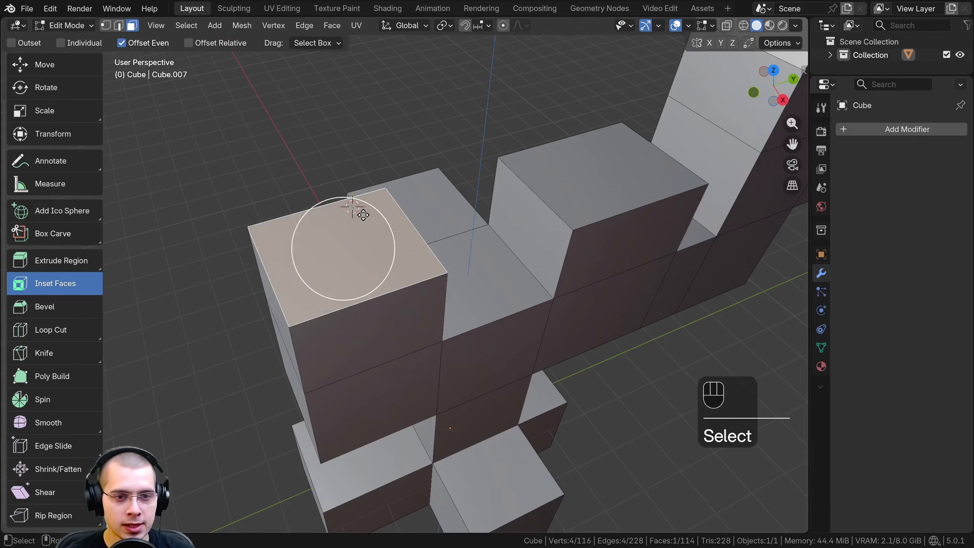
scroll(367, 229, "up", 2)
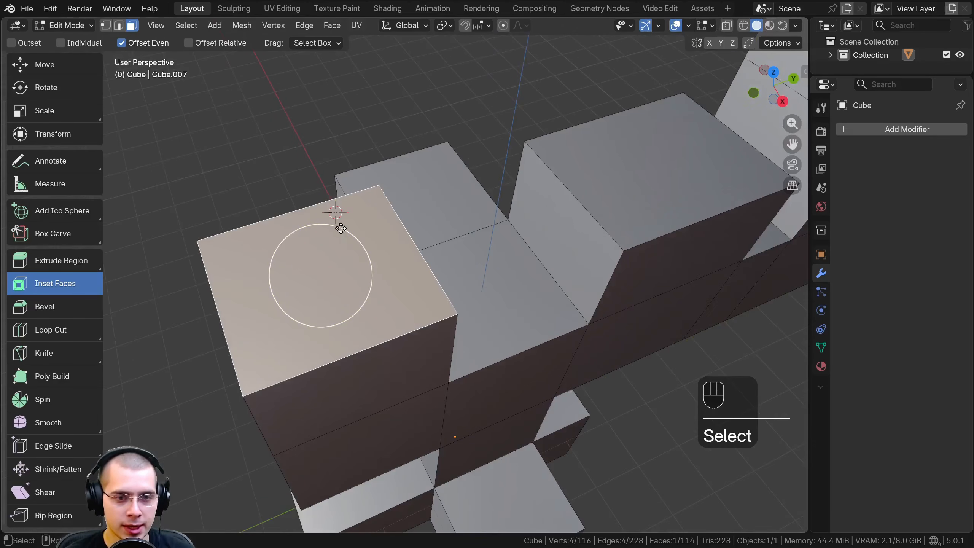
mouse_move(274, 248)
left_mouse_down()
mouse_move(302, 266)
mouse_move(289, 250)
left_mouse_up()
middle_click_drag(289, 250, 302, 165)
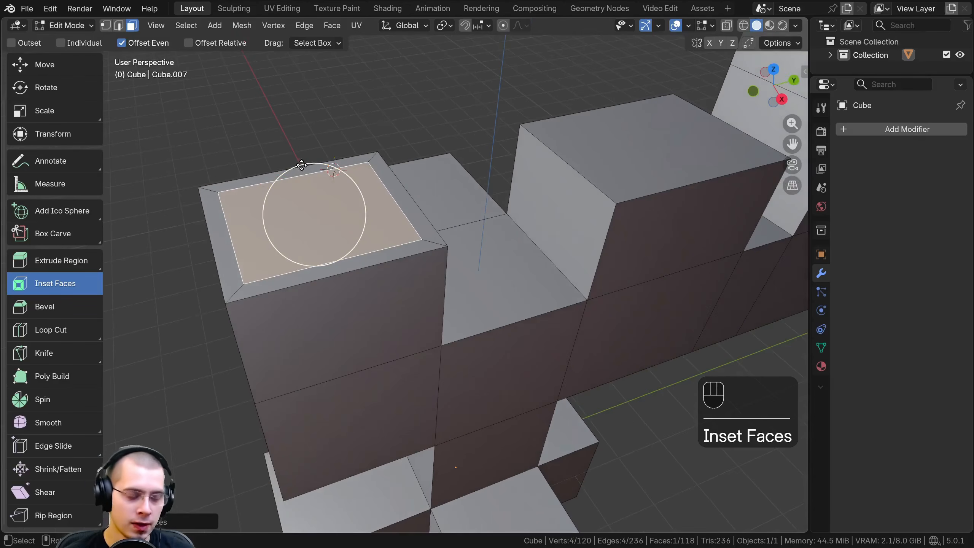
key("e")
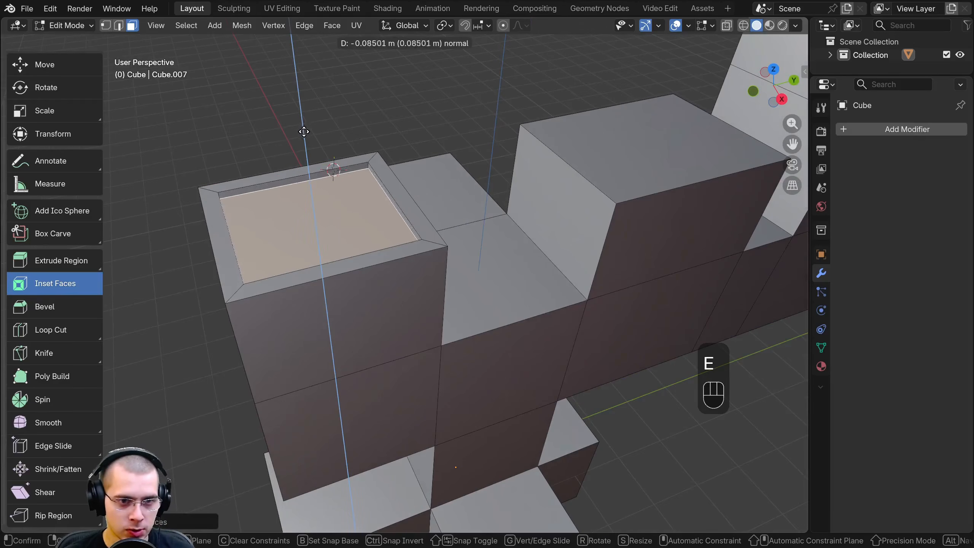
key("Tab")
Add a cylinder mesh and move it above the hollowed end block
middle_click_drag(304, 192, 365, 181)
scroll(435, 204, "up", 3)
scroll(412, 149, "down", 3)
key("shift+a")
mouse_move(367, 180)
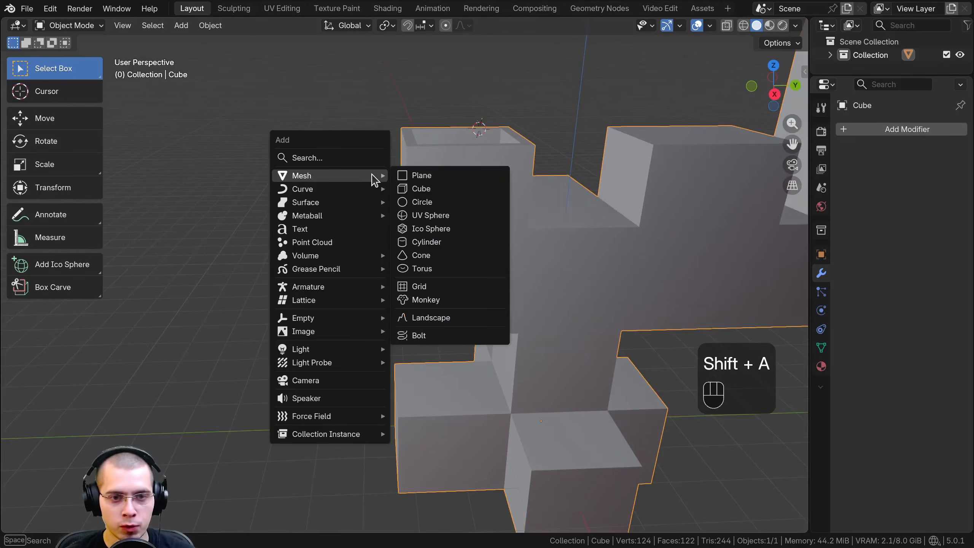
left_click(436, 240)
middle_click_drag(436, 239, 404, 413, "shift")
key("g")
left_click(384, 189)
middle_click_drag(382, 198, 330, 273, "shift")
scroll(326, 265, "up", 3)
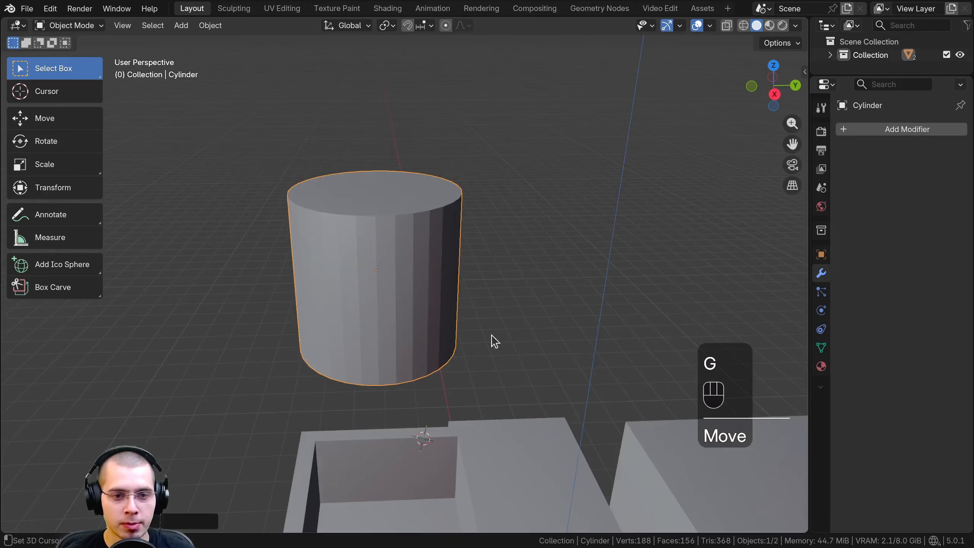
scroll(390, 146, "up", 2)
In Edit Mode, scale the cylinder's top face up by about 1.14 to flare its sides
key("Tab")
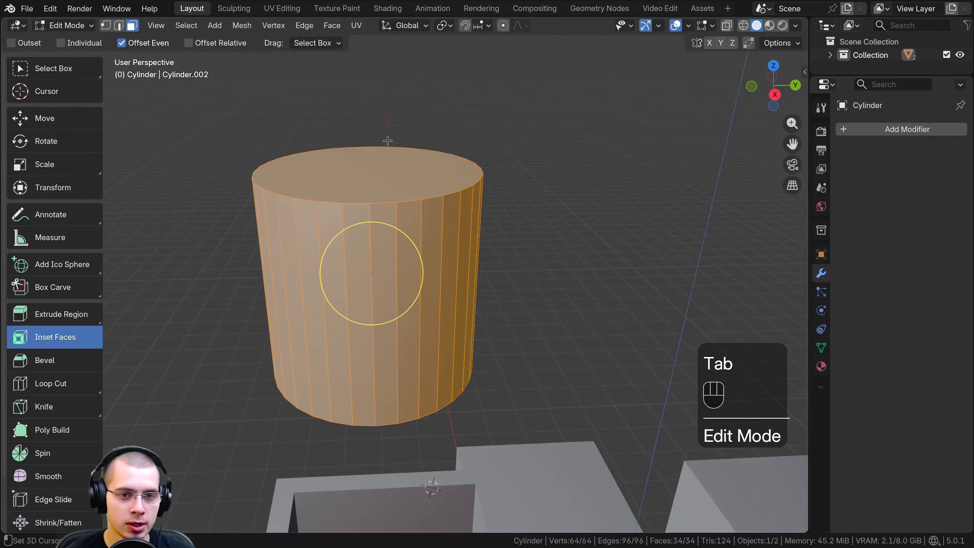
left_click(368, 170)
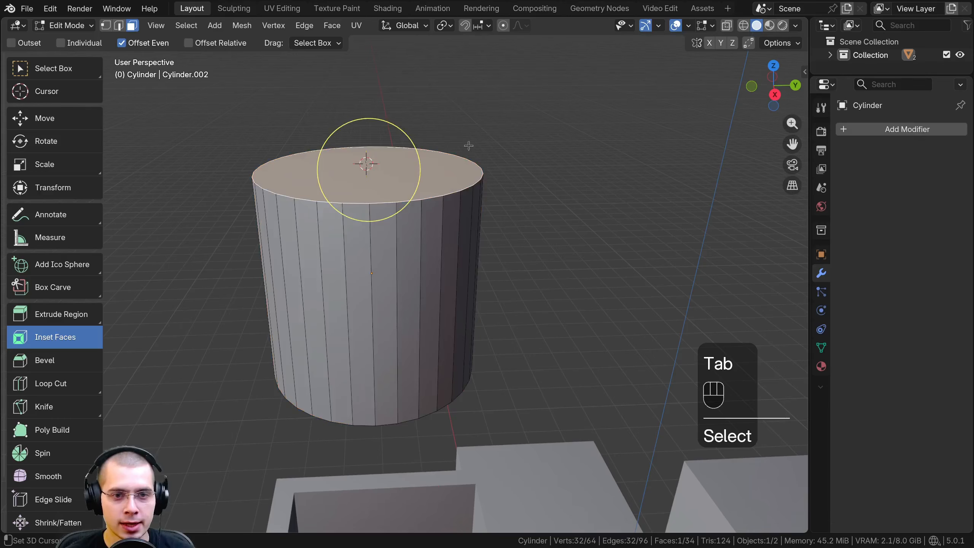
key("s")
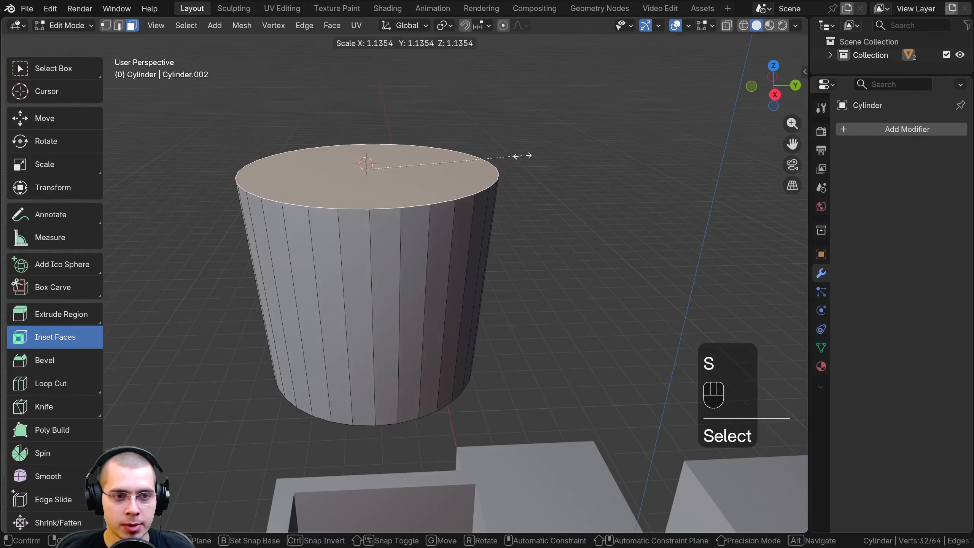
left_click(522, 155)
middle_click_drag(522, 159, 502, 177)
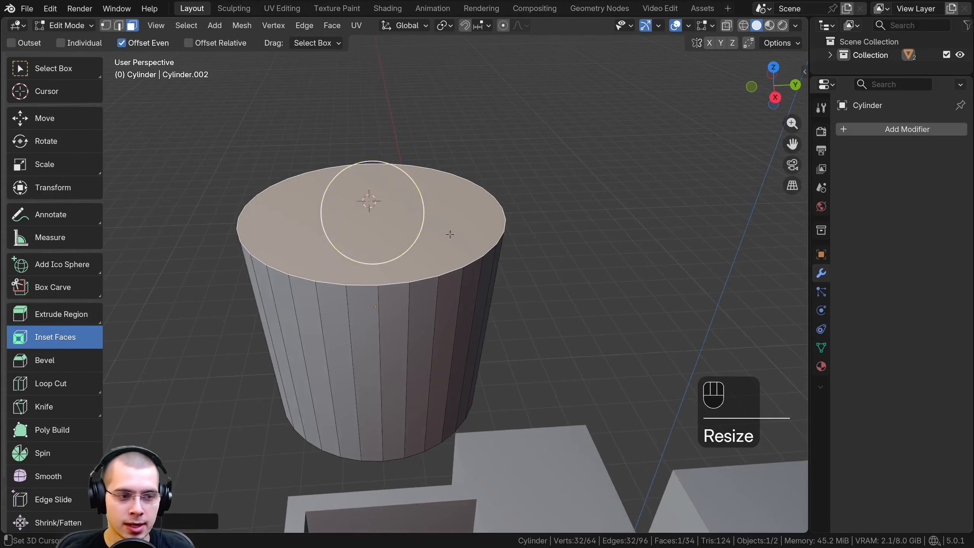
Inset the cylinder's top face slightly to form a narrow rim
middle_click_drag(518, 224, 517, 225)
scroll(582, 198, "up", 2)
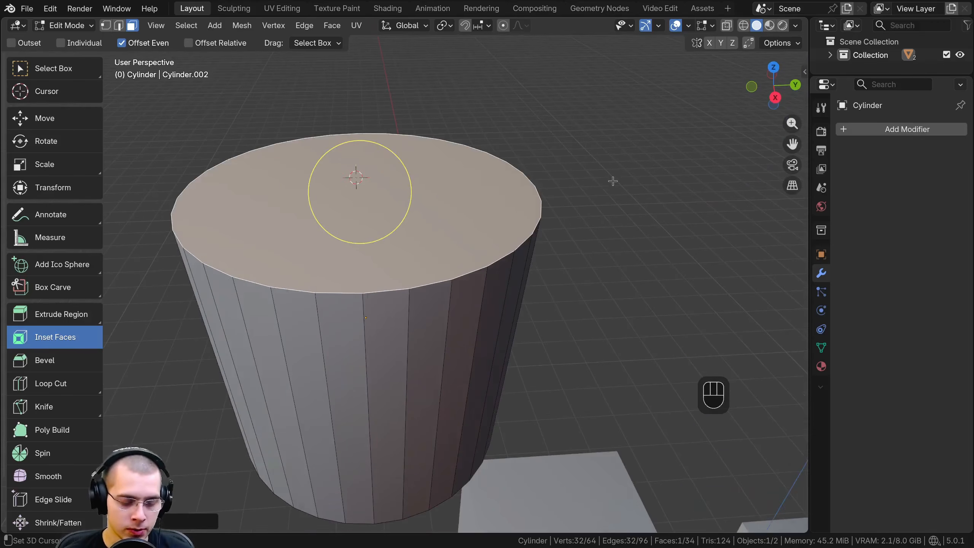
middle_click_drag(613, 181, 631, 162)
key("i")
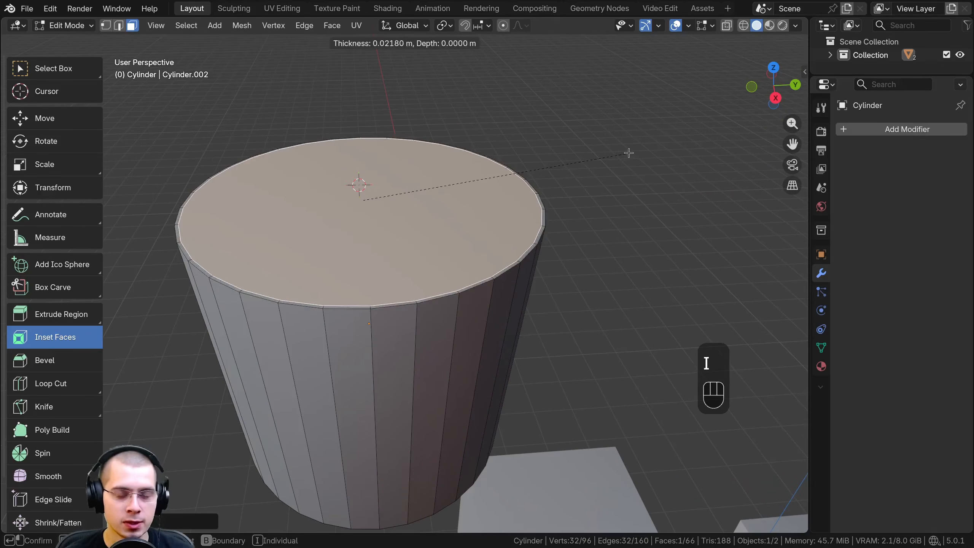
left_click(609, 150)
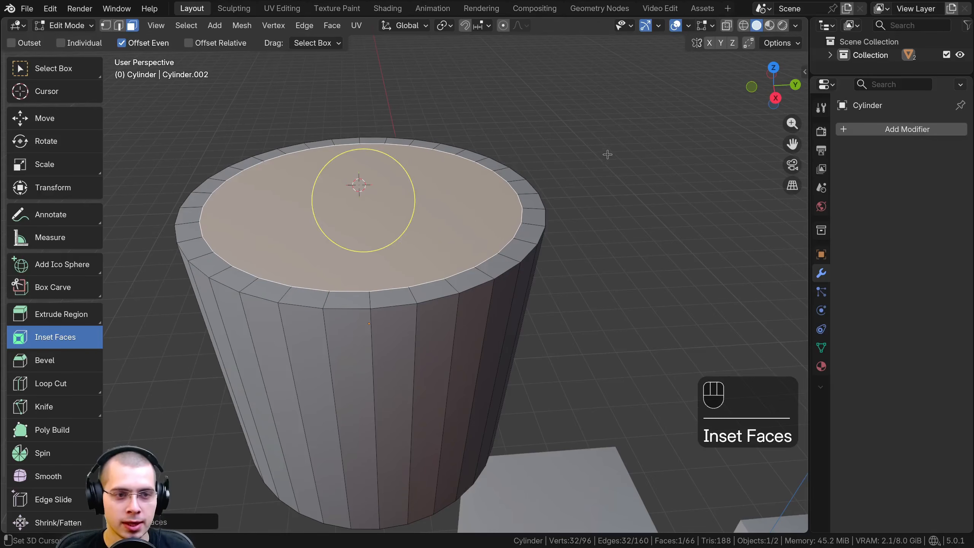
scroll(455, 164, "down", 3)
middle_click_drag(289, 231, 283, 237)
scroll(282, 239, "up", 2)
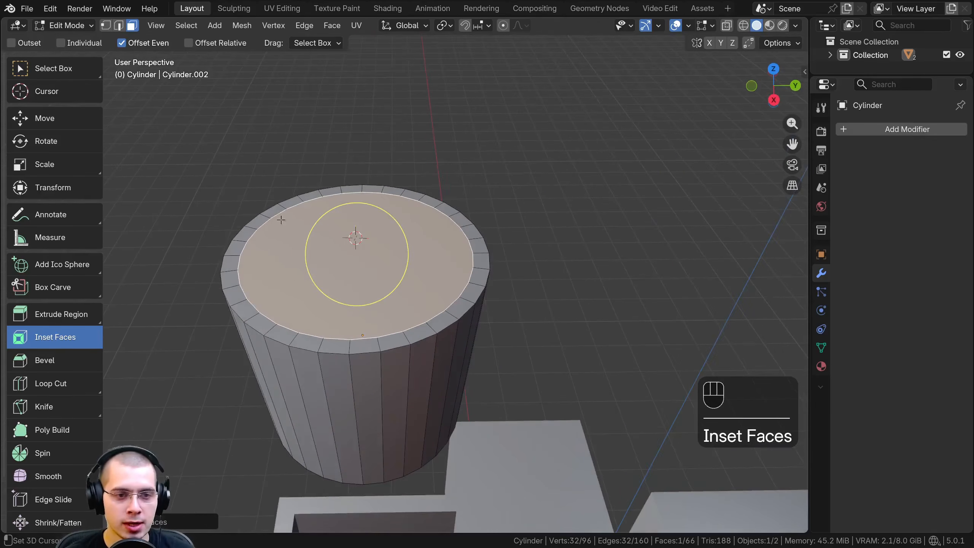
Extrude the inset face down inside the cylinder and scale it smaller to shape a cup with tapered inner walls
middle_click_drag(358, 294, 405, 188, "shift")
key("e")
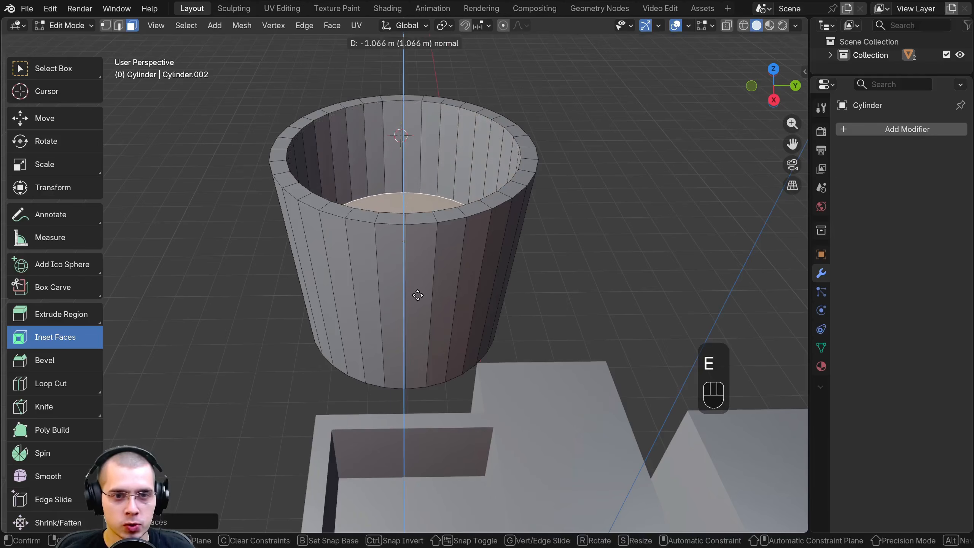
left_click(422, 332)
scroll(422, 331, "down", 3)
key("s")
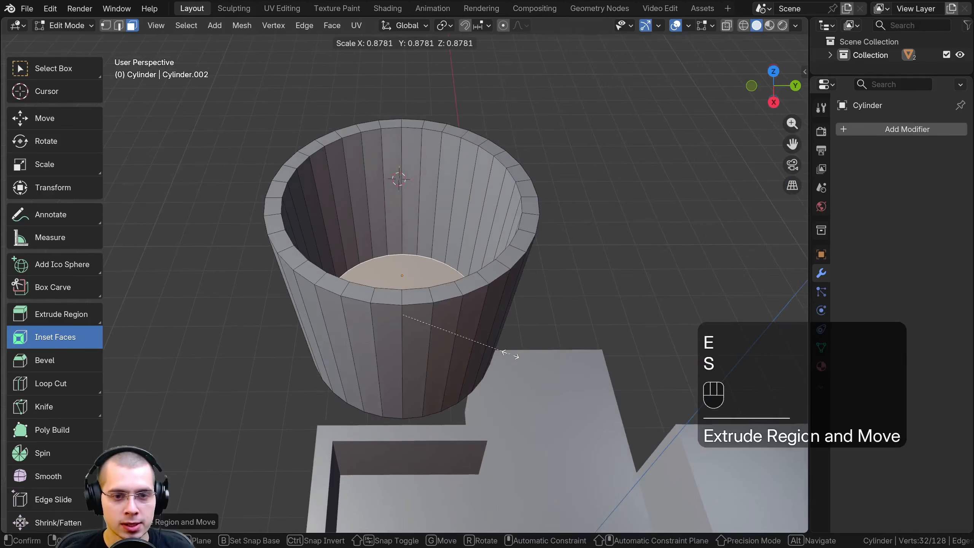
left_click(403, 369)
middle_click_drag(404, 369, 471, 241)
Return to Object Mode and delete the cup-shaped cylinder object
key("Tab")
key("Tab")
key("a")
key("a")
key("Tab")
key("x")
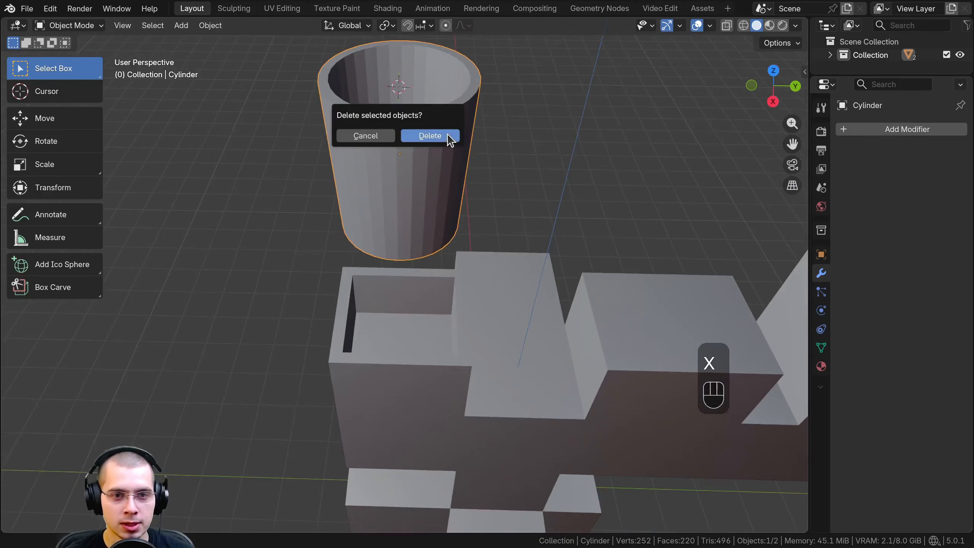
left_click(445, 135)
Select the cube object, enter Edit Mode and activate the Bevel tool, focusing on one of the lower blocks
left_click(445, 352)
scroll(297, 226, "up", 4)
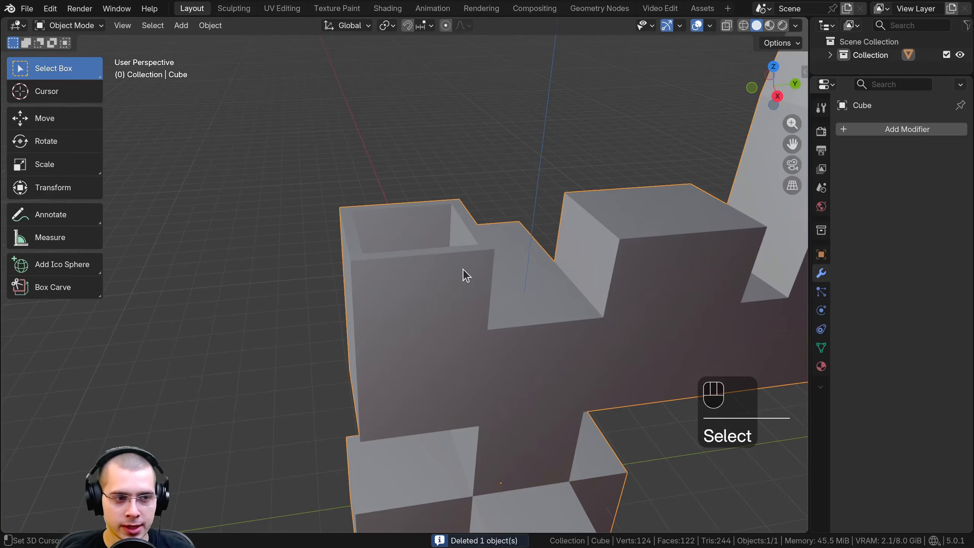
key("Tab")
middle_click_drag(465, 274, 258, 233)
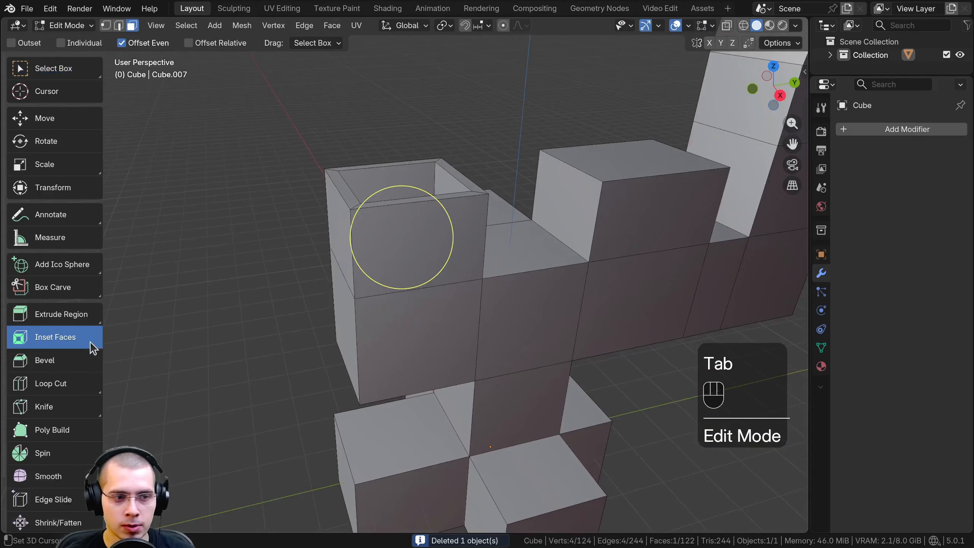
left_click(45, 361)
middle_click_drag(366, 313, 496, 215)
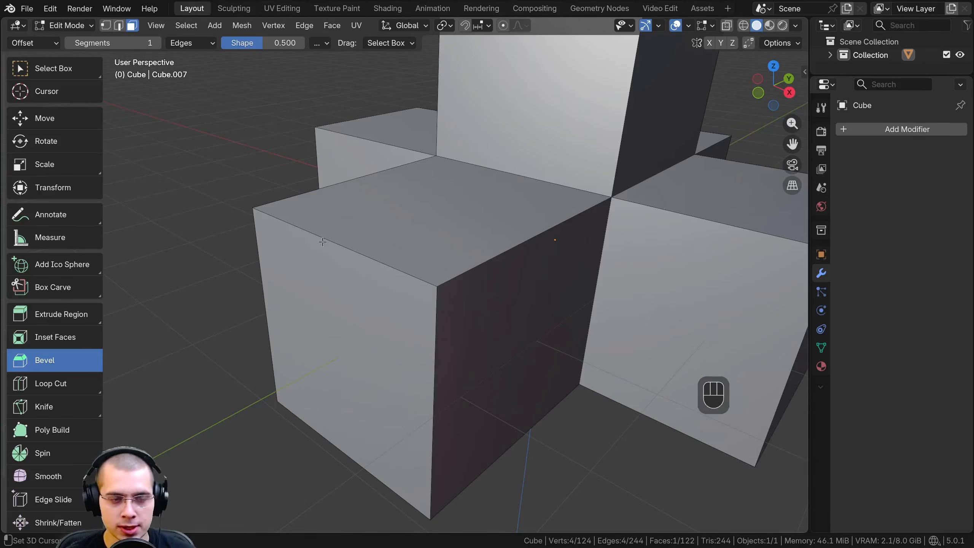
middle_click_drag(317, 277, 333, 240)
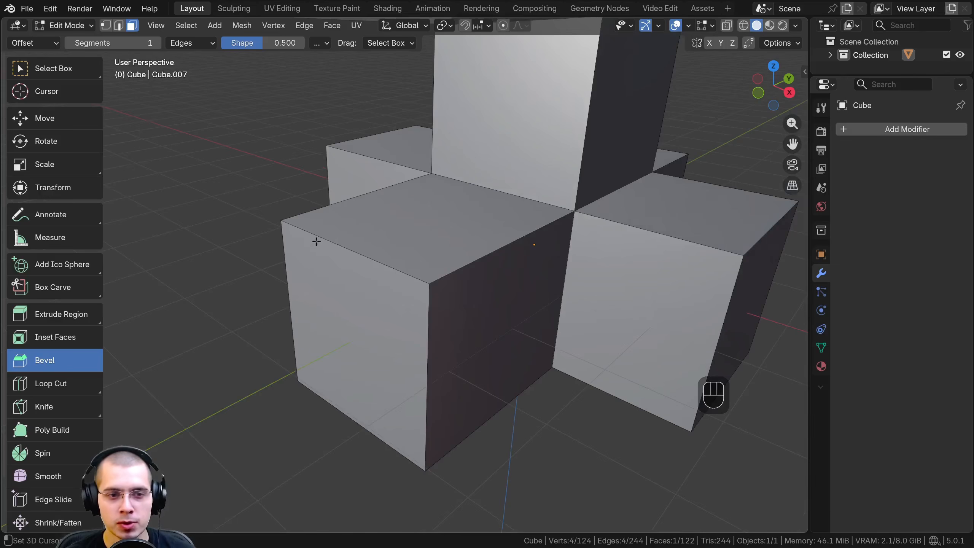
Switch to edge selection and bevel the lower block's upper outer edge by about 0.9 m
left_click(120, 26)
middle_click_drag(283, 186, 296, 218)
key("2")
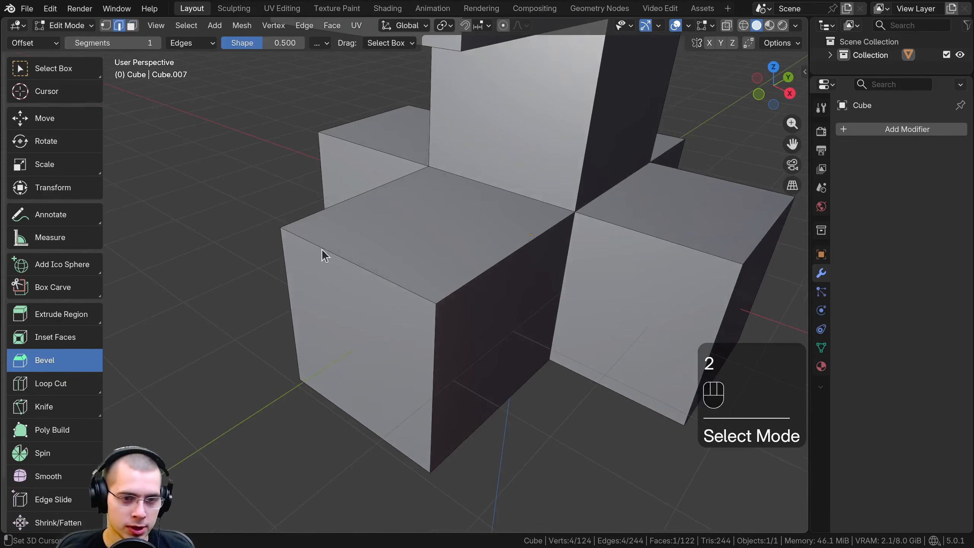
middle_click_drag(334, 253, 269, 185)
left_click(340, 234)
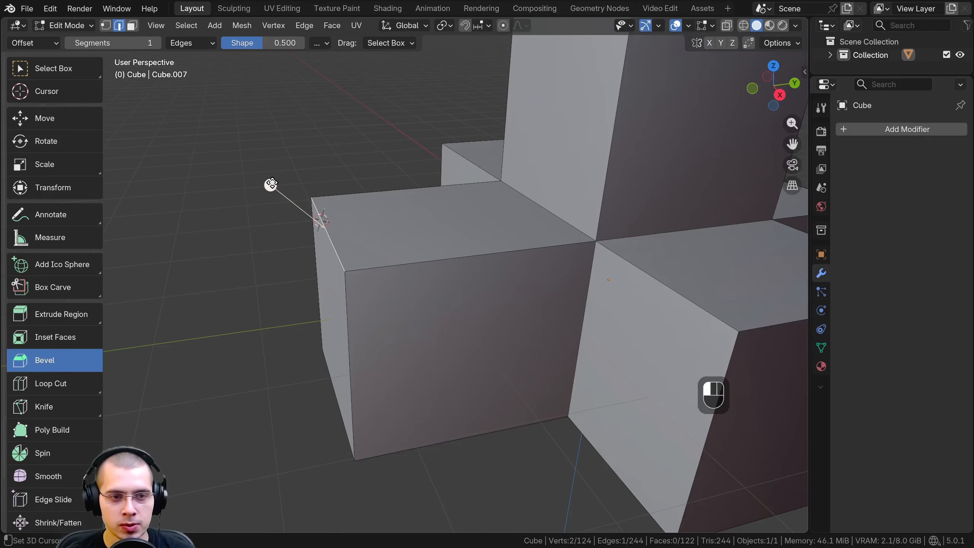
left_click_drag(272, 184, 211, 104)
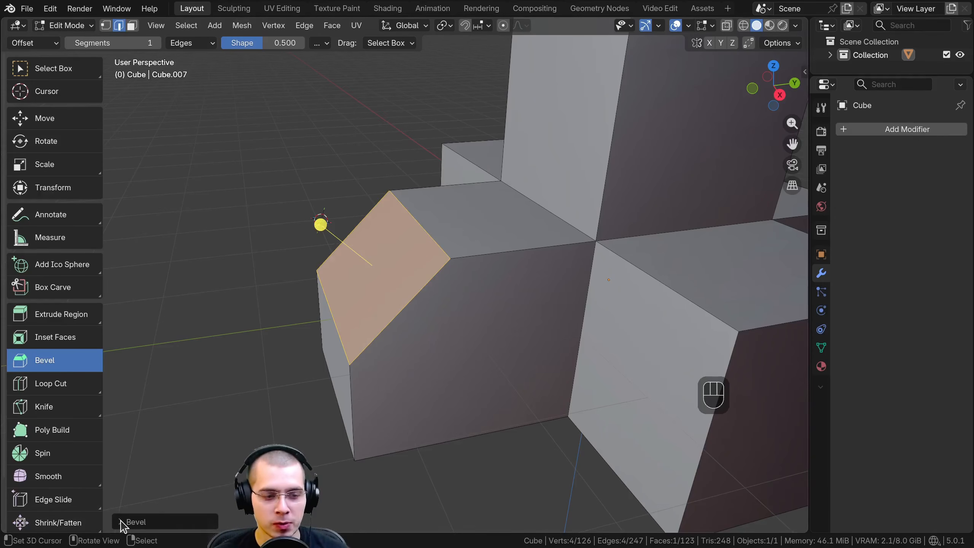
Open the bevel's operation settings and set the segments to 15 to round the edge
left_click(122, 522)
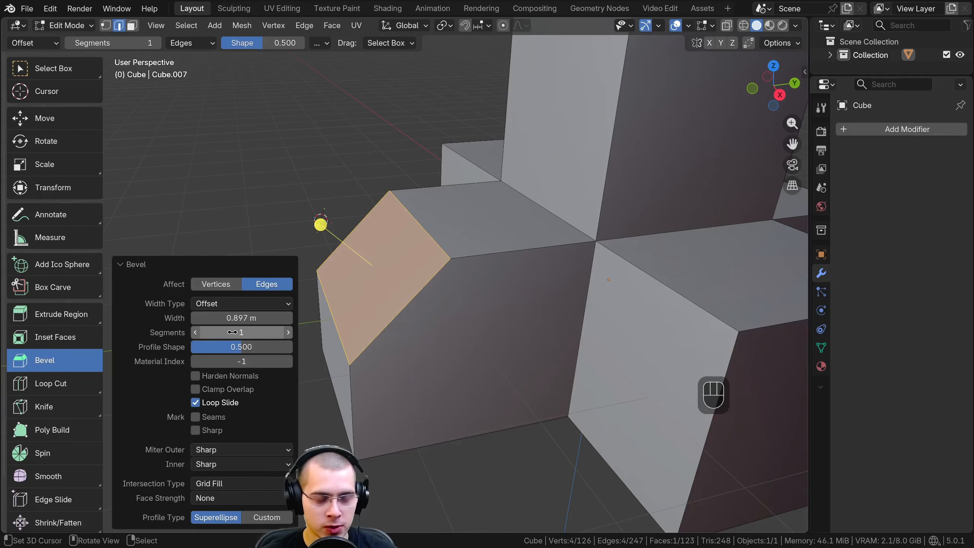
left_click_drag(231, 332, 265, 331)
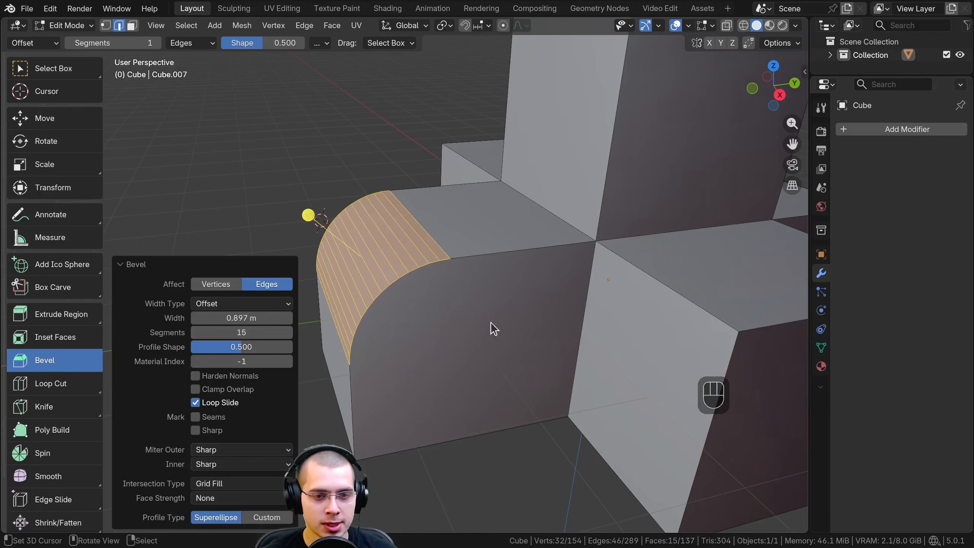
middle_click_drag(491, 323, 538, 292)
scroll(537, 291, "up", 4)
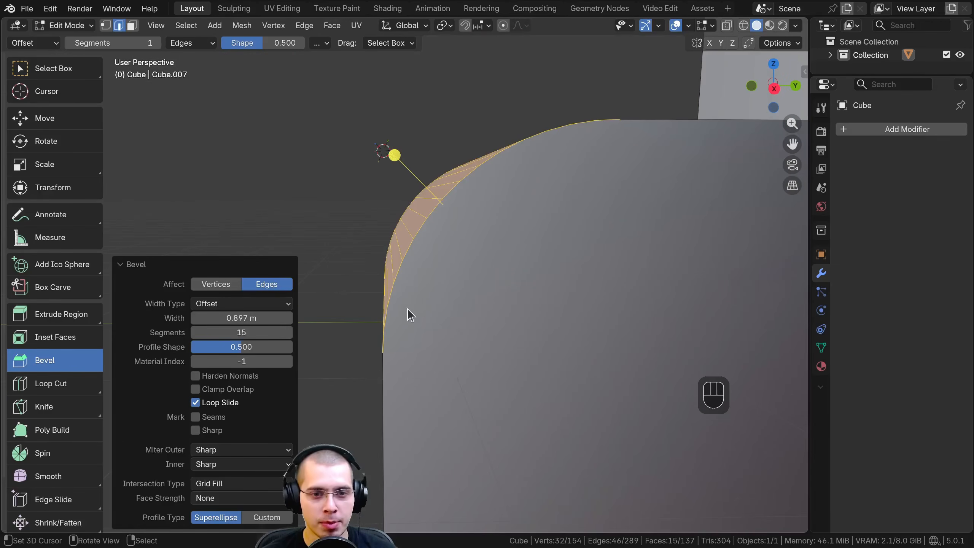
scroll(544, 176, "down", 4)
middle_click_drag(546, 244, 556, 249)
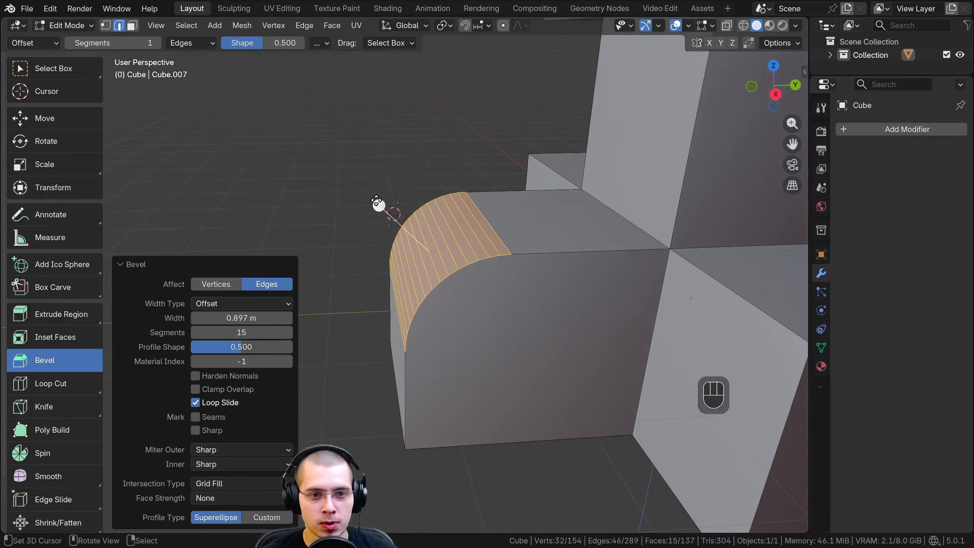
Set the bevel to 16 segments with a width of 0.738 m, and collapse its settings
mouse_move(241, 347)
left_mouse_down()
mouse_move(230, 347)
mouse_move(268, 347)
mouse_move(219, 347)
mouse_move(256, 346)
mouse_move(241, 347)
left_mouse_up()
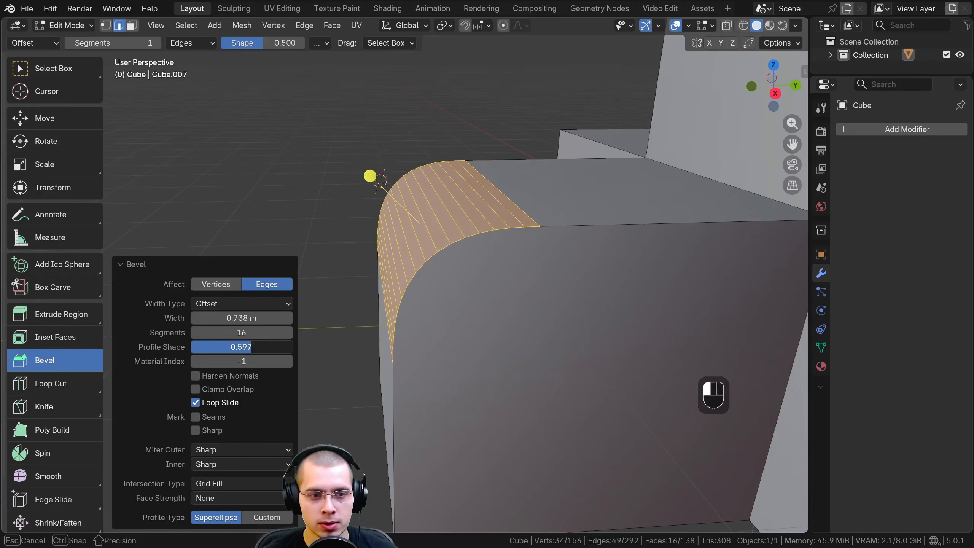
mouse_move(241, 318)
left_mouse_down()
mouse_move(276, 317)
mouse_move(244, 316)
left_mouse_up()
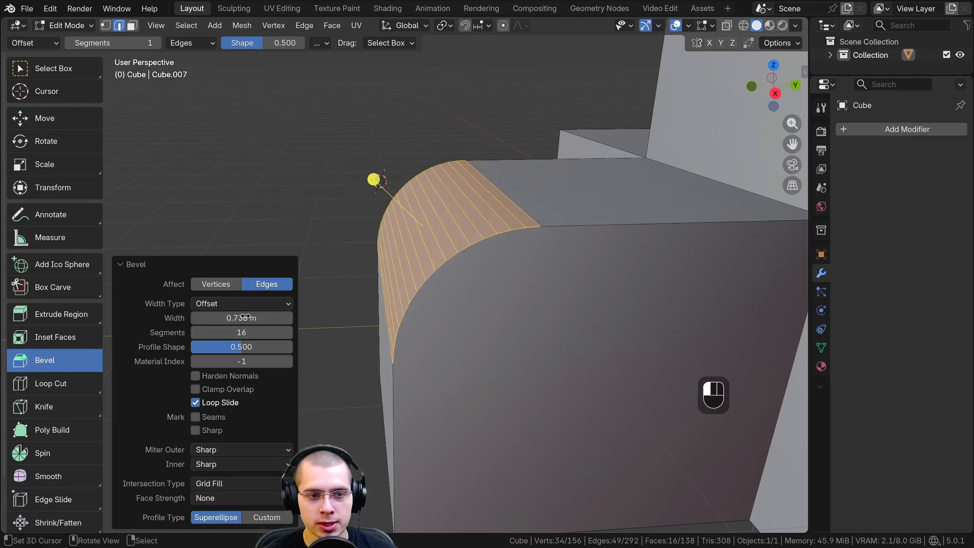
middle_click_drag(460, 344, 441, 330, "shift")
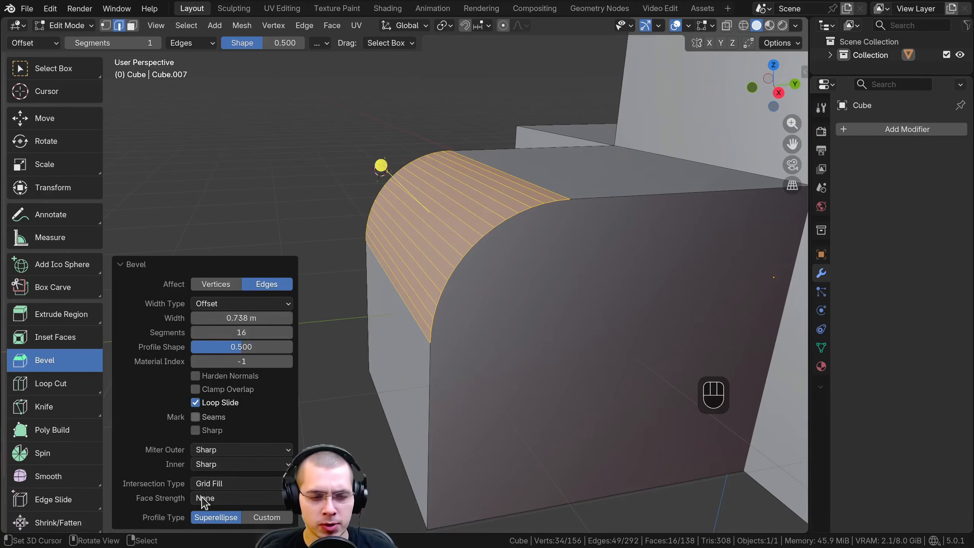
left_click(130, 266)
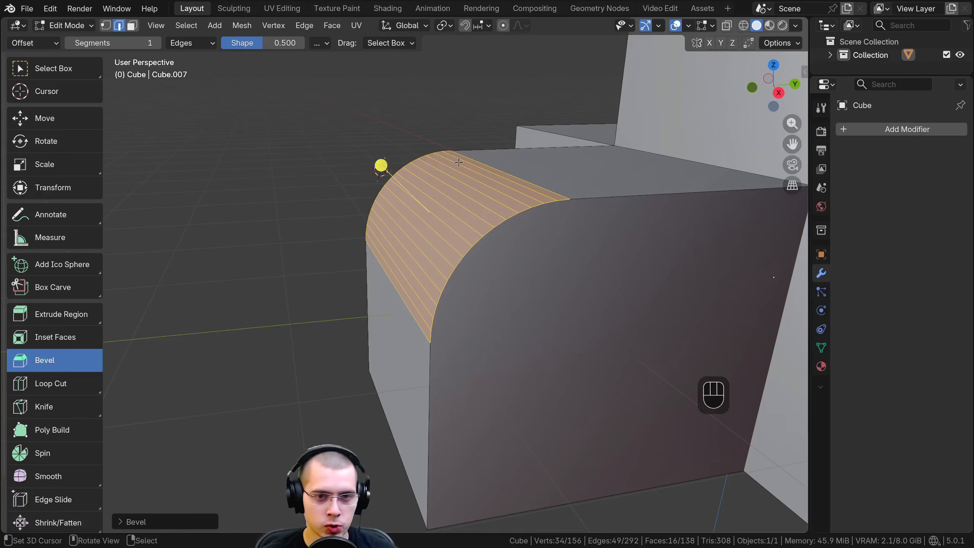
Undo the last bevel and bevel the same upper outer edge again with 11 segments and an offset of about 0.547 m
key("ctrl+z")
middle_click_drag(458, 163, 482, 210)
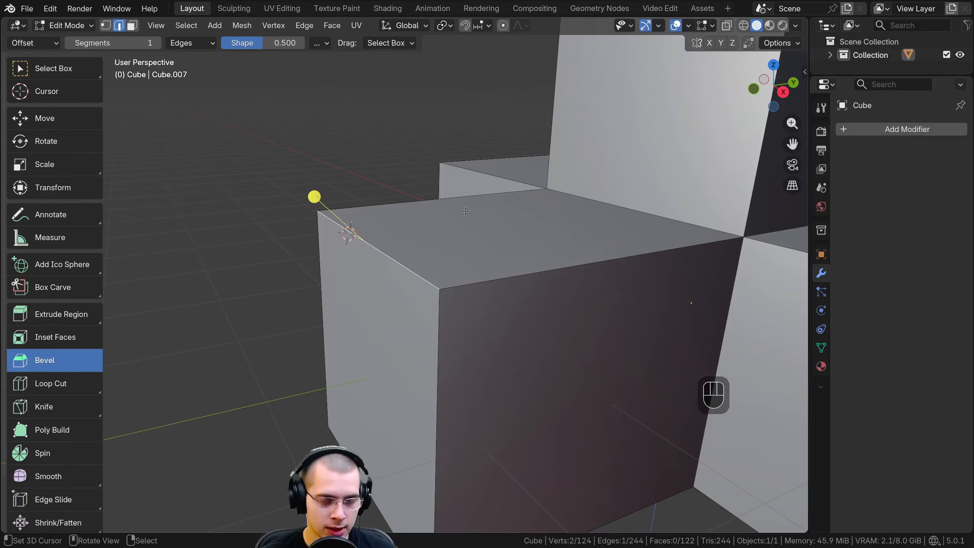
key("ctrl+b")
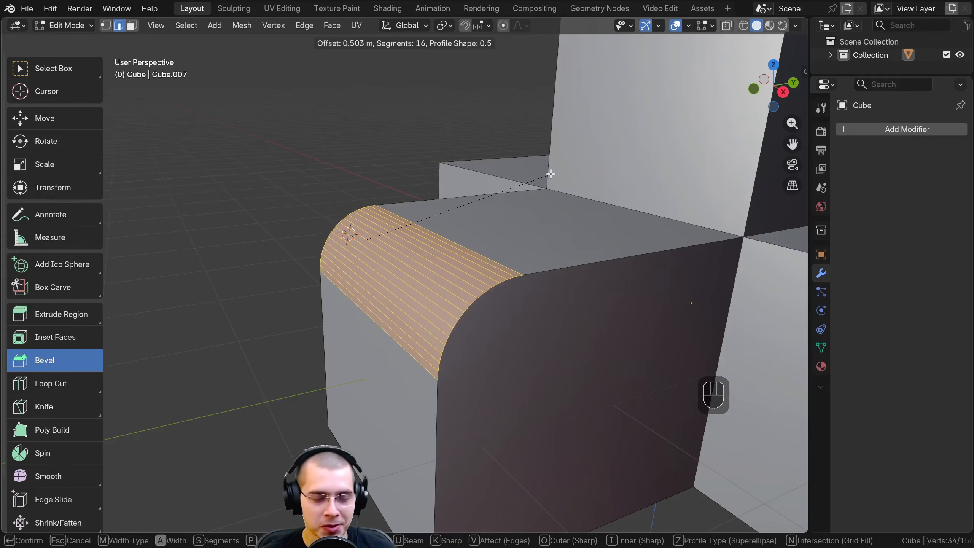
scroll(551, 173, "down", 14)
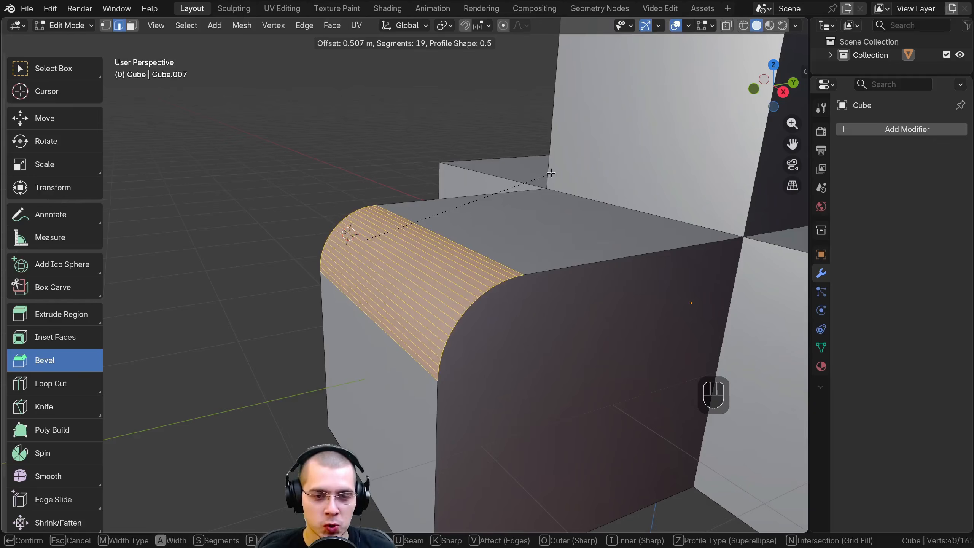
scroll(604, 185, "up", 6)
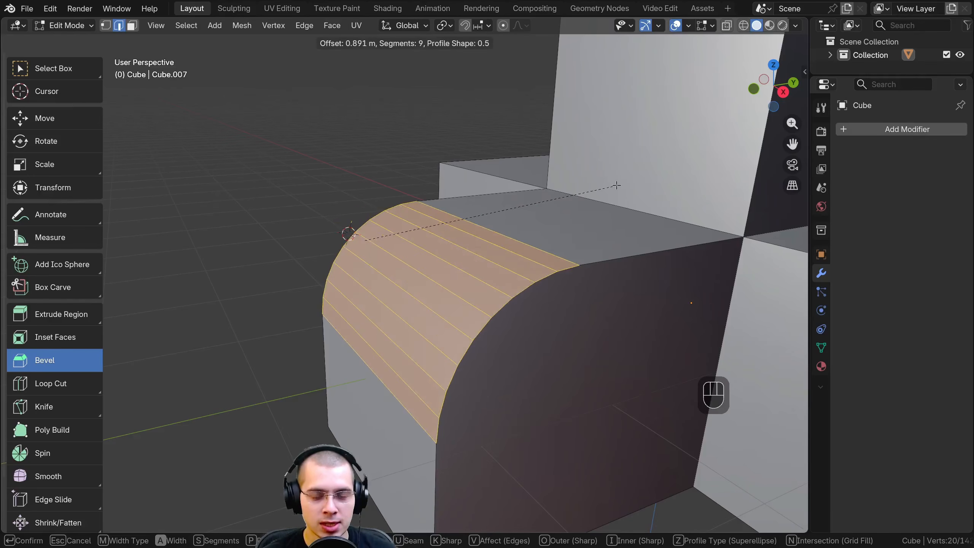
scroll(607, 185, "down", 7)
scroll(612, 185, "up", 5)
scroll(616, 184, "down", 5)
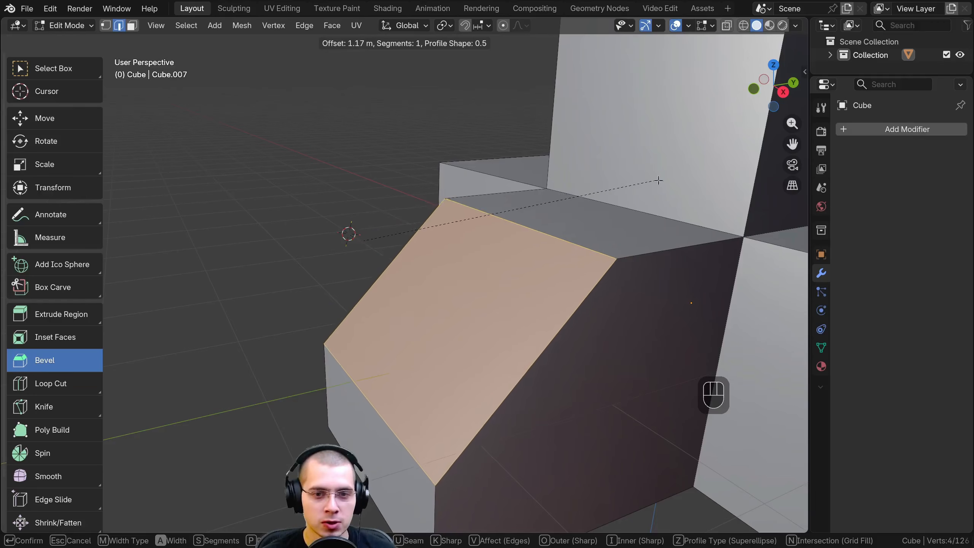
scroll(587, 194, "up", 8)
scroll(563, 203, "up", 2)
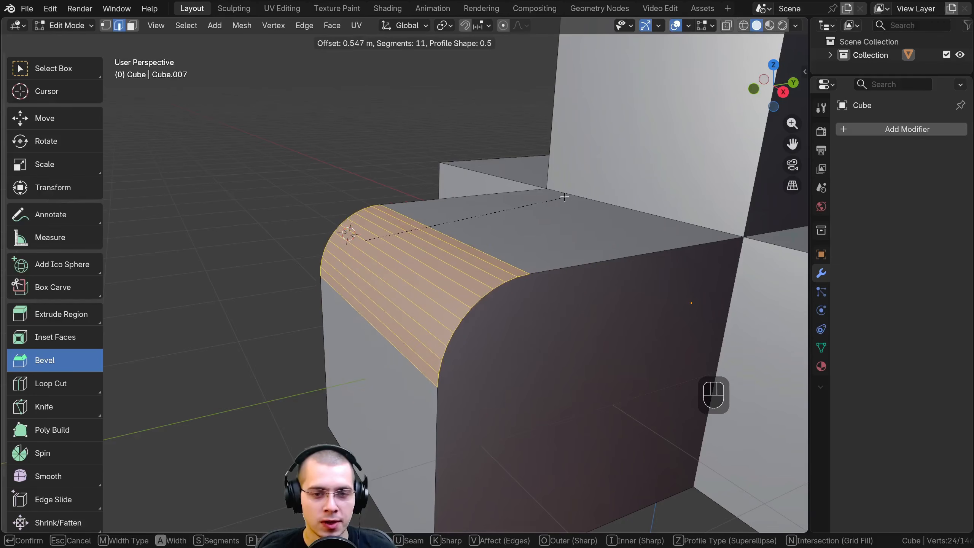
left_click(389, 217)
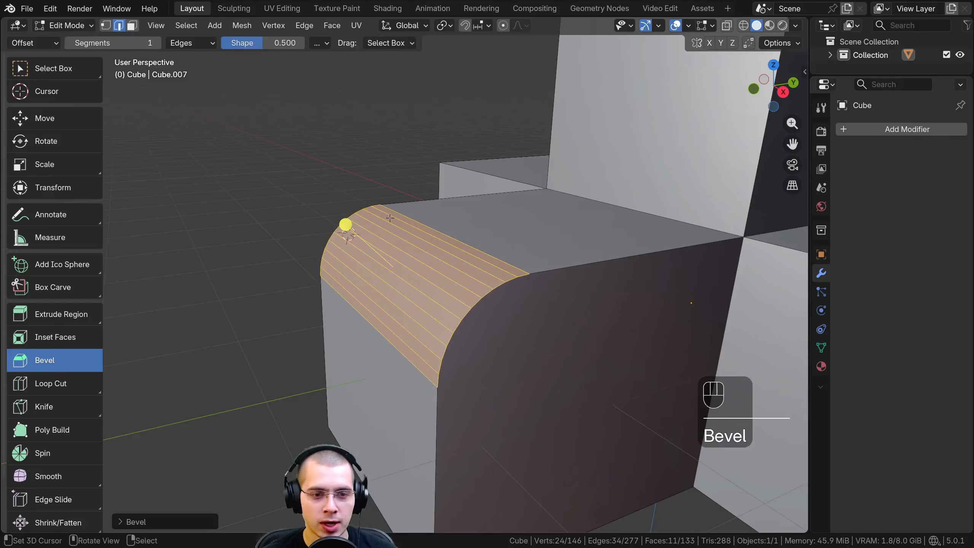
Open the bevel's operation settings, collapse them again and undo the edge bevel
left_click(124, 523)
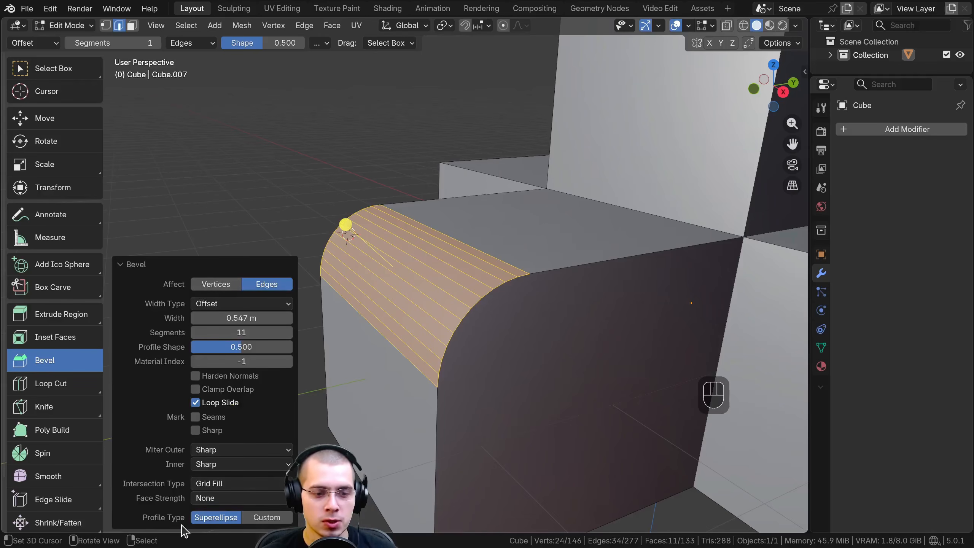
left_click(133, 261)
middle_click_drag(207, 237, 291, 229)
key("ctrl+z")
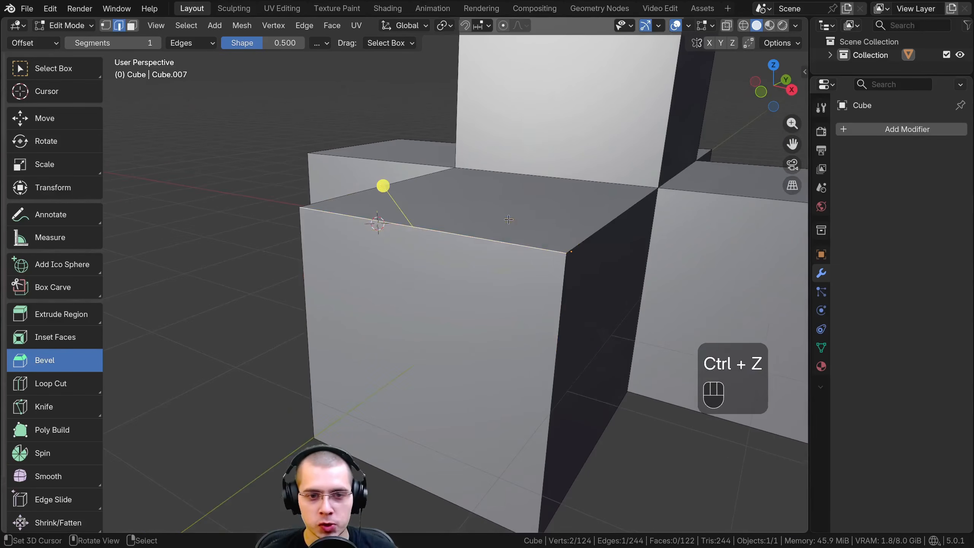
In face selection, bevel the lower block's outer face by about 0.12 m with 11 segments, and undo the bevel
middle_click_drag(508, 219, 309, 137)
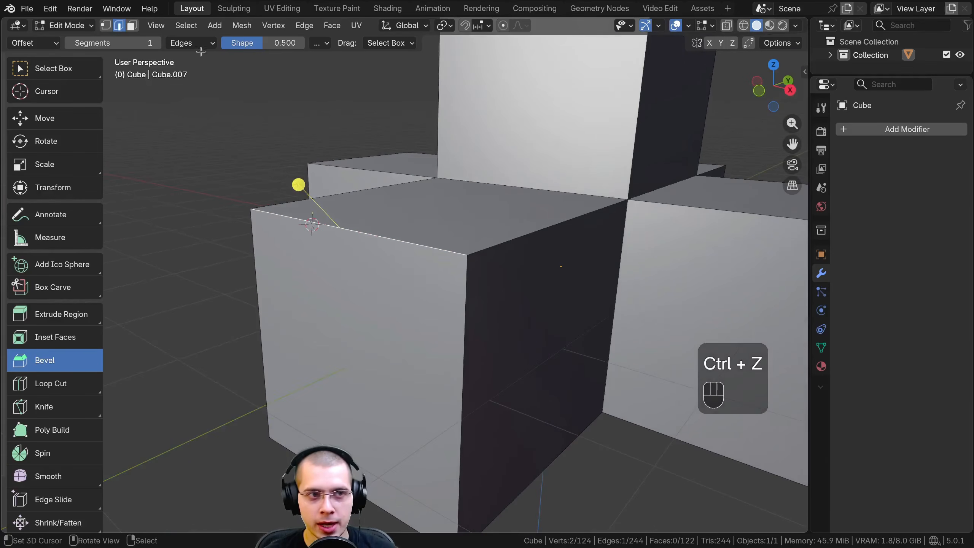
left_click(132, 26)
left_click(353, 337)
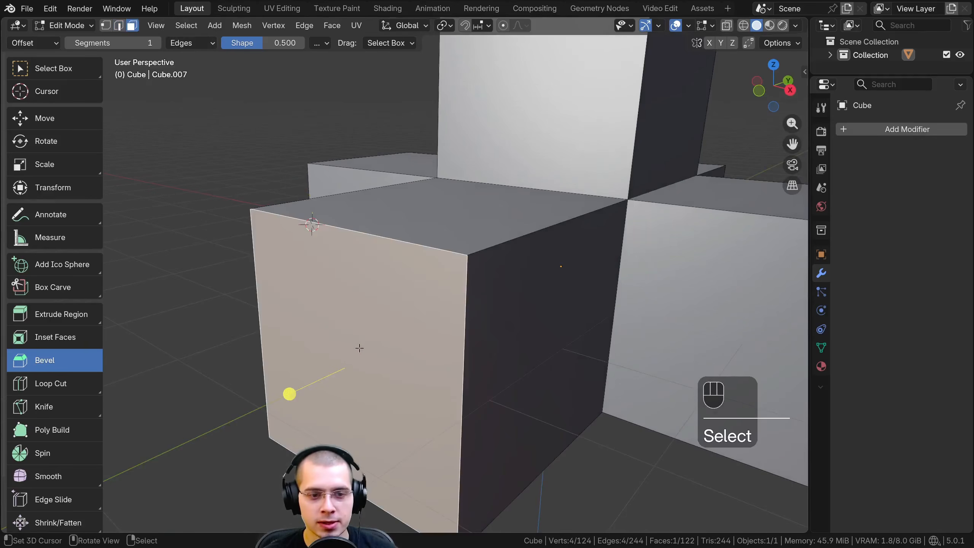
middle_click_drag(359, 348, 504, 344)
key("ctrl+b")
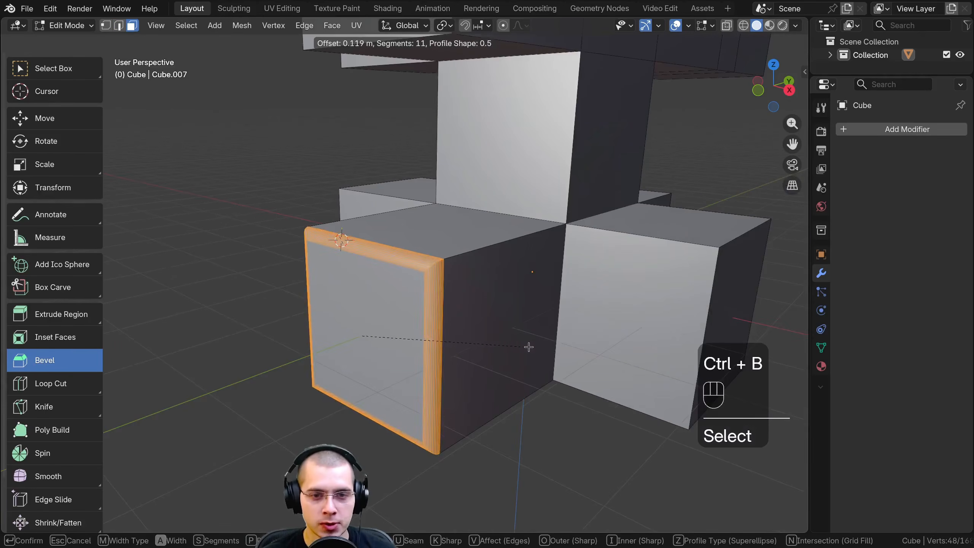
left_click(534, 347)
key("ctrl+z")
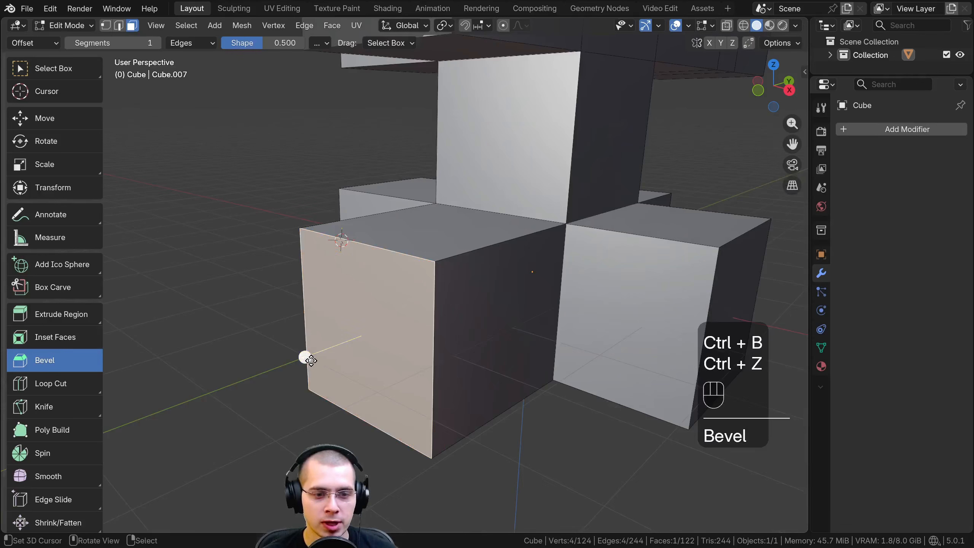
Try beveling the lower block's outer face with the Bevel tool's handle while varying the segment count, and undo it
mouse_move(311, 360)
left_mouse_down()
mouse_move(261, 348)
mouse_move(284, 339)
mouse_move(239, 335)
mouse_move(262, 333)
mouse_move(251, 356)
mouse_move(239, 355)
mouse_move(313, 352)
left_mouse_up()
scroll(262, 348, "up", 2)
scroll(257, 337, "up", 4)
scroll(256, 334, "up", 4)
scroll(263, 333, "down", 5)
scroll(257, 354, "up", 2)
scroll(256, 351, "down", 3)
key("ctrl+z")
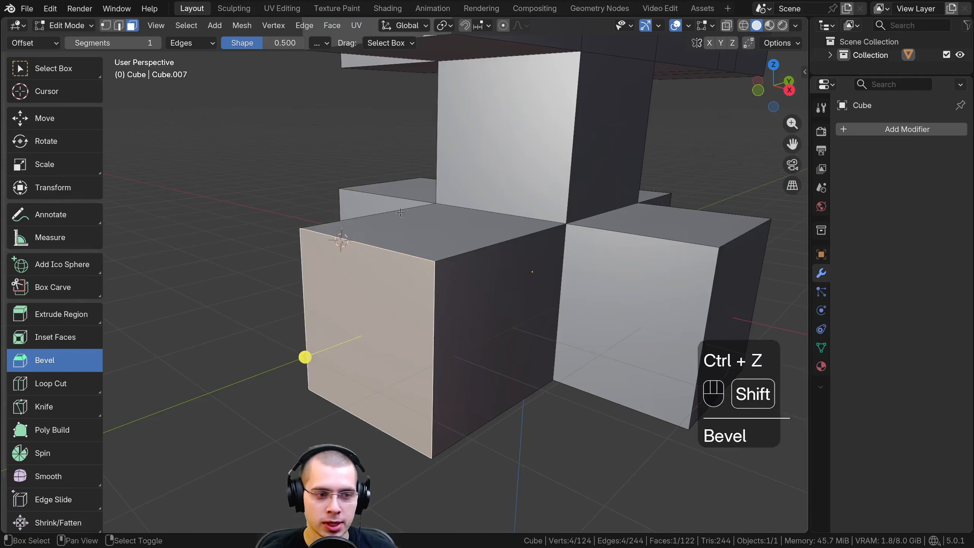
Switch to vertex selection and select the lower block's upper outer corner vertex
scroll(399, 213, "down", 2)
scroll(368, 269, "up", 4)
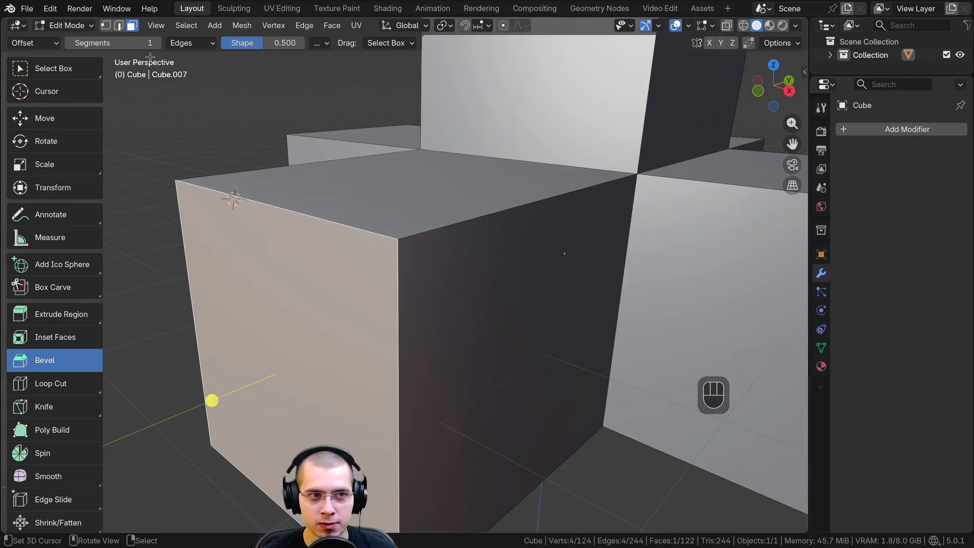
left_click(120, 28)
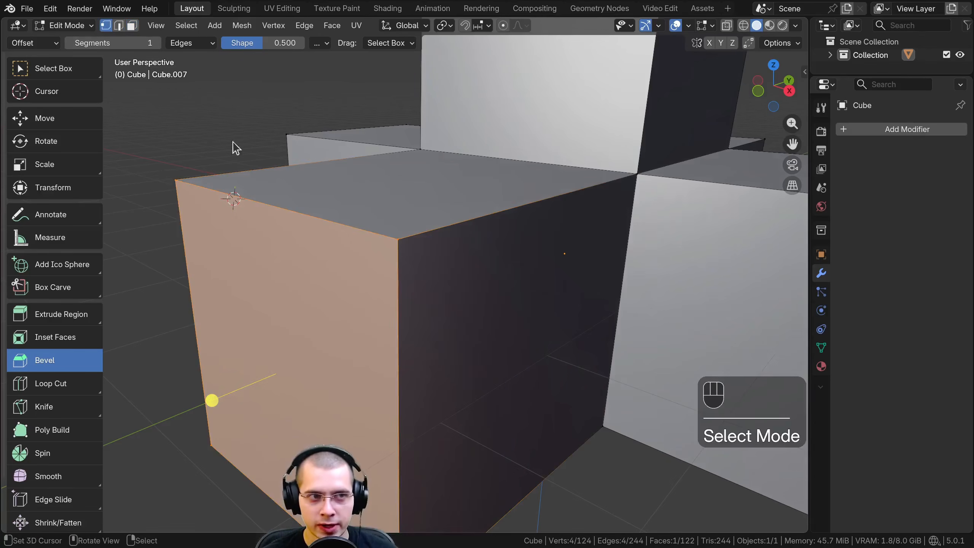
left_click(399, 241)
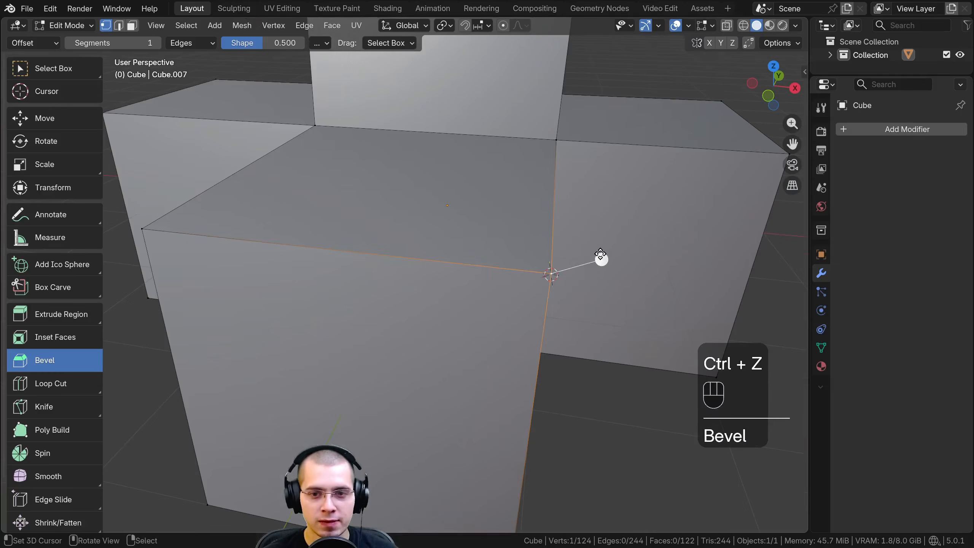
Try the Bevel tool's handle on the selected corner vertex and undo the result
left_click_drag(600, 259, 662, 222)
left_click_drag(696, 183, 694, 185)
key("ctrl+z")
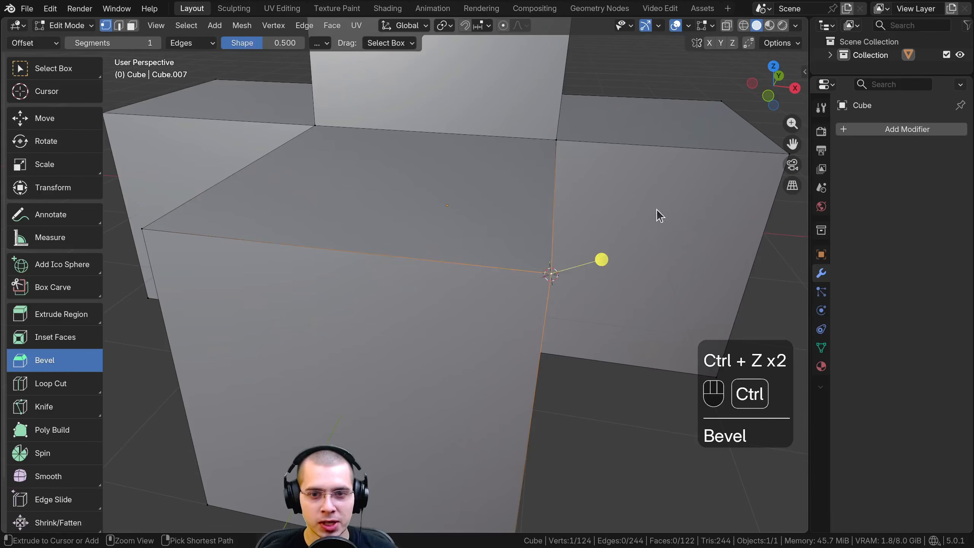
Apply a vertex bevel to the selected corner with 11 segments and an offset of about 1.2 m
scroll(655, 209, "down", 3)
middle_click_drag(650, 210, 559, 218)
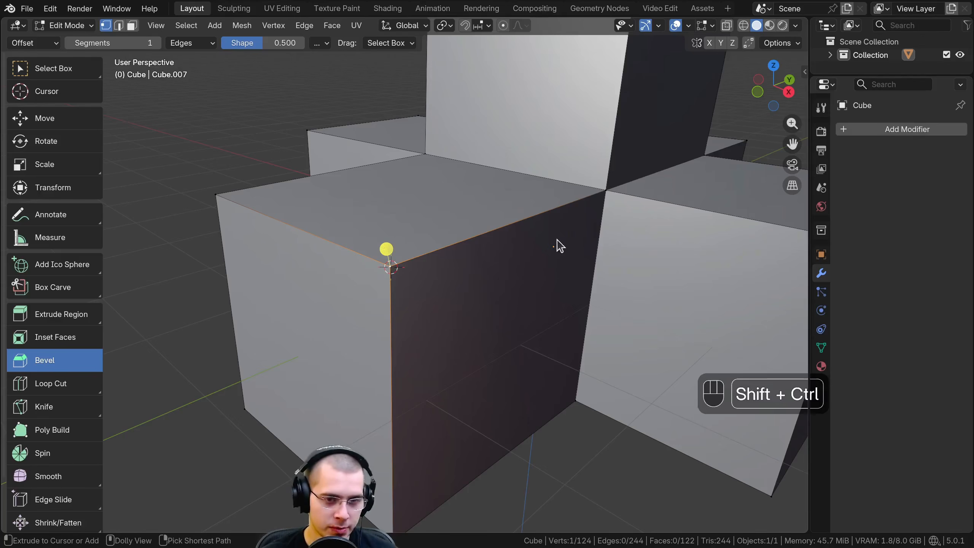
key("ctrl+shift+b")
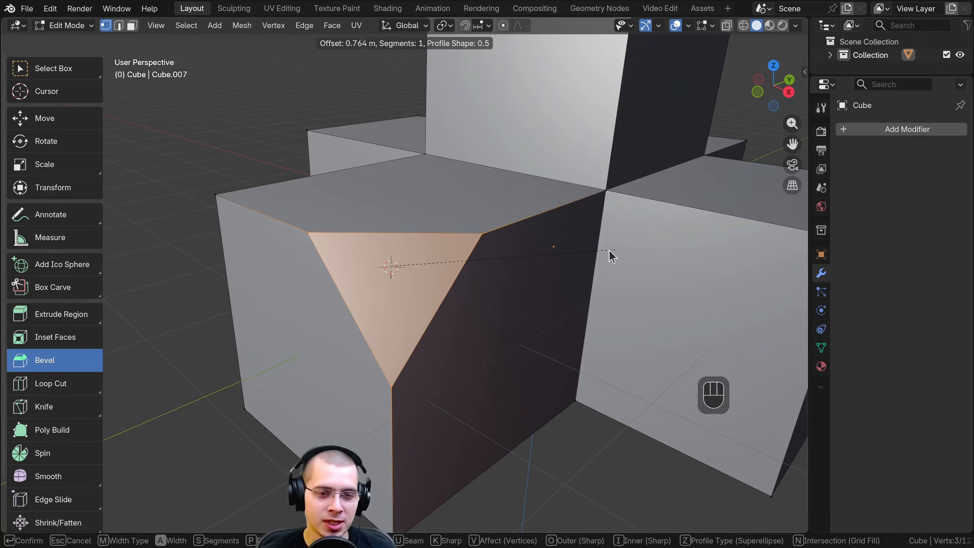
scroll(607, 252, "up", 6)
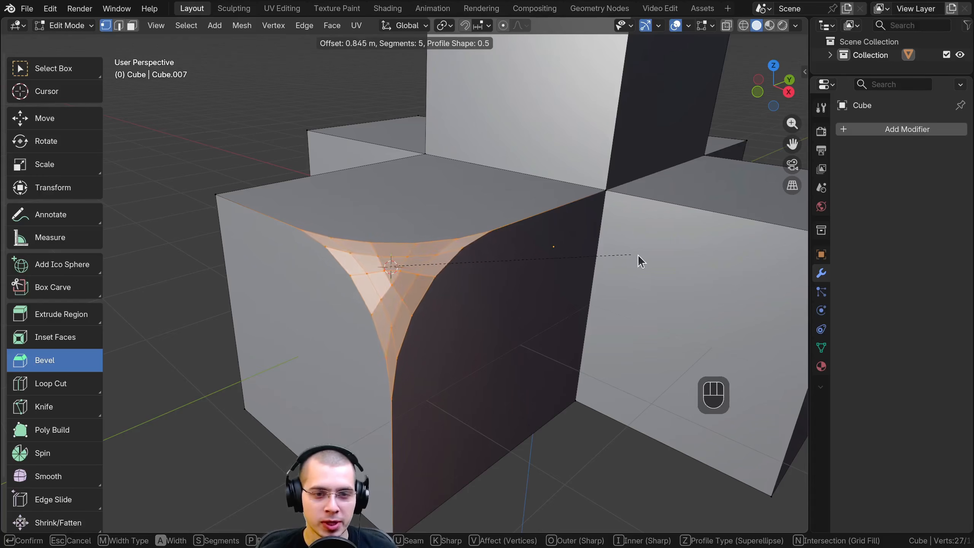
scroll(696, 254, "up", 1)
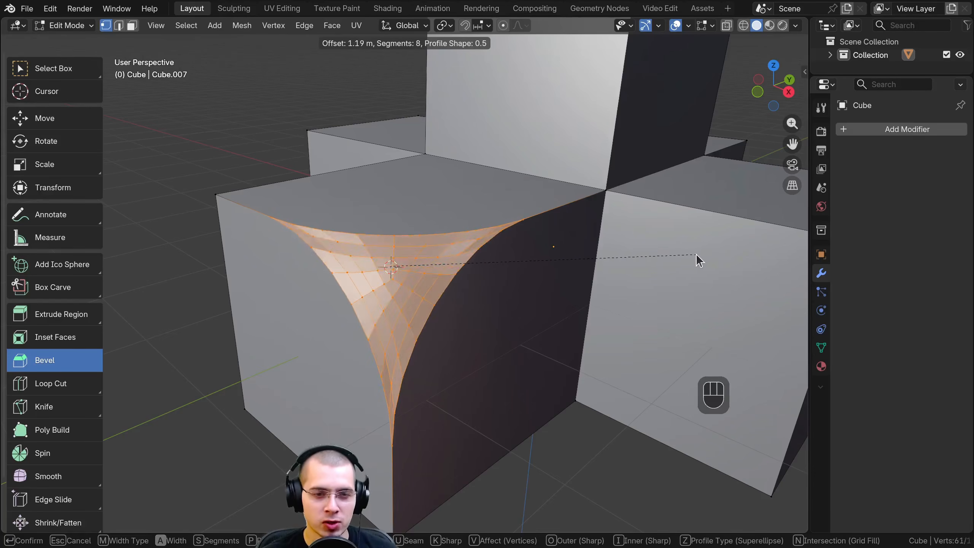
scroll(698, 254, "up", 3)
left_click(700, 254)
middle_click_drag(699, 254, 509, 245)
Examine the beveled corner in Object Mode and return to Edit Mode
key("Tab")
scroll(494, 264, "down", 6)
middle_click_drag(480, 276, 556, 252)
key("Tab")
scroll(516, 269, "up", 2)
scroll(516, 250, "up", 2)
scroll(556, 252, "down", 2)
Activate the Loop Cut tool and add one vertical loop cut through the middle of the wide raised upper block
left_click(56, 384)
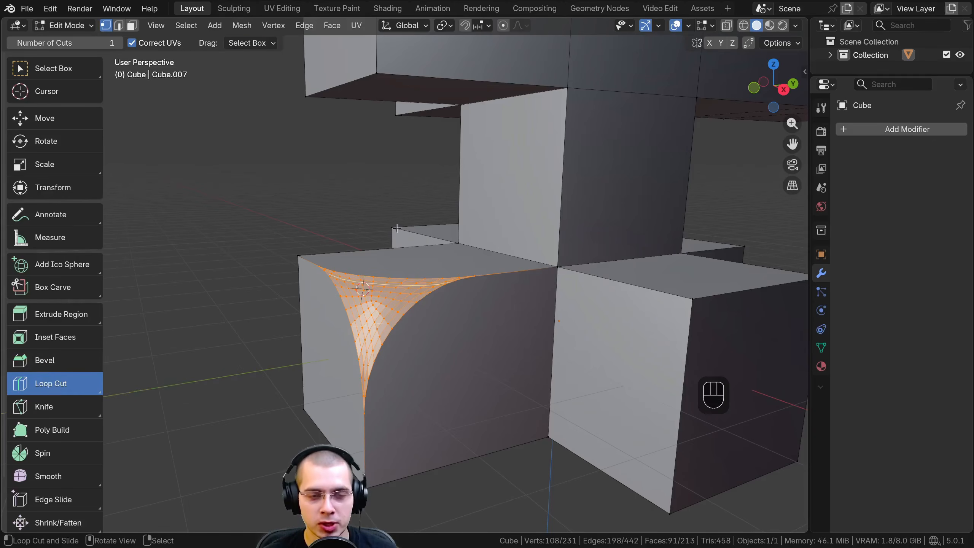
scroll(427, 200, "down", 2)
middle_click_drag(430, 188, 386, 297, "shift")
middle_click_drag(368, 196, 349, 183)
middle_click_drag(350, 184, 342, 278, "shift")
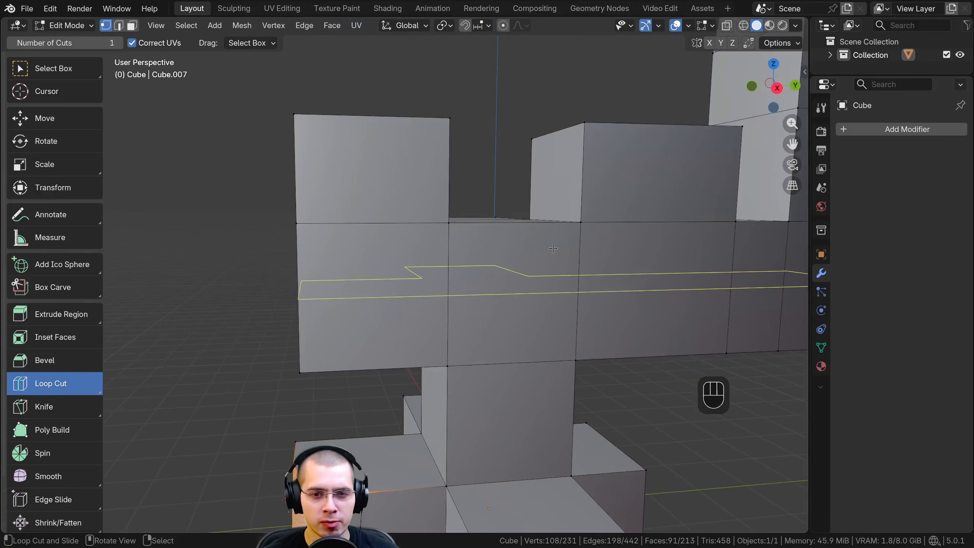
middle_click_drag(456, 268, 468, 179)
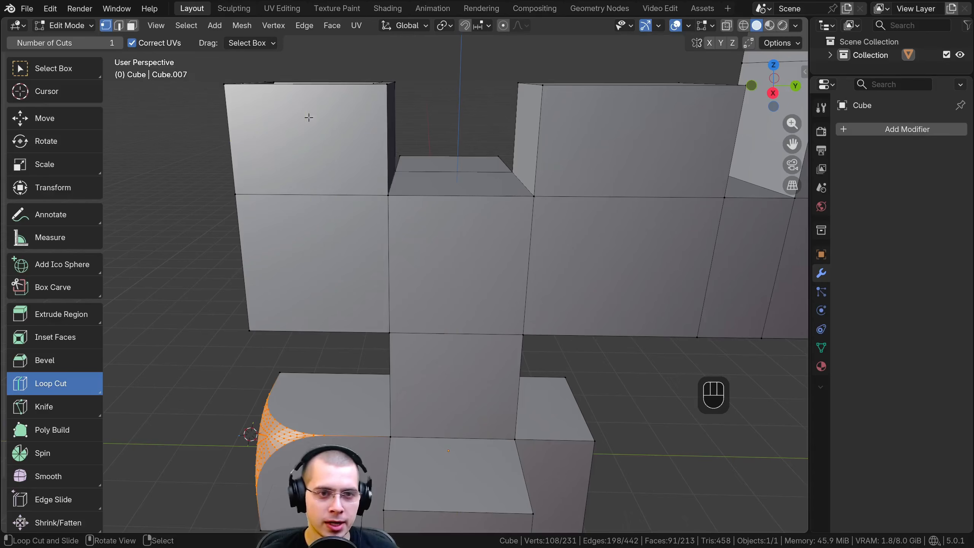
middle_click_drag(309, 118, 309, 150)
middle_click_drag(681, 162, 554, 180, "shift")
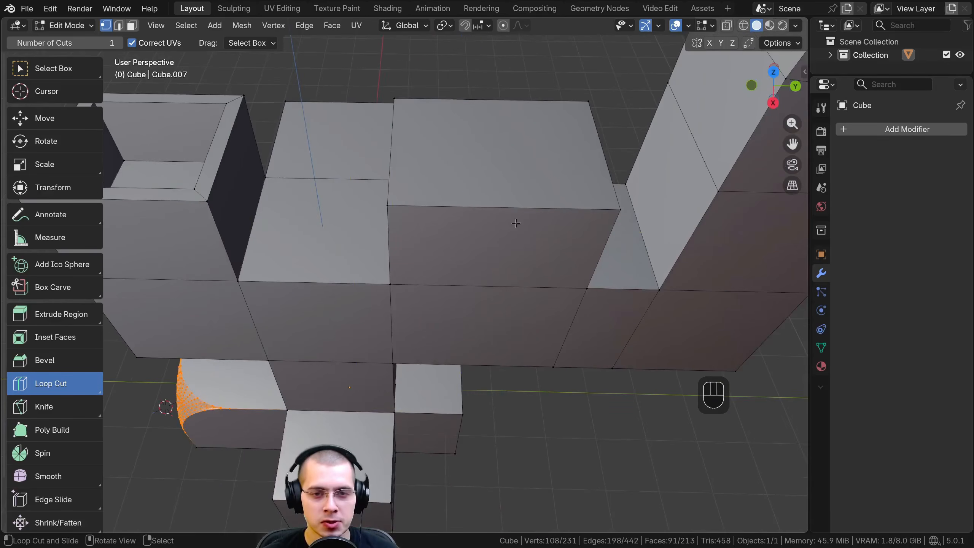
middle_click_drag(600, 240, 422, 232, "shift")
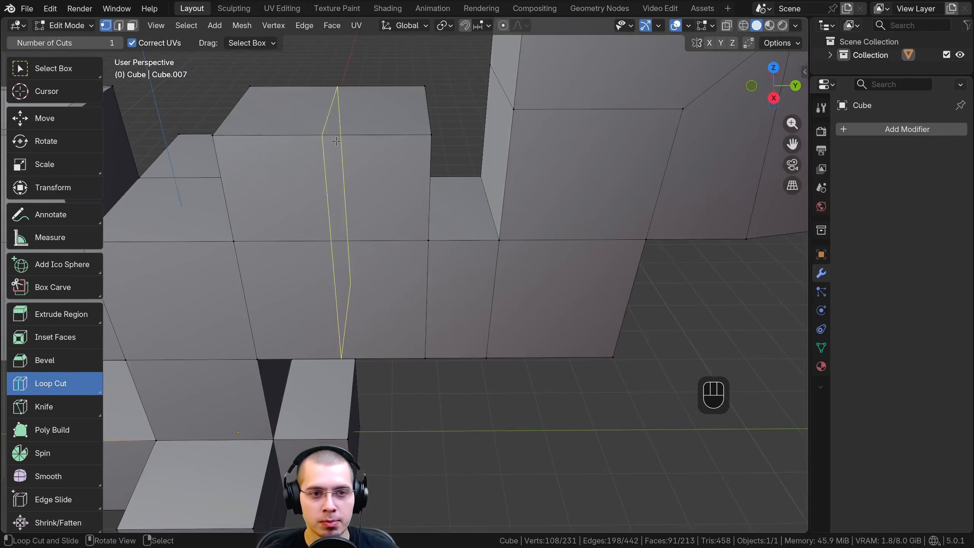
left_click(336, 140)
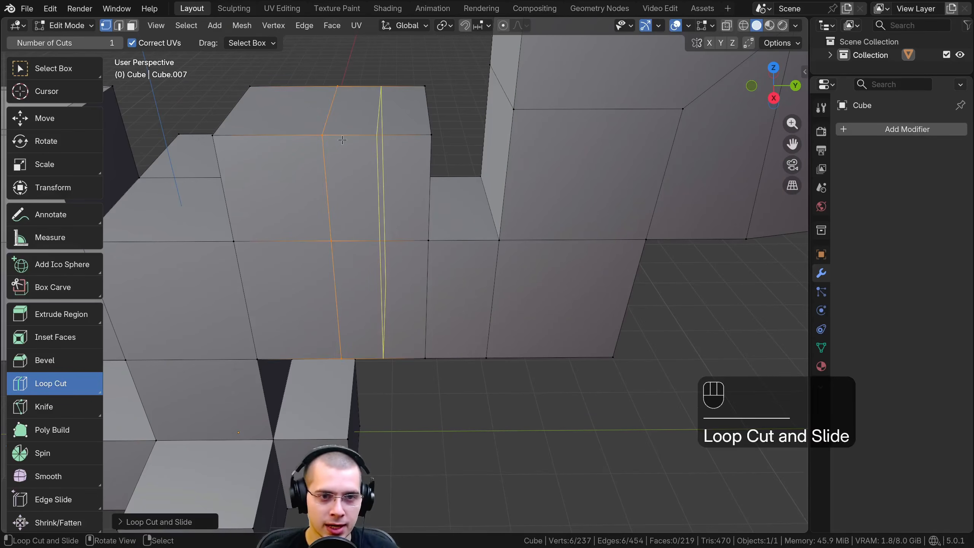
Clear the selection and switch to the Select Box tool
middle_click_drag(345, 287, 383, 260)
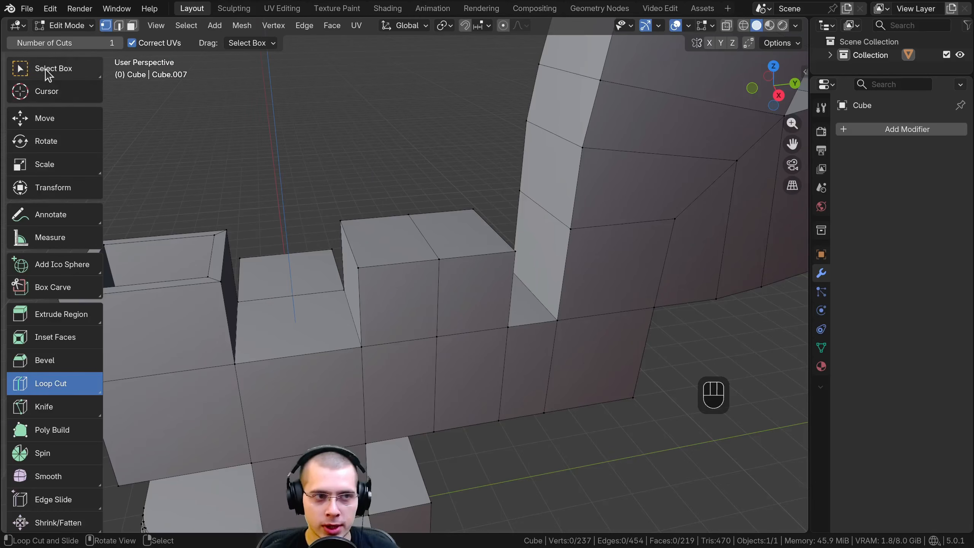
left_click(54, 71)
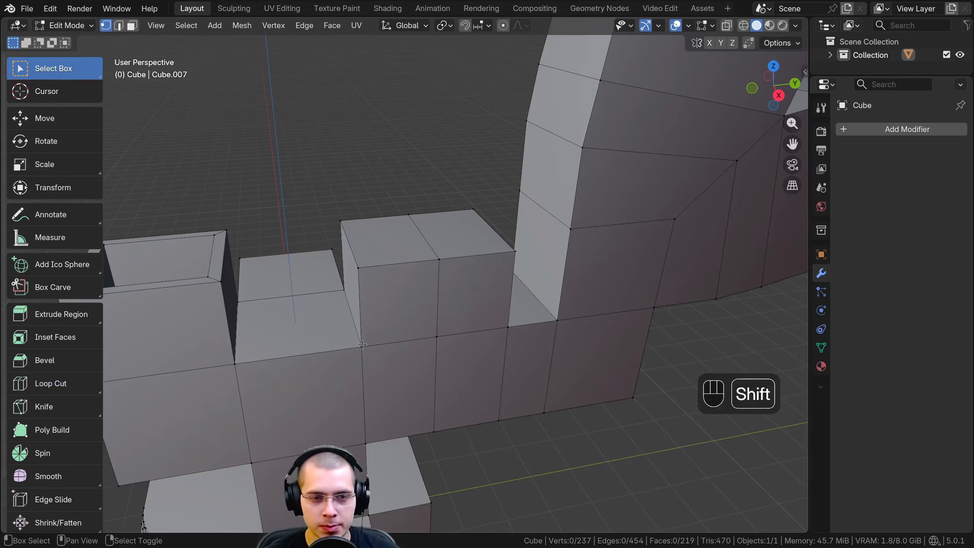
middle_click_drag(361, 346, 401, 257, "shift")
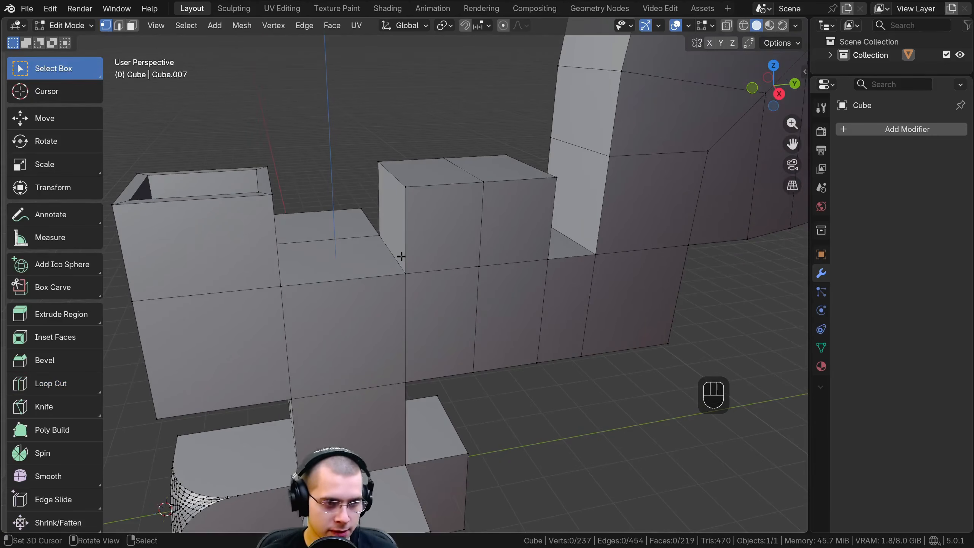
Try a loop cut with 3 cuts through the section between the hollow block and the raised block, and cancel it
key("ctrl+r")
key("Escape")
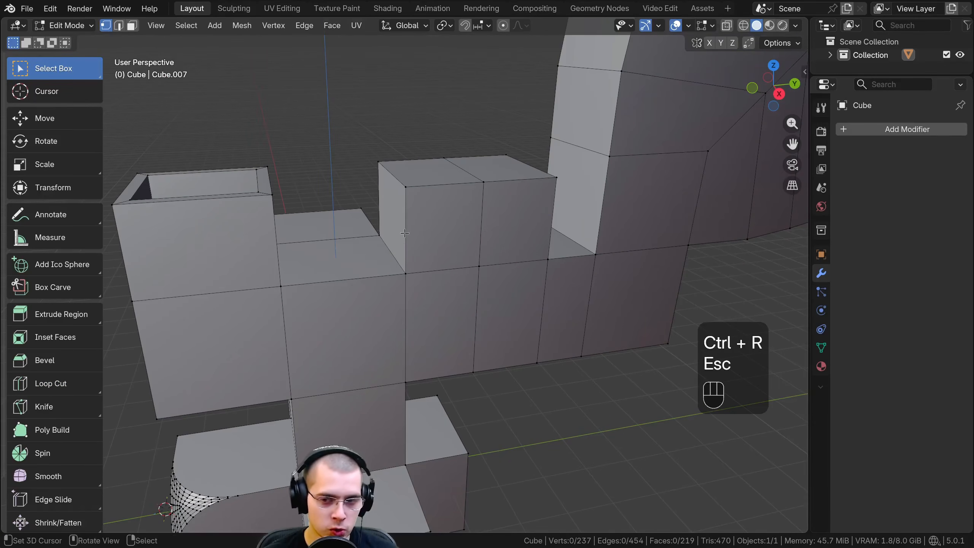
key("ctrl")
key("ctrl+r")
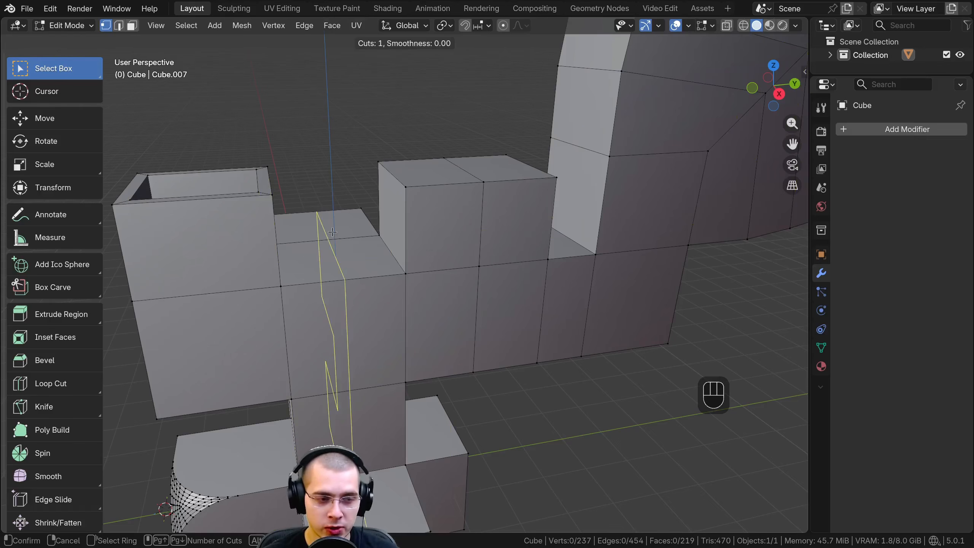
scroll(334, 245, "up", 5)
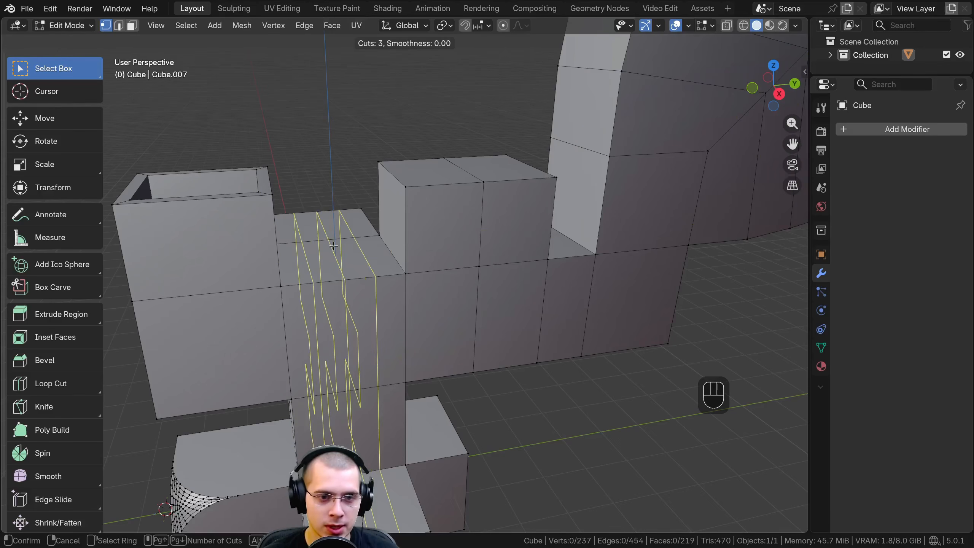
key("Escape")
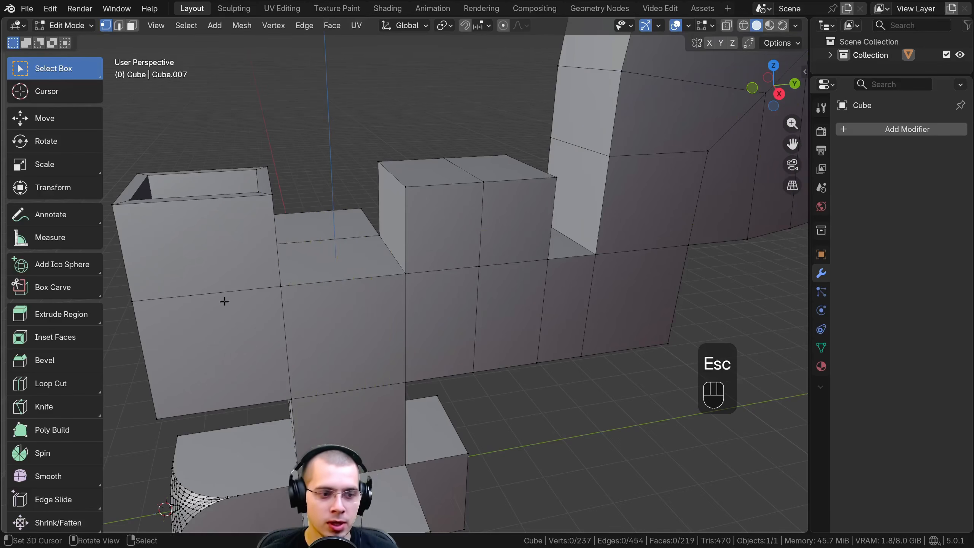
Preview a loop cut on the low section beside the hollow block with the Loop Cut tool, and return to Select Box
left_click(73, 385)
scroll(347, 241, "up", 4)
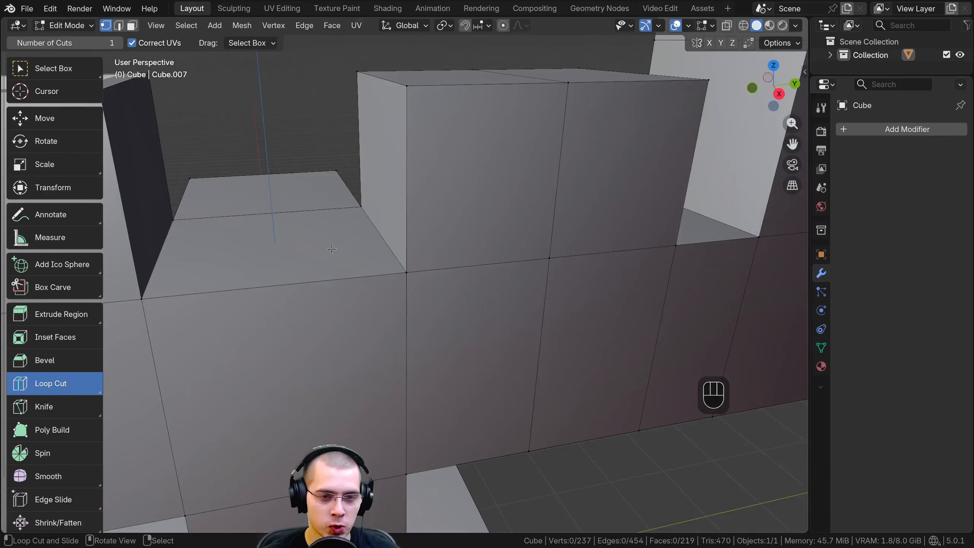
scroll(297, 227, "down", 4)
scroll(321, 232, "up", 1)
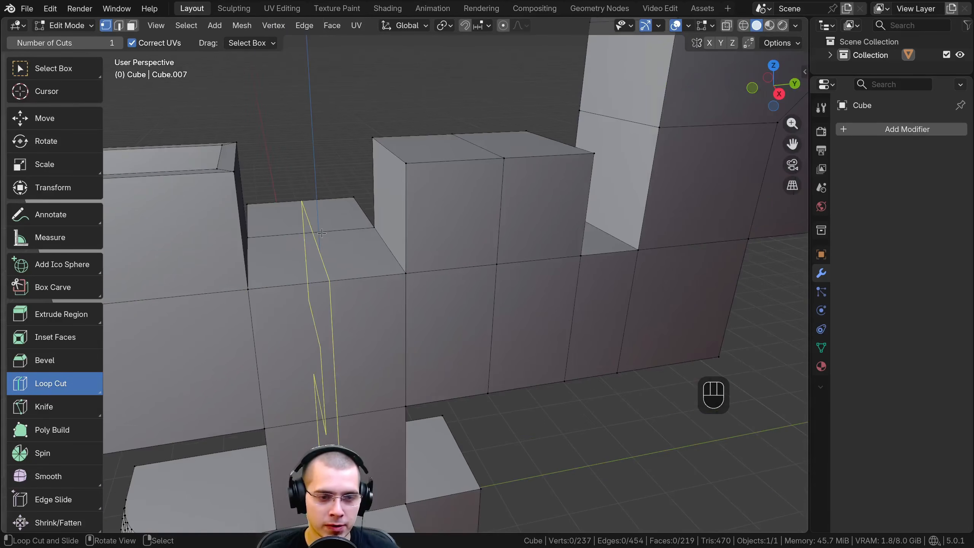
scroll(321, 232, "down", 2)
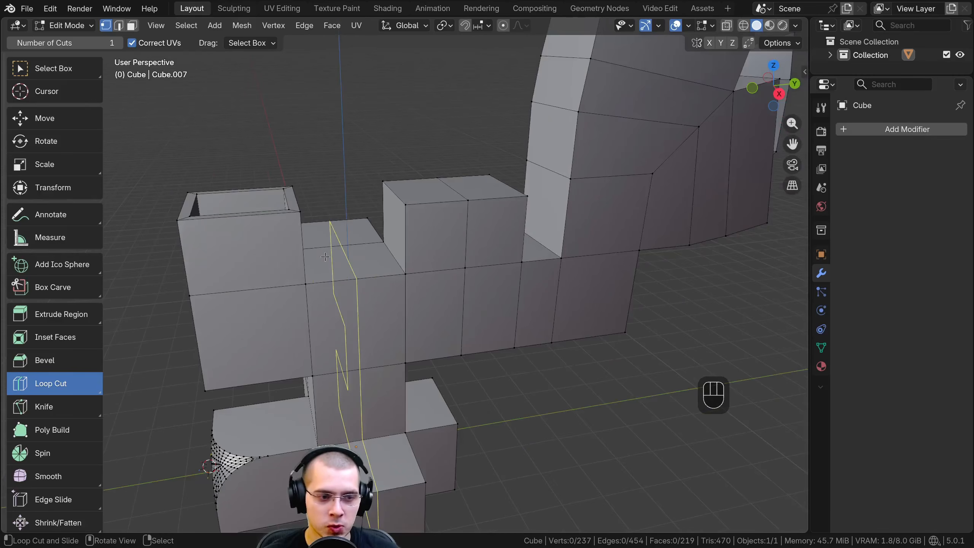
left_click(92, 77)
middle_click_drag(366, 262, 376, 263)
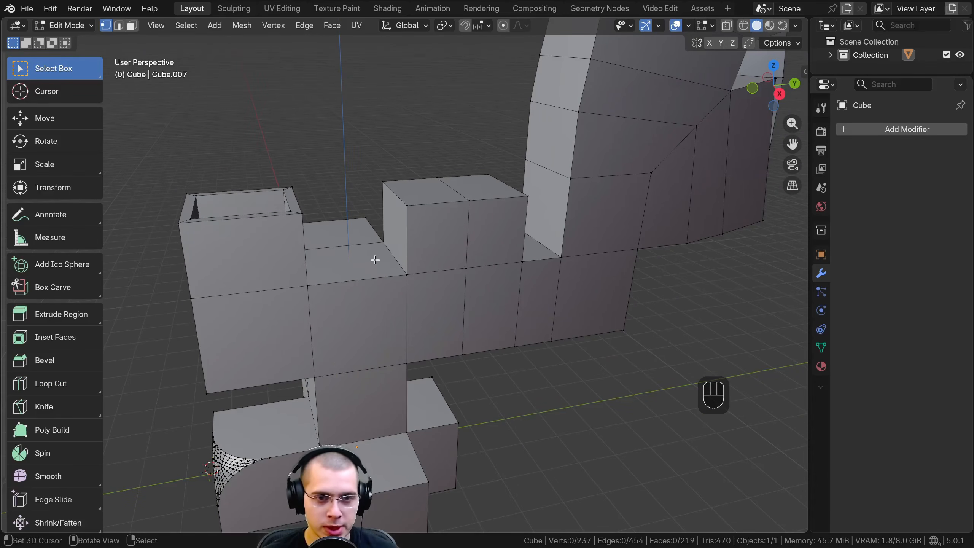
Try a loop cut with 3 cuts through the raised block's half nearest the hollow block, slid toward its middle edge, and undo it
key("ctrl+r")
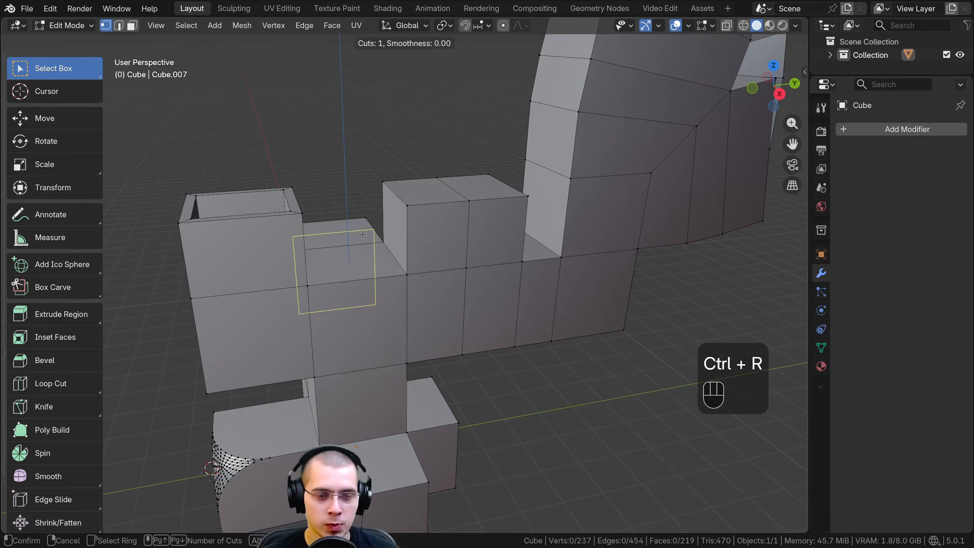
scroll(362, 234, "up", 7)
scroll(362, 234, "down", 6)
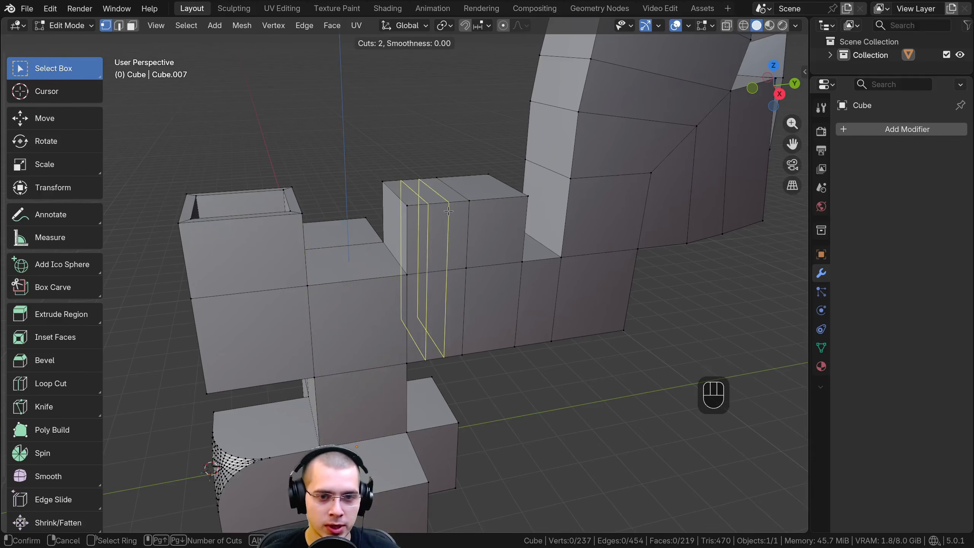
scroll(448, 212, "up", 1)
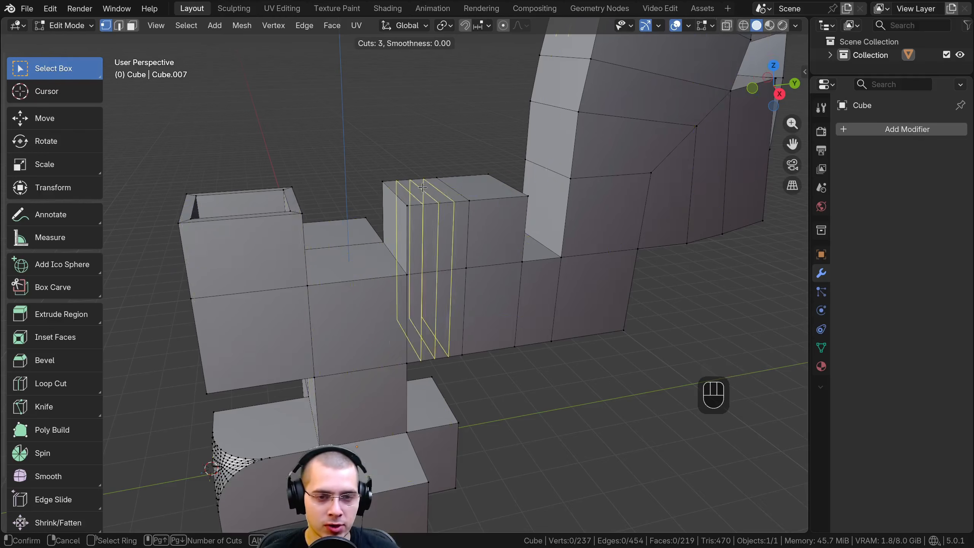
left_click(446, 203)
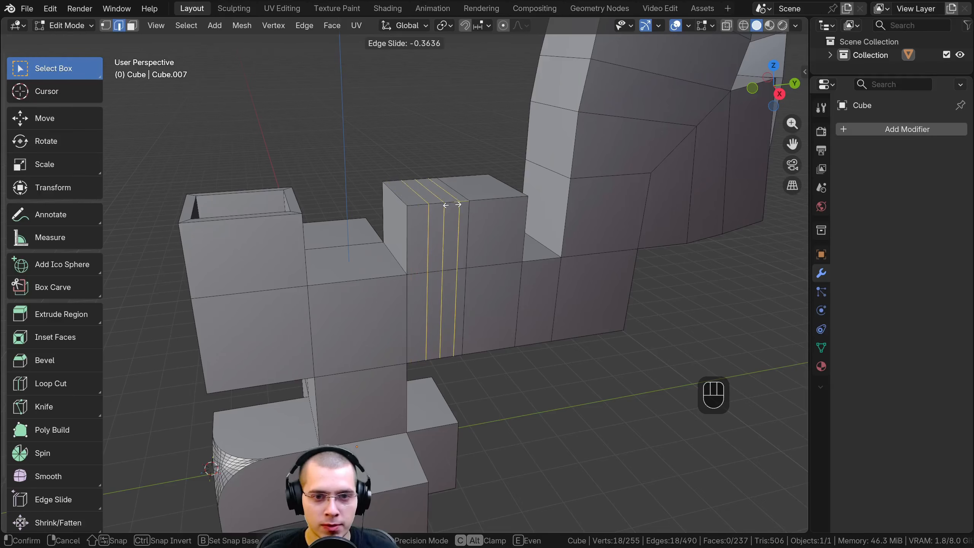
left_click(453, 204)
scroll(453, 204, "up", 5)
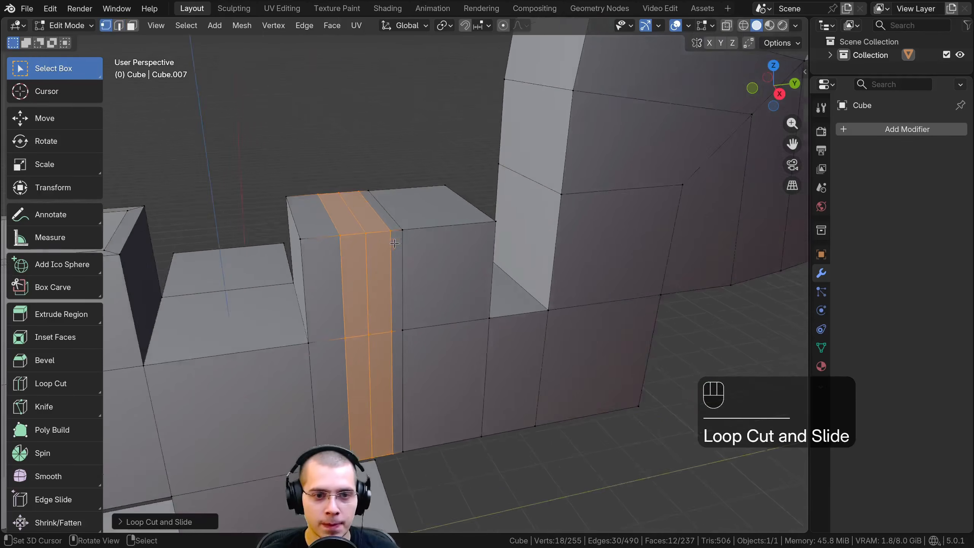
key("ctrl+z")
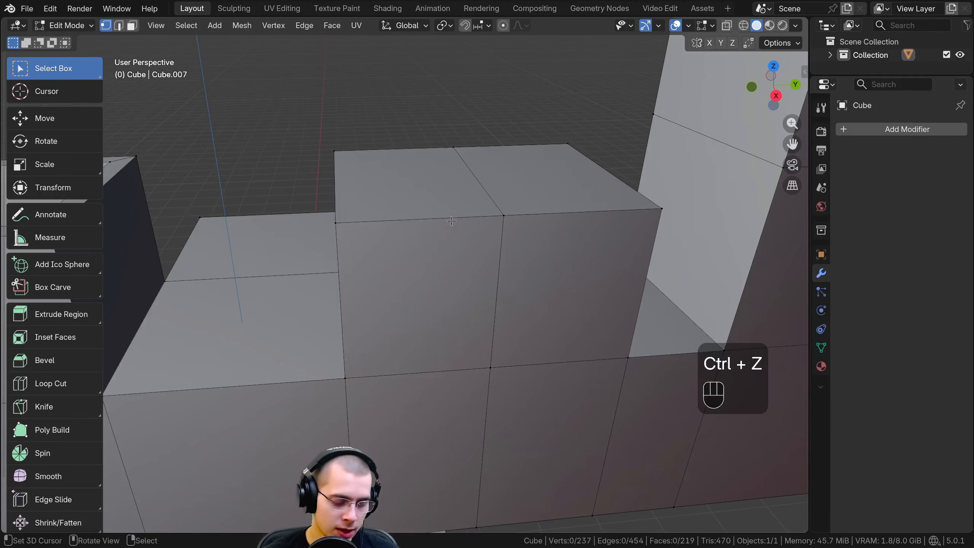
Place a single vertical loop cut through the raised block's half nearest the hollow block, ready for edge sliding
key("ctrl+r")
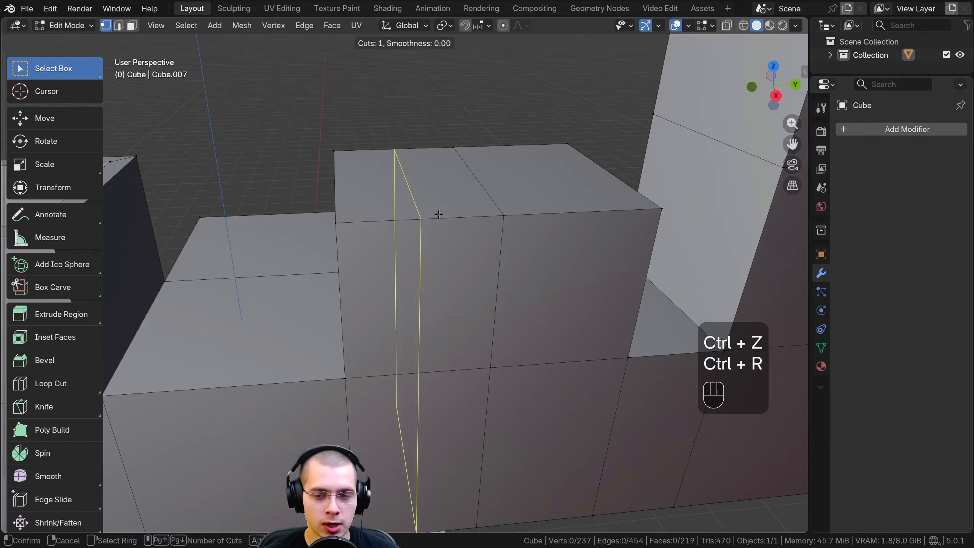
scroll(439, 214, "up", 2)
scroll(439, 214, "down", 2)
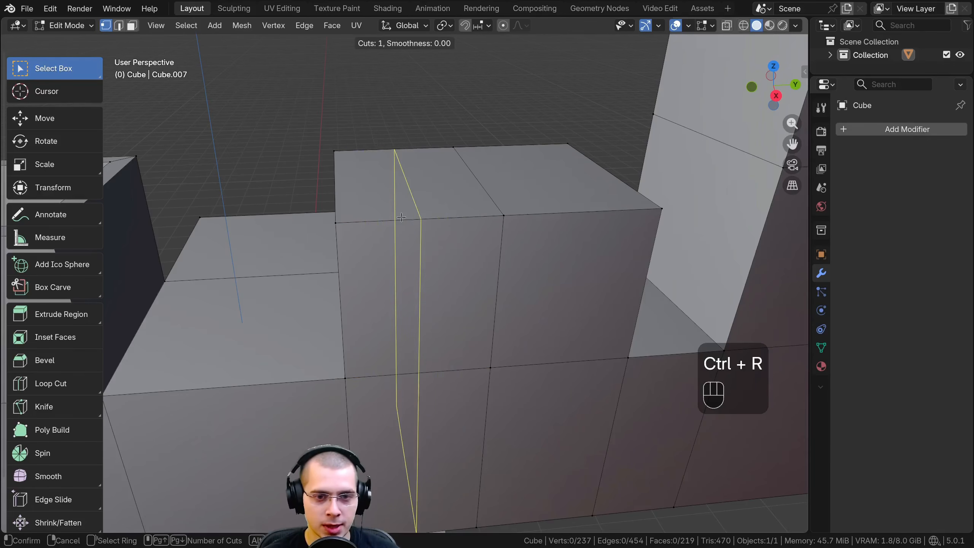
left_click(424, 216)
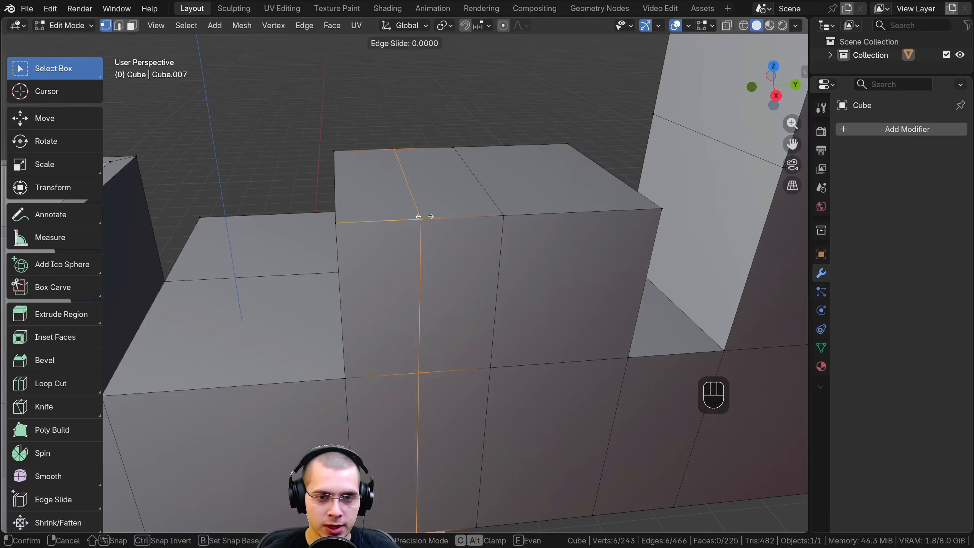
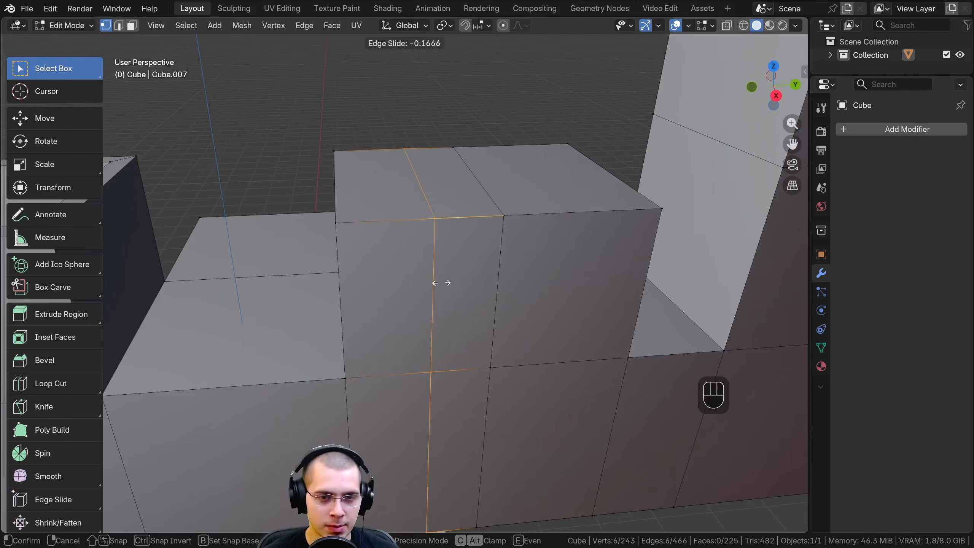
Set the new vertical loop cut midway across the raised block's half nearest the hollow block
left_click(483, 180)
middle_click_drag(380, 268, 438, 268)
scroll(439, 284, "down", 4)
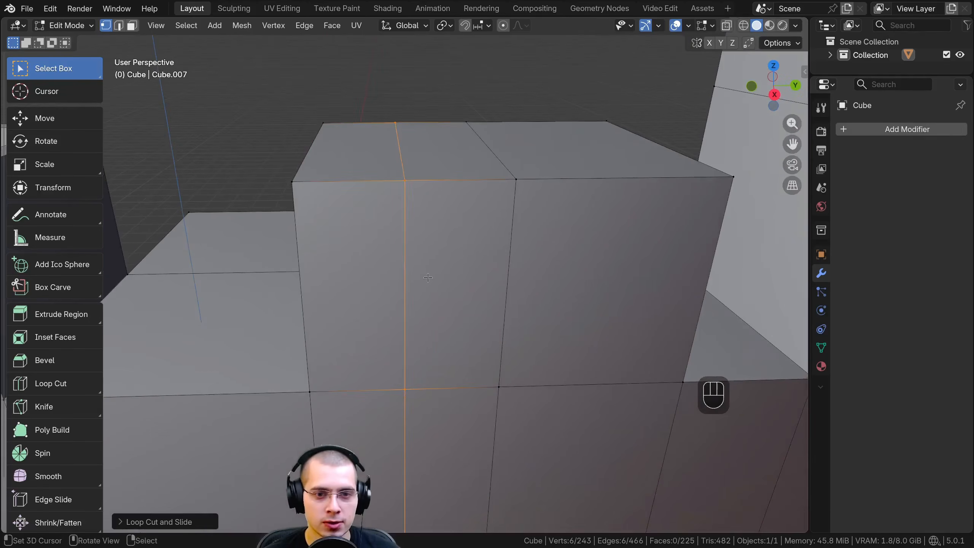
scroll(65, 243, "down", 3)
scroll(453, 230, "up", 6)
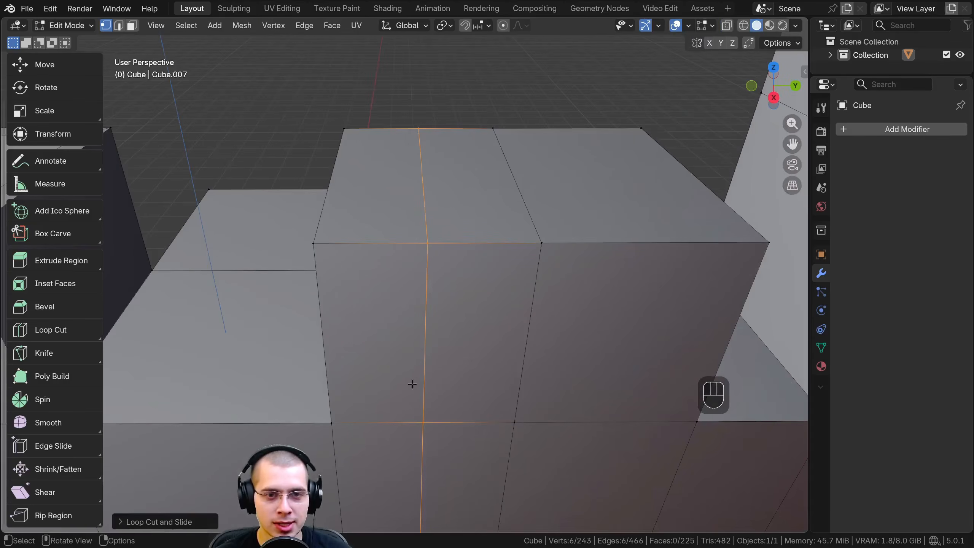
scroll(417, 374, "down", 4)
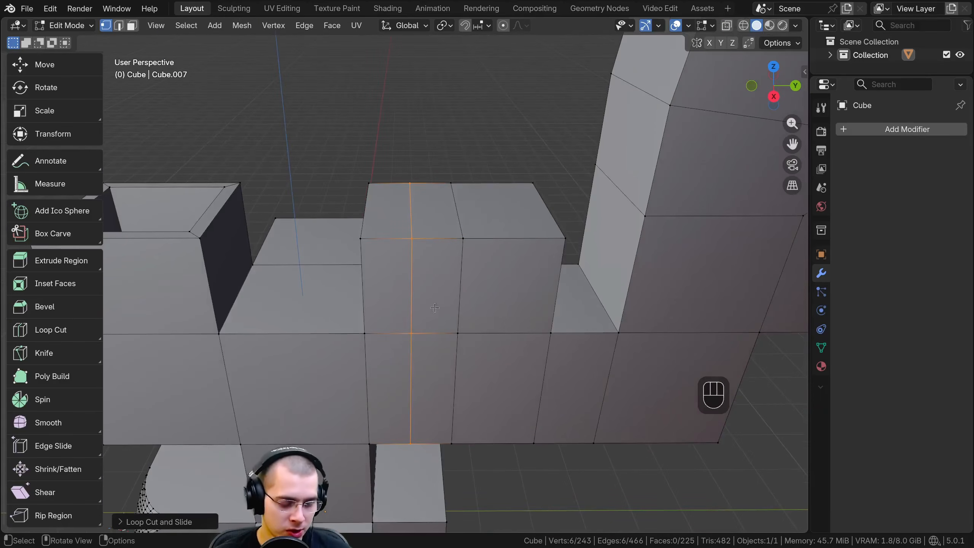
Bevel the new edge loop on the raised block with 4 segments and an offset of about 0.43 m
key("ctrl+b")
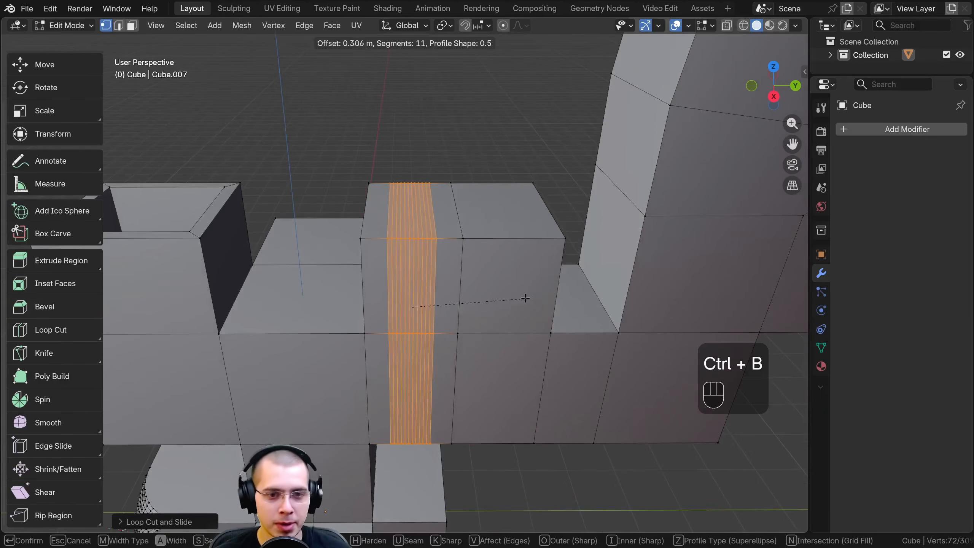
scroll(530, 298, "down", 5)
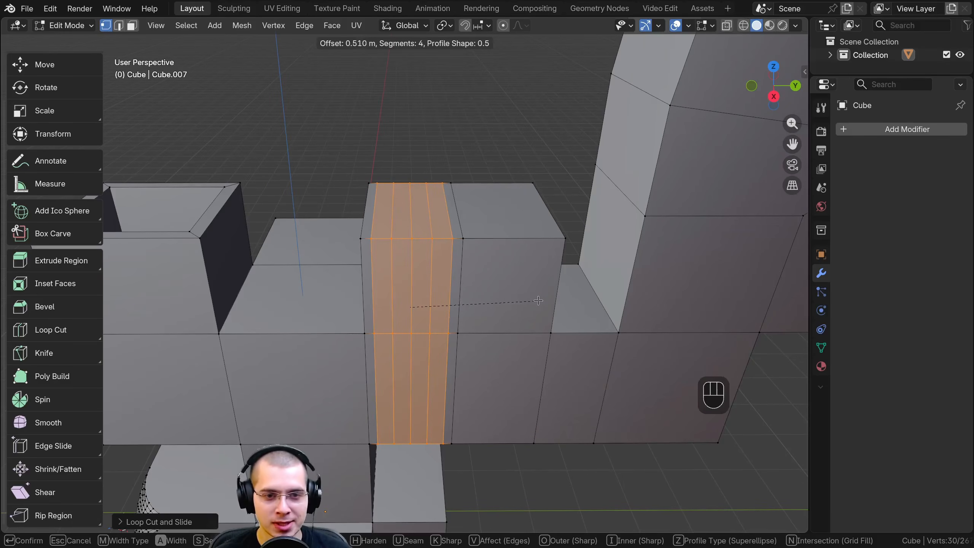
scroll(531, 298, "down", 2)
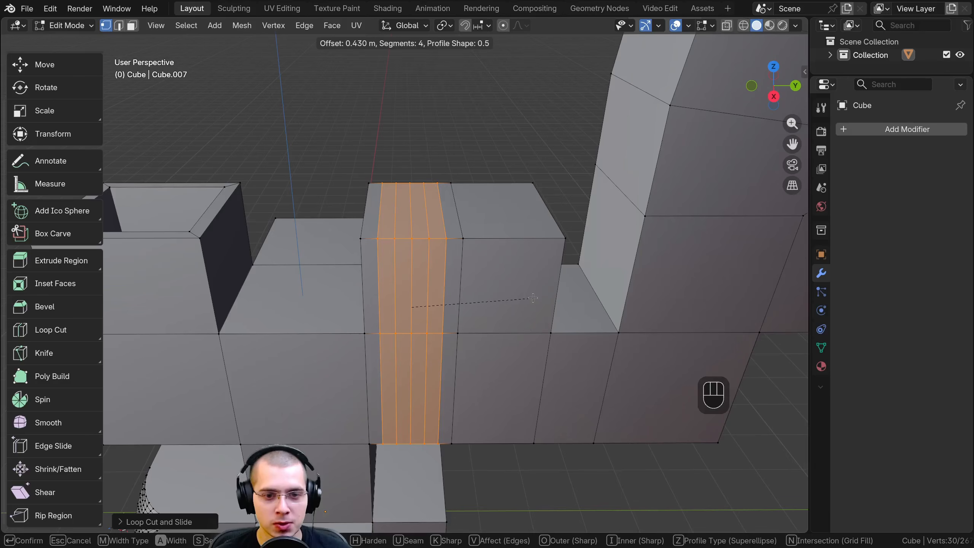
left_click(533, 299)
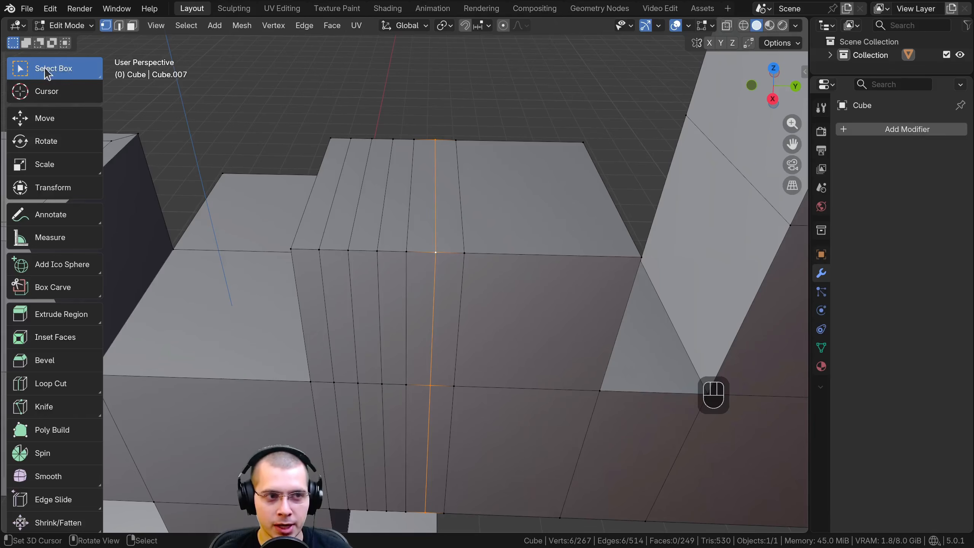
Deselect all of the mesh's geometry
middle_click_drag(435, 195, 432, 143)
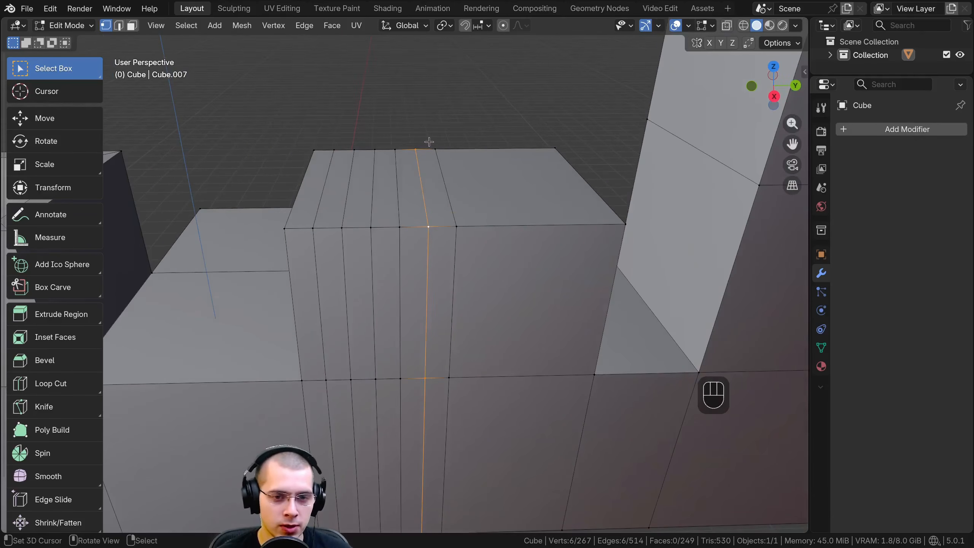
scroll(428, 139, "up", 2)
key("a")
key("a")
scroll(461, 149, "down", 4)
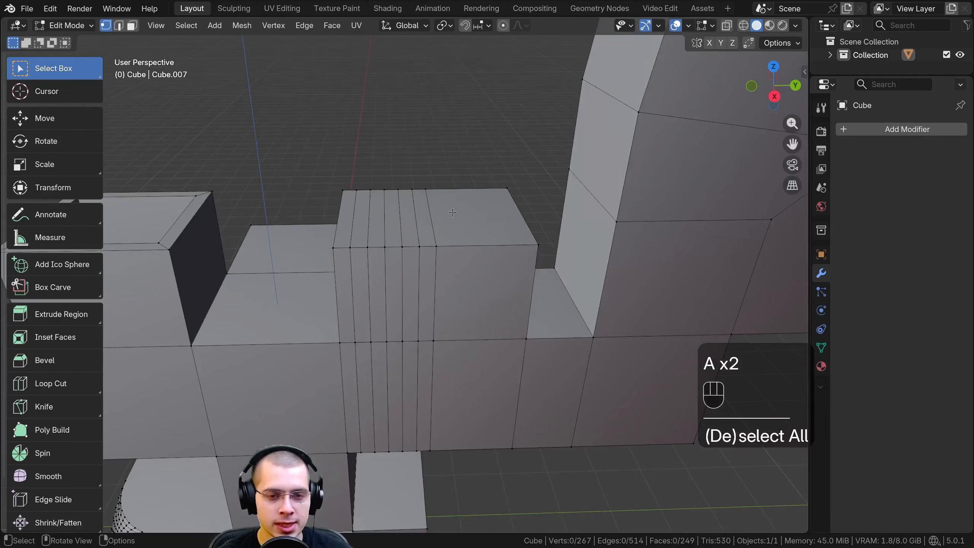
Loop-select the cross-section edge loop at the tall arch's upper corner, on the side facing the raised block
middle_click_drag(459, 195, 454, 177)
middle_click_drag(440, 229, 283, 307, "shift")
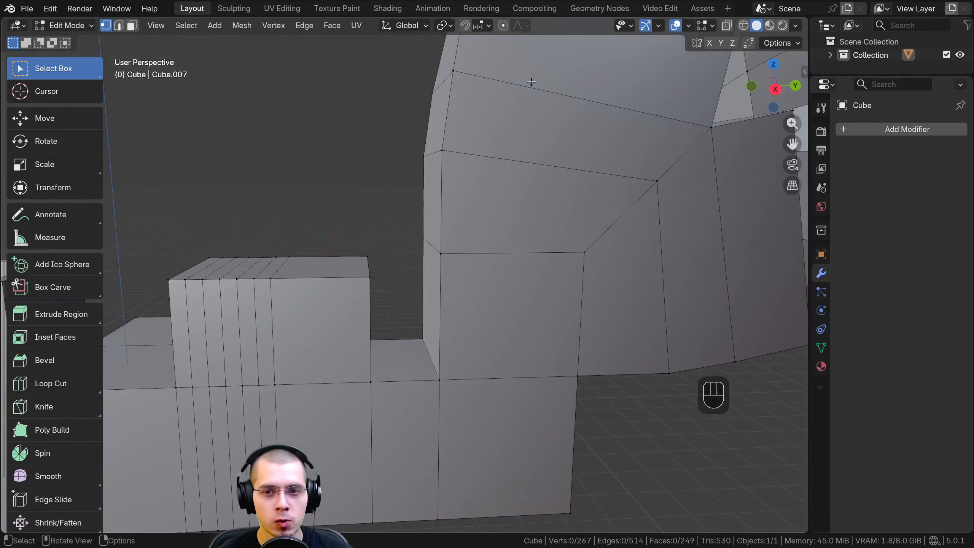
middle_click_drag(536, 88, 360, 156, "shift")
scroll(537, 117, "down", 1)
middle_click_drag(453, 177, 445, 347, "shift")
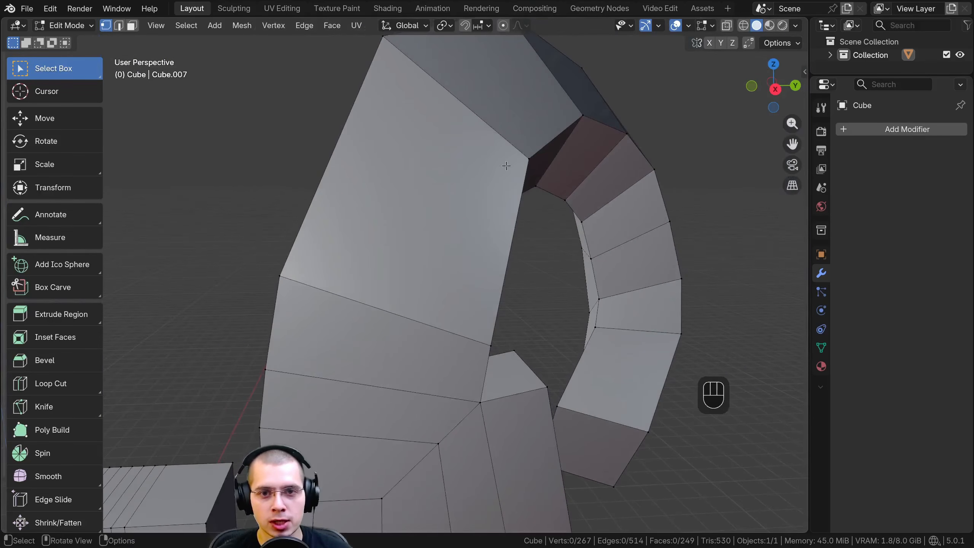
middle_click_drag(507, 166, 498, 182)
middle_click_drag(498, 182, 457, 277, "shift")
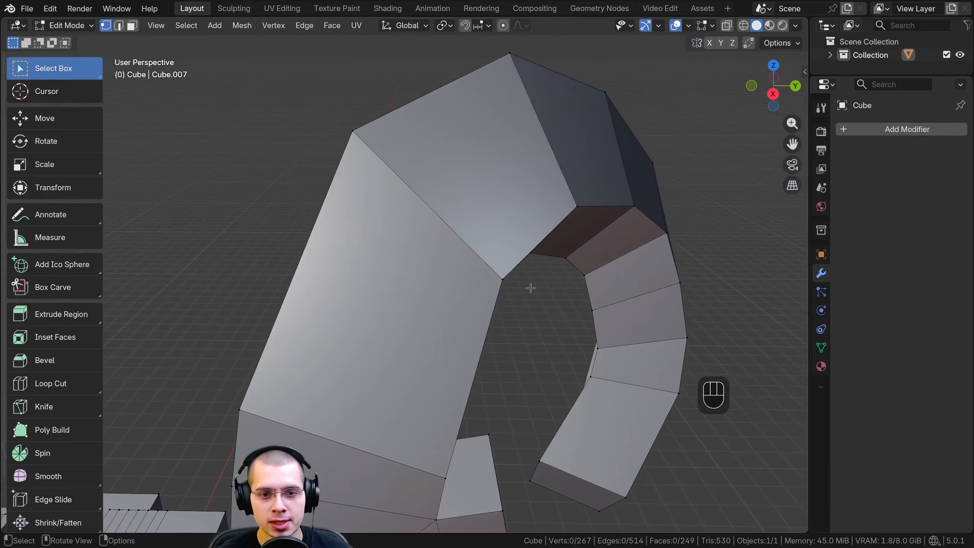
mouse_move(367, 152)
middle_mouse_down()
mouse_move(496, 191)
mouse_move(362, 156)
middle_mouse_up()
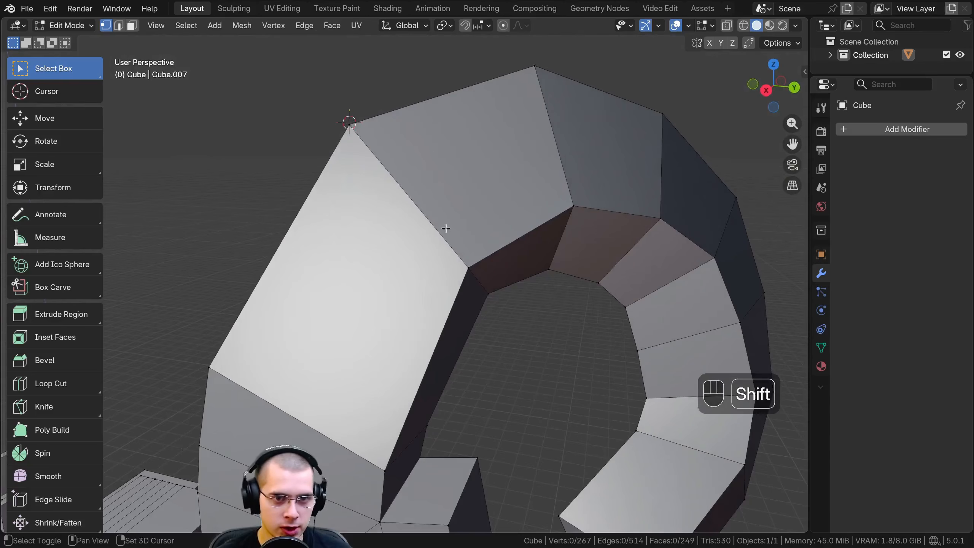
left_click(364, 127, "shift")
middle_click_drag(349, 194, 405, 174)
left_click(344, 169, "shift")
left_click(342, 171, "shift")
left_click(334, 283, "shift")
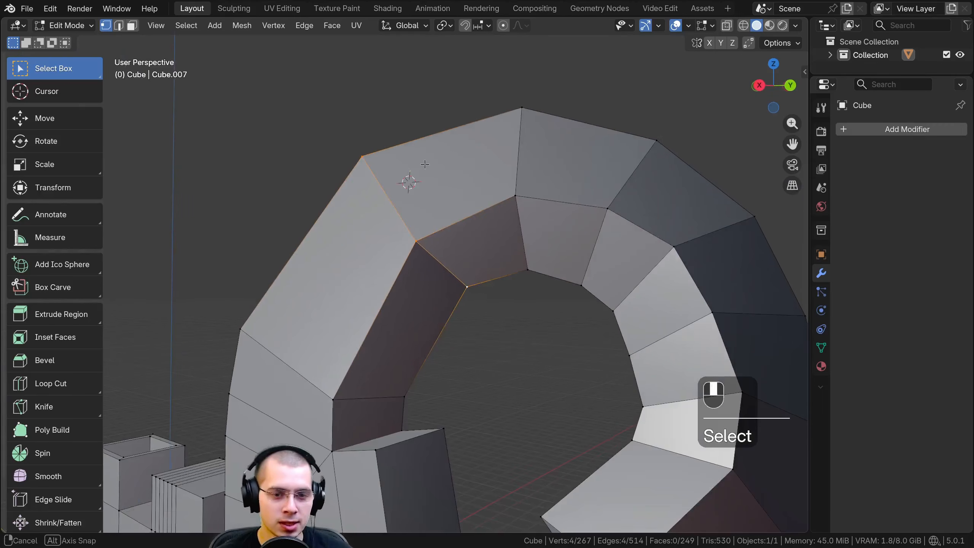
Clear the selection and loop-select the arch's upper-corner cross-section loop again
key("alt+a")
key("a")
key("a")
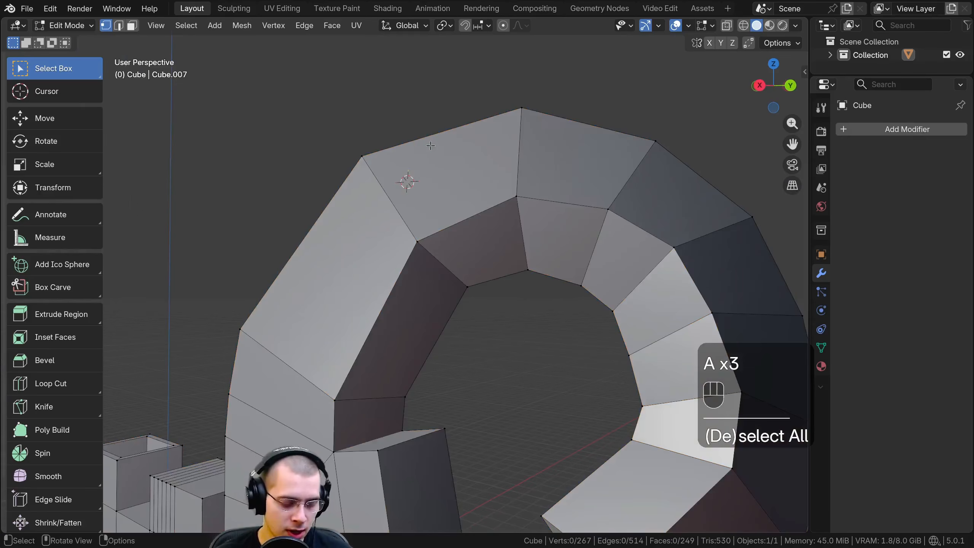
left_click(380, 184, "alt")
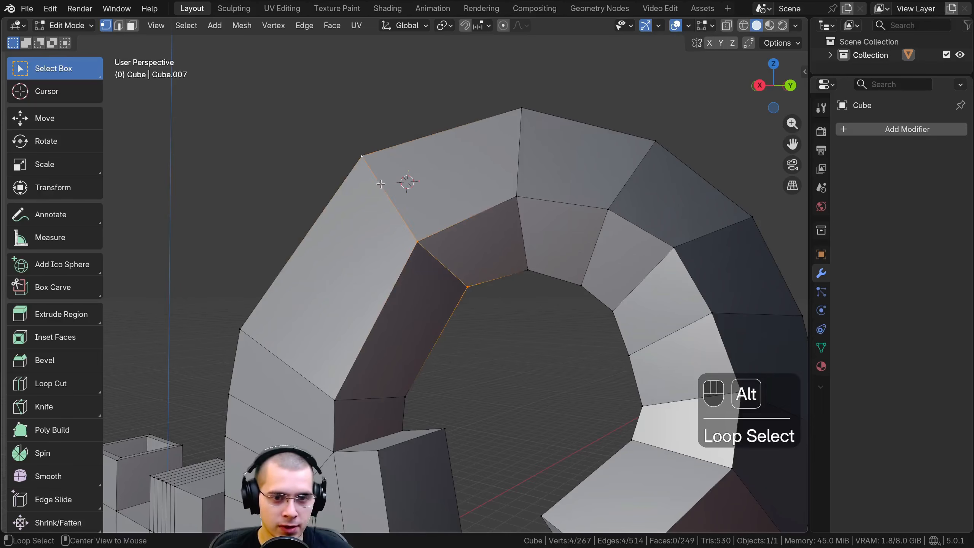
On the raised block, alternate loop selection between the upper front edge and the vertical loop next to the middle edge
middle_click_drag(380, 184, 517, 128)
left_click(442, 211, "alt")
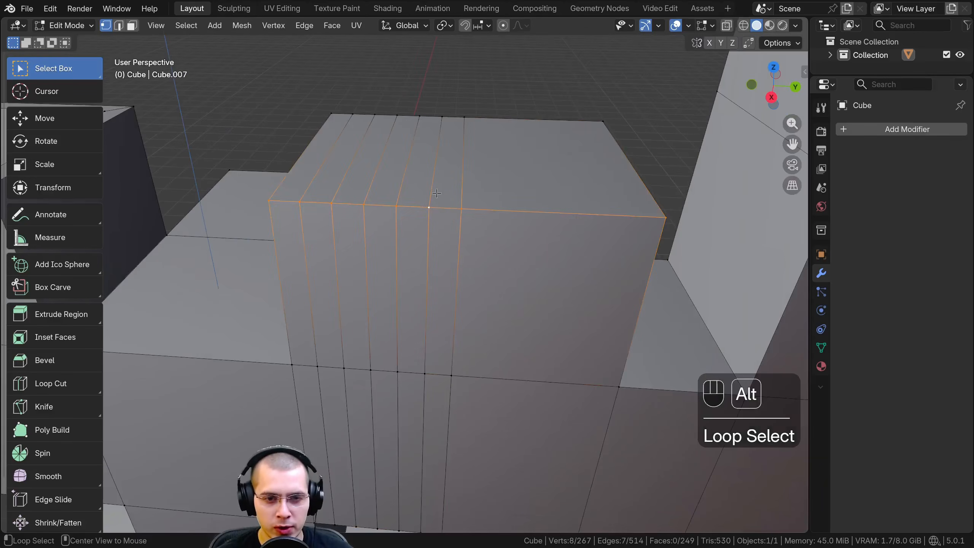
left_click(436, 194, "alt")
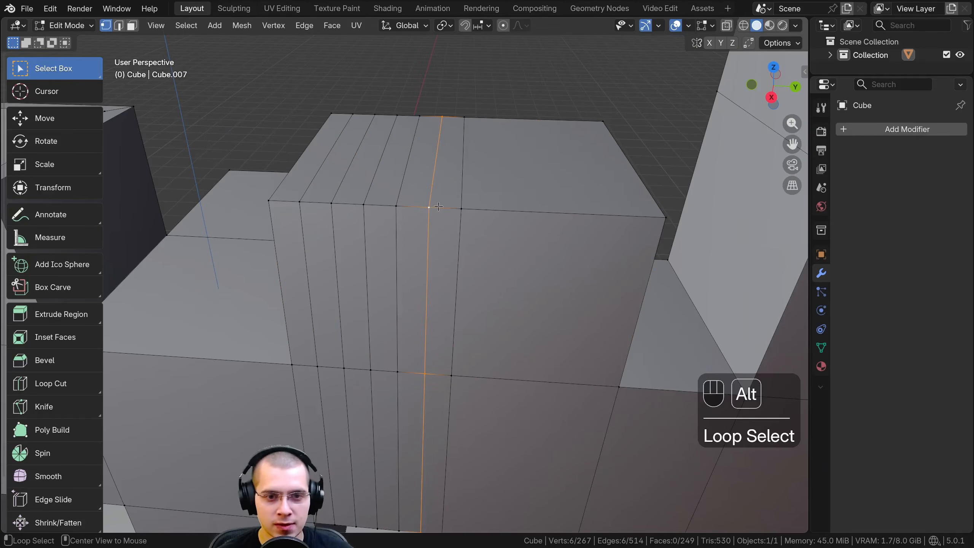
left_click(452, 209, "alt")
left_click(430, 193, "alt")
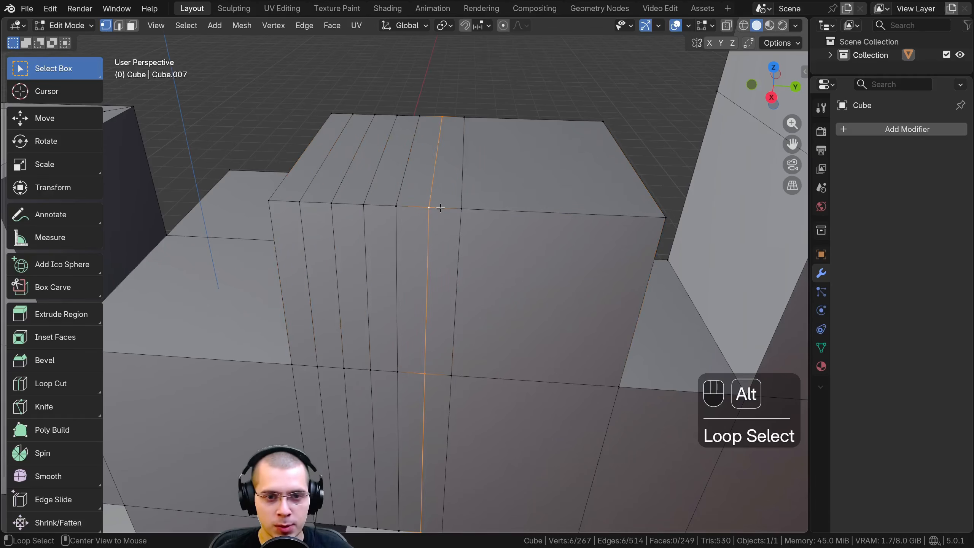
Loop-select the raised block's vertical loops one after another, moving from beside the middle edge toward the hollow block
left_click(425, 208, "alt")
left_click(427, 219, "alt")
left_click(400, 207, "alt")
left_click(397, 215, "alt")
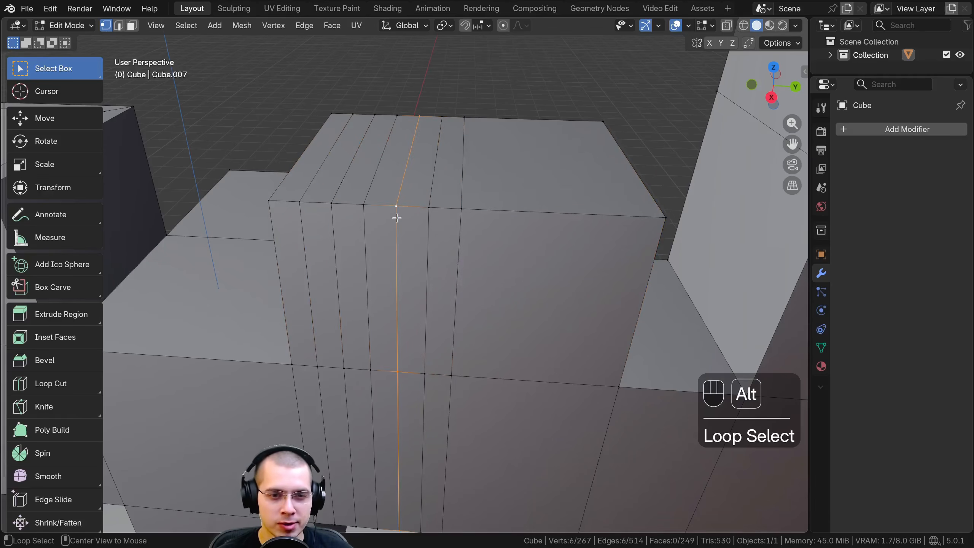
left_click(367, 200, "alt")
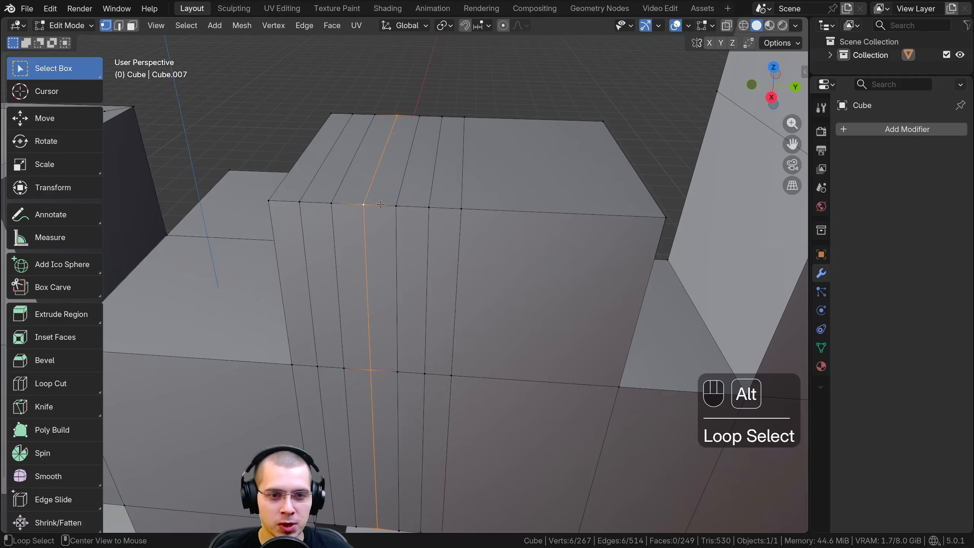
left_click(380, 205, "alt")
Compare loop selections along the bevelled strip, finishing on the fourth vertical loop counted from the hollow block side
scroll(375, 162, "up", 5)
left_click(373, 144, "alt")
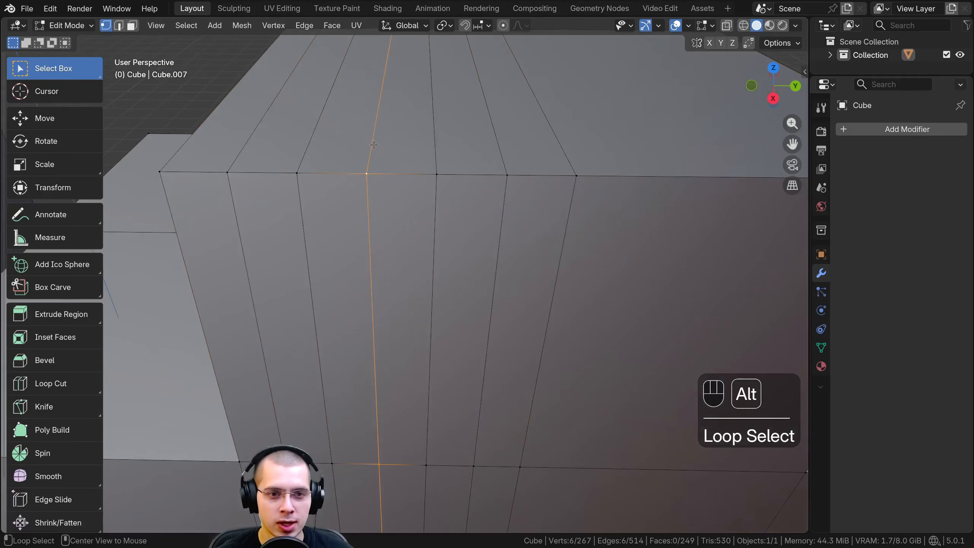
left_click(366, 173, "alt")
left_click(366, 169, "alt")
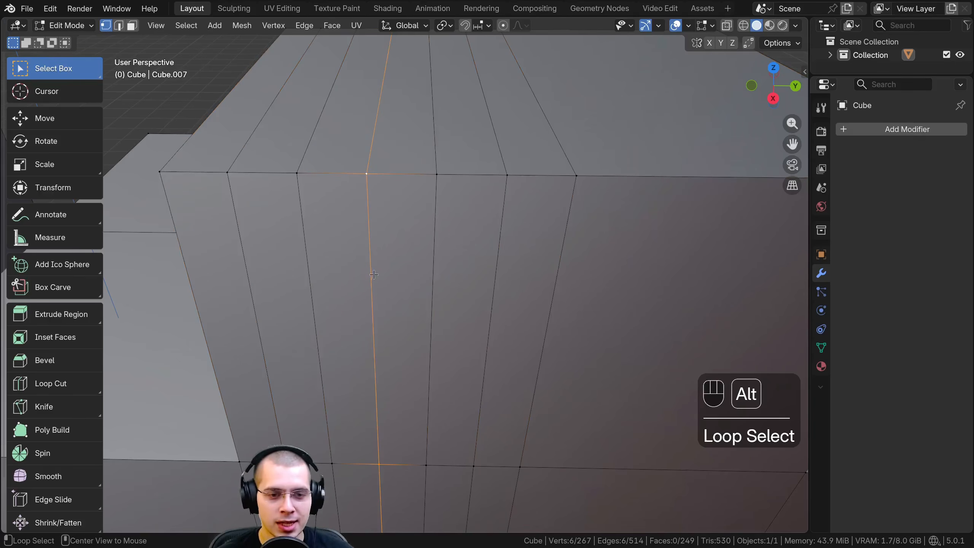
scroll(374, 275, "down", 3)
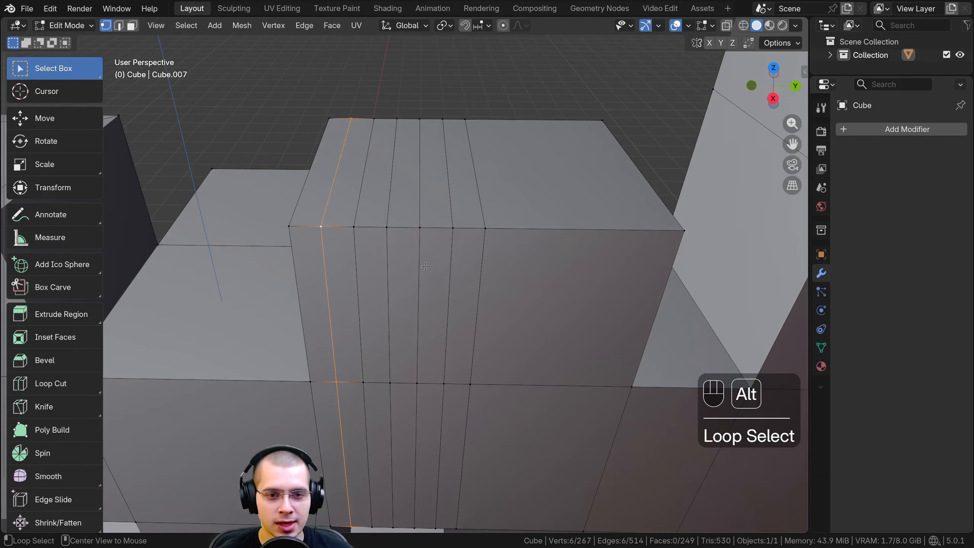
middle_click_drag(430, 268, 398, 159)
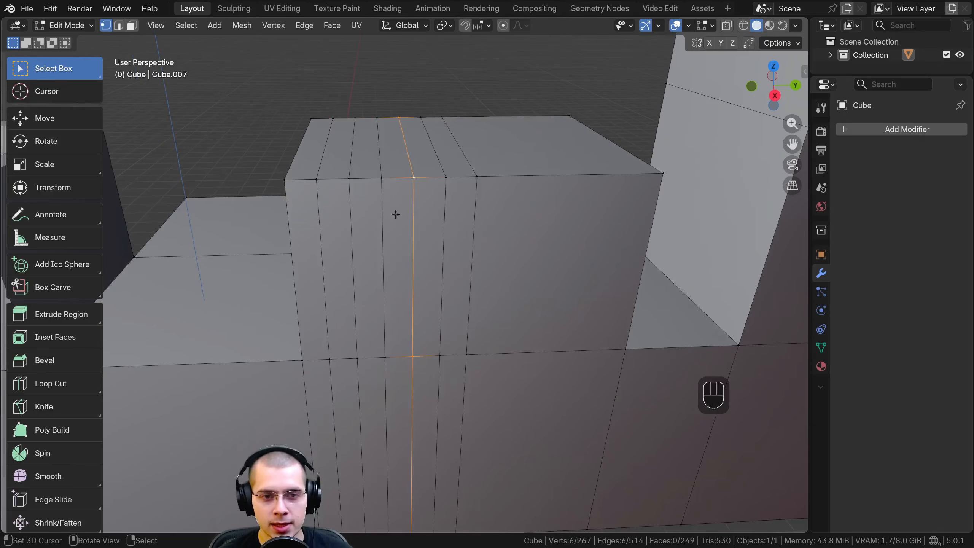
middle_click_drag(396, 214, 396, 182)
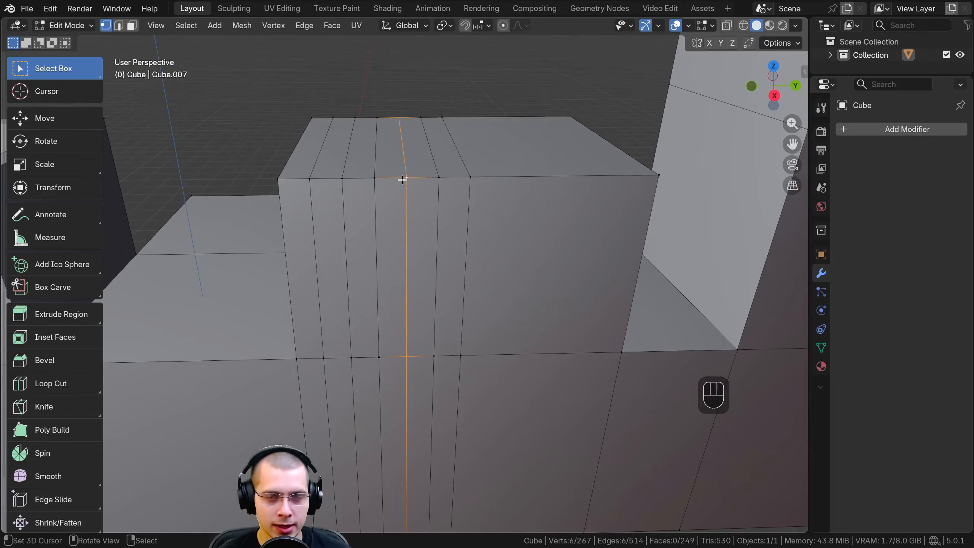
Add two vertical loop cuts to the raised block's half nearest the arch, the second between the first and the middle edge
key("ctrl+r")
left_click(567, 179)
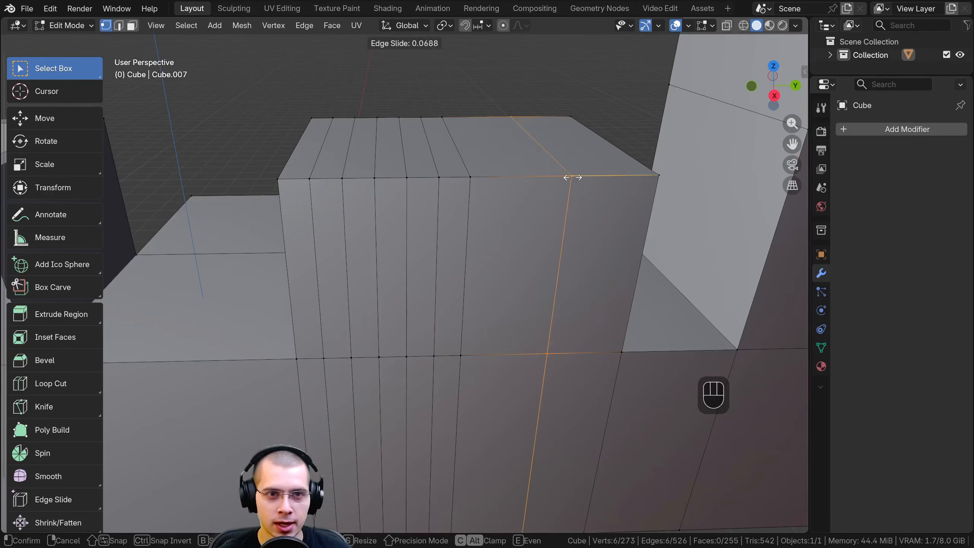
left_click(560, 230)
middle_click_drag(567, 239, 518, 235, "shift")
middle_click_drag(563, 143, 550, 146, "shift")
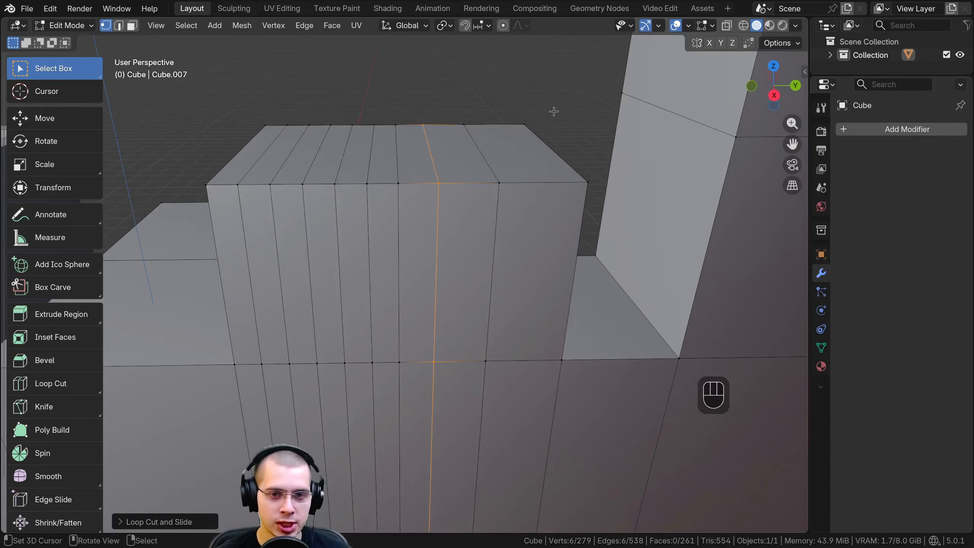
Try Edge Slide twice on the selected vertical loop, moving it toward the raised block's middle edge and back
key("g")
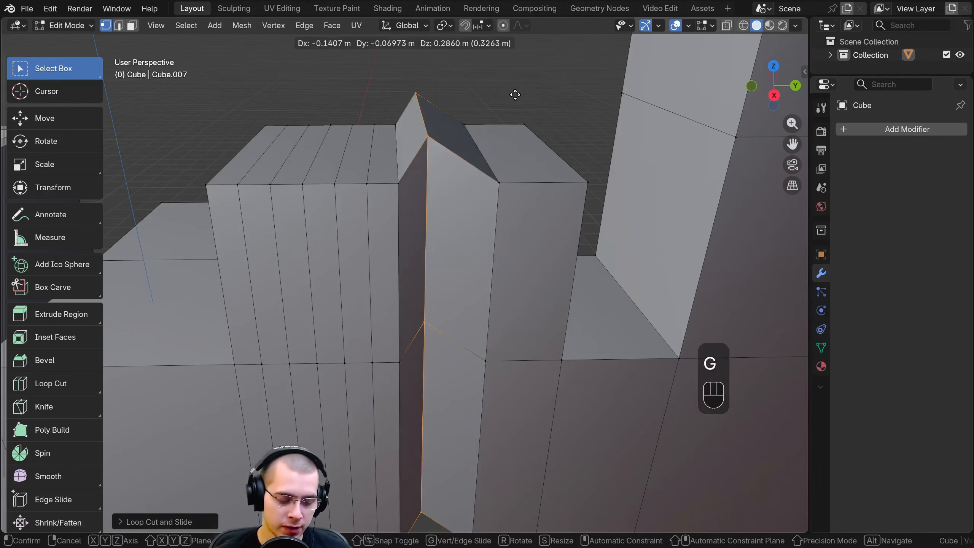
key("g")
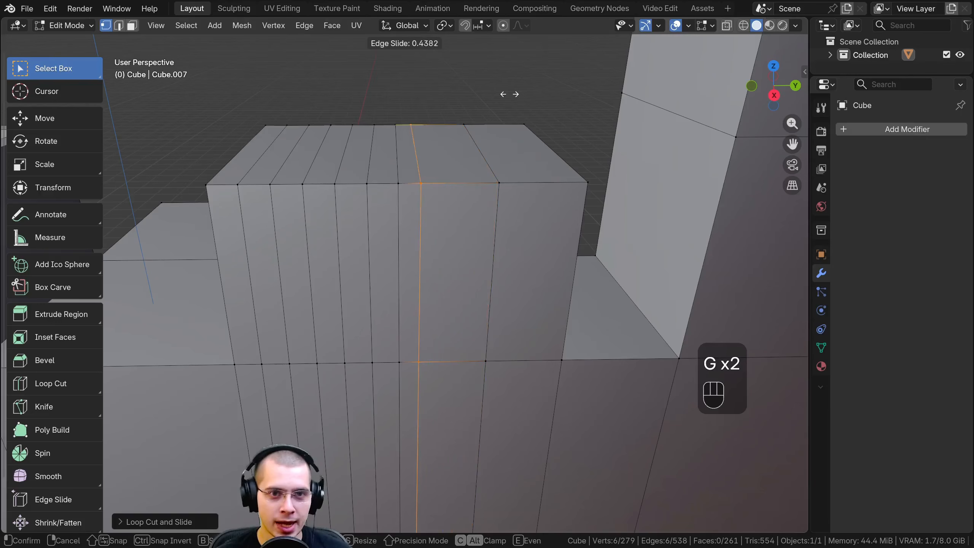
left_click(514, 98)
key("g")
key("g")
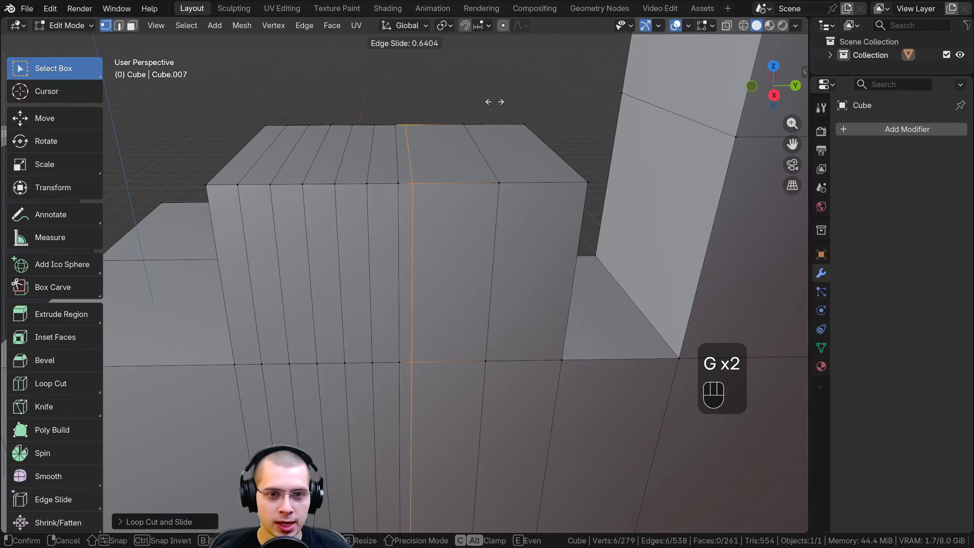
left_click(532, 100)
Repeat Edge Slide on the selected loop, placing it slightly past midway toward the neighbouring cut on the arch side
scroll(518, 206, "down", 3)
middle_click_drag(518, 206, 544, 189)
scroll(544, 188, "up", 3)
key("g")
key("g")
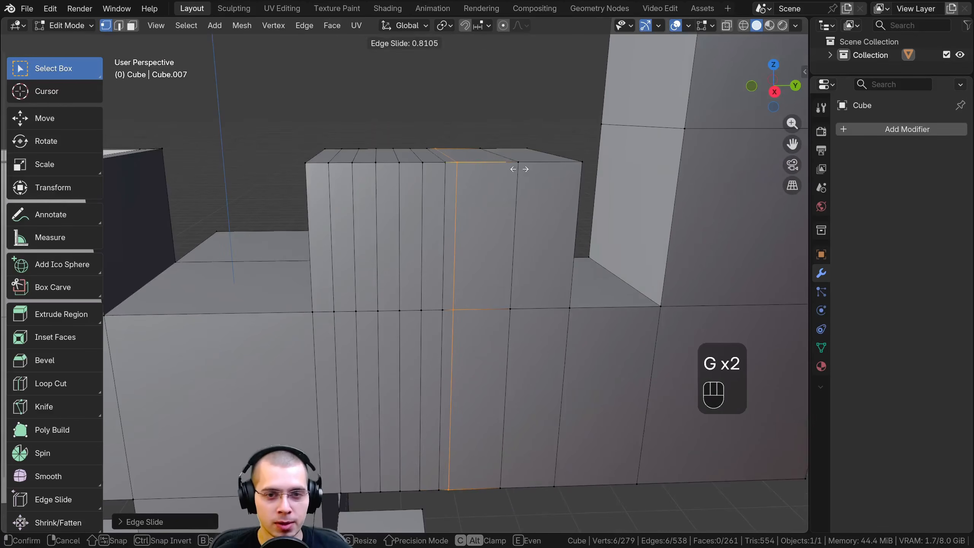
left_click(518, 168)
key("g")
key("g")
left_click(554, 165)
middle_click_drag(554, 165, 536, 191)
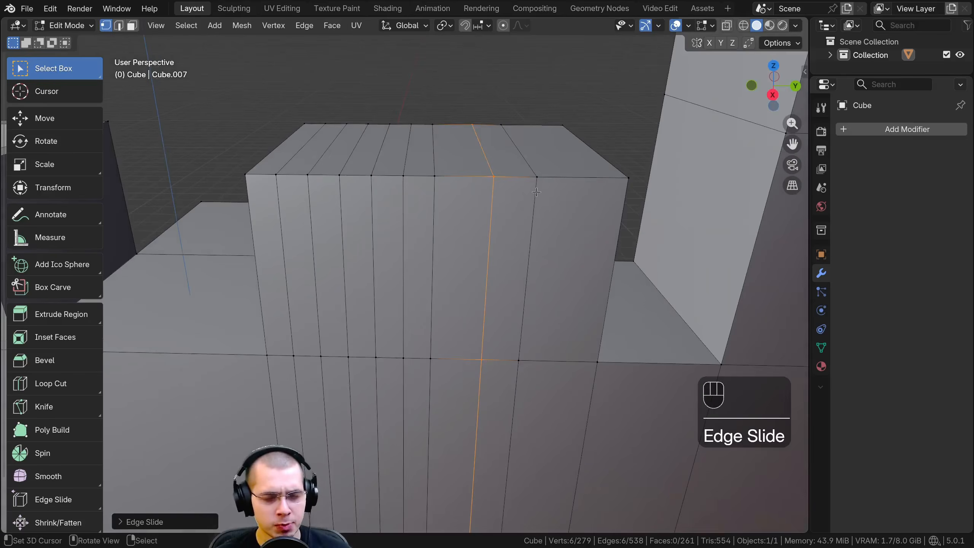
Edge-slide the selected vertical loop close to the neighbouring cut on the raised block's arch side
key("g")
key("g")
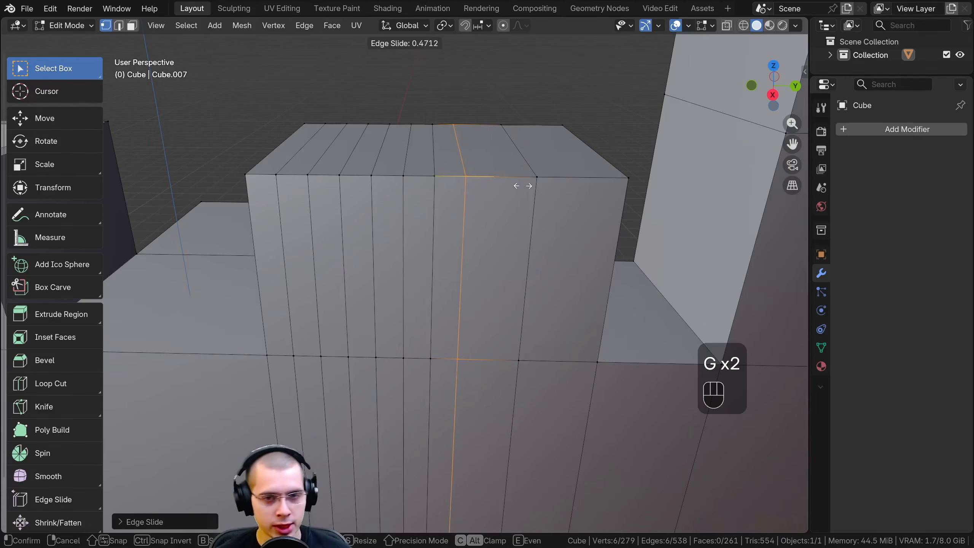
left_click(563, 192)
middle_click_drag(562, 192, 579, 194)
middle_click_drag(578, 193, 585, 191, "shift")
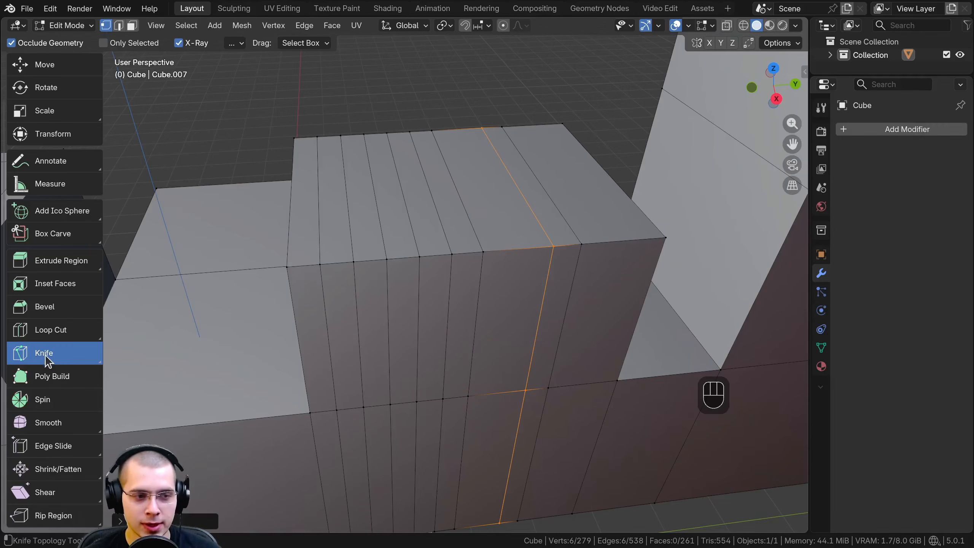
Knife-cut an irregular outline into the flat face below the gap, from its upper corner through four interior points back to the adjoining side edge
middle_click_drag(371, 266, 371, 234)
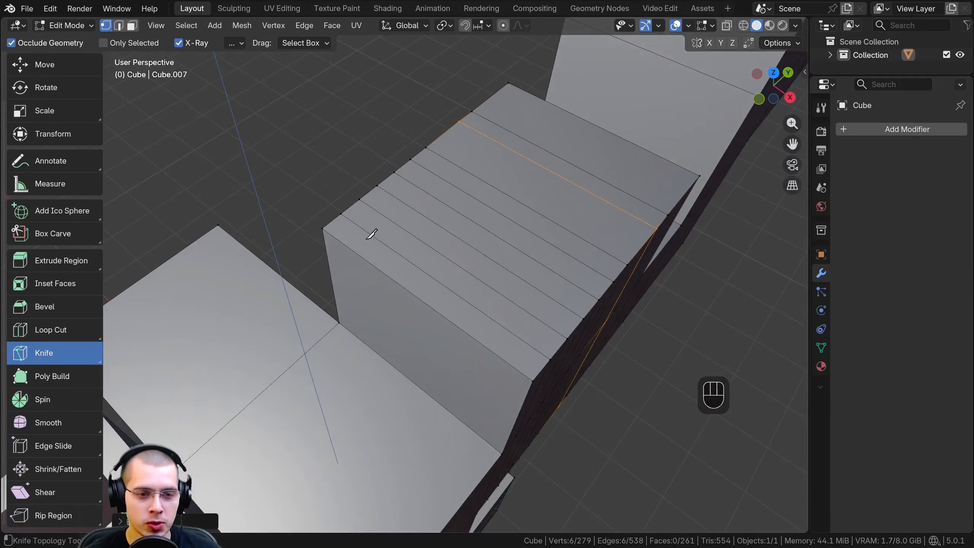
middle_click_drag(421, 277, 384, 195)
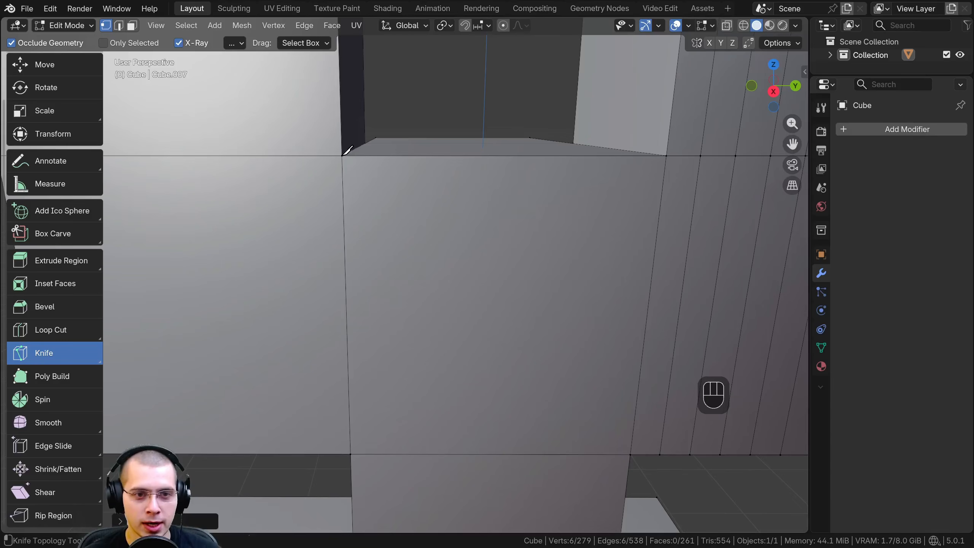
left_click(342, 155)
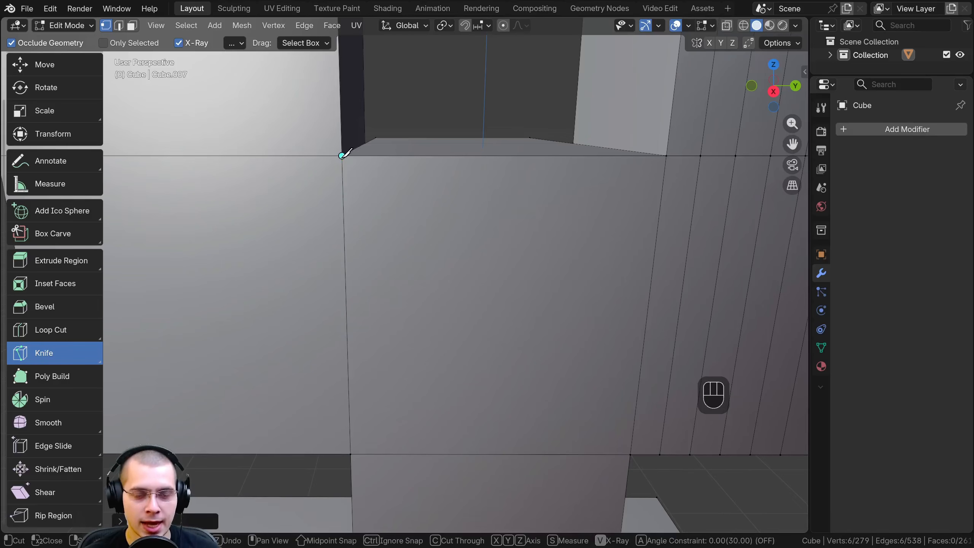
left_click(550, 230)
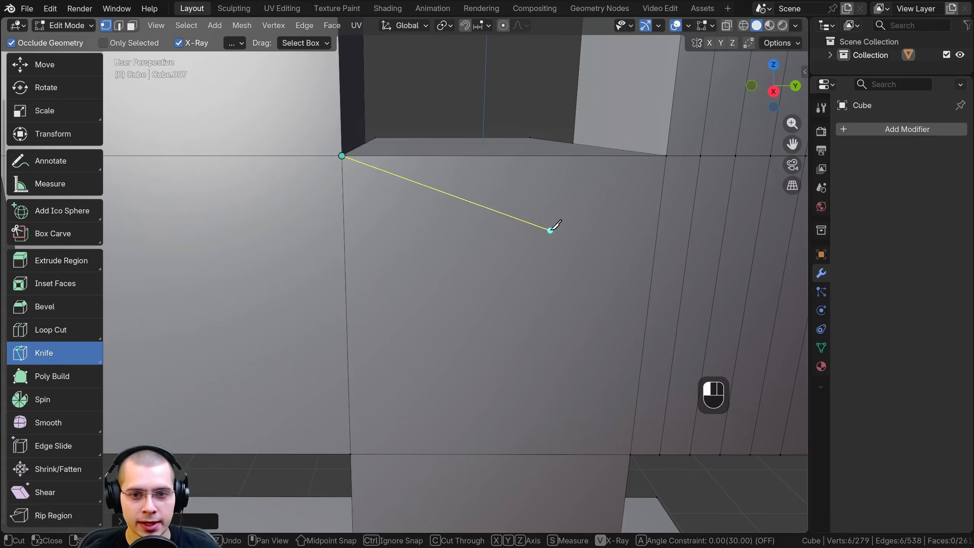
left_click(584, 367)
left_click(437, 383)
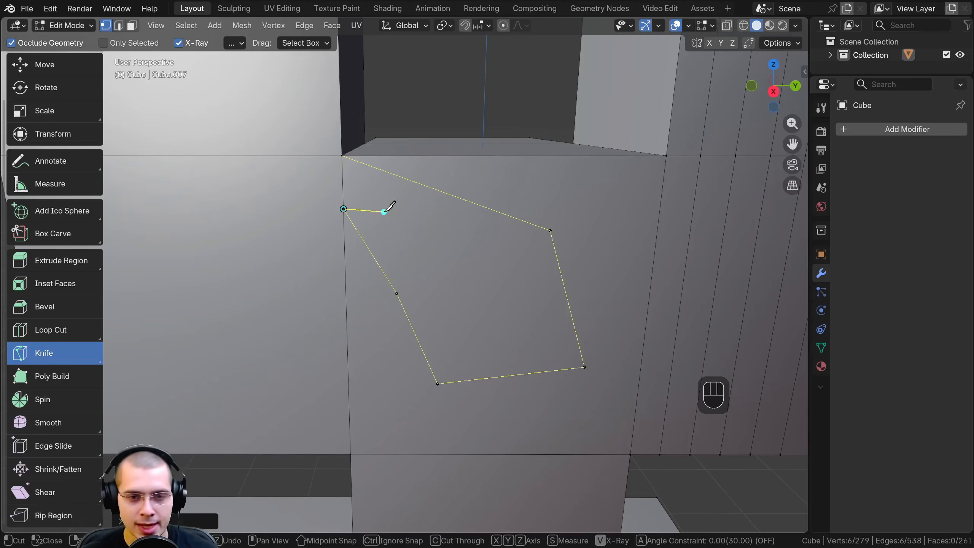
key("Return")
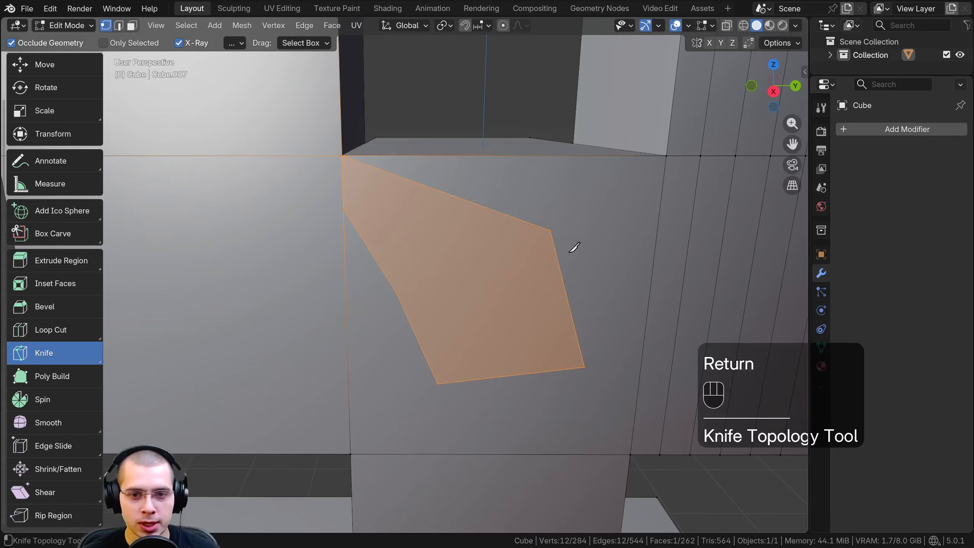
middle_click_drag(436, 297, 413, 233)
left_click(408, 241)
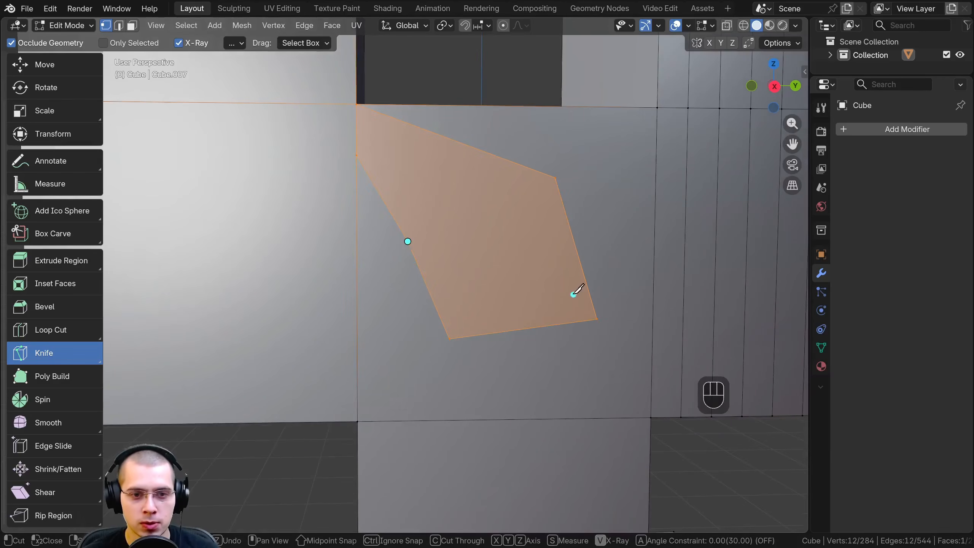
scroll(52, 67, "up", 3)
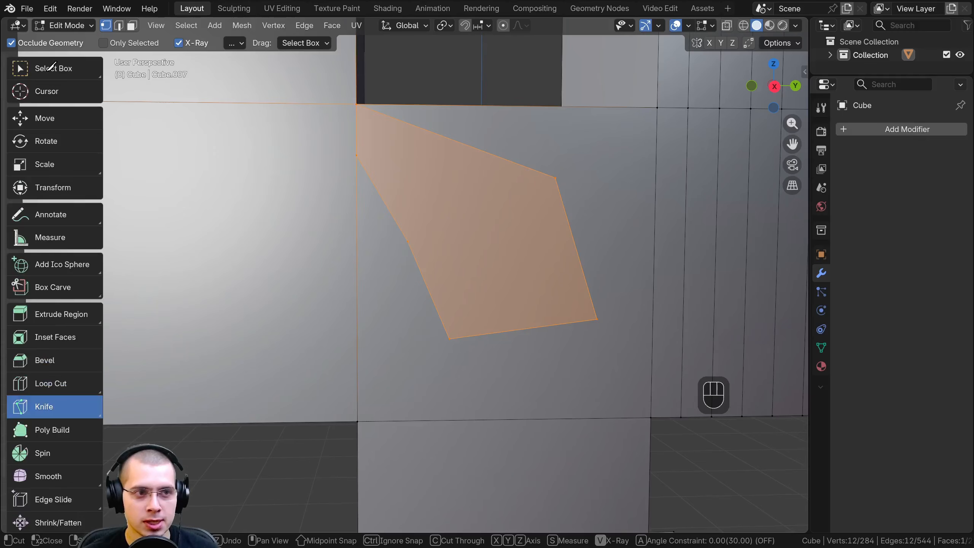
key("Escape")
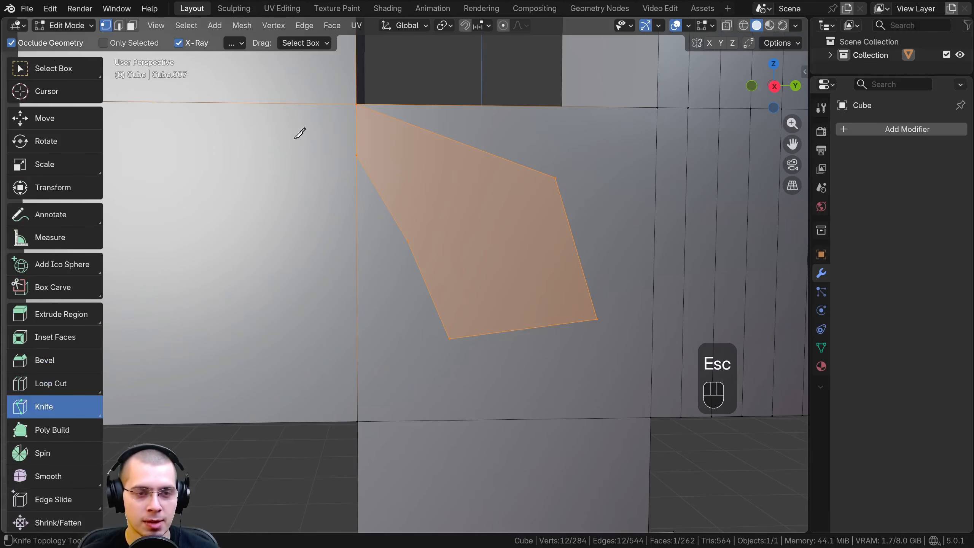
left_click(408, 191)
left_click(429, 218)
left_click(474, 261)
left_click(499, 216)
left_click(489, 189)
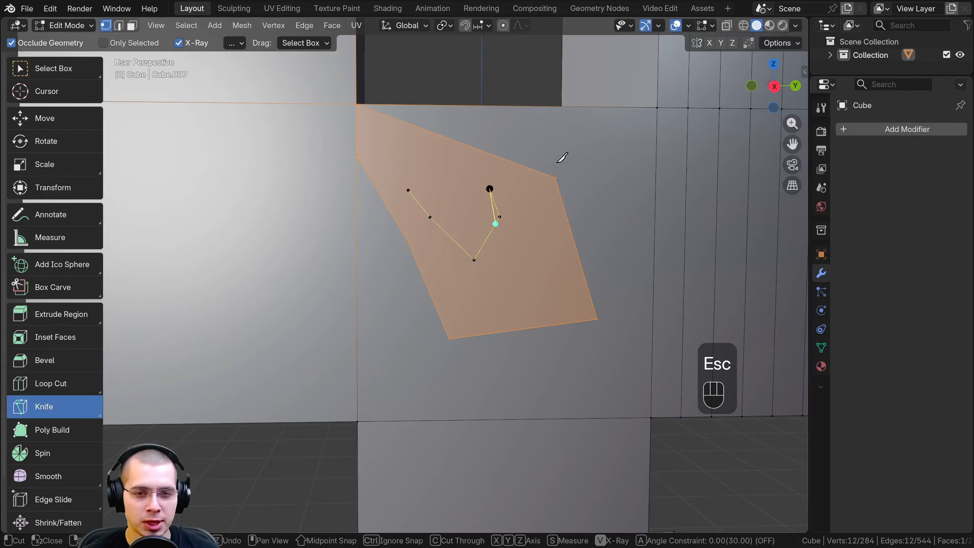
key("Escape")
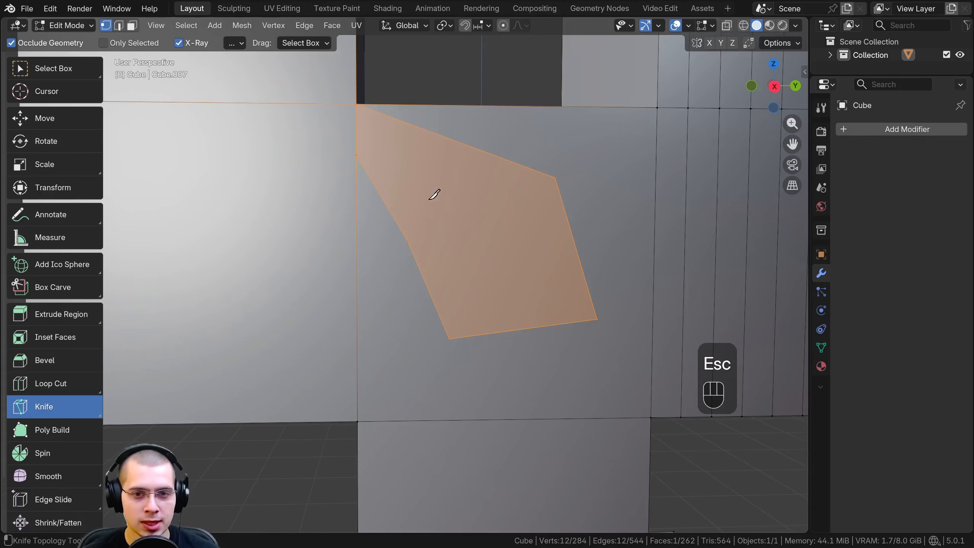
Switch to Select Box and select individual corner vertices of the knife-cut shape
left_click(42, 70)
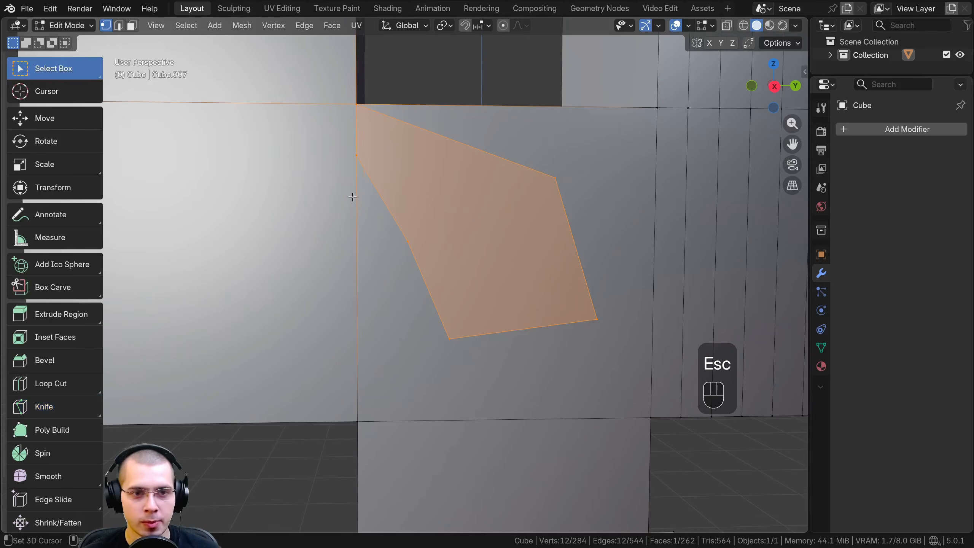
left_click(412, 228)
left_click(475, 334)
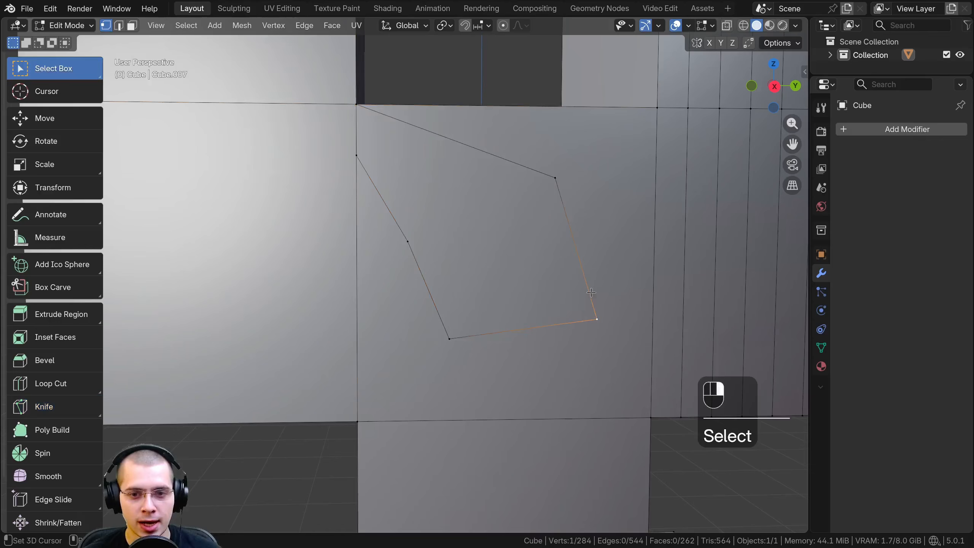
Knife-cut a smaller shape inside the outline, from its upper edge through two interior points to the neighbouring corner vertex, and deselect everything
middle_click_drag(476, 335, 486, 251)
key("k")
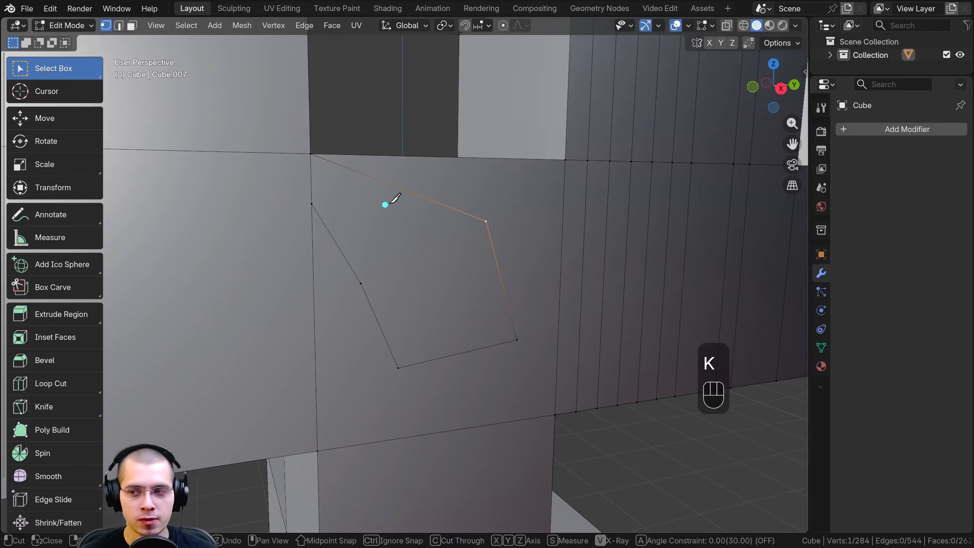
left_click(413, 195)
left_click(399, 240)
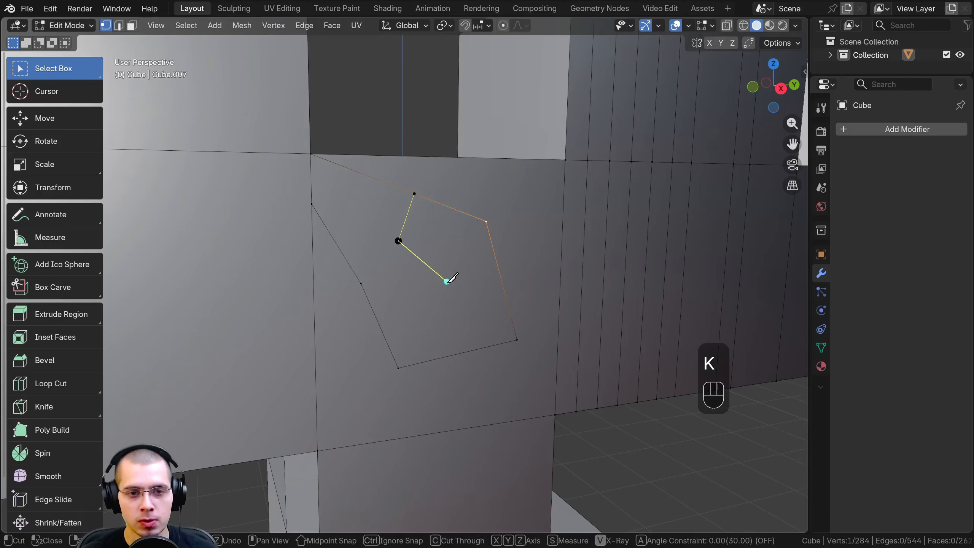
left_click(446, 284)
left_click(485, 222)
key("Return")
middle_click_drag(407, 203, 438, 186)
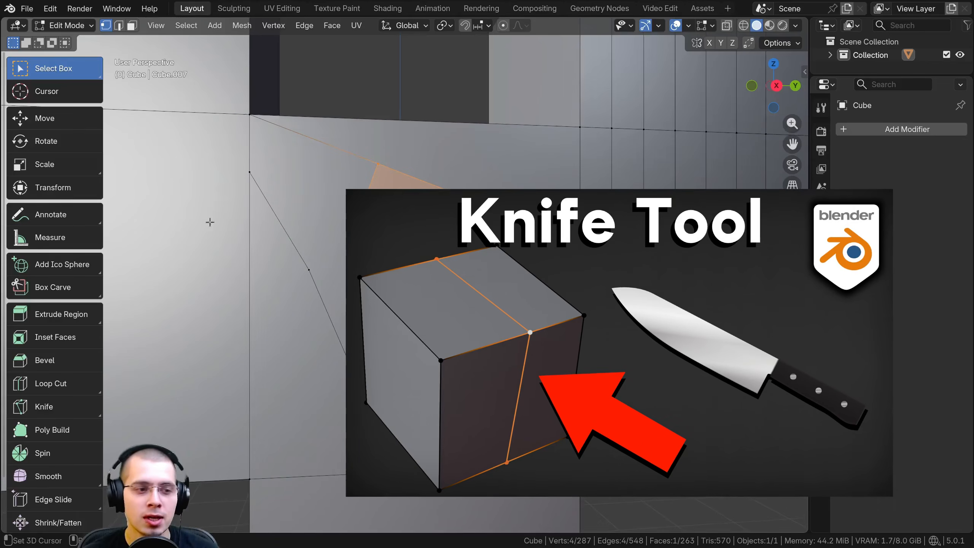
middle_click_drag(354, 231, 316, 225)
scroll(408, 266, "down", 2)
key("a")
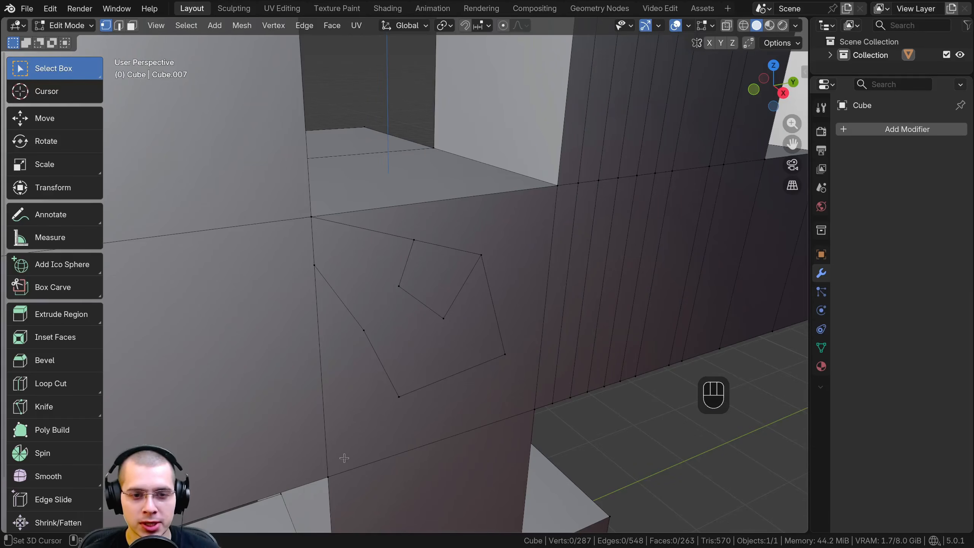
Duplicate the raised block's end face facing the gap by its four corner vertices, moving the copy about 2.4 m up along Z
middle_click_drag(418, 405, 397, 390)
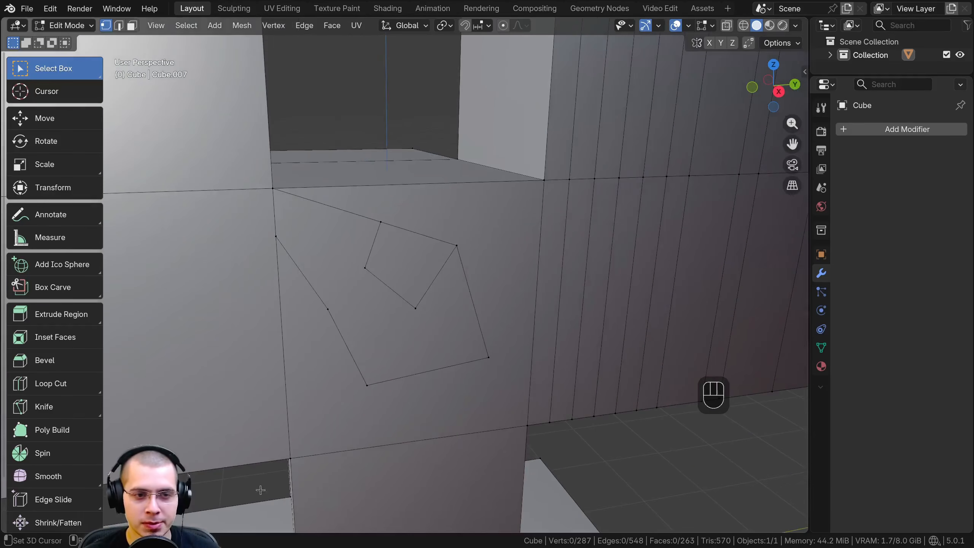
middle_click_drag(473, 247, 466, 253)
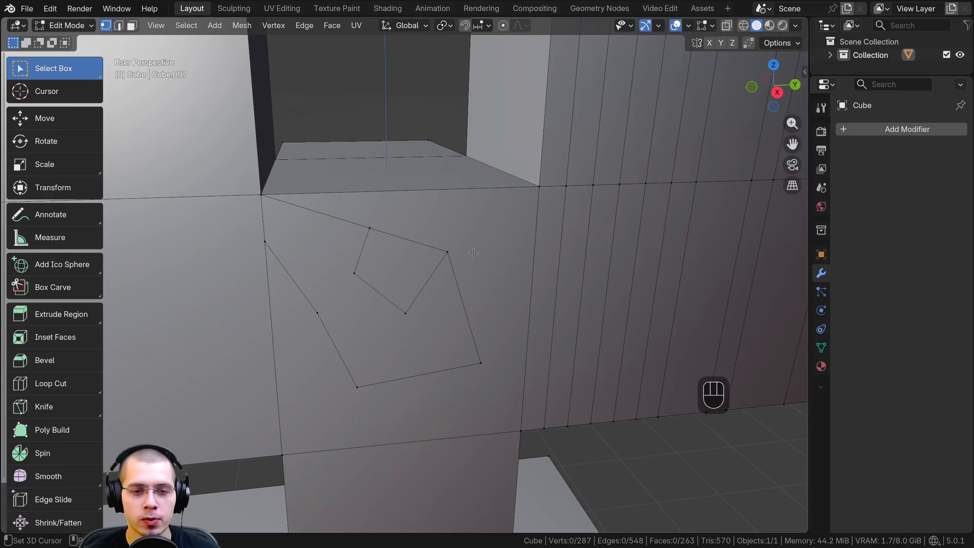
scroll(473, 252, "down", 2)
middle_click_drag(474, 199, 469, 221)
middle_click_drag(474, 178, 431, 118, "shift")
scroll(467, 186, "up", 1)
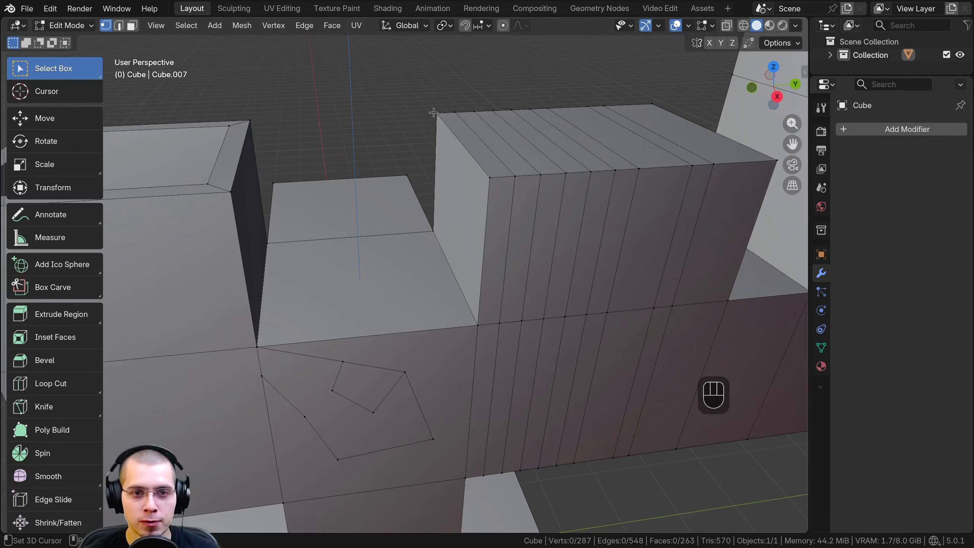
left_click(434, 113)
left_click(435, 231, "shift")
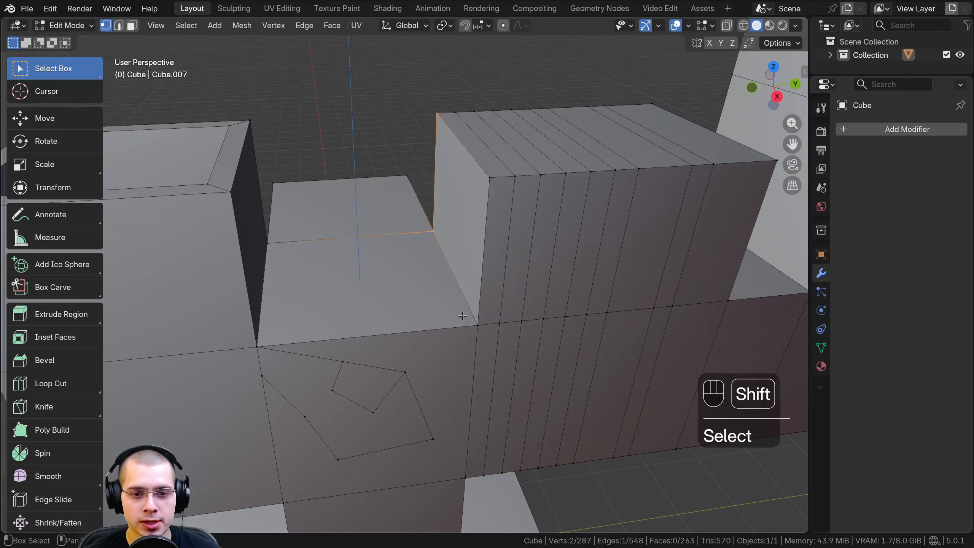
left_click(477, 325, "shift")
left_click(491, 180, "shift")
scroll(492, 180, "down", 3)
middle_click_drag(493, 180, 468, 260, "shift")
key("shift+d")
key("z")
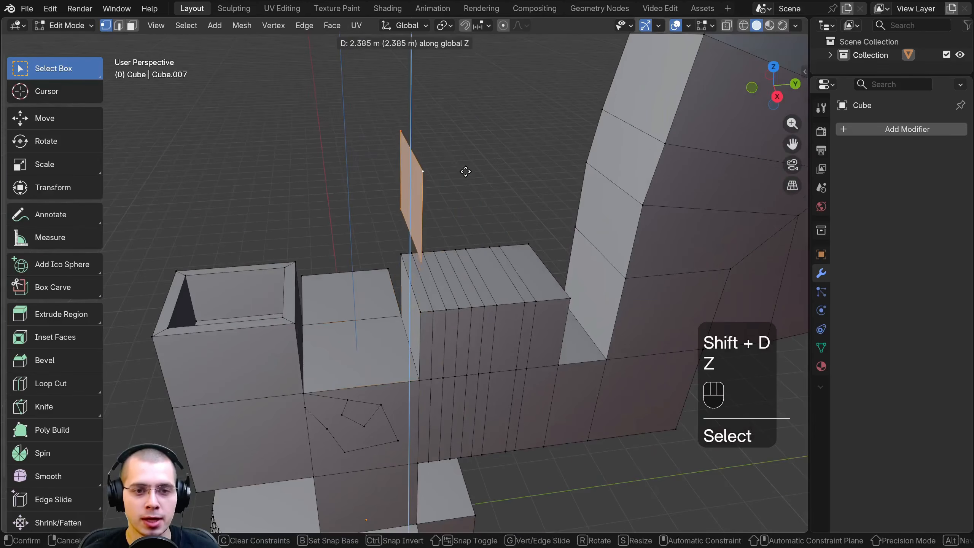
left_click(466, 171)
Scale up the duplicated face above the block and deselect everything
middle_click_drag(466, 172, 478, 203, "shift")
scroll(535, 152, "up", 3)
key("s")
left_click(492, 174)
middle_click_drag(478, 203, 423, 208)
key("a")
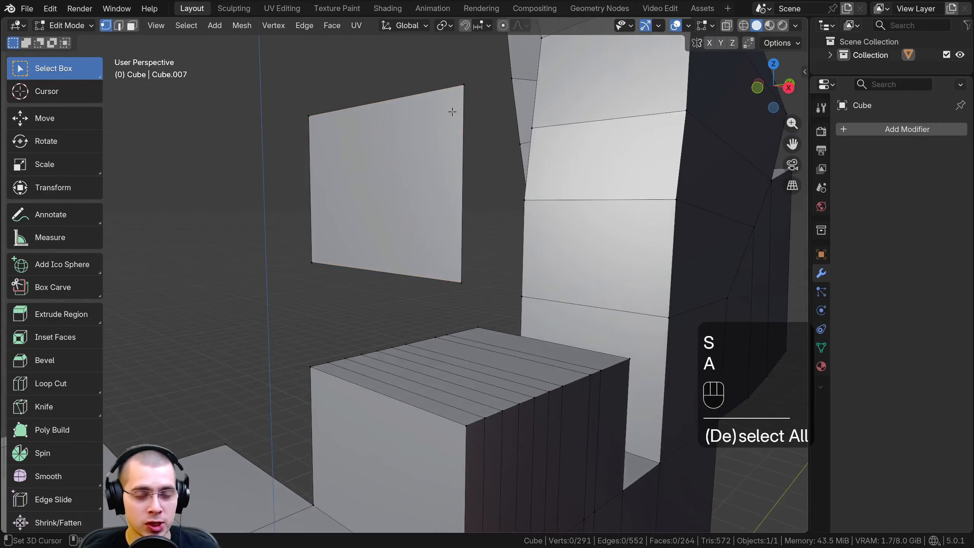
Select the four corner vertices of the enlarged floating face one after another
left_click(463, 100)
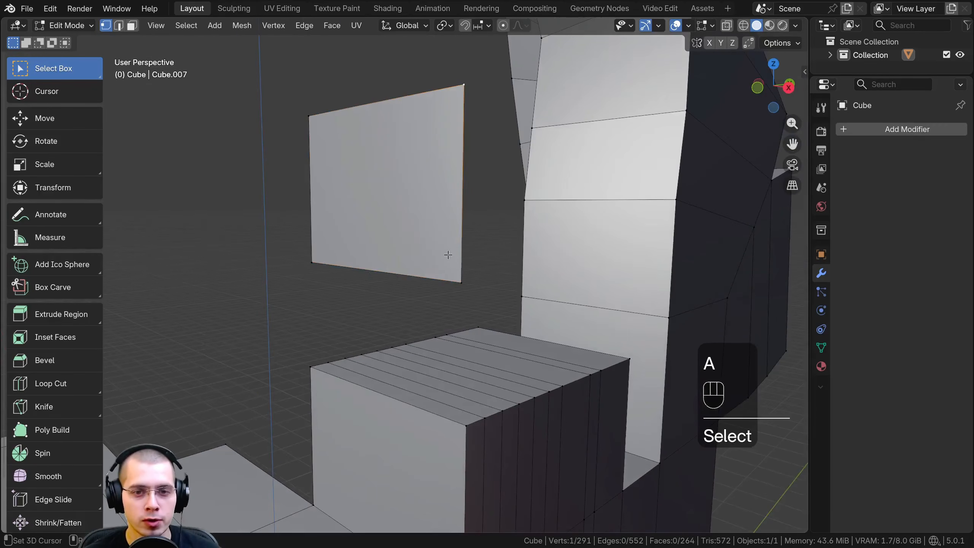
left_click(460, 280, "shift")
left_click(313, 262, "shift")
left_click(313, 124, "shift")
middle_click_drag(314, 125, 445, 337)
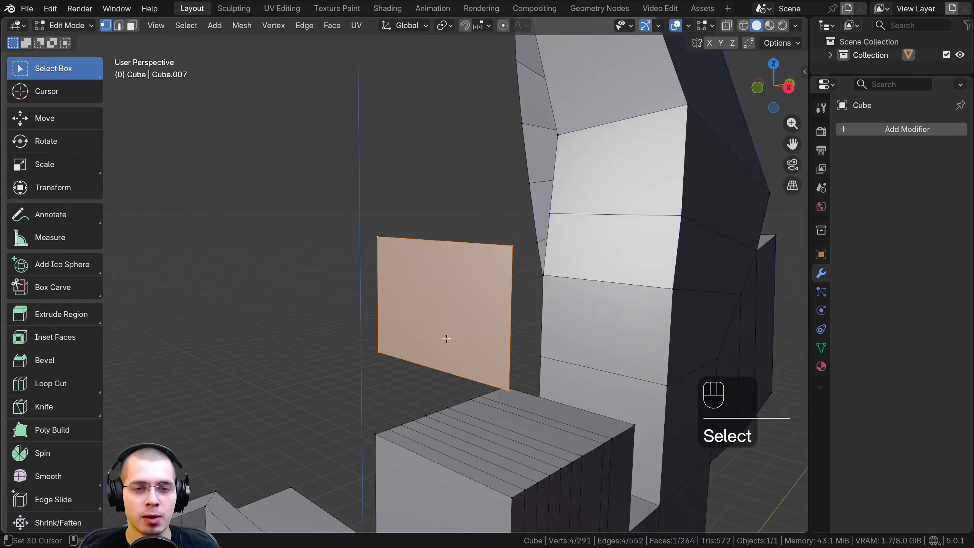
Duplicate three of the floating face's corner vertices, leaving out one upper corner, and move the copy about 1.9 m up along Z
key("a")
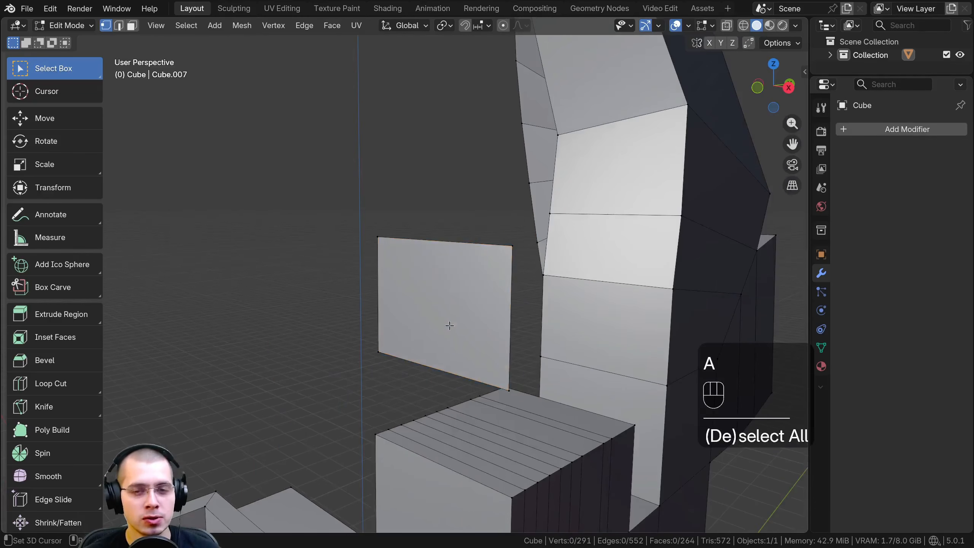
left_click(513, 244)
left_click(509, 389, "shift")
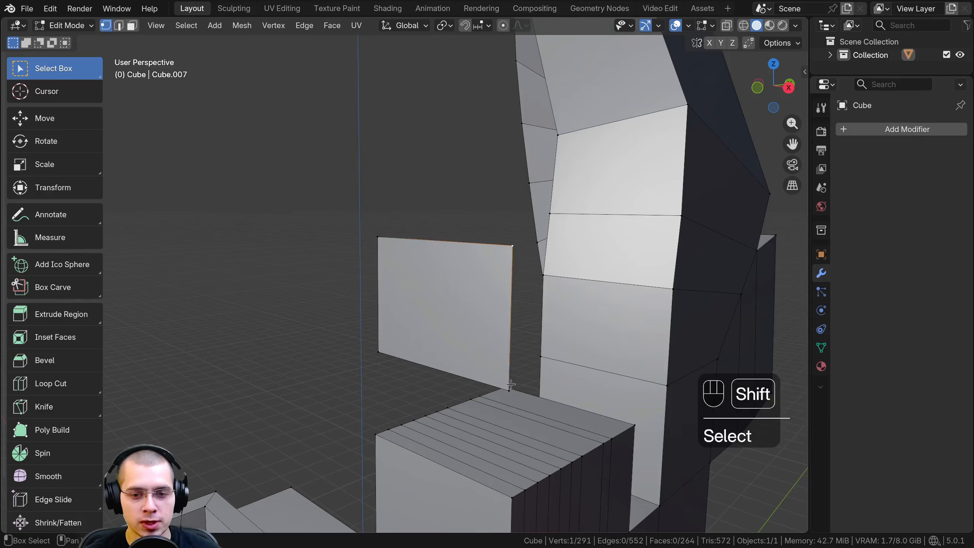
left_click(377, 354, "shift")
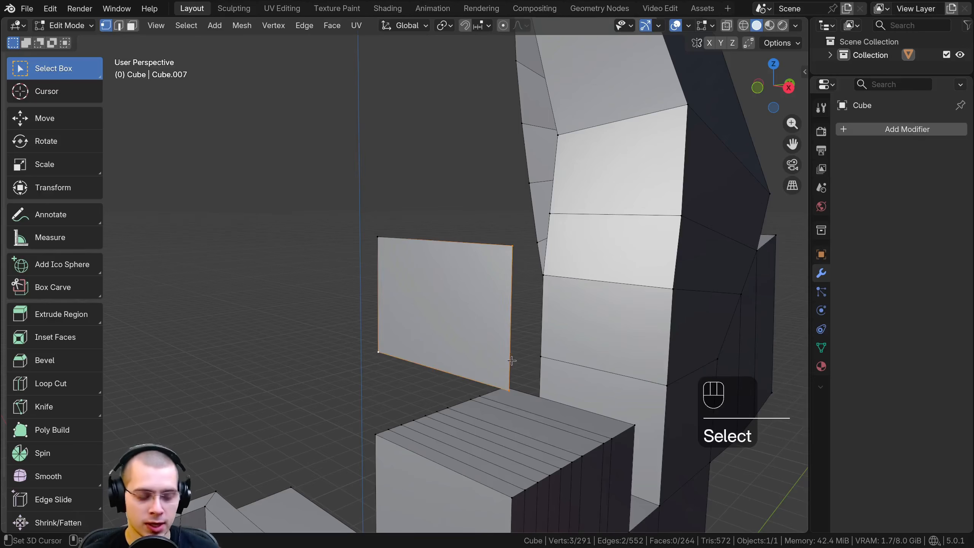
key("shift+d")
key("z")
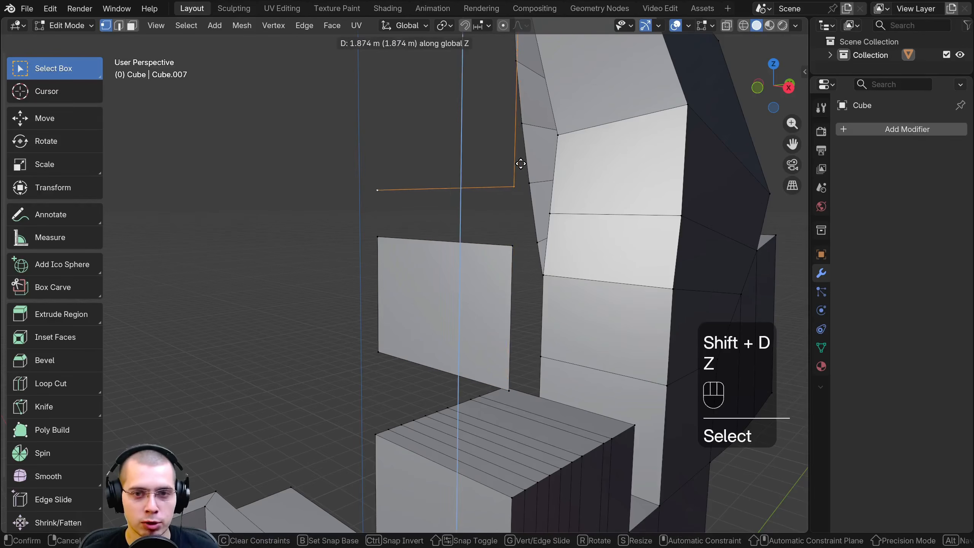
middle_click_drag(516, 183, 475, 269, "shift")
middle_click_drag(475, 269, 465, 269)
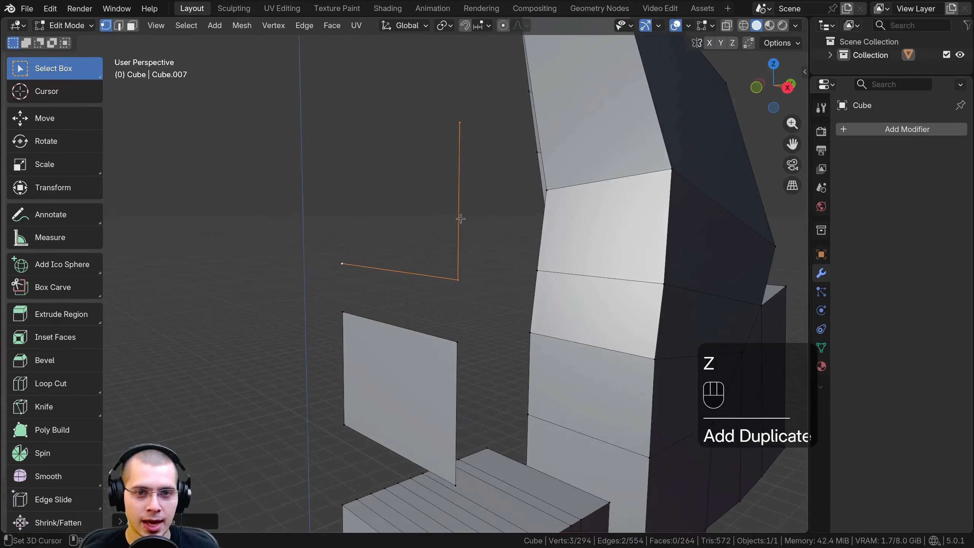
Fill the three duplicated vertices with a triangular face and shift its upper vertex along the X axis
key("f")
right_click(466, 126)
middle_click_drag(467, 126, 589, 182)
key("g")
key("g")
middle_click_drag(587, 182, 547, 165)
left_click(539, 173)
key("g")
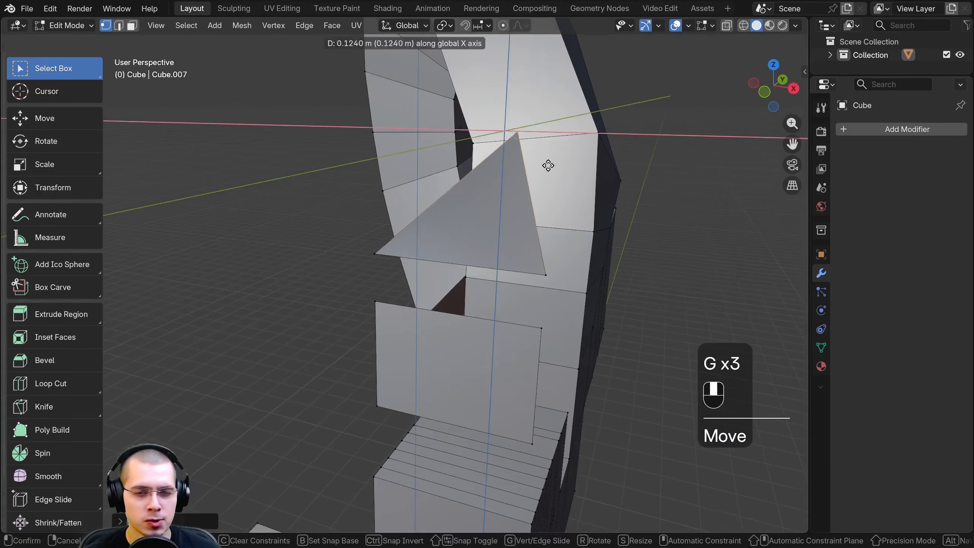
left_click(549, 180)
Duplicate the triangle's two lower vertices as a separate edge, moving it about 2.5 m in the negative X direction
right_click(369, 254)
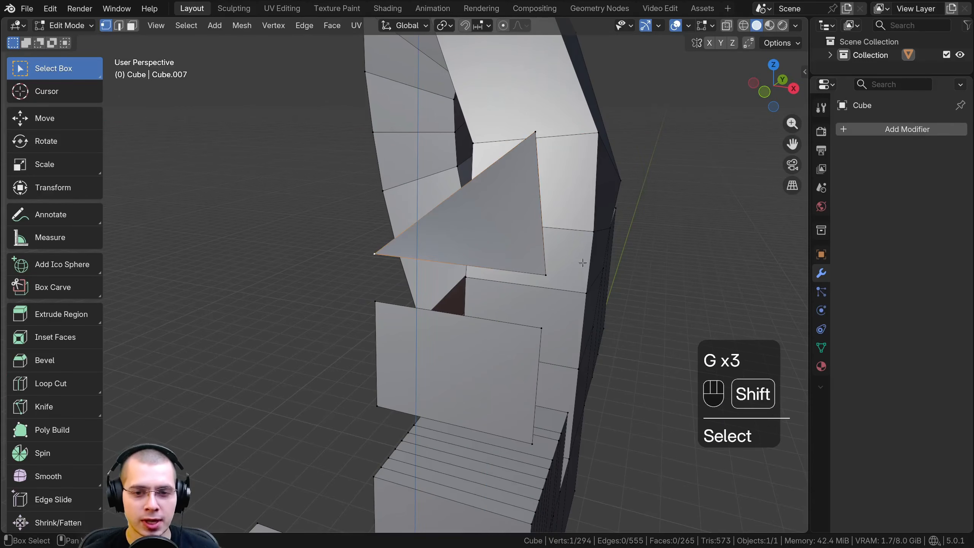
right_click(549, 275, "shift")
middle_click_drag(549, 276, 422, 258)
key("shift+d")
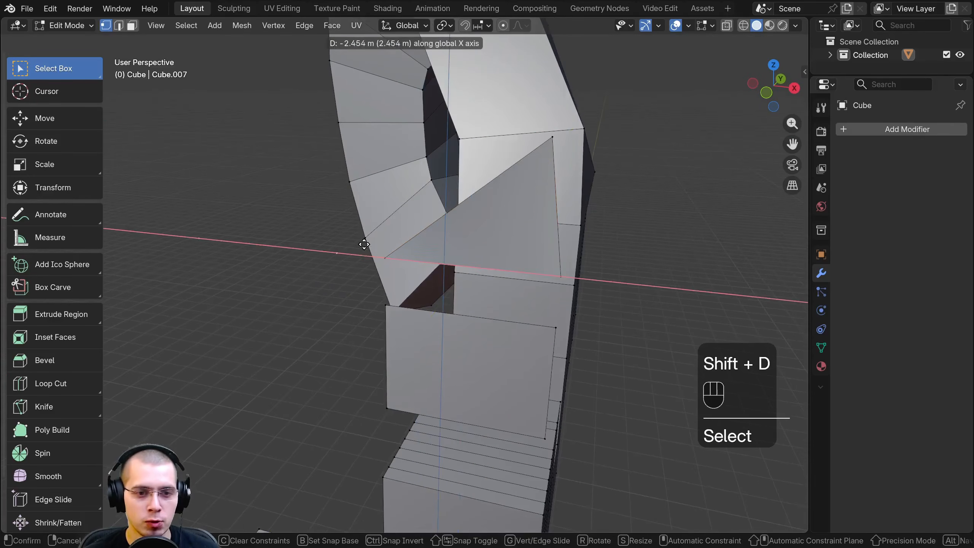
left_click(357, 243)
middle_click_drag(357, 243, 403, 258)
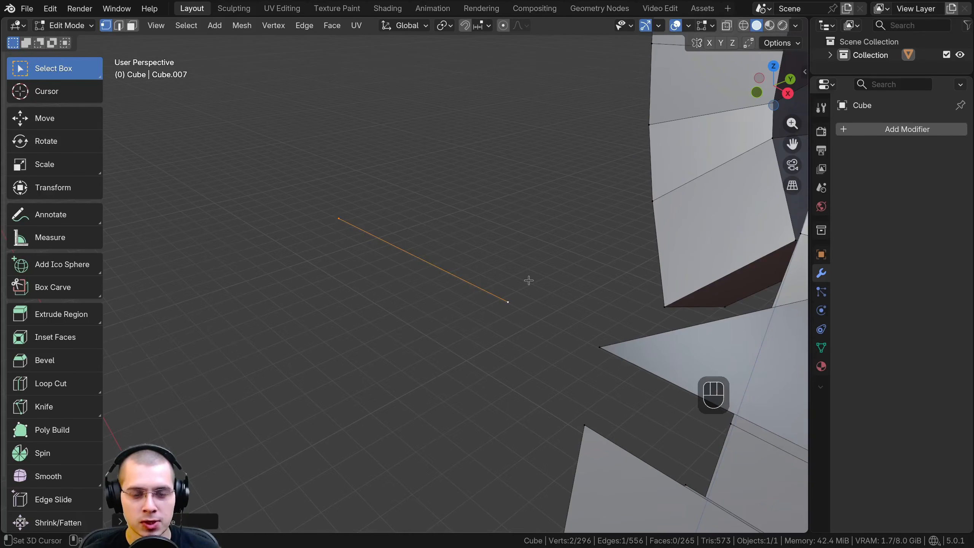
middle_click_drag(413, 239, 586, 238)
key("ctrl+z")
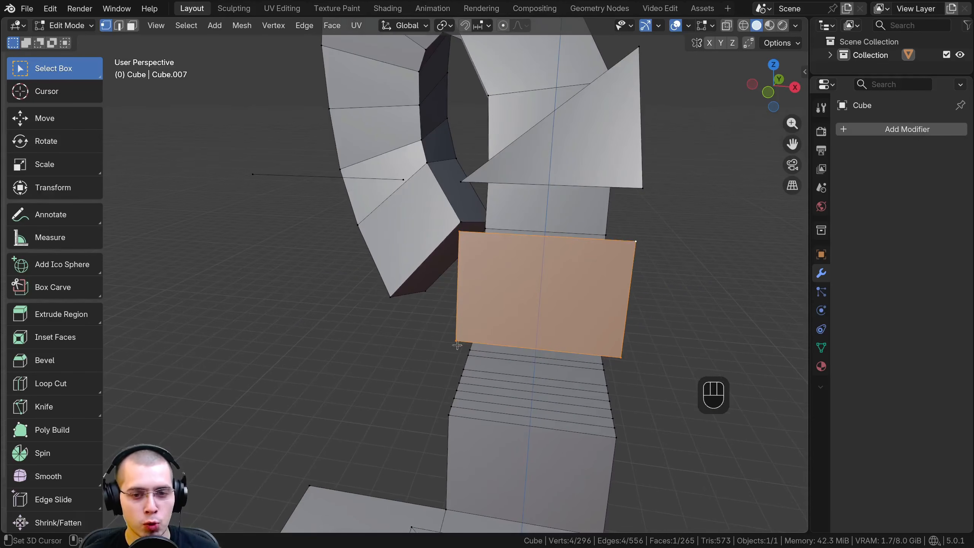
Duplicate the floating rectangular face beside the original in the negative X direction and add one horizontal loop cut across the copy's middle
middle_click_drag(603, 295, 629, 264)
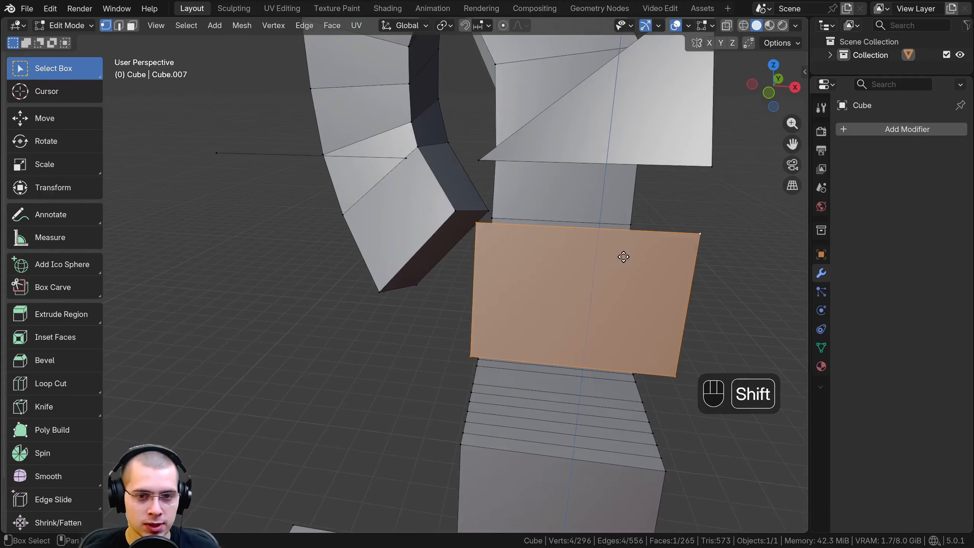
key("shift+d")
left_click(298, 245)
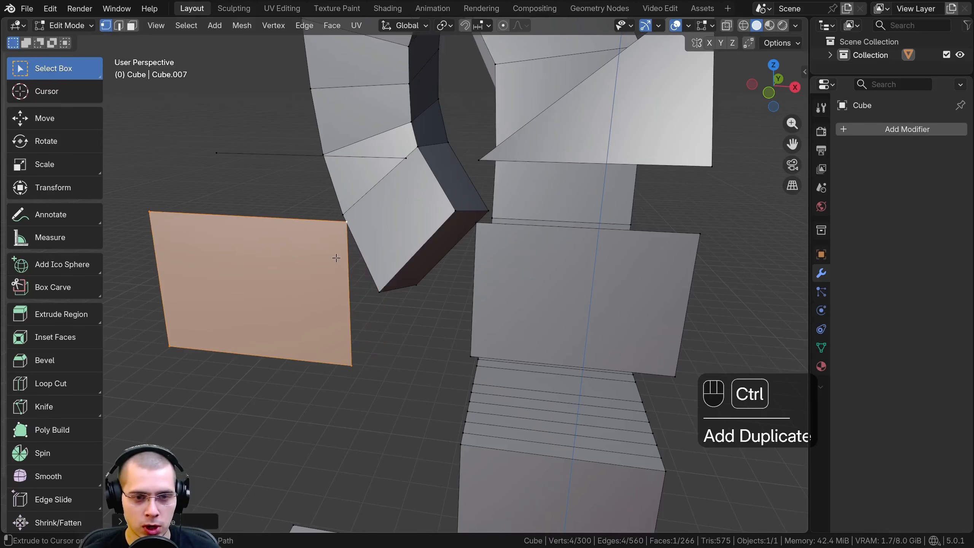
key("ctrl+r")
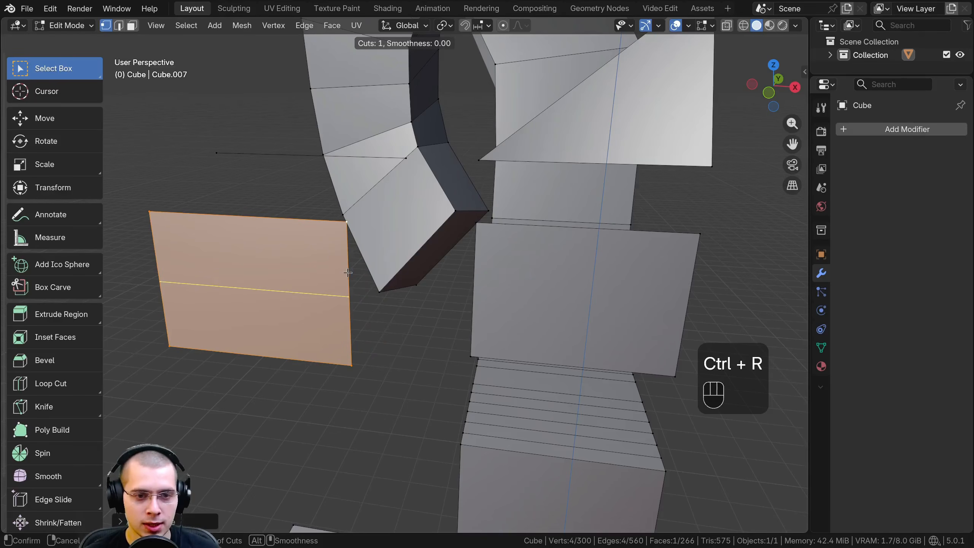
left_click(347, 272)
left_click(350, 295)
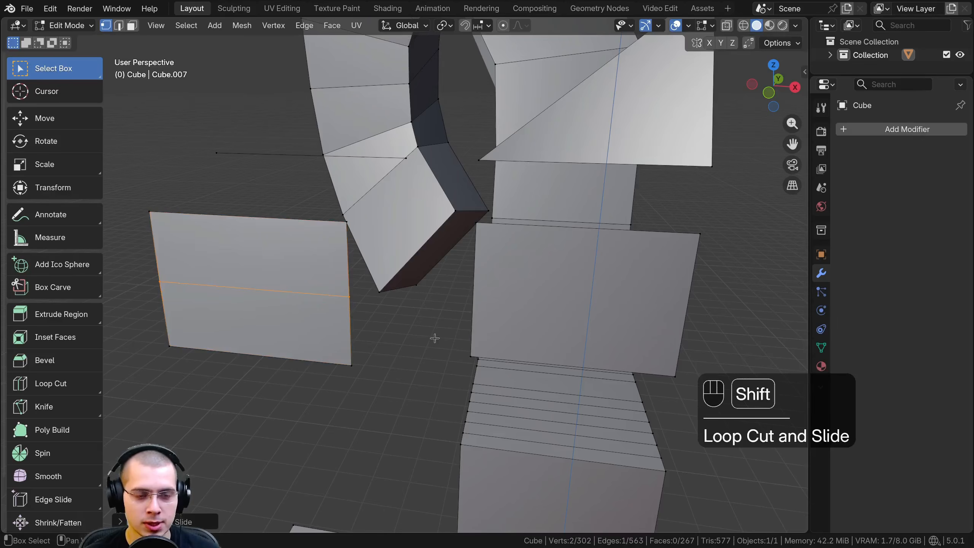
Select both halves of the duplicated rectangle in face selection mode and merge them into a single face
middle_click_drag(435, 337, 526, 320, "shift")
middle_click_drag(501, 257, 498, 248)
mouse_move(498, 248)
middle_mouse_down("shift")
mouse_move(500, 263)
mouse_move(492, 249)
middle_mouse_up("shift")
left_click(132, 26)
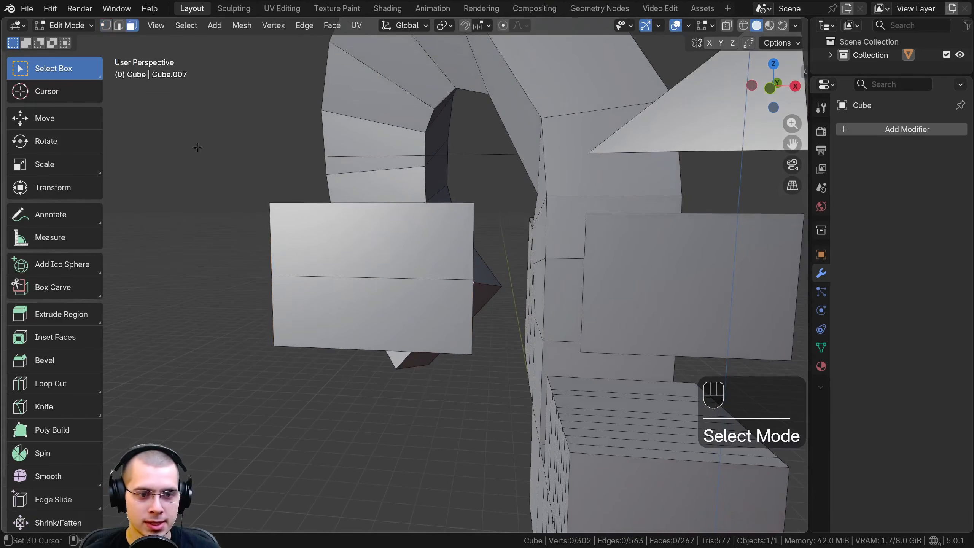
middle_click_drag(328, 359, 360, 340)
left_click(374, 314, "shift")
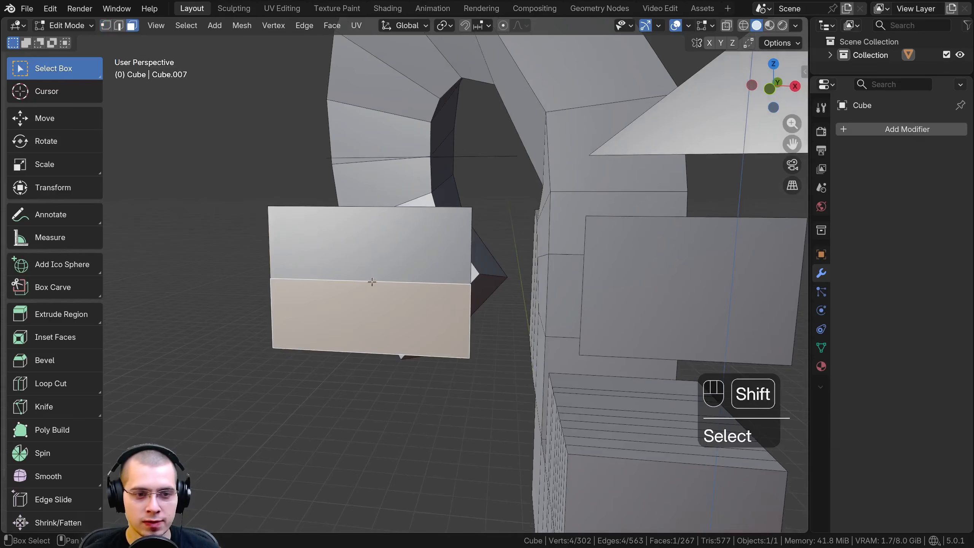
left_click(370, 254, "shift")
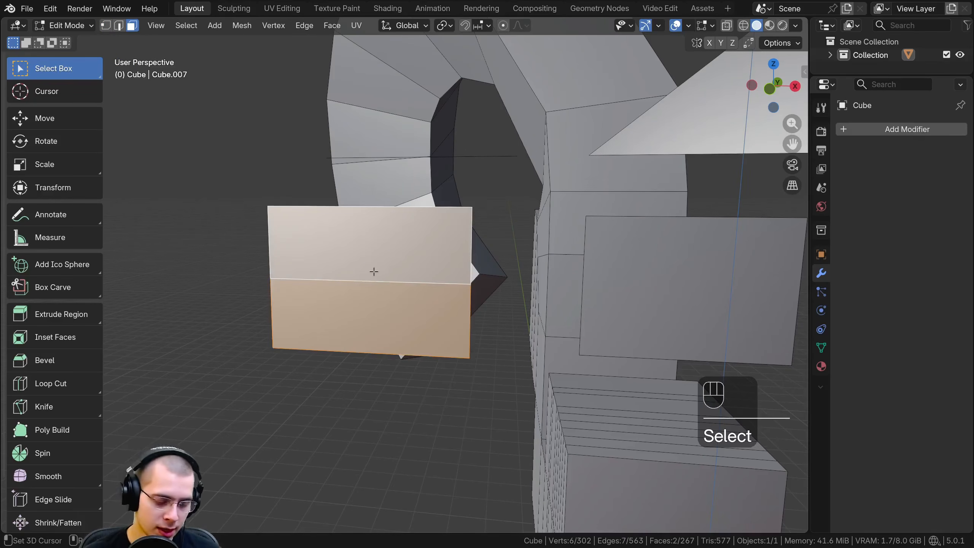
key("f")
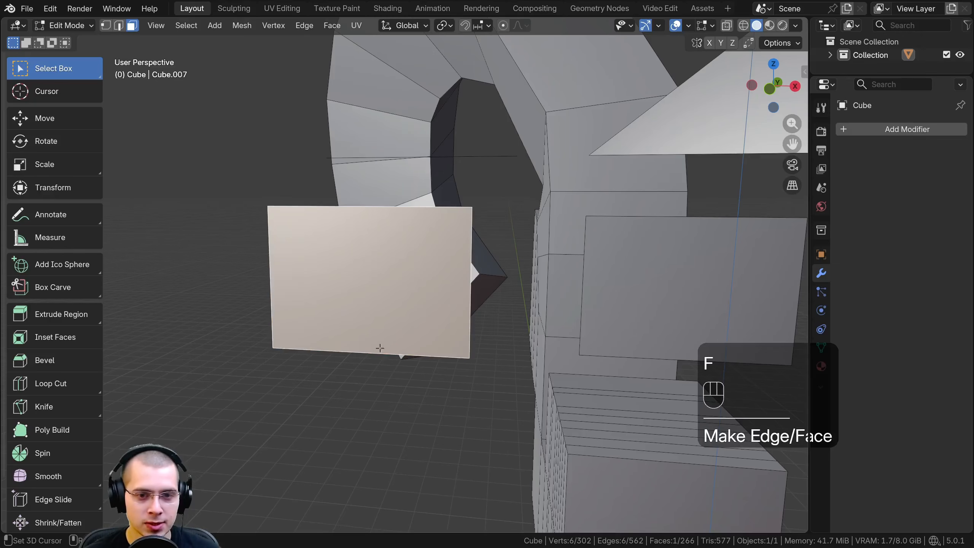
middle_click_drag(384, 262, 380, 263)
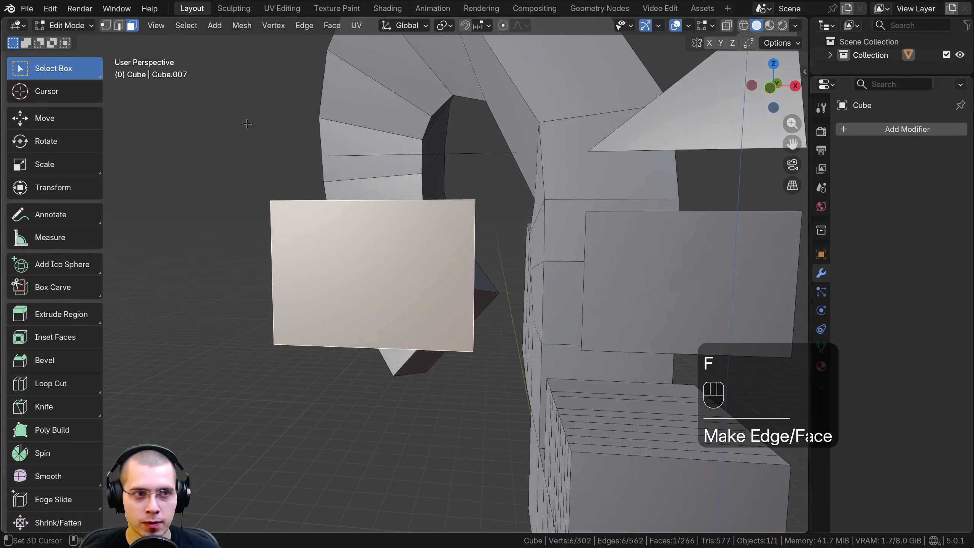
Move the midpoint vertices on the merged face's two short sides outward to shape it into a hexagon
left_click(105, 26)
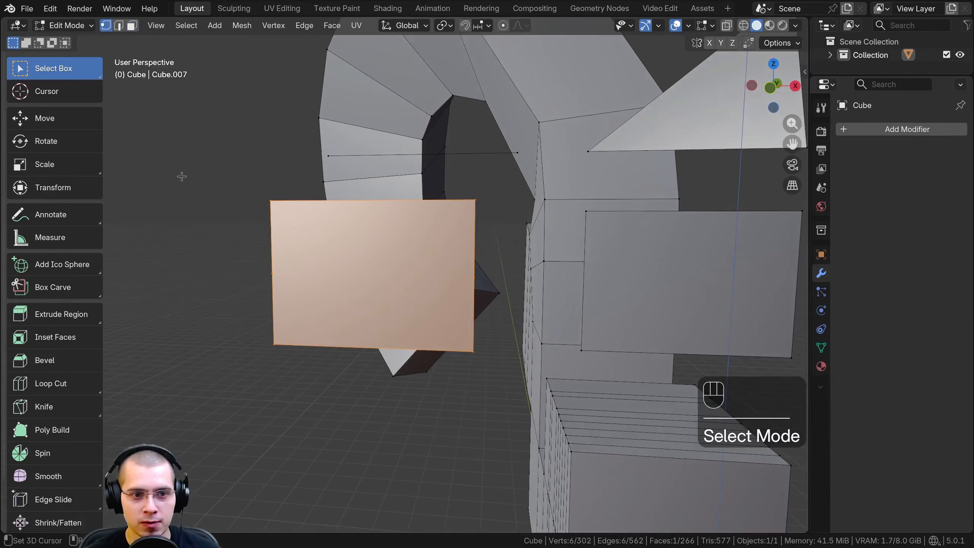
left_click(273, 272)
middle_click_drag(272, 272, 357, 277)
key("g")
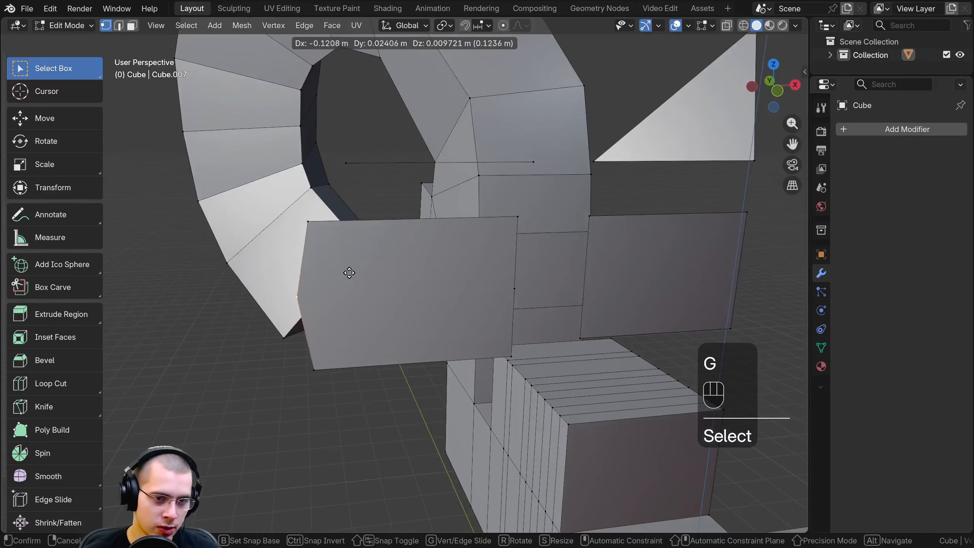
left_click(334, 273)
left_click(513, 287)
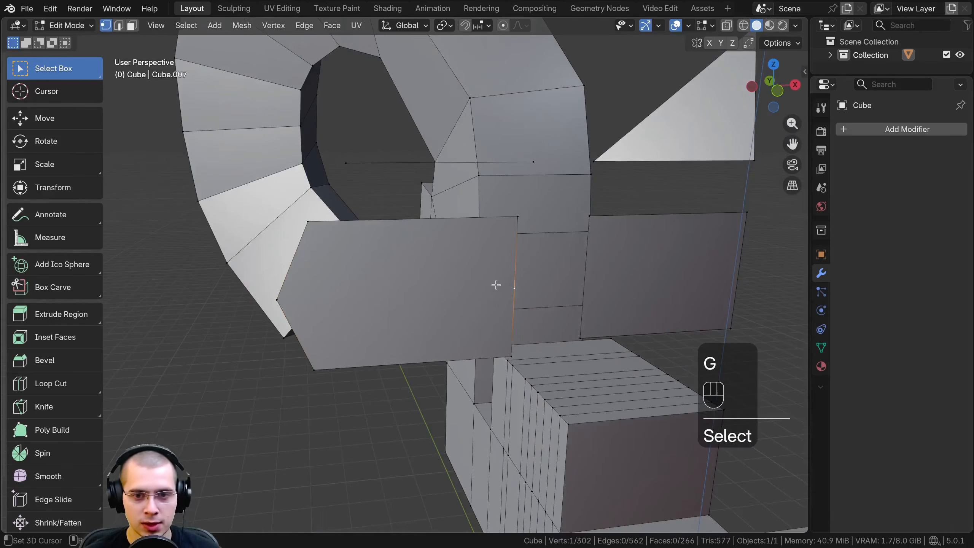
key("g")
left_click(520, 282)
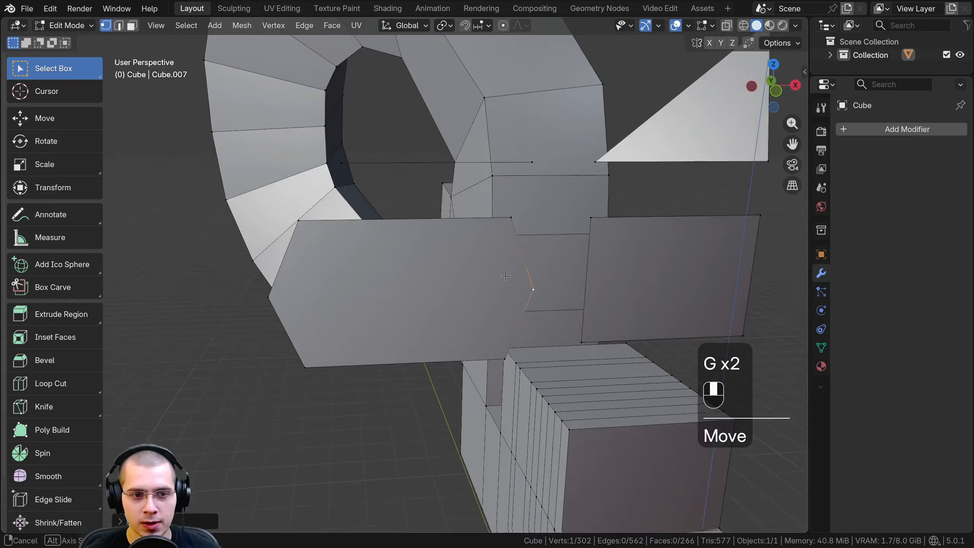
Select all six vertices around the hexagonal face one after another
middle_click_drag(528, 283, 450, 209)
left_click(454, 154, "shift")
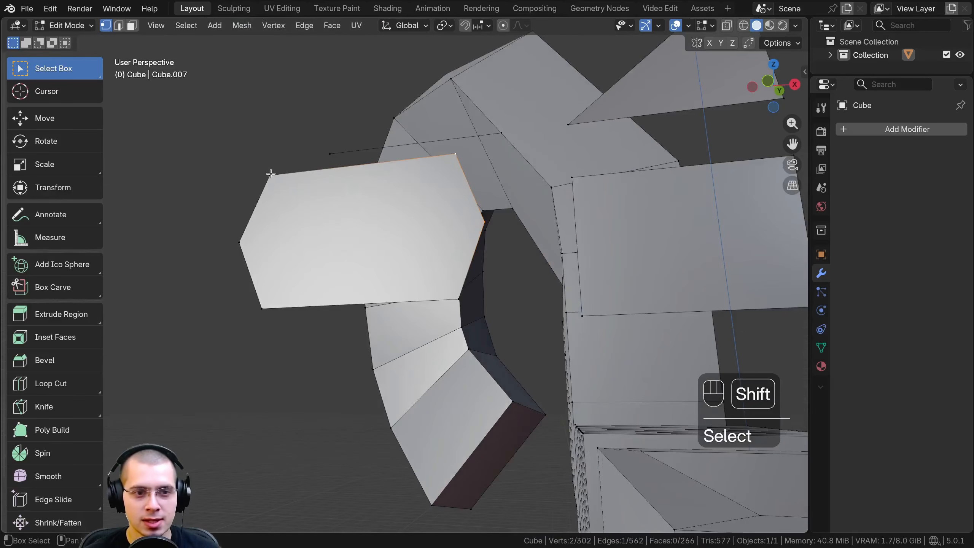
left_click(270, 175, "shift")
left_click(262, 310, "shift")
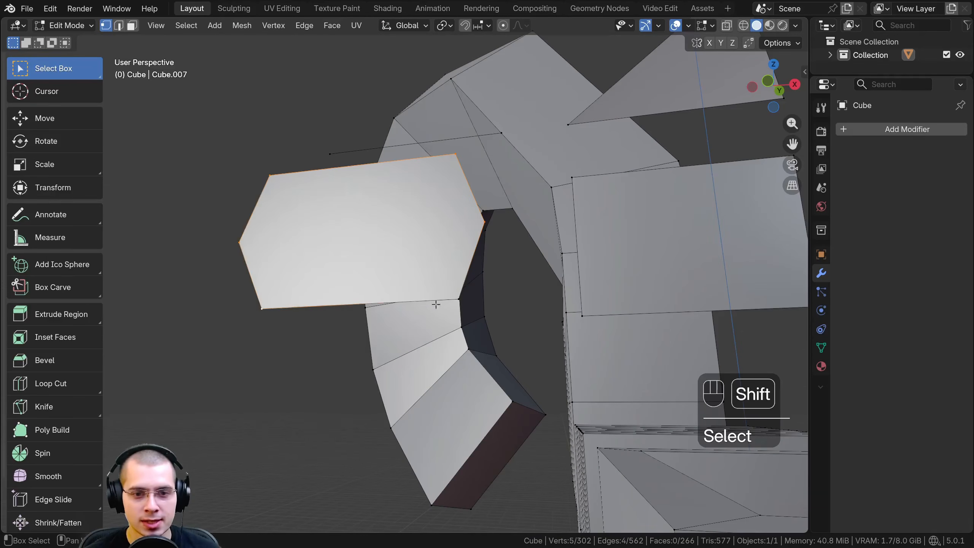
left_click(460, 299, "shift")
middle_click_drag(460, 299, 426, 331)
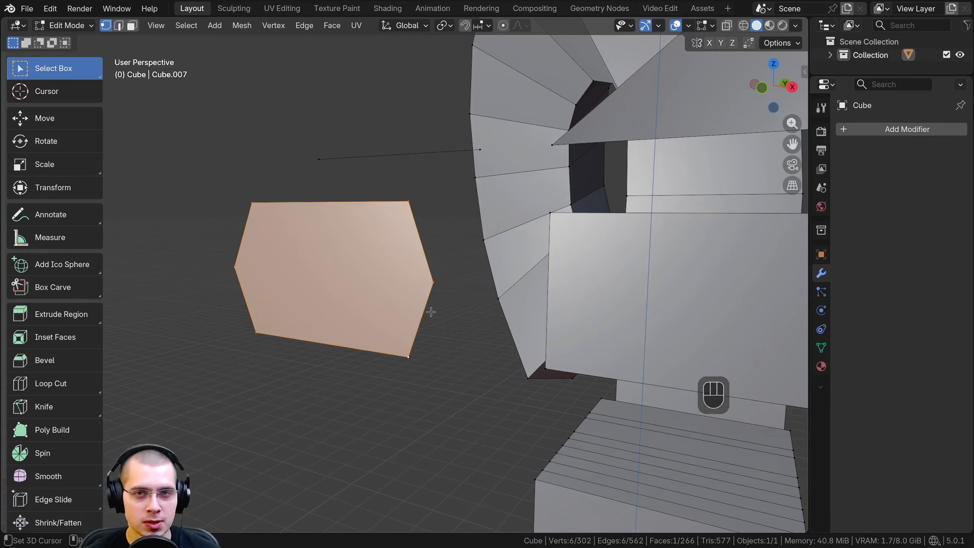
middle_click_drag(438, 324, 422, 330)
scroll(422, 330, "down", 2)
middle_click_drag(421, 330, 476, 337, "shift")
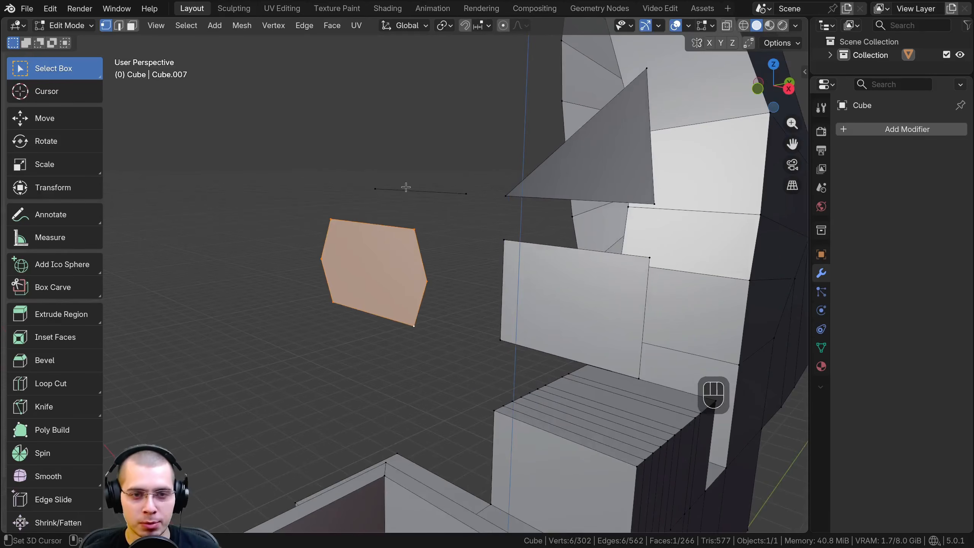
Add a cylinder to the mesh and select its circular top cap in face selection mode
key("shift+a")
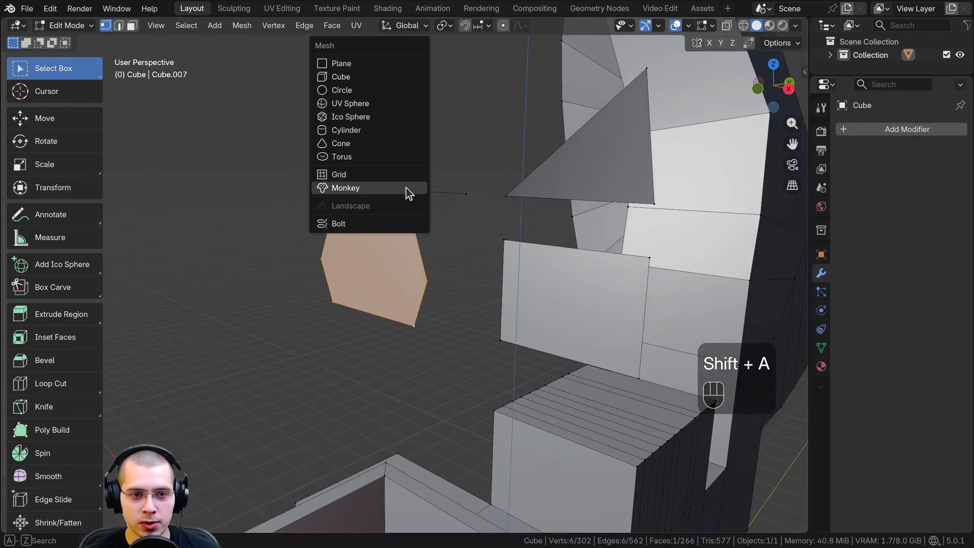
left_click(346, 131)
scroll(429, 185, "down", 5)
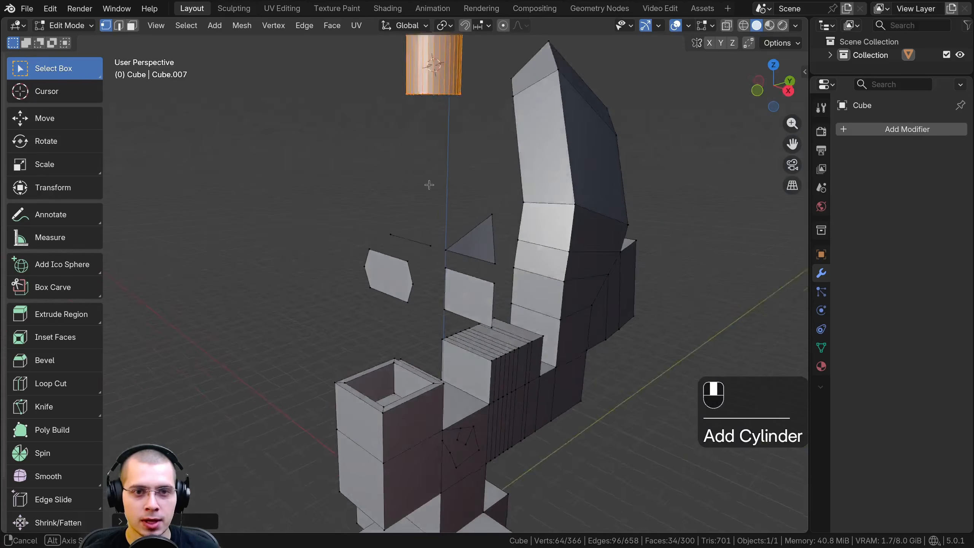
middle_click_drag(429, 185, 420, 215)
middle_click_drag(420, 215, 342, 478, "shift")
scroll(342, 92, "up", 7)
middle_click_drag(341, 92, 330, 212, "shift")
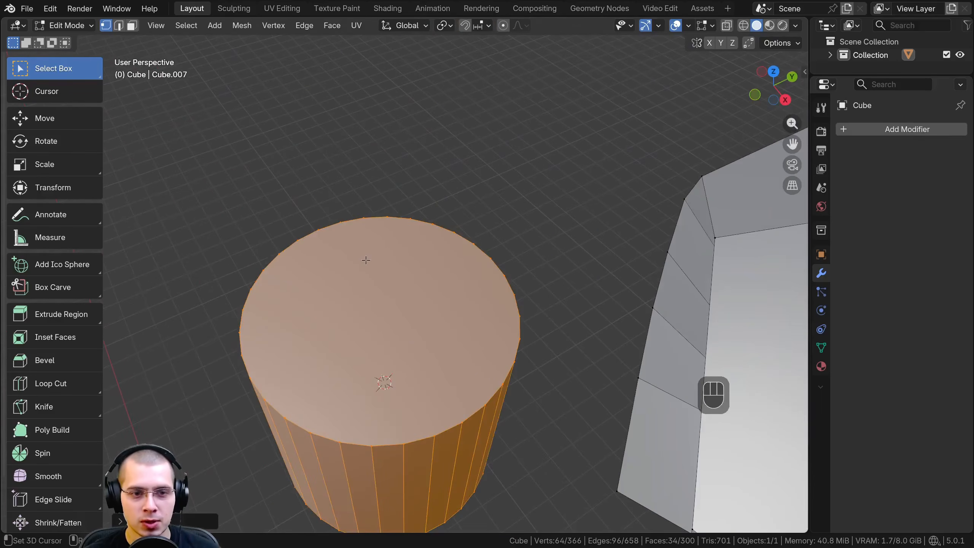
middle_click_drag(366, 261, 368, 208, "shift")
left_click(132, 25)
left_click(373, 211)
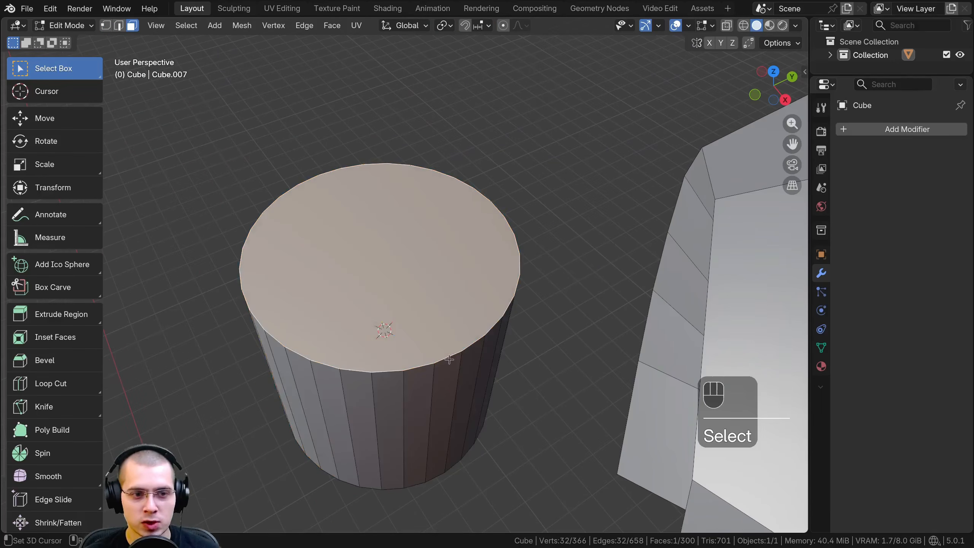
middle_click_drag(450, 359, 394, 223)
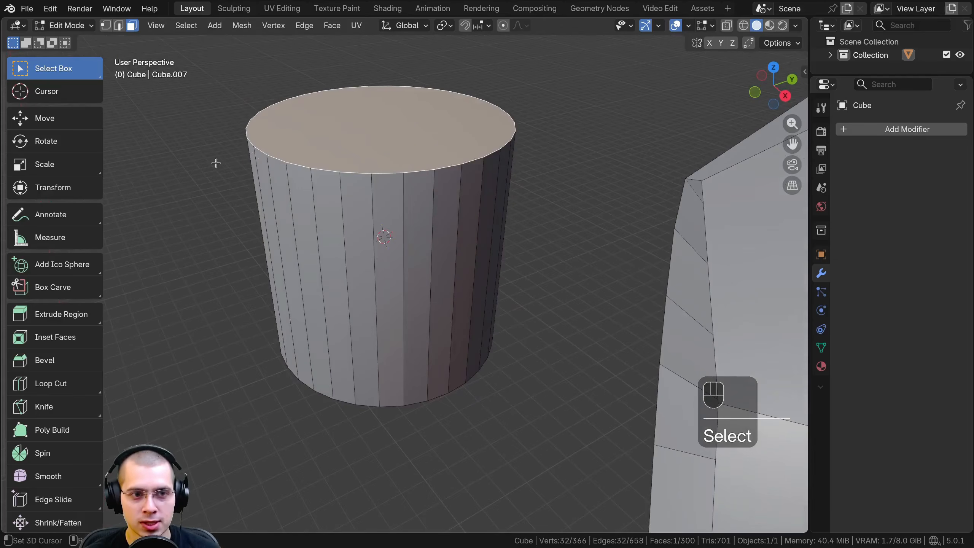
middle_click_drag(216, 163, 438, 239)
Select the floating hexagonal face and examine its flatness alongside the neighbouring quad from several angles
scroll(438, 248, "down", 7)
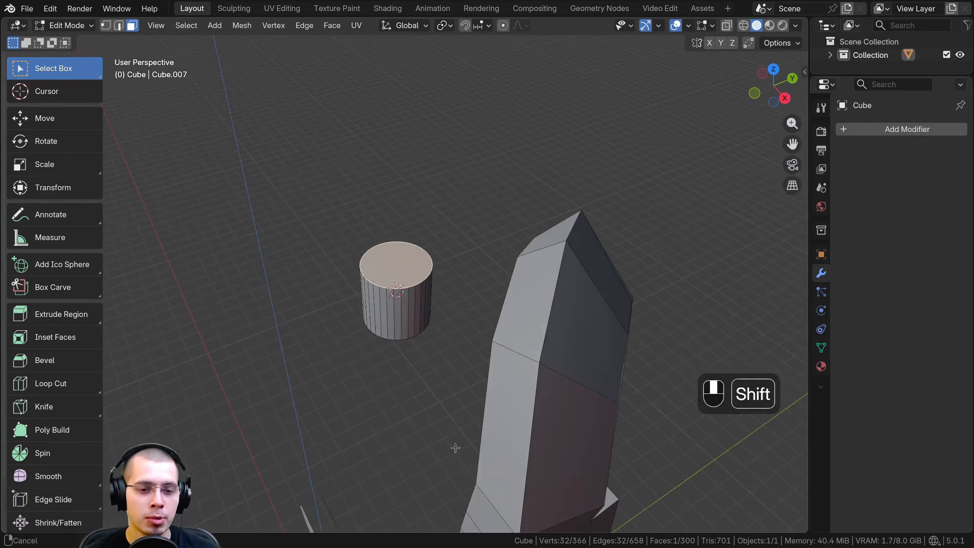
middle_click_drag(454, 448, 518, 167, "shift")
scroll(442, 266, "up", 4)
left_click(442, 266)
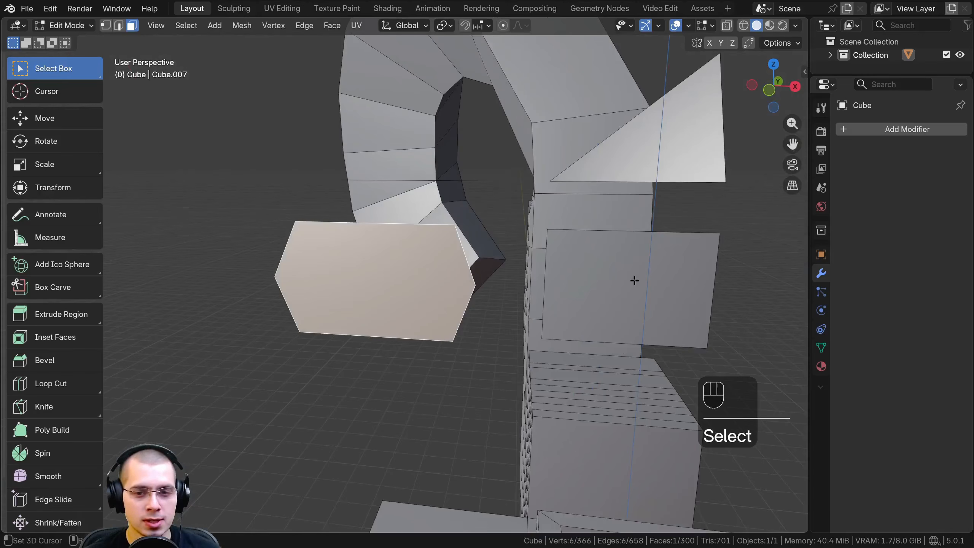
key("KP_Decimal")
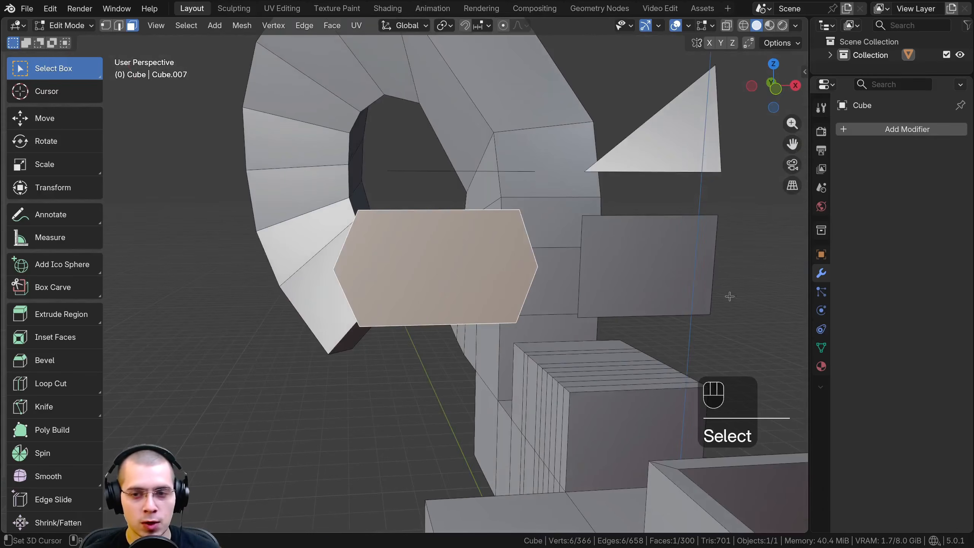
middle_click_drag(421, 257, 362, 294)
middle_click_drag(363, 293, 367, 242, "shift")
middle_click_drag(339, 248, 286, 247)
middle_click_drag(371, 242, 384, 236)
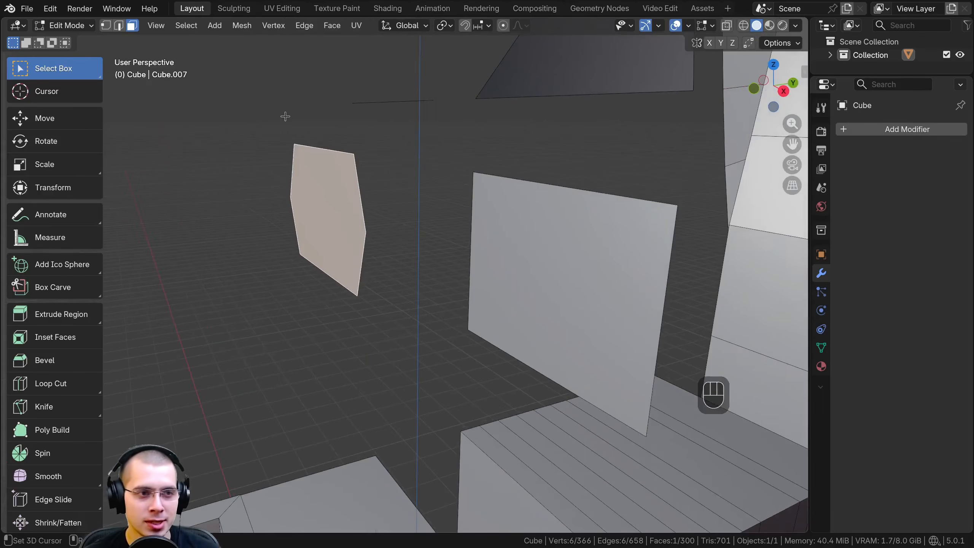
Move the floating quad's two upper vertices separately in vertex selection mode to bend the face out of plane
left_click(106, 26)
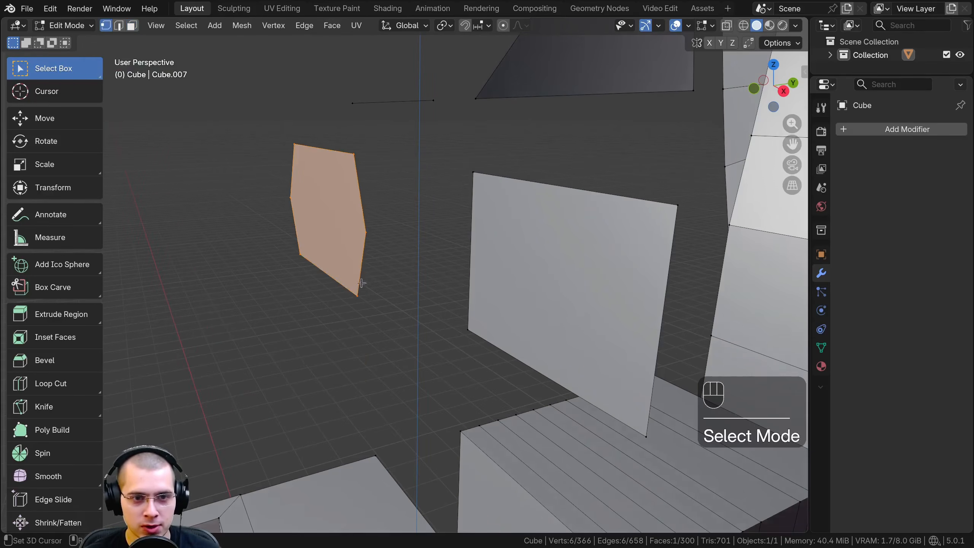
left_click(469, 169)
scroll(452, 173, "down", 3)
middle_click_drag(437, 176, 416, 174)
key("g")
left_click(395, 180)
left_click(462, 246)
key("g")
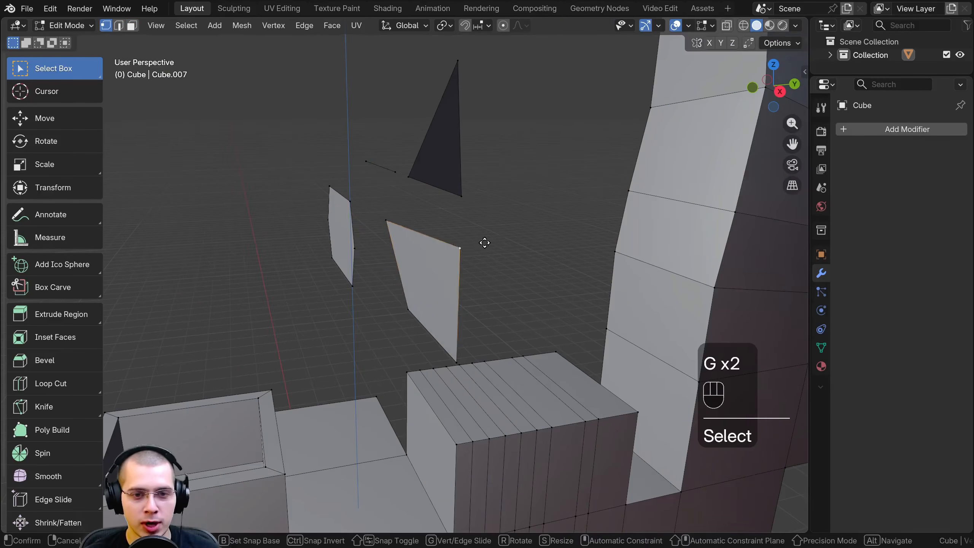
left_click(484, 242)
middle_click_drag(485, 243, 548, 330)
Move several vertices of the floating hexagonal face individually to distort it out of its flat plane
left_click(383, 208)
key("g")
left_click(356, 215)
left_click(309, 287)
key("g")
left_click(367, 254)
left_click(294, 239)
key("g")
left_click(305, 275)
key("g")
left_click(582, 363)
right_click(527, 277)
key("g")
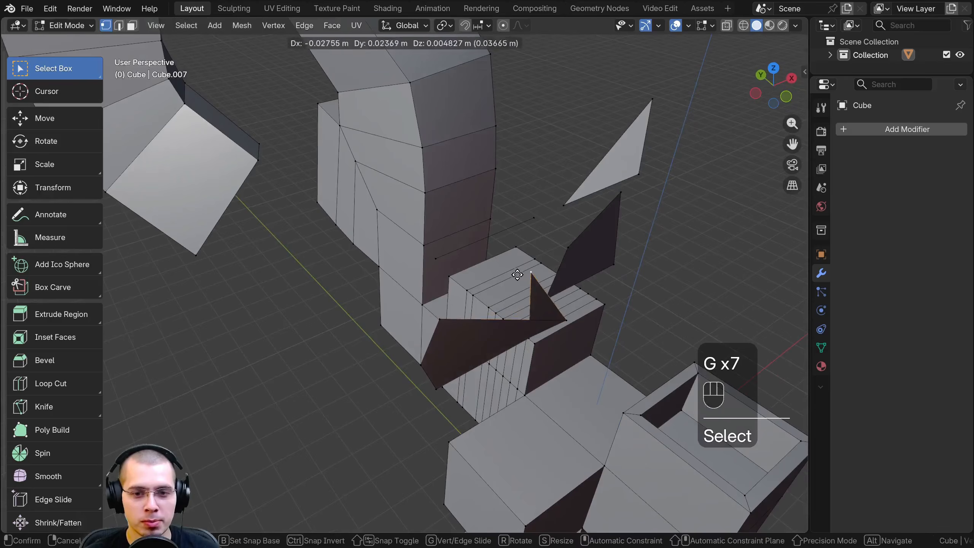
left_click(518, 277)
Lift the hexagonal face's outer side vertex, the one nearest the quad, to fold the face sharply
middle_click_drag(517, 277, 465, 243)
scroll(451, 291, "up", 3)
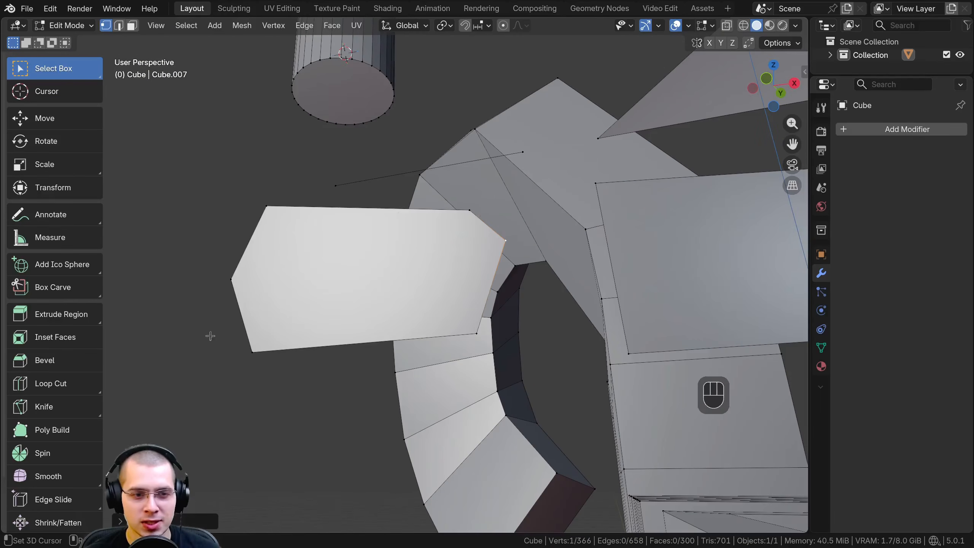
middle_click_drag(354, 220, 341, 312)
middle_click_drag(491, 331, 517, 209)
key("g")
left_click(445, 402)
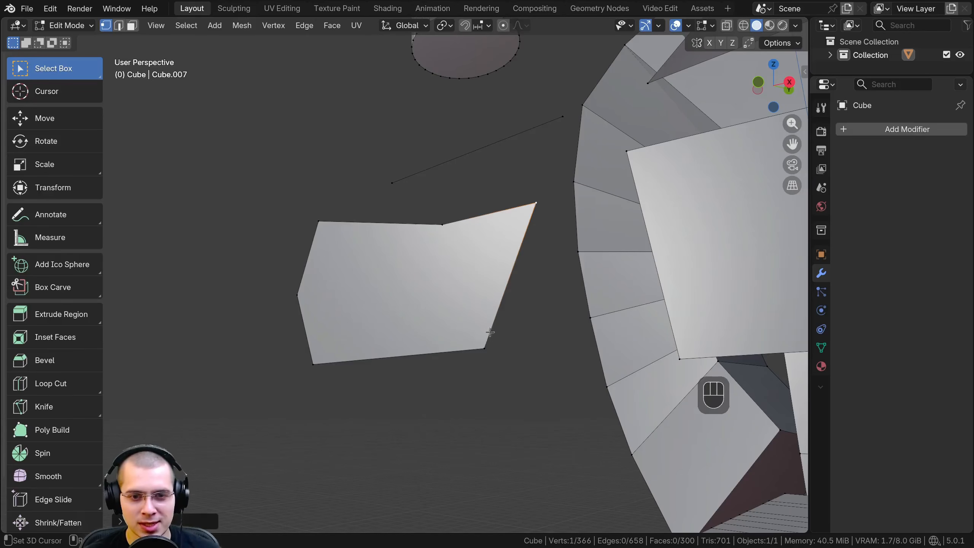
middle_click_drag(458, 330, 529, 434)
key("g")
left_click(530, 420)
Reposition the folded face's raised side vertex outward so that it forms a pointed tip
middle_click_drag(530, 420, 567, 237)
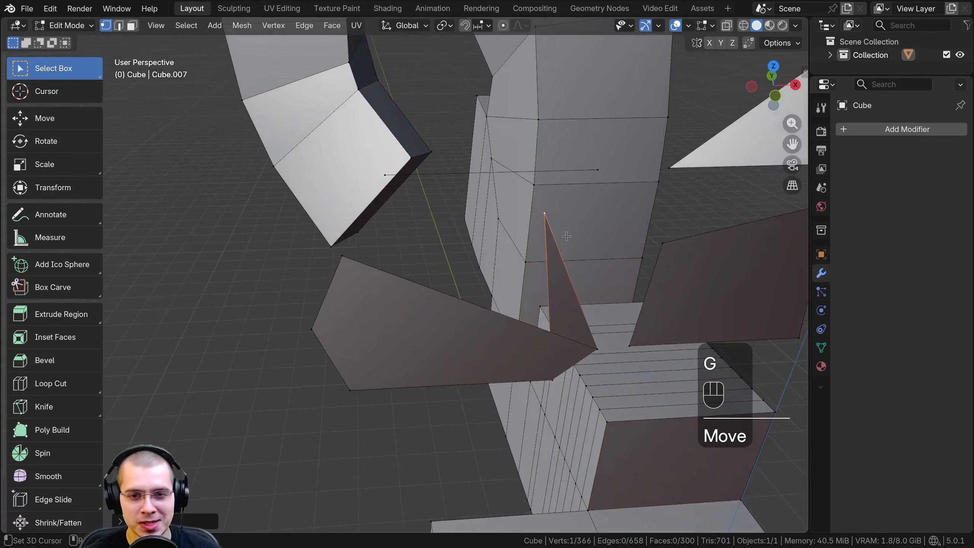
middle_click_drag(557, 314, 478, 218)
key("g")
left_click(456, 253)
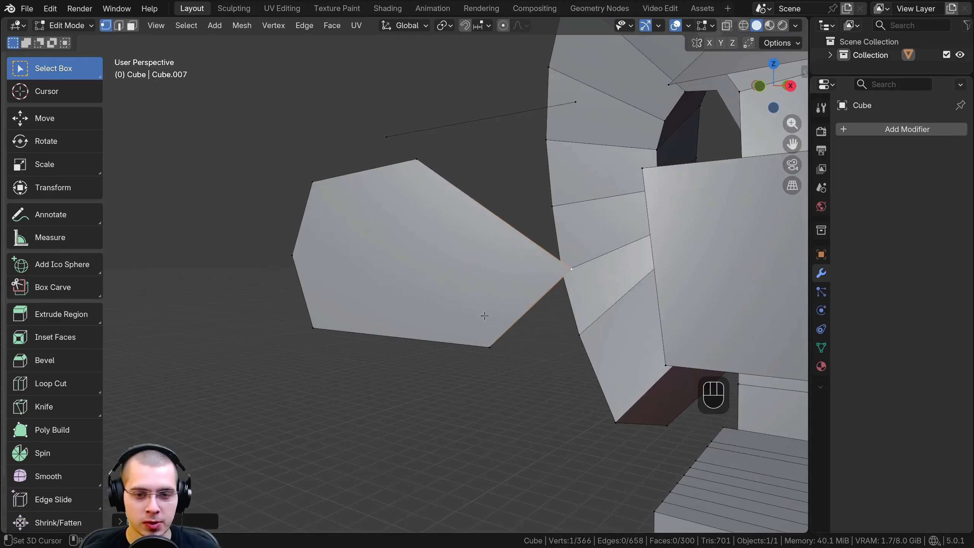
Divide the pointed face with Knife cuts joining a shared interior point to its lower, outer side and upper vertices
key("k")
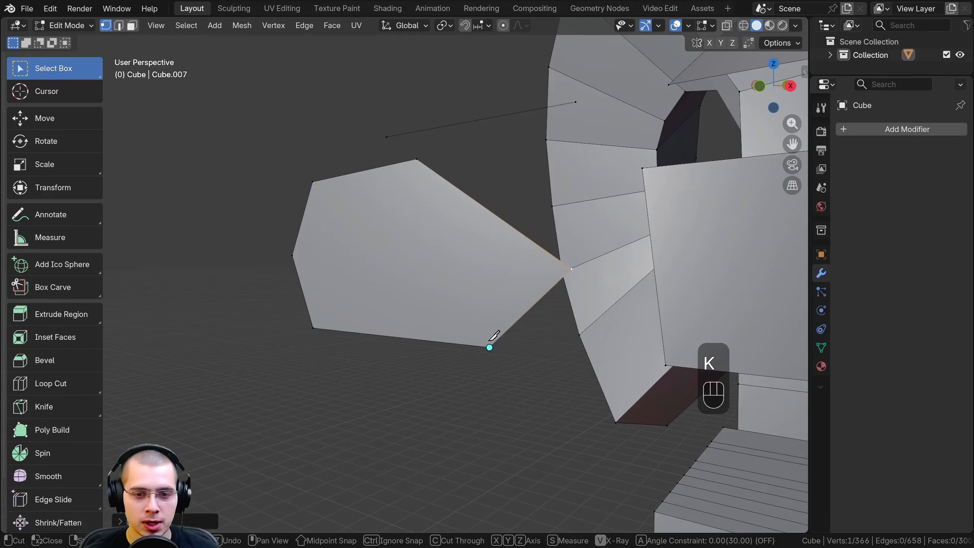
left_click(489, 347)
left_click(444, 254)
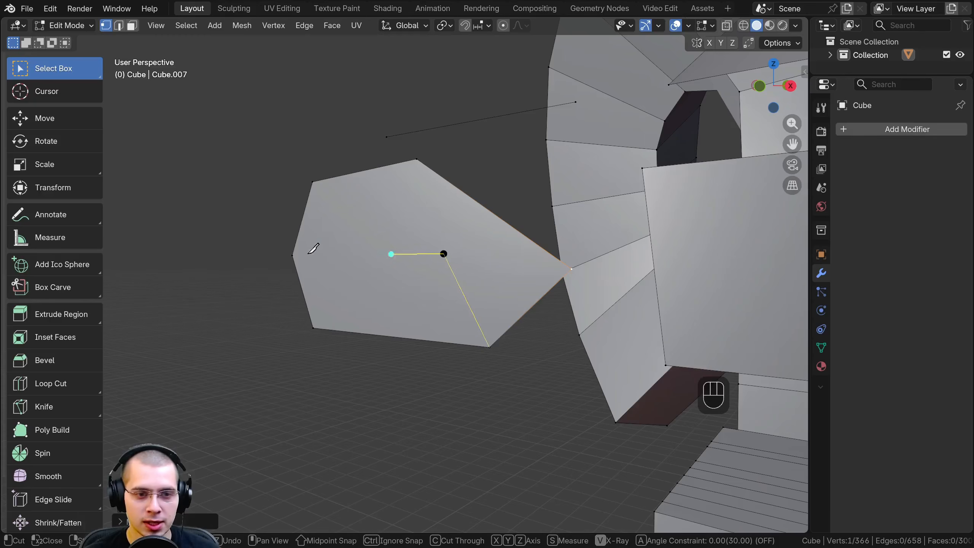
left_click(292, 255)
key("Return")
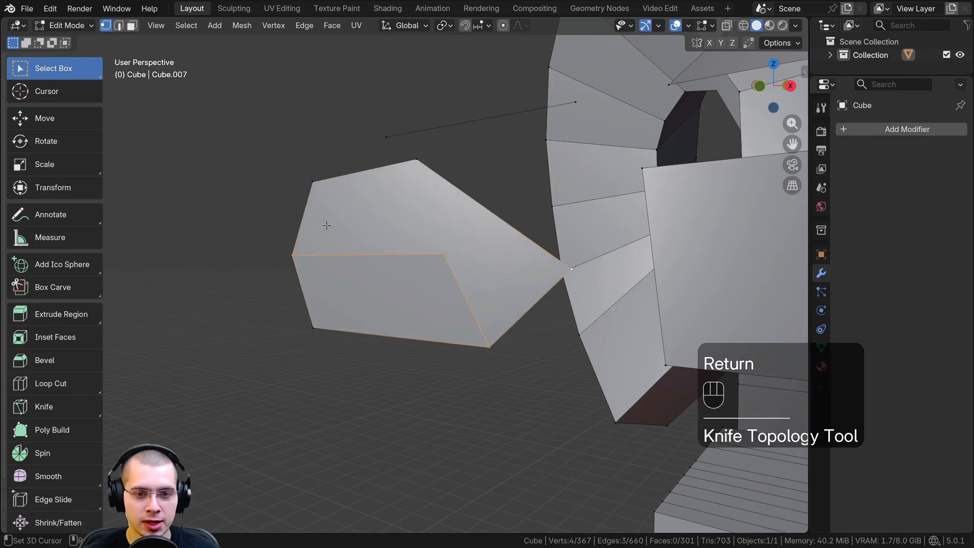
key("k")
key("k")
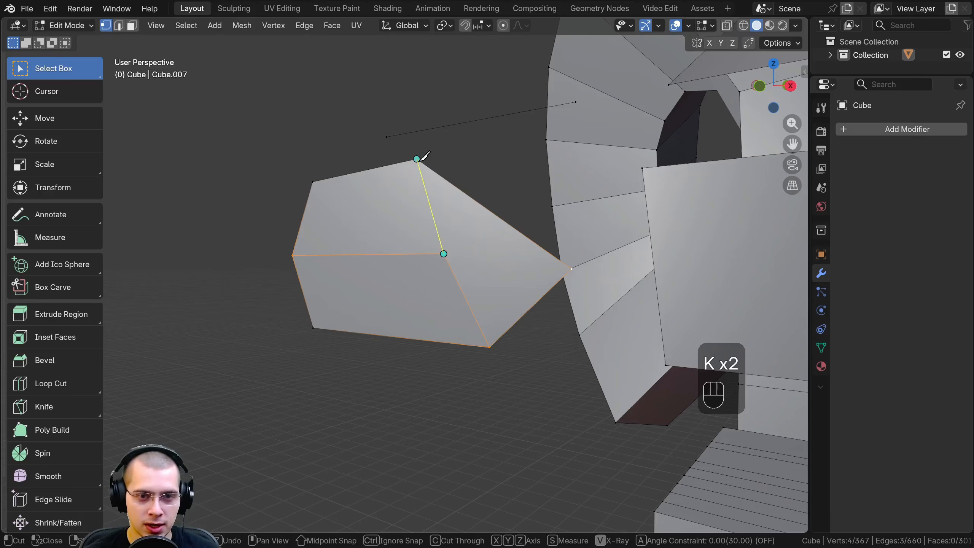
key("Return")
Move the divided face's tip, inner and outer side vertices individually to angle its three sections apart
middle_click_drag(610, 287, 598, 332)
left_click(576, 332)
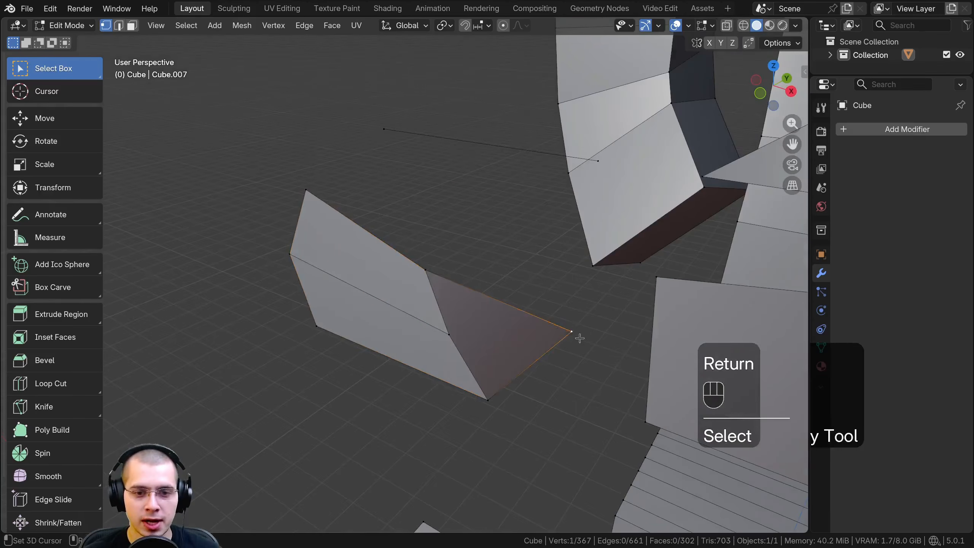
key("g")
left_click(506, 326)
middle_click_drag(506, 326, 394, 258)
left_click(430, 284)
left_click(297, 256, "shift")
middle_click_drag(296, 257, 239, 268)
key("g")
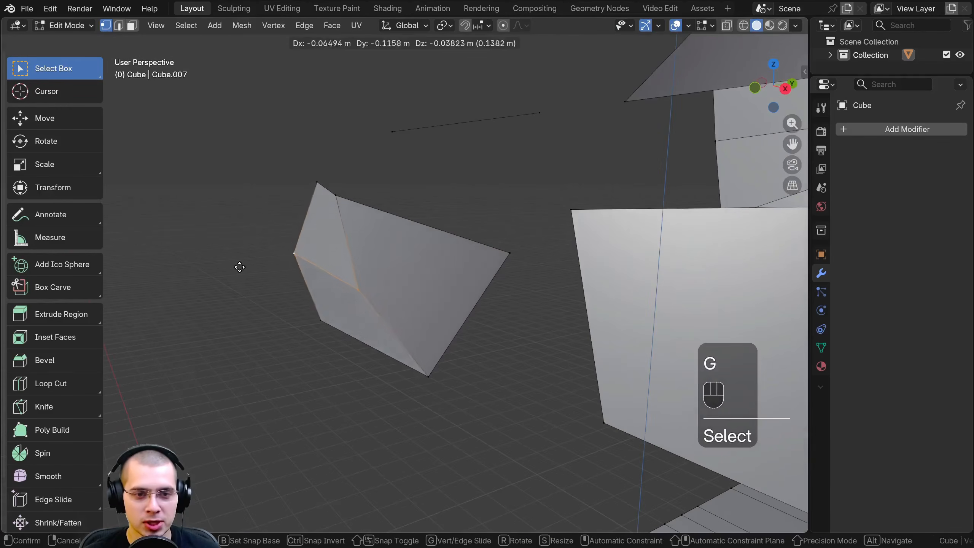
left_click(234, 267)
Select the corner vertices of the bent shape's sections in turn to check that each one is a quad
left_click(342, 198)
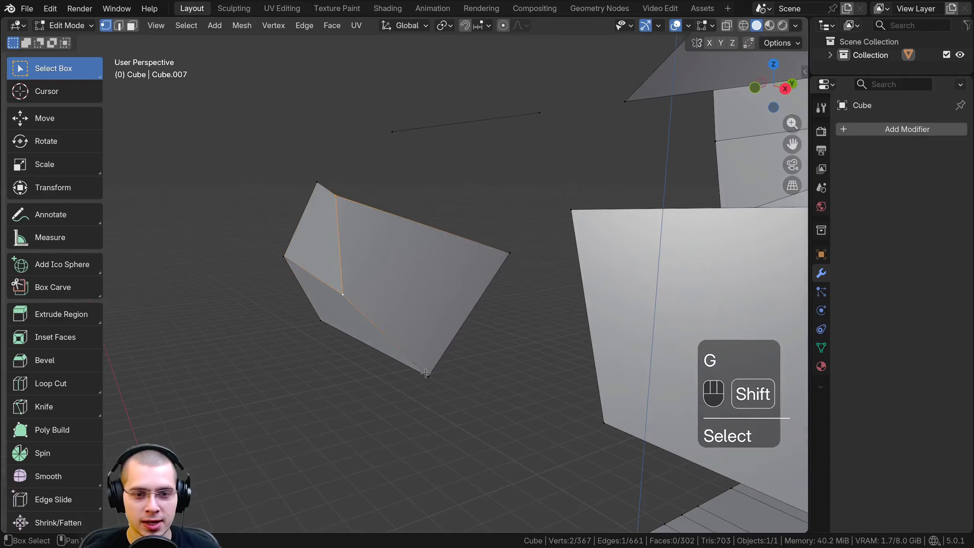
left_click(507, 249, "shift")
middle_click_drag(469, 259, 503, 262)
left_click(474, 290)
left_click(475, 200, "shift")
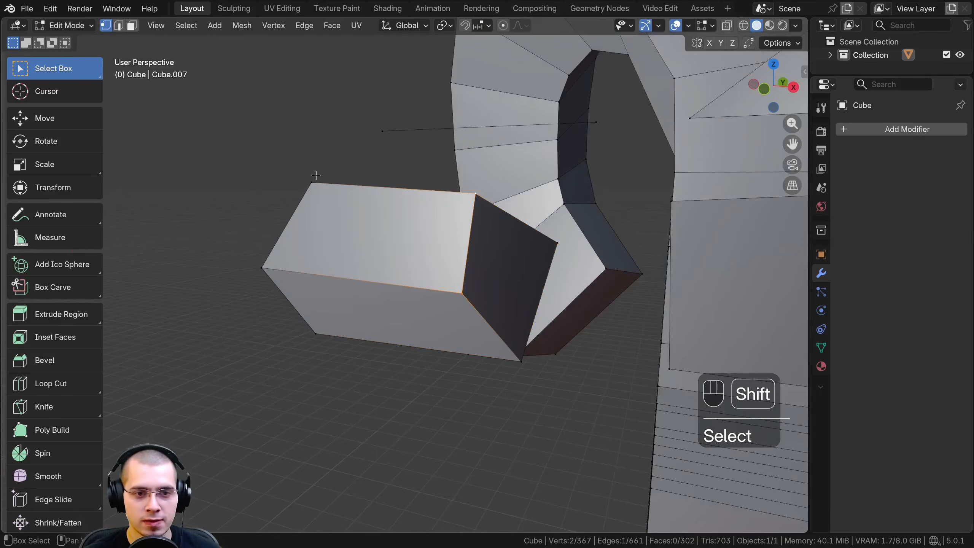
middle_click_drag(262, 270, 273, 326)
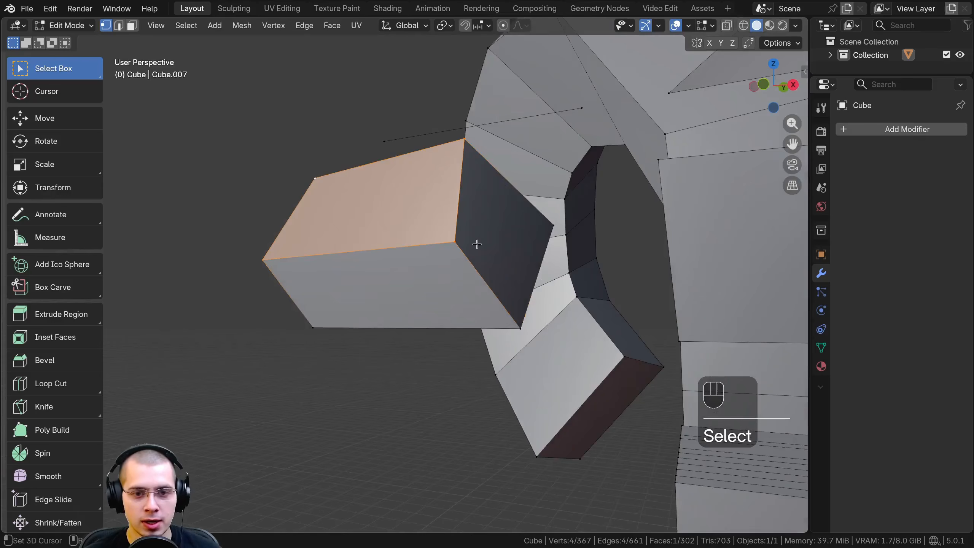
left_click(269, 266, "shift")
scroll(313, 277, "down", 5)
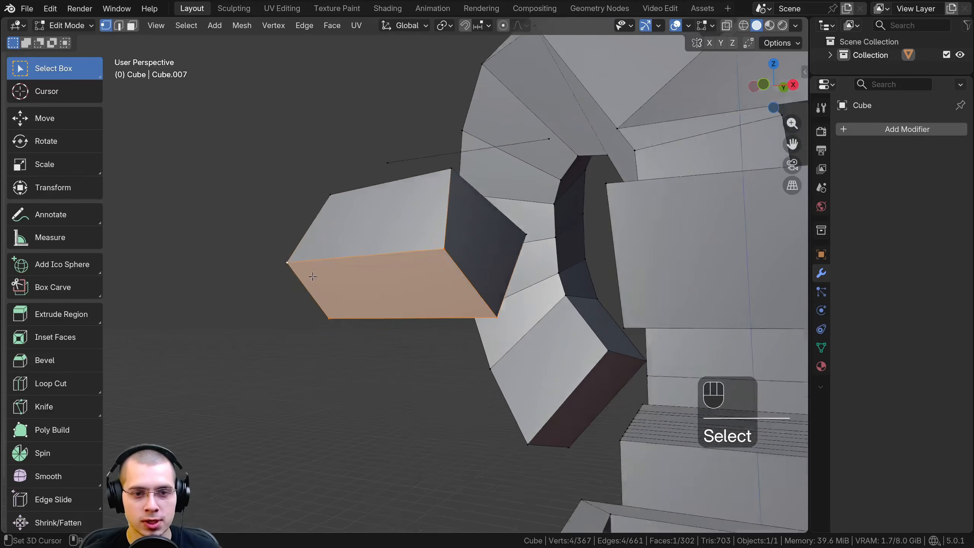
Activate the Poly Build tool and pull the open-topped box's upper corner vertices outward
key("Tab")
middle_click_drag(430, 188, 389, 202)
key("Tab")
scroll(391, 207, "down", 2)
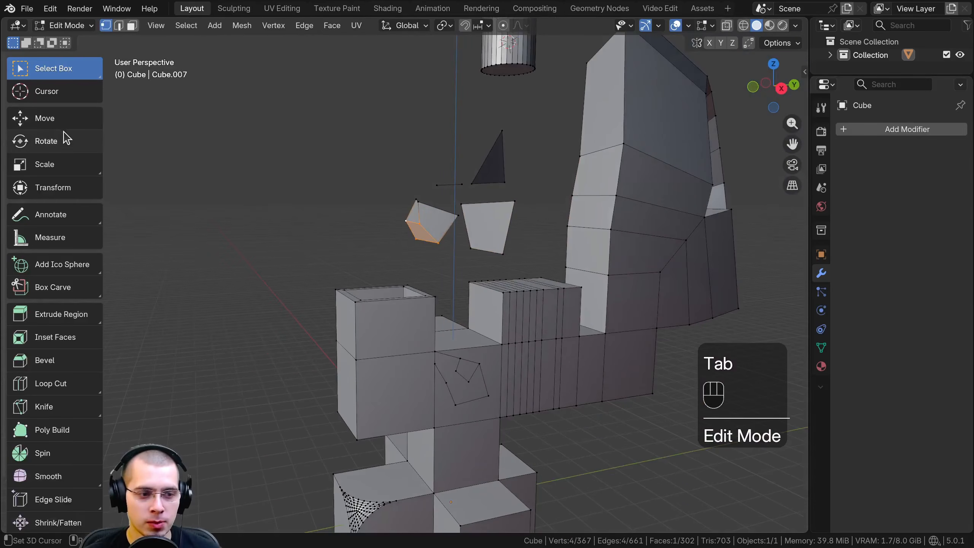
scroll(66, 138, "down", 2)
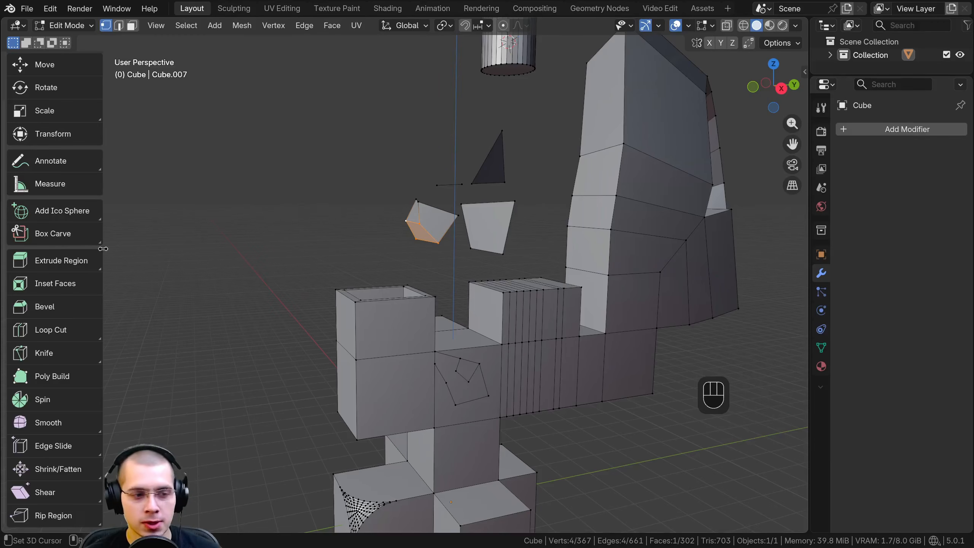
left_click(57, 380)
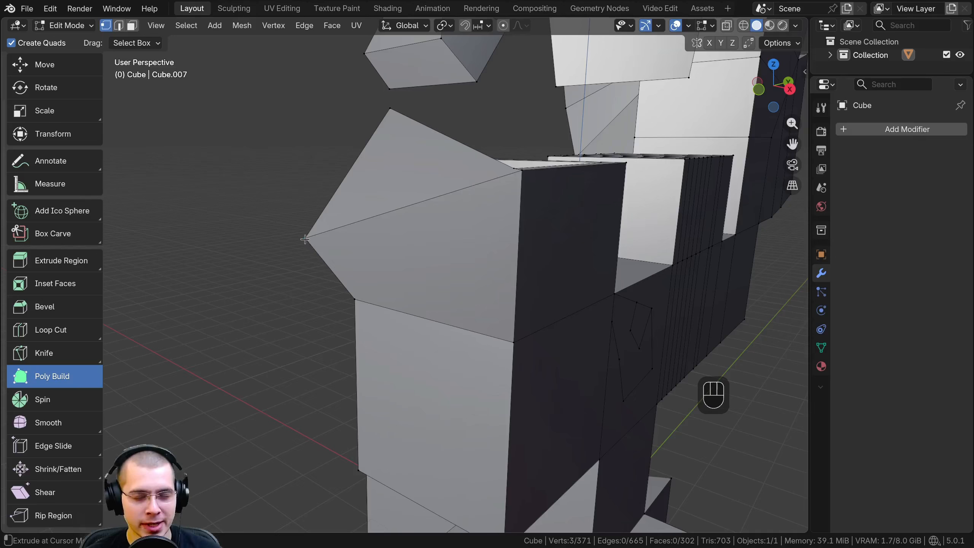
middle_click_drag(328, 220, 311, 231)
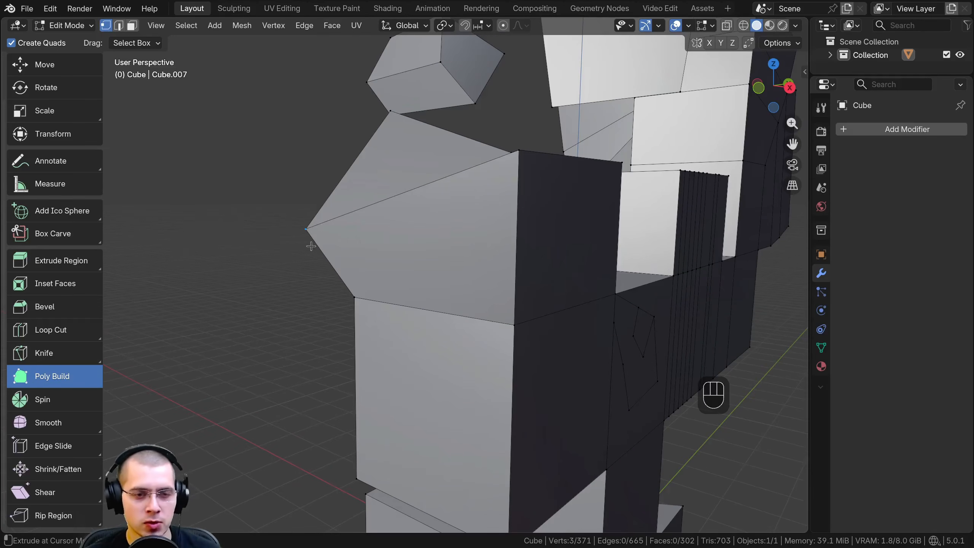
left_click_drag(305, 230, 301, 203)
Undo the last edit and use Poly Build to add a chain of vertices from the pulled-out corner, forming a face
key("ctrl+z")
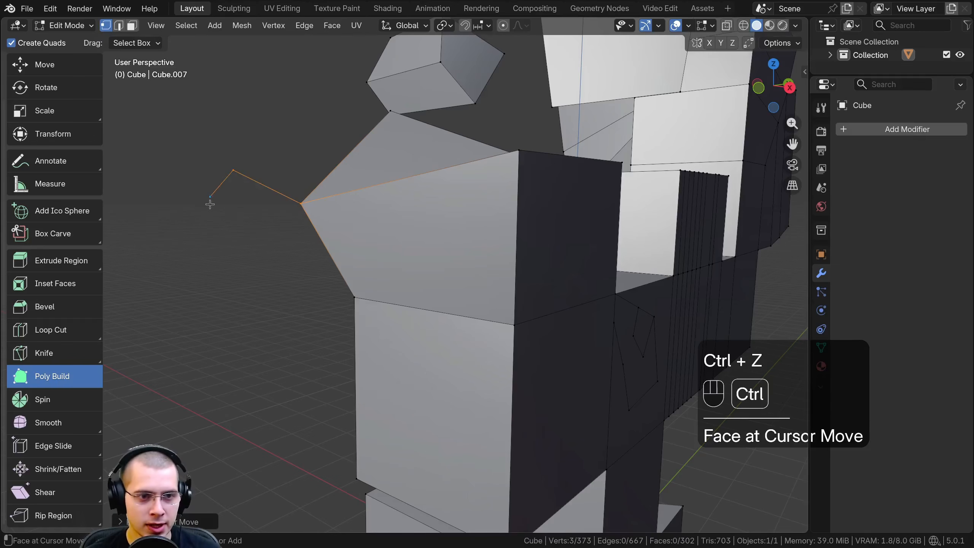
left_click(209, 237, "ctrl")
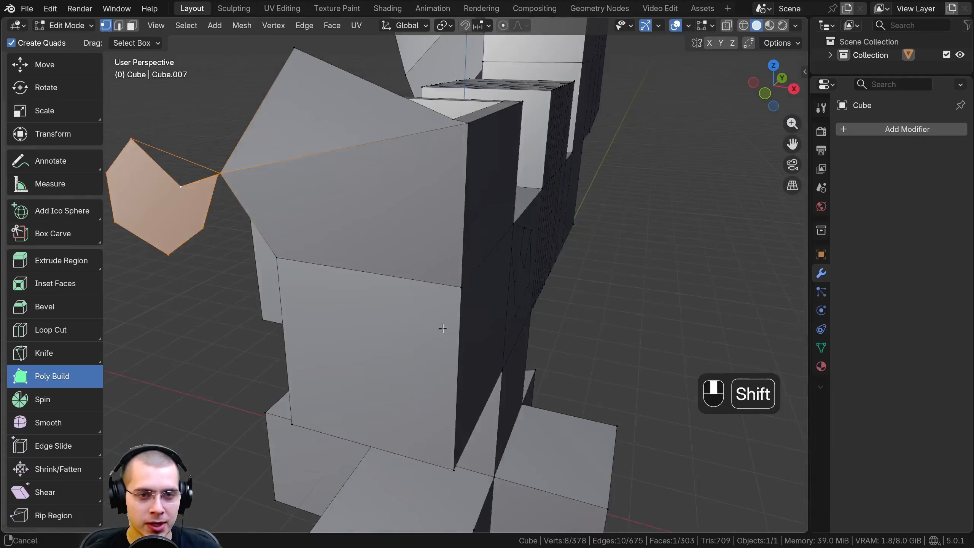
middle_click_drag(449, 150, 438, 305, "shift")
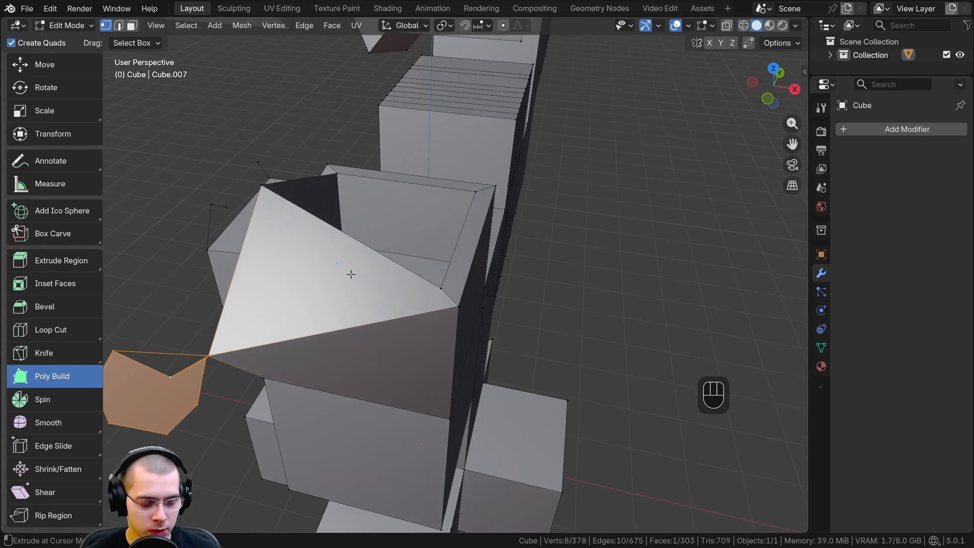
Delete an inner rim face, the sloped top face and the newly built face of the open-topped box with Poly Build
key("shift")
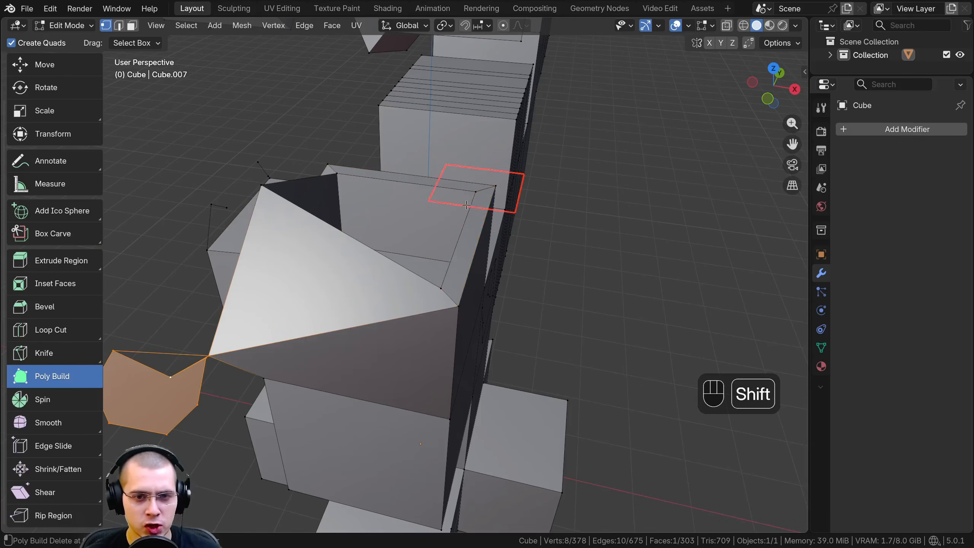
left_click(471, 224, "shift")
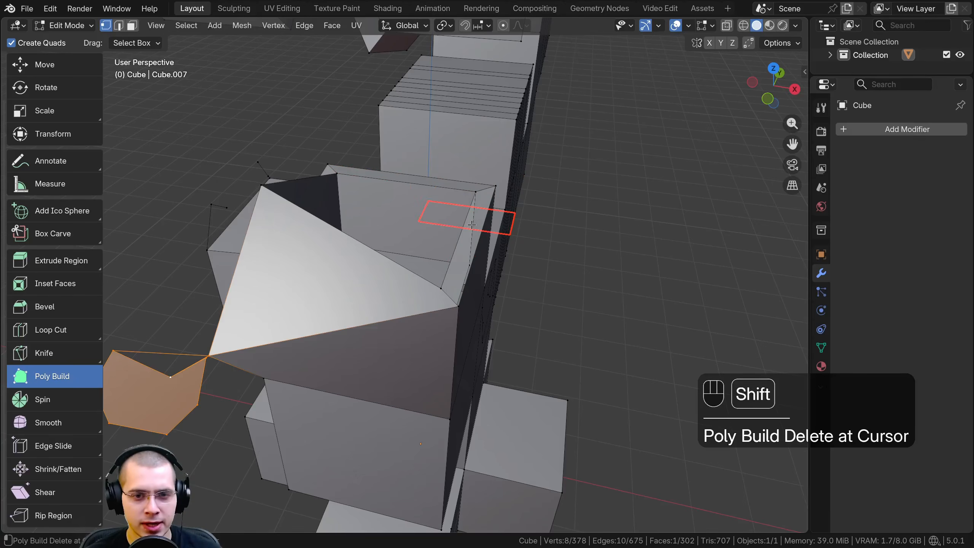
middle_click_drag(471, 225, 267, 264)
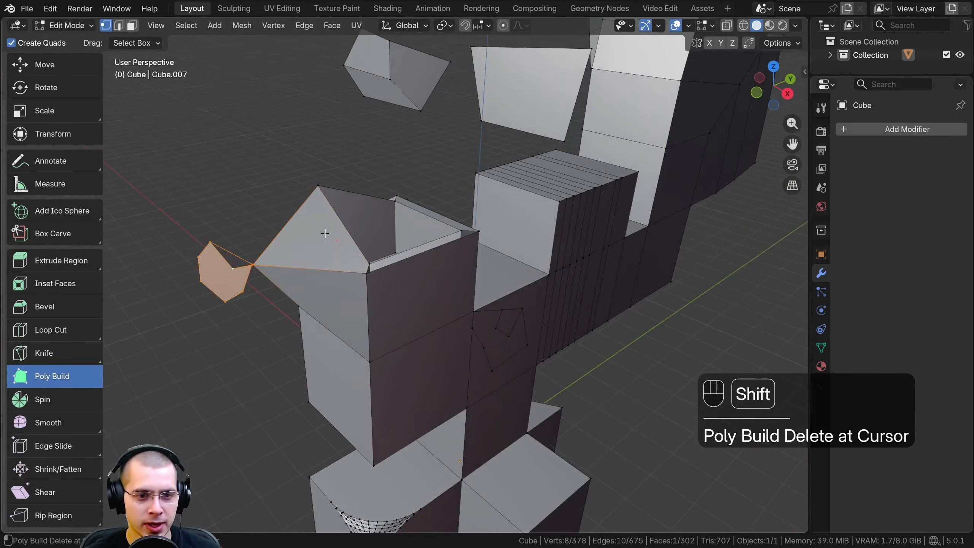
left_click(266, 264, "shift")
left_click(217, 264, "shift")
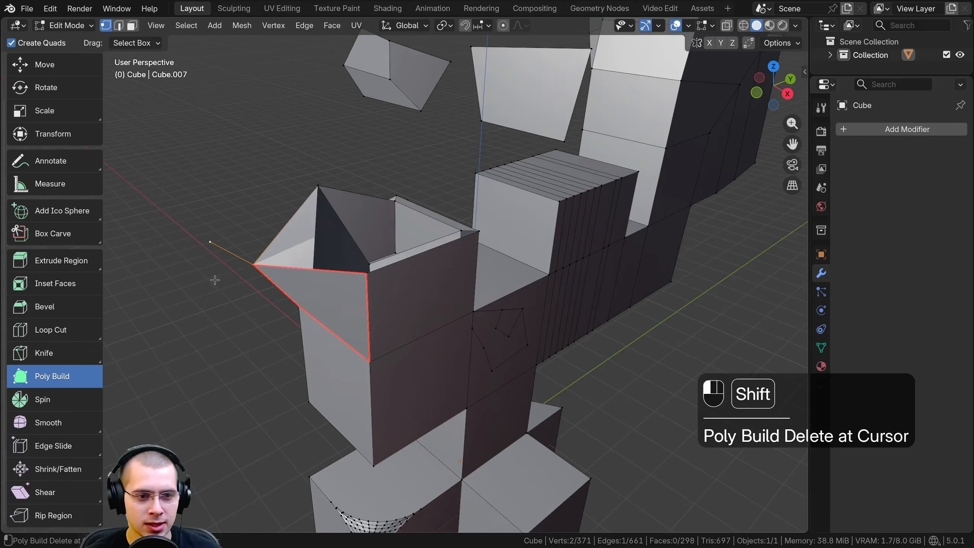
left_click(213, 278, "shift")
Delete the box's outer side, lower front and bottom faces with Poly Build to open it up
middle_click_drag(212, 246, 409, 199)
left_click(398, 302, "shift")
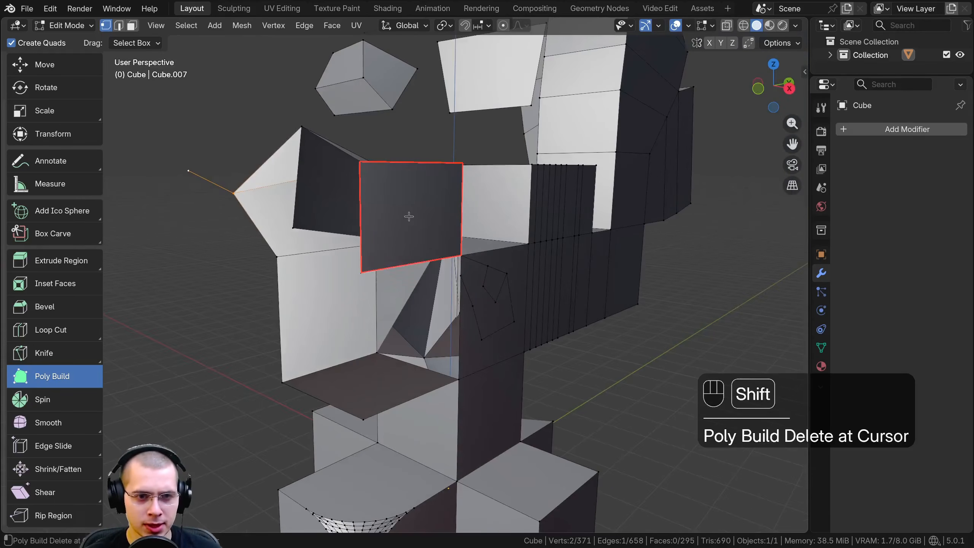
left_click(409, 199, "shift")
middle_click_drag(364, 311, 301, 291)
left_click(303, 304, "shift")
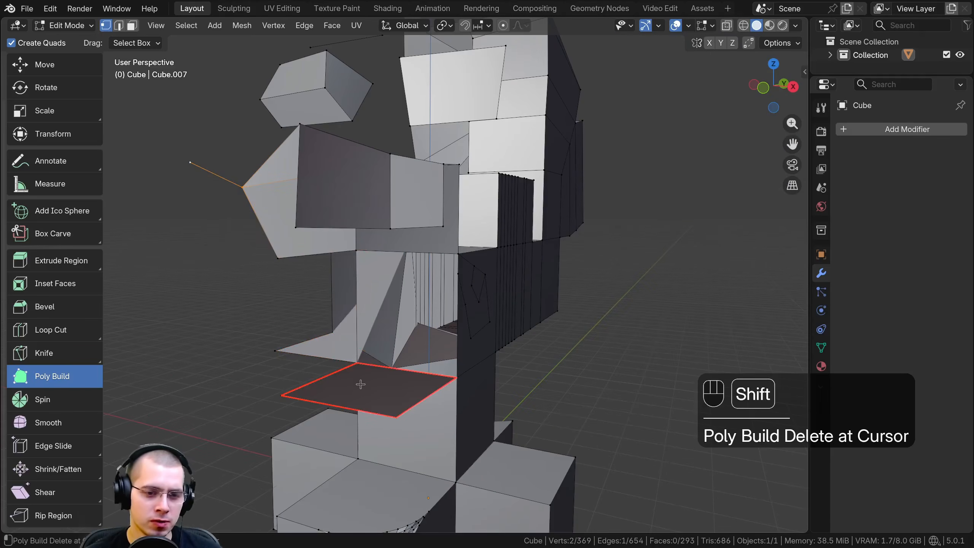
left_click(360, 383, "shift")
middle_click_drag(360, 384, 245, 306)
Activate the Spin tool and select the floating cylinder's top face in face selection mode
middle_click_drag(137, 335, 63, 401)
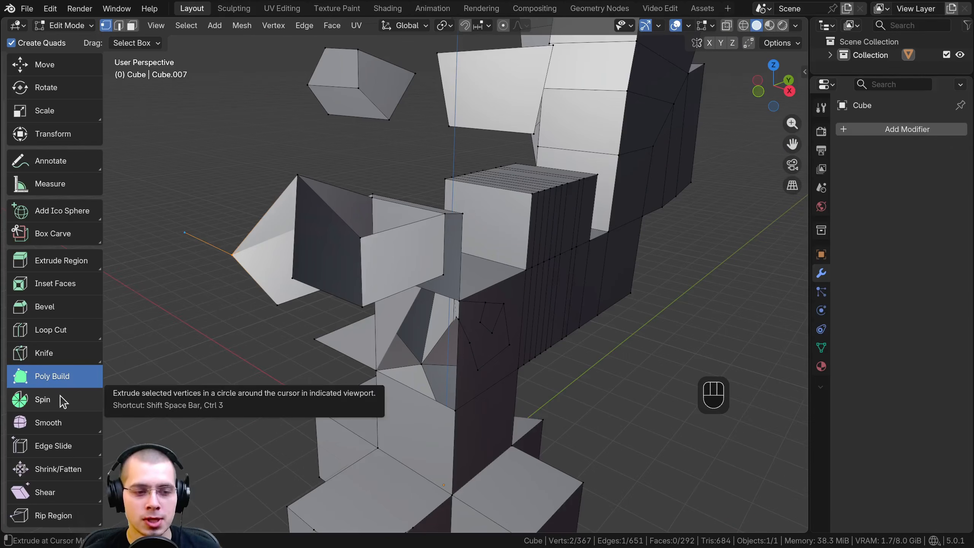
left_click(64, 400)
middle_click_drag(161, 307, 323, 181)
scroll(333, 175, "down", 3)
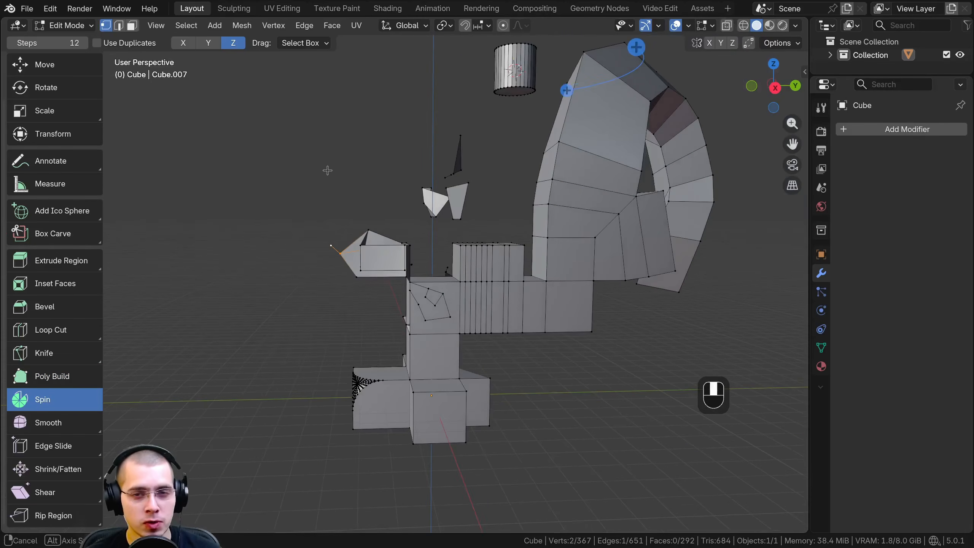
middle_click_drag(530, 132, 423, 294, "shift")
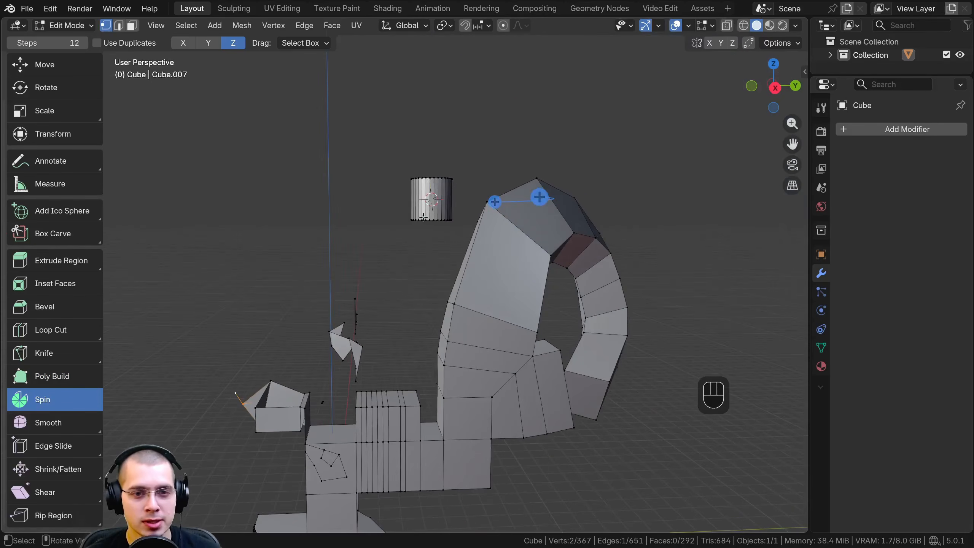
middle_click_drag(422, 227, 387, 300, "shift")
scroll(387, 299, "up", 4)
middle_click_drag(387, 261, 390, 222, "shift")
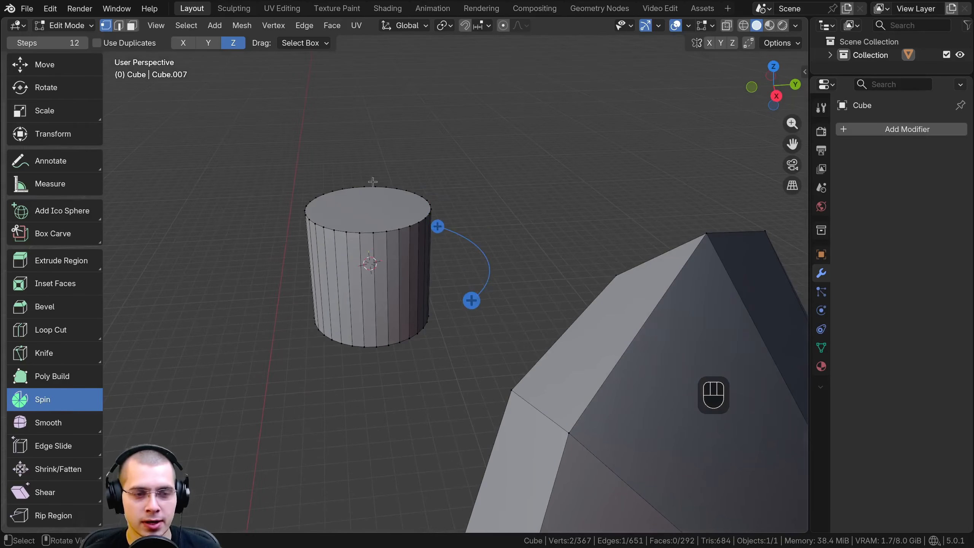
left_click(132, 26)
left_click(339, 199)
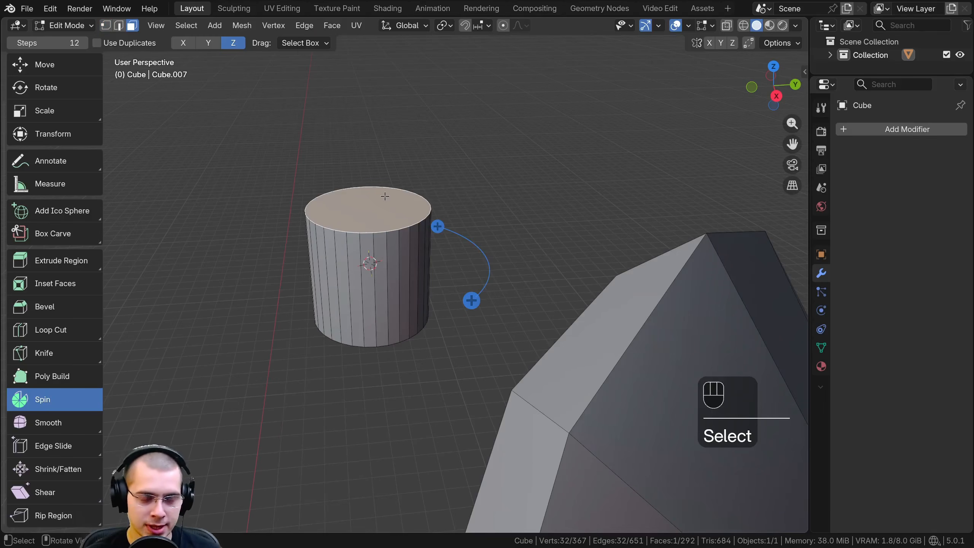
Raise the cylinder's top face along the Z axis in front orthographic view to make the cylinder taller
key("KP_1")
middle_click_drag(382, 195, 543, 235, "shift")
key("g")
key("z")
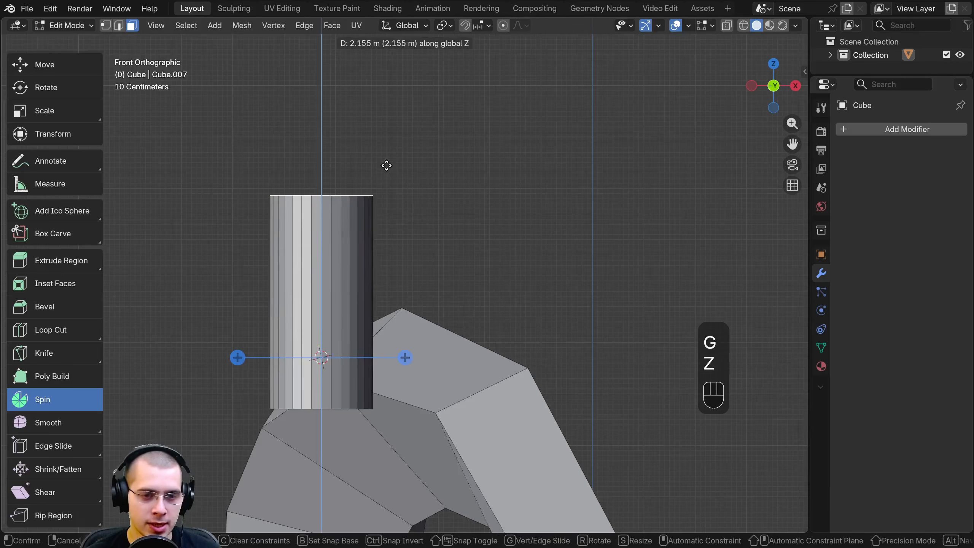
left_click(388, 130)
Try several 3D cursor positions beside and above the tall cylinder in front view to relocate the Spin centre
middle_click_drag(388, 150, 345, 227, "shift")
scroll(384, 201, "up", 2)
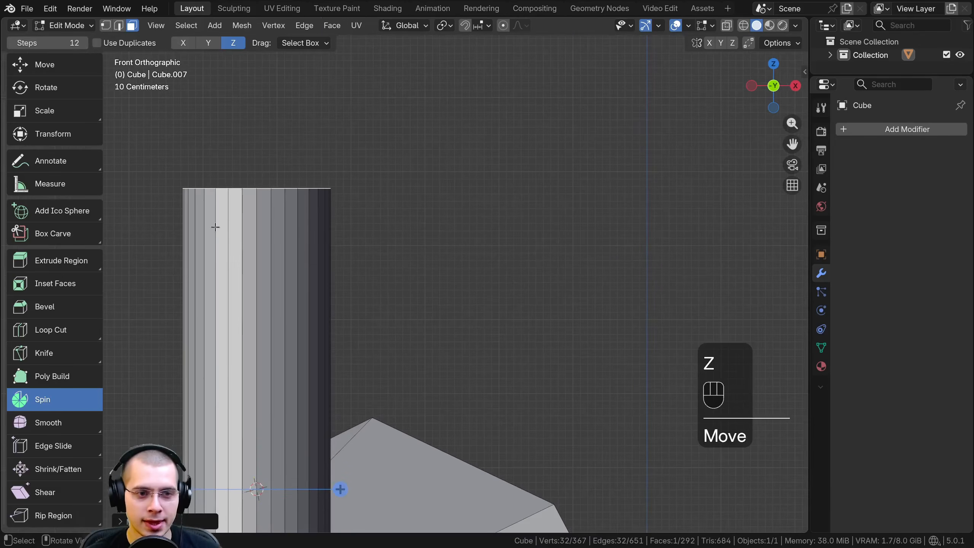
scroll(215, 227, "down", 4)
scroll(333, 158, "up", 1)
middle_click_drag(333, 159, 340, 224, "shift")
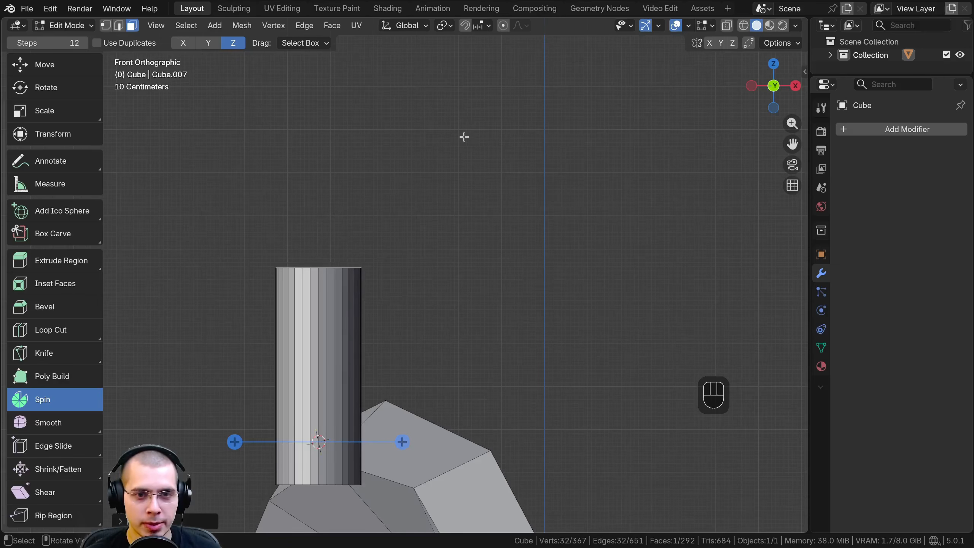
middle_click_drag(377, 283, 380, 264, "shift")
scroll(380, 264, "up", 1)
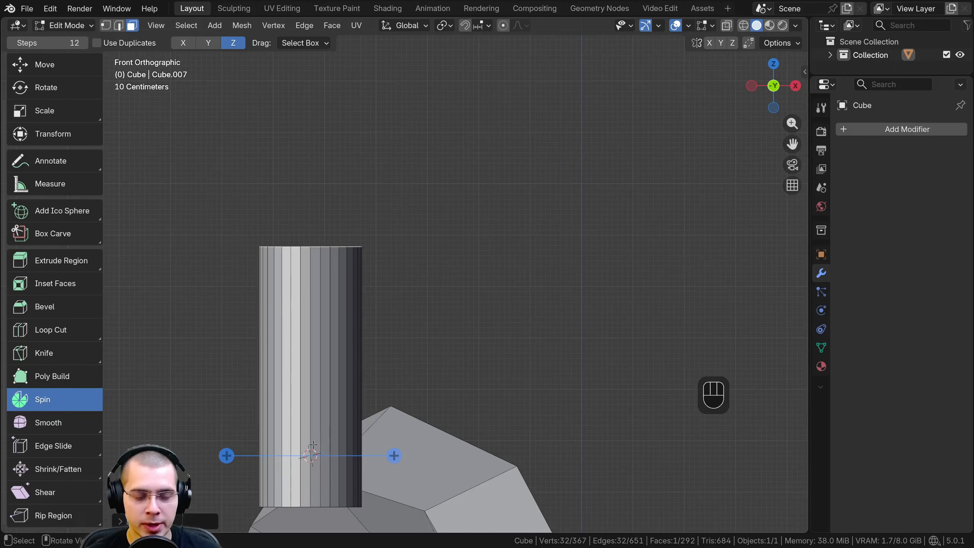
right_click(467, 231, "shift")
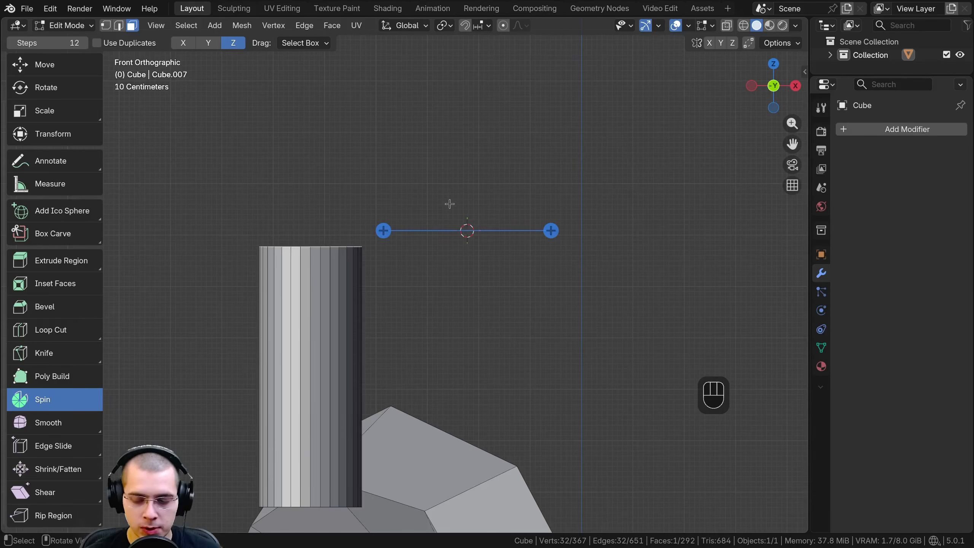
right_click(456, 186, "shift")
right_click(513, 261, "shift")
right_click(477, 150, "shift")
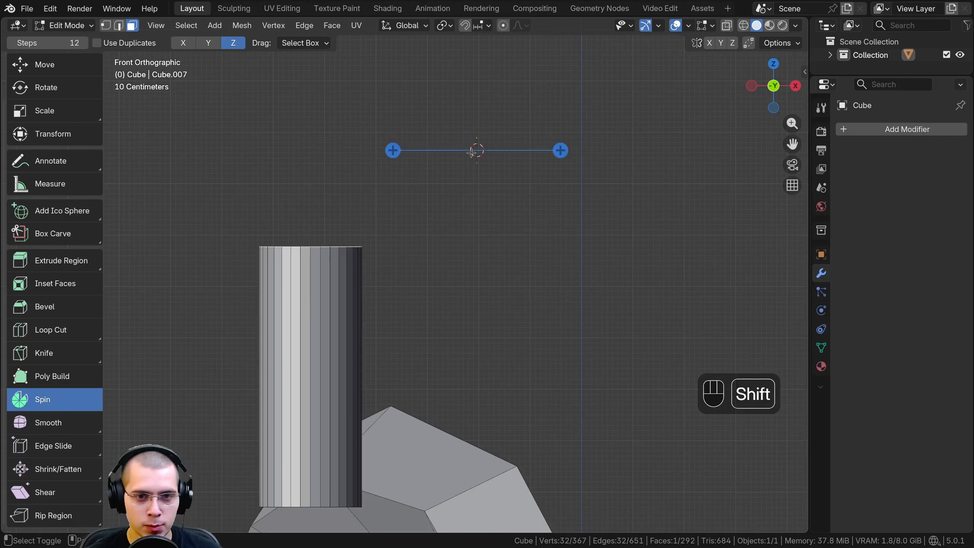
Reposition the 3D cursor around the cylinder's top in perspective view, leaving it beside the upper end
middle_click_drag(339, 179, 341, 201)
right_click(341, 198, "shift")
right_click(293, 244, "shift")
right_click(472, 255, "shift")
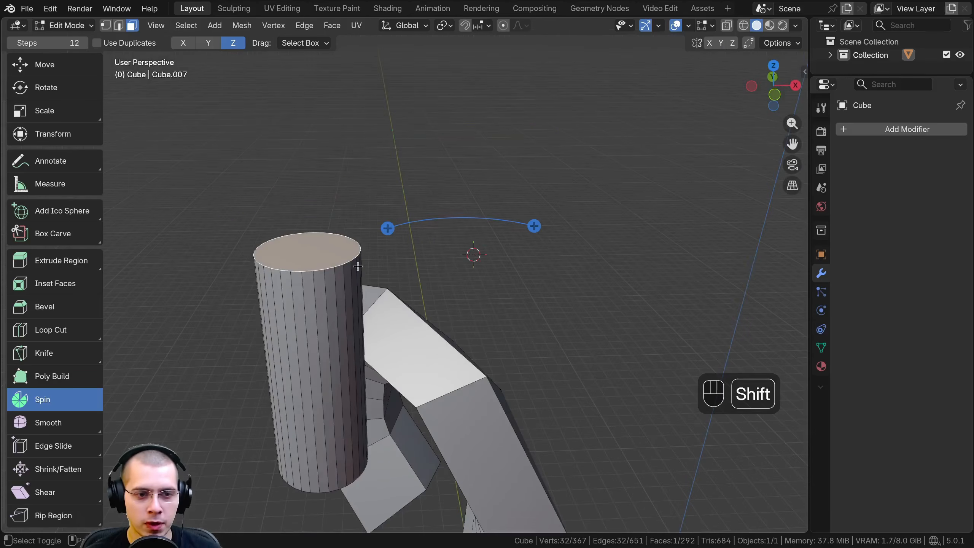
Place the 3D cursor beside the cylinder, roughly level with its top face, in front orthographic view
right_click(316, 256, "shift")
middle_click_drag(318, 257, 399, 229)
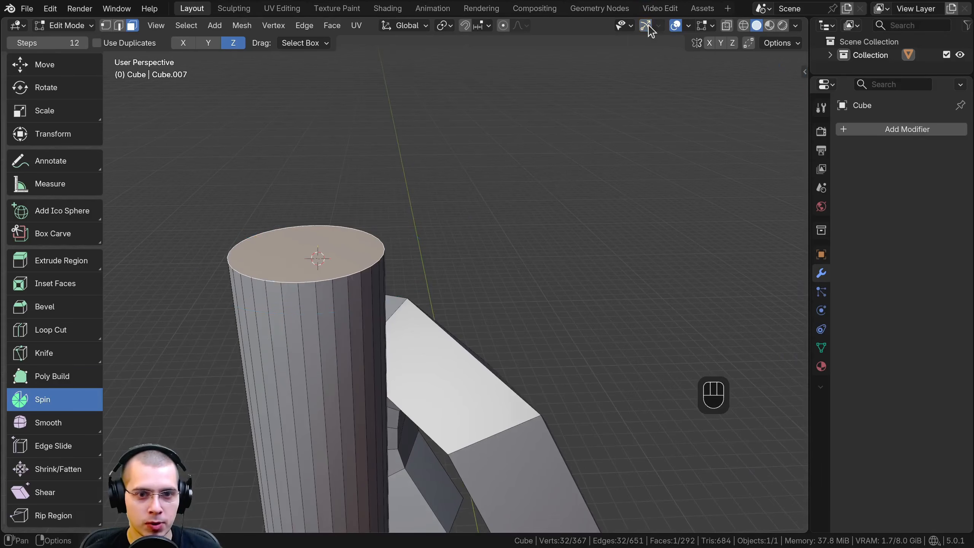
middle_click_drag(429, 245, 472, 247, "shift")
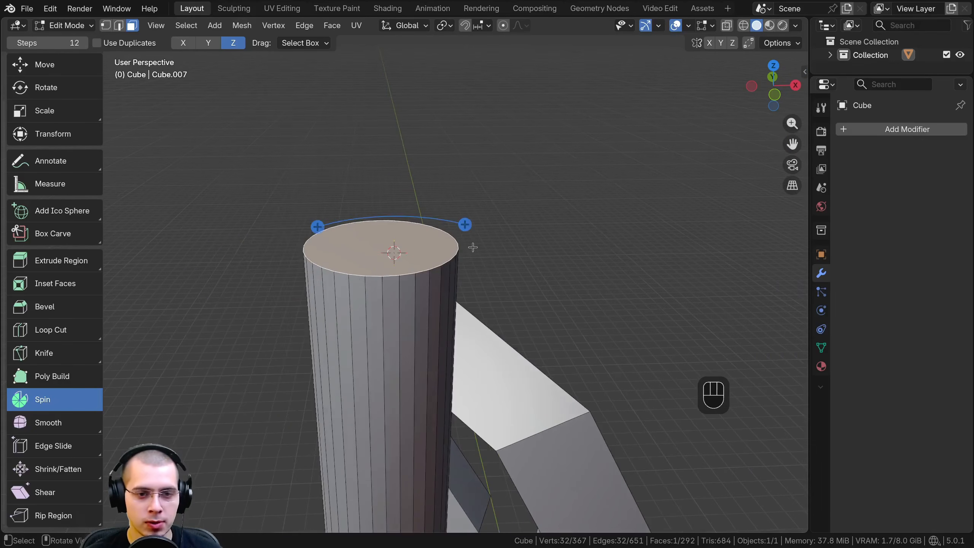
key("KP_1")
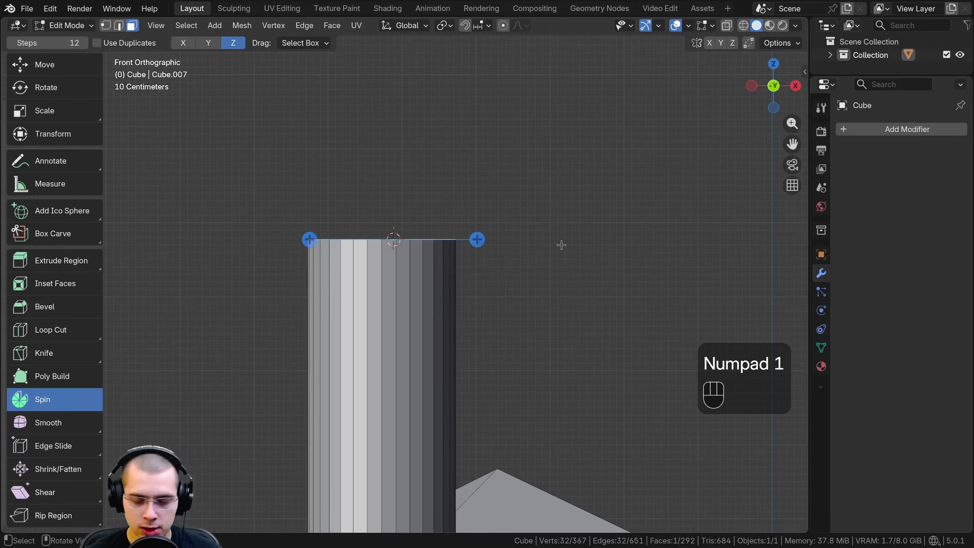
right_click_drag(561, 244, 576, 235, "shift")
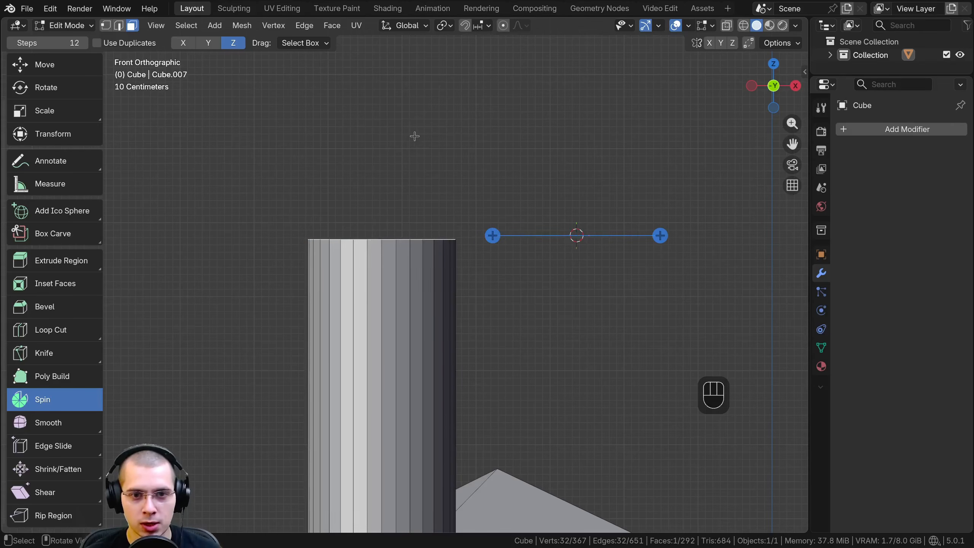
middle_click_drag(668, 235, 602, 244, "shift")
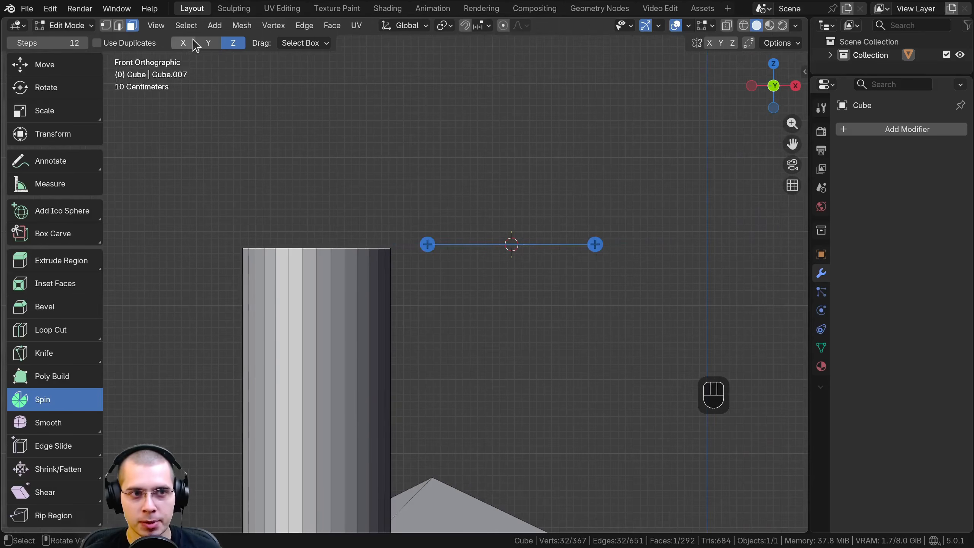
Try the X, Y and Z Spin axes, spin the top face around Z, and undo that spin
left_click(184, 44)
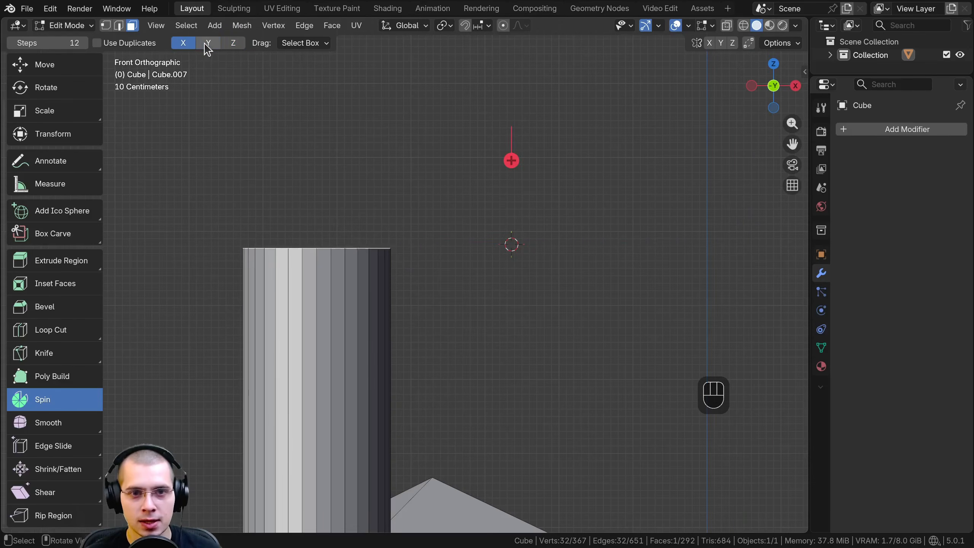
left_click(207, 47)
left_click(233, 49)
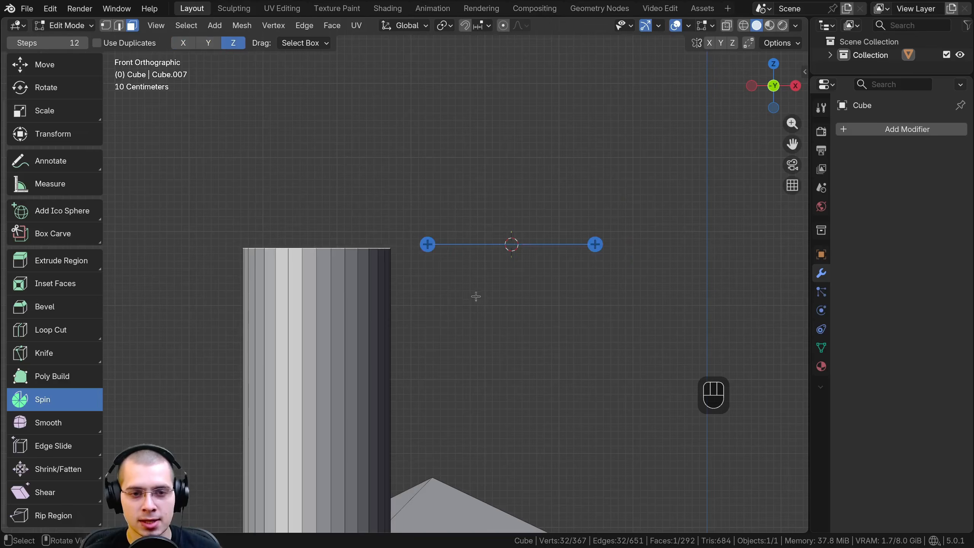
middle_click_drag(476, 296, 443, 233)
left_click_drag(431, 229, 648, 227)
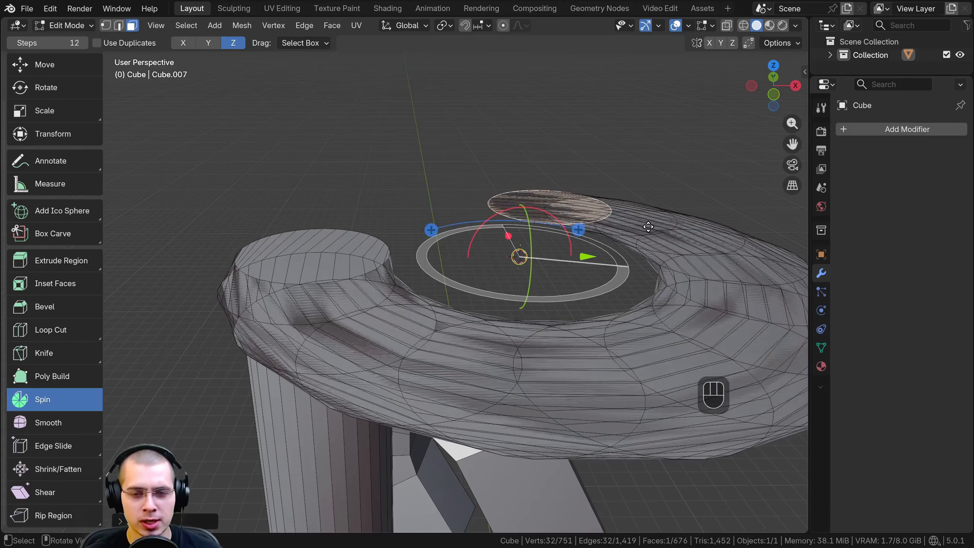
key("ctrl+z")
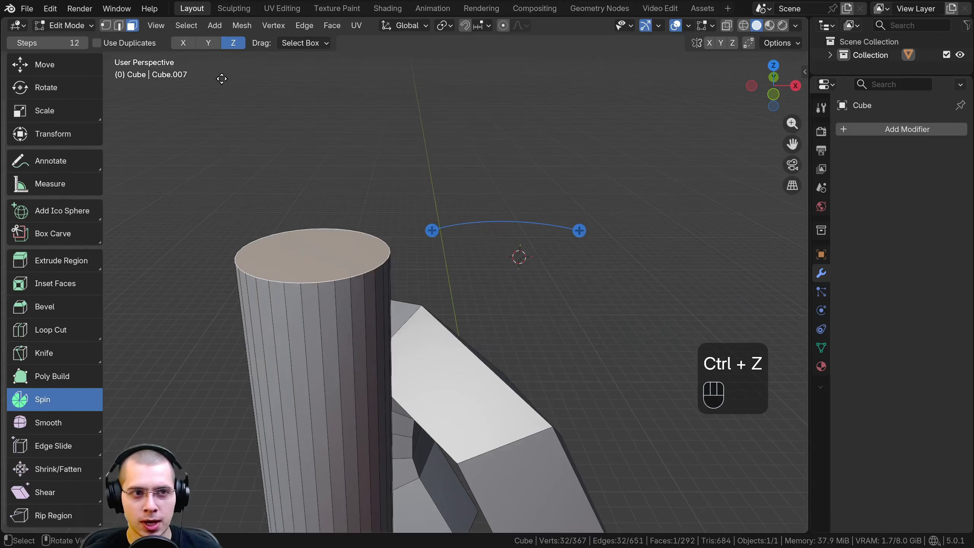
Set the Spin axis to Y and spin the cylinder's top face 90° around the 3D cursor in front view
left_click(208, 43)
middle_click_drag(360, 226, 360, 225)
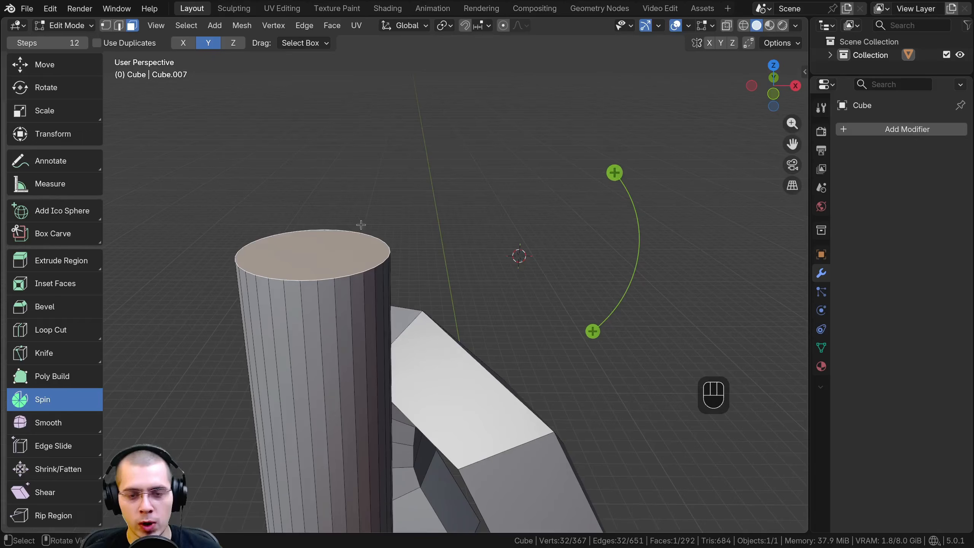
key("KP_3")
key("KP_1")
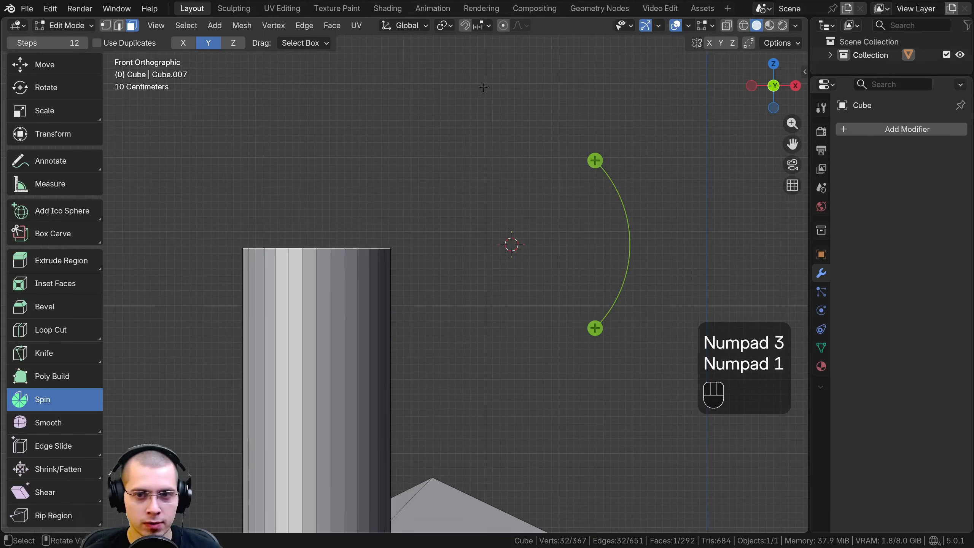
left_click_drag(594, 328, 423, 330)
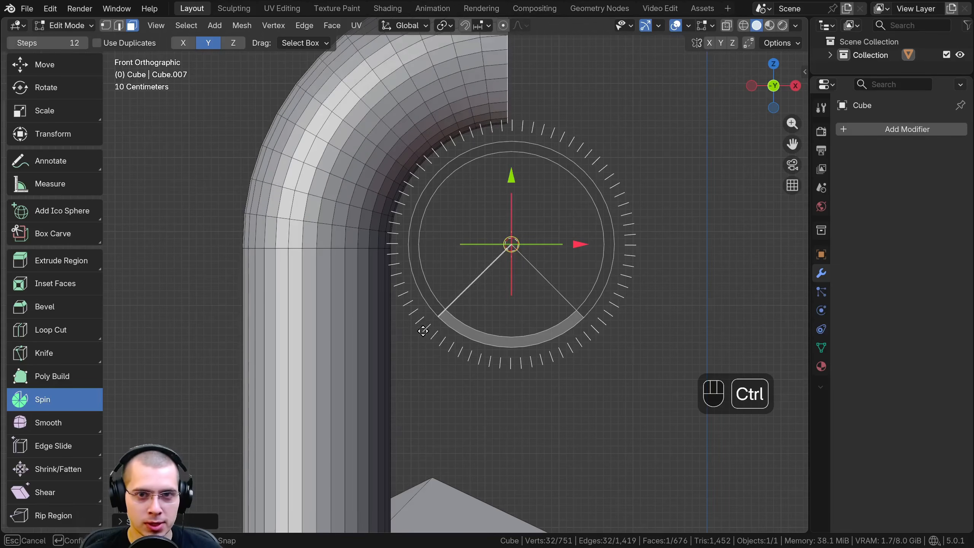
Extrude the end face of the pipe bend horizontally along its normal by about 5 m
scroll(494, 189, "down", 2)
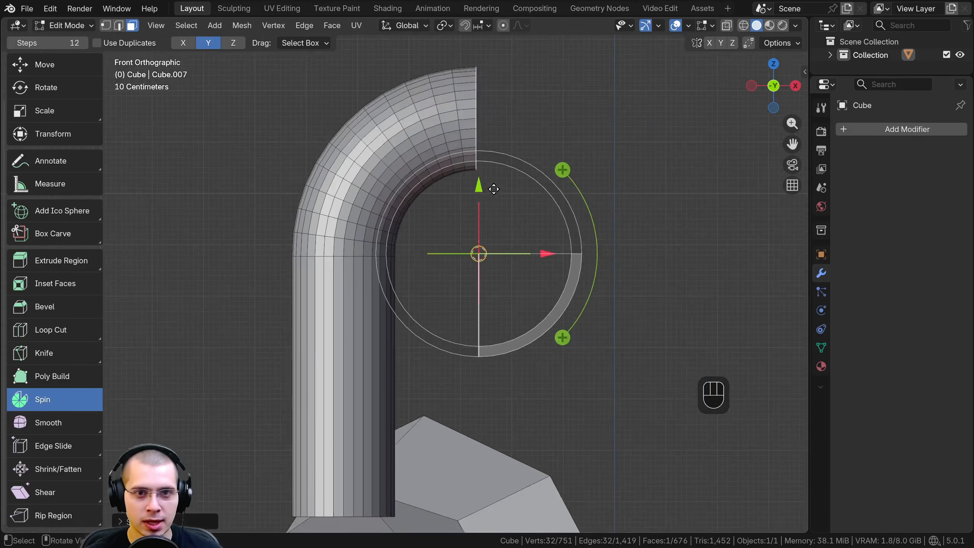
middle_click_drag(493, 190, 476, 252, "shift")
middle_click_drag(566, 186, 497, 117, "shift")
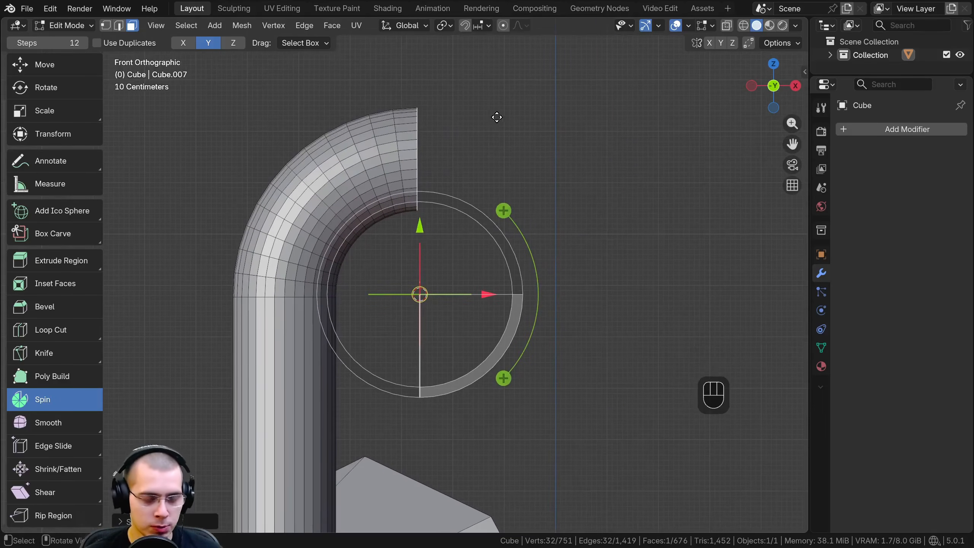
key("e")
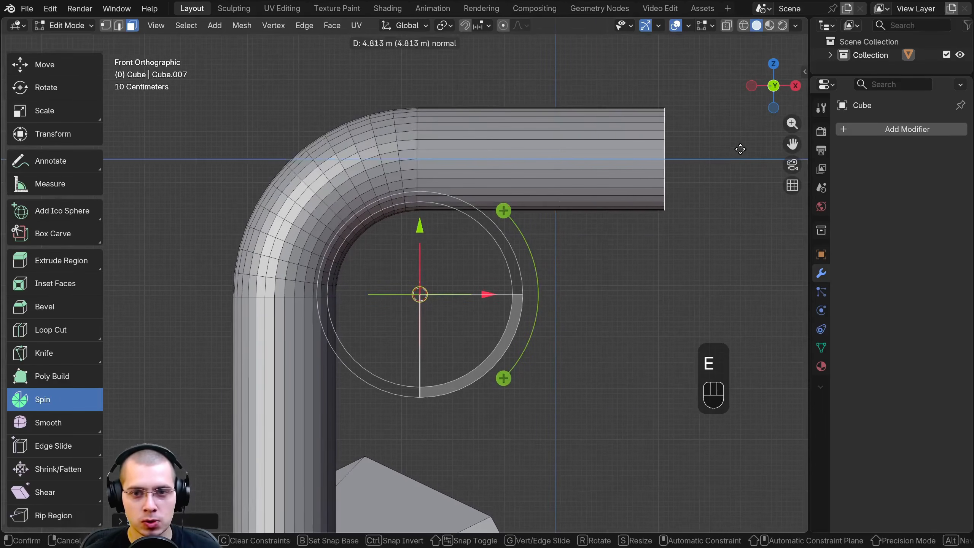
left_click(684, 156)
Place the 3D cursor directly below the extruded end face and spin that face 90° downward around it
middle_click_drag(685, 155, 536, 153, "shift")
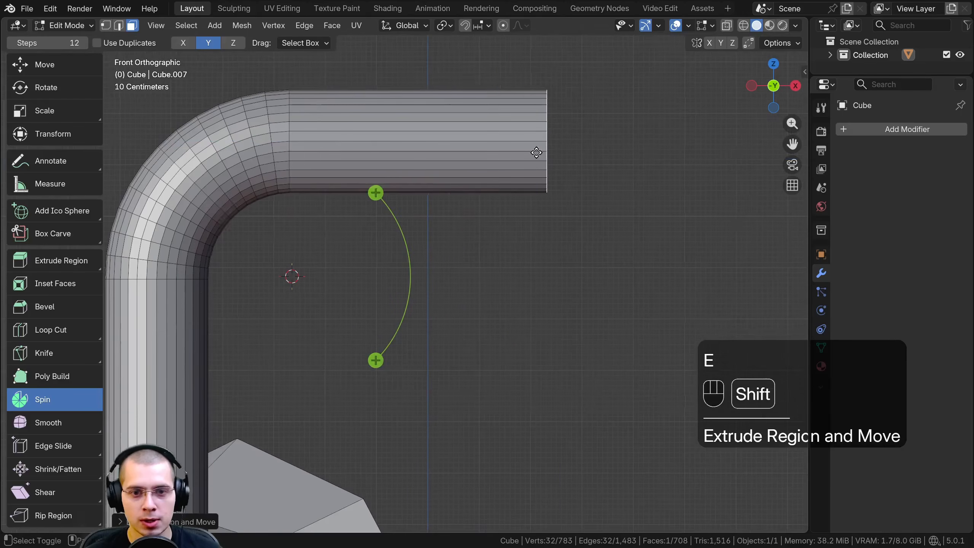
right_click(544, 268, "shift")
right_click_drag(546, 267, 547, 268, "shift")
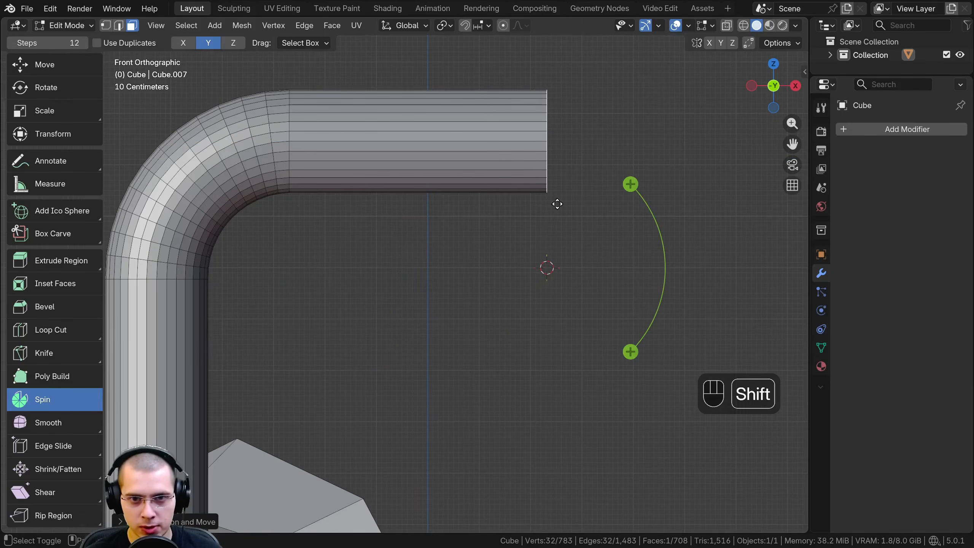
middle_click_drag(557, 203, 491, 171, "shift")
left_click_drag(562, 187, 616, 398)
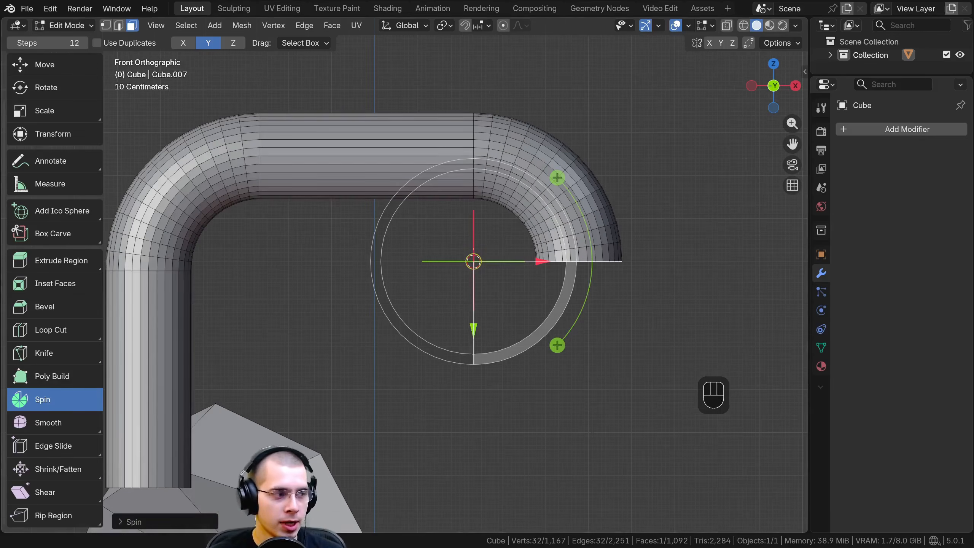
Open the Spin operator settings and try an angle of 180°, followed by -180°
left_click(125, 521)
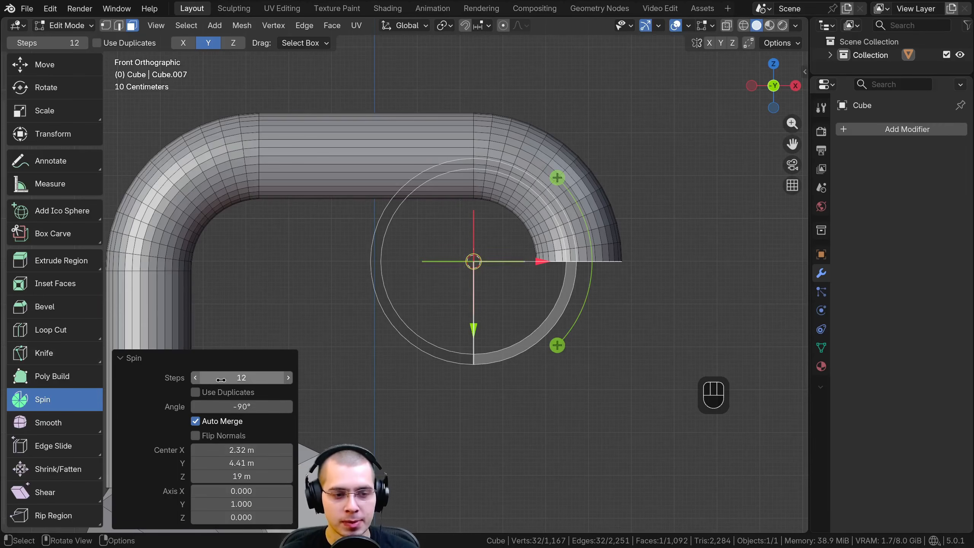
mouse_move(241, 407)
left_mouse_down()
mouse_move(209, 407)
mouse_move(241, 407)
left_mouse_up()
right_click(241, 407)
left_click(242, 406)
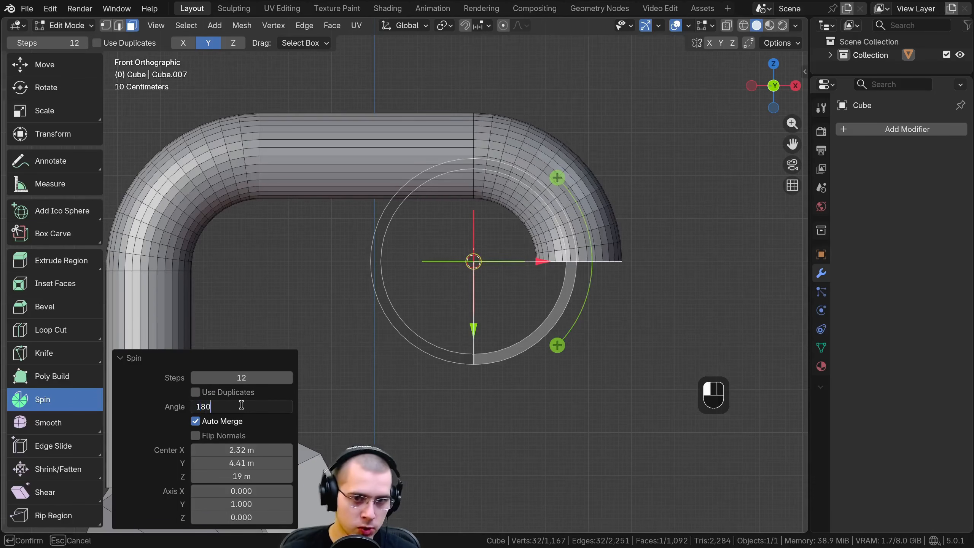
key("Return")
left_click(194, 407)
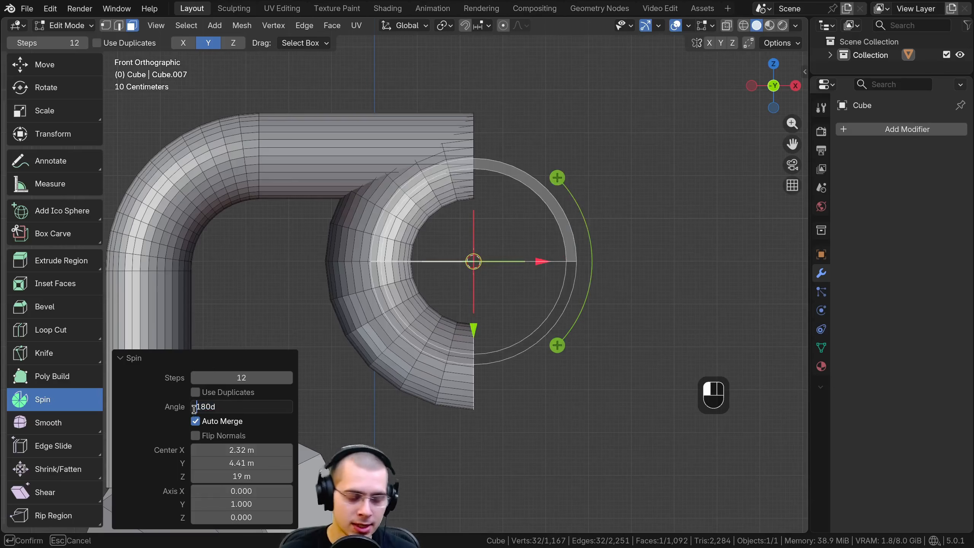
type("-")
key("Return")
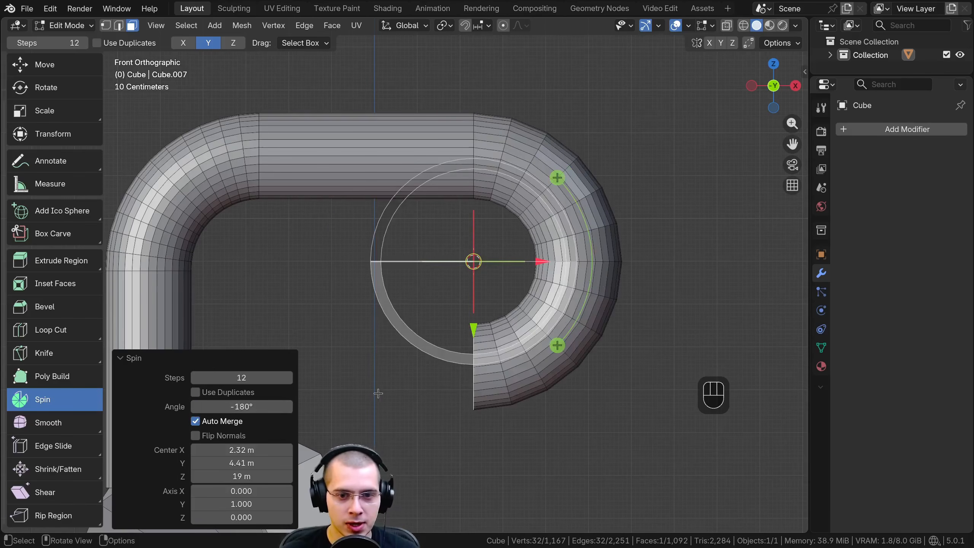
Try a Spin angle of -45° for the second bend
left_click(226, 407)
key("BackSpace")
key("BackSpace")
key("BackSpace")
key("BackSpace")
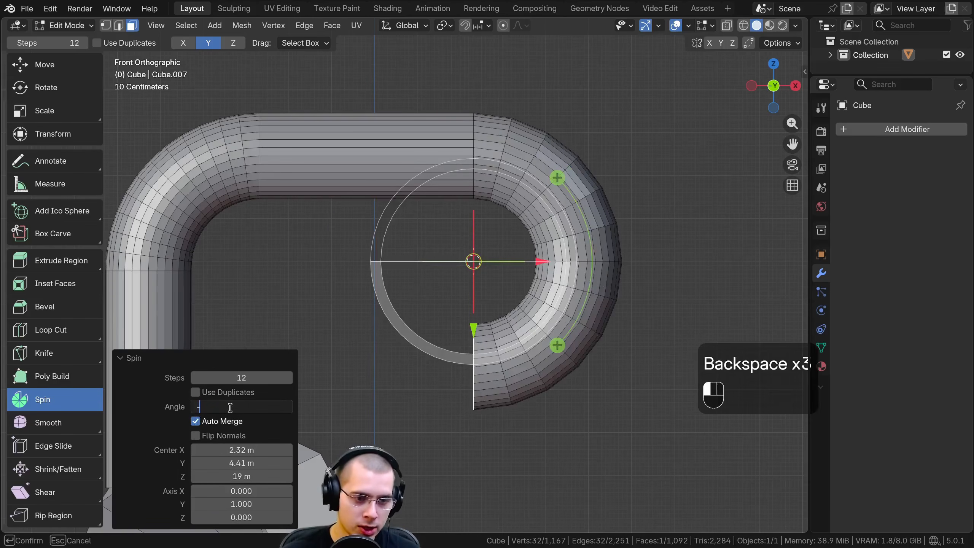
type("45")
key("Return")
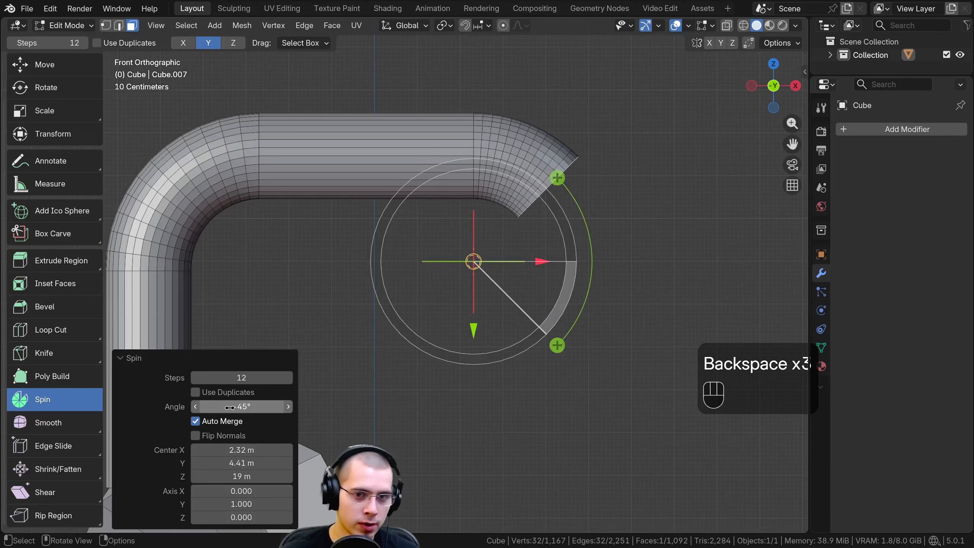
Set the second bend's Spin angle to -90°
left_click(229, 407)
key("BackSpace")
key("BackSpace")
type("90")
key("Return")
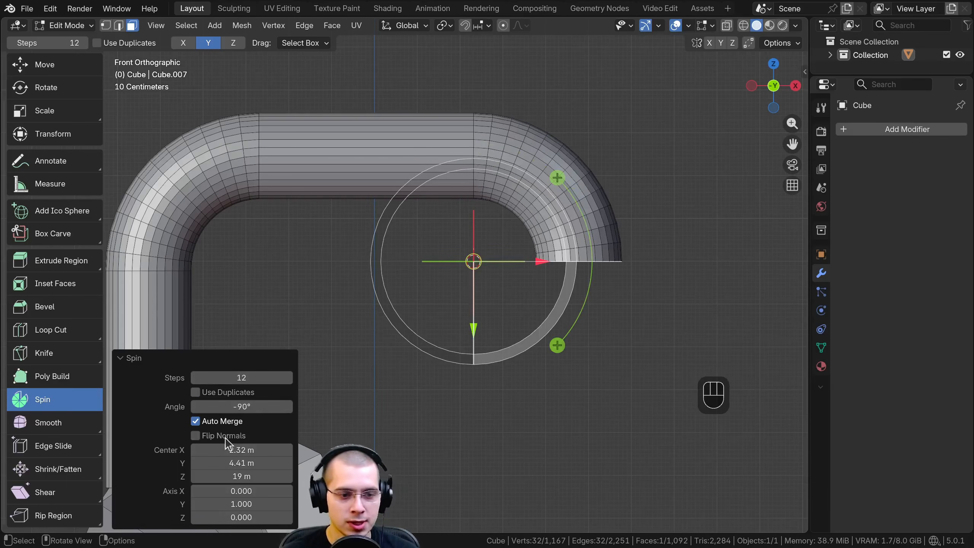
Set the second bend's Spin steps to 25 and collapse the operator settings
left_click_drag(258, 377, 174, 370)
left_click(241, 379)
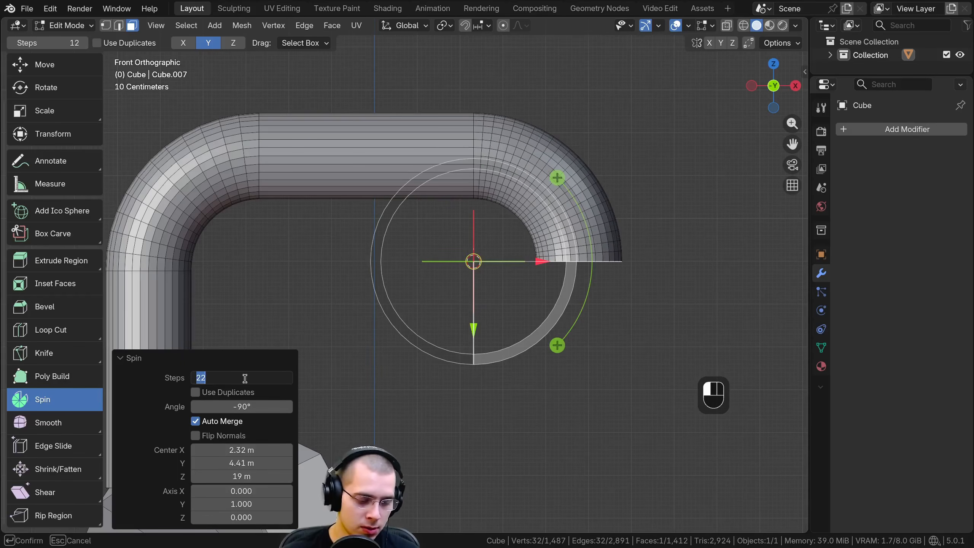
type("25")
key("Return")
left_click(132, 358)
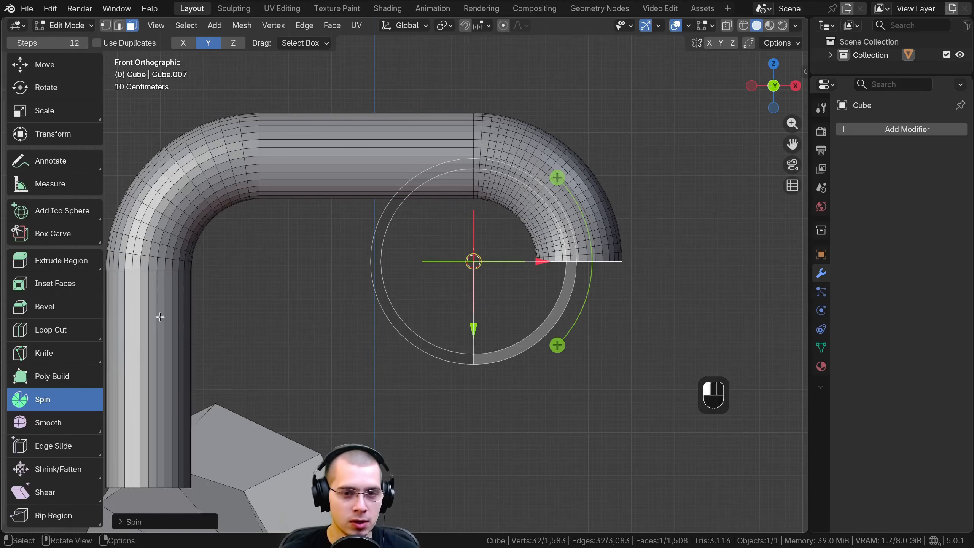
Toggle out of and back into Edit Mode to inspect the bent pipe, and activate the Select Box tool
middle_click_drag(494, 215, 382, 208)
scroll(511, 224, "down", 1)
key("Tab")
key("Tab")
left_click(54, 68)
middle_click_drag(382, 208, 431, 244)
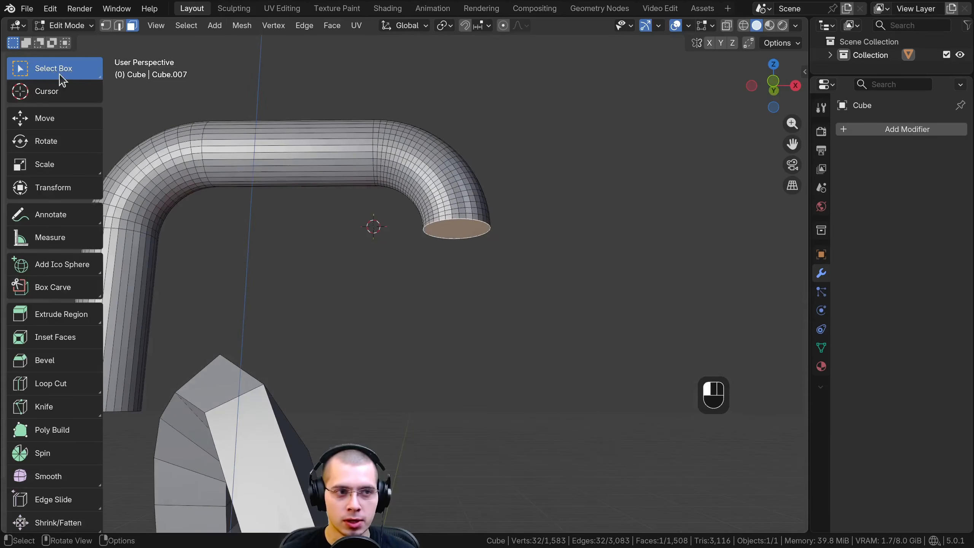
Run the Spin command from the Extrude options on the selected pipe end face in front orthographic view
middle_click_drag(457, 246, 449, 166, "shift")
scroll(463, 227, "up", 1)
middle_click_drag(457, 235, 334, 173)
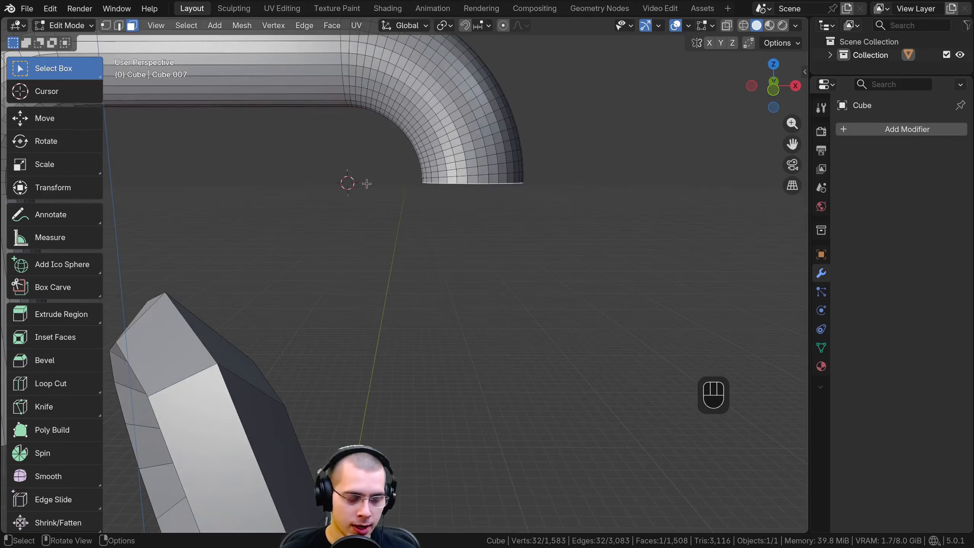
key("KP_1")
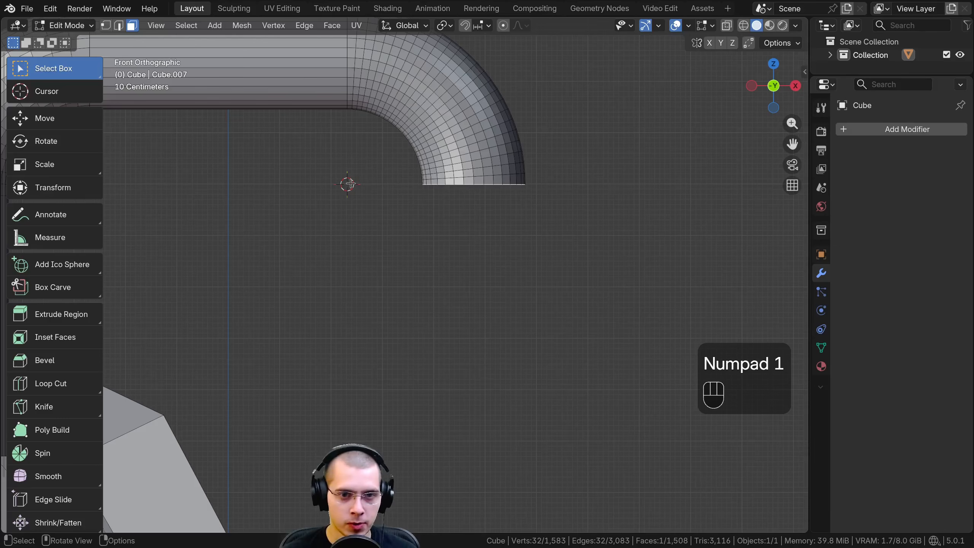
key("alt+e")
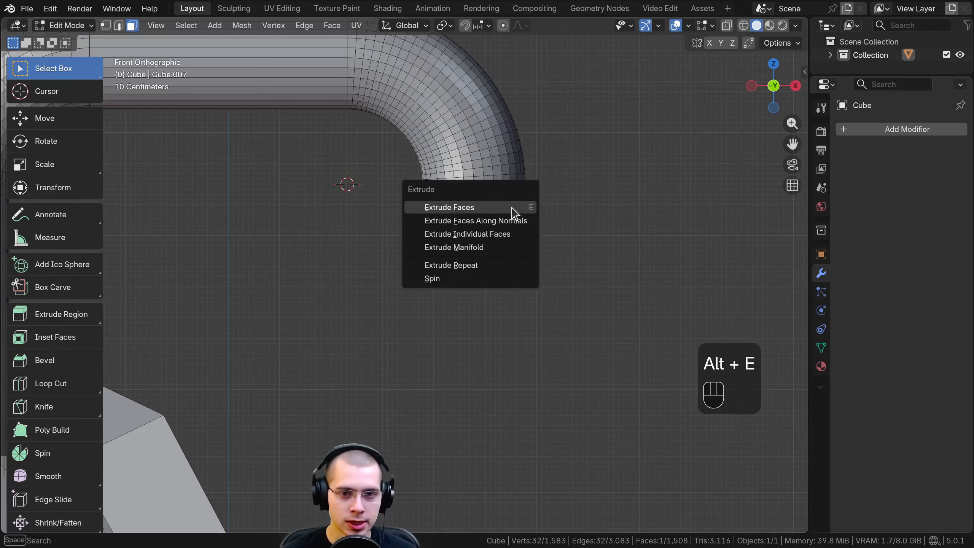
left_click(463, 279)
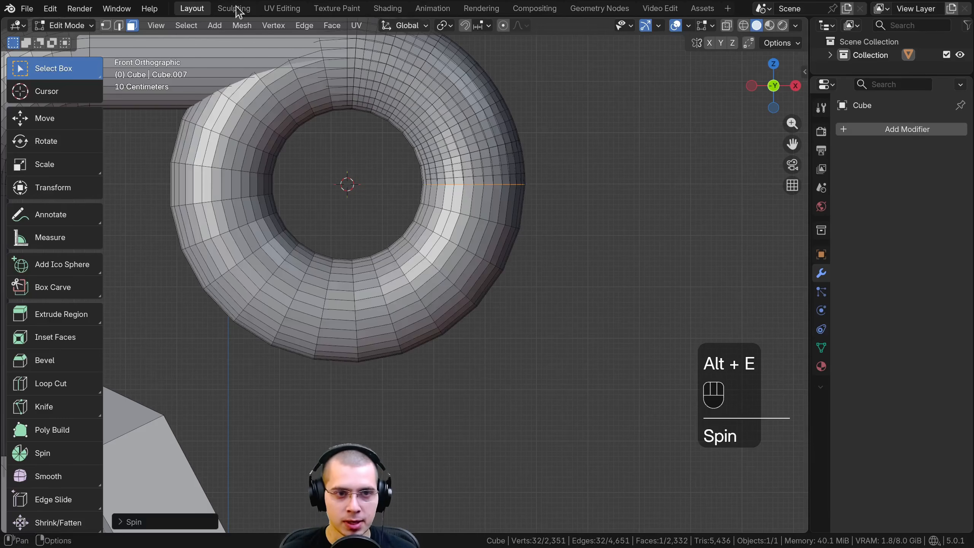
Expand the third bend's Spin settings and set 46 steps and an angle of about 332°
middle_click_drag(330, 163, 356, 257, "shift")
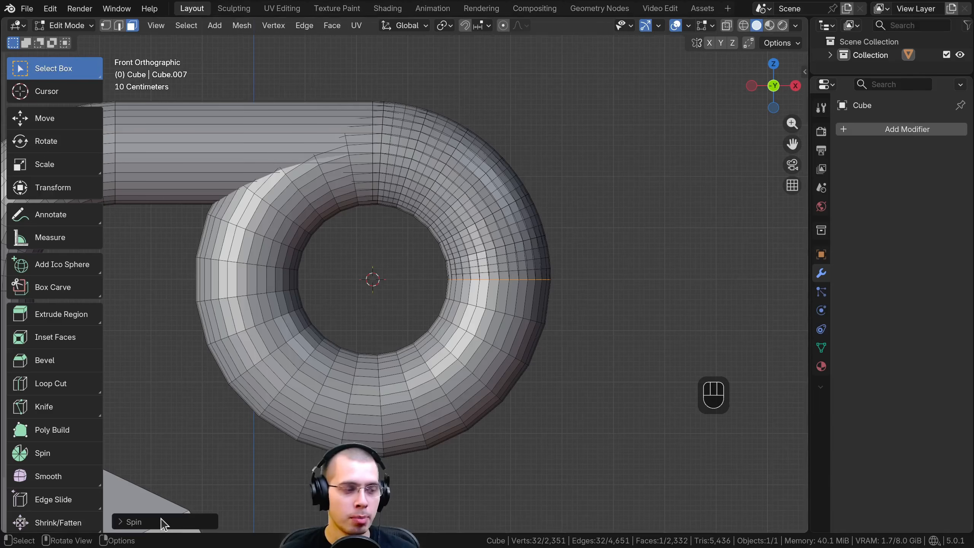
left_click(128, 518)
left_click_drag(230, 378, 230, 406)
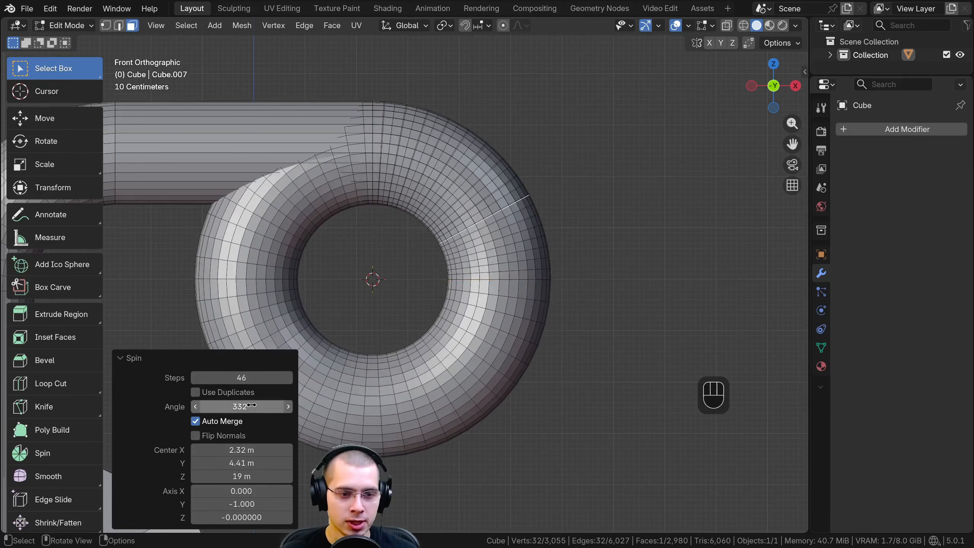
Set the third bend's Spin angle to -90°
left_click(251, 405)
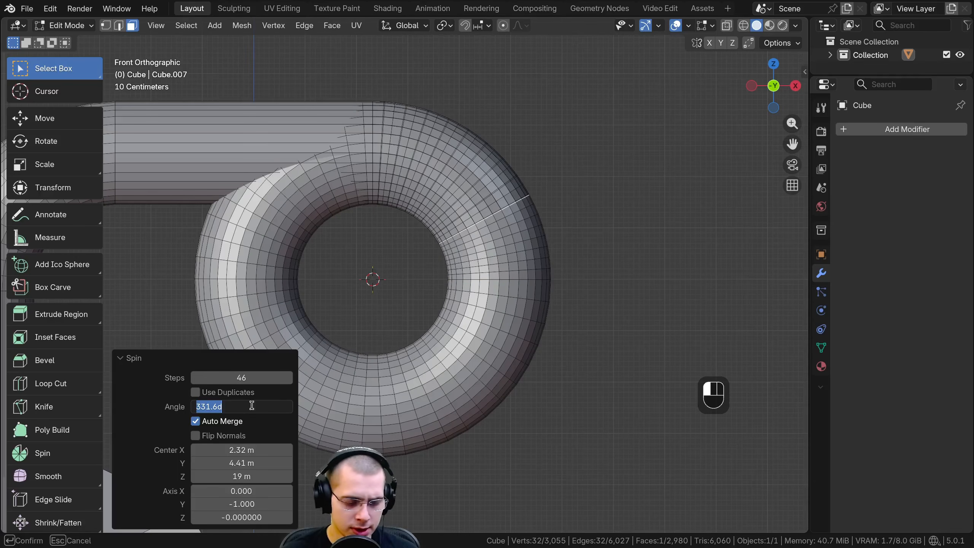
type("90")
key("Left")
key("Left")
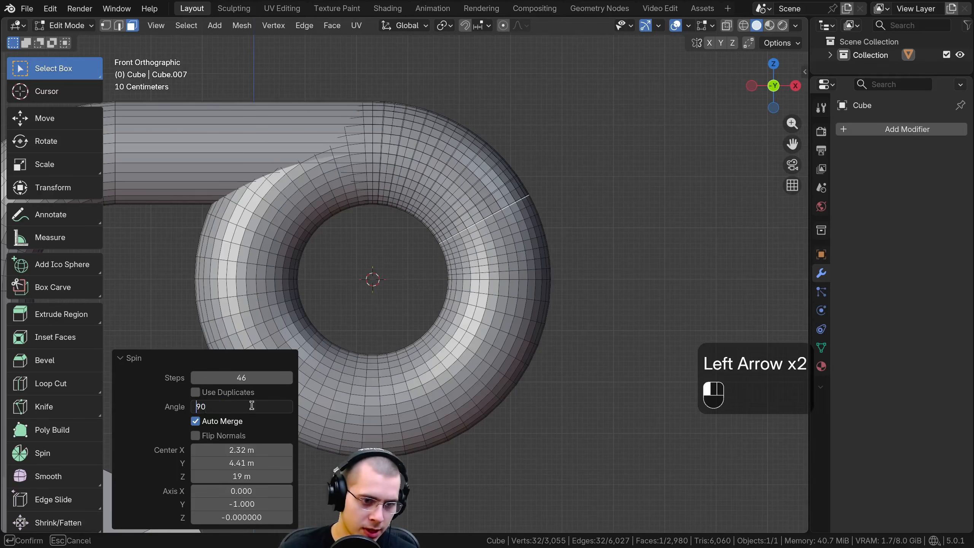
type("-")
key("Return")
Turn off Auto Merge for the third bend and set its Spin angle to 90°
left_click(235, 421)
left_click(200, 410)
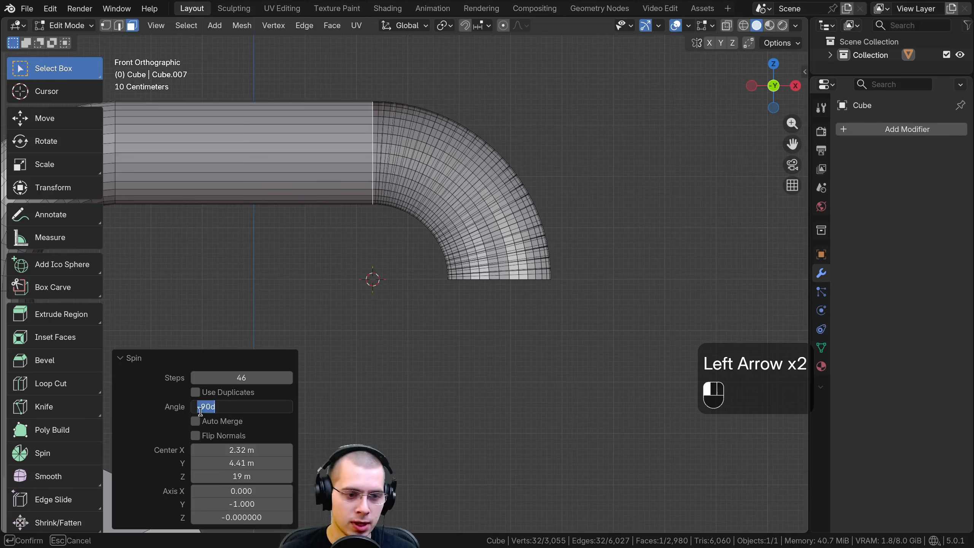
key("BackSpace")
key("Return")
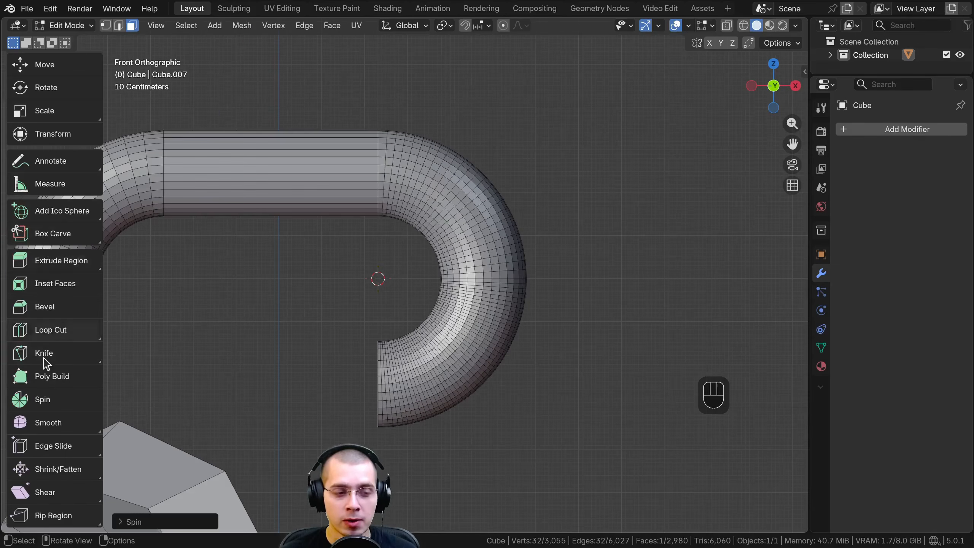
Activate the Spin tool to examine its arc handles around the pipe, and switch to the Smooth tool
left_click(39, 401)
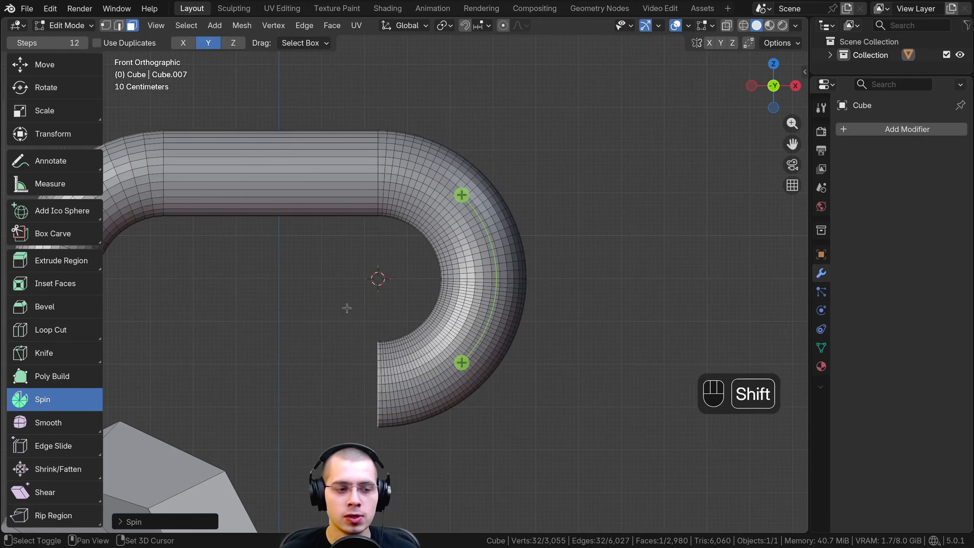
middle_click_drag(345, 307, 398, 256, "shift")
scroll(398, 257, "down", 4)
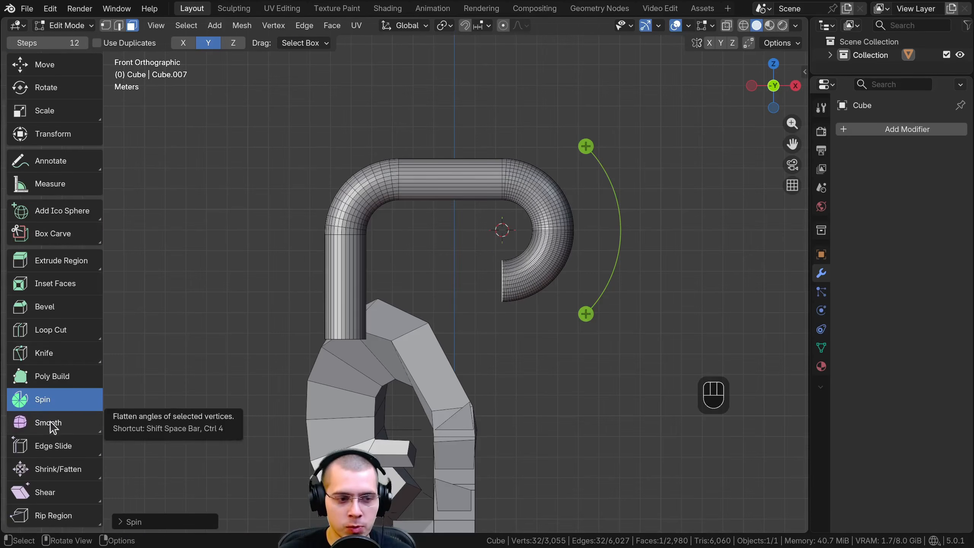
left_click(51, 423)
Return to Object Mode, move the pipe object aside along with its base, and delete it
scroll(388, 241, "down", 3)
key("Tab")
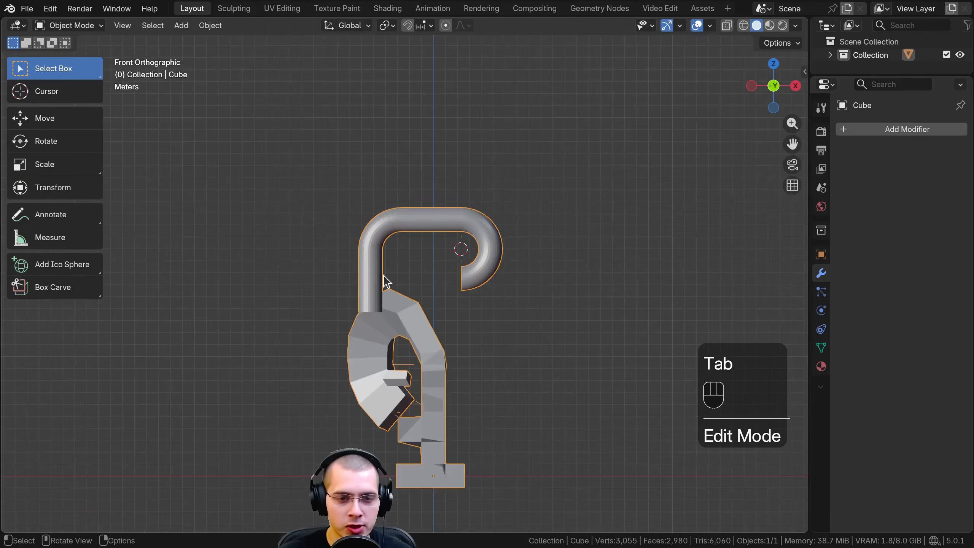
key("g")
left_click(710, 287)
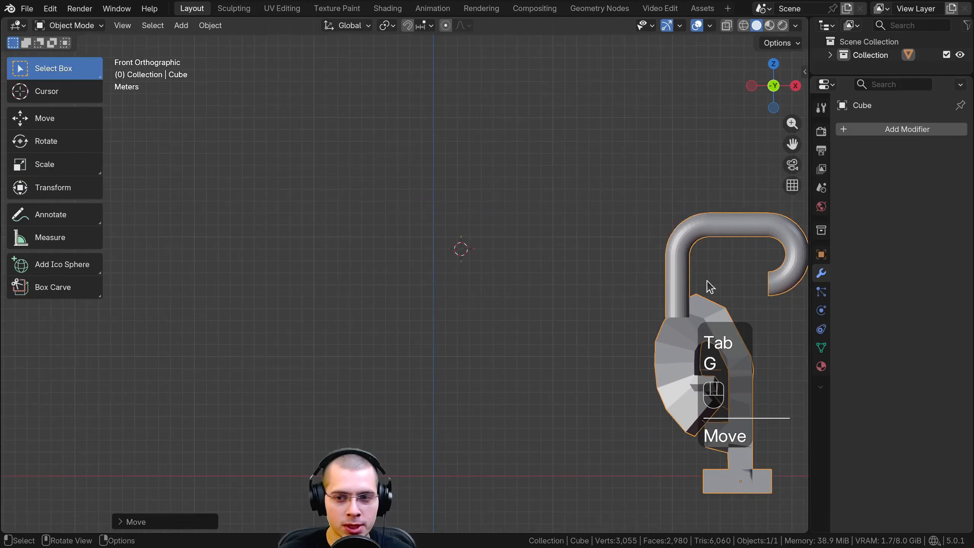
key("x")
left_click(604, 227)
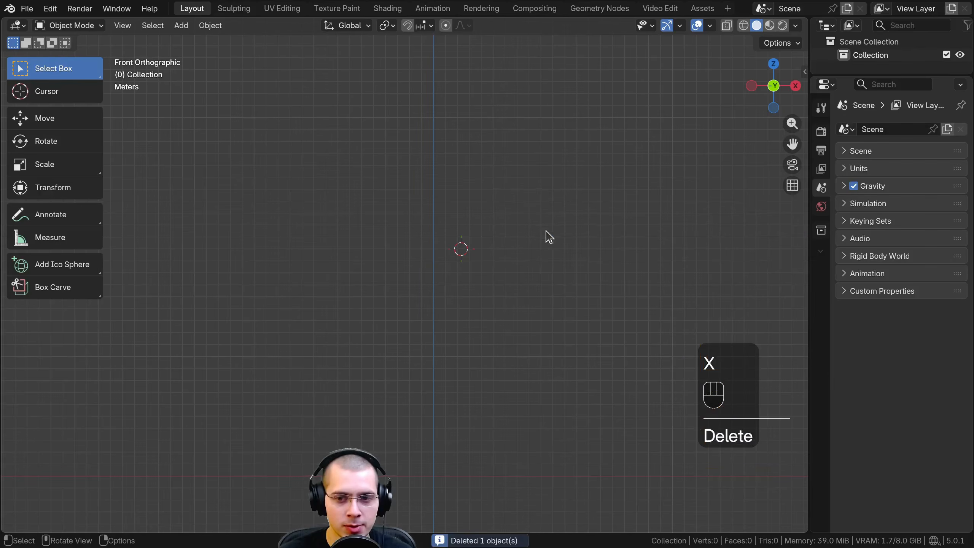
Reset the 3D cursor to the world origin and add a Monkey mesh there
middle_click_drag(443, 230, 429, 211, "shift")
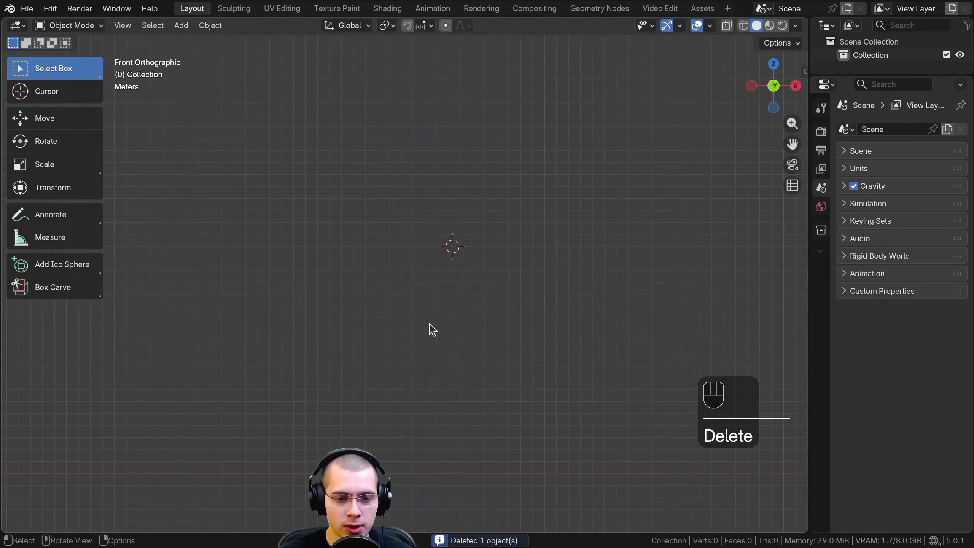
key("shift+c")
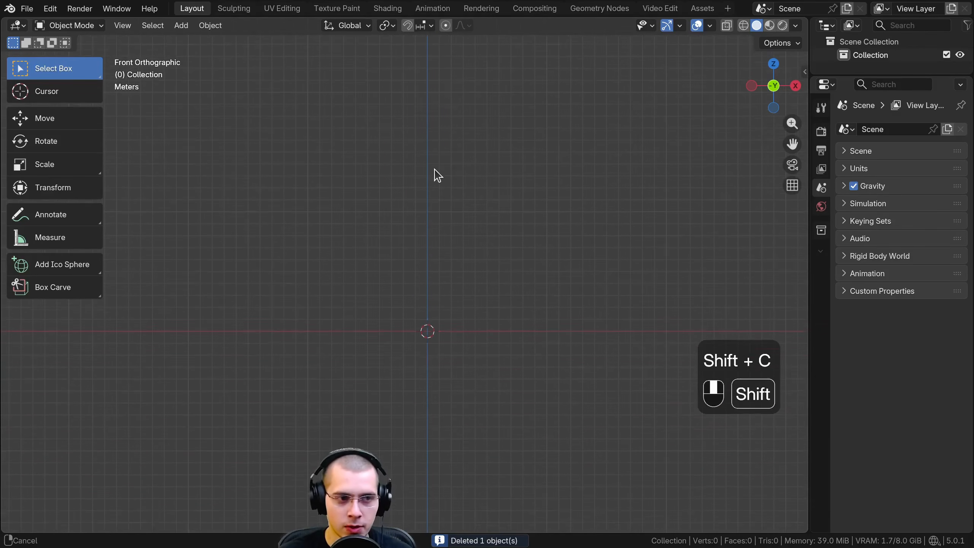
key("shift+a")
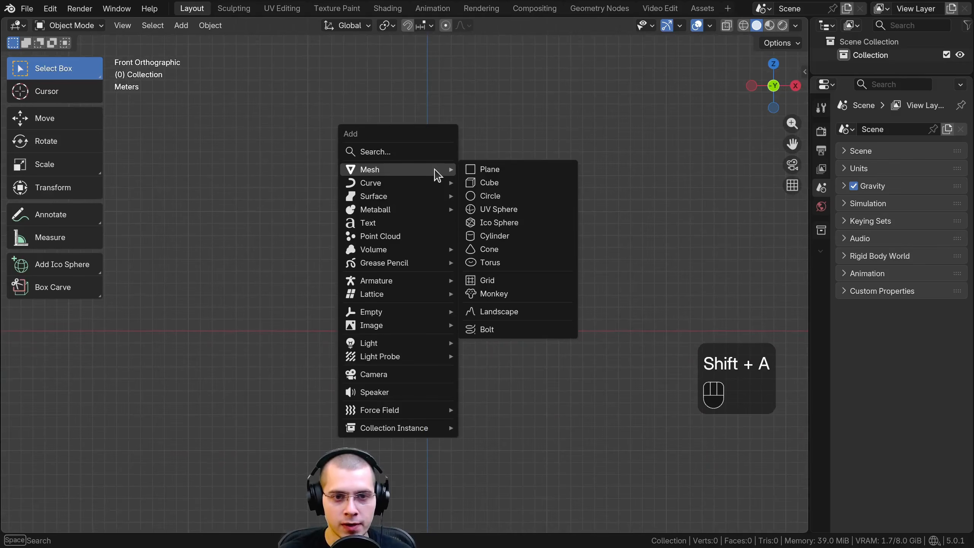
left_click(496, 296)
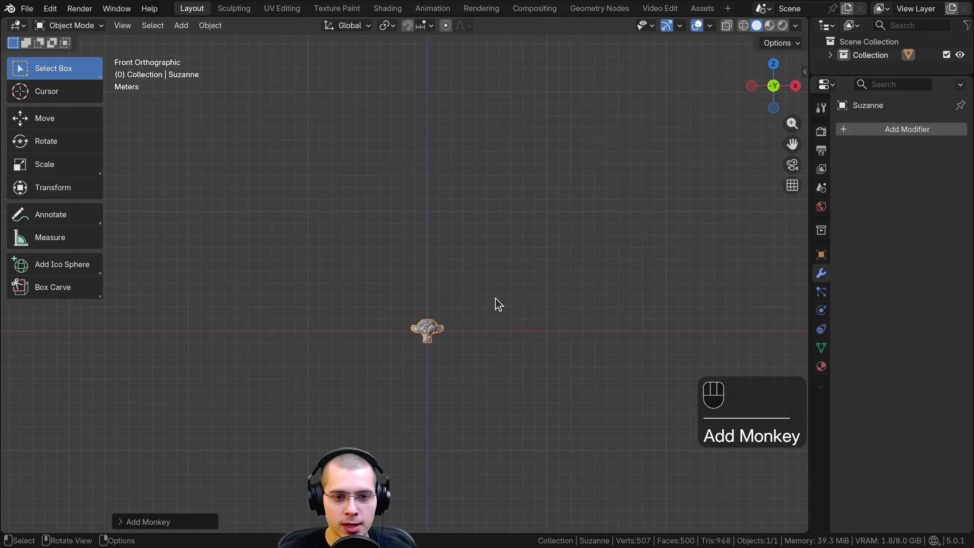
Frame the monkey head in the viewport and enter Edit Mode on it
middle_click_drag(492, 315, 467, 290, "shift")
scroll(466, 295, "up", 3)
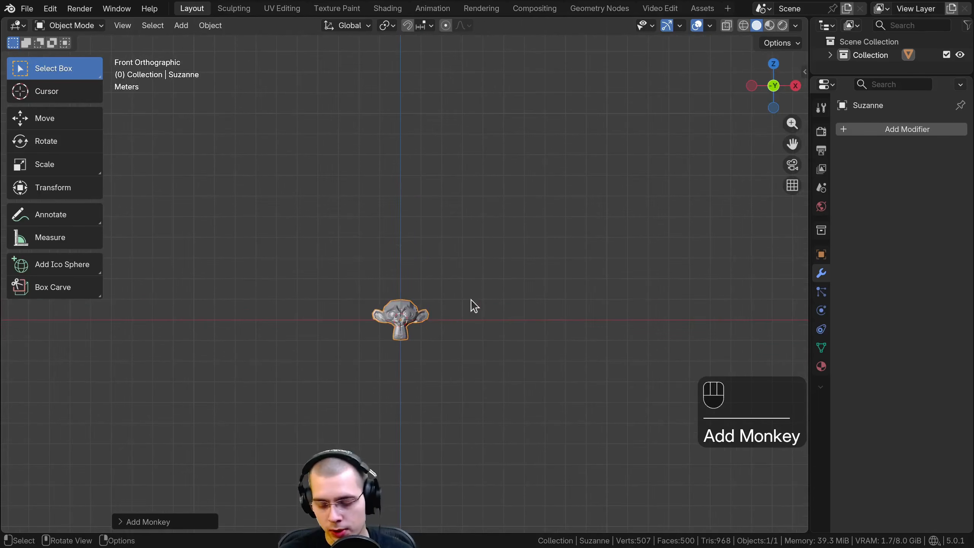
key("KP_Decimal")
scroll(479, 288, "up", 1)
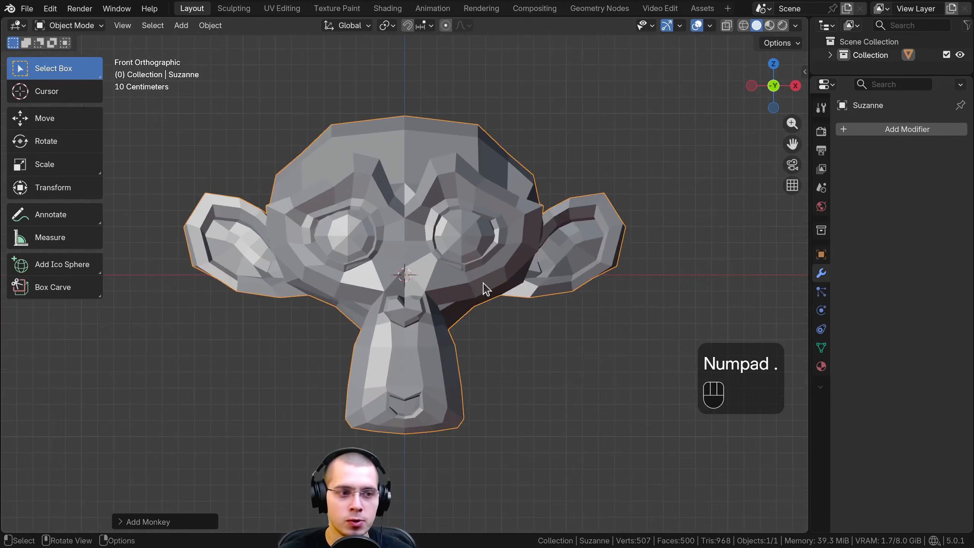
key("Tab")
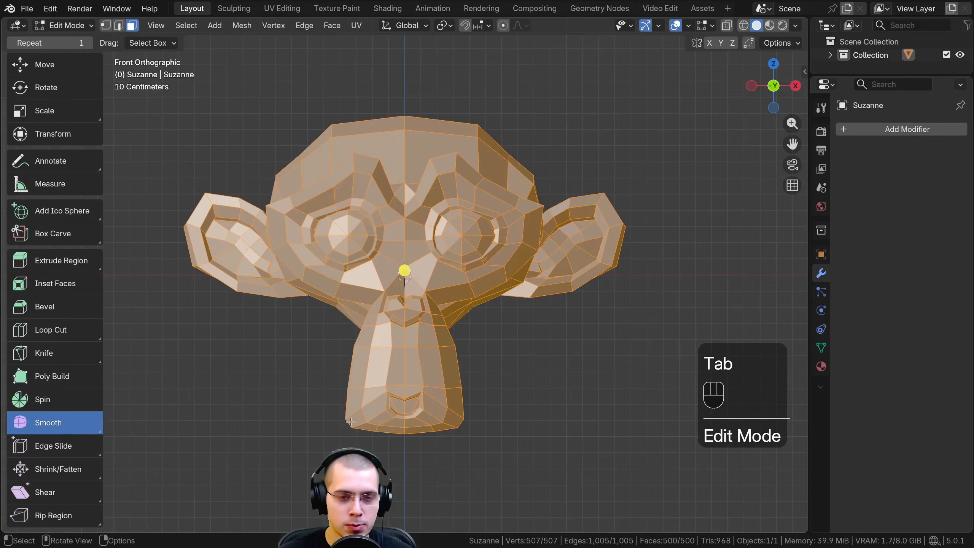
Try smoothing the whole low-poly monkey mesh with the Smooth tool's handle, and undo the smoothing
middle_click_drag(350, 421, 462, 291)
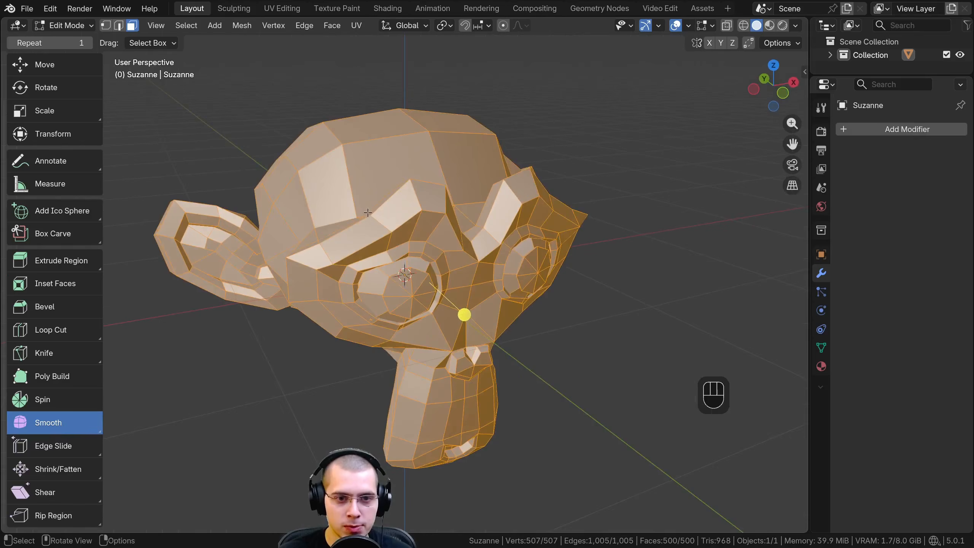
scroll(394, 191, "down", 2)
middle_click_drag(414, 230, 453, 283)
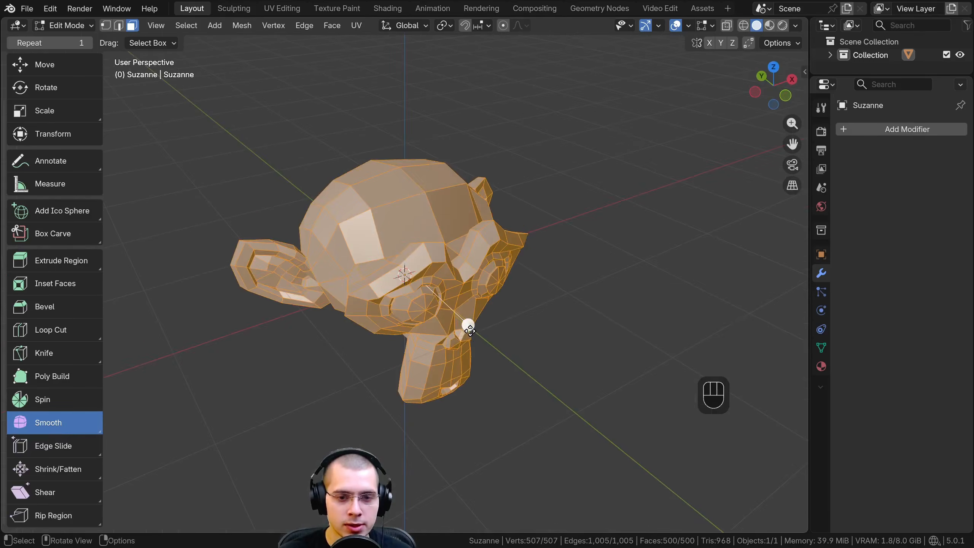
left_click_drag(469, 327, 709, 393)
middle_click_drag(620, 361, 494, 262)
scroll(506, 233, "up", 3)
key("ctrl+z")
scroll(506, 233, "down", 2)
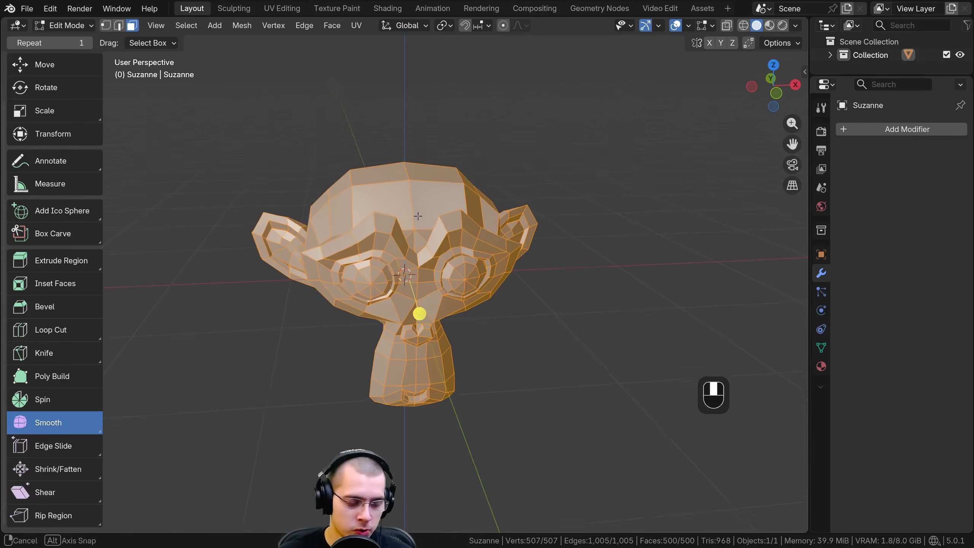
Activate the Select Box tool and subdivide all of the monkey's selected faces
middle_click_drag(418, 208, 411, 210)
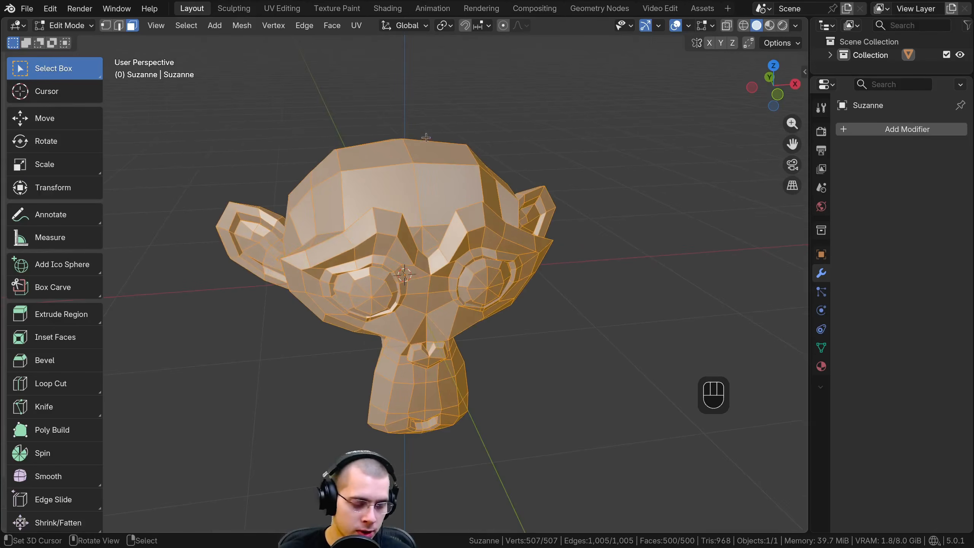
key("w")
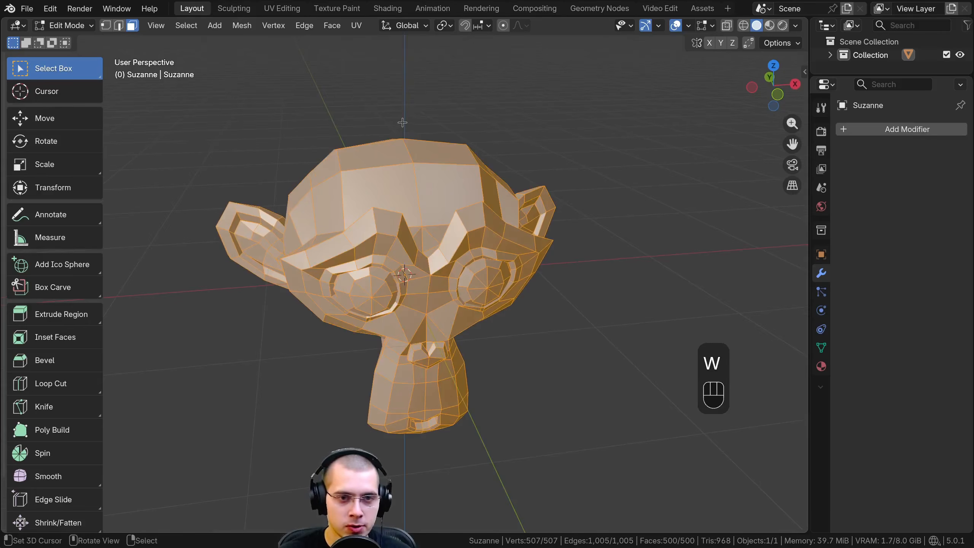
key("w")
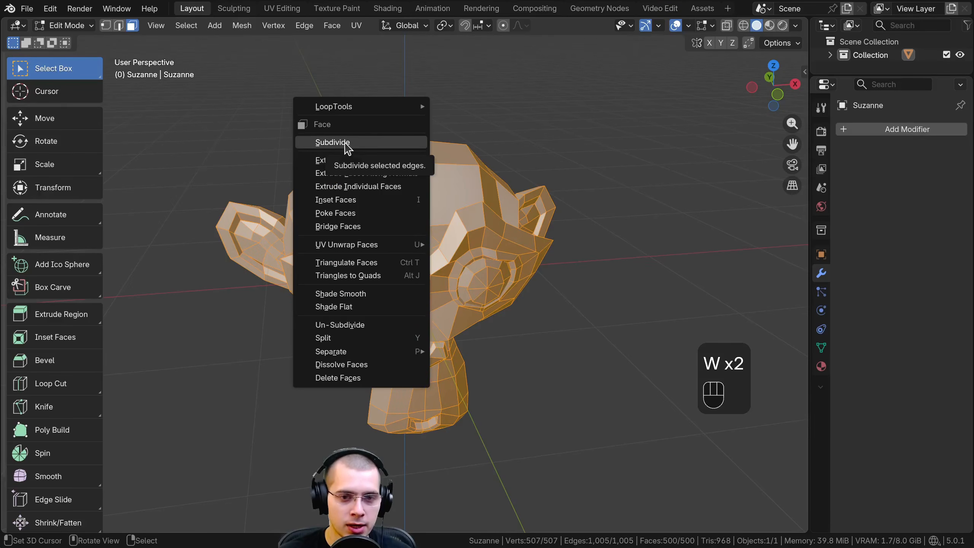
left_click(343, 143)
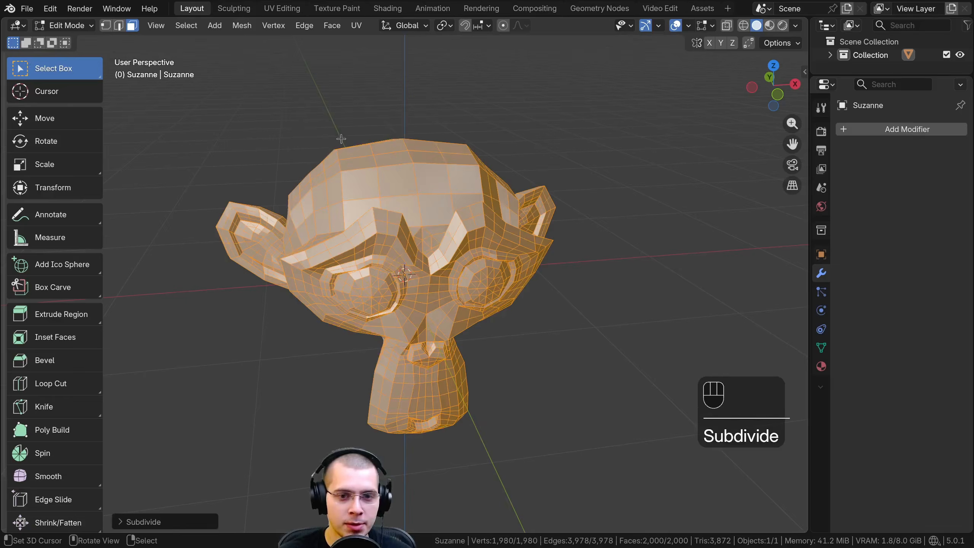
Set the monkey subdivision's number of cuts to 4
scroll(341, 139, "up", 8)
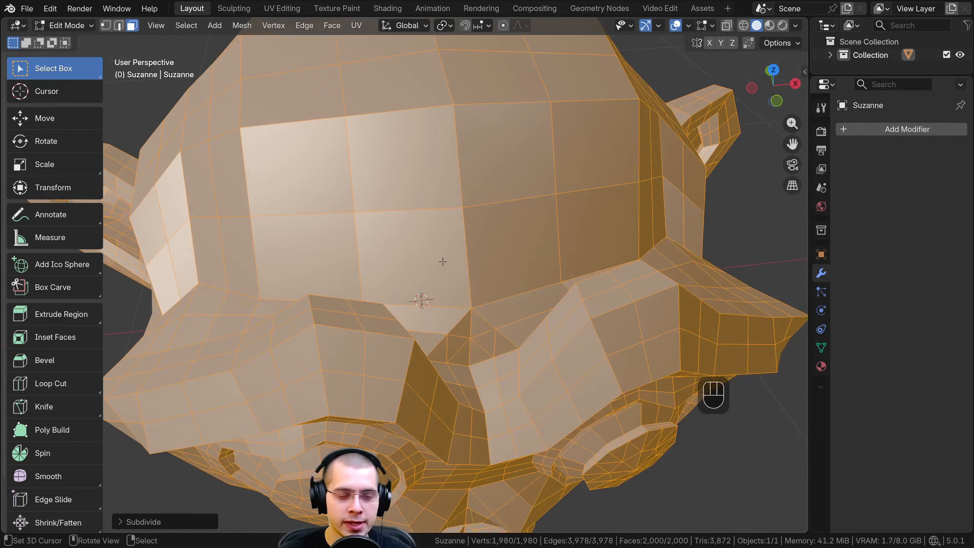
scroll(442, 261, "down", 8)
middle_click_drag(396, 367, 163, 493)
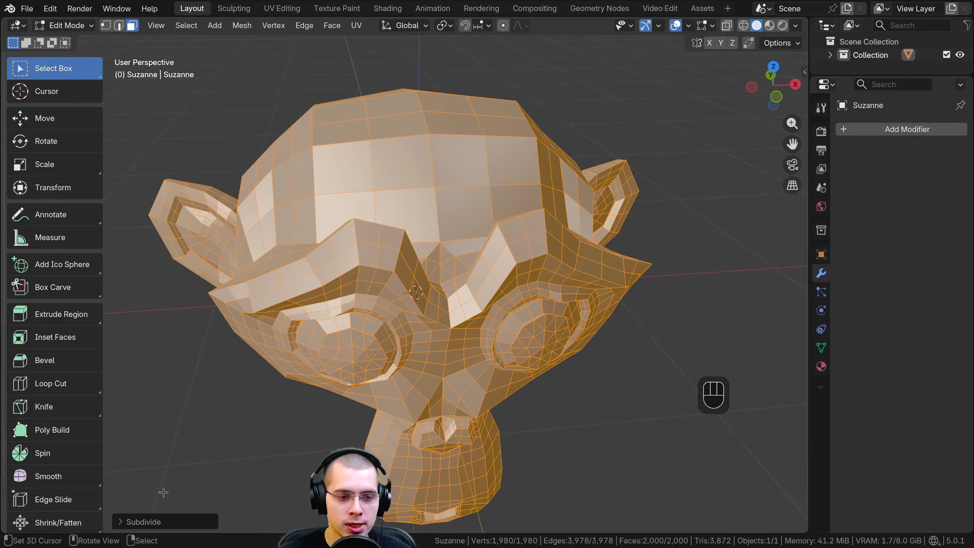
left_click(131, 521)
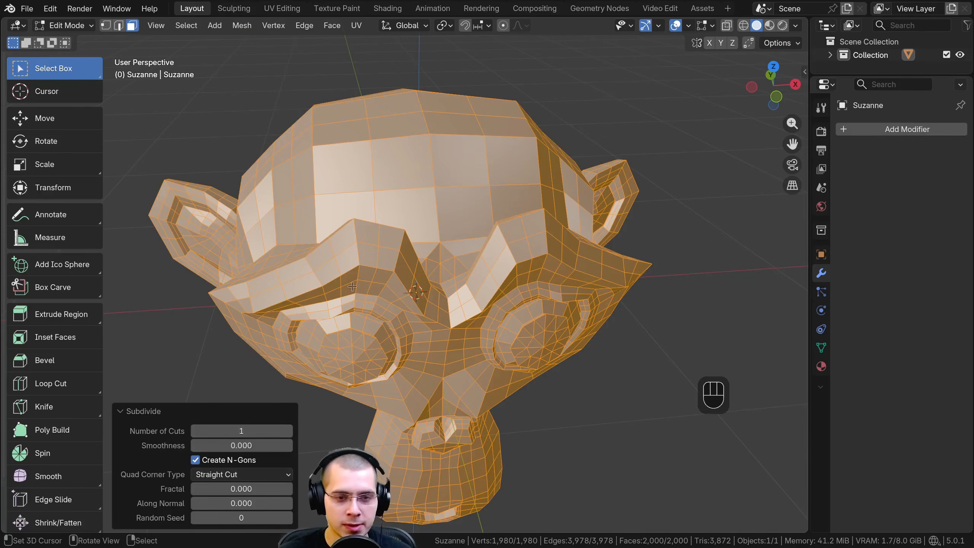
left_click(288, 430)
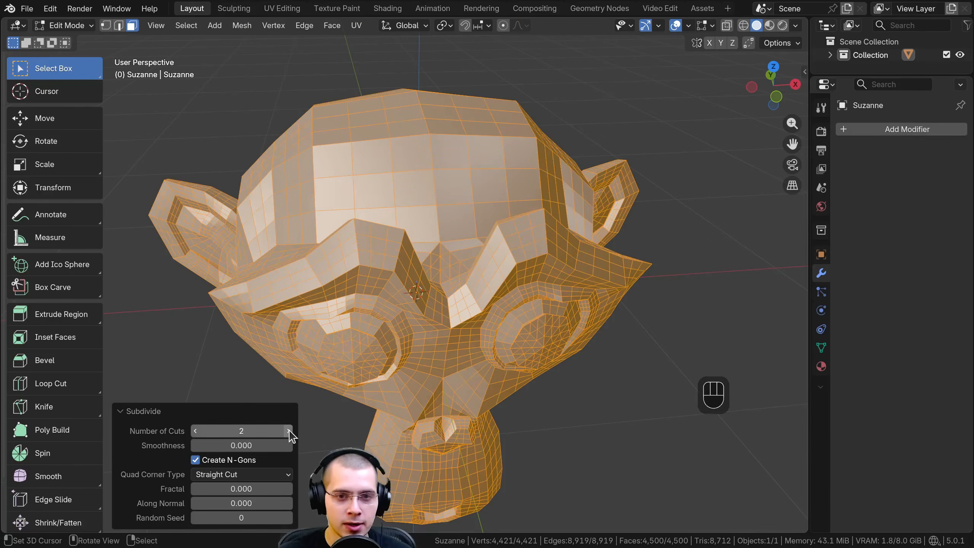
left_click(288, 431)
left_click(288, 431)
Examine the subdivided monkey's shading up close in Object Mode and return to Edit Mode
middle_click_drag(418, 337, 414, 214, "shift")
scroll(451, 432, "up", 4)
scroll(382, 242, "down", 5)
key("Tab")
scroll(505, 210, "up", 5)
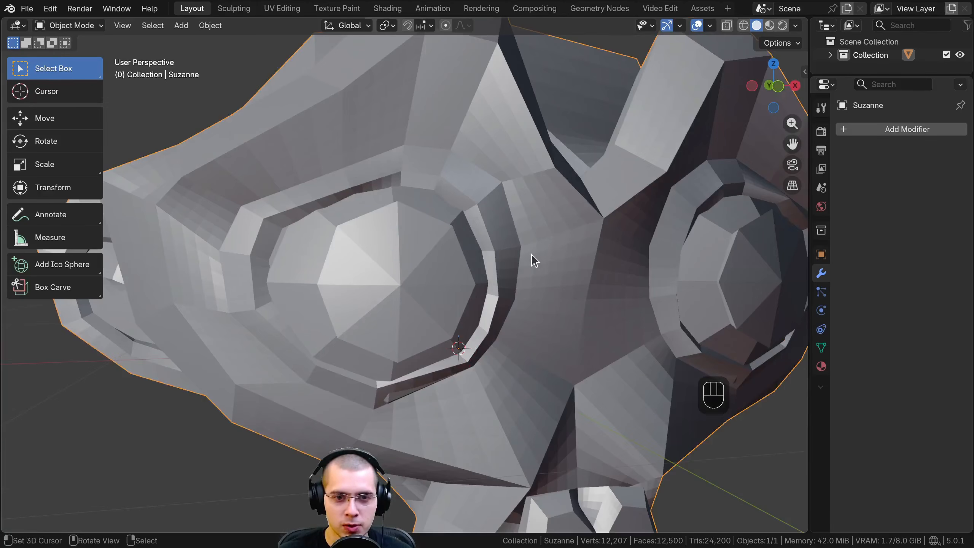
scroll(531, 254, "down", 6)
key("Tab")
scroll(48, 152, "down", 2)
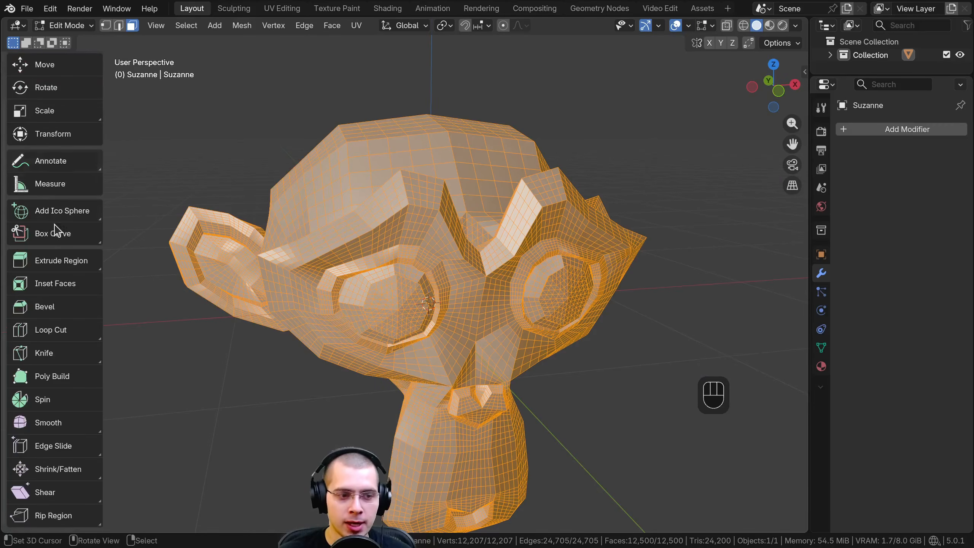
Smooth the whole subdivided monkey mesh with the Smooth tool's handle
left_click(49, 421)
middle_click_drag(474, 338, 218, 207)
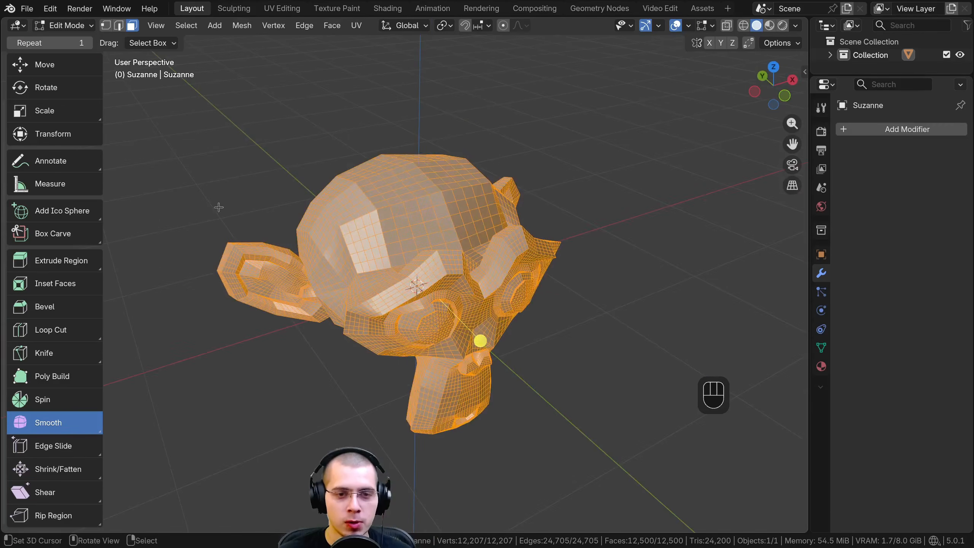
left_click_drag(480, 341, 834, 418)
middle_click_drag(694, 371, 629, 329)
Switch to Object Mode and examine the smoothed monkey's eyes, brow and head surface
key("Tab")
mouse_move(496, 209)
middle_mouse_down()
mouse_move(465, 159)
mouse_move(499, 199)
middle_mouse_up()
scroll(492, 253, "up", 6)
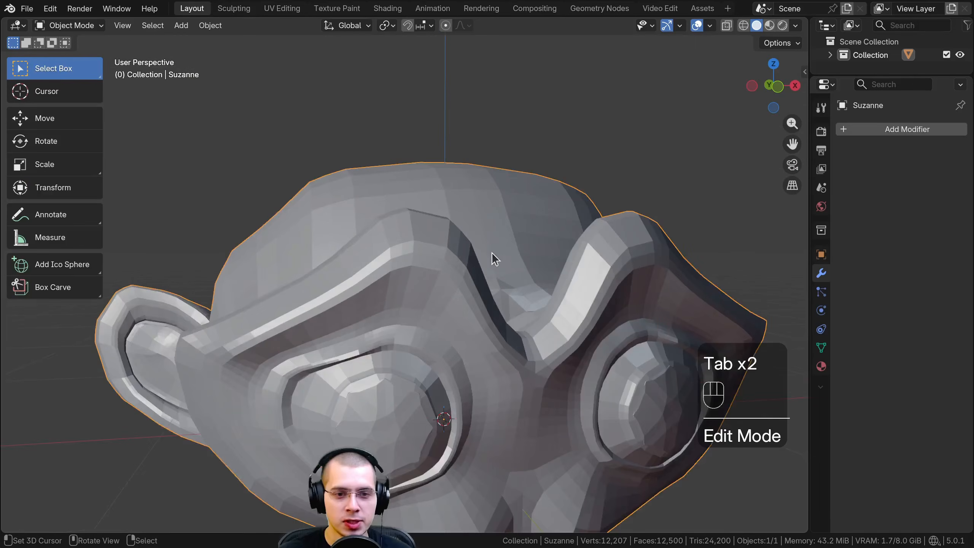
scroll(385, 208, "up", 2)
middle_click_drag(333, 182, 426, 193, "shift")
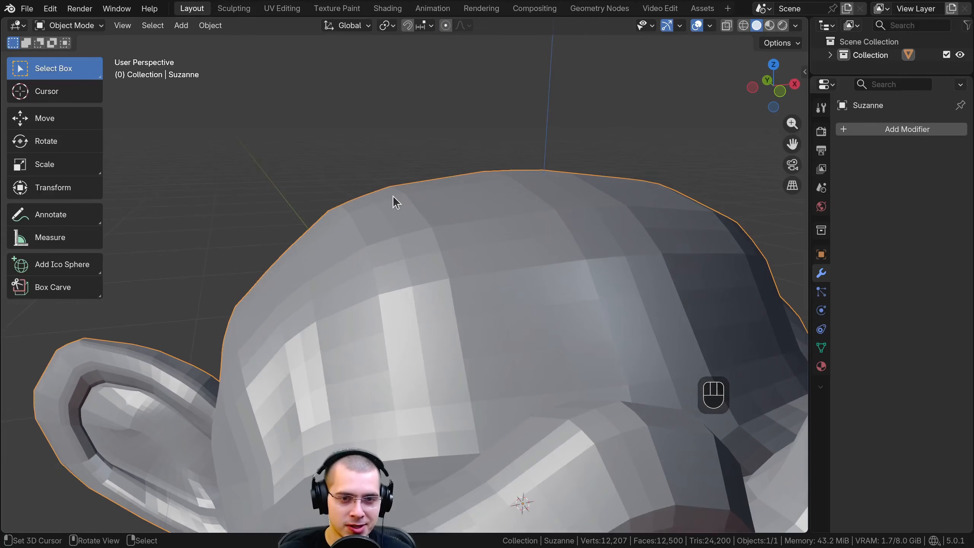
scroll(378, 268, "down", 4)
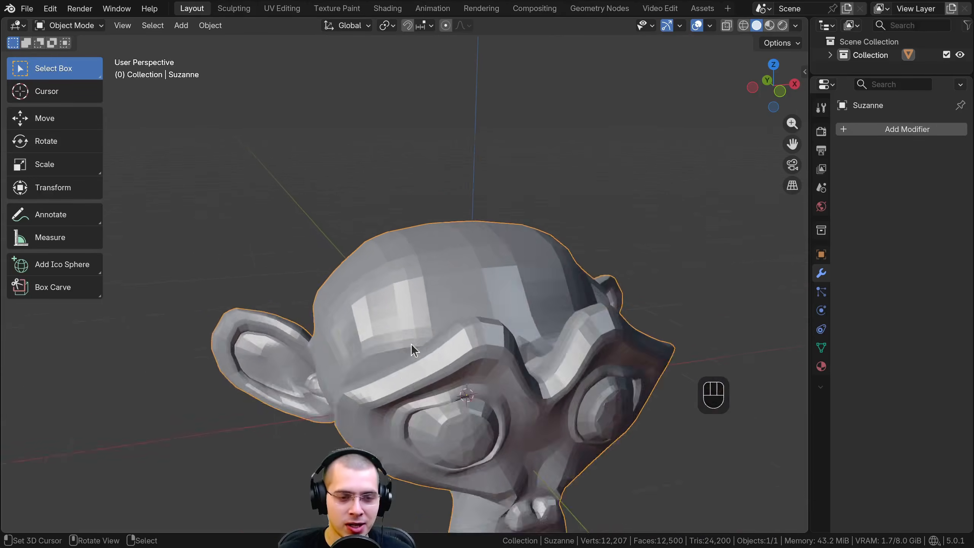
Return to Edit Mode and smooth the whole monkey mesh further with repeated pulls of the Smooth tool's handle
middle_click_drag(411, 344, 365, 251, "shift")
middle_click_drag(364, 251, 466, 268)
key("Tab")
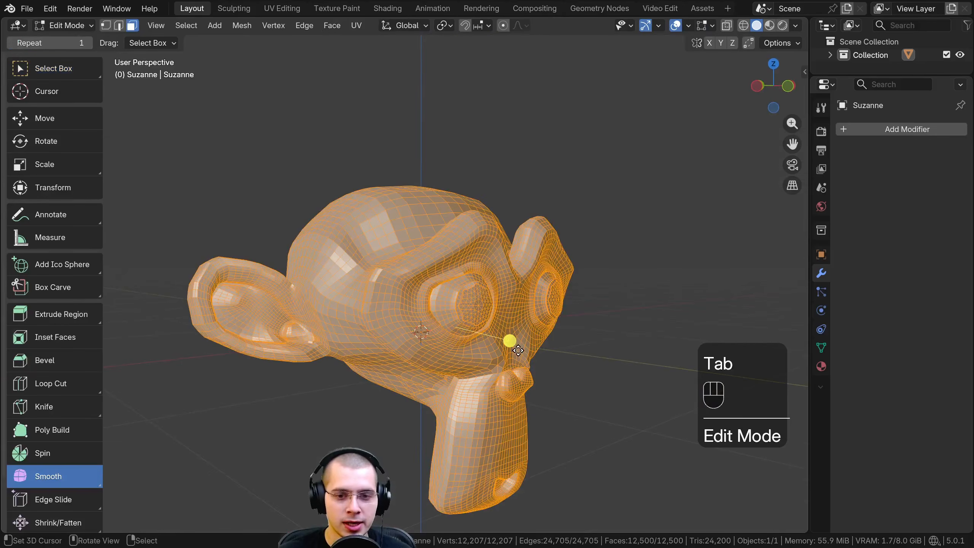
left_click_drag(512, 340, 540, 345)
left_click_drag(642, 353, 743, 366)
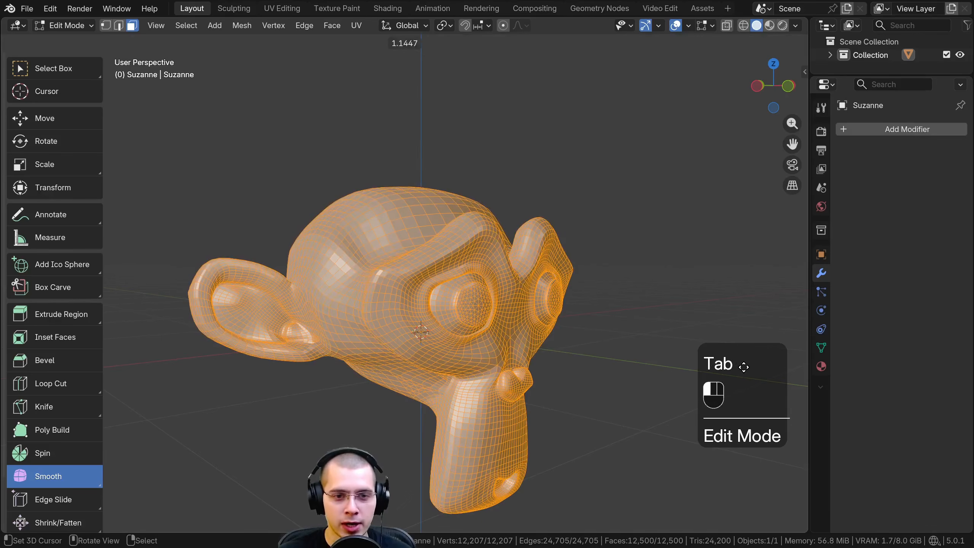
left_click_drag(656, 355, 697, 361)
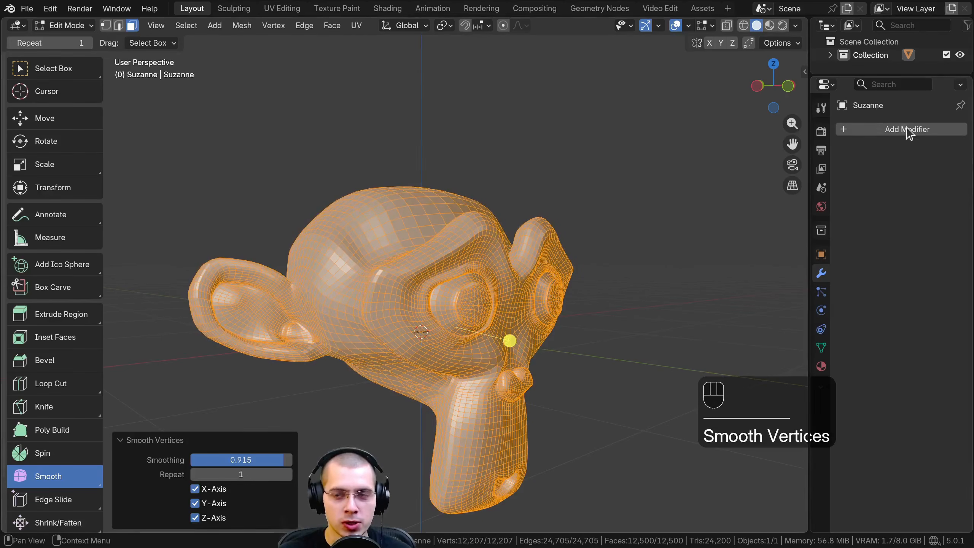
Compare the smoothed monkey's surface in Object Mode and Edit Mode from several angles
middle_click_drag(550, 302, 497, 332)
mouse_move(492, 312)
left_mouse_down()
mouse_move(717, 359)
mouse_move(518, 318)
mouse_move(813, 359)
mouse_move(496, 311)
mouse_move(635, 339)
mouse_move(495, 307)
left_mouse_up()
key("Tab")
key("Tab")
middle_click_drag(496, 307, 441, 299)
key("Tab")
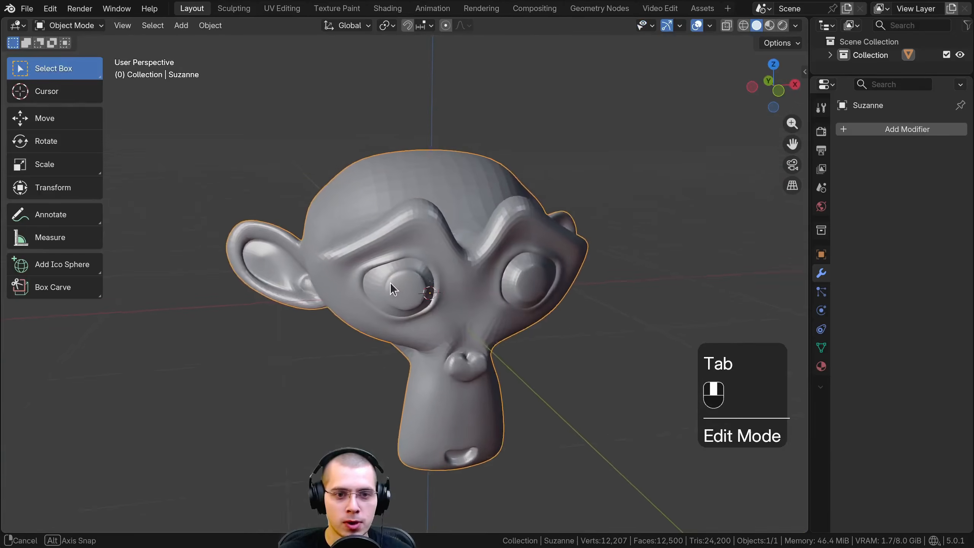
Undo the handle smoothing on the monkey and select its entire mesh in Edit Mode
key("ctrl+z")
key("a")
key("a")
middle_click_drag(469, 154, 474, 169)
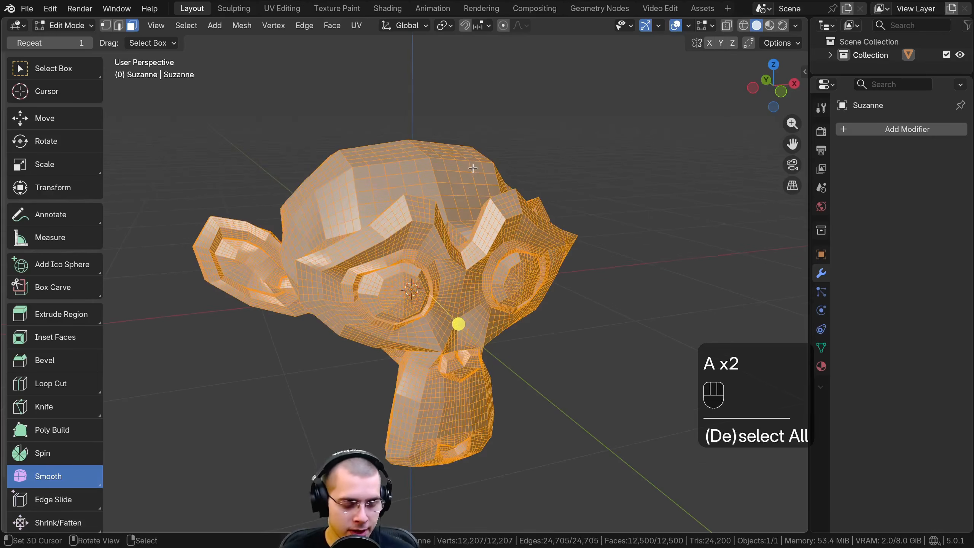
Apply Smooth Vertices to the whole monkey mesh with a smoothing value of 1.000
key("ctrl+v")
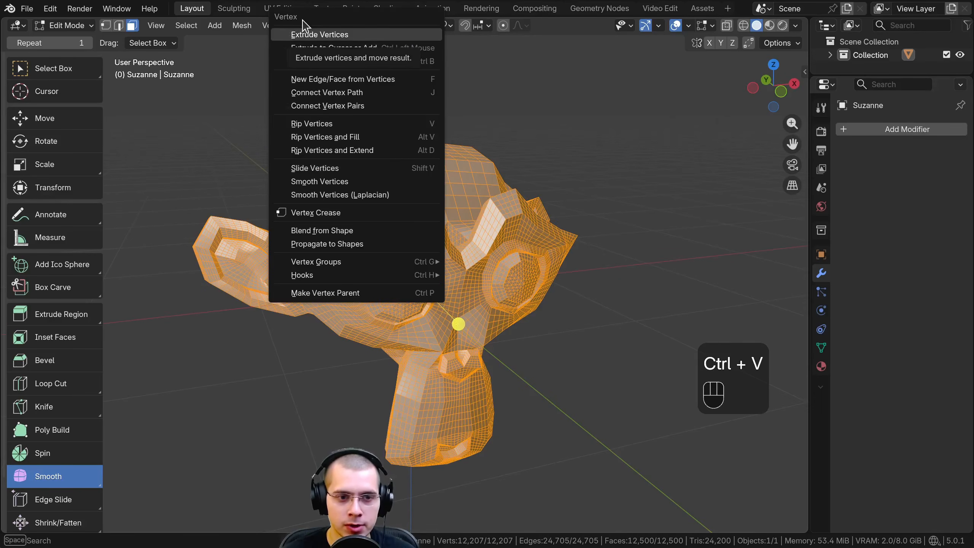
left_click(323, 183)
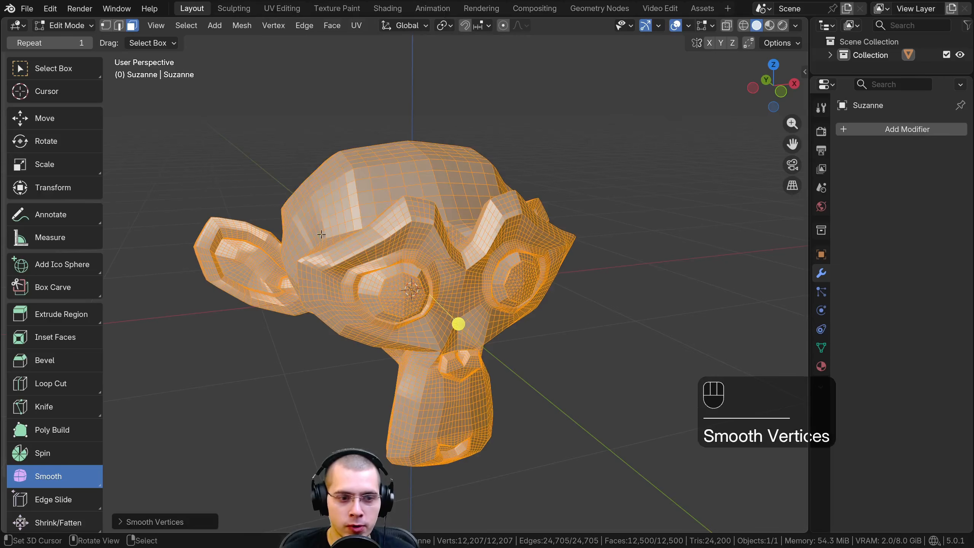
left_click(125, 524)
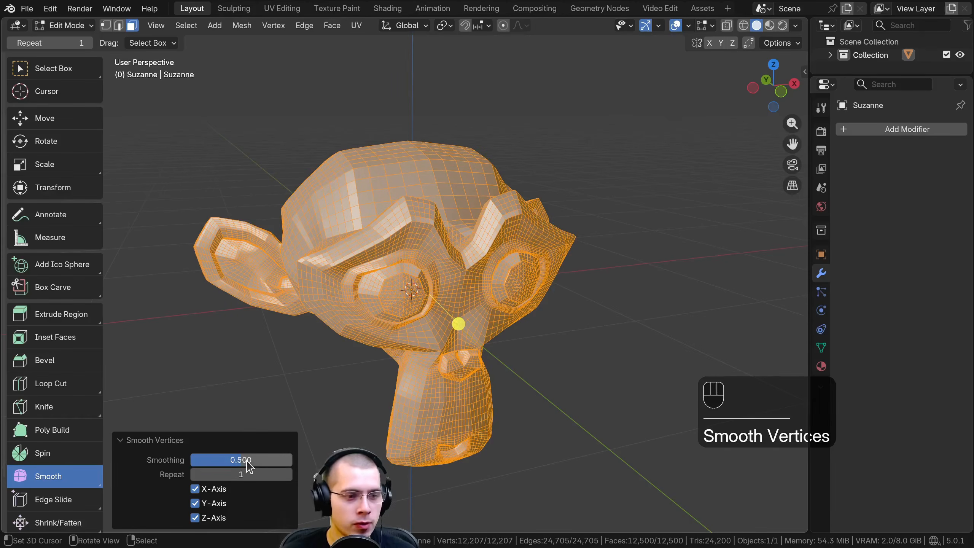
left_click_drag(227, 459, 289, 460)
Raise the repeat count of the Smooth Vertices operation to 6 and collapse its settings
left_click(287, 474)
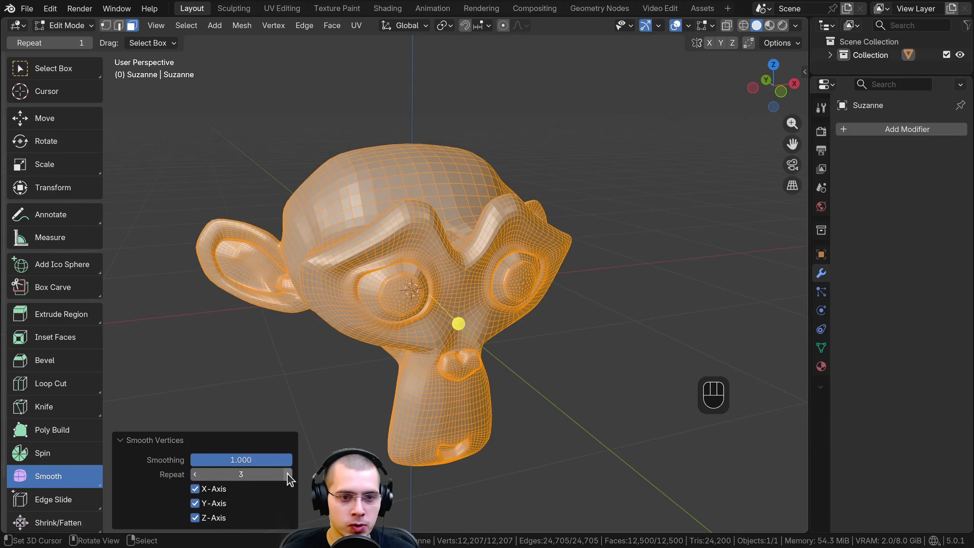
left_click(287, 474)
left_click(287, 475)
left_click(288, 475)
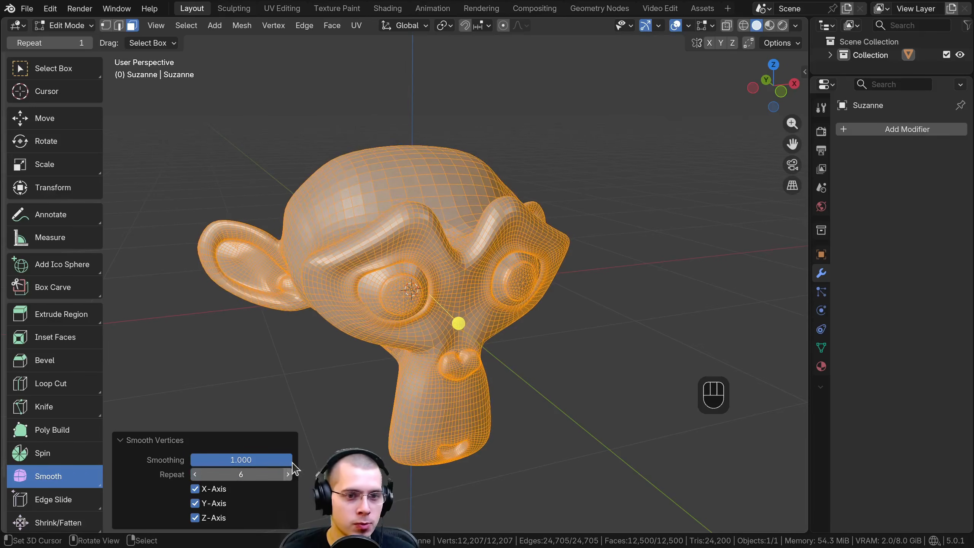
left_click(287, 474)
left_click(141, 441)
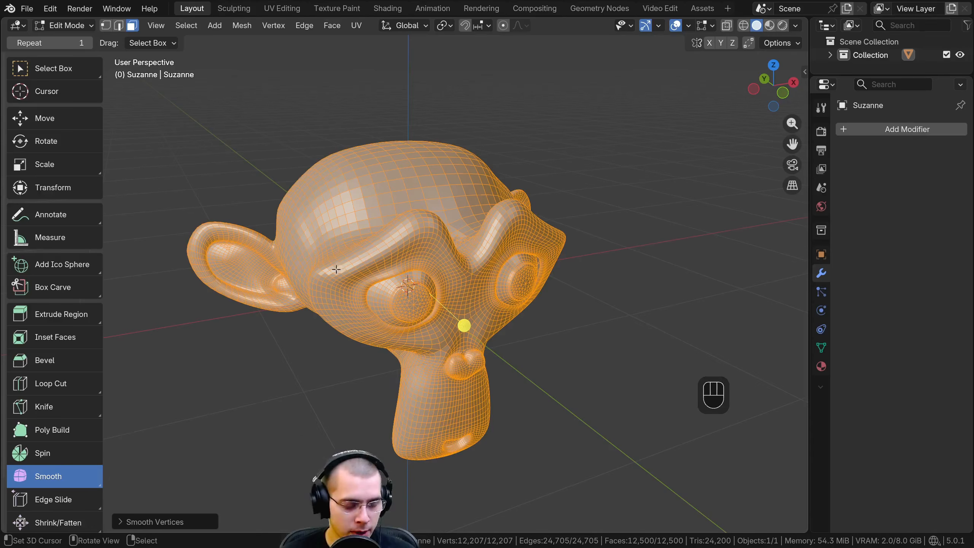
Review the available edge and vertex operations for the selected monkey mesh without applying any
middle_click_drag(336, 270, 333, 271)
key("ctrl+e")
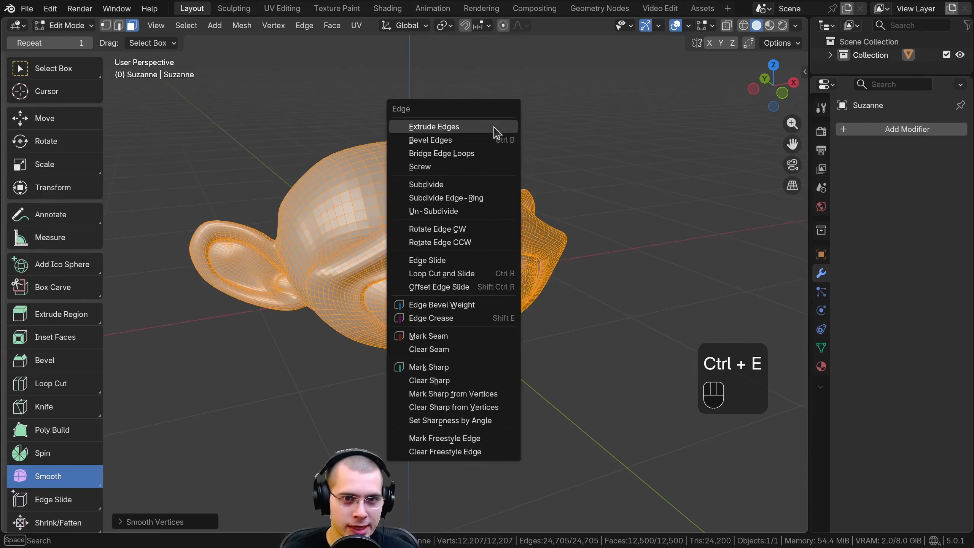
key("ctrl+e")
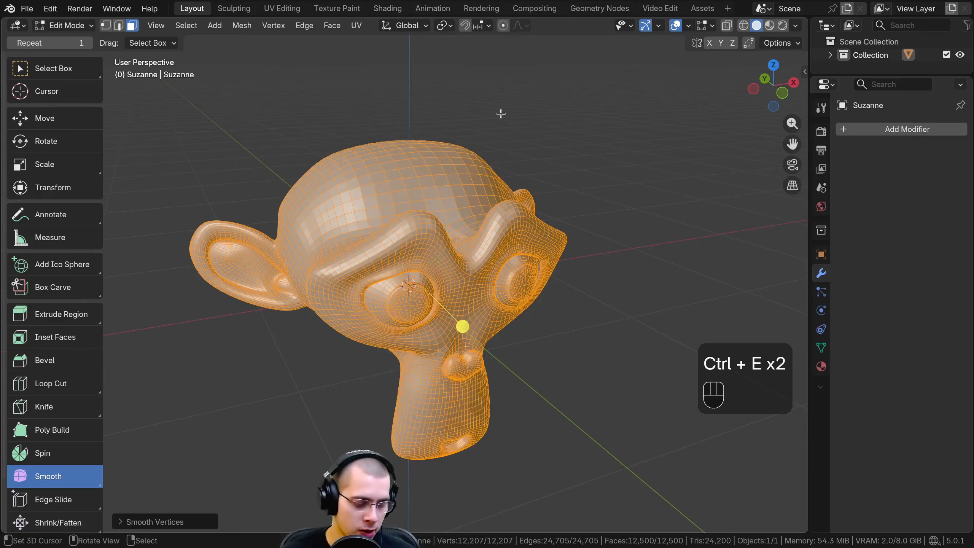
key("ctrl+v")
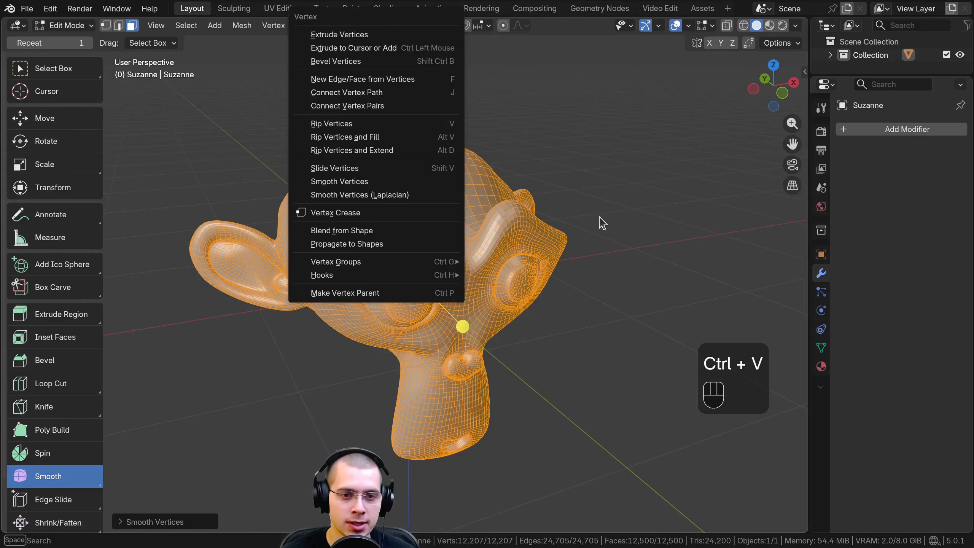
key("ctrl+e")
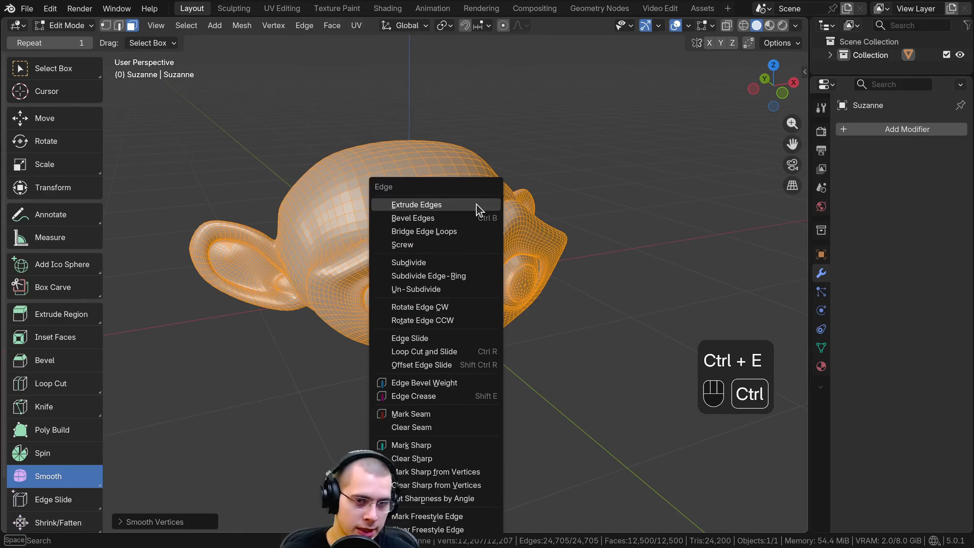
key("ctrl+v")
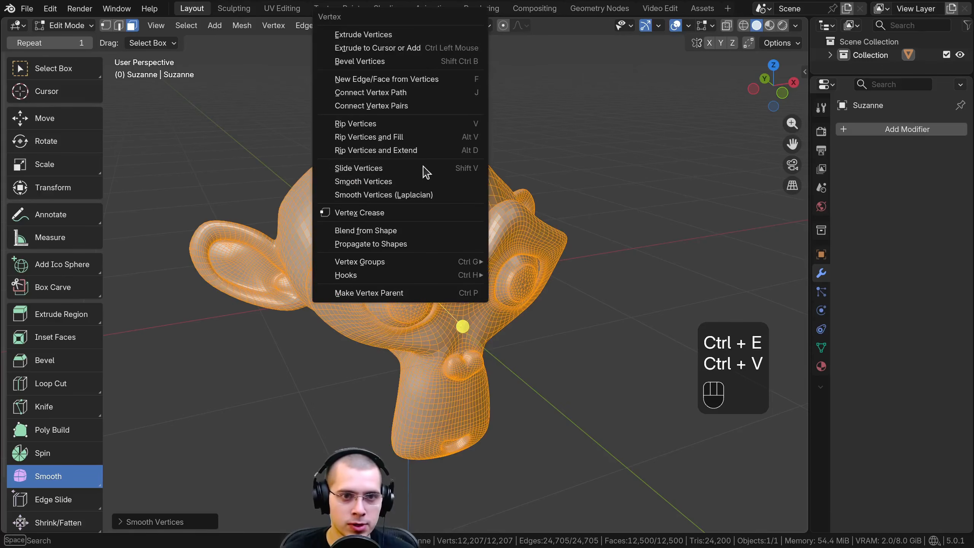
middle_click_drag(593, 186, 578, 193, "shift")
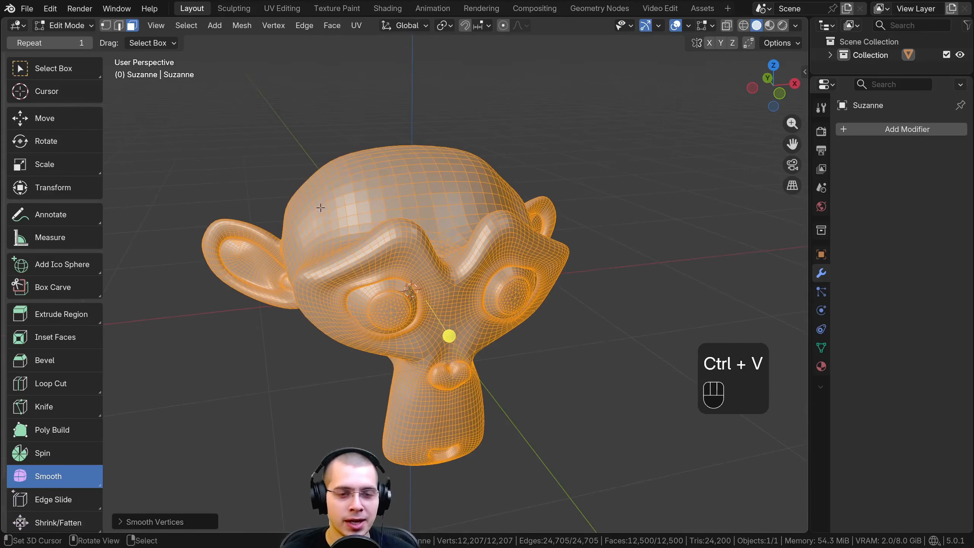
middle_click_drag(427, 152, 436, 111, "shift")
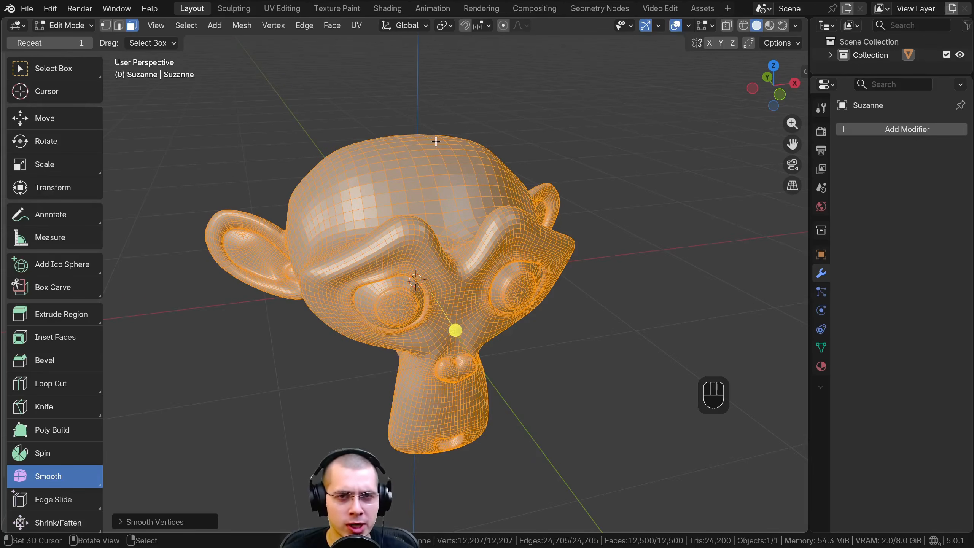
Browse the operator search, looking up commands with "smooth" and "add"
key("F3")
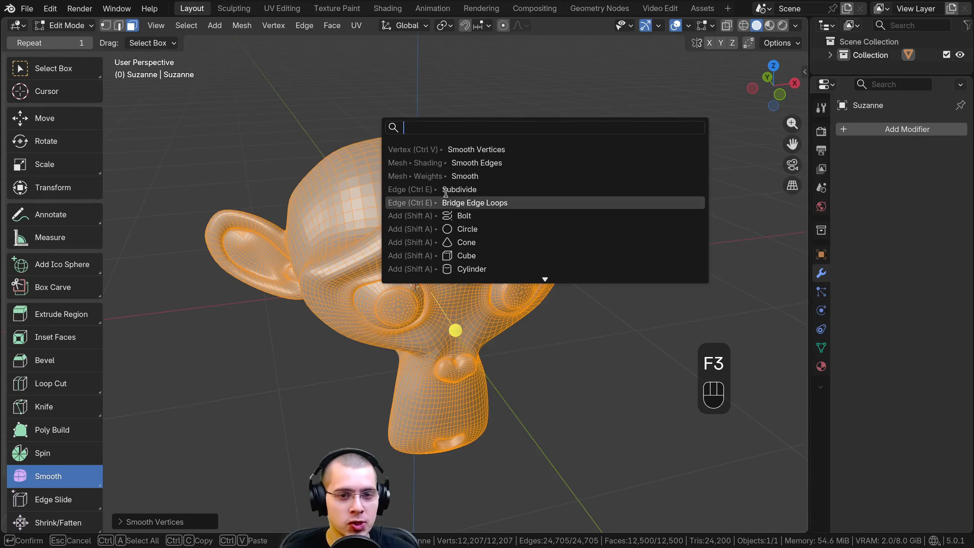
scroll(524, 256, "down", 12)
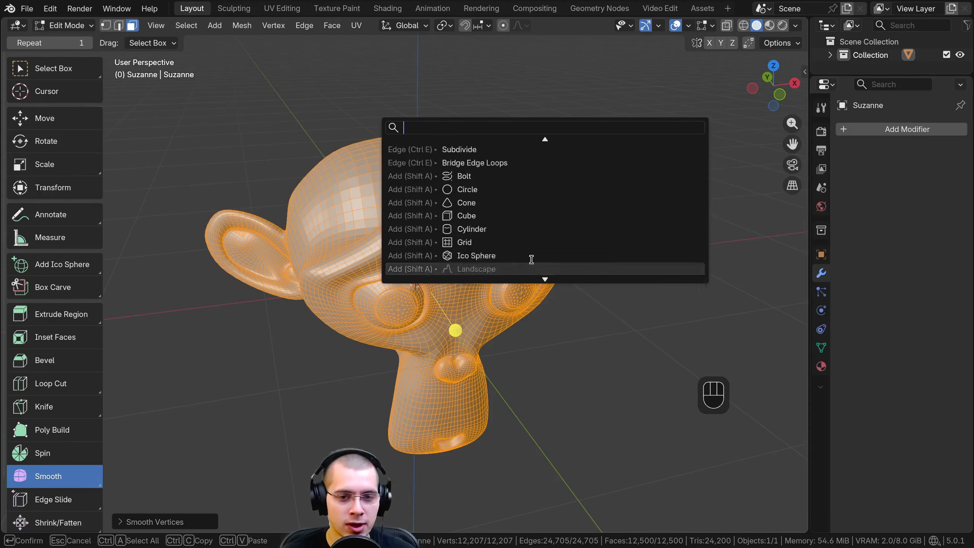
scroll(500, 184, "up", 9)
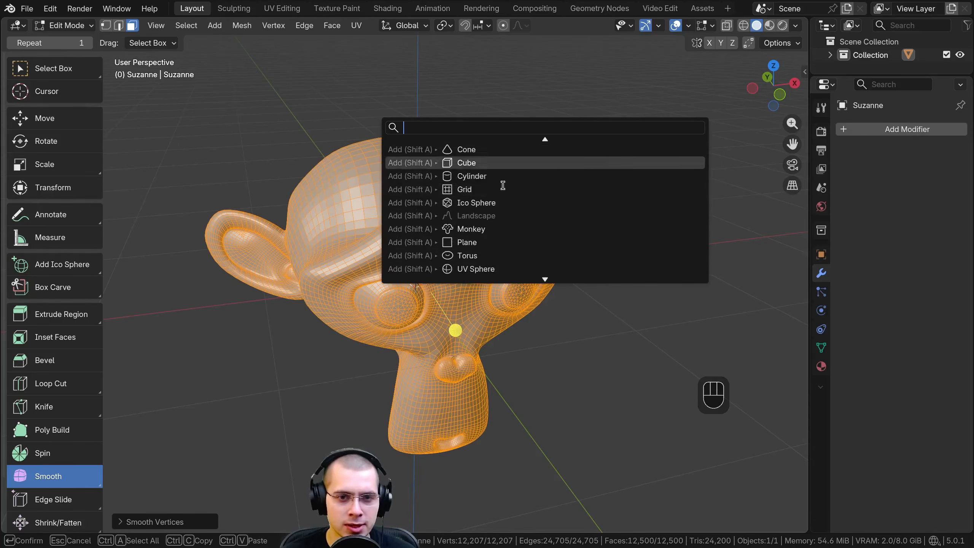
type("smooth")
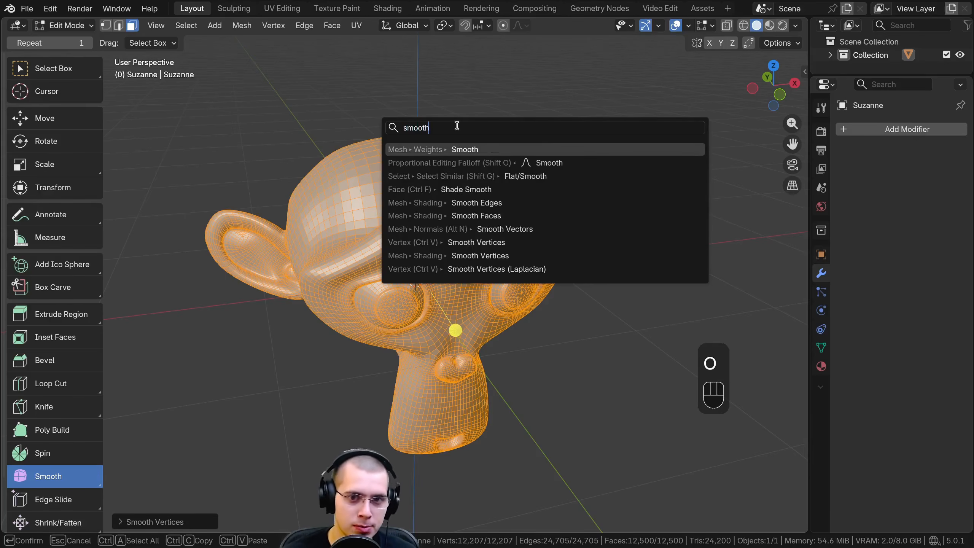
scroll(456, 126, "down", 8)
scroll(468, 119, "up", 7)
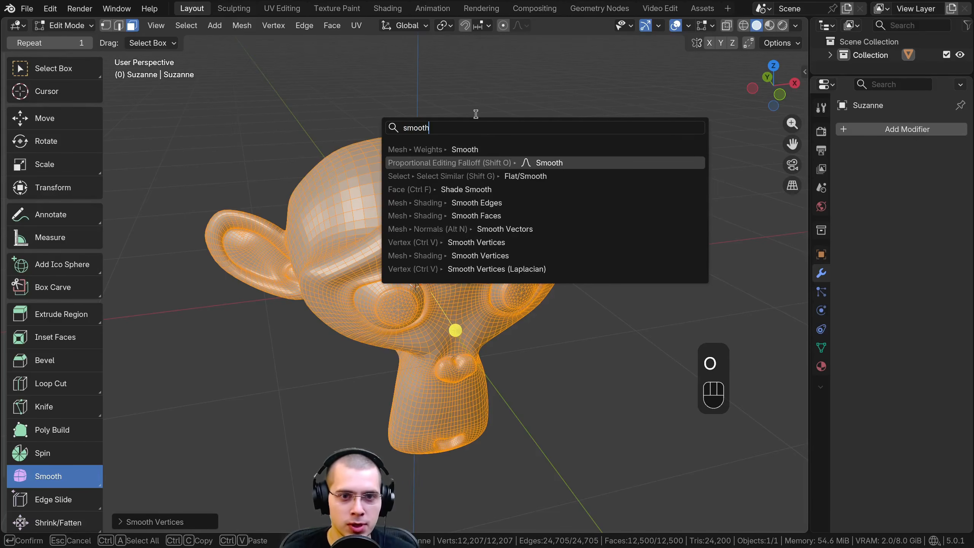
type("add")
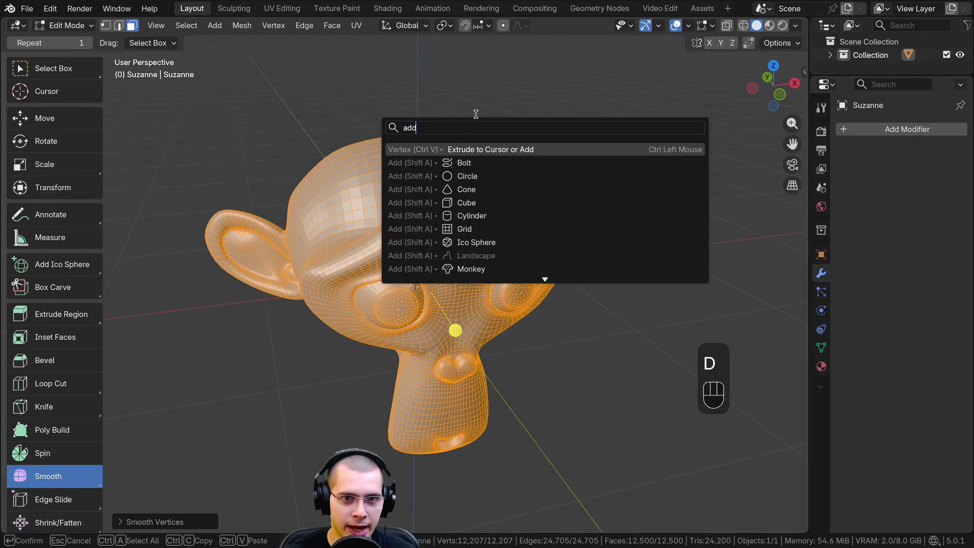
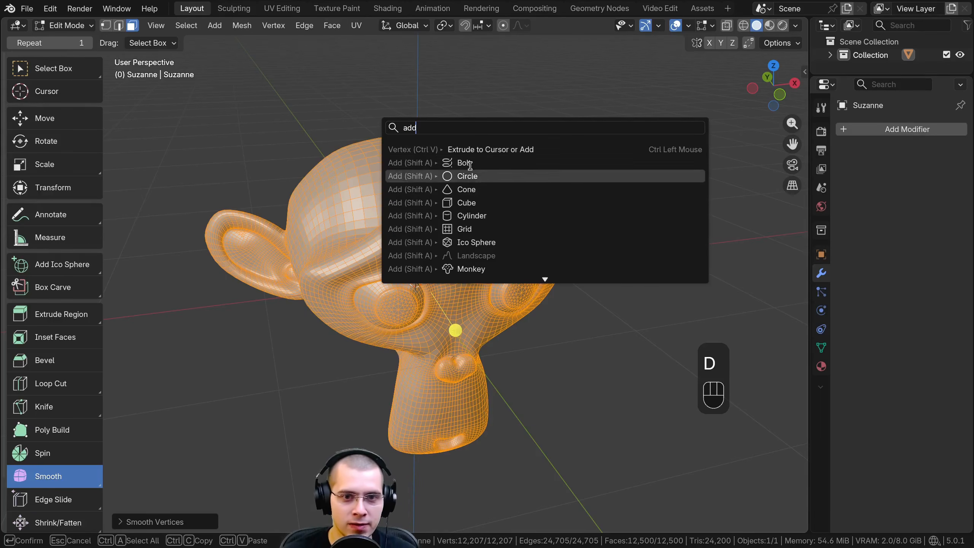
key("ctrl+a")
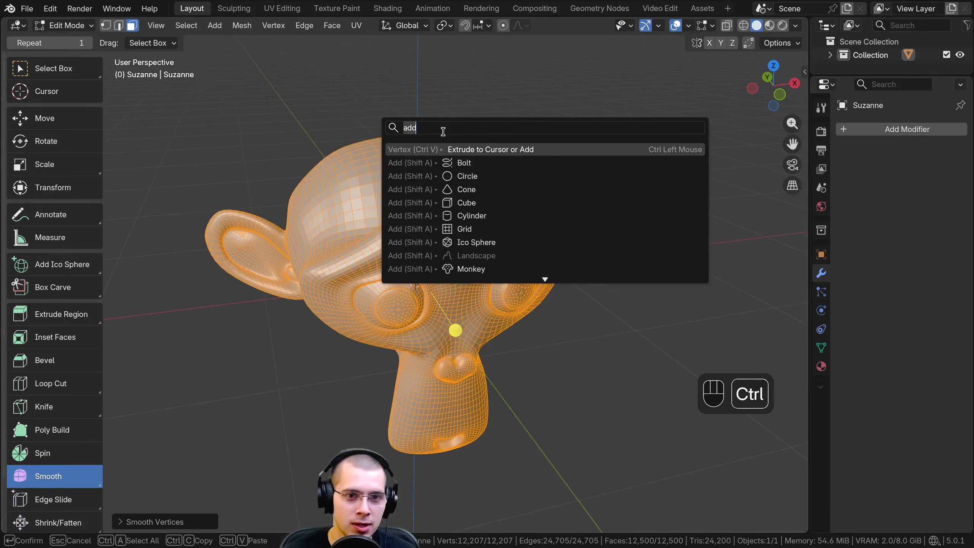
type("shad")
key("BackSpace")
key("BackSpace")
key("BackSpace")
key("BackSpace")
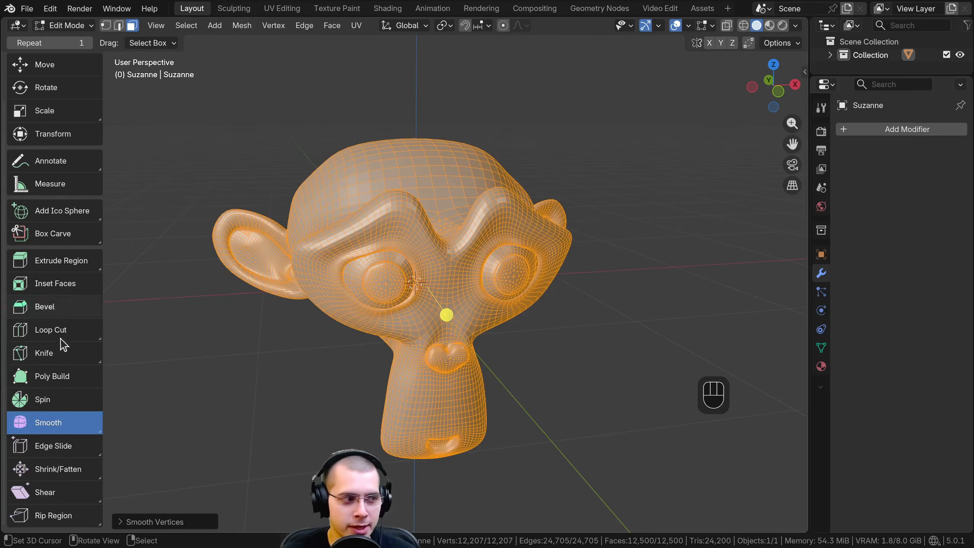
Activate the Randomize tool and randomly displace all vertices of the monkey head mesh
left_click(49, 422)
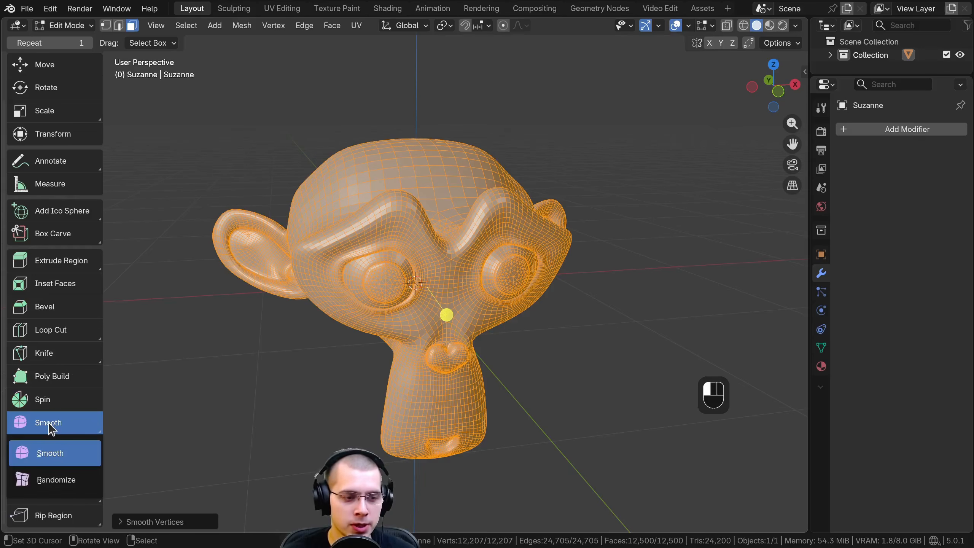
left_click(57, 480)
middle_click_drag(383, 295, 435, 322)
left_click_drag(468, 319, 471, 318)
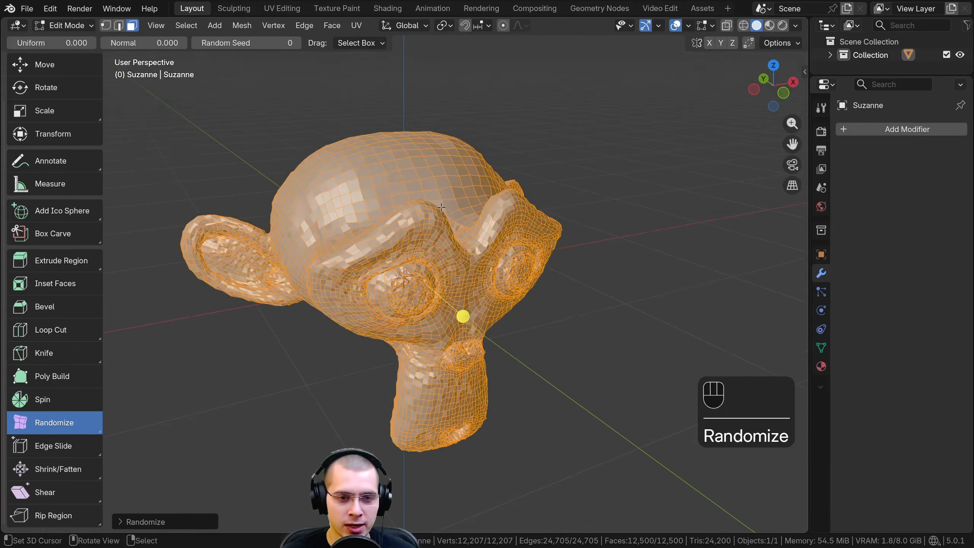
Return to Object Mode and examine the randomized surface of the monkey head up close and from several angles
key("Tab")
middle_click_drag(471, 307, 424, 193)
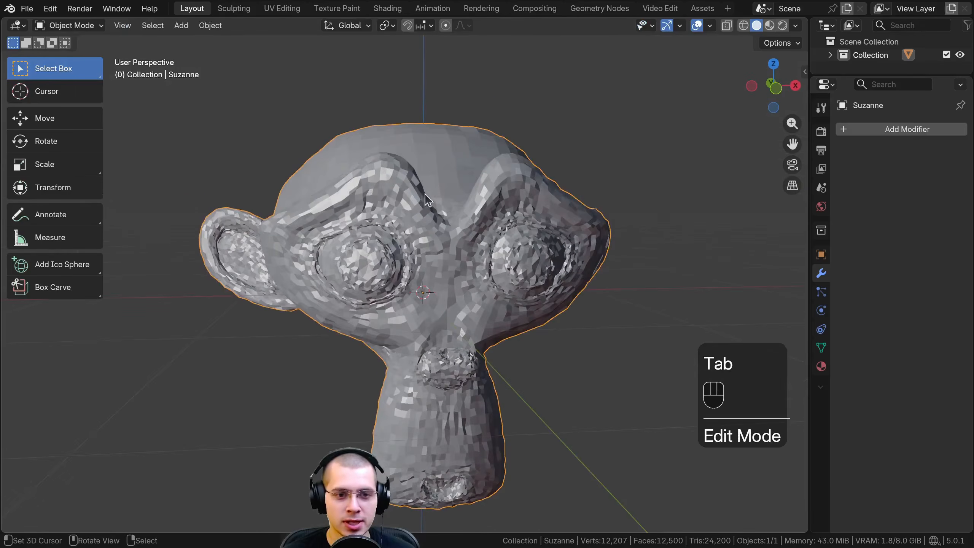
scroll(422, 184, "up", 2)
middle_click_drag(390, 128, 386, 167)
scroll(629, 242, "down", 3)
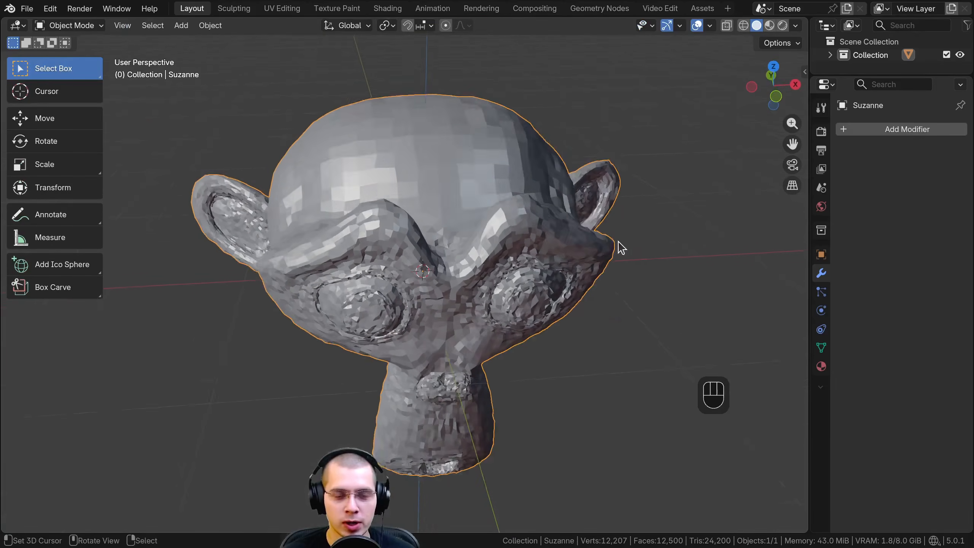
middle_click_drag(618, 246, 605, 230)
scroll(378, 102, "down", 2)
mouse_move(431, 213)
middle_mouse_down("shift")
mouse_move(459, 222)
mouse_move(477, 178)
mouse_move(476, 195)
mouse_move(423, 209)
middle_mouse_up("shift")
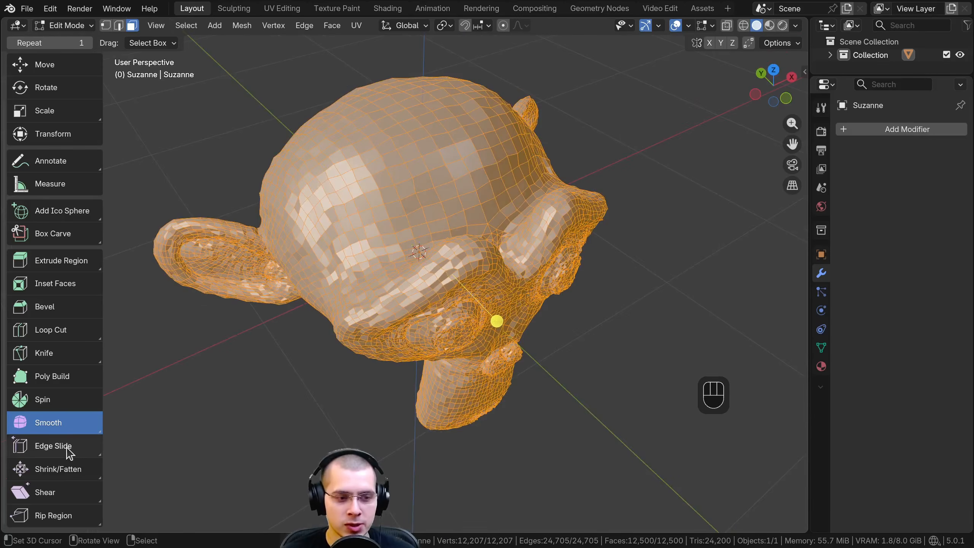
Activate the Edge Slide tool in Edit Mode and delete the monkey object in Object Mode
left_click(65, 447)
middle_click_drag(302, 304, 310, 178)
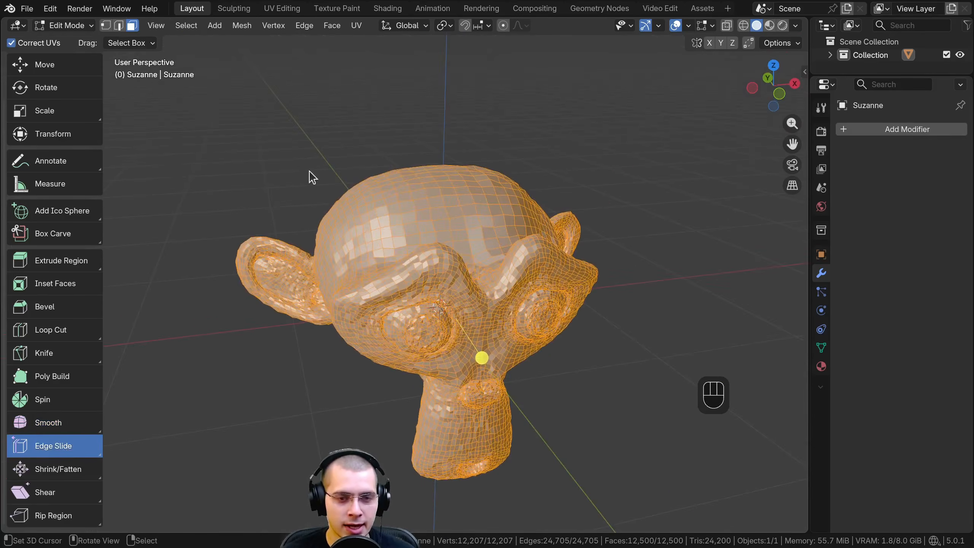
key("Tab")
key("x")
left_click(332, 216)
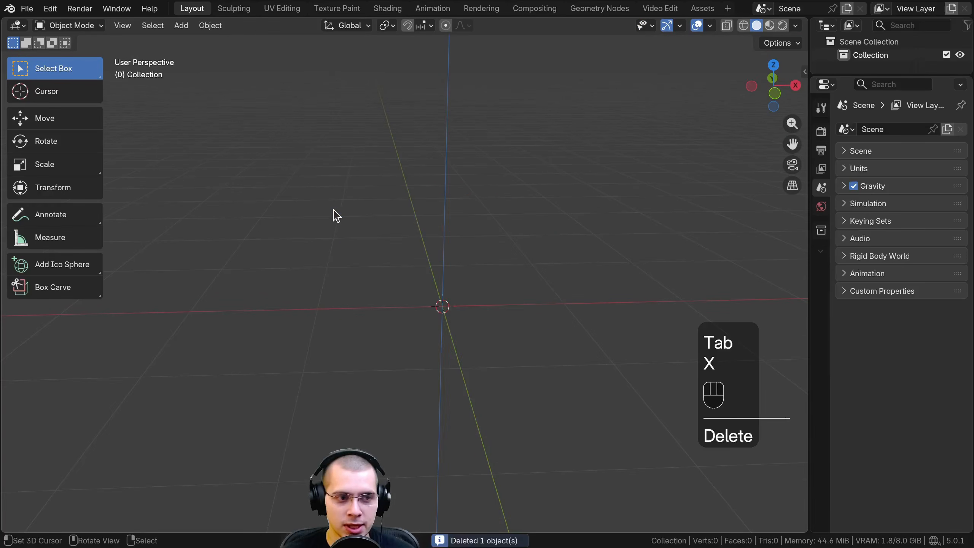
Add a cube mesh and insert one centred vertical loop cut through its top and front faces
key("shift+a")
mouse_move(440, 180)
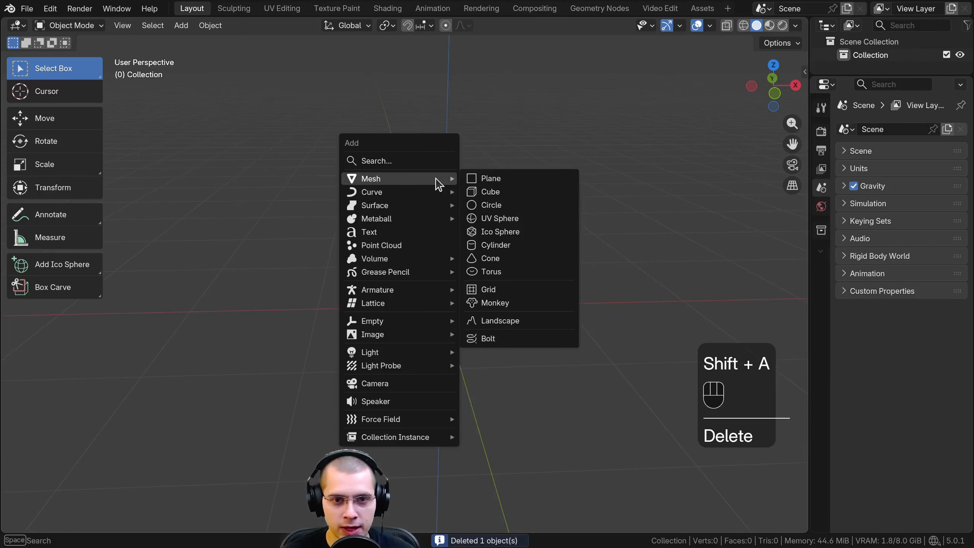
left_click(490, 194)
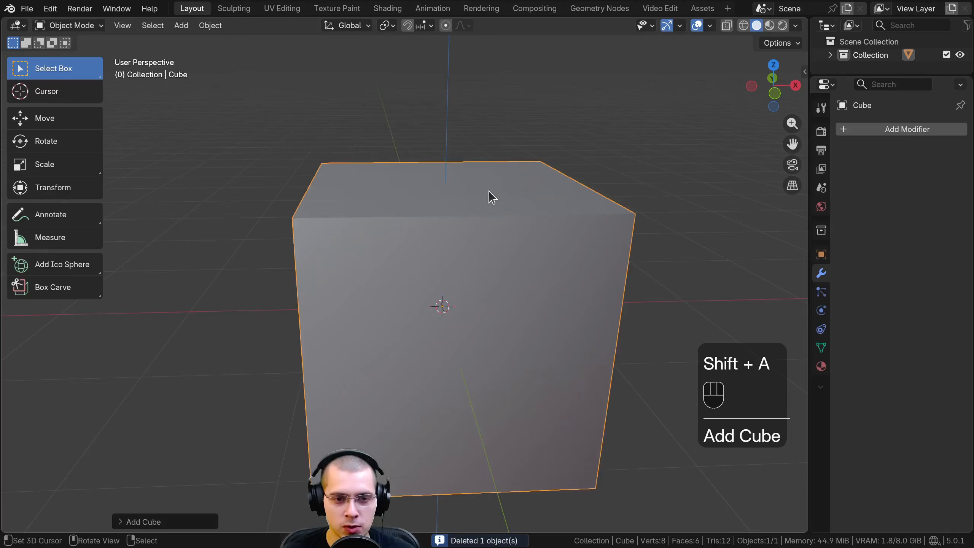
middle_click_drag(489, 193, 452, 221)
key("Tab")
key("ctrl+r")
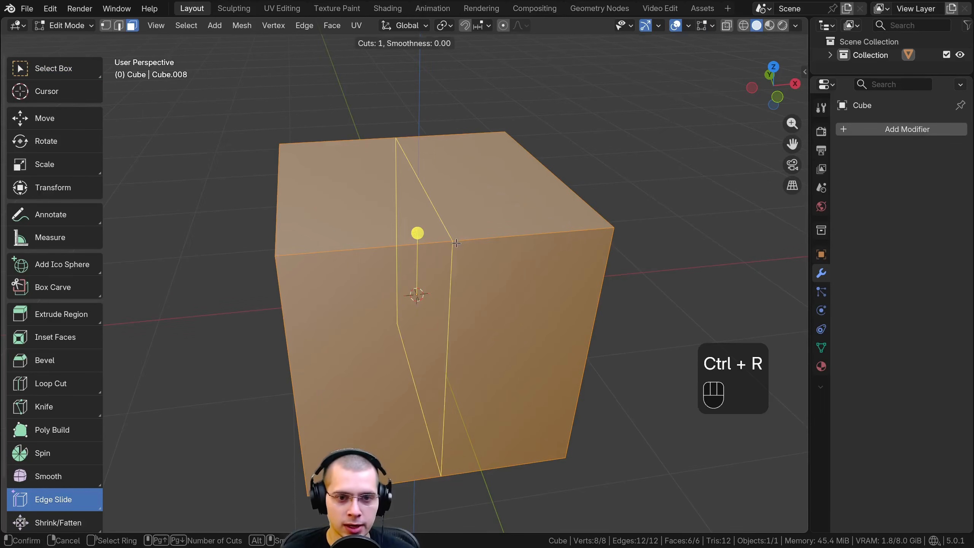
left_click(456, 242)
right_click(475, 248)
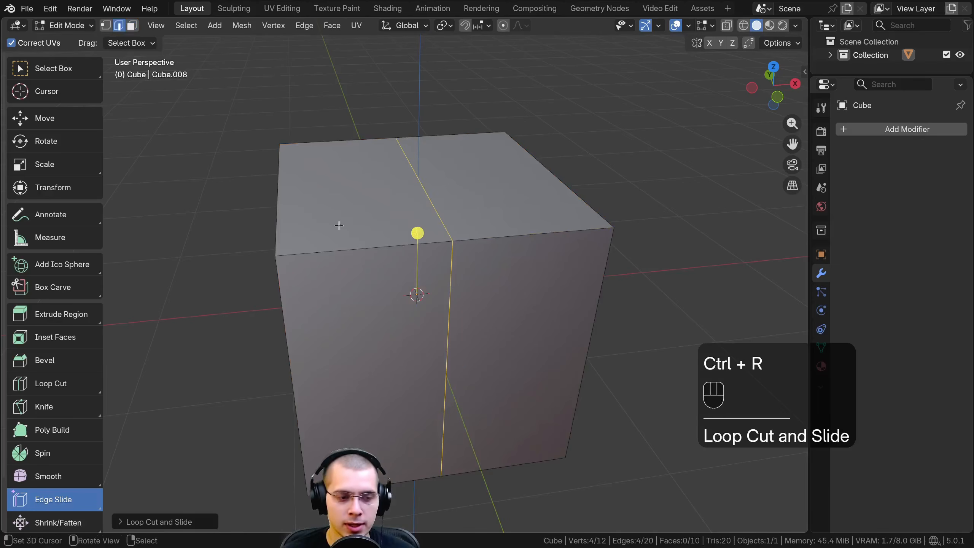
Edge-slide the new loop toward the cube's left side and slide it back toward the middle
left_click_drag(417, 233, 350, 295)
left_click_drag(383, 234, 345, 233)
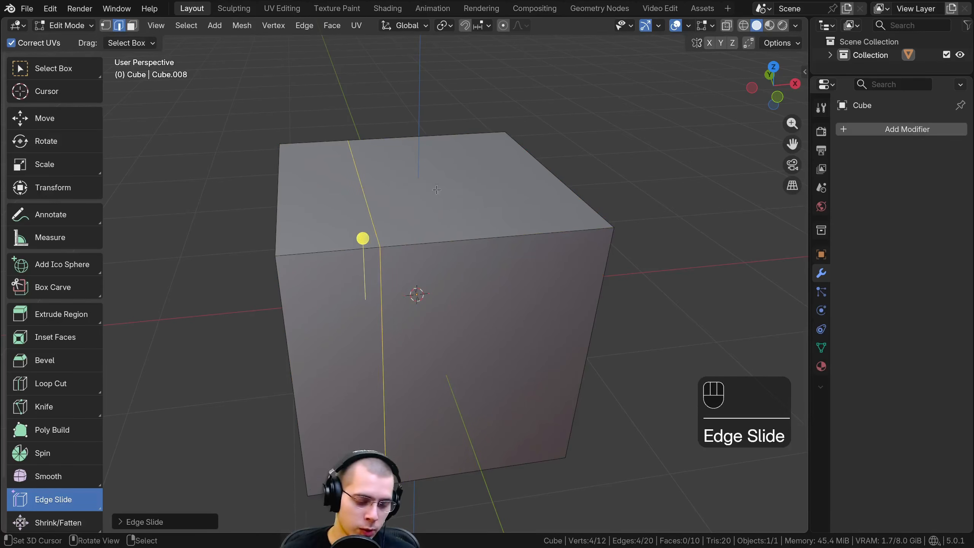
middle_click_drag(439, 190, 453, 221)
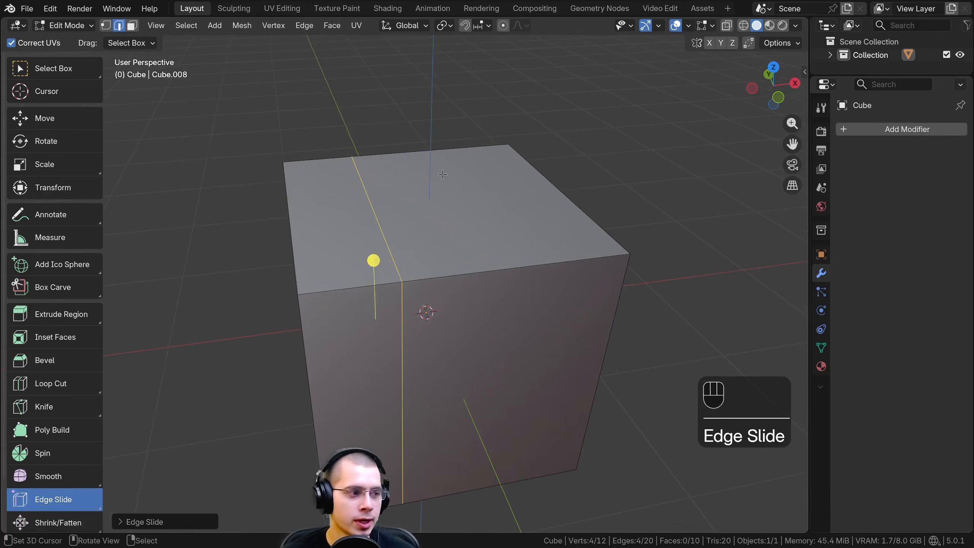
key("g")
key("g")
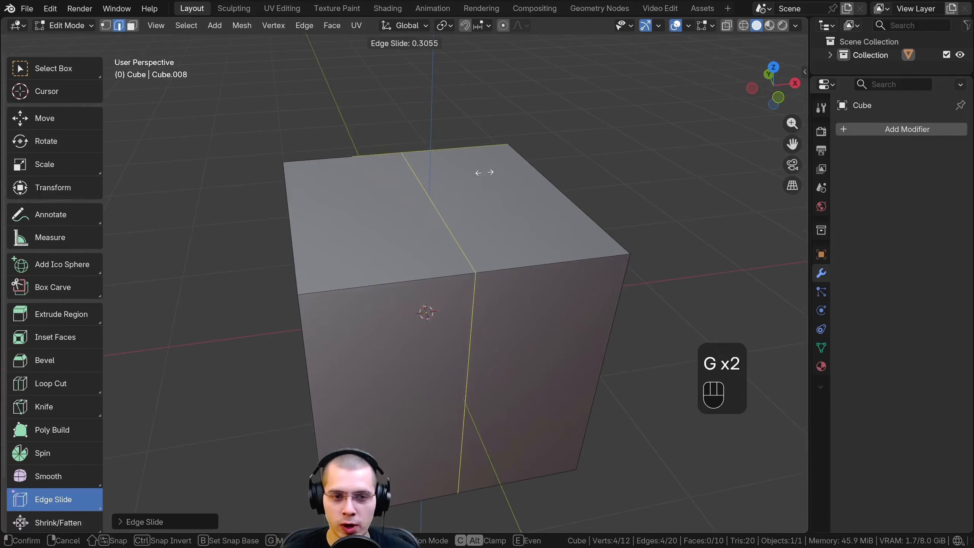
Activate Vertex Slide and, in vertex selection mode, slide the loop's front top vertex toward the cube's right corner
left_click(50, 445)
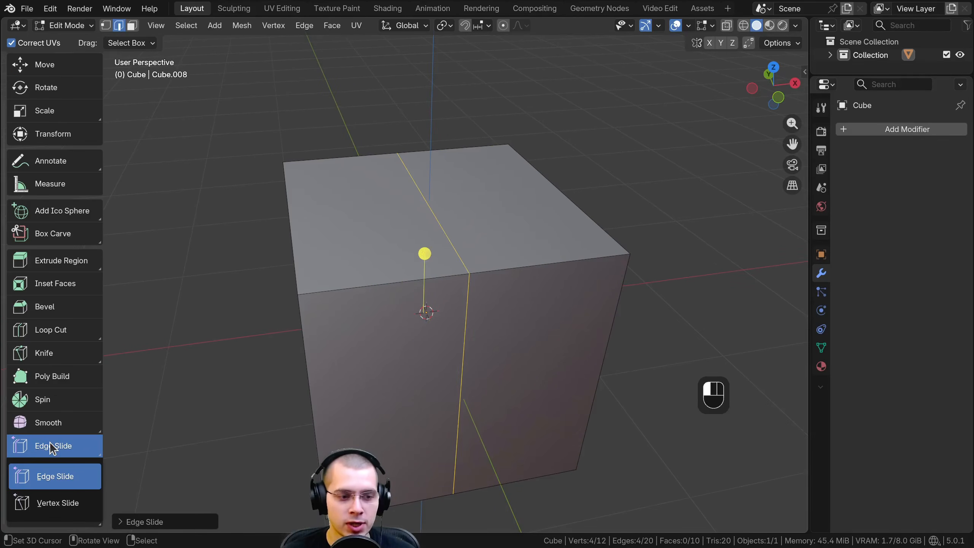
left_click(52, 503)
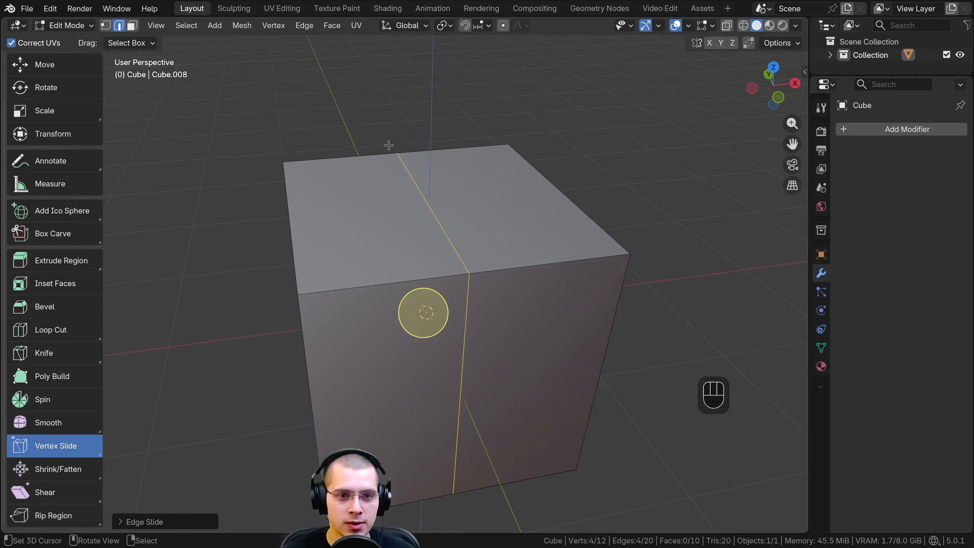
left_click(107, 26)
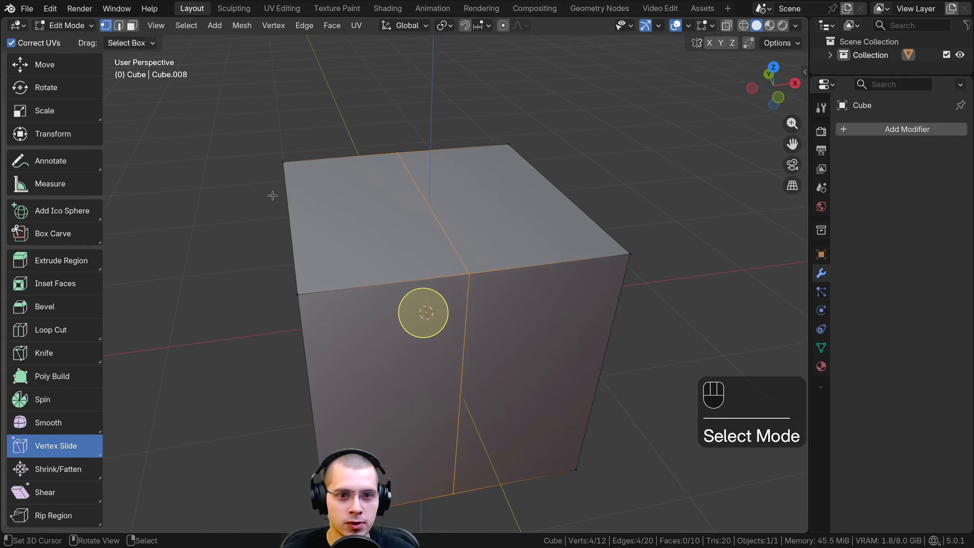
left_click(467, 272)
mouse_move(485, 255)
left_mouse_down()
mouse_move(517, 257)
mouse_move(463, 261)
mouse_move(433, 162)
mouse_move(478, 278)
mouse_move(515, 266)
mouse_move(499, 257)
left_mouse_up()
scroll(35, 117, "up", 3)
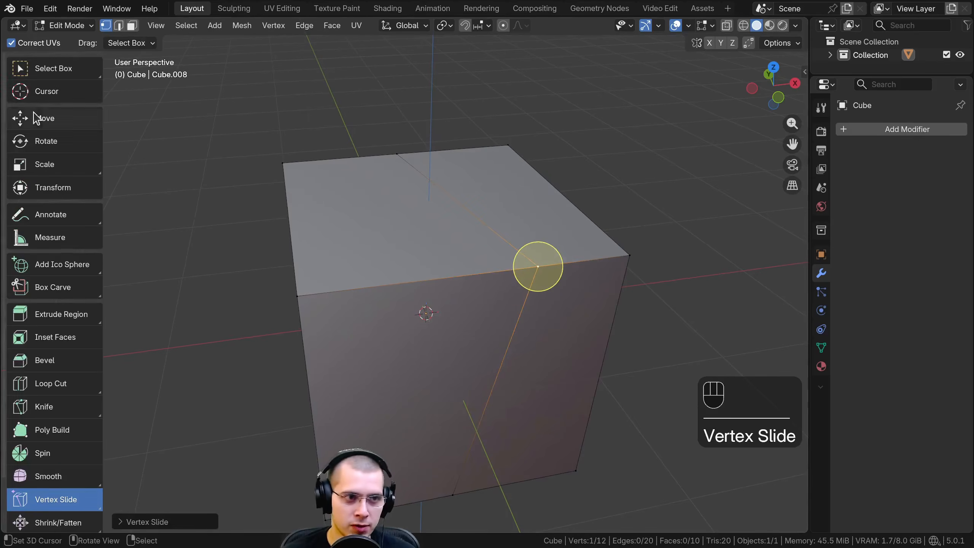
Switch to the Select Box tool and vertex-slide the same vertex along the cube's front top edge again
left_click(51, 71)
key("g")
key("g")
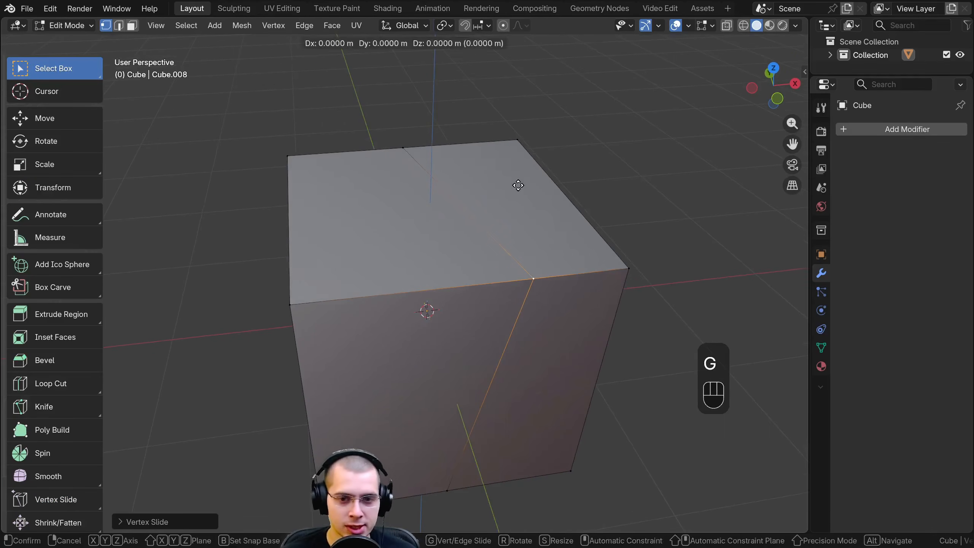
key("g")
key("g")
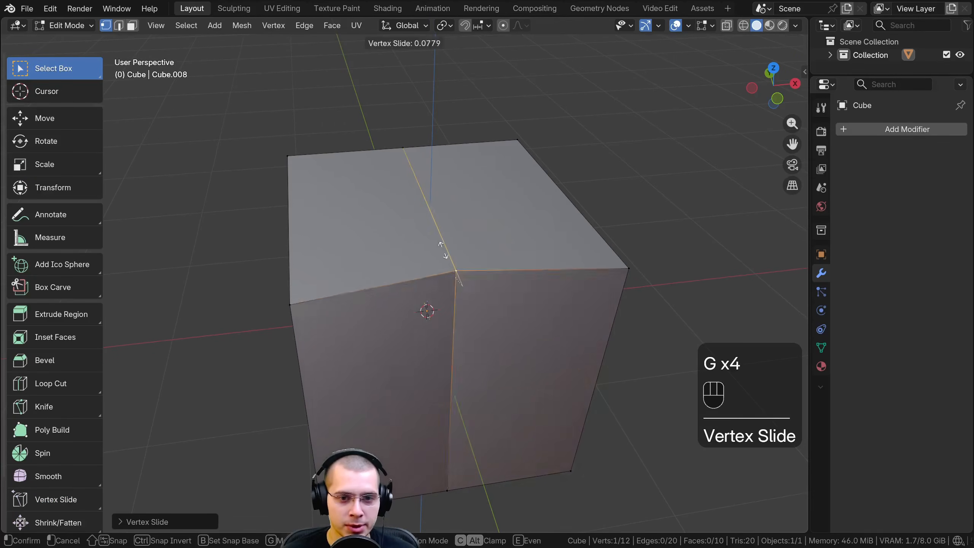
left_click(496, 271)
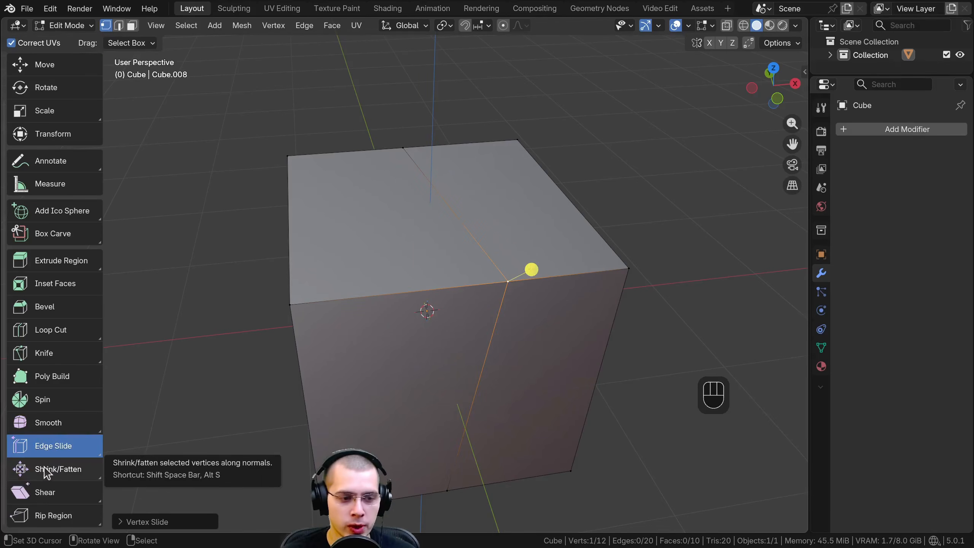
Activate the Shrink/Fatten tool in Edit Mode and delete the cube in Object Mode
left_click(47, 473)
middle_click_drag(614, 214, 662, 153)
mouse_move(376, 237)
middle_mouse_down()
mouse_move(368, 252)
mouse_move(384, 246)
middle_mouse_up()
scroll(326, 268, "down", 1)
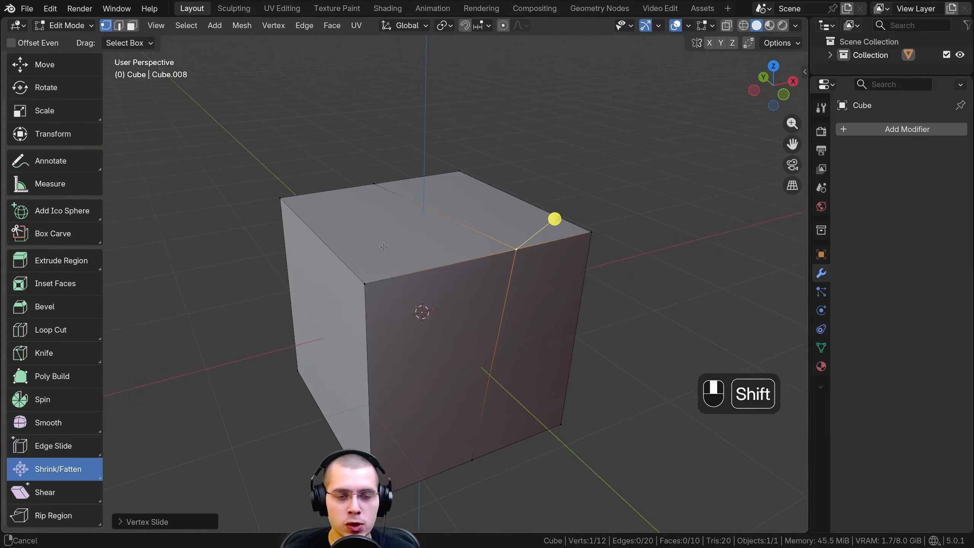
middle_click_drag(361, 293, 361, 291, "shift")
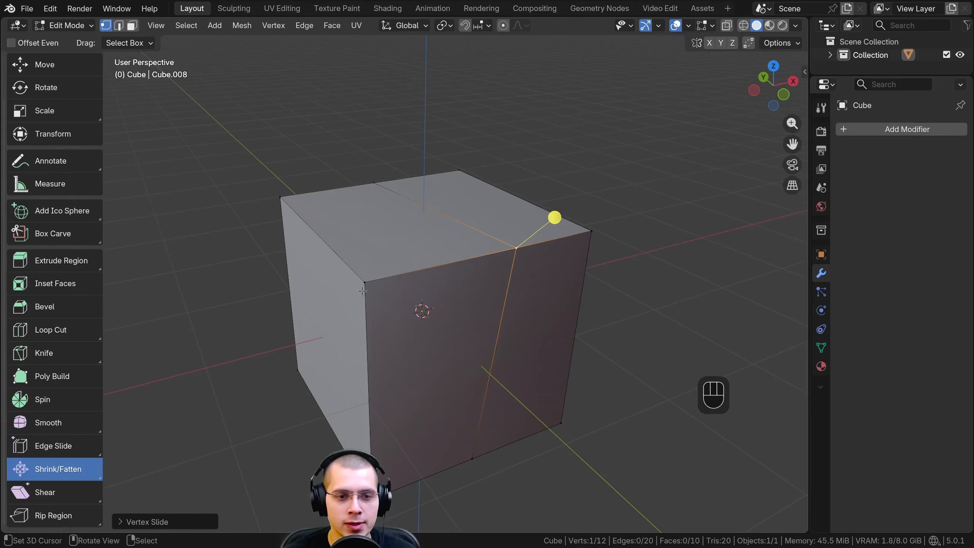
key("Tab")
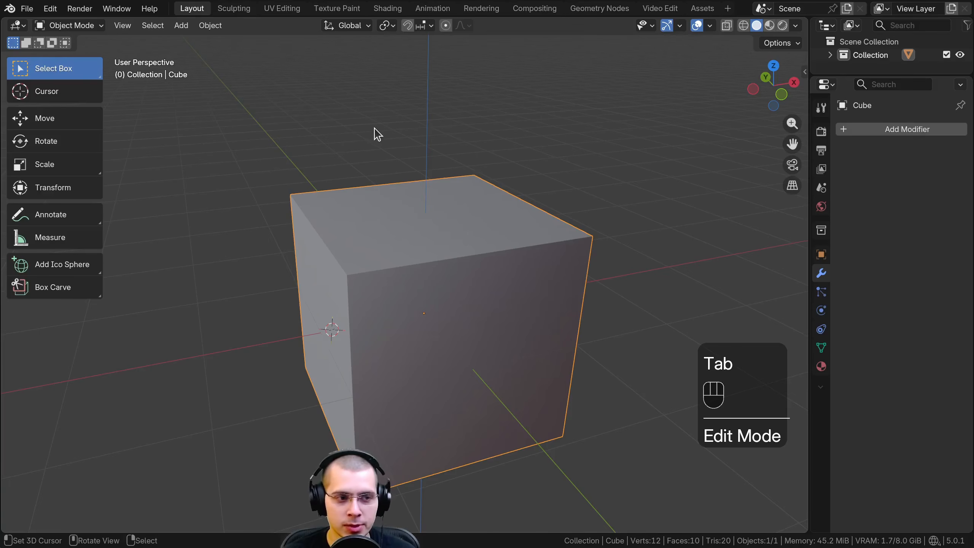
key("x")
left_click(374, 130)
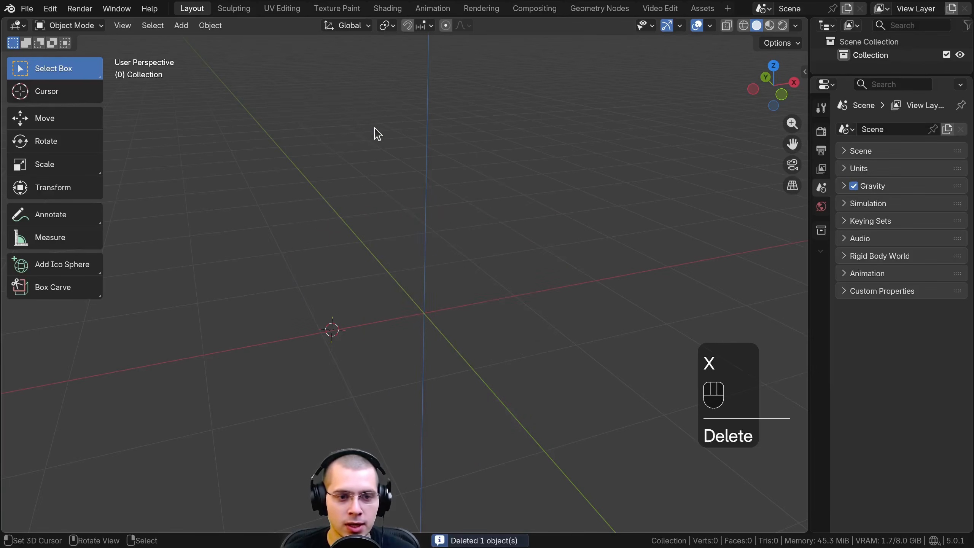
Add a UV sphere mesh and enter Edit Mode on it
key("shift+a")
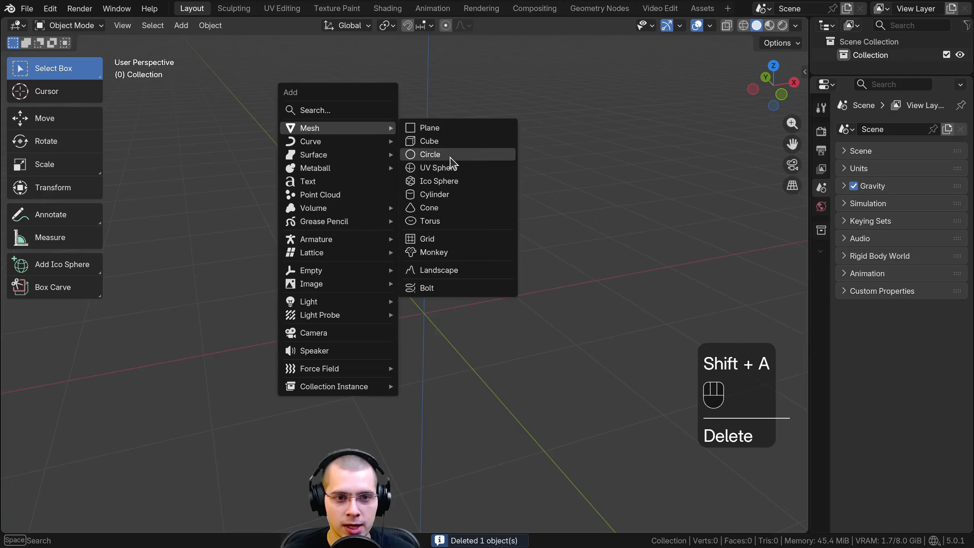
left_click(458, 172)
middle_click_drag(394, 258, 487, 236, "shift")
key("Tab")
scroll(454, 274, "up", 2)
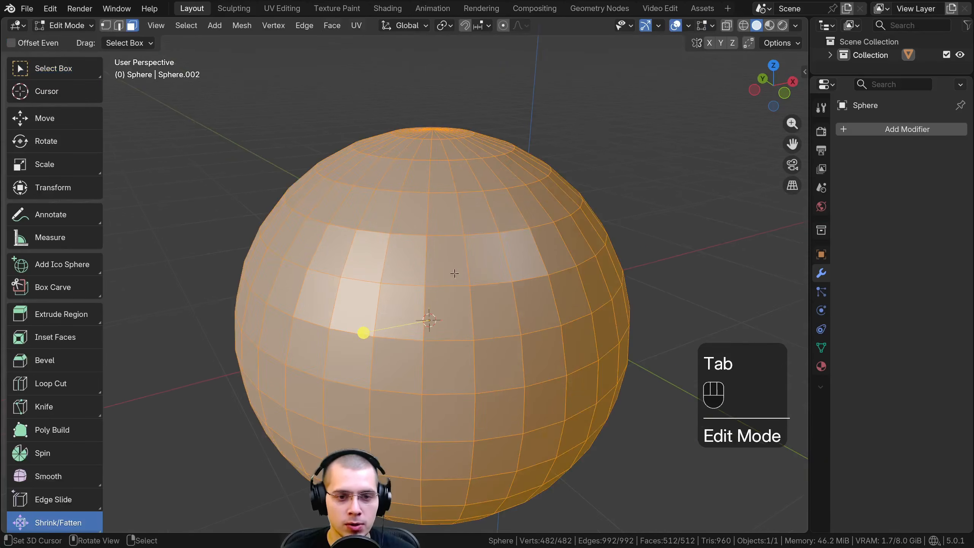
Select a two-by-two block of faces on the sphere's front and move it along its normals with Shrink/Fatten
left_click(416, 263)
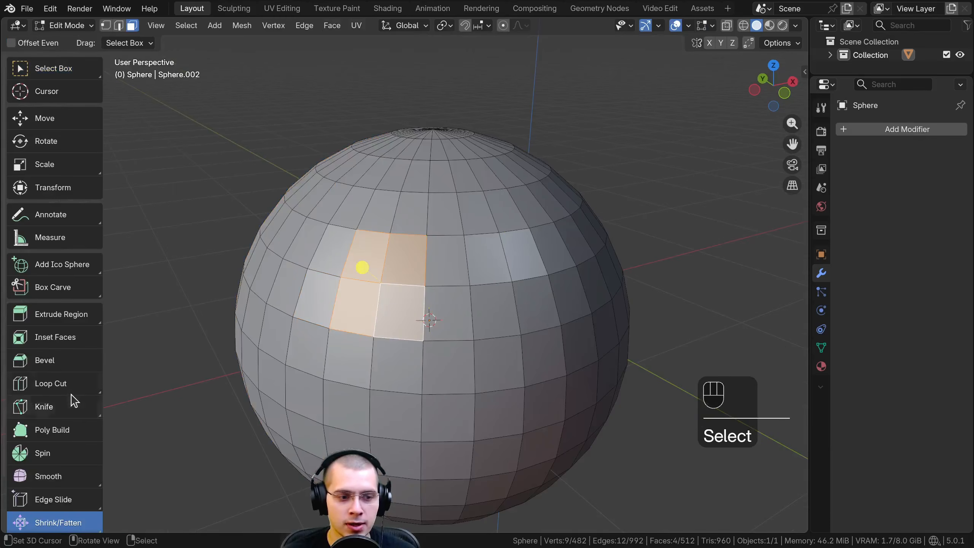
middle_click_drag(395, 310, 363, 280)
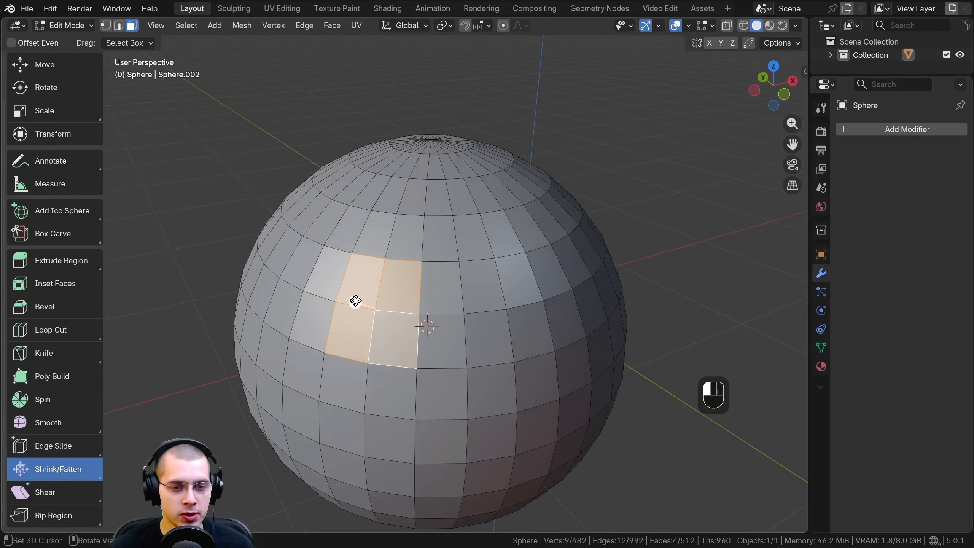
mouse_move(355, 301)
left_mouse_down()
mouse_move(350, 313)
mouse_move(315, 258)
mouse_move(354, 302)
left_mouse_up()
Fatten a large selected region of the sphere's upper faces outward along their normals
key("alt+s")
key("alt+s")
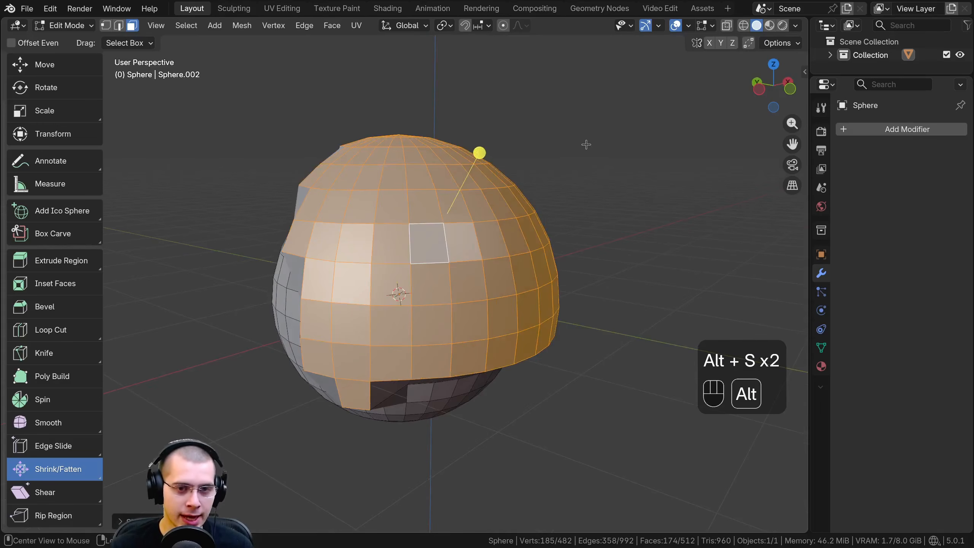
key("alt+s")
Shrink the selected upper faces of the sphere inward along their normals with Shrink/Fatten
key("s")
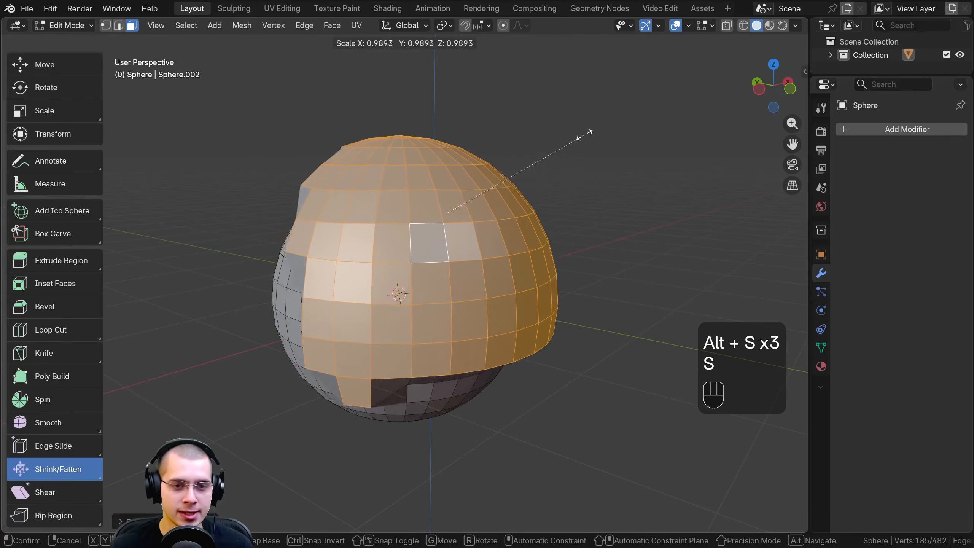
right_click(581, 143)
middle_click_drag(580, 144, 579, 151)
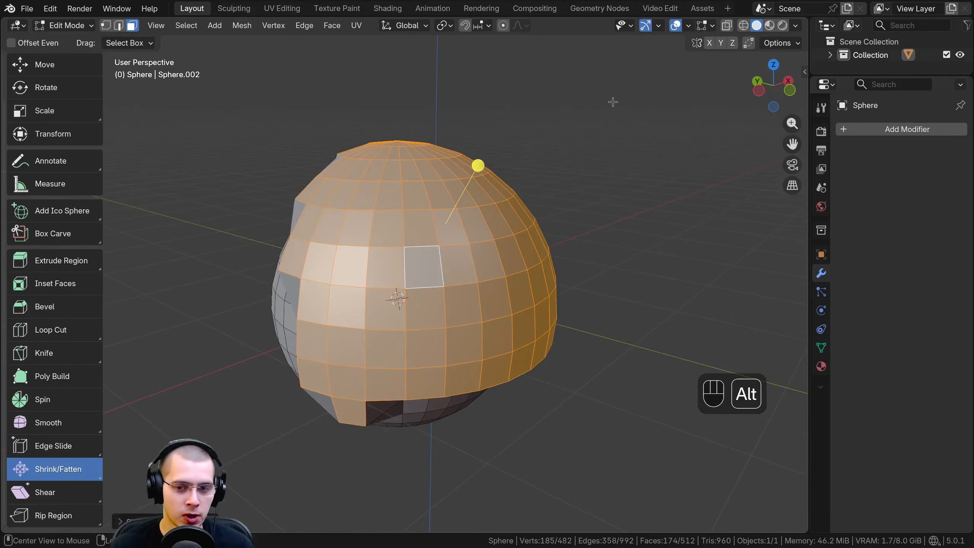
key("alt+s")
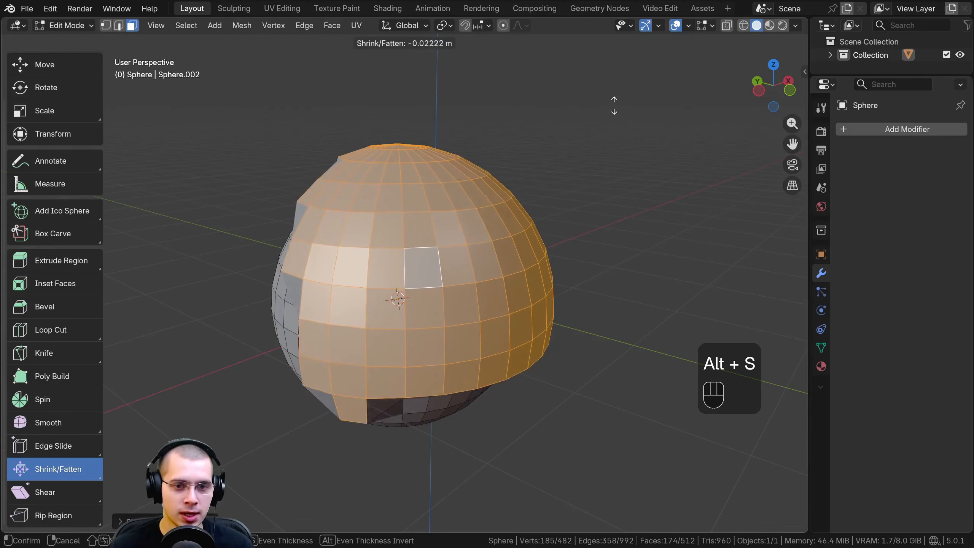
left_click(449, 273)
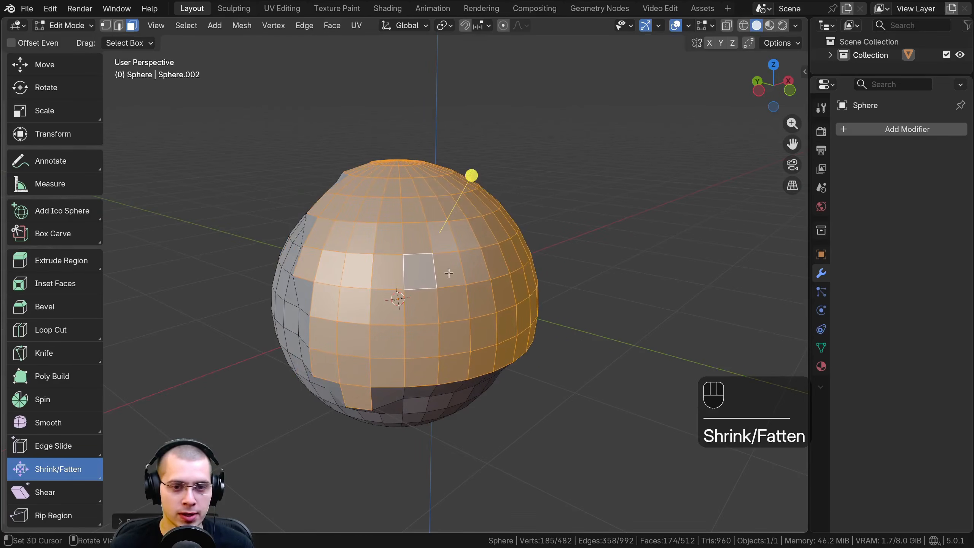
Select a single face on the sphere's upper front and move it along its normal with Shrink/Fatten
left_click(419, 272)
middle_click_drag(420, 271, 536, 269)
key("alt+s")
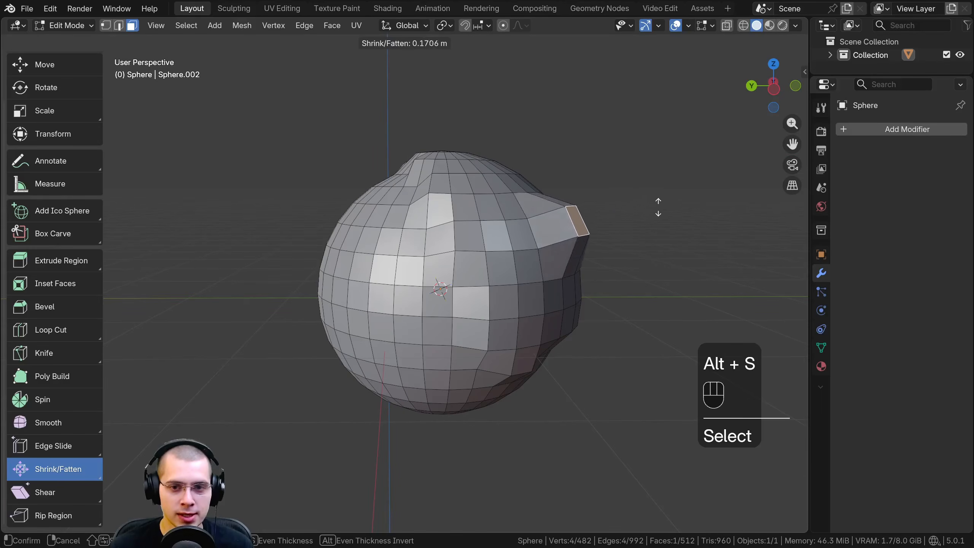
left_click(563, 229)
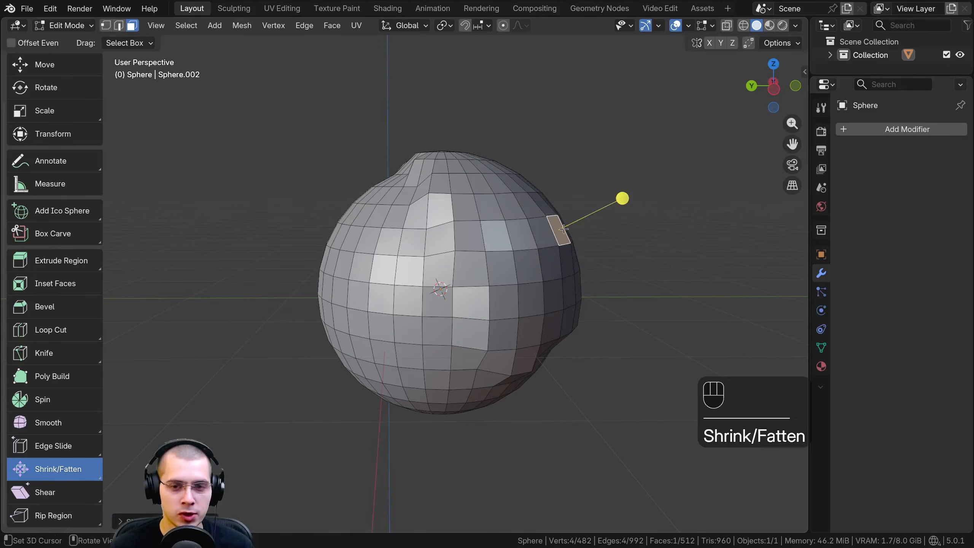
Activate the Push/Pull tool and use it on the selected single face of the sphere
middle_click_drag(580, 234, 217, 383)
left_click_drag(76, 470, 62, 487)
mouse_move(51, 529)
left_mouse_down()
mouse_move(43, 361)
mouse_move(34, 532)
mouse_move(44, 529)
left_mouse_up()
mouse_move(544, 234)
left_mouse_down()
mouse_move(552, 229)
mouse_move(546, 241)
left_mouse_up()
middle_click_drag(546, 241, 535, 249)
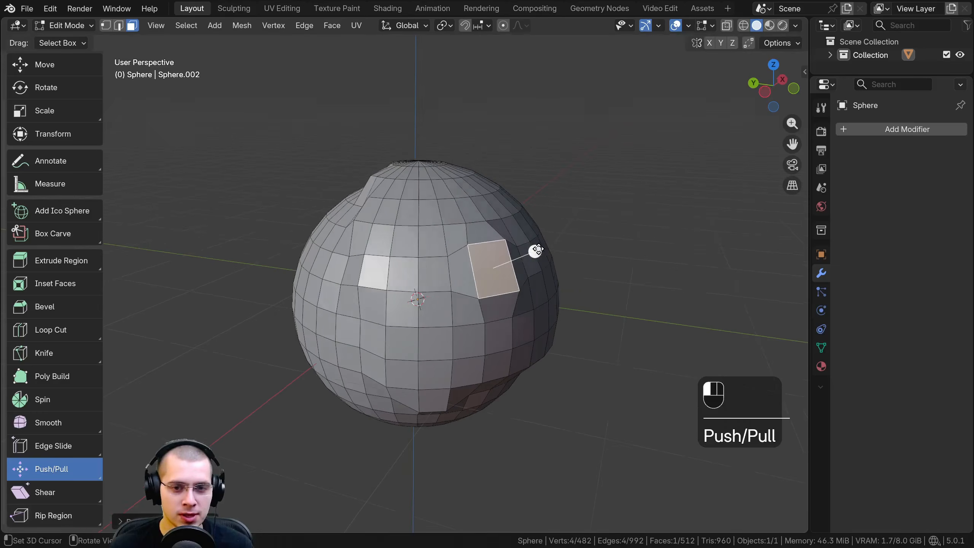
left_click_drag(535, 248, 543, 244)
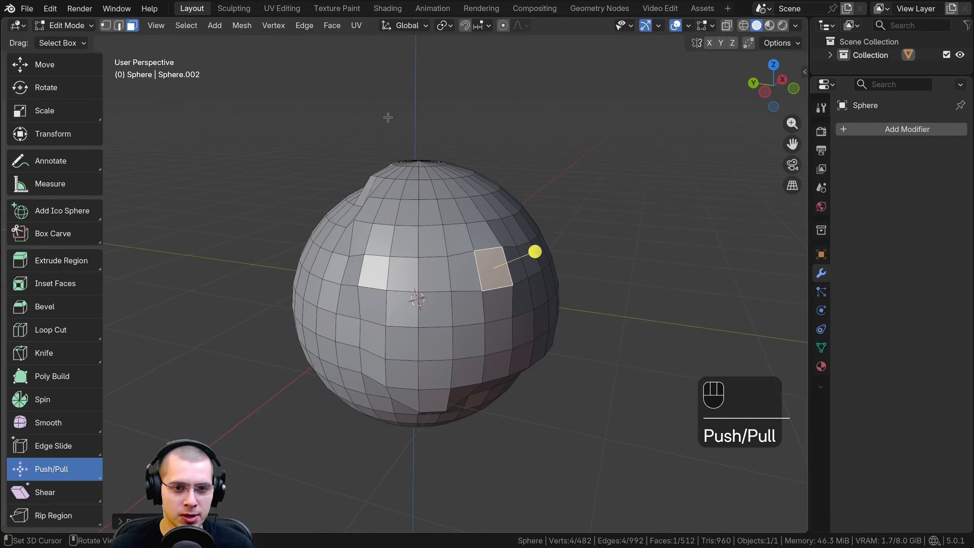
Return to the Shrink/Fatten tool and select a large region of the sphere's faces
left_click_drag(388, 118, 629, 426)
middle_click_drag(433, 215, 421, 195)
mouse_move(466, 213)
left_mouse_down()
mouse_move(475, 209)
mouse_move(422, 201)
mouse_move(477, 208)
mouse_move(476, 221)
left_mouse_up()
middle_click_drag(214, 346, 227, 344)
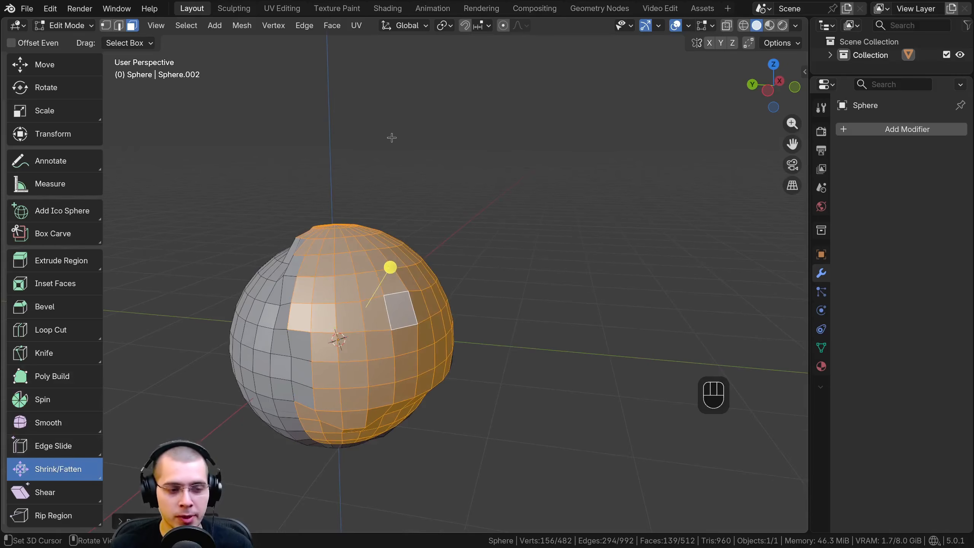
Add a cylinder mesh inside the sphere object and move it clear of the sphere
middle_click_drag(392, 138, 395, 124)
key("shift+a")
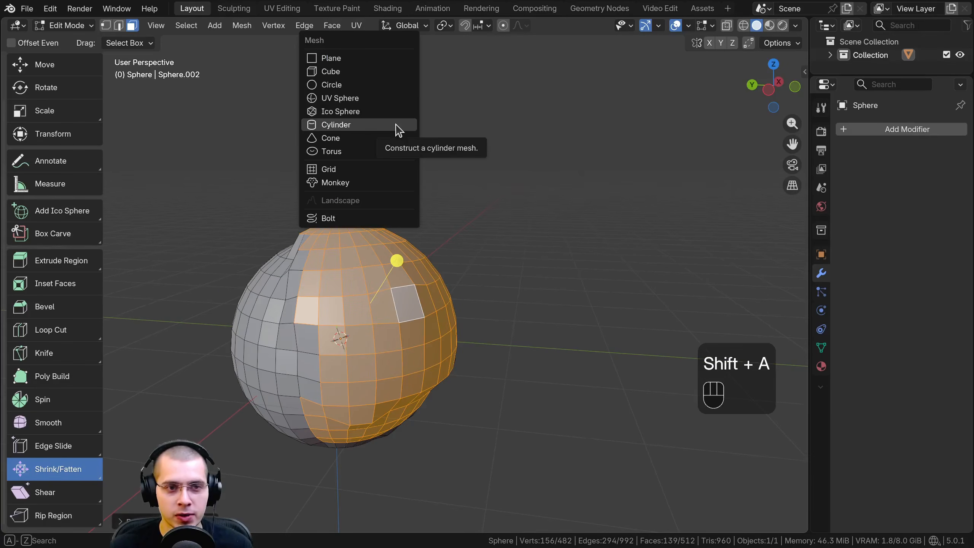
left_click(396, 128)
scroll(468, 320, "down", 3)
key("g")
left_click(661, 212)
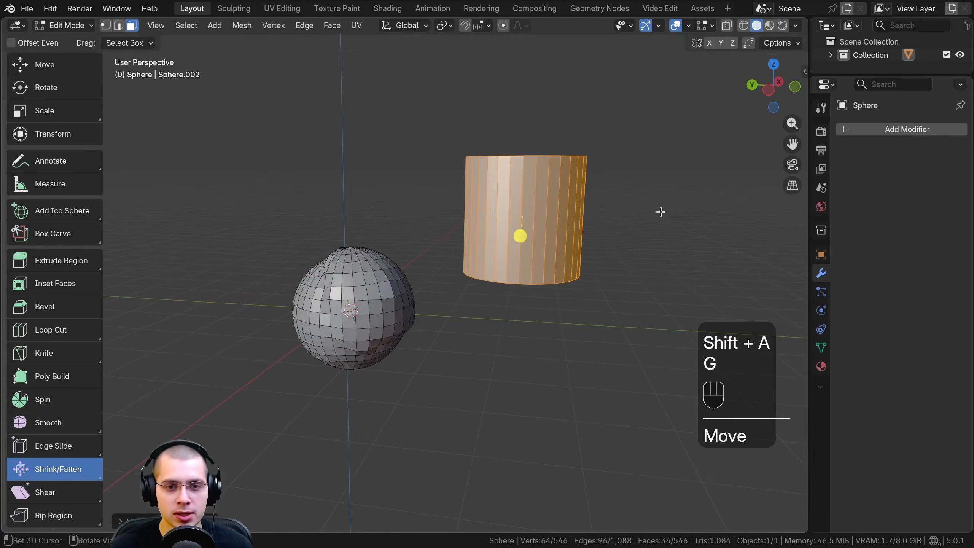
Scale the cylinder down uniformly and stretch it along Z into a tall, thin column
key("s")
left_click(576, 210)
key("s")
key("z")
left_click(633, 90)
Select the cylinder's upper cap, extrude it upward, and tilt and shift the new end to start a bend
middle_click_drag(510, 141, 425, 243, "shift")
left_click(423, 213)
middle_click_drag(424, 242, 426, 221)
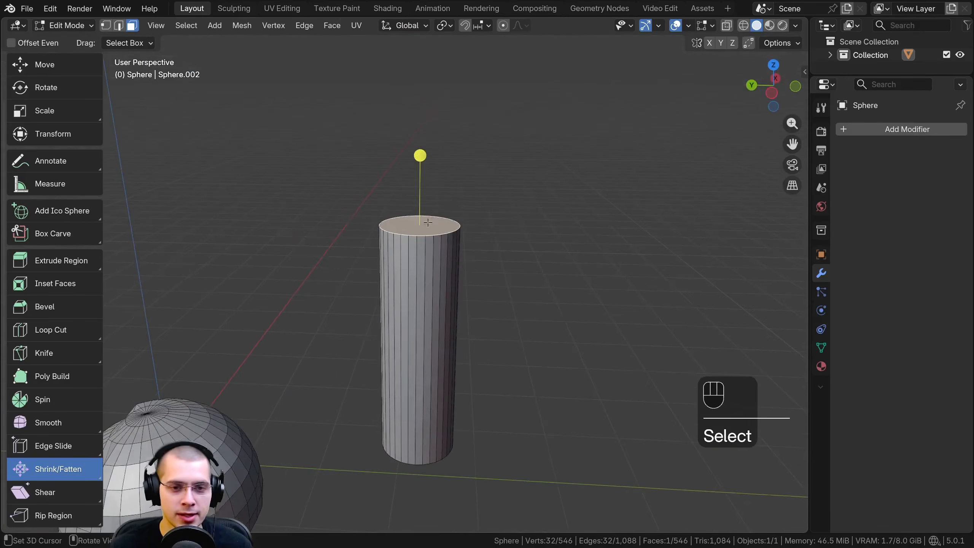
scroll(433, 230, "down", 1)
key("e")
left_click(461, 150)
key("r")
left_click(495, 206)
key("g")
left_click(500, 220)
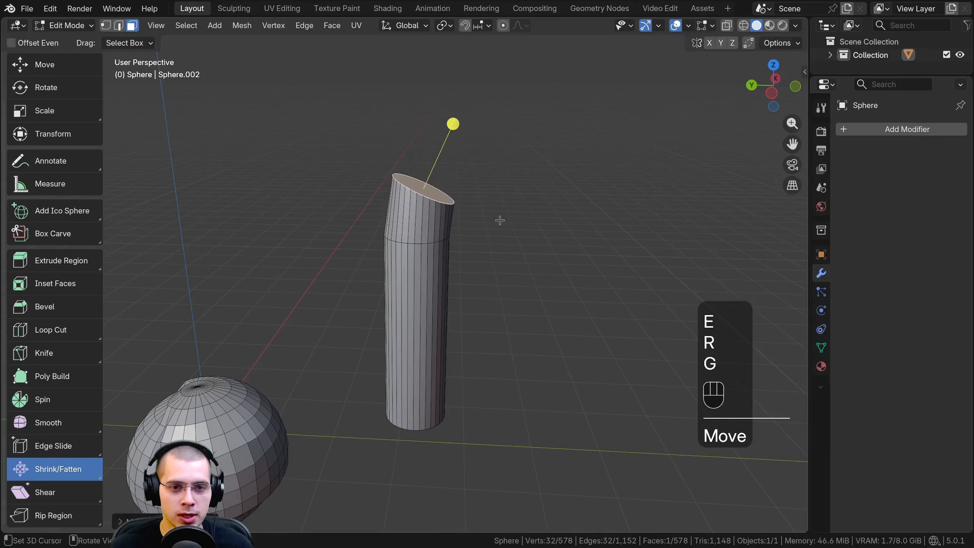
Extrude two more segments from the tilted cap, rotating and positioning each end to continue the bend sideways
key("e")
left_click(541, 169)
key("r")
left_click(491, 224)
left_click(529, 221)
key("e")
left_click(517, 219)
key("r")
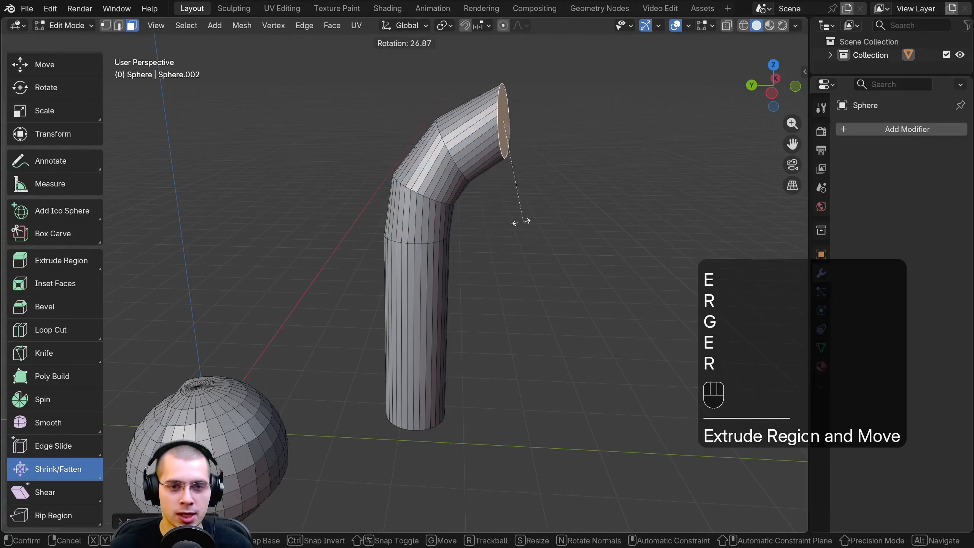
left_click(517, 230)
key("g")
left_click(521, 232)
Extrude two further segments from the end cap, rotating them downward to complete a hook-shaped pipe
key("e")
left_click(626, 236)
key("r")
left_click(554, 238)
key("g")
left_click(548, 254)
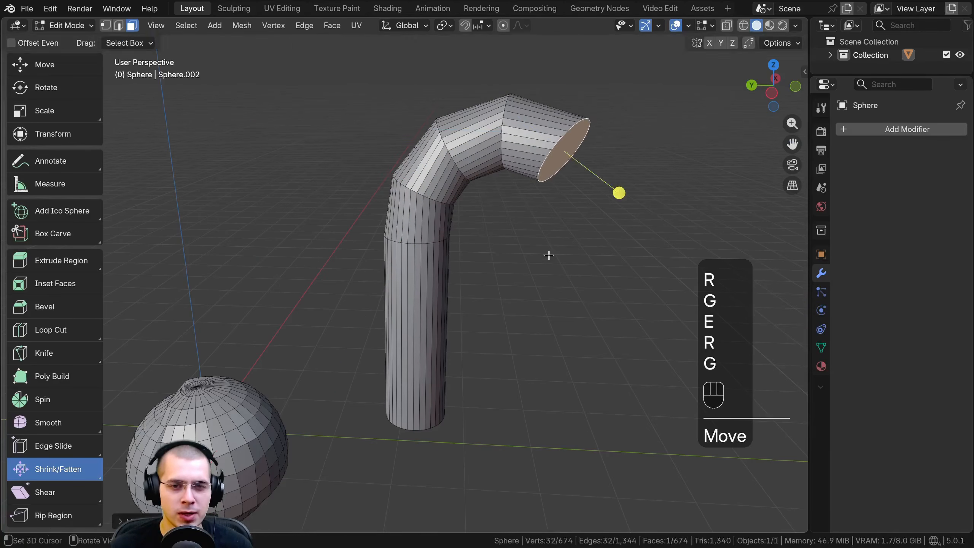
key("e")
left_click(617, 278)
key("r")
mouse_move(522, 162)
middle_mouse_down()
mouse_move(510, 180)
mouse_move(533, 170)
middle_mouse_up()
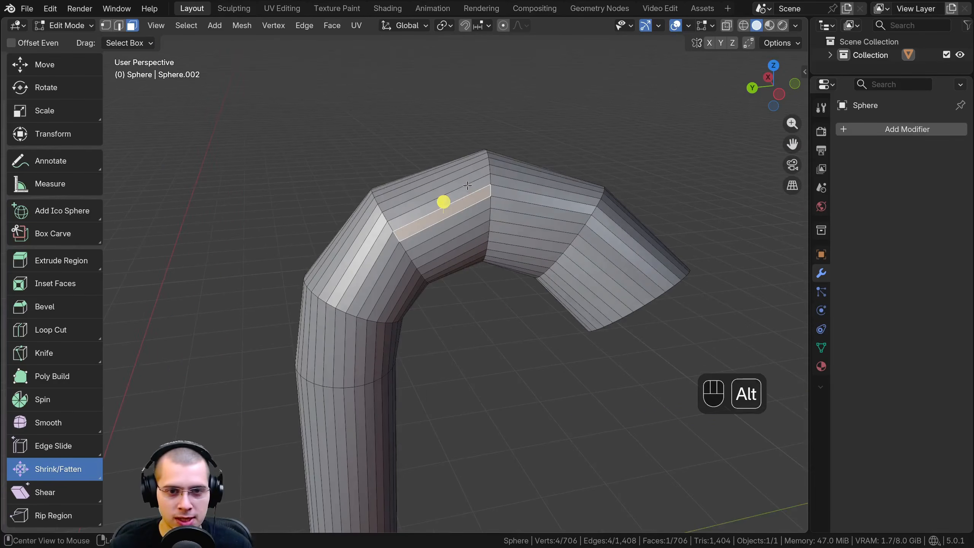
Select the face loop around a middle segment of the bent pipe and try scaling it uniformly
left_click(467, 185, "alt")
middle_click_drag(506, 197, 539, 278)
key("s")
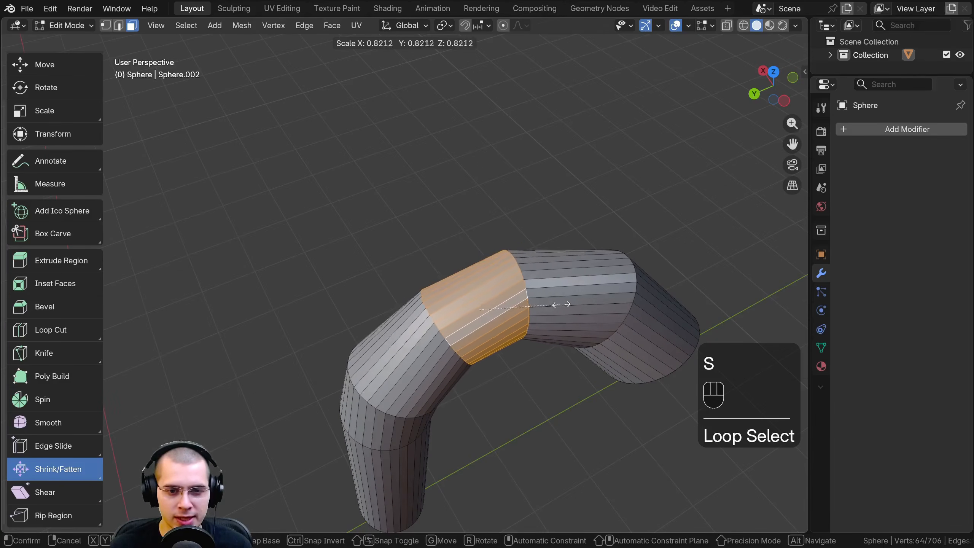
left_click(561, 305)
Select the face loop around the pipe's end segment and scale it uniformly
left_click(578, 282, "alt")
middle_click_drag(578, 283, 512, 220)
key("s")
left_click(602, 290)
scroll(453, 186, "down", 4)
Select only the bent pipe as linked geometry, leaving the sphere unselected
middle_click_drag(420, 186, 426, 178)
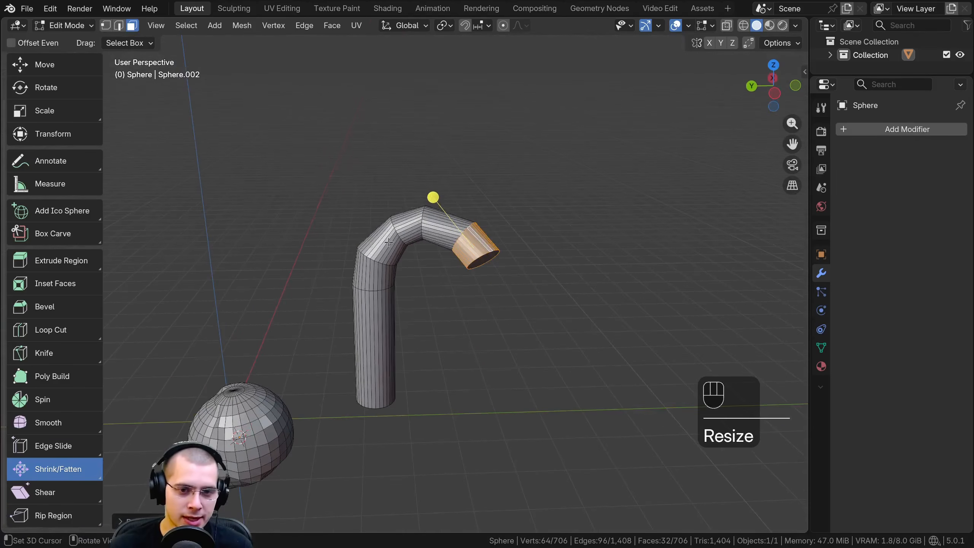
middle_click_drag(389, 242, 396, 230)
middle_click_drag(355, 200, 388, 225)
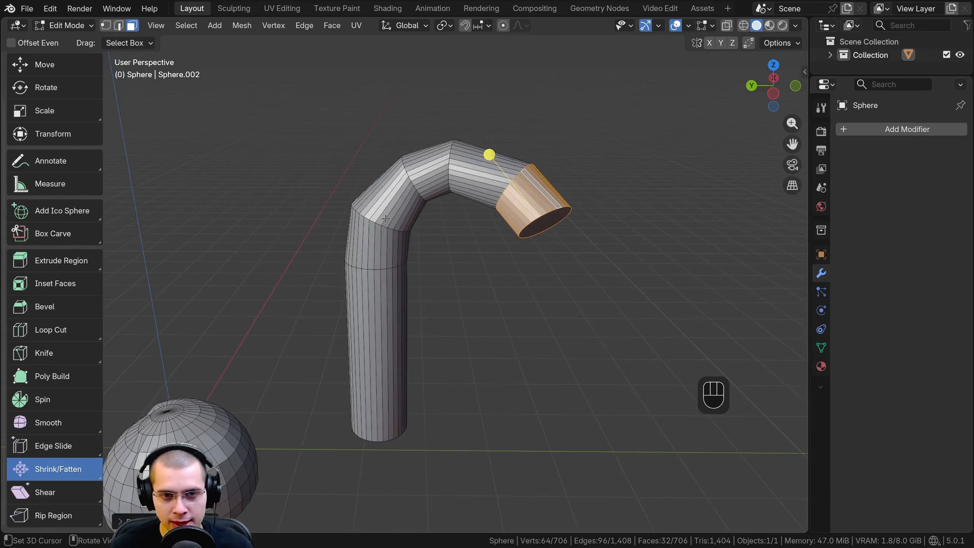
key("l")
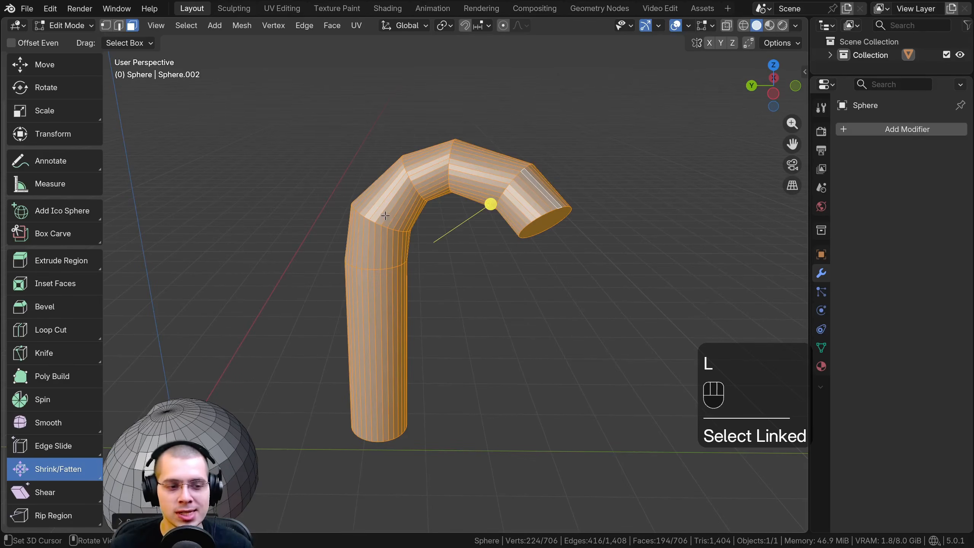
middle_click_drag(536, 215, 510, 234)
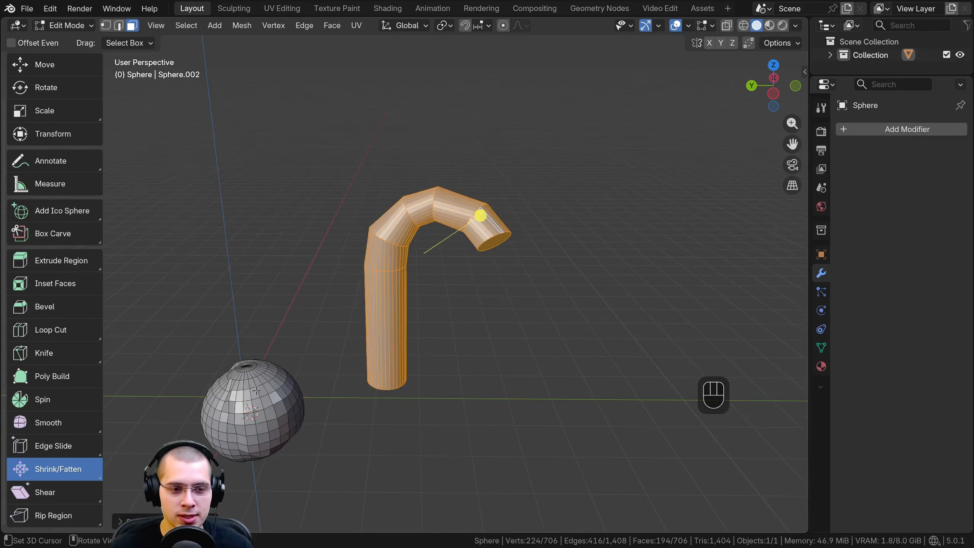
key("l")
key("alt+a")
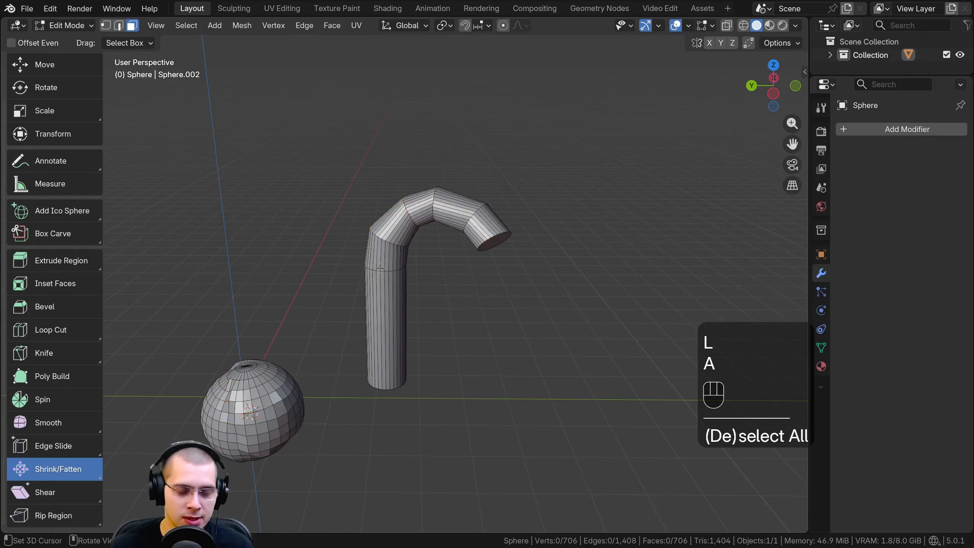
key("l")
middle_click_drag(383, 238, 406, 225)
scroll(416, 219, "up", 3)
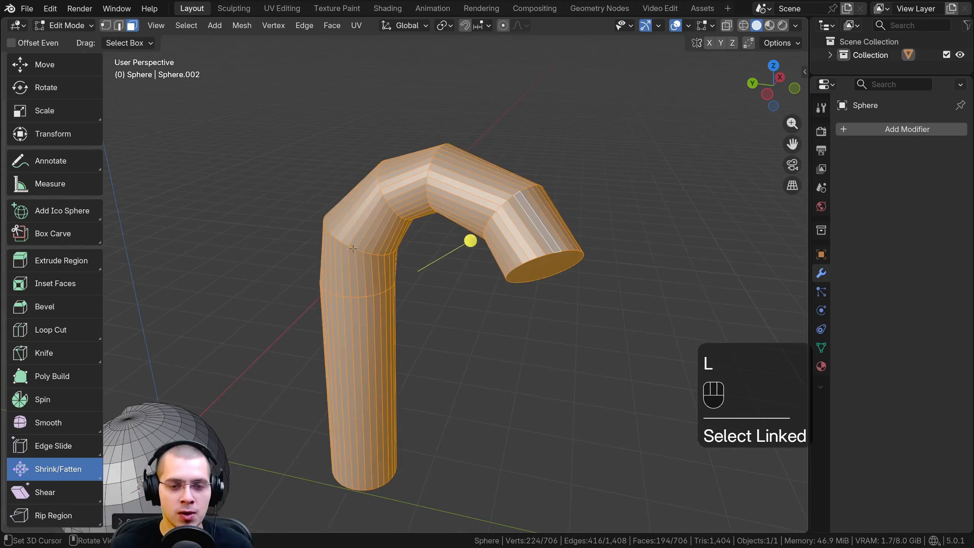
Thin the entire bent pipe along its normals using the Shrink/Fatten tool
middle_click_drag(469, 203, 552, 307)
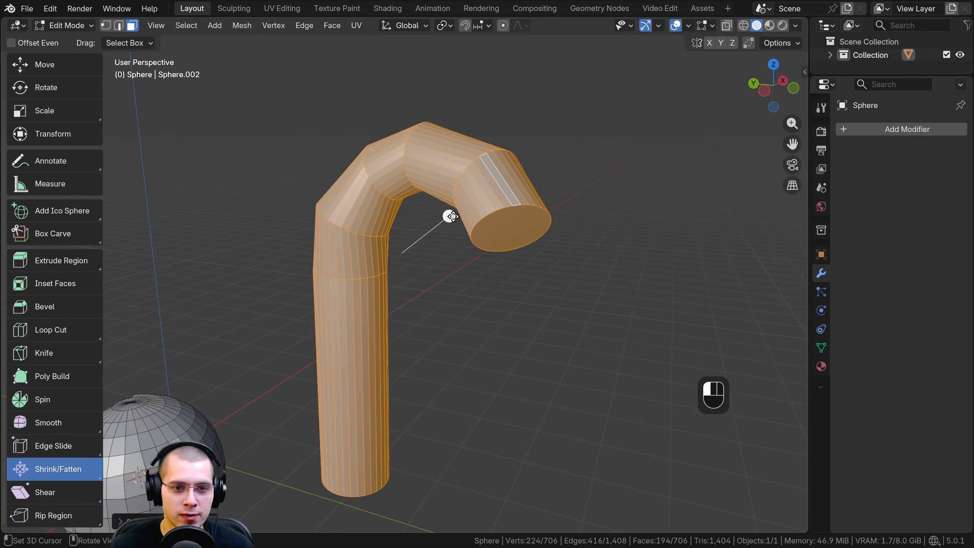
left_click_drag(451, 216, 444, 222)
middle_click_drag(443, 222, 370, 229)
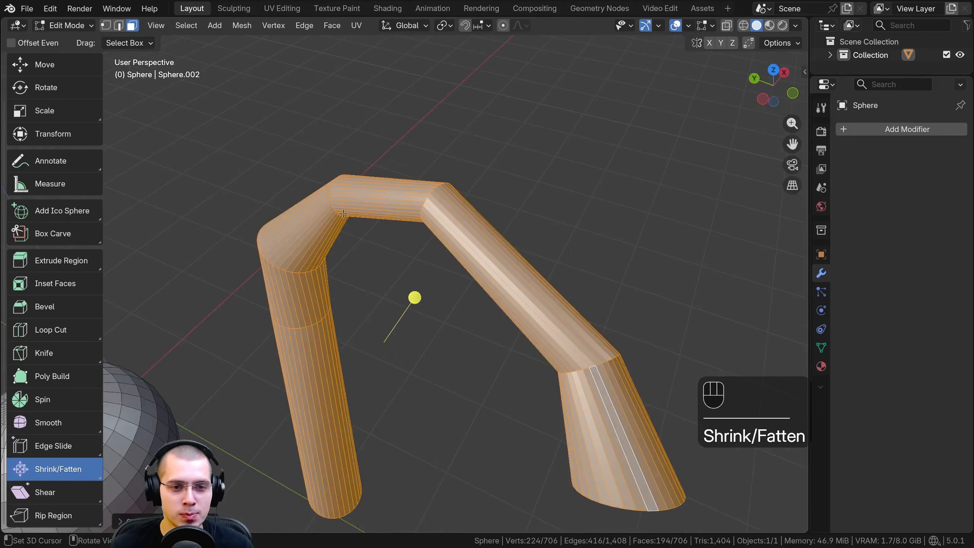
middle_click_drag(393, 308, 524, 224)
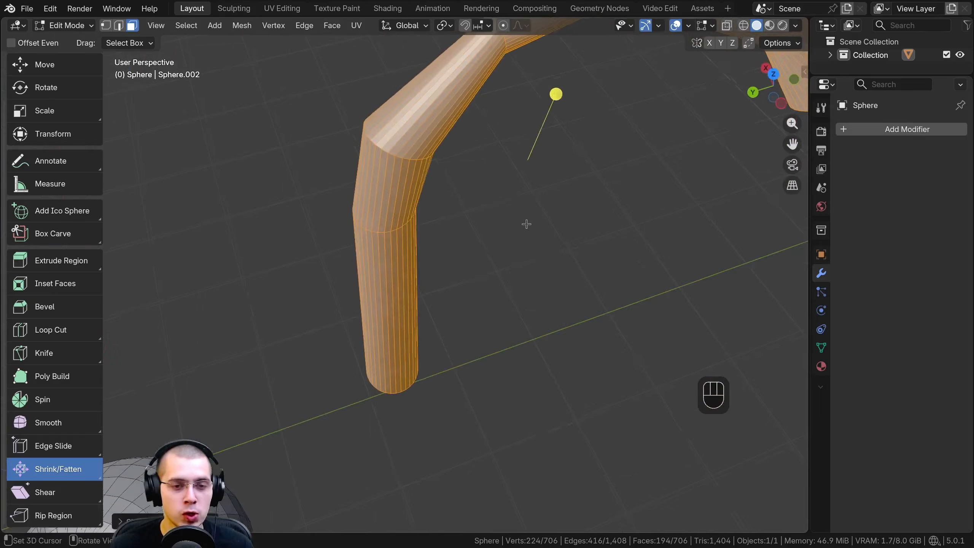
scroll(393, 246, "up", 2)
scroll(407, 234, "down", 5)
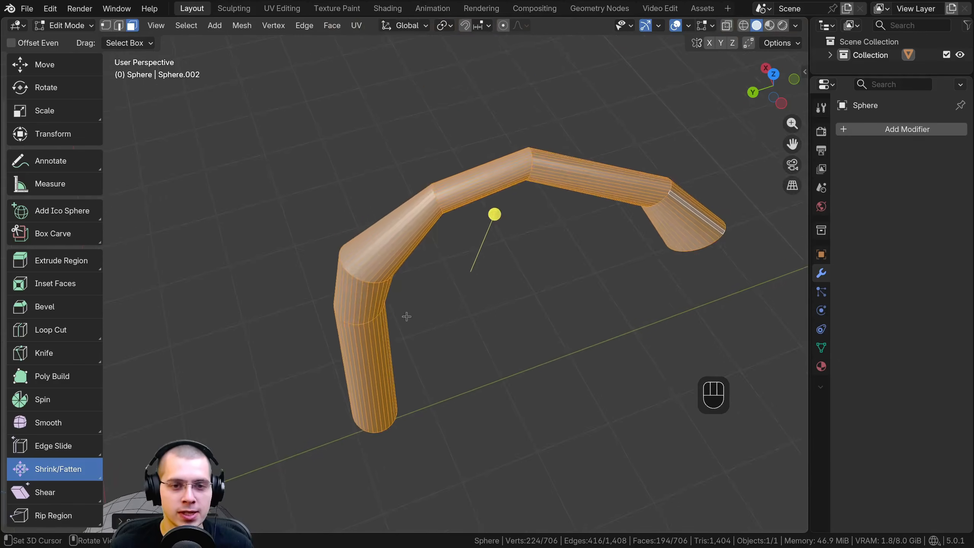
Fatten the whole bent pipe along its normals and shrink it back to a thinner thickness
middle_click_drag(404, 315, 581, 263)
key("alt+s")
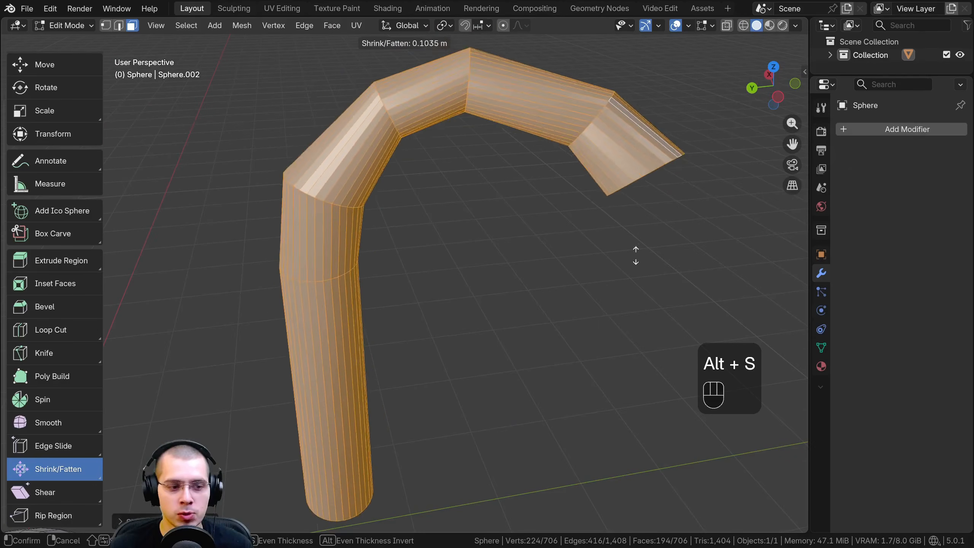
left_click(604, 261)
middle_click_drag(604, 262, 569, 266)
key("alt+s")
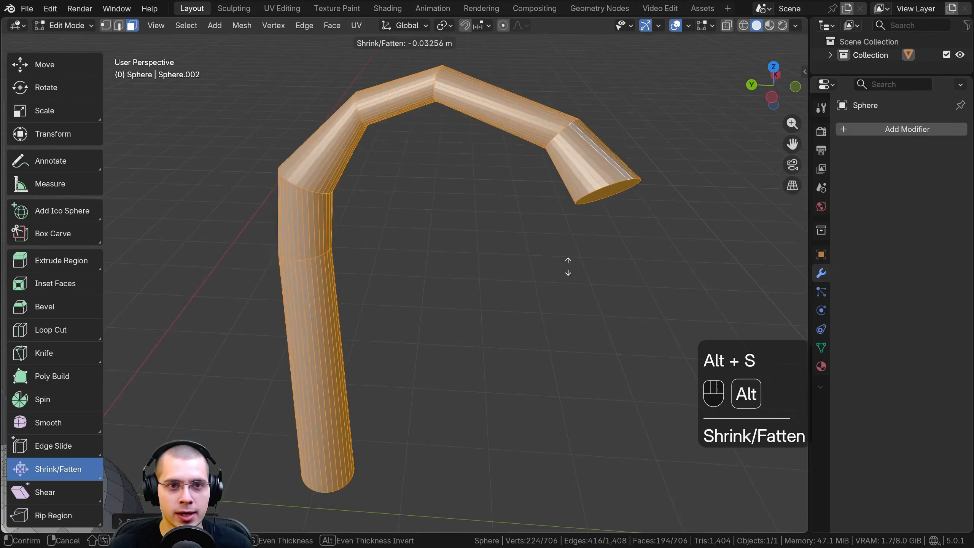
left_click(545, 261)
Return to Object Mode and delete the object containing the sphere and the bent pipe
key("Tab")
scroll(395, 223, "down", 4)
middle_click_drag(395, 223, 472, 167, "shift")
key("x")
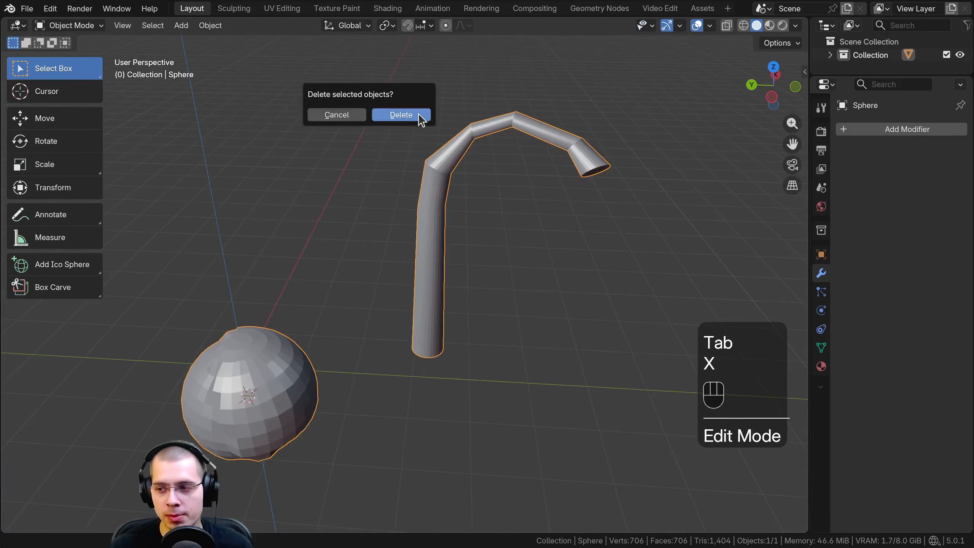
left_click(419, 115)
Add a new cube mesh and enter Edit Mode on it
middle_click_drag(426, 217, 489, 174, "shift")
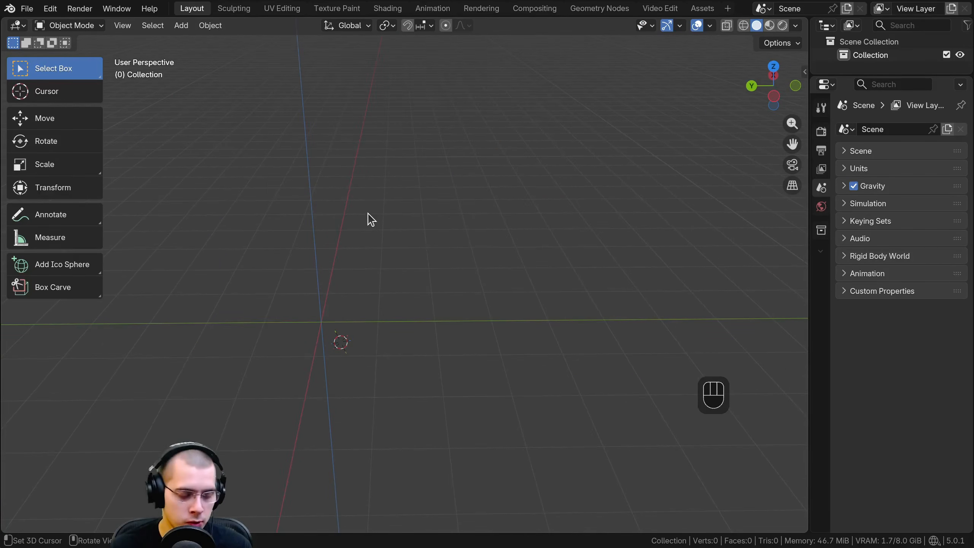
key("shift+a")
mouse_move(366, 213)
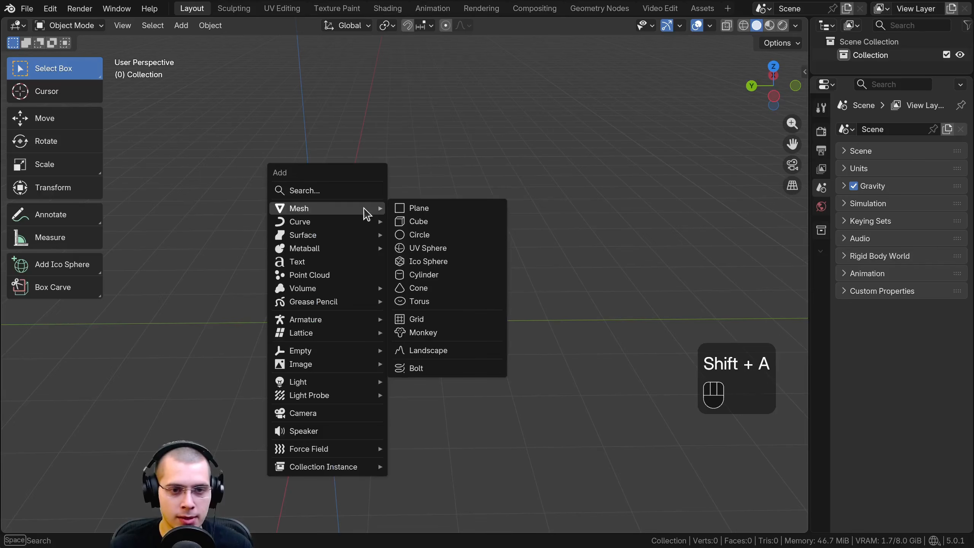
left_click(410, 222)
middle_click_drag(409, 227, 340, 289)
key("Tab")
Move the cube's side face outward along the global Y axis to stretch the cube into a long beam
left_click(288, 264)
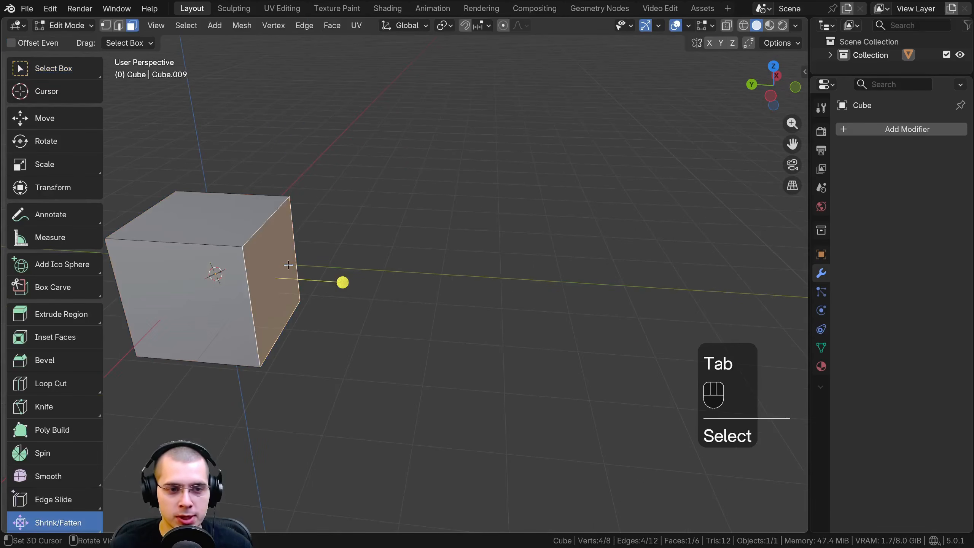
key("g")
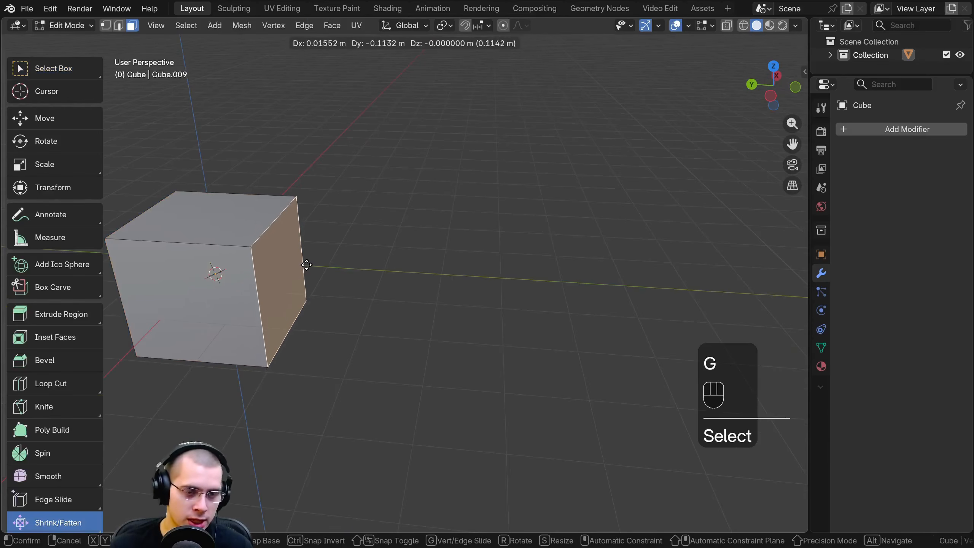
key("x")
key("y")
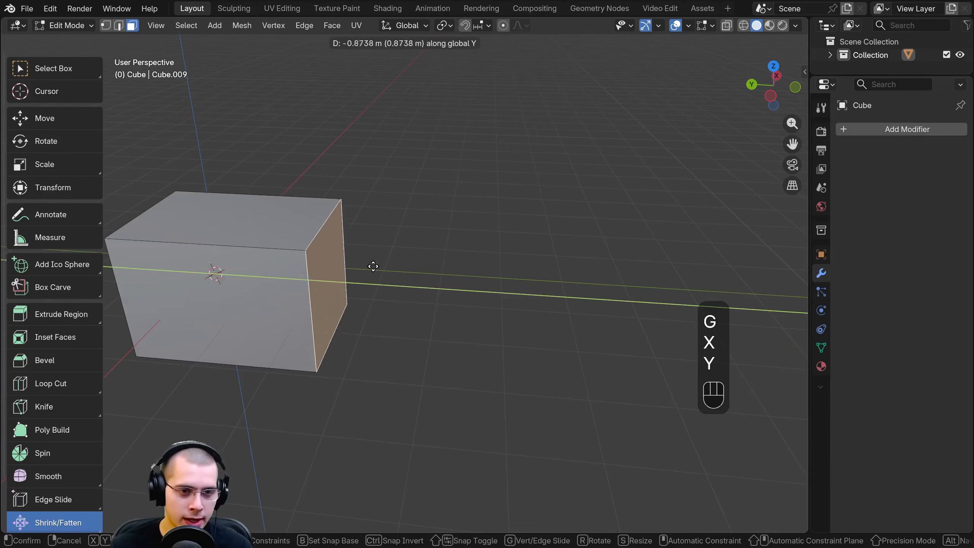
left_click(643, 264)
scroll(565, 272, "down", 3)
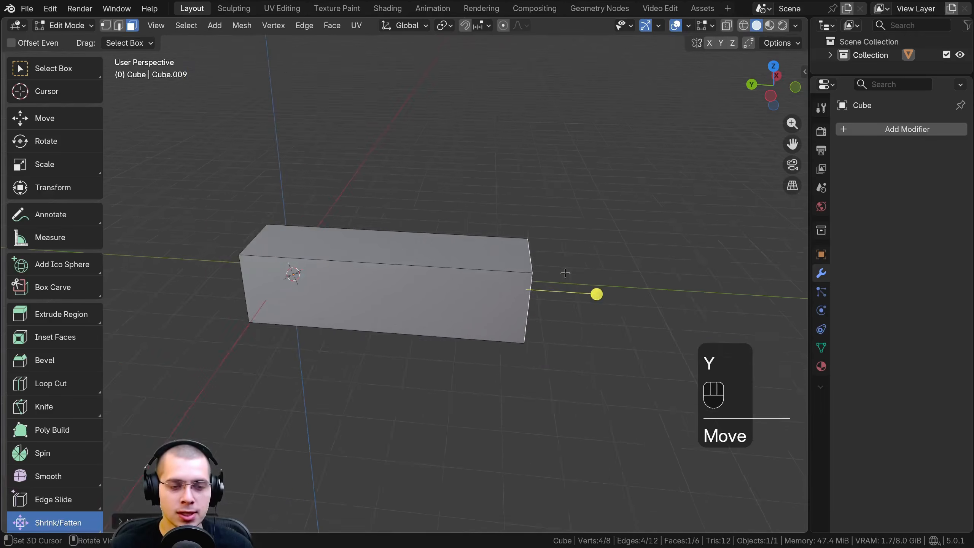
Examine the beam's end from several angles and in the front and right orthographic views
middle_click_drag(565, 272, 499, 283)
scroll(489, 292, "up", 1)
middle_click_drag(533, 317, 478, 292)
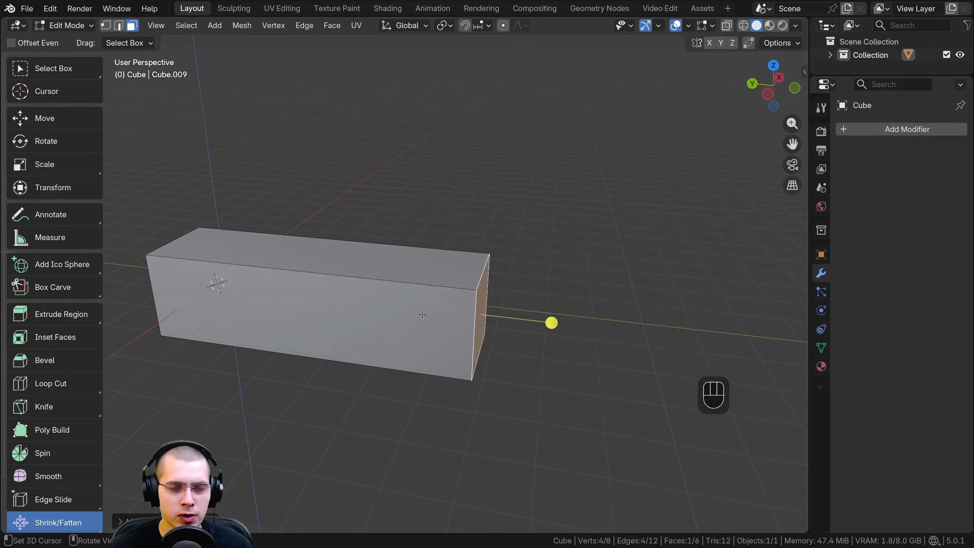
middle_click_drag(422, 314, 375, 336)
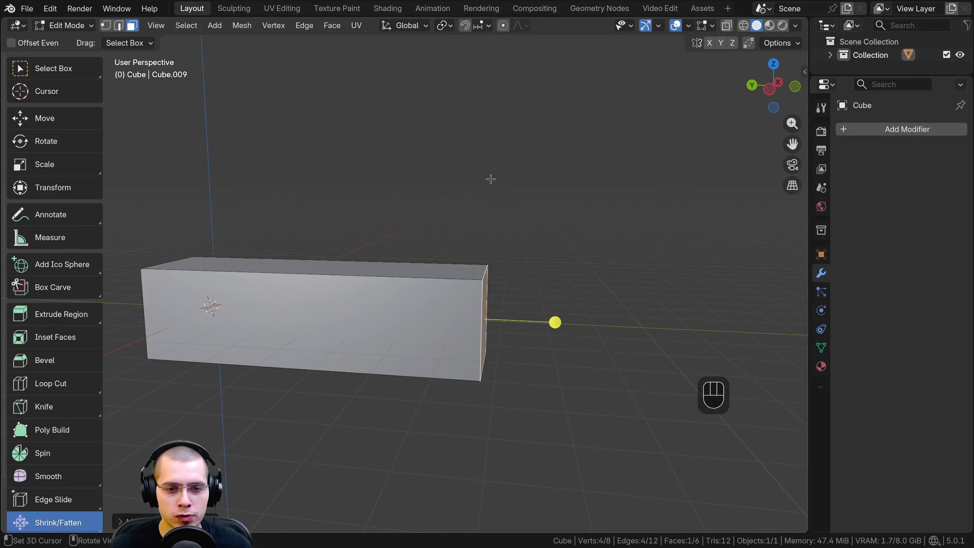
middle_click_drag(490, 179, 268, 276)
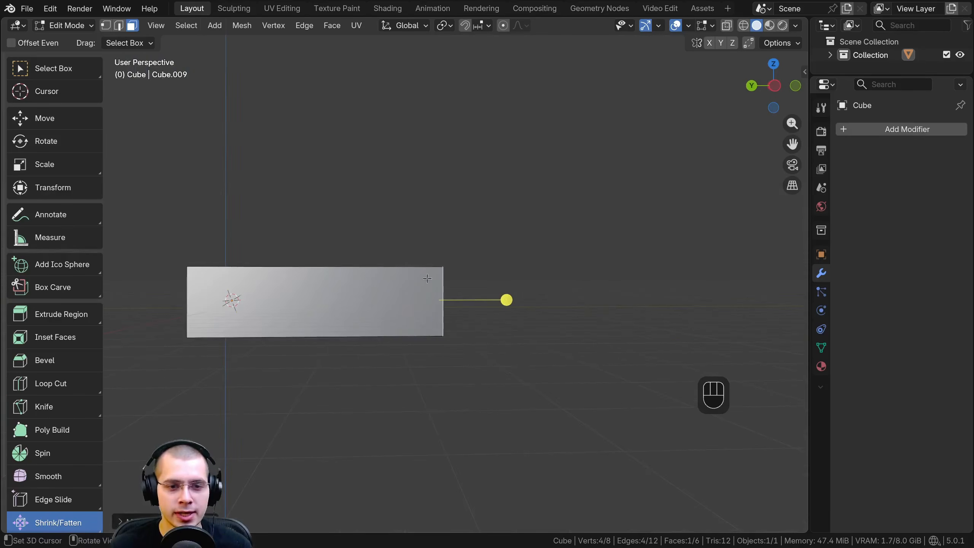
middle_click_drag(427, 278, 278, 192)
middle_click_drag(519, 208, 333, 203, "shift")
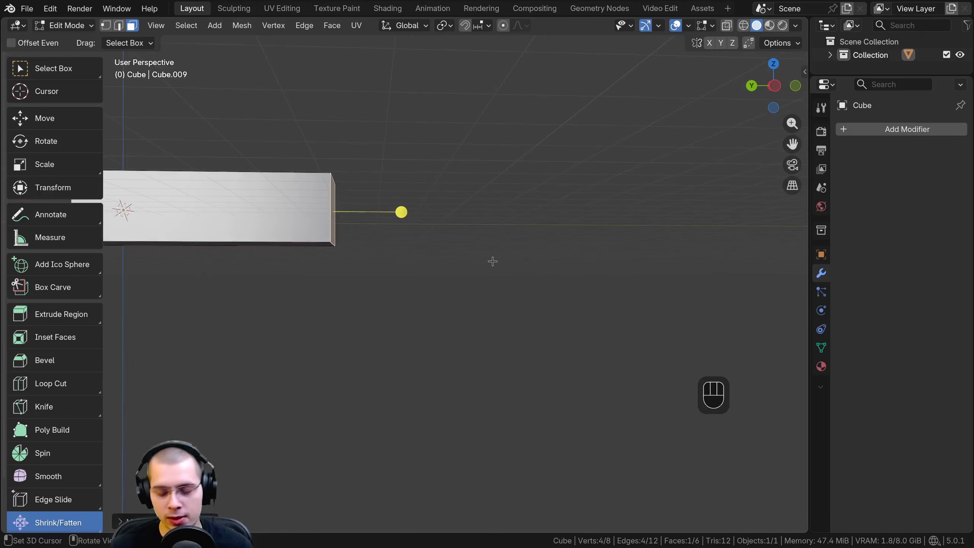
key("KP_1")
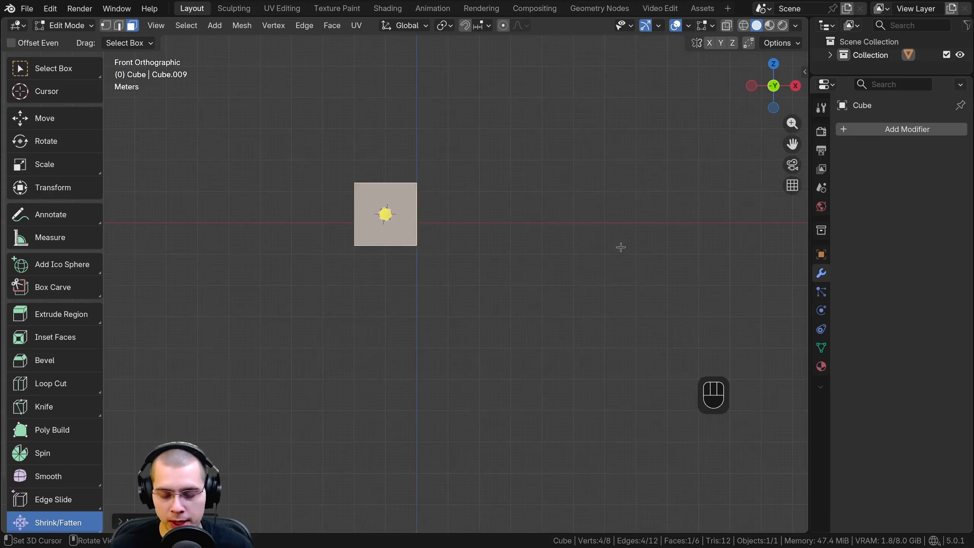
key("KP_3")
scroll(537, 229, "up", 2)
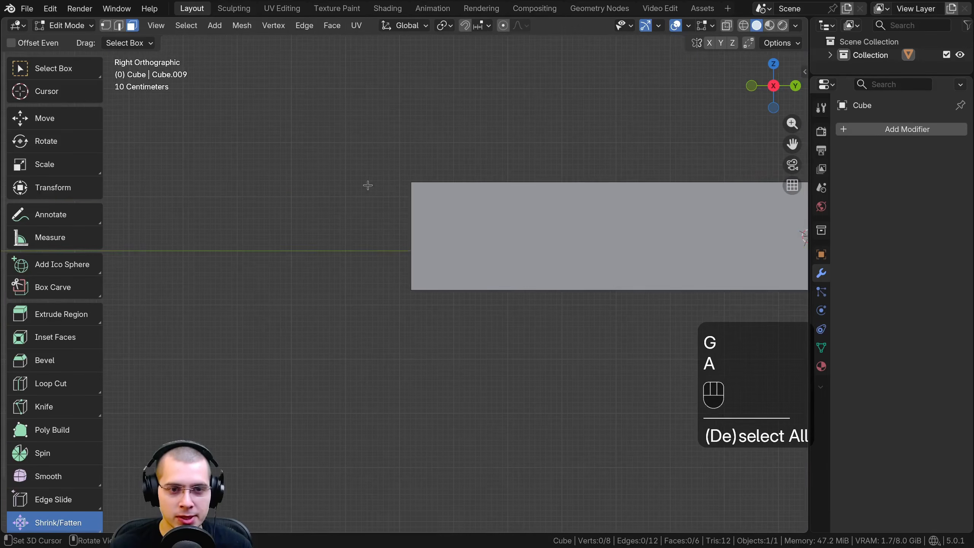
scroll(376, 188, "down", 1)
middle_click_drag(404, 209, 411, 163, "shift")
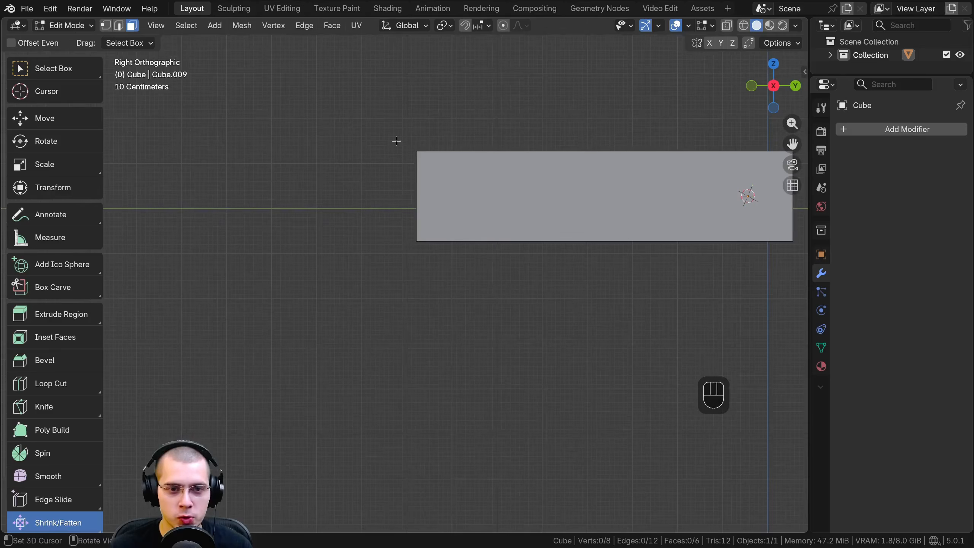
middle_click_drag(440, 199, 410, 226, "shift")
scroll(411, 226, "up", 2)
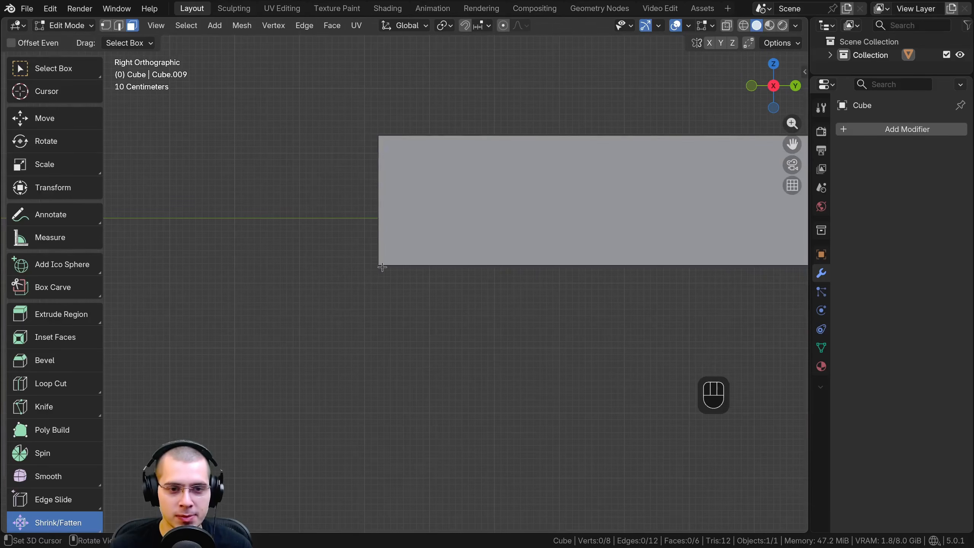
middle_click_drag(379, 150, 385, 230)
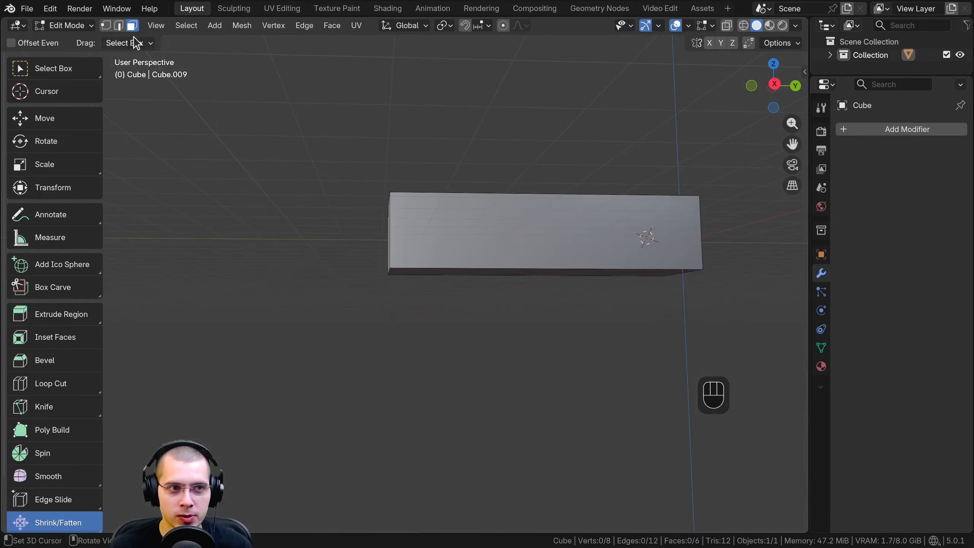
Move the lower edge of the beam's end face inward along the global Y axis to slant the end
left_click(124, 25)
middle_click_drag(359, 276, 377, 269)
left_click(382, 266)
key("g")
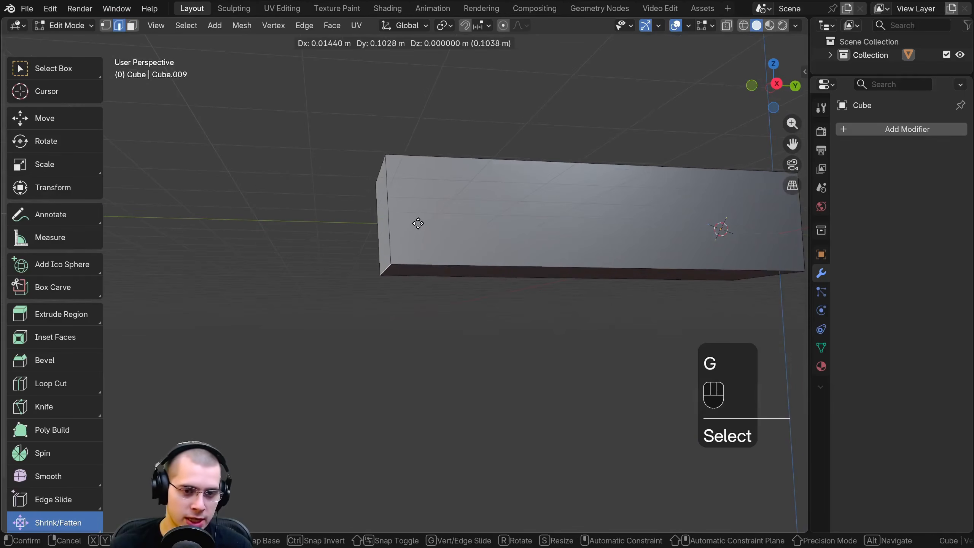
key("y")
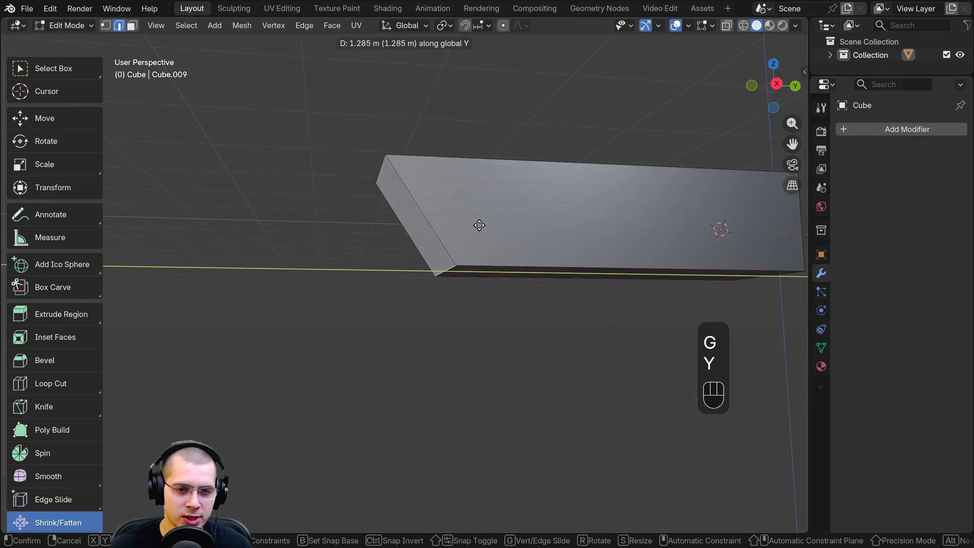
left_click(479, 221)
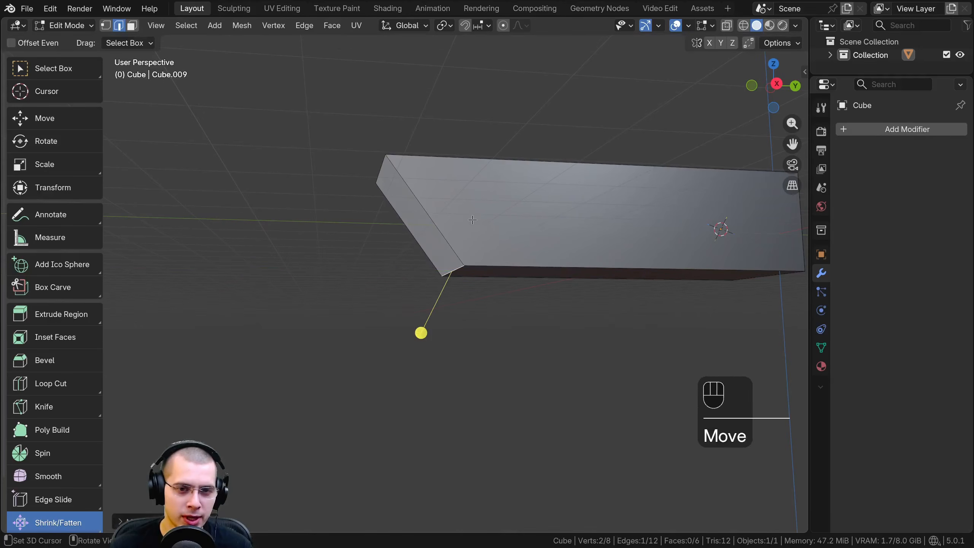
Extrude the slanted end face downward along the global Z axis to form a mitred corner with a vertical leg
left_click(132, 26)
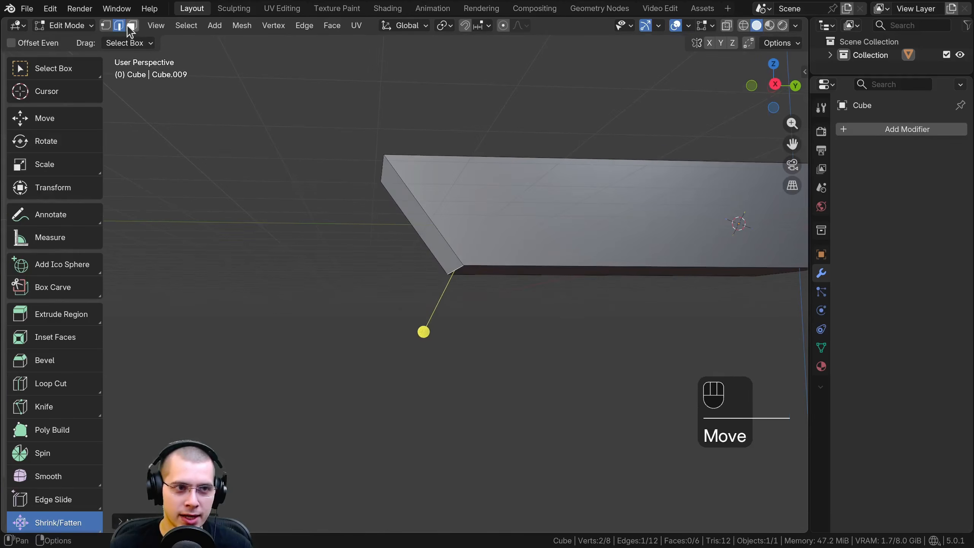
left_click(417, 223)
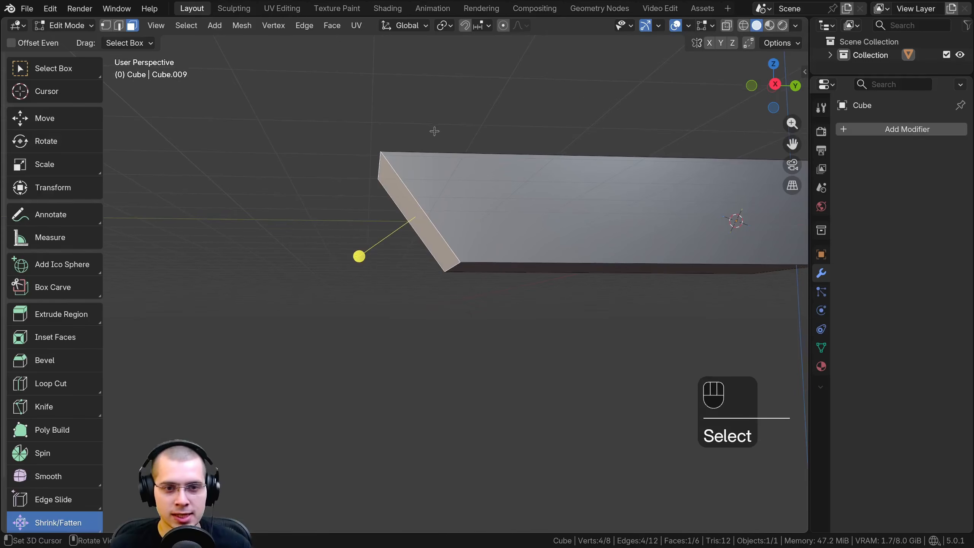
key("e")
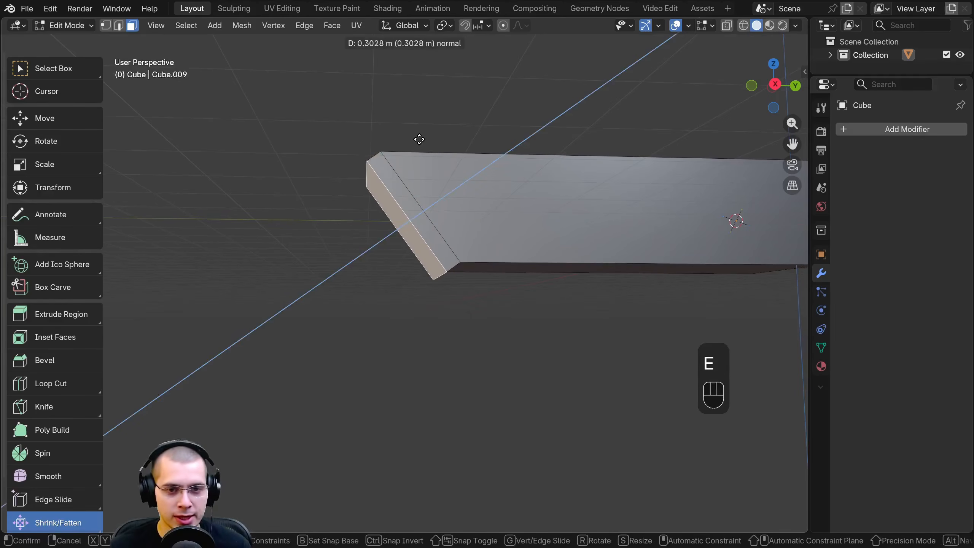
key("z")
key("z")
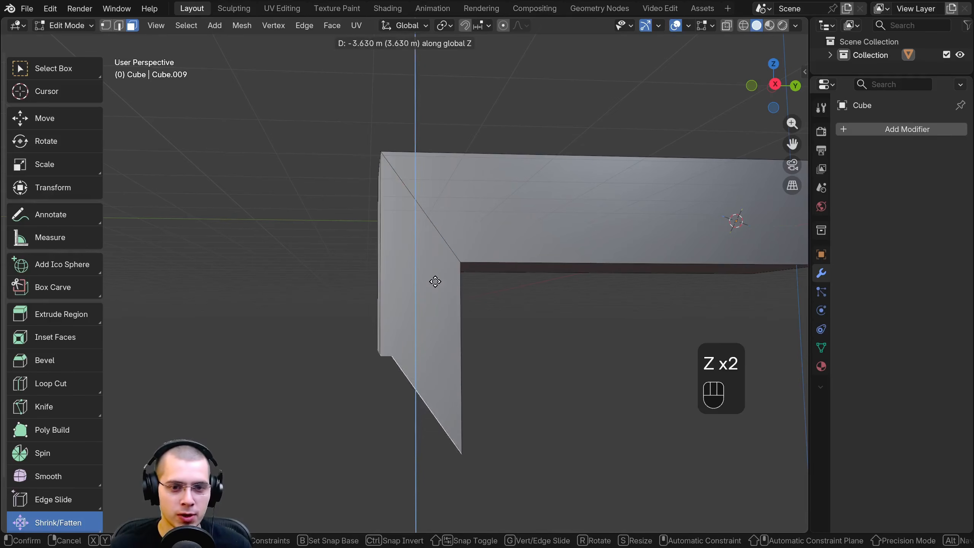
left_click(437, 89)
scroll(479, 165, "down", 4)
middle_click_drag(535, 244, 524, 238, "shift")
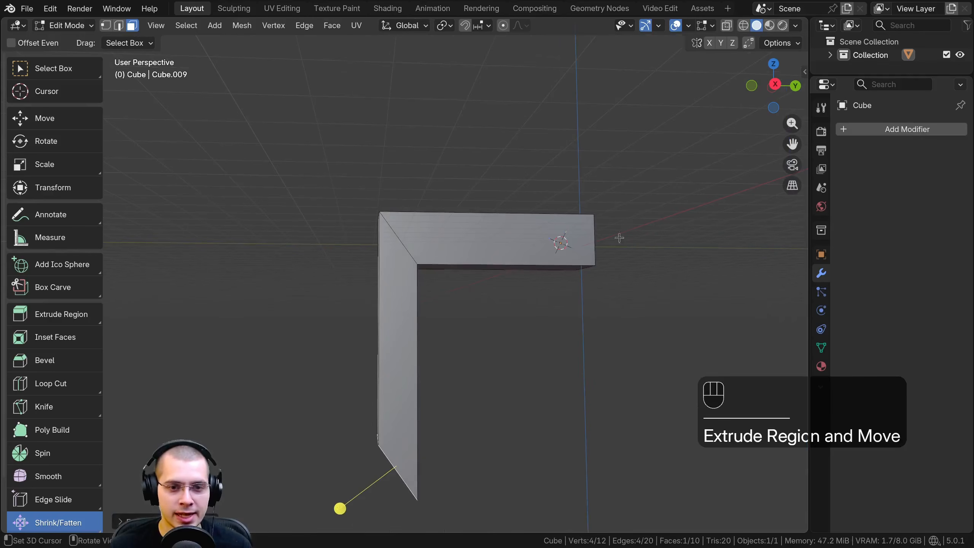
middle_click_drag(619, 237, 516, 195)
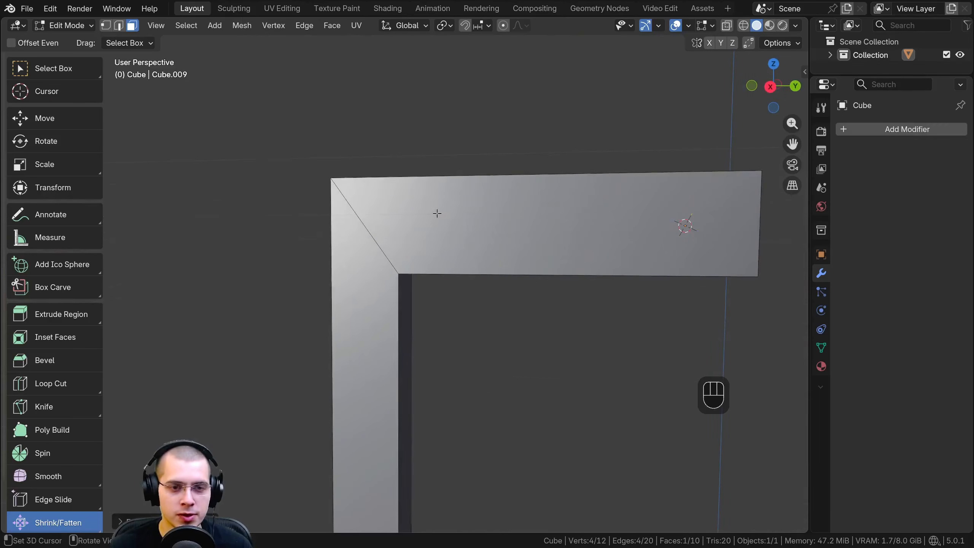
middle_click_drag(436, 214, 403, 200)
Undo the downward extrusion and the edge move on the beam's end
key("ctrl+z")
key("ctrl+z")
key("ctrl+z")
key("ctrl+z")
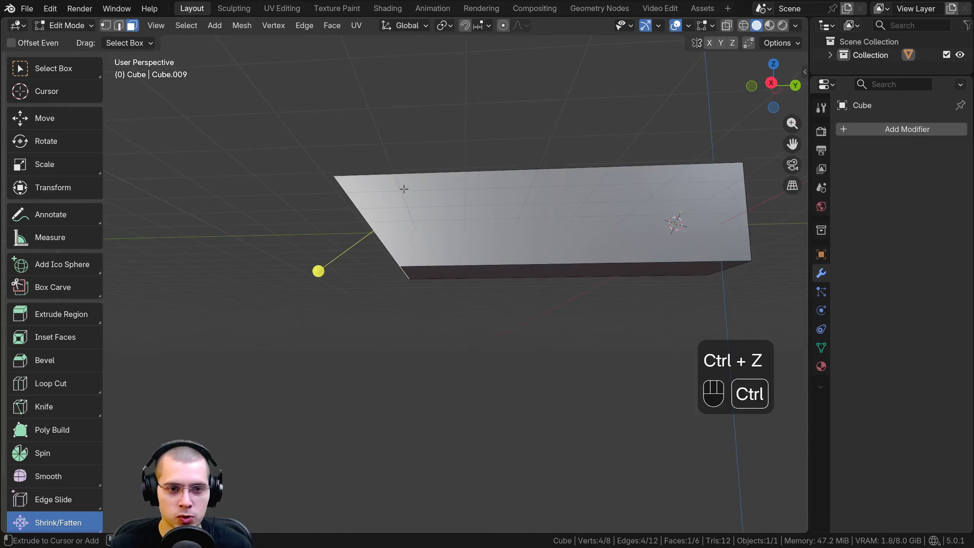
middle_click_drag(403, 189, 462, 238)
Activate the Shear tool and select the beam's end face in face select mode
scroll(48, 483, "down", 3)
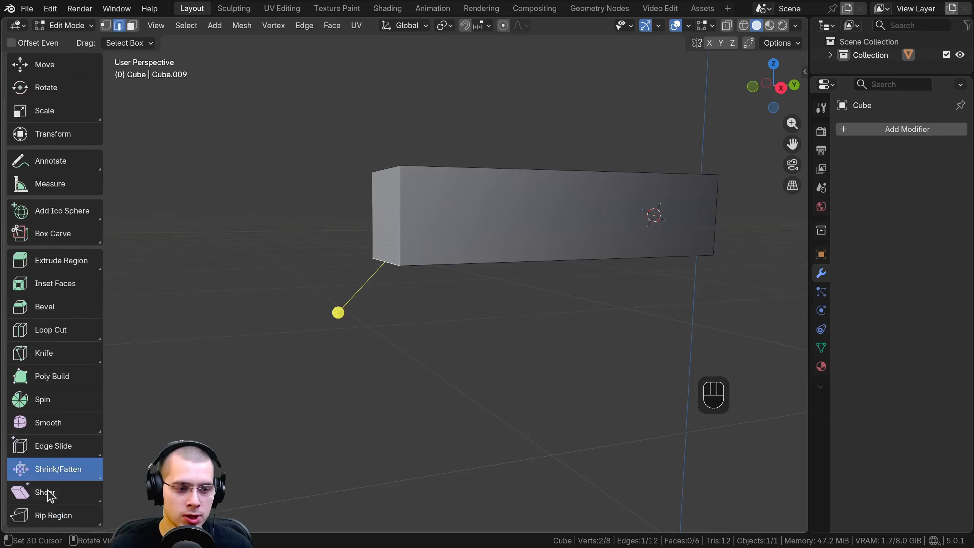
left_click(49, 495)
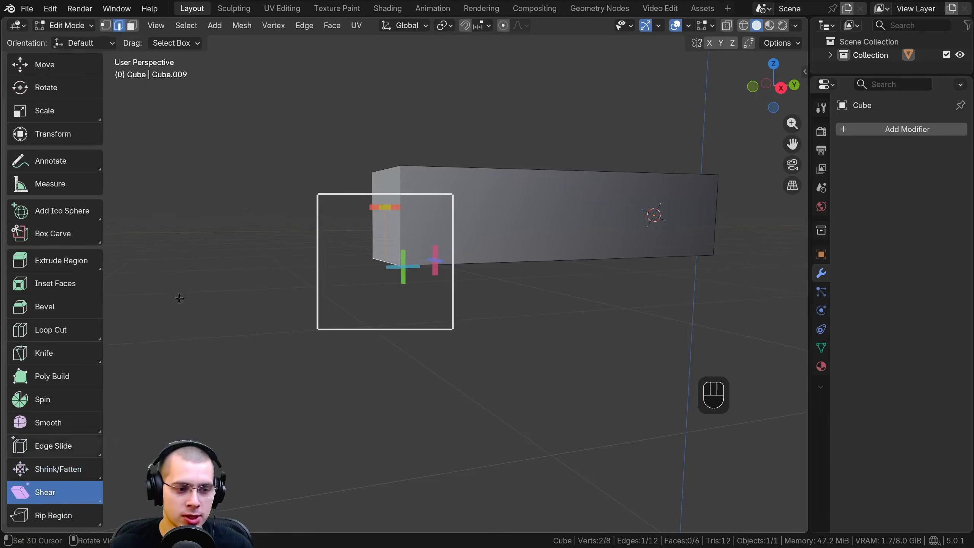
right_click(384, 172)
middle_click_drag(380, 194, 373, 217)
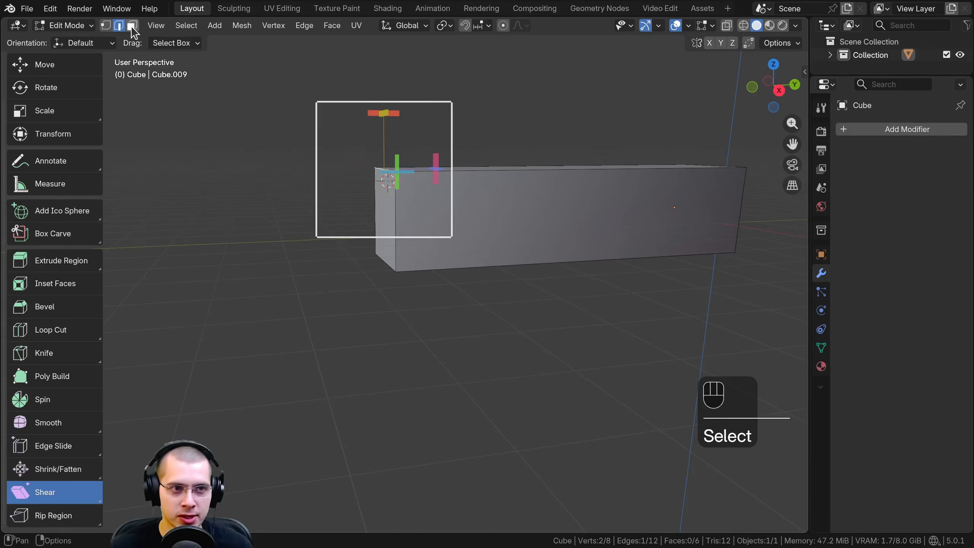
left_click(132, 26)
right_click(385, 212)
middle_click_drag(398, 222, 414, 315)
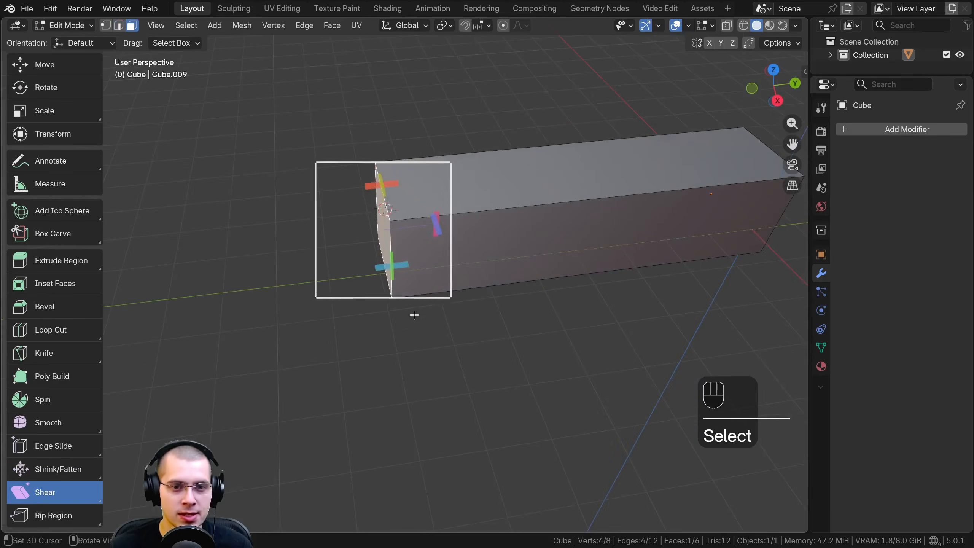
middle_click_drag(383, 186, 382, 164)
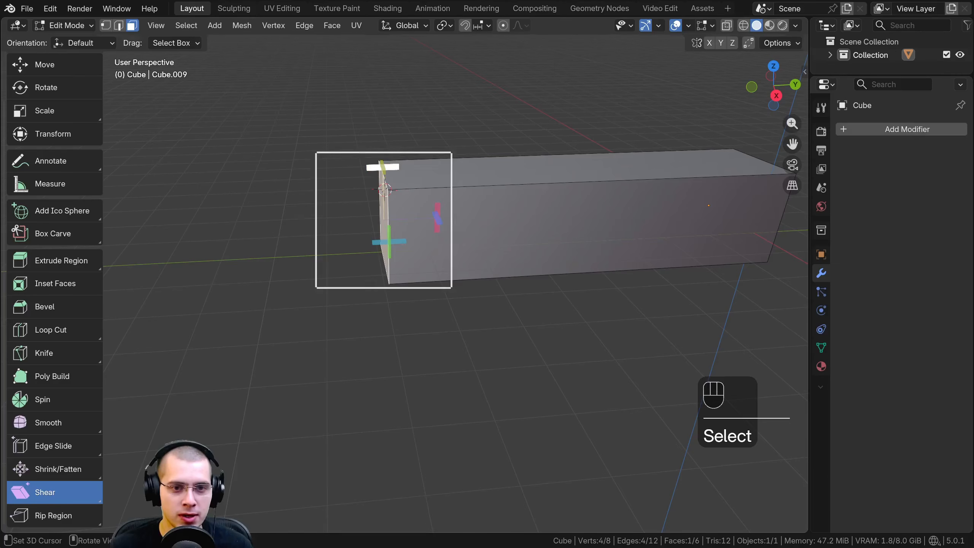
Shear the end face along the beam's length so its upper edge juts outward and its lower edge recedes
left_click_drag(383, 167, 141, 168)
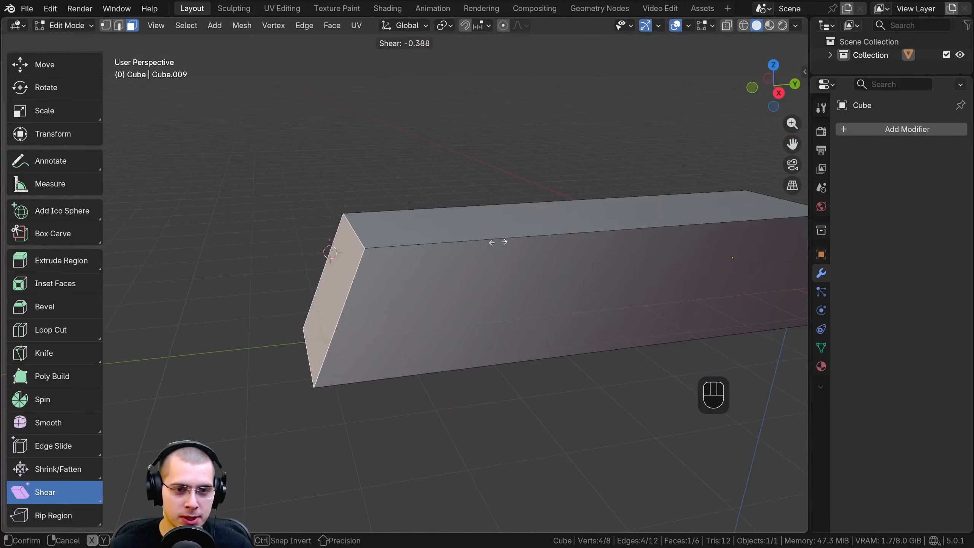
left_click_drag(498, 241, 139, 247)
middle_click_drag(370, 314, 358, 253, "shift")
scroll(387, 299, "down", 2)
middle_click_drag(389, 301, 409, 205, "shift")
Extrude the sheared end face straight down along the global Z axis
key("e")
key("z")
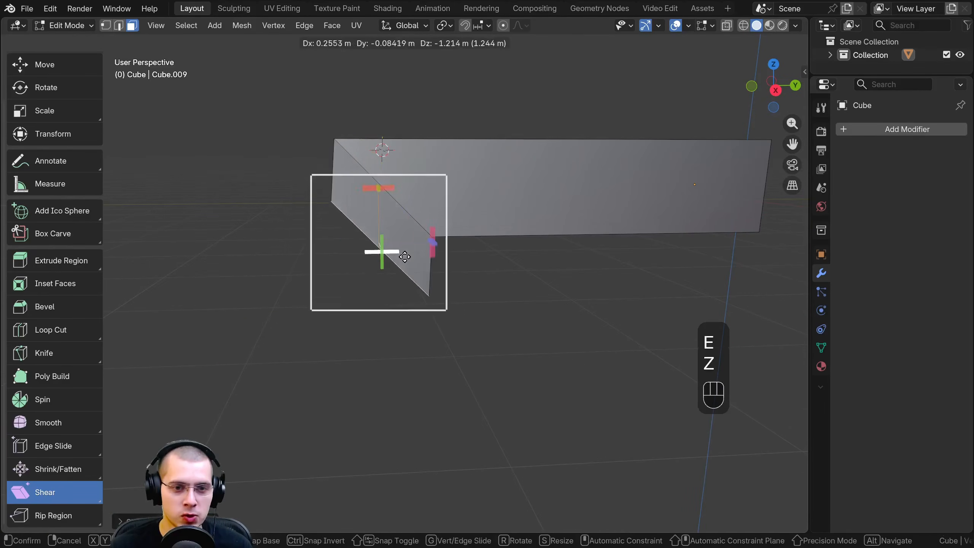
key("z")
left_click(513, 307)
Inspect the sheared corner, and undo the extrusion and the shear of the end face
middle_click_drag(513, 307, 481, 356, "shift")
scroll(487, 349, "up", 1)
middle_click_drag(498, 334, 527, 345)
middle_click_drag(523, 347, 519, 364, "shift")
middle_click_drag(480, 313, 461, 258)
key("ctrl+z")
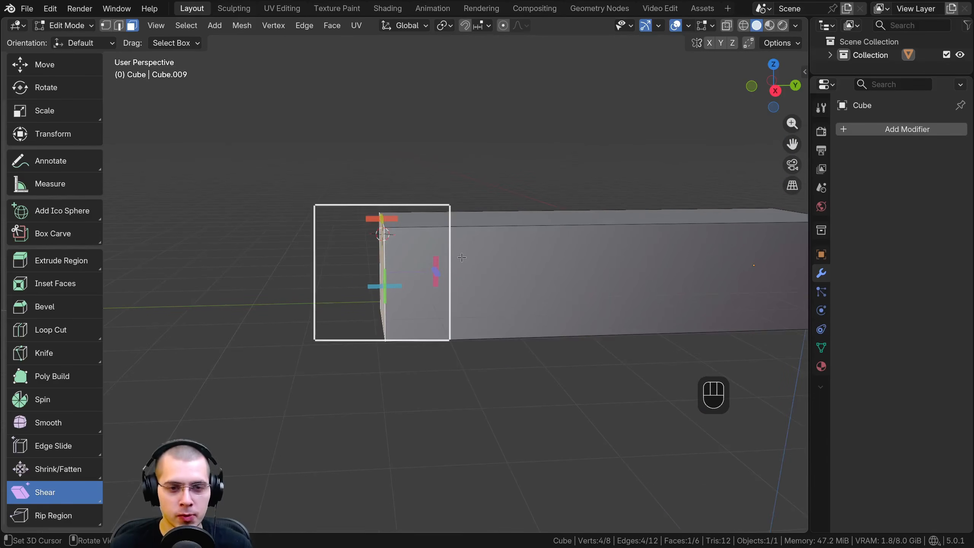
Slant the beam's end face in the right orthographic view by freely rotating, scaling and moving it
key("KP_3")
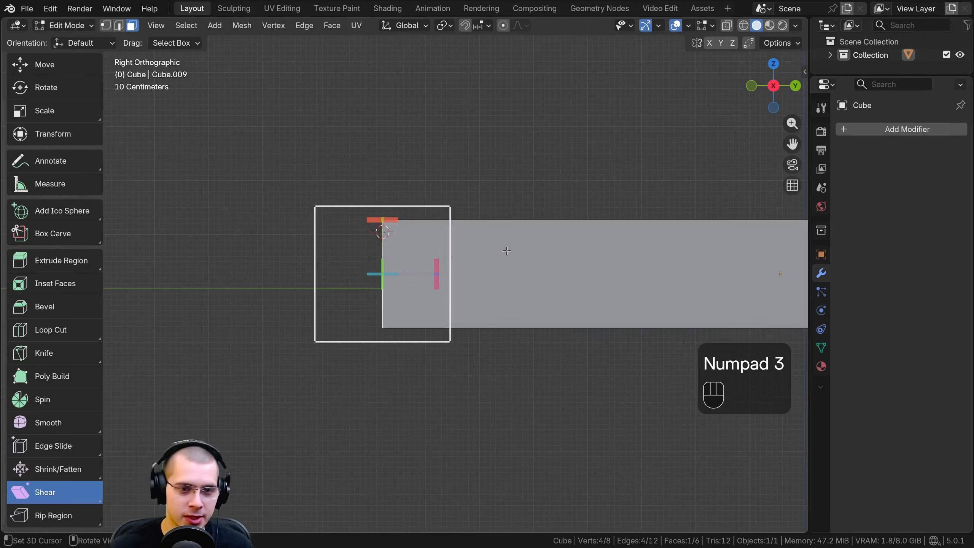
middle_click_drag(491, 246, 534, 178, "shift")
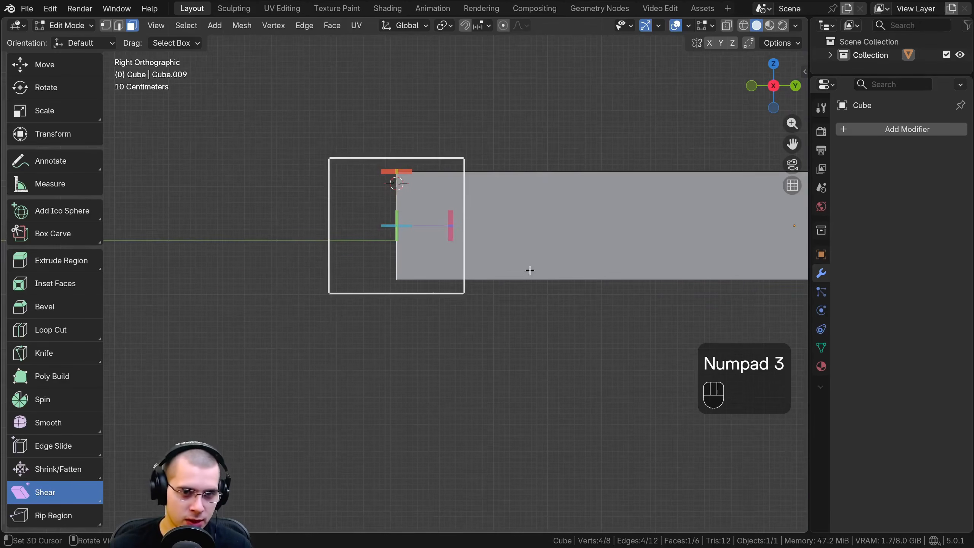
key("r")
key("s")
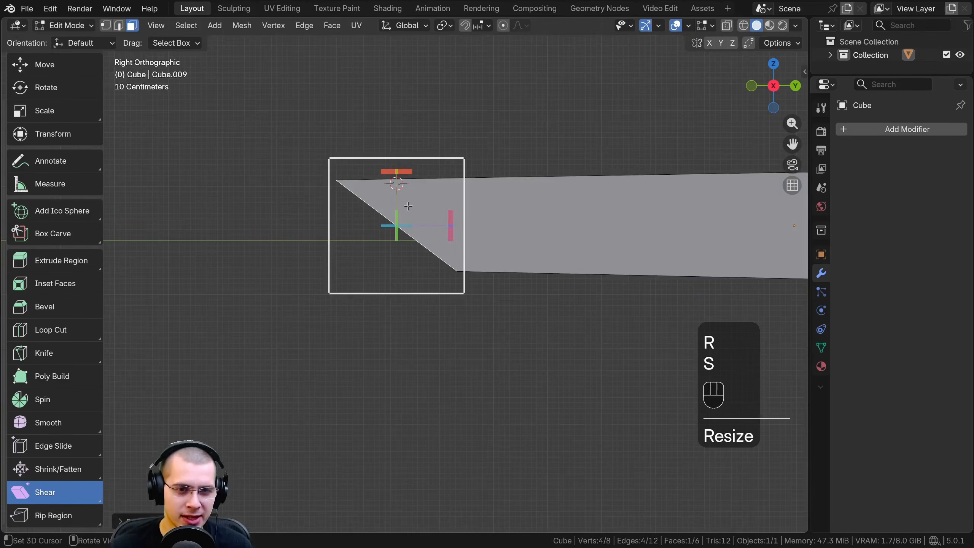
key("s")
key("r")
key("g")
middle_click_drag(407, 230, 407, 254)
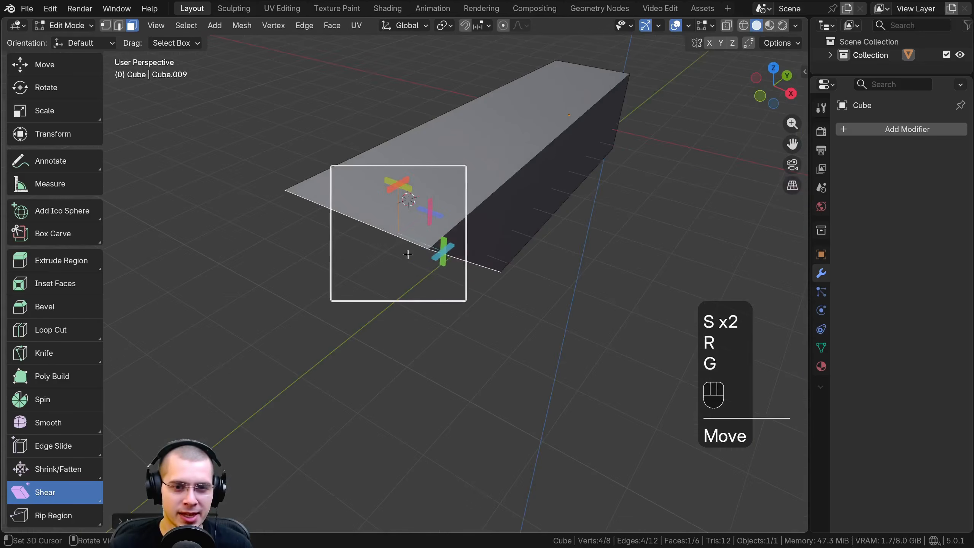
Scale the beam's slanted end face slightly smaller in the right orthographic view
key("KP_Add")
key("KP_6")
key("KP_6")
key("KP_Add")
key("KP_3")
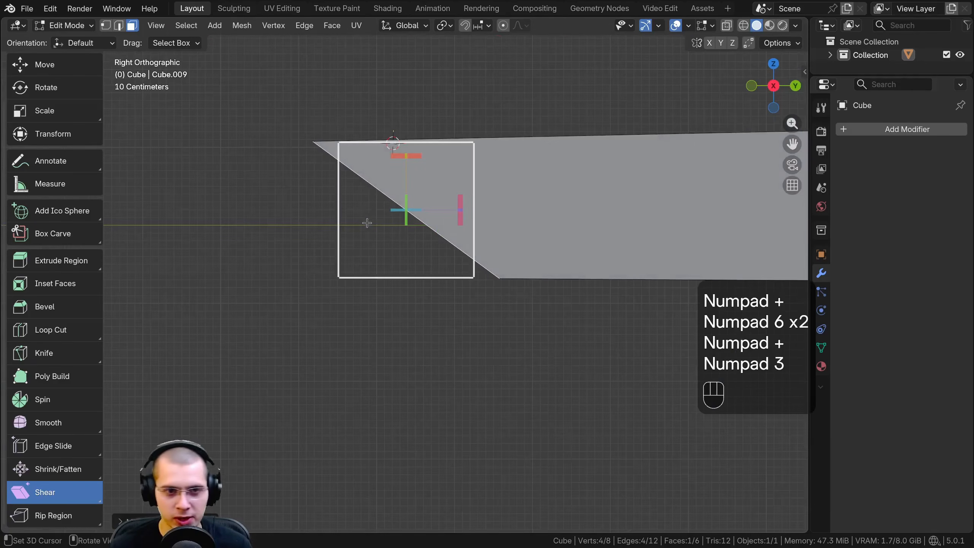
key("s")
left_click(576, 238)
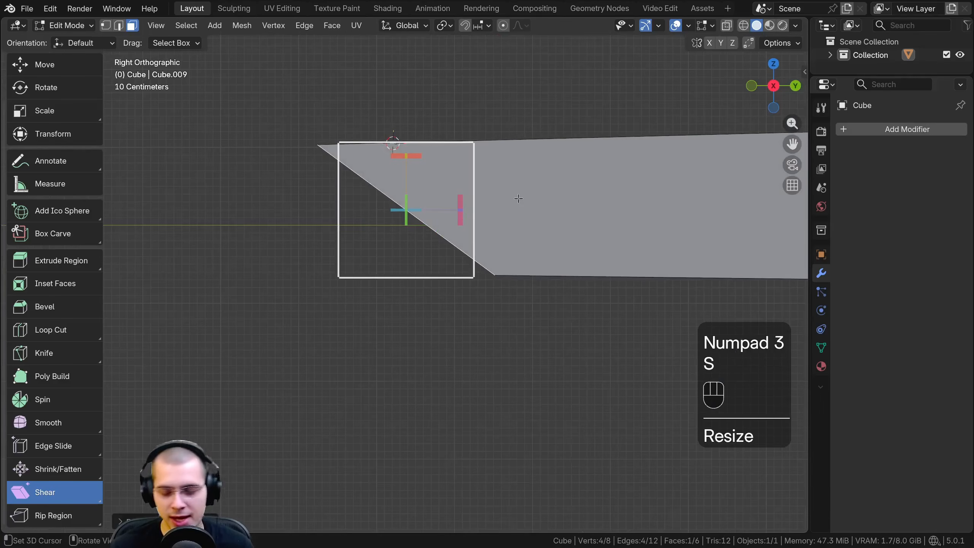
Narrow the slanted end face along the global X axis in the top orthographic view
key("KP_7")
key("s")
middle_click(576, 195)
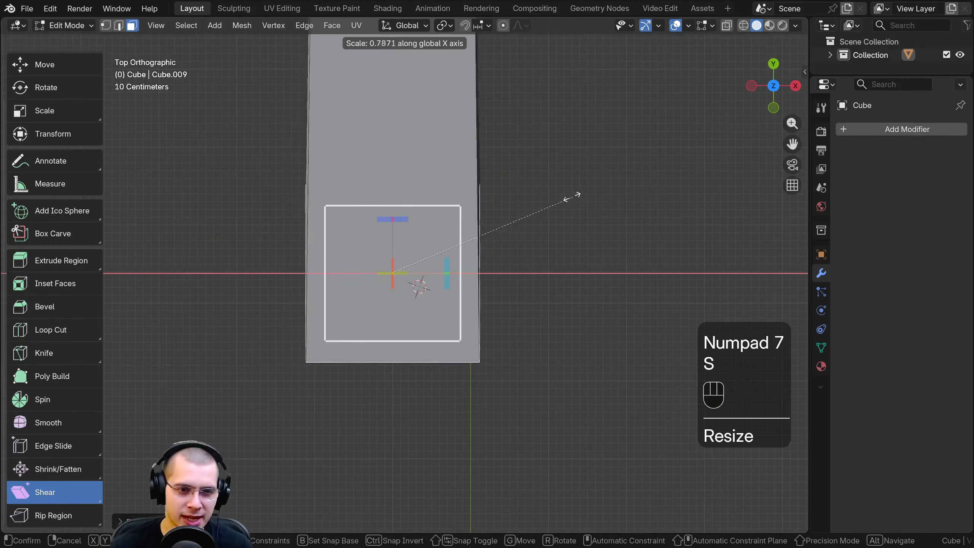
left_click(558, 184)
Extrude the slanted end face straight down along the global Z axis in the right orthographic view
key("KP_3")
key("e")
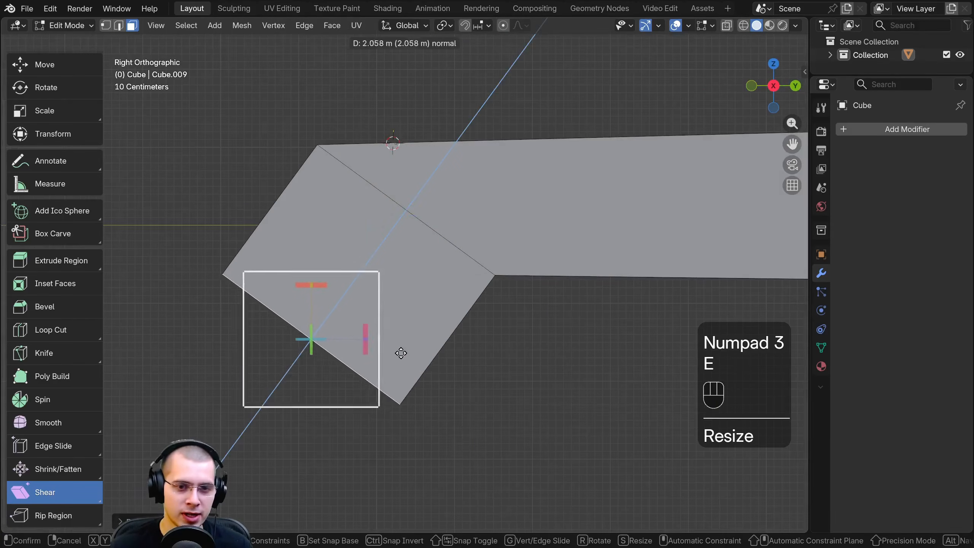
key("z")
key("z")
left_click(429, 359)
Inspect the manually slanted corner, and undo the extrusion and the slanting of the beam's end face
middle_click_drag(428, 359, 379, 191)
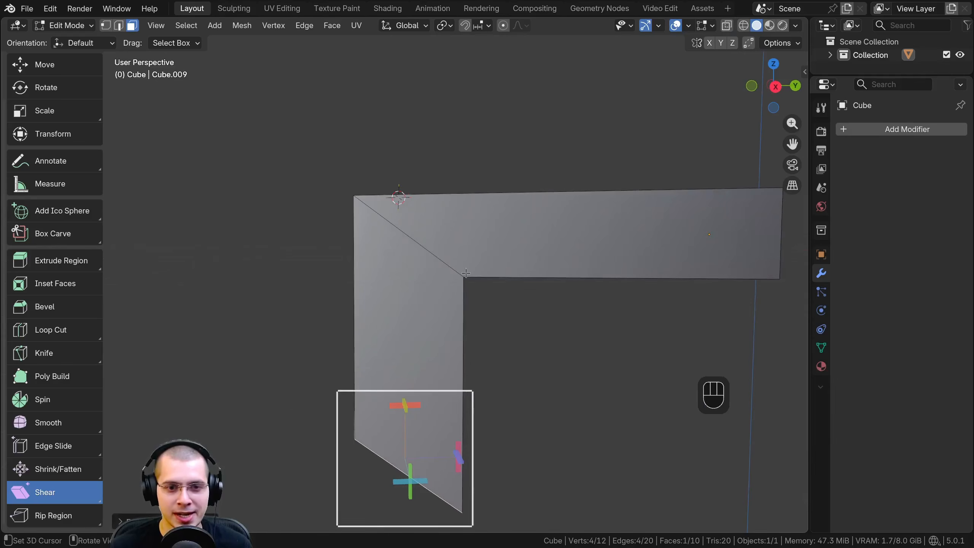
middle_click_drag(466, 273, 494, 271)
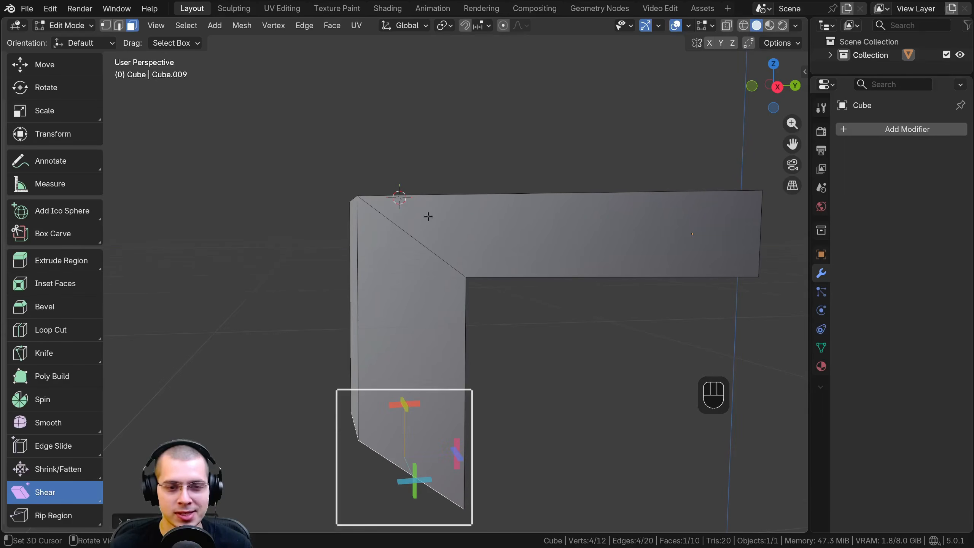
key("ctrl+z")
key("ctrl+z")
key("ctrl+z")
key("ctrl+z")
key("ctrl+z")
key("ctrl+z")
key("ctrl+z")
key("ctrl+z")
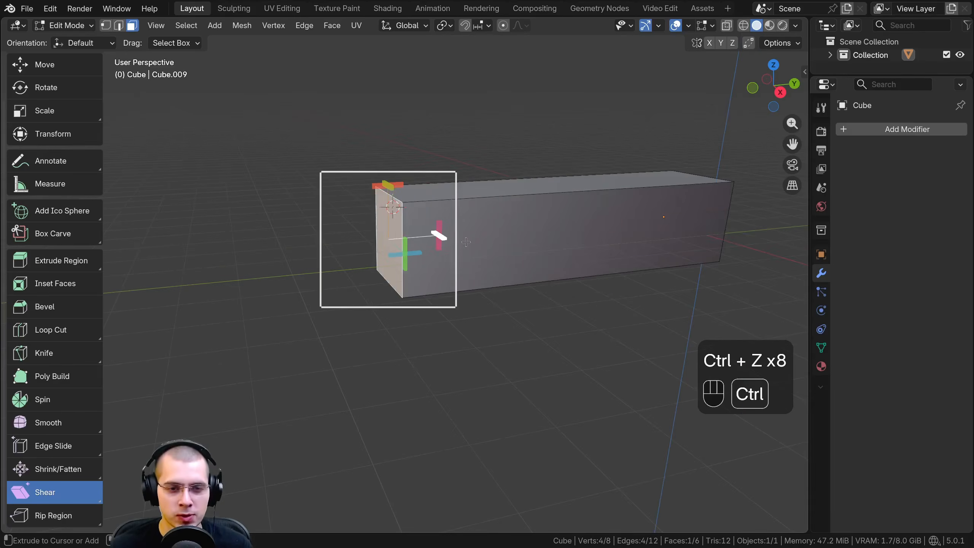
Shear the beam's straight end face along the beam's length and set the shear offset to 1.000
middle_click_drag(439, 240, 412, 243)
scroll(412, 243, "up", 3)
middle_click_drag(412, 243, 420, 224)
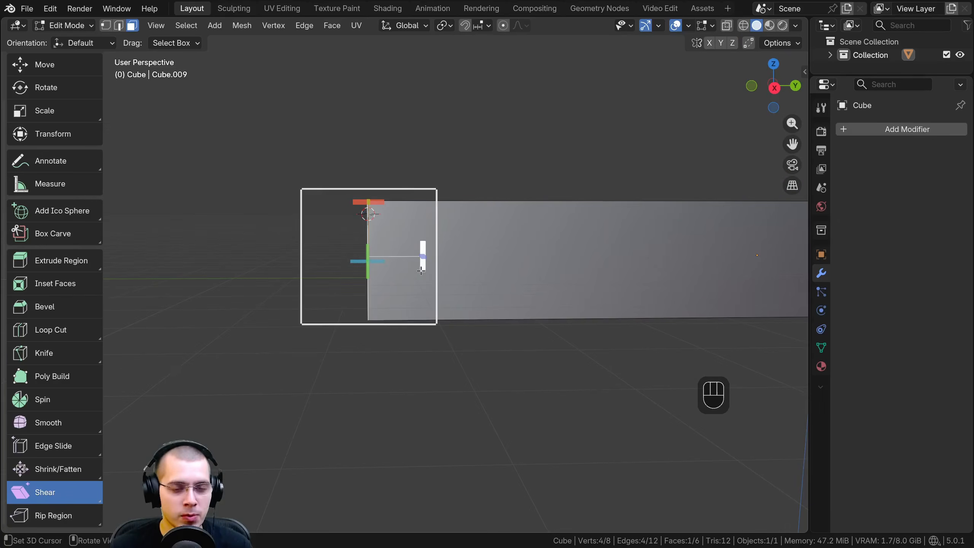
middle_click_drag(407, 272, 391, 269)
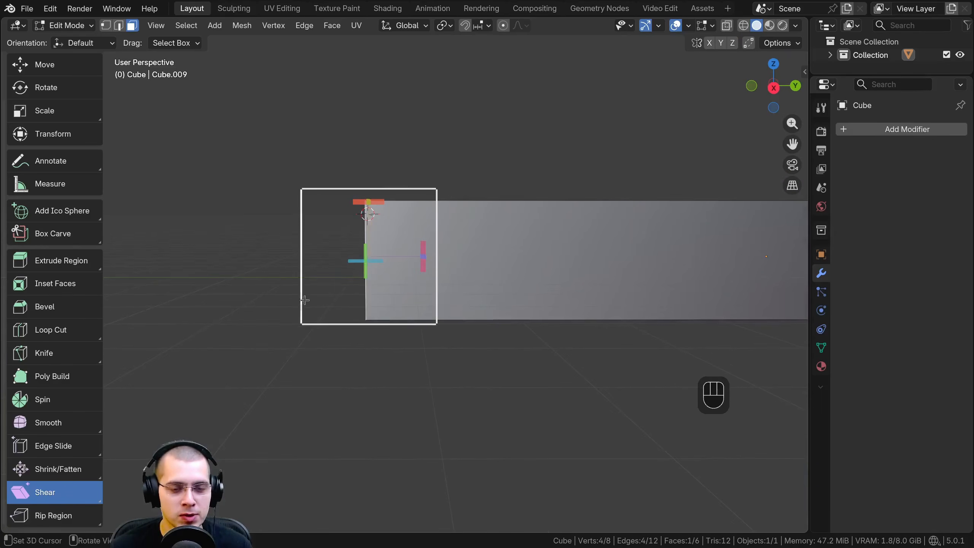
middle_click_drag(380, 317, 378, 298)
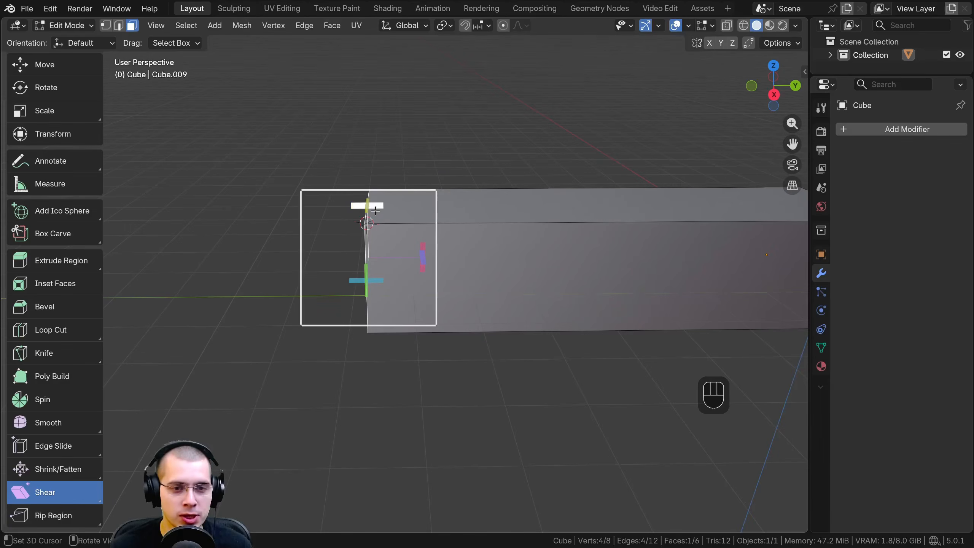
left_click_drag(379, 207, 174, 189)
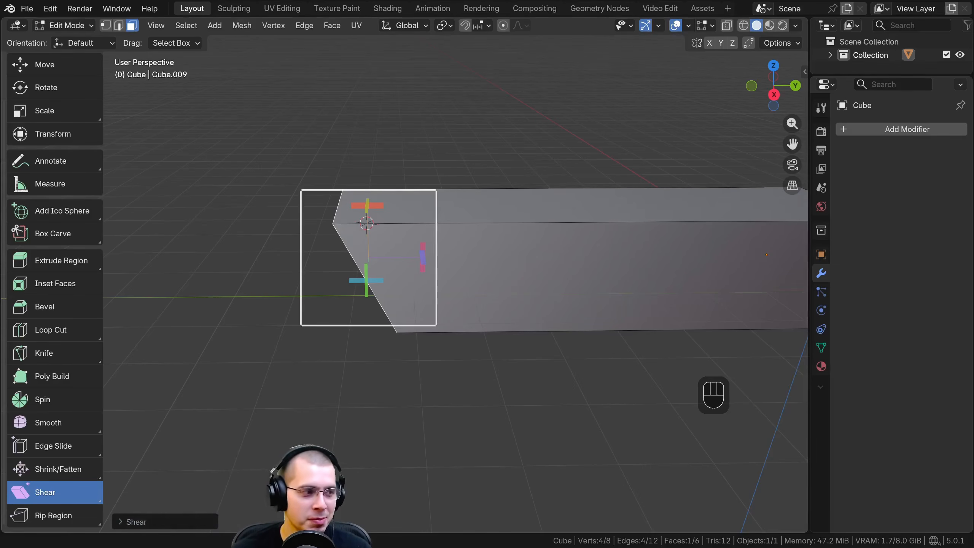
left_click(115, 522)
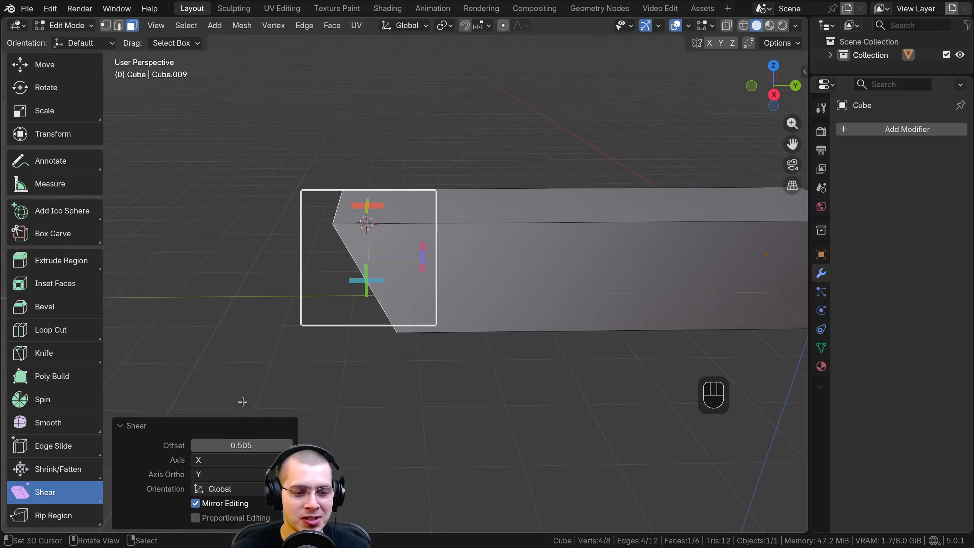
mouse_move(234, 447)
left_mouse_down()
mouse_move(318, 447)
mouse_move(234, 447)
mouse_move(253, 447)
left_mouse_up()
Extrude the sheared end face about 6.5 m down along the global Z axis and inspect the mitred corner
middle_click_drag(463, 400, 395, 201)
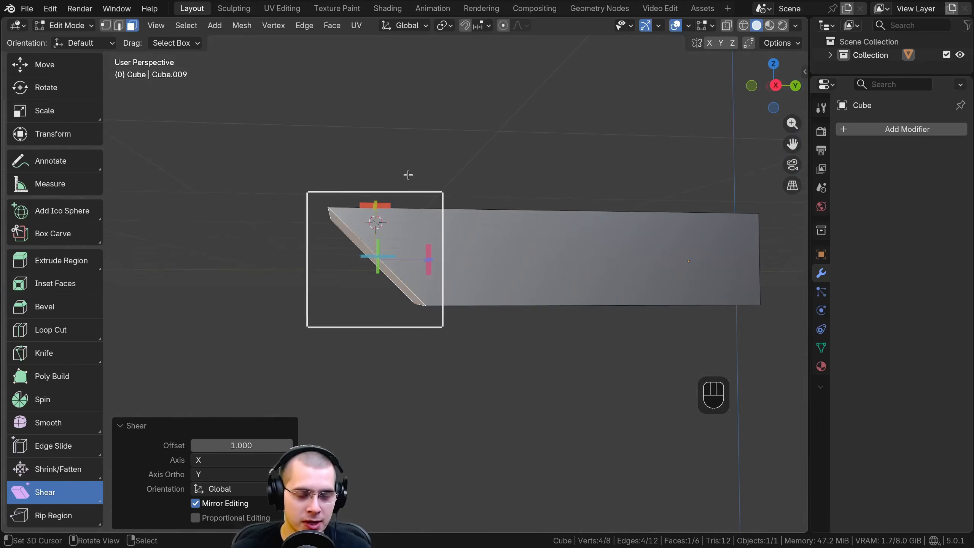
key("e")
key("z")
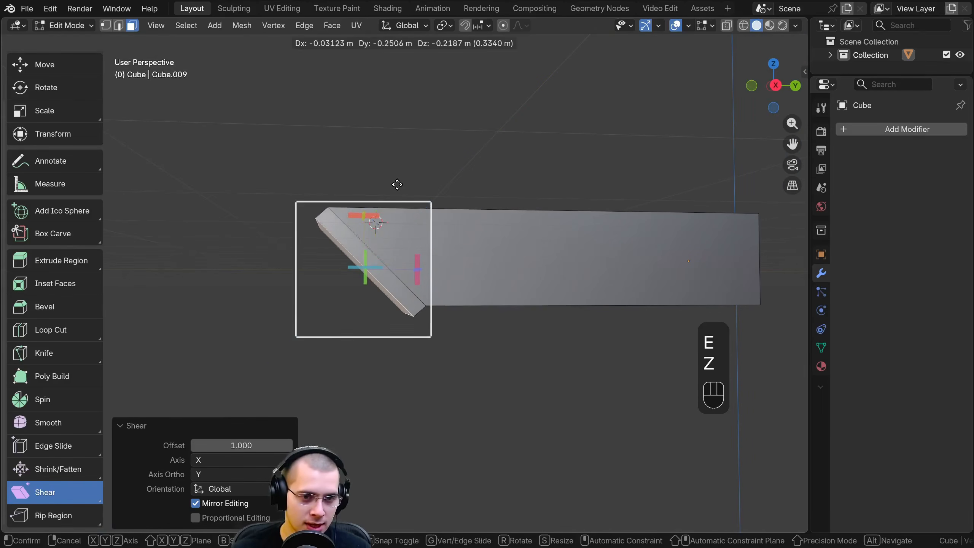
key("z")
left_click(406, 478)
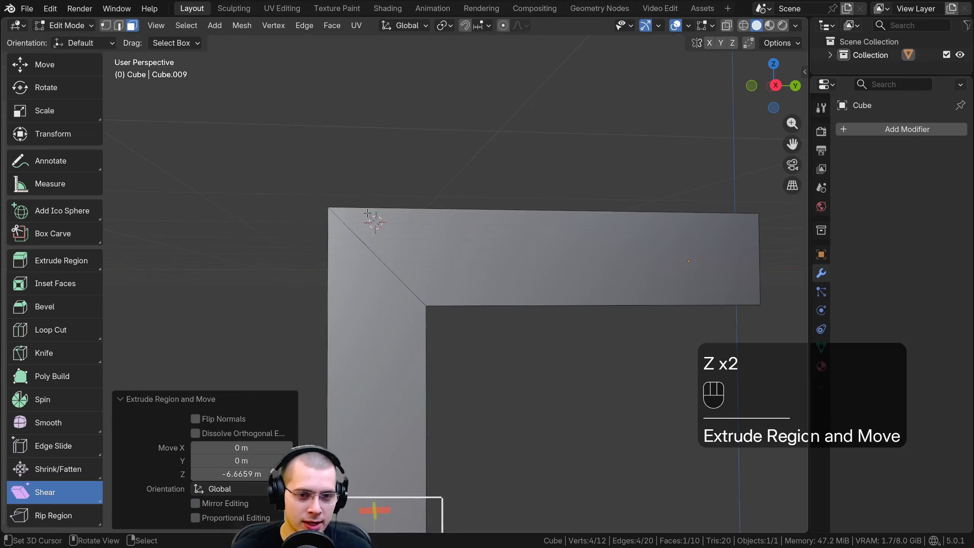
middle_click_drag(406, 477, 372, 224)
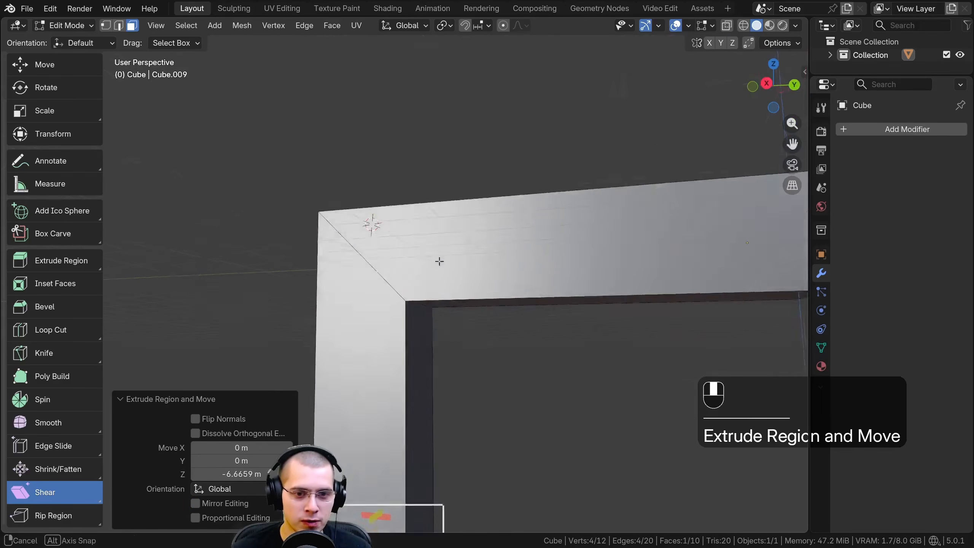
middle_click_drag(439, 261, 441, 316)
scroll(355, 304, "up", 2)
middle_click_drag(361, 247, 363, 250, "shift")
middle_click_drag(363, 250, 364, 226, "shift")
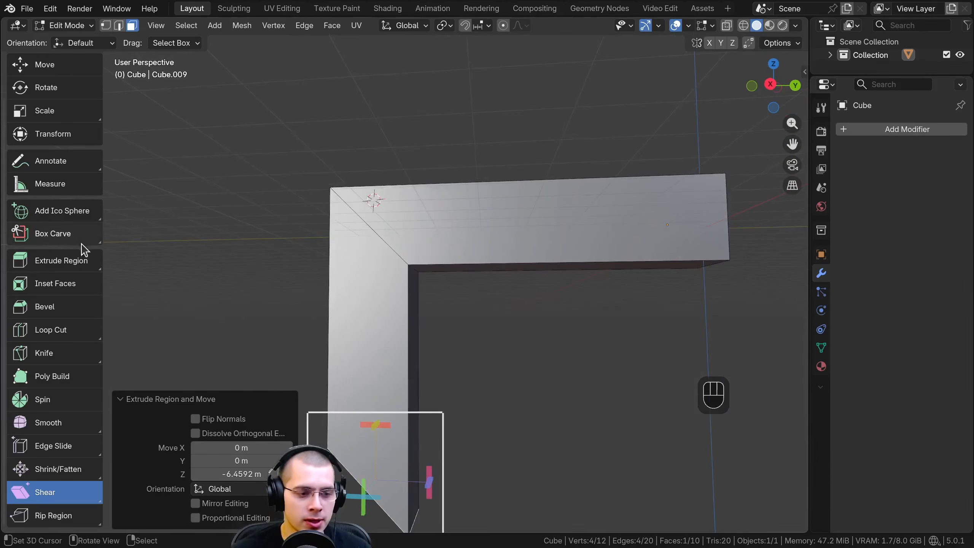
Rip the outer upper corner vertex of the L-shaped beam with the Rip Region tool in vertex select mode
left_click(46, 515)
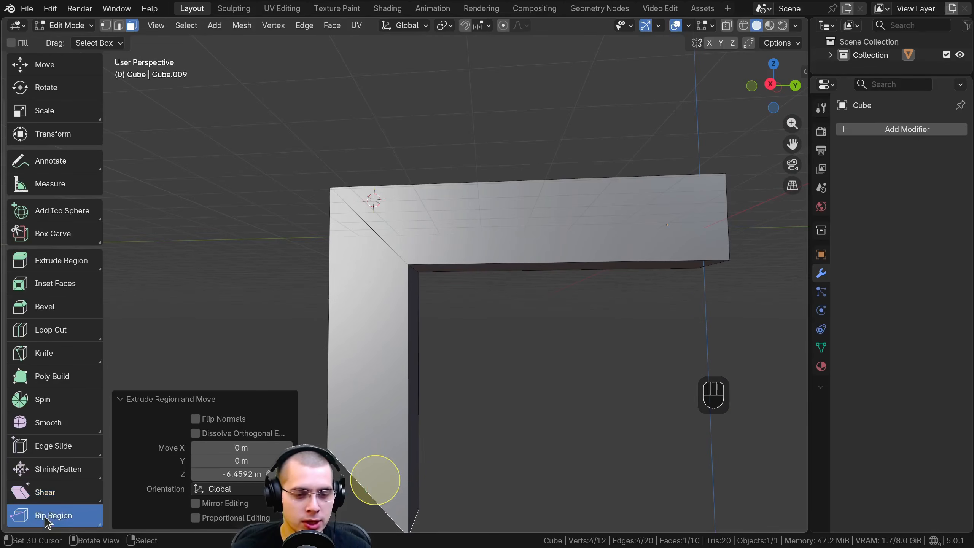
middle_click_drag(445, 295, 453, 256)
middle_click_drag(165, 171, 251, 146, "shift")
scroll(251, 146, "up", 1)
left_click(106, 25)
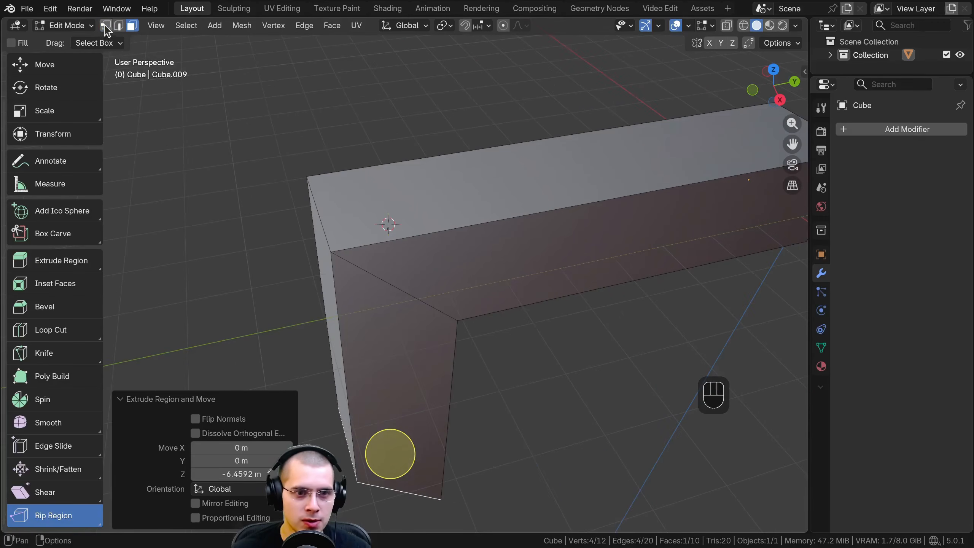
left_click(329, 249)
middle_click_drag(379, 282, 400, 309)
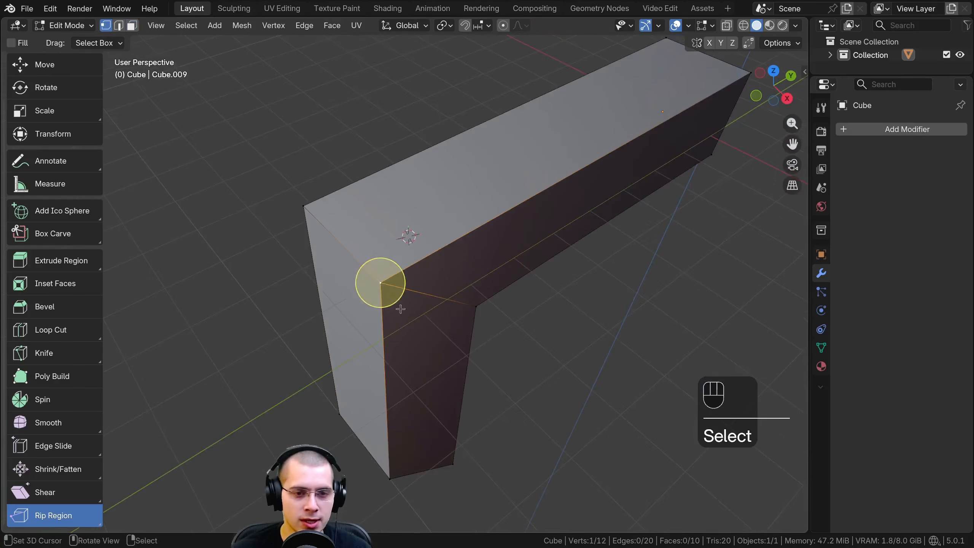
left_click_drag(399, 294, 439, 324)
middle_click_drag(409, 344, 400, 256)
right_click(447, 260)
Switch to the Select Box tool and rip the upper corner vertex of the bend away along the beam's top face
scroll(65, 132, "up", 3)
left_click(45, 73)
scroll(399, 256, "up", 3)
key("g")
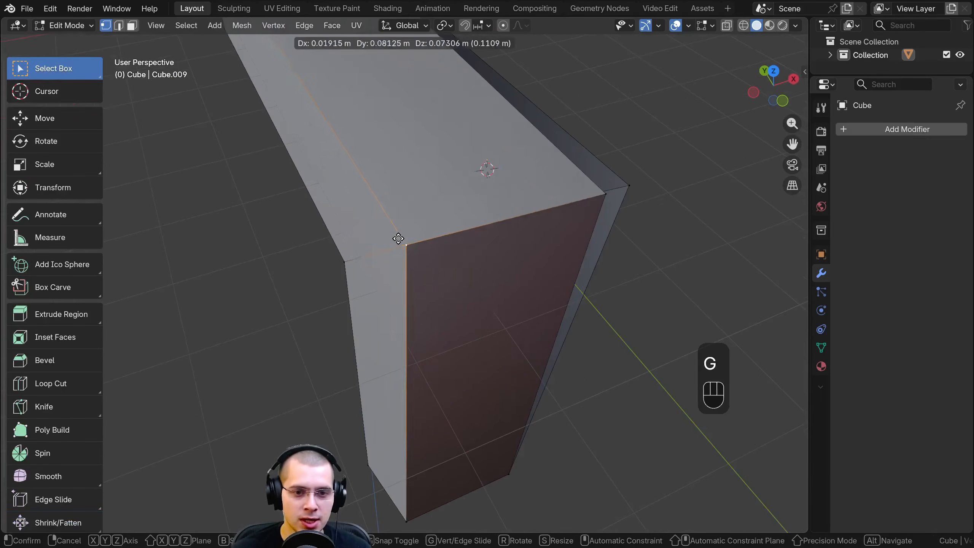
right_click(422, 243)
scroll(412, 235, "down", 2)
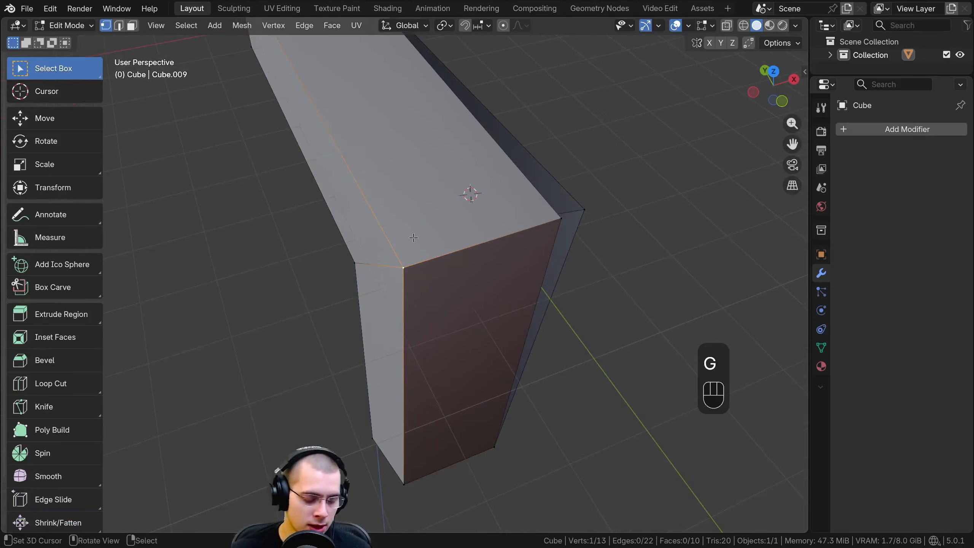
key("v")
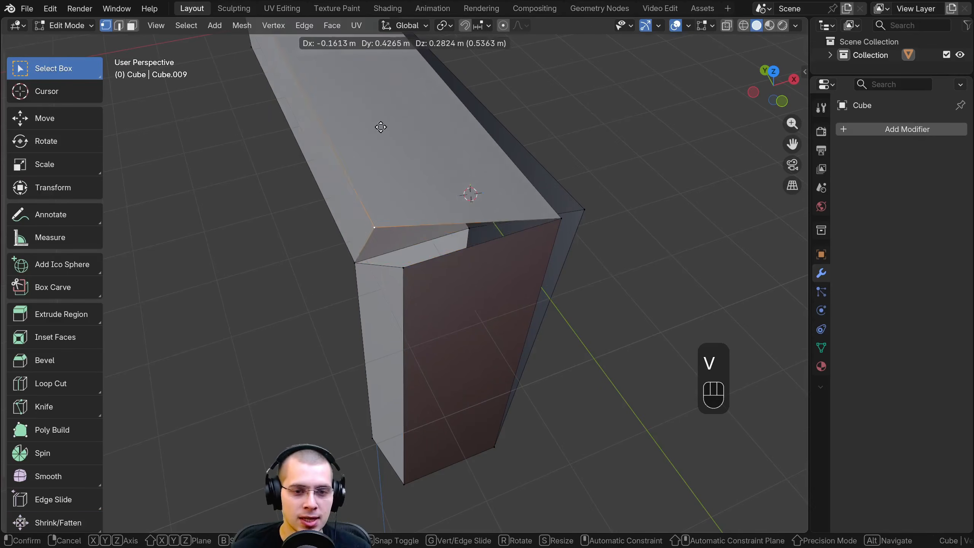
left_click(378, 94)
Rip the bend's corner again and move the ripped vertex to open a gap between the beam and the leg
middle_click_drag(510, 220, 542, 221)
key("v")
left_click(450, 238)
middle_click_drag(428, 236, 430, 213)
key("g")
left_click(323, 206)
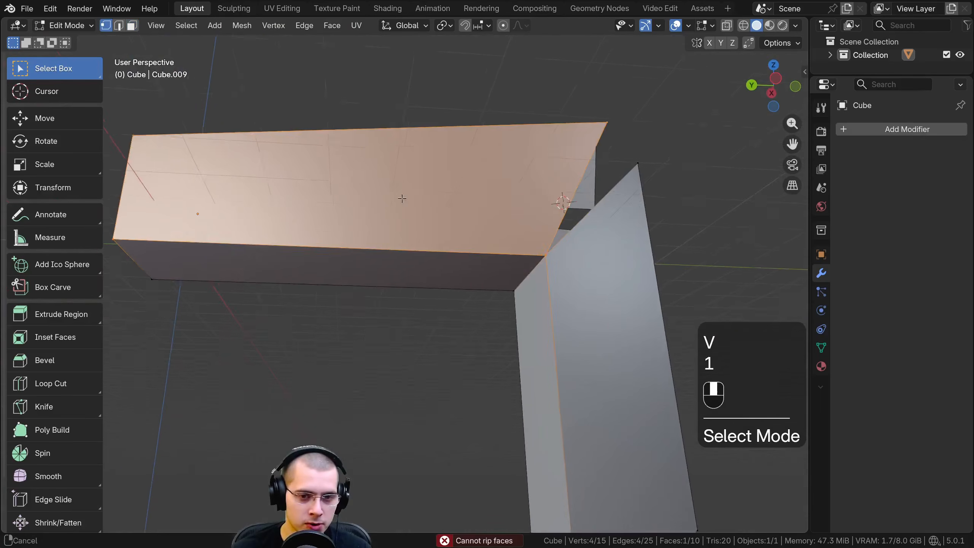
Rip the lower edge of the beam's far end in edge select mode, pulling it about 1.2 m down
middle_click_drag(402, 198, 422, 245)
middle_click_drag(416, 282, 441, 334, "shift")
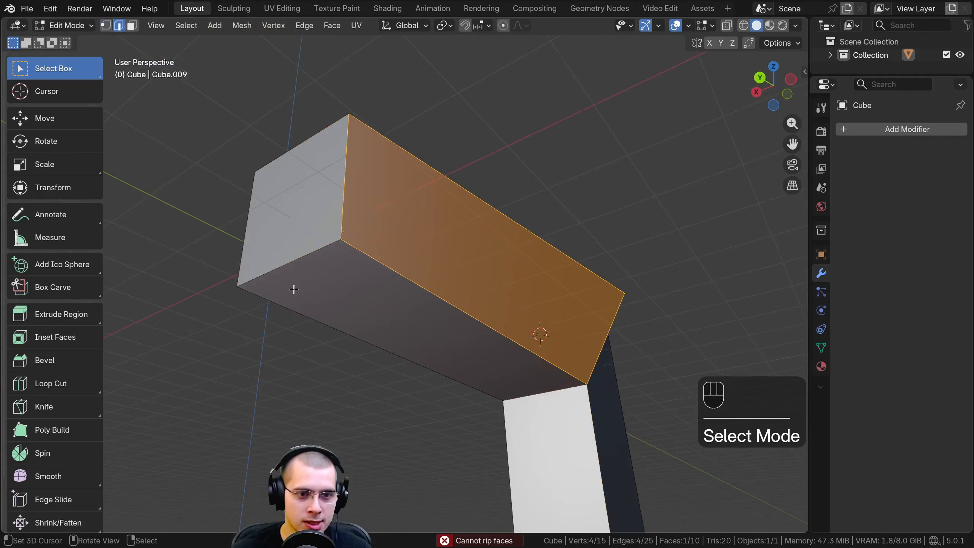
left_click(290, 262)
middle_click_drag(360, 283, 391, 250)
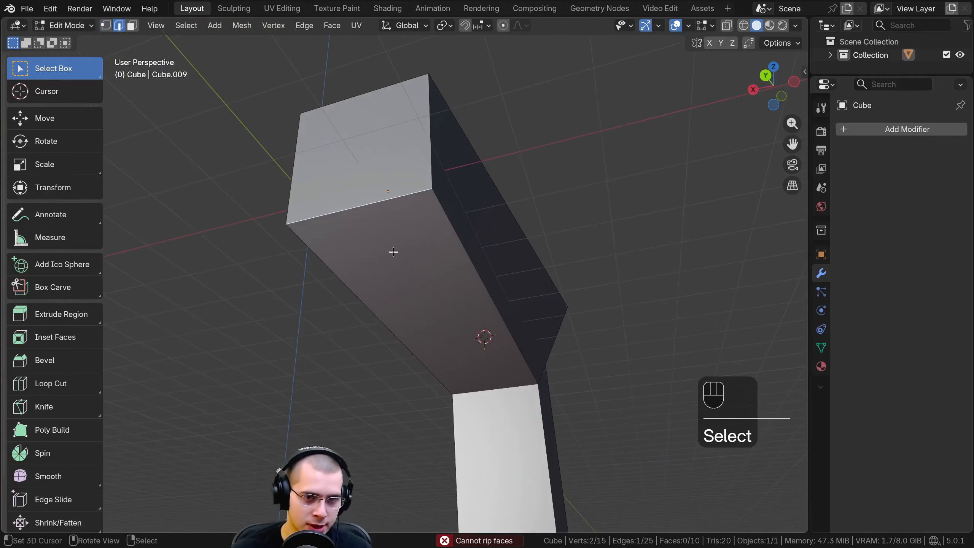
key("v")
left_click(408, 338)
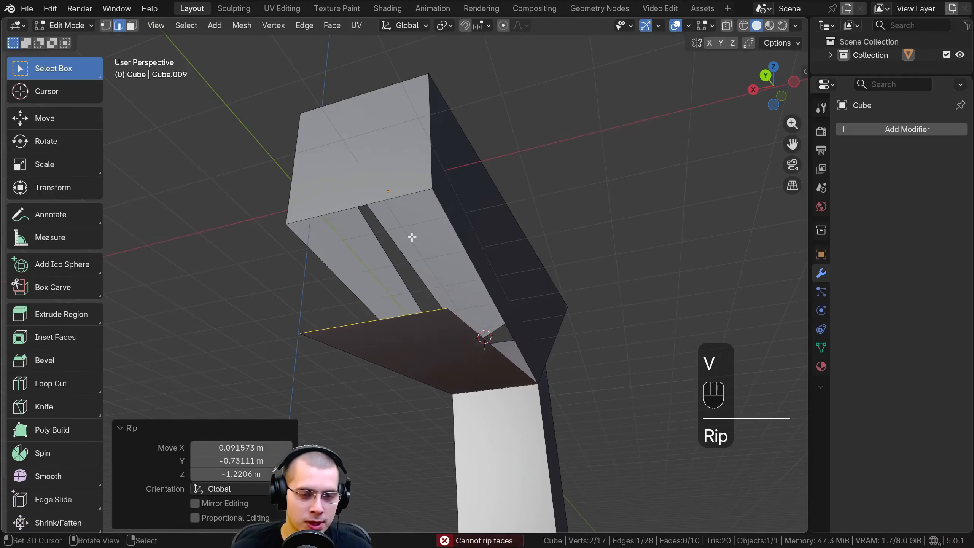
Move the ripped edge of the beam's bottom face slightly and inspect the opened mesh from the side
middle_click_drag(409, 317, 305, 370)
key("g")
left_click(293, 403)
middle_click_drag(360, 355, 395, 343, "shift")
scroll(398, 342, "down", 3)
middle_click_drag(406, 341, 448, 335)
left_click(447, 334)
scroll(36, 475, "down", 3)
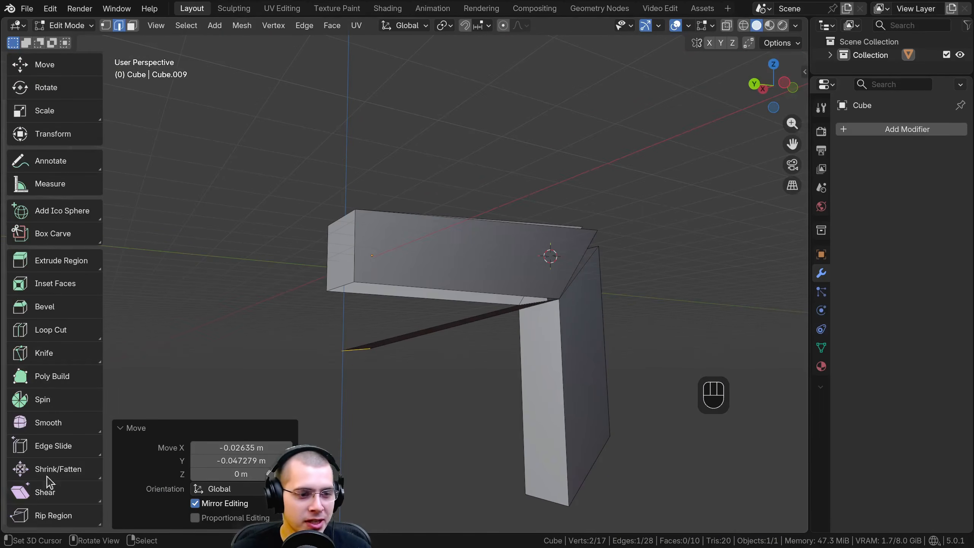
scroll(46, 259, "up", 3)
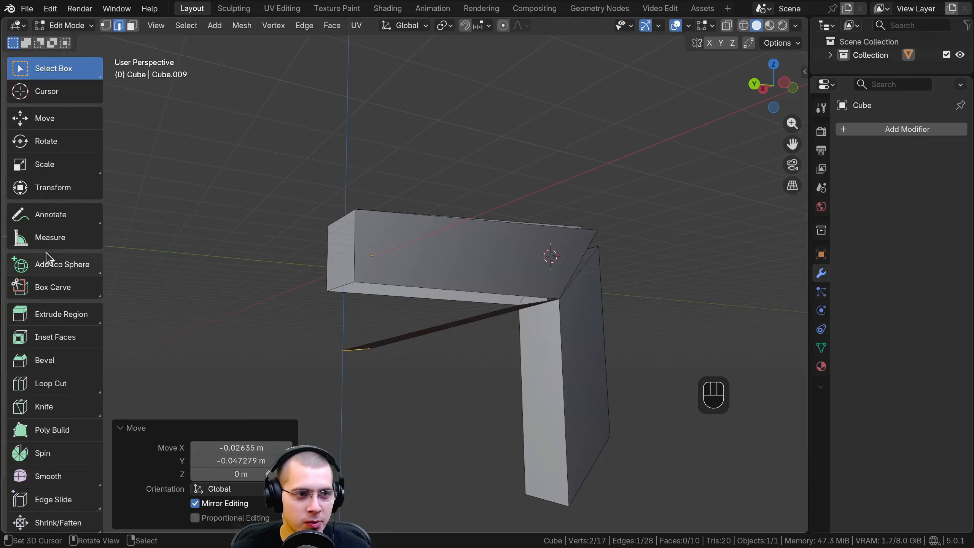
left_click(118, 437)
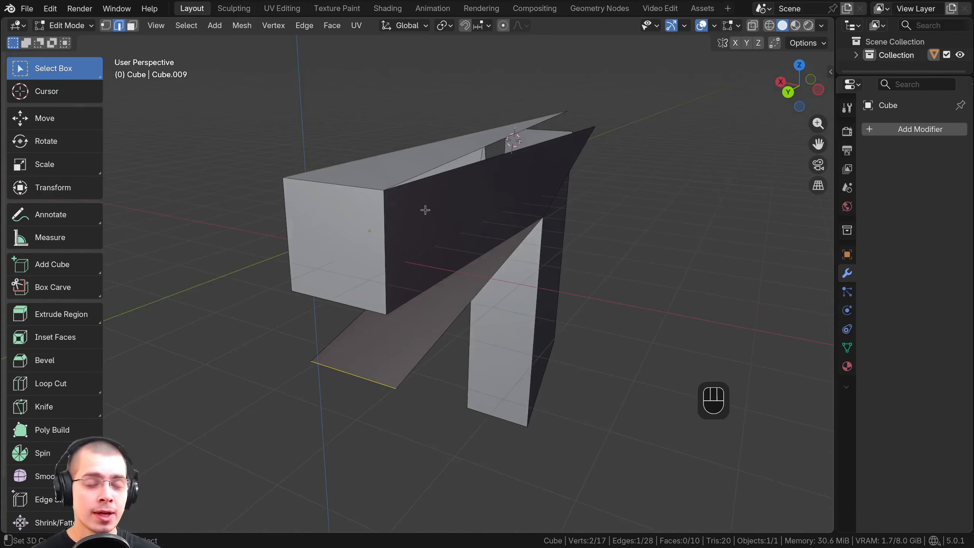
Reposition the free edge of the ripped bottom flap by moving it freely from two viewing angles
middle_click_drag(426, 211, 441, 191)
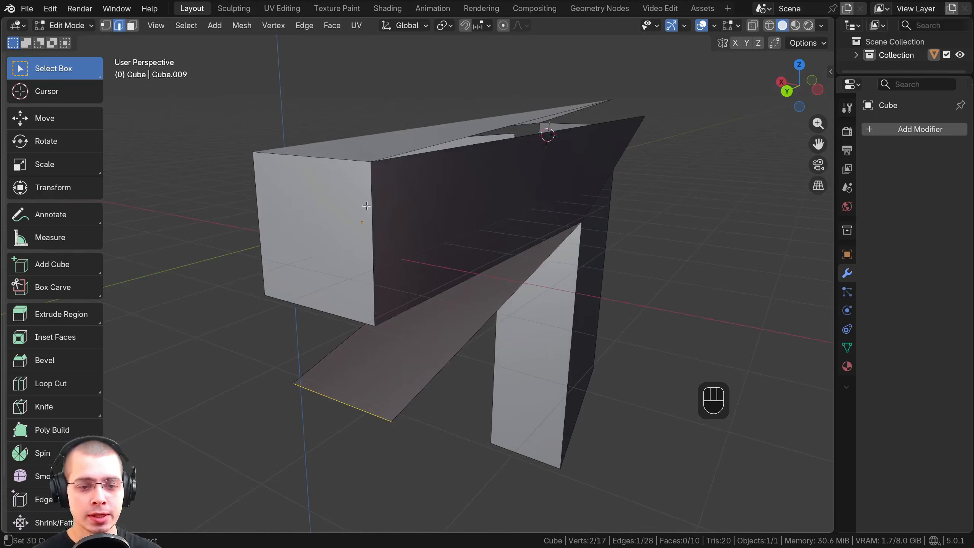
middle_click_drag(366, 207, 358, 300)
key("g")
left_click(382, 358)
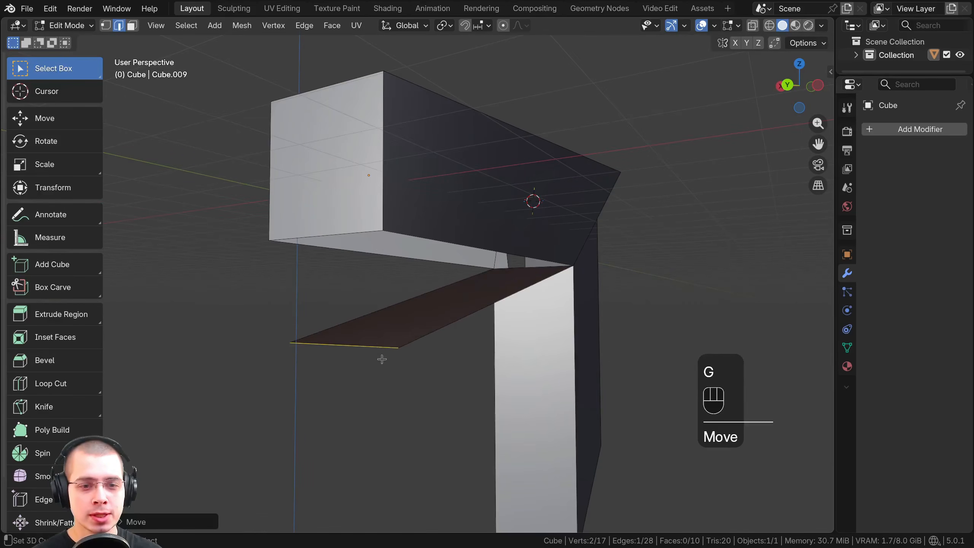
middle_click_drag(382, 359, 393, 269)
middle_click_drag(314, 285, 380, 290)
key("g")
left_click(366, 282)
Switch to vertex select mode, select the near free corner of the ripped bottom flap and try moving it
scroll(353, 230, "up", 1)
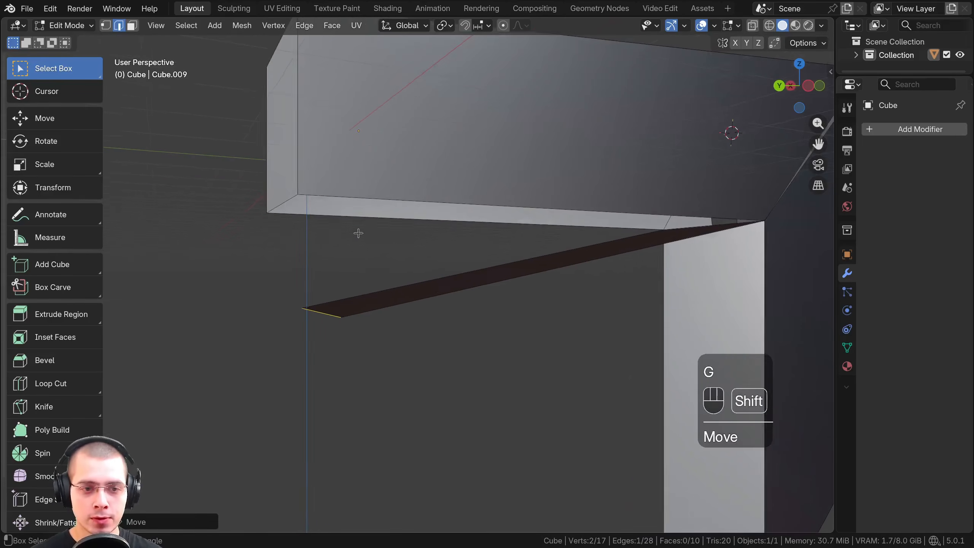
scroll(358, 233, "down", 2)
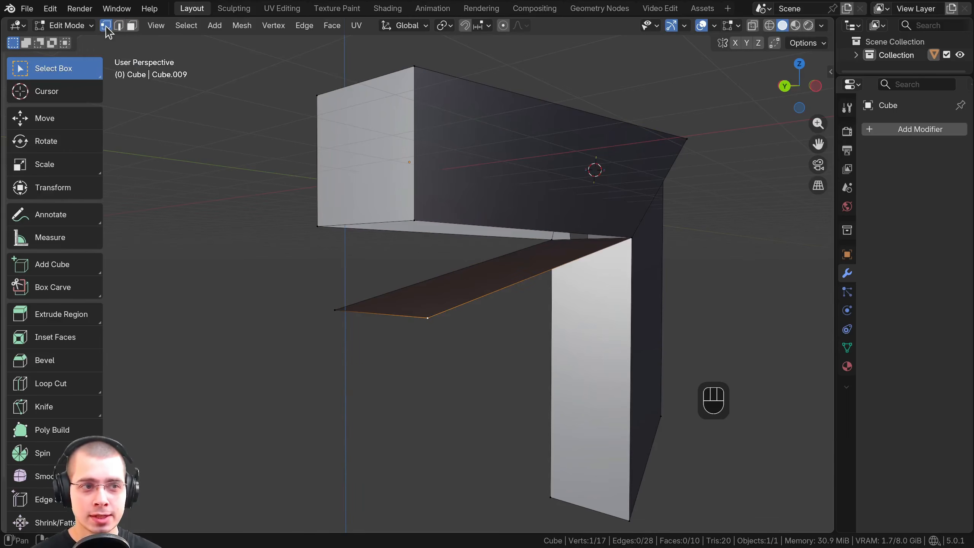
middle_click_drag(436, 238, 451, 312)
key("g")
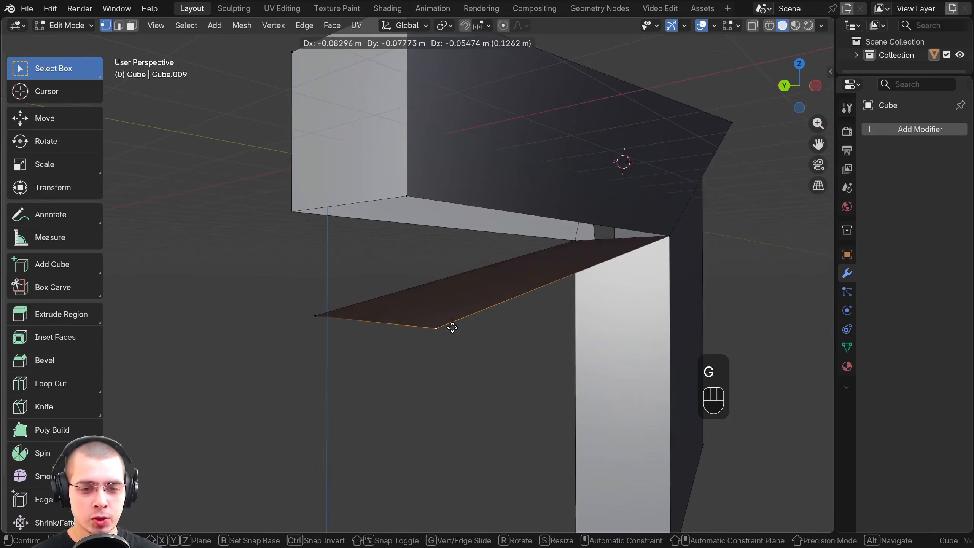
right_click(450, 326, "shift")
Try merging the flap's near corner vertex with the beam end's matching corner vertex At Center, and undo the merge
left_click(407, 195, "shift")
scroll(383, 279, "up", 2)
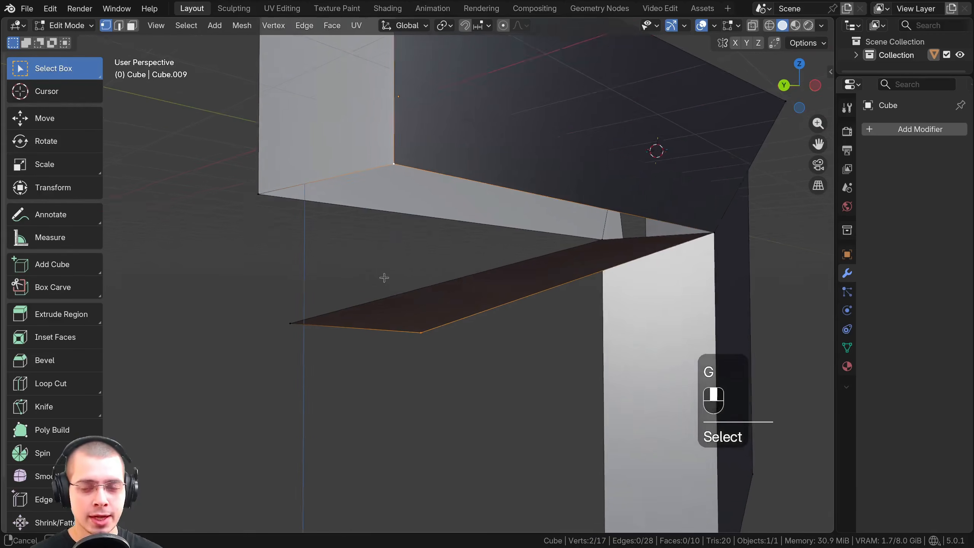
scroll(419, 319, "down", 3)
middle_click_drag(422, 321, 422, 327)
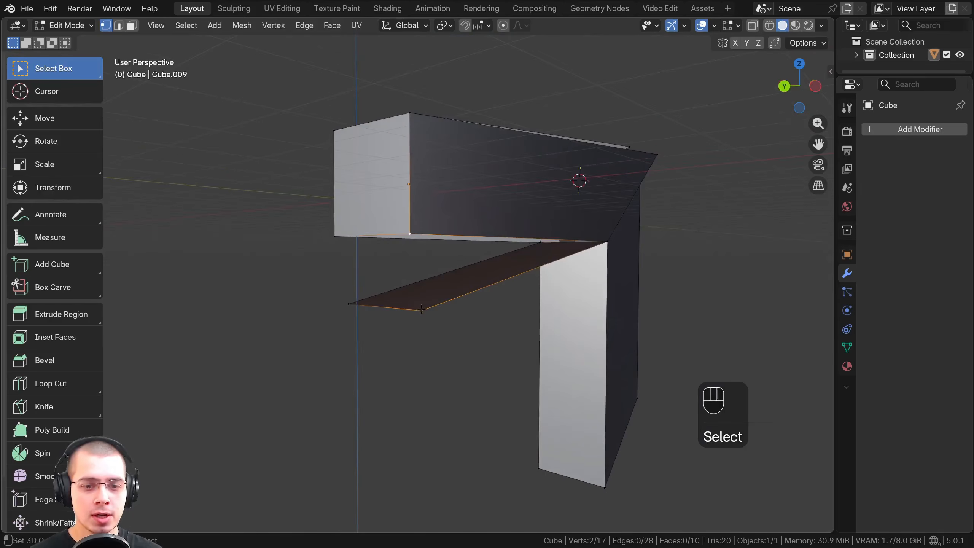
left_click(422, 307)
scroll(435, 292, "up", 2)
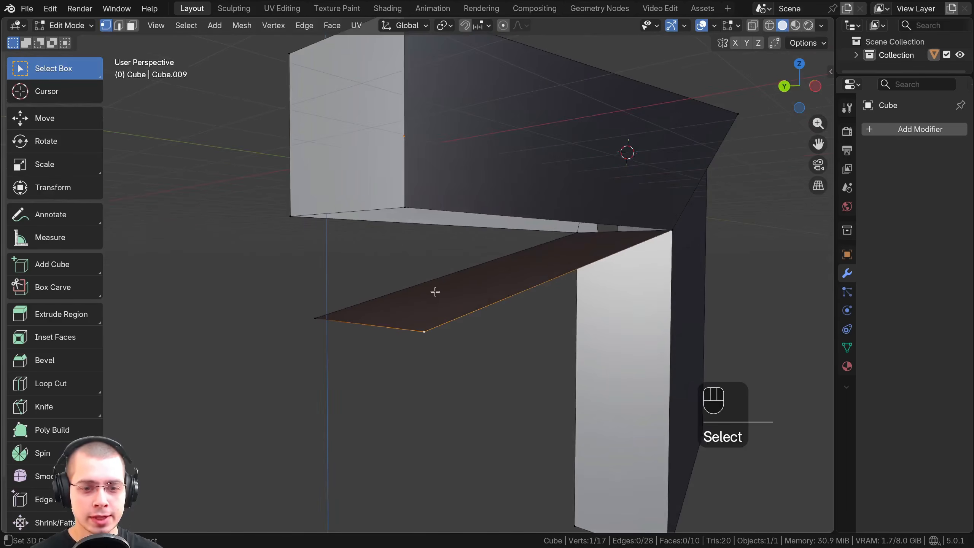
left_click(407, 206, "shift")
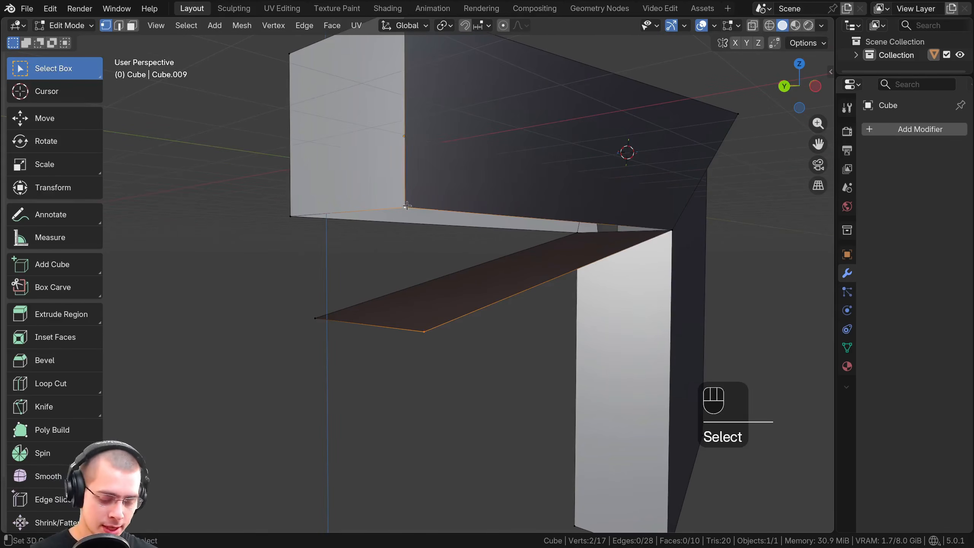
key("m")
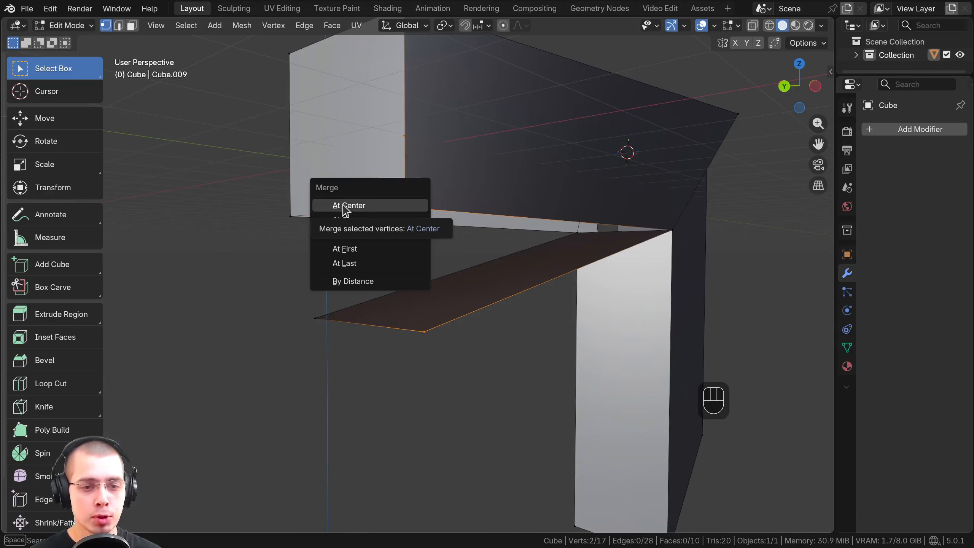
left_click(368, 207)
middle_click_drag(419, 237, 432, 207)
key("ctrl+z")
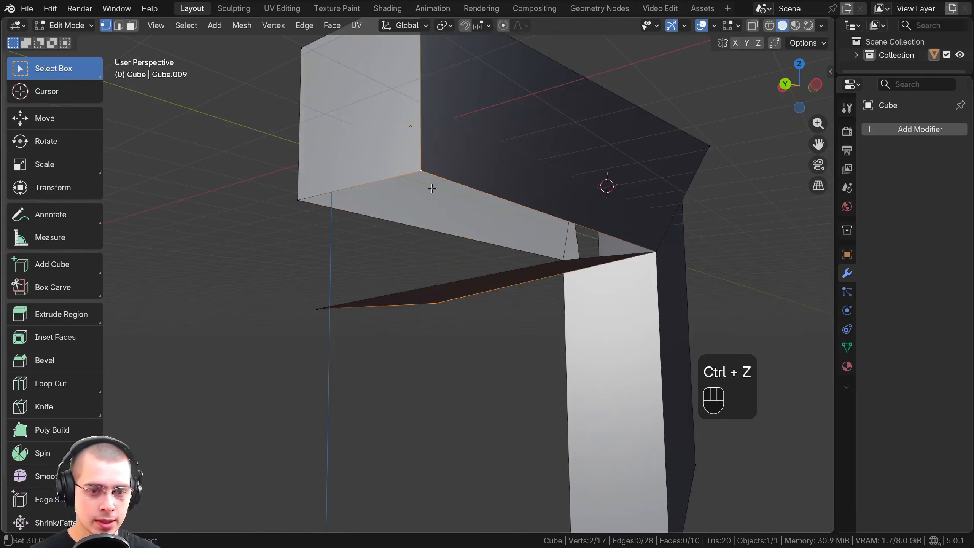
Try merging the two selected corner vertices At Cursor and undo the merge
key("m")
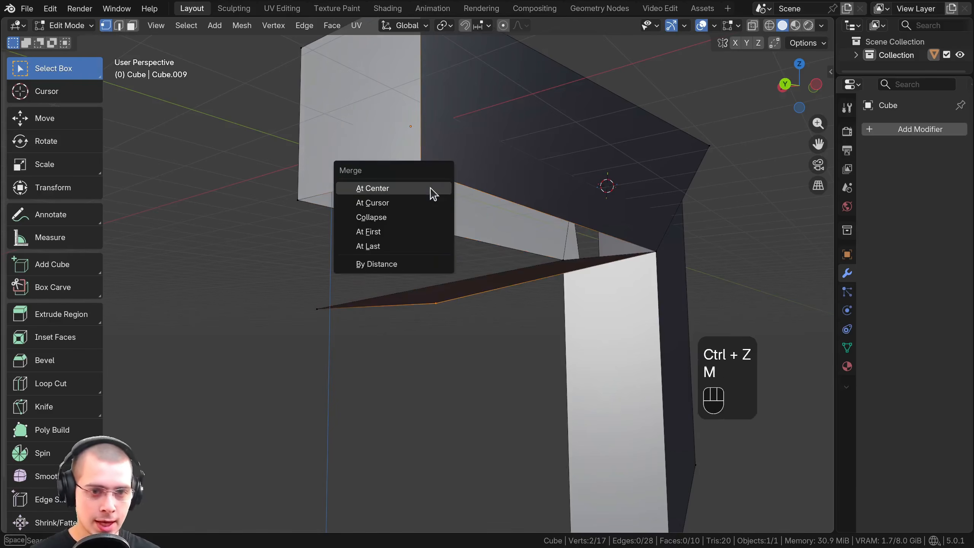
left_click(386, 203)
middle_click_drag(610, 186, 574, 211)
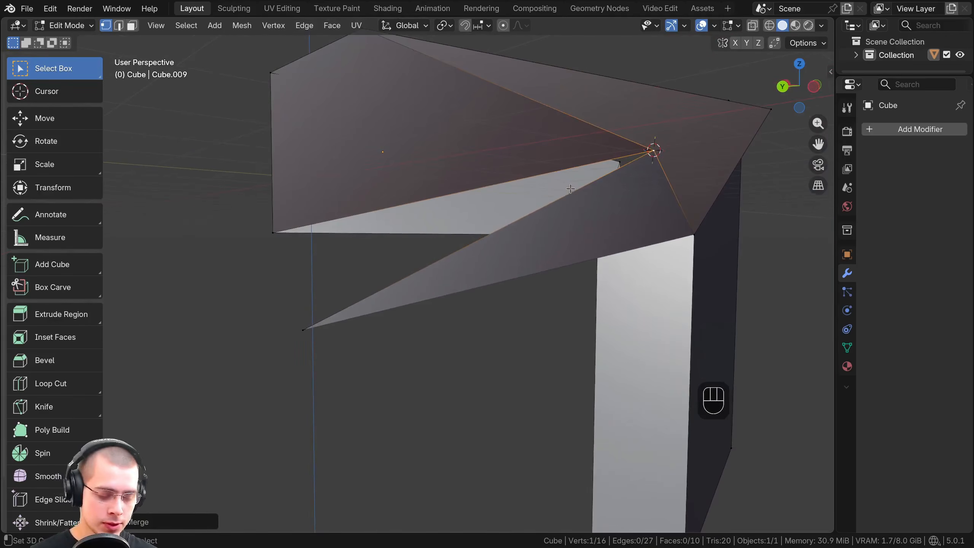
key("ctrl+z")
Try merging the two corner vertices At First and undo the merge
key("m")
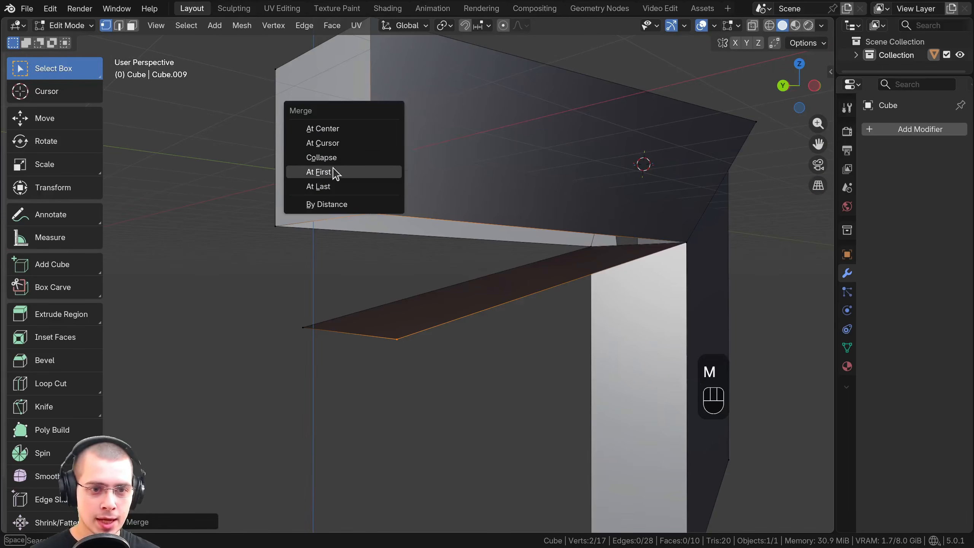
left_click(328, 174)
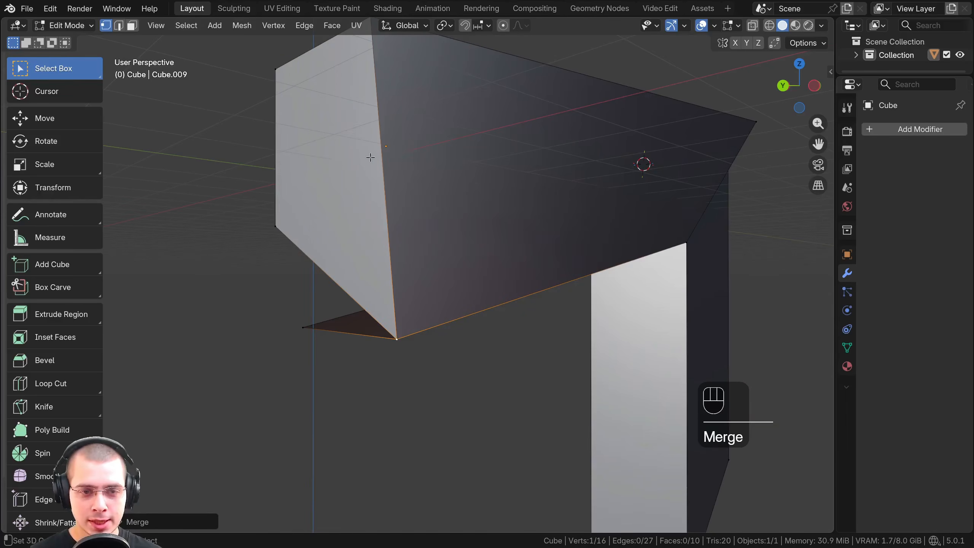
key("ctrl+z")
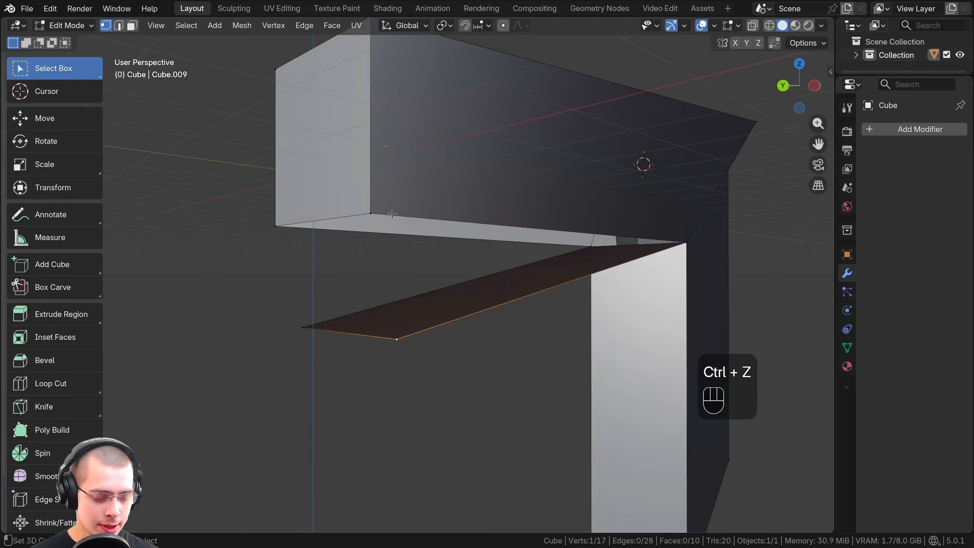
Select the flap's near corner vertex followed by the beam's matching corner vertex and merge them At Last
left_click(380, 208, "shift")
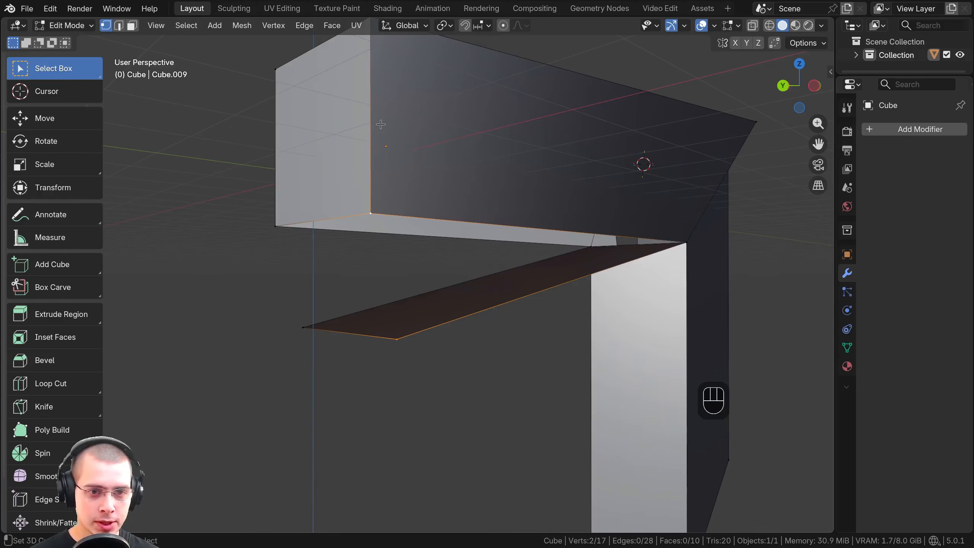
key("m")
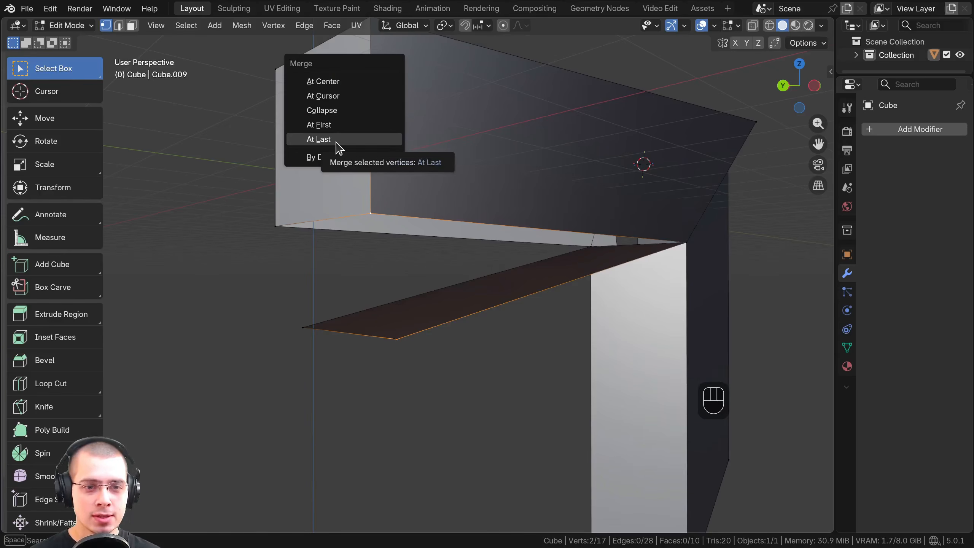
left_click(410, 338)
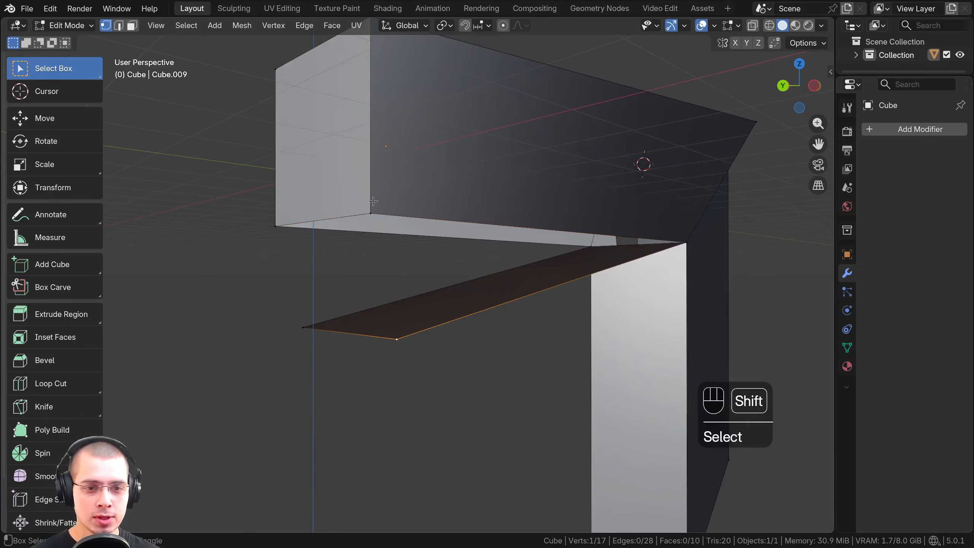
left_click(374, 182, "shift")
key("m")
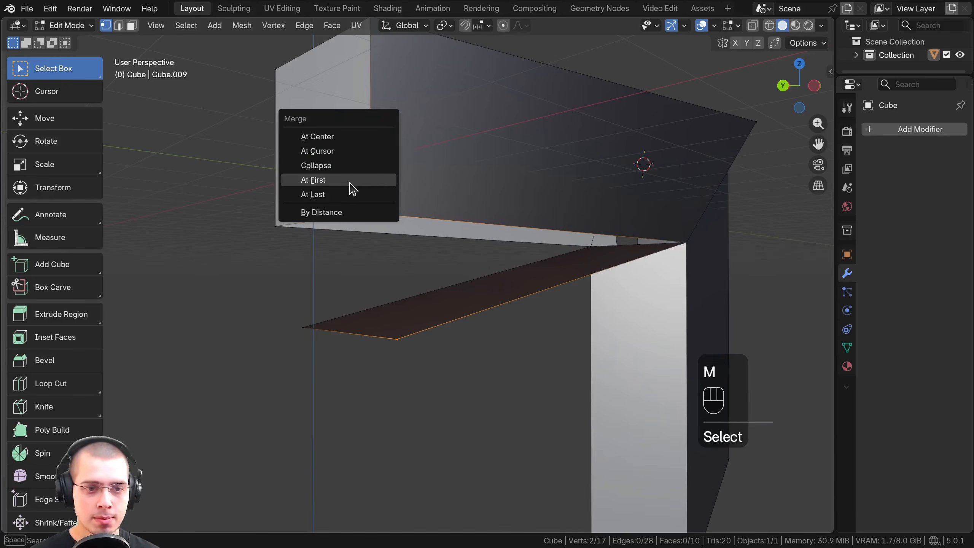
left_click(348, 192)
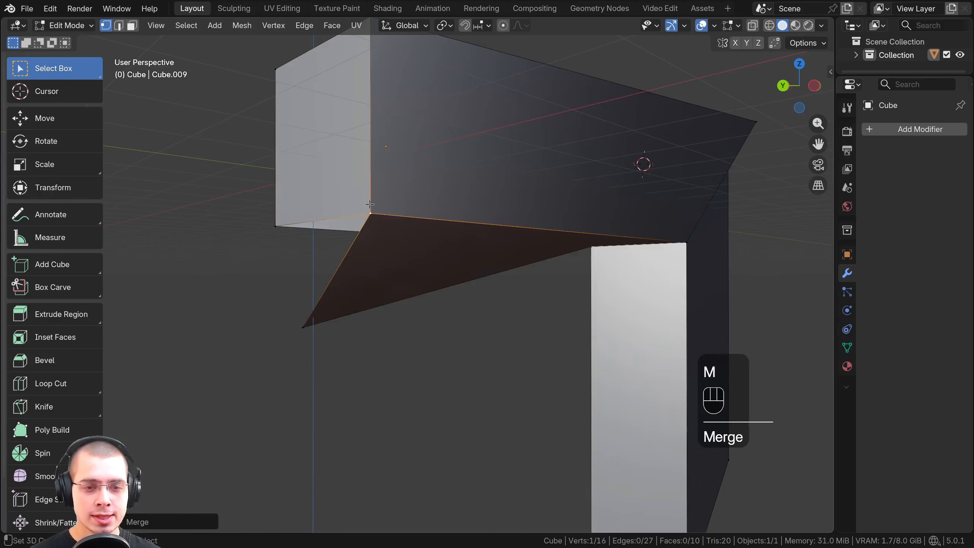
Try moving the merged corner vertex to check its connection, cancelling each move
middle_click_drag(378, 214, 409, 215)
left_click(461, 216)
scroll(494, 213, "up", 3)
key("g")
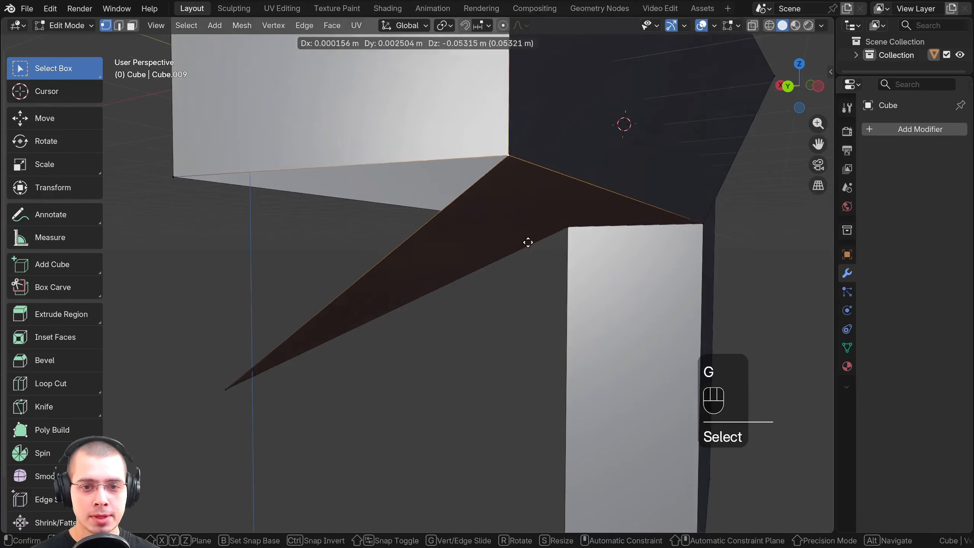
right_click(517, 199)
key("a")
right_click(510, 143)
key("g")
right_click(355, 280)
scroll(350, 285, "down", 2)
middle_click_drag(259, 229, 411, 230, "shift")
middle_click_drag(410, 231, 381, 216, "shift")
middle_click_drag(405, 249, 372, 270)
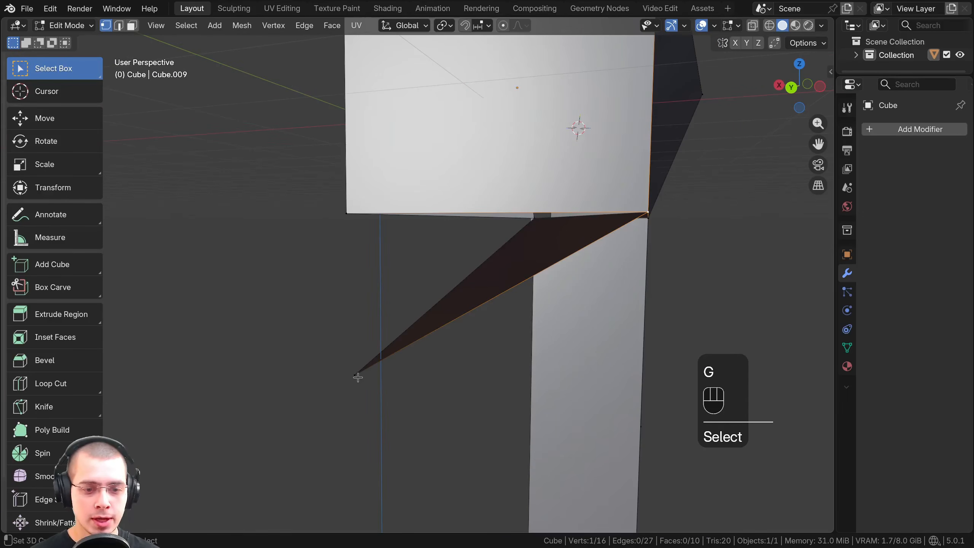
Try merging the flap's remaining free corner into the beam's matching corner At Last and undo the merge
left_click(358, 375)
left_click(346, 208, "shift")
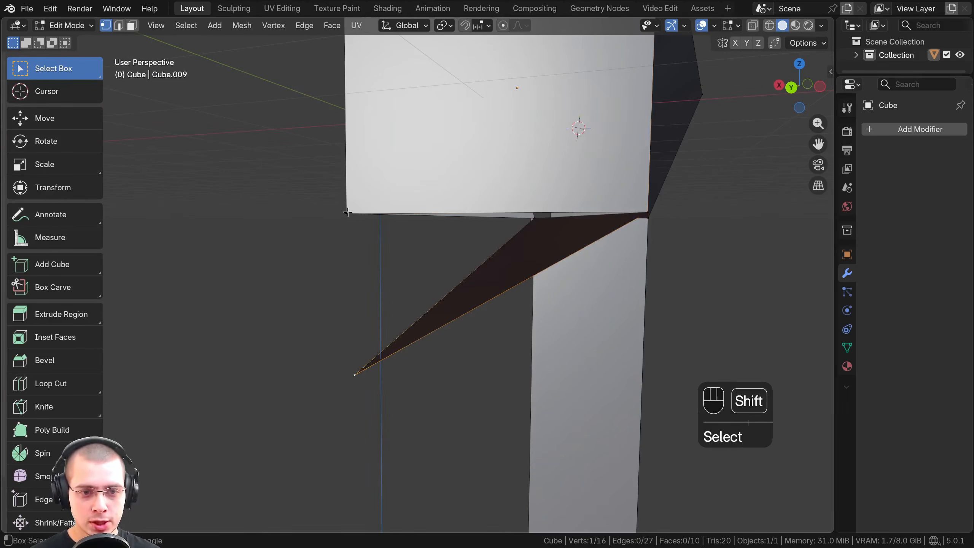
key("m")
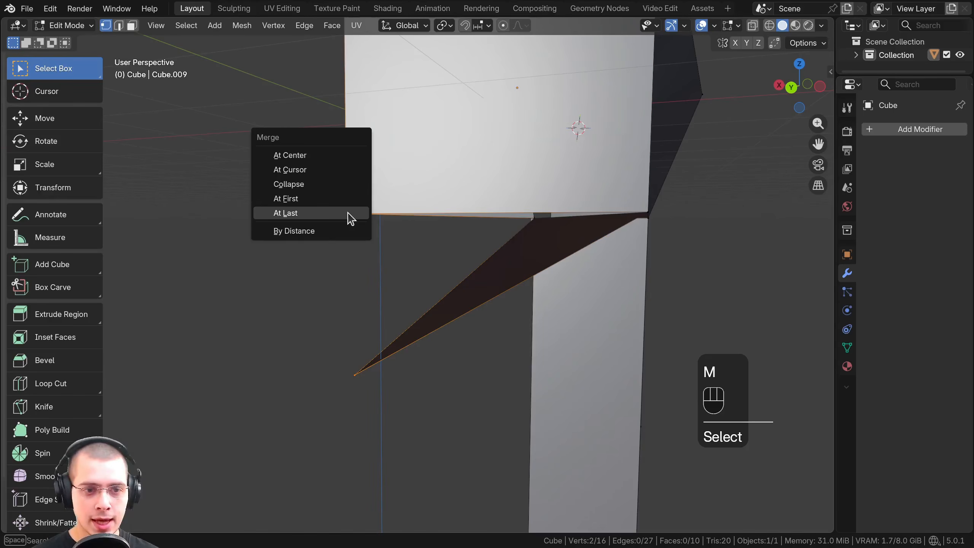
left_click(318, 216)
middle_click_drag(374, 244, 394, 319)
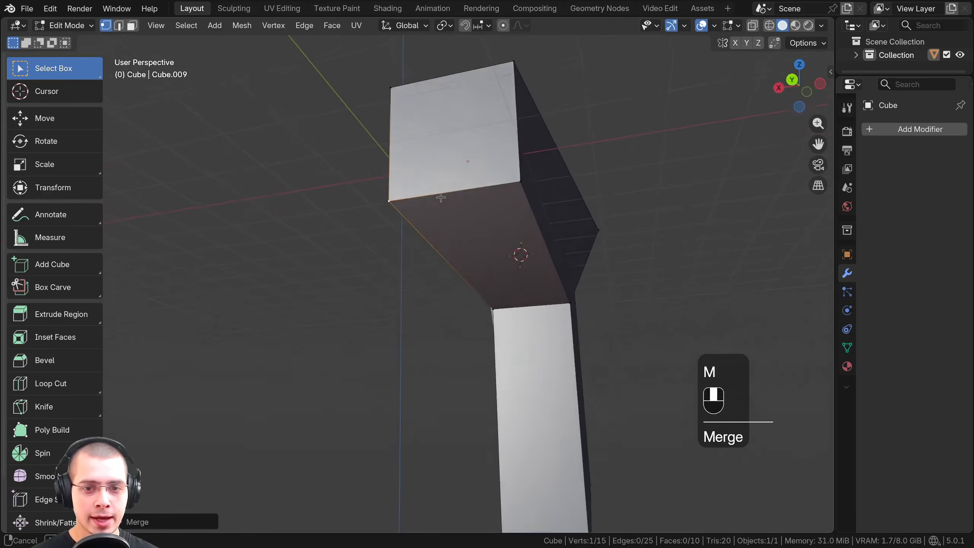
key("ctrl+z")
Select the flap's remaining free corner vertex and move it freely up close to the beam end's matching lower corner
key("a")
left_click(391, 359)
key("g")
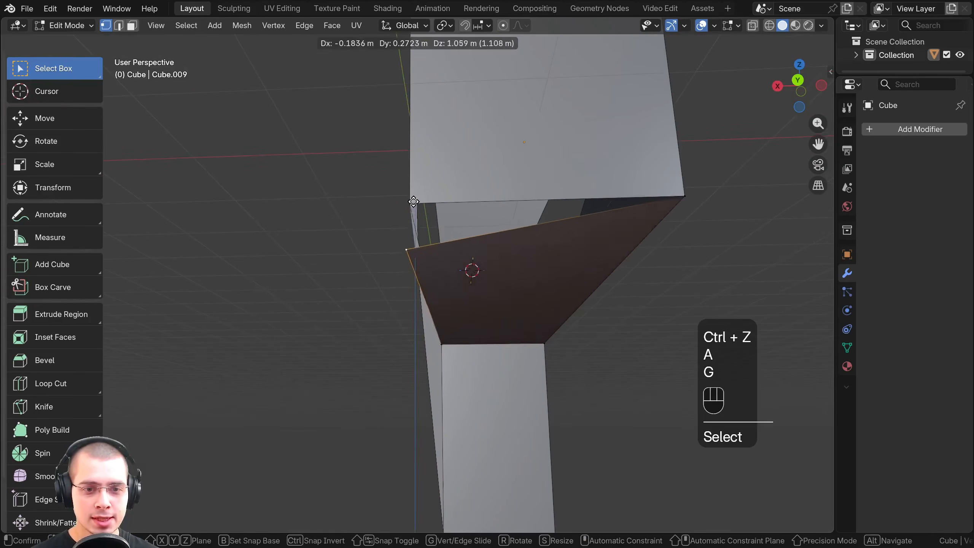
left_click(470, 271)
middle_click_drag(470, 271, 479, 218)
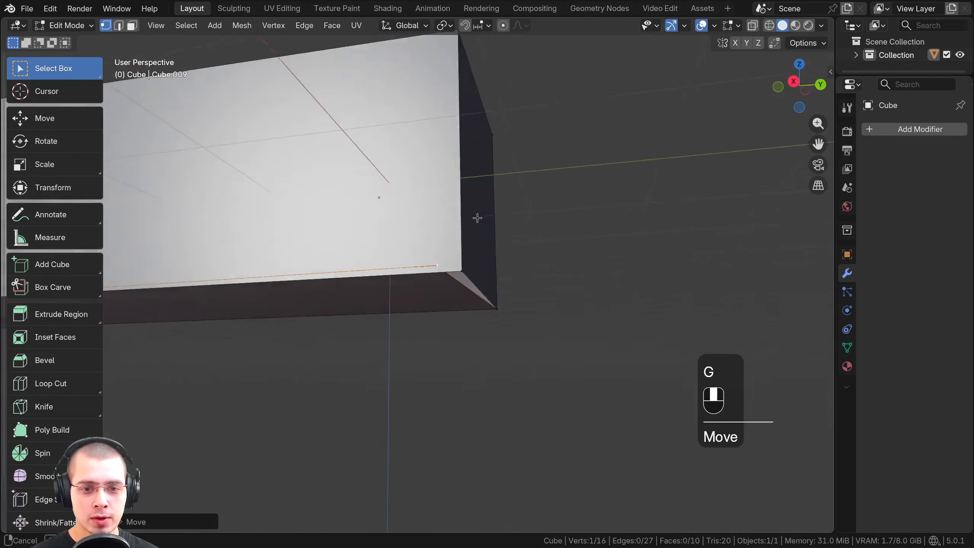
key("g")
left_click(517, 225)
Focus on the free corner vertex and refine its position against the beam corner with free and Z-axis moves
key("KP_Decimal")
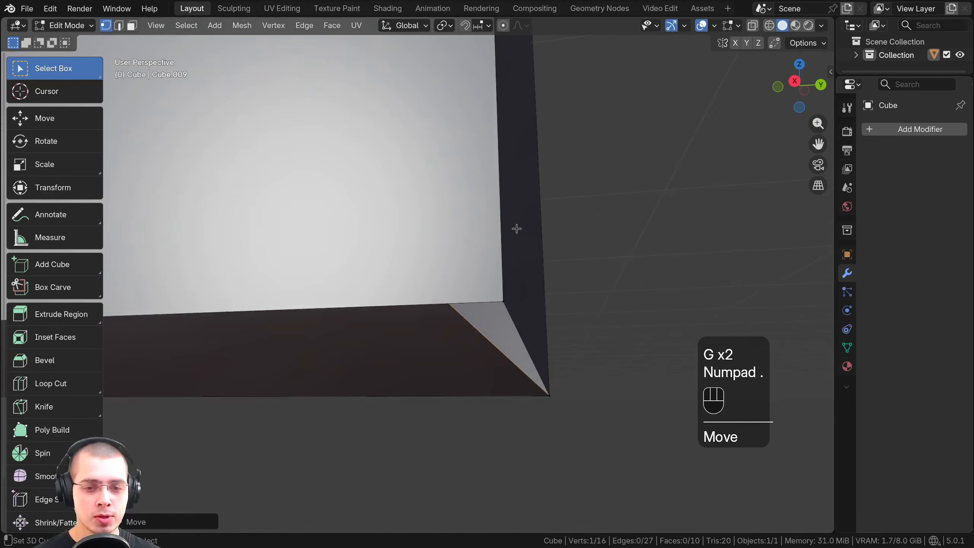
middle_click_drag(641, 249, 443, 266)
key("g")
left_click(496, 246)
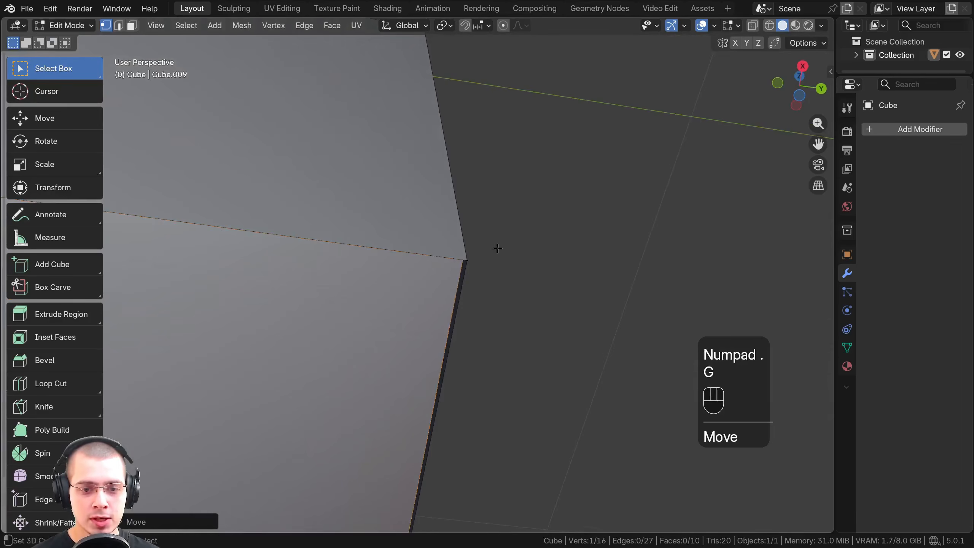
middle_click_drag(496, 247, 572, 267)
key("g")
key("z")
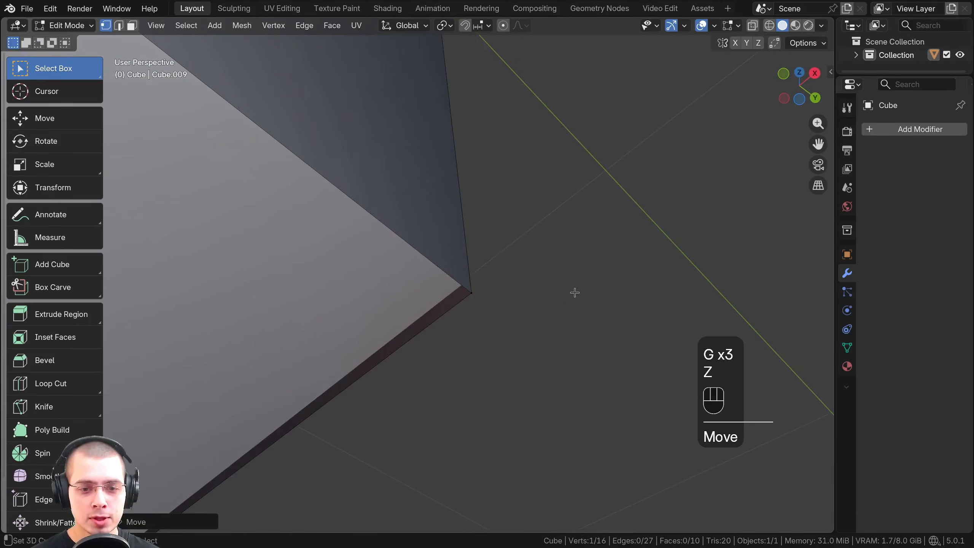
left_click(568, 298)
key("g")
key("z")
left_click(487, 261)
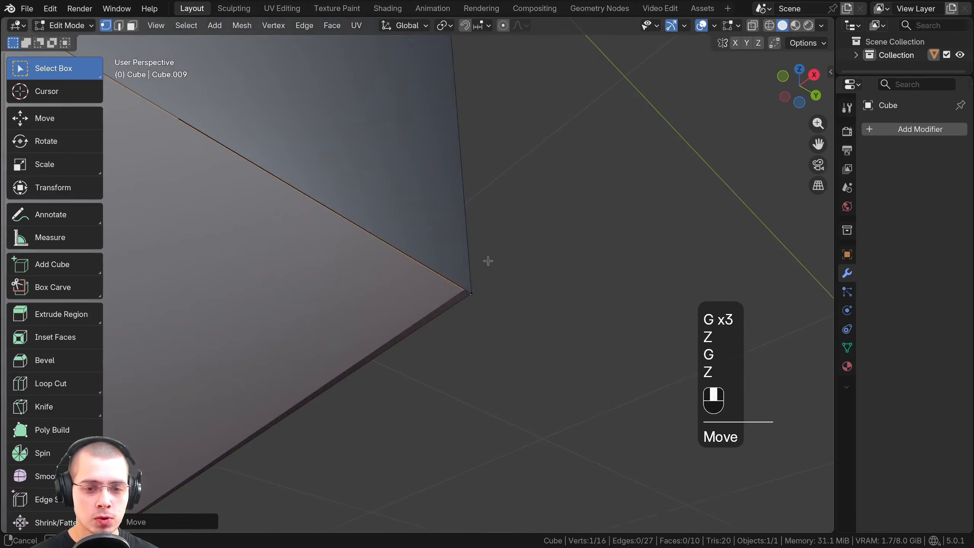
Align the flap's free corner vertex with the beam's corner through small free moves from several viewing angles
middle_click_drag(487, 261, 491, 372)
key("g")
left_click(337, 267)
key("g")
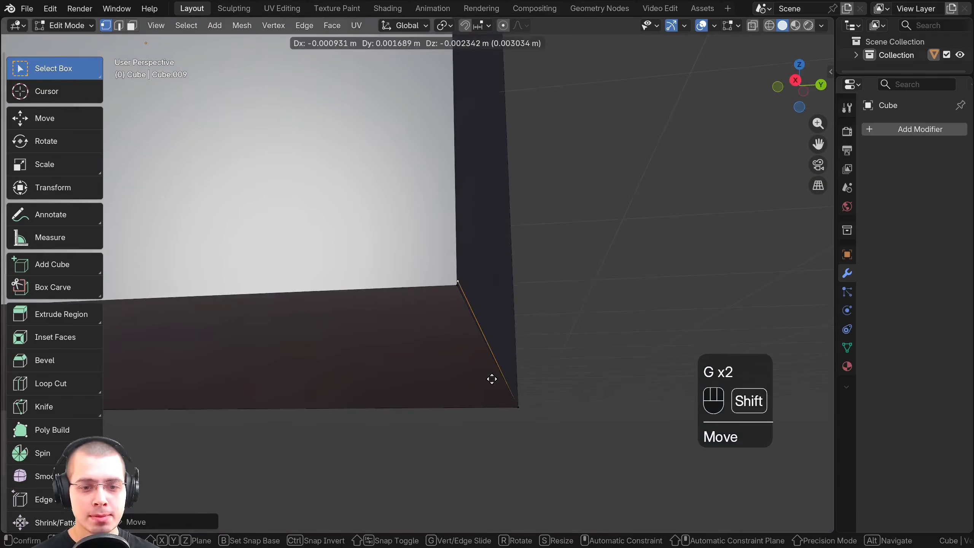
left_click(520, 310)
middle_click_drag(520, 310, 379, 328)
key("g")
left_click(585, 283)
Test whether the overlapping corner vertices are joined by selecting one and trying to move it, cancelling the moves
key("a")
scroll(378, 329, "down", 8)
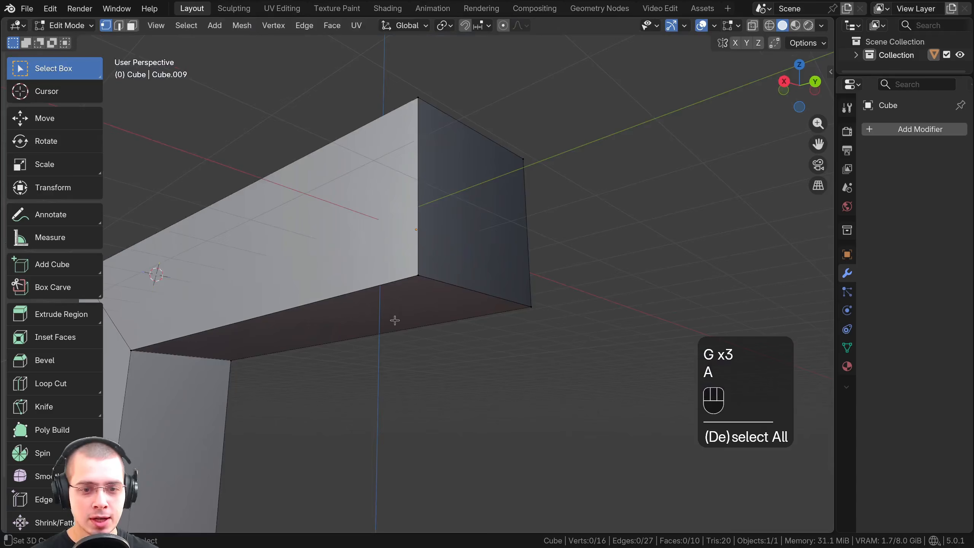
scroll(422, 253, "up", 3)
middle_click_drag(422, 254, 380, 264)
scroll(417, 271, "down", 2)
left_click(416, 274)
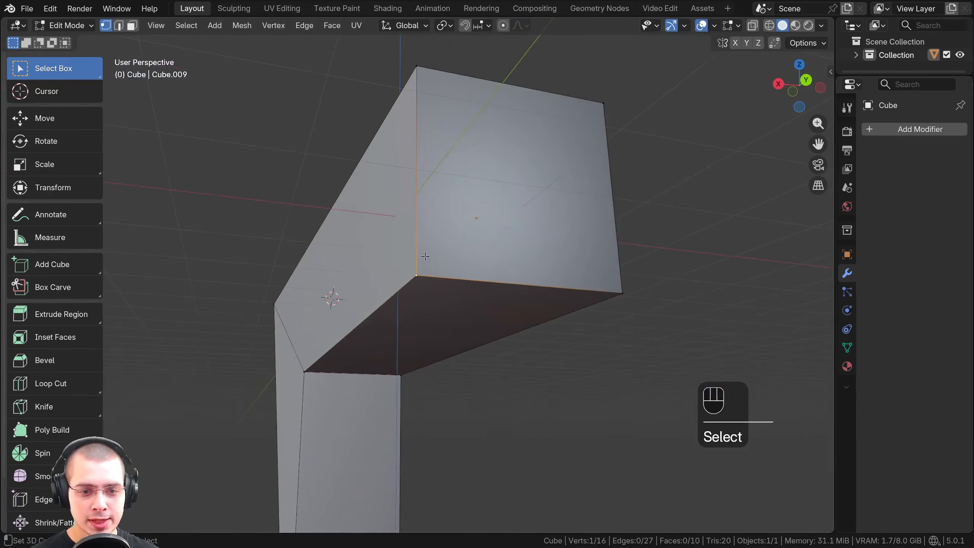
key("g")
left_click(414, 266)
key("g")
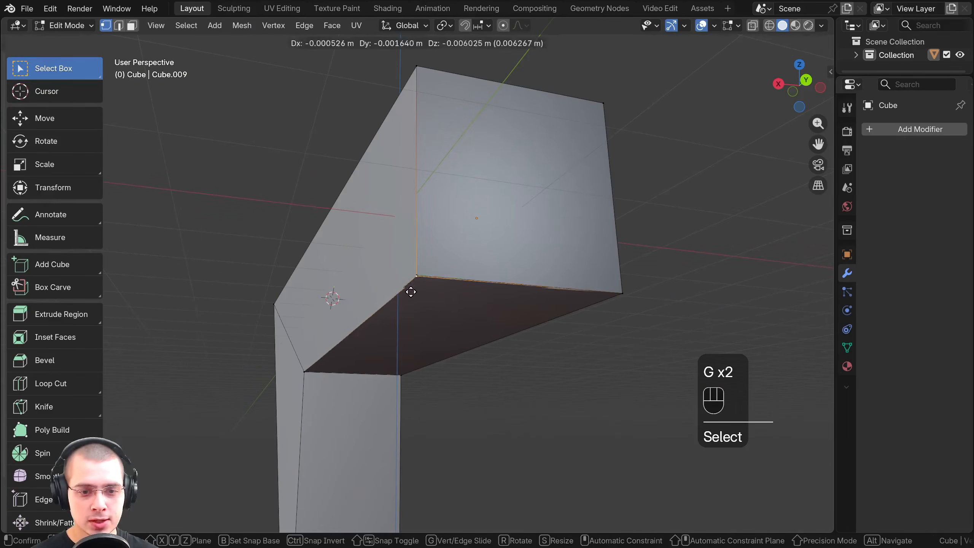
right_click(408, 285)
Select all of the cube mesh's geometry and merge its vertices by distance
middle_click_drag(408, 268, 296, 108)
scroll(295, 108, "down", 2)
key("a")
key("a")
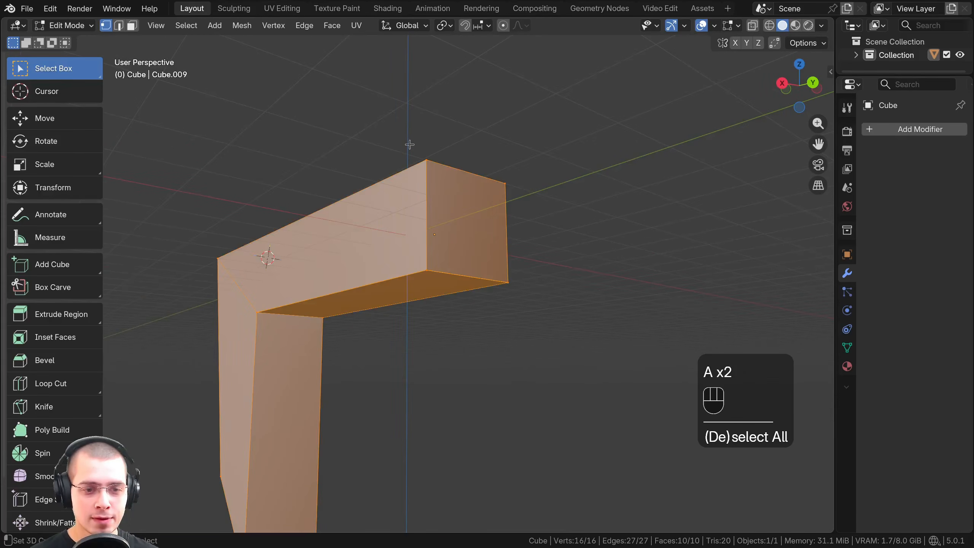
scroll(406, 173, "up", 2)
key("m")
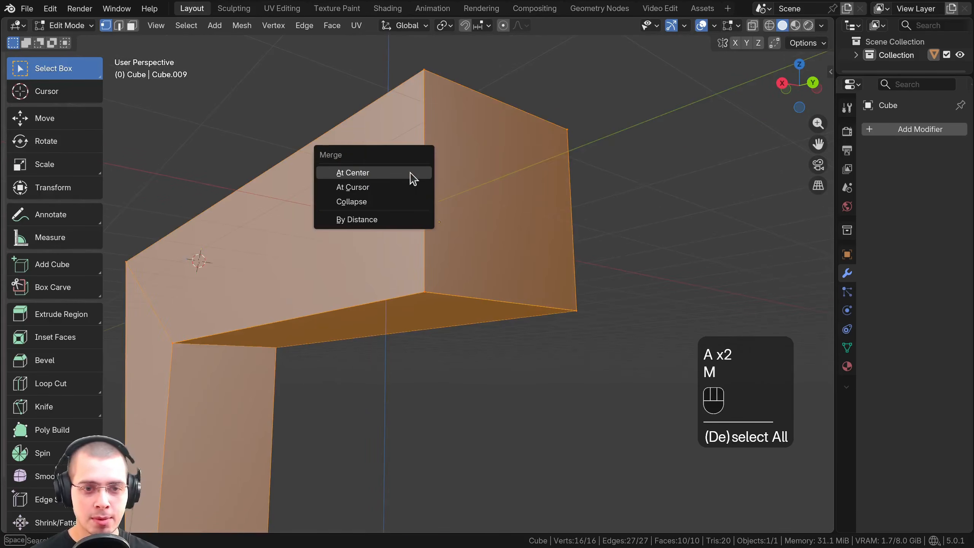
left_click(361, 230)
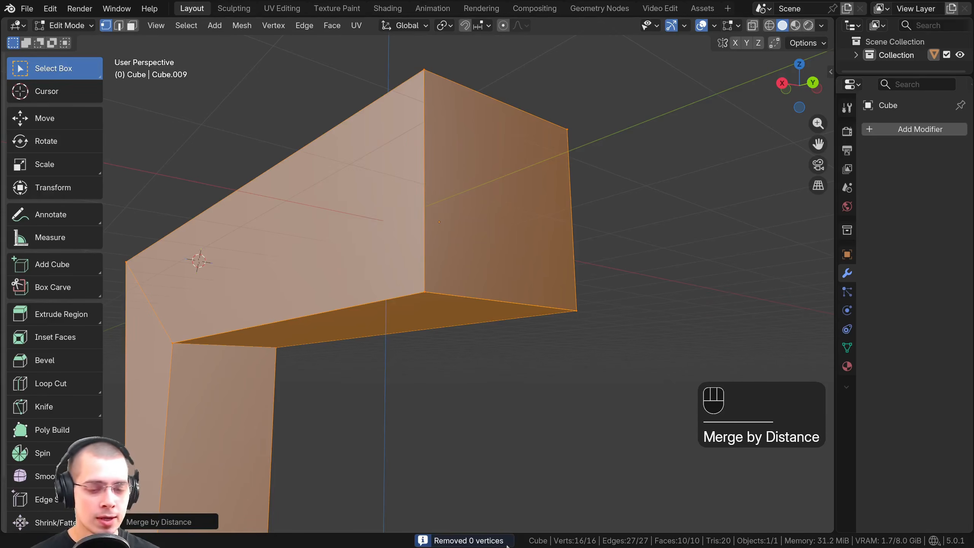
Raise the Merge Distance to about 0.0091 m so the beam end's overlapping corner vertices are joined
scroll(420, 396, "up", 5)
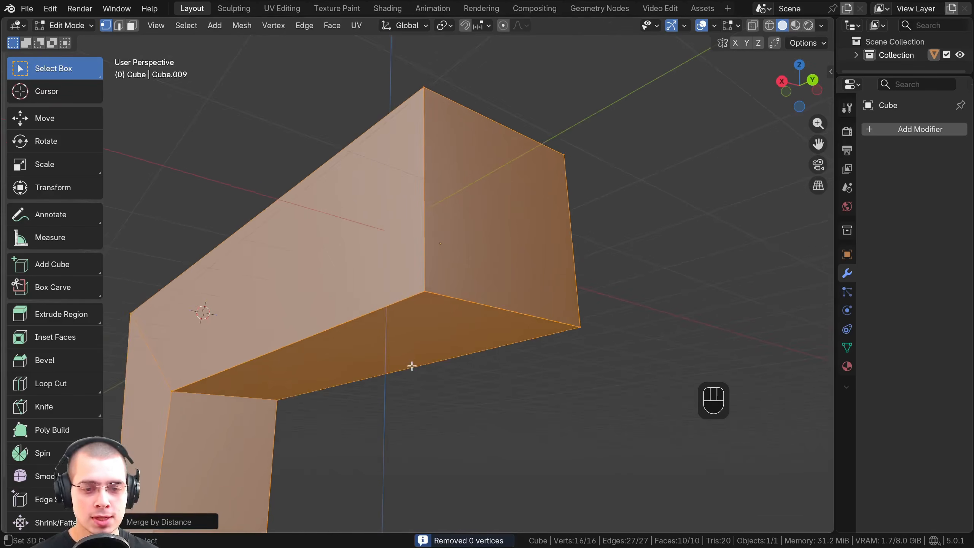
middle_click_drag(442, 338, 438, 331, "shift")
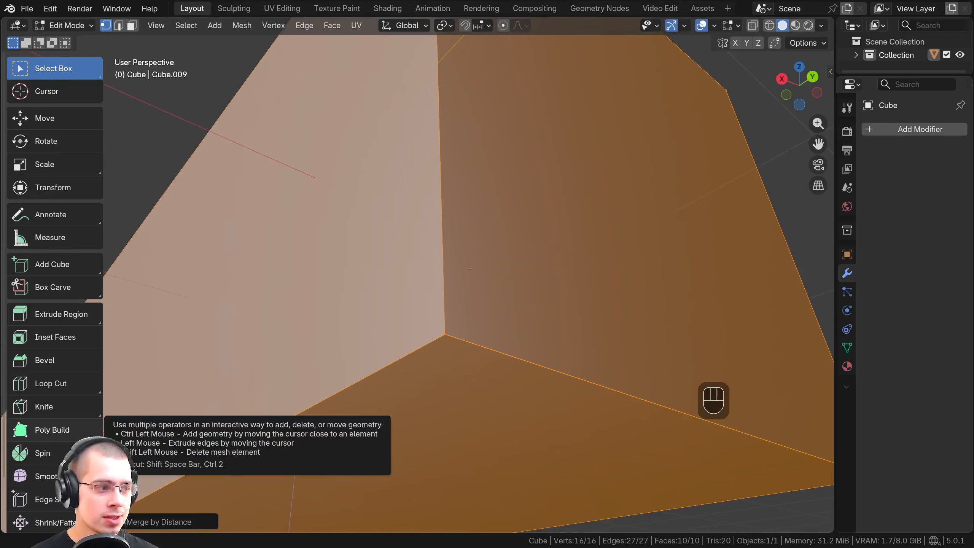
left_click(123, 522)
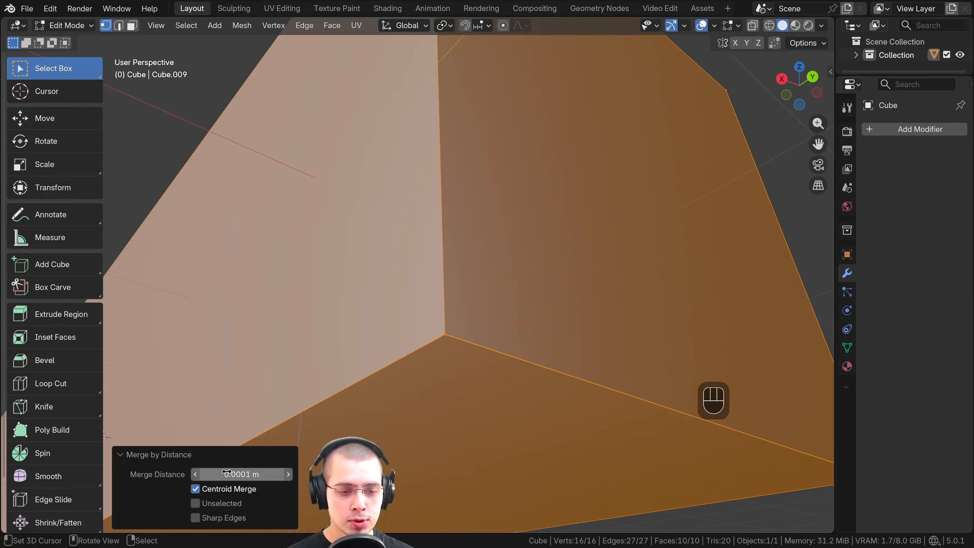
middle_click_drag(388, 355, 414, 317, "shift")
scroll(445, 318, "up", 2)
mouse_move(457, 288)
middle_mouse_down()
mouse_move(452, 303)
mouse_move(456, 281)
middle_mouse_up()
scroll(449, 289, "down", 2)
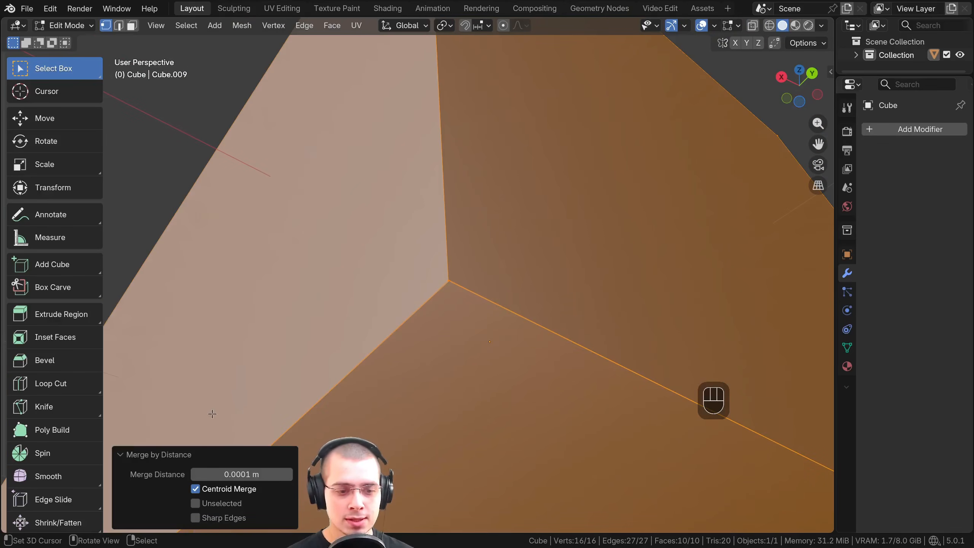
mouse_move(234, 474)
left_mouse_down("shift")
mouse_move(246, 474)
mouse_move(233, 474)
left_mouse_up("shift")
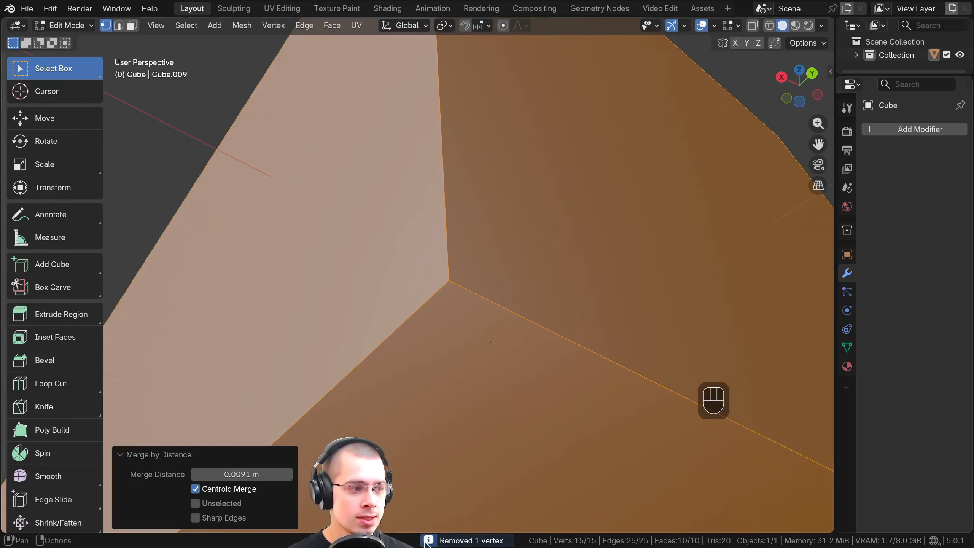
scroll(473, 295, "down", 10)
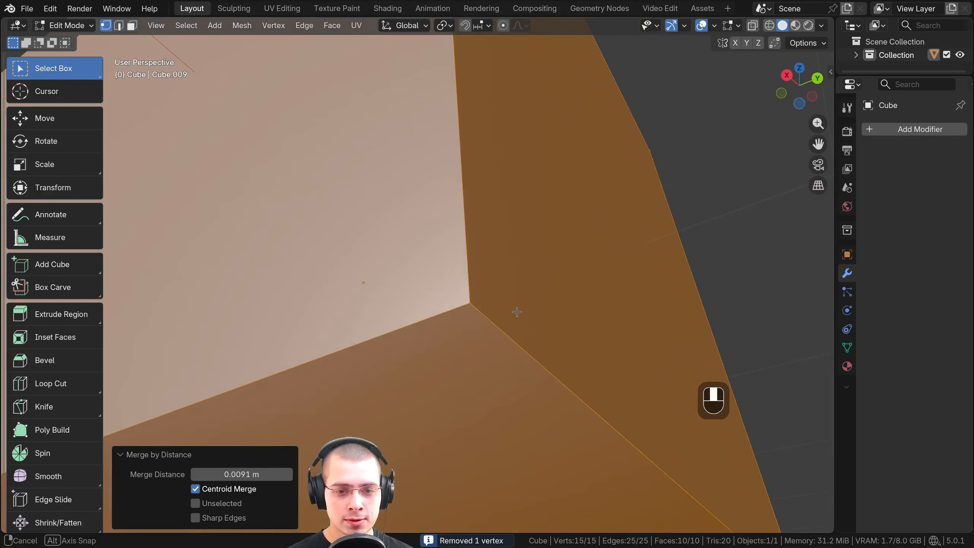
scroll(496, 263, "up", 3)
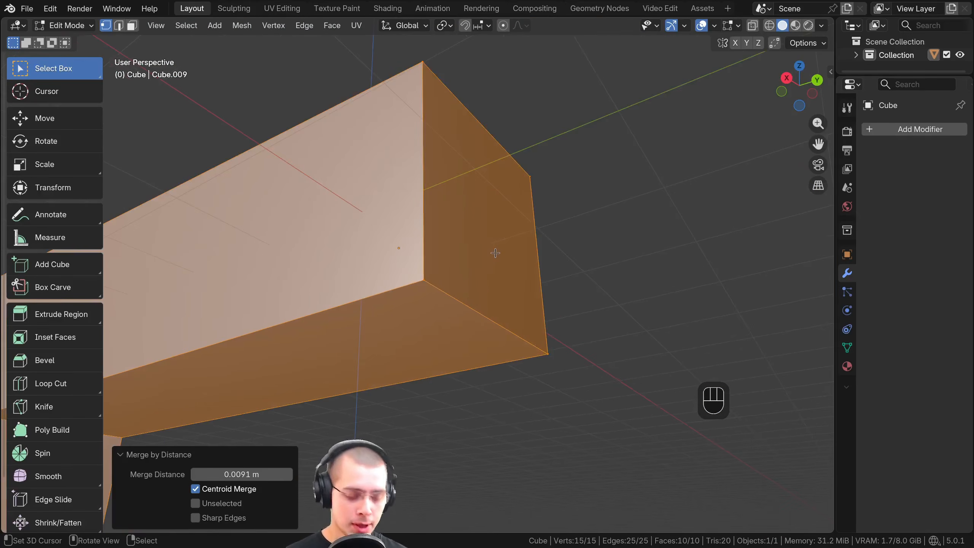
Duplicate the whole mesh in place and test the overlapping copy with free moves, cancelling each one
key("shift+d")
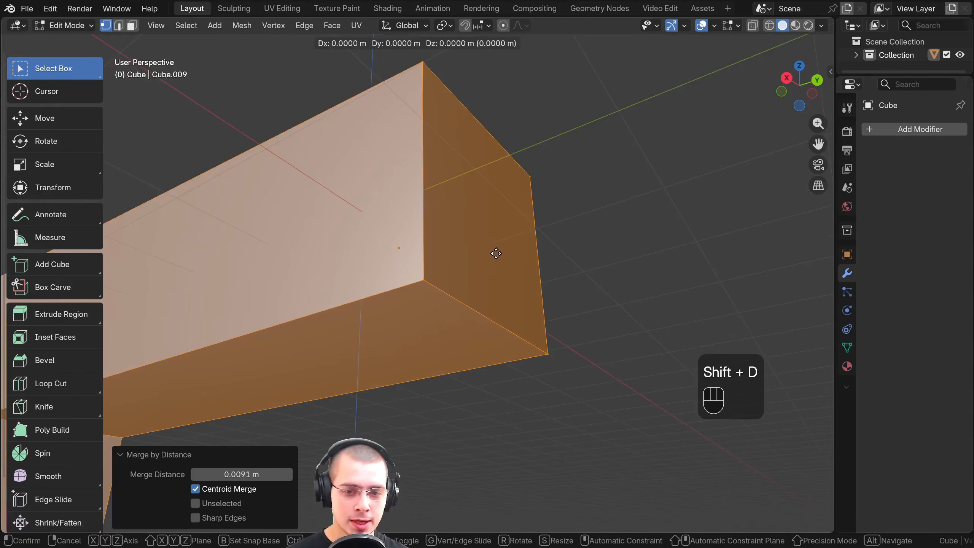
right_click(496, 254)
key("g")
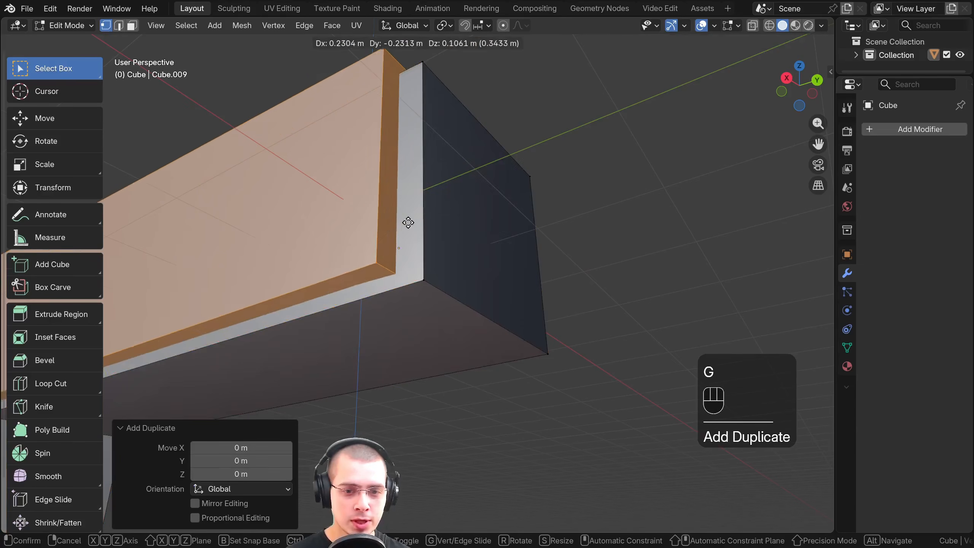
right_click(368, 203)
scroll(358, 207, "down", 3)
key("g")
middle_click_drag(358, 207, 410, 230)
right_click(318, 192)
Select the original and duplicate geometry together and merge by distance to remove the doubled vertices
key("a")
key("a")
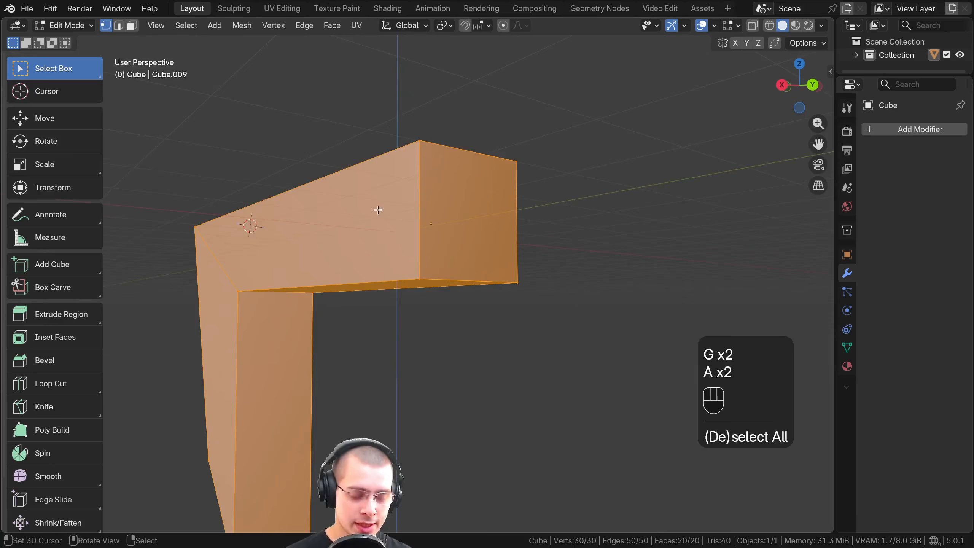
key("m")
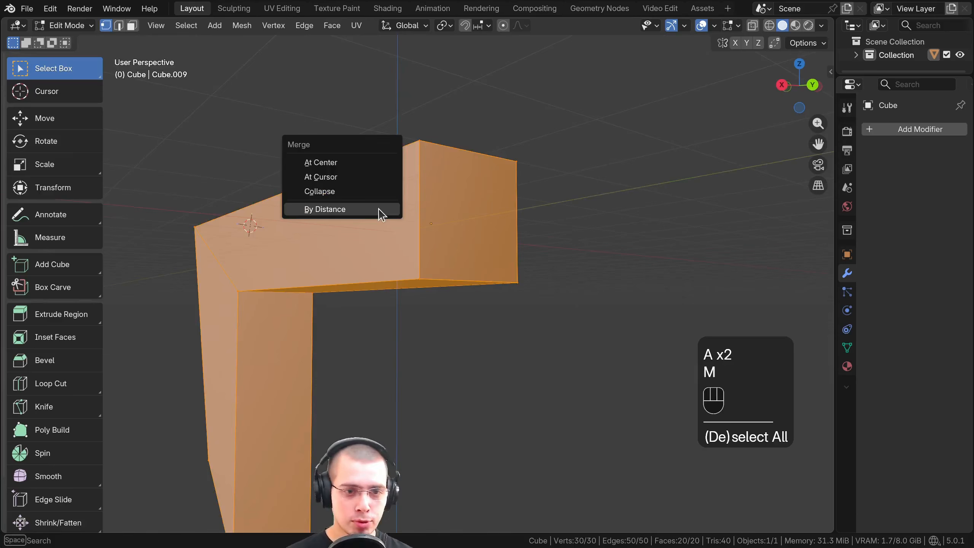
left_click(346, 209)
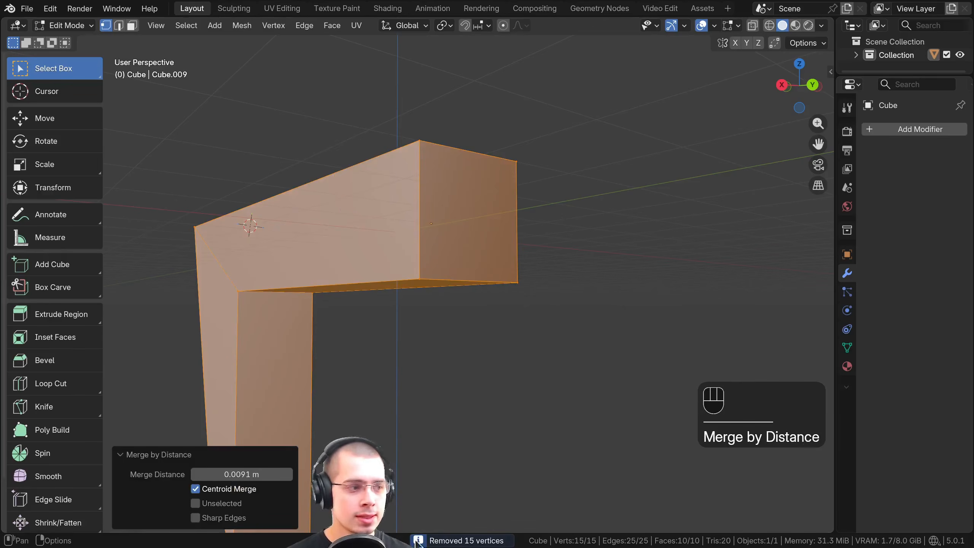
Select individual corner vertices of the beam and inspect the merged mesh from several angles
scroll(306, 351, "down", 3)
middle_click_drag(273, 300, 283, 291)
right_click(228, 268)
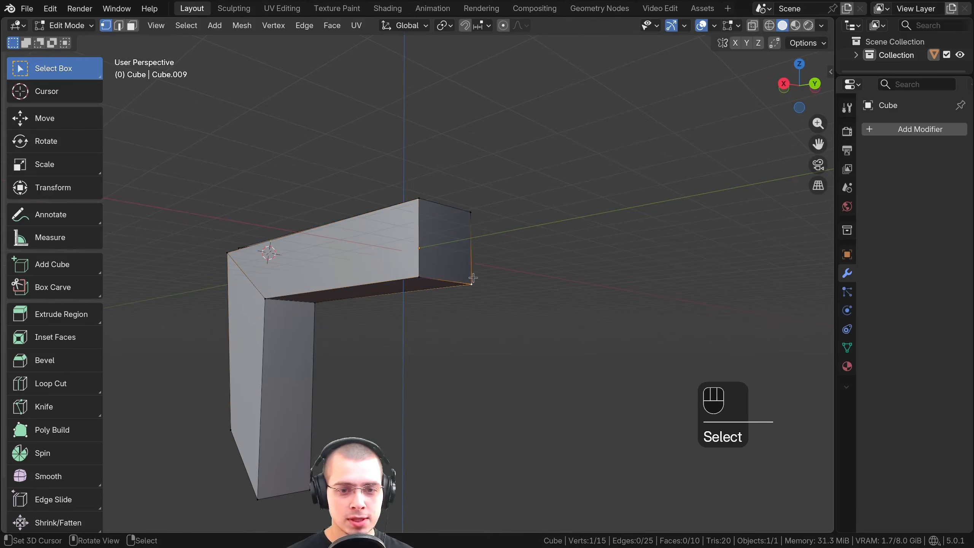
middle_click_drag(413, 275, 397, 293)
scroll(397, 293, "up", 2)
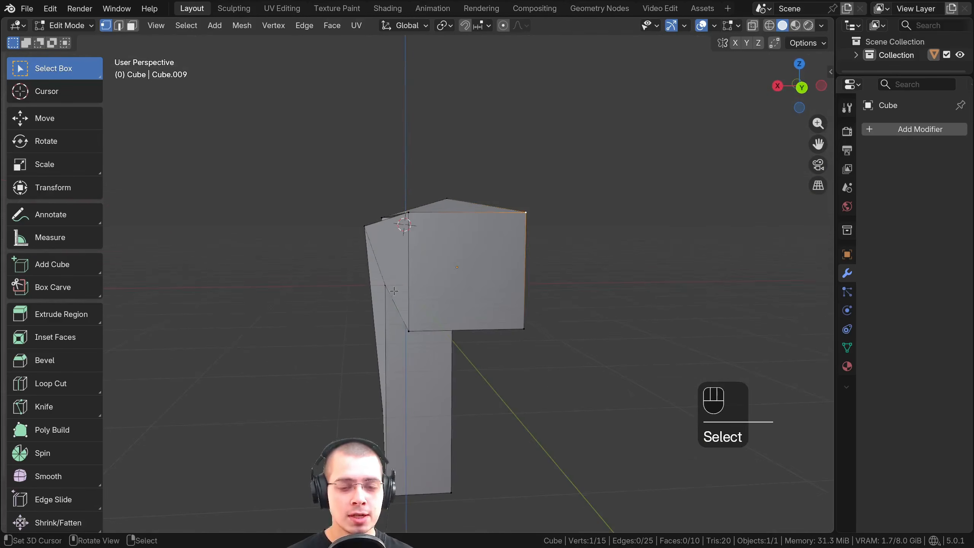
Select the entire mesh and run Merge by Distance again to check for remaining duplicate vertices
key("a")
key("a")
key("m")
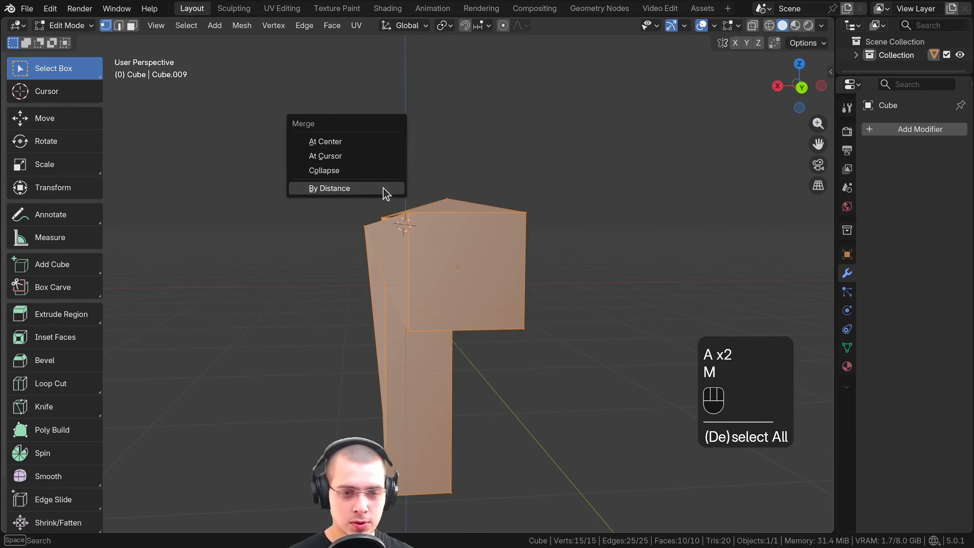
left_click(324, 189)
scroll(356, 220, "up", 4)
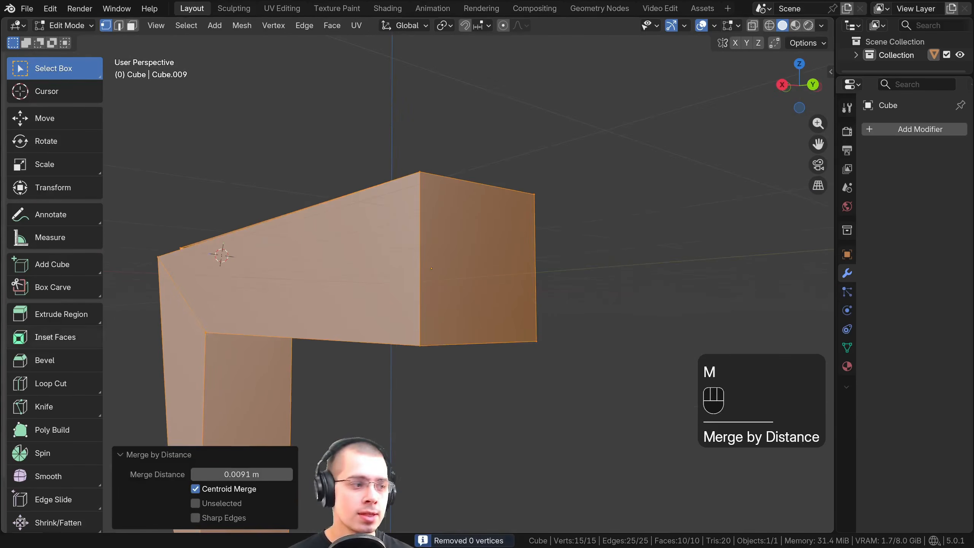
Return to Object Mode and delete the cube object from the scene
key("Tab")
key("Tab")
key("Tab")
scroll(419, 124, "down", 4)
key("x")
left_click(445, 114)
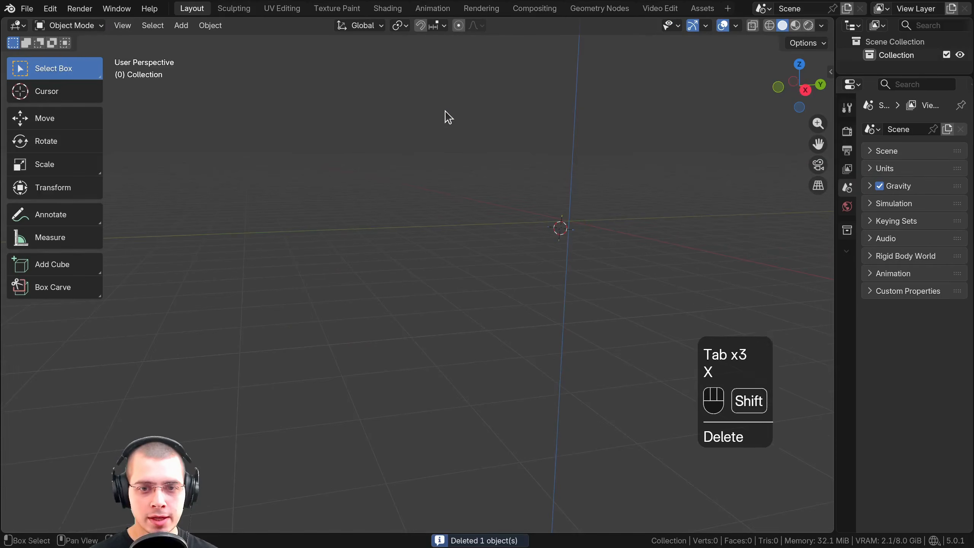
Add a 2 m plane mesh at the 3D cursor and focus the view on it
key("shift+a")
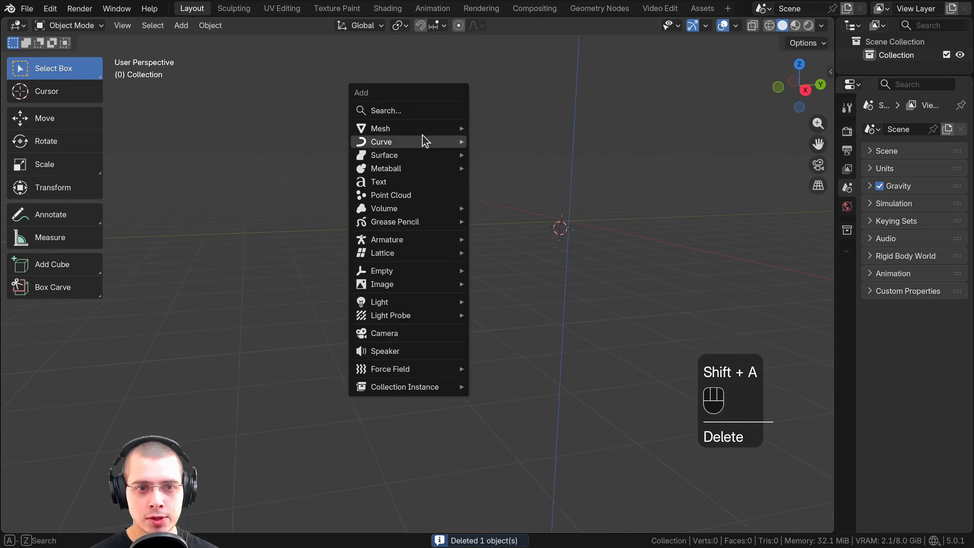
mouse_move(422, 131)
left_click(534, 134)
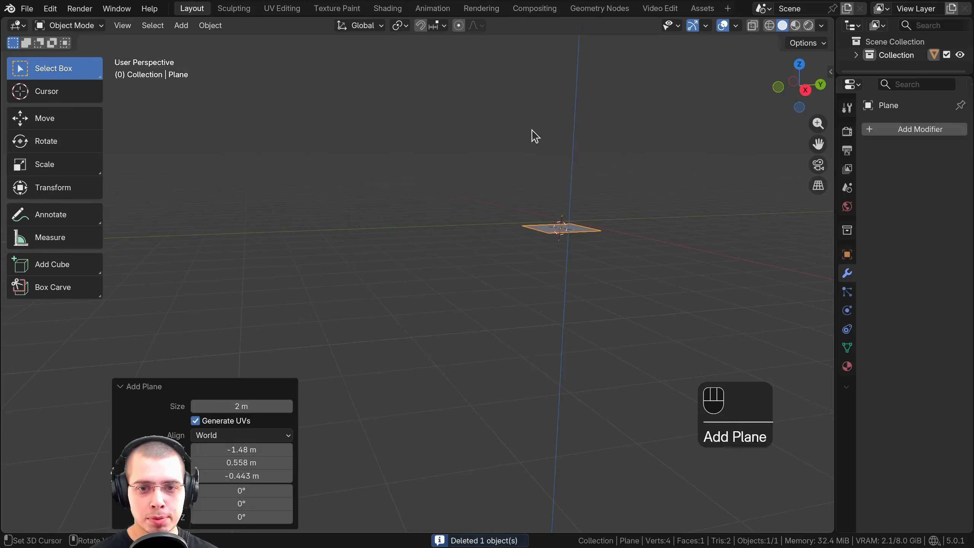
key("KP_Decimal")
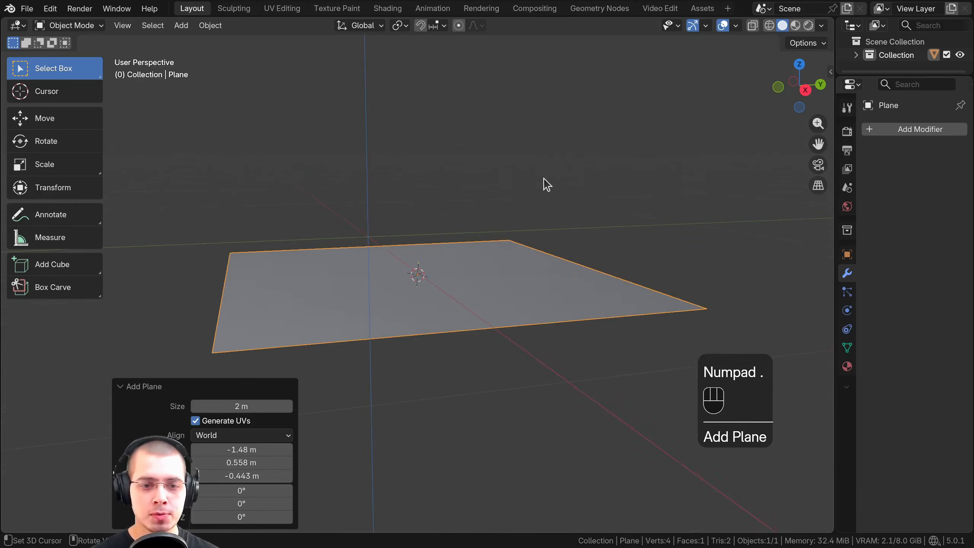
middle_click_drag(543, 178, 543, 195)
middle_click_drag(543, 196, 561, 176, "shift")
middle_click_drag(471, 217, 462, 181)
Move the plane freely upward about 0.72 m and inspect it from above and below
key("g")
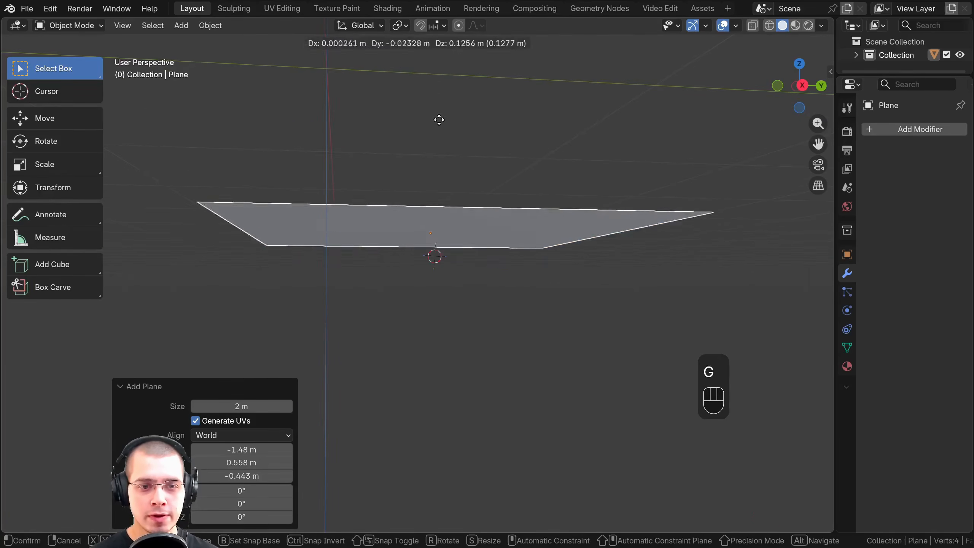
left_click(417, 52)
middle_click_drag(420, 57, 560, 295)
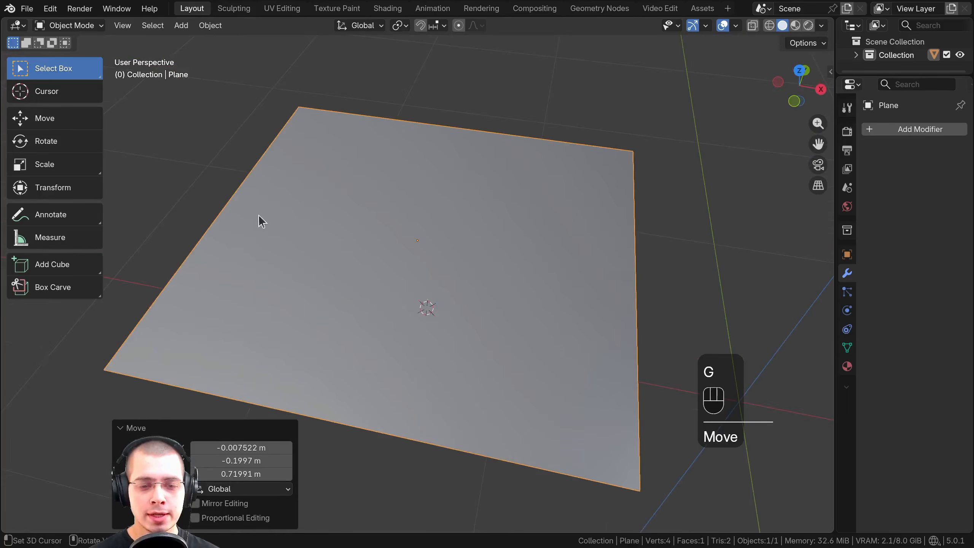
middle_click_drag(434, 262, 461, 124)
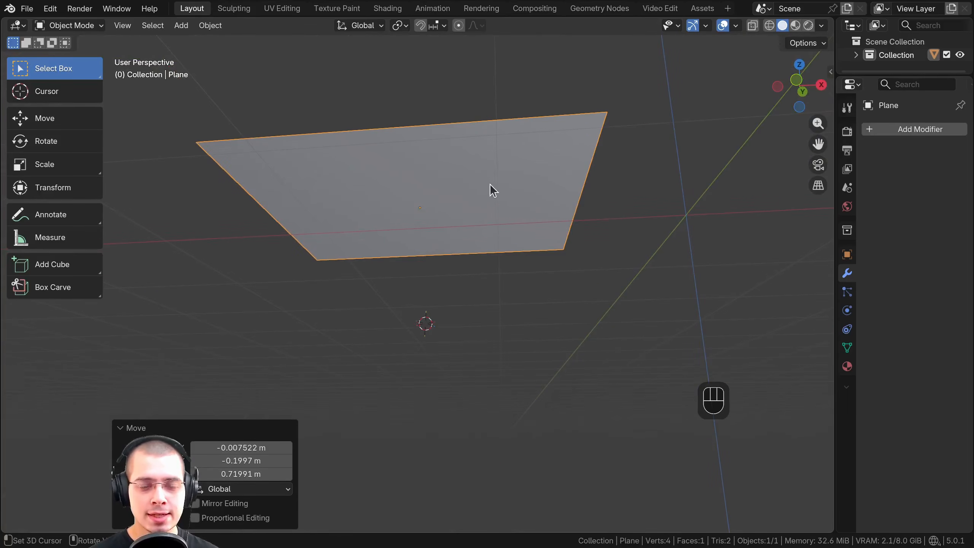
middle_click_drag(487, 182, 462, 194)
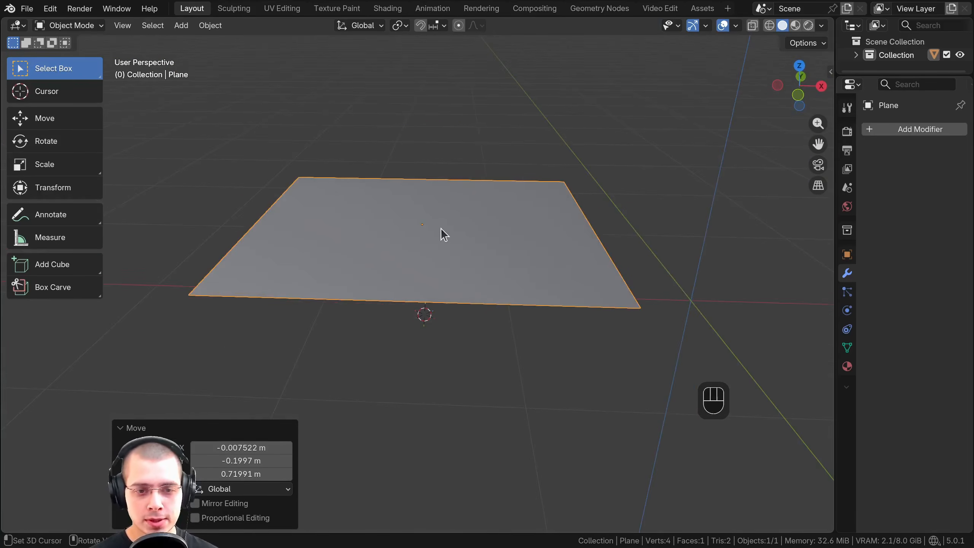
middle_click_drag(442, 235, 408, 209)
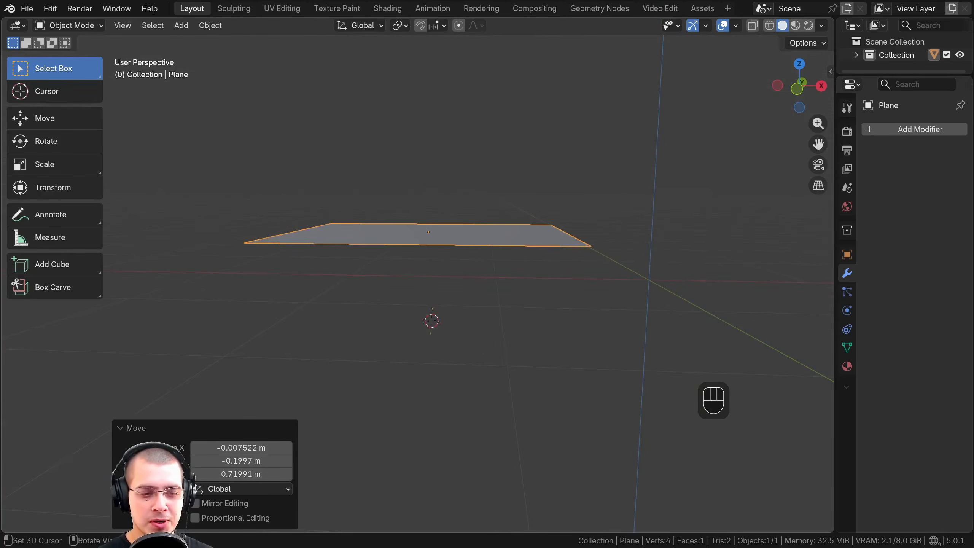
middle_click_drag(322, 341, 352, 213)
middle_click_drag(417, 214, 422, 117)
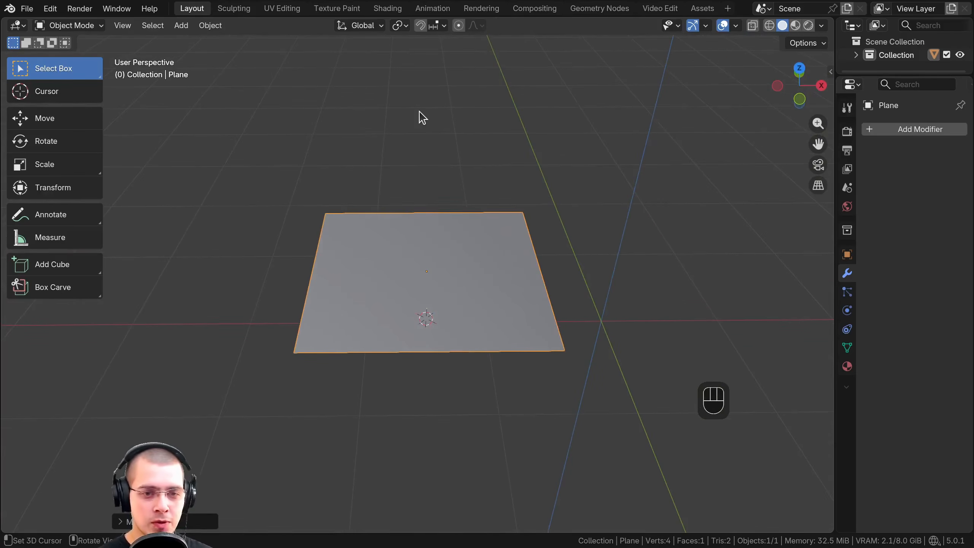
Add a UV Sphere mesh at the 3D cursor
key("shift+a")
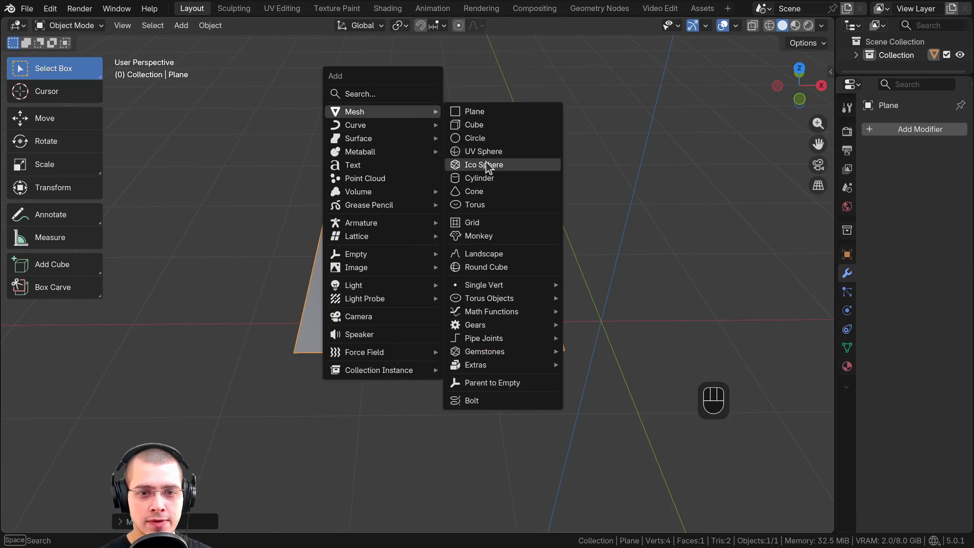
left_click(485, 152)
scroll(483, 226, "down", 1)
middle_click_drag(484, 227, 479, 192)
middle_click_drag(468, 188, 370, 173, "shift")
Move the sphere freely along positive X and upward until it stands clear beside the plane
key("g")
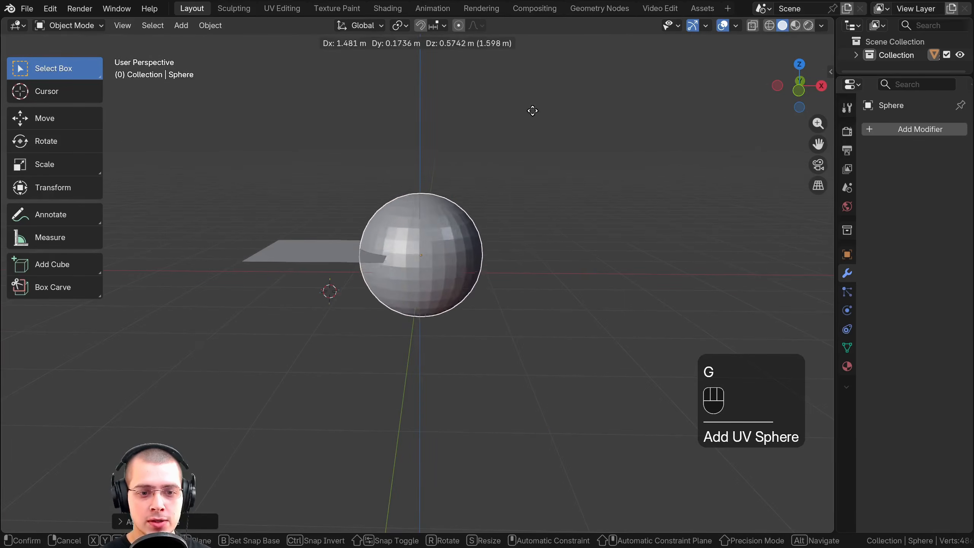
left_click(609, 79)
middle_click_drag(547, 111, 461, 215, "shift")
scroll(498, 130, "up", 2)
scroll(471, 207, "up", 1)
middle_click_drag(475, 202, 510, 209)
scroll(529, 192, "up", 1)
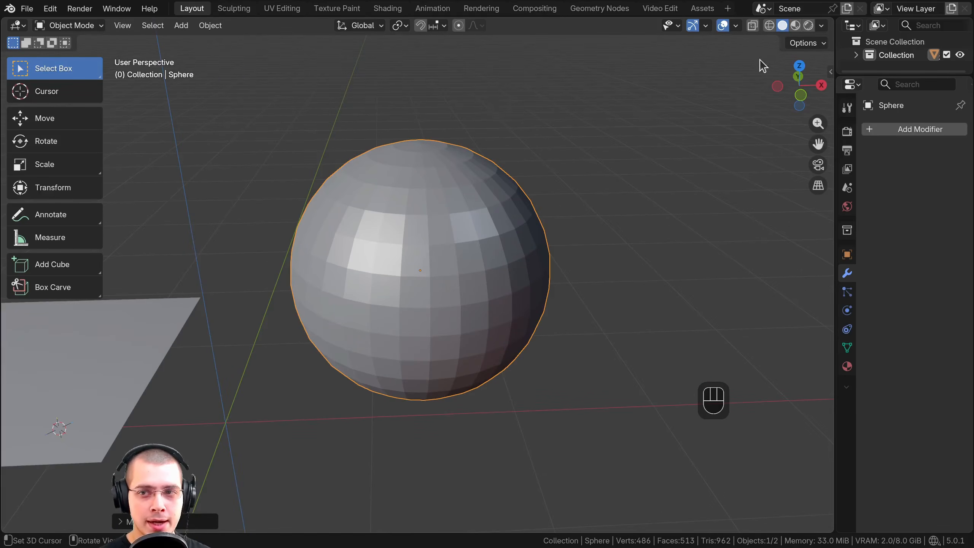
Set the viewport shading's MatCap to the glossy red sphere with a horizontal highlight
left_click(821, 27)
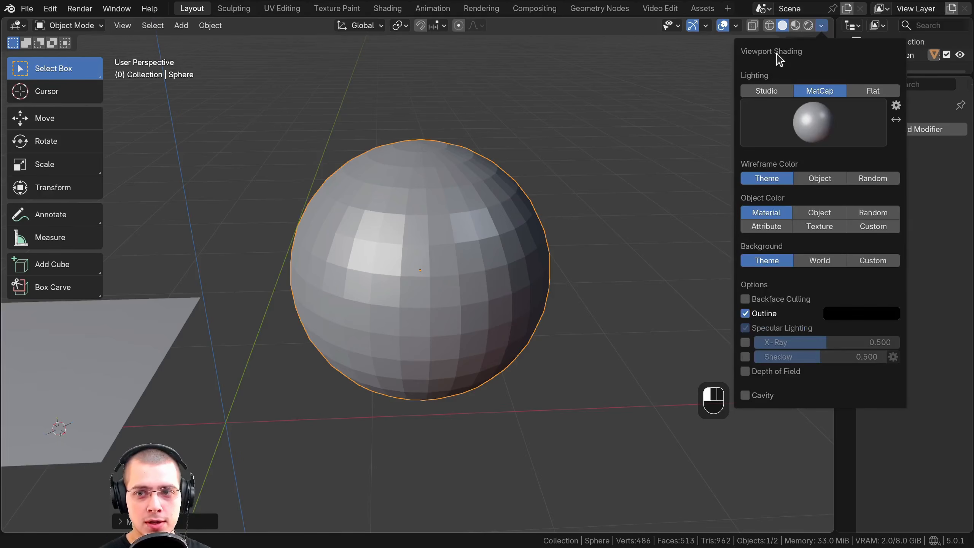
left_click(807, 121)
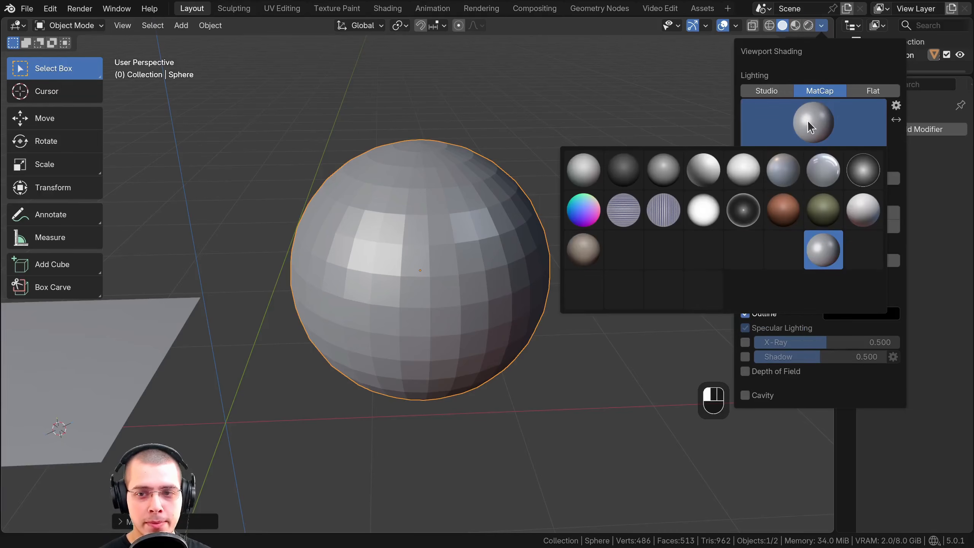
left_click(781, 265)
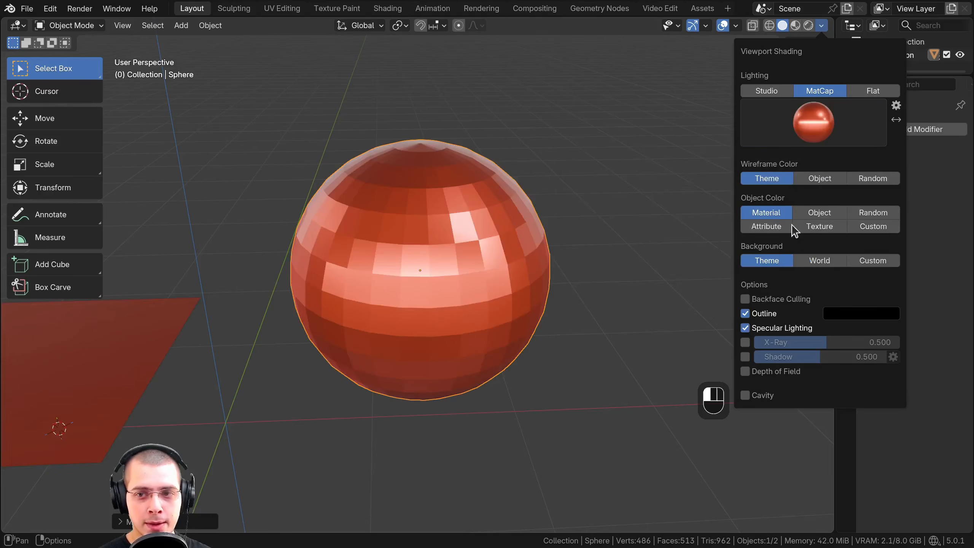
Set the viewport MatCap to My Favorite Matcap.jpg and inspect the sphere's shading from above and below
left_click(822, 142)
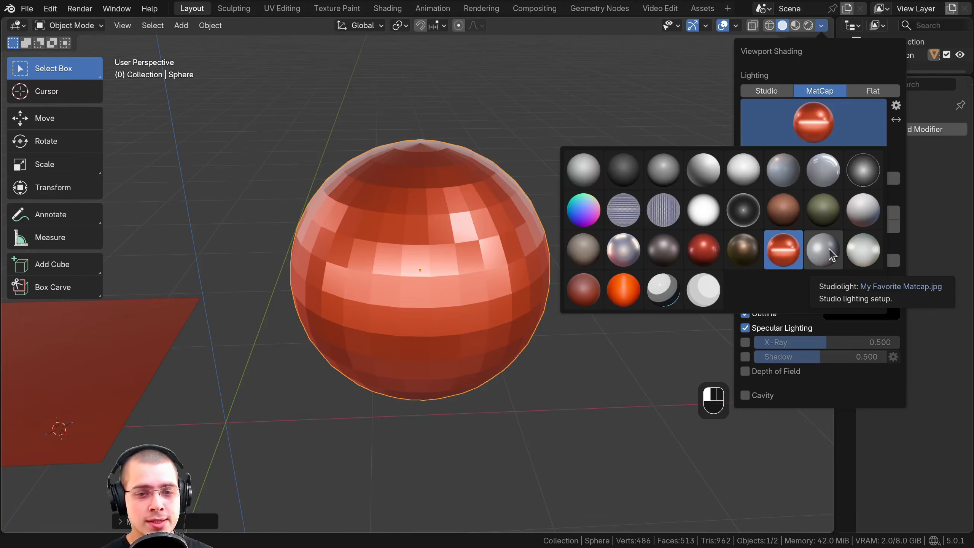
left_click(814, 108)
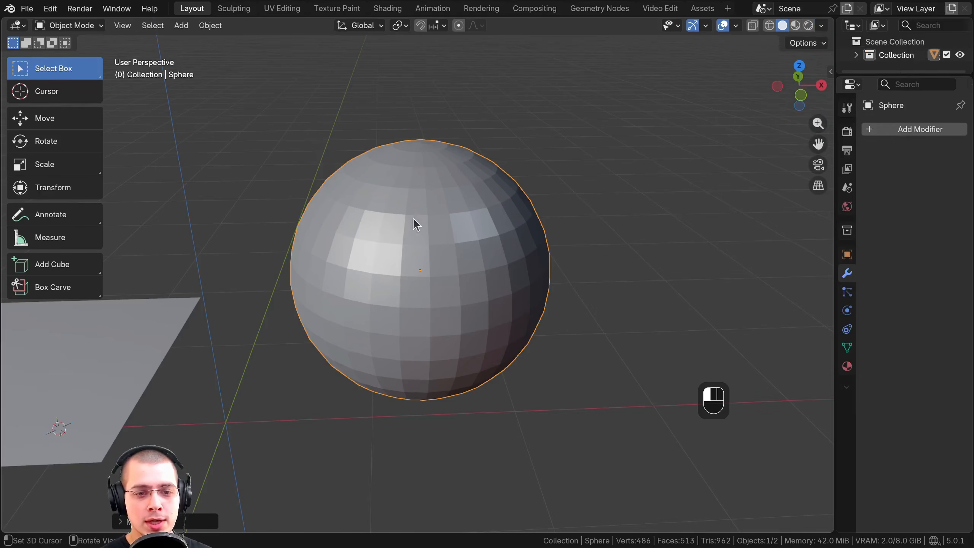
middle_click_drag(433, 197, 373, 197)
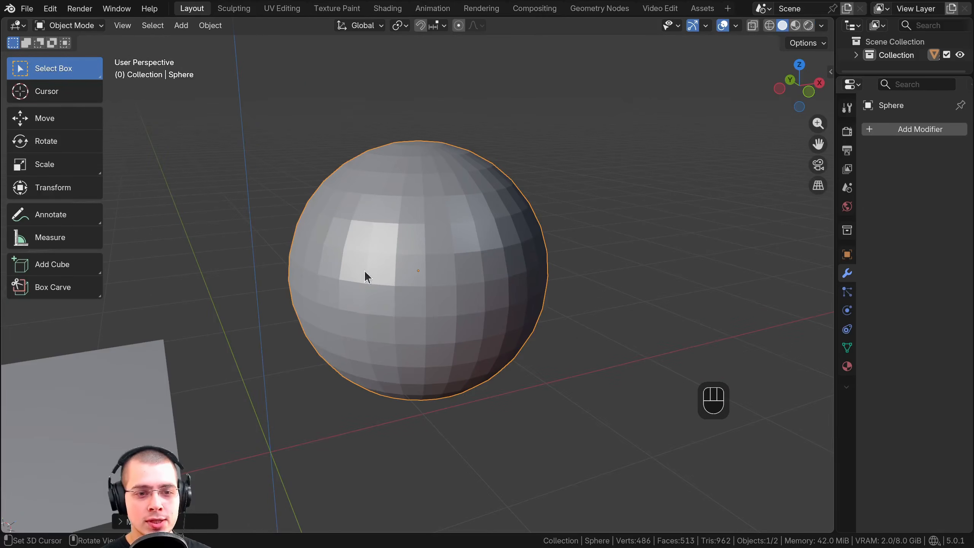
middle_click_drag(545, 196, 517, 183)
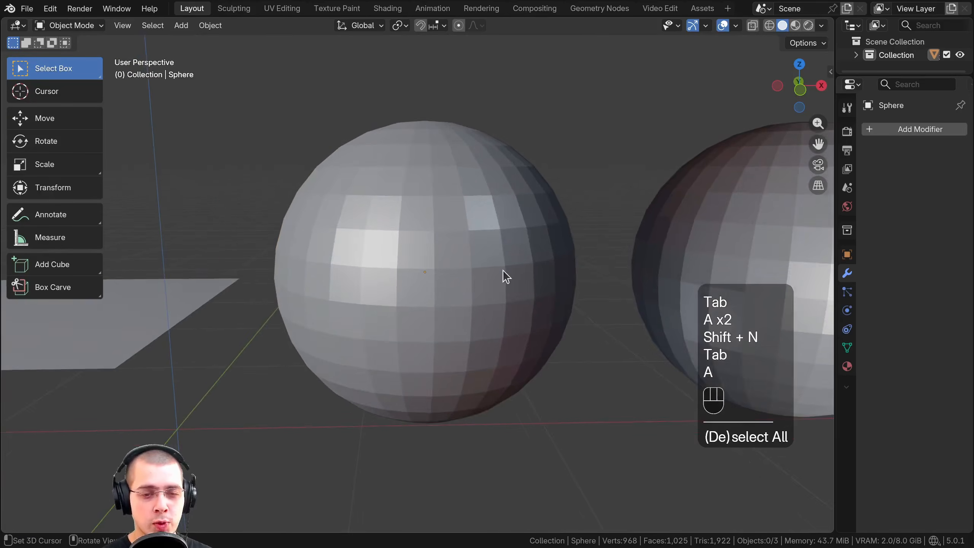
middle_click_drag(502, 269, 521, 262, "shift")
middle_click_drag(447, 197, 424, 190, "shift")
scroll(424, 190, "up", 2)
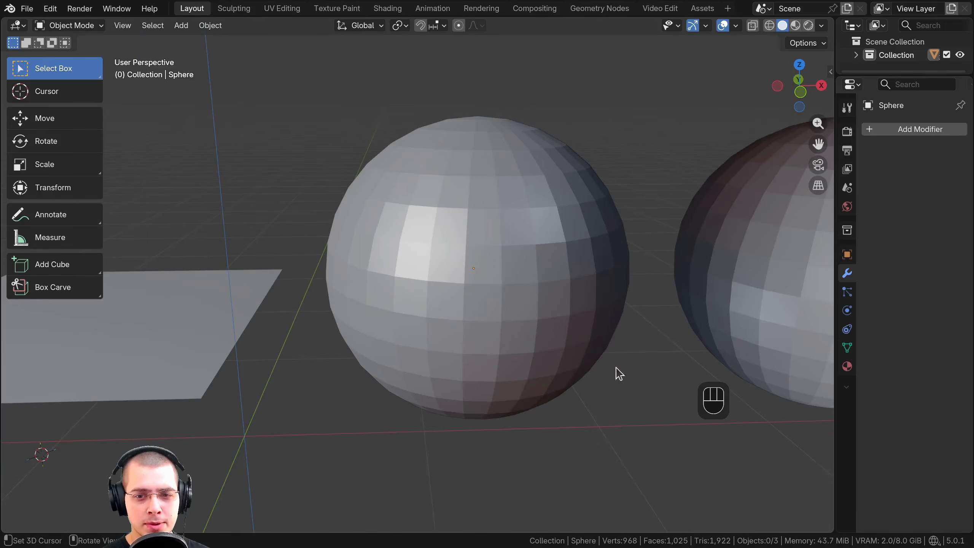
Compare the MatCap shading of the two neighbouring spheres, selecting the second sphere for a closer look
scroll(569, 254, "down", 3)
middle_click_drag(465, 227, 347, 228, "shift")
left_click(494, 252)
middle_click_drag(492, 246, 475, 264, "shift")
key("a")
scroll(445, 235, "up", 2)
scroll(475, 264, "down", 2)
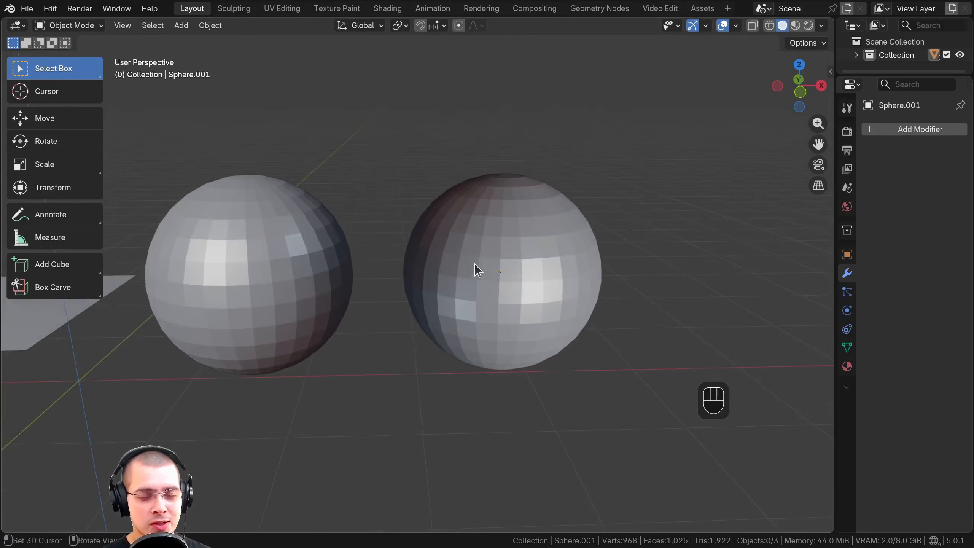
left_click(461, 210)
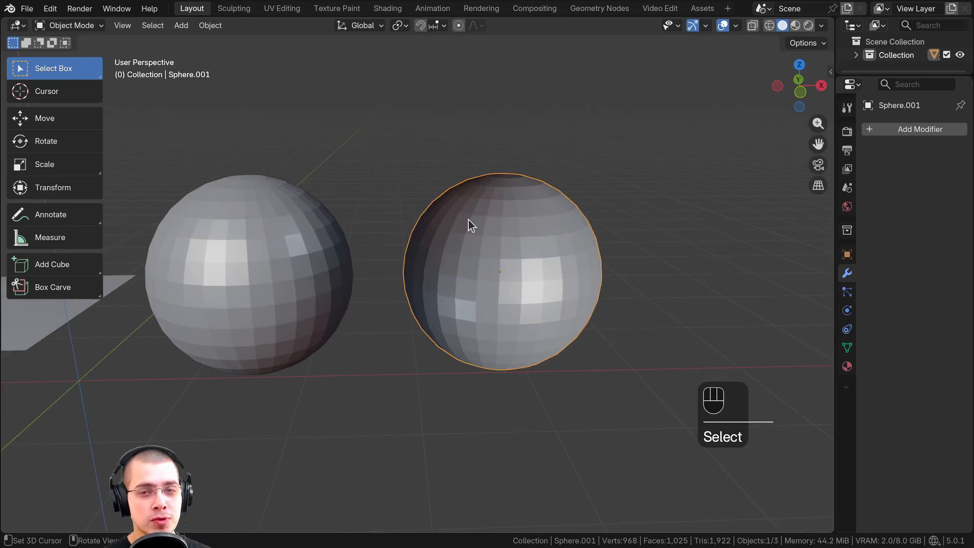
middle_click_drag(468, 224, 479, 242, "shift")
scroll(479, 242, "up", 1)
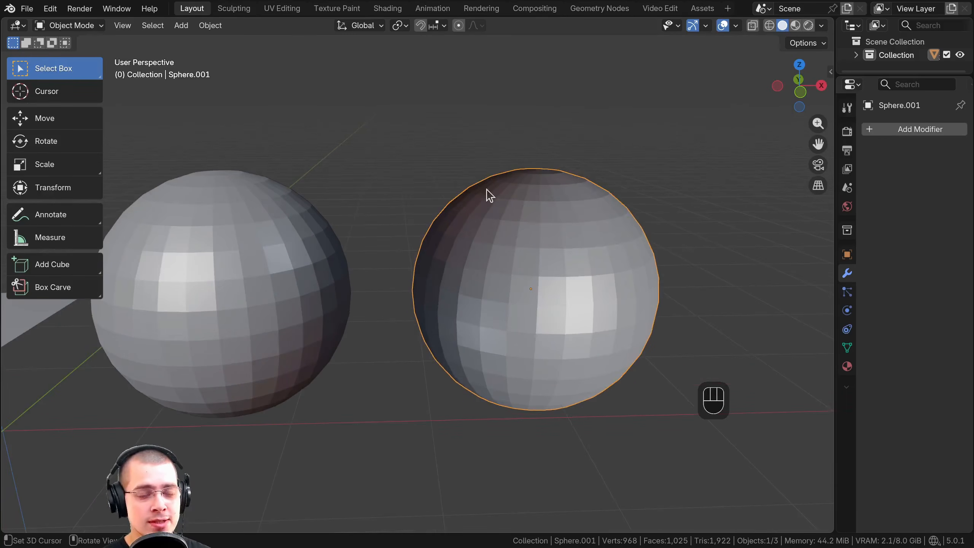
middle_click_drag(557, 257, 576, 245, "shift")
scroll(575, 246, "down", 1)
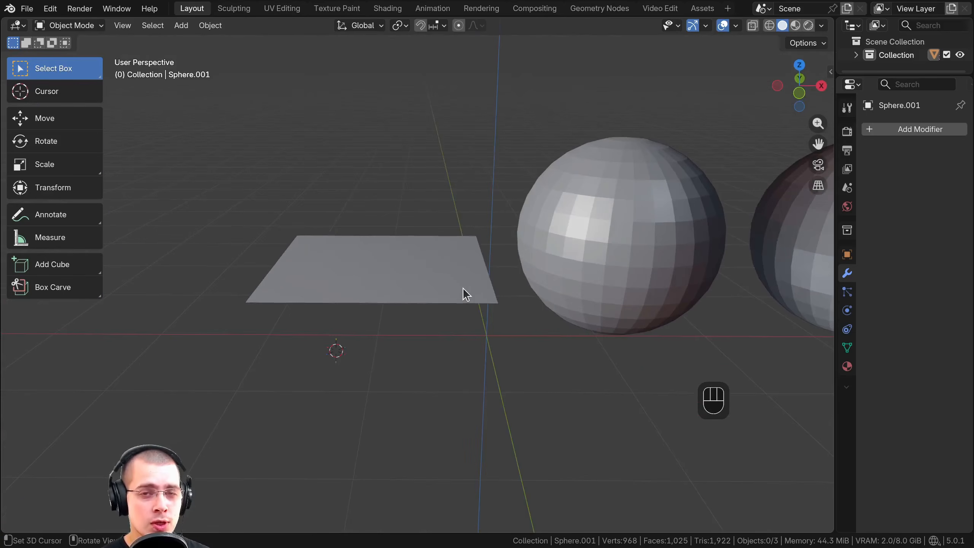
Extrude the plane's face downward in Edit Mode to form a box, and return to Object Mode
left_click(428, 281)
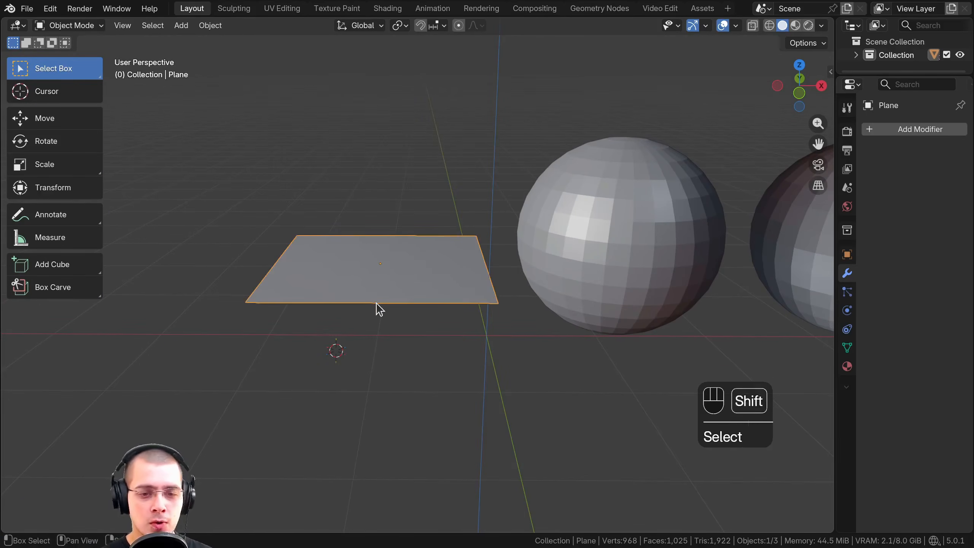
middle_click_drag(384, 307, 386, 310, "shift")
key("Tab")
middle_click_drag(353, 239, 356, 238, "shift")
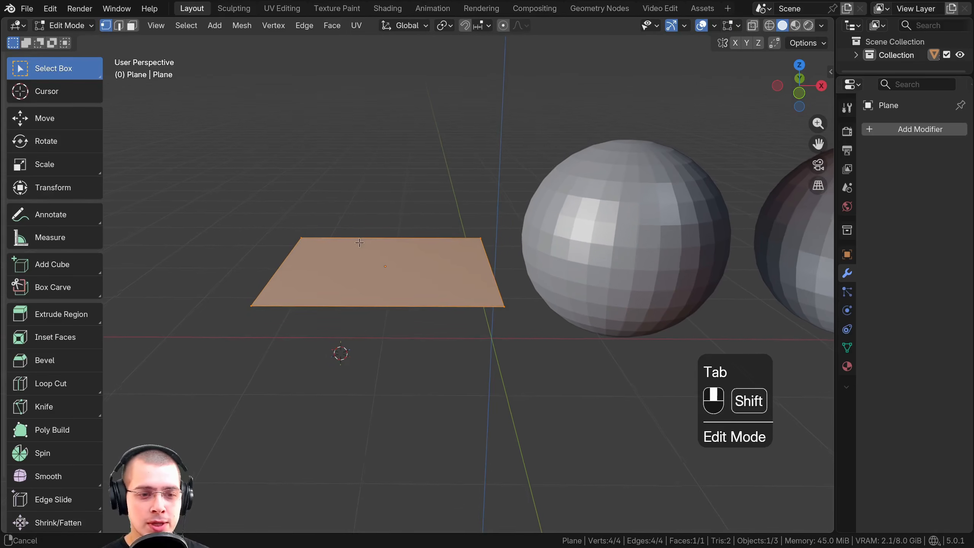
scroll(358, 238, "up", 2)
key("Tab")
key("Tab")
scroll(385, 181, "down", 2)
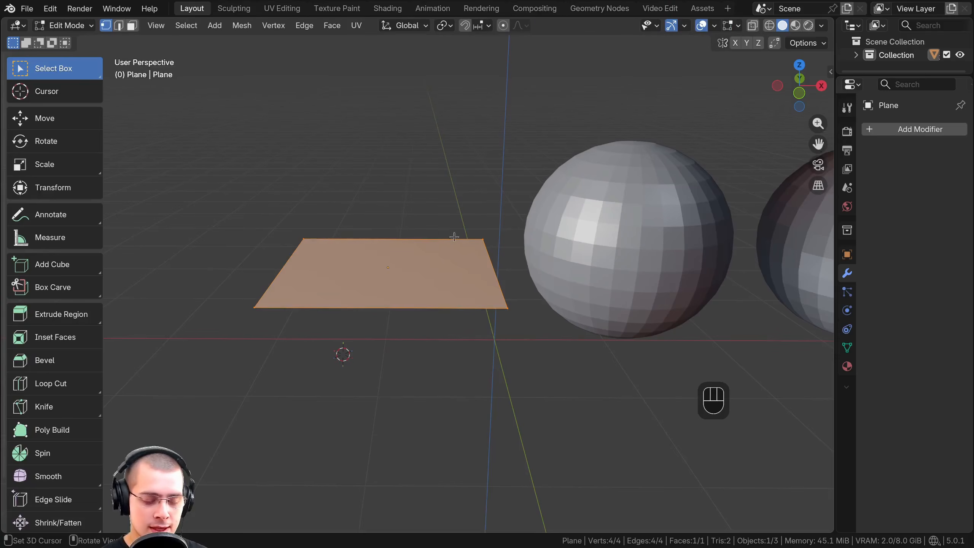
key("e")
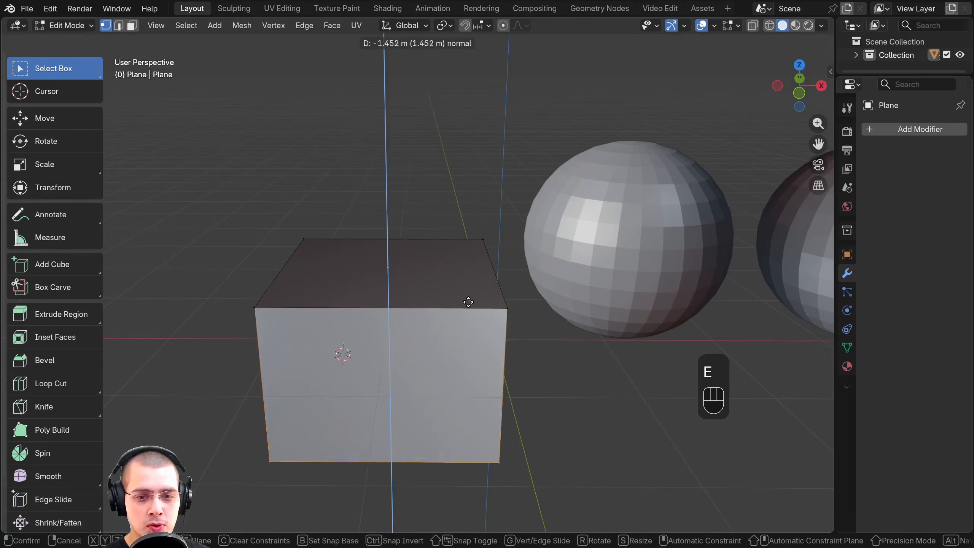
left_click(468, 326)
middle_click_drag(468, 326, 418, 211)
key("Tab")
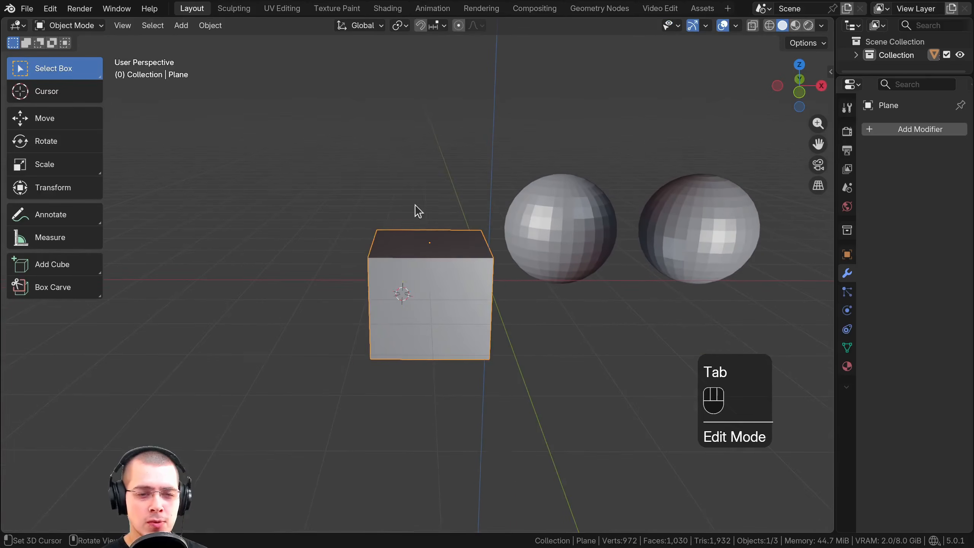
Add a Cube mesh at the 3D cursor and move it freely to stand beside the extruded box
key("shift+a")
mouse_move(396, 166)
left_click(449, 173)
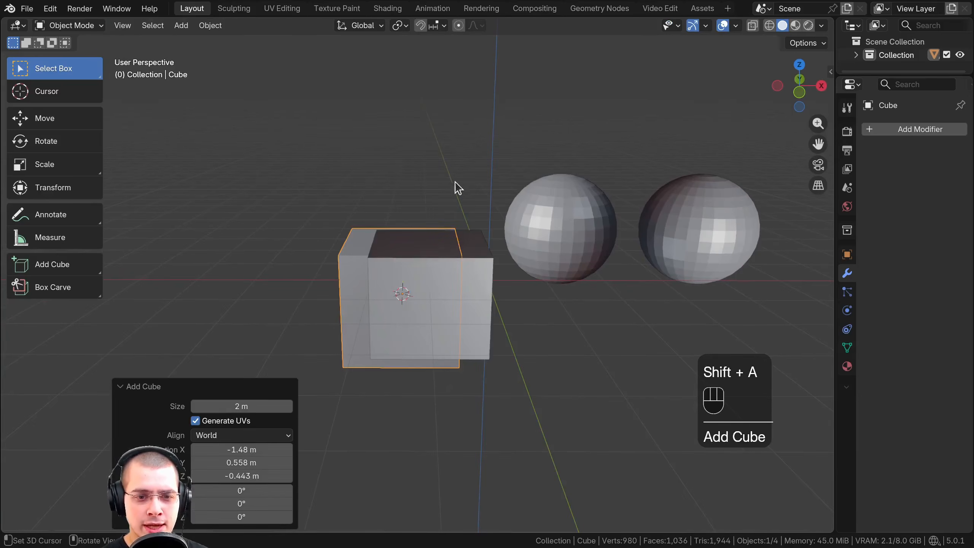
key("g")
left_click(450, 324)
middle_click_drag(458, 299, 548, 283, "shift")
Compare the top and side face shading of the added cube with that of the extruded box
key("a")
scroll(541, 274, "up", 3)
scroll(548, 283, "down", 3)
middle_click_drag(708, 239, 583, 246, "shift")
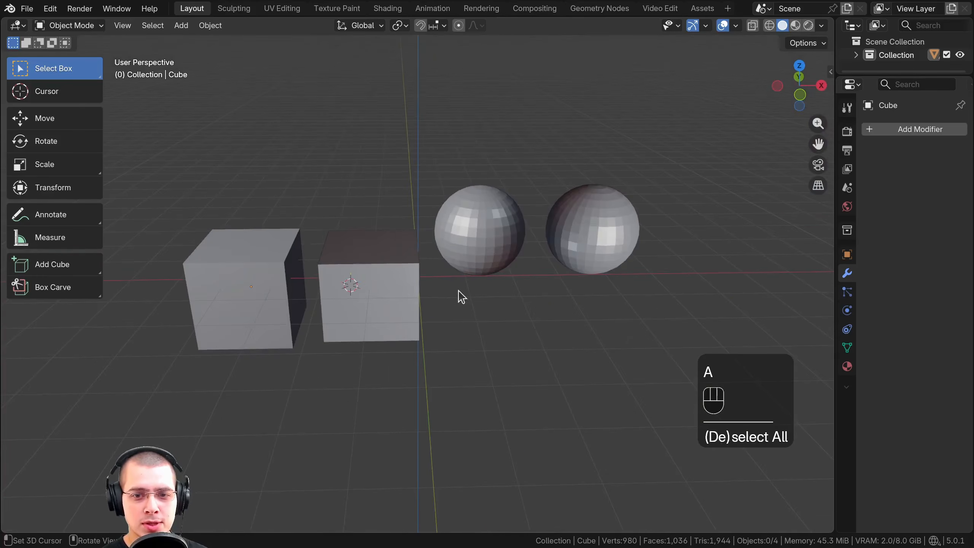
scroll(593, 284, "up", 5)
middle_click_drag(458, 295, 537, 249, "shift")
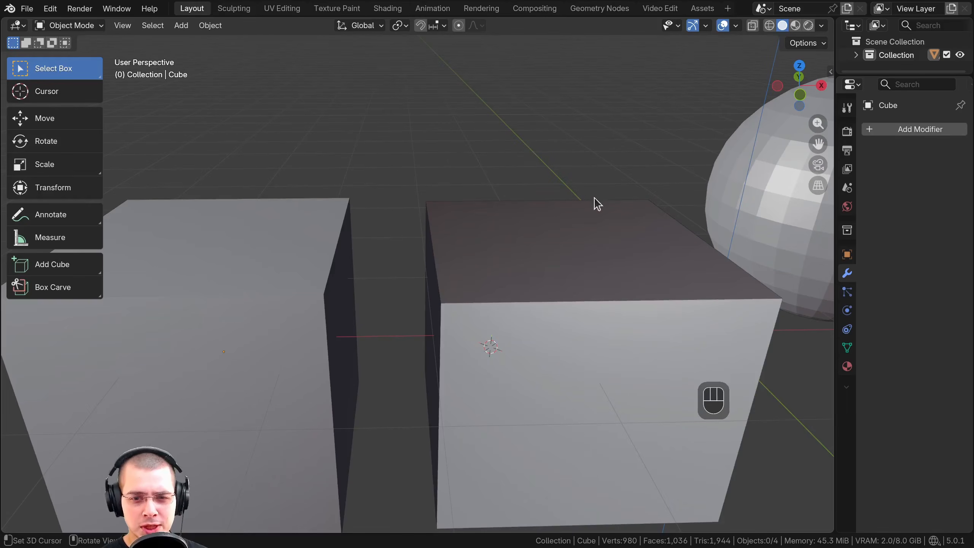
scroll(499, 274, "down", 4)
middle_click_drag(500, 273, 387, 264)
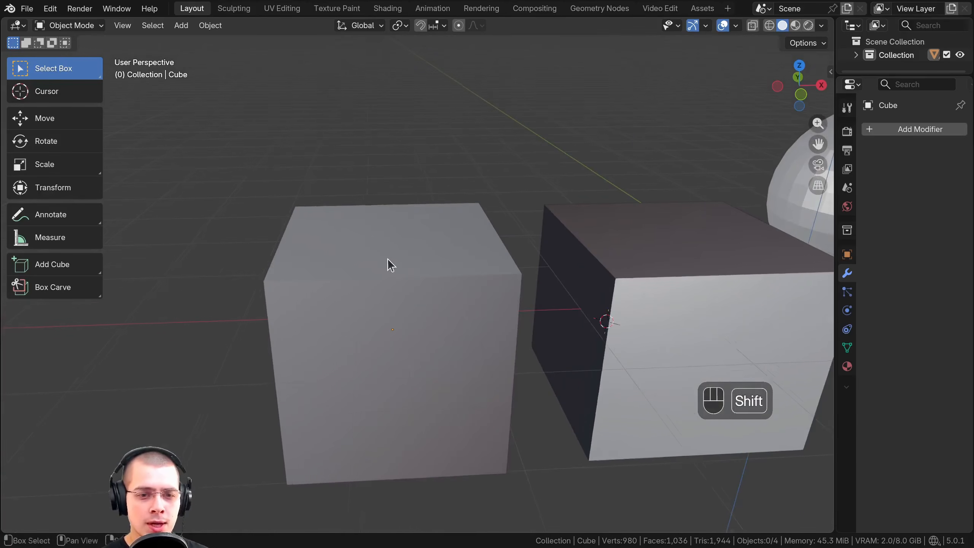
left_click(321, 239)
middle_click_drag(450, 231, 334, 236, "shift")
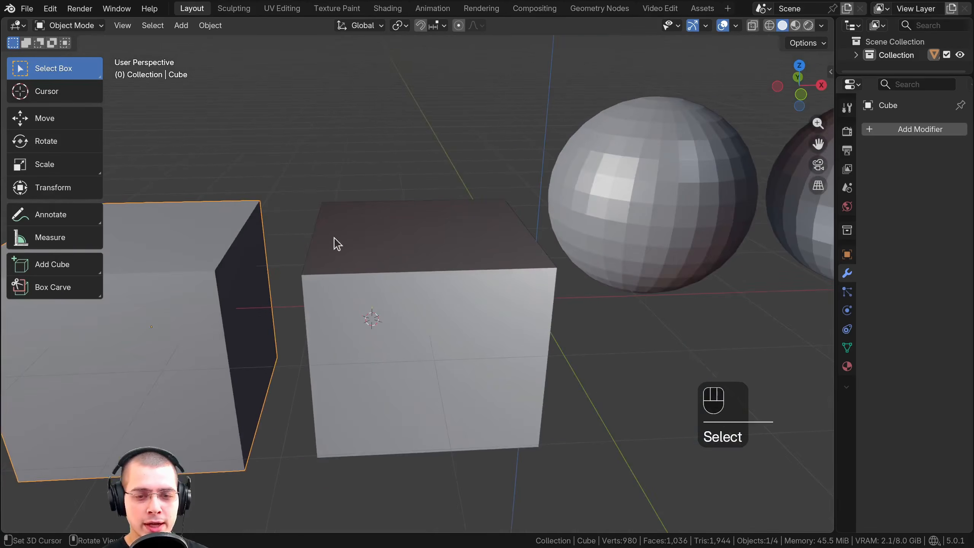
left_click(411, 236)
middle_click_drag(418, 234, 434, 193, "shift")
key("Tab")
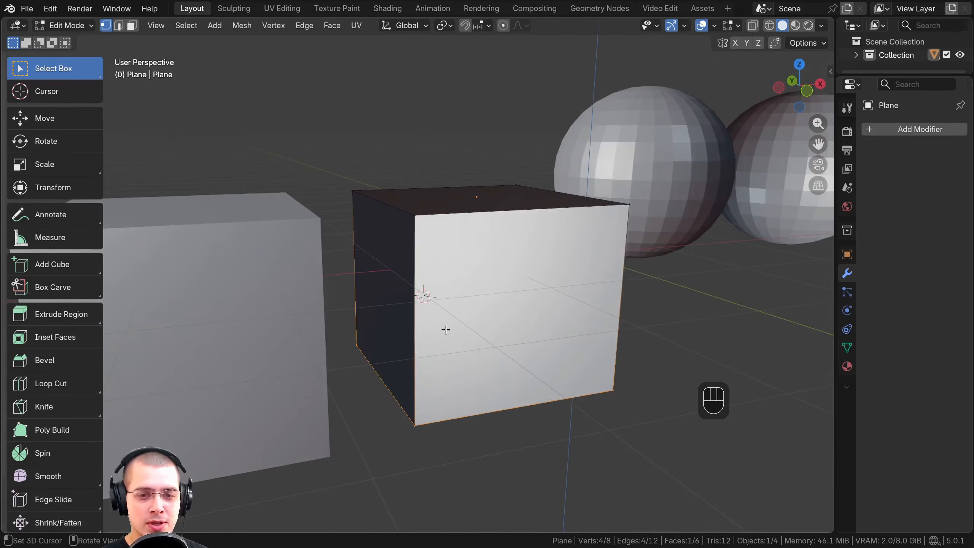
scroll(429, 188, "down", 2)
key("Tab")
Add a Plane mesh at the 3D cursor and move it freely above the extruded box
key("shift+a")
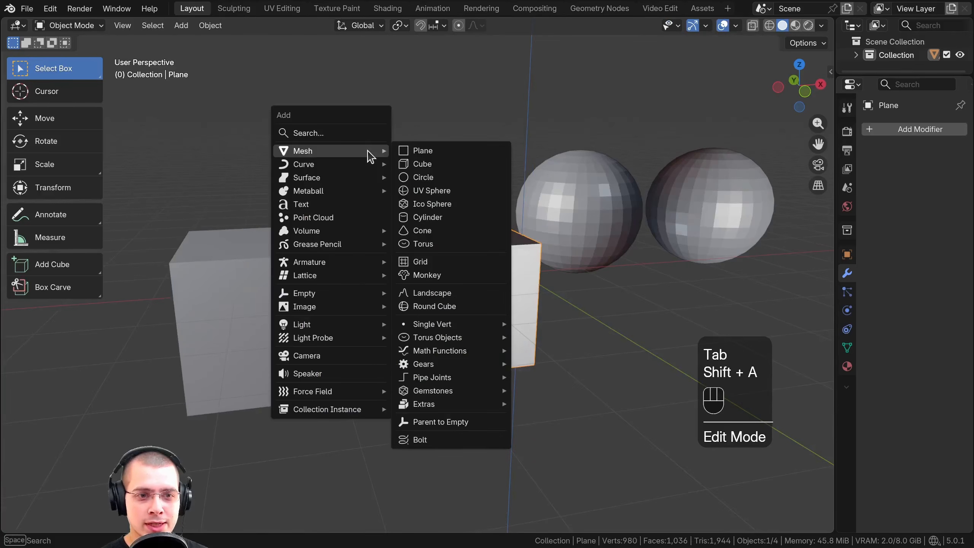
left_click(422, 151)
key("g")
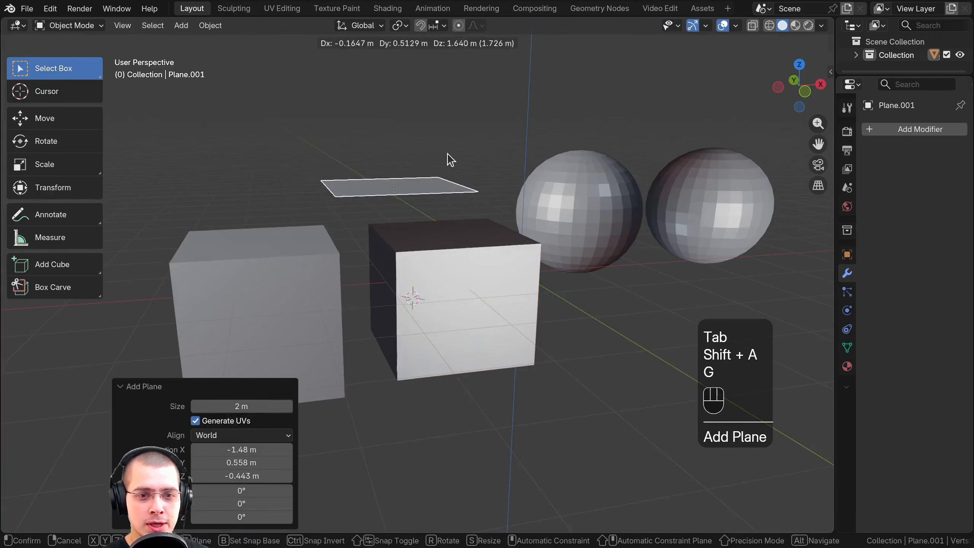
left_click(448, 234)
Extrude the new plane's face downward about 0.49 m in Edit Mode, trying the upward direction first
key("Tab")
scroll(450, 236, "up", 2)
middle_click_drag(458, 317, 463, 364, "shift")
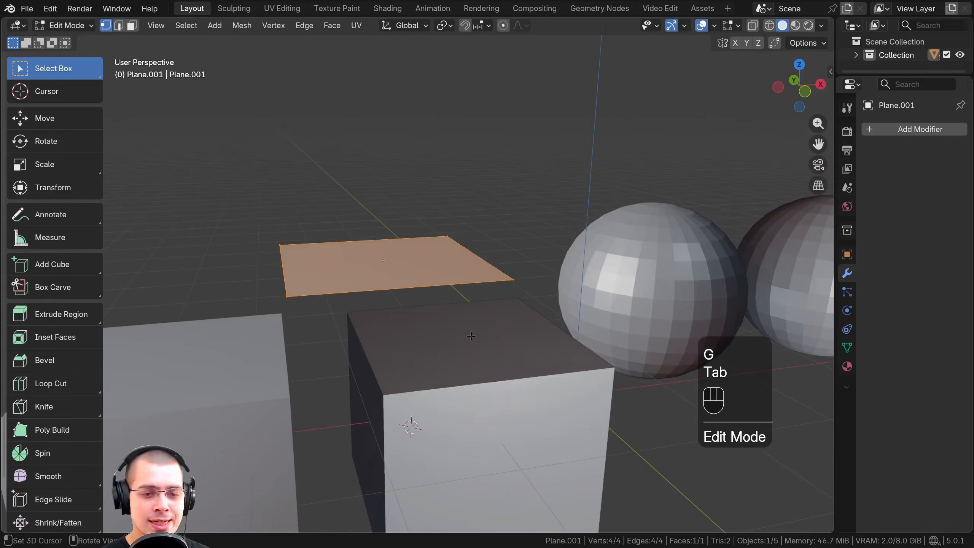
key("e")
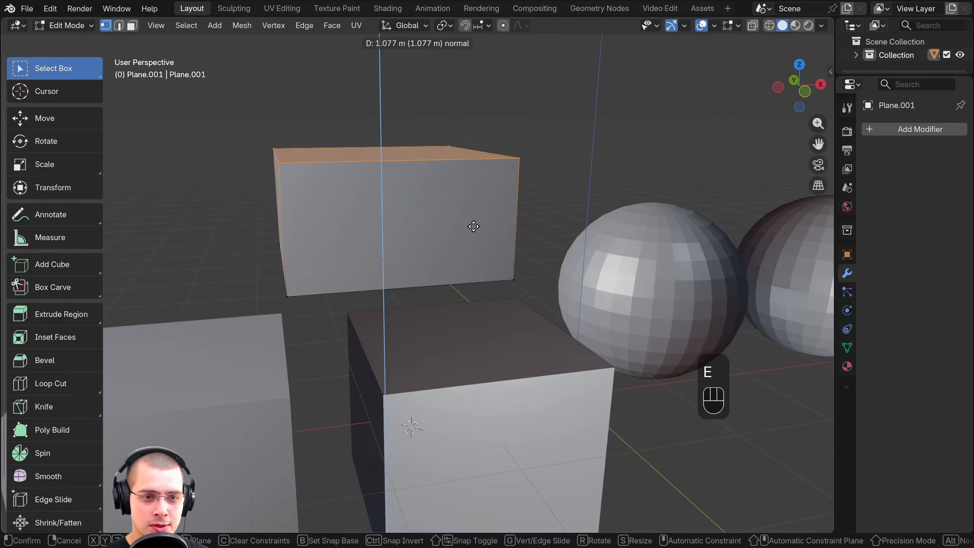
left_click(474, 377)
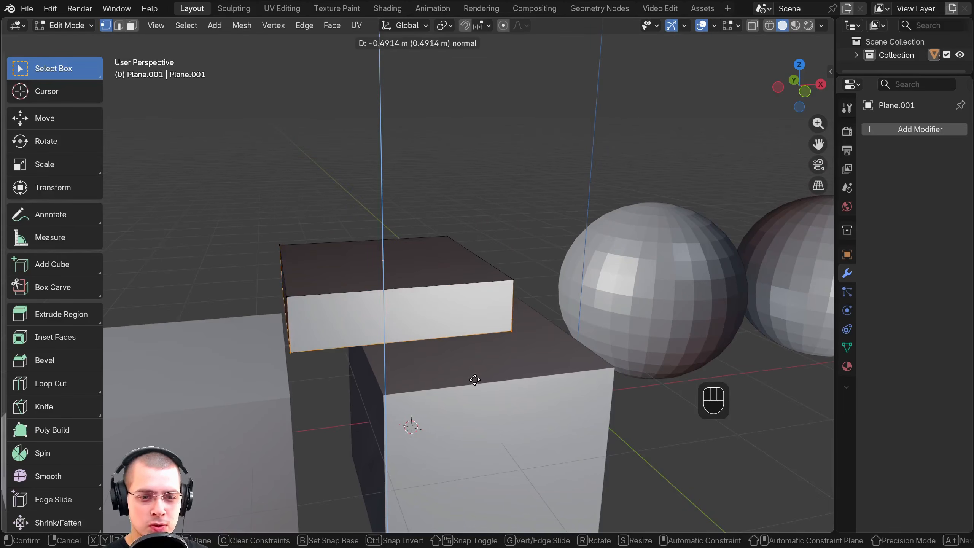
Return to Object Mode and delete the newly extruded plane above the box
key("Tab")
key("x")
left_click(393, 245)
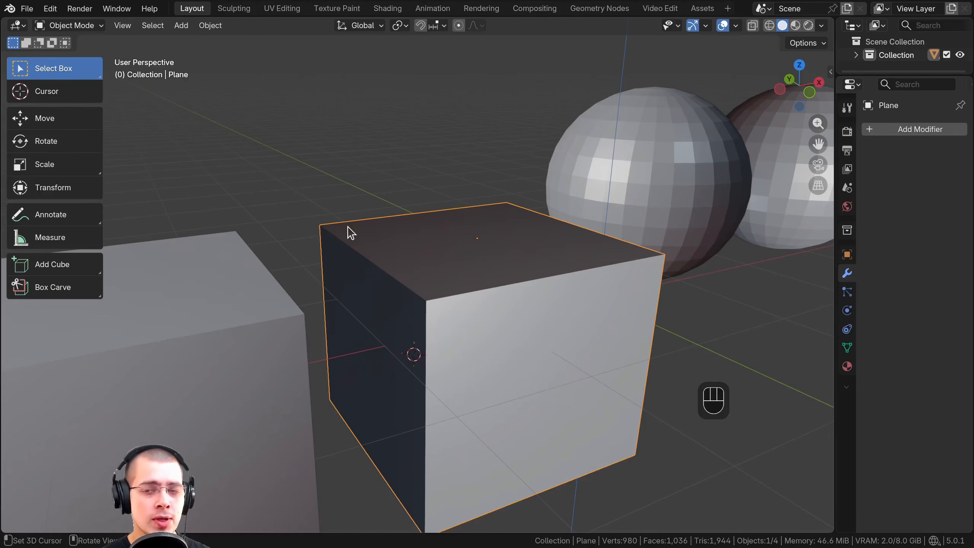
Put the extruded box in Edit Mode and enable the Face Orientation viewport overlay
scroll(351, 232, "down", 2)
key("Tab")
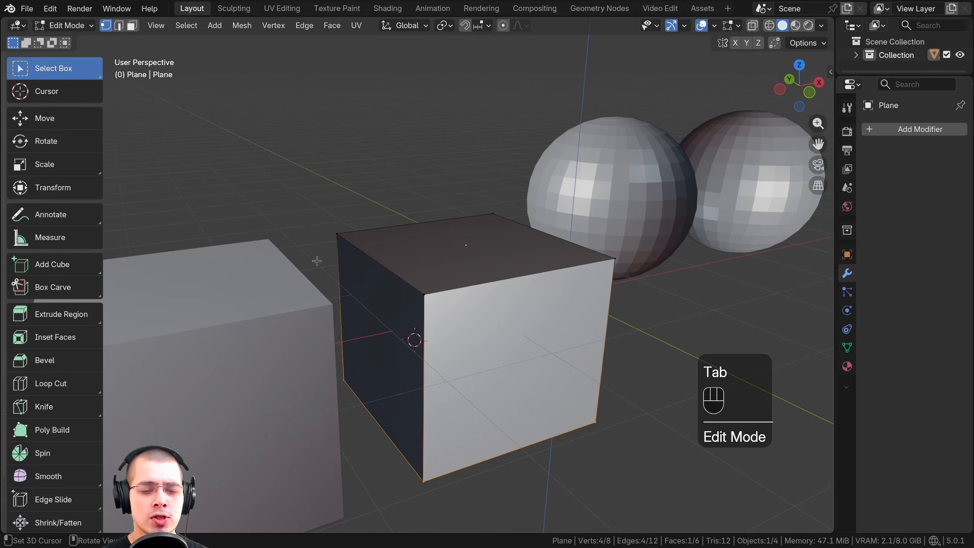
left_click(715, 26)
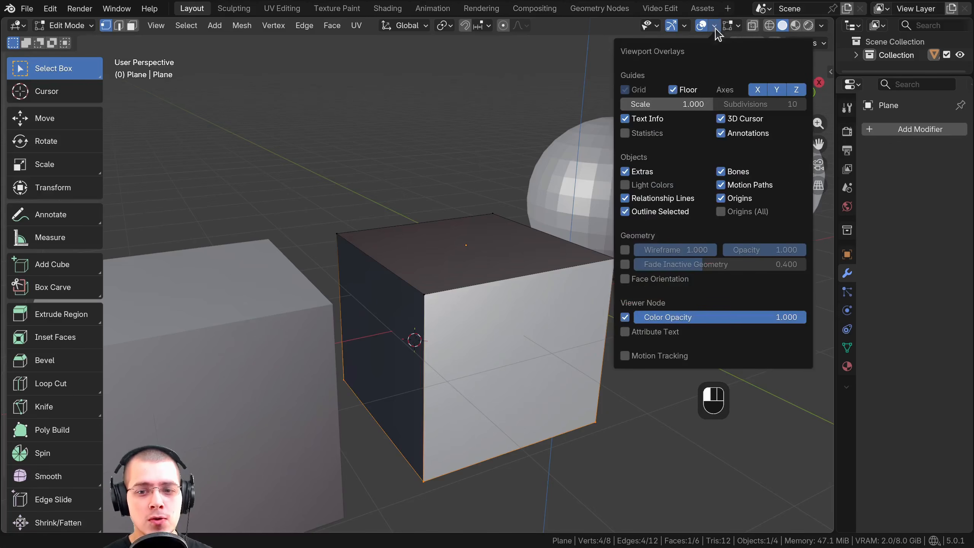
left_click(625, 279)
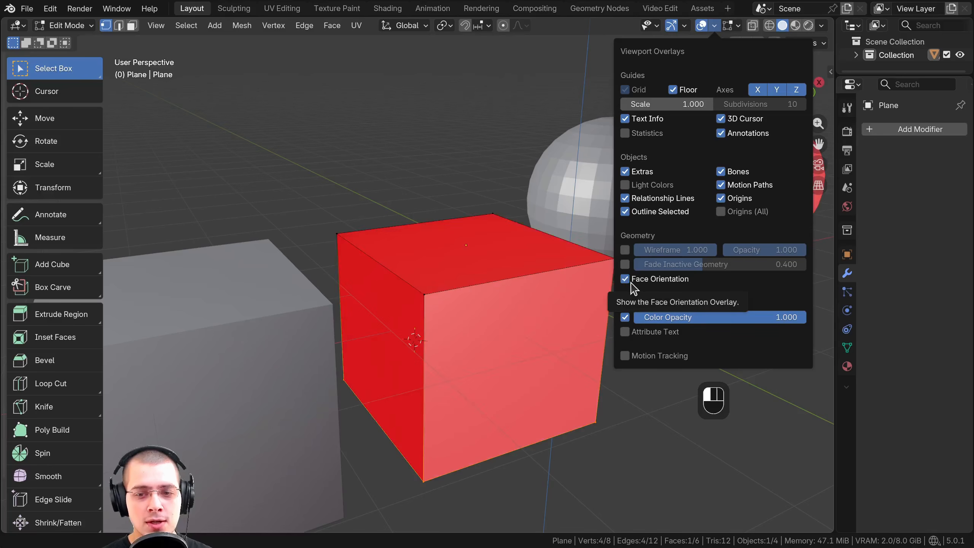
Inspect the extruded box's face orientation colours from several sides and up close
middle_click_drag(398, 291, 531, 313)
middle_click_drag(531, 313, 497, 311, "shift")
middle_click_drag(387, 325, 578, 279, "shift")
scroll(482, 291, "up", 1)
scroll(573, 272, "up", 2)
scroll(578, 279, "up", 2)
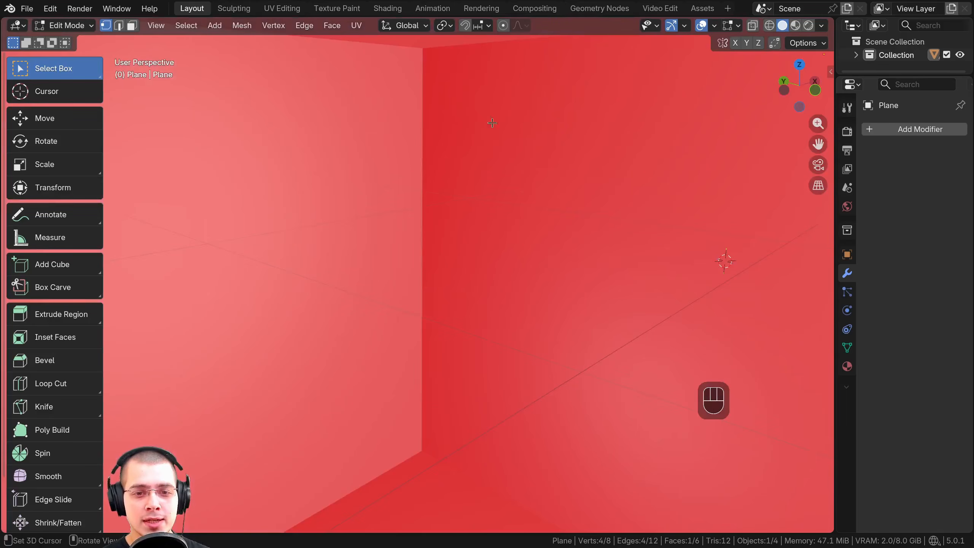
scroll(500, 214, "down", 5)
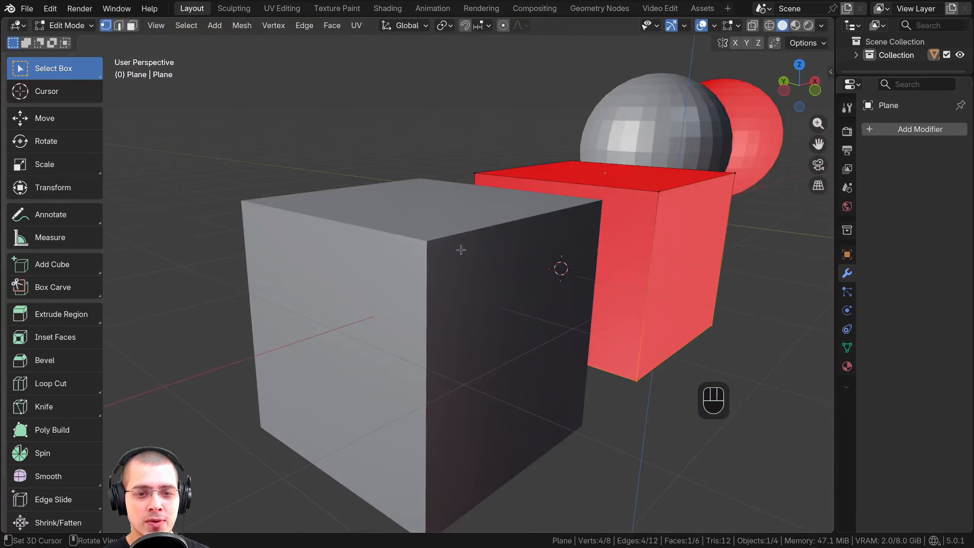
middle_click_drag(561, 268, 495, 270, "shift")
Return to Object Mode and compare the cube's face orientation with the extruded box and spheres at different distances
key("Tab")
left_click(456, 219)
scroll(495, 276, "up", 5)
scroll(550, 270, "down", 6)
middle_click_drag(495, 271, 350, 291, "shift")
scroll(411, 276, "up", 5)
middle_click_drag(537, 284, 430, 278, "shift")
scroll(427, 211, "down", 4)
scroll(391, 237, "up", 5)
scroll(391, 236, "down", 6)
scroll(529, 272, "up", 1)
scroll(534, 273, "up", 5)
scroll(454, 182, "down", 5)
scroll(415, 265, "up", 4)
scroll(416, 265, "down", 5)
scroll(492, 269, "down", 2)
scroll(430, 278, "down", 3)
middle_click_drag(196, 294, 525, 251, "shift")
Add a temporary Plane mesh at the 3D cursor, reposition it freely and delete it
key("shift+a")
left_click(452, 278)
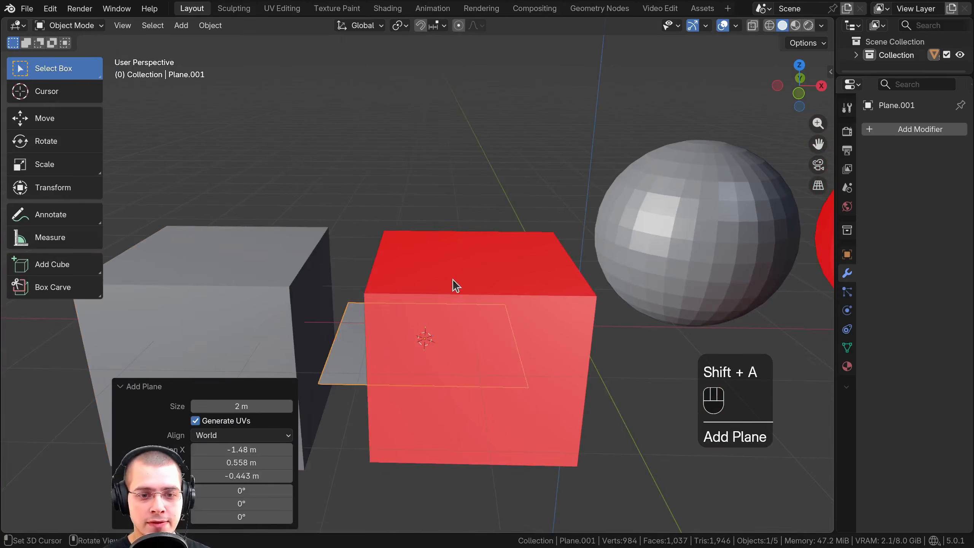
key("g")
left_click(445, 131)
middle_click_drag(445, 131, 355, 237)
key("g")
left_click(453, 191)
key("x")
left_click(387, 157)
Select the extruded box and examine its face orientation from above beside the regular cube
scroll(396, 256, "up", 1)
left_click(405, 258)
scroll(355, 237, "down", 1)
middle_click_drag(356, 235, 388, 239, "shift")
left_click(351, 221)
left_click(382, 227)
mouse_move(388, 239)
middle_mouse_down()
mouse_move(411, 236)
mouse_move(394, 241)
middle_mouse_up()
scroll(385, 185, "up", 2)
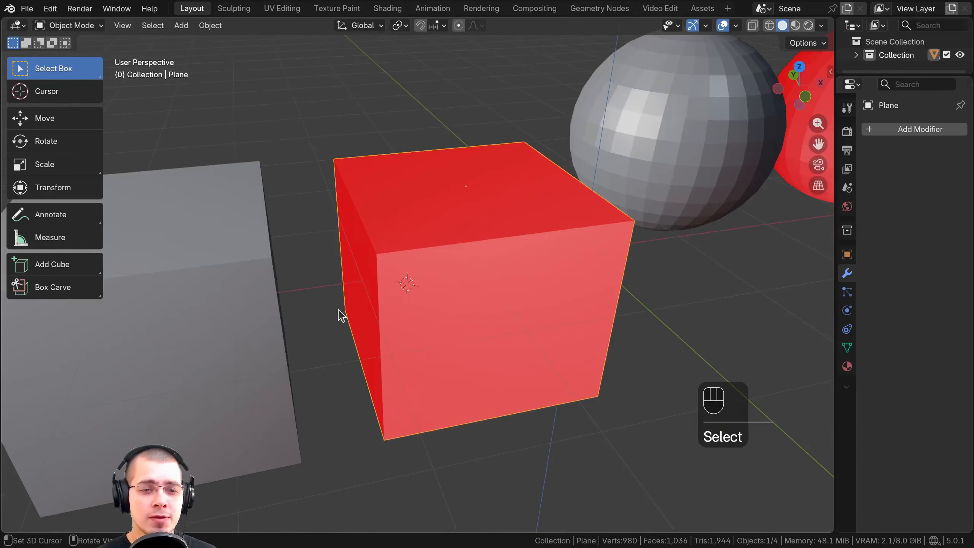
scroll(537, 307, "down", 1)
mouse_move(543, 305)
middle_mouse_down()
mouse_move(567, 315)
mouse_move(555, 310)
middle_mouse_up()
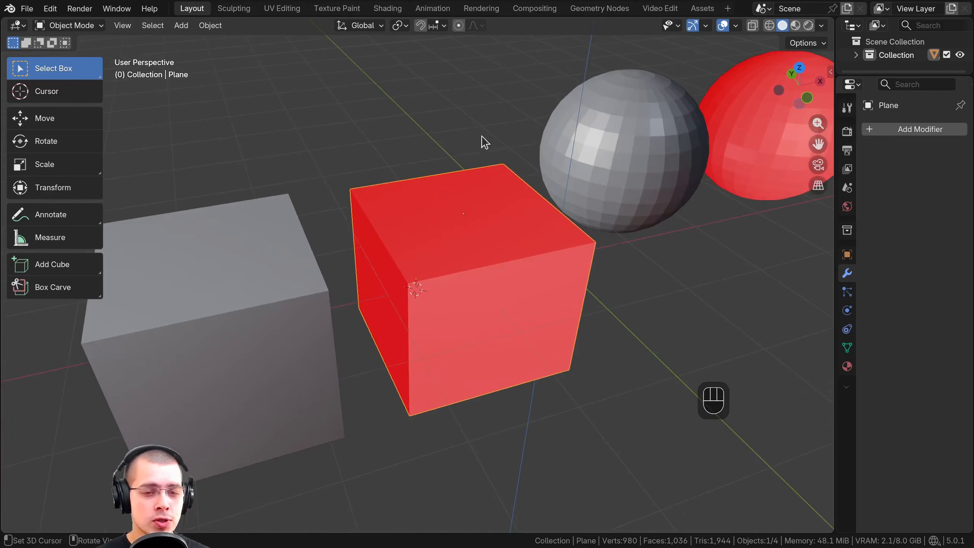
scroll(519, 200, "up", 1)
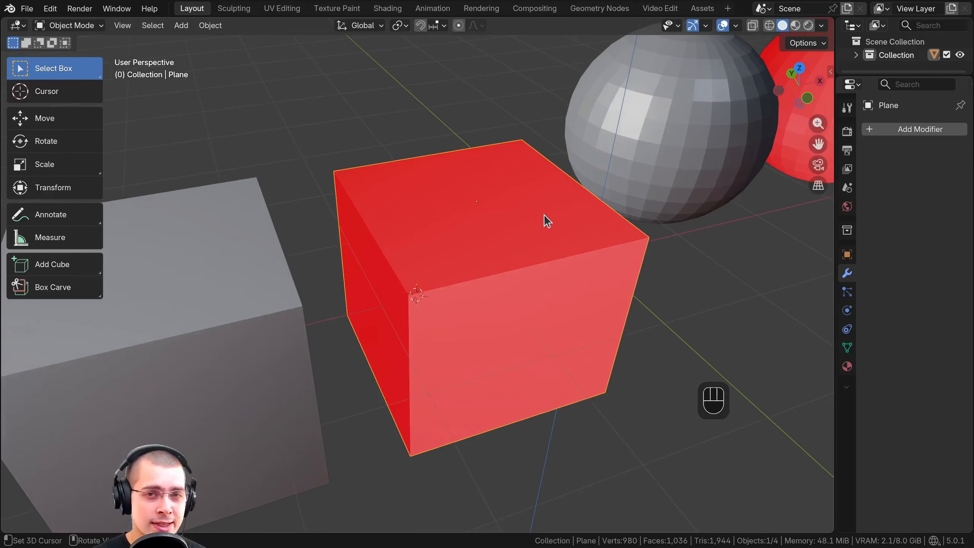
scroll(544, 215, "up", 1)
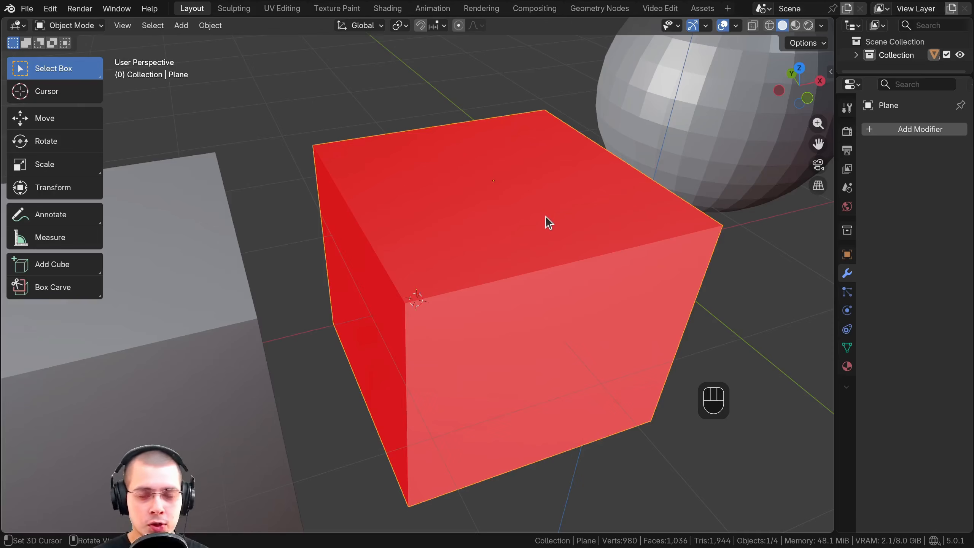
scroll(545, 216, "down", 1)
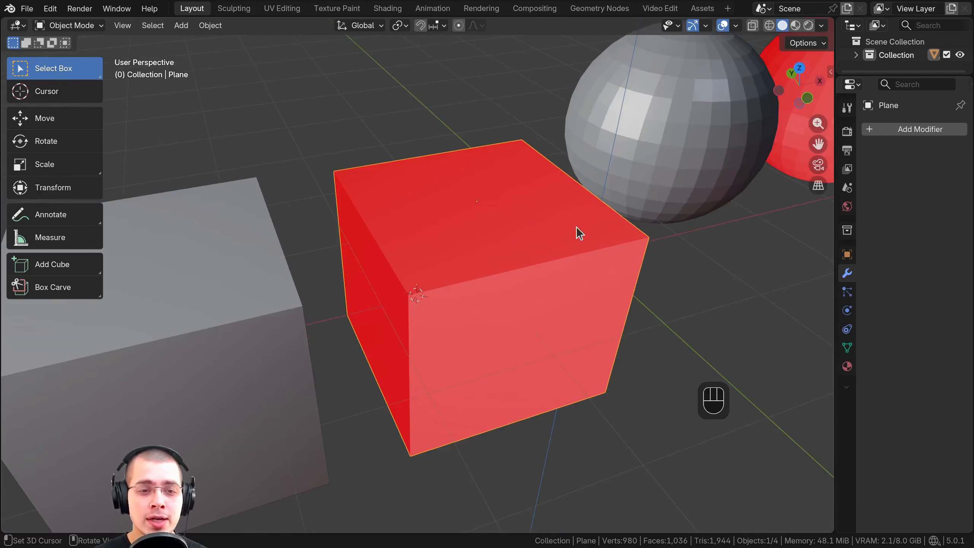
scroll(442, 239, "down", 2)
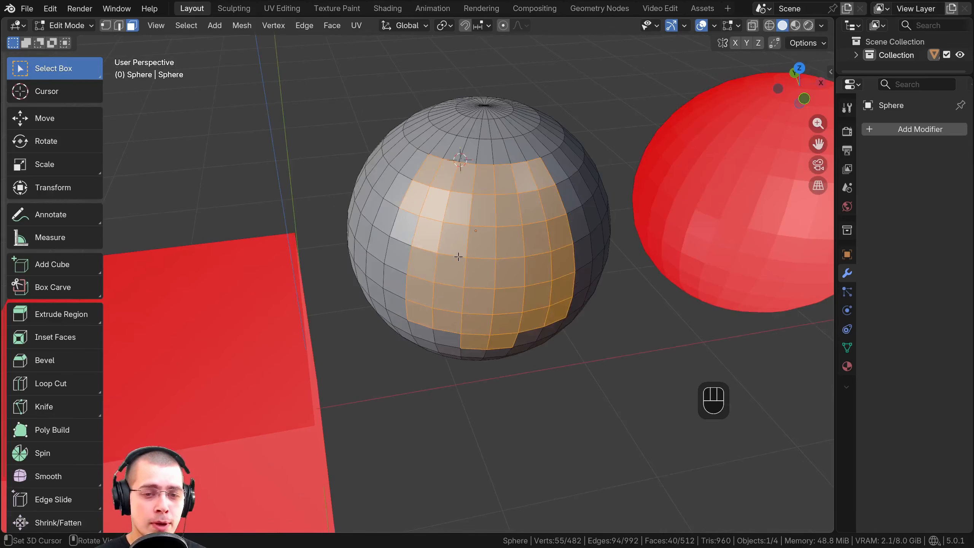
Recalculate the normals of the first sphere's selected front face patch with Inside enabled, and return to Object Mode
middle_click_drag(460, 253, 462, 309, "shift")
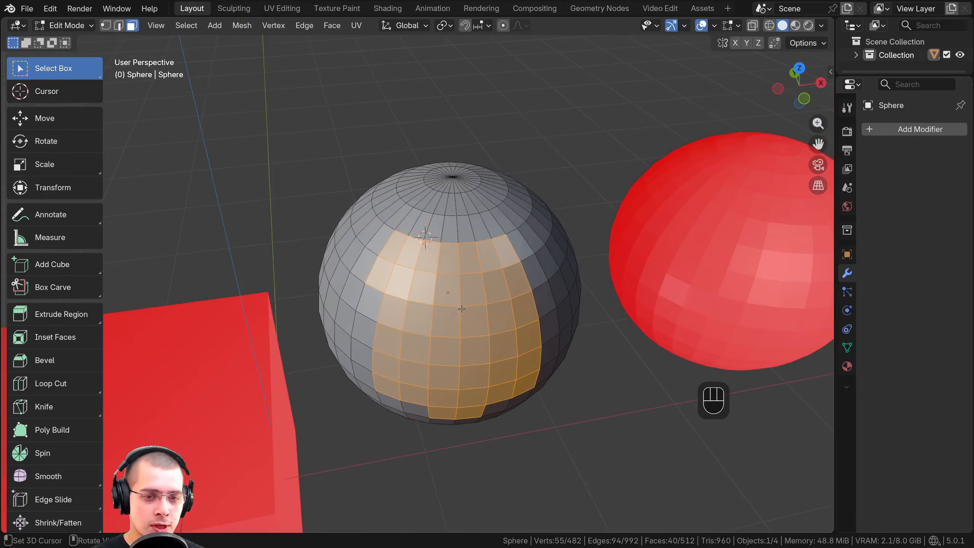
middle_click_drag(462, 276, 379, 362)
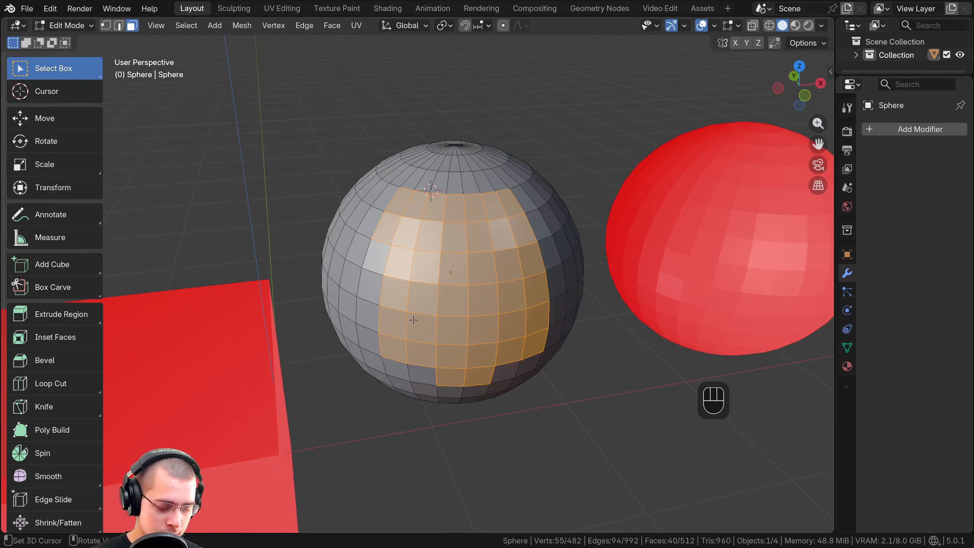
key("shift+n")
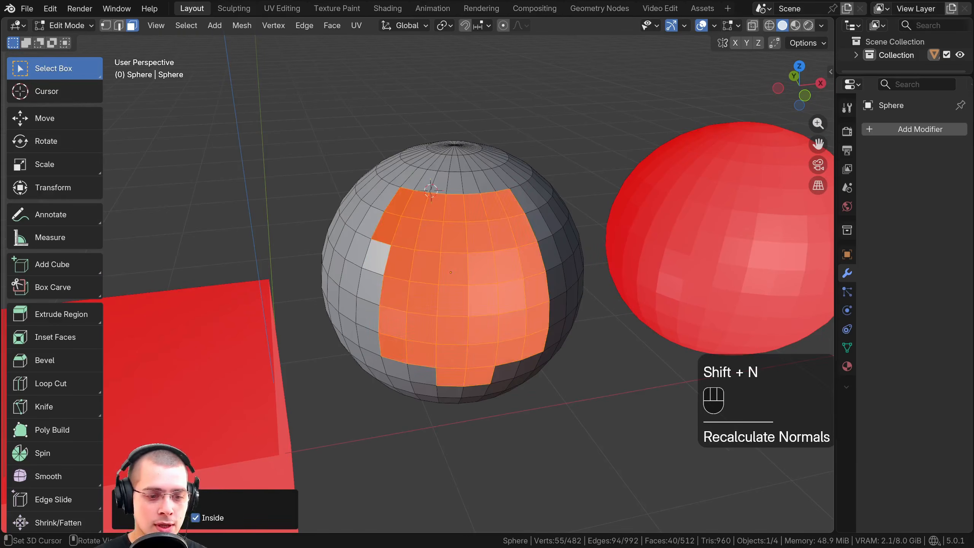
key("Tab")
scroll(453, 317, "up", 2)
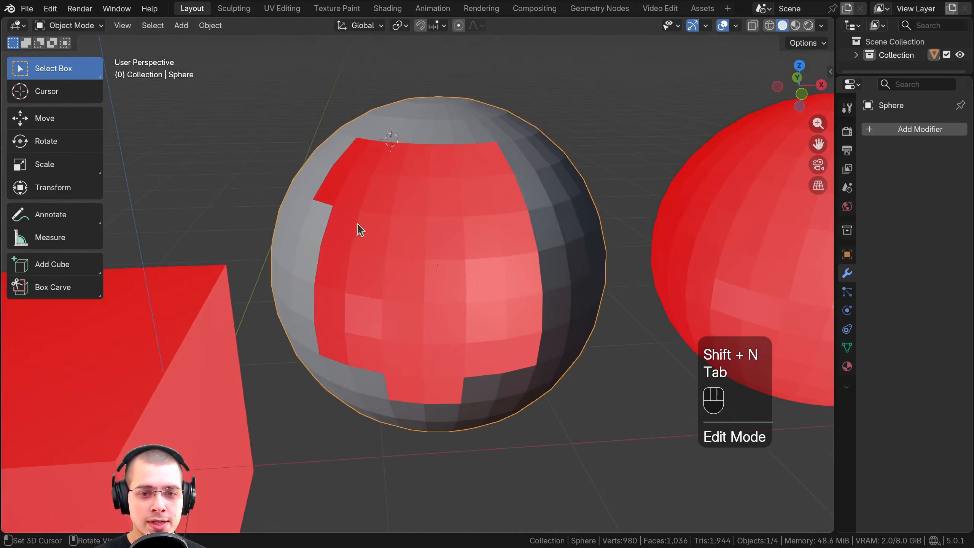
middle_click_drag(427, 241, 429, 262)
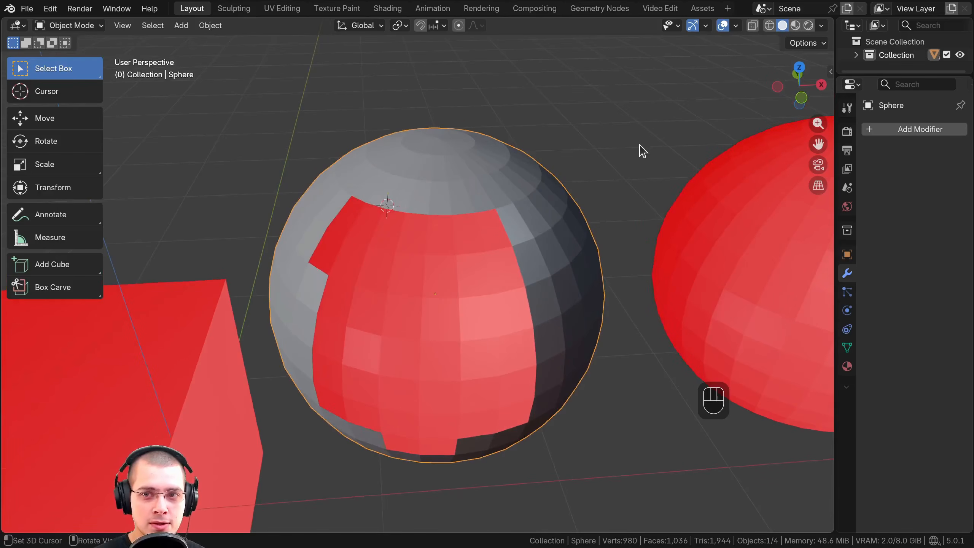
Turn off the Face Orientation overlay and examine the sphere's flipped face patch up close
left_click(735, 27)
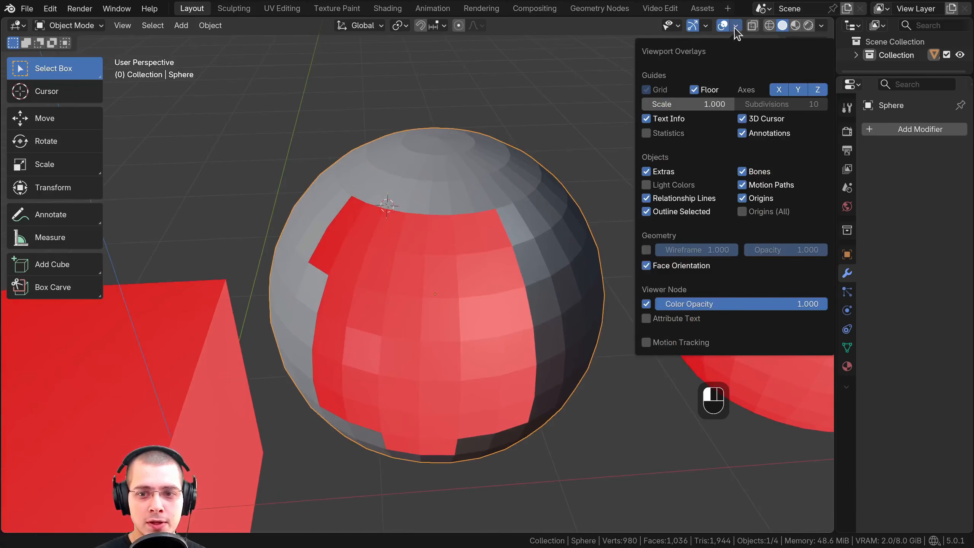
left_click(647, 267)
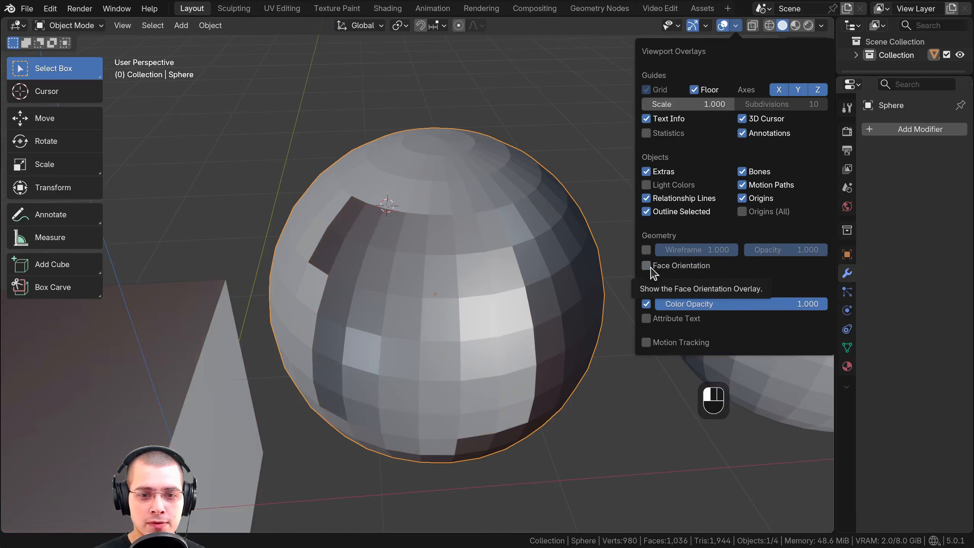
middle_click_drag(454, 272, 497, 251)
scroll(496, 247, "up", 2)
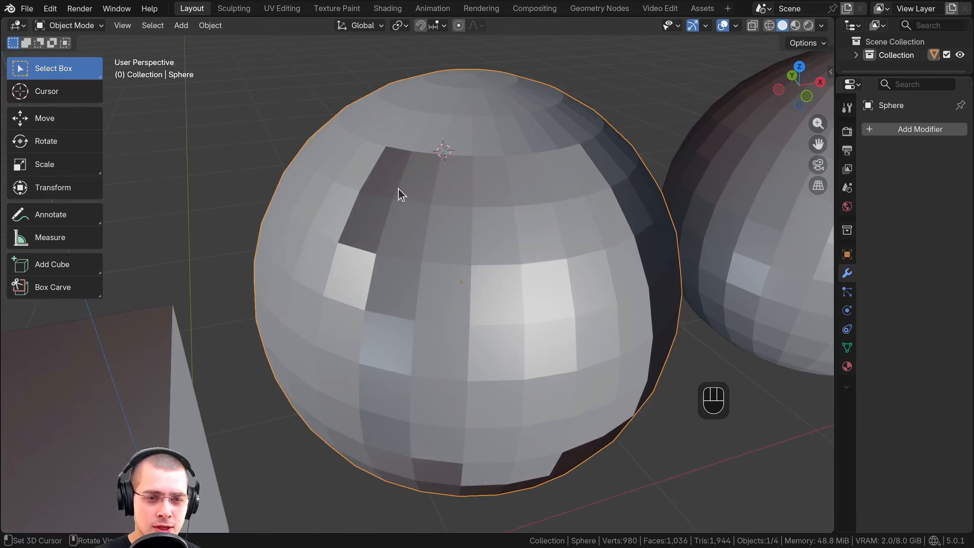
middle_click_drag(399, 190, 380, 262)
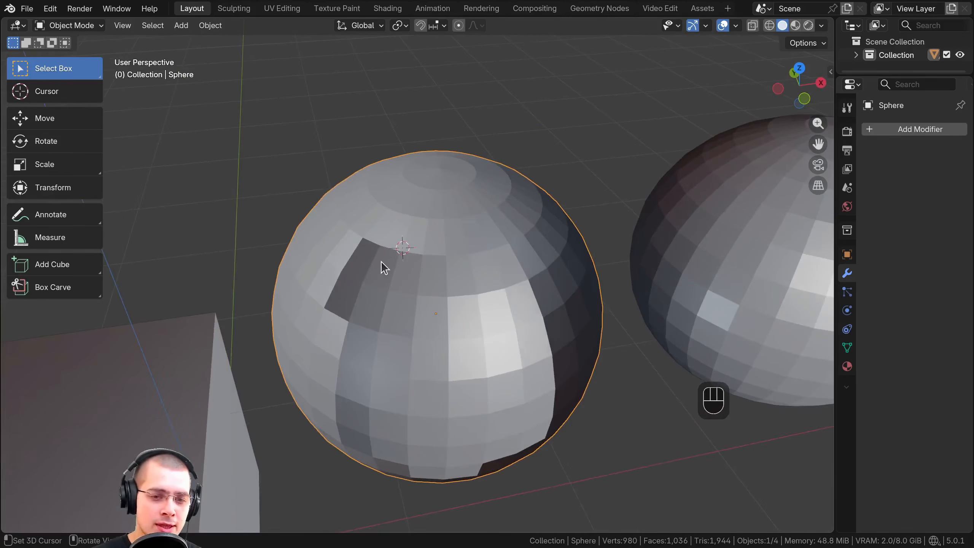
scroll(391, 260, "up", 3)
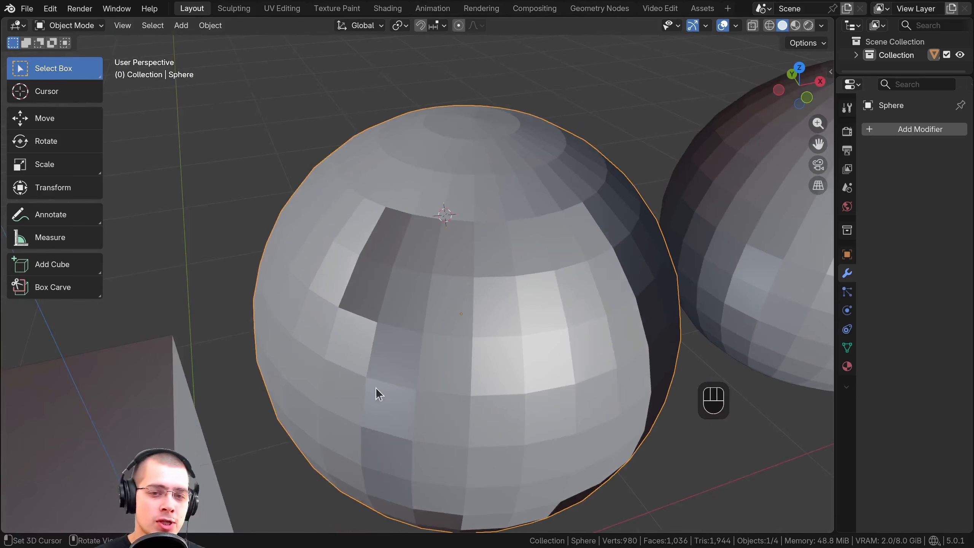
middle_click_drag(423, 234, 425, 225)
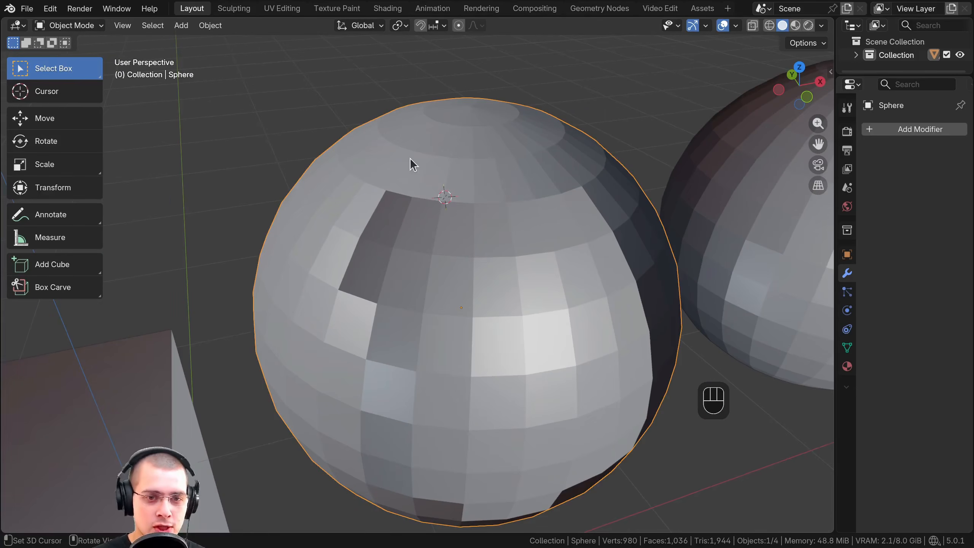
Apply Shade Smooth to the sphere and examine the shading around its flipped patch from different sides
key("w")
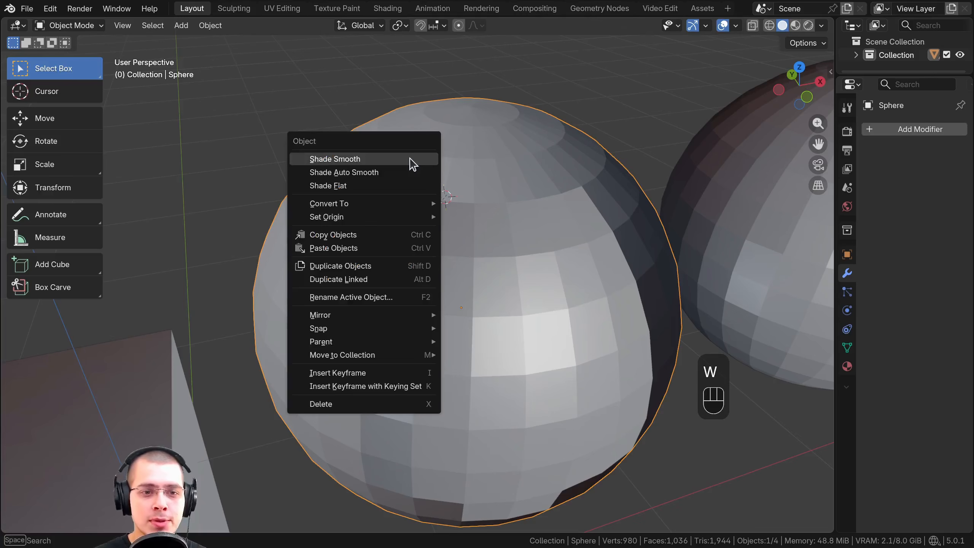
left_click(362, 159)
scroll(424, 256, "down", 4)
mouse_move(424, 256)
middle_mouse_down()
mouse_move(383, 256)
mouse_move(434, 257)
middle_mouse_up()
scroll(434, 256, "up", 5)
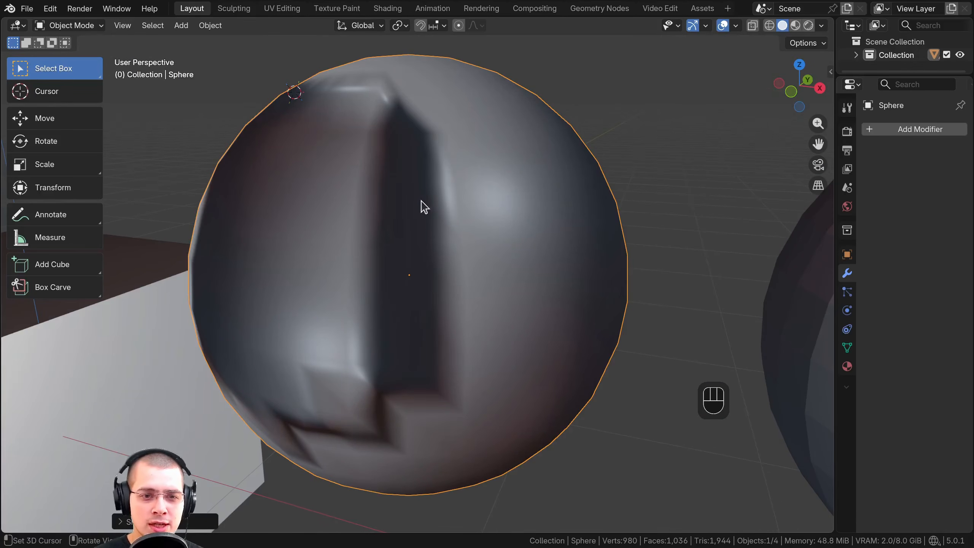
scroll(423, 184, "down", 2)
middle_click_drag(424, 183, 481, 239)
middle_click_drag(481, 239, 455, 203, "shift")
Recalculate the normals of all the sphere's faces to the outside in Edit Mode, check its shading and return to Object Mode
key("Tab")
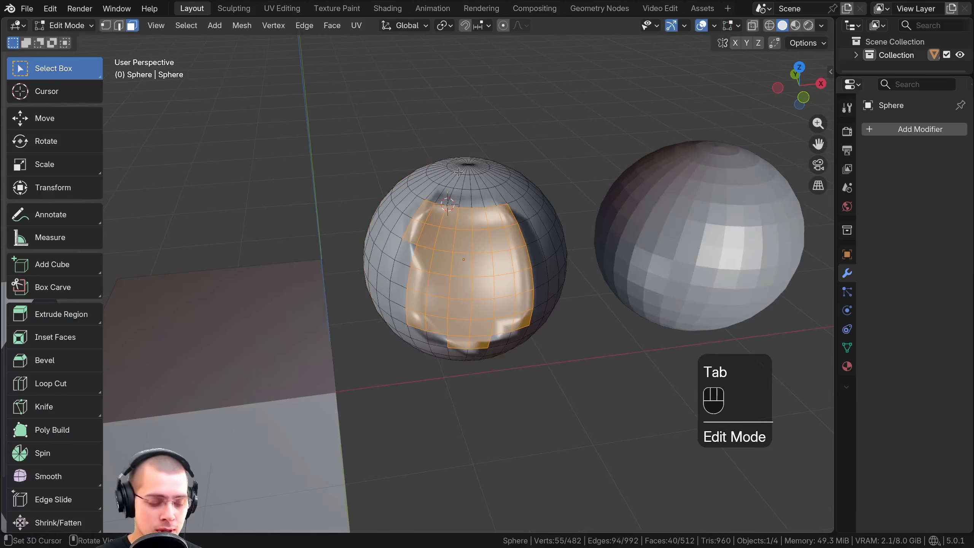
key("a")
key("a")
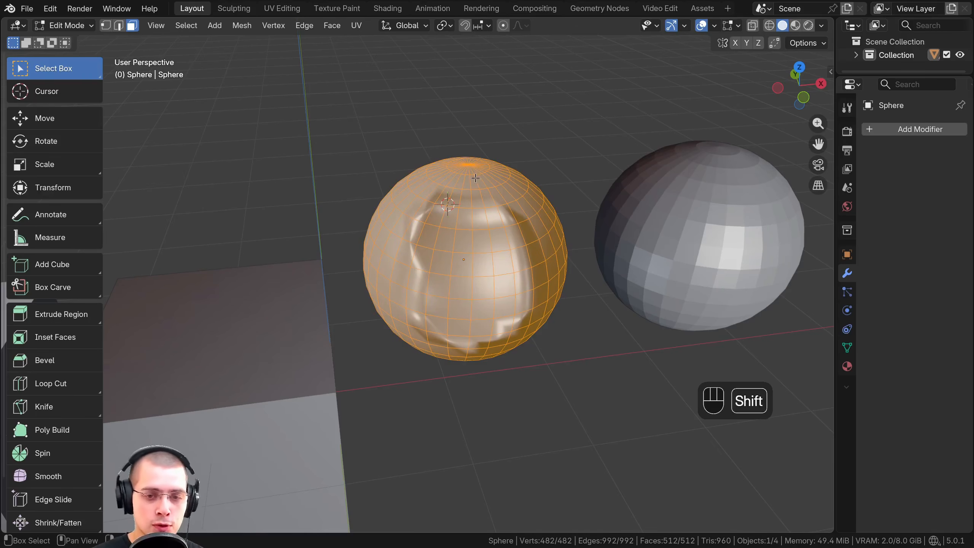
key("shift+n")
middle_click_drag(488, 223, 445, 232)
scroll(480, 225, "down", 2)
middle_click_drag(444, 232, 491, 219, "shift")
scroll(498, 225, "up", 1)
middle_click_drag(547, 211, 536, 228, "shift")
key("Tab")
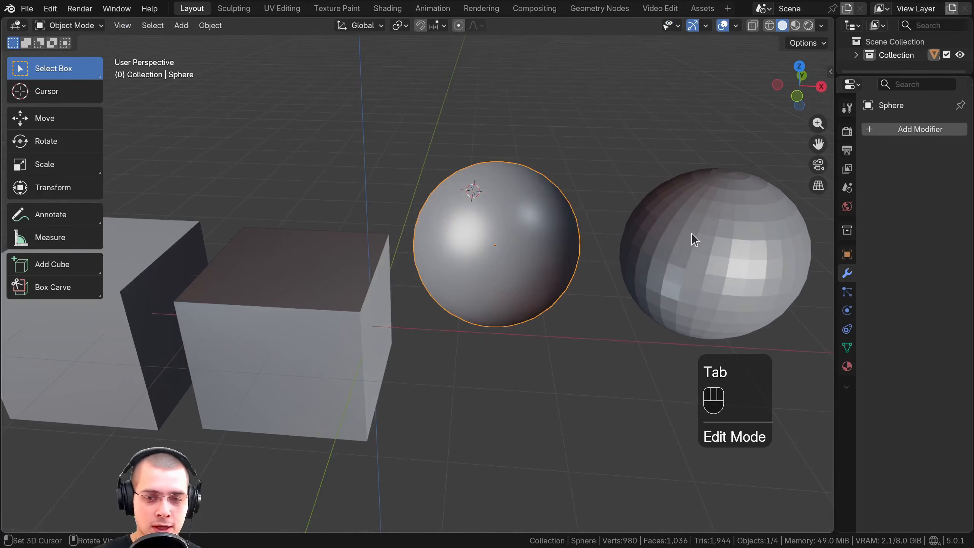
Select the extruded box and turn on the Face Orientation overlay
left_click(312, 275)
middle_click_drag(309, 273, 406, 265, "shift")
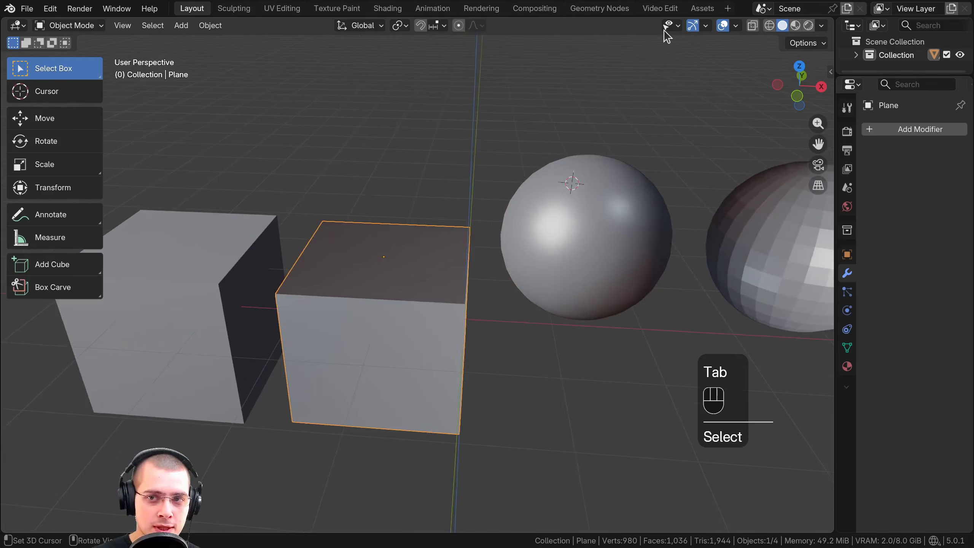
left_click(736, 25)
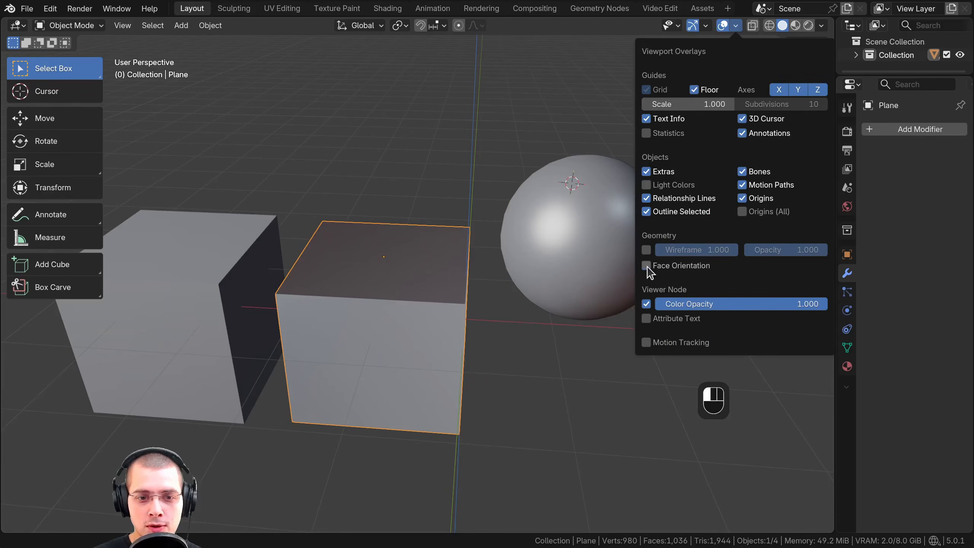
left_click(646, 266)
mouse_move(469, 272)
middle_mouse_down()
mouse_move(441, 267)
mouse_move(460, 271)
middle_mouse_up()
Recalculate the normals of all the extruded box's faces to the outside in Edit Mode and check it beside the regular cube
key("Tab")
key("a")
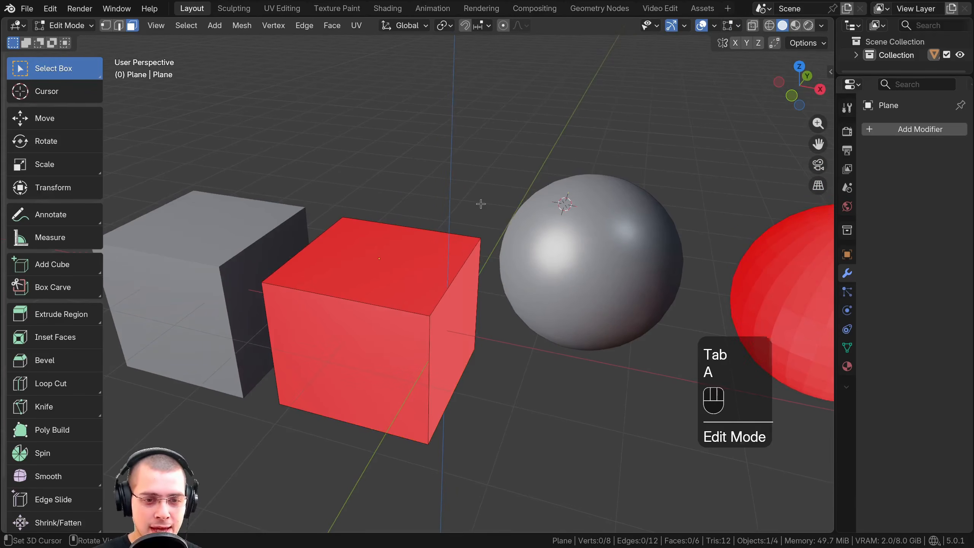
key("a")
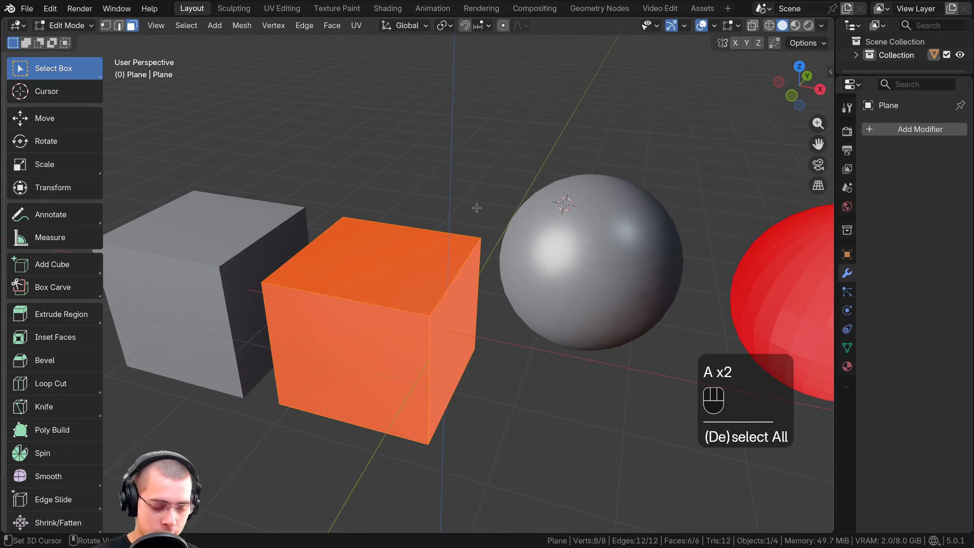
key("shift+n")
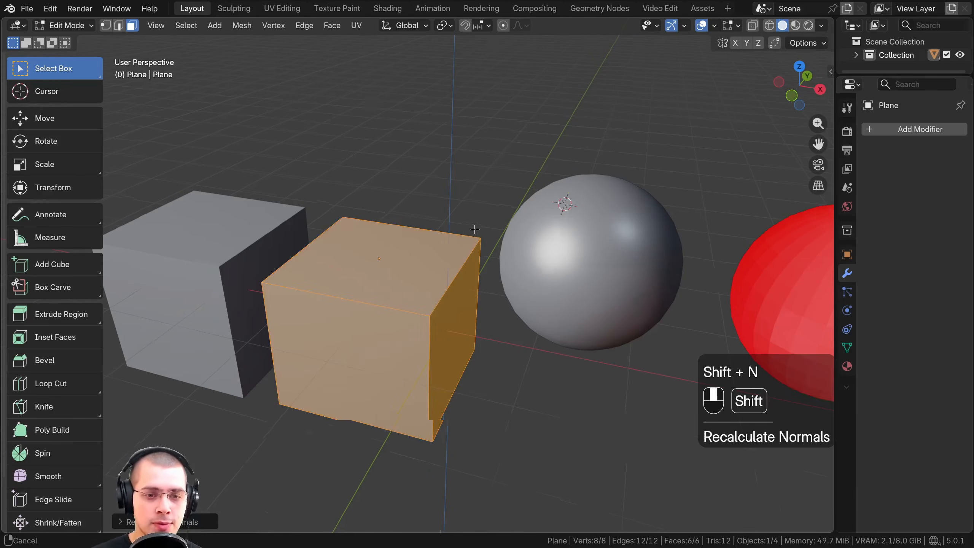
middle_click_drag(456, 223, 497, 240, "shift")
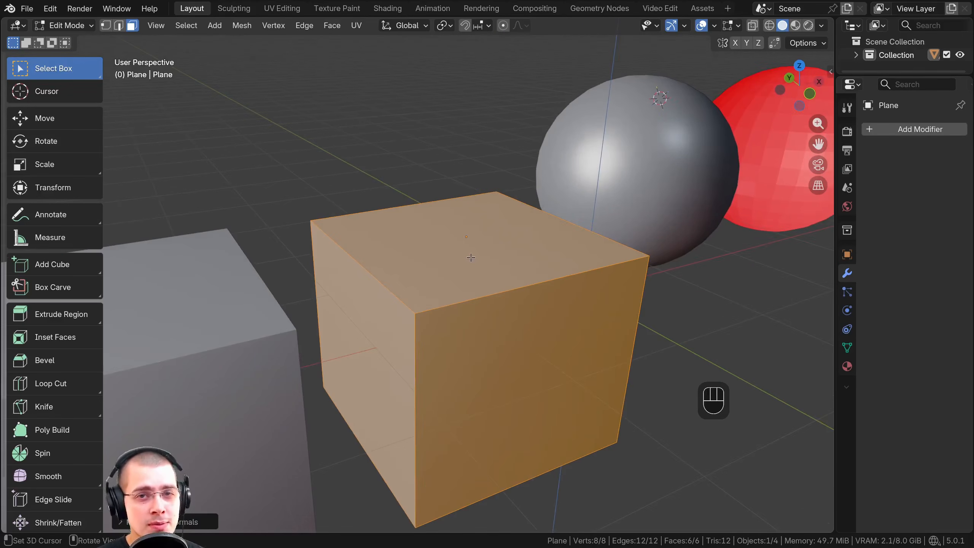
scroll(474, 259, "down", 2)
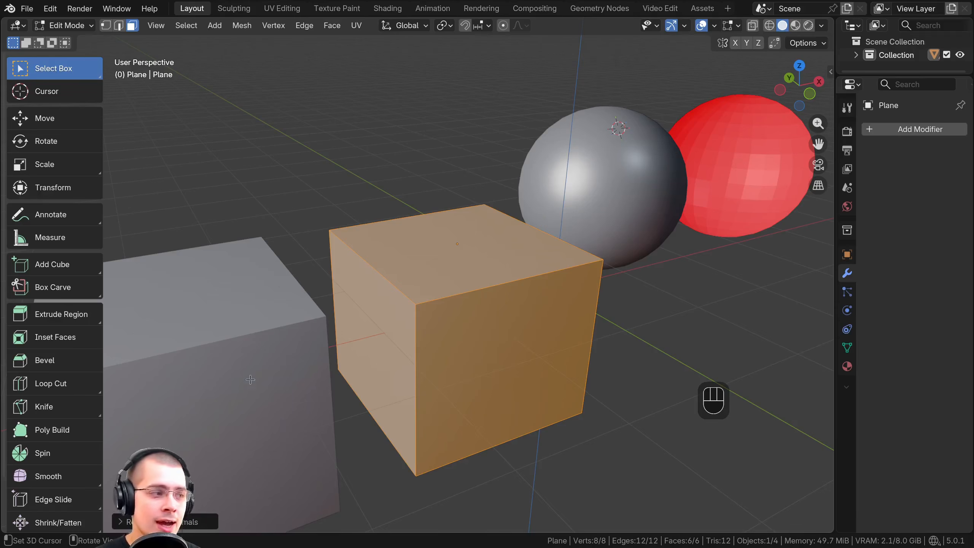
Toggle the Inside option of Recalculate Normals on and off for the whole extruded box, repeating the recalculation once
left_click(126, 521)
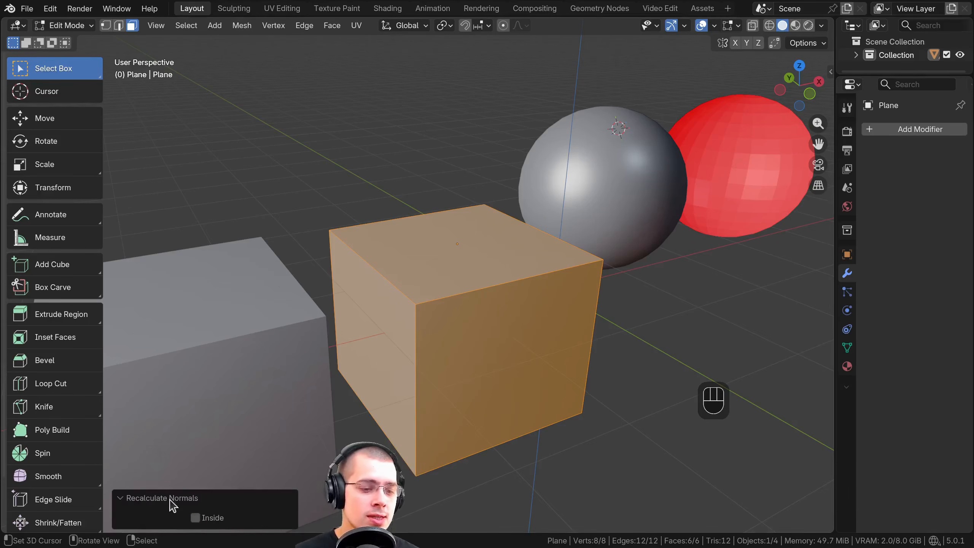
left_click(198, 519)
left_click(198, 519)
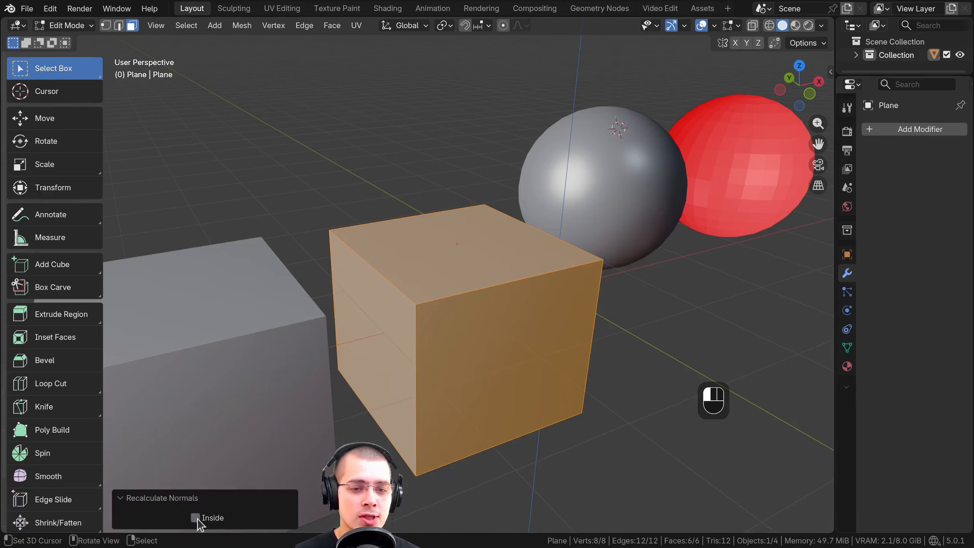
middle_click_drag(483, 267, 477, 267)
key("shift+n")
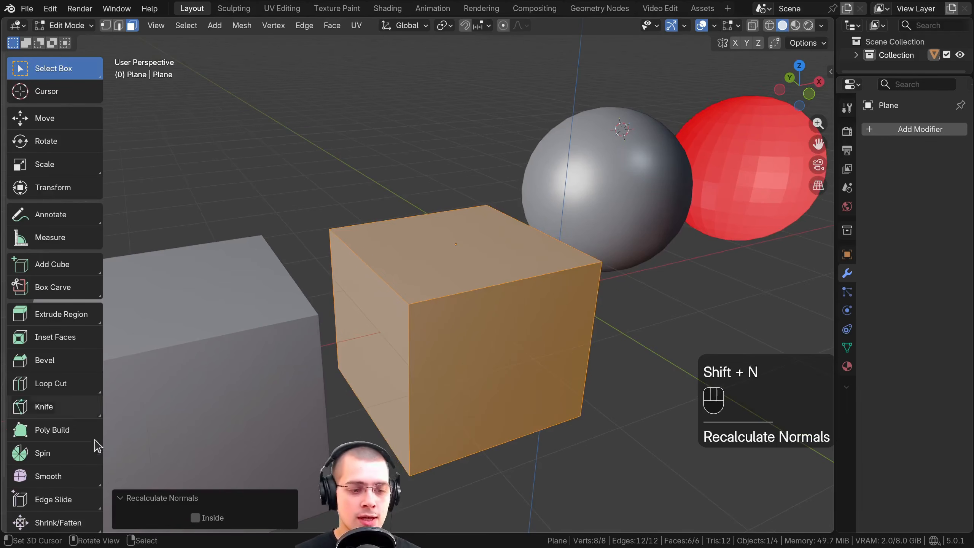
left_click(197, 518)
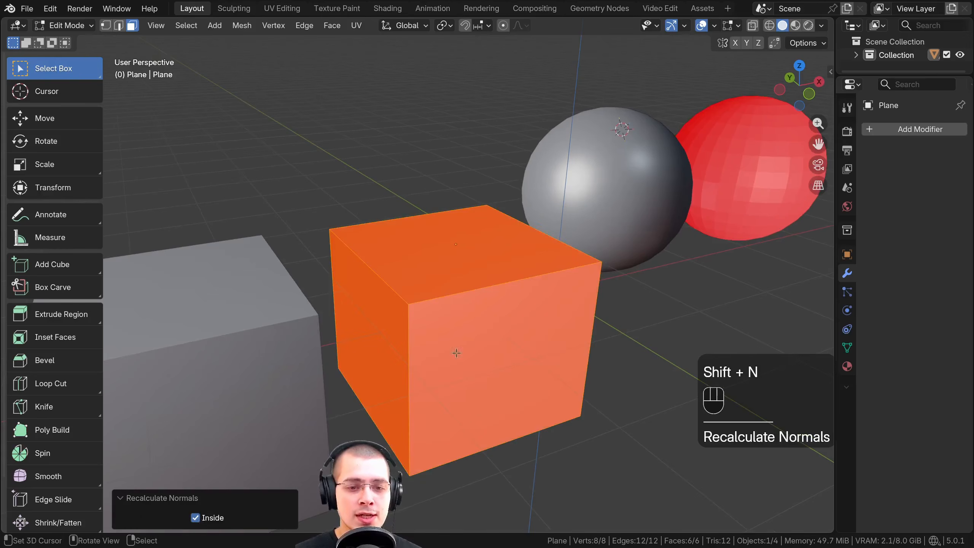
left_click(197, 517)
Recalculate only the box's top face normal with Inside enabled, deselect everything, and briefly leave and re-enter Edit Mode
left_click(399, 252)
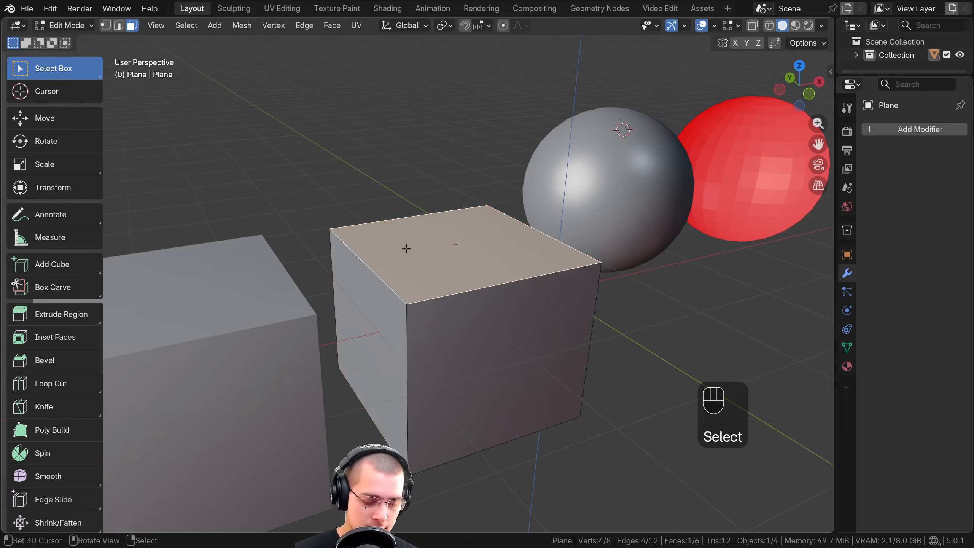
key("shift+n")
left_click(195, 518)
key("a")
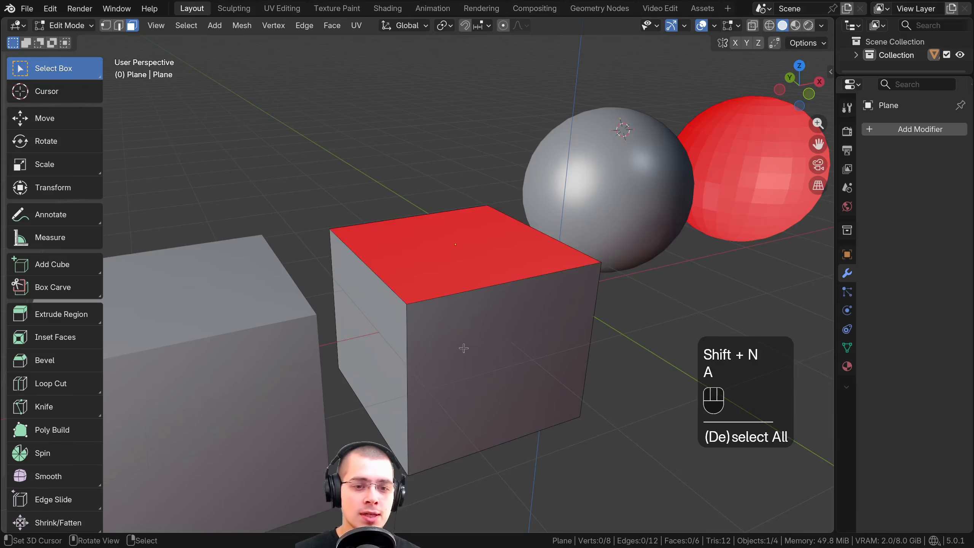
key("Tab")
key("Tab")
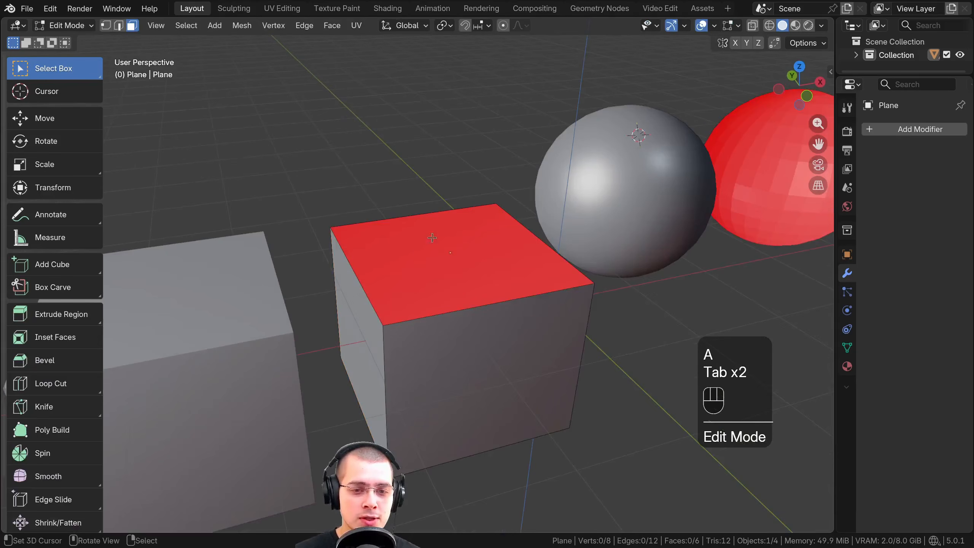
Select the box's flipped top face and recalculate its normal with Inside disabled
left_click(406, 258)
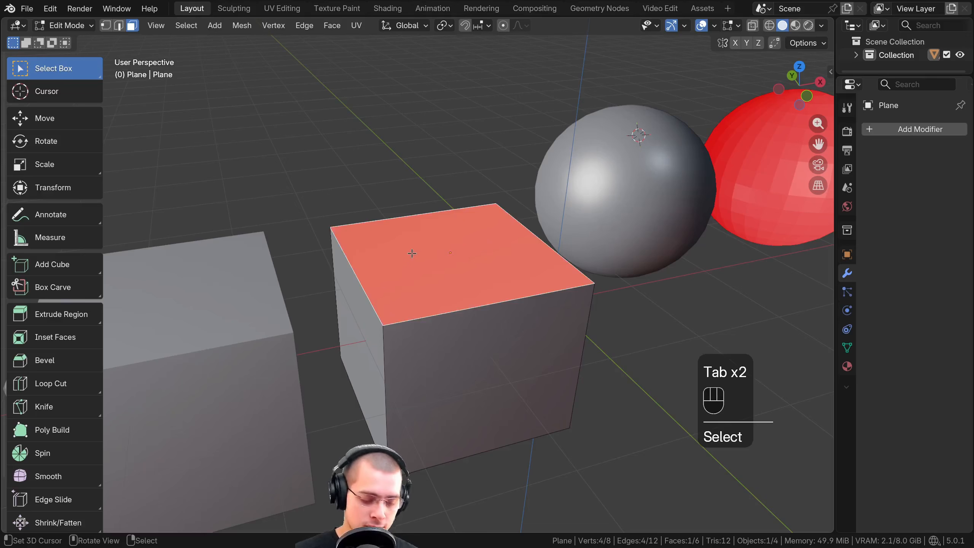
key("shift+n")
left_click(195, 517)
left_click(195, 518)
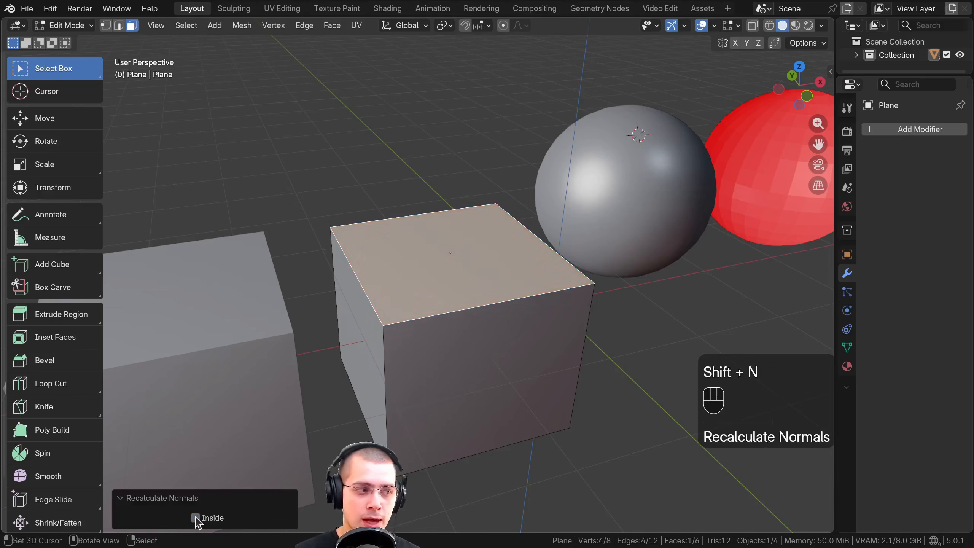
Toggle the Inside option of Recalculate Normals for the box's top face, leaving it disabled, and return to Object Mode
left_click(195, 518)
left_click(195, 517)
left_click(195, 517)
left_click(195, 517)
middle_click_drag(606, 307, 429, 356, "shift")
scroll(499, 326, "down", 2)
key("Tab")
Recalculate the normals of all the red sphere's faces to the outside in Edit Mode, then return to Object Mode and deselect everything
left_click(582, 270)
middle_click_drag(548, 256, 437, 247, "shift")
scroll(438, 248, "up", 1)
middle_click_drag(437, 247, 464, 248)
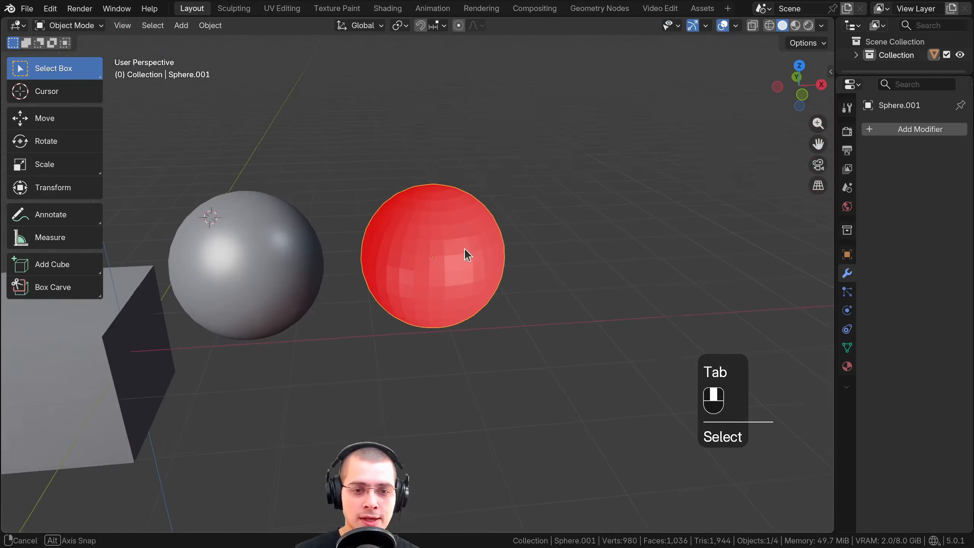
key("Tab")
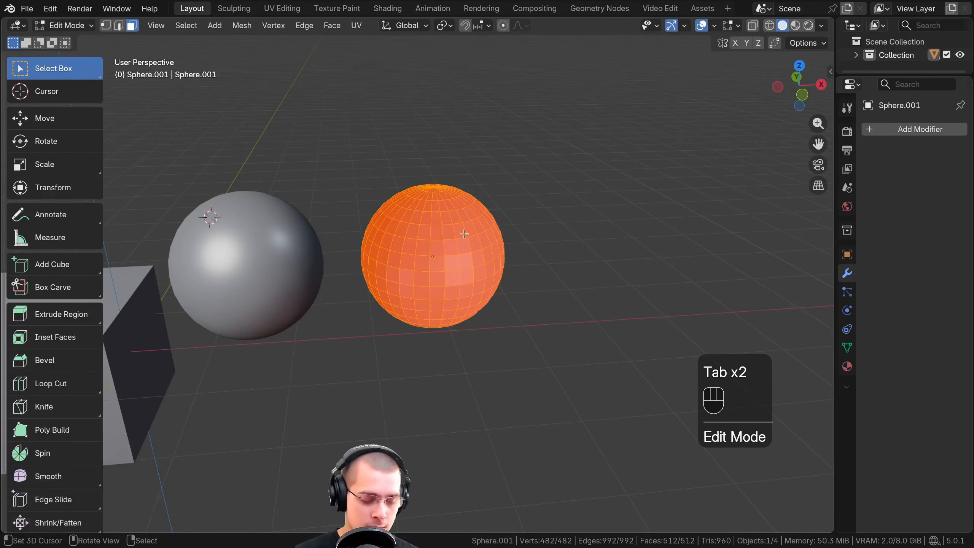
key("a")
key("a")
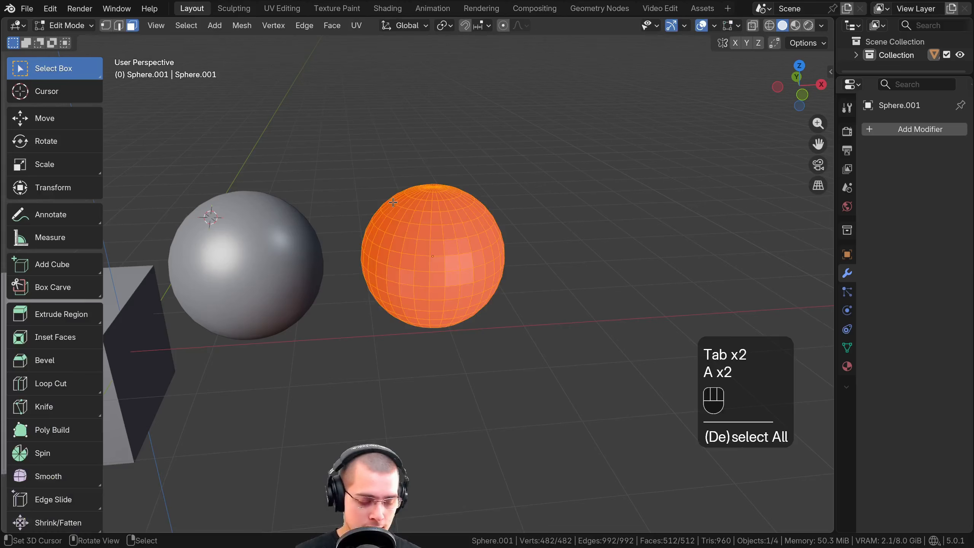
key("shift+n")
mouse_move(404, 228)
middle_mouse_down("shift")
mouse_move(346, 266)
mouse_move(404, 255)
mouse_move(369, 254)
mouse_move(408, 230)
mouse_move(391, 234)
mouse_move(416, 234)
mouse_move(414, 255)
middle_mouse_up("shift")
key("Tab")
key("a")
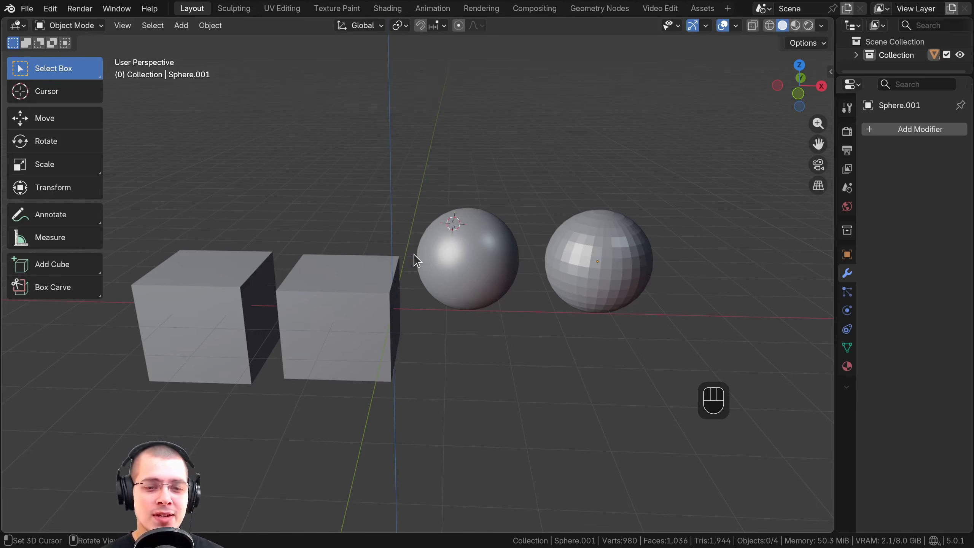
scroll(432, 256, "up", 2)
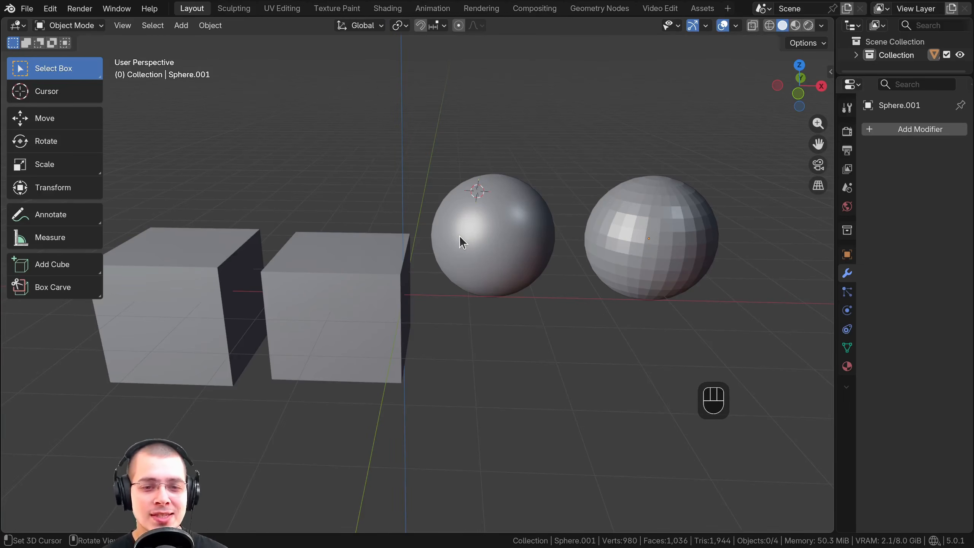
middle_click_drag(398, 305, 663, 360, "shift")
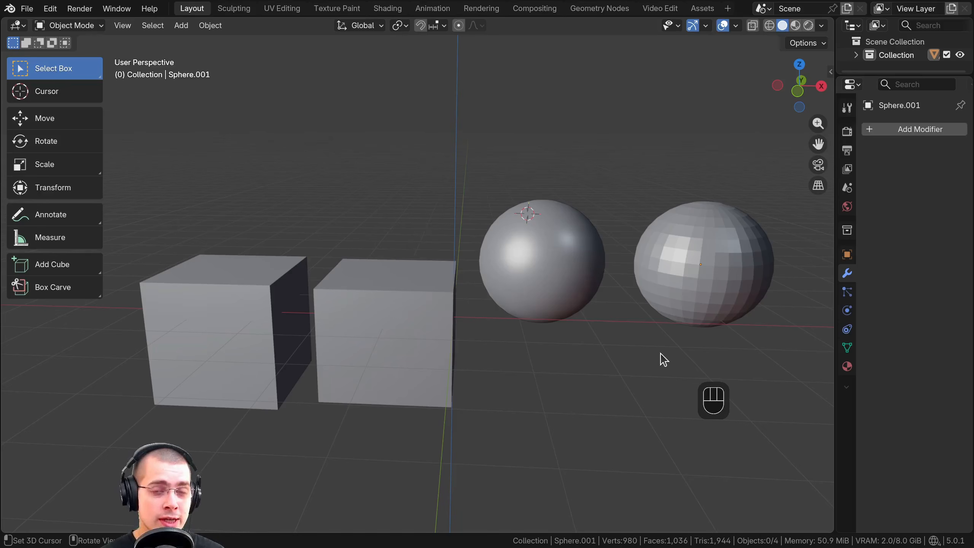
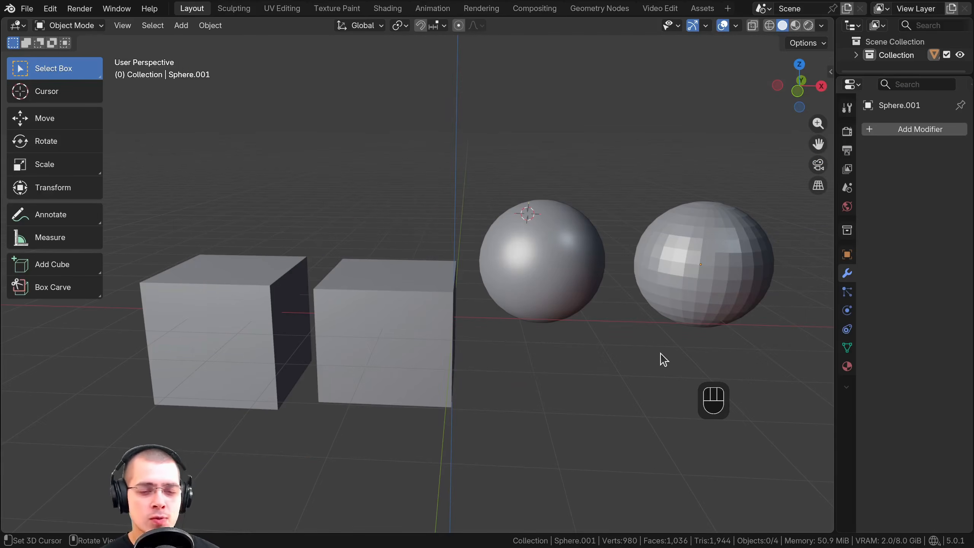
scroll(579, 343, "up", 9)
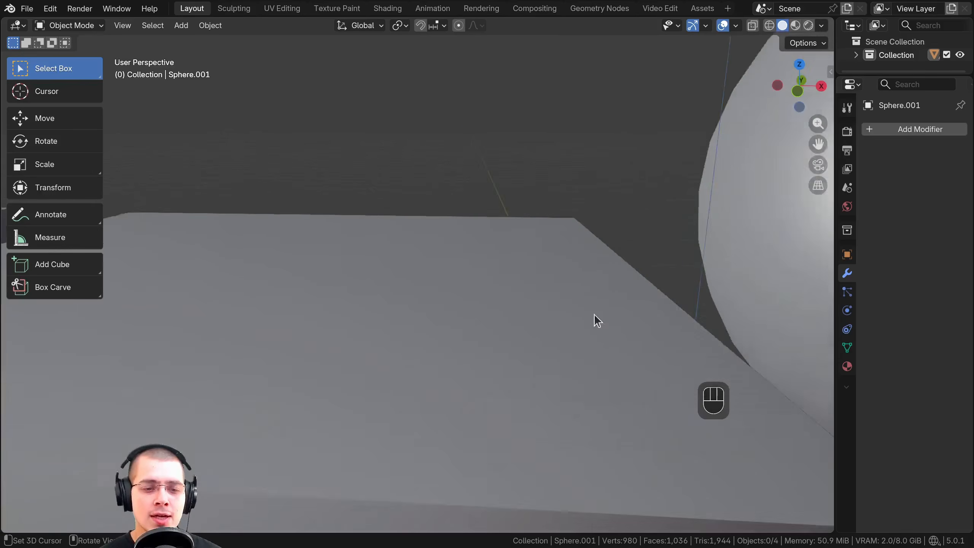
middle_click_drag(637, 215, 462, 190)
scroll(588, 135, "down", 6)
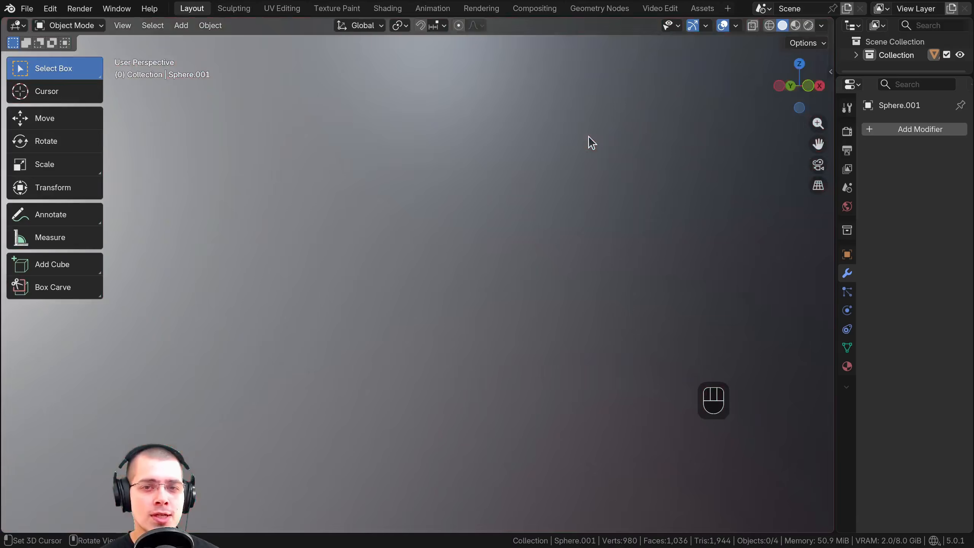
scroll(578, 156, "down", 5)
left_click(735, 25)
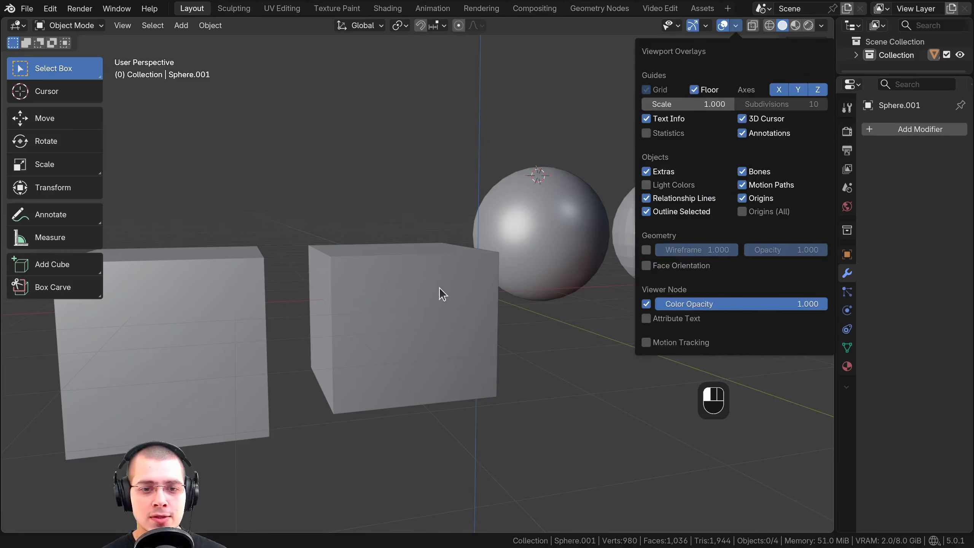
Select all the cubes and spheres in the scene and delete them
scroll(436, 286, "down", 4)
scroll(400, 320, "up", 3)
key("a")
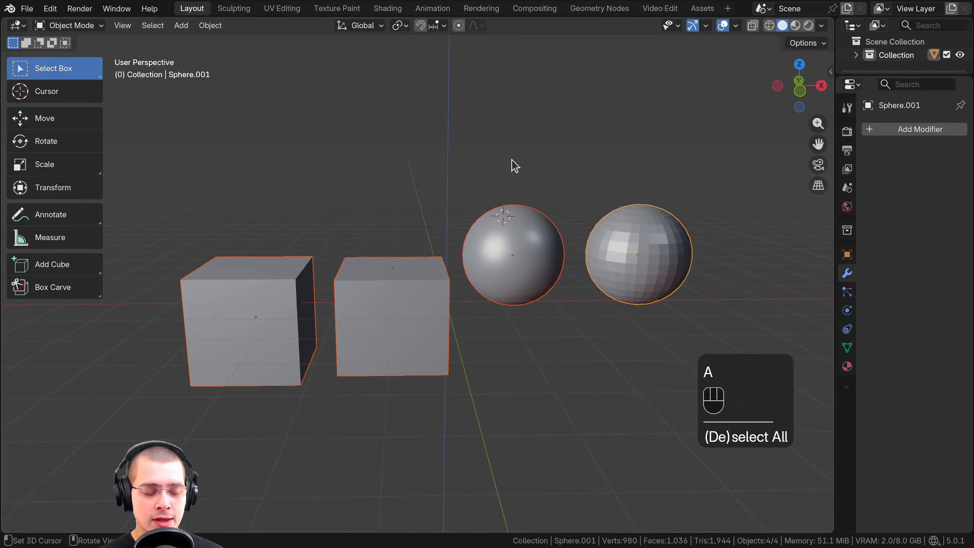
key("x")
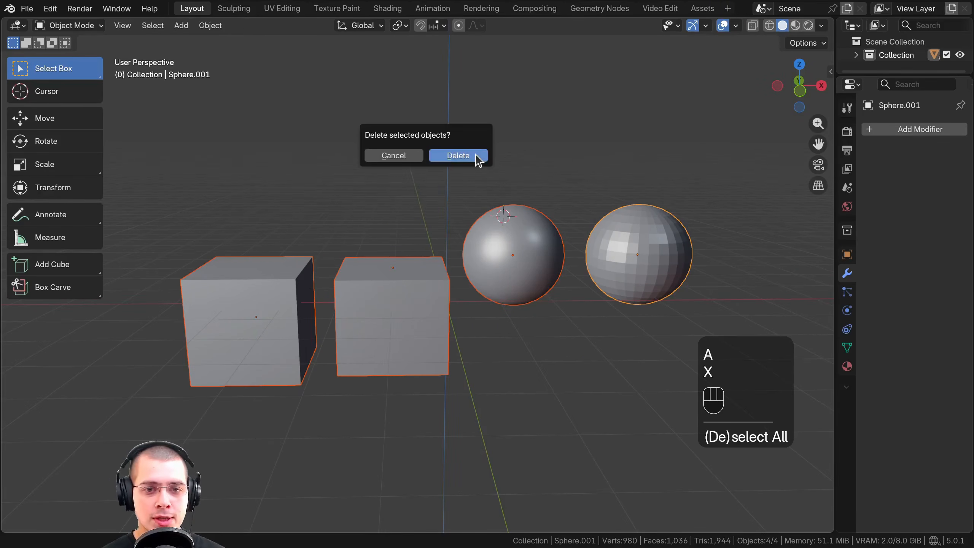
left_click(459, 155)
Add an Ico Sphere with 5 subdivisions at the 3D cursor and collapse its creation settings
key("shift+a")
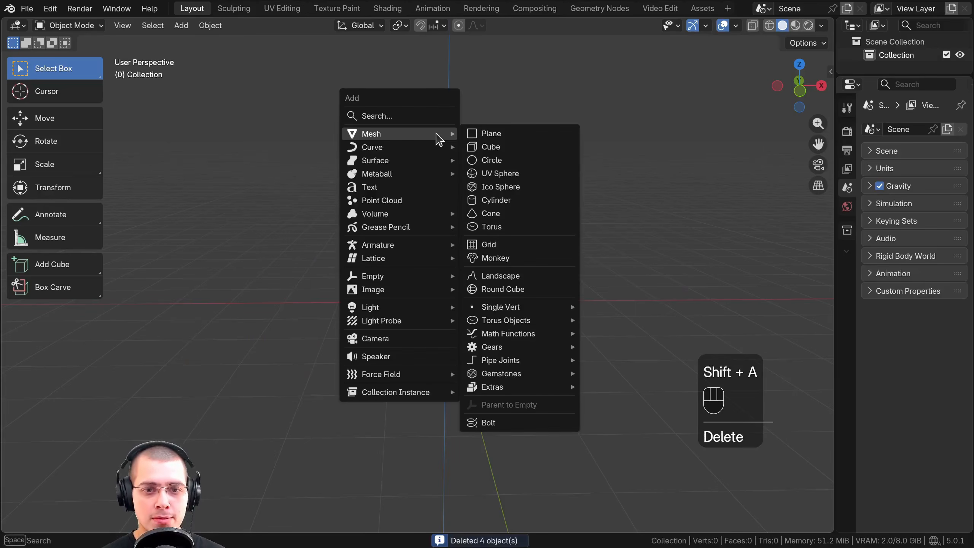
left_click(501, 186)
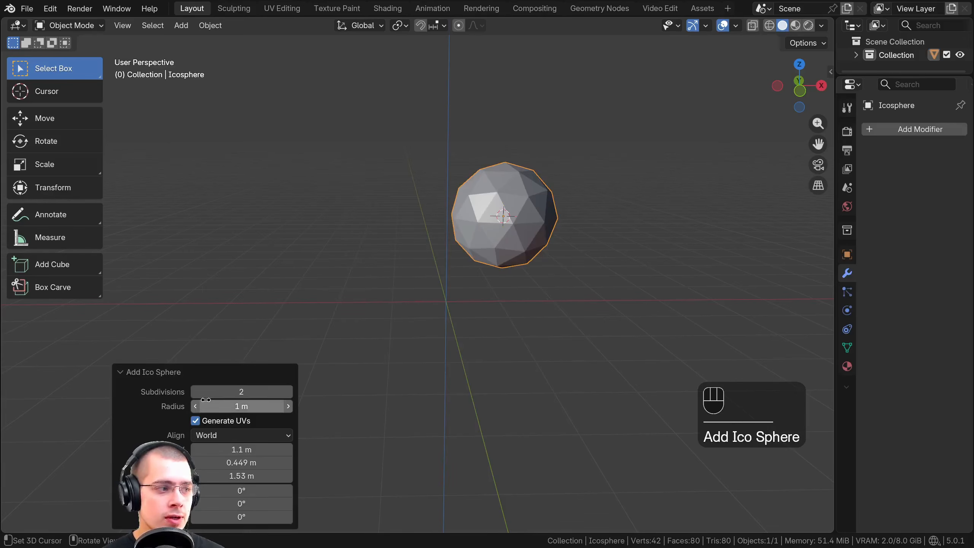
left_click(288, 392)
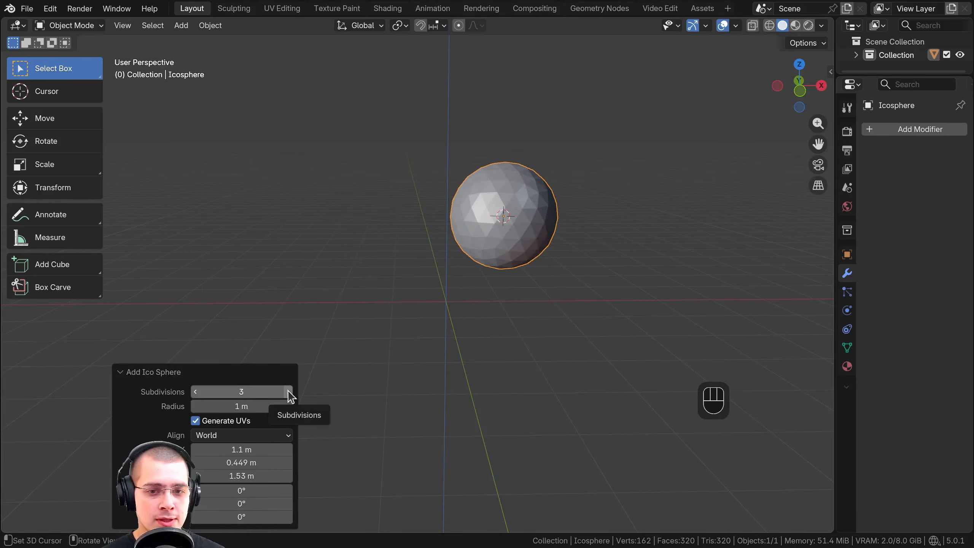
left_click(288, 392)
left_click(288, 392)
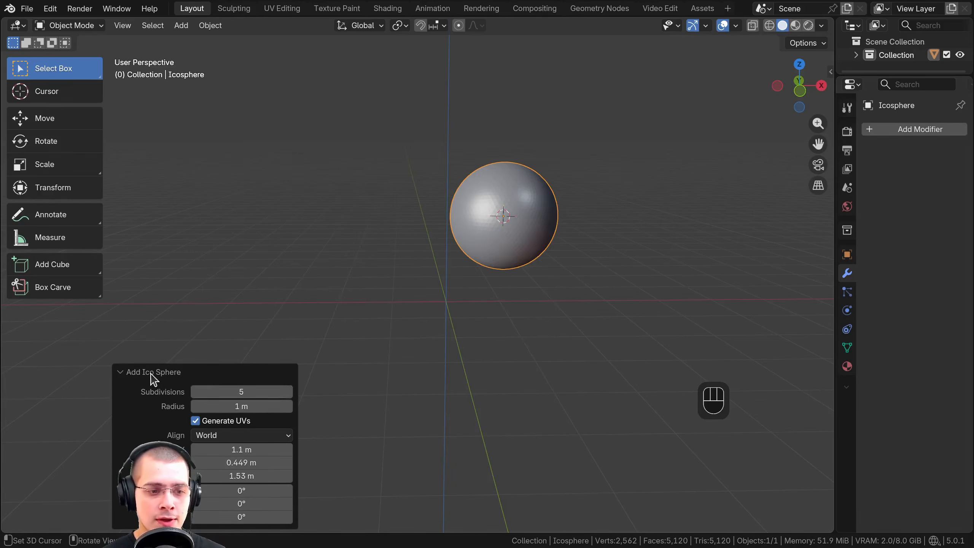
left_click(151, 373)
Enter Edit Mode on the icosphere and deselect all of its geometry
middle_click_drag(483, 224, 457, 231, "shift")
scroll(399, 262, "up", 3)
scroll(476, 238, "up", 2)
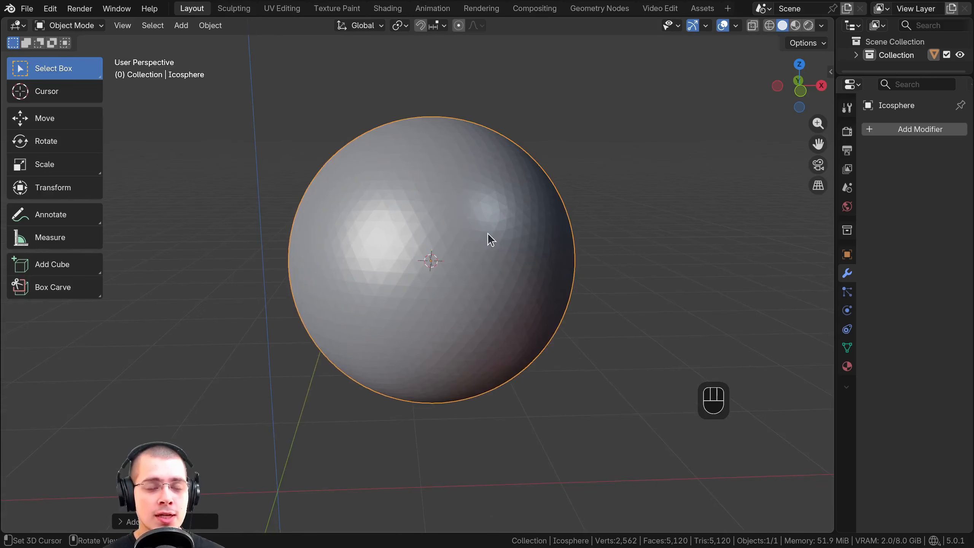
middle_click_drag(490, 240, 484, 224)
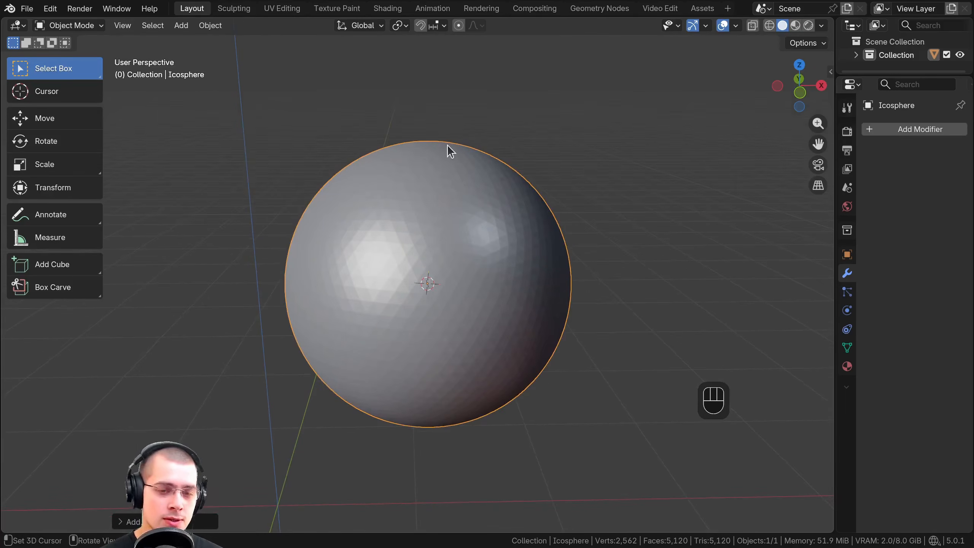
key("Tab")
middle_click_drag(448, 144, 394, 139)
scroll(378, 163, "down", 1)
middle_click_drag(335, 221, 336, 238, "shift")
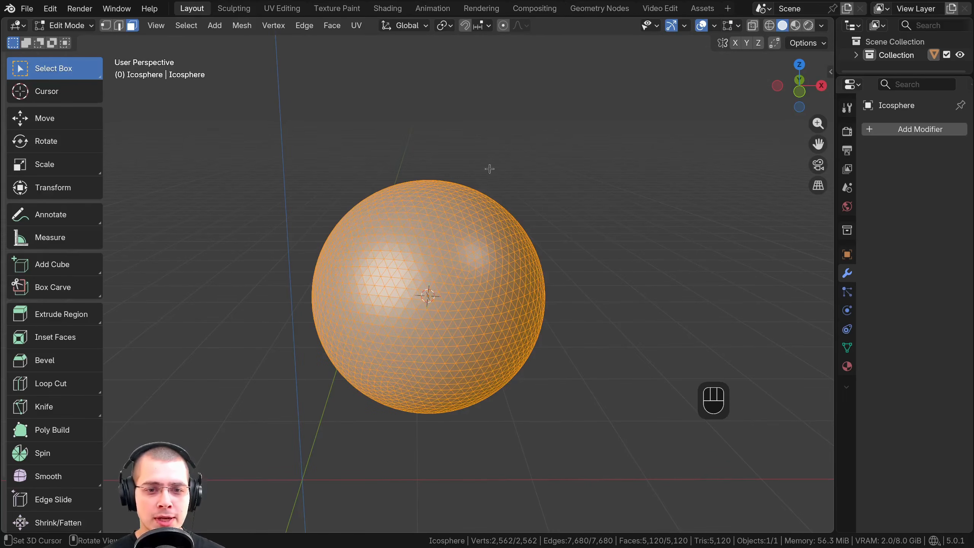
middle_click_drag(316, 230, 341, 327)
key("alt+a")
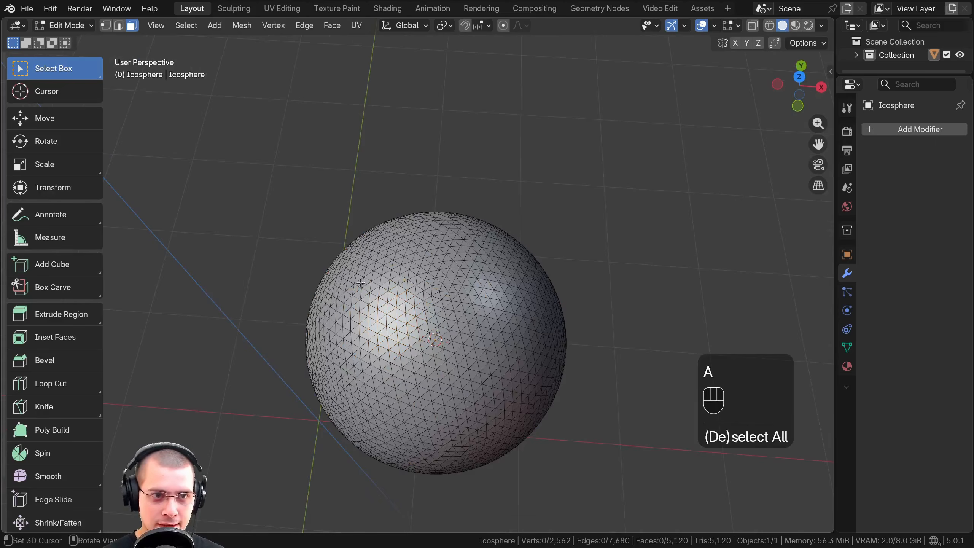
Box-select a patch of faces at the top of the icosphere and try moving it upward
key("b")
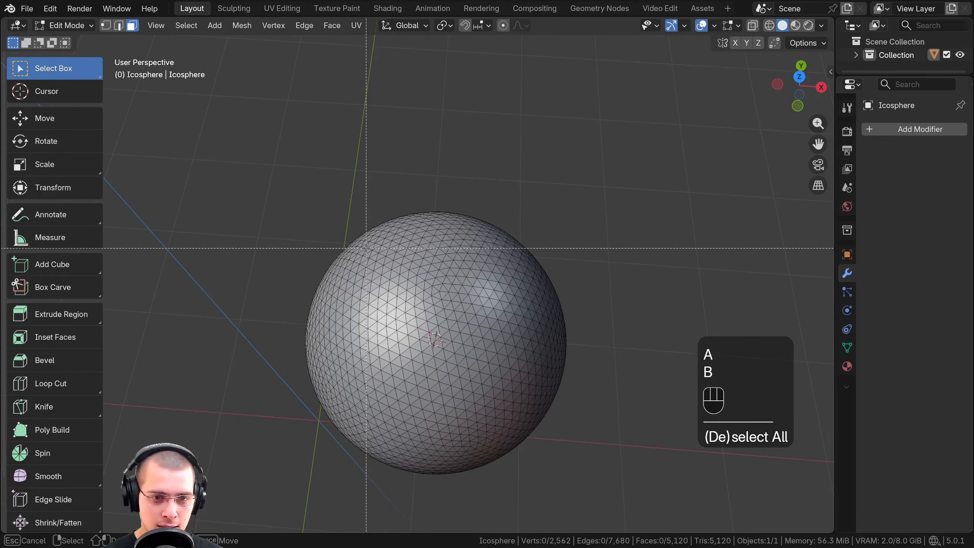
left_click_drag(367, 248, 509, 367)
middle_click_drag(509, 366, 498, 292)
key("g")
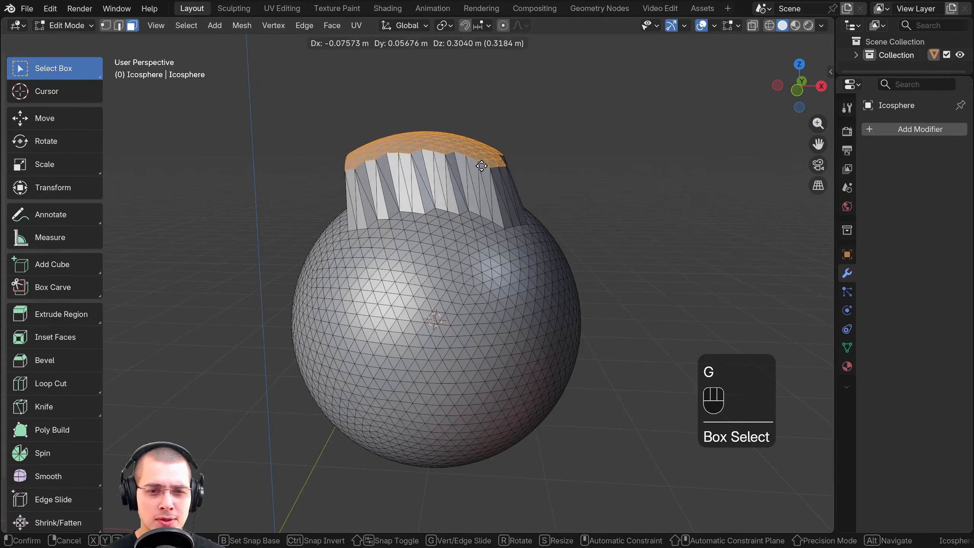
right_click(484, 165)
middle_click_drag(494, 188, 459, 237, "shift")
scroll(487, 238, "up", 1)
key("g")
scroll(430, 233, "up", 1)
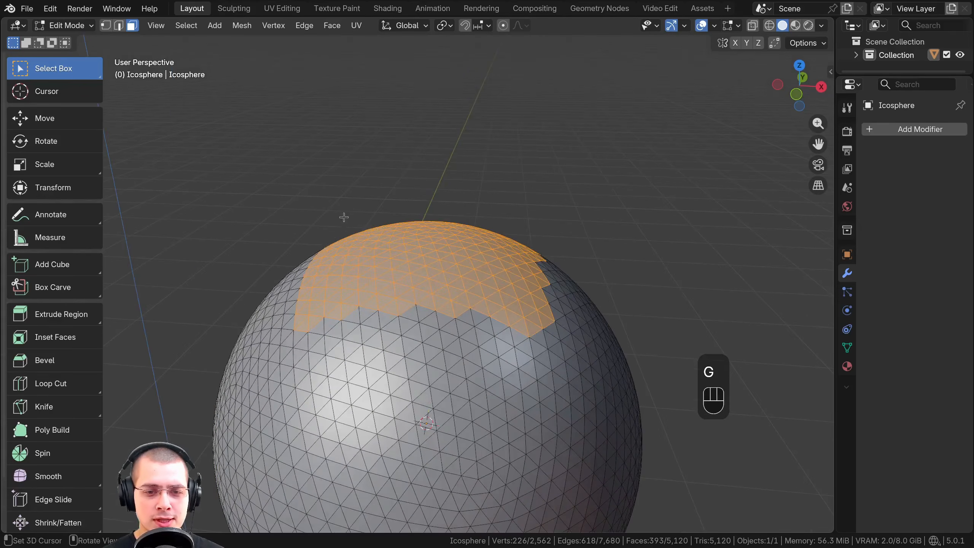
Try more upward moves of the selected top patch without proportional editing
scroll(545, 263, "down", 1)
scroll(533, 326, "down", 2)
middle_click_drag(530, 334, 526, 323)
key("g")
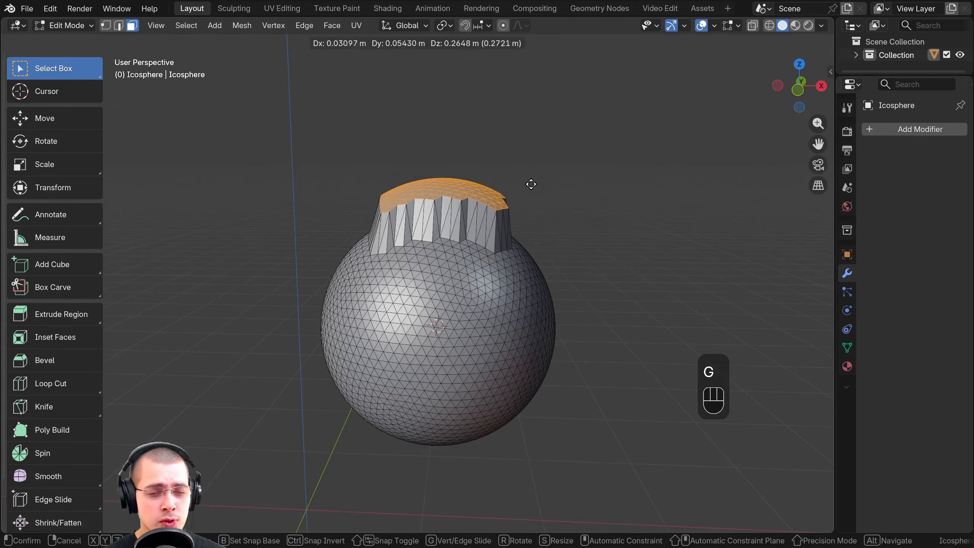
right_click(529, 154)
middle_click_drag(530, 159, 517, 197)
mouse_move(516, 198)
middle_mouse_down("shift")
mouse_move(517, 181)
mouse_move(512, 191)
middle_mouse_up("shift")
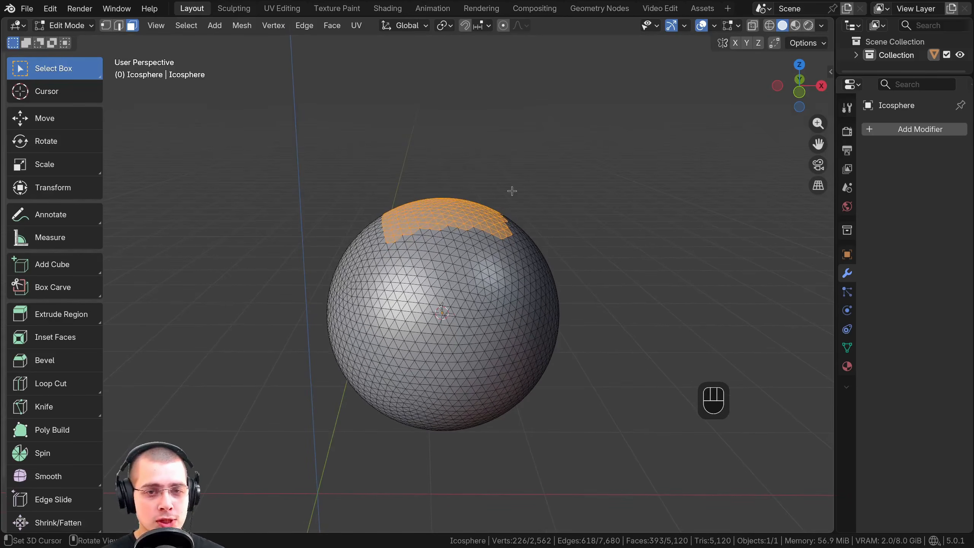
scroll(456, 215, "up", 1)
key("g")
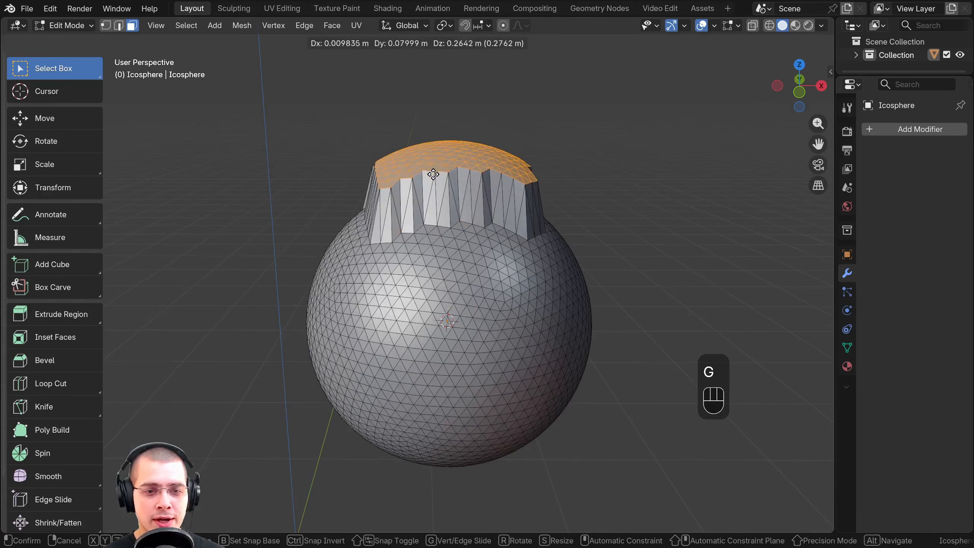
right_click(430, 173)
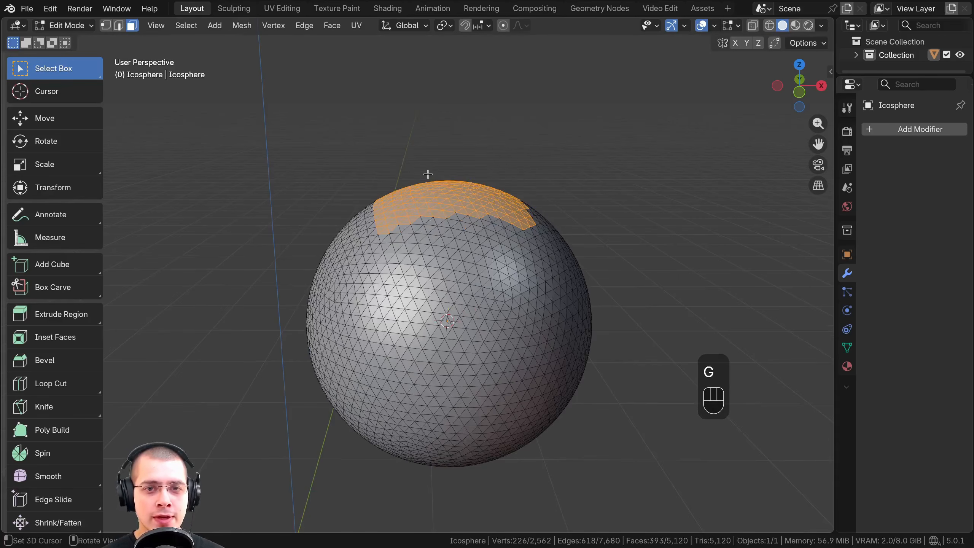
Enable proportional editing for the icosphere's mesh
middle_click_drag(428, 172, 459, 118)
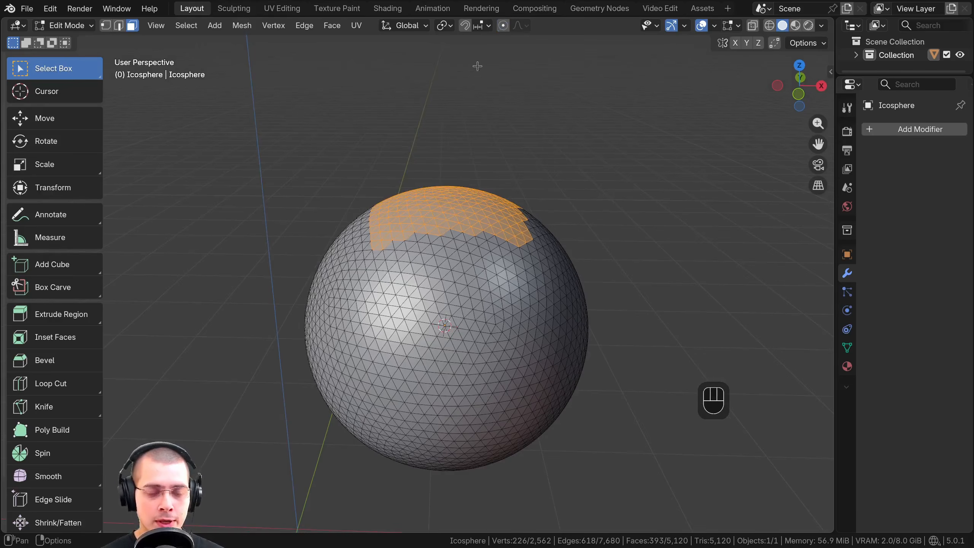
key("o")
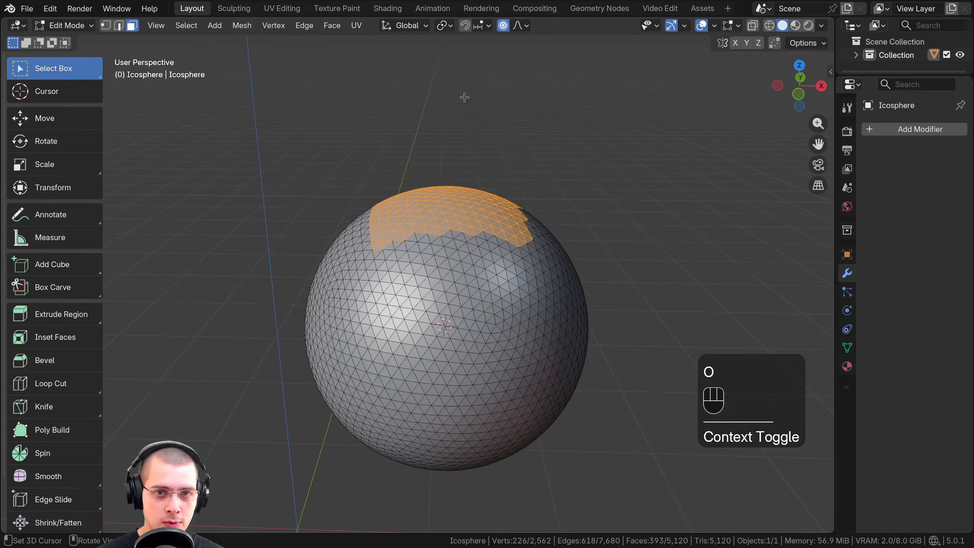
middle_click_drag(486, 157, 441, 171, "shift")
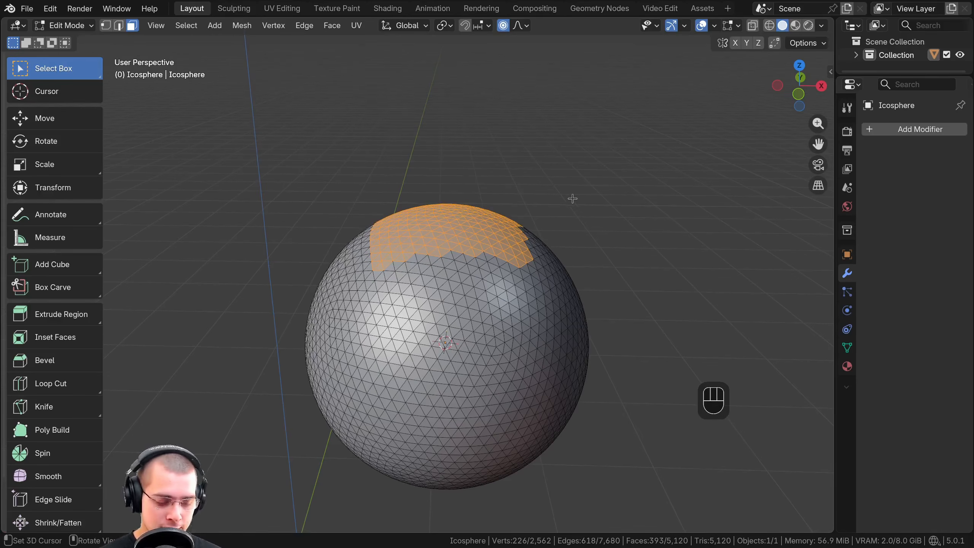
Try rotating, scaling, sliding and moving the selected top faces with smooth proportional editing
key("r")
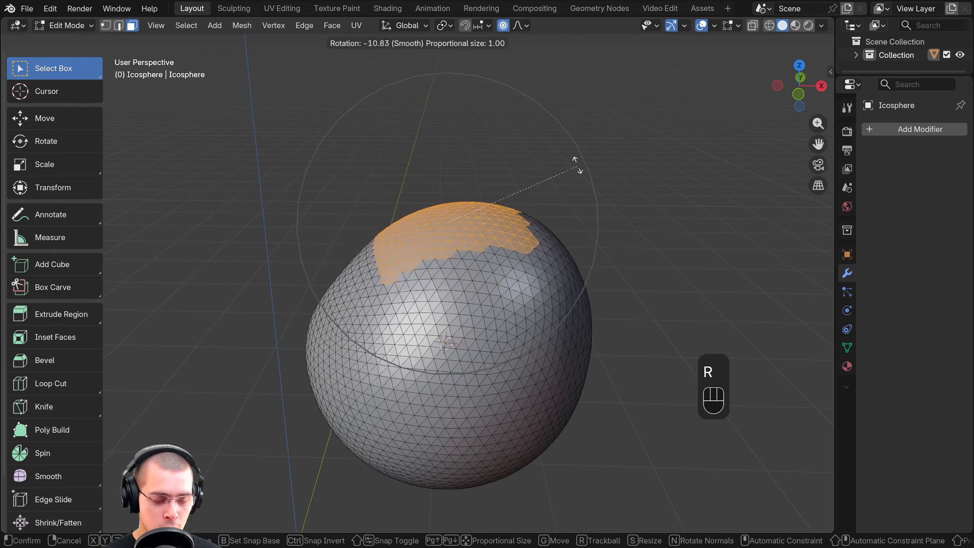
key("s")
key("g")
key("g")
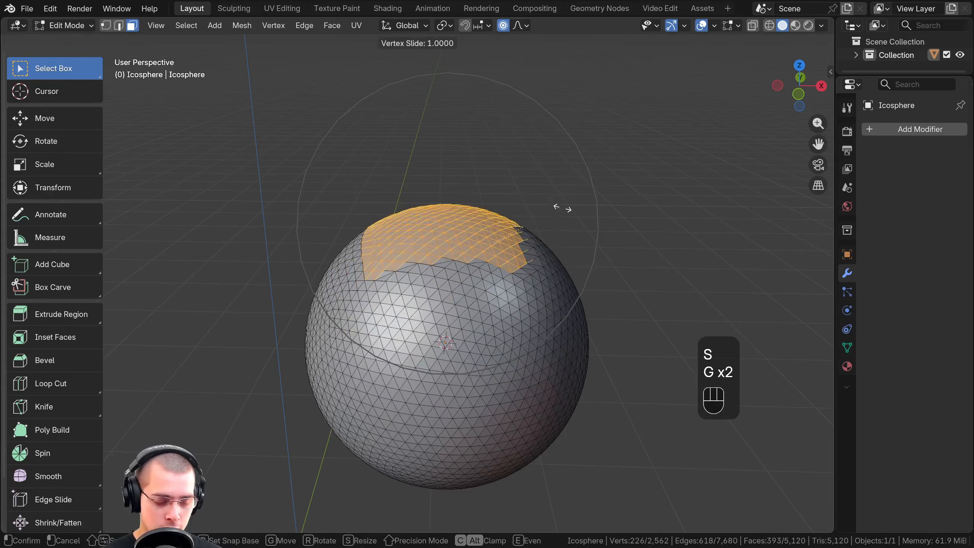
key("r")
key("s")
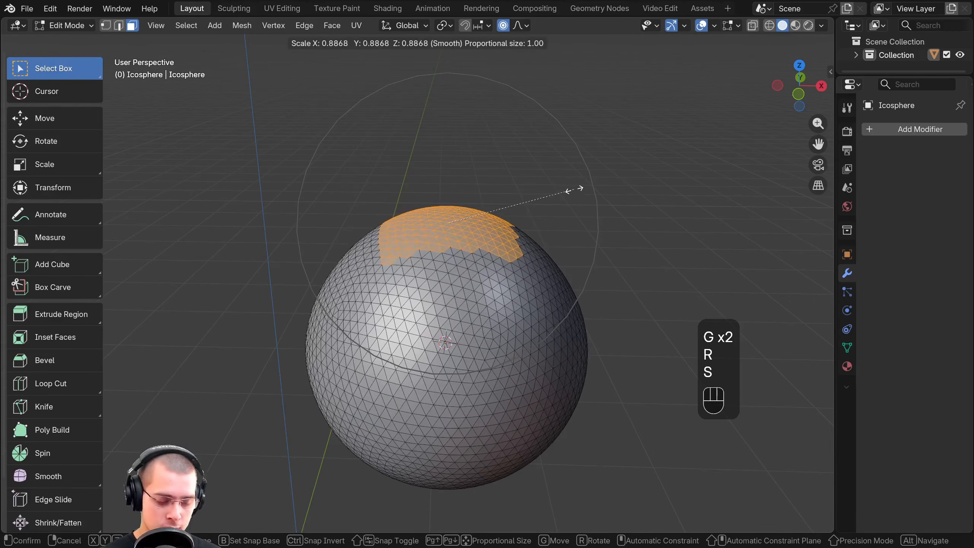
left_click(572, 184)
key("g")
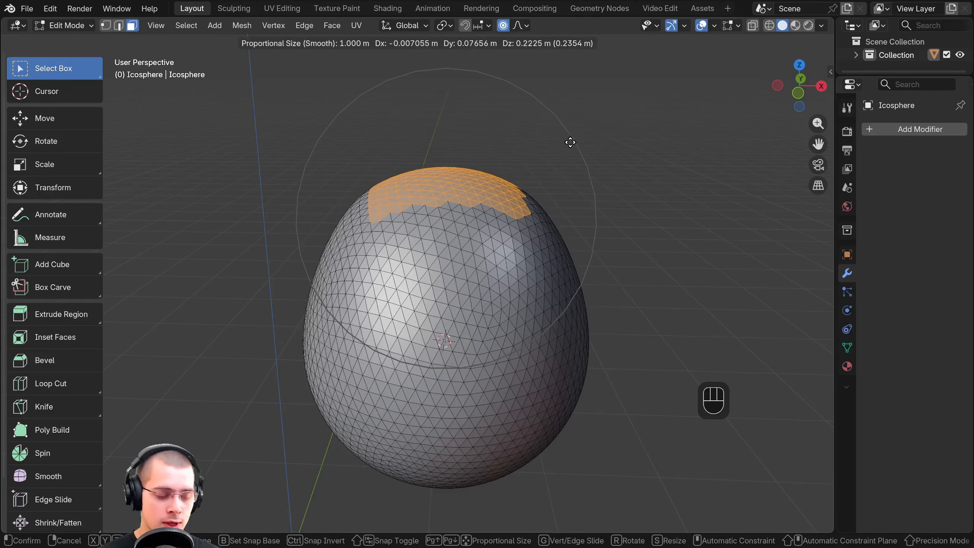
key("Escape")
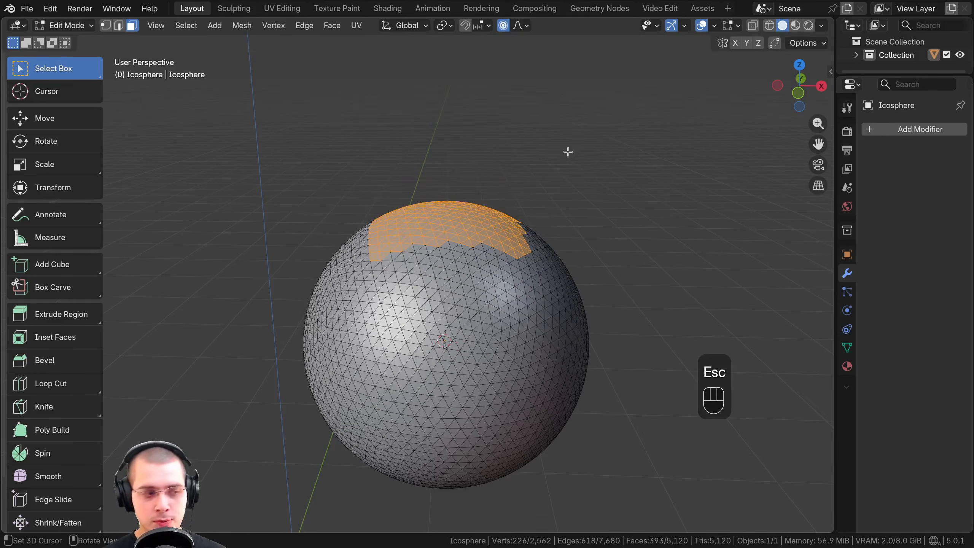
Switch to vertex selection and select a single vertex at the top of the icosphere
key("KP_1")
scroll(447, 204, "up", 2)
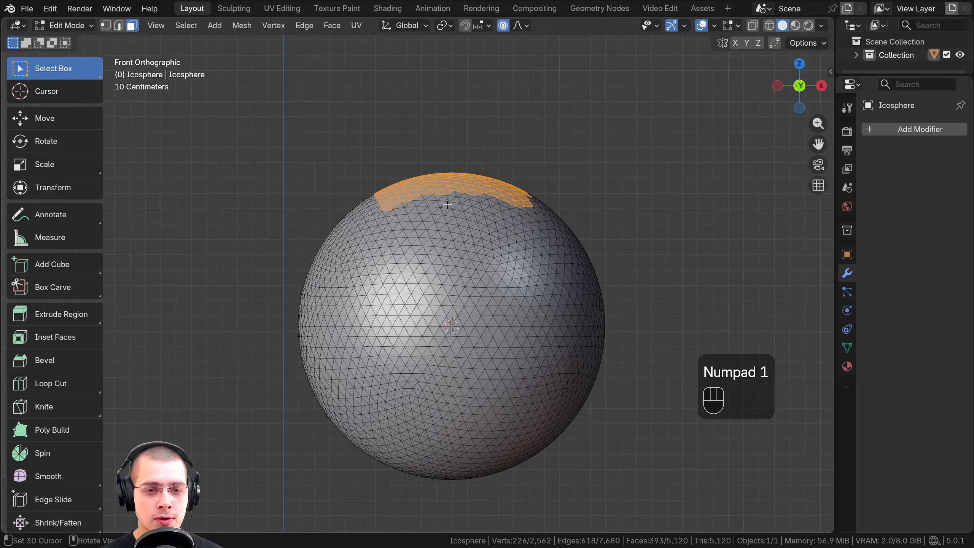
middle_click_drag(418, 205, 306, 200)
left_click(454, 301)
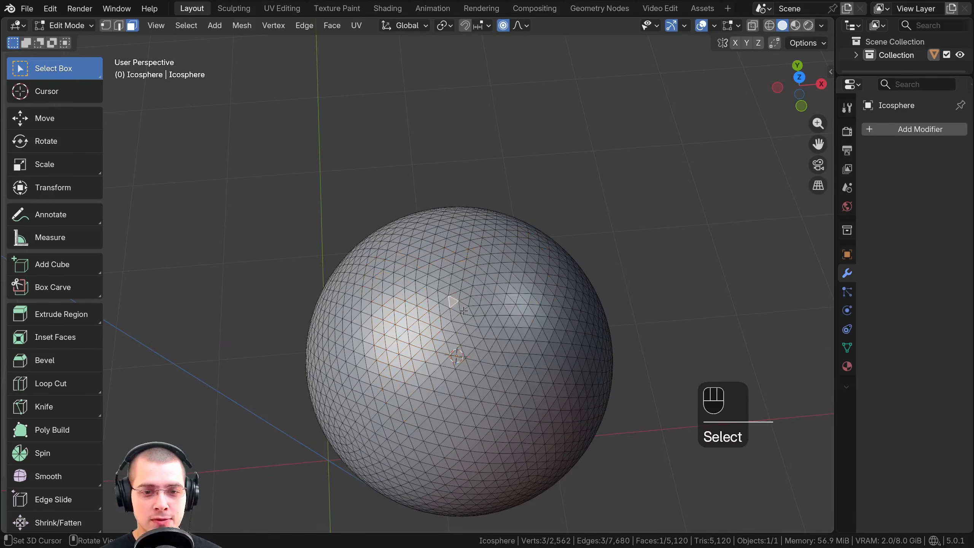
scroll(243, 52, "up", 2)
left_click(105, 25)
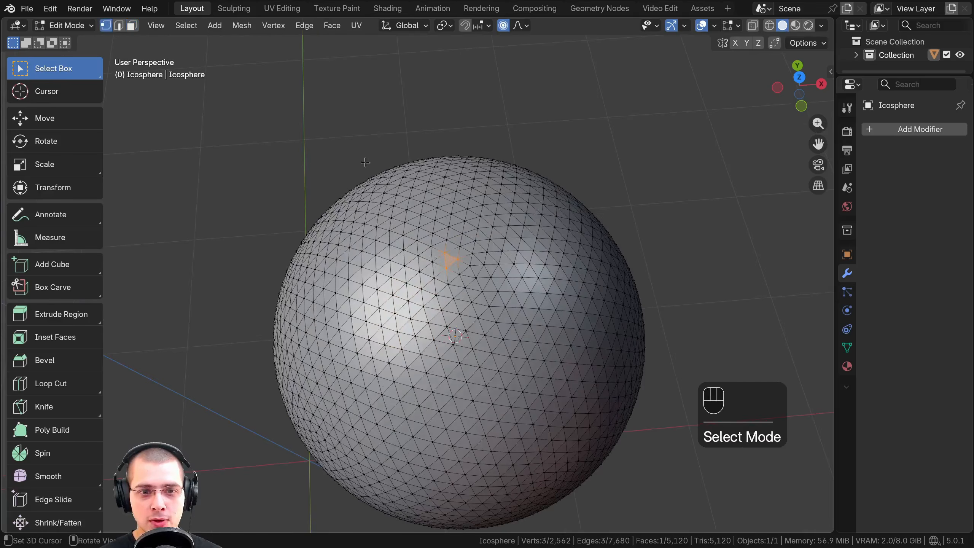
left_click(458, 259)
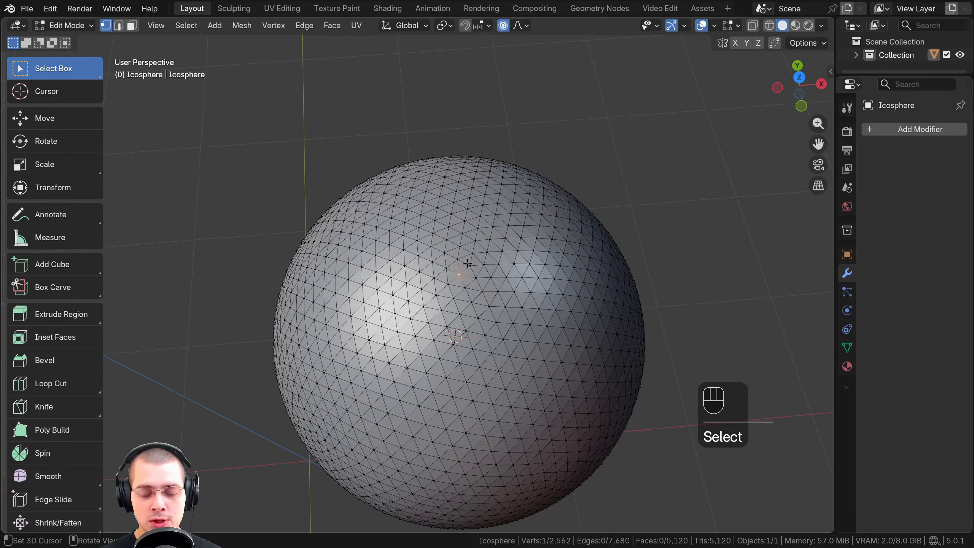
Move the top vertex about 0.46 m up along Z in front view, with smooth proportional editing sized about 1.95 m
key("KP_1")
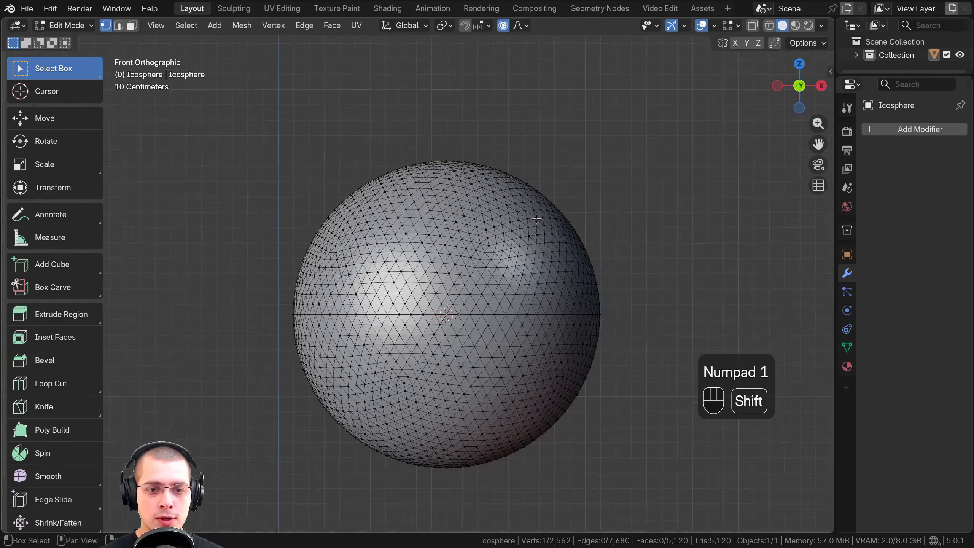
key("g")
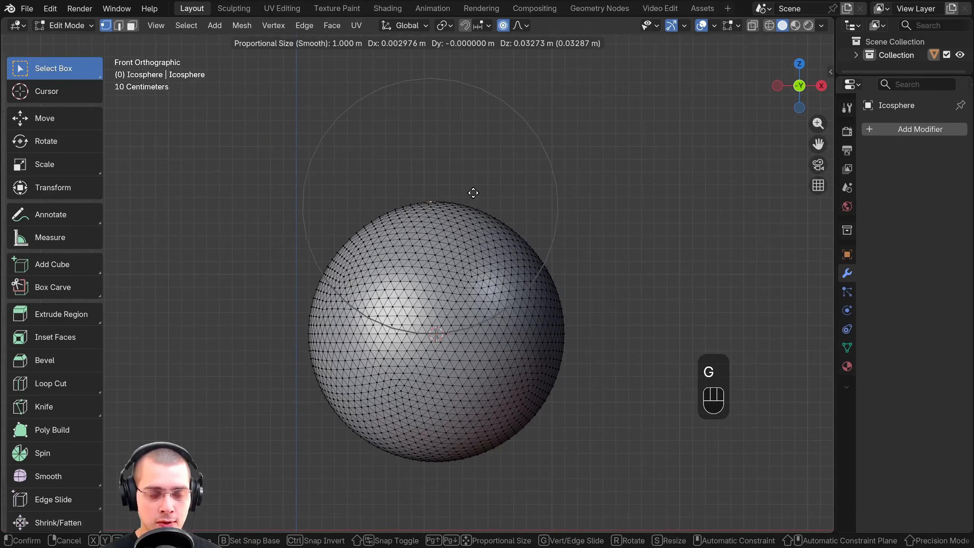
key("z")
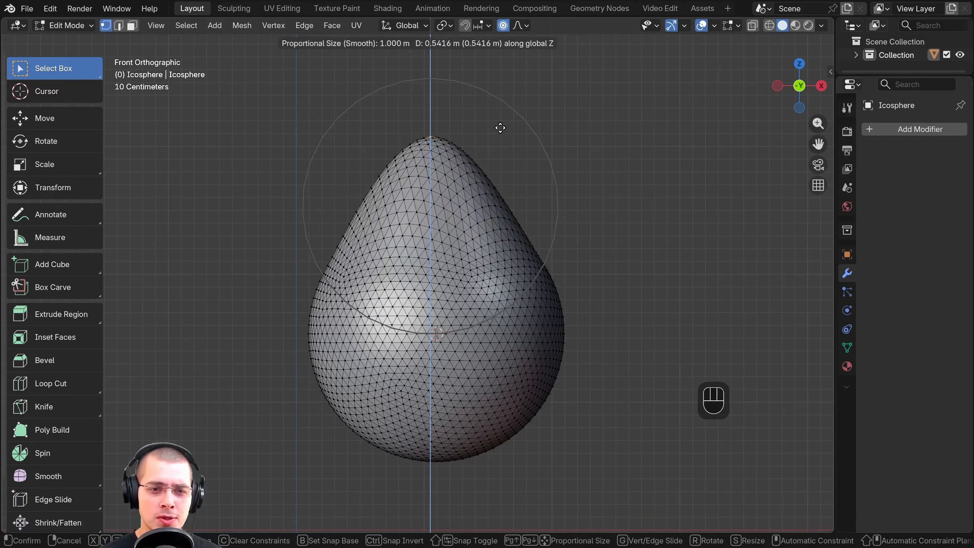
scroll(501, 127, "up", 1)
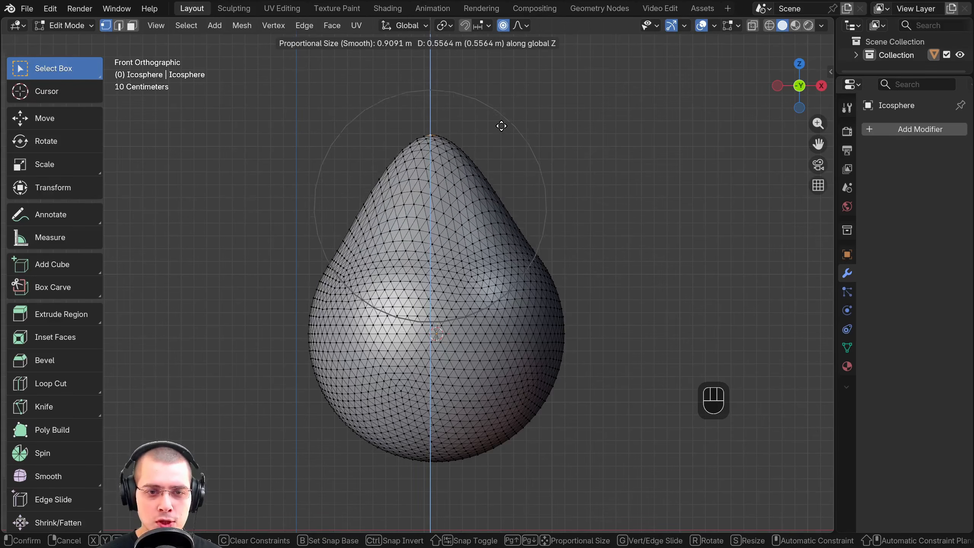
scroll(500, 128, "down", 3)
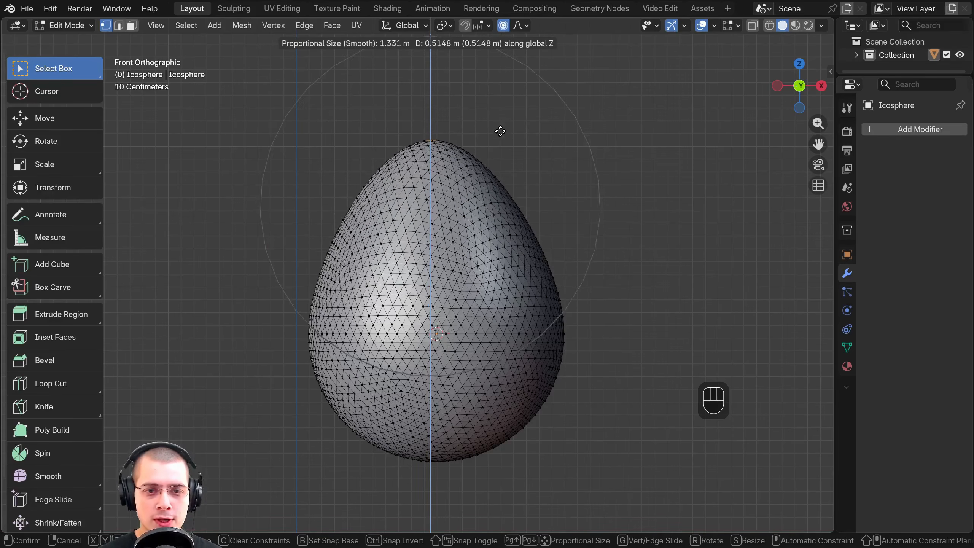
scroll(499, 131, "down", 1)
scroll(500, 131, "up", 4)
scroll(500, 132, "down", 5)
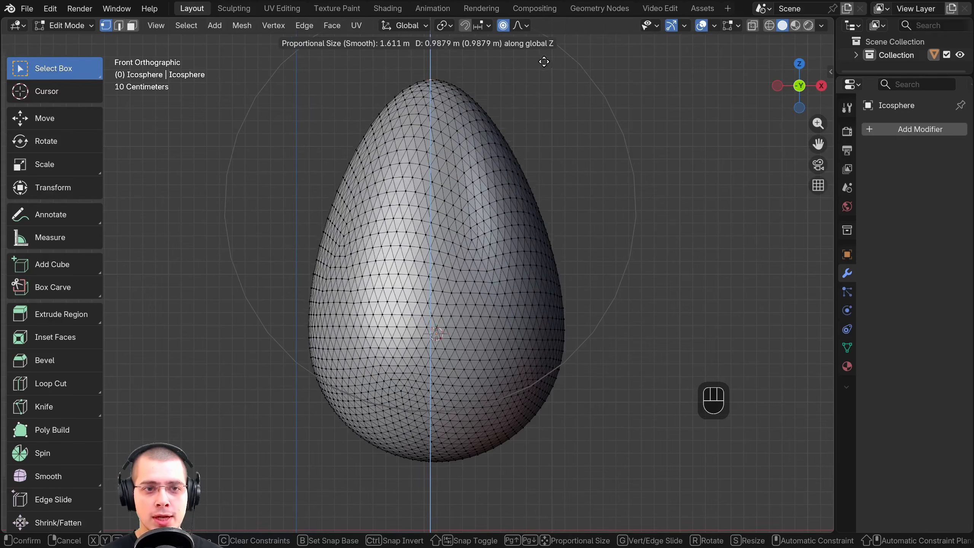
scroll(489, 134, "up", 3)
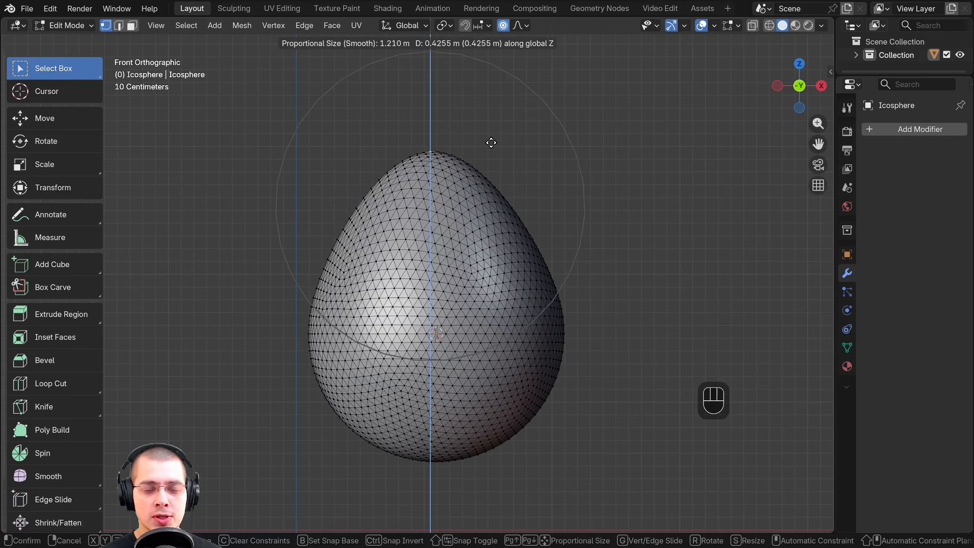
scroll(491, 142, "down", 4)
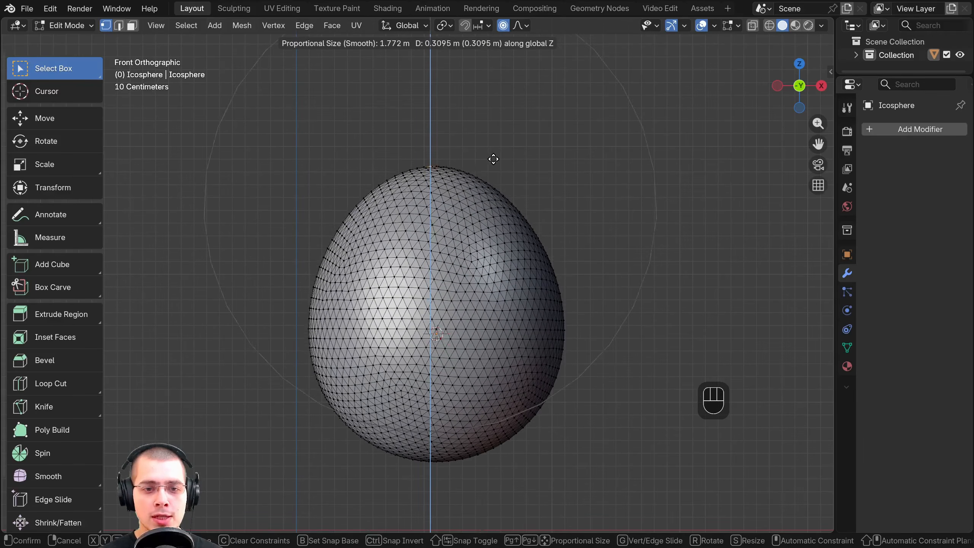
scroll(495, 160, "up", 5)
scroll(496, 156, "down", 4)
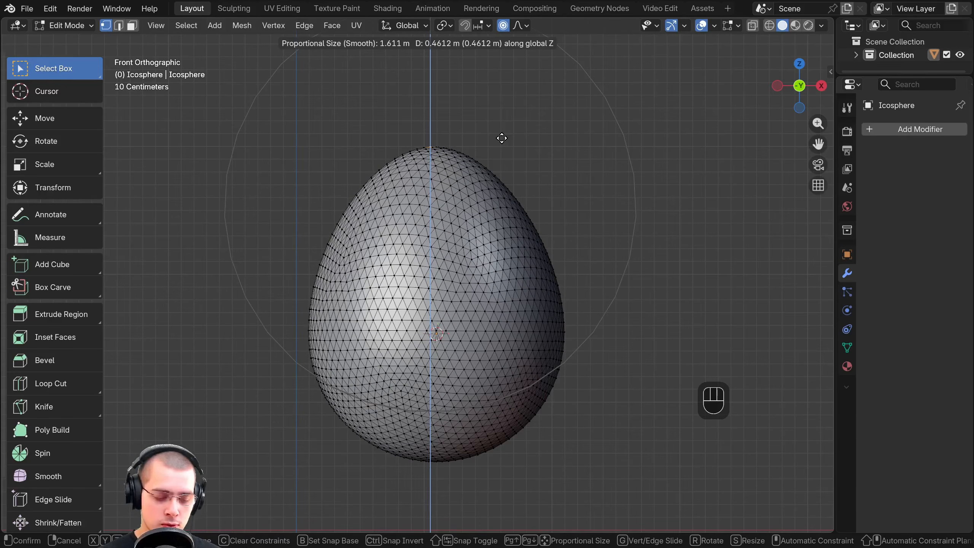
scroll(501, 138, "down", 1)
left_click(502, 138)
Shift the egg's top vertex slightly with smooth proportional editing and inspect the shape in Object Mode before resuming Edit Mode
key("g")
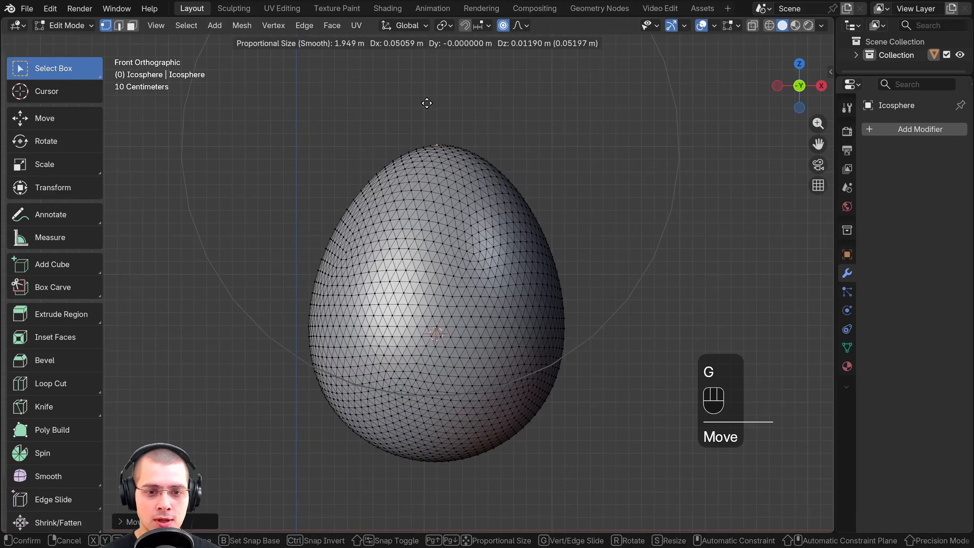
left_click(427, 104)
key("Tab")
middle_click_drag(430, 108, 465, 125)
scroll(456, 125, "down", 3)
mouse_move(465, 125)
middle_mouse_down()
mouse_move(454, 125)
mouse_move(461, 131)
middle_mouse_up()
middle_click_drag(461, 131, 468, 156, "shift")
scroll(469, 137, "up", 2)
key("Tab")
Try moving the top vertex up and down along Z with the proportional falloff set to Root and varying influence sizes
key("g")
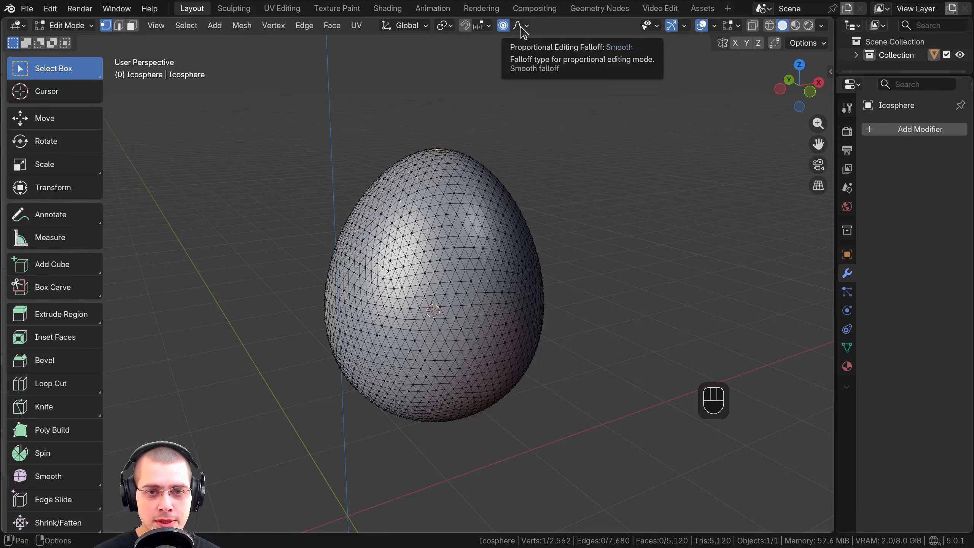
left_click(521, 28)
left_click(522, 28)
left_click(521, 27)
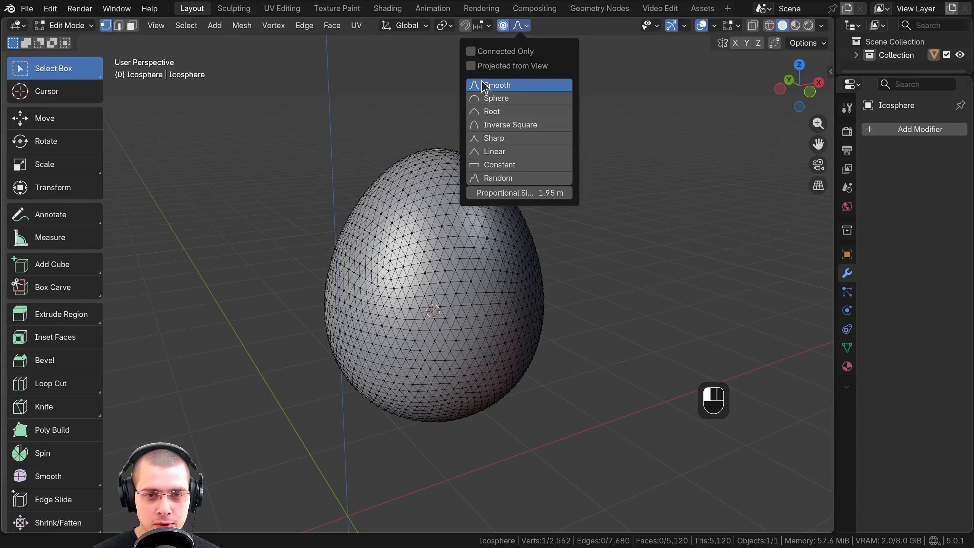
left_click(494, 111)
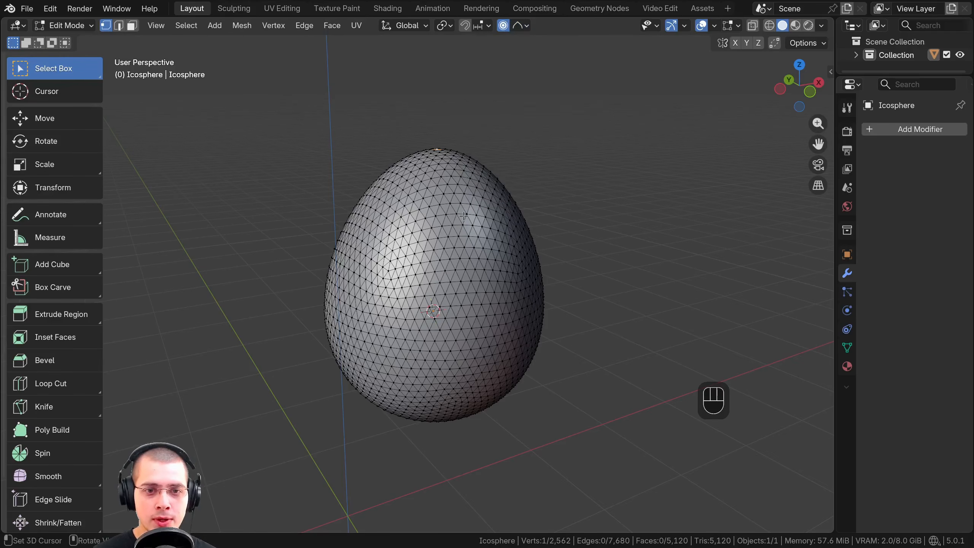
key("g")
key("z")
scroll(464, 196, "up", 2)
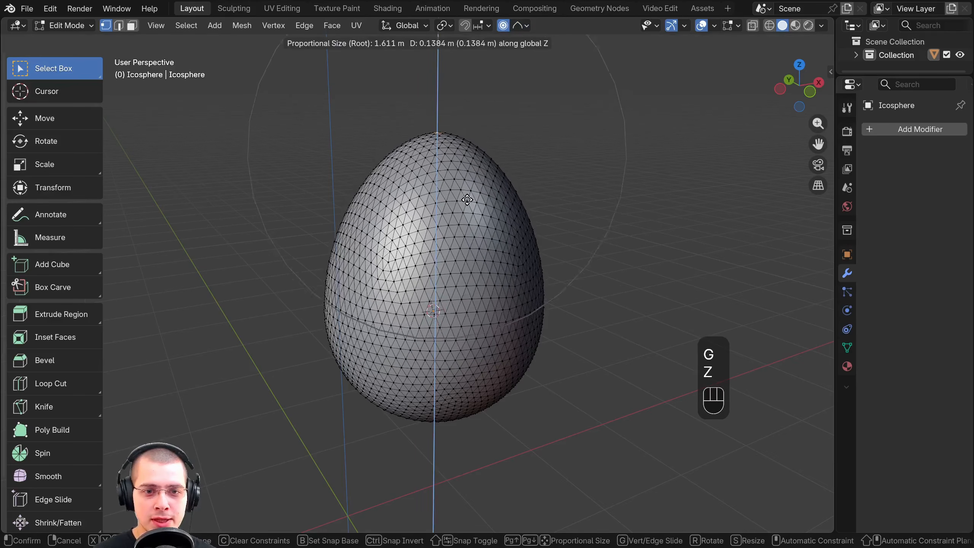
scroll(470, 242, "down", 3)
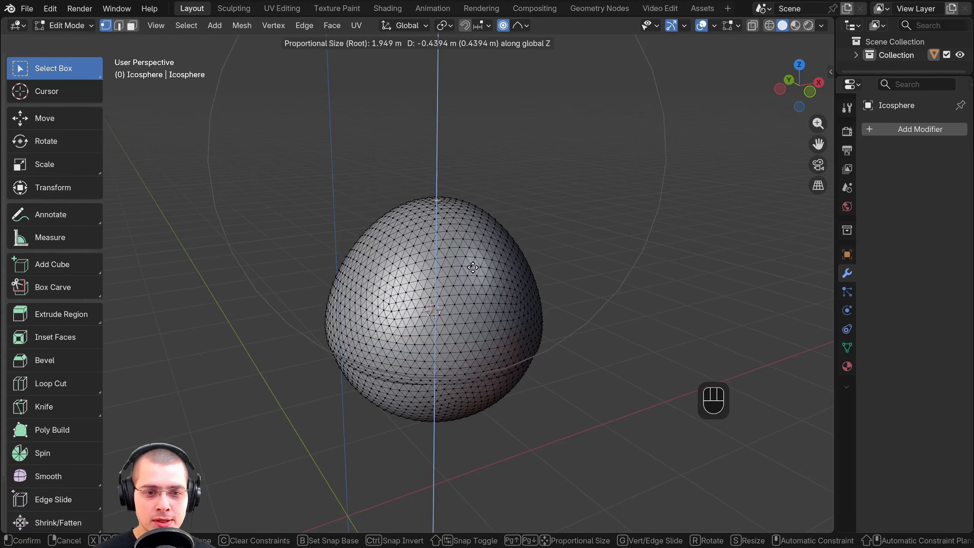
scroll(469, 233, "up", 4)
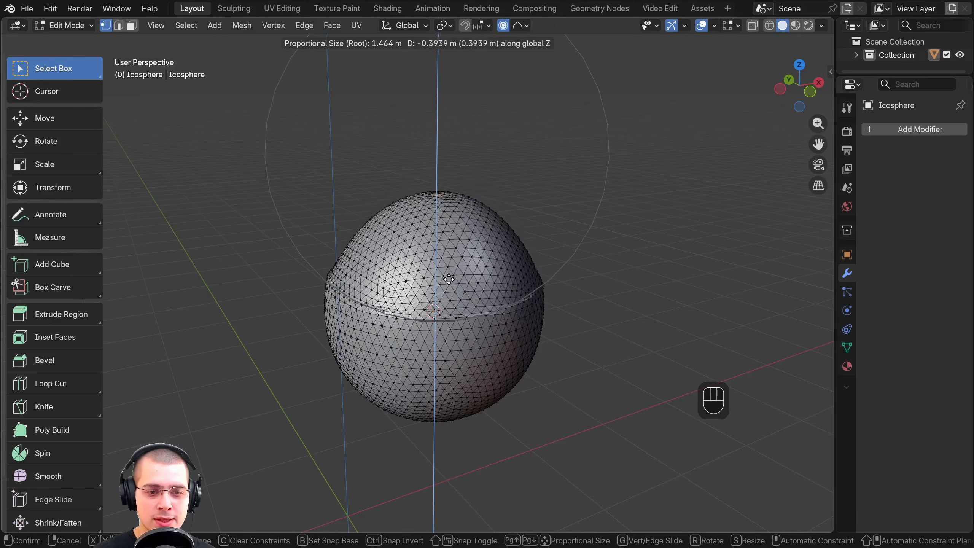
left_click(485, 81)
Try moving the top vertex along Z with Constant falloff at varying influence sizes, and undo the resulting deformation
left_click(521, 29)
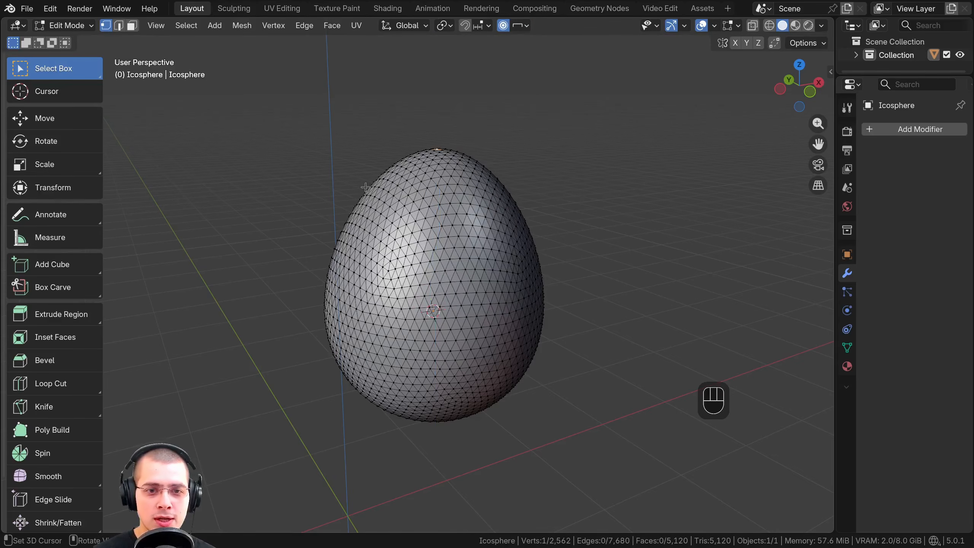
key("g")
key("z")
scroll(412, 154, "down", 2)
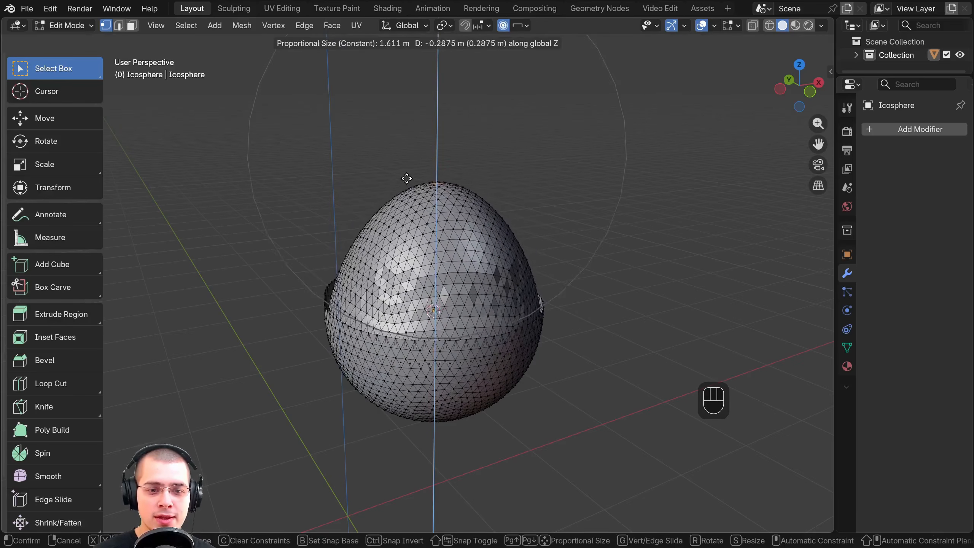
scroll(407, 165, "up", 2)
key("Escape")
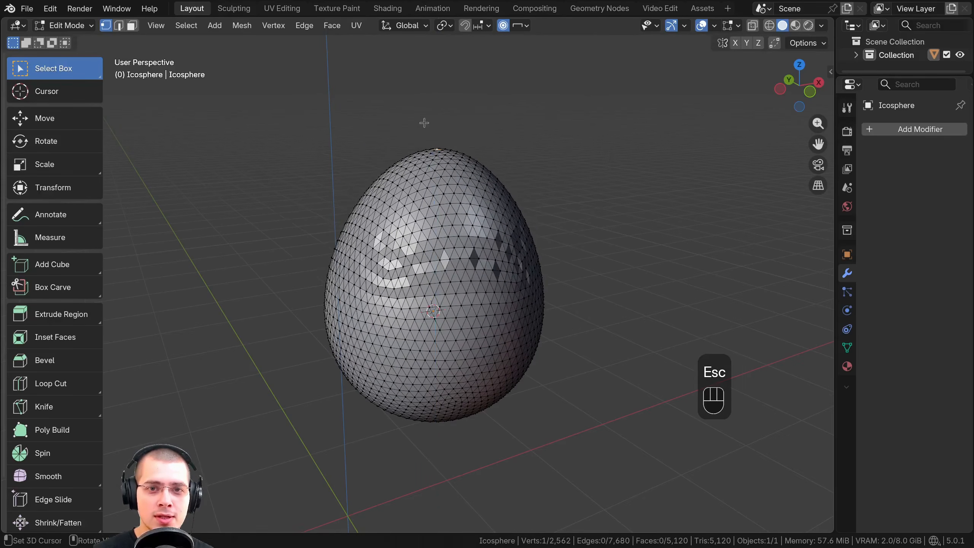
middle_click_drag(446, 140, 437, 139)
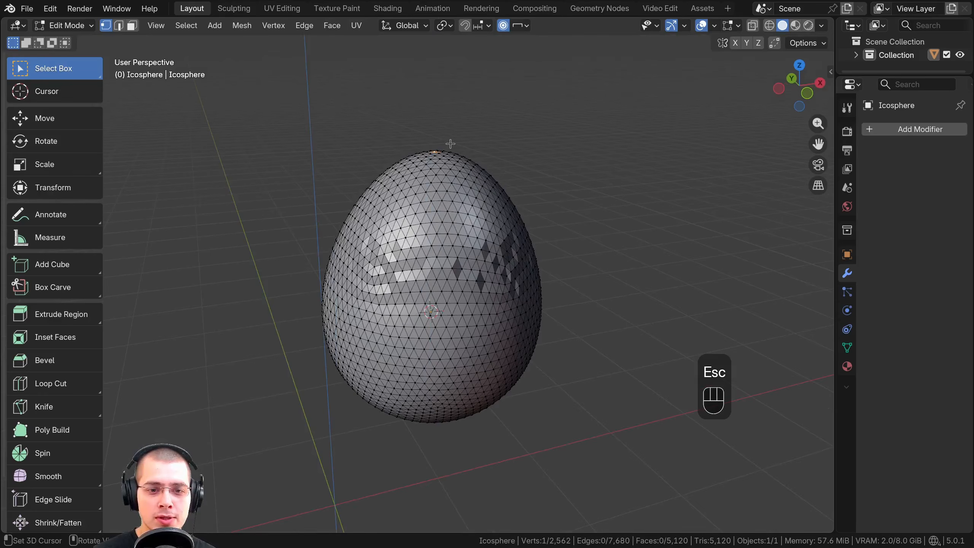
key("ctrl+z")
key("ctrl+z")
Roughen the egg by moving its top vertex with Random falloff and a proportional size of about 3.14 m
left_click(521, 26)
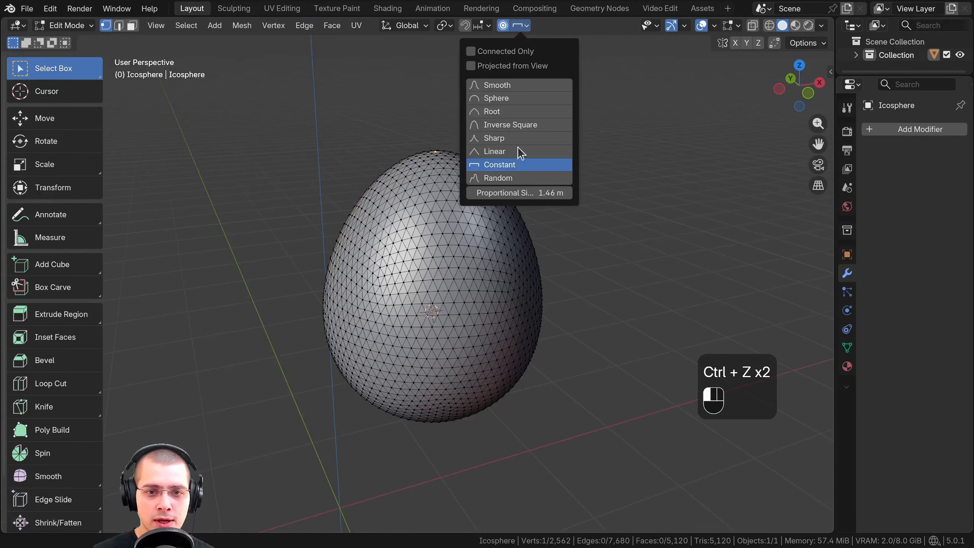
left_click(499, 177)
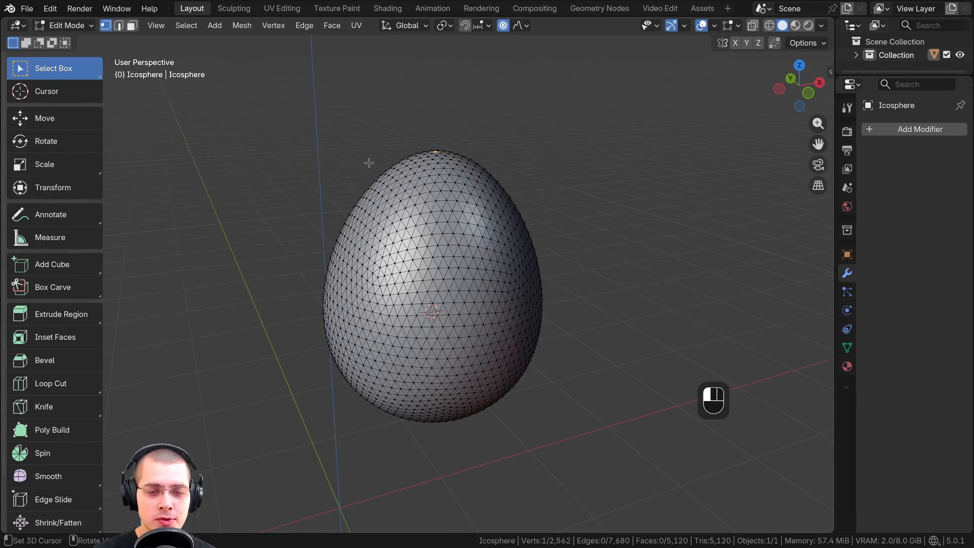
key("g")
scroll(380, 159, "down", 3)
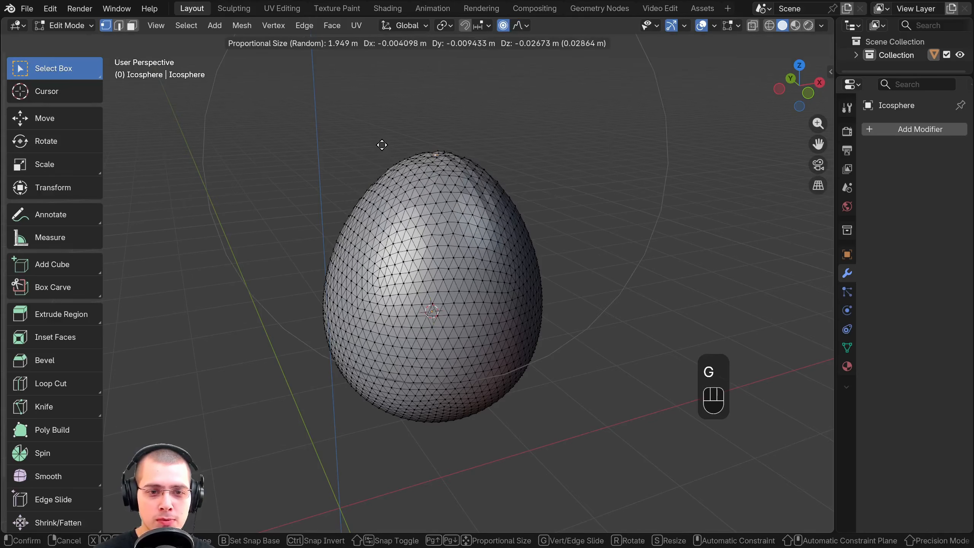
scroll(382, 154, "down", 2)
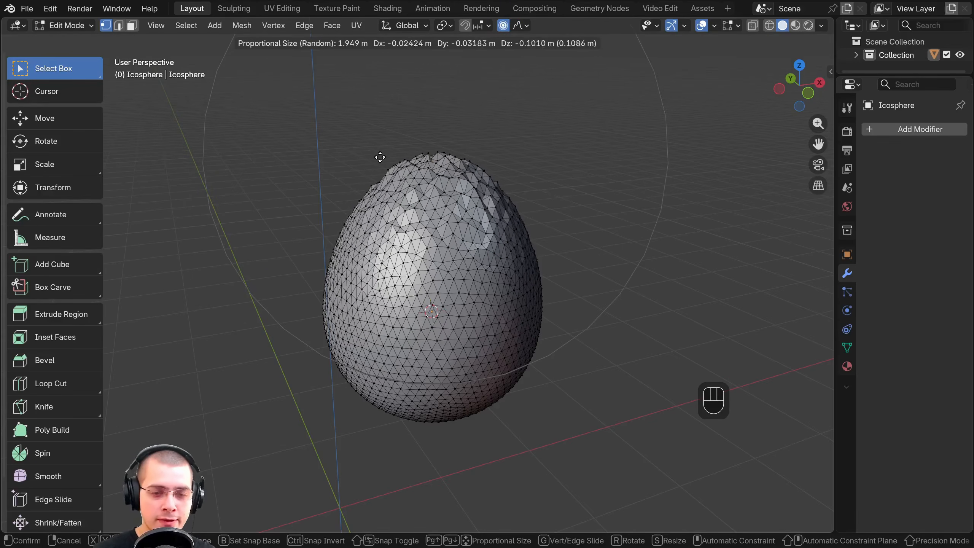
scroll(384, 138, "down", 3)
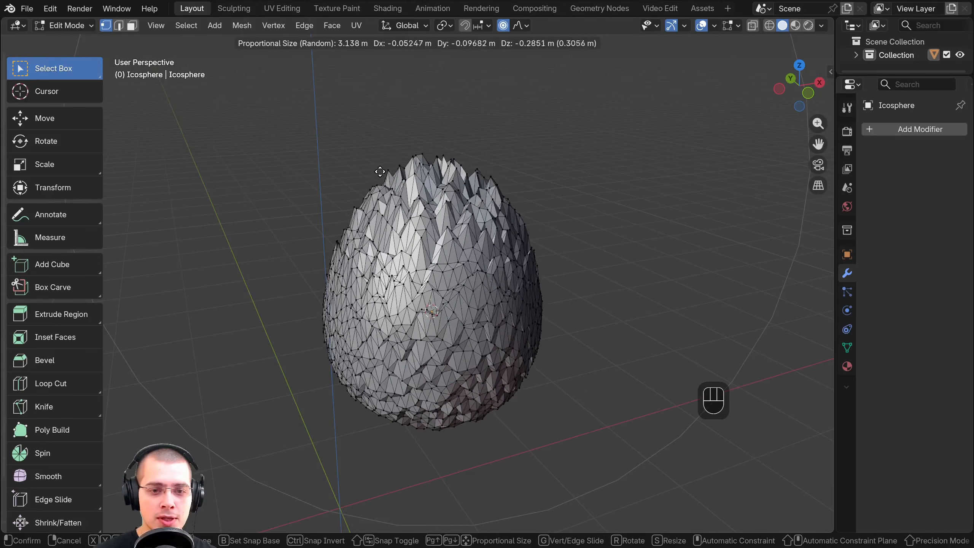
left_click(372, 169)
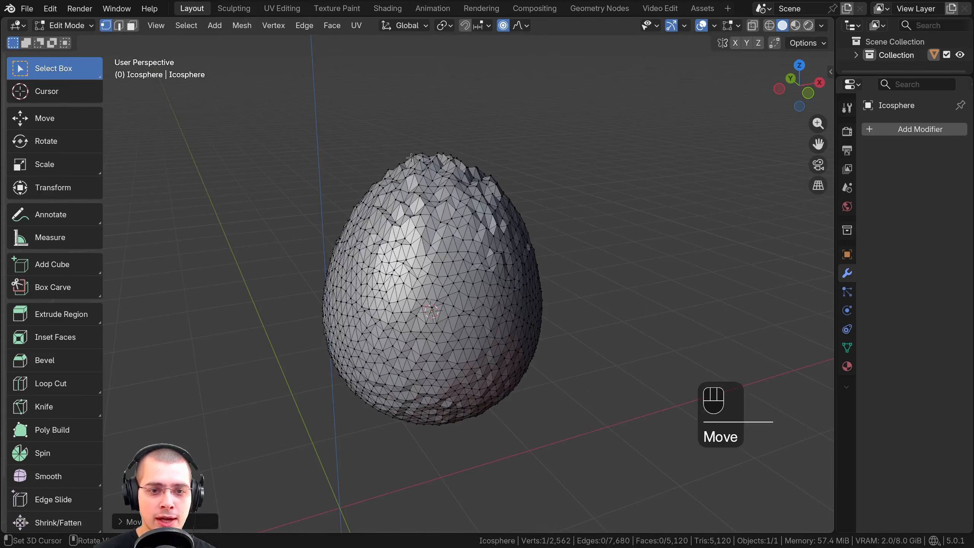
Inspect the roughened egg in Object Mode, return to Edit Mode and undo the random deformation
key("Tab")
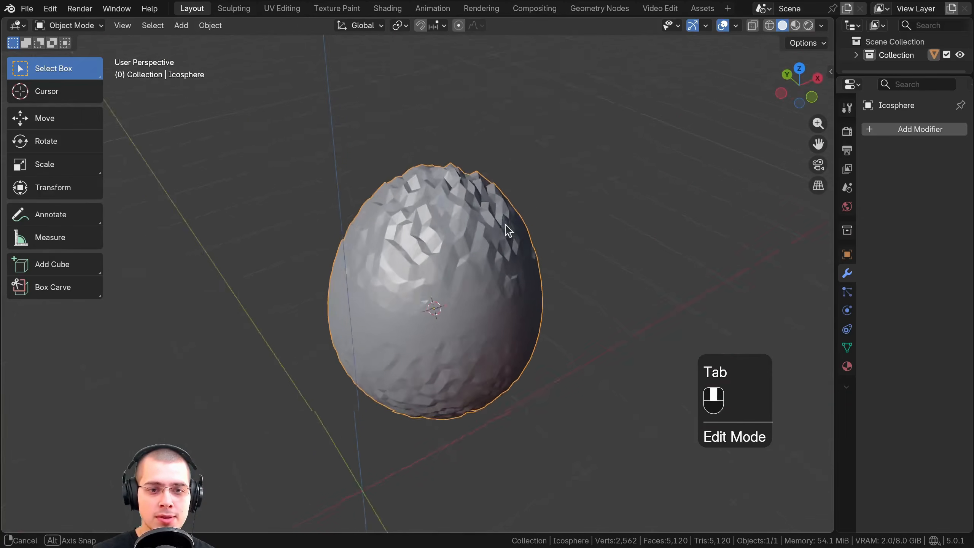
key("Tab")
key("ctrl+z")
key("ctrl+z")
key("ctrl+z")
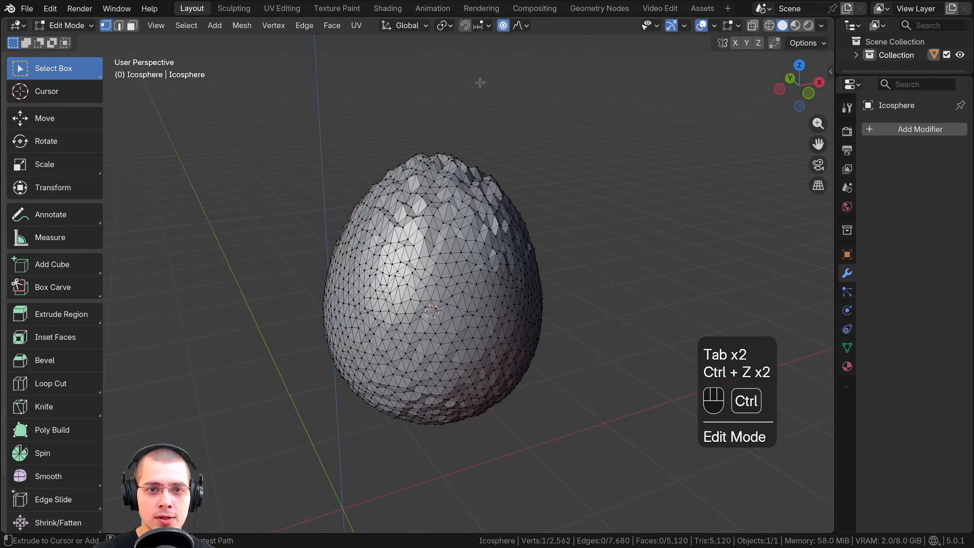
Try another proportional size and a free move of the top vertex with Random falloff
left_click(522, 26)
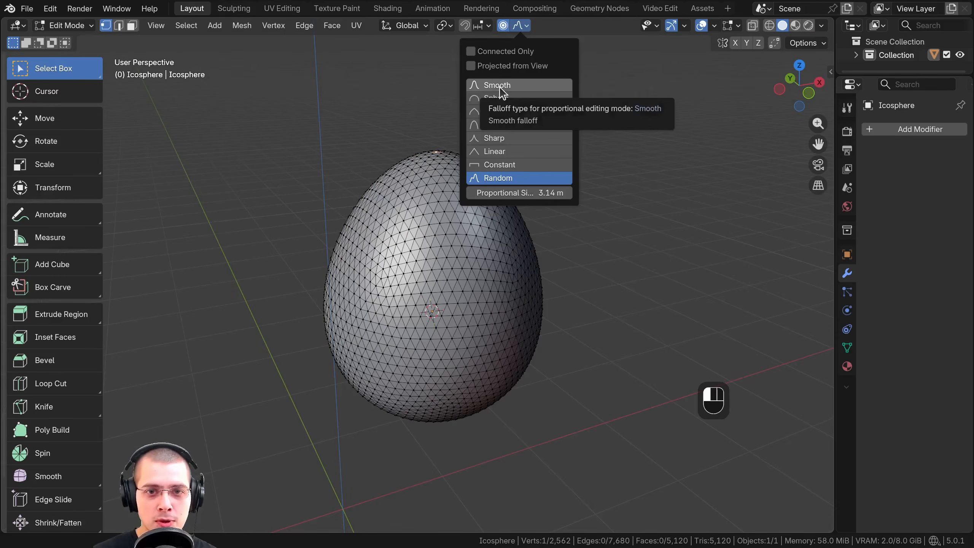
left_click_drag(514, 192, 548, 193)
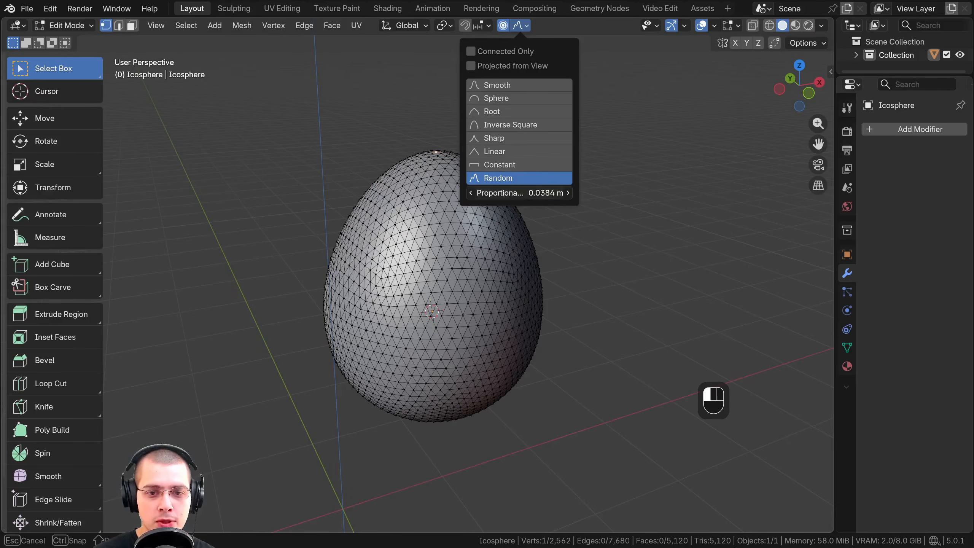
key("g")
scroll(444, 138, "down", 15)
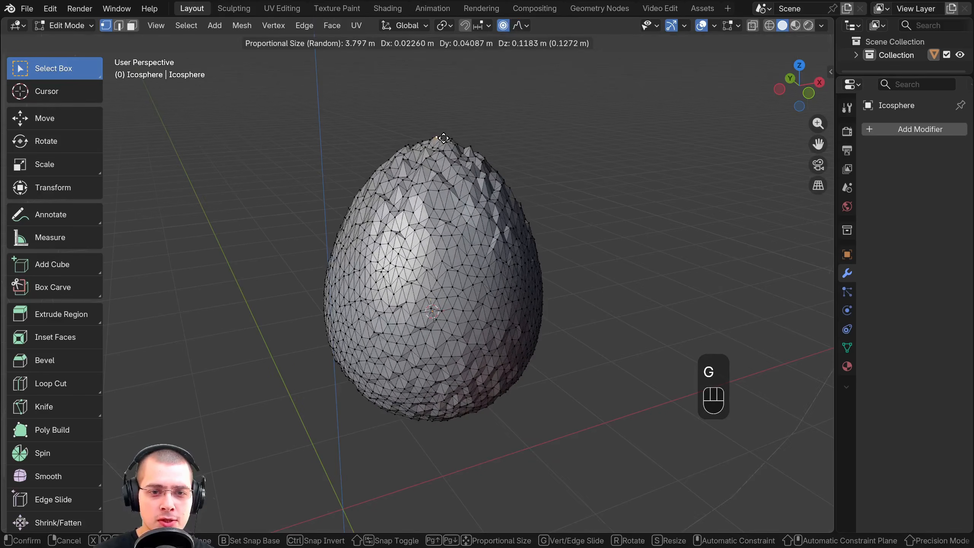
right_click(443, 139)
left_click(520, 25)
Select the whole egg mesh, duplicate it and move the copy beside the original on the positive X side
key("a")
key("a")
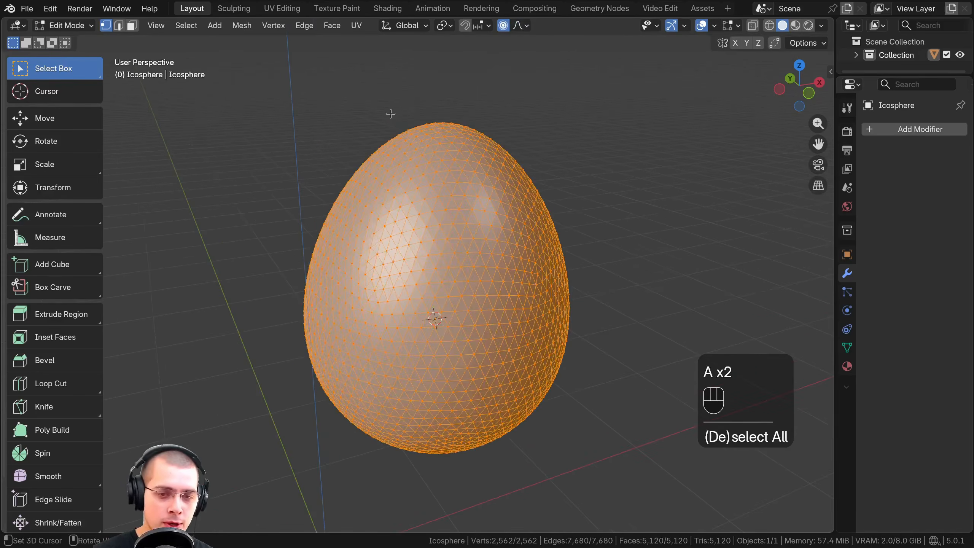
key("a")
key("a")
scroll(378, 150, "down", 3)
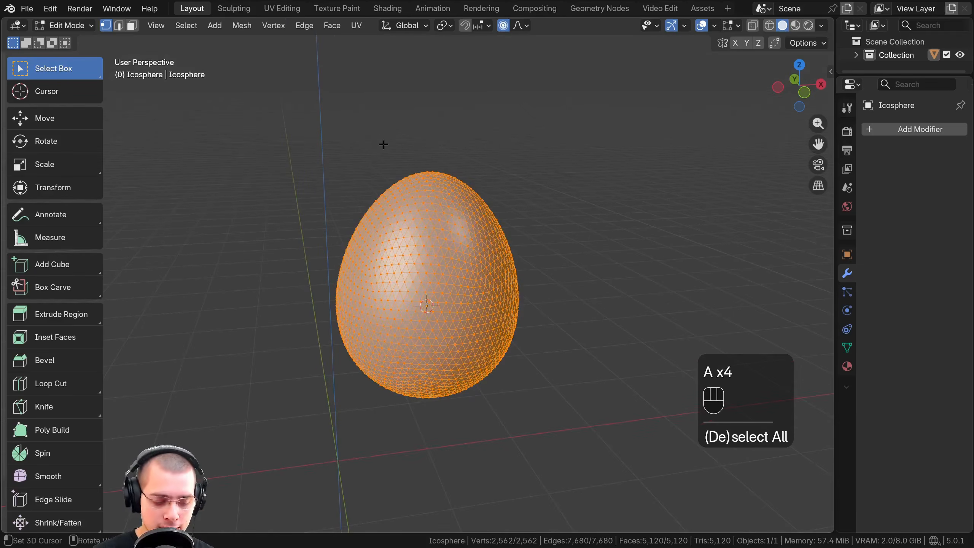
key("shift+d")
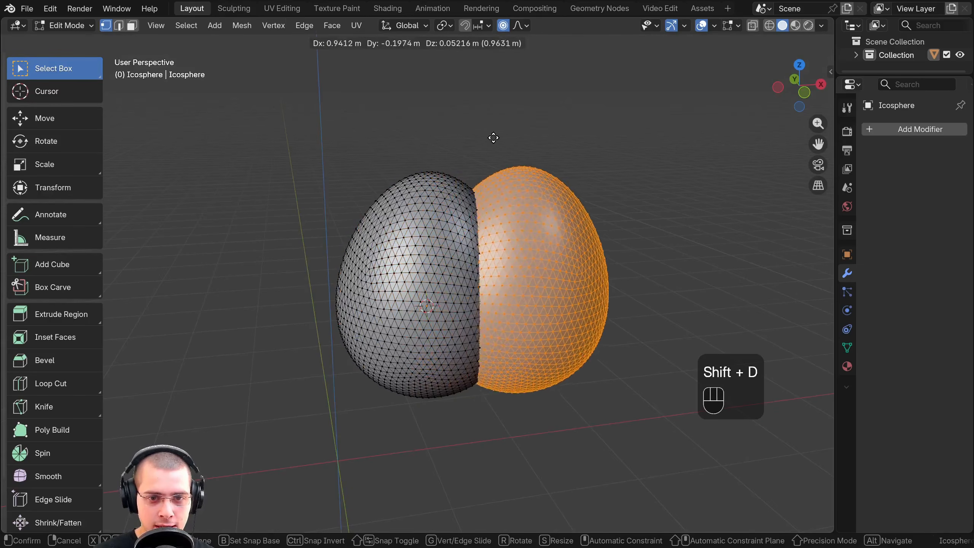
left_click(503, 141)
key("g")
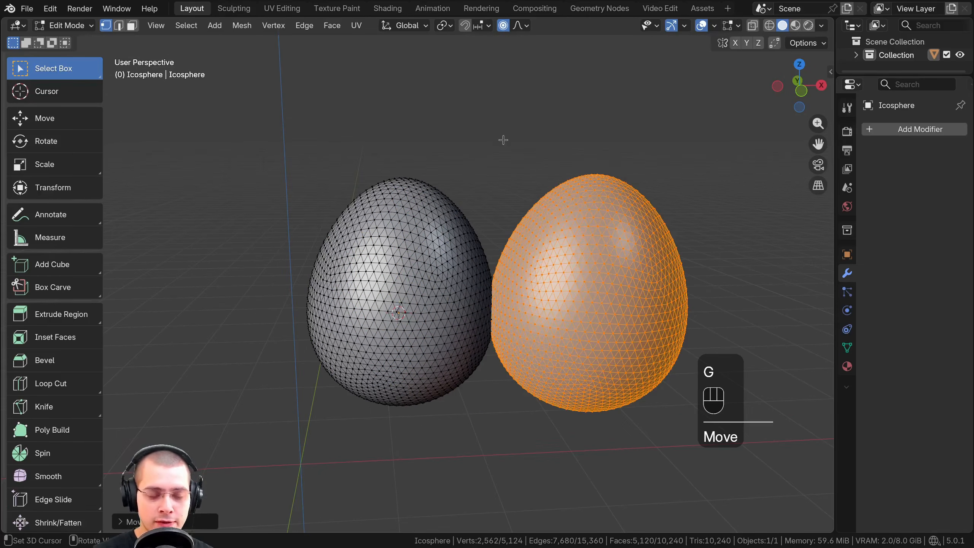
Limit proportional editing to connected geometry and move the copied egg farther away from the original
key("g")
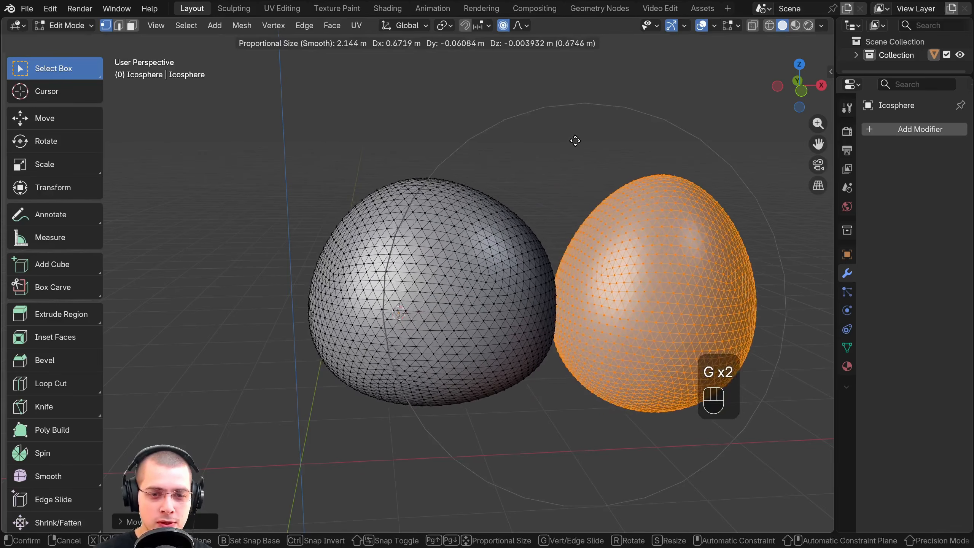
right_click(499, 138)
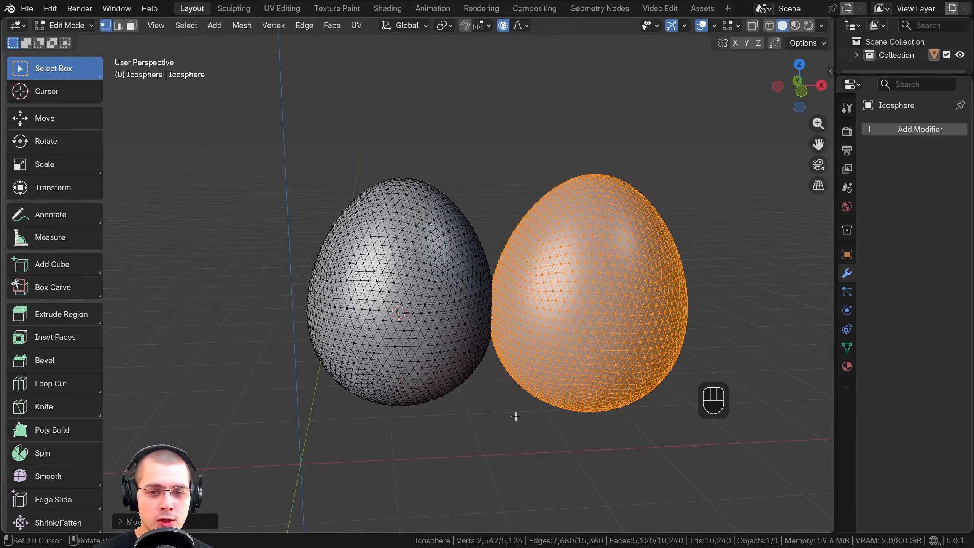
left_click(520, 26)
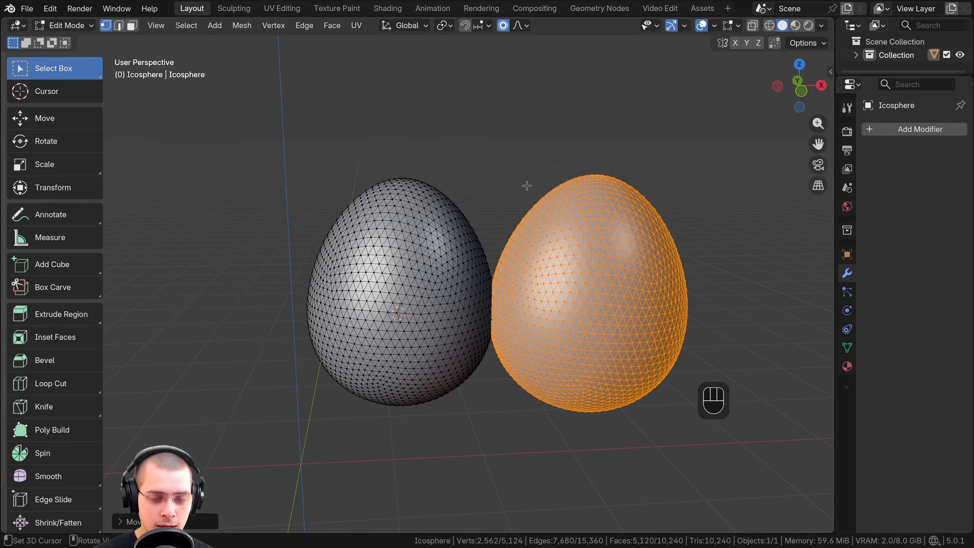
key("g")
left_click(550, 218)
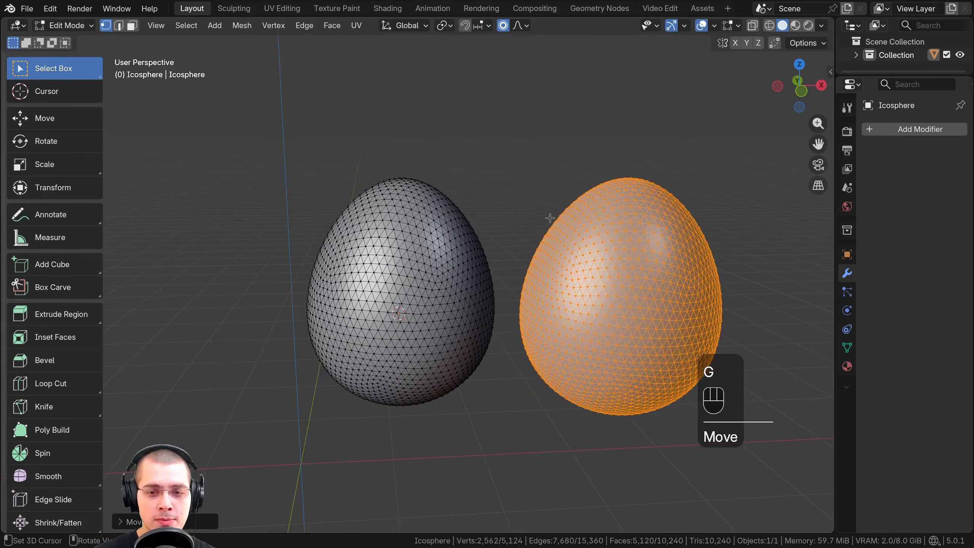
Try moving single vertices on both eggs with Smooth falloff and a proportional size of about 2.36 m, cancelling each move
left_click(532, 254)
key("g")
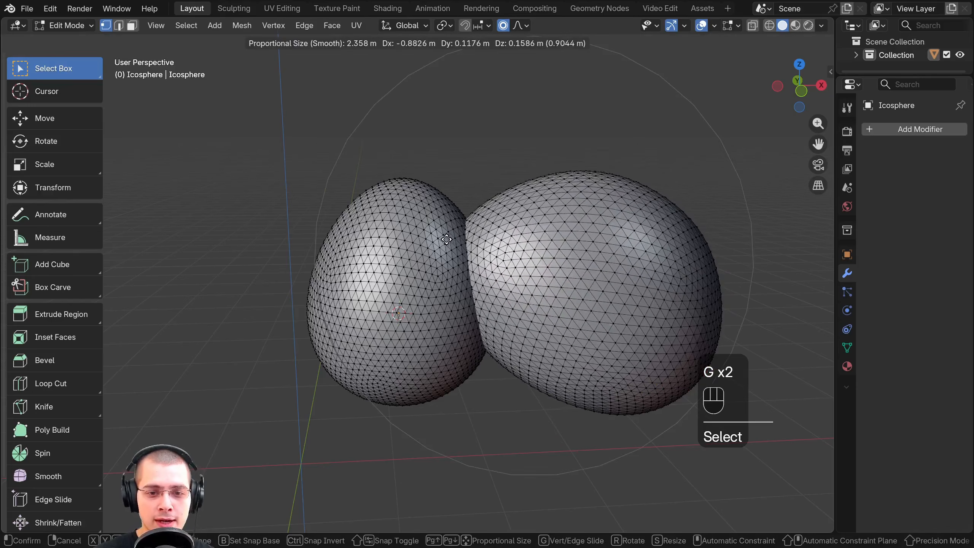
right_click(503, 241)
left_click(486, 274)
key("g")
right_click(529, 256)
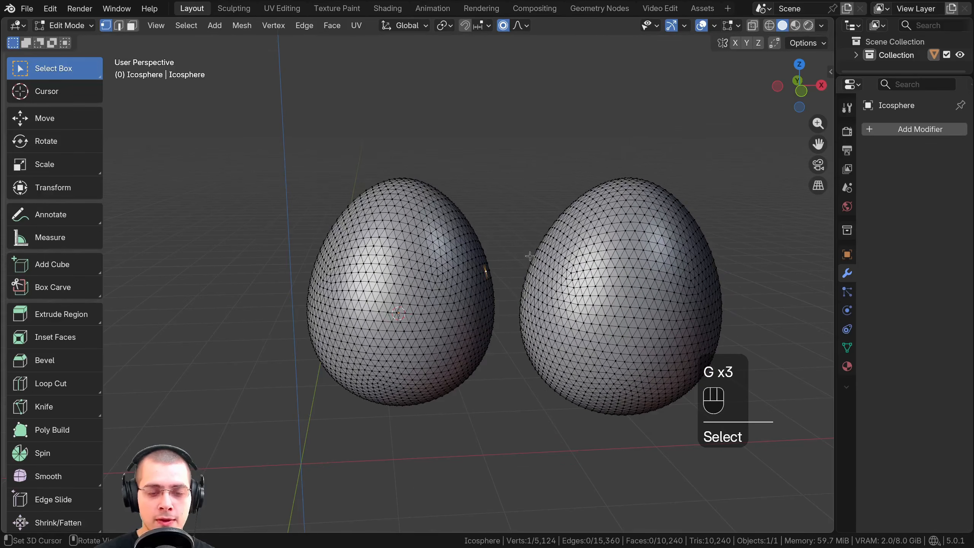
left_click(597, 315)
key("g")
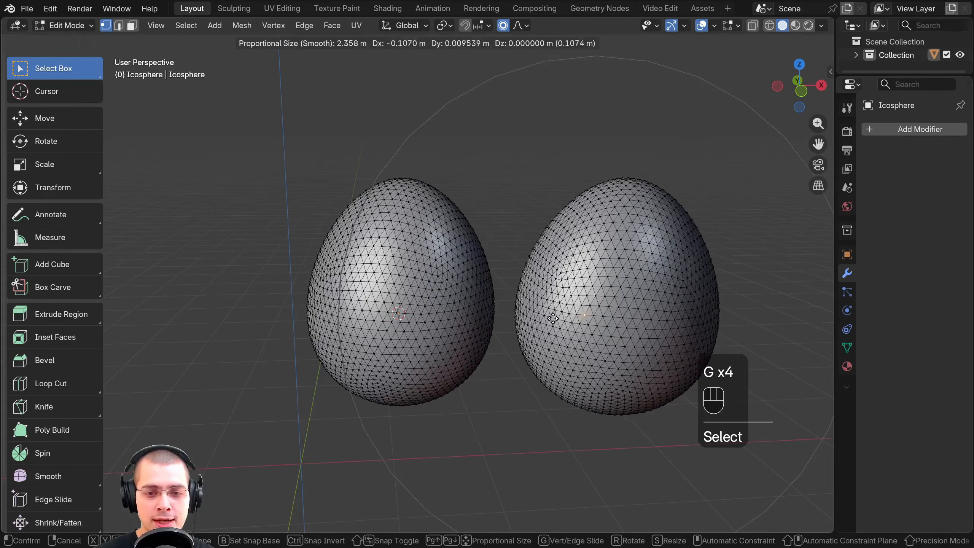
right_click(328, 263)
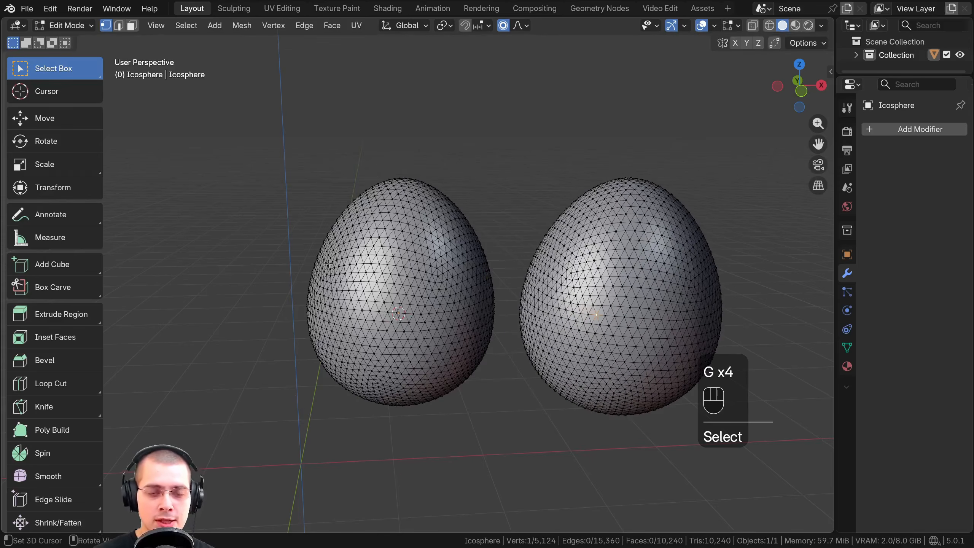
Turn off the connected-geometry restriction and try moving the original egg's top vertex with a proportional size of about 3.8 m
left_click(521, 25)
left_click(496, 83)
key("g")
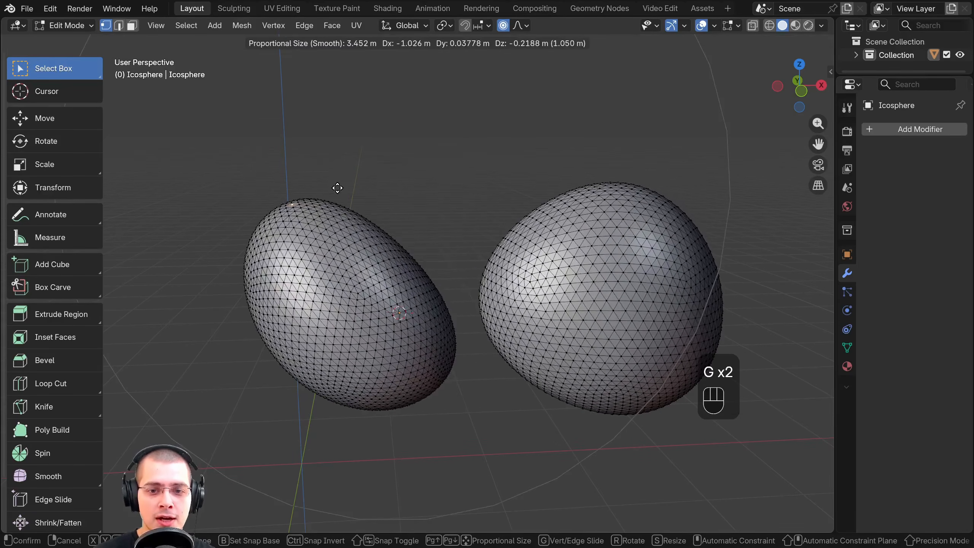
scroll(421, 176, "down", 5)
scroll(494, 171, "up", 11)
scroll(437, 208, "down", 7)
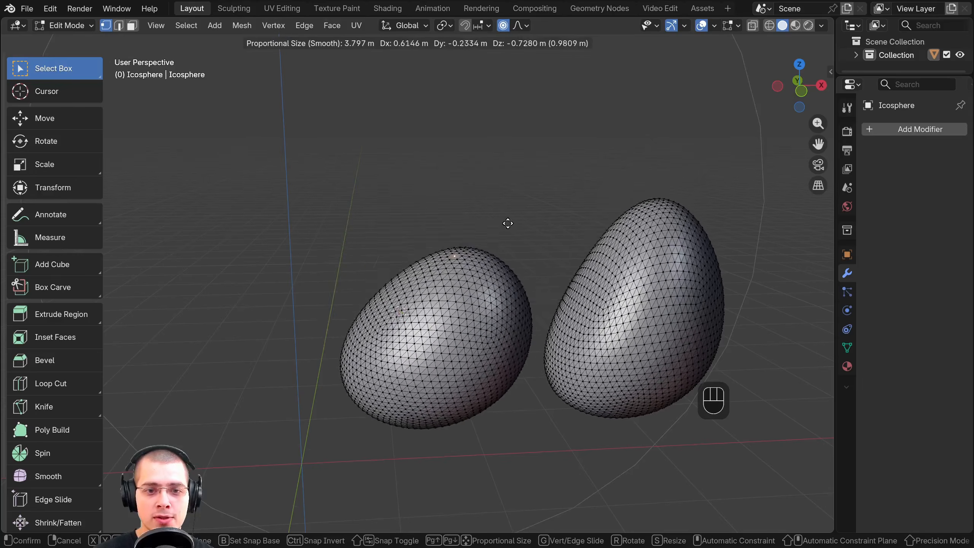
right_click(507, 223)
Return to Object Mode and delete the object containing both eggs
key("Tab")
middle_click_drag(438, 161, 458, 106, "shift")
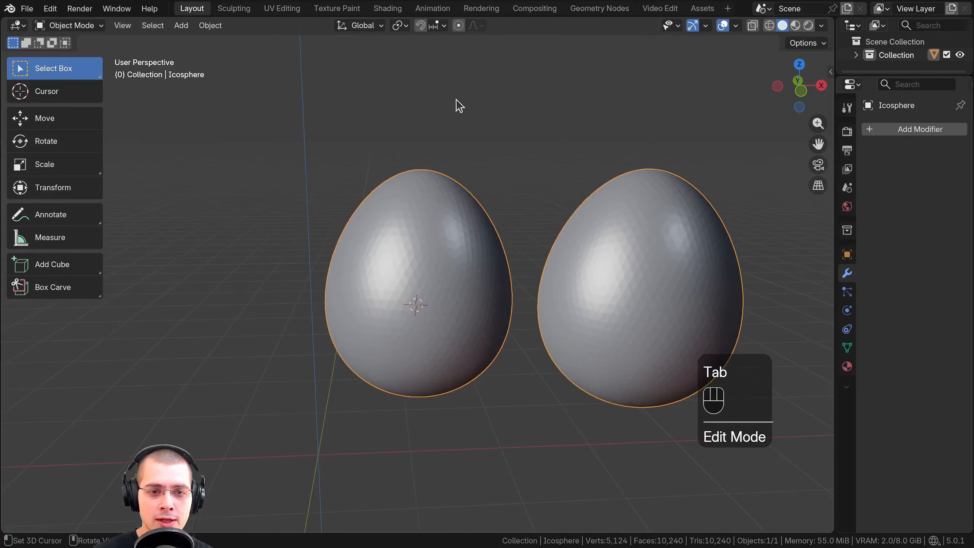
key("x")
left_click(456, 100)
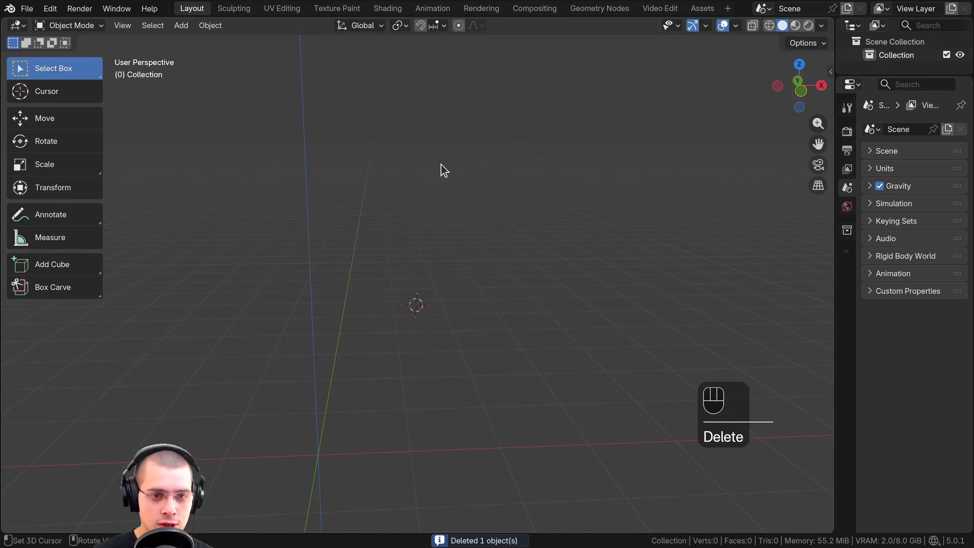
Reset the 3D cursor to the world origin and add a Monkey mesh there
key("shift+c")
middle_click_drag(567, 142, 516, 151, "shift")
middle_click_drag(442, 160, 440, 161)
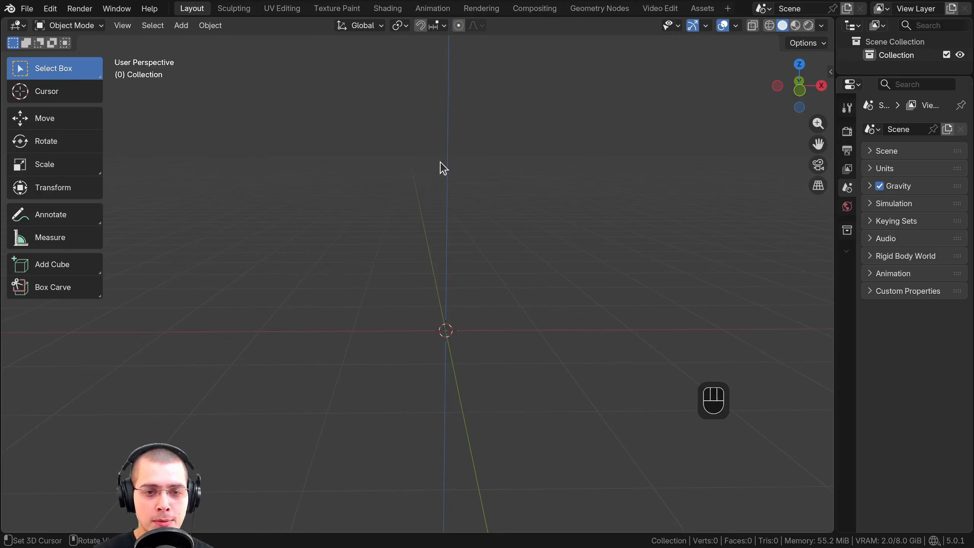
key("shift+a")
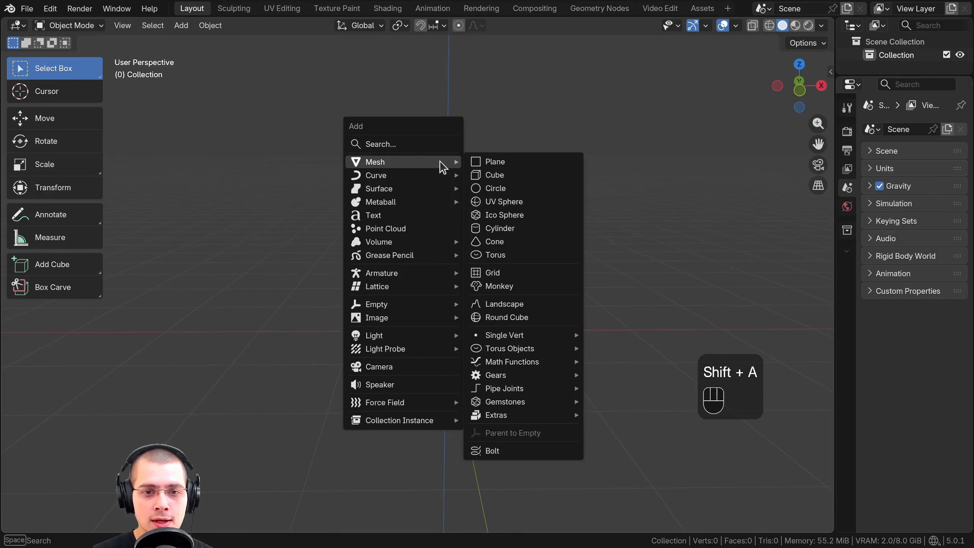
left_click(499, 286)
mouse_move(570, 257)
middle_mouse_down()
mouse_move(533, 217)
mouse_move(525, 291)
mouse_move(564, 257)
middle_mouse_up()
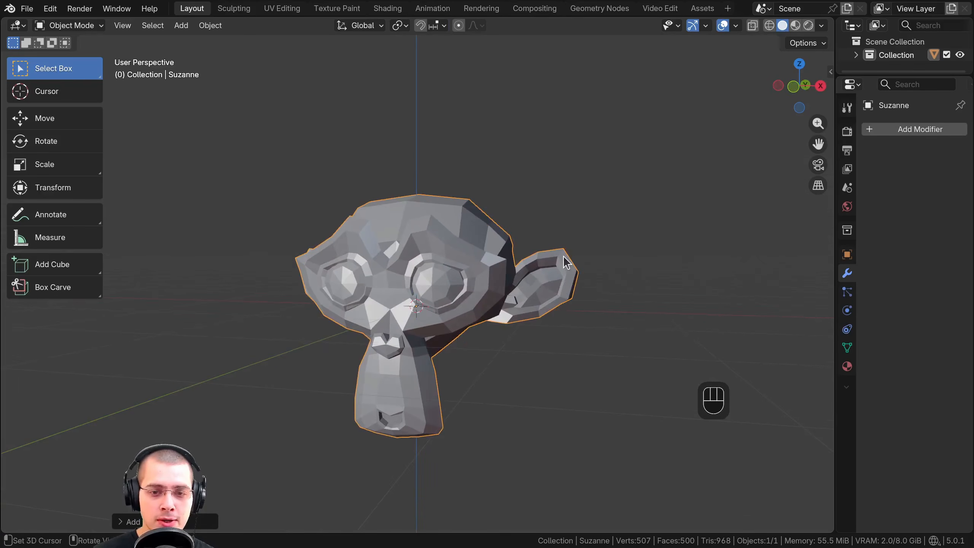
In Edit Mode, scale the monkey's positive-X ear from its tip vertex by about 1.15 with a proportional size of about 0.91
key("Tab")
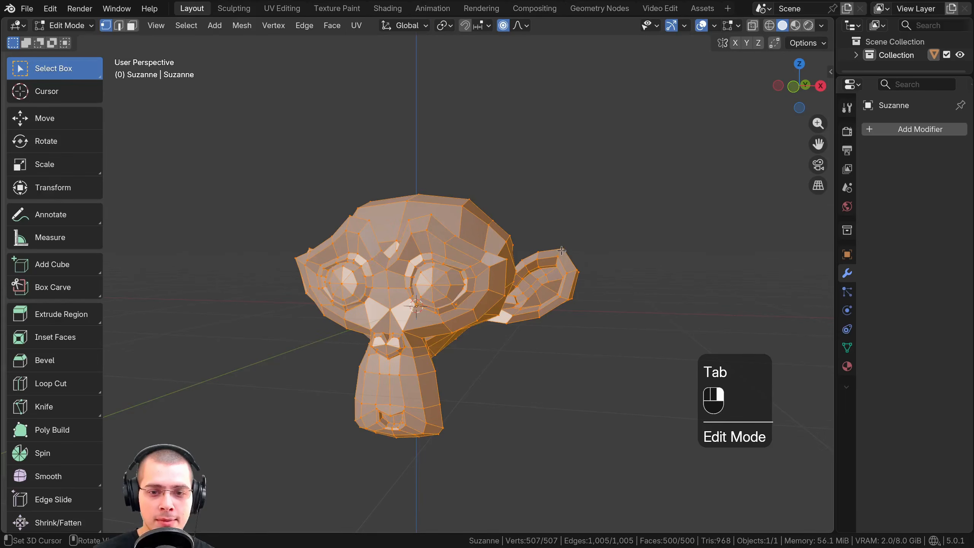
left_click(561, 250)
middle_click_drag(563, 254, 571, 209)
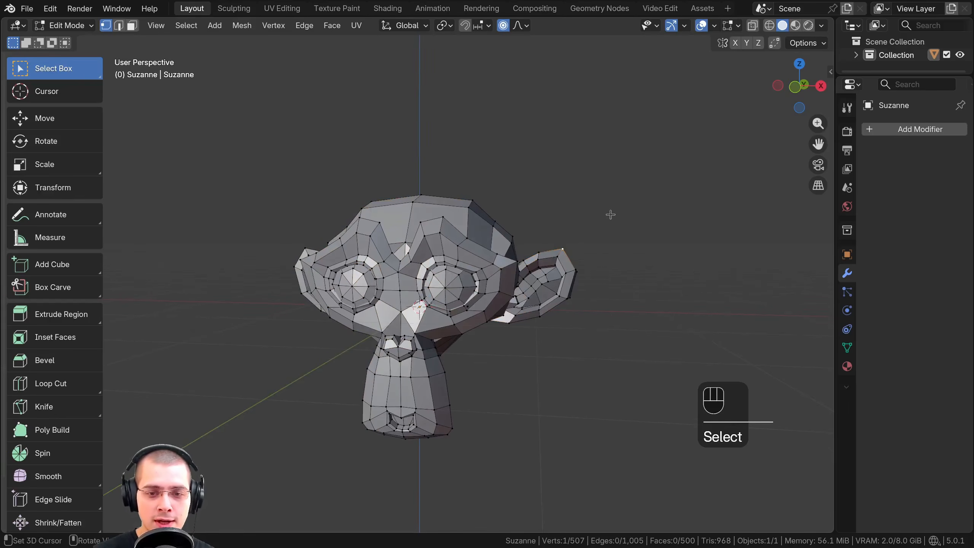
key("s")
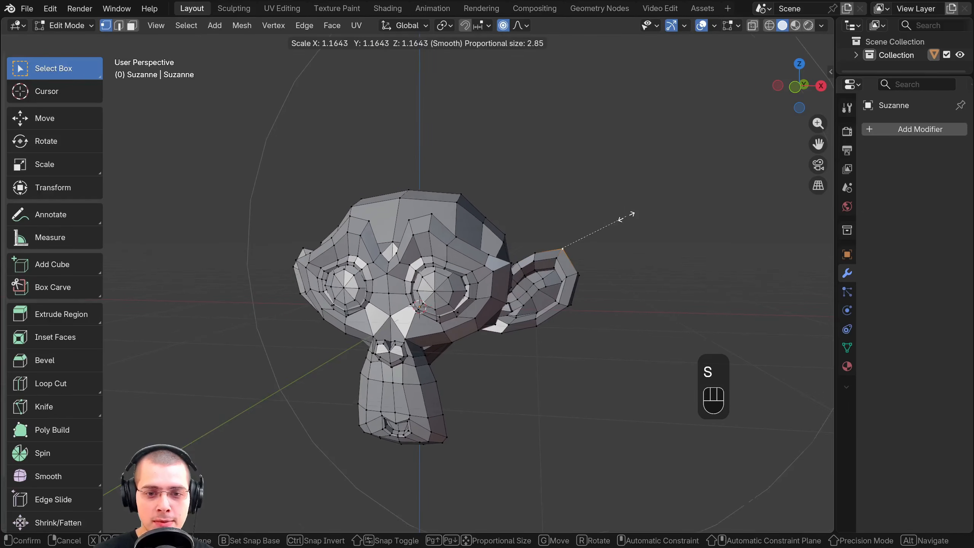
scroll(626, 216, "up", 9)
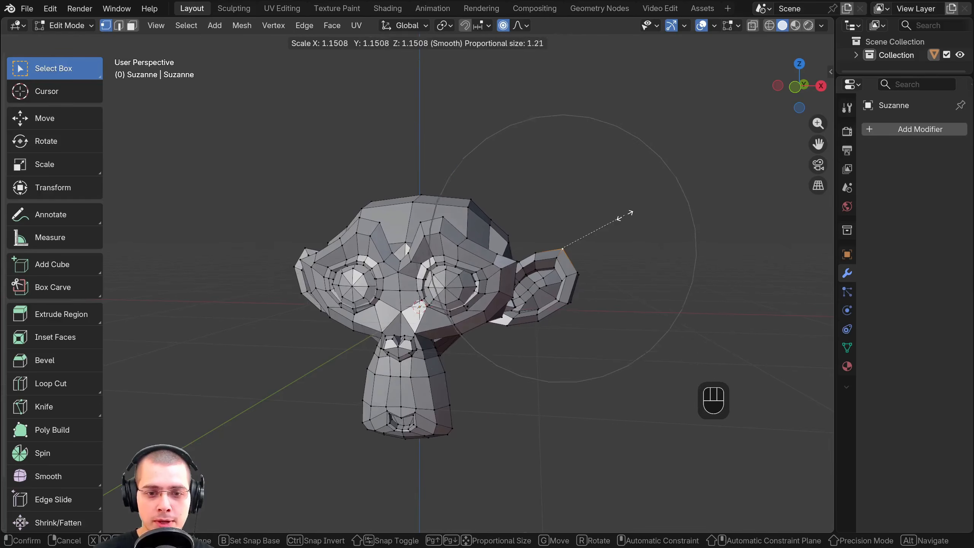
scroll(625, 215, "up", 3)
left_click(625, 214)
Move the ear tip up and outward, and enlarge the ear around it with a proportional size of about 0.83
key("g")
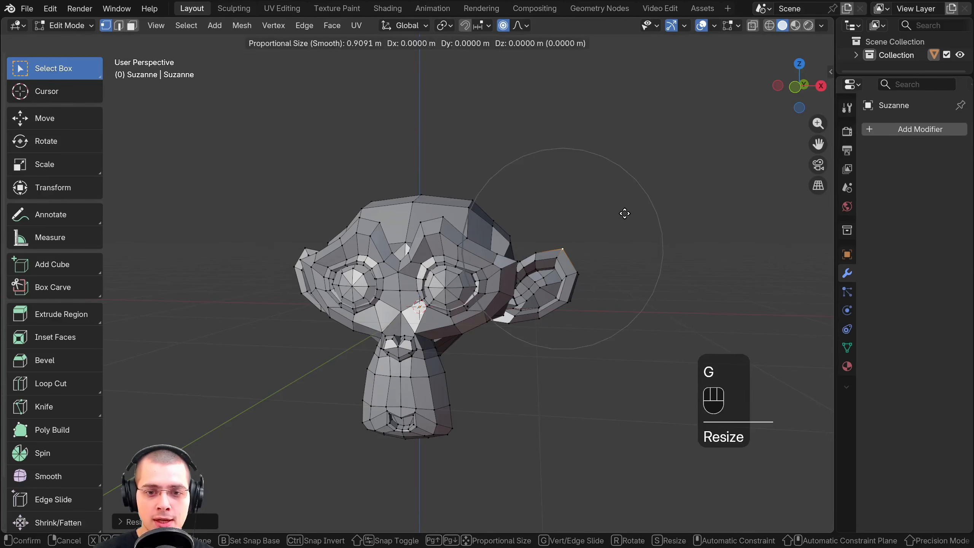
scroll(633, 206, "up", 1)
left_click(637, 202)
key("s")
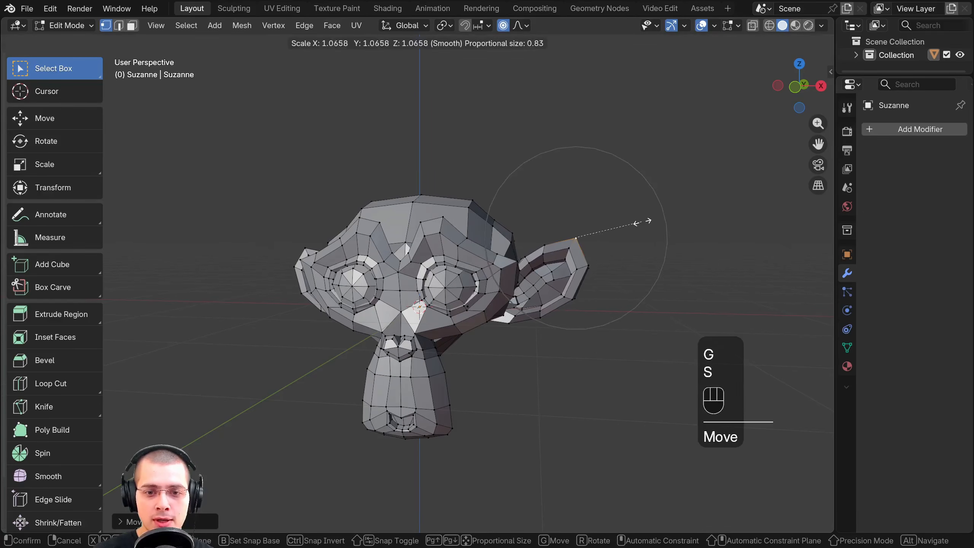
left_click(663, 223)
Rotate the ear around its tip by about -13° and raise the tip about 0.11 m with Smooth falloff
key("r")
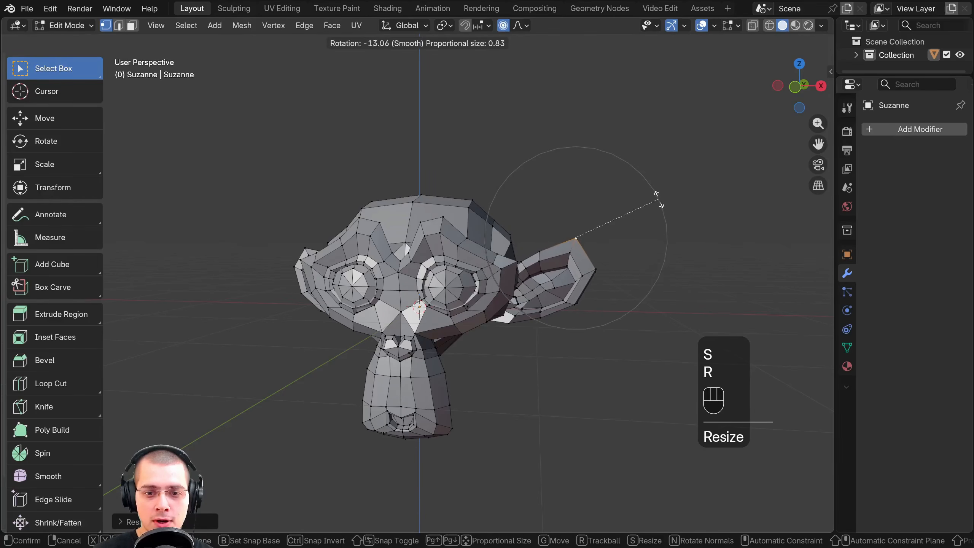
left_click(658, 195)
key("g")
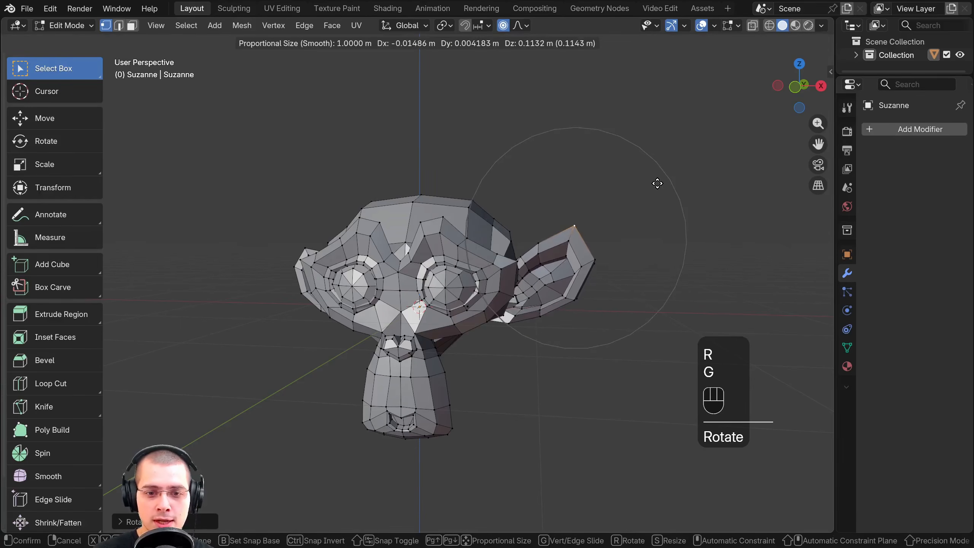
left_click(657, 184)
Scale the ear tip area by about 1.1 with a proportional size of 0.68, and compare both ears in Object Mode
key("s")
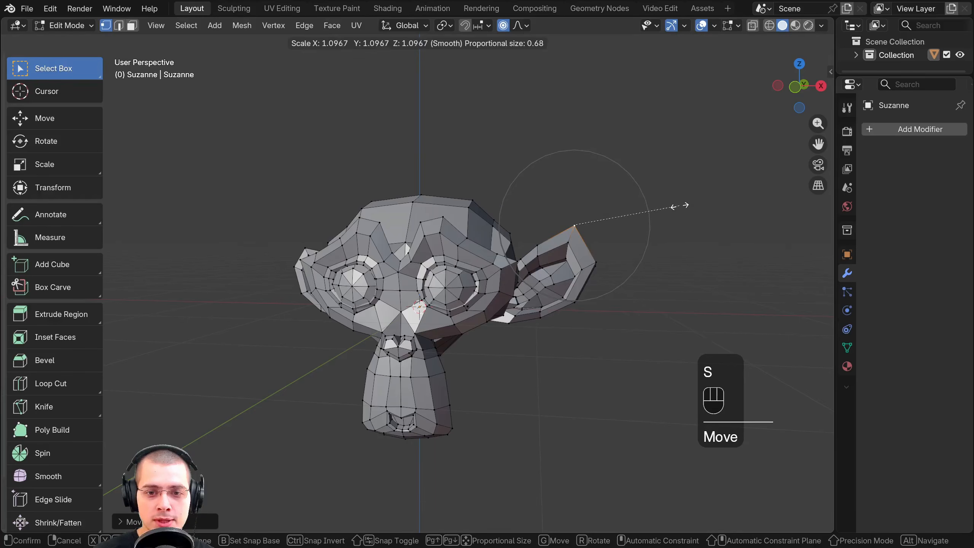
left_click(680, 206)
key("Tab")
middle_click_drag(574, 276, 629, 235, "shift")
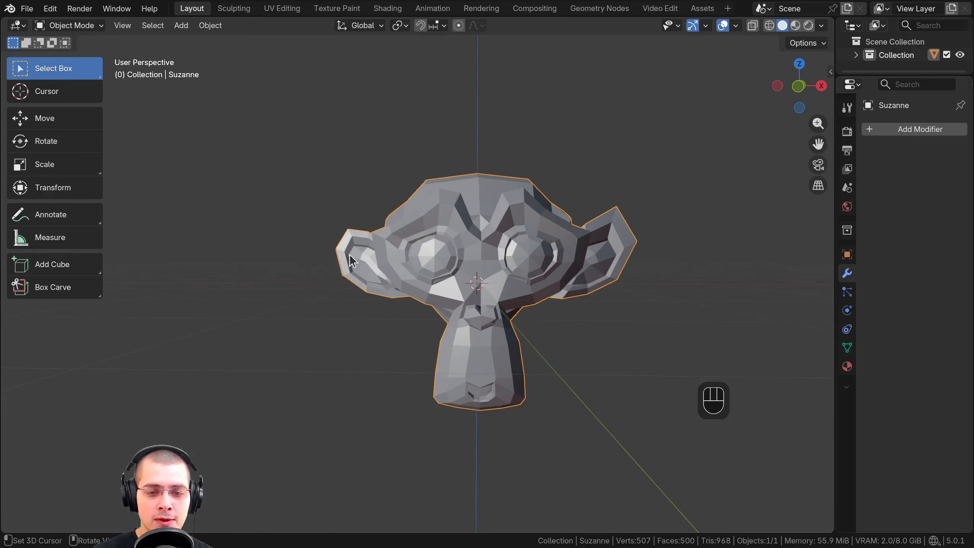
middle_click_drag(349, 254, 384, 244)
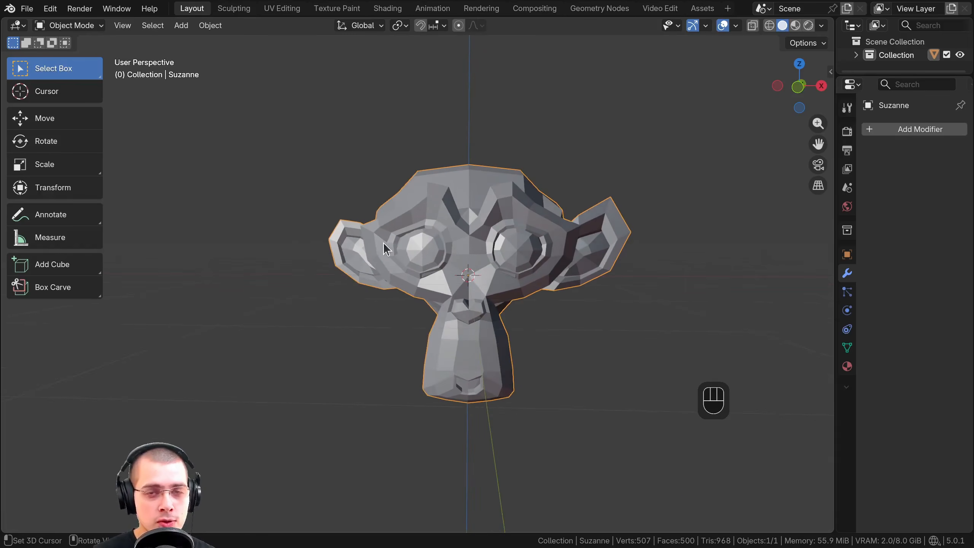
middle_click_drag(648, 250, 646, 267)
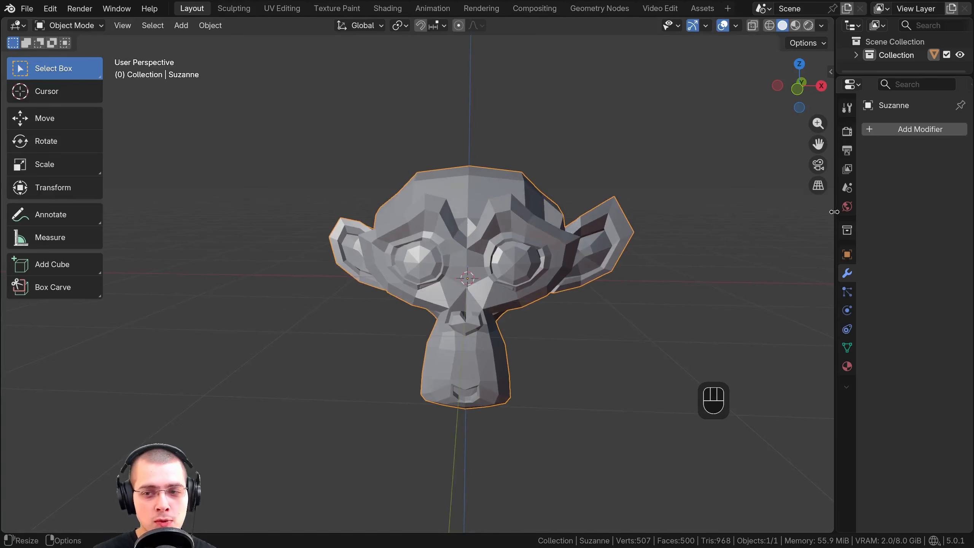
Widen the Properties editor to give the monkey head's modifier settings more room
left_click_drag(834, 212, 800, 242)
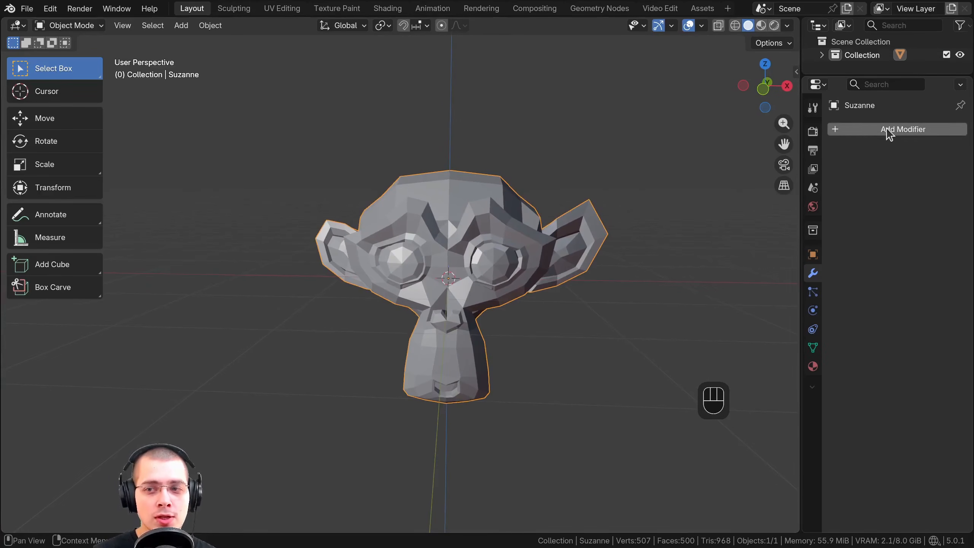
scroll(458, 177, "up", 2)
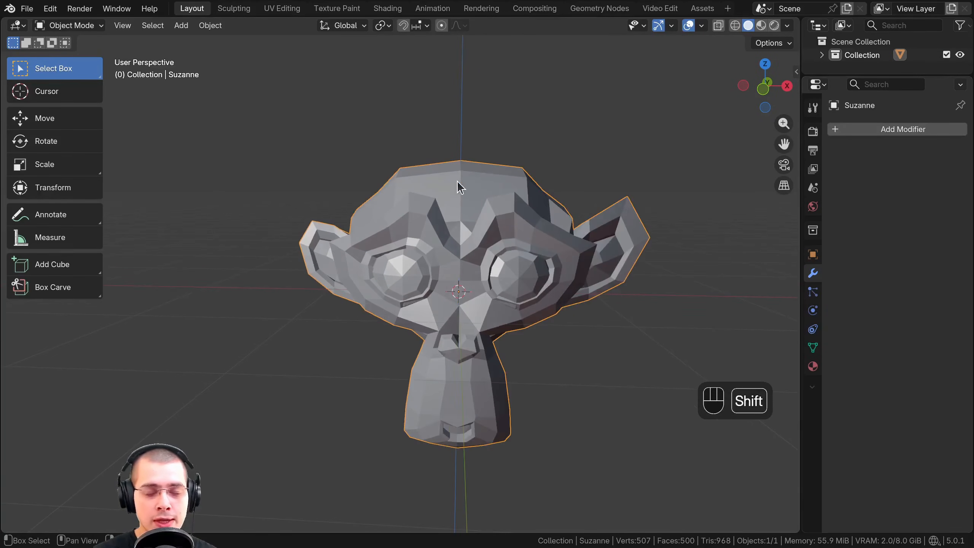
middle_click_drag(457, 181, 441, 192, "shift")
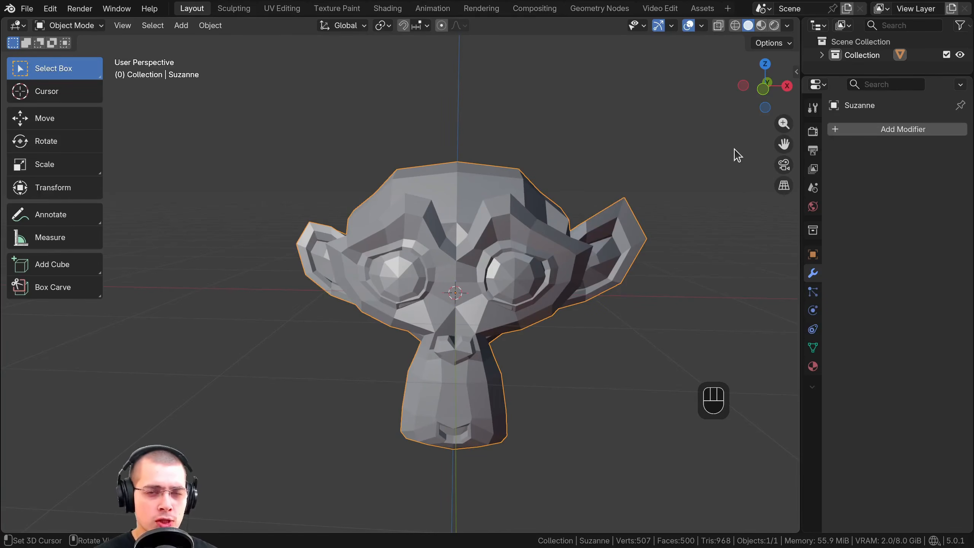
middle_click_drag(445, 177, 449, 163, "shift")
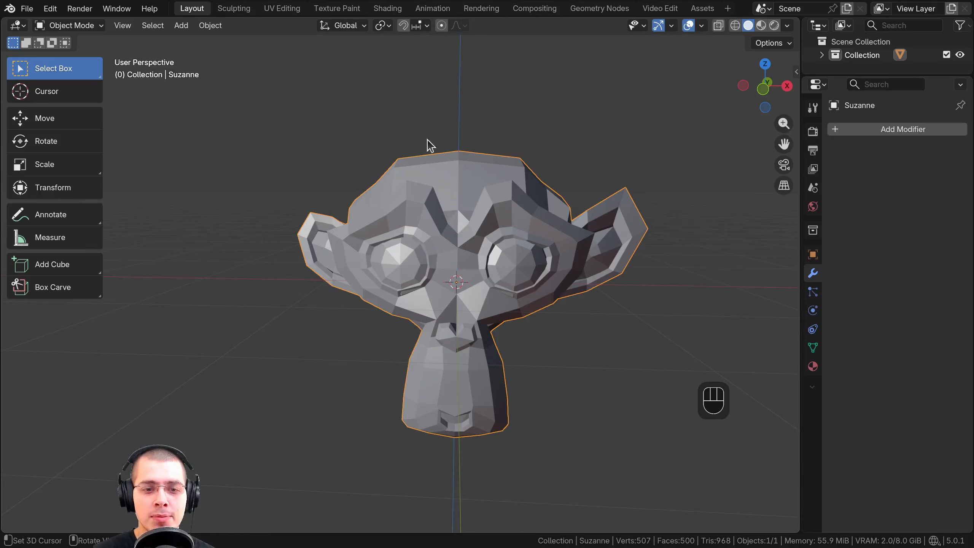
key("Escape")
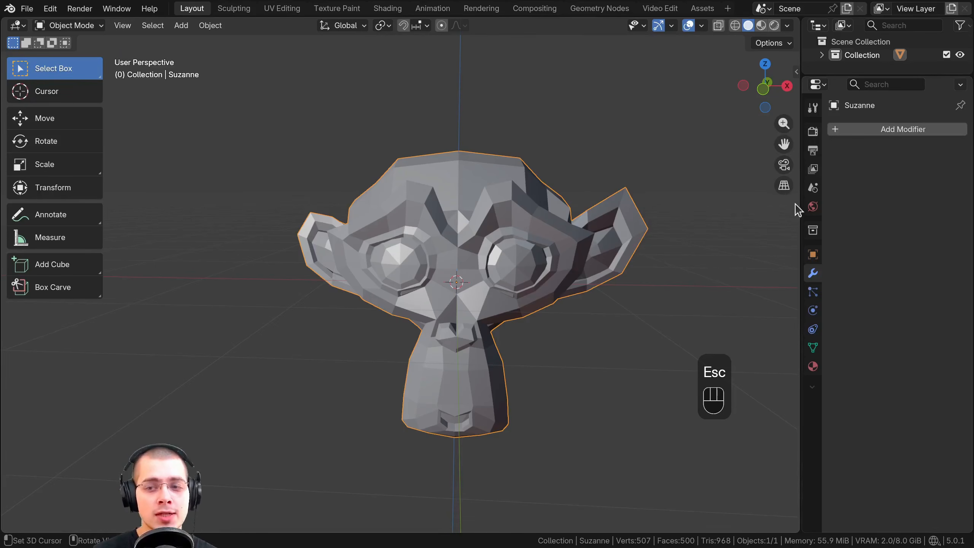
left_click_drag(798, 203, 776, 204)
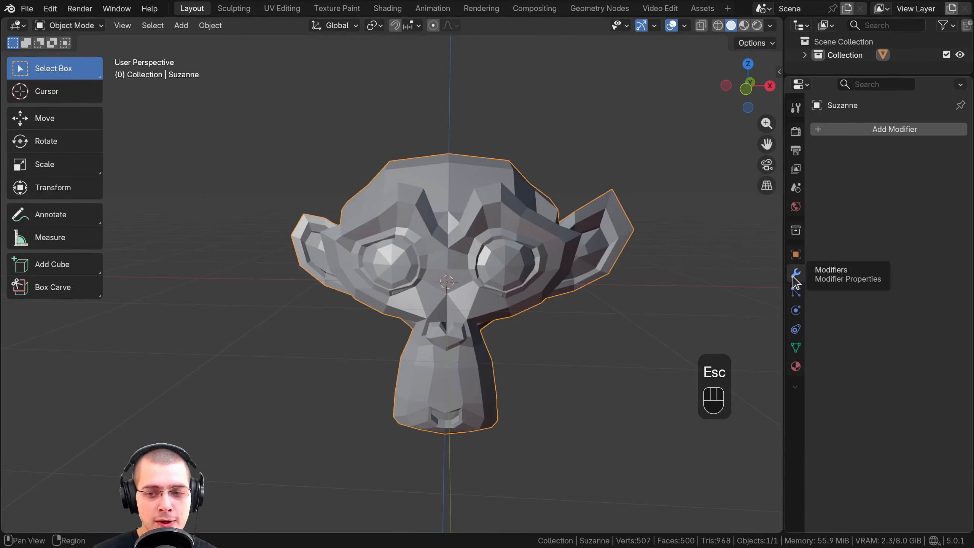
Search the modifier list for "mir" and add a Mirror modifier to the monkey head
left_click(856, 126)
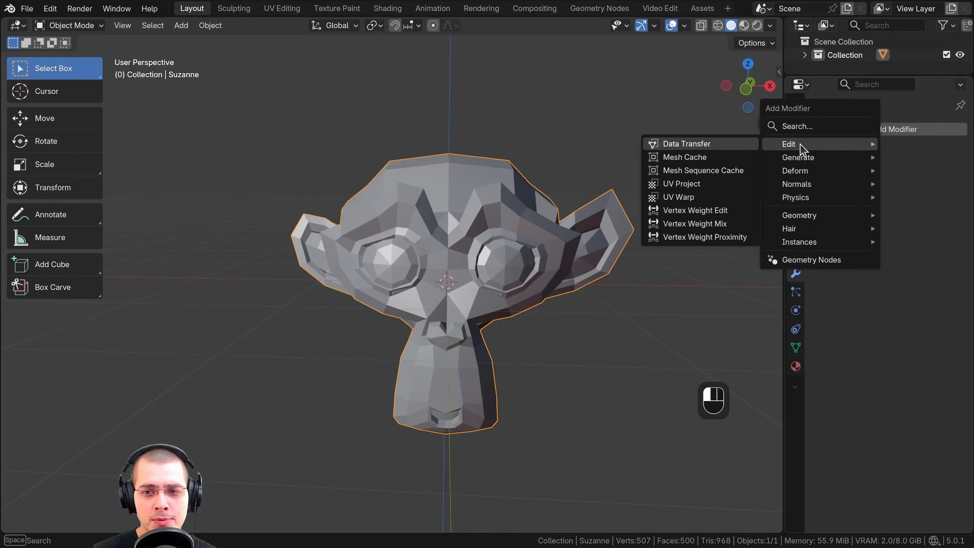
mouse_move(808, 162)
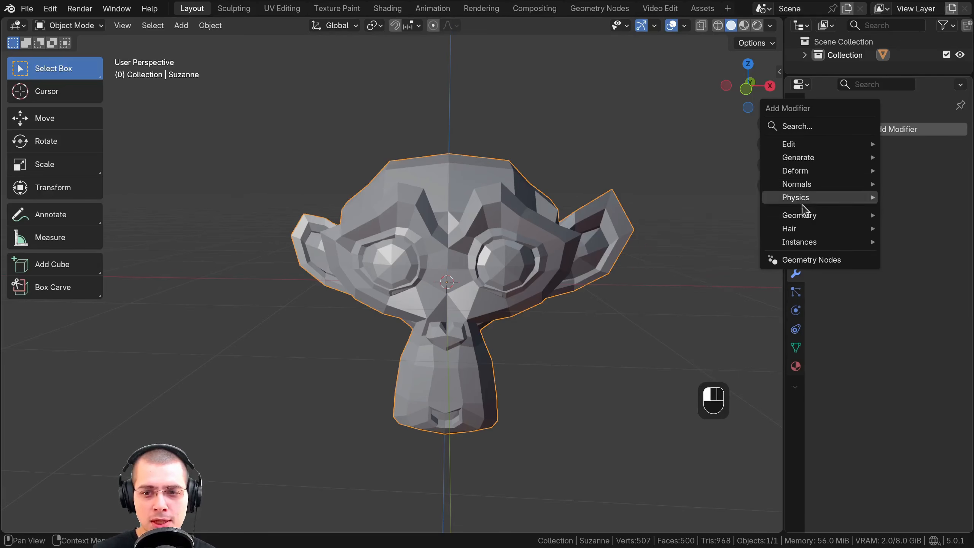
mouse_move(807, 221)
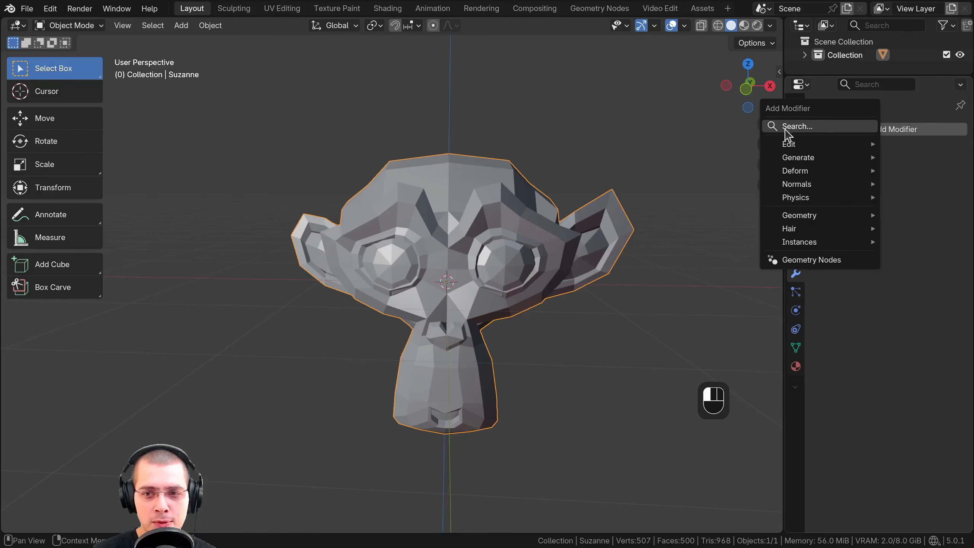
left_click(806, 128)
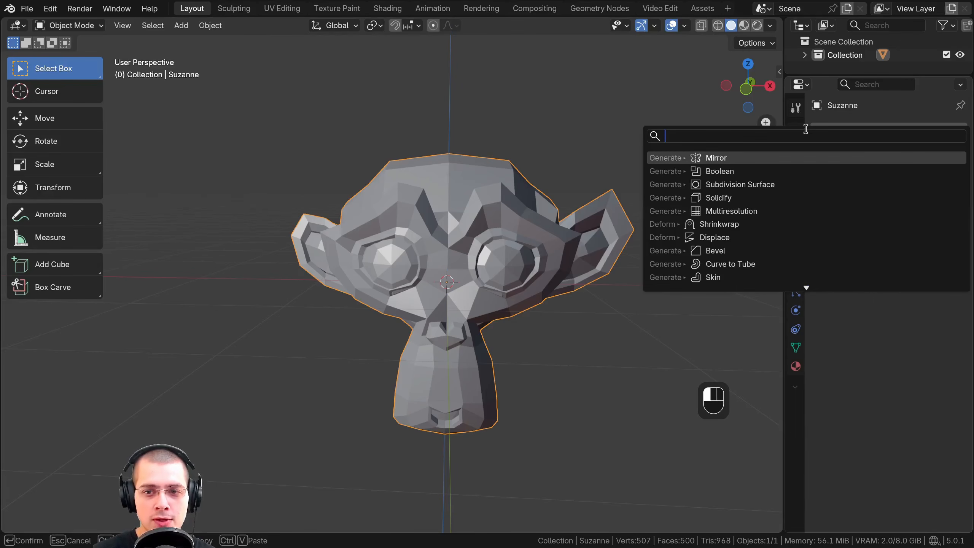
type("mir")
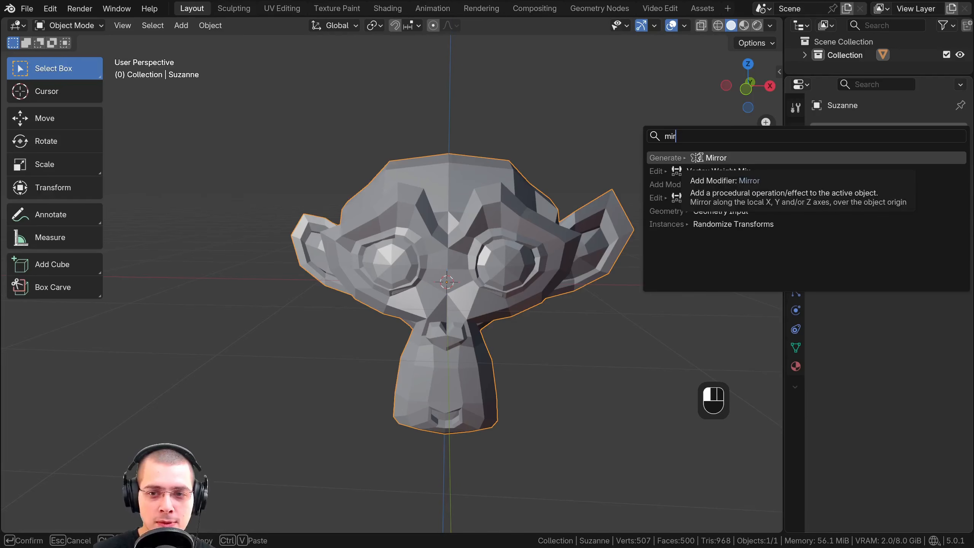
left_click(704, 158)
Widen the Properties editor further, and examine both ears of the mirrored monkey head from several angles
middle_click_drag(368, 222, 302, 186)
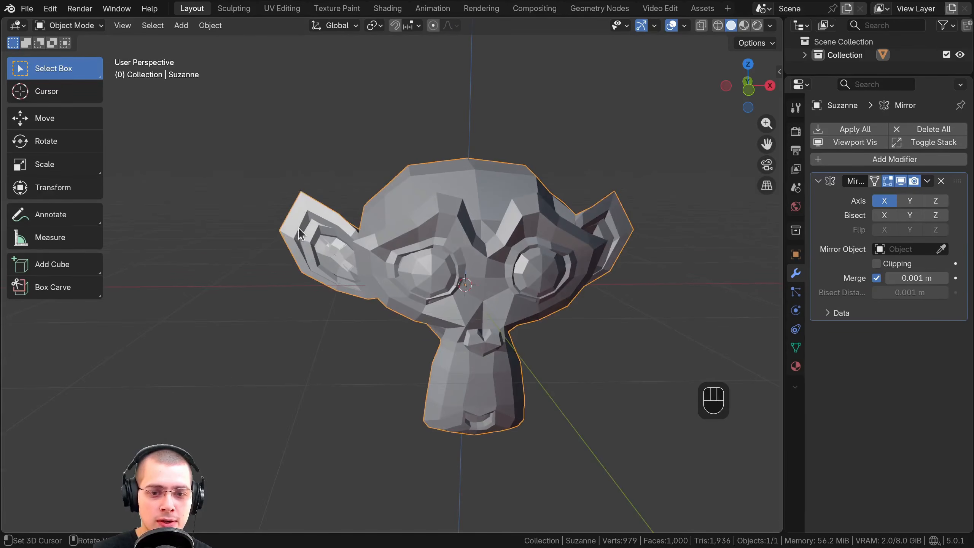
middle_click_drag(321, 226, 291, 216, "shift")
left_click_drag(783, 235, 758, 235)
scroll(605, 284, "up", 1)
middle_click_drag(591, 279, 605, 300, "shift")
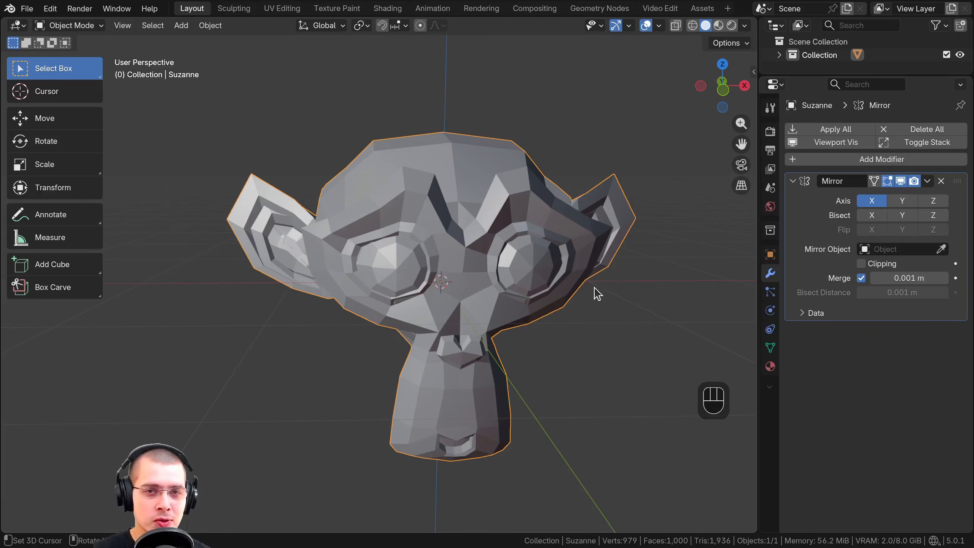
middle_click_drag(597, 294, 439, 184)
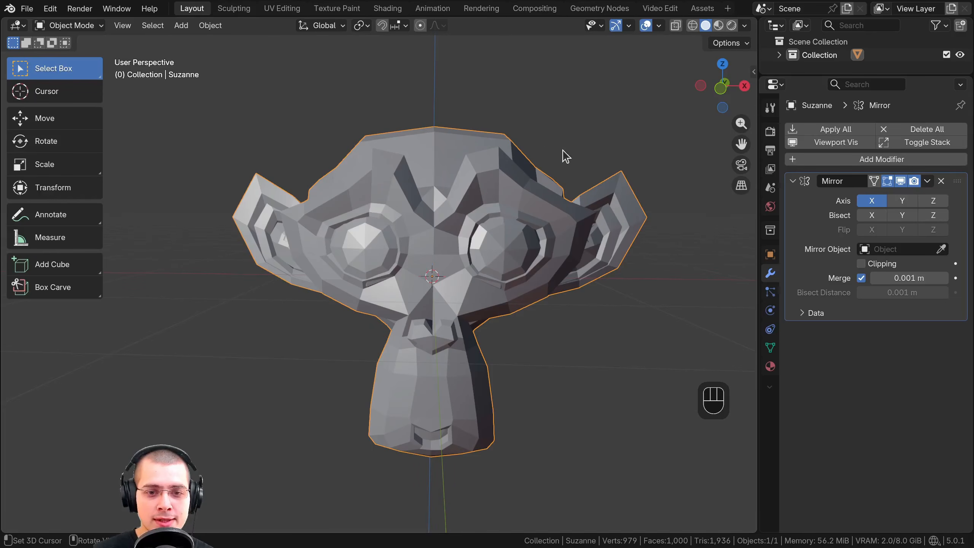
middle_click_drag(496, 246, 289, 143)
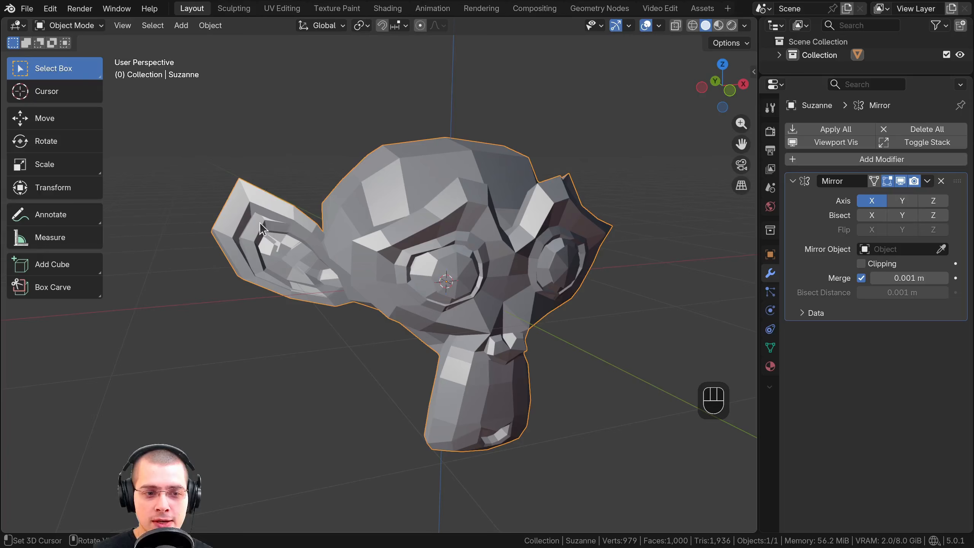
middle_click_drag(262, 228, 222, 227)
middle_click_drag(222, 228, 345, 249, "shift")
scroll(330, 227, "up", 3)
scroll(501, 243, "down", 2)
scroll(502, 242, "down", 3)
middle_click_drag(501, 242, 385, 249, "shift")
Enter Edit Mode on the monkey head and select its whole mesh
key("Tab")
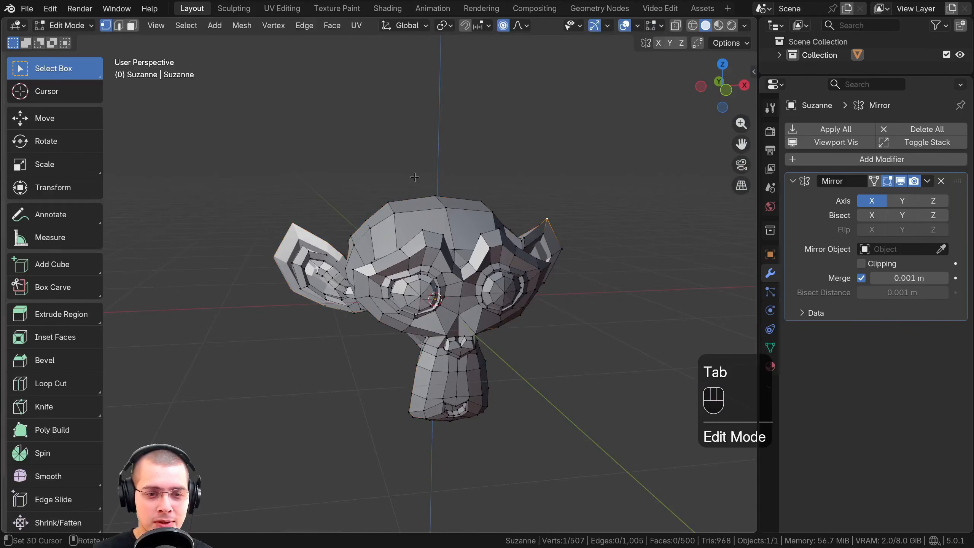
key("a")
key("a")
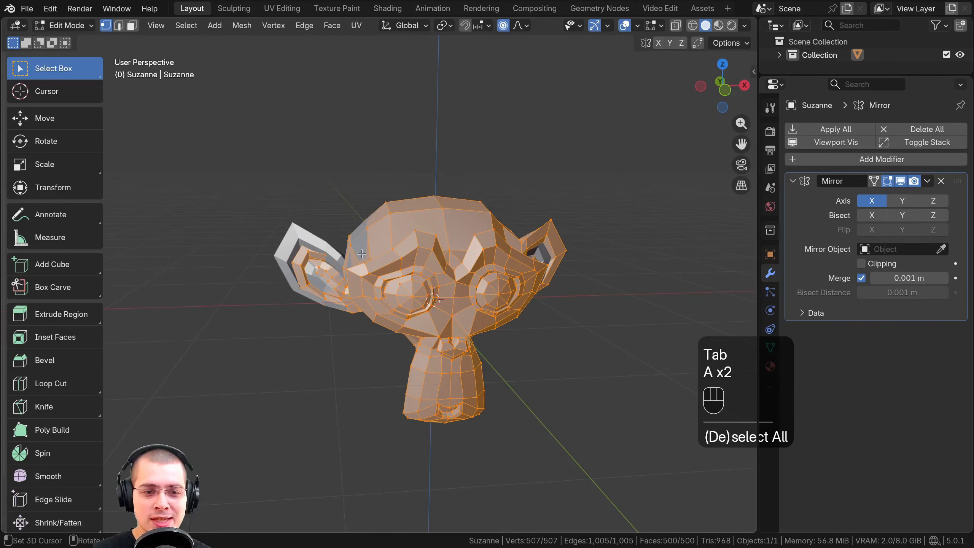
Box-select the monkey's negative-X ear and try moving it with Smooth proportional editing under the Mirror modifier
scroll(361, 253, "up", 3)
left_click_drag(218, 169, 343, 348)
key("g")
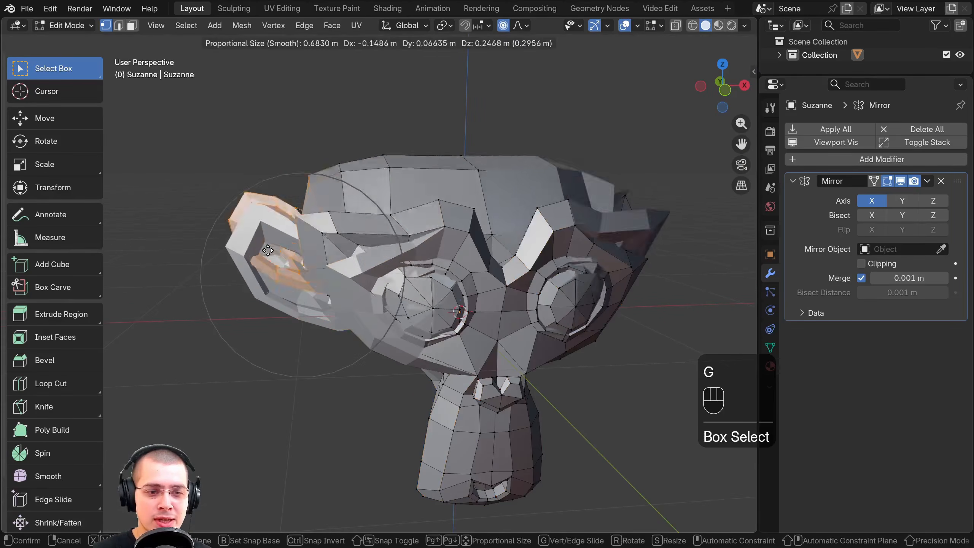
right_click(253, 226)
Box-select the monkey's positive-X ear and try moving it with the Mirror modifier active
middle_click_drag(640, 202, 567, 197)
left_click_drag(590, 186, 723, 365)
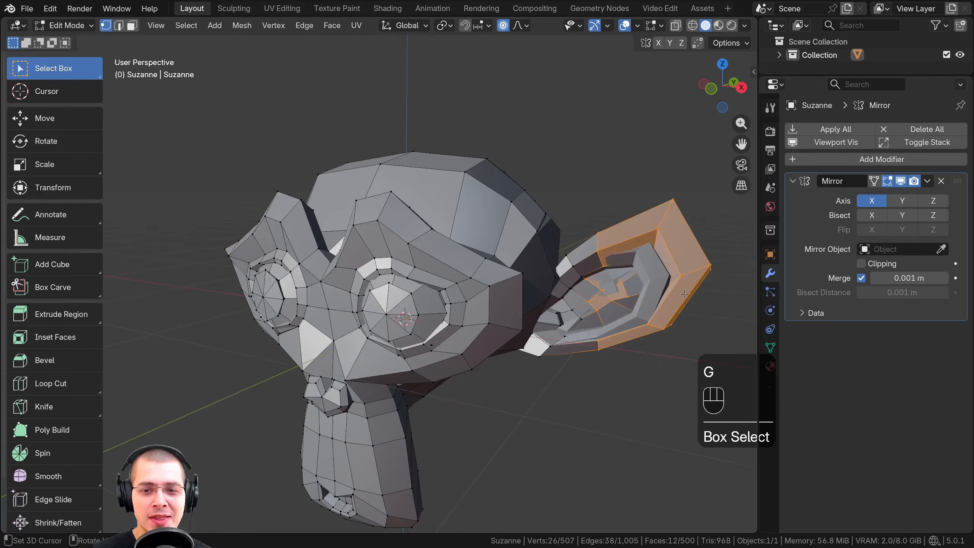
key("g")
right_click(652, 165)
scroll(536, 238, "down", 2)
middle_click_drag(511, 243, 570, 248)
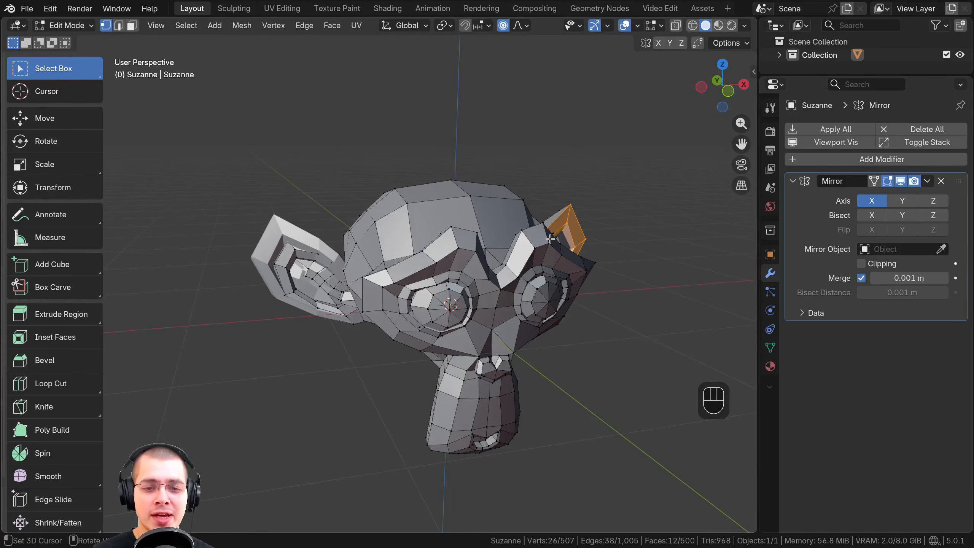
Undo the last deletion, turn off the Mirror modifier's viewport display, and deselect the whole mesh
key("ctrl+z")
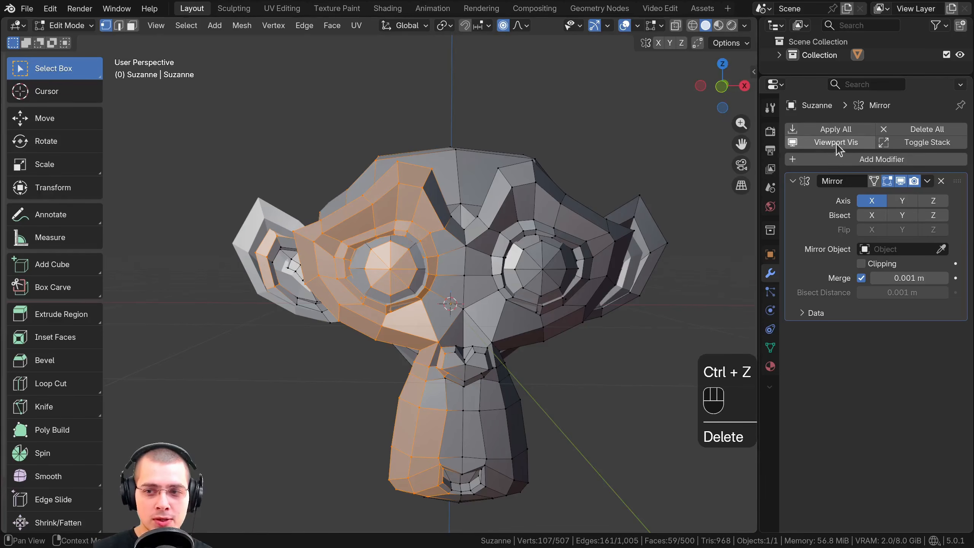
left_click(901, 181)
key("a")
key("a")
scroll(441, 200, "down", 1)
mouse_move(453, 207)
middle_mouse_down()
mouse_move(487, 206)
mouse_move(440, 209)
middle_mouse_up()
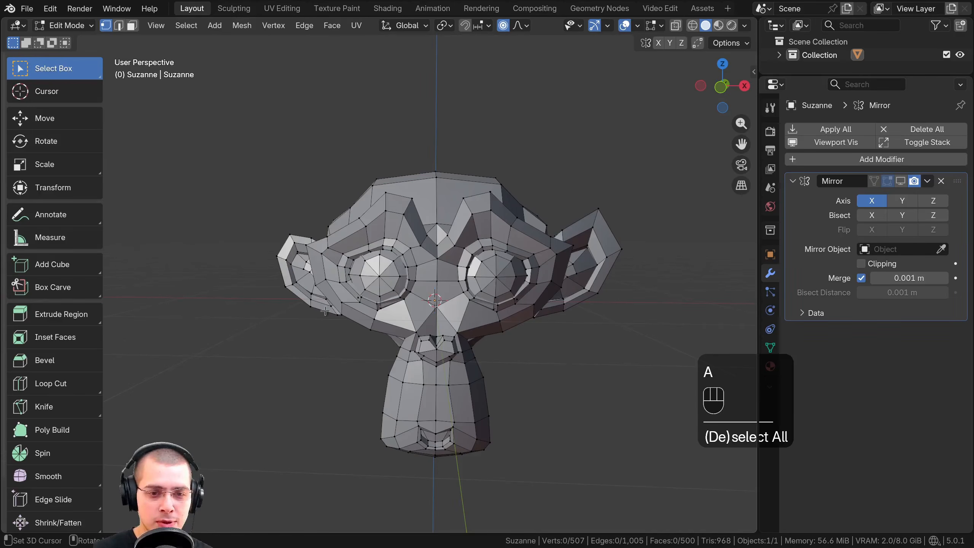
Try deleting the box-selected vertices of the monkey's negative-X half in solid view, check what remains, and undo the deletion
left_click_drag(431, 89, 153, 501)
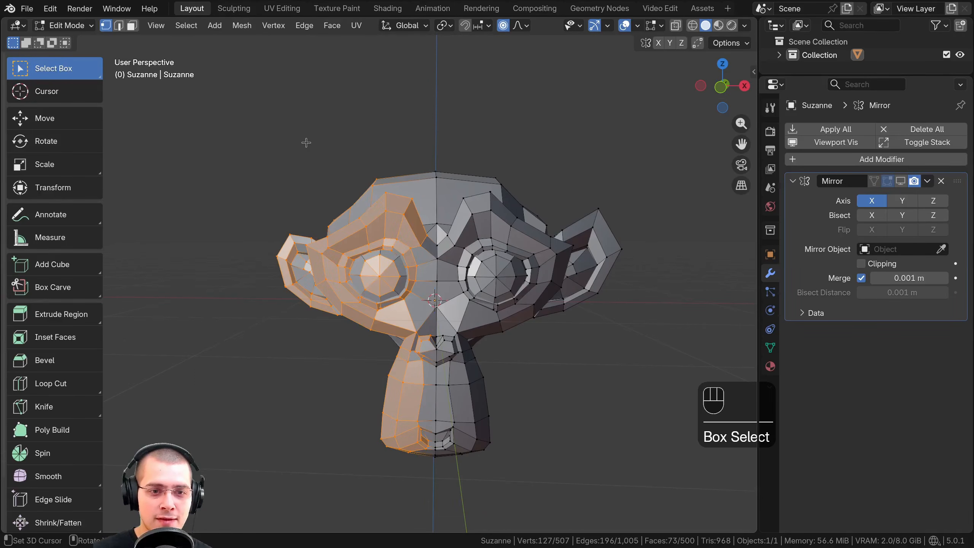
key("x")
left_click(288, 143)
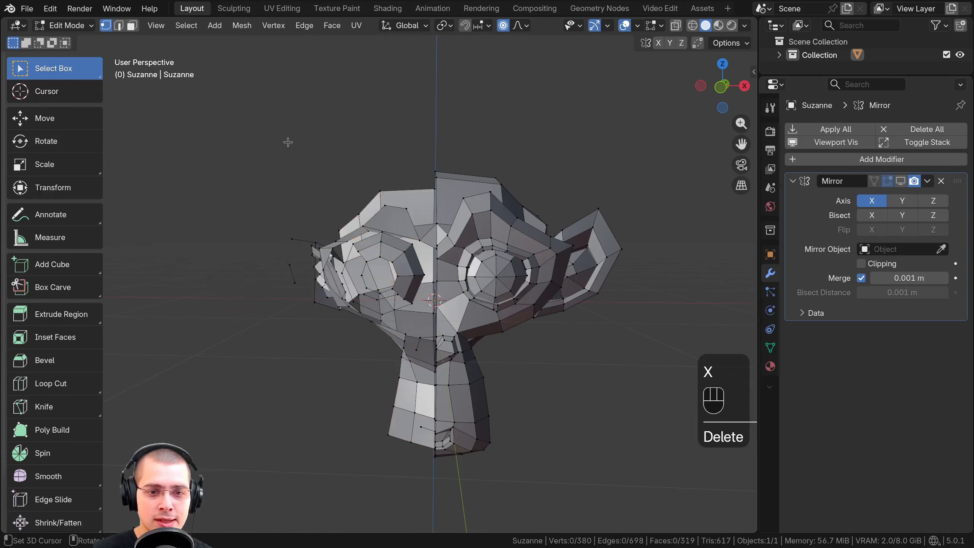
middle_click_drag(287, 142, 377, 171)
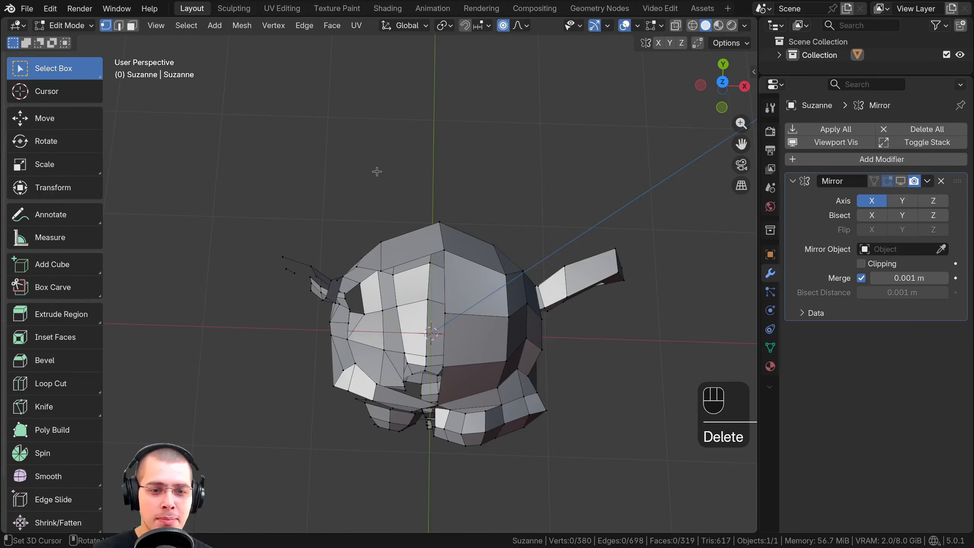
middle_click_drag(364, 294, 367, 150)
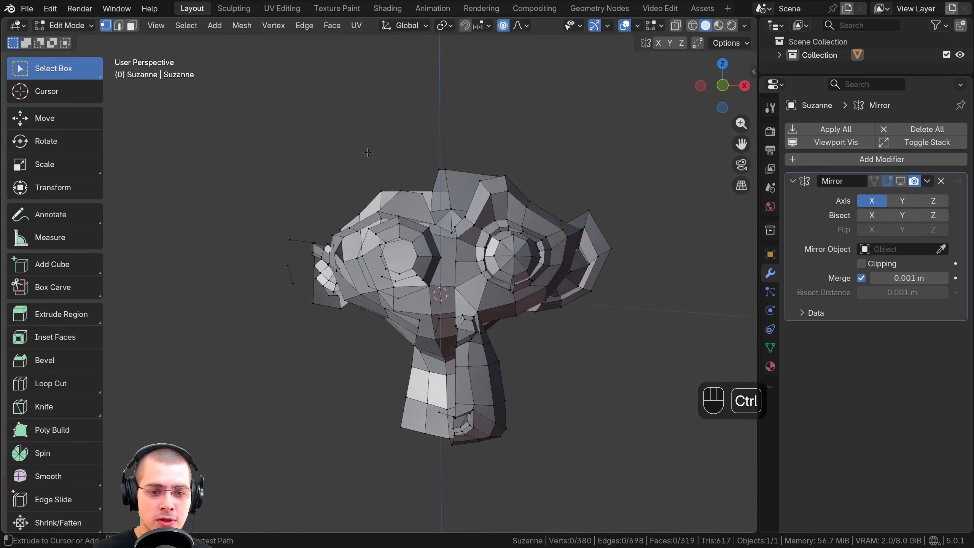
key("ctrl+z")
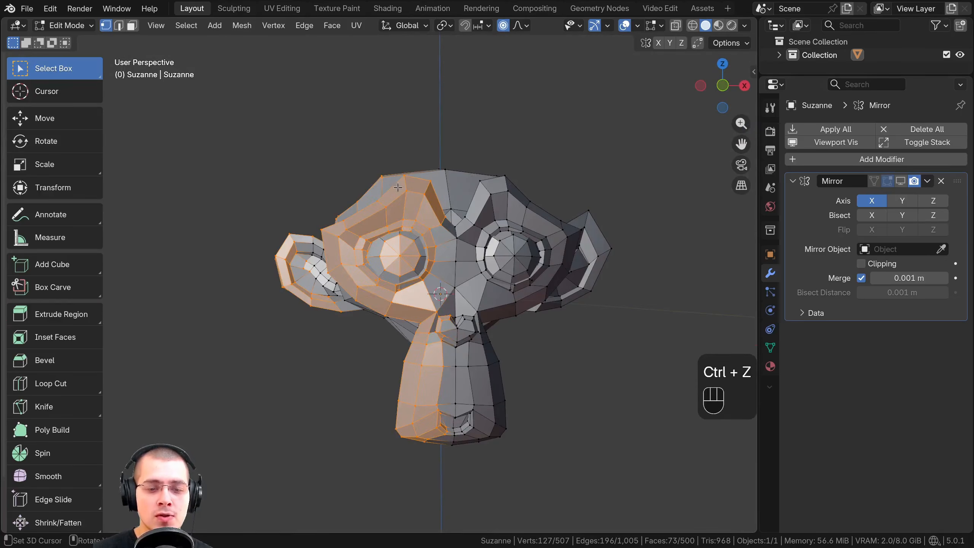
Box-select the upper part of the monkey head from an angled view in solid shading, and clear the selection
middle_click_drag(397, 188, 438, 128)
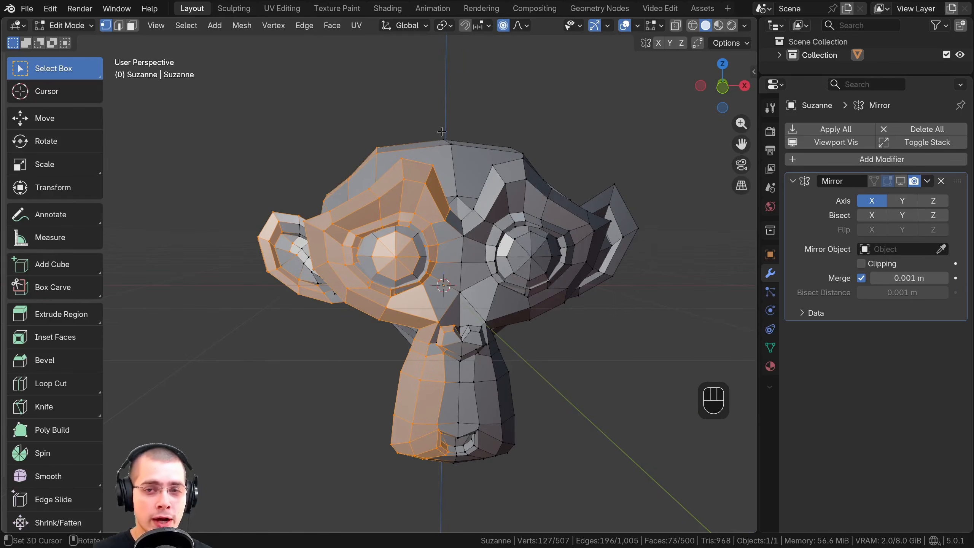
middle_click_drag(434, 136, 461, 144)
left_click_drag(337, 90, 577, 339)
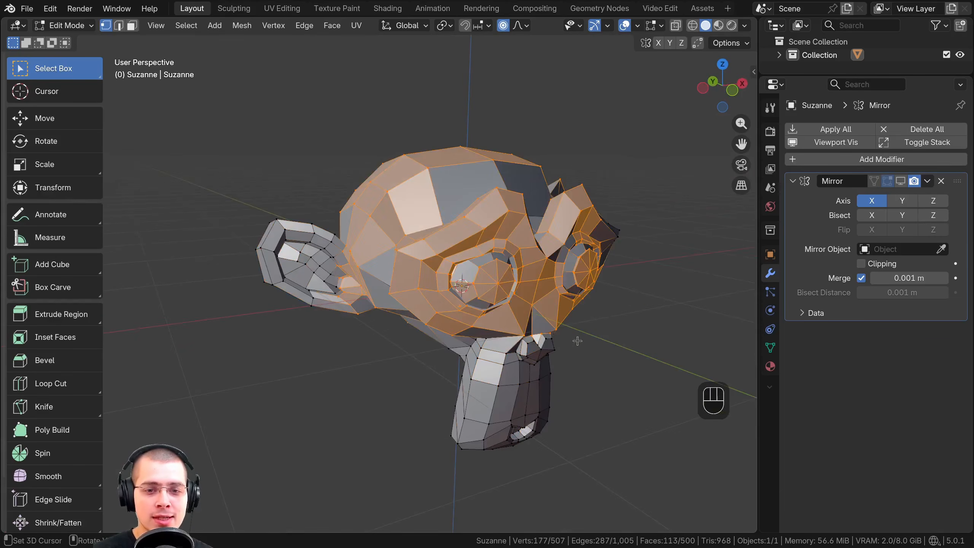
middle_click_drag(577, 340, 454, 171)
key("a")
scroll(399, 175, "down", 2)
Box-select the visible vertices of the monkey's negative-X half up to the centre line from the front
middle_click_drag(395, 175, 360, 155)
left_click_drag(415, 120, 202, 424)
middle_click_drag(250, 328, 288, 314)
scroll(288, 314, "up", 1)
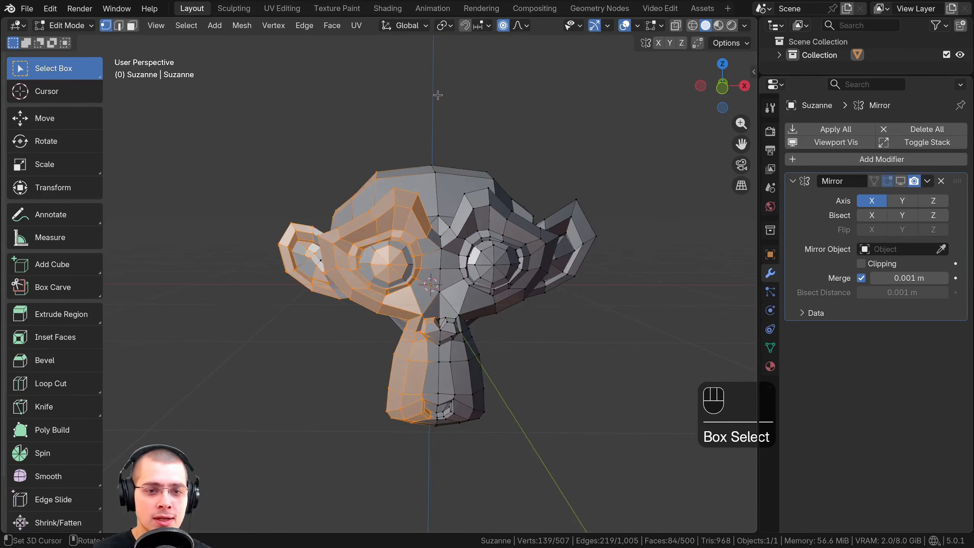
left_click_drag(435, 98, 195, 411)
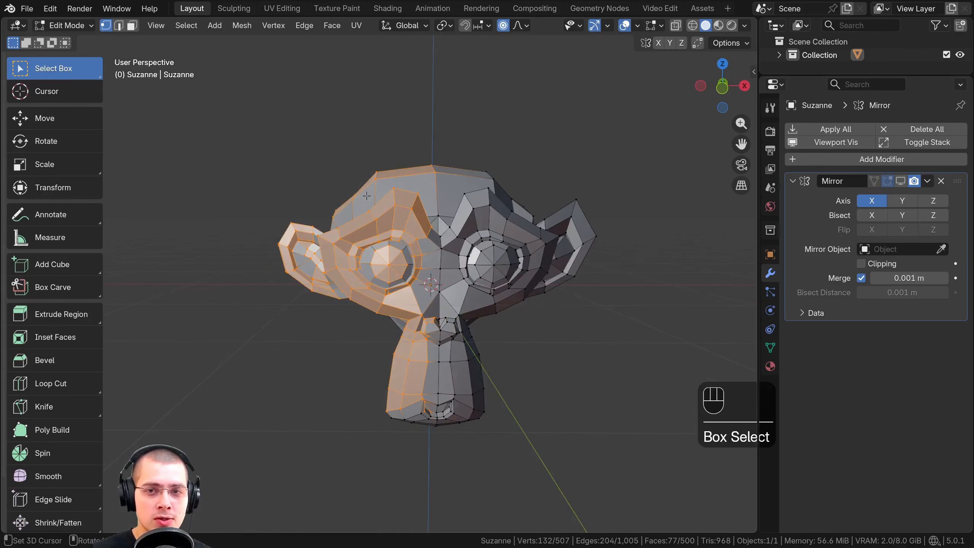
Compare the selected half in Wireframe and Solid shading, and leave the viewport in Wireframe
left_click(694, 27)
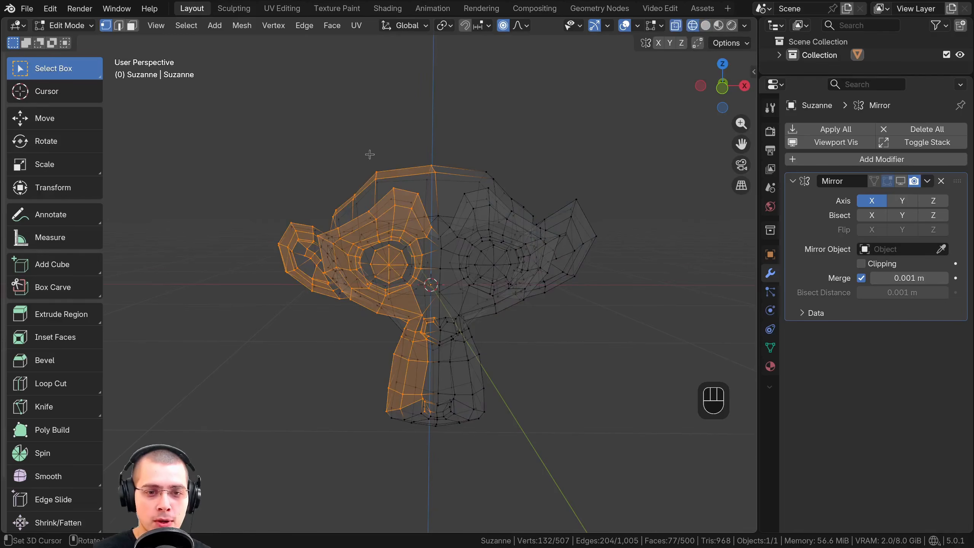
middle_click_drag(356, 200, 386, 195)
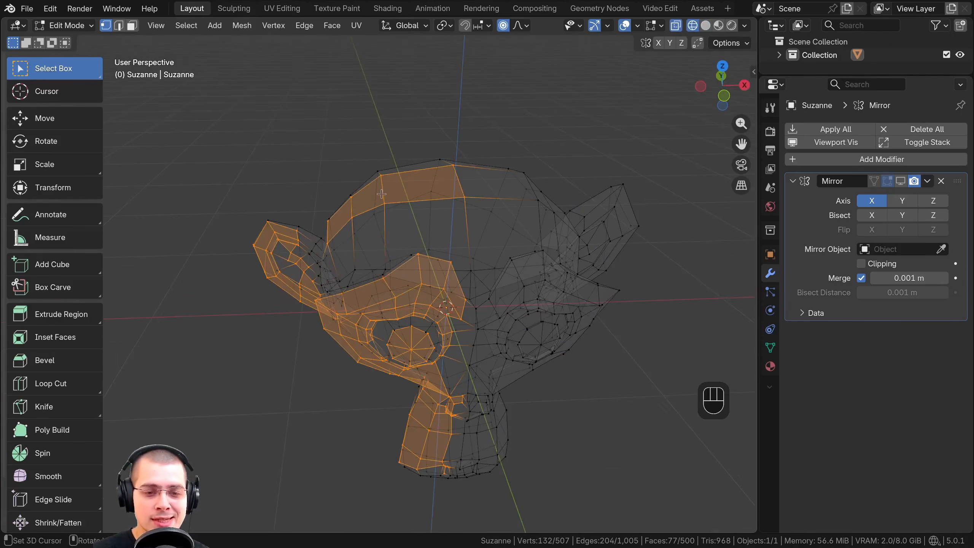
scroll(381, 194, "up", 1)
left_click(706, 26)
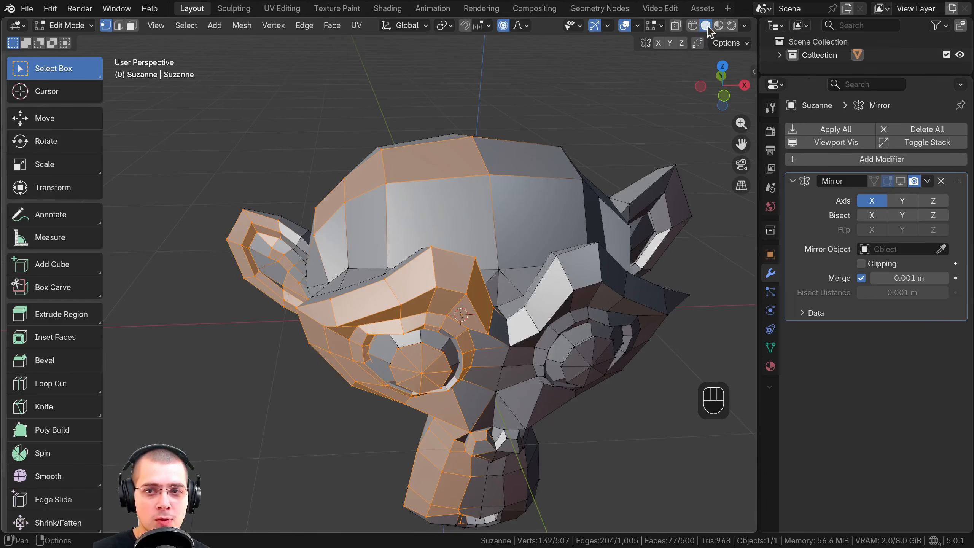
left_click(697, 26)
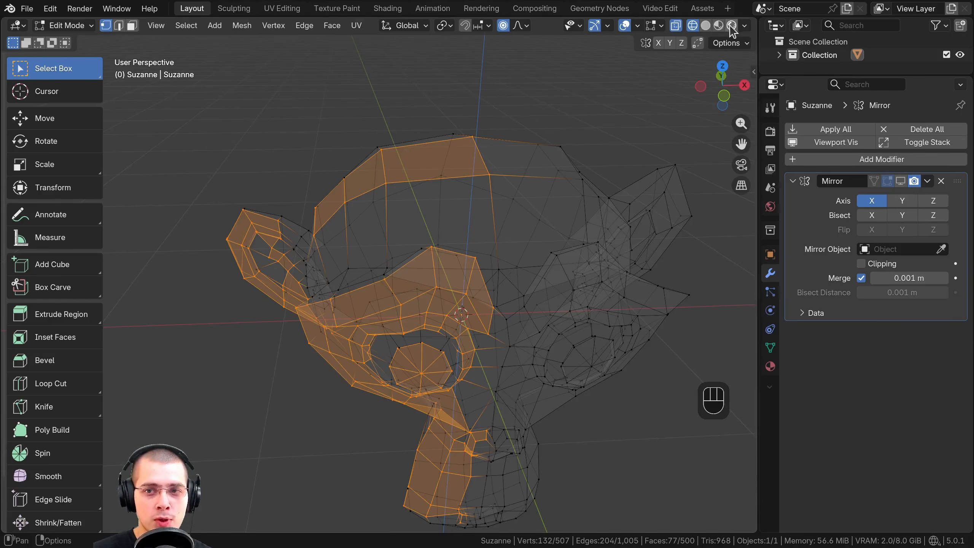
Compare Solid and Wireframe shading, select a single vertex through the head in Wireframe, and return to Solid shading
left_click(705, 26)
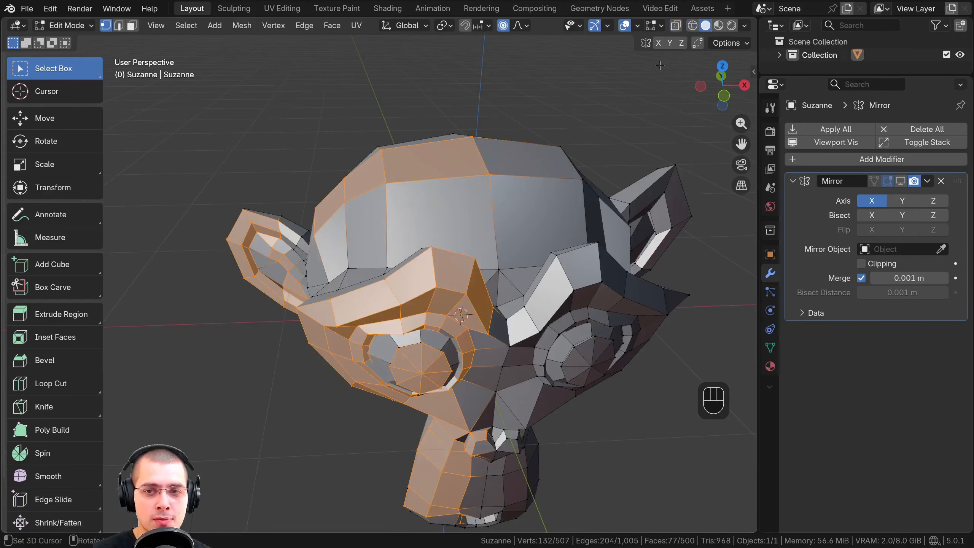
left_click(692, 26)
middle_click_drag(429, 362, 547, 177)
left_click(419, 186)
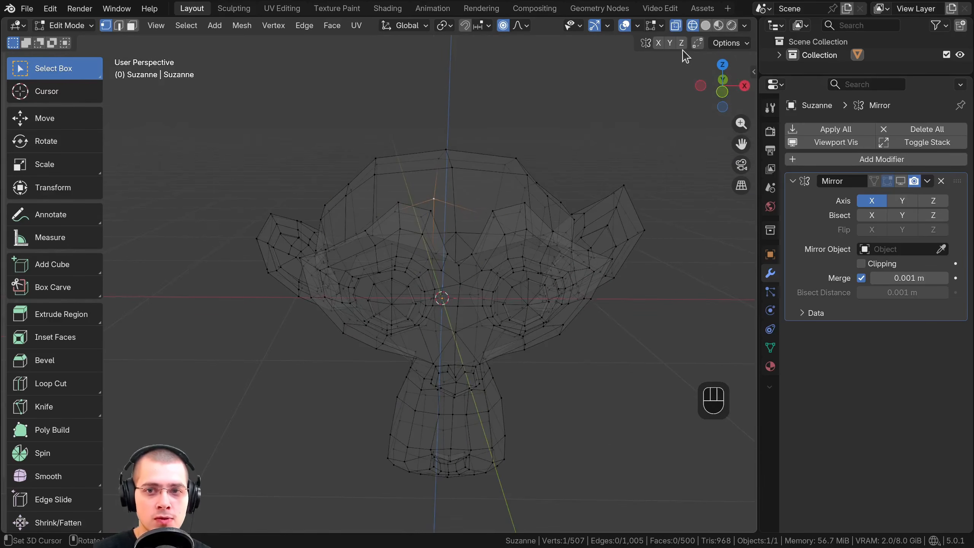
left_click(706, 25)
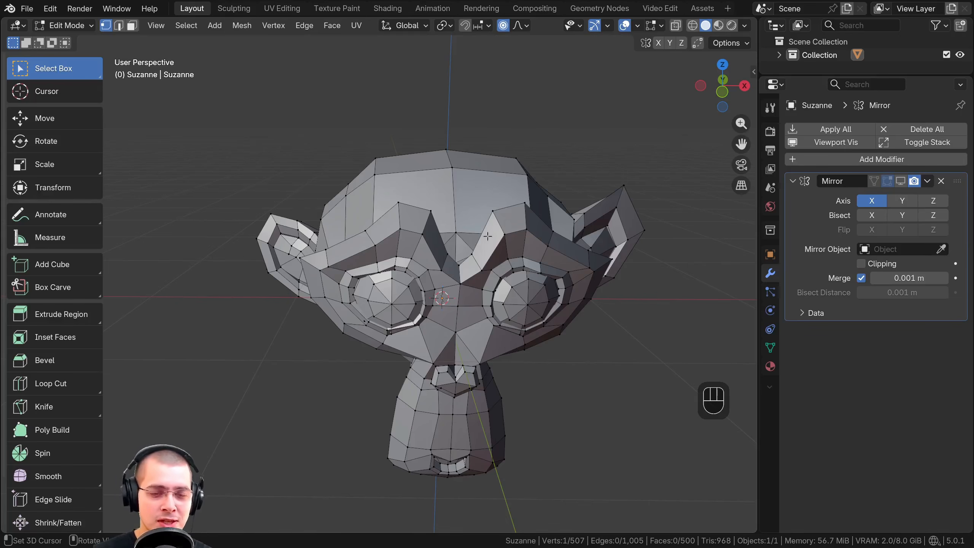
Turn on X-Ray in Solid shading, select a vertex near the top of the head, and turn X-Ray off again
left_click(676, 27)
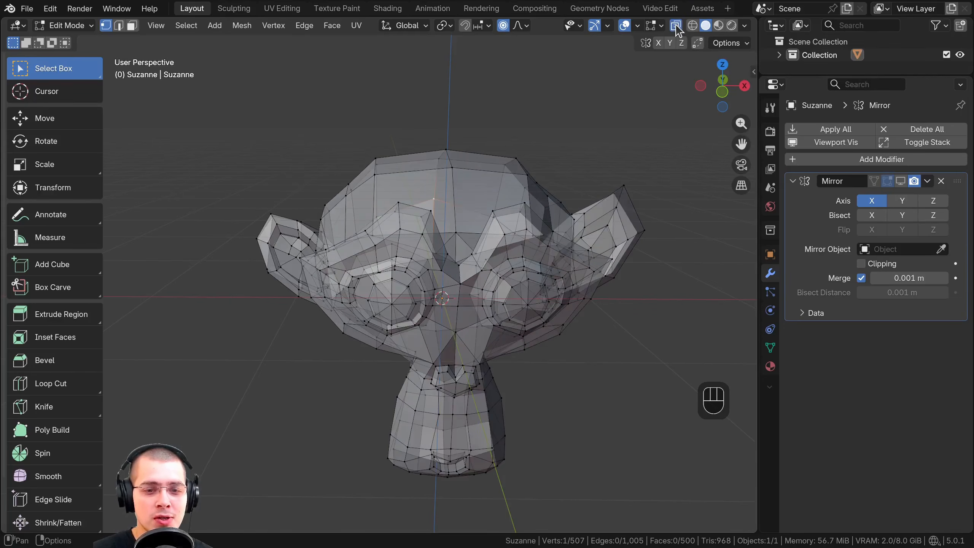
middle_click_drag(340, 321, 386, 302)
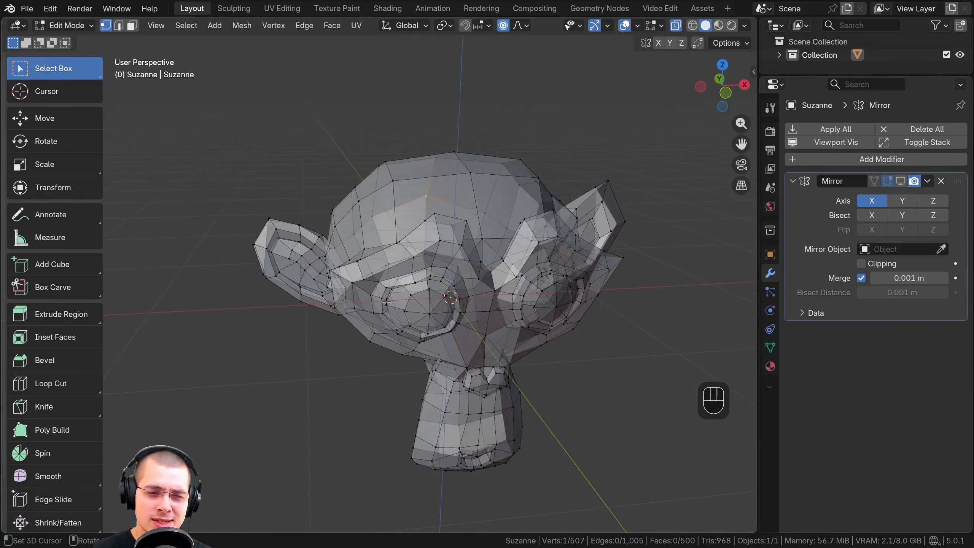
scroll(384, 301, "up", 1)
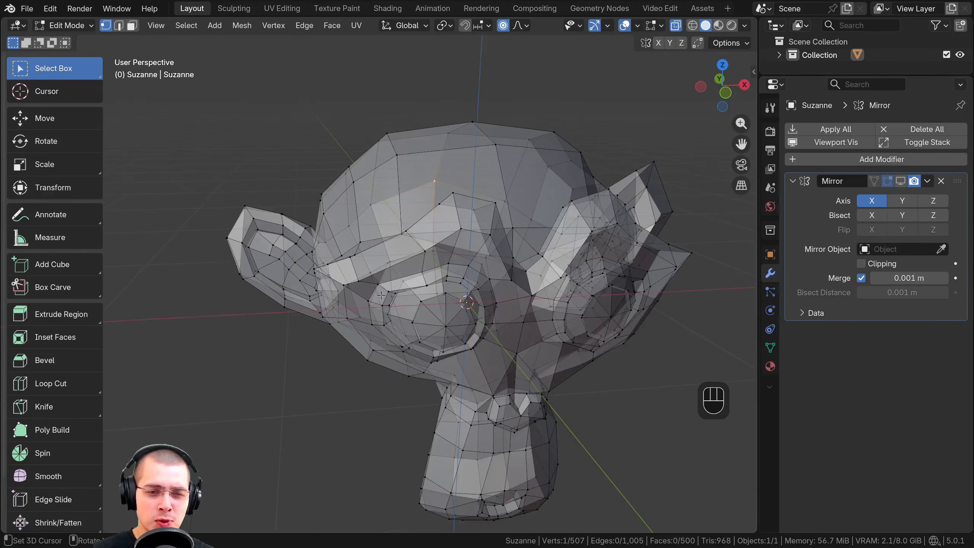
left_click(441, 155)
middle_click_drag(442, 139, 289, 233)
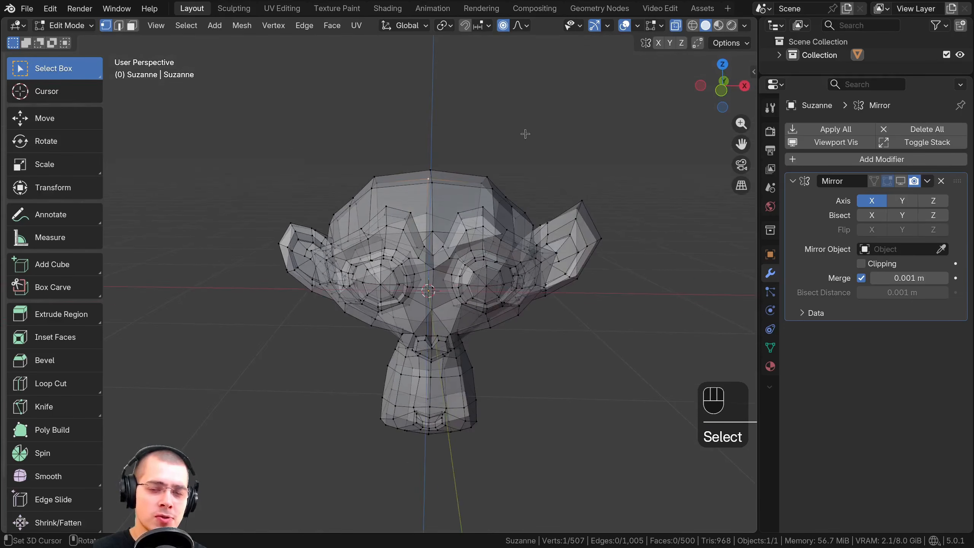
left_click(675, 26)
left_click(675, 27)
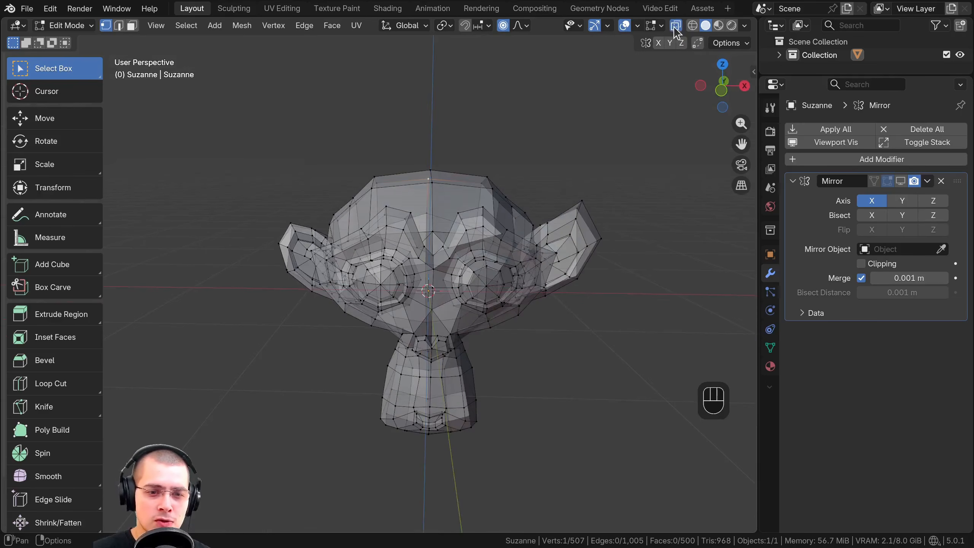
left_click(674, 26)
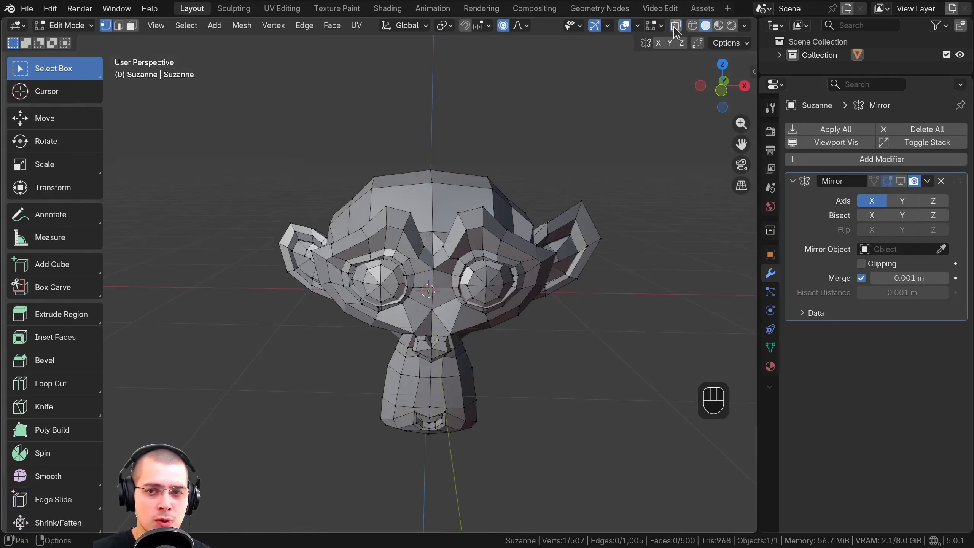
Switch to Wireframe shading and box-select the vertices of the monkey's negative-X half from an angled view
left_click(693, 30)
middle_click_drag(422, 236, 409, 233)
left_click_drag(425, 137, 198, 481)
middle_click_drag(219, 446, 317, 386)
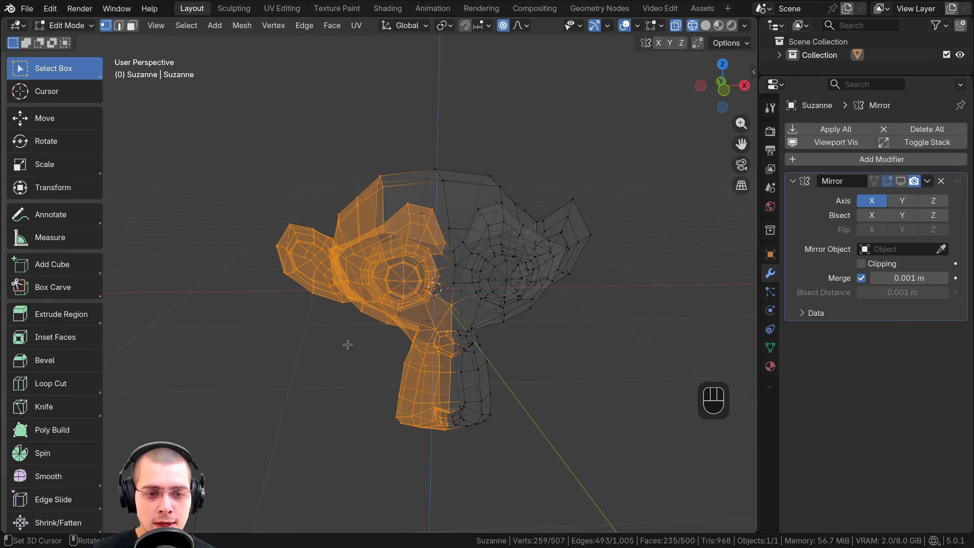
Align the viewport to the orthographic front view and clear the vertex selection
key("KP_1")
scroll(347, 345, "up", 2)
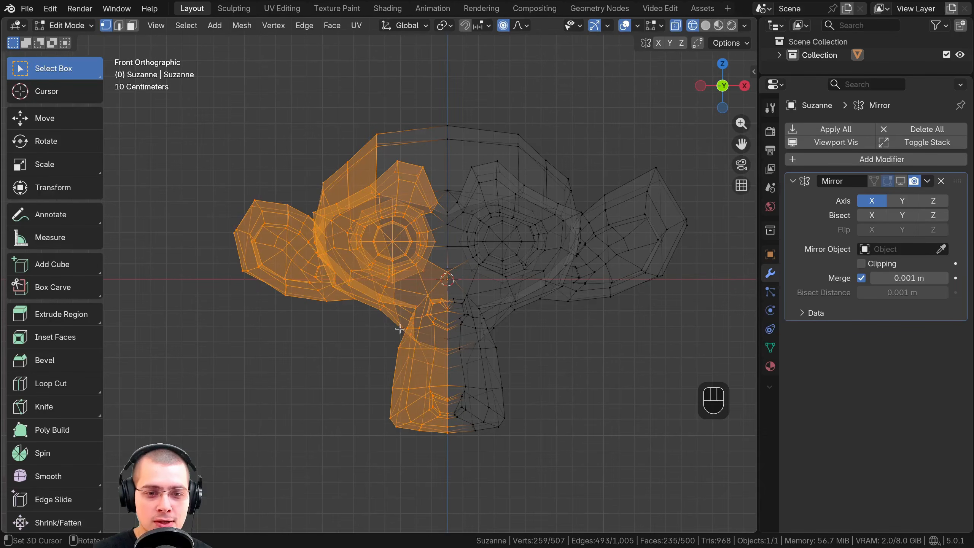
scroll(274, 143, "up", 1)
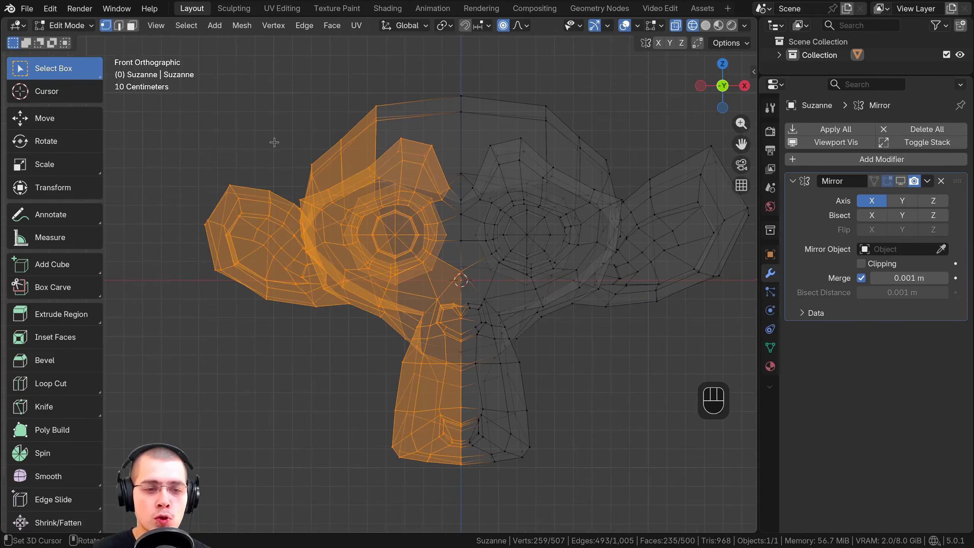
key("alt+a")
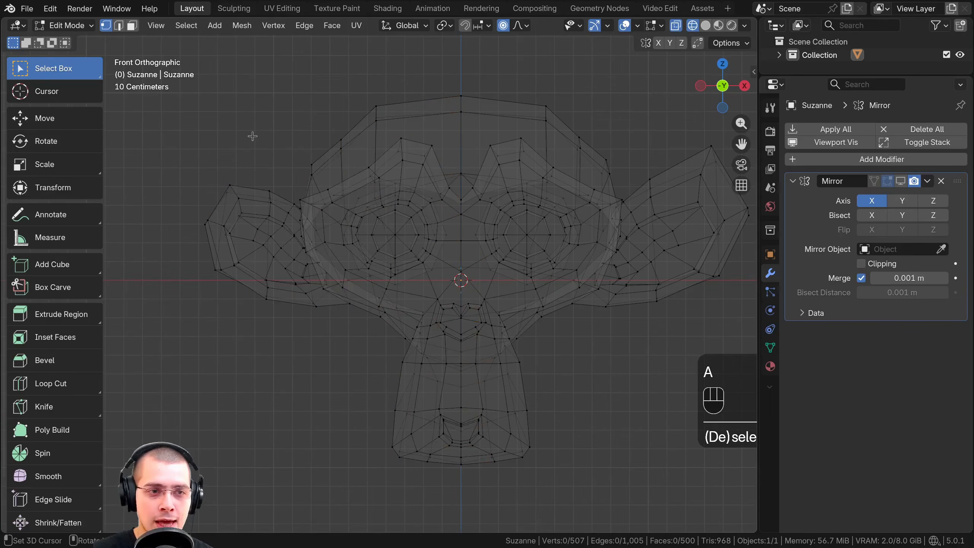
Try box-selecting the negative-X half together with the centre-line vertices, and clear the selection
left_click_drag(157, 46, 458, 483)
left_click_drag(458, 483, 459, 484)
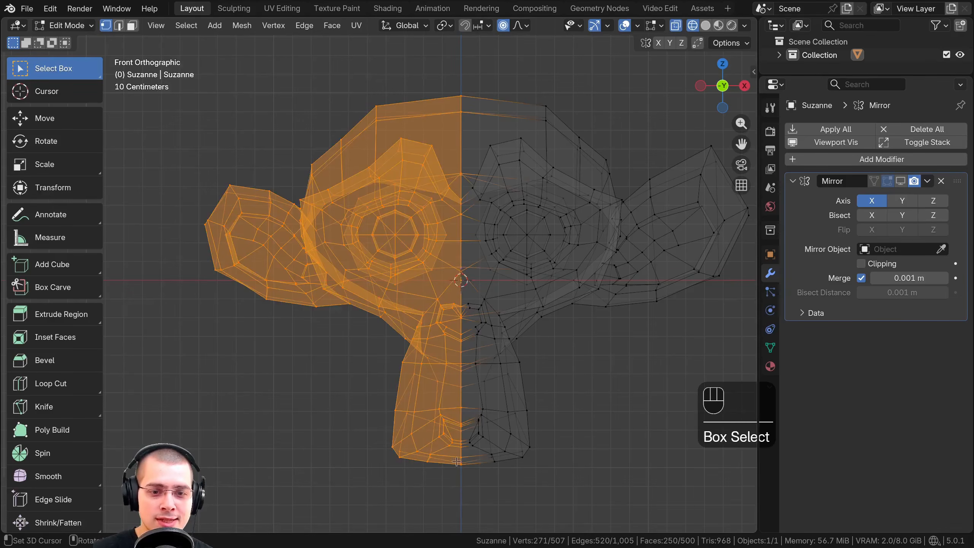
key("a")
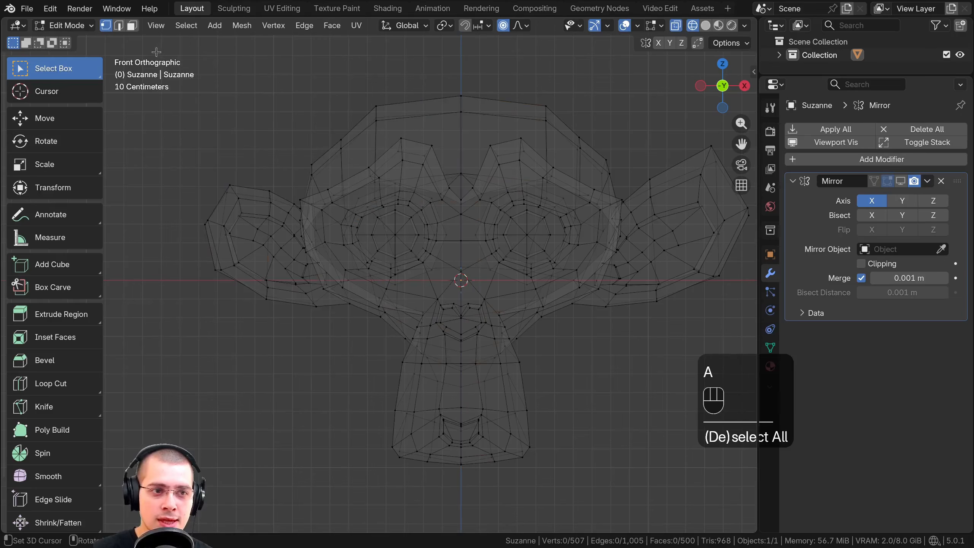
Box-select the negative-X half without the centre-line vertices in front view and delete the selected vertices
left_click_drag(155, 51, 457, 489)
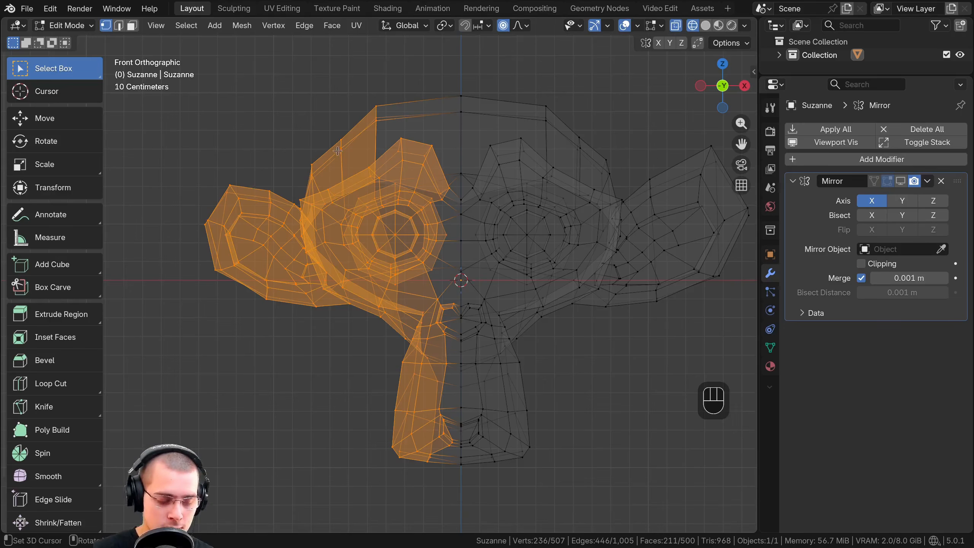
key("x")
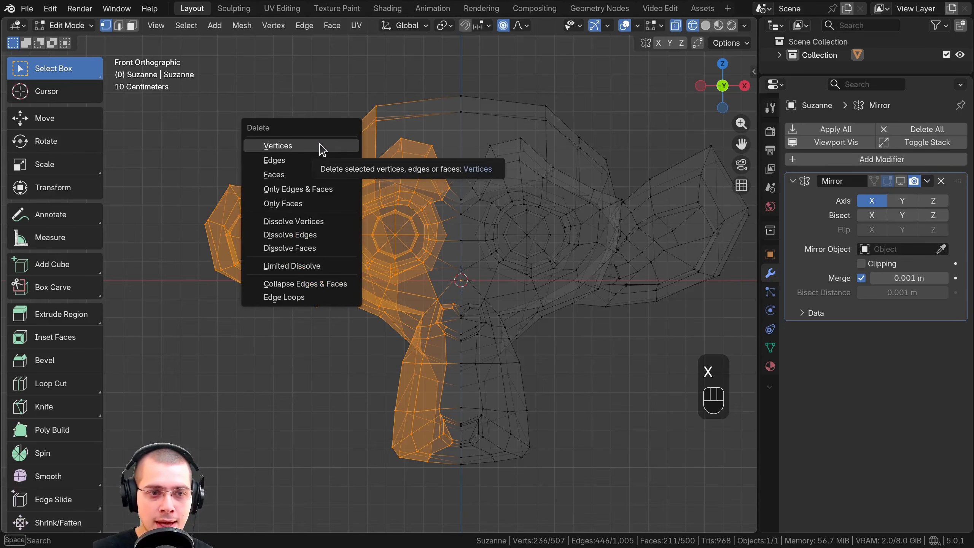
left_click(282, 145)
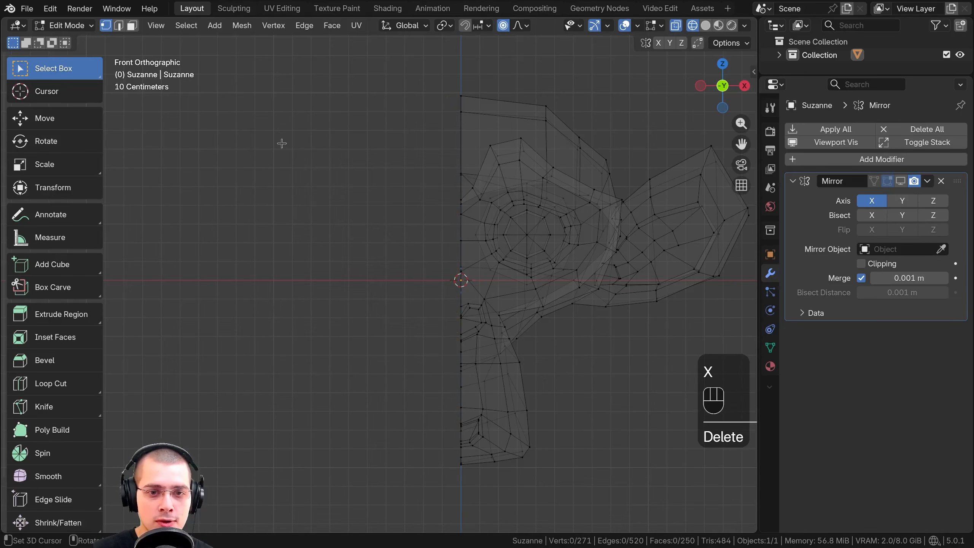
Inspect the remaining half head in Solid shading, compare it with Wireframe, and leave the viewport in Solid
left_click(705, 25)
middle_click_drag(420, 213, 429, 228)
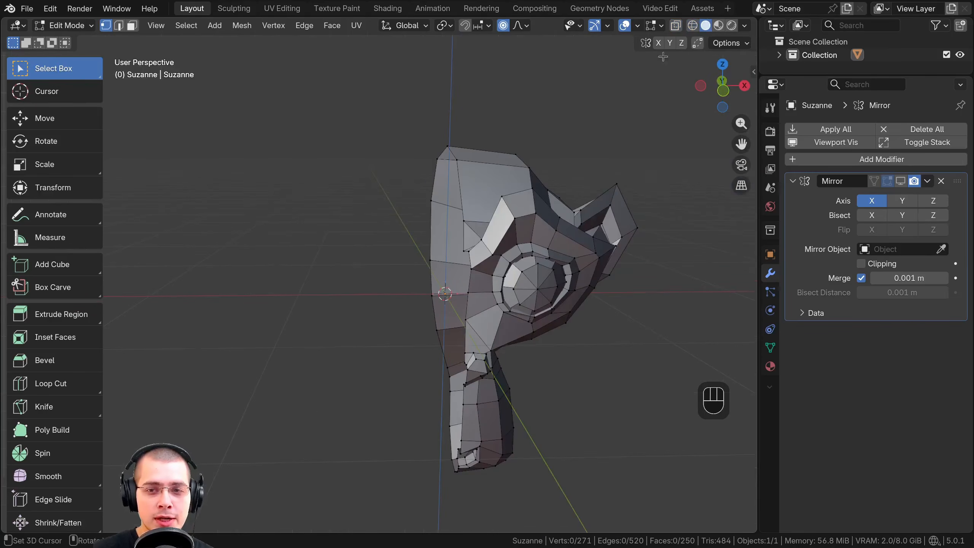
left_click(692, 26)
left_click(705, 26)
left_click(692, 26)
left_click(706, 26)
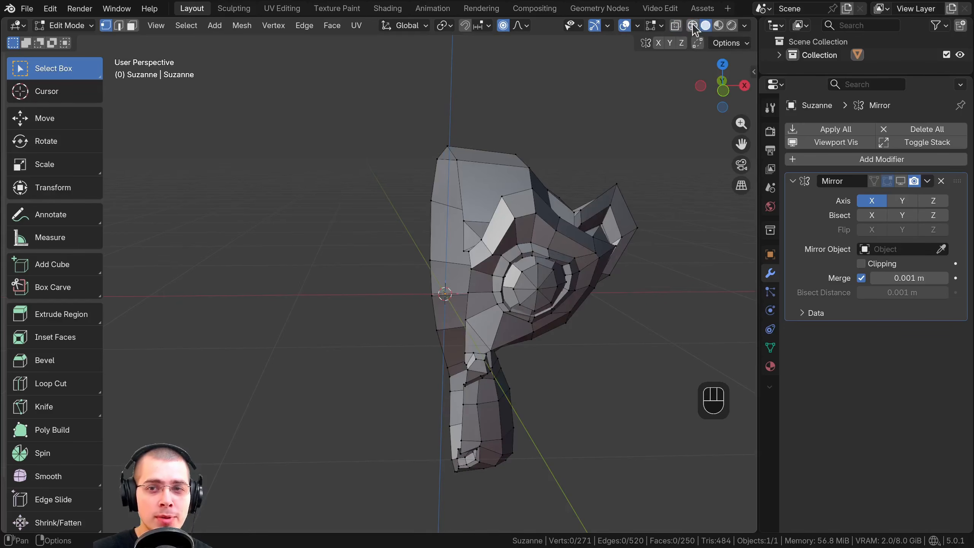
left_click(692, 26)
left_click(705, 27)
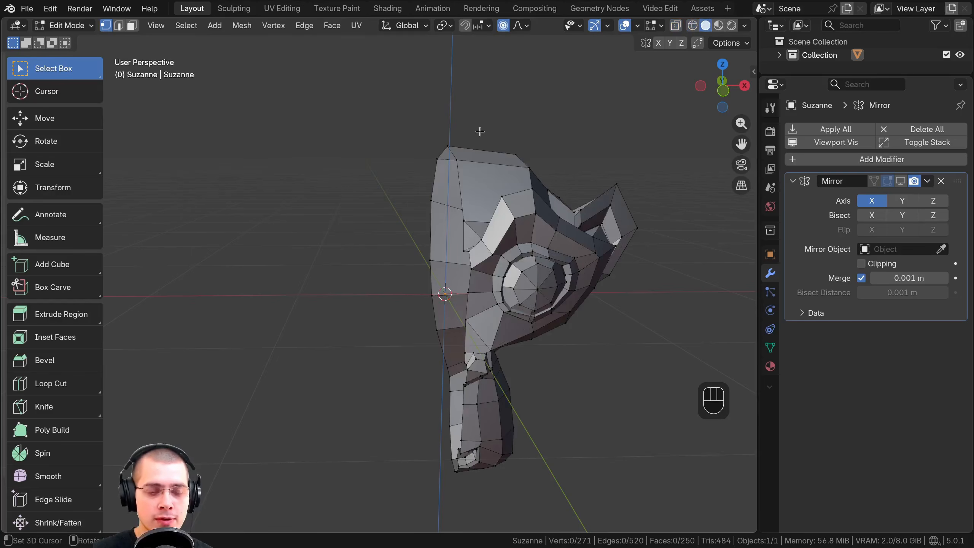
Demonstrate choosing shading modes over the viewport: Wireframe, Solid, and Wireframe again
middle_click_drag(478, 142, 473, 153)
key("z")
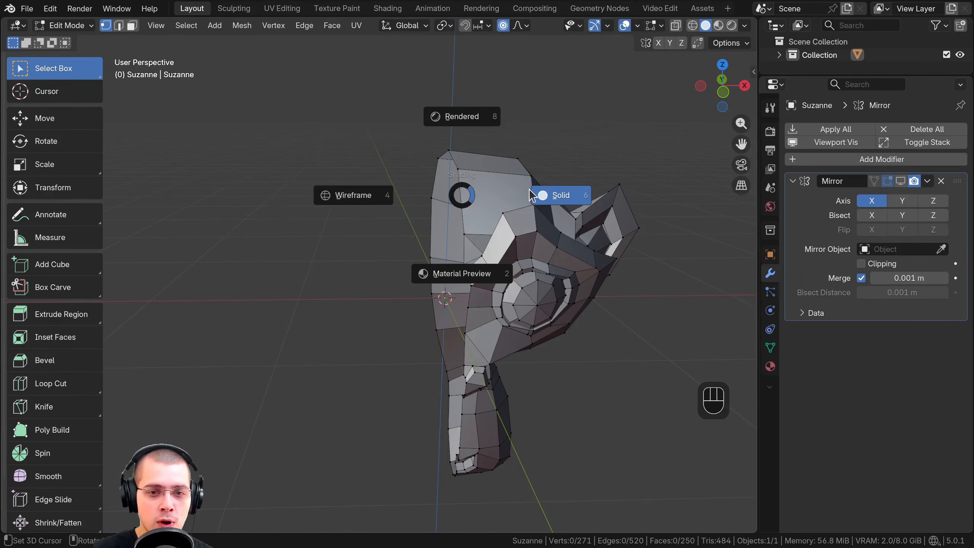
left_click(351, 191)
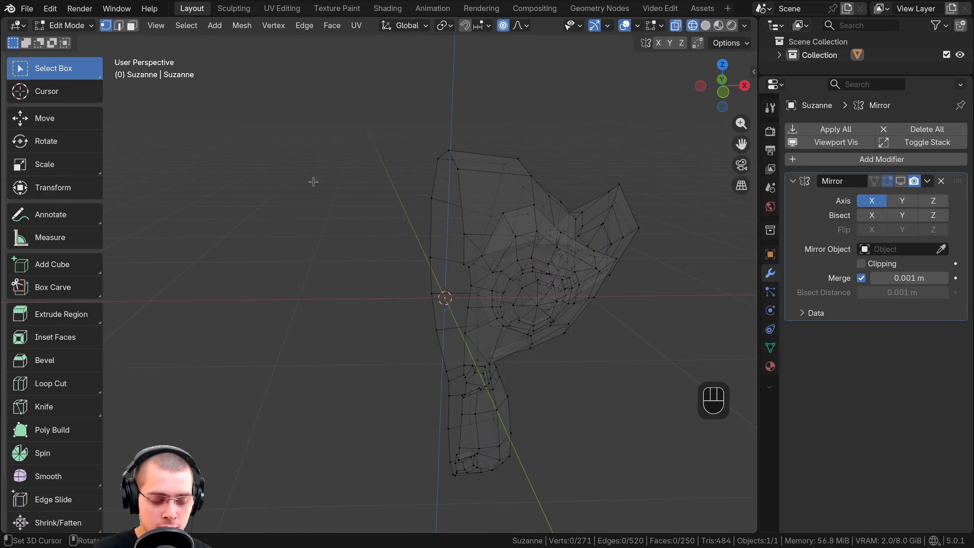
key("z")
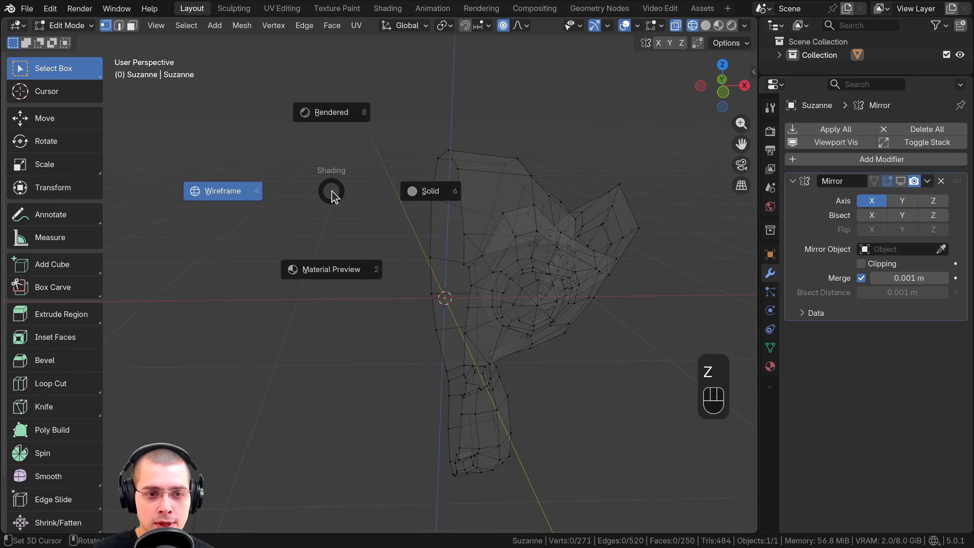
left_click(501, 190)
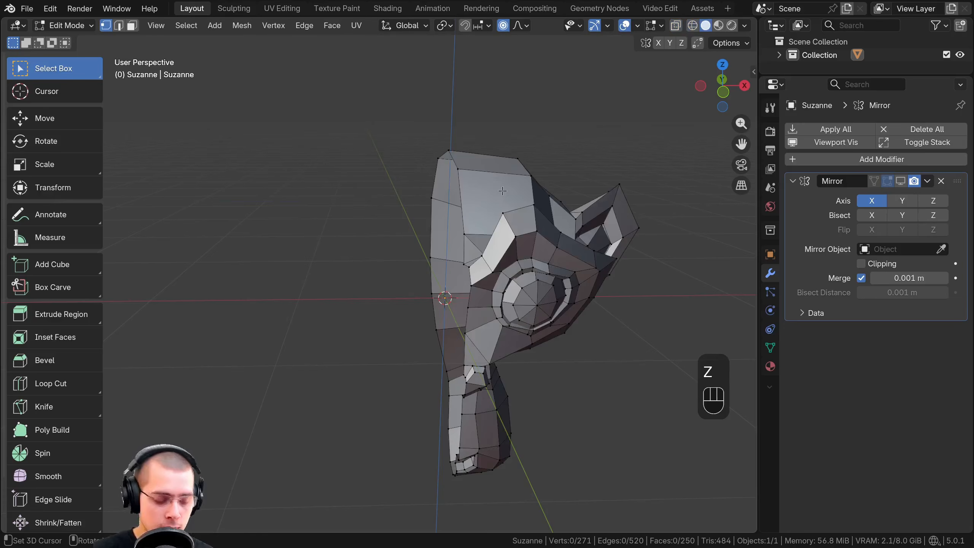
key("z")
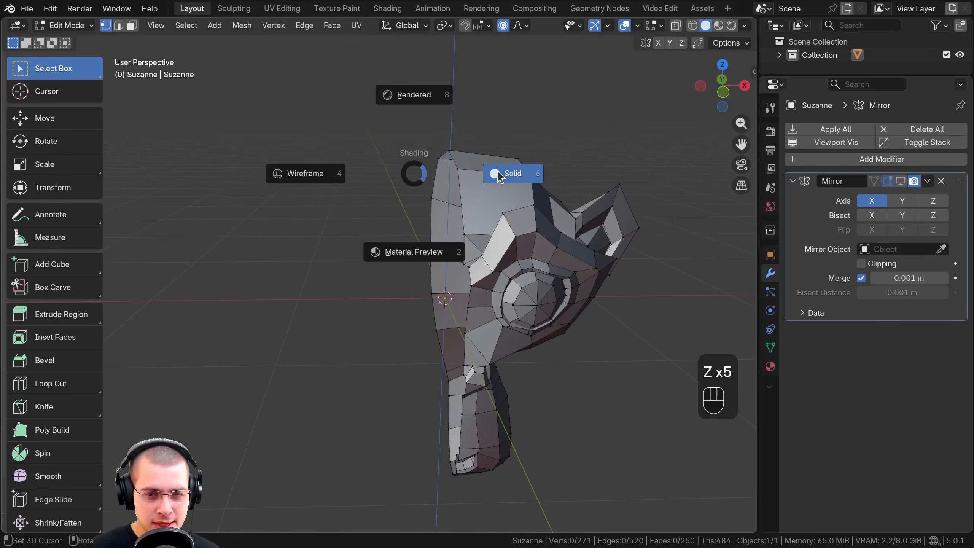
left_click(308, 179)
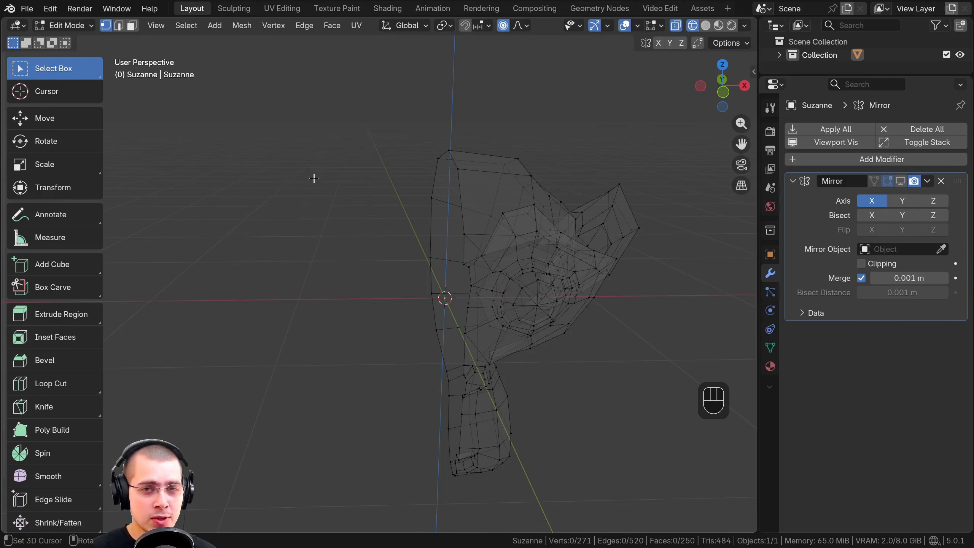
Toggle the viewport repeatedly between Wireframe and Solid shading, and leave it in Solid
key("z")
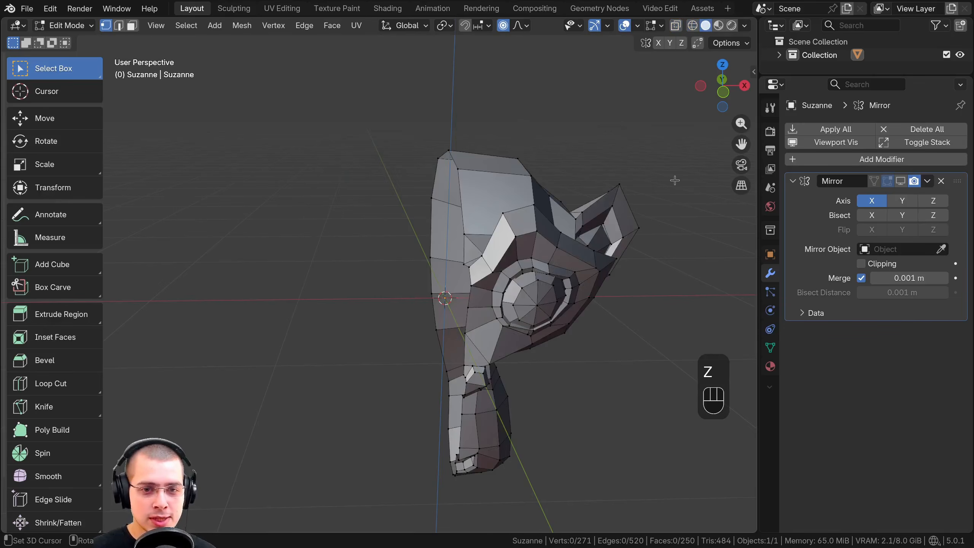
key("z")
key("z")
key("z")
key("z")
key("z")
key("z")
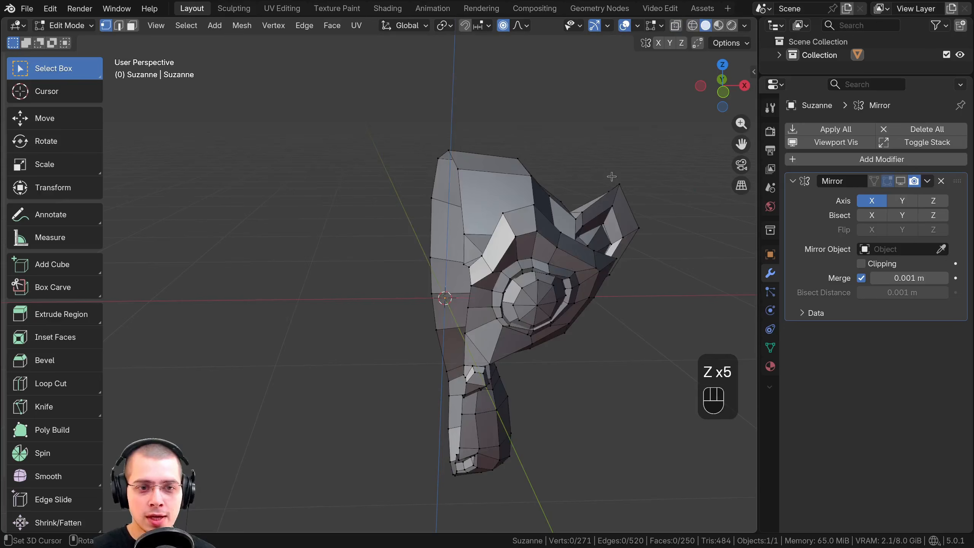
key("z")
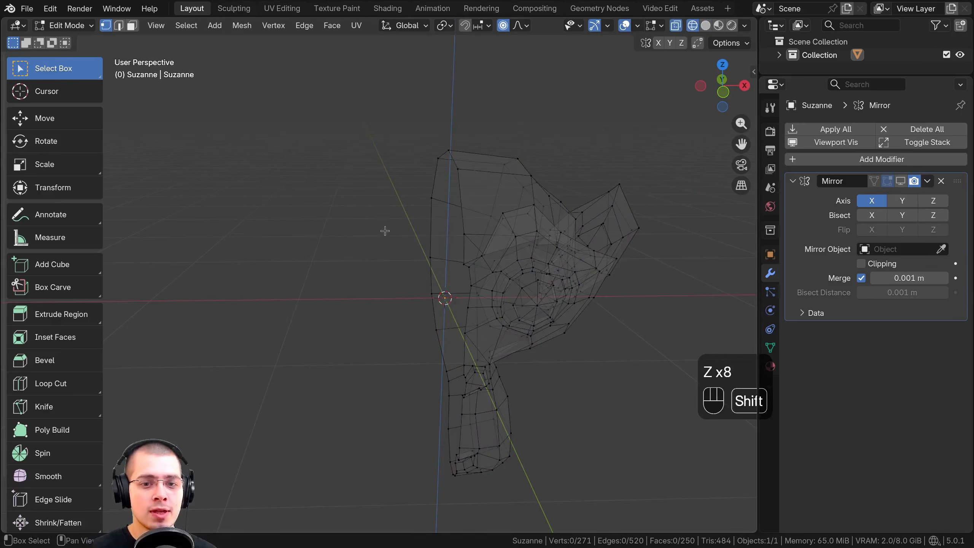
key("shift+z")
Turn on the Mirror modifier's viewport display to show the mirrored half of the head
mouse_move(437, 277)
middle_mouse_down()
mouse_move(530, 218)
mouse_move(609, 192)
middle_mouse_up()
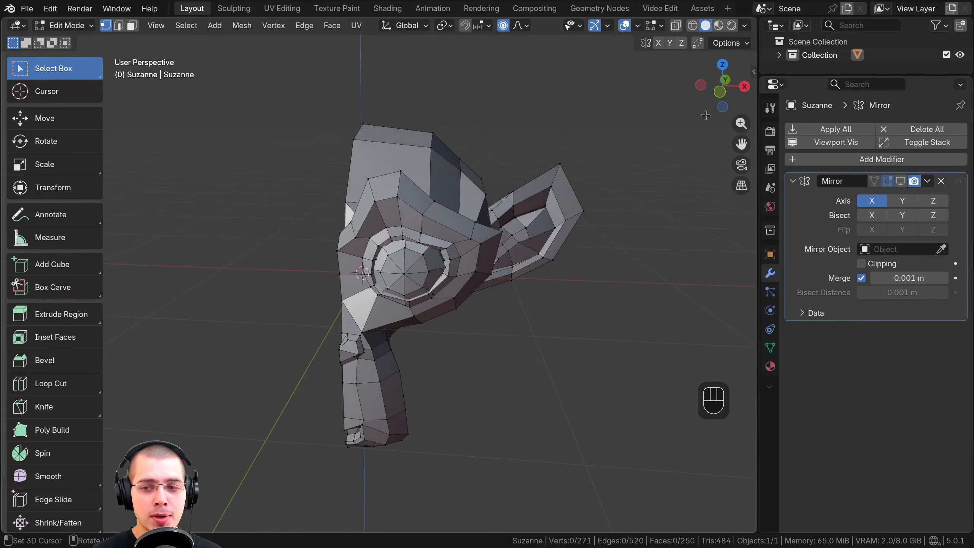
left_click(900, 182)
middle_click_drag(468, 270, 530, 146, "shift")
Box-select the positive-X ear, then a larger area including the eye, and try moving each selection before cancelling
left_click_drag(498, 113, 709, 359)
key("g")
right_click(579, 234)
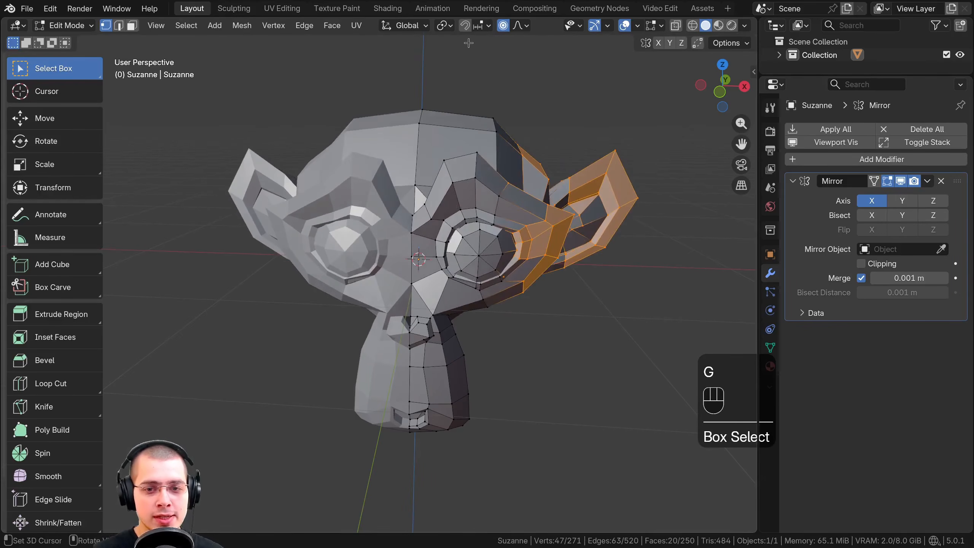
left_click_drag(469, 43, 668, 333)
key("g")
right_click(603, 256)
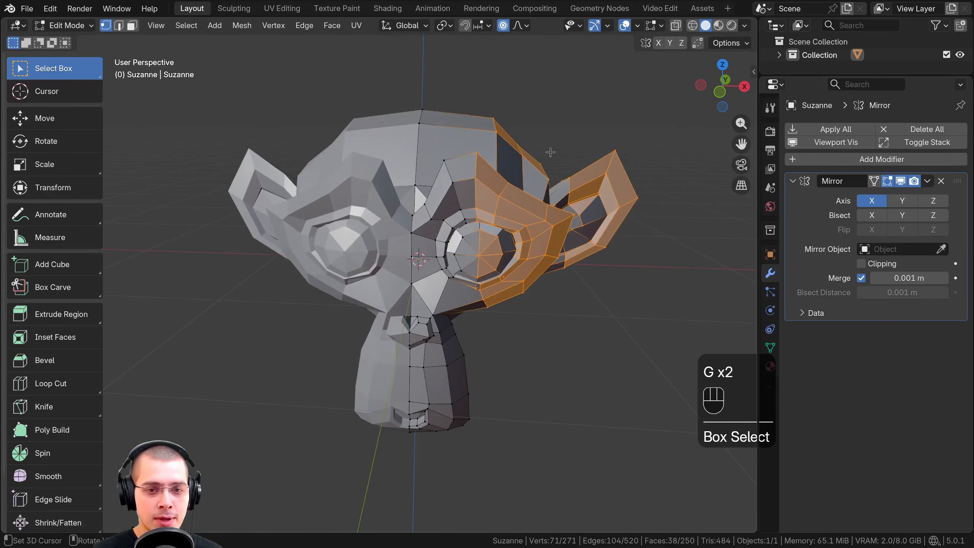
Examine the generated negative-X half up close and try to box-select its mirrored geometry
middle_click_drag(613, 259, 694, 280, "shift")
scroll(690, 279, "up", 3)
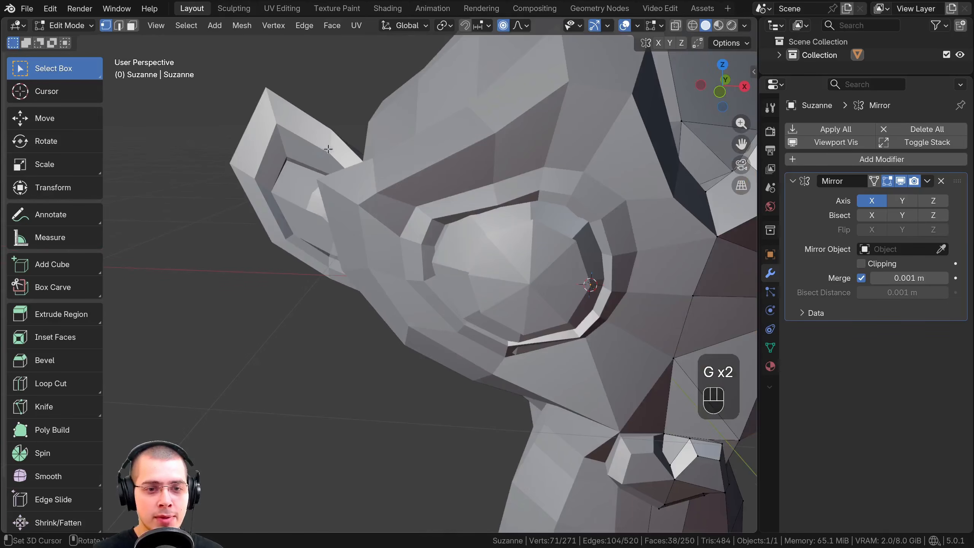
middle_click_drag(399, 221, 358, 291, "shift")
scroll(358, 290, "down", 1)
left_click_drag(263, 184, 267, 189)
scroll(383, 274, "down", 1)
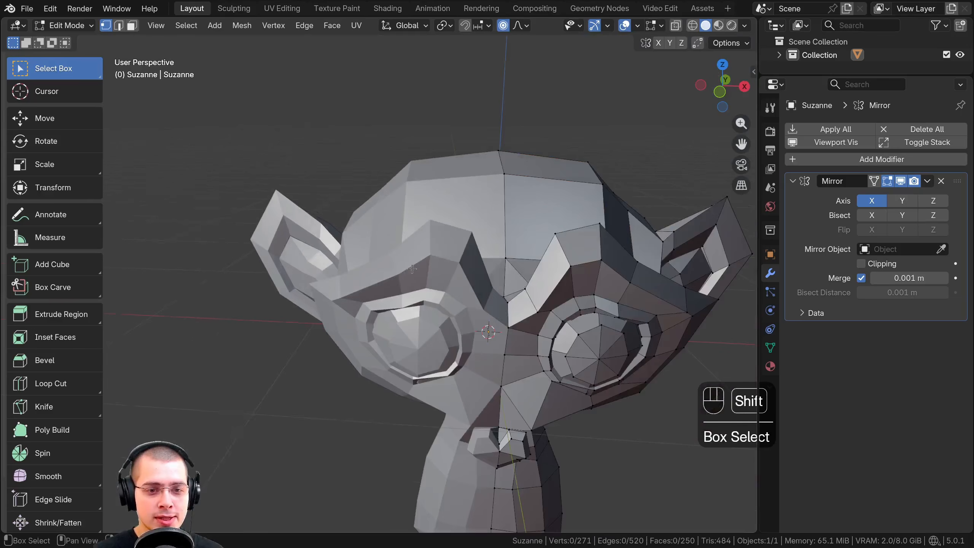
Box-select the positive-X ear region together with the outer edge of the eye and try moving it
middle_click_drag(544, 214, 421, 187, "shift")
left_click_drag(481, 178, 630, 341)
key("g")
right_click(638, 322)
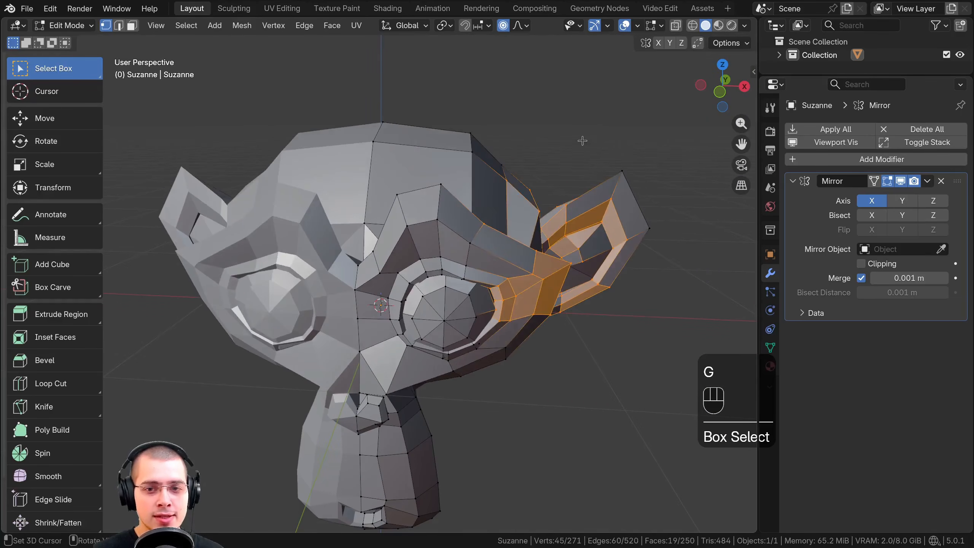
Select the tip vertex of the positive-X ear and raise it about 0.14 m with proportional editing
left_click(620, 165)
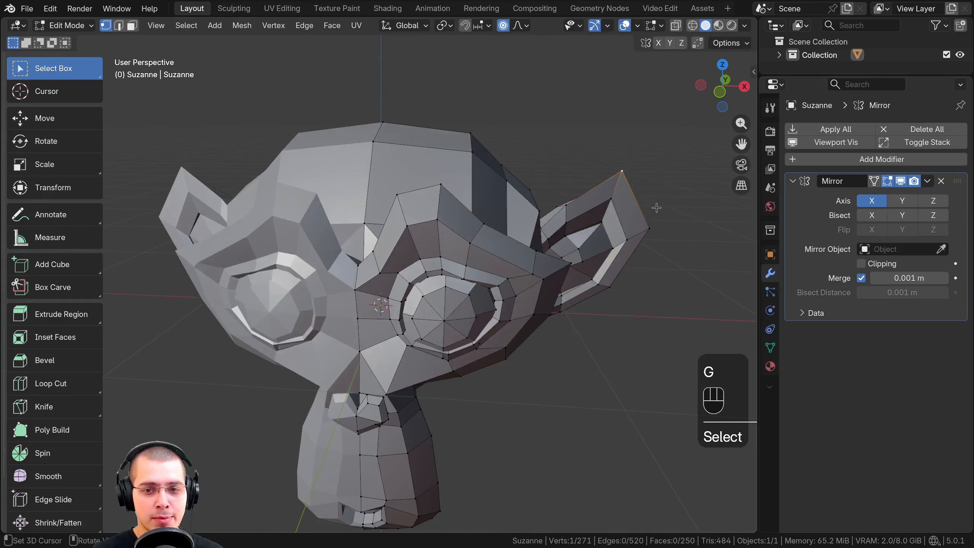
scroll(637, 230, "down", 1)
key("s")
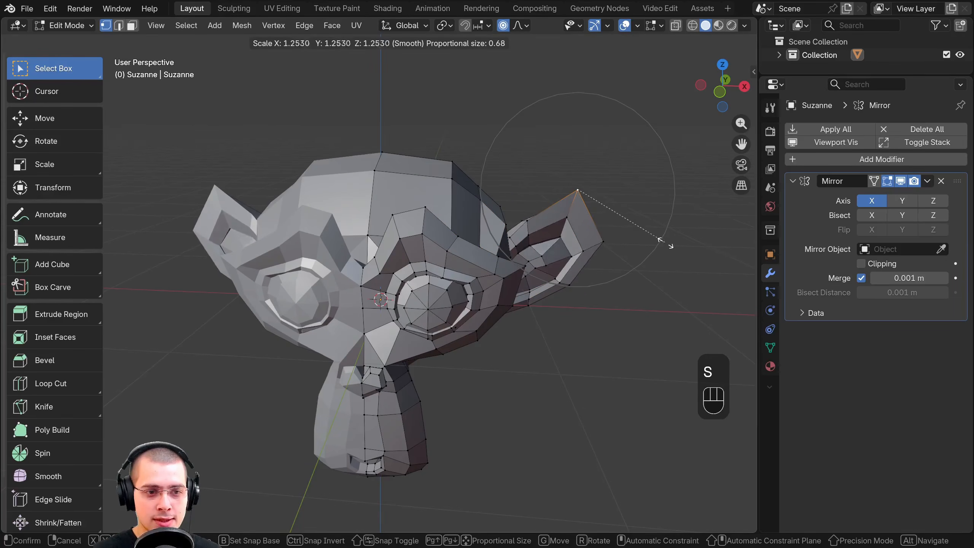
key("g")
key("s")
key("g")
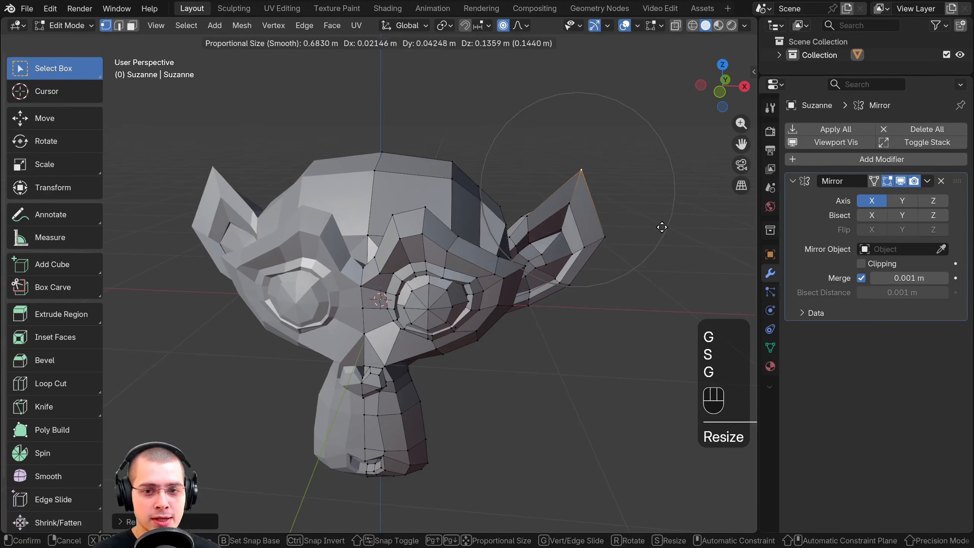
left_click(662, 226)
Pull the positive-X ear tip further upward with proportional editing
scroll(652, 228, "down", 3)
middle_click_drag(568, 238, 576, 223)
key("s")
left_click(580, 209)
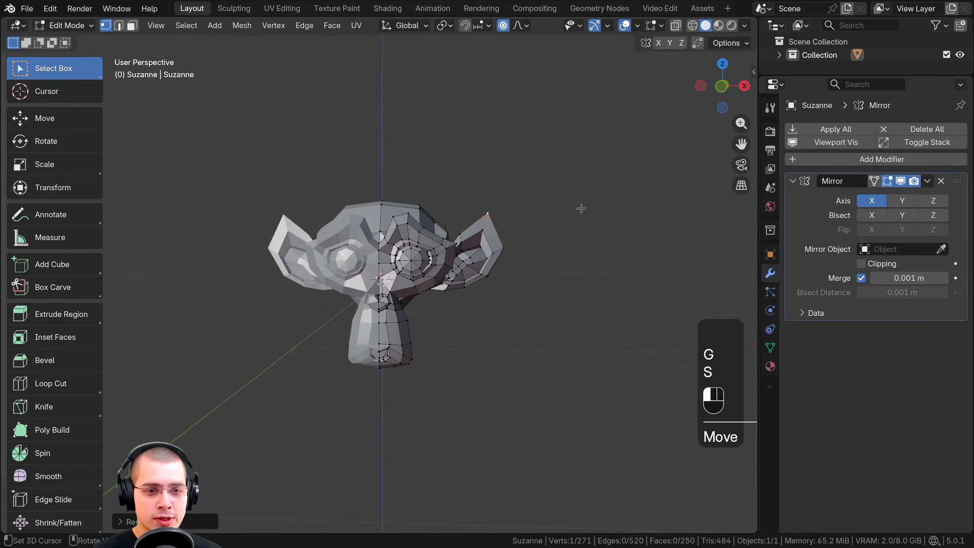
scroll(576, 205, "up", 2)
key("g")
left_click(544, 187)
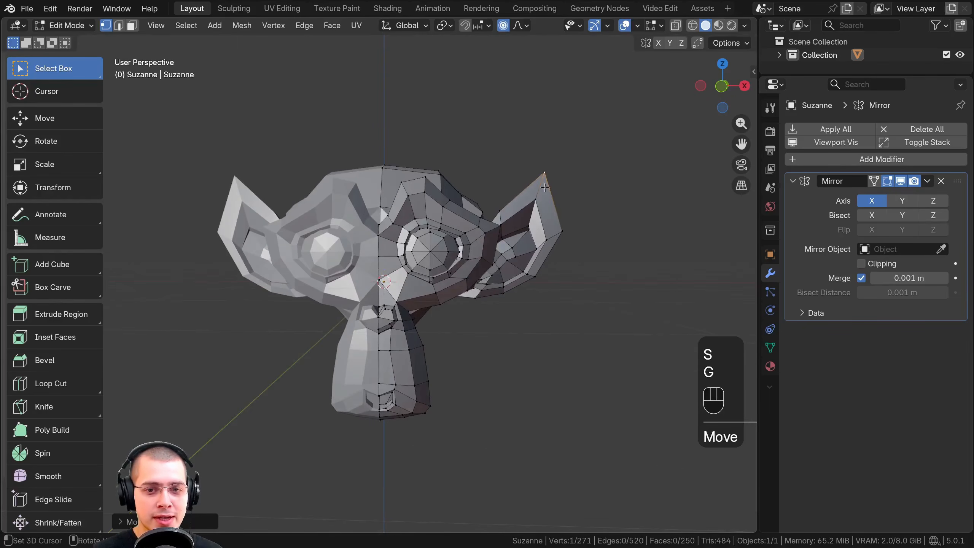
Move the ear's outer-edge vertex, and move the tip vertex about 0.07 m up and outward with proportional editing
left_click(566, 231)
key("g")
left_click(559, 231)
key("Tab")
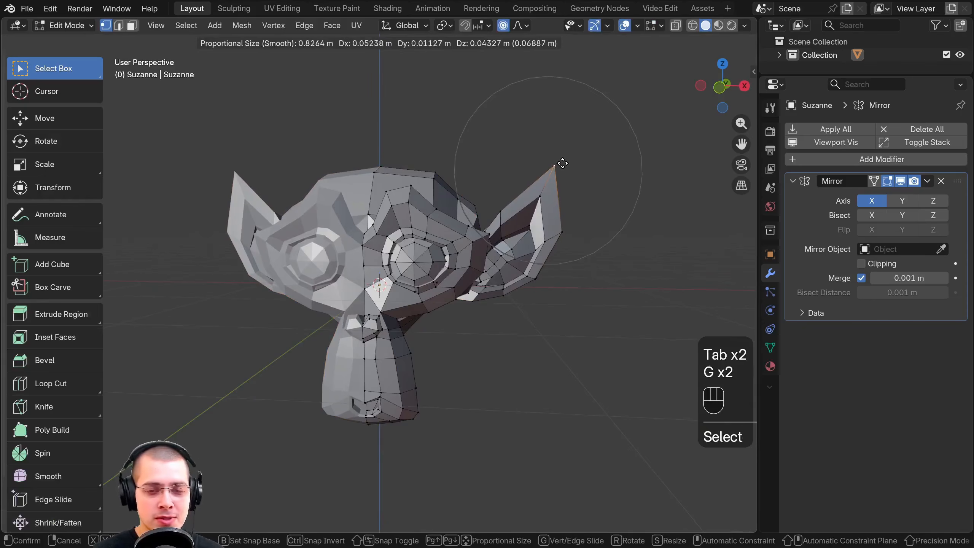
left_click(562, 163)
Try moving the inner-ear vertex, and shift the ear's outer-edge vertex with proportional editing
left_click(542, 193)
key("g")
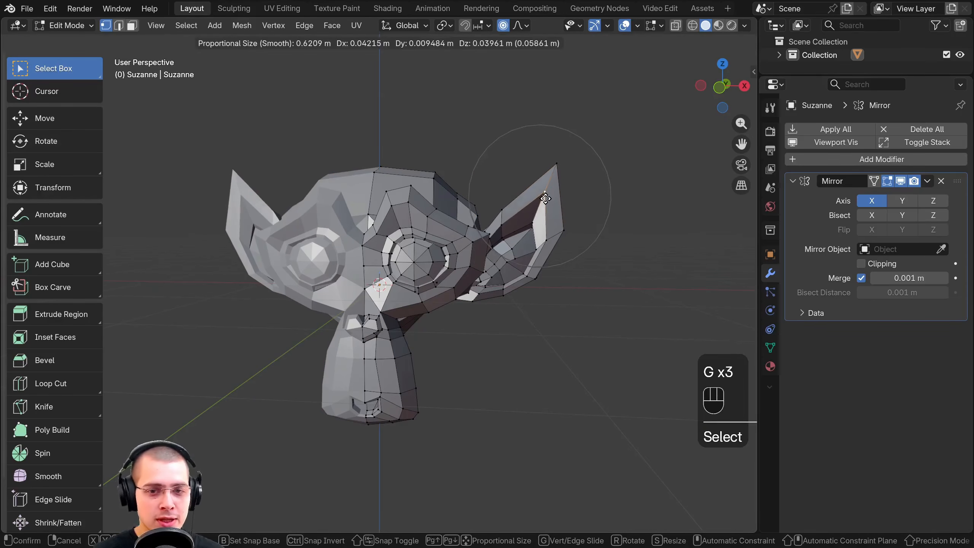
left_click(546, 174)
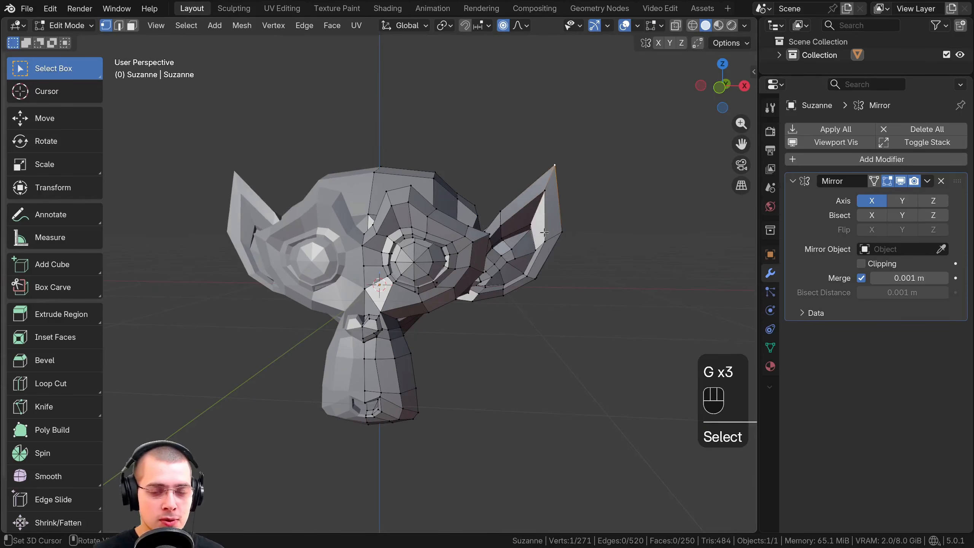
right_click(571, 231)
key("g")
left_click(567, 236)
Stretch the ear tip up and outward into a long point with repeated proportional moves
right_click(555, 155)
key("g")
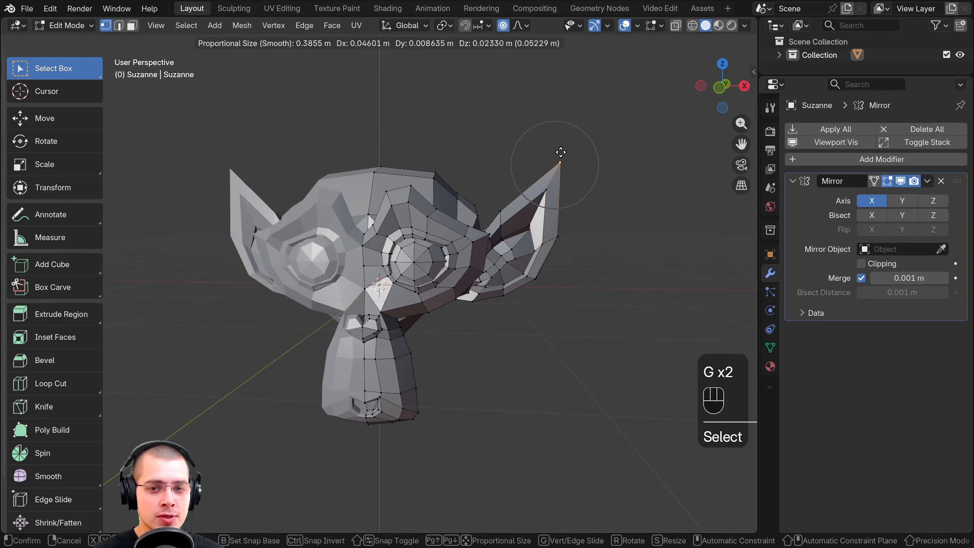
left_click(561, 152)
middle_click_drag(560, 152, 548, 156)
key("g")
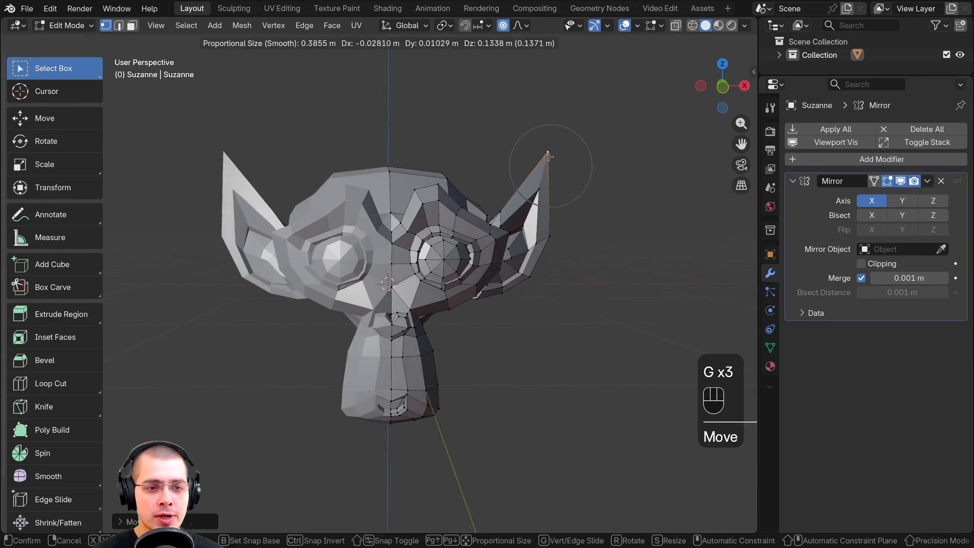
key("g")
left_click(535, 147)
Open the list of available modifiers and view the example scene of common modifiers
left_click(851, 159)
mouse_move(770, 196)
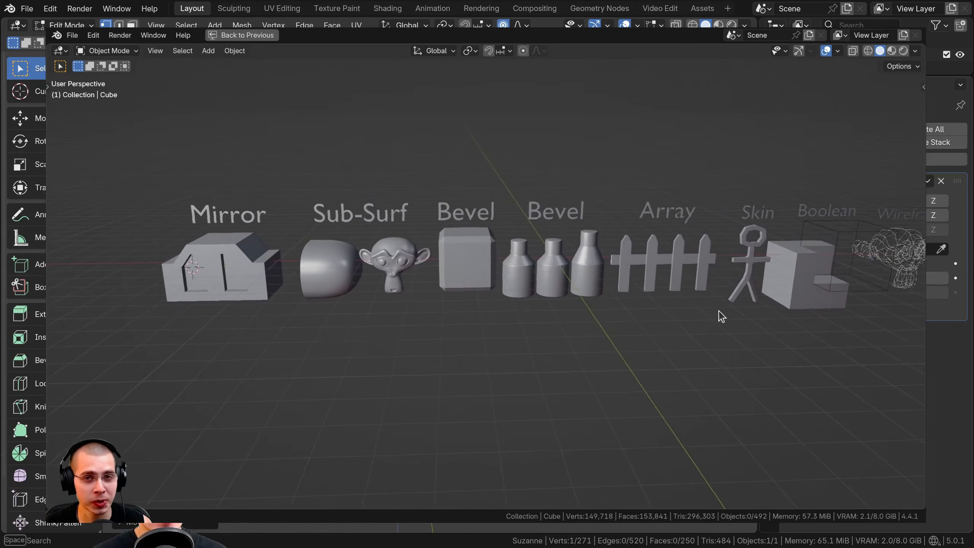
middle_click_drag(718, 311, 640, 344, "shift")
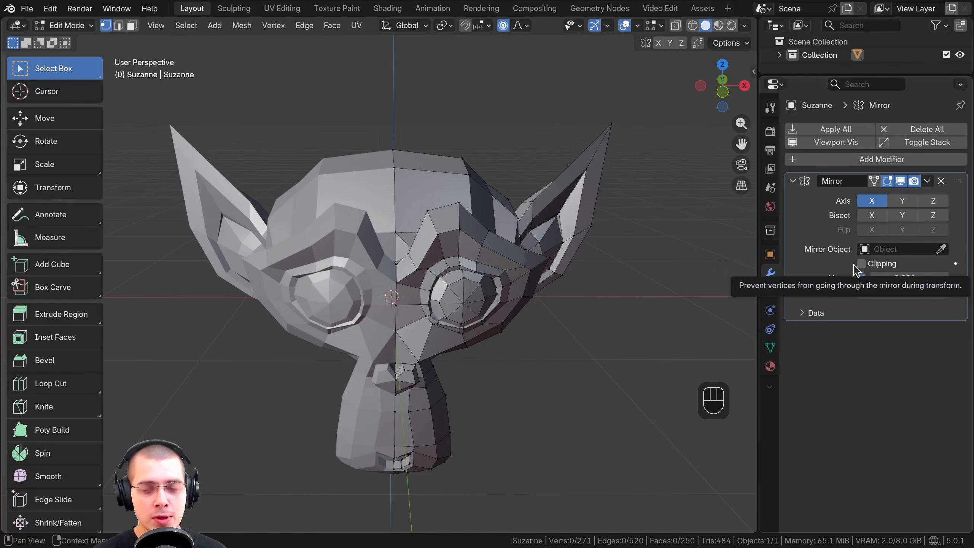
Select the centre-seam vertex between the eyes and try moving it sideways with Clipping off
scroll(407, 162, "up", 3)
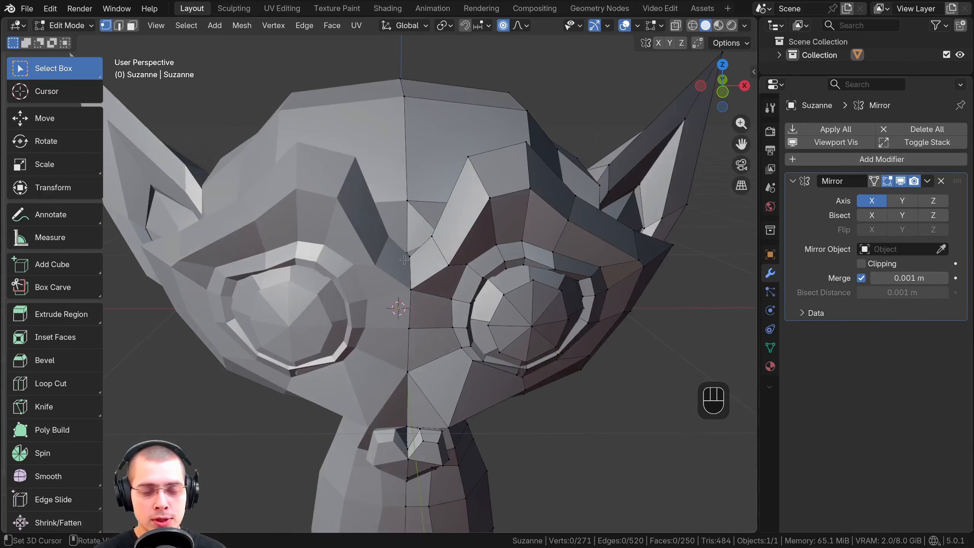
middle_click_drag(404, 260, 393, 270)
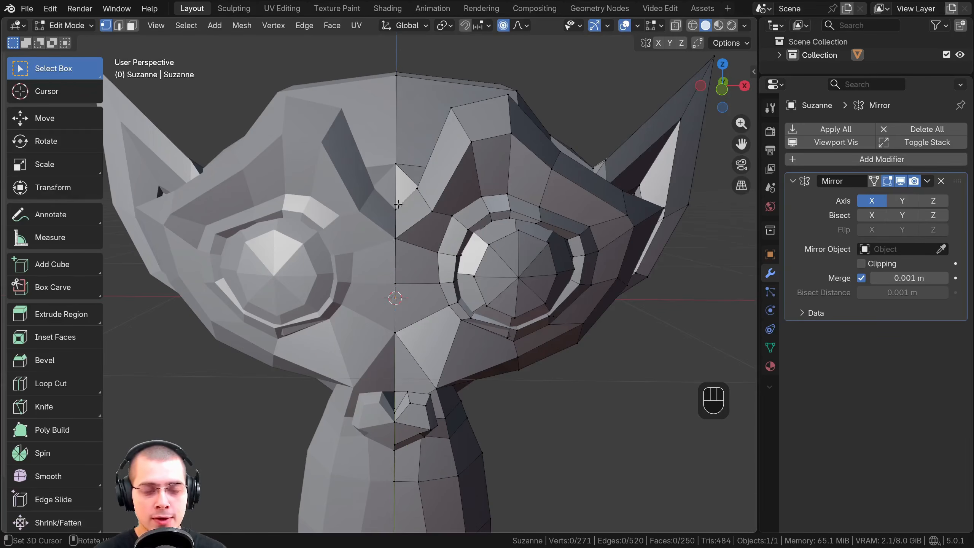
left_click(407, 234)
scroll(415, 232, "up", 1)
key("g")
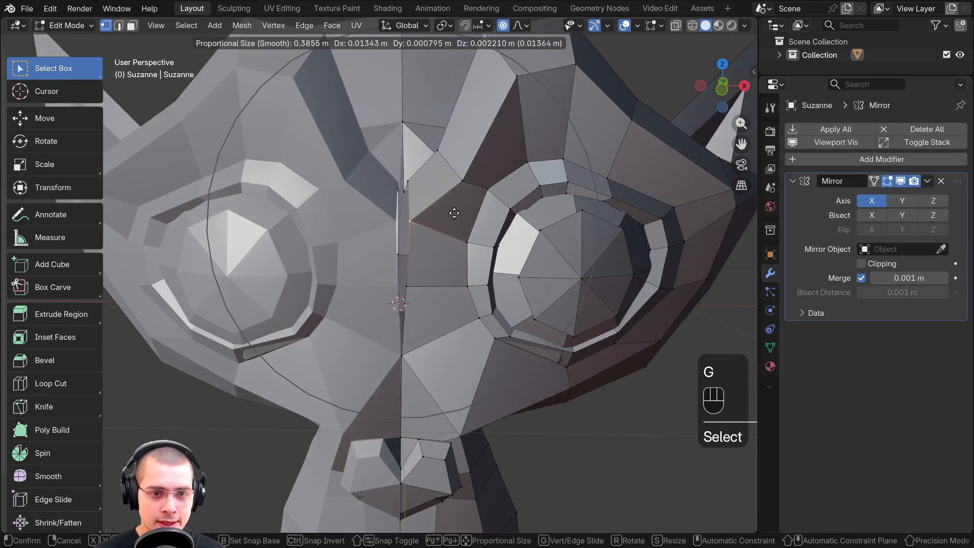
right_click(466, 227)
Try moving the vertex on the inner side of the eye several times with Clipping off
key("g")
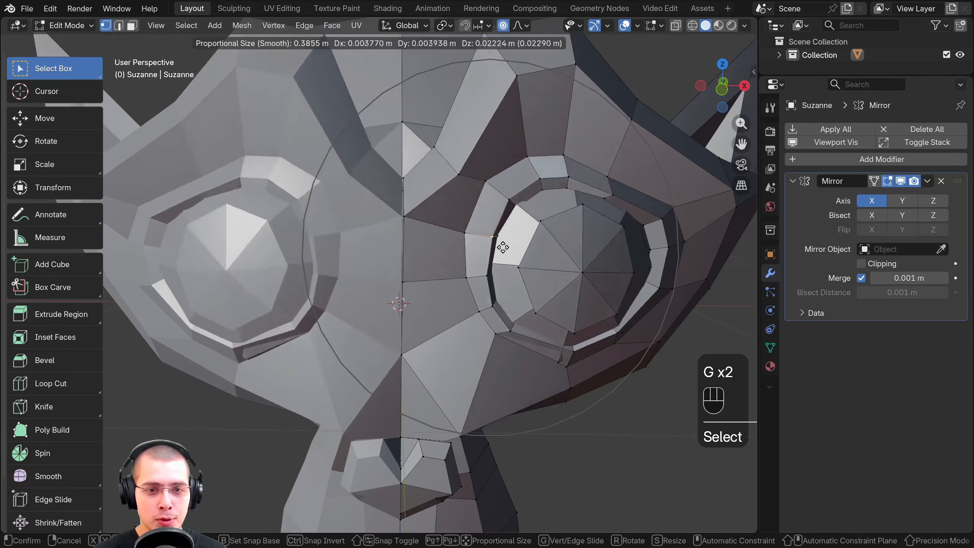
right_click(457, 224)
key("g")
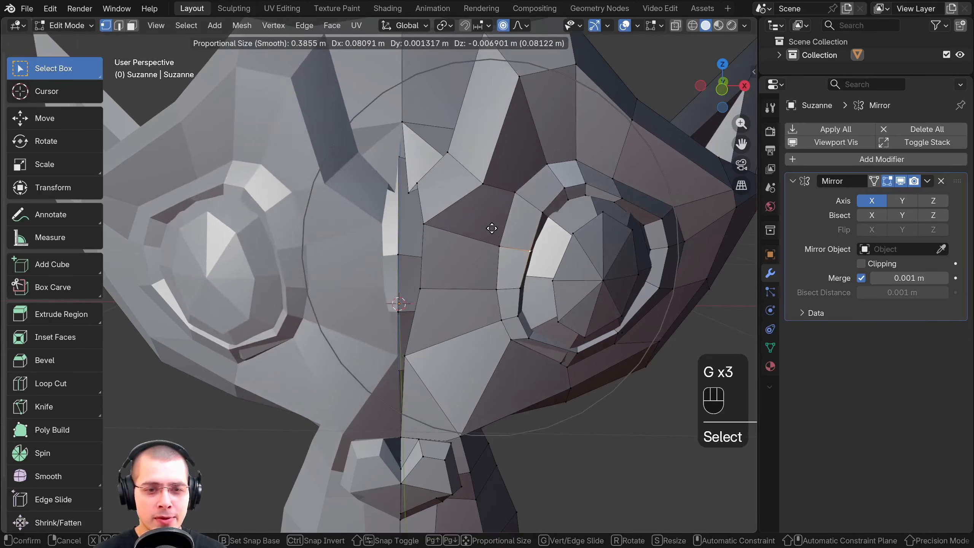
right_click(444, 222)
key("g")
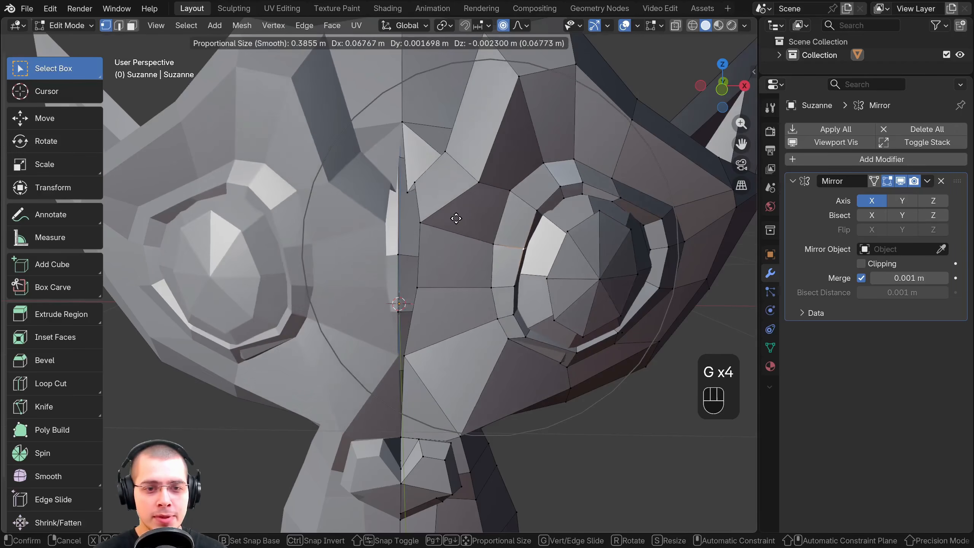
right_click(420, 217)
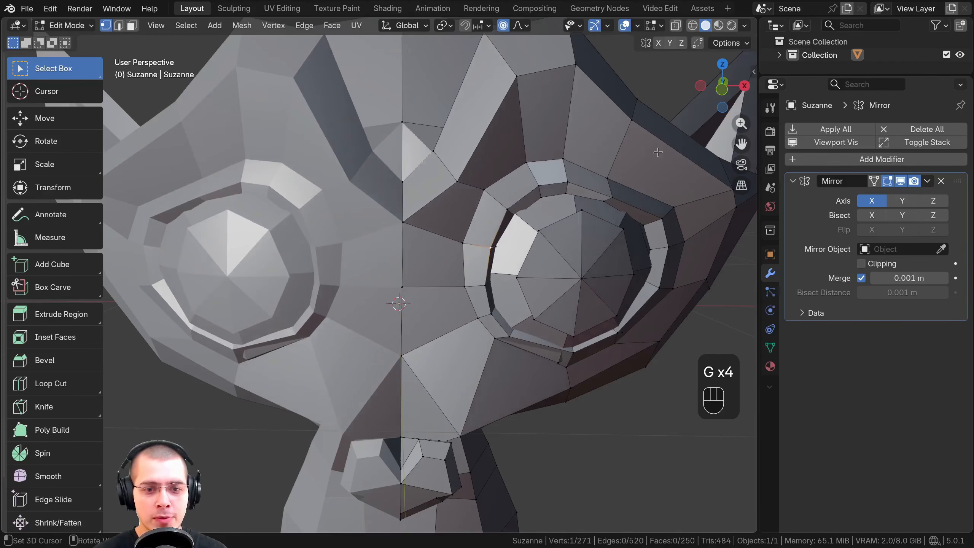
Enable Clipping in the Mirror modifier and test it by trying to move the inner-eye vertex and the centre-seam vertex
left_click(861, 264)
key("g")
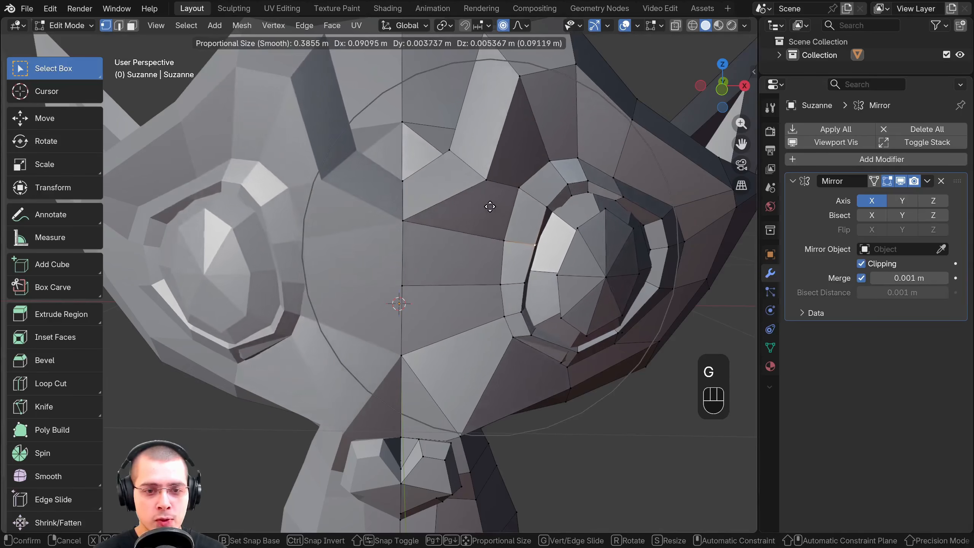
right_click(426, 210)
right_click(412, 214)
key("g")
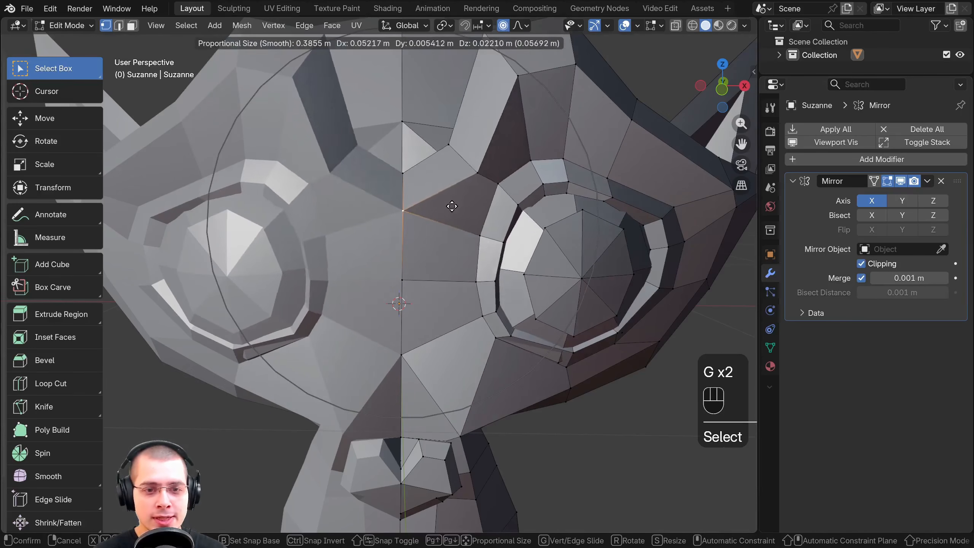
right_click(427, 215)
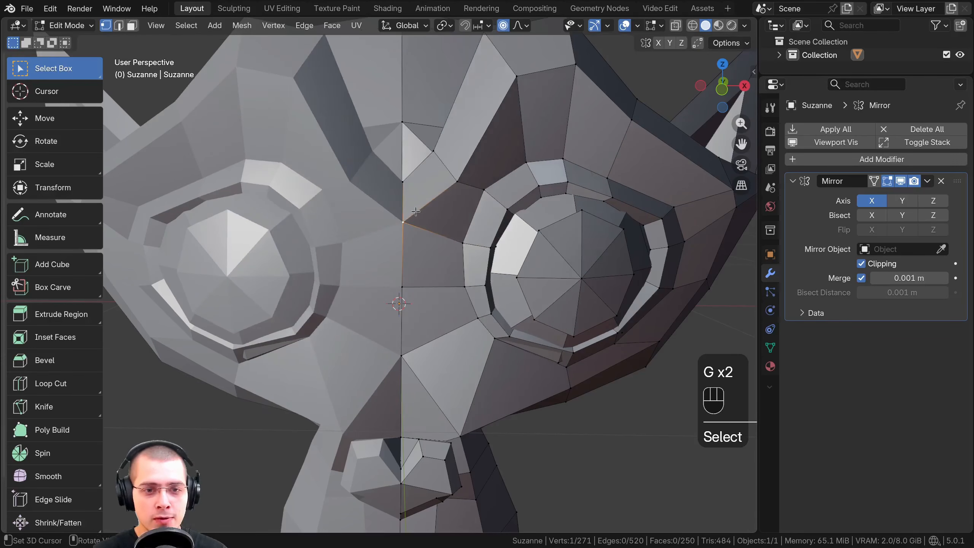
Try moving the centre-seam vertex again, and a lower vertex beside the eye, with Clipping on
key("g")
right_click(424, 212)
middle_click_drag(425, 214, 434, 245)
right_click(445, 257)
key("g")
mouse_move(433, 245)
middle_mouse_down()
mouse_move(437, 261)
mouse_move(434, 233)
middle_mouse_up()
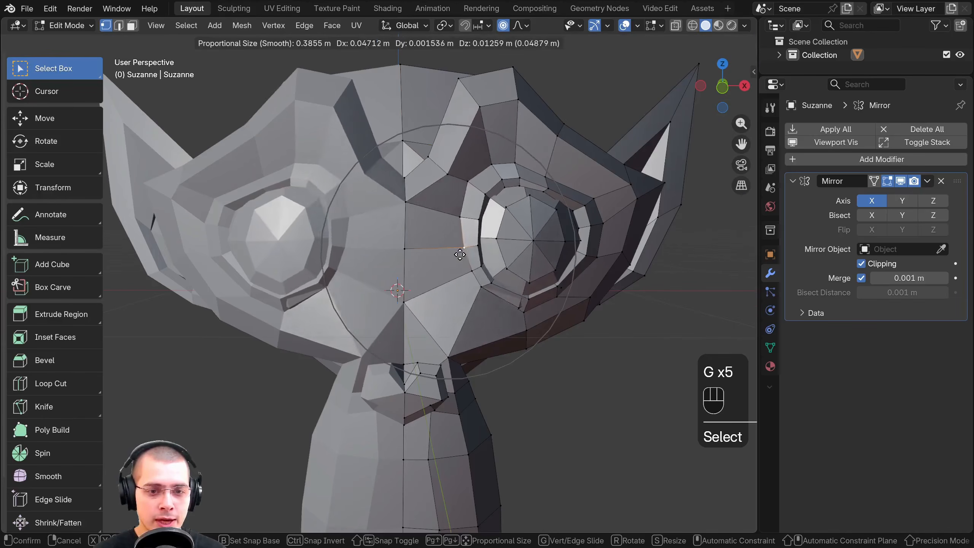
right_click(445, 252)
scroll(437, 253, "down", 2)
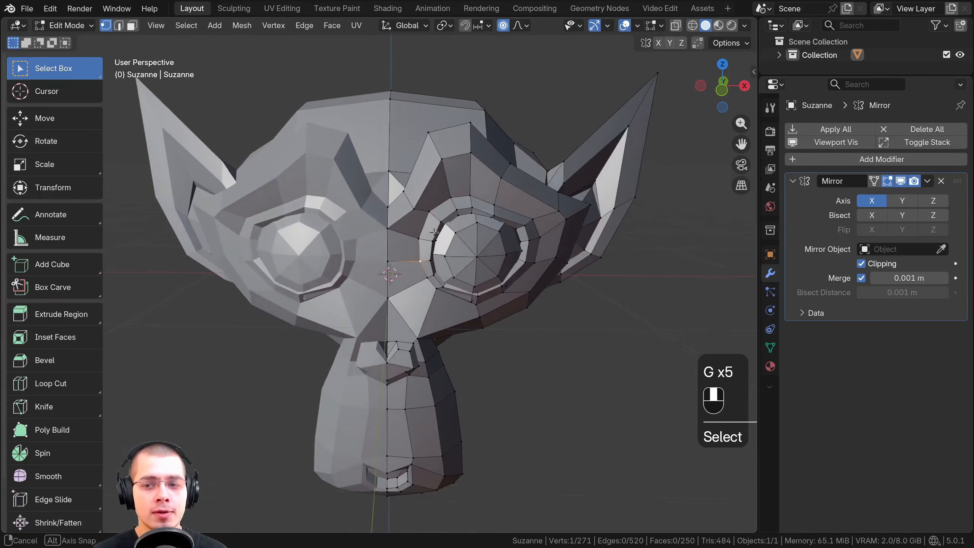
scroll(434, 232, "down", 1)
Toggle the Mirror modifier's X, Y and Z axes on and off to compare them, and leave only X enabled
left_click_drag(756, 203, 746, 205)
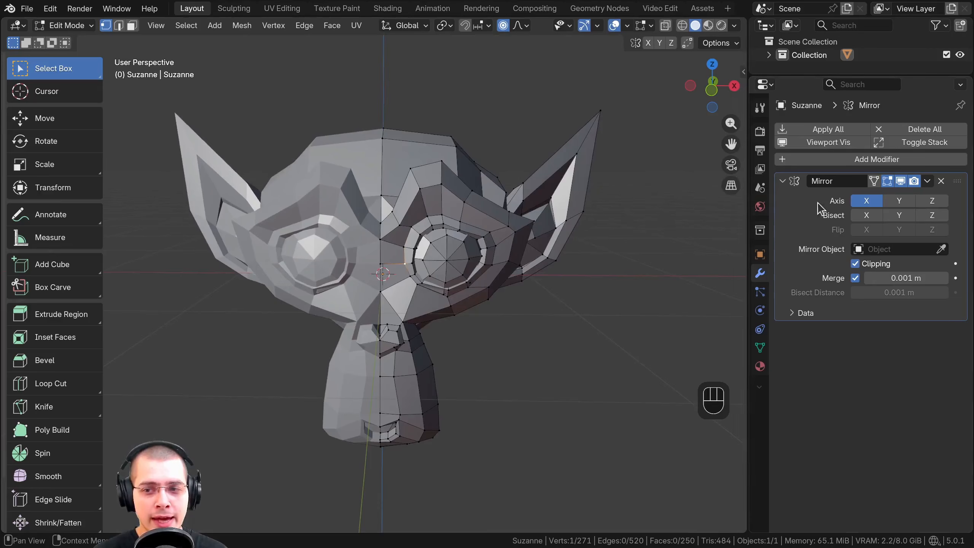
left_click(859, 202)
left_click(861, 202)
left_click(863, 202)
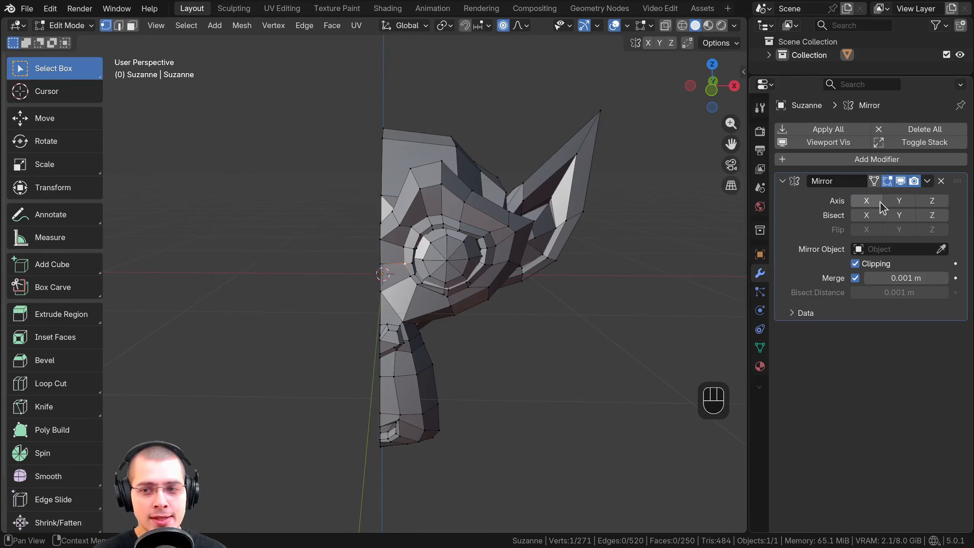
left_click(897, 203)
left_click(897, 203)
left_click(897, 203)
left_click(924, 203)
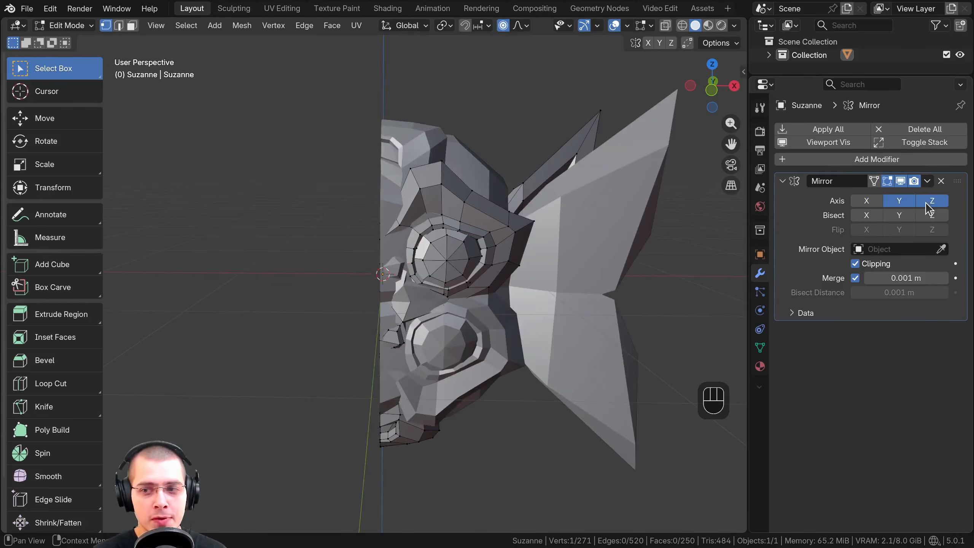
left_click(926, 202)
left_click(899, 200)
left_click(867, 200)
Compare the head with and without mirroring on the X axis from a higher view, leaving X enabled
middle_click_drag(268, 199, 199, 178)
scroll(588, 190, "down", 4)
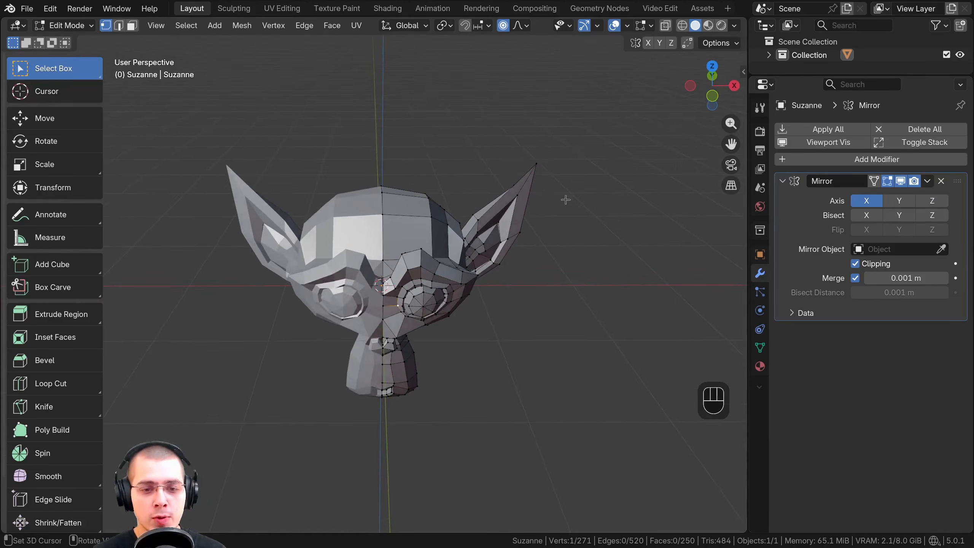
left_click(867, 201)
middle_click_drag(440, 269, 473, 268)
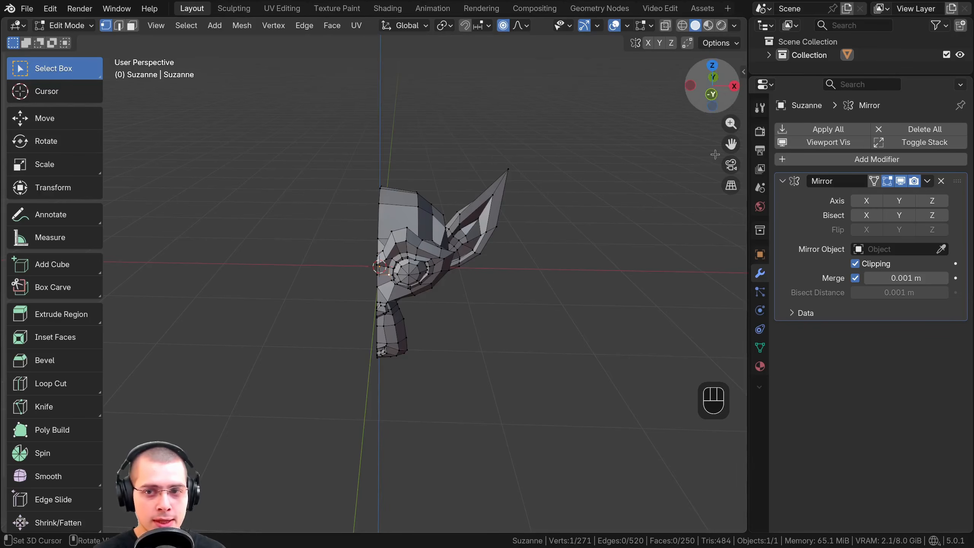
left_click(865, 201)
left_click(866, 201)
left_click(866, 200)
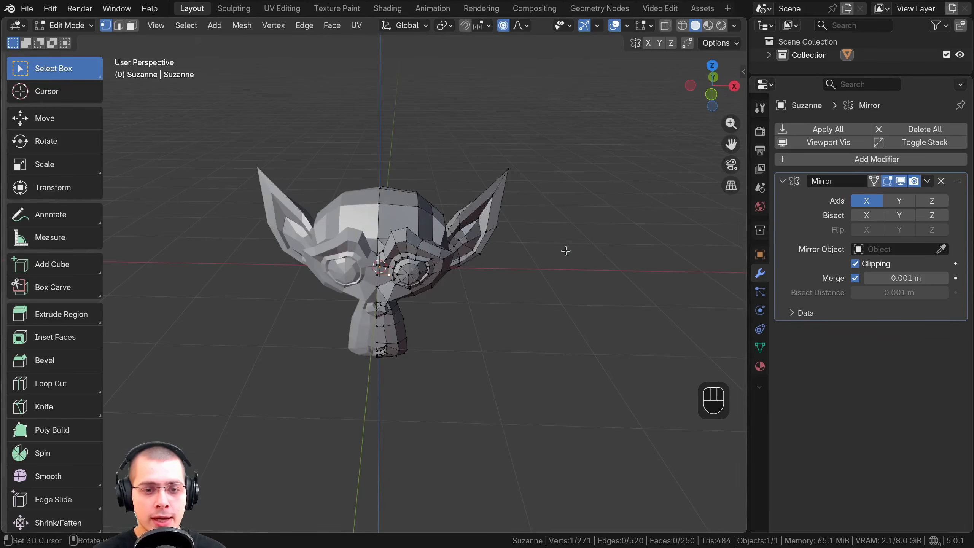
Switch to Object Mode and move the monkey head down about 2.27 m along the global Z axis
middle_click_drag(566, 250, 554, 189)
key("Tab")
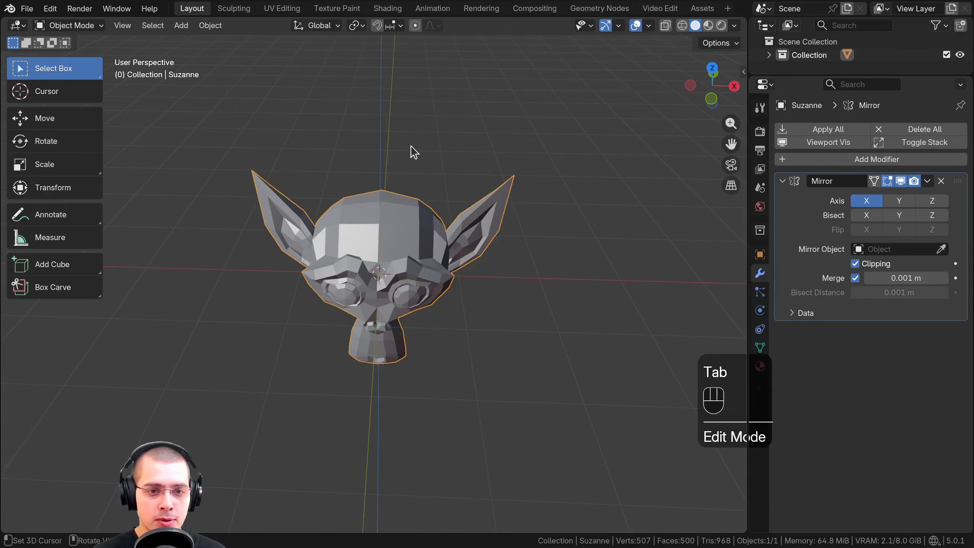
key("g")
key("z")
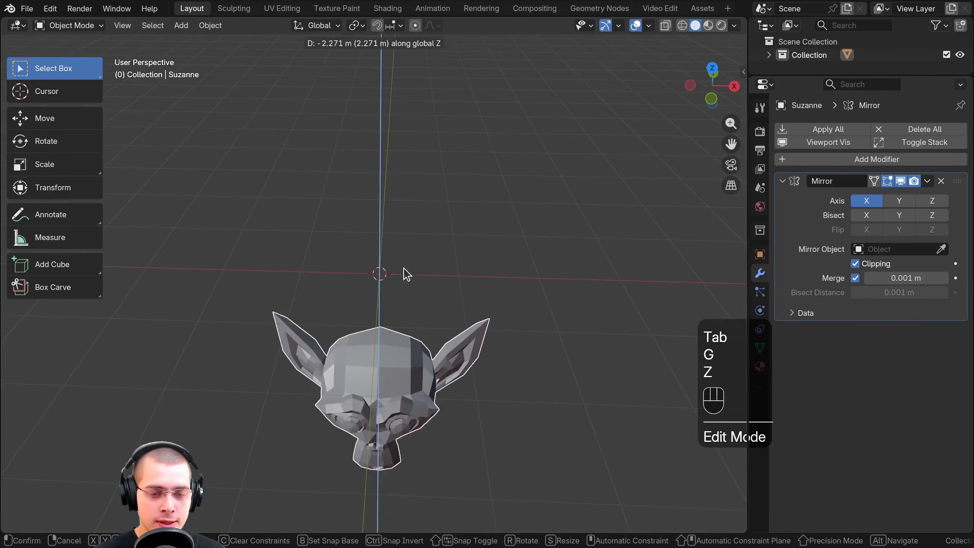
left_click(405, 254)
Add a cube mesh and, in Edit Mode, move all its geometry about 2.2 m away from its origin
key("shift+a")
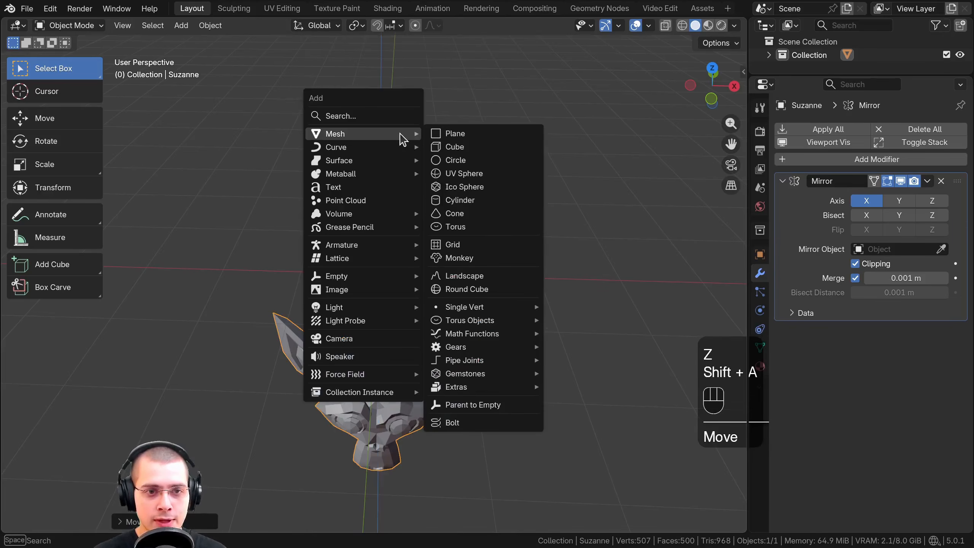
left_click(441, 145)
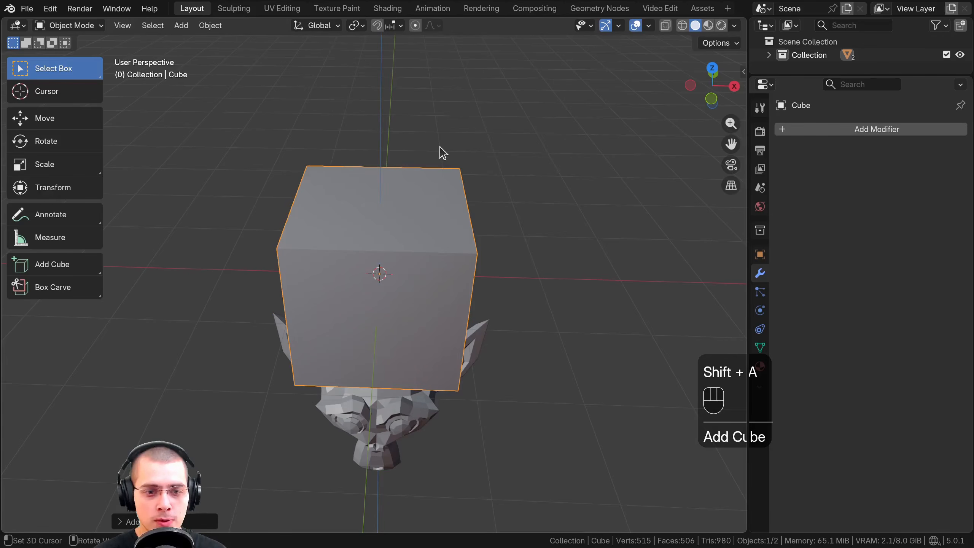
key("Tab")
middle_click_drag(429, 157, 399, 163)
key("g")
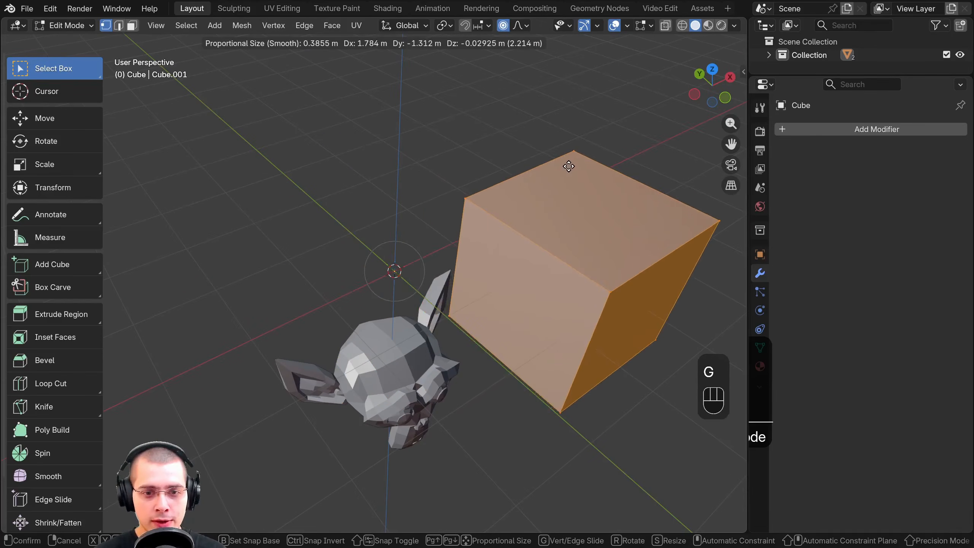
left_click(569, 166)
Turn off proportional editing and move the cube's geometry further up and away from its origin
key("o")
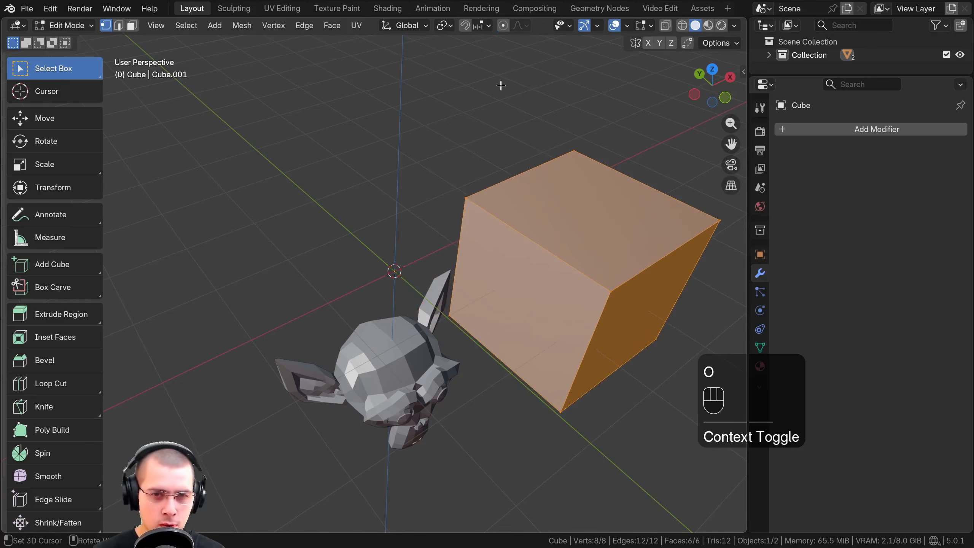
middle_click_drag(506, 184, 513, 263)
key("g")
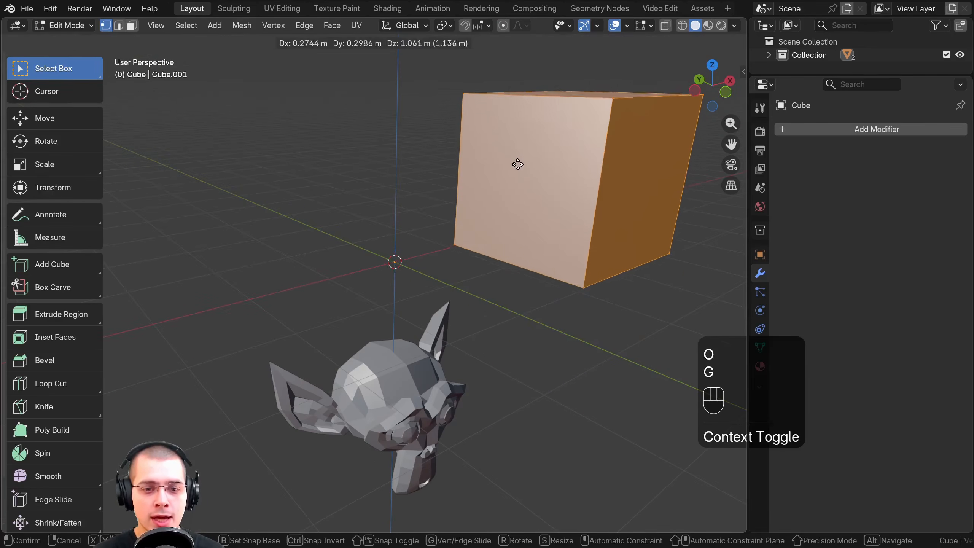
left_click(492, 193)
key("g")
left_click(500, 208)
key("g")
middle_click_drag(500, 207, 598, 222)
left_click(550, 208)
key("g")
left_click(545, 220)
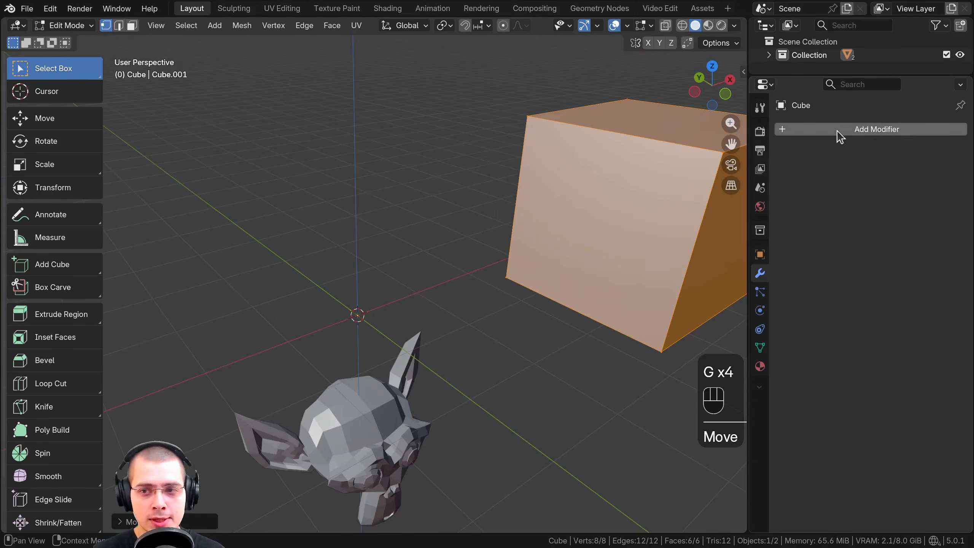
Add a Mirror modifier to the cube, keeping the default X axis
left_click(837, 133)
left_click(790, 130)
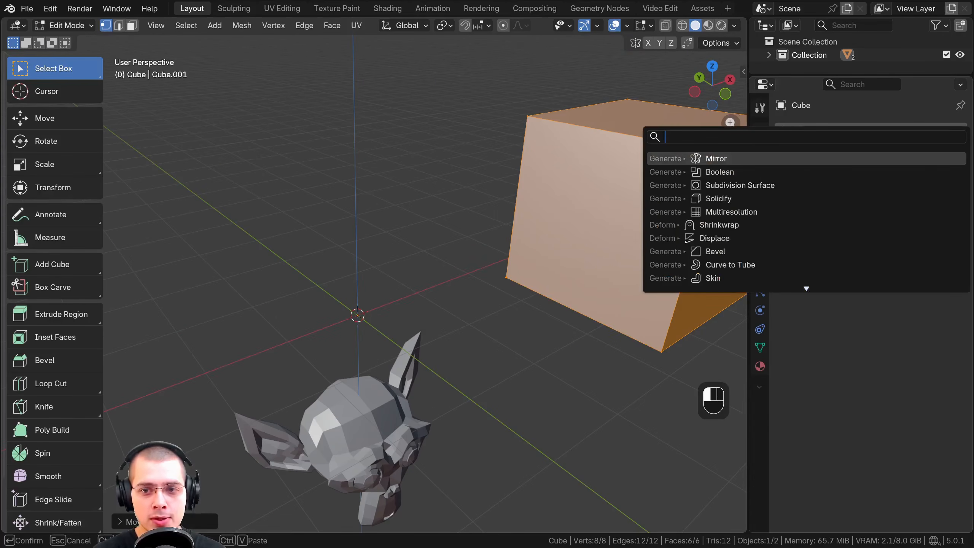
left_click(719, 159)
middle_click_drag(533, 235, 421, 306)
key("g")
right_click(455, 311)
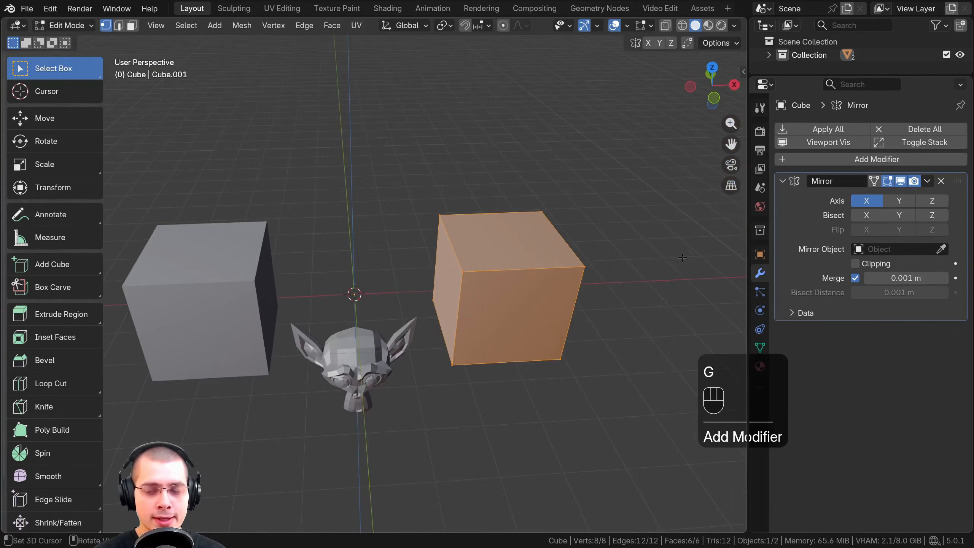
Widen the modifier properties area and enable mirroring on the Y and Z axes as well
left_click_drag(748, 244, 710, 245)
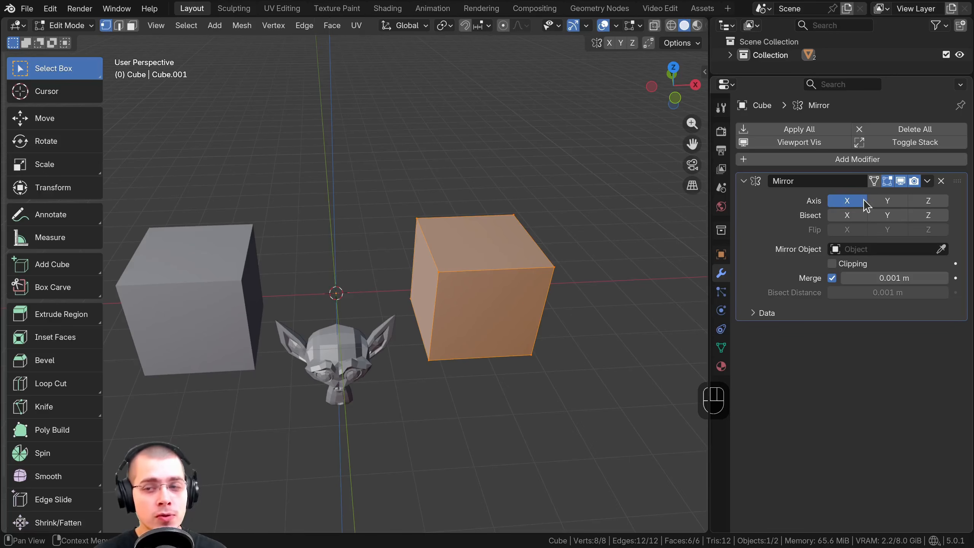
left_click(876, 202)
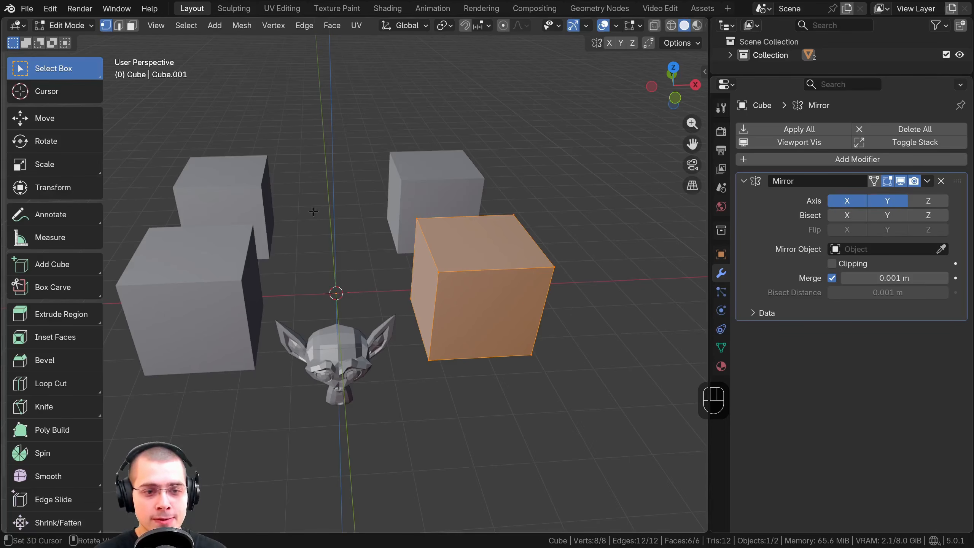
middle_click_drag(313, 211, 345, 199)
left_click(929, 200)
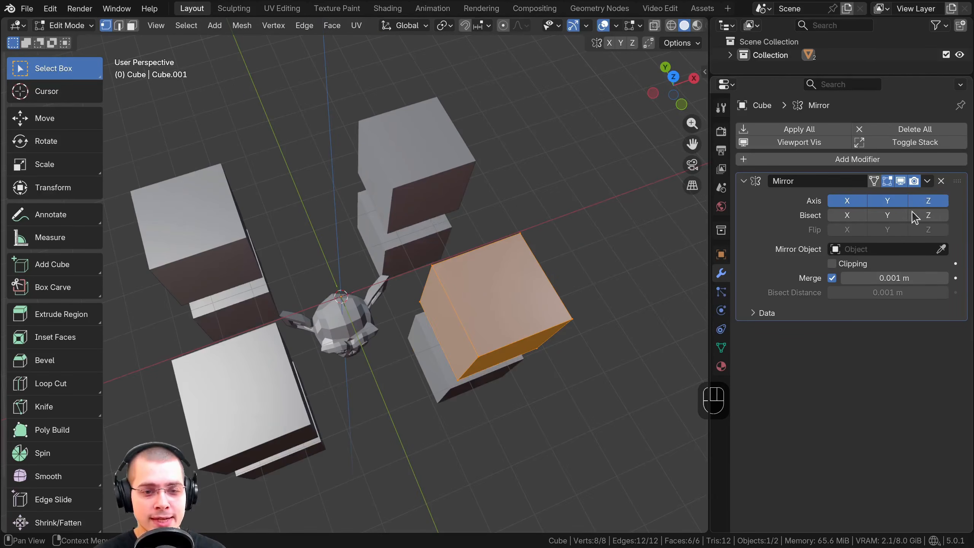
Reposition the cube's geometry around the origin, first by about 0.94 m upward and inward, then outward from a high view
middle_click_drag(441, 326, 460, 238)
key("g")
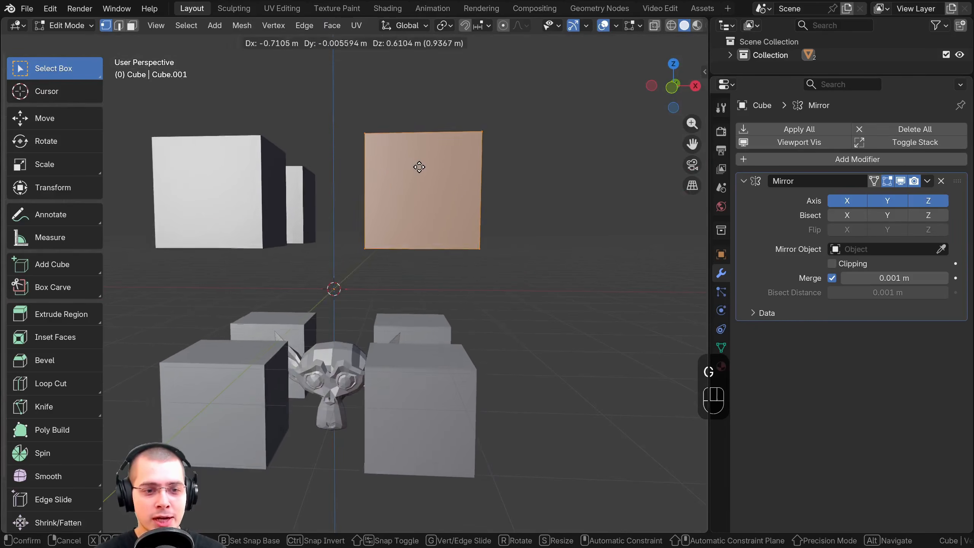
left_click(419, 167)
middle_click_drag(419, 167, 424, 203)
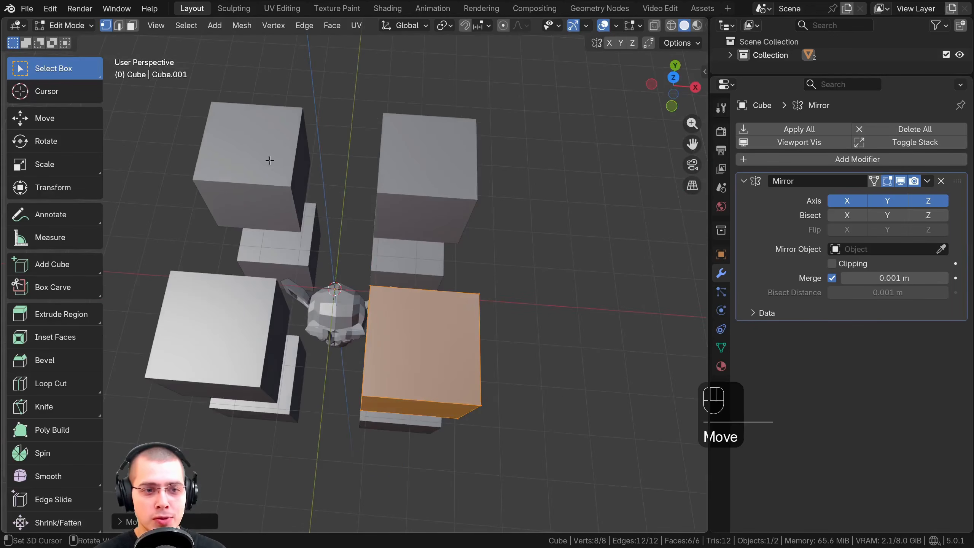
middle_click_drag(270, 161, 226, 396)
key("g")
middle_click_drag(368, 311, 406, 305)
left_click(436, 264)
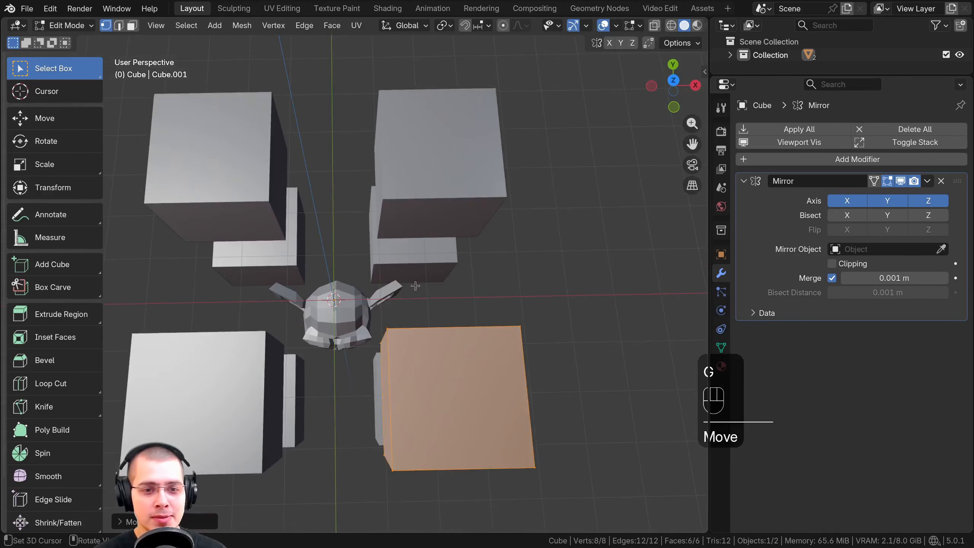
middle_click_drag(429, 138, 489, 364)
middle_click_drag(456, 334, 461, 312)
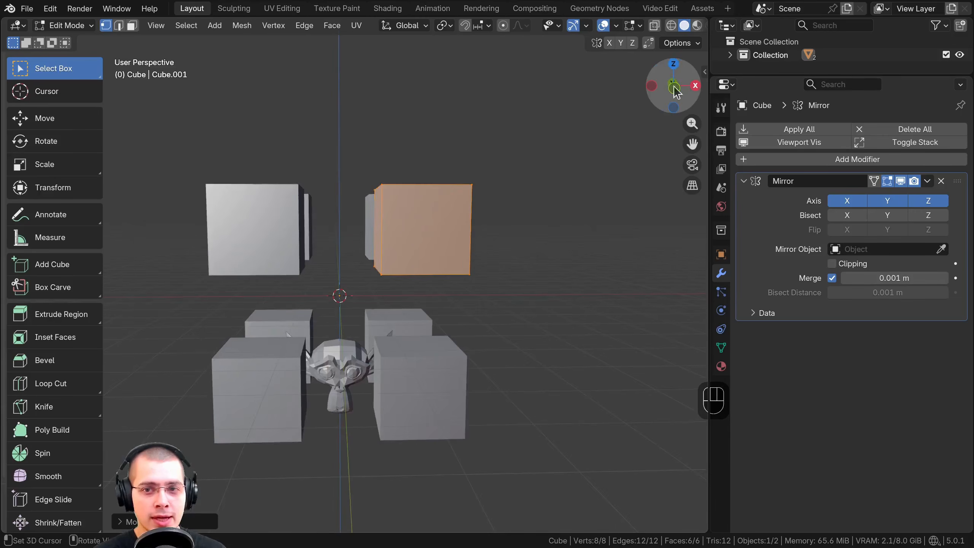
Move the cube's geometry so that it sits close to its mirrored copies on all three axes
middle_click_drag(477, 152, 488, 220)
key("g")
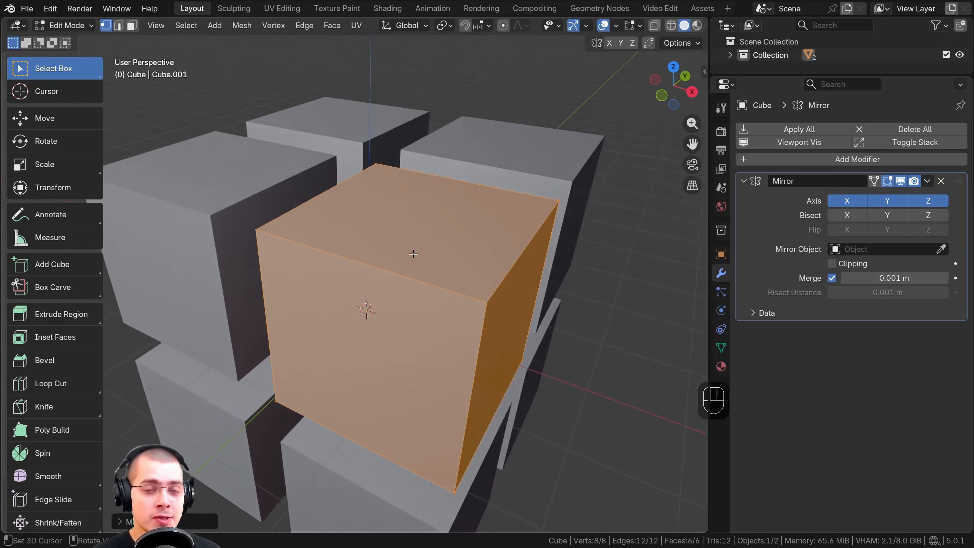
key("g")
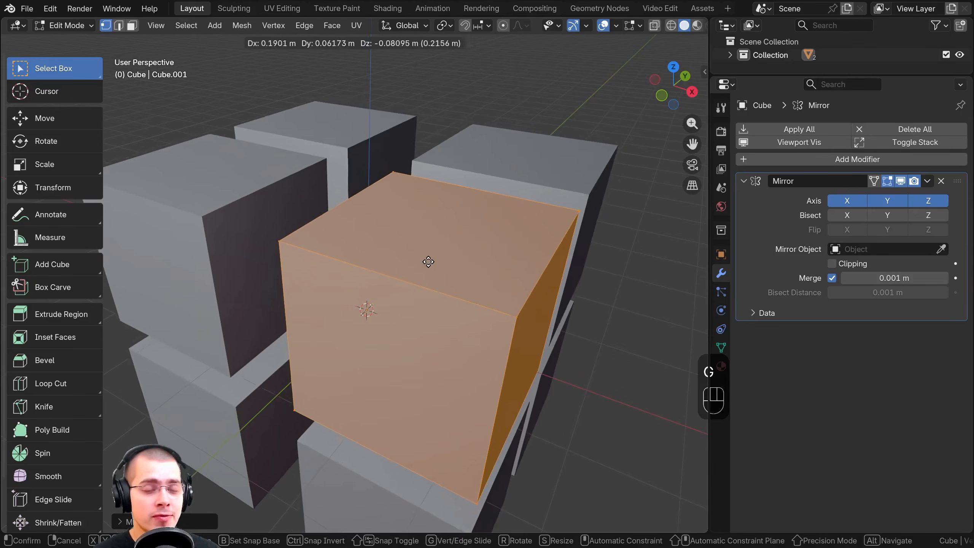
left_click(420, 262)
scroll(420, 262, "down", 1)
middle_click_drag(421, 262, 388, 242)
key("g")
left_click(397, 248)
scroll(388, 241, "up", 1)
Deselect everything and add one centred vertical and one centred horizontal loop cut to the original cube
key("a")
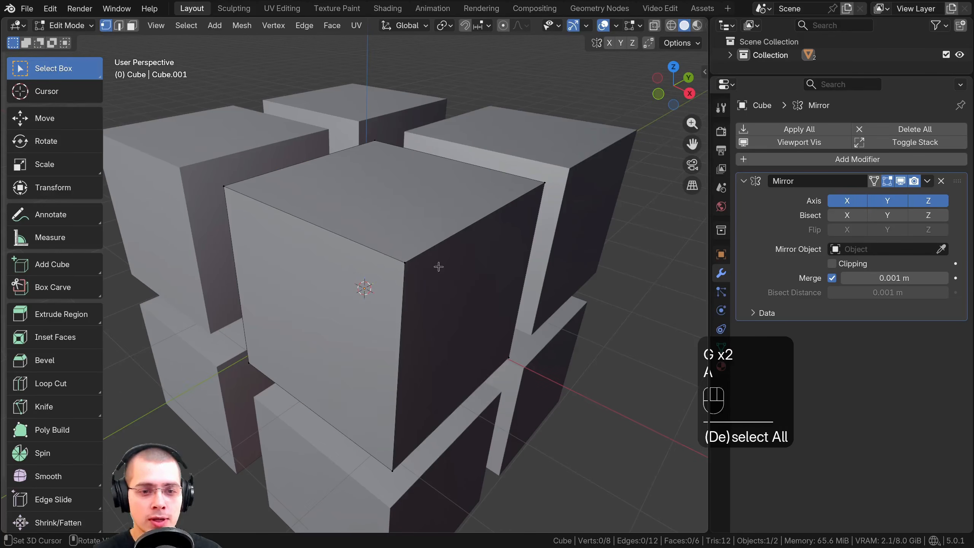
middle_click_drag(419, 277, 424, 279)
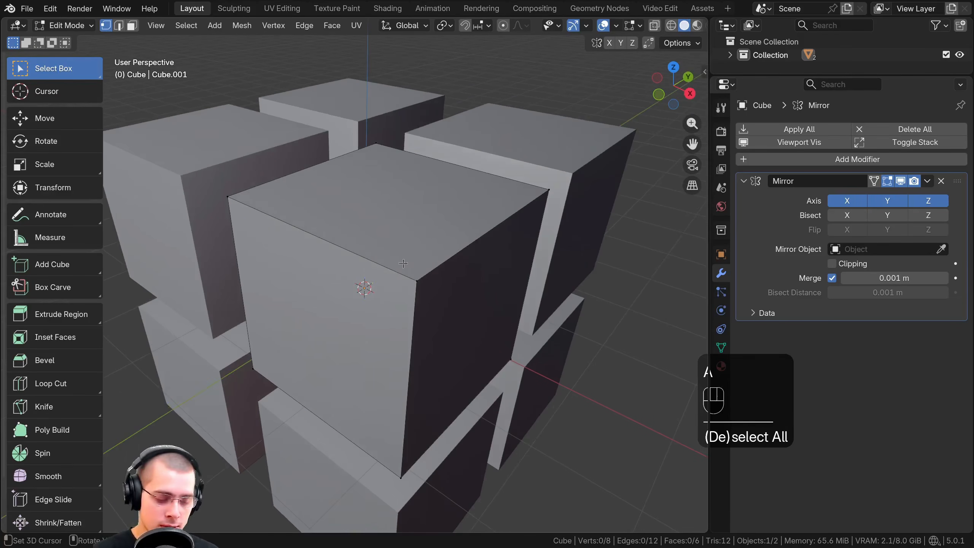
key("ctrl+r")
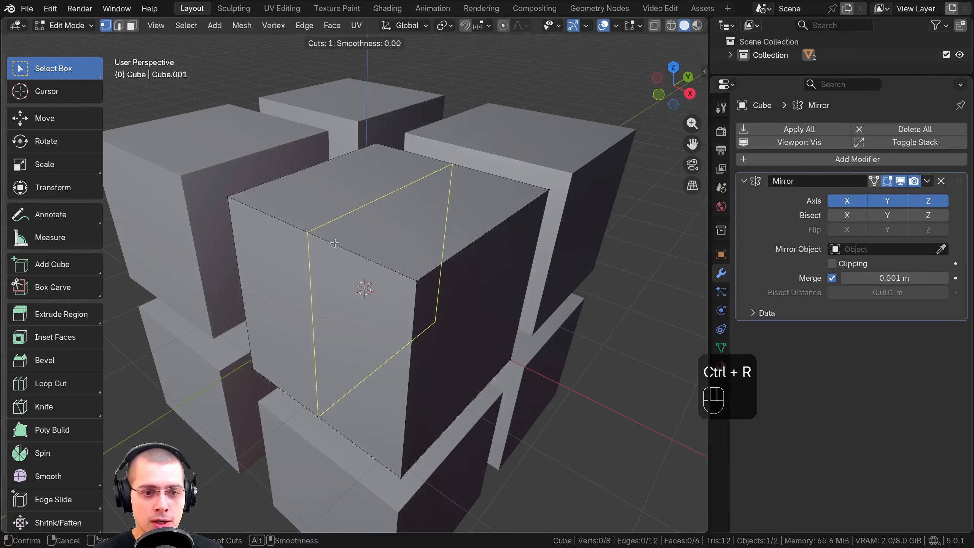
left_click(335, 243)
right_click(353, 250)
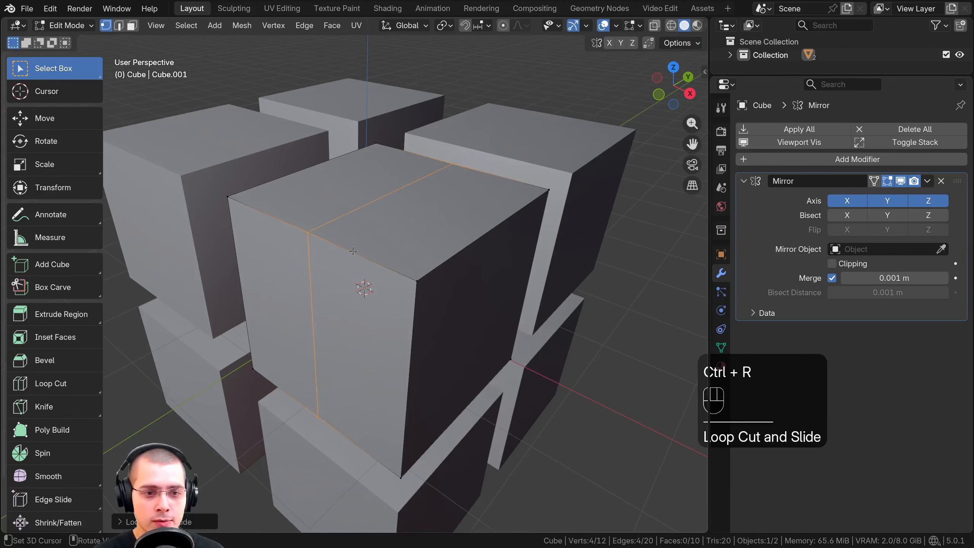
key("ctrl+r")
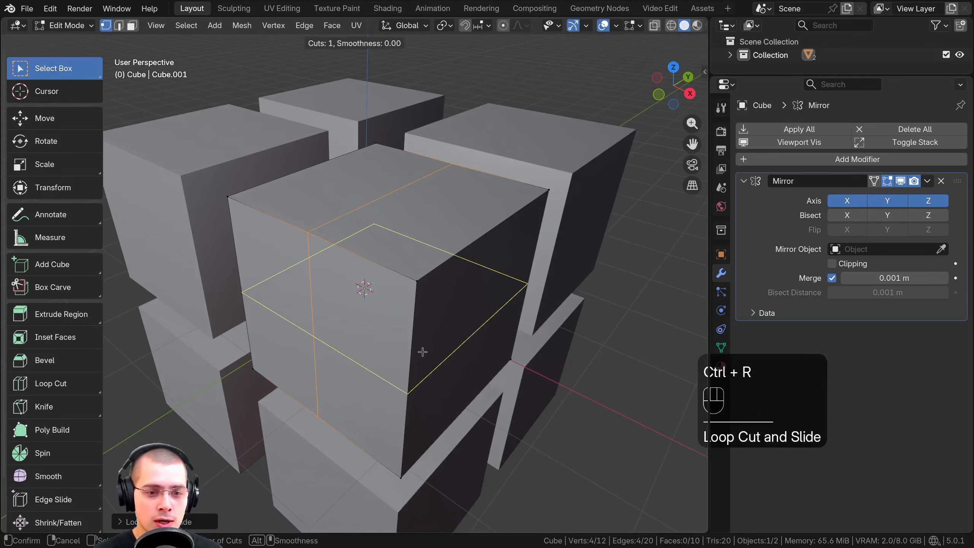
left_click(423, 352)
right_click(423, 361)
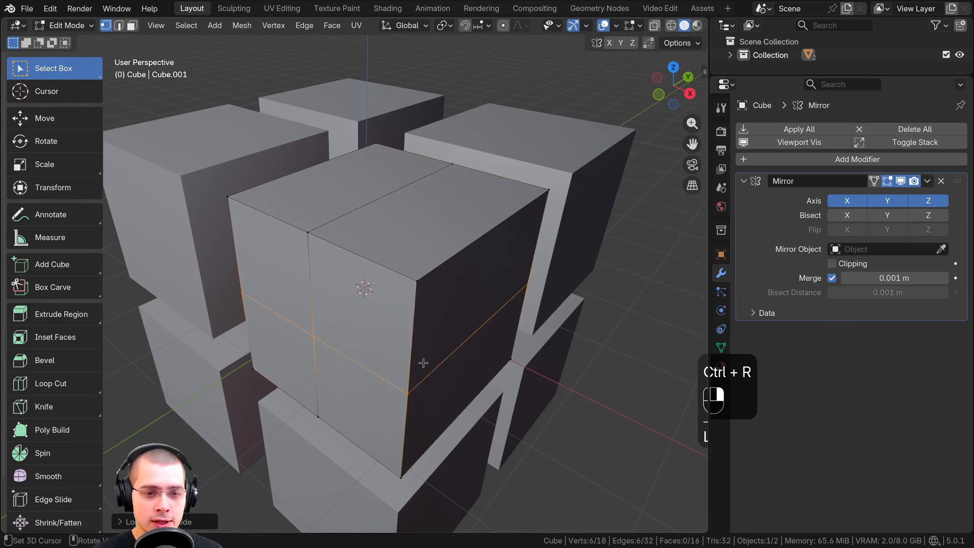
In face selection mode, inset the upper outer quarter of the cube's front and extrude it inward about 0.13 m
left_click(133, 26)
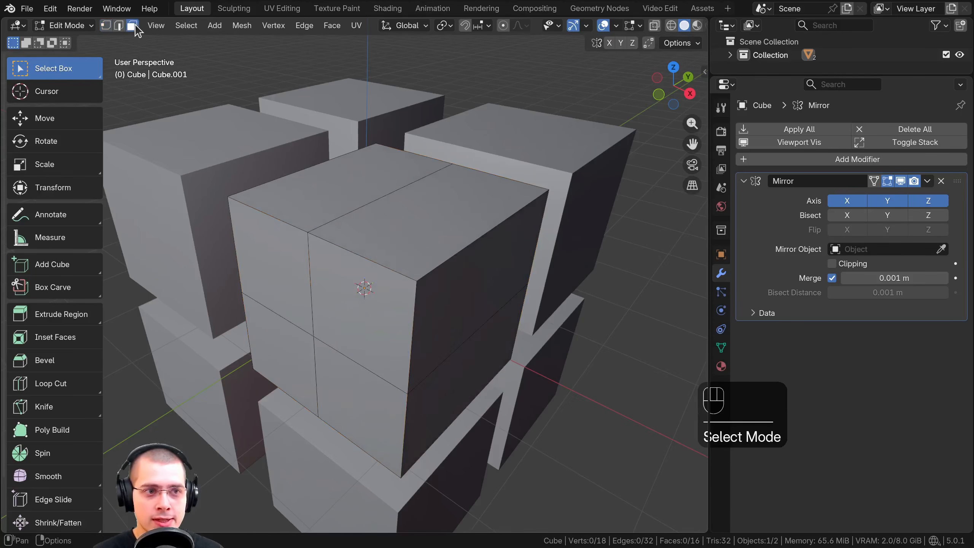
left_click(345, 274)
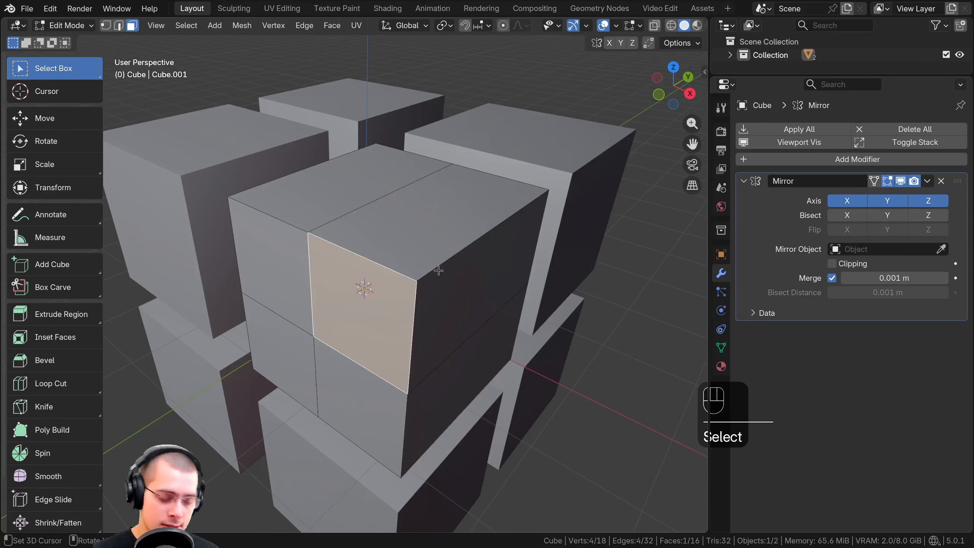
middle_click_drag(439, 270, 441, 273)
key("i")
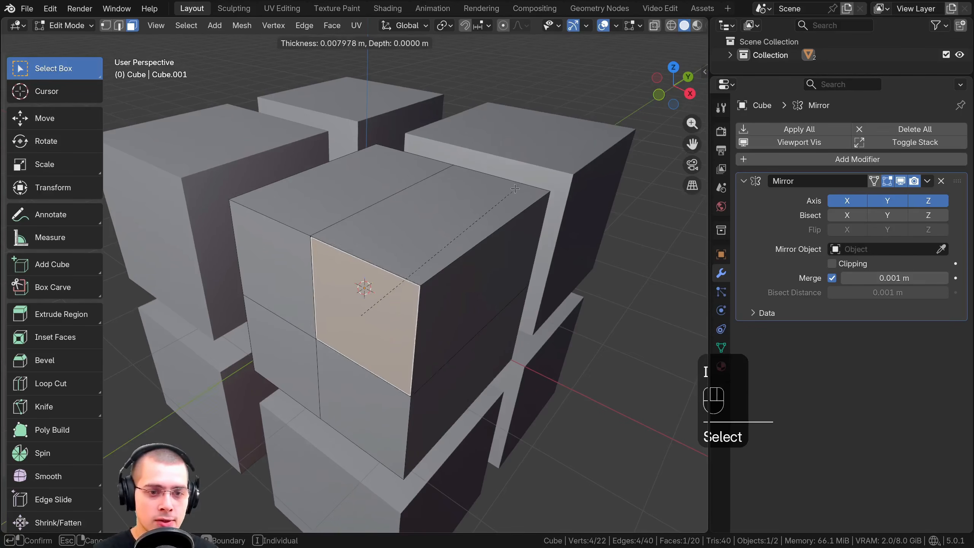
left_click(367, 281)
key("e")
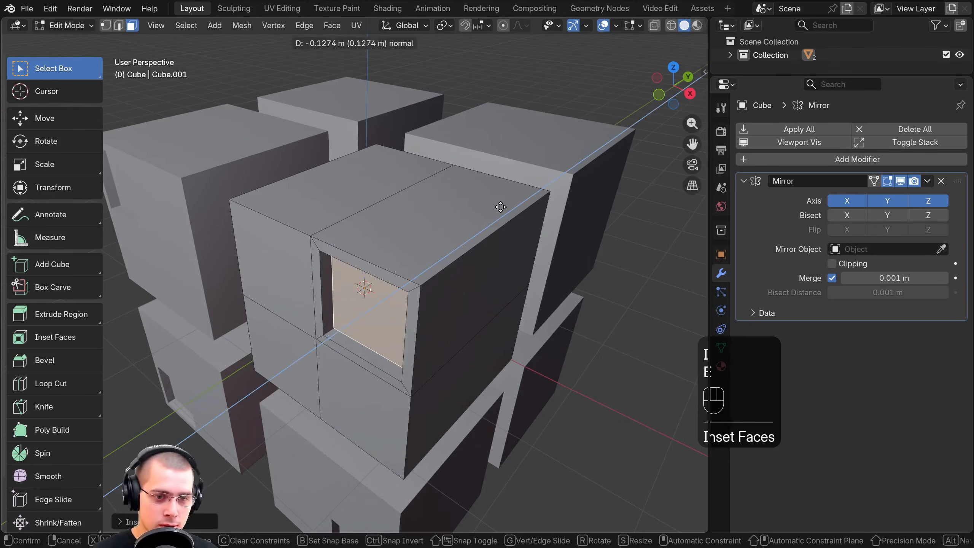
left_click(502, 206)
Inset the floor of the recess and extrude it outward as a block
middle_click_drag(474, 237, 478, 331)
key("i")
left_click(456, 235)
key("e")
left_click(425, 246)
Inset the cube's adjacent upper side face, extrude it outward, and return to Object Mode
left_click(389, 258)
key("i")
left_click(444, 269)
key("e")
left_click(445, 270)
key("Tab")
scroll(322, 264, "up", 5)
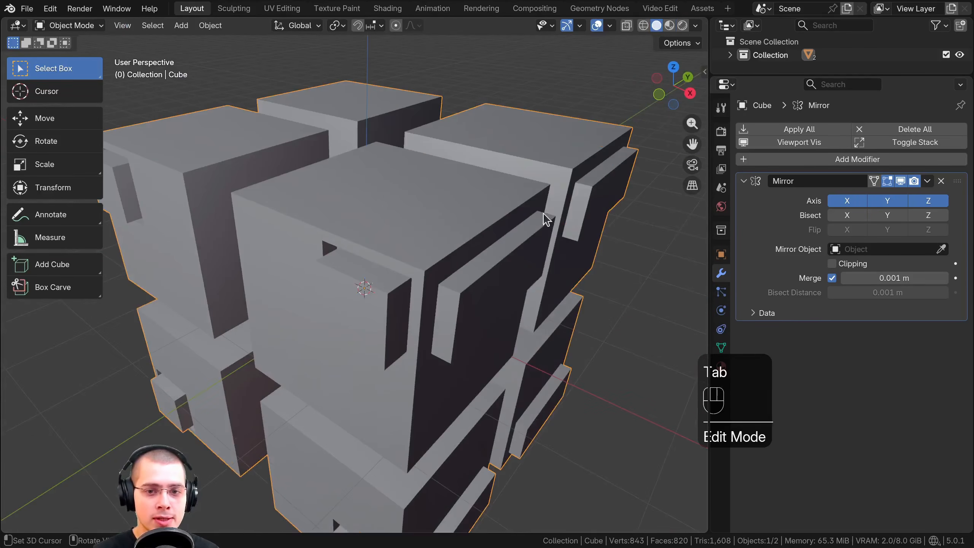
In Edit Mode, select the whole cube and move it toward the origin until it meets its mirrored copies
scroll(304, 259, "down", 4)
middle_click_drag(435, 265, 385, 346)
scroll(385, 345, "up", 2)
middle_click_drag(386, 345, 252, 158)
middle_click_drag(436, 214, 437, 186)
key("Tab")
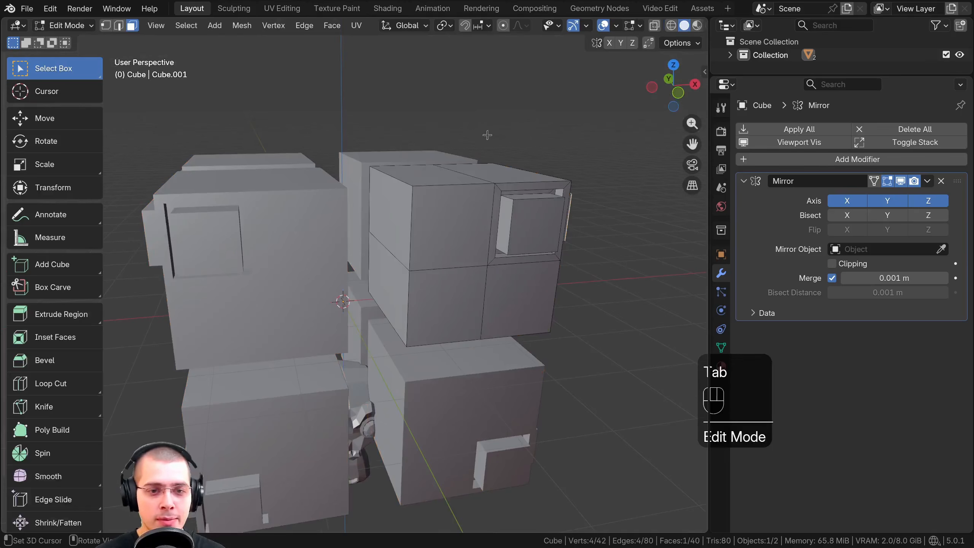
middle_click_drag(527, 128, 524, 123)
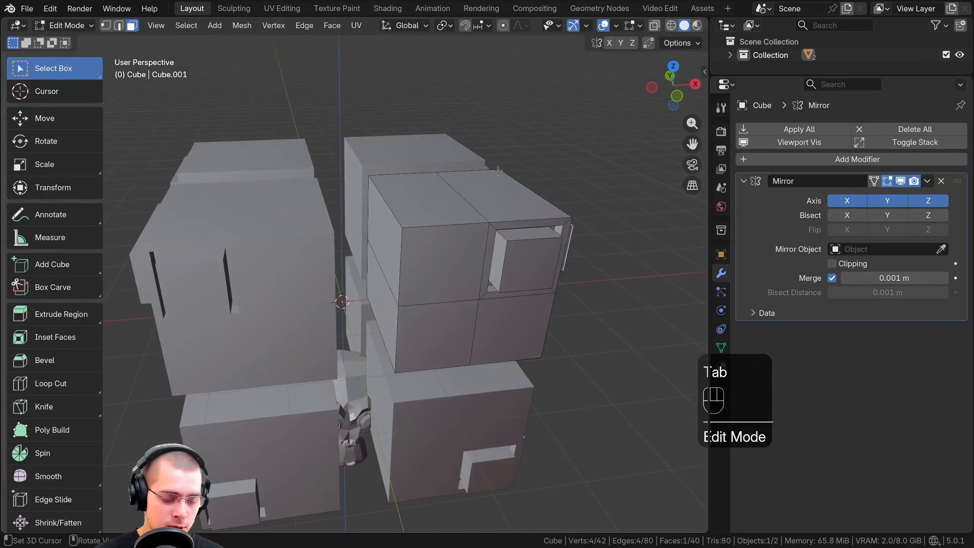
middle_click_drag(497, 171, 529, 123)
key("alt+a")
key("a")
key("g")
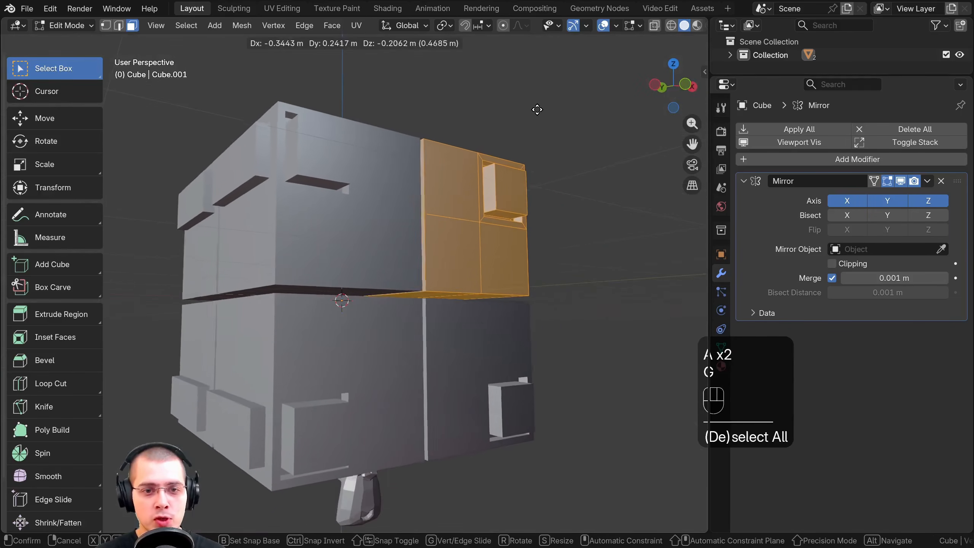
left_click(524, 116)
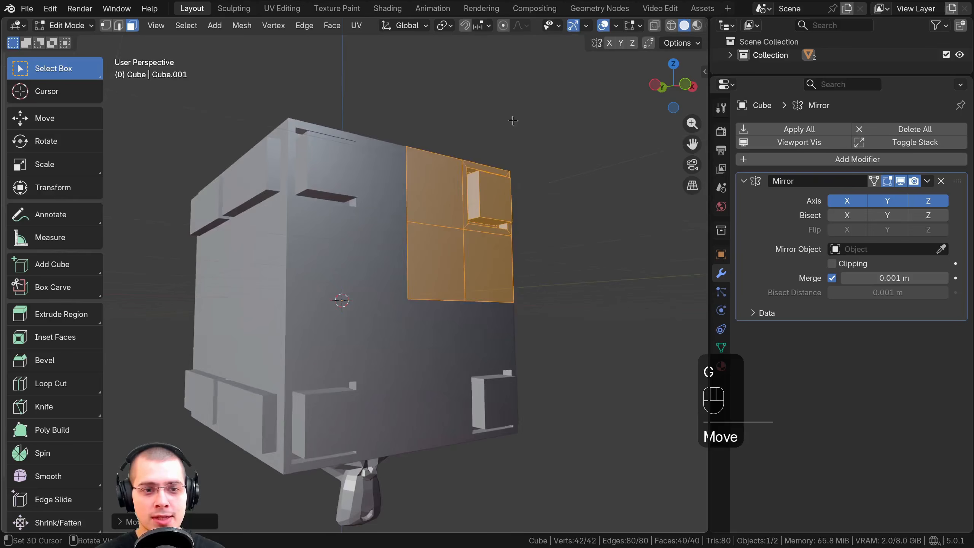
Try moving the cube's geometry twice from different views with Clipping off, cancelling each move
middle_click_drag(524, 116, 337, 253)
key("g")
right_click(353, 235)
scroll(337, 253, "up", 1)
scroll(334, 331, "down", 1)
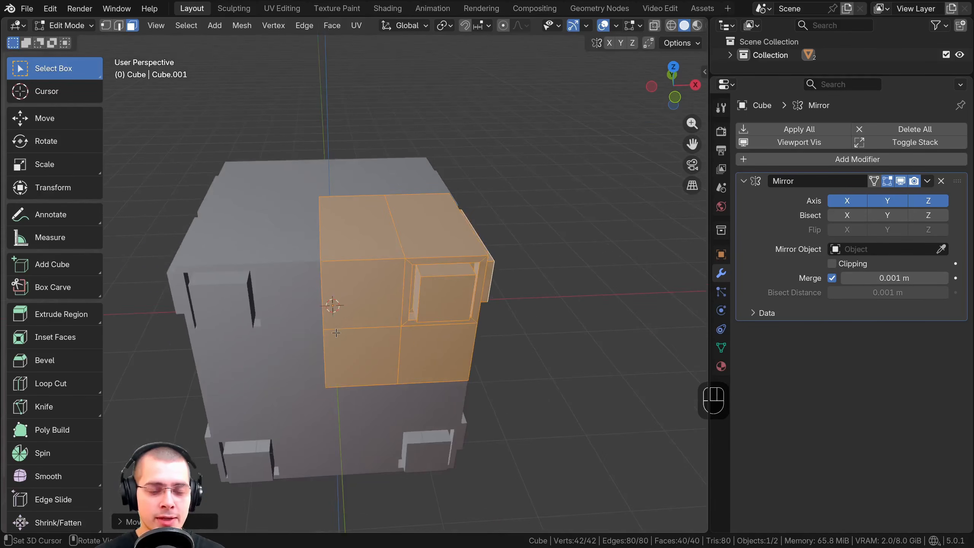
middle_click_drag(335, 331, 341, 337)
key("g")
right_click(346, 320)
scroll(335, 288, "up", 2)
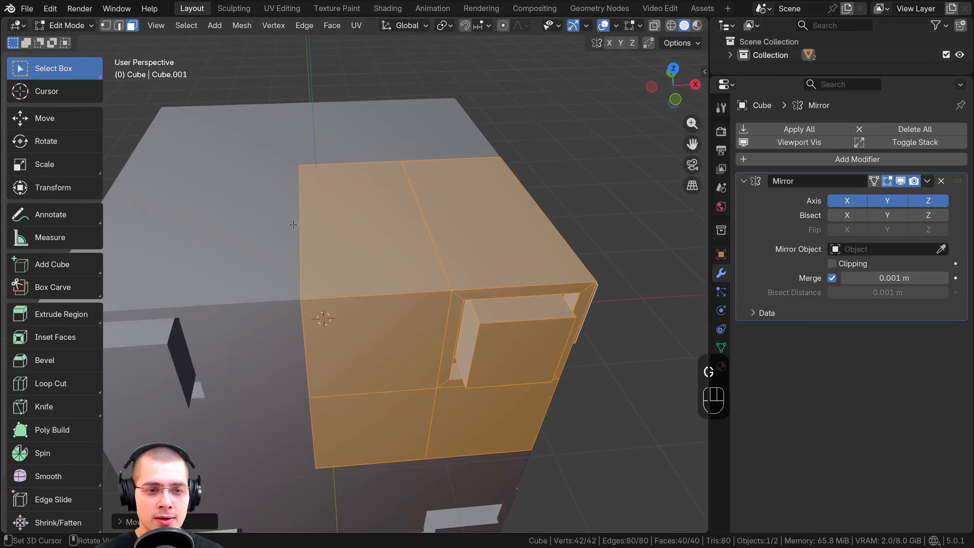
scroll(469, 254, "down", 1)
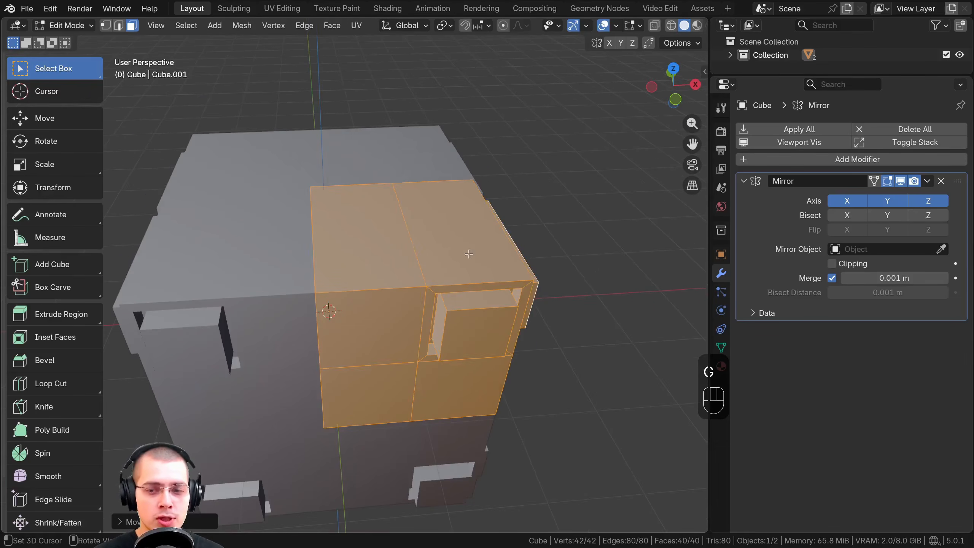
Turn on Clipping in the Mirror modifier and move the cube's selected geometry twice with it active
left_click(831, 263)
middle_click_drag(475, 246, 488, 234)
key("g")
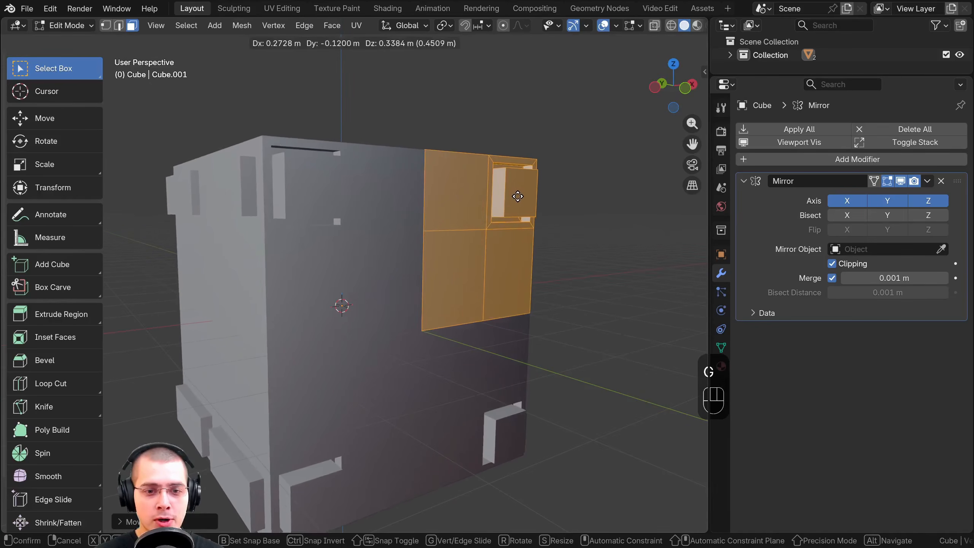
left_click(515, 194)
key("g")
left_click(521, 192)
Reposition the cube's selected geometry twice more from different views, then return to Object Mode
key("g")
middle_click_drag(522, 192, 418, 191)
left_click(452, 276)
key("g")
left_click(428, 244)
key("Tab")
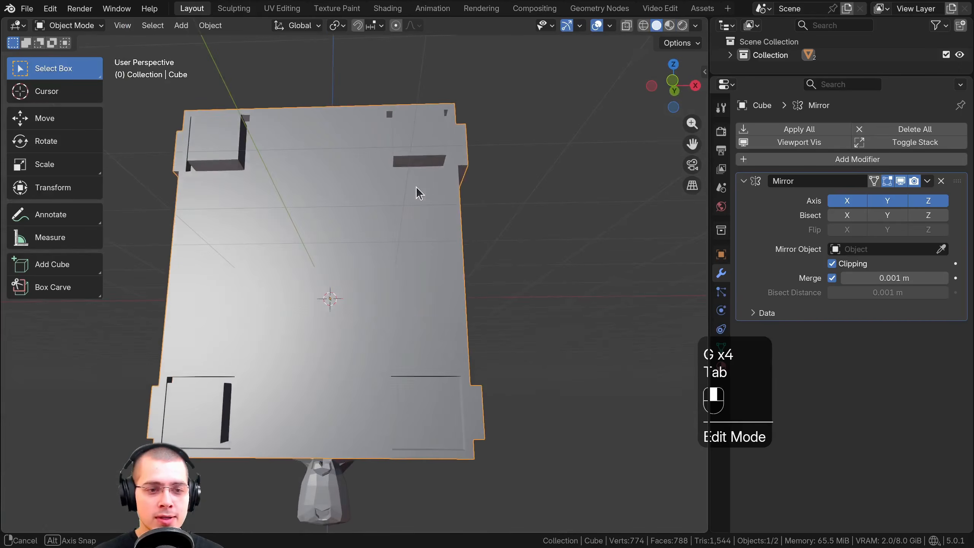
In Edit Mode, move the cube's geometry along the Z axis, then return to Object Mode
key("Tab")
key("g")
key("z")
left_click(419, 243)
key("Tab")
In Object Mode, move the whole mirrored cube along the Z axis
middle_click_drag(418, 245, 346, 272)
key("g")
key("z")
left_click(348, 198)
middle_click_drag(348, 203, 453, 303)
scroll(408, 285, "up", 2)
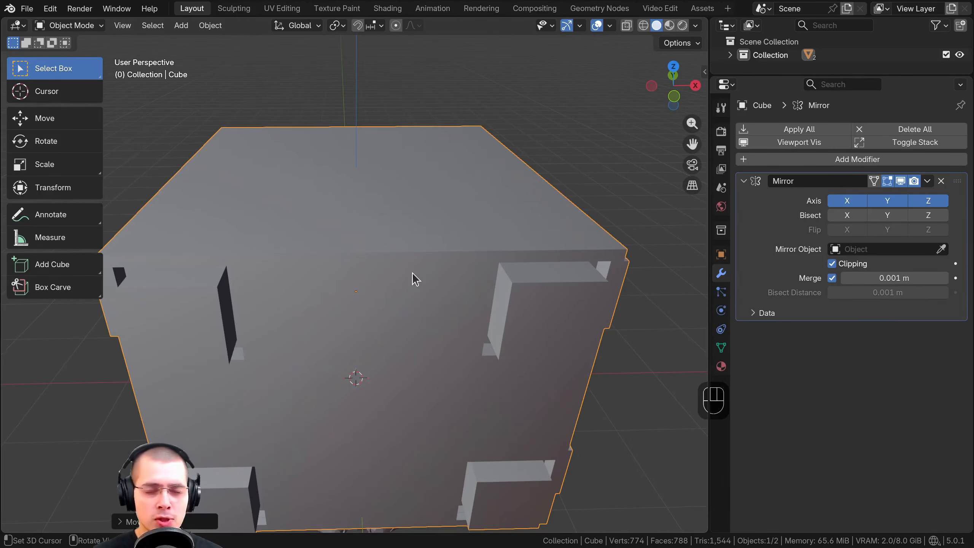
Examine the interior of the mirrored cube where the mirrored copies meet
scroll(411, 272, "up", 2)
middle_click_drag(389, 272, 512, 251)
middle_click_drag(512, 251, 564, 288, "shift")
scroll(457, 289, "up", 1)
middle_click_drag(563, 289, 440, 152, "shift")
scroll(519, 289, "up", 4)
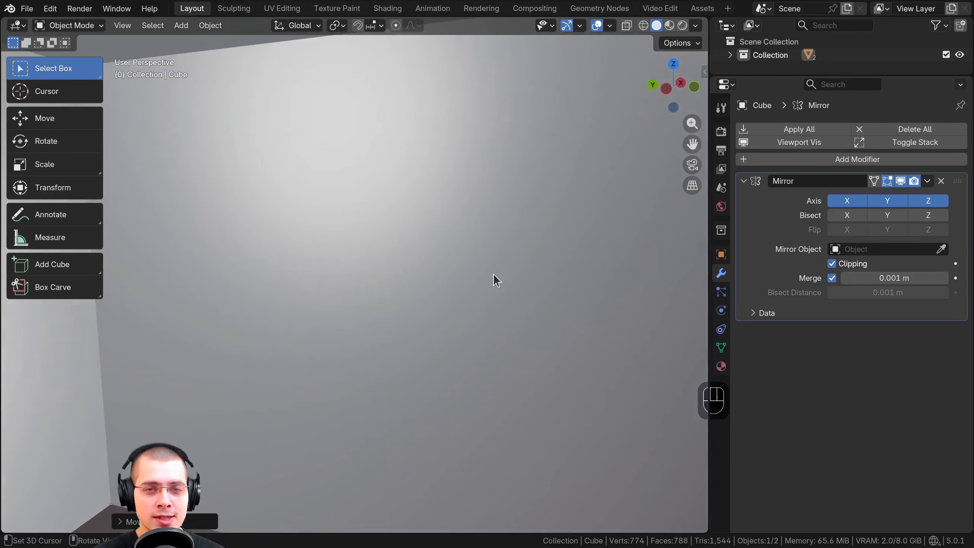
scroll(493, 271, "up", 1)
scroll(493, 271, "down", 5)
mouse_move(493, 272)
middle_mouse_down()
mouse_move(447, 279)
mouse_move(489, 278)
middle_mouse_up()
scroll(489, 278, "up", 4)
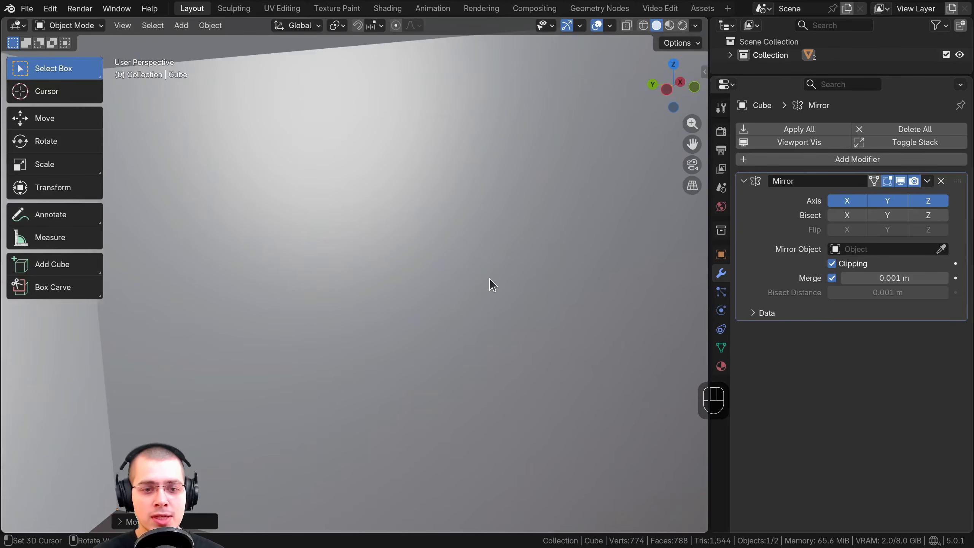
scroll(419, 255, "down", 2)
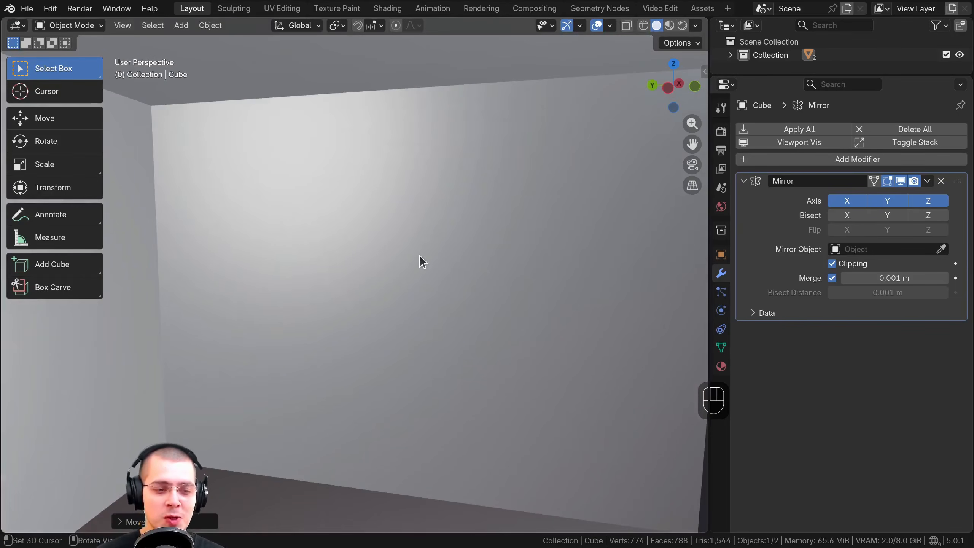
scroll(462, 241, "down", 4)
middle_click_drag(461, 242, 452, 213)
In Edit Mode, delete the large internal face and the narrower one below it inside the cube
key("Tab")
scroll(432, 249, "up", 4)
scroll(347, 137, "down", 1)
middle_click_drag(473, 278, 435, 270, "shift")
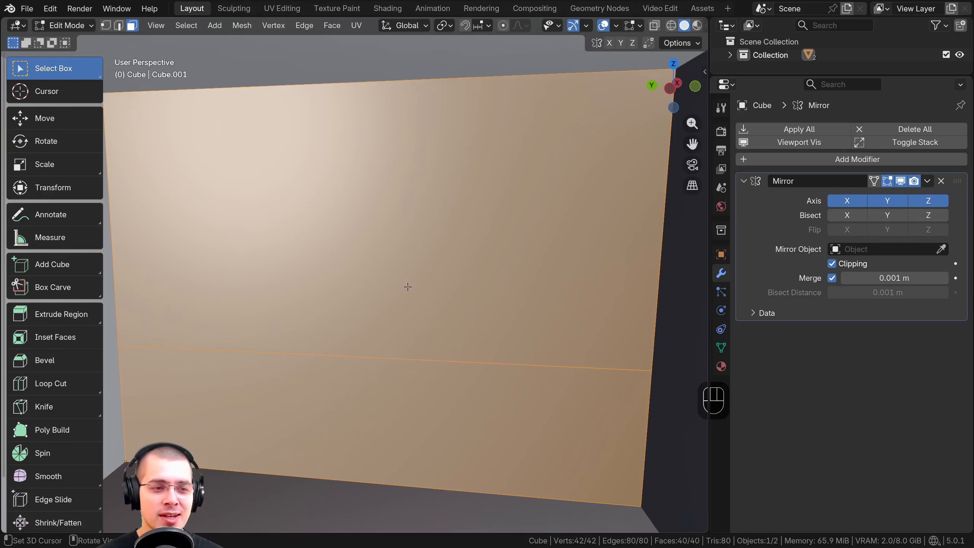
left_click(392, 196)
key("x")
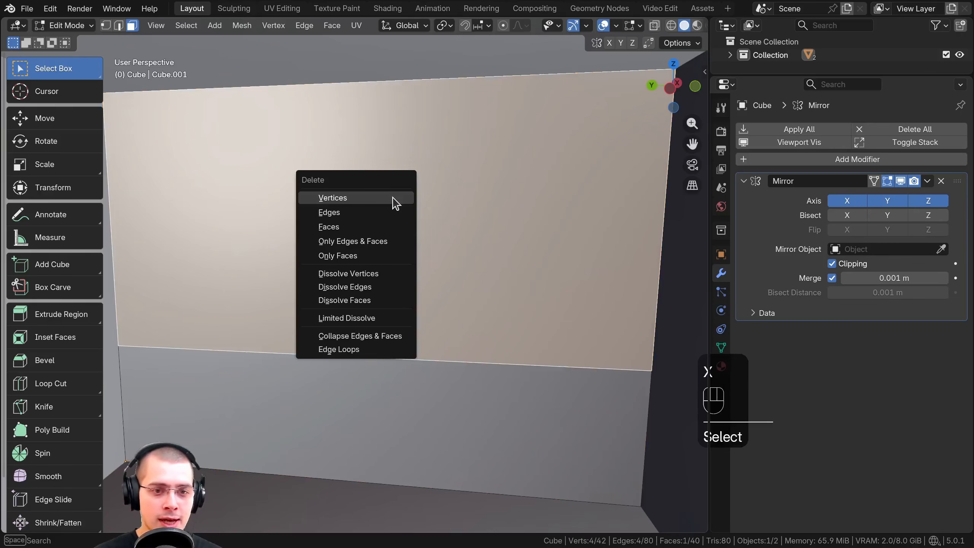
left_click(383, 230)
left_click(302, 397)
key("x")
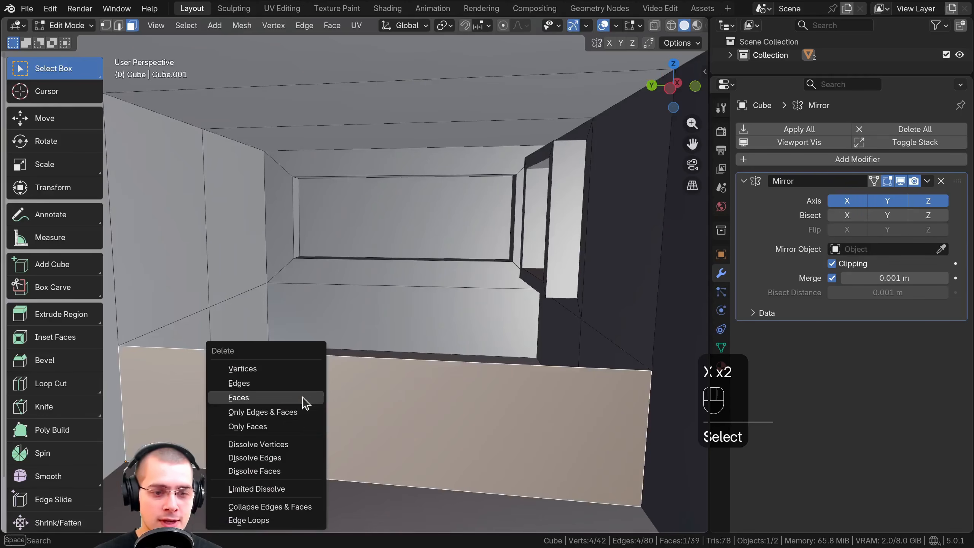
left_click(302, 397)
Hide the Mirror modifier in the viewport and delete the six remaining faces on the cube's two inward-facing sides
scroll(331, 333, "down", 8)
middle_click_drag(395, 326, 342, 341)
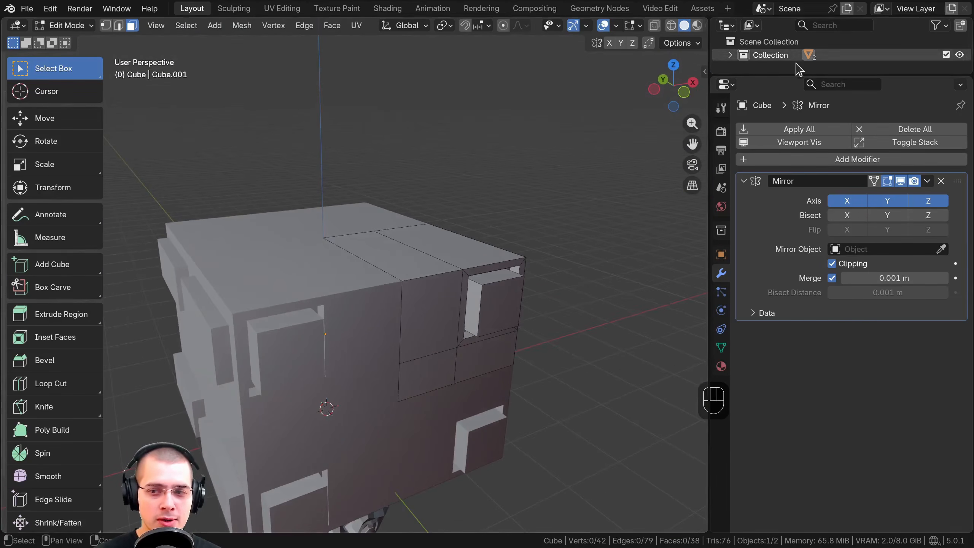
left_click(901, 183)
right_click(243, 250)
middle_click_drag(265, 246, 280, 292)
left_click(280, 292)
left_click(318, 292, "shift")
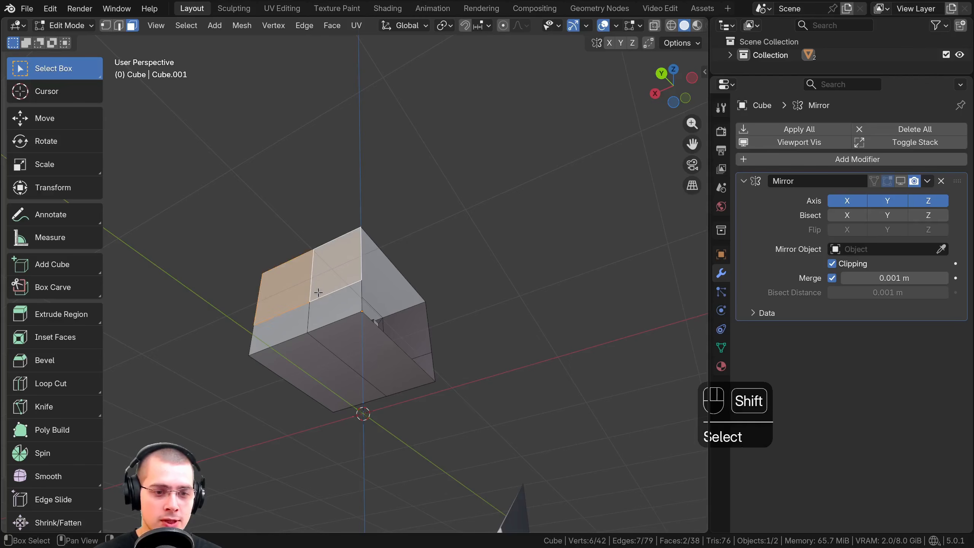
left_click(318, 306, "shift")
left_click(295, 318, "shift")
left_click(304, 353, "shift")
left_click(335, 341, "shift")
key("x")
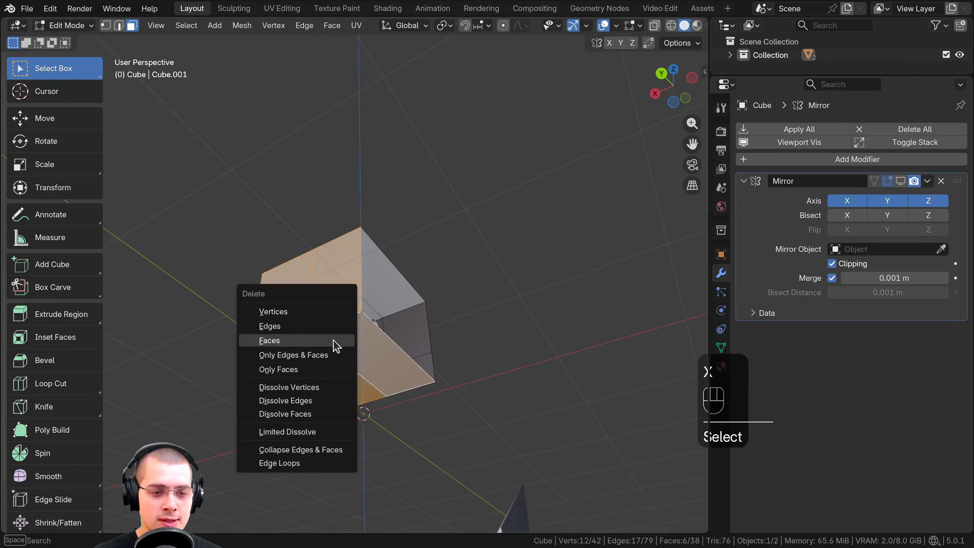
left_click(320, 342)
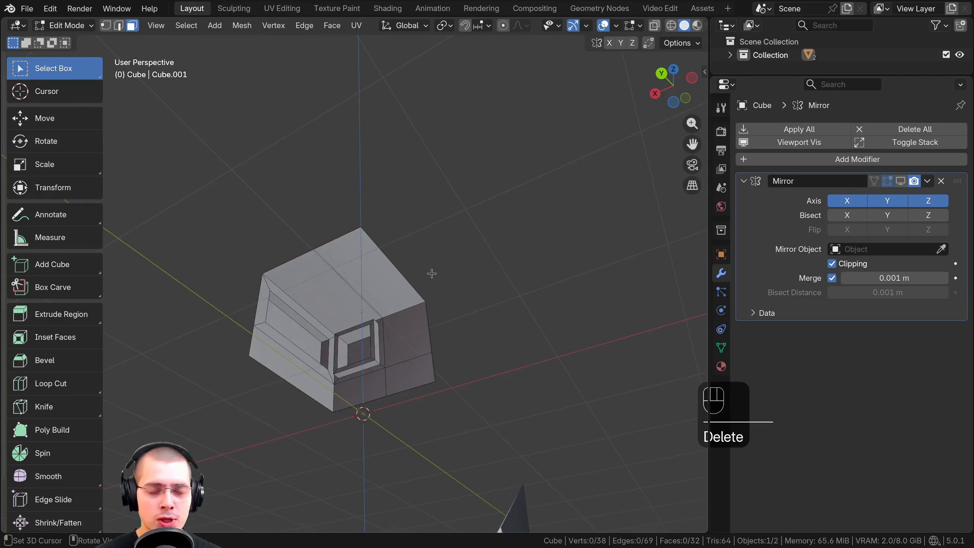
Display the Mirror modifier in the viewport again, check the mirrored cube, and return to Object Mode
middle_click_drag(432, 273, 499, 285)
left_click(901, 180)
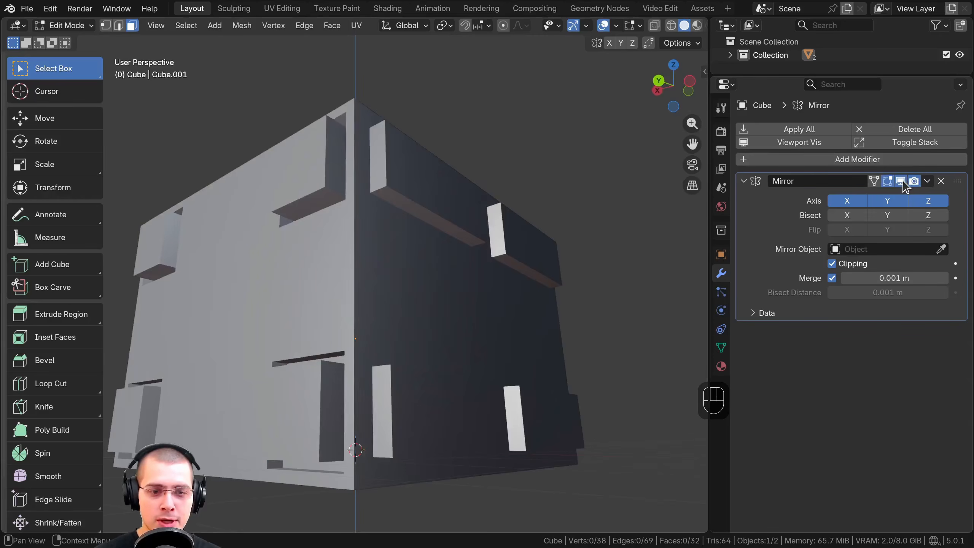
left_click(902, 181)
left_click(902, 181)
middle_click_drag(499, 209, 479, 181)
scroll(489, 209, "up", 6)
middle_click_drag(408, 348, 479, 253, "shift")
key("Tab")
key("Tab")
key("Tab")
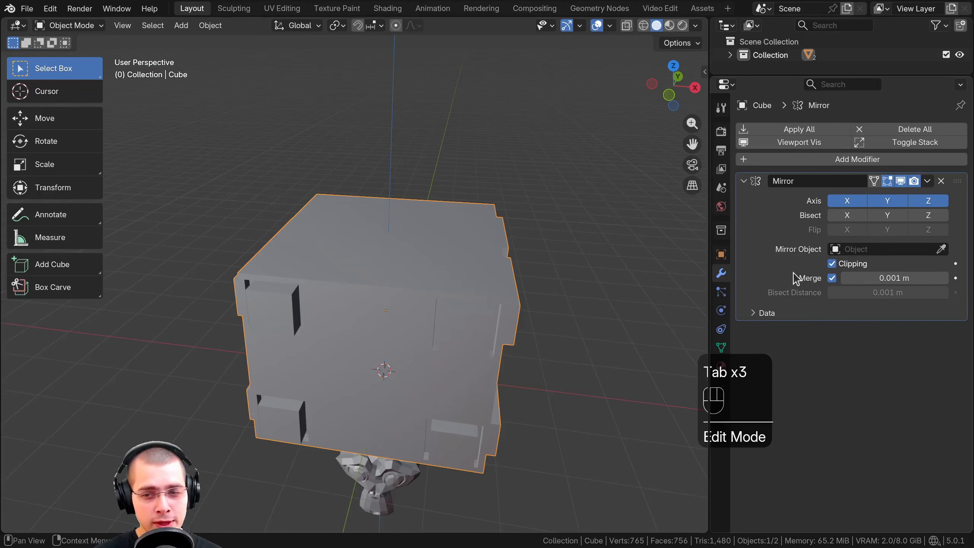
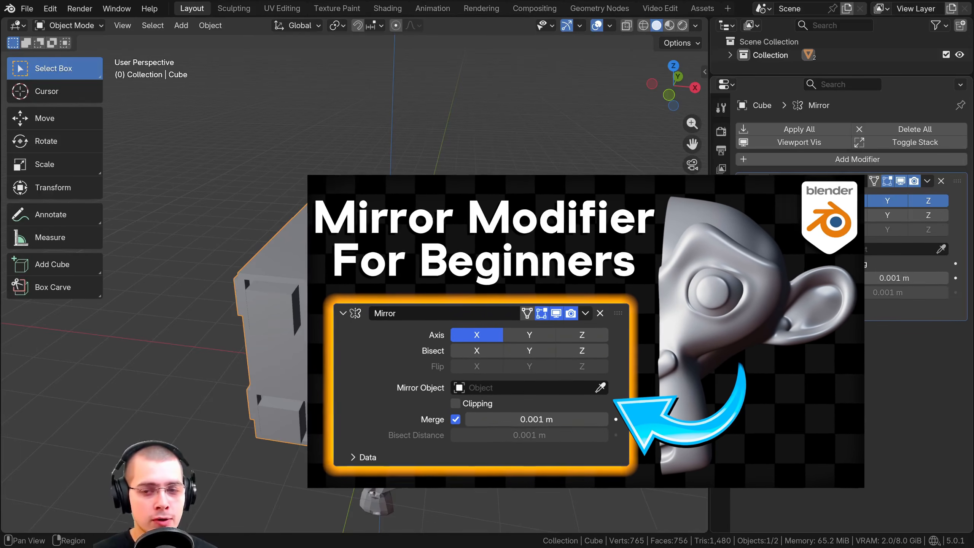
Examine the mirrored cube from several sides in Object Mode and compare it with the editable geometry in Edit Mode
left_click_drag(709, 307, 715, 307)
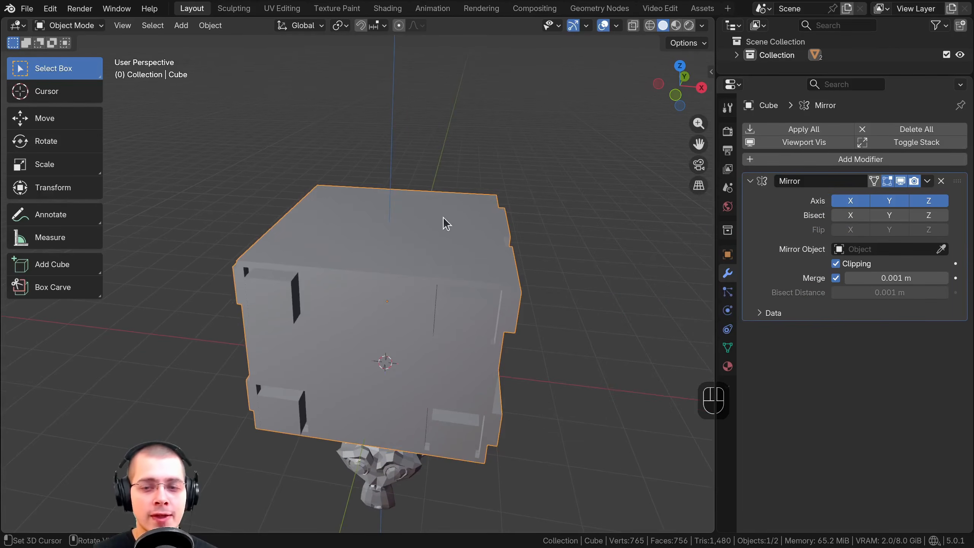
key("Tab")
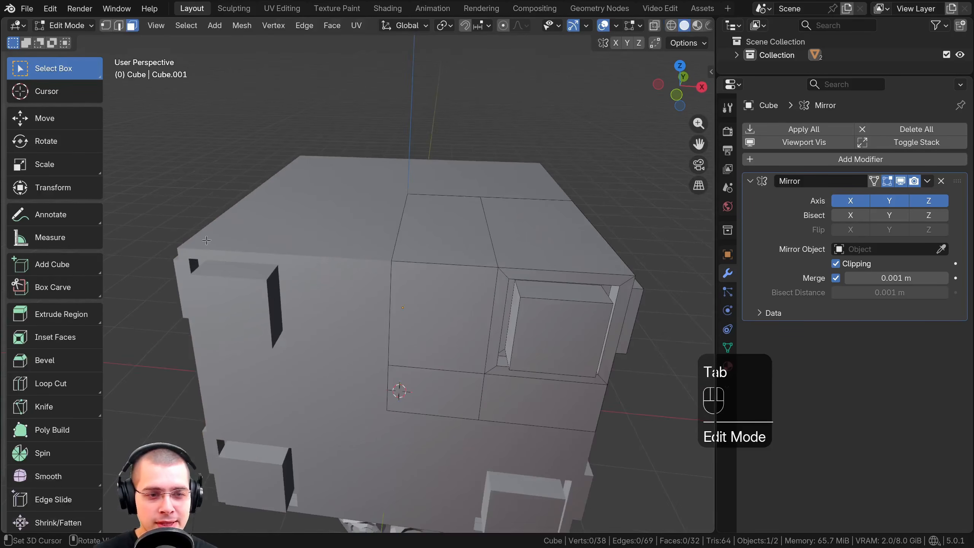
mouse_move(248, 285)
middle_mouse_down()
mouse_move(297, 241)
mouse_move(325, 250)
mouse_move(307, 238)
mouse_move(252, 246)
mouse_move(308, 270)
mouse_move(233, 292)
middle_mouse_up()
scroll(324, 250, "down", 4)
key("Tab")
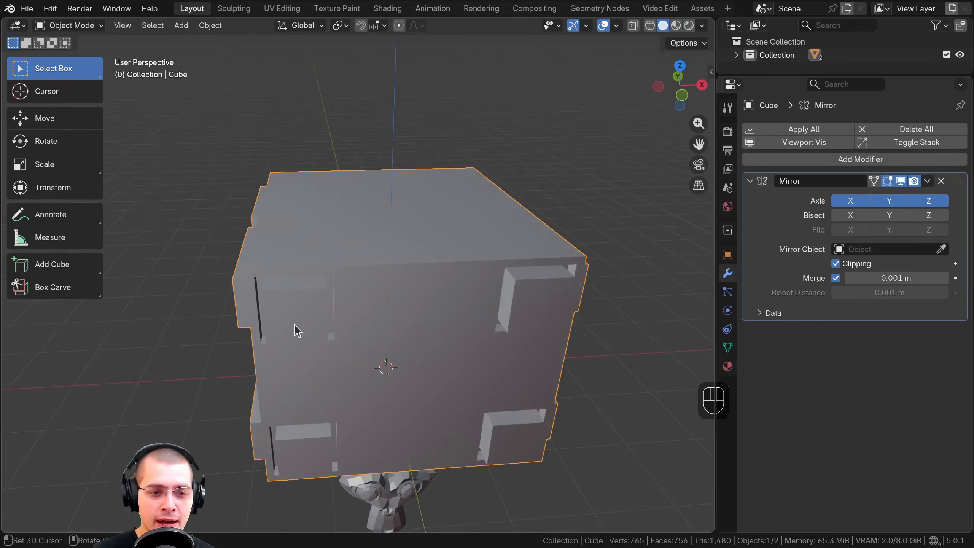
middle_click_drag(293, 328, 366, 238)
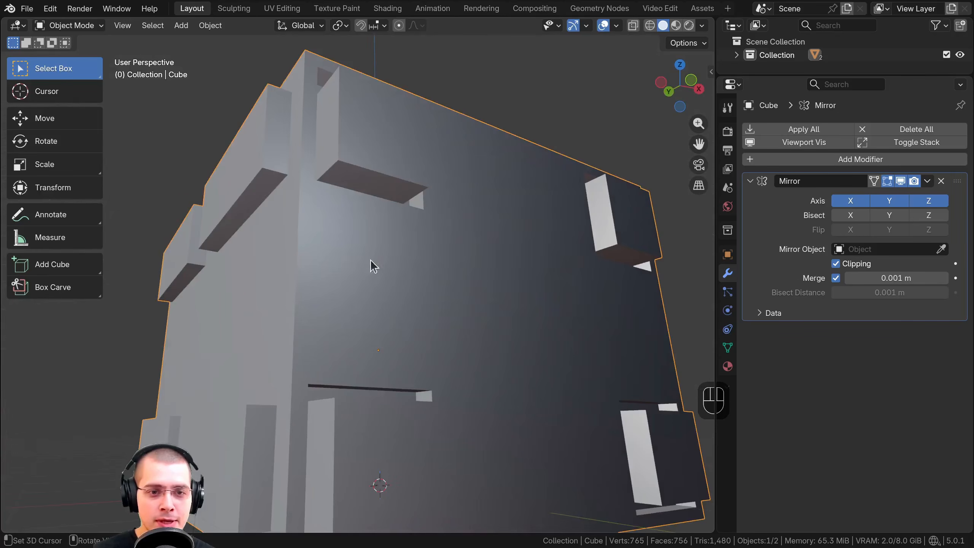
middle_click_drag(311, 213, 363, 321)
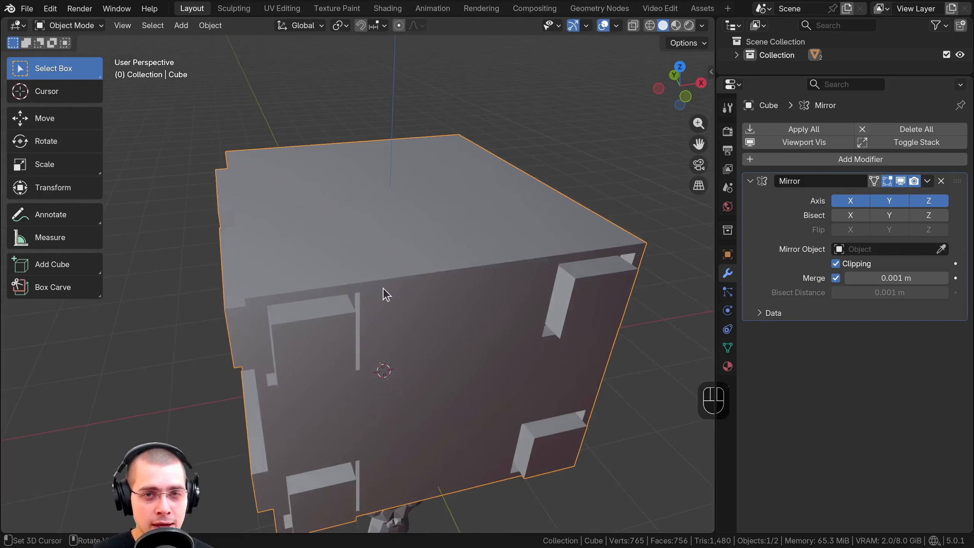
Try applying the Mirror modifier to the cube, and undo the application
left_click(927, 181)
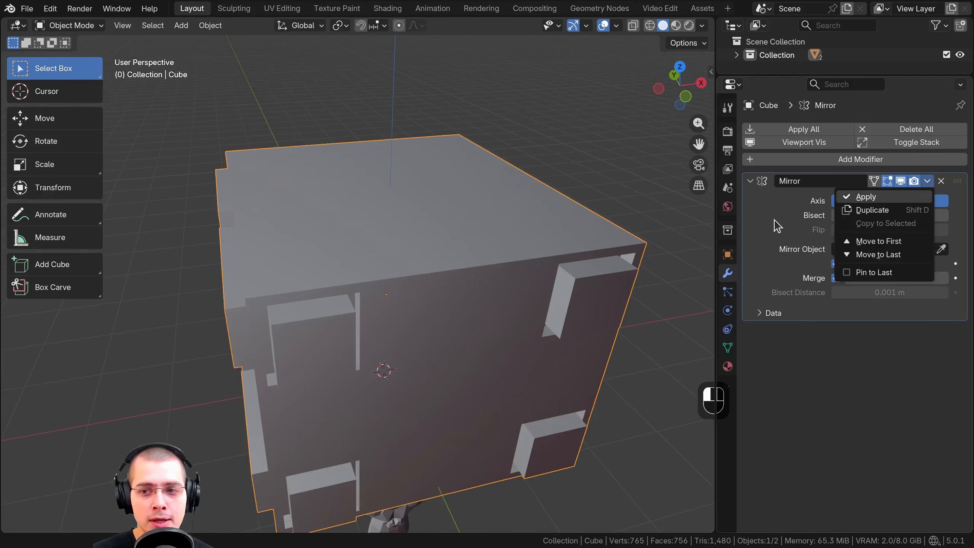
left_click(782, 231)
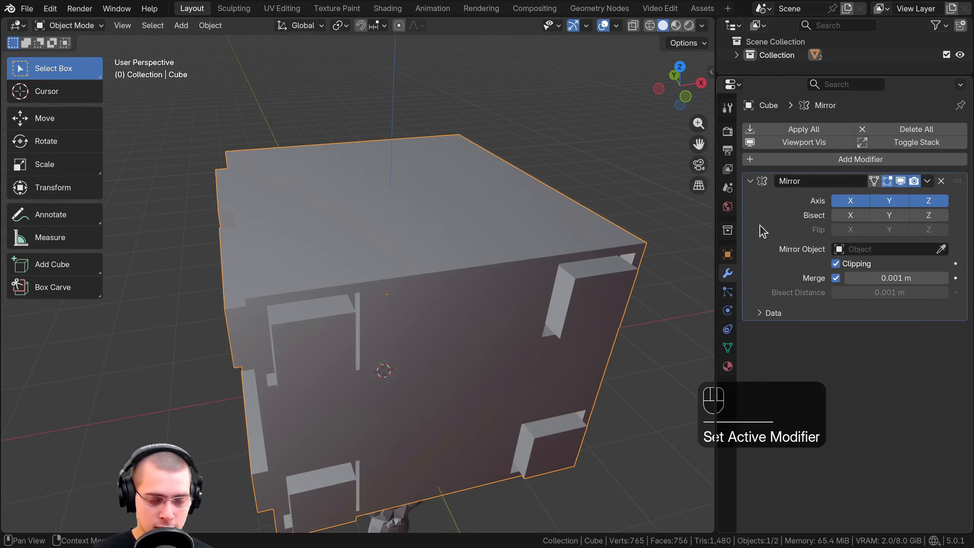
key("ctrl+a")
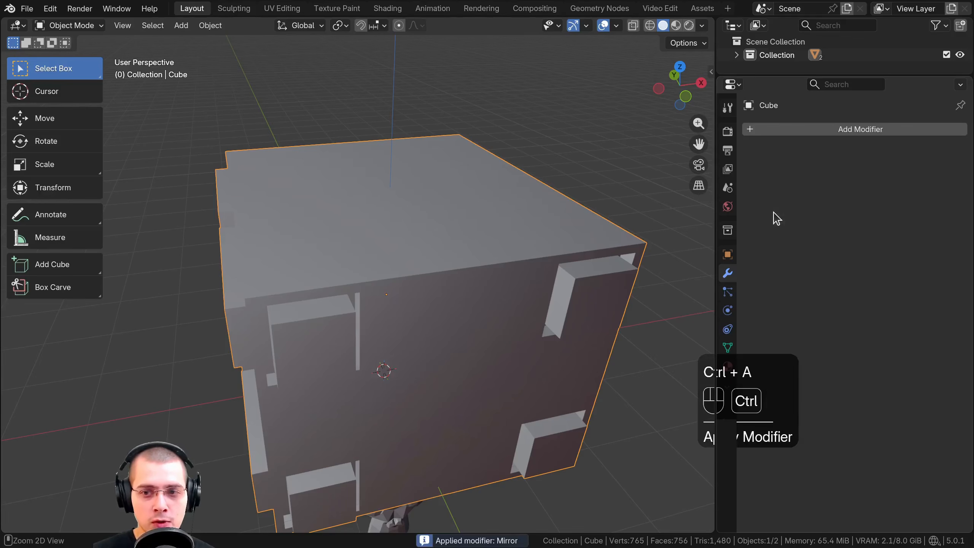
key("ctrl+z")
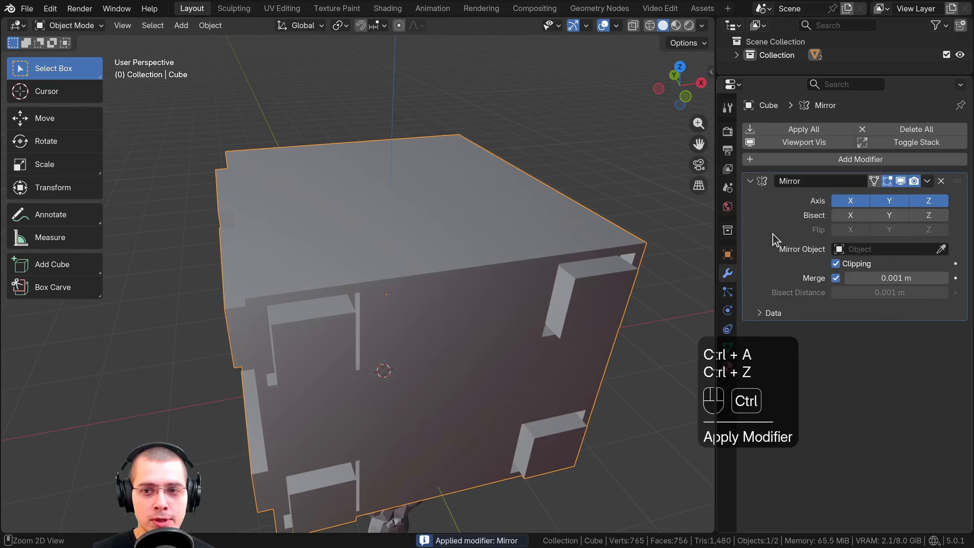
Apply the Mirror modifier to the cube
left_click(930, 182)
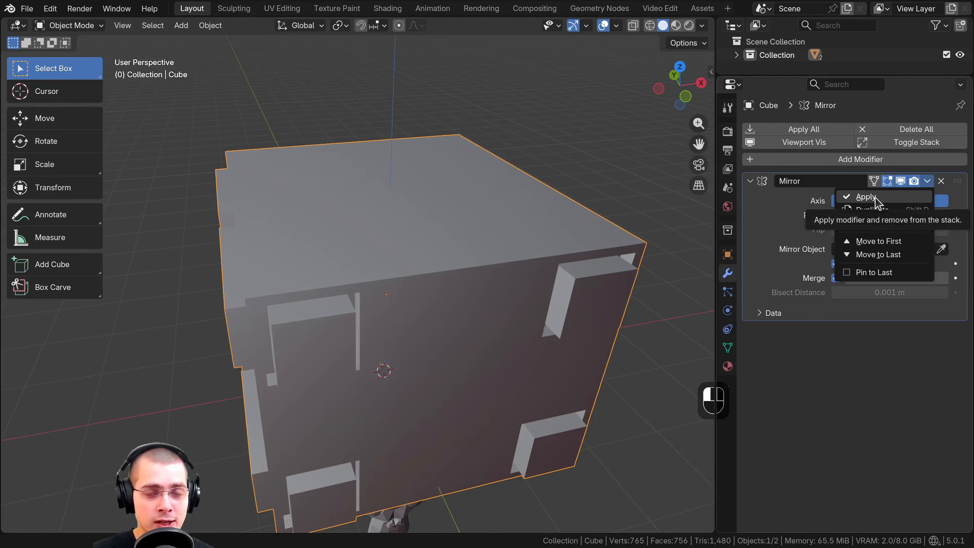
left_click(868, 197)
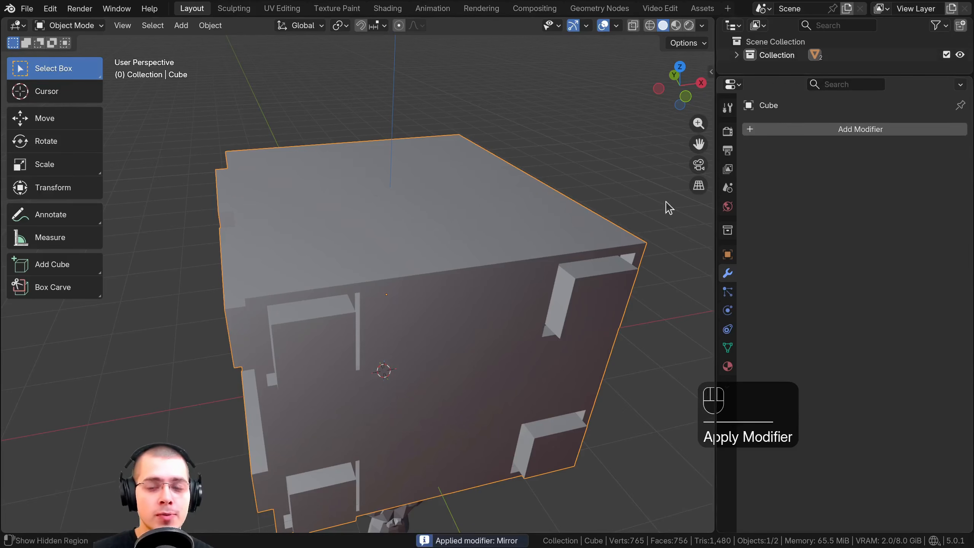
middle_click_drag(377, 146, 453, 255)
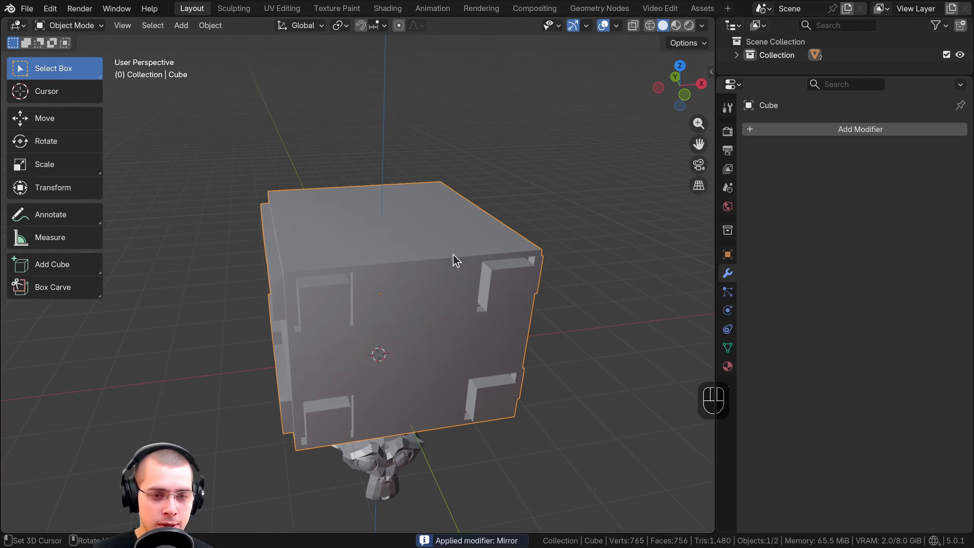
In Edit Mode, select the front face of one upper corner block on the cube and move it outward along the Y axis
key("Tab")
right_click(326, 249)
right_click(327, 283)
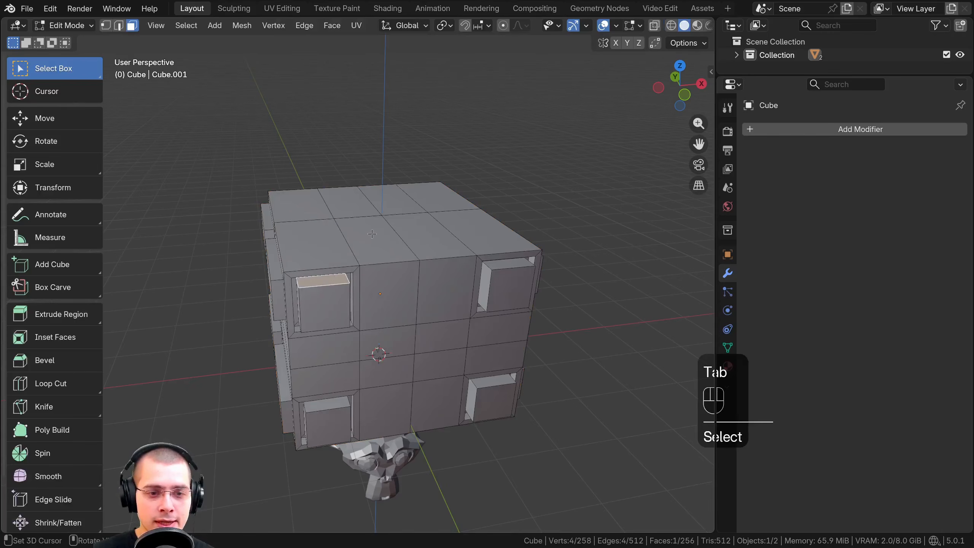
right_click(372, 234)
right_click(385, 290)
right_click(328, 306)
middle_click_drag(328, 306, 436, 296)
key("g")
key("y")
left_click(483, 347)
Inset the front face of the lengthened block and extrude the inner face outward by about 0.4 m
scroll(436, 296, "up", 2)
key("i")
left_click(549, 315)
key("e")
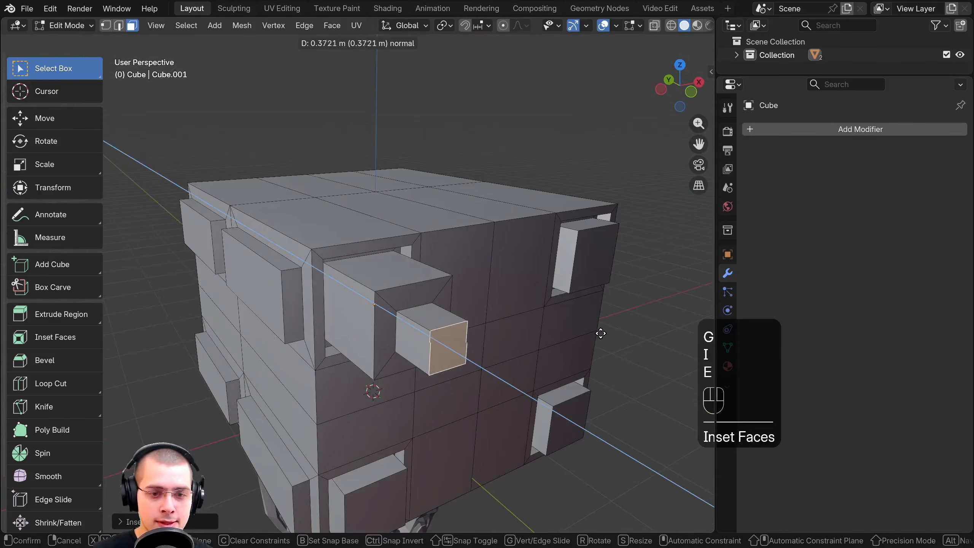
left_click(611, 339)
Try moving the front face of the other upper block on the same side, and return to Object Mode
key("Tab")
scroll(399, 332, "down", 1)
middle_click_drag(399, 331, 293, 319)
scroll(432, 306, "up", 1)
key("Tab")
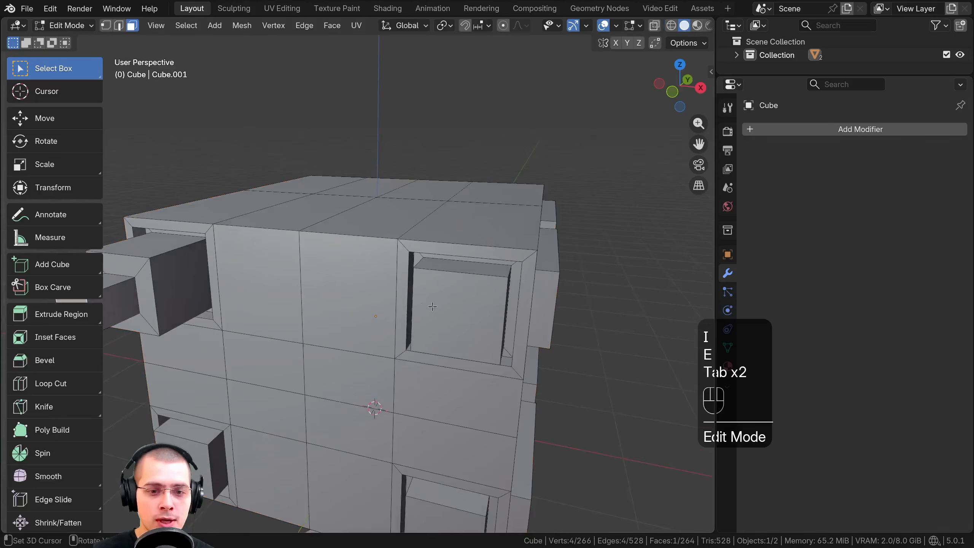
key("g")
right_click(428, 303)
middle_click_drag(513, 310, 489, 295)
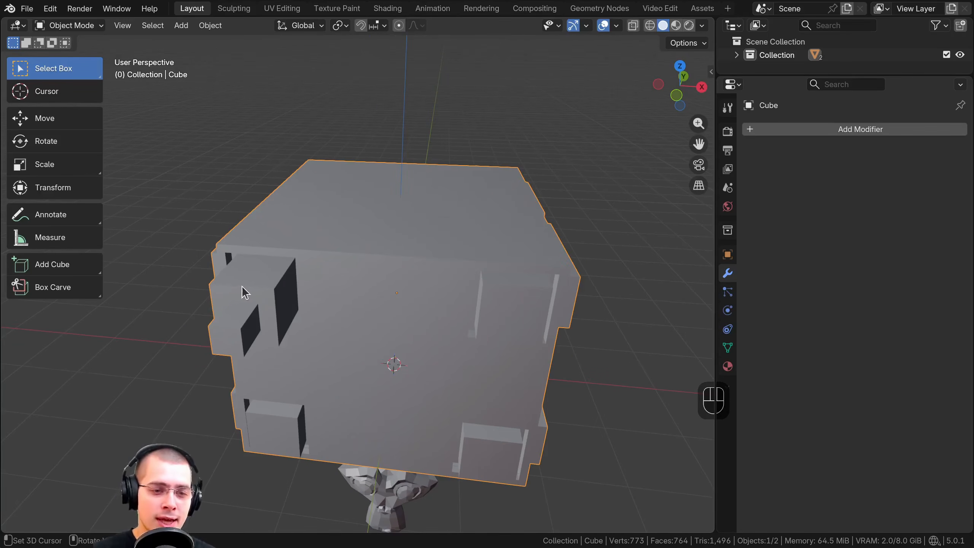
middle_click_drag(425, 296, 436, 292)
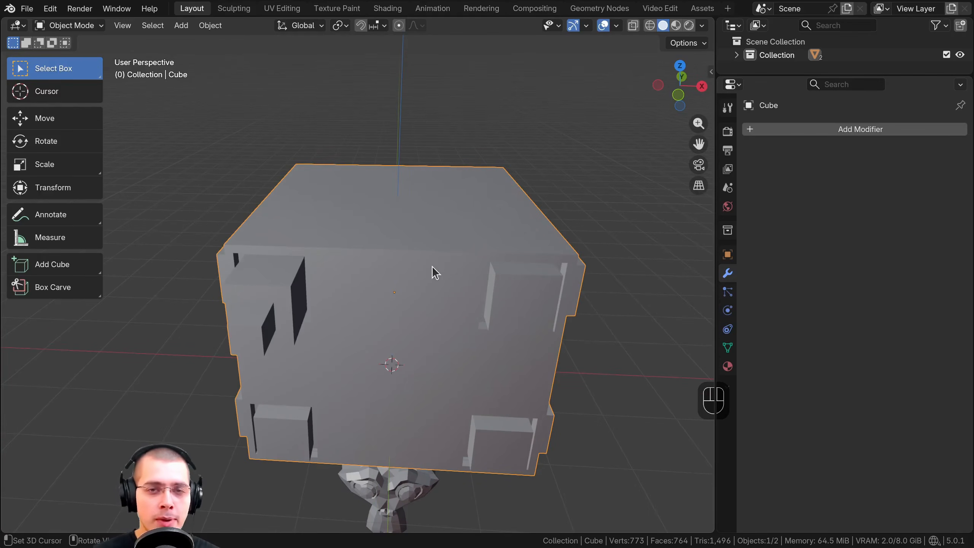
In Edit Mode, move the outer face of the upper block on the cube's negative X side, and return to Object Mode
middle_click_drag(387, 258, 467, 262)
scroll(467, 262, "up", 2)
key("Tab")
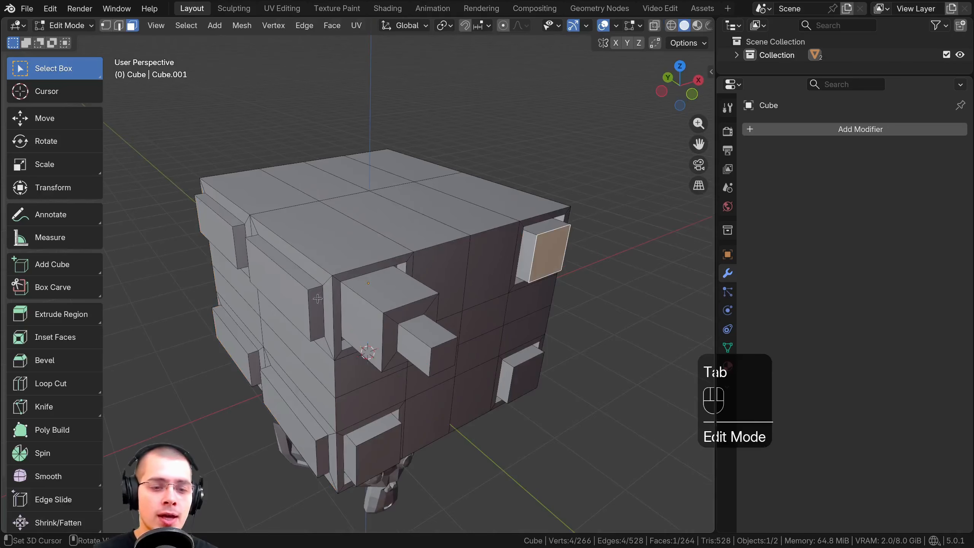
left_click(291, 304)
middle_click_drag(291, 304, 403, 297)
key("g")
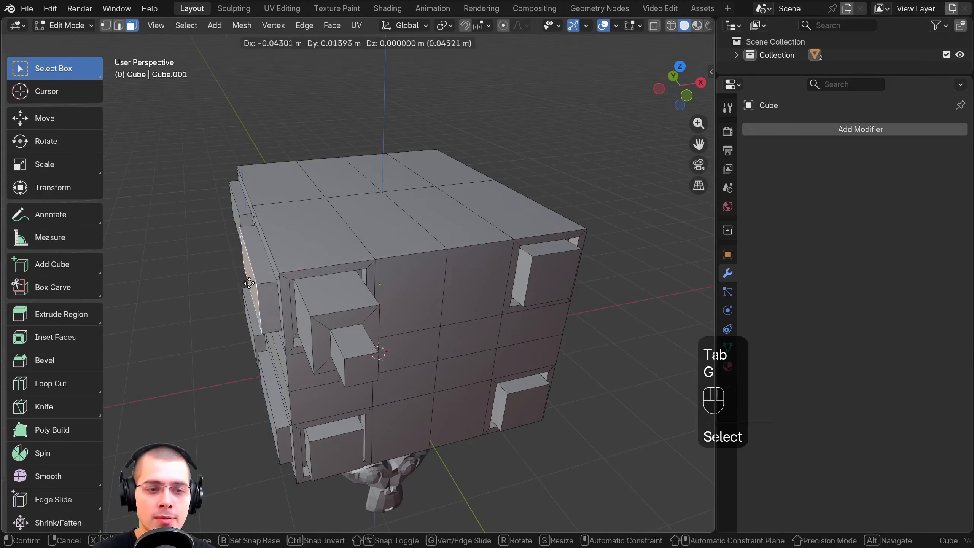
left_click(607, 250)
middle_click_drag(487, 274, 426, 277)
key("Tab")
scroll(418, 281, "up", 5)
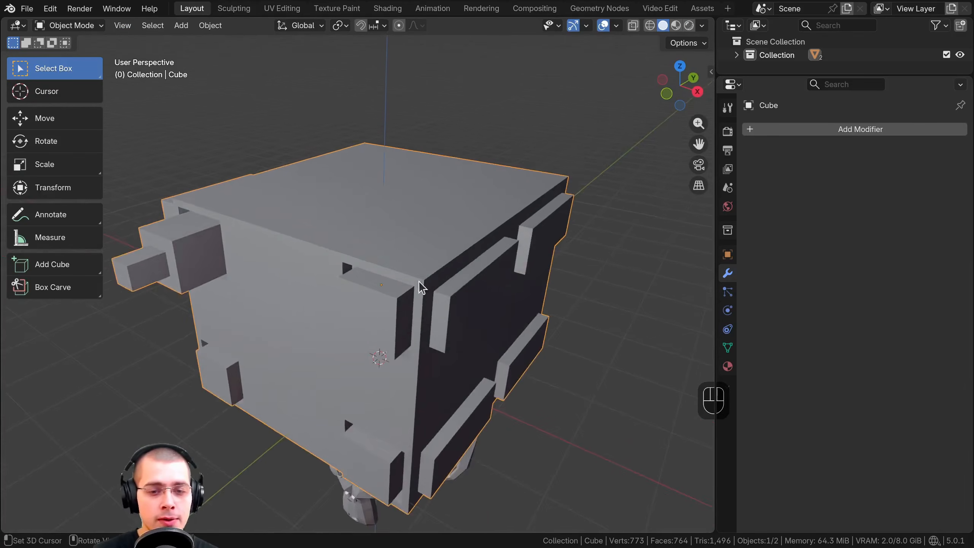
scroll(418, 272, "down", 2)
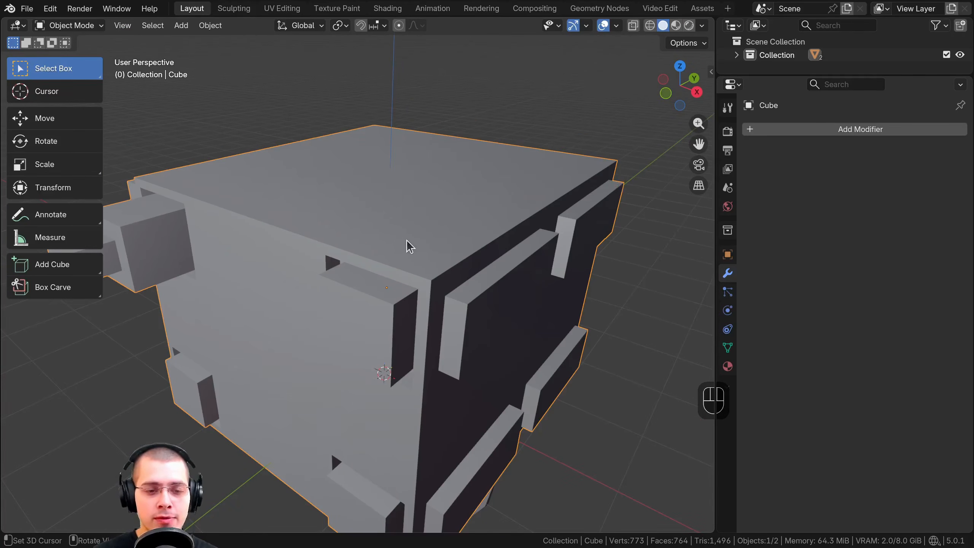
In edge select mode, try beveling the upper front edge of the corner block with five segments, and undo the bevel
key("Tab")
scroll(319, 196, "up", 4)
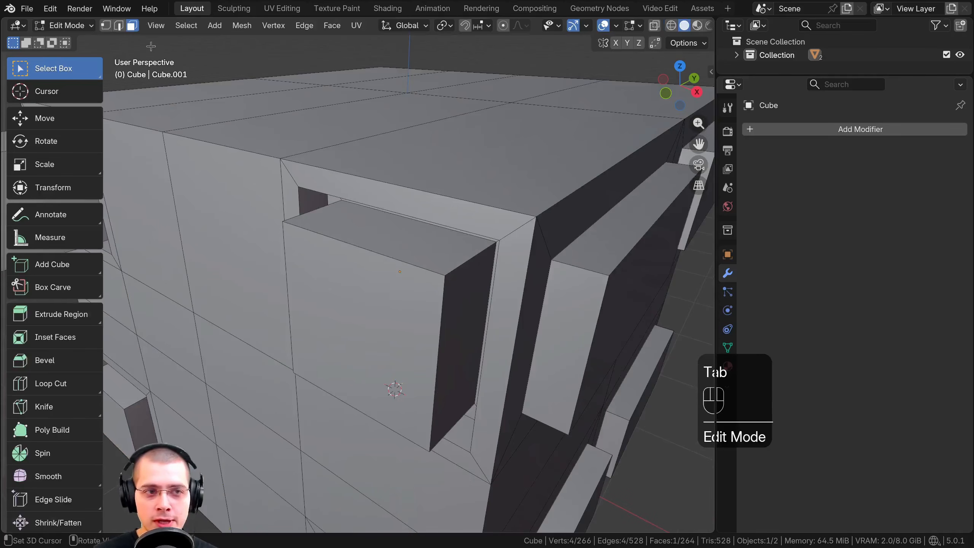
left_click(118, 26)
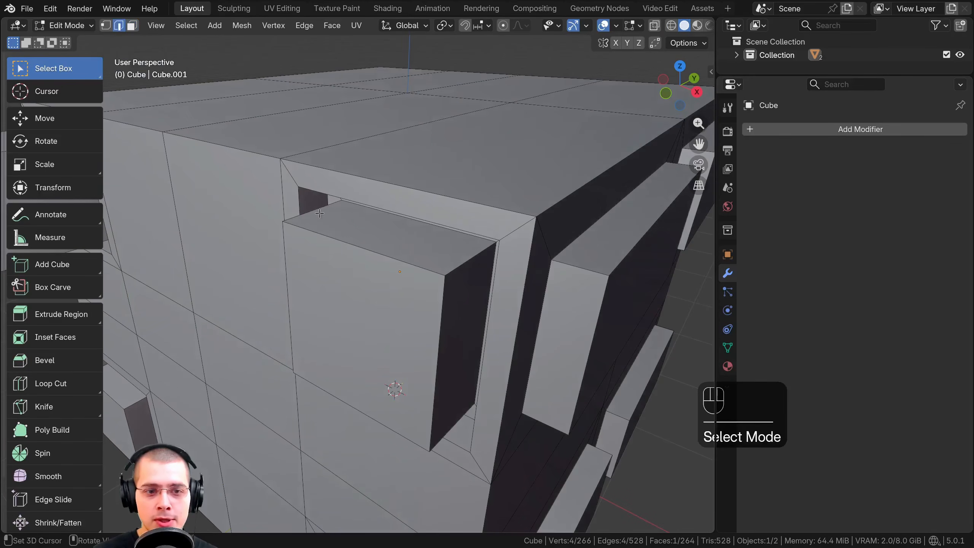
left_click(333, 240)
key("ctrl+b")
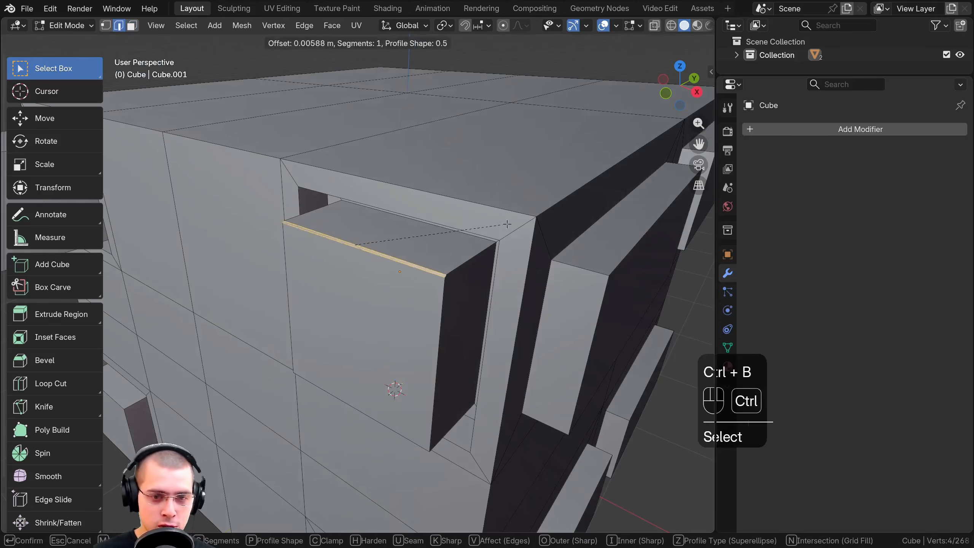
scroll(542, 219, "up", 1)
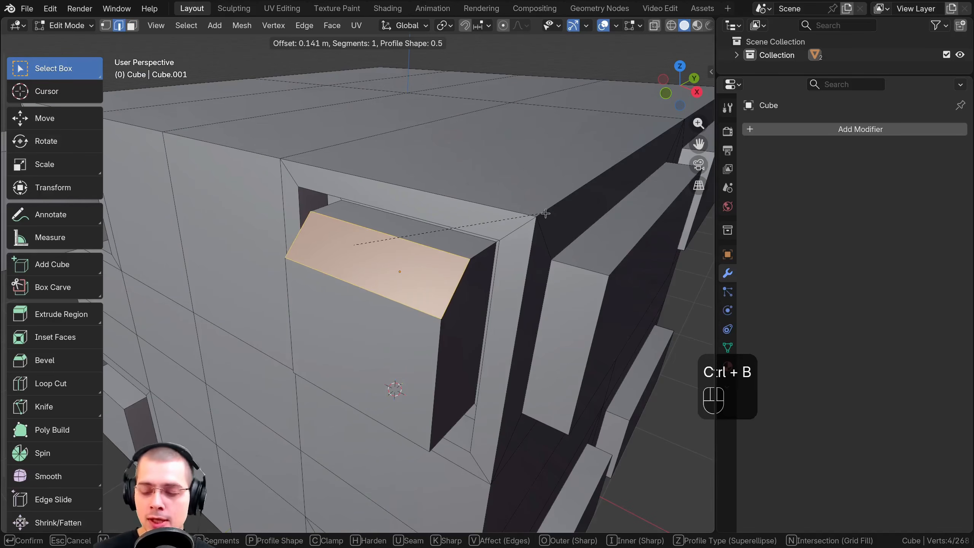
scroll(542, 220, "up", 4)
left_click(407, 210)
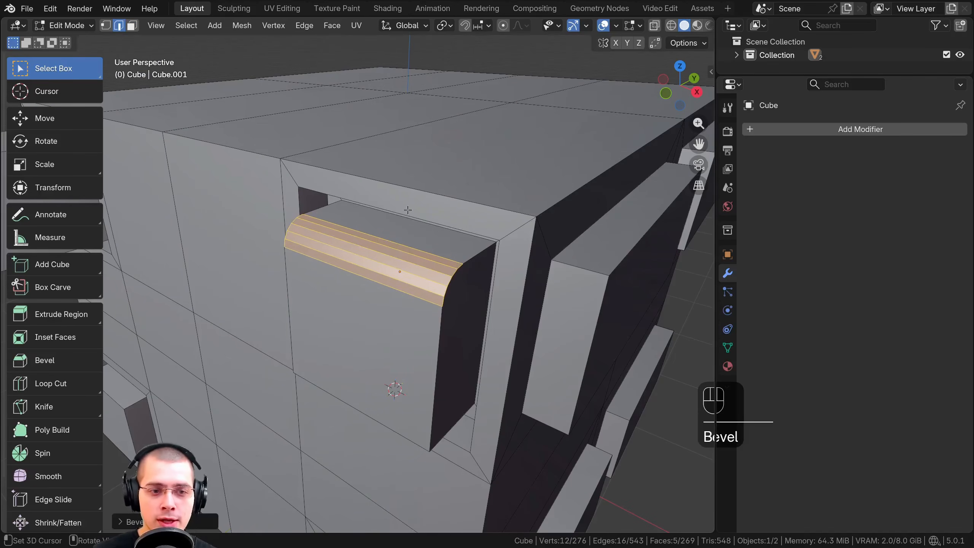
key("ctrl+z")
scroll(422, 209, "down", 5)
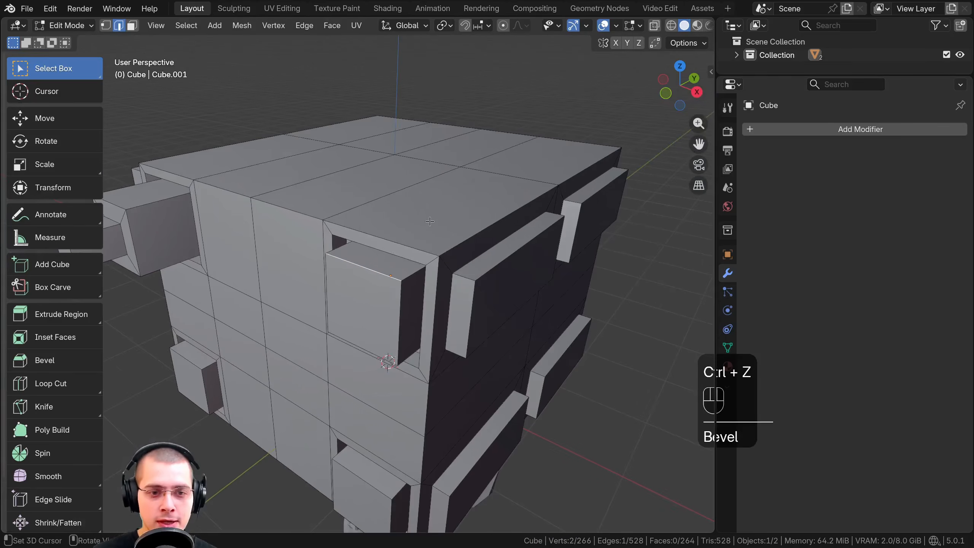
Return to Object Mode and add a Bevel modifier to the cube
key("Tab")
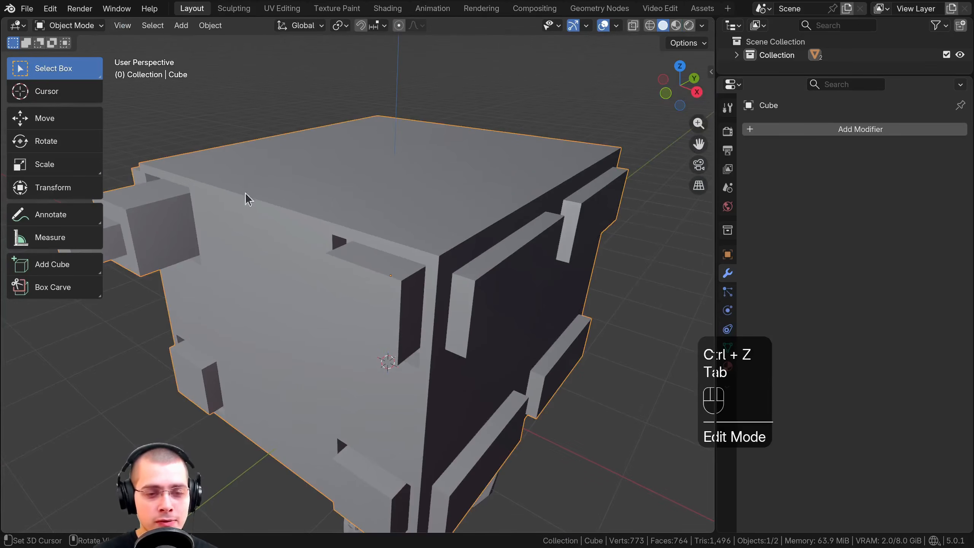
left_click(806, 132)
left_click(731, 131)
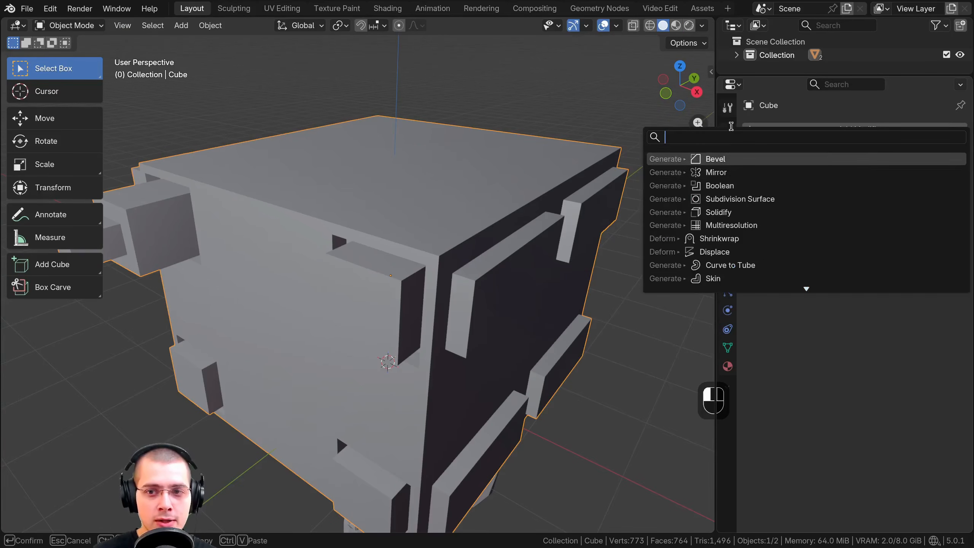
type("be")
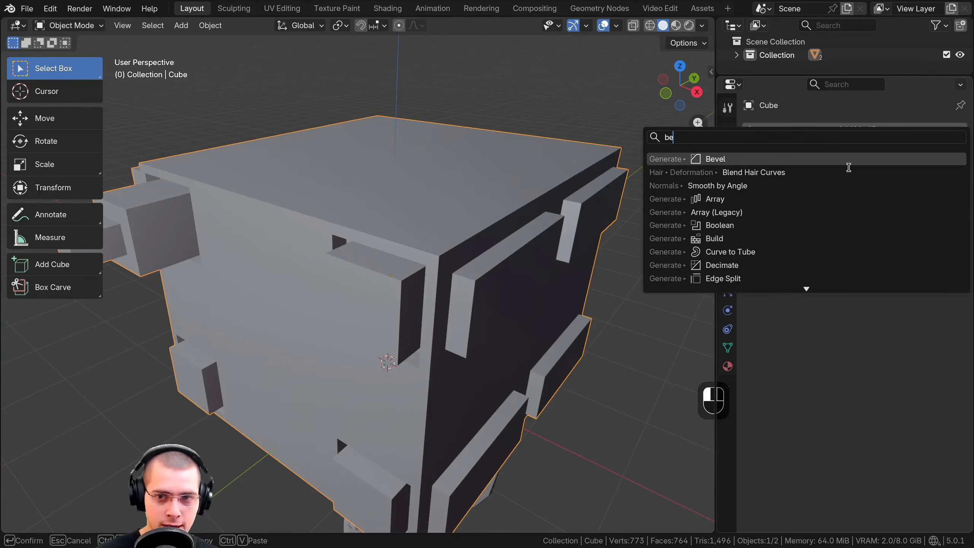
left_click(700, 159)
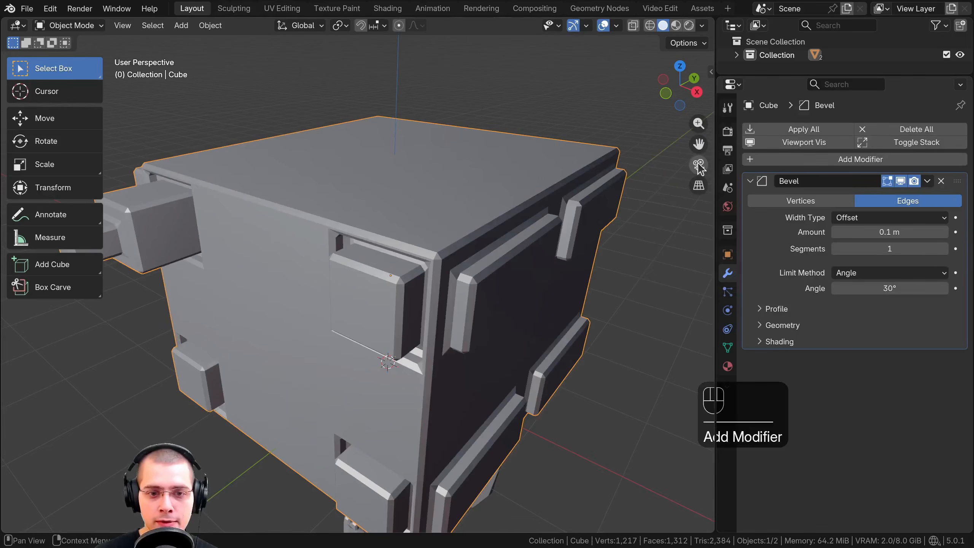
Set the Bevel modifier's amount to about 0.029 m
middle_click_drag(419, 339, 436, 329)
scroll(436, 329, "up", 5)
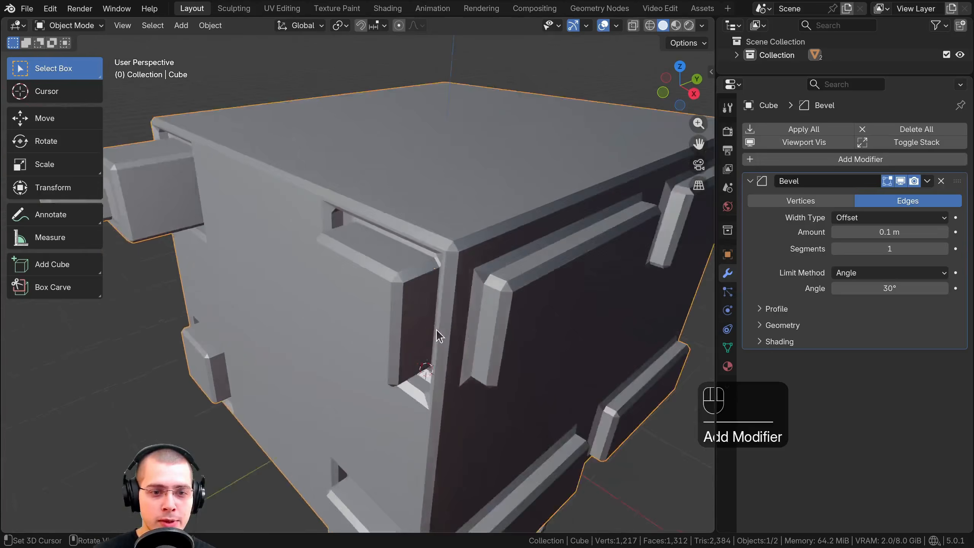
middle_click_drag(389, 209, 293, 232, "shift")
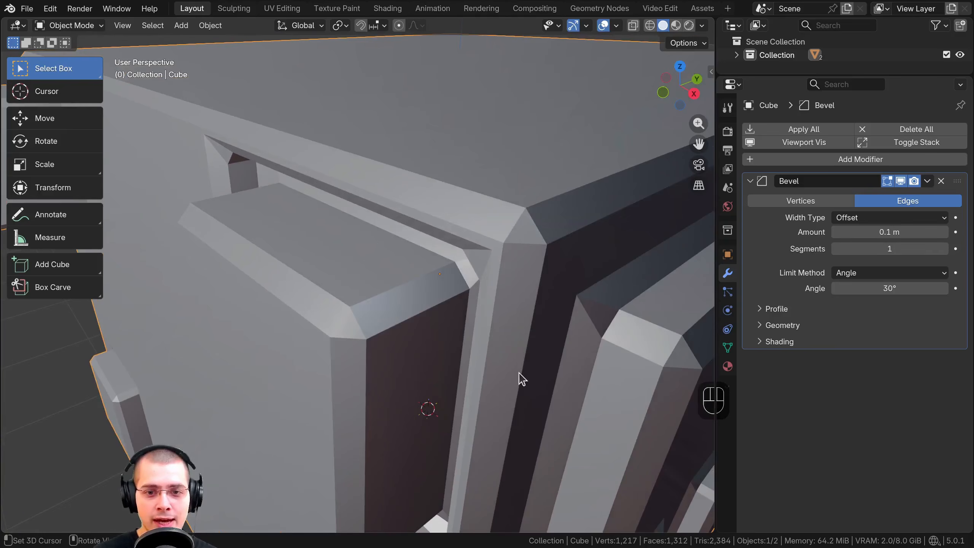
scroll(529, 229, "down", 3)
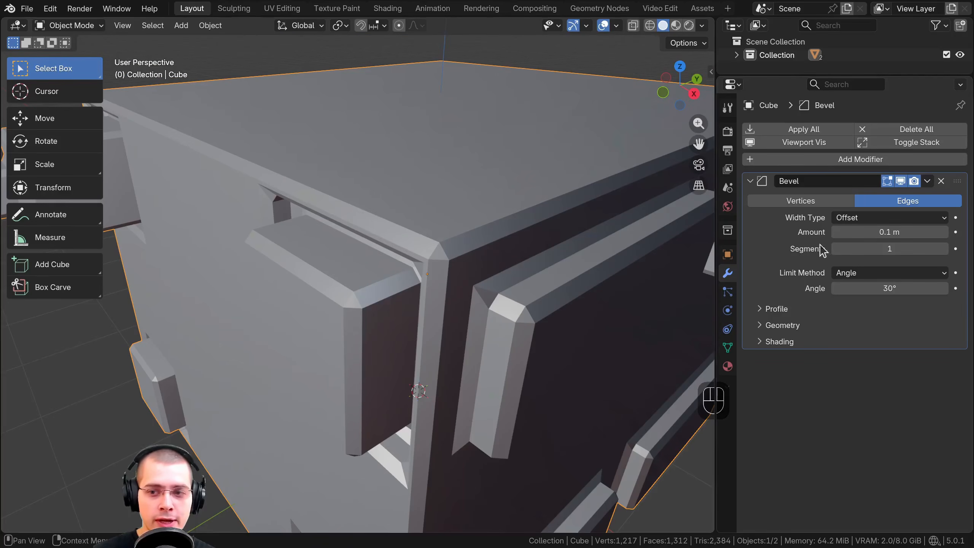
left_click_drag(867, 232, 820, 232, "shift")
Set the Bevel modifier's segments to 5
mouse_move(889, 248)
left_mouse_down()
mouse_move(902, 248)
mouse_move(889, 249)
left_mouse_up()
left_click(938, 251)
left_click(945, 249)
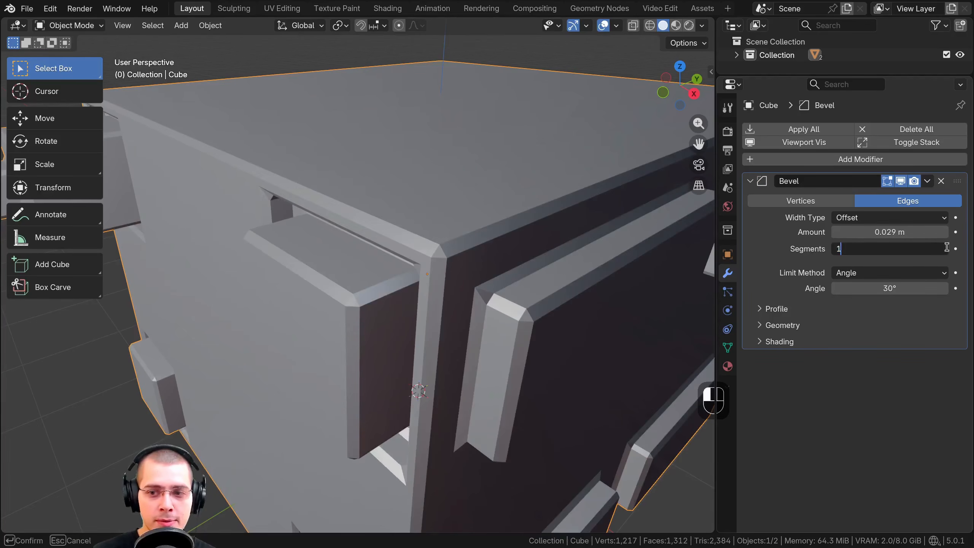
left_click(954, 255)
left_click(945, 250)
left_click(946, 250)
left_click(946, 250)
left_click(944, 249)
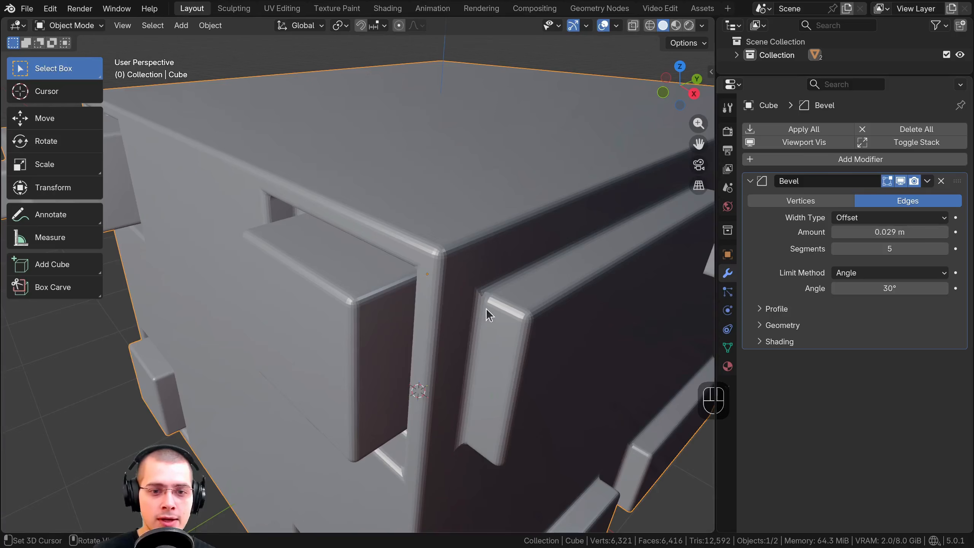
Apply Shade Smooth to the beveled cube
middle_click_drag(485, 309, 478, 310)
scroll(467, 301, "up", 3)
scroll(394, 307, "down", 5)
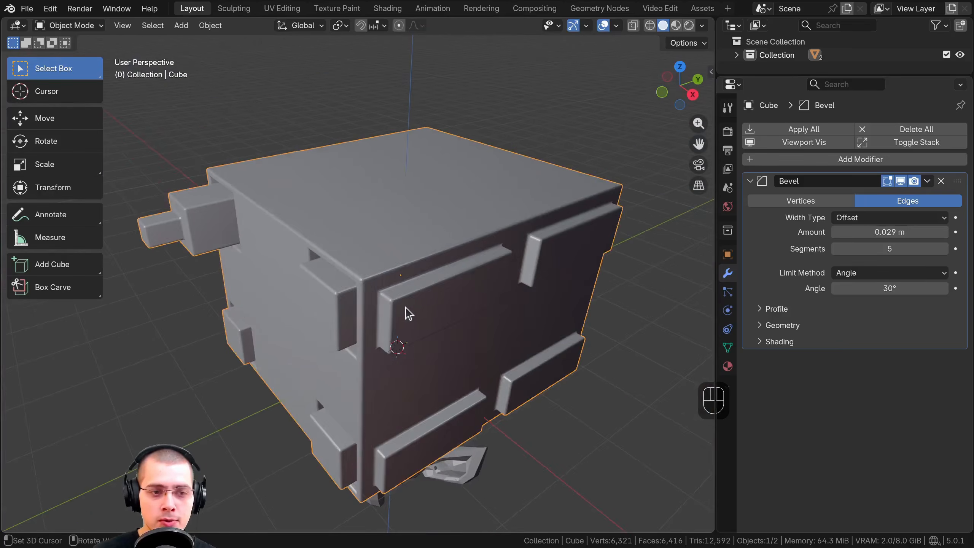
middle_click_drag(406, 312, 424, 300)
scroll(435, 289, "up", 6)
scroll(412, 218, "down", 2)
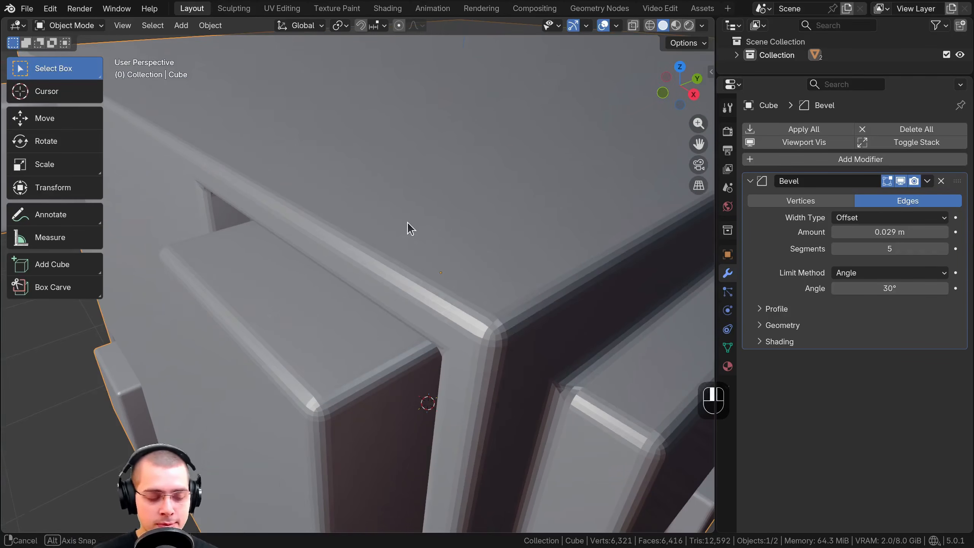
key("w")
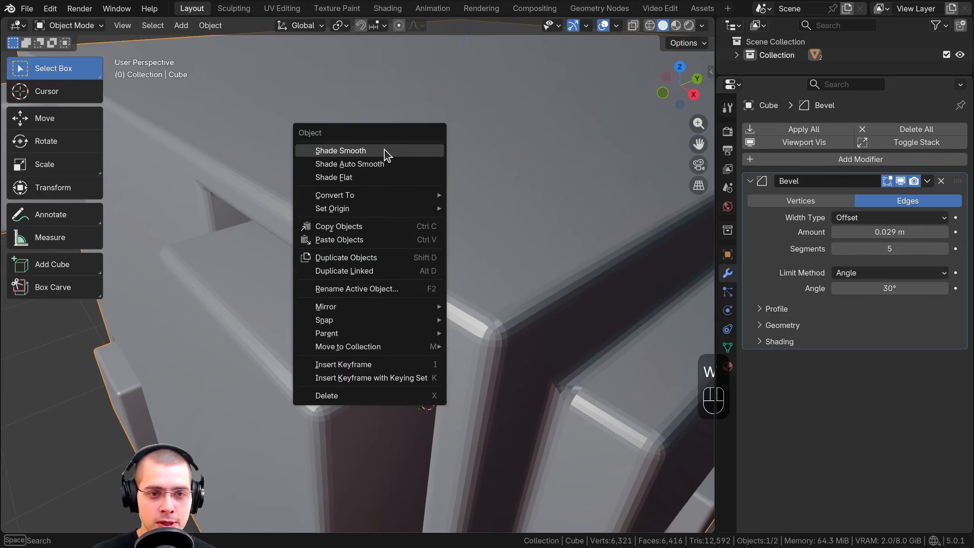
left_click(385, 151)
scroll(382, 173, "down", 5)
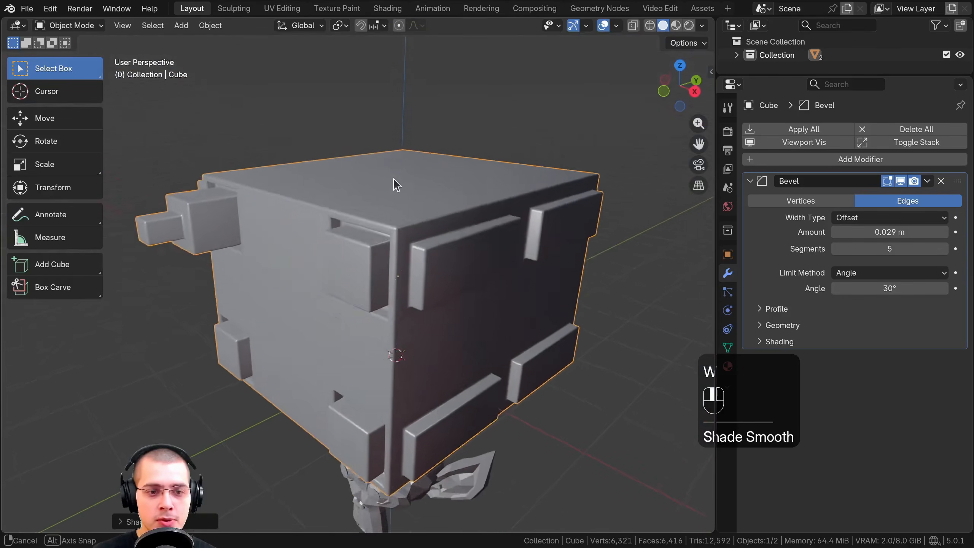
Try larger bevel widths and set the Bevel modifier's amount to 10 m
middle_click_drag(392, 178, 468, 193)
middle_click_drag(310, 203, 431, 202)
scroll(432, 202, "up", 4)
middle_click_drag(431, 201, 380, 211, "shift")
scroll(327, 197, "up", 2)
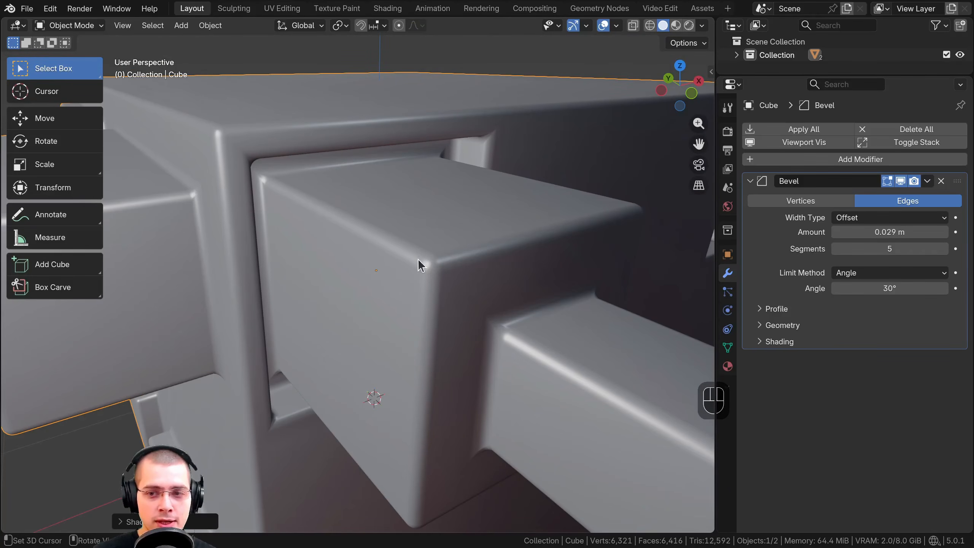
scroll(418, 259, "down", 4)
left_click_drag(889, 232, 966, 232)
left_click_drag(849, 231, 874, 230)
left_click(848, 231)
type("10")
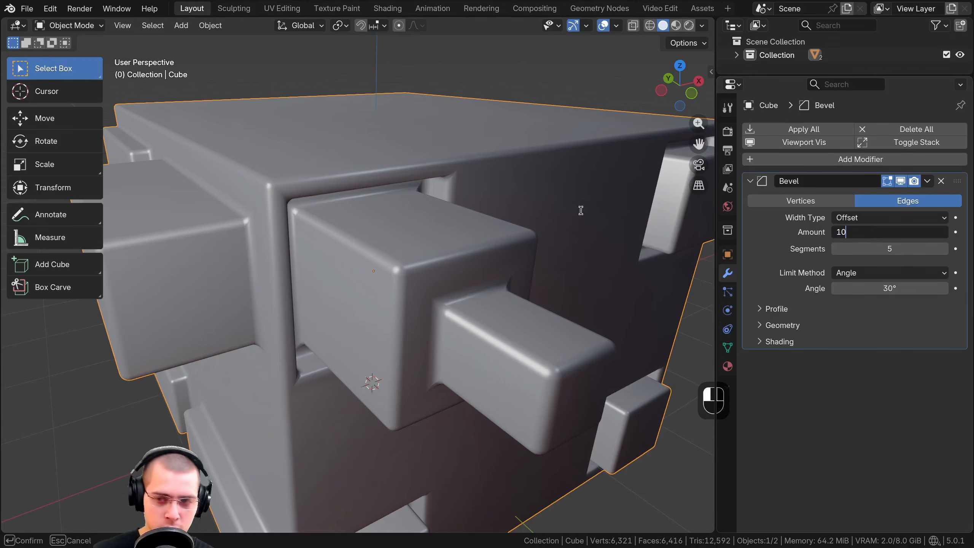
key("Return")
scroll(324, 241, "up", 6)
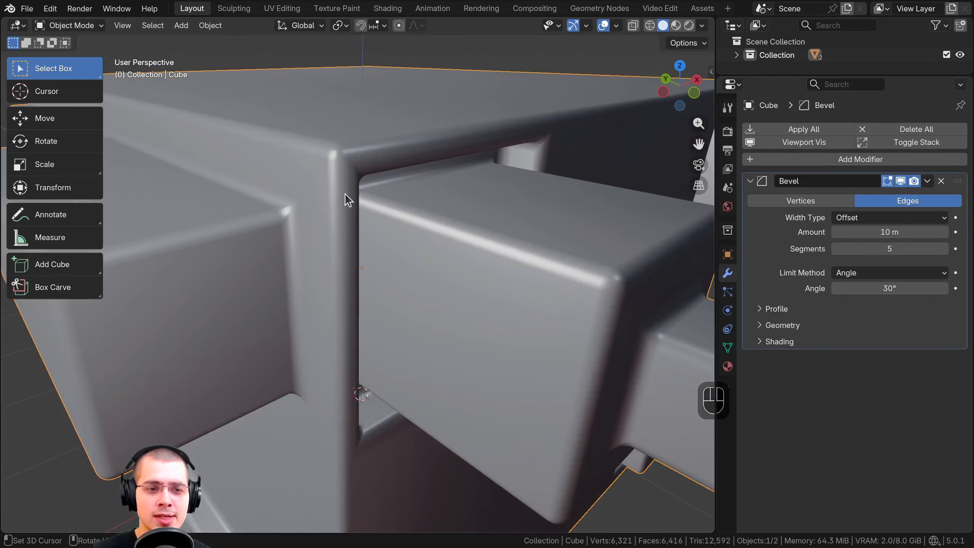
Examine the original edges at the cube's upper corner in Edit Mode, and return to Object Mode
scroll(353, 226, "up", 1)
middle_click_drag(345, 193, 345, 220, "shift")
key("Tab")
middle_click_drag(345, 221, 338, 219, "shift")
scroll(336, 218, "up", 3)
scroll(334, 216, "down", 4)
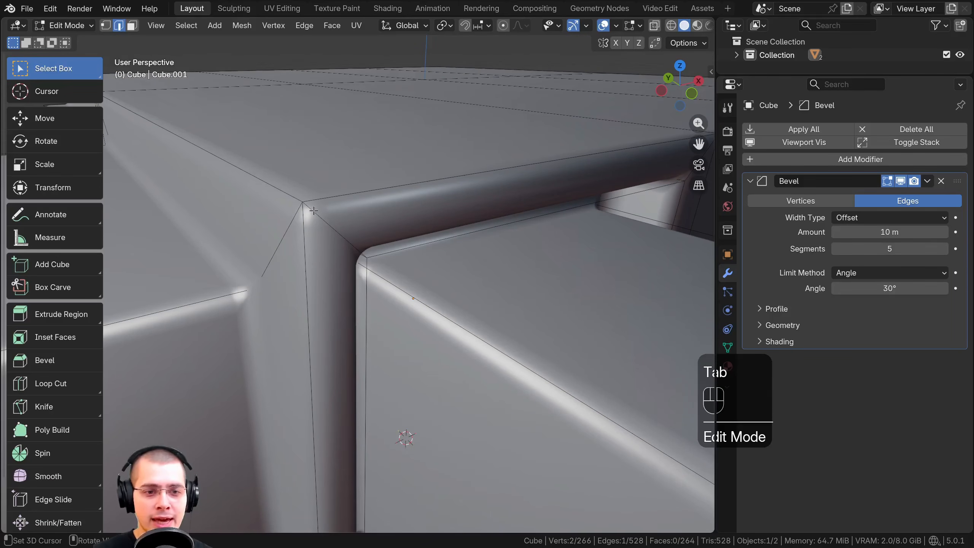
left_click(309, 210)
middle_click_drag(330, 217, 337, 126, "shift")
key("Tab")
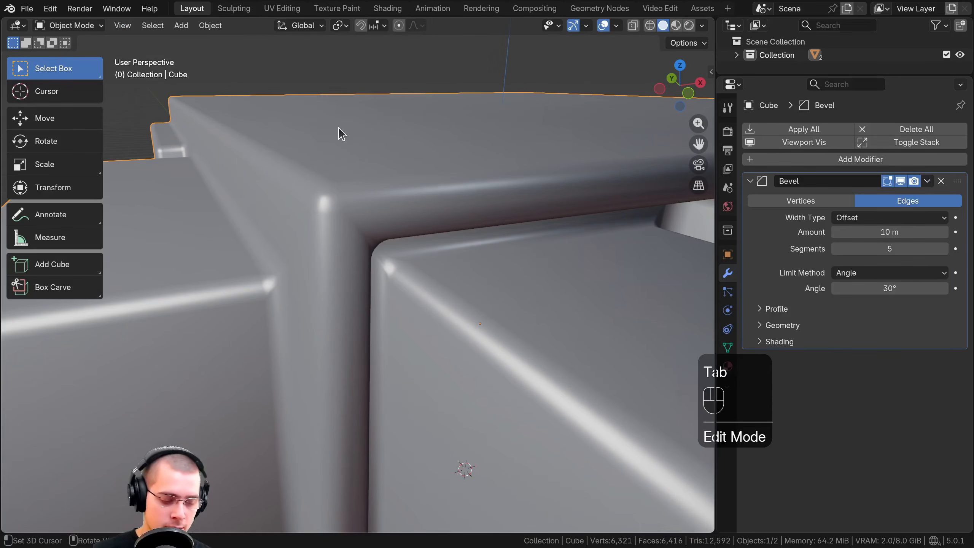
Apply Shade Flat to the cube and set the Bevel modifier's amount to 0.139 m
key("w")
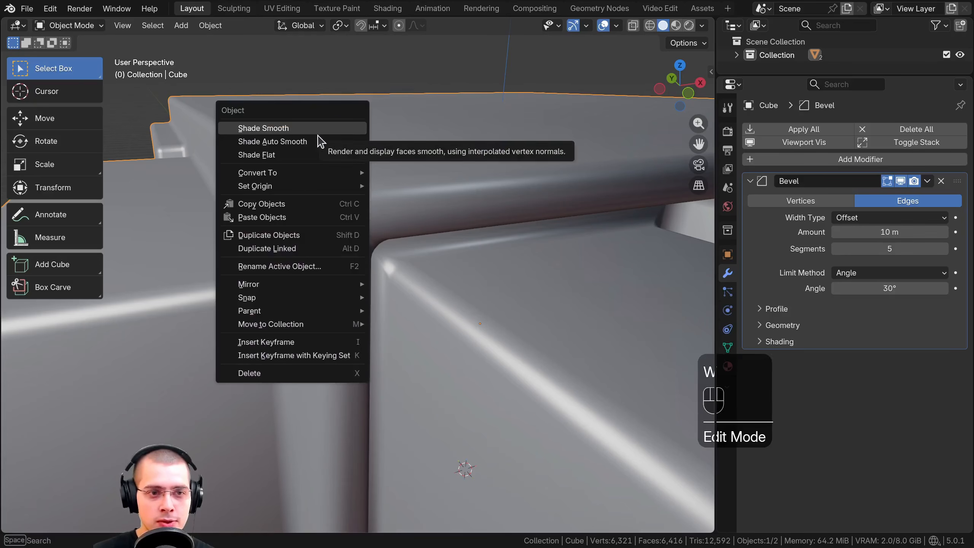
left_click(290, 155)
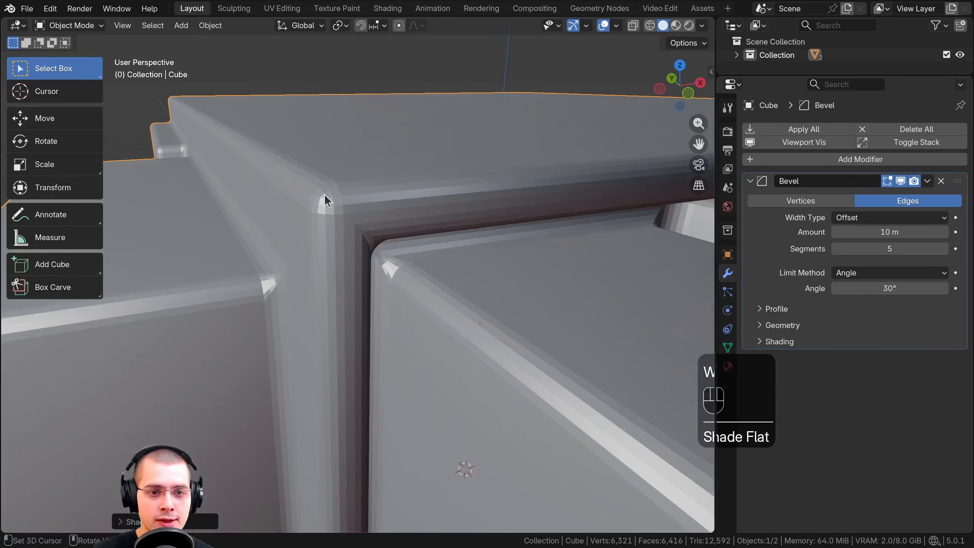
middle_click_drag(324, 194, 300, 141, "ctrl")
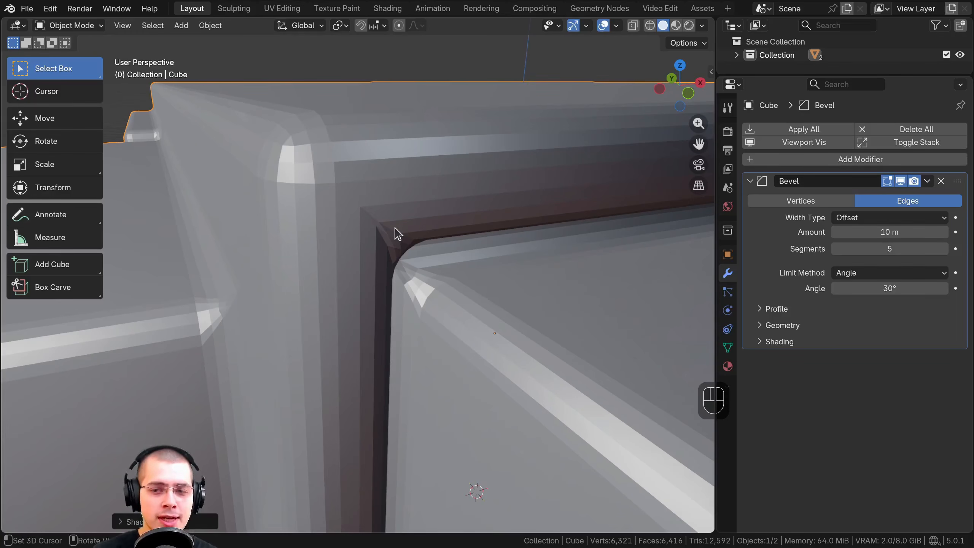
mouse_move(847, 230)
left_mouse_down("shift")
mouse_move(817, 232)
mouse_move(833, 231)
left_mouse_up("shift")
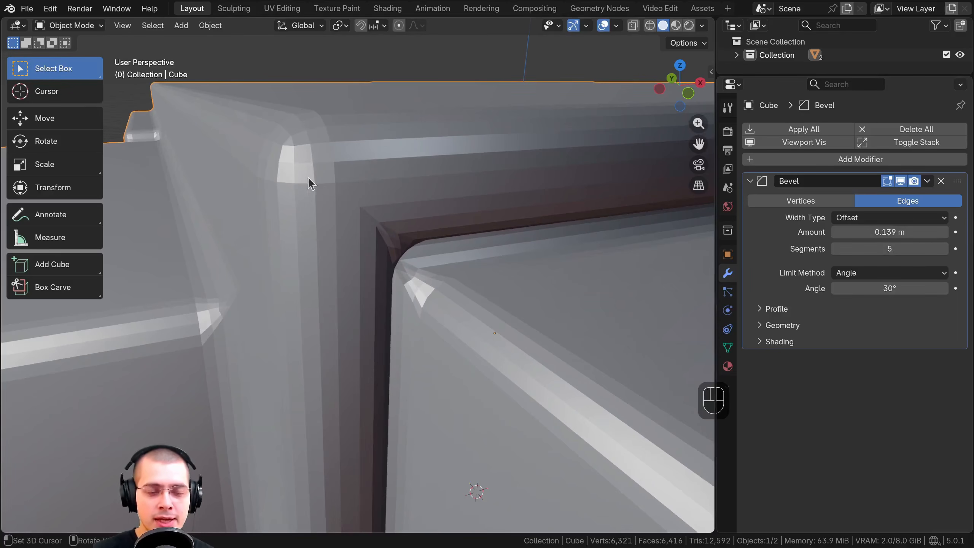
scroll(307, 177, "down", 8)
In Edit Mode, try beveling the upper front edge of the large protruding block, and undo the bevel
key("Tab")
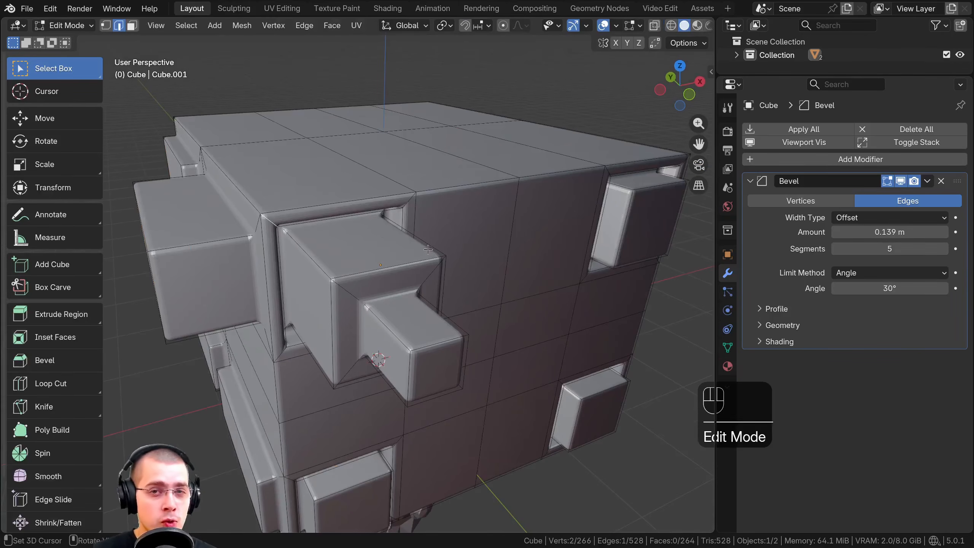
left_click(427, 353)
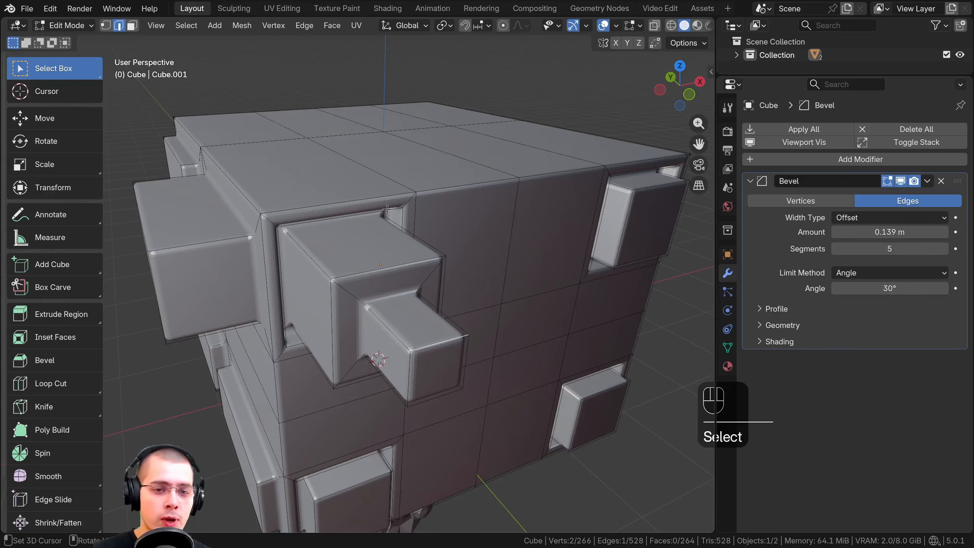
scroll(158, 138, "up", 2)
left_click(368, 271)
middle_click_drag(495, 307, 533, 288, "shift")
scroll(538, 289, "up", 2)
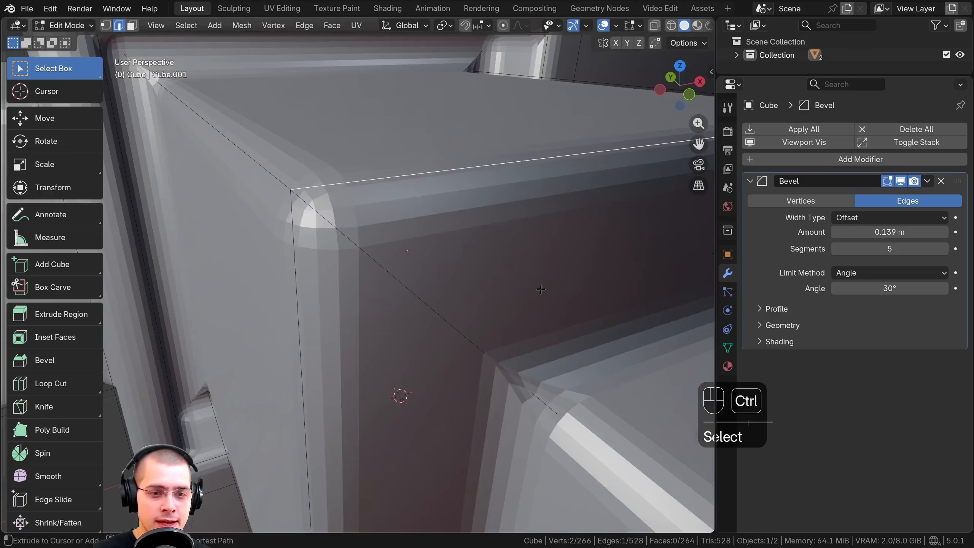
scroll(544, 293, "down", 1)
key("ctrl+b")
left_click(427, 204)
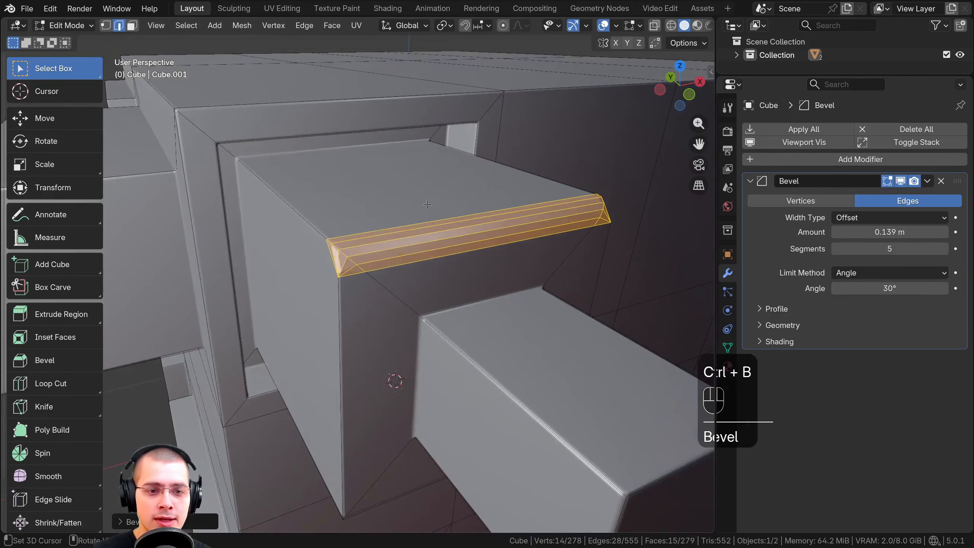
key("ctrl+z")
scroll(417, 254, "down", 5)
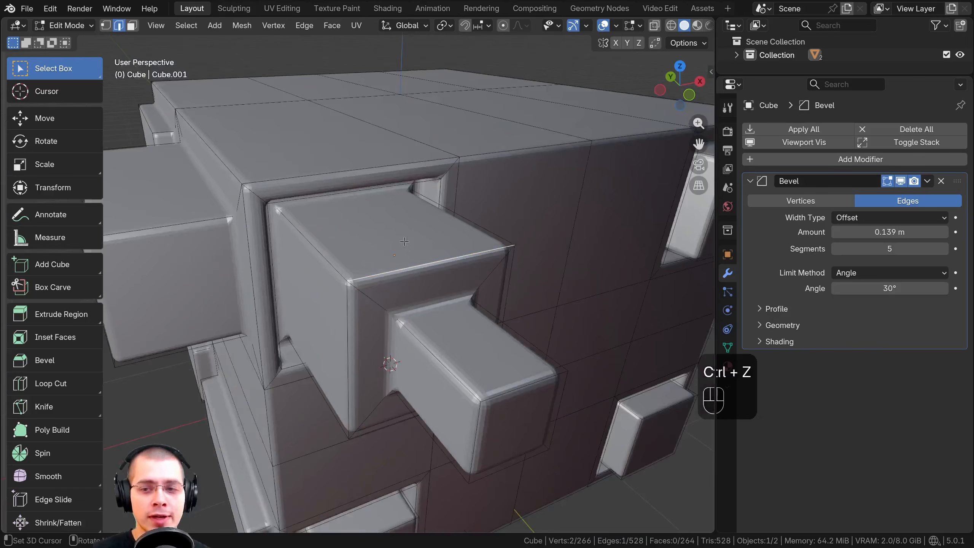
In face select mode, extrude the end face of the small protruding block further outward
left_click(133, 28)
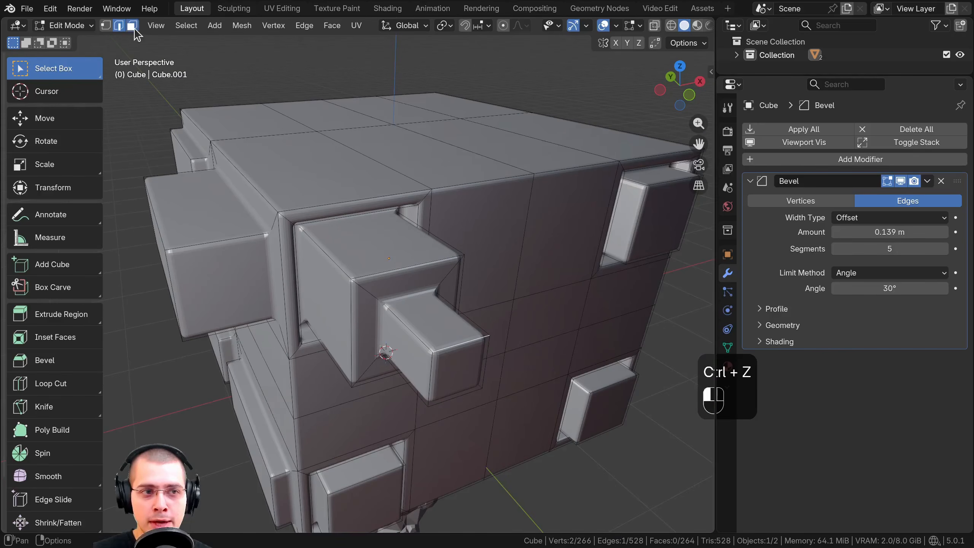
scroll(474, 373, "up", 2)
middle_click_drag(456, 368, 416, 244, "shift")
scroll(404, 237, "up", 2)
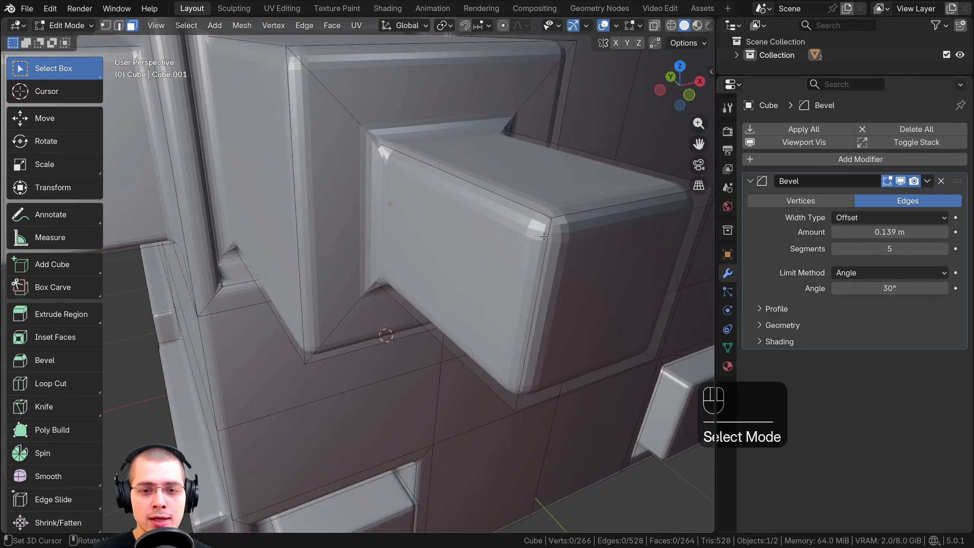
scroll(544, 237, "down", 5)
left_click(448, 264)
key("g")
right_click(441, 276)
middle_click_drag(454, 277, 494, 333)
key("e")
left_click(573, 384)
Extrude the side face of the small block's end segment toward the negative X side
middle_click_drag(571, 380, 484, 237, "shift")
left_click(416, 311)
key("e")
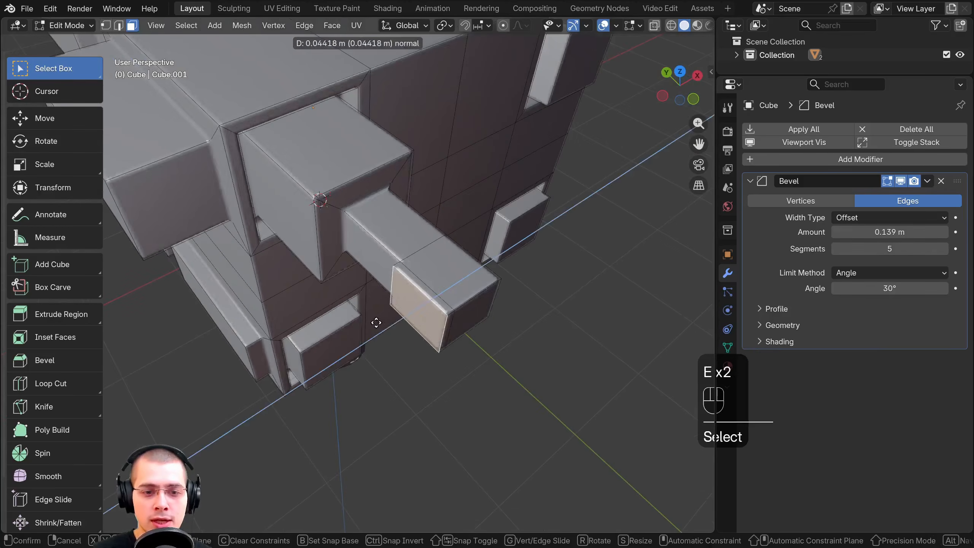
left_click(330, 358)
Inset the upper face beside the protruding block and extrude it inward to form a recess
middle_click_drag(334, 355, 368, 387, "shift")
middle_click_drag(369, 387, 312, 303)
left_click(320, 230)
middle_click_drag(337, 222, 430, 249, "shift")
middle_click_drag(429, 249, 458, 277)
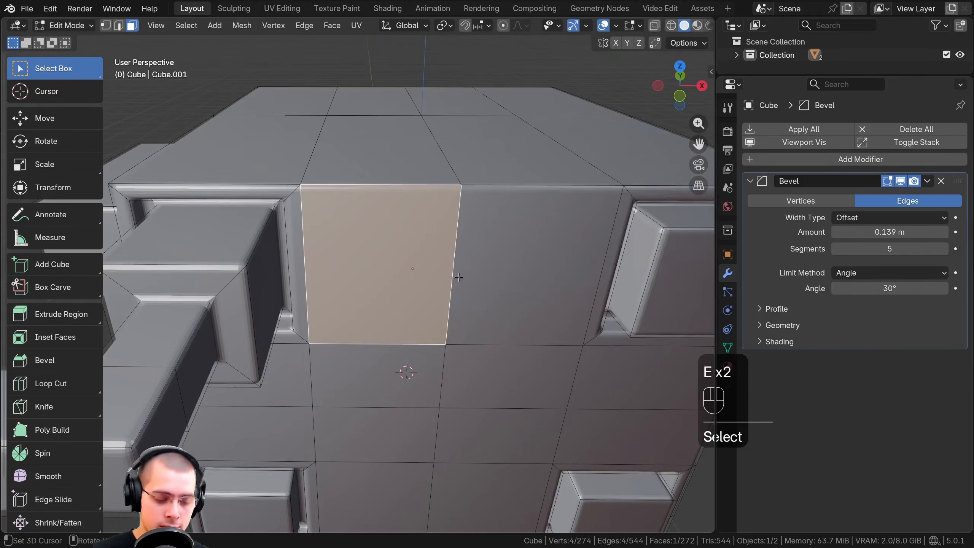
key("i")
left_click(443, 266)
key("e")
left_click(420, 234)
scroll(410, 234, "up", 2)
middle_click_drag(403, 234, 437, 257, "shift")
scroll(406, 219, "down", 3)
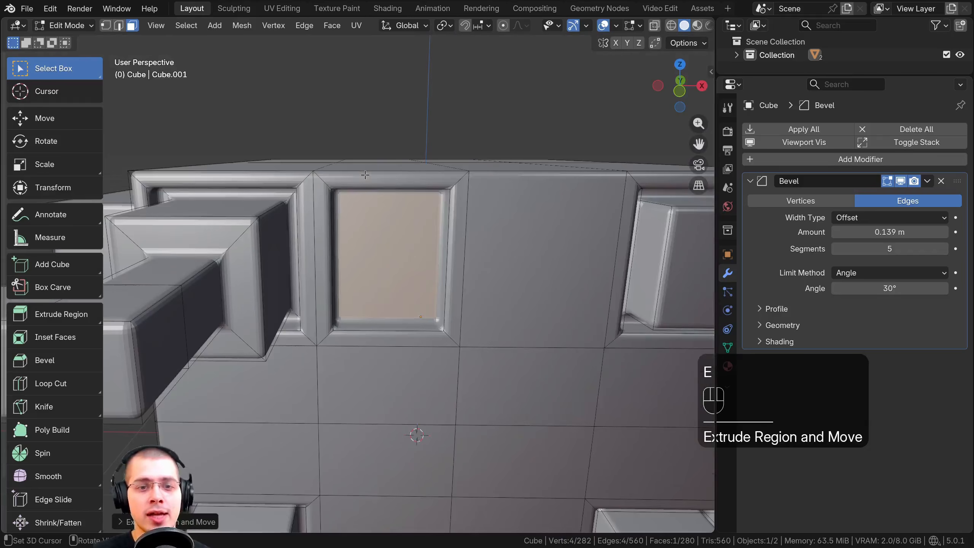
Examine the beveled recess and corner in Object Mode, comparing them with the base mesh in Edit Mode
key("Tab")
middle_click_drag(372, 181, 413, 204)
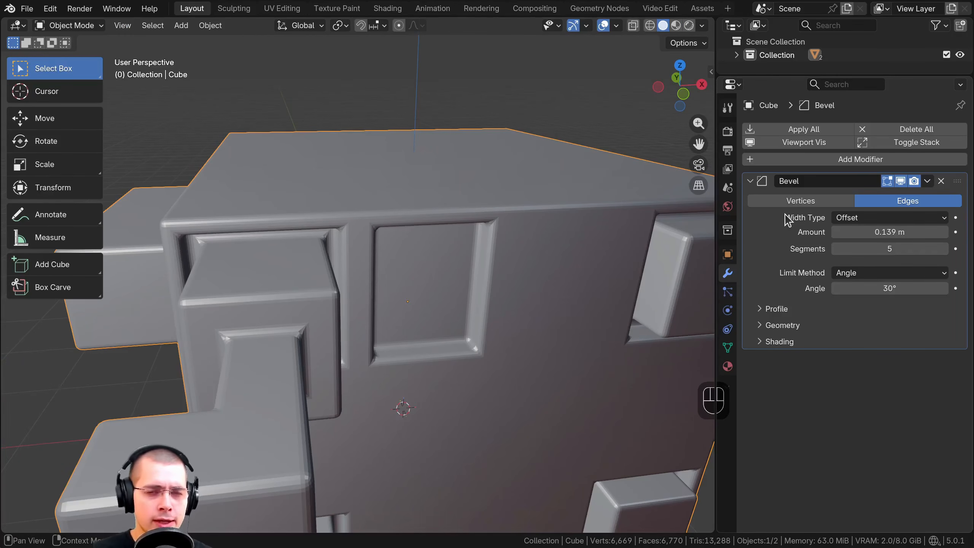
scroll(421, 246, "up", 8)
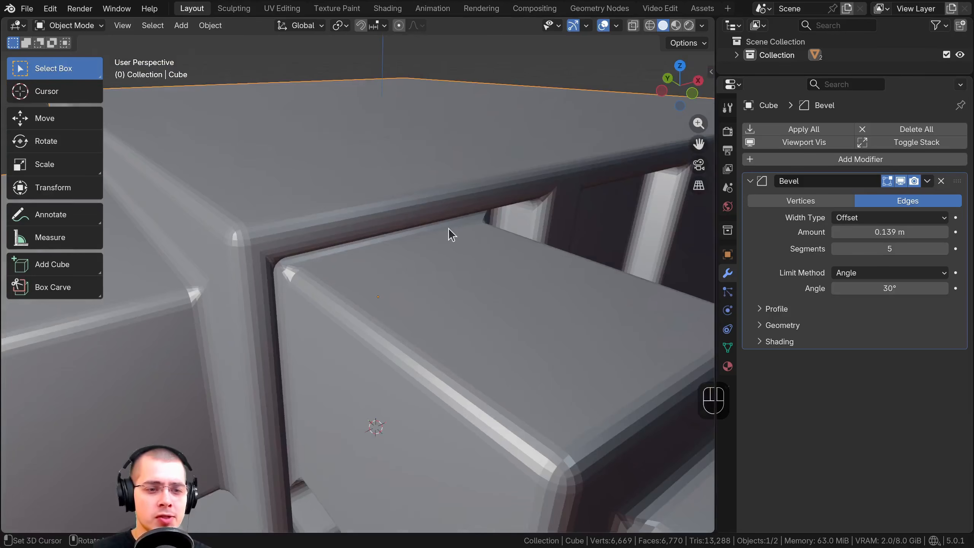
key("Tab")
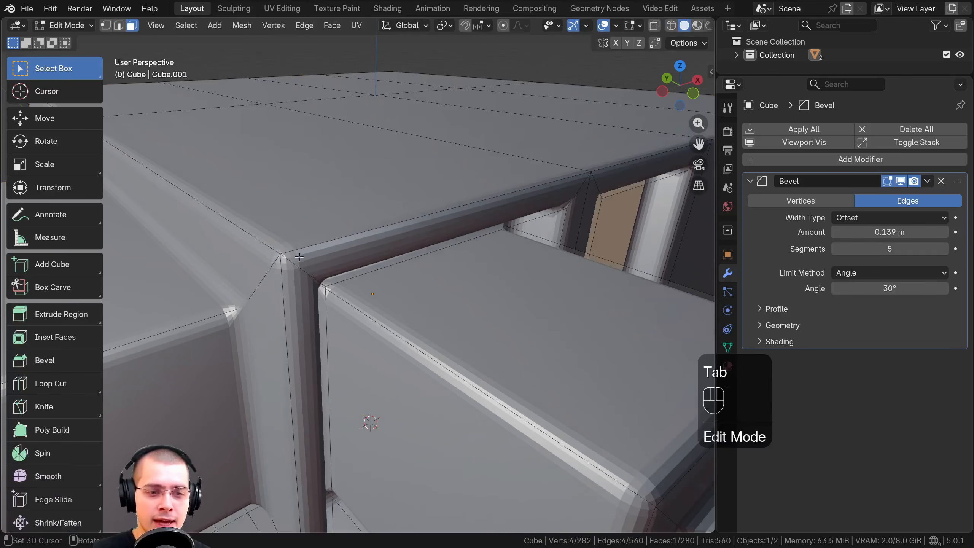
key("Tab")
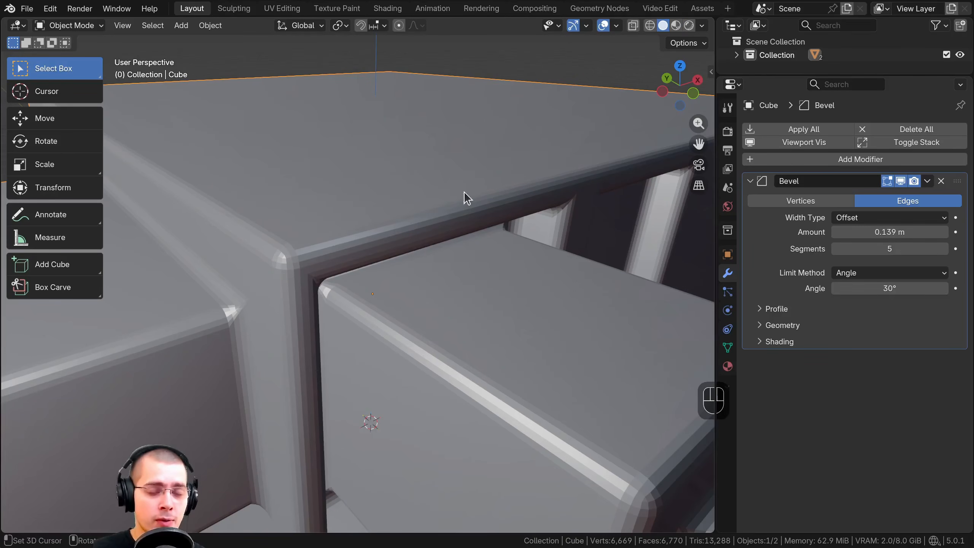
In Object Mode, apply the Bevel modifier to the cube
middle_click_drag(464, 192, 470, 191)
left_click(928, 182)
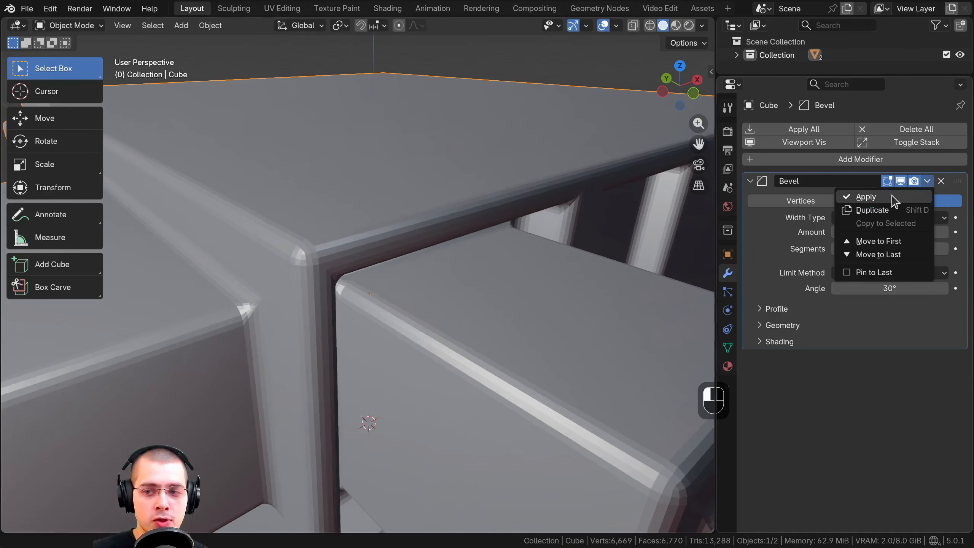
left_click(890, 199)
scroll(403, 239, "up", 5)
In Edit Mode, box select the beveled faces around the cube's upper corner
key("Tab")
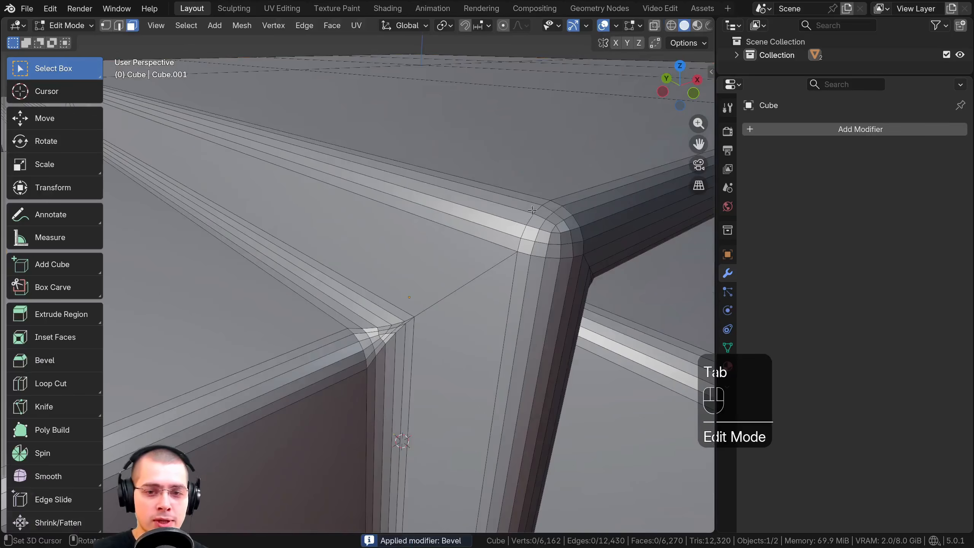
right_click(571, 209)
left_click_drag(565, 205, 511, 232)
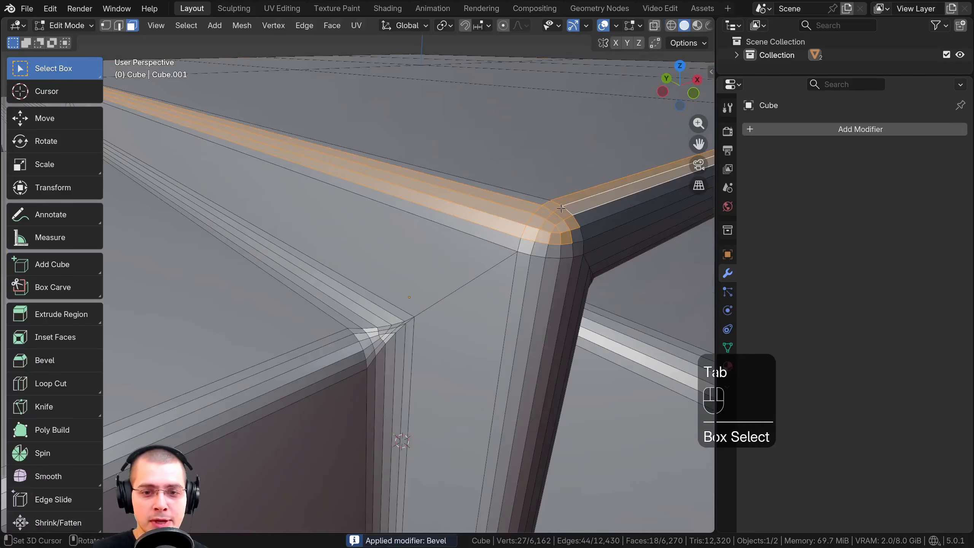
Extrude the protruding block's front face outward, and undo back to the unapplied Bevel modifier in Object Mode
scroll(548, 226, "down", 8)
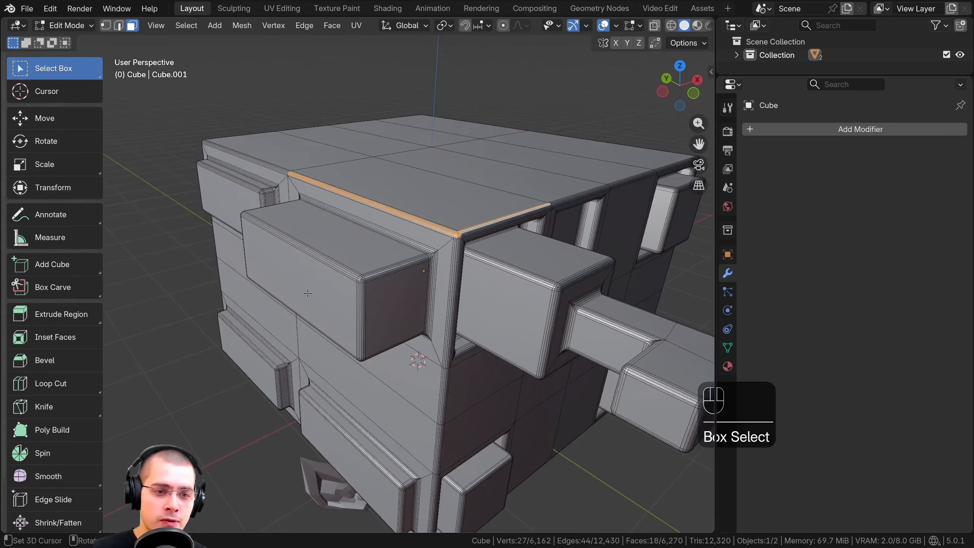
left_click(307, 293)
scroll(352, 292, "up", 3)
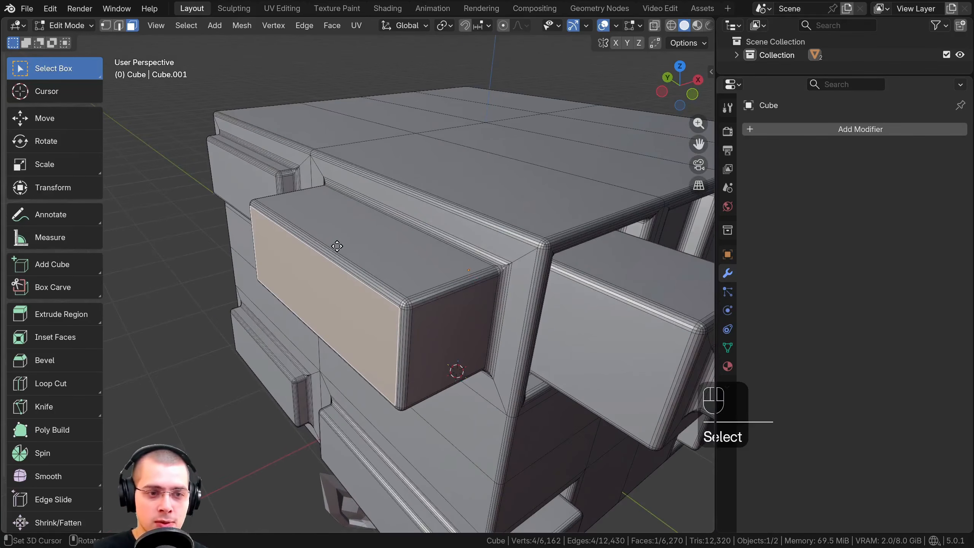
key("e")
left_click(394, 331)
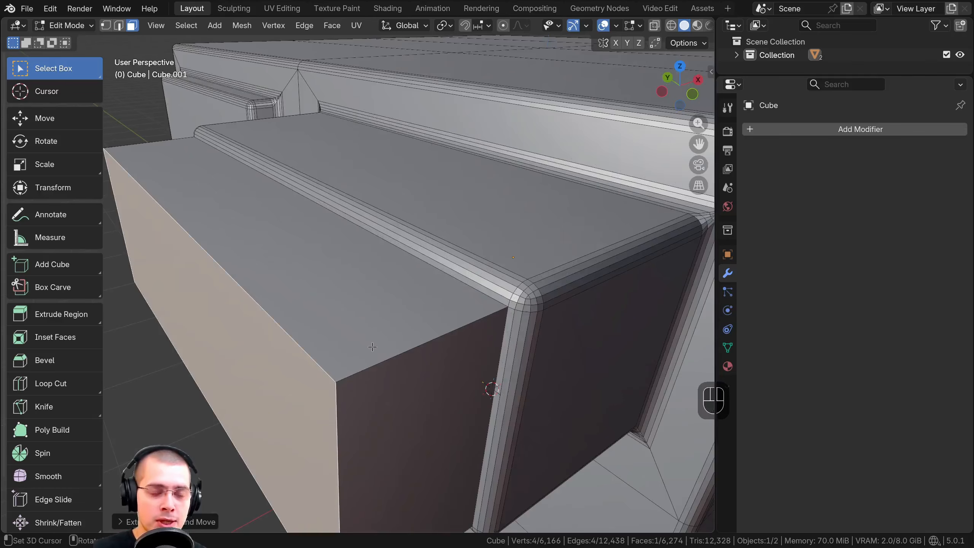
scroll(400, 328, "down", 3)
key("ctrl+z")
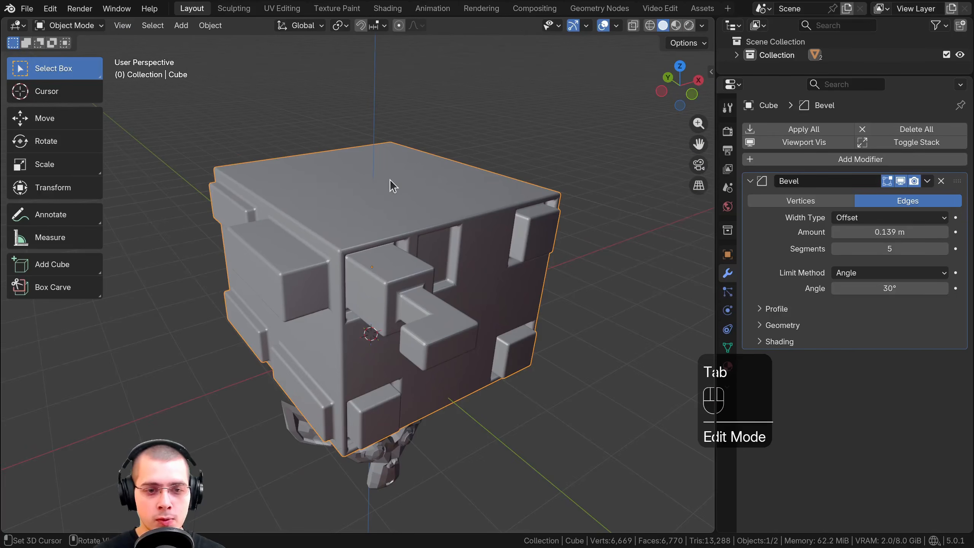
Delete the cube and move the monkey head up about 3.6 m along the global Z axis
key("x")
left_click(368, 180)
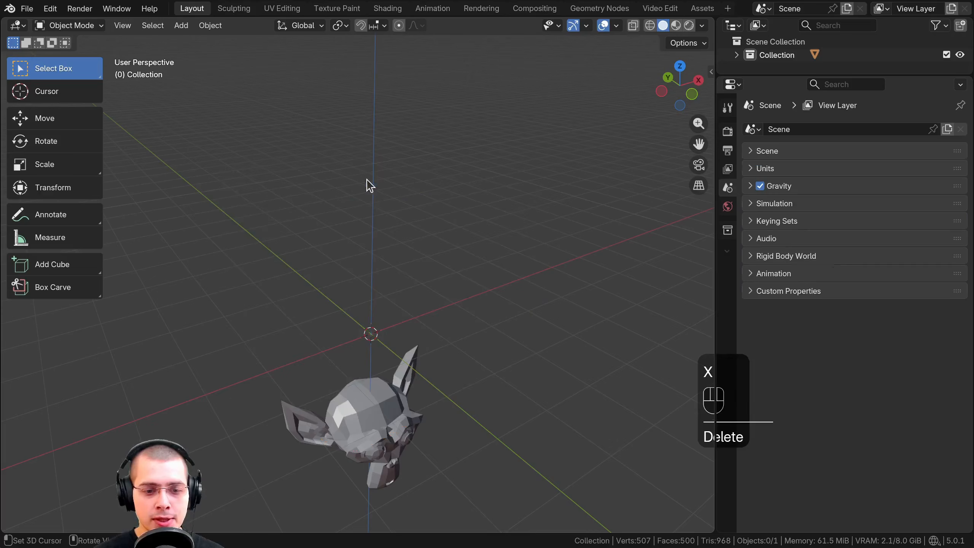
left_click(364, 401)
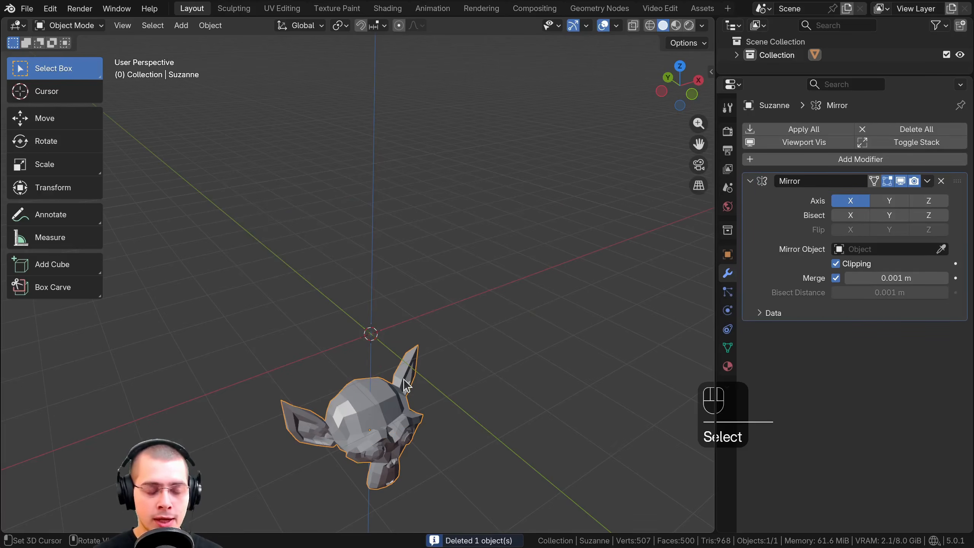
key("g")
key("z")
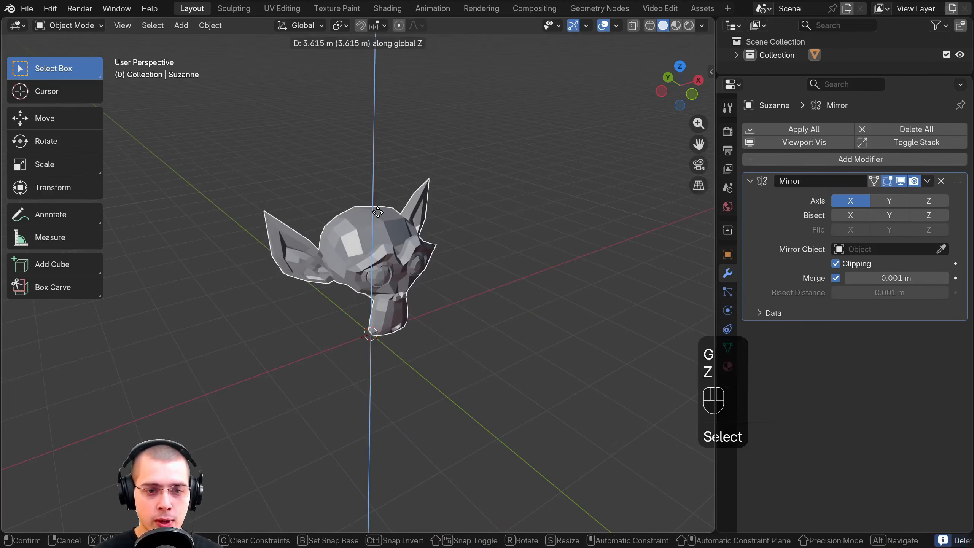
left_click(379, 214)
Examine the monkey head's faceted brow, eyes and forehead from the front and up close
middle_click_drag(380, 215, 278, 180)
scroll(488, 262, "up", 3)
middle_click_drag(488, 262, 426, 228, "shift")
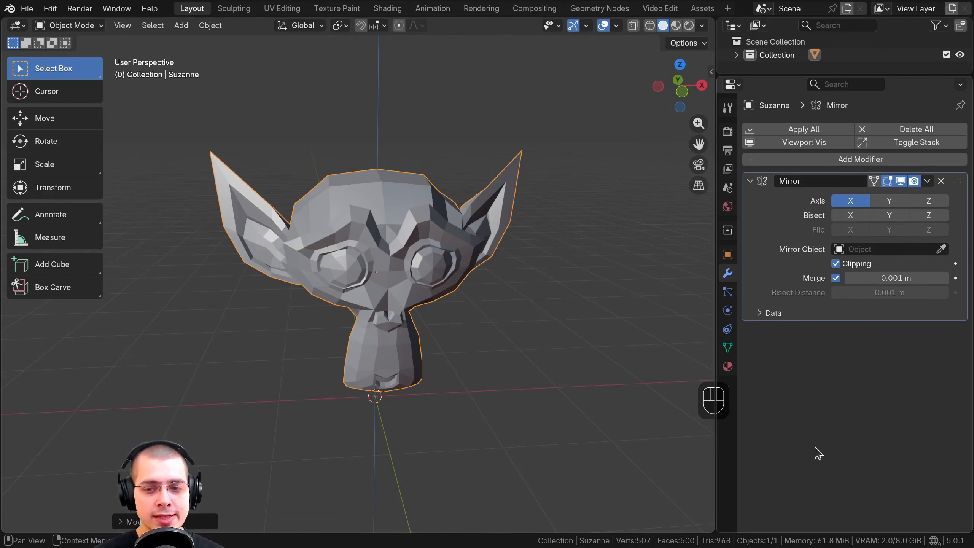
scroll(345, 341, "up", 1)
middle_click_drag(352, 318, 329, 325, "shift")
scroll(332, 329, "up", 1)
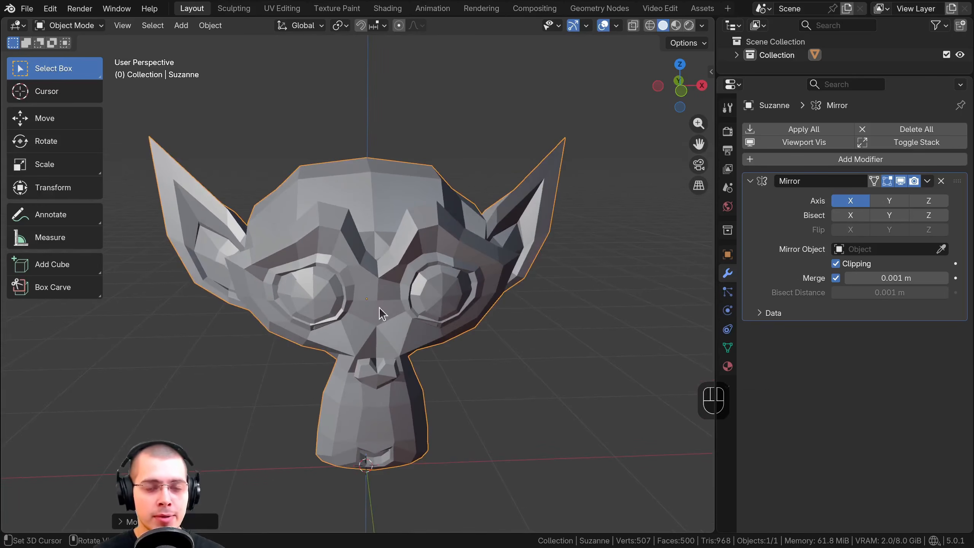
middle_click_drag(475, 296, 483, 243)
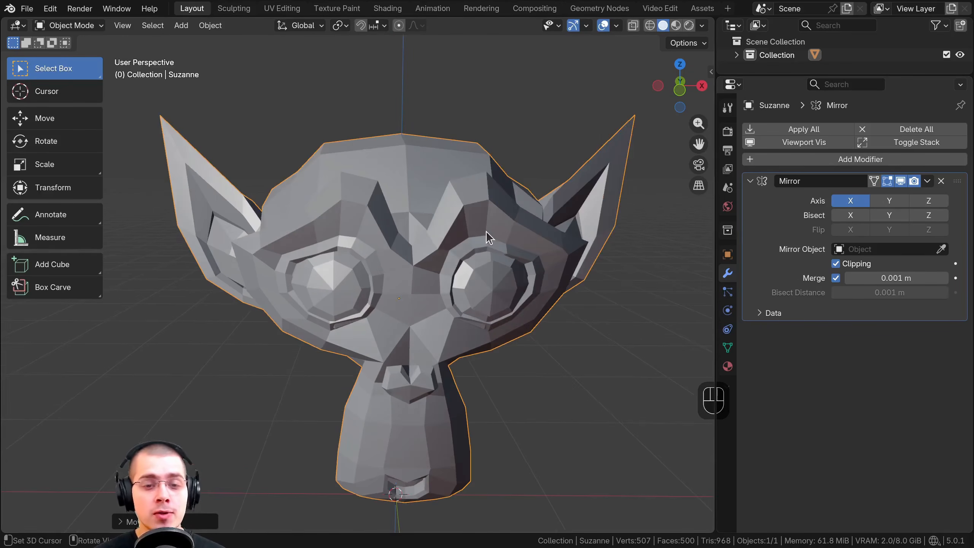
scroll(430, 207, "up", 4)
middle_click_drag(346, 159, 420, 169)
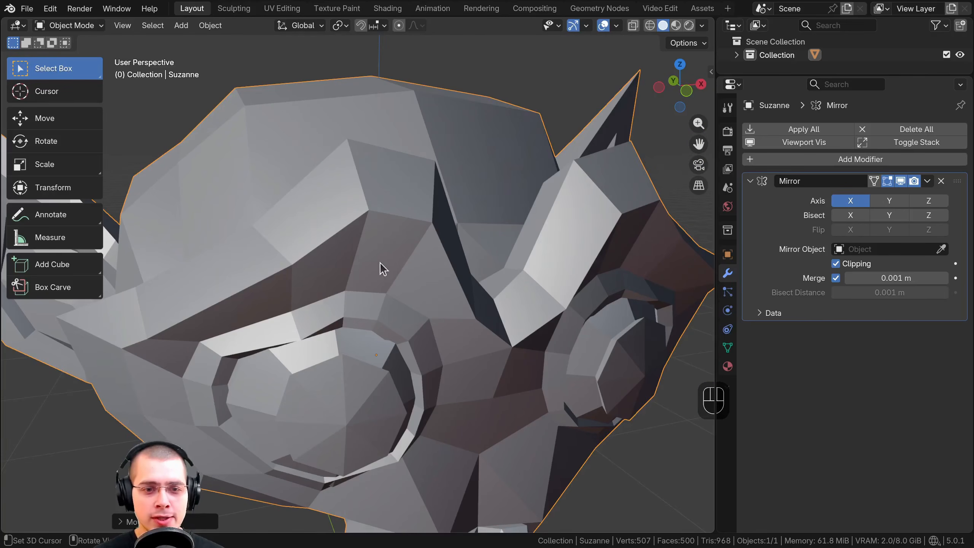
scroll(380, 263, "down", 2)
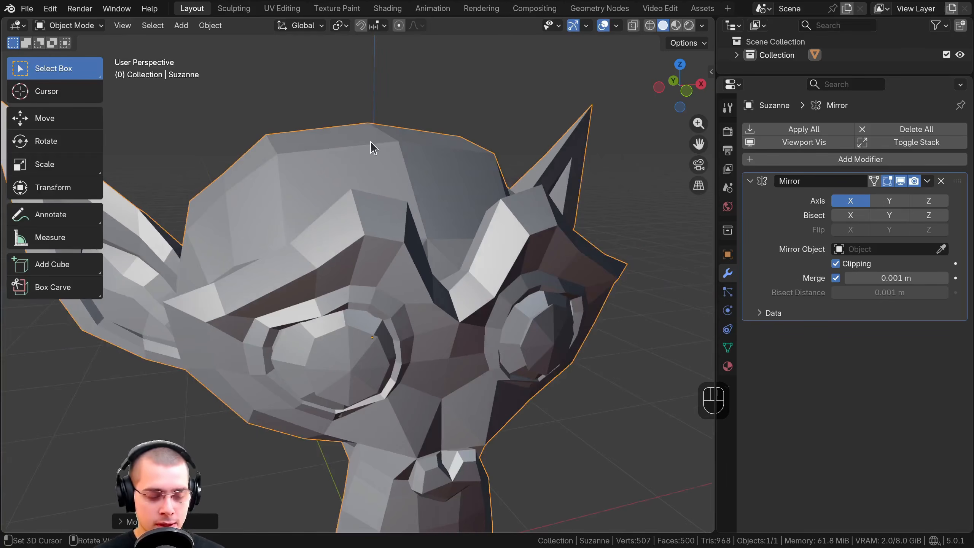
Apply Shade Smooth to the monkey head and inspect its brow, eyes and silhouette
key("q")
key("w")
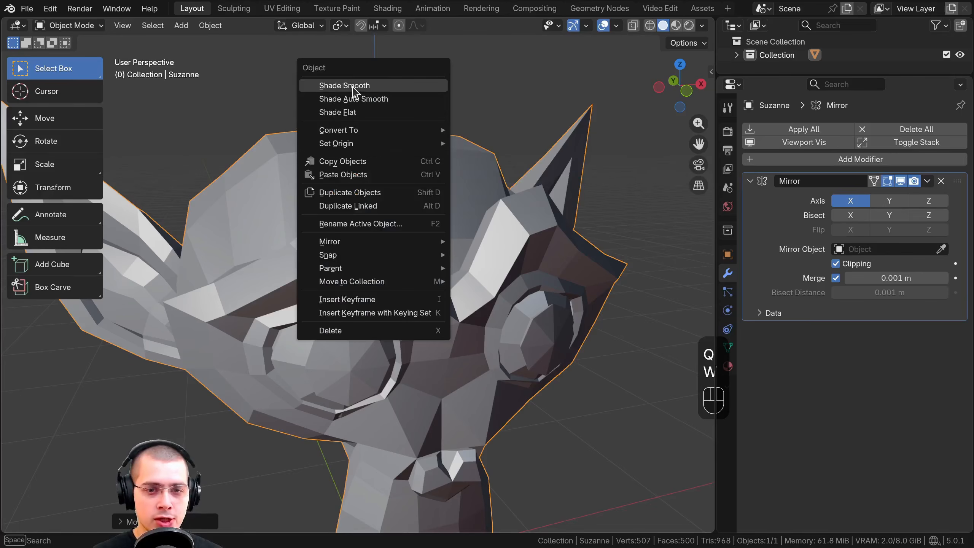
left_click(352, 86)
scroll(479, 323, "down", 2)
middle_click_drag(432, 272, 475, 273)
scroll(406, 242, "up", 3)
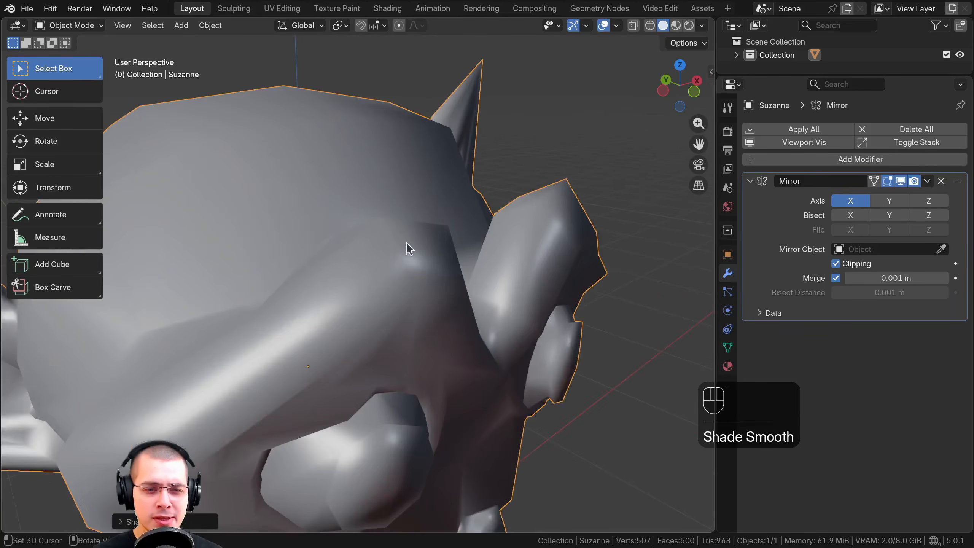
middle_click_drag(408, 248, 467, 245)
scroll(464, 255, "down", 4)
middle_click_drag(464, 255, 369, 221)
middle_click_drag(369, 221, 342, 170)
scroll(343, 184, "up", 1)
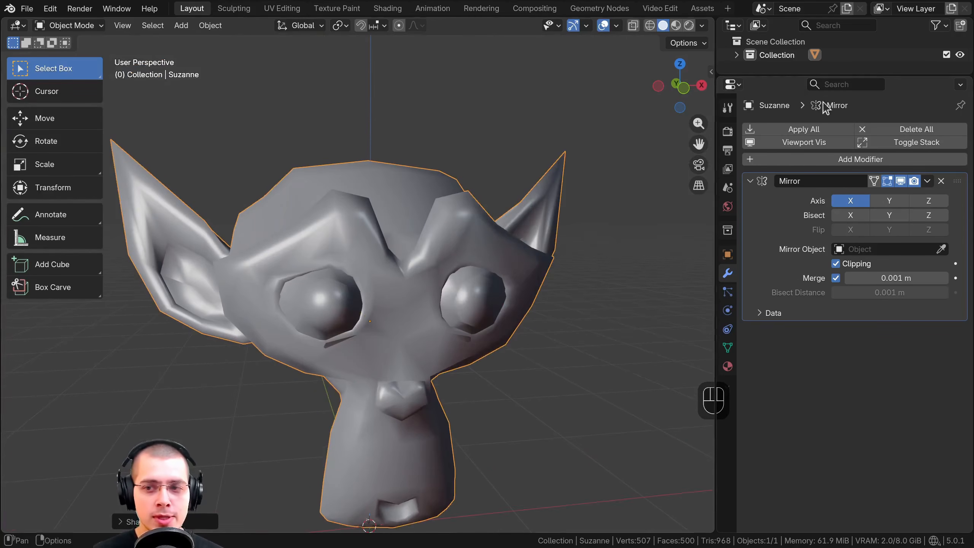
Add a Subdivision Surface modifier to the monkey head after its Mirror modifier
left_click(837, 162)
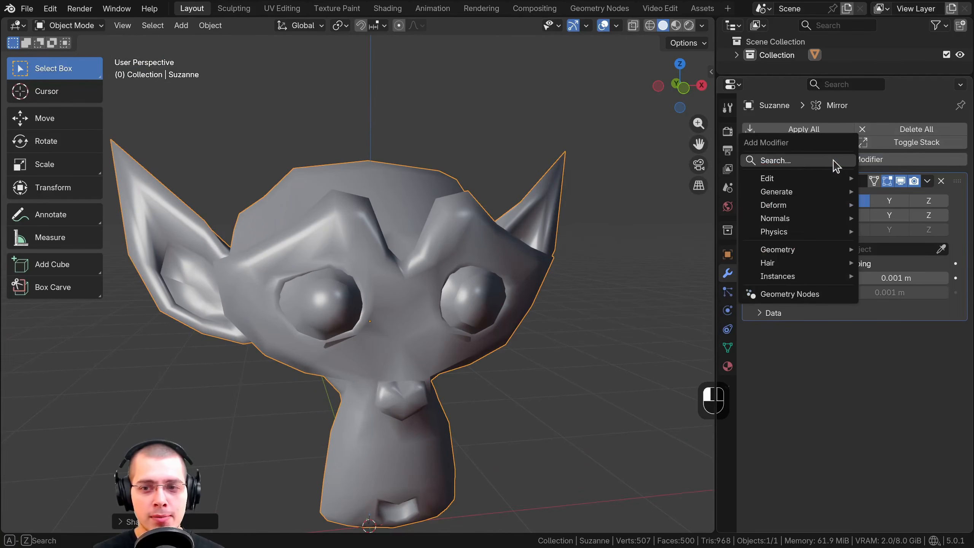
left_click(792, 164)
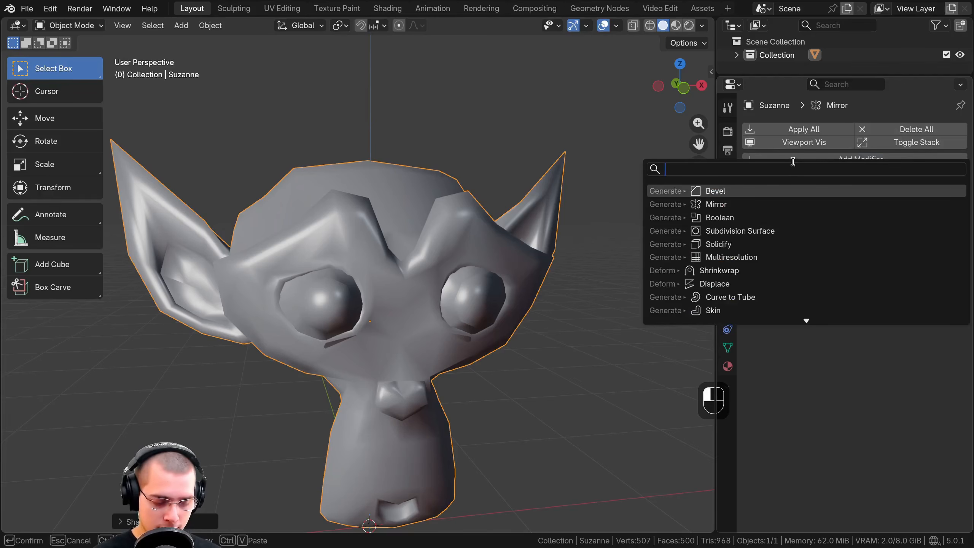
type("sub")
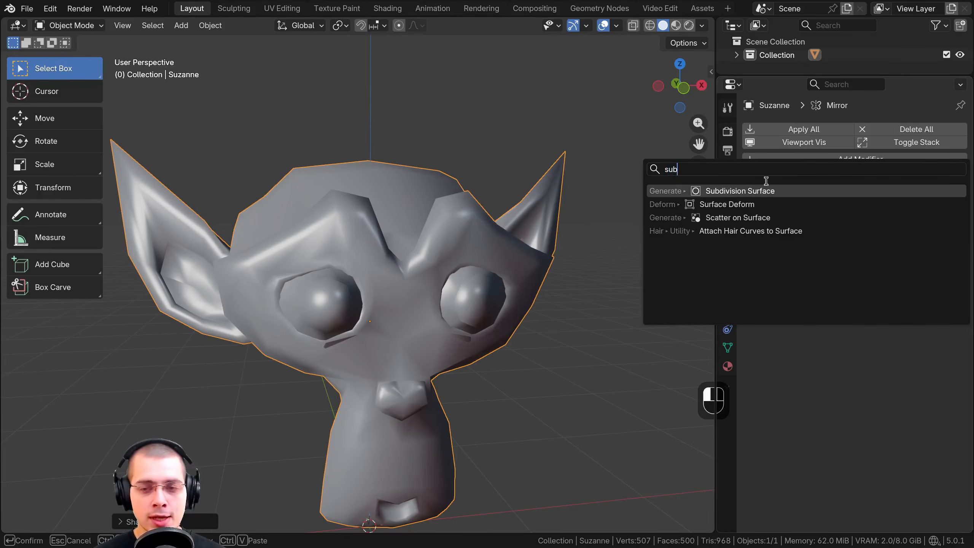
left_click(732, 191)
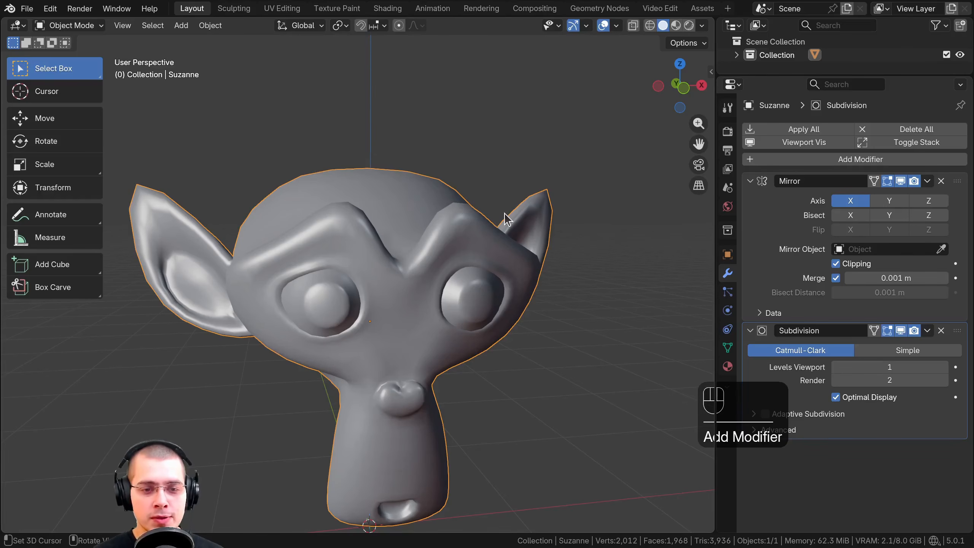
middle_click_drag(506, 218, 381, 211)
scroll(368, 230, "up", 4)
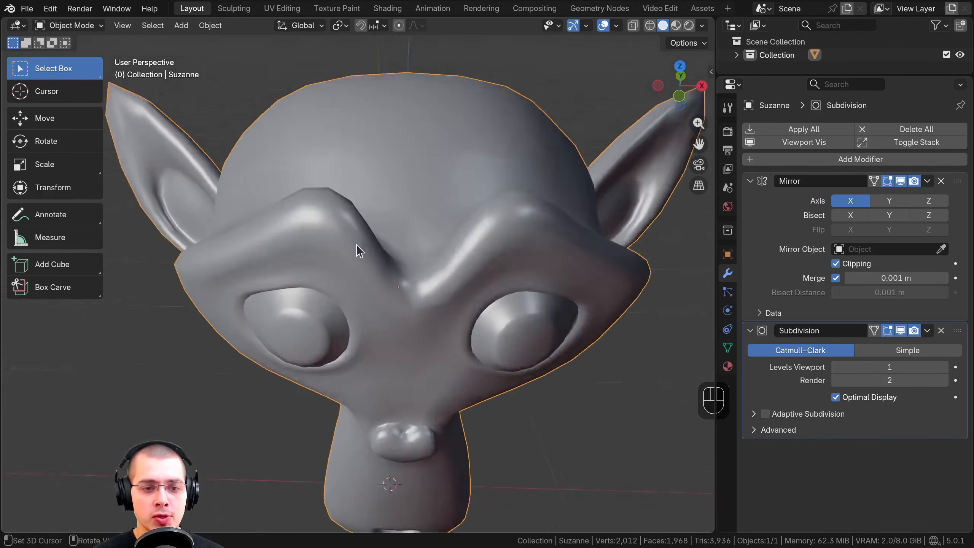
scroll(356, 245, "up", 2)
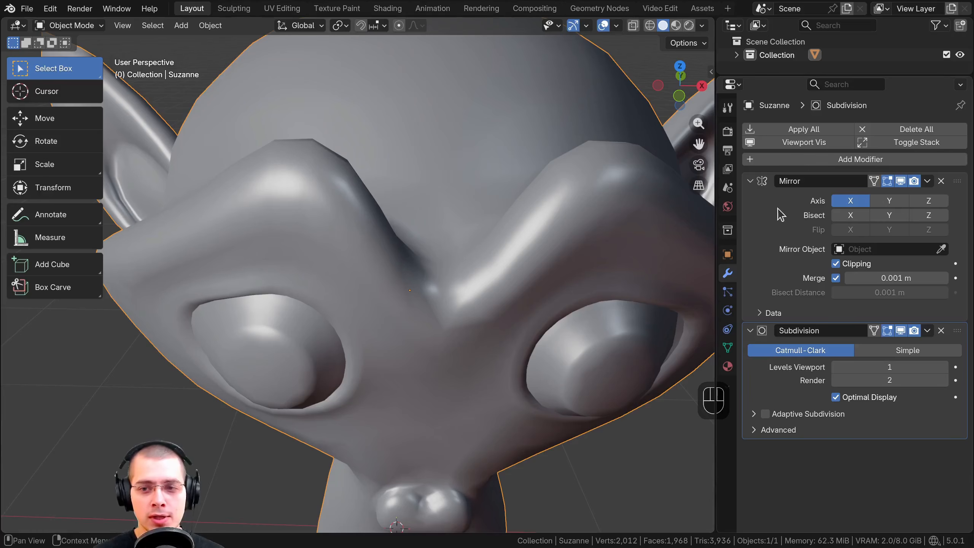
Compare the order of the Mirror and Subdivision modifiers in the stack by making each one active in turn
left_click(788, 184)
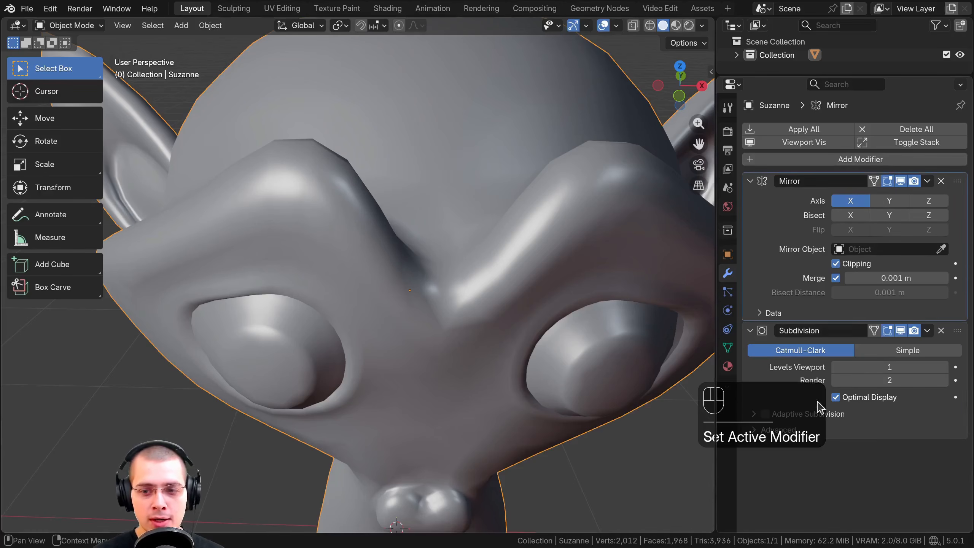
left_click(771, 381)
left_click(769, 249)
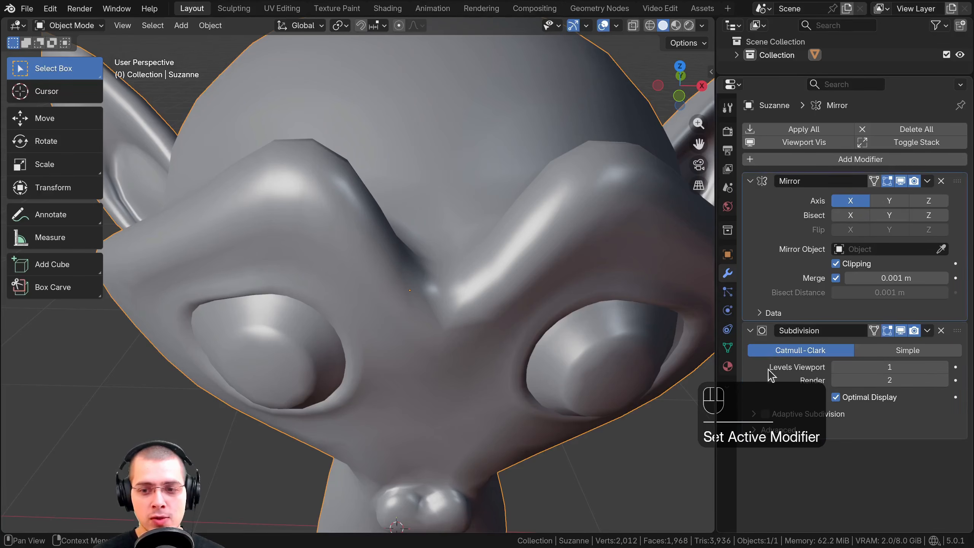
left_click(773, 374)
left_click(761, 251)
left_click(756, 374)
In Edit Mode, select the face at the peak of the monkey head's brow, and return to Object Mode
mouse_move(487, 283)
middle_mouse_down()
mouse_move(480, 290)
mouse_move(490, 287)
mouse_move(489, 301)
middle_mouse_up()
middle_click_drag(336, 154, 282, 232)
key("Tab")
scroll(282, 232, "up", 2)
middle_click_drag(410, 203, 376, 225, "shift")
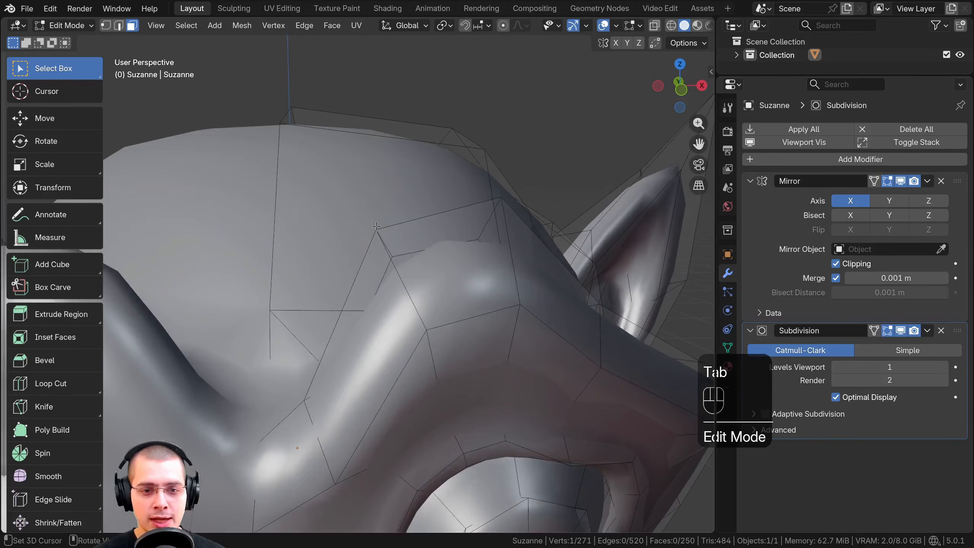
left_click(393, 265)
left_click(437, 336)
left_click(454, 246)
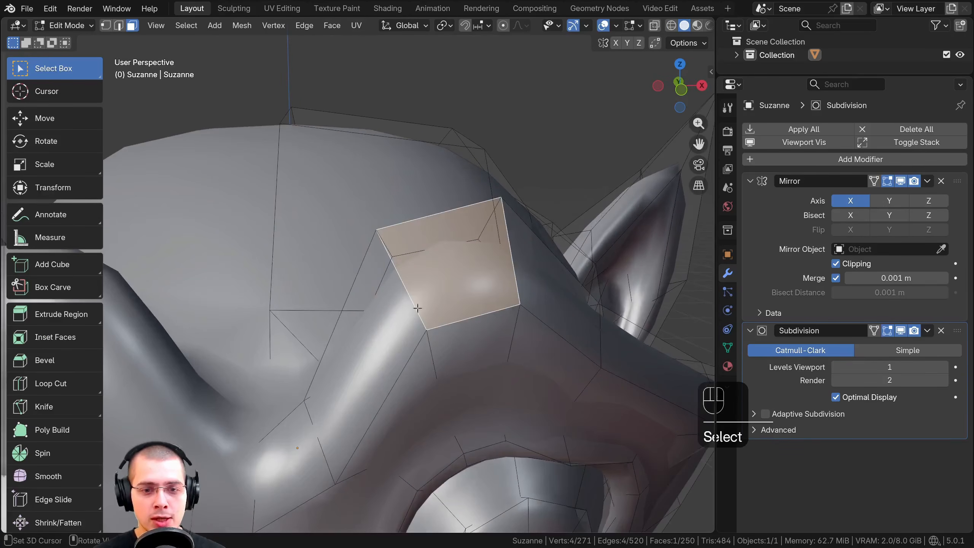
mouse_move(475, 265)
middle_mouse_down()
mouse_move(528, 268)
mouse_move(446, 290)
mouse_move(473, 294)
mouse_move(483, 278)
middle_mouse_up()
key("Tab")
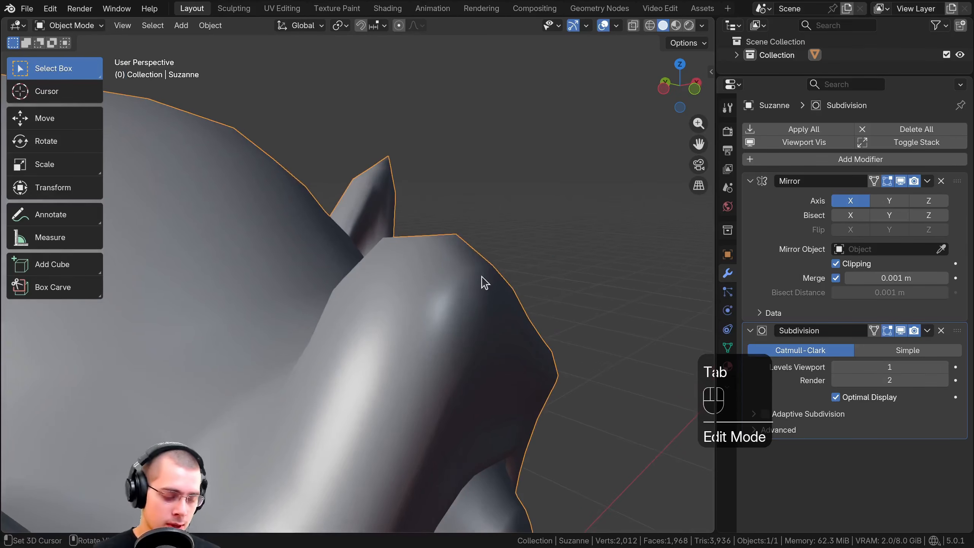
Apply Shade Flat to the monkey head and set the Subdivision modifier's viewport levels to 4
key("w")
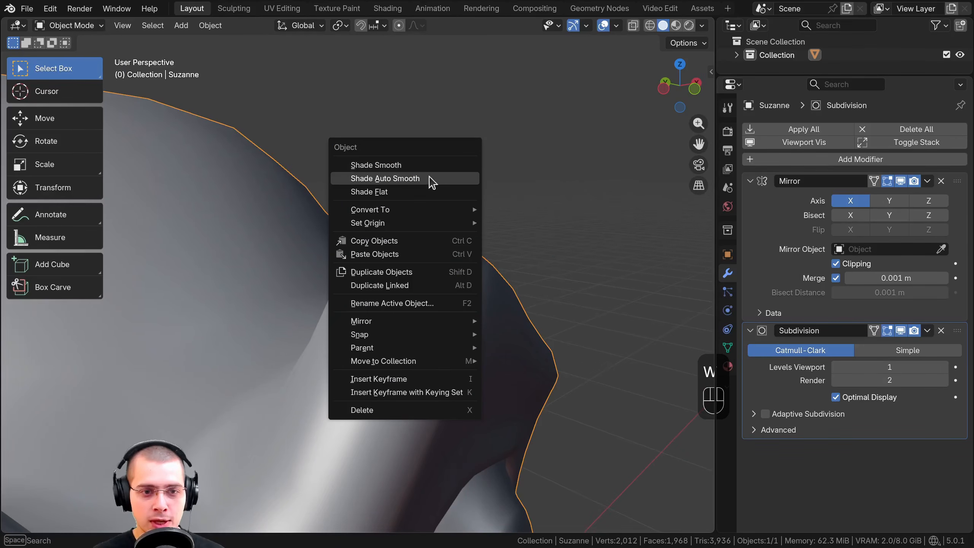
left_click(412, 194)
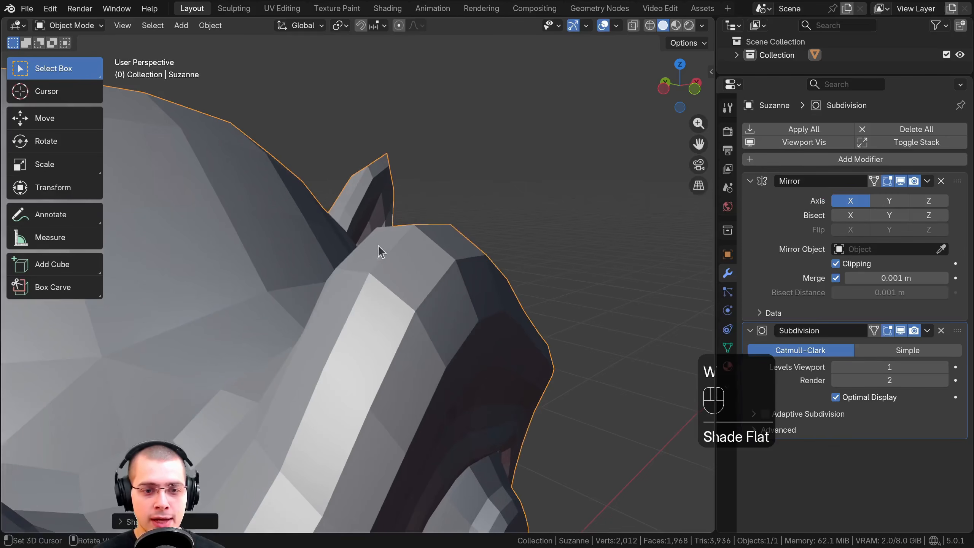
left_click(944, 368)
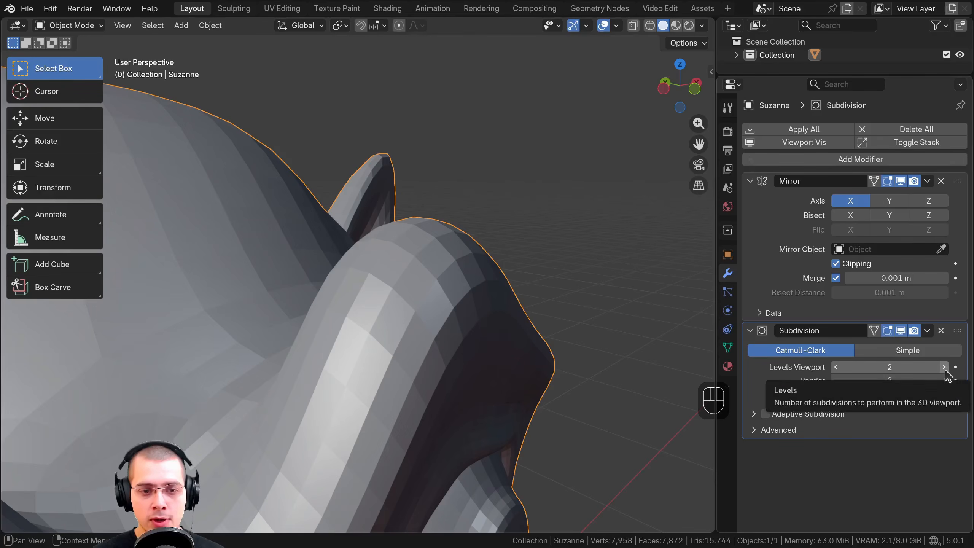
left_click(944, 368)
left_click(944, 367)
middle_click_drag(562, 311, 539, 306)
scroll(460, 261, "down", 2)
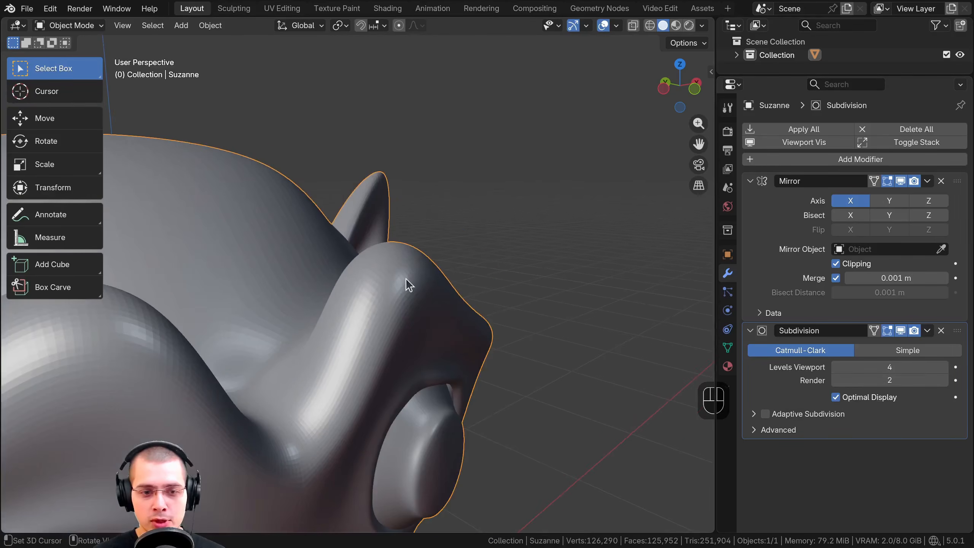
Examine the subdivided monkey head from the front and review its Mirror and Subdivision modifiers
middle_click_drag(405, 278, 337, 242)
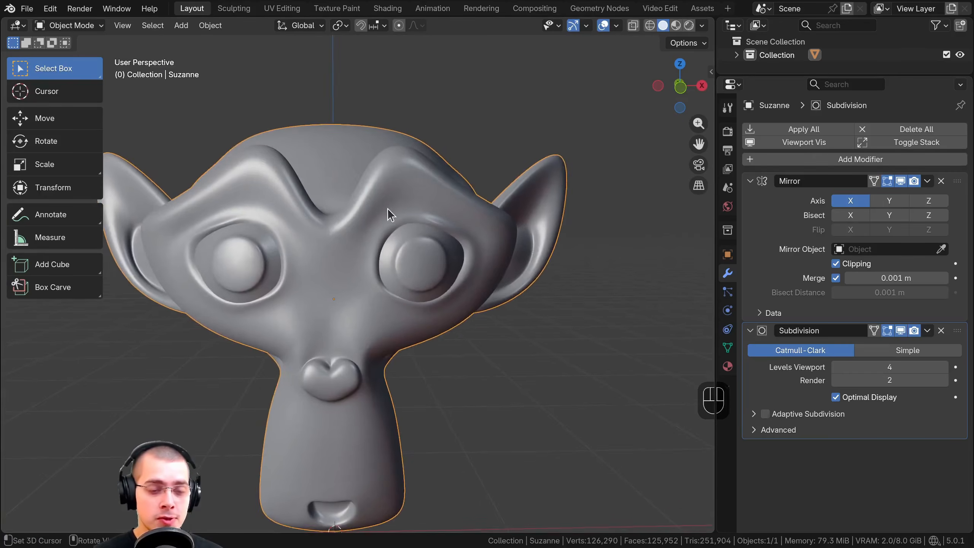
middle_click_drag(387, 209, 374, 170)
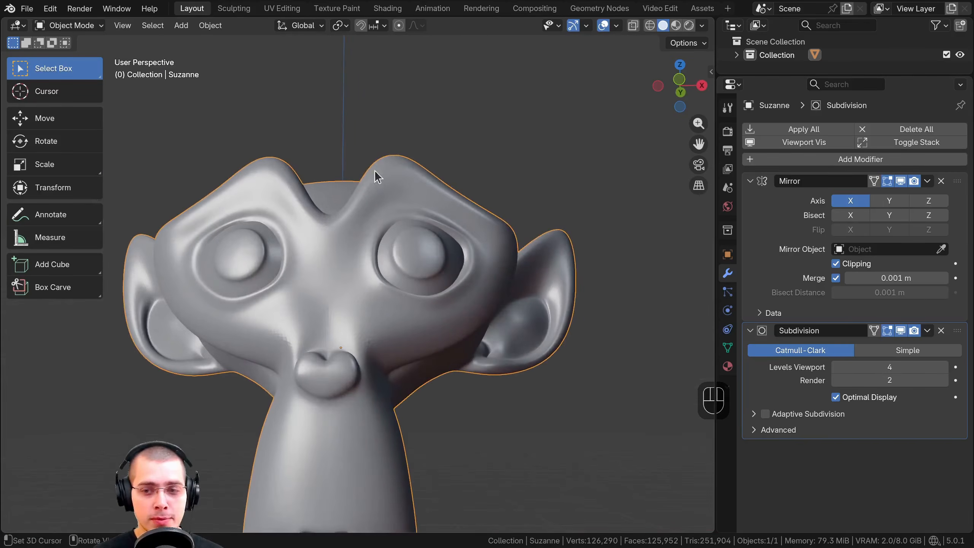
left_click(783, 215)
left_click(759, 367)
middle_click_drag(464, 288, 474, 329, "shift")
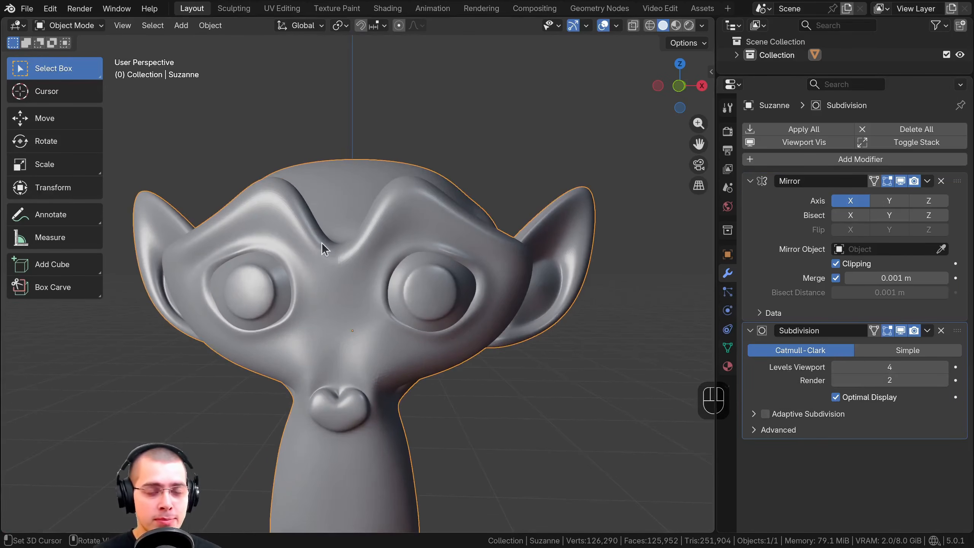
In Edit Mode, reposition the selected face at the peak of the monkey head's brow, and return to Object Mode
scroll(353, 283, "up", 1)
middle_click_drag(321, 242, 441, 200, "shift")
scroll(374, 282, "up", 1)
key("Tab")
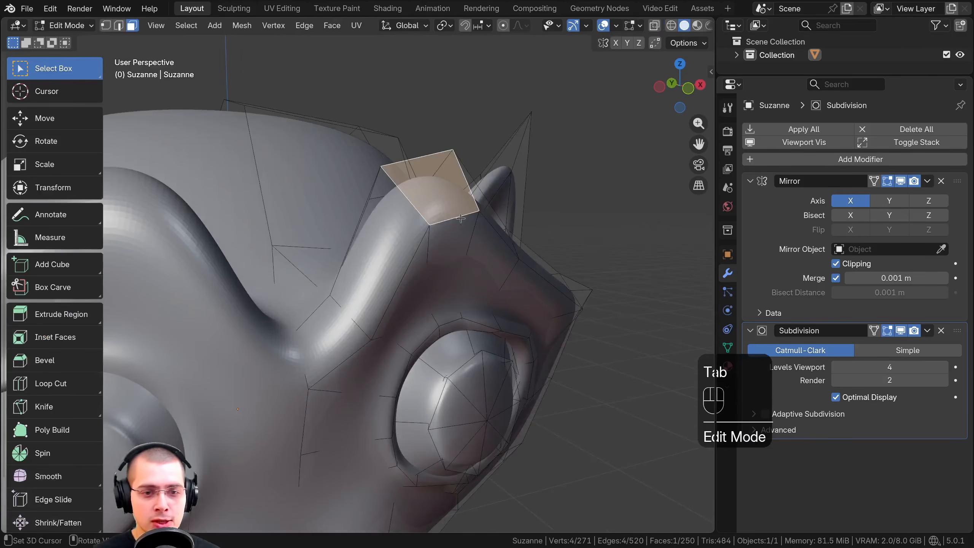
key("g")
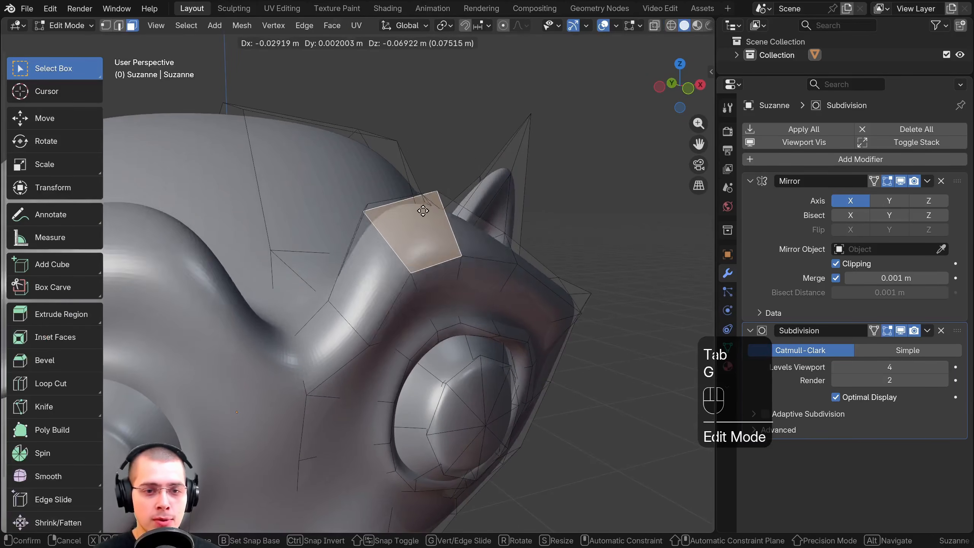
left_click(441, 175)
middle_click_drag(441, 175, 349, 245)
scroll(388, 245, "down", 2)
key("g")
left_click(389, 222)
middle_click_drag(349, 246, 351, 276, "shift")
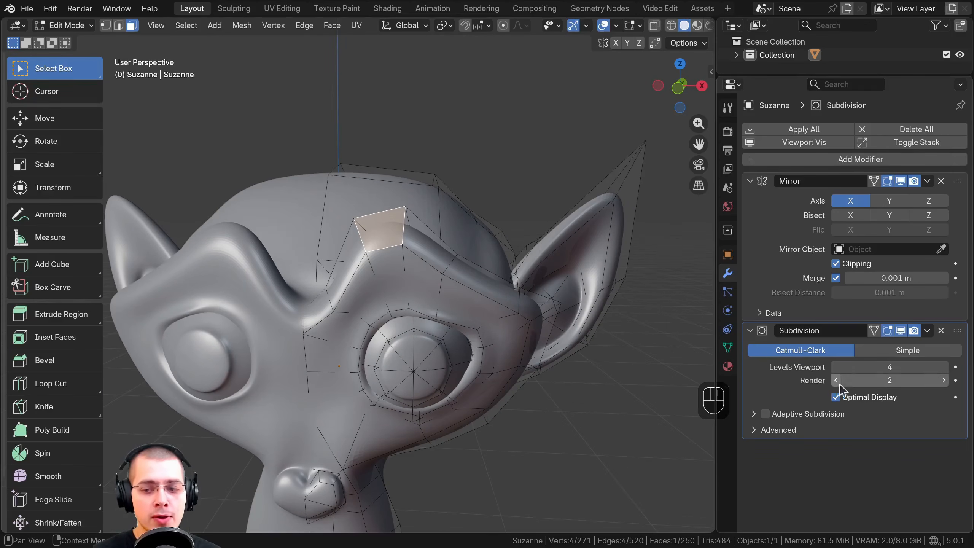
key("Tab")
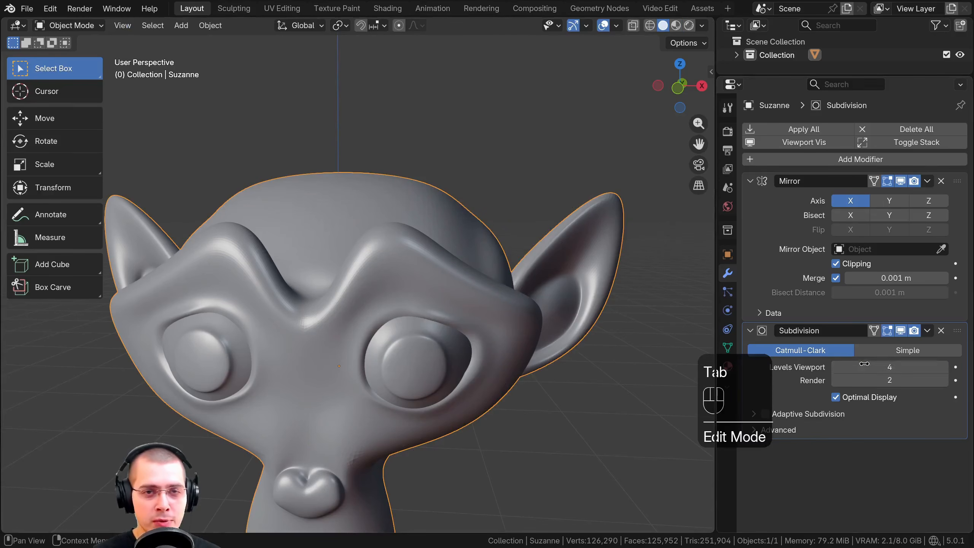
Inspect the brow's faceting up close and set the Subdivision modifier's viewport levels to 2
scroll(332, 219, "up", 3)
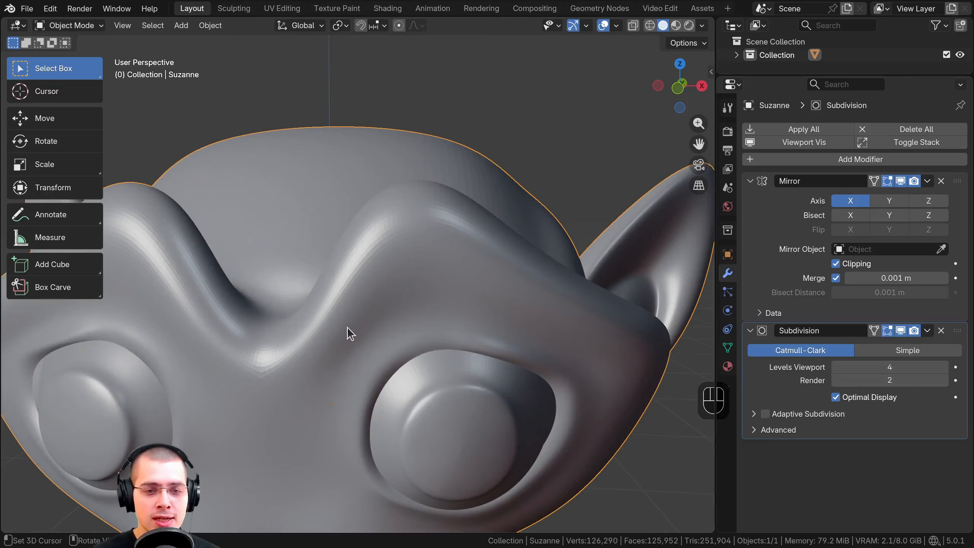
scroll(414, 253, "up", 4)
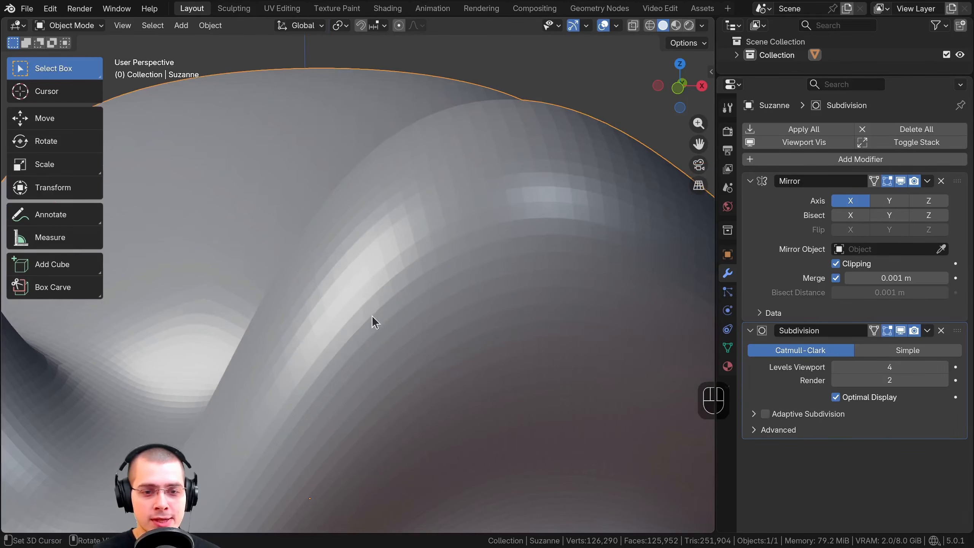
scroll(373, 312, "down", 4)
middle_click_drag(375, 321, 378, 257, "shift")
middle_click_drag(378, 257, 421, 237)
scroll(424, 239, "up", 5)
scroll(356, 256, "down", 3)
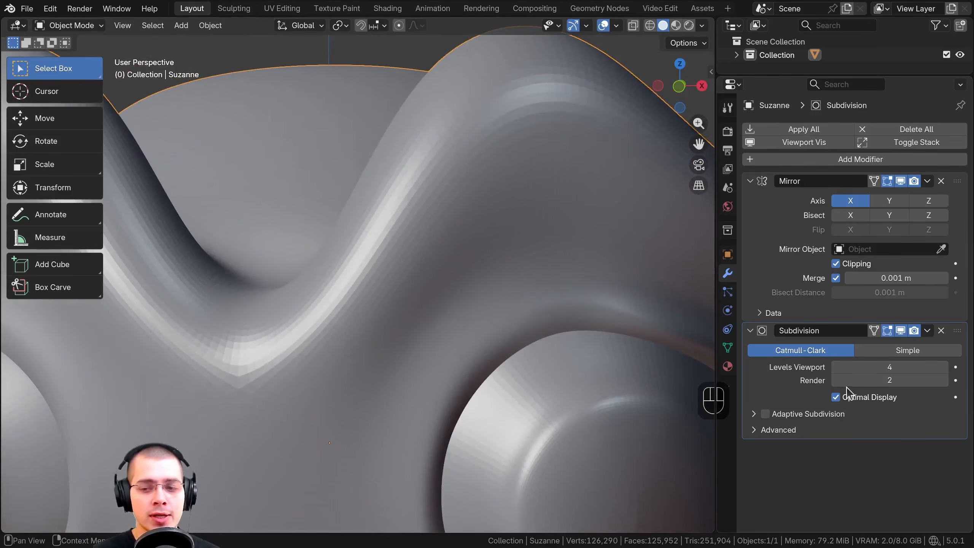
left_click(835, 367)
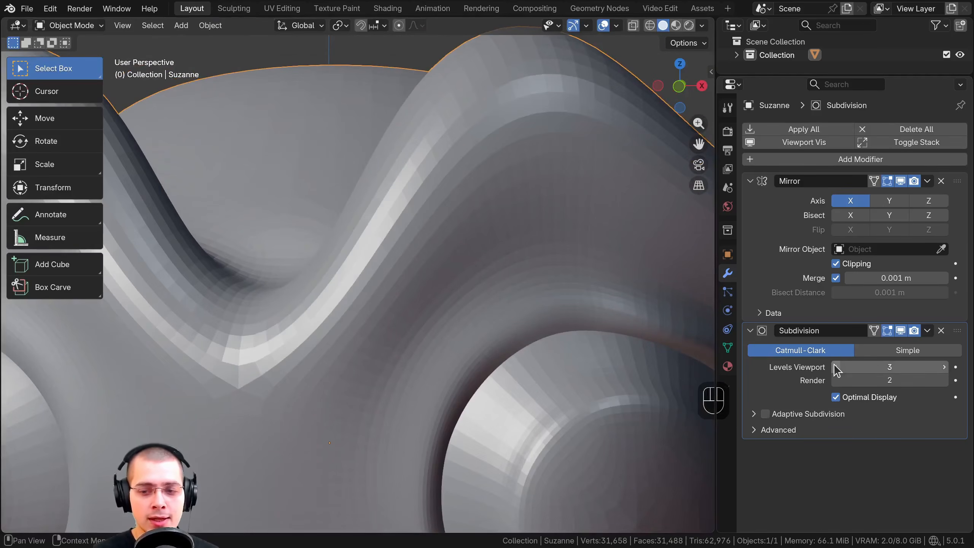
left_click(835, 367)
Apply Shade Smooth to the monkey head and set the Subdivision modifier's render levels to 4
scroll(417, 215, "down", 2)
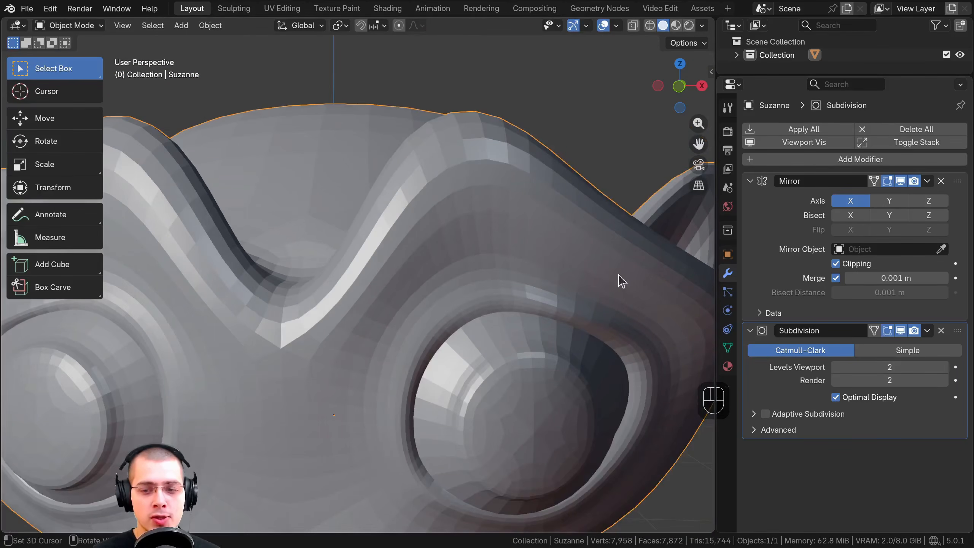
key("w")
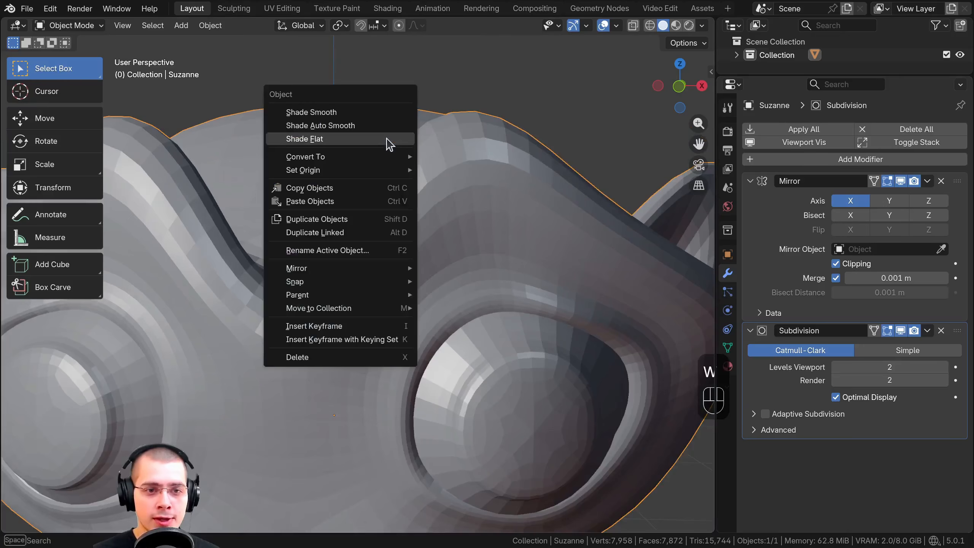
left_click(312, 112)
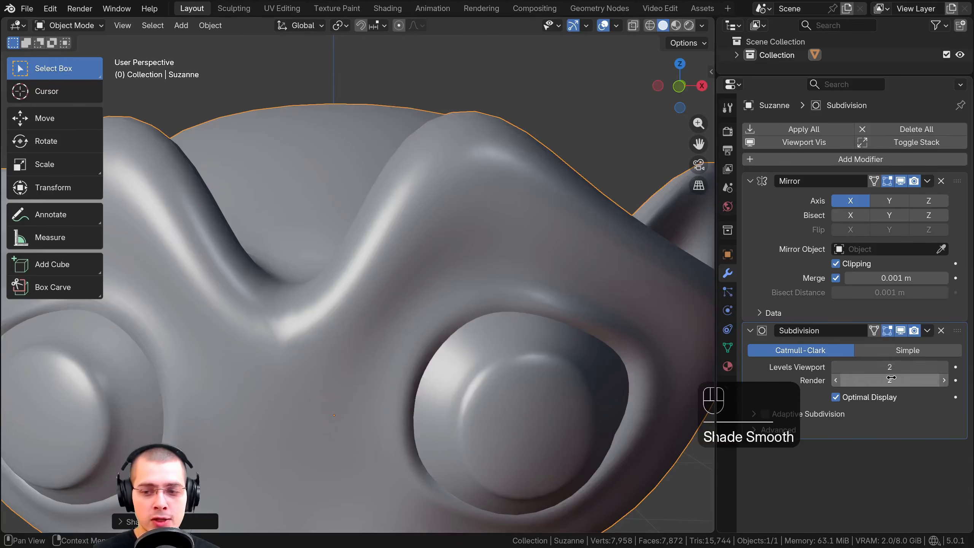
left_click(944, 380)
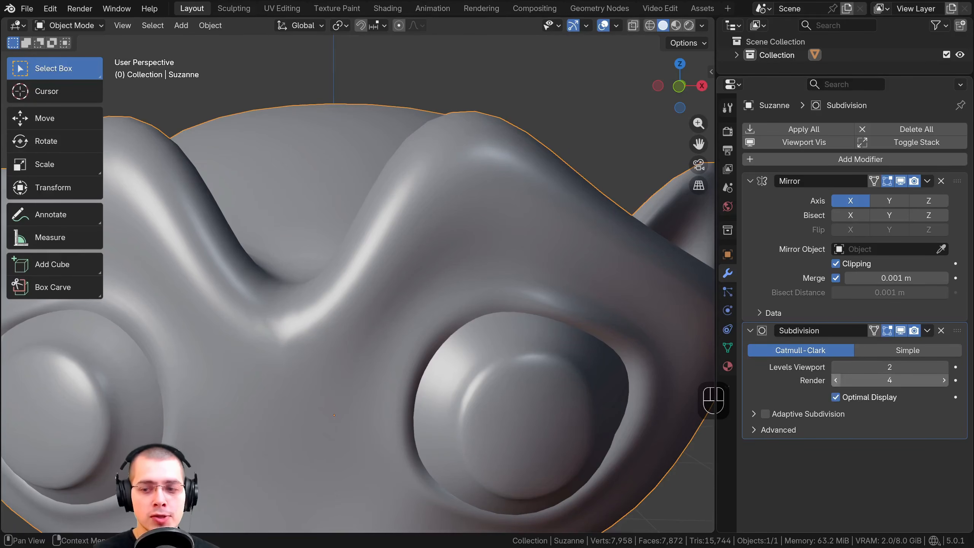
Set the render levels to 3 and compare the brow's outline at viewport levels 3 and 2
middle_click_drag(464, 230, 442, 317)
scroll(442, 317, "down", 2)
middle_click_drag(568, 323, 549, 284, "shift")
scroll(464, 230, "up", 7)
mouse_move(453, 219)
middle_mouse_down("shift")
mouse_move(465, 266)
mouse_move(460, 231)
mouse_move(453, 237)
middle_mouse_up("shift")
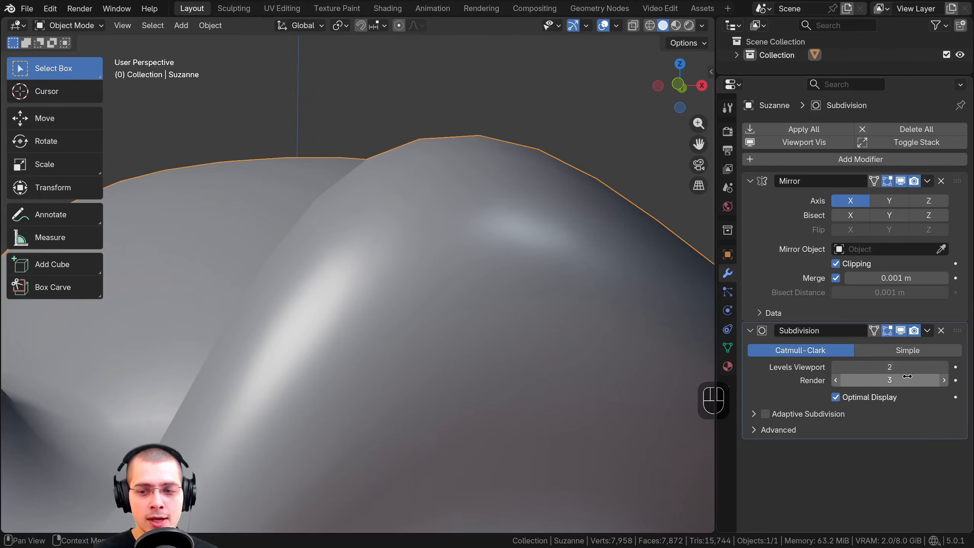
left_click(943, 367)
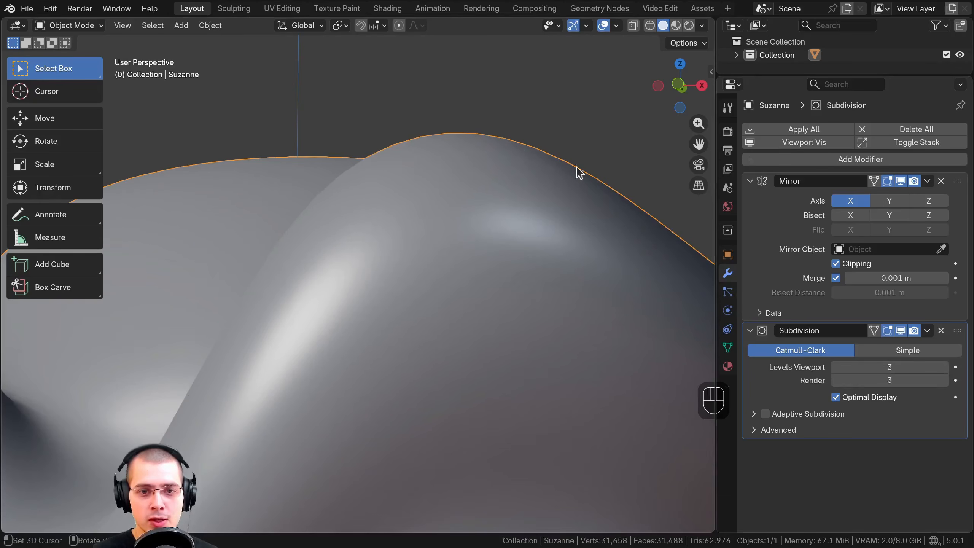
left_click(835, 368)
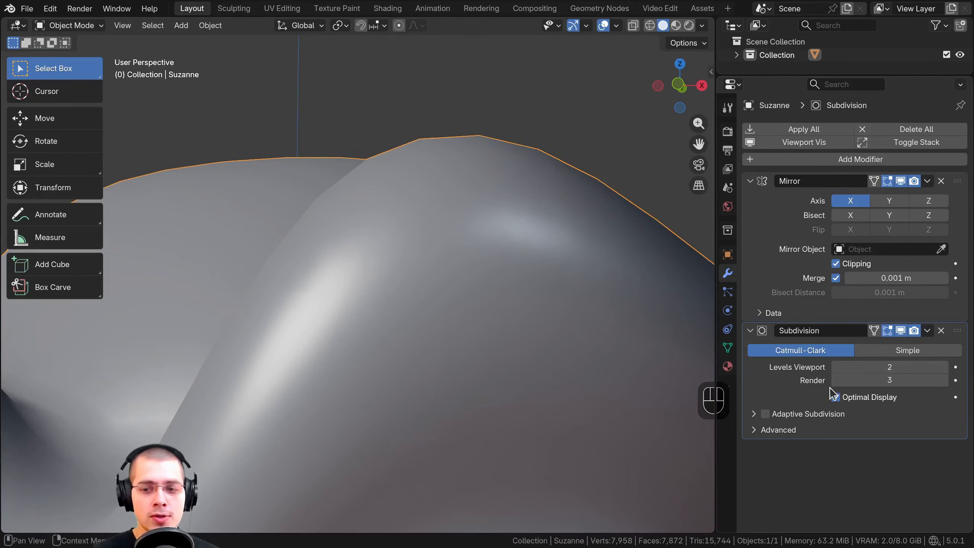
Set the Subdivision modifier's render levels to 2 and viewport levels to 1, comparing the head with viewport level 2
left_click(836, 368)
left_click(836, 380)
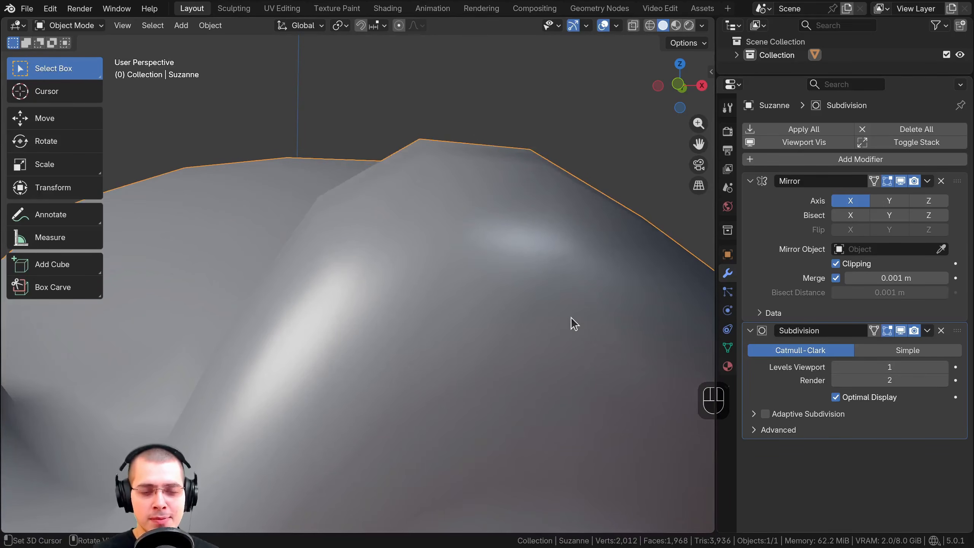
scroll(572, 322, "down", 3)
left_click(943, 367)
scroll(348, 332, "down", 3)
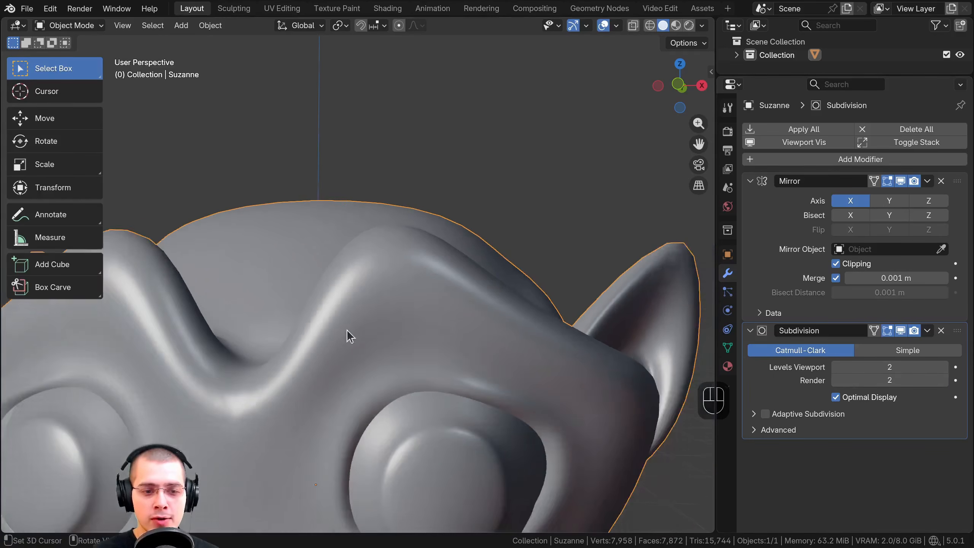
left_click(835, 367)
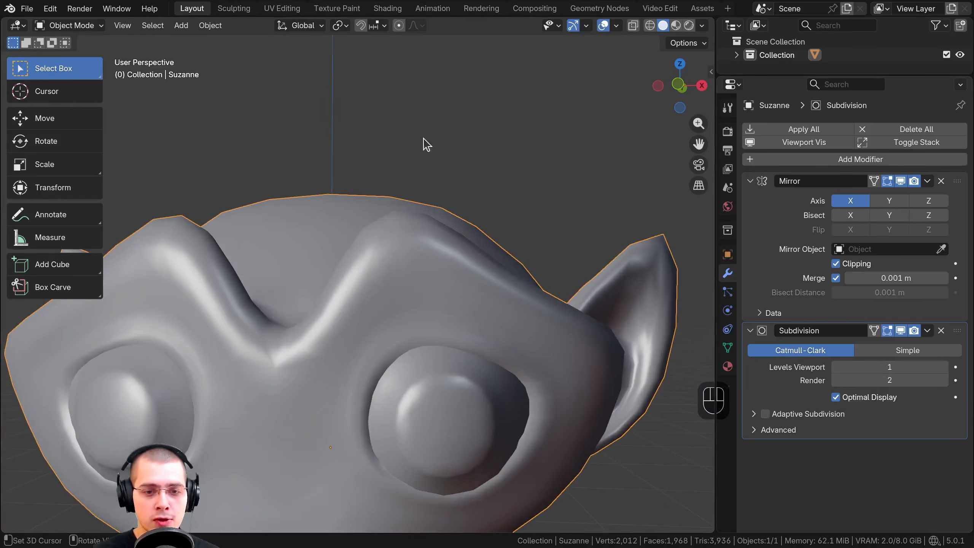
Add a cube to the scene and move it beside the monkey head
scroll(465, 373, "down", 2)
middle_click_drag(466, 373, 495, 287, "shift")
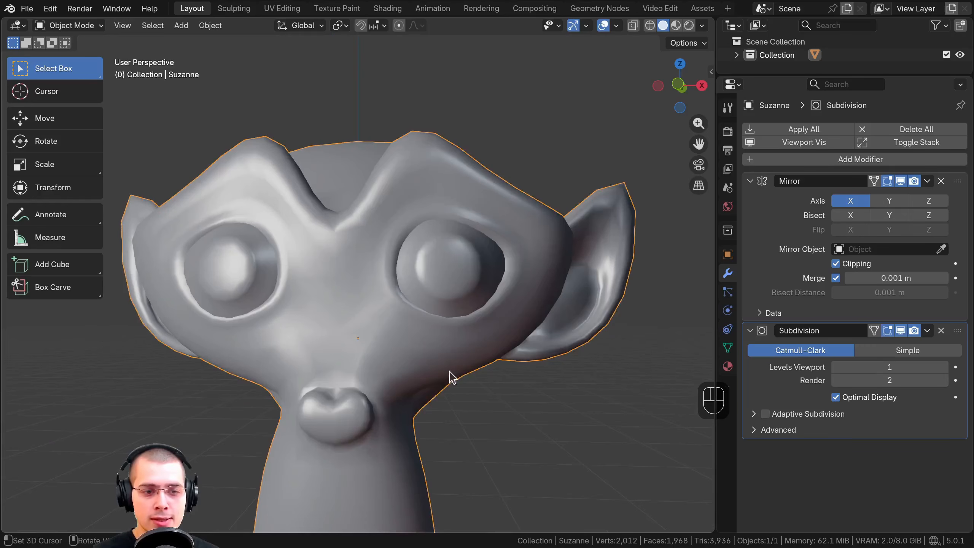
middle_click_drag(450, 372, 428, 155)
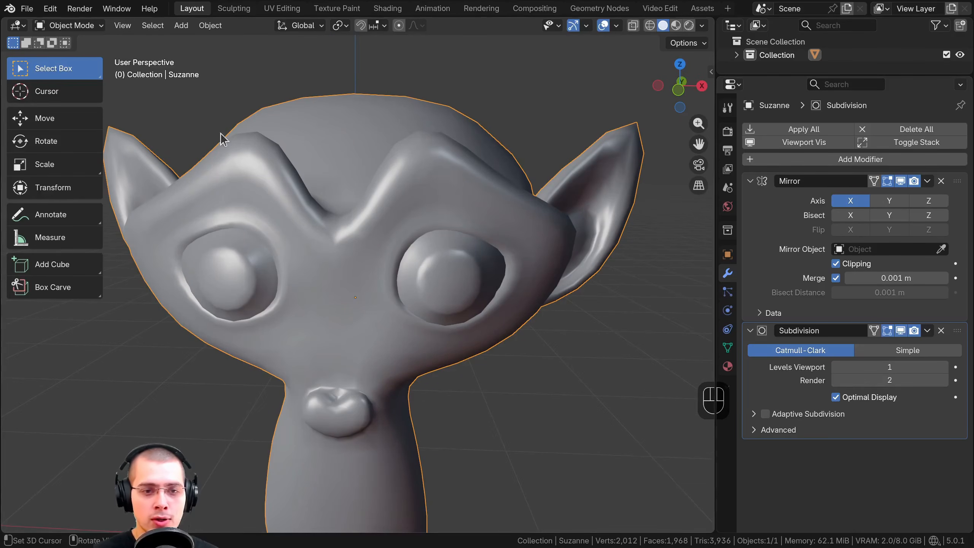
middle_click_drag(330, 219, 393, 193)
scroll(392, 193, "down", 4)
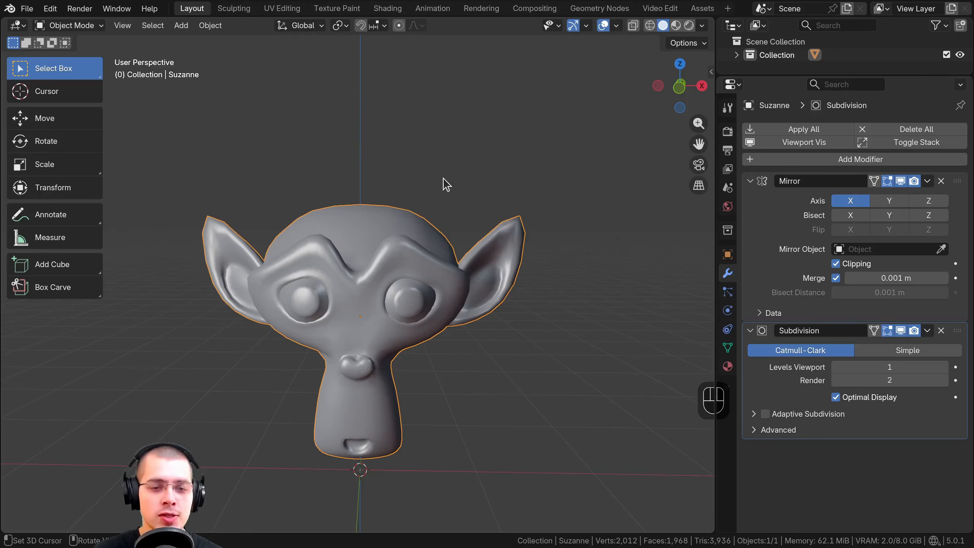
key("shift+a")
mouse_move(421, 164)
left_click(472, 174)
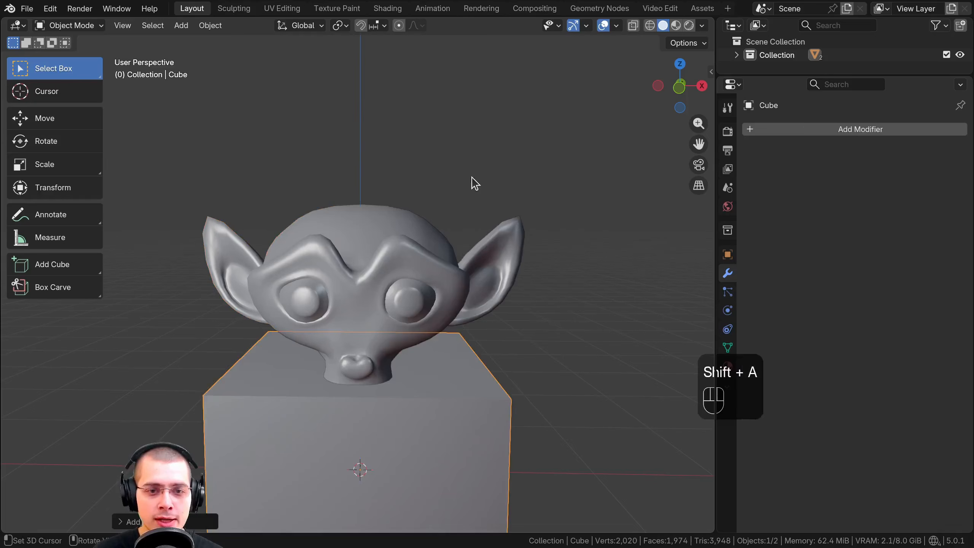
scroll(328, 332, "down", 2)
key("g")
left_click(577, 236)
middle_click_drag(577, 236, 425, 263, "shift")
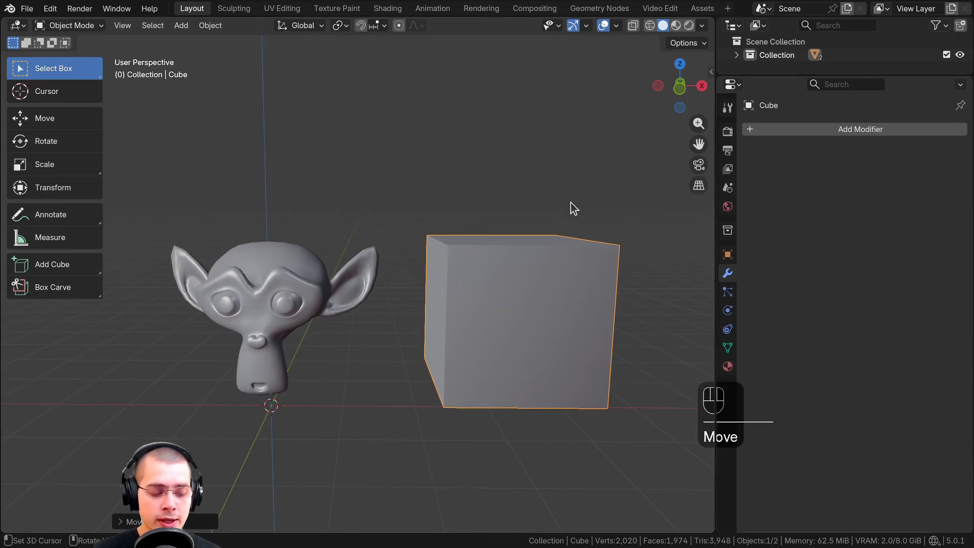
Add a Subdivision modifier at level 2 to the cube
key("ctrl")
key("ctrl")
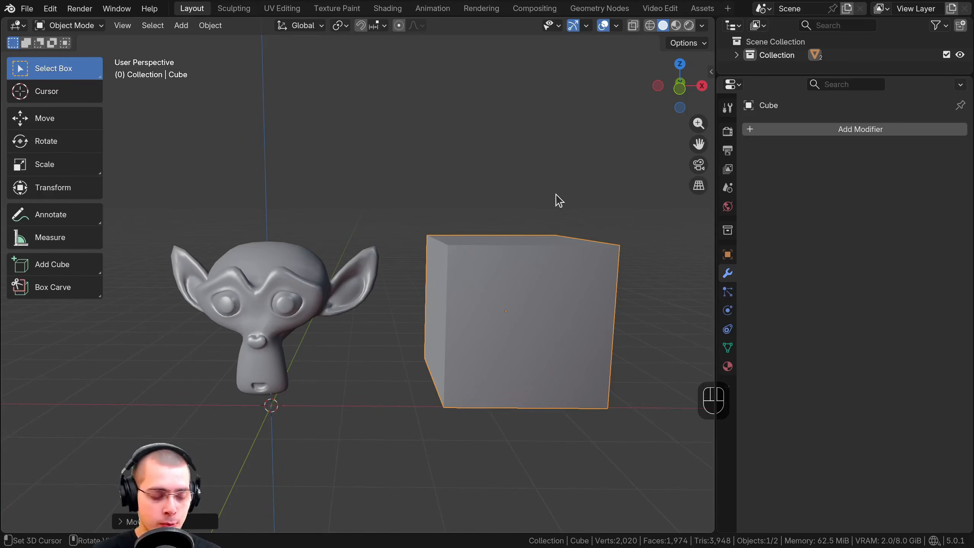
key("ctrl+2")
middle_click_drag(581, 265, 476, 235, "shift")
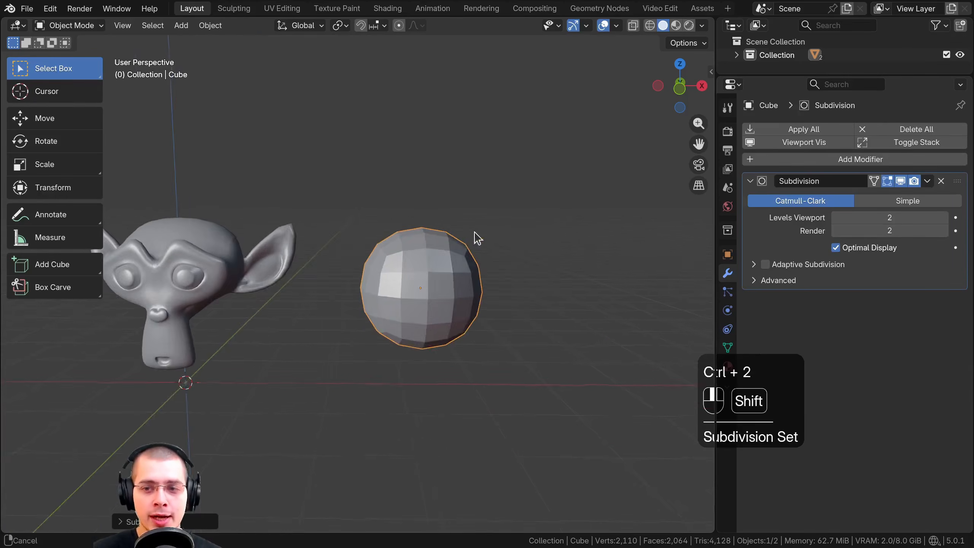
scroll(579, 243, "up", 4)
left_click(830, 159)
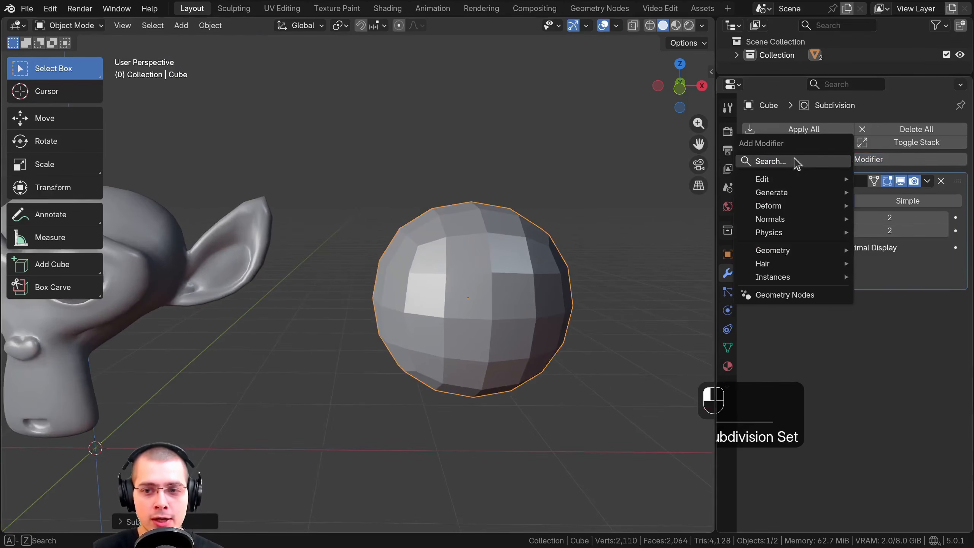
left_click(561, 163)
Select the monkey head and briefly check its base mesh in Edit Mode before returning to Object Mode
middle_click_drag(311, 181, 307, 181, "shift")
scroll(287, 254, "down", 1)
middle_click_drag(286, 253, 416, 238, "shift")
left_click(272, 248)
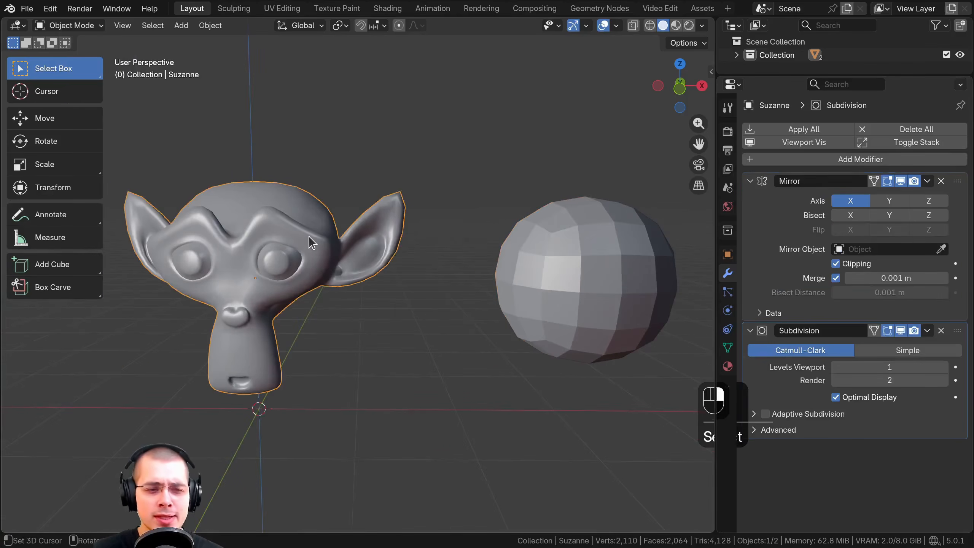
key("Tab")
key("Tab")
middle_click_drag(336, 253, 395, 289, "shift")
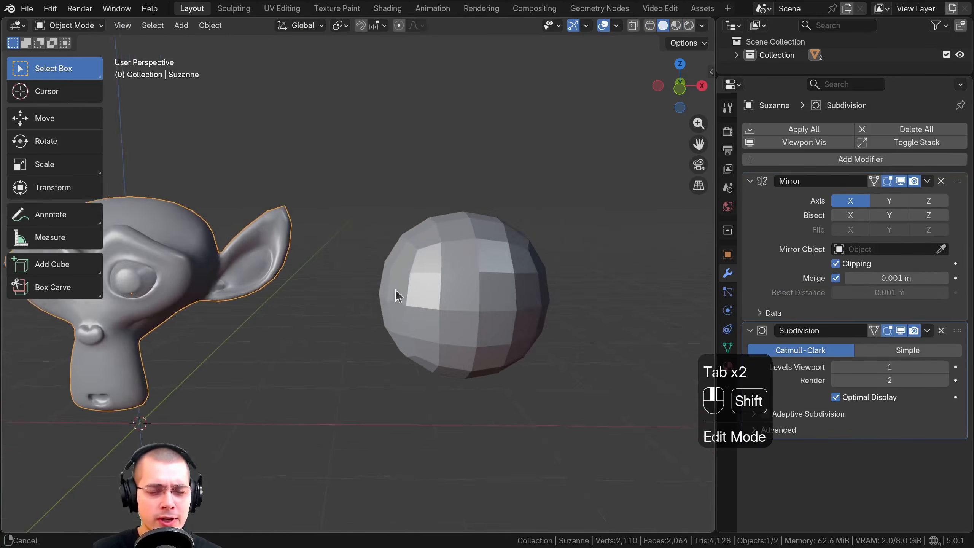
Select the subdivided cube and enter Edit Mode to expose its original cube cage
left_click(424, 285)
scroll(441, 283, "down", 2)
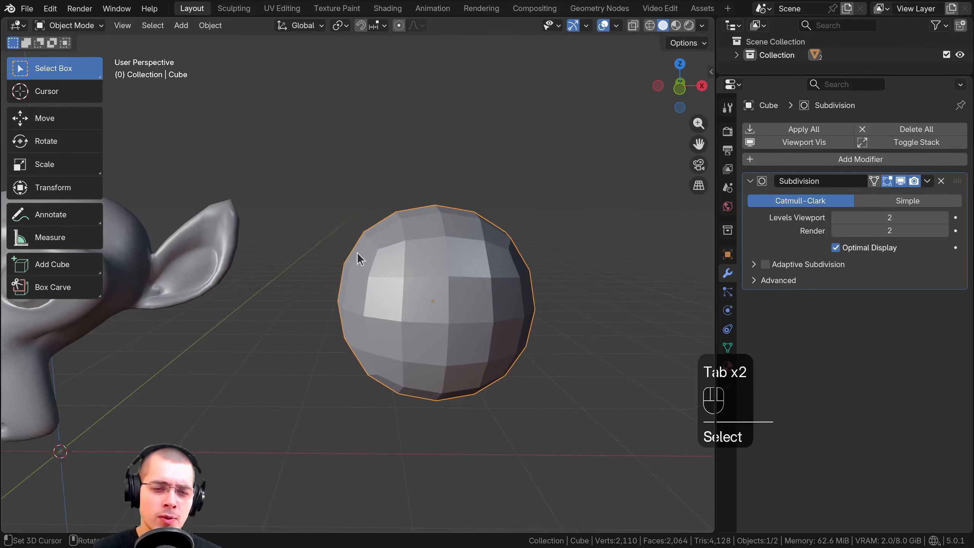
middle_click_drag(482, 281, 442, 296, "shift")
scroll(474, 300, "up", 1)
middle_click_drag(500, 296, 463, 326, "shift")
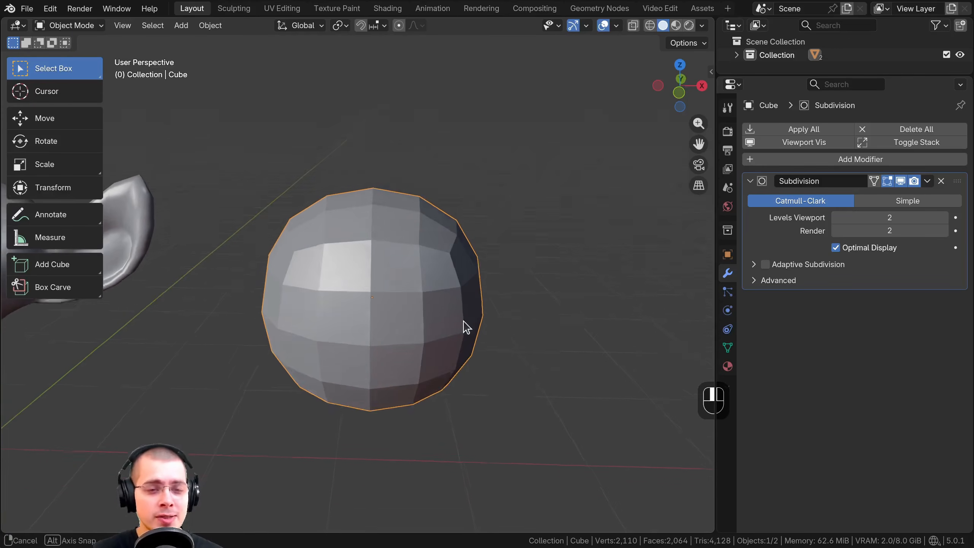
key("Tab")
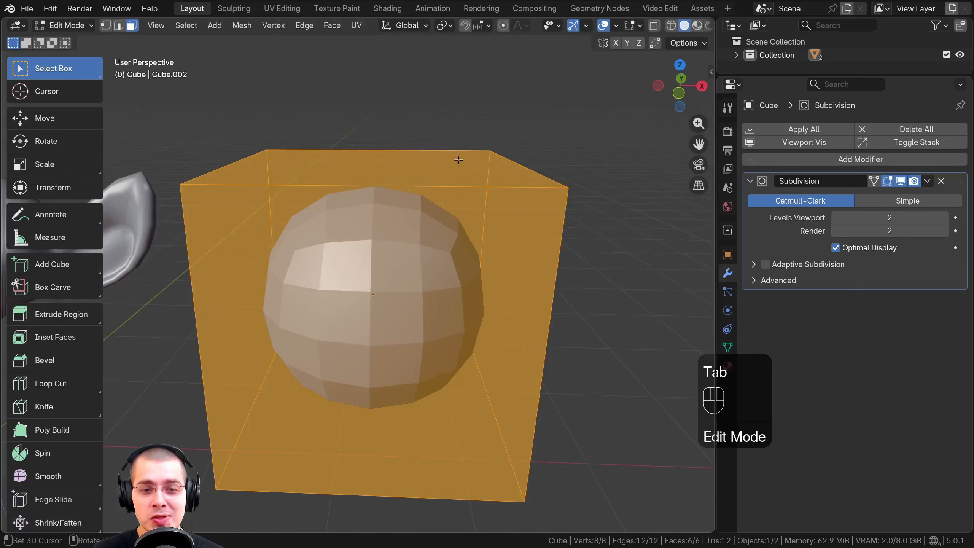
middle_click_drag(421, 186, 384, 194, "shift")
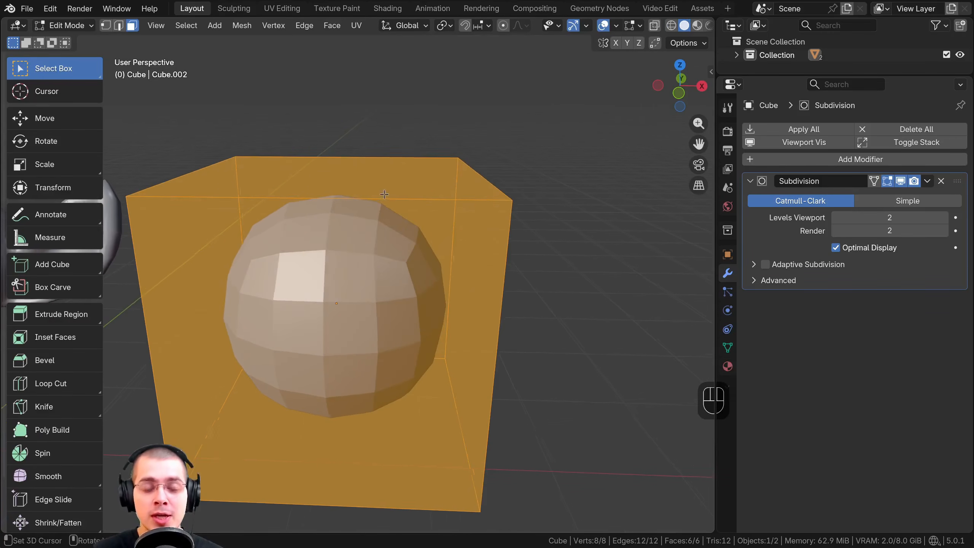
Switch to vertex selection and select two diagonally opposite corners on the back face of the cube's cage
scroll(454, 159, "up", 1)
middle_click_drag(453, 159, 330, 176)
scroll(330, 177, "down", 1)
left_click(106, 26)
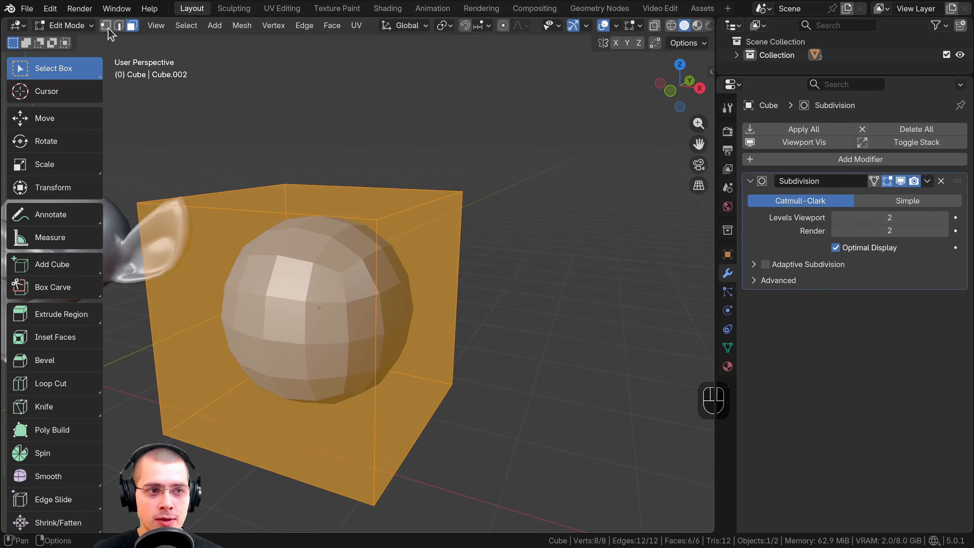
mouse_move(269, 184)
middle_mouse_down()
mouse_move(244, 187)
mouse_move(263, 168)
middle_mouse_up()
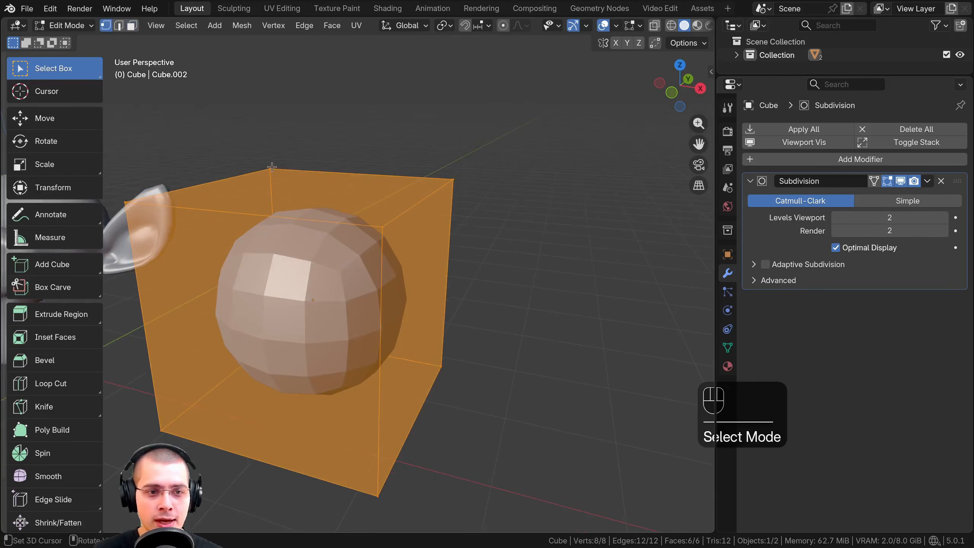
left_click(271, 168)
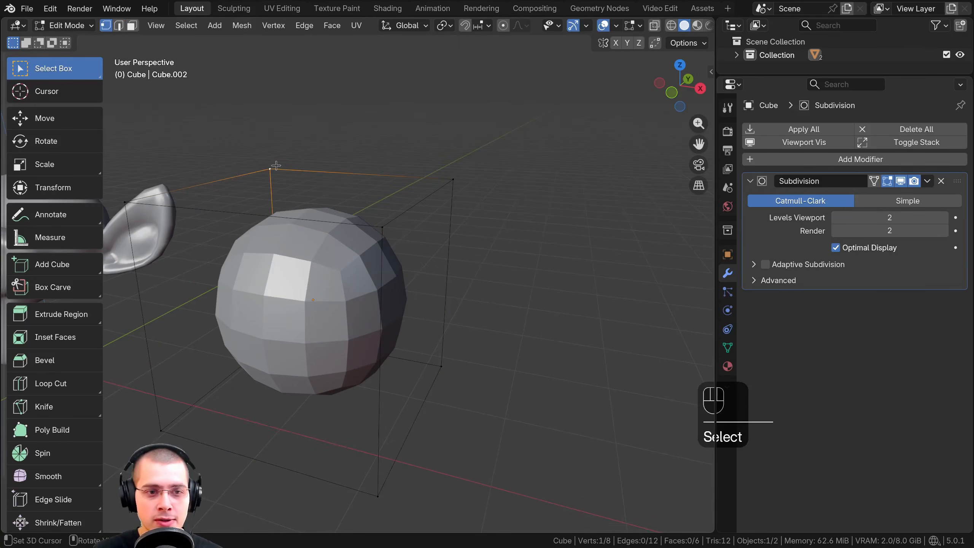
left_click(460, 178, "shift")
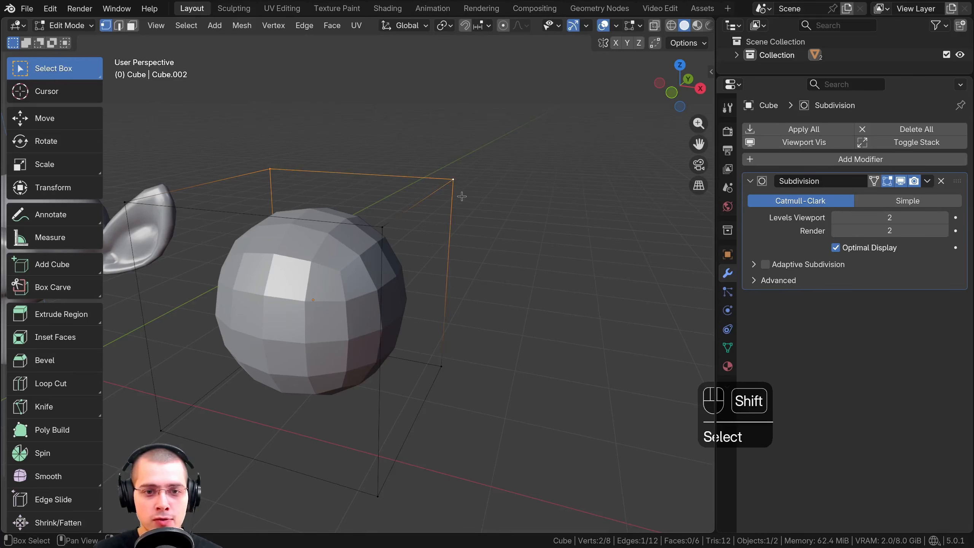
left_click(266, 170)
left_click(447, 370, "shift")
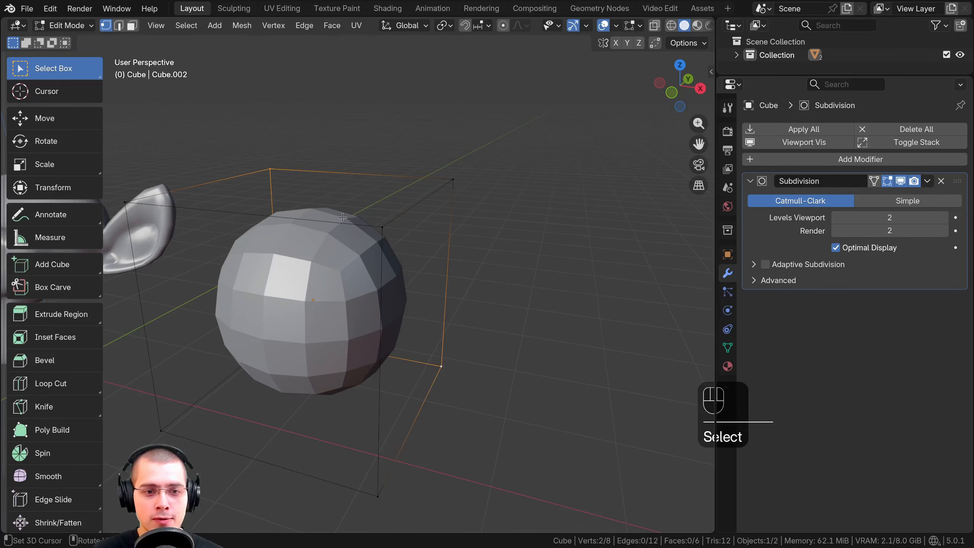
Compare the cube's cage with its smoothed shape, finish in Object Mode, and set the Subdivision viewport level to 3
middle_click_drag(402, 286, 389, 327, "shift")
scroll(394, 322, "up", 1)
key("Tab")
middle_click_drag(423, 284, 456, 266)
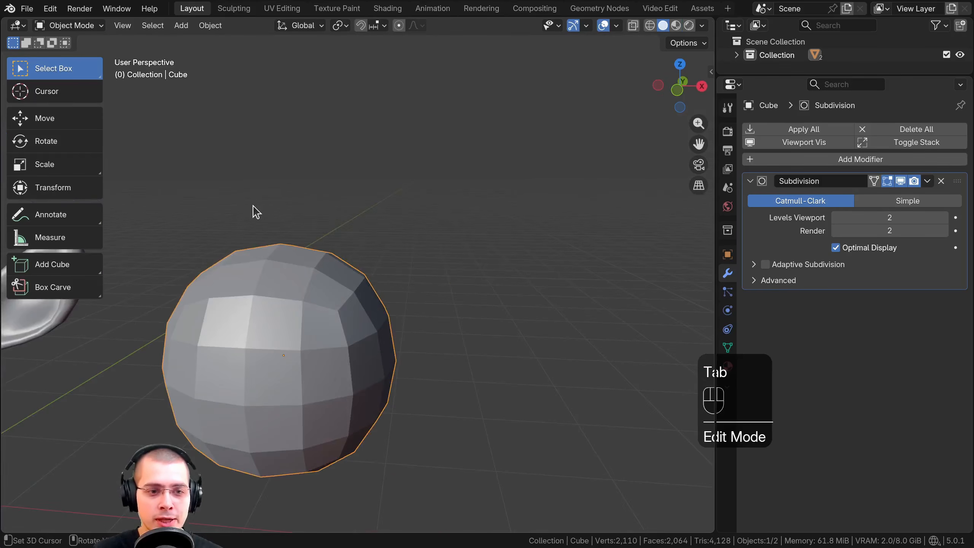
key("Tab")
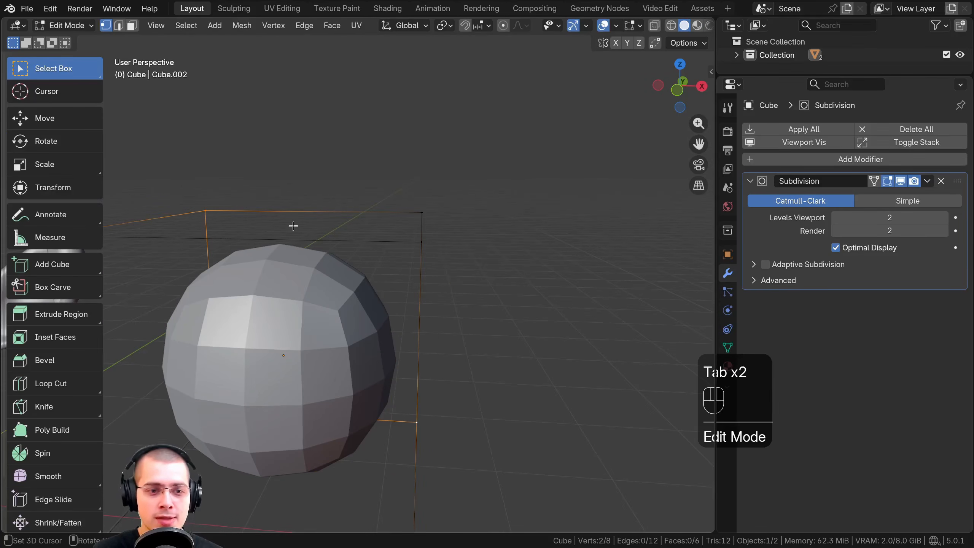
key("Tab")
middle_click_drag(387, 348, 441, 303)
middle_click_drag(492, 221, 498, 223)
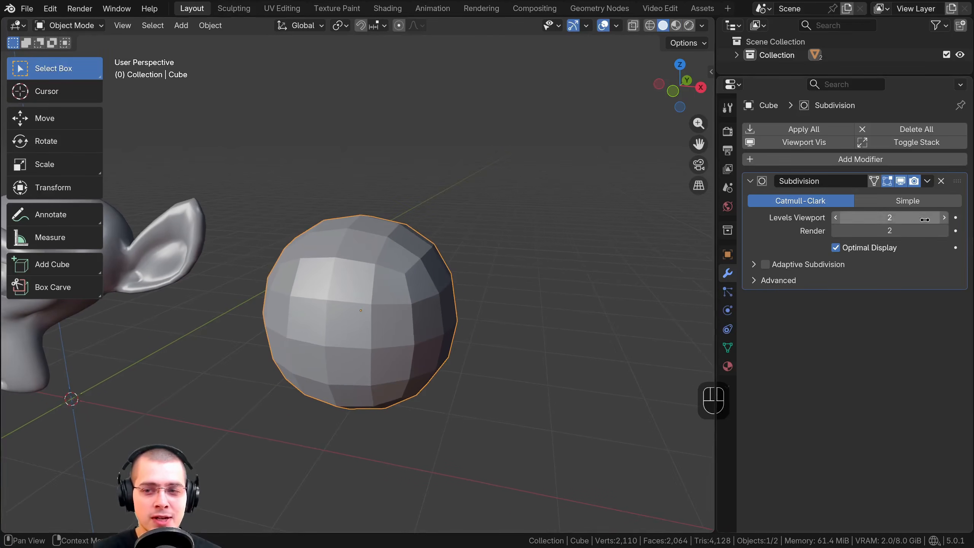
left_click(942, 218)
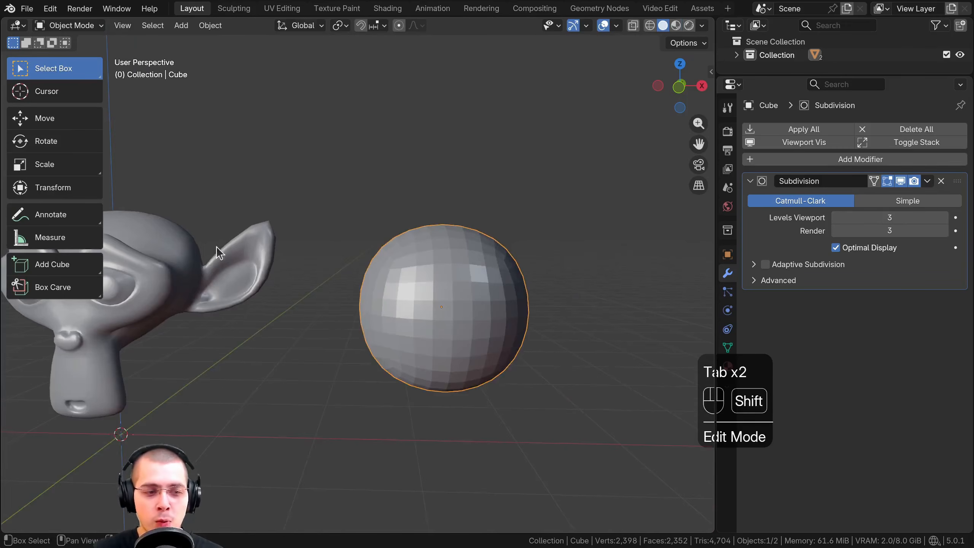
middle_click_drag(216, 247, 253, 248, "shift")
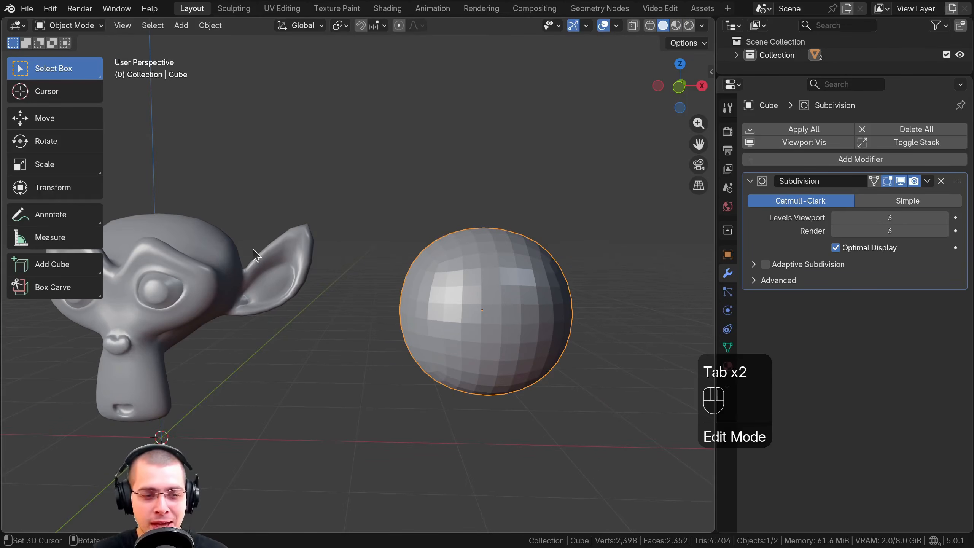
Select the monkey head and enter Edit Mode to inspect the base mesh around its brow
middle_click_drag(226, 316, 461, 293, "shift")
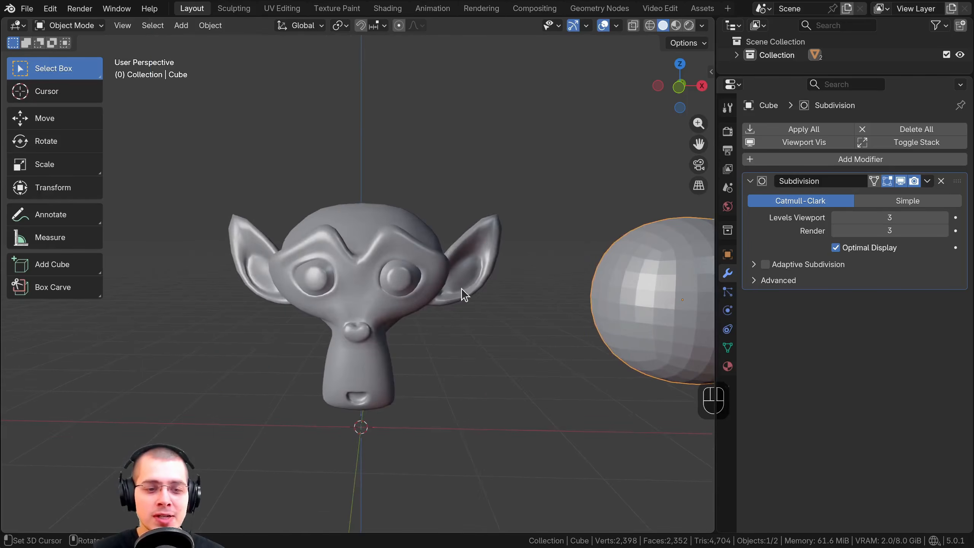
left_click(461, 293)
scroll(277, 257, "up", 1)
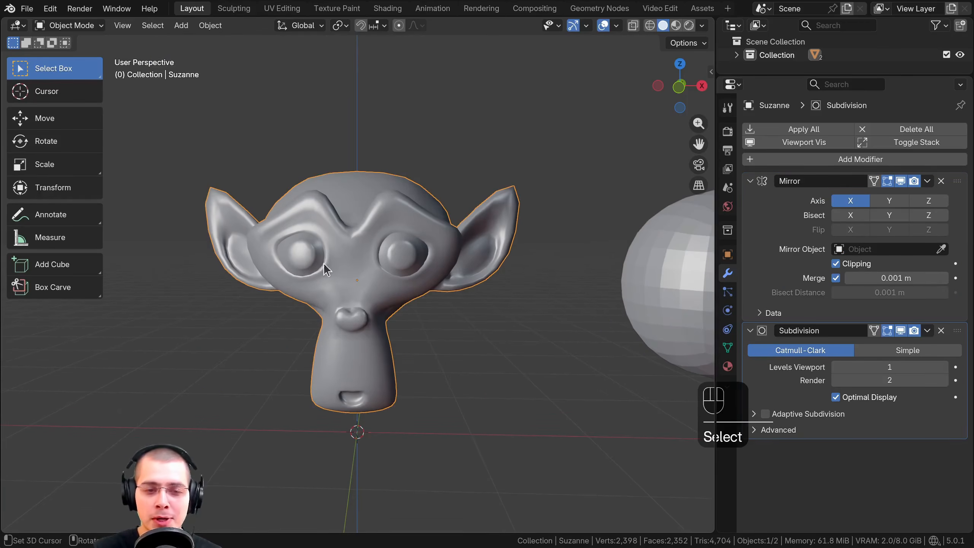
key("Tab")
middle_click_drag(380, 237, 441, 255)
scroll(399, 192, "up", 2)
scroll(399, 193, "up", 2)
middle_click_drag(400, 123, 402, 169, "shift")
scroll(402, 168, "up", 1)
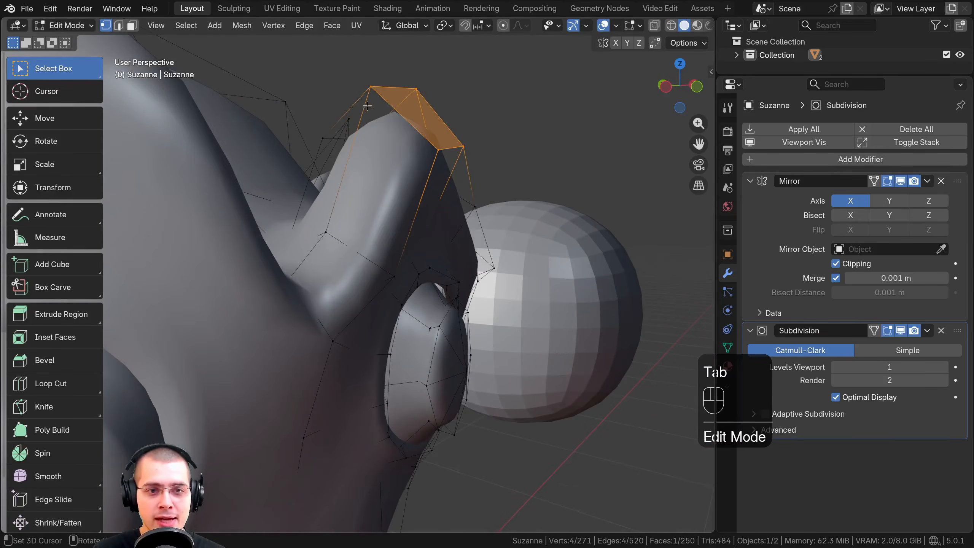
Select vertices of the cage above the monkey's brow, then return to Object Mode to compare the smoothed surface
middle_click_drag(368, 105, 302, 247)
left_click(304, 301)
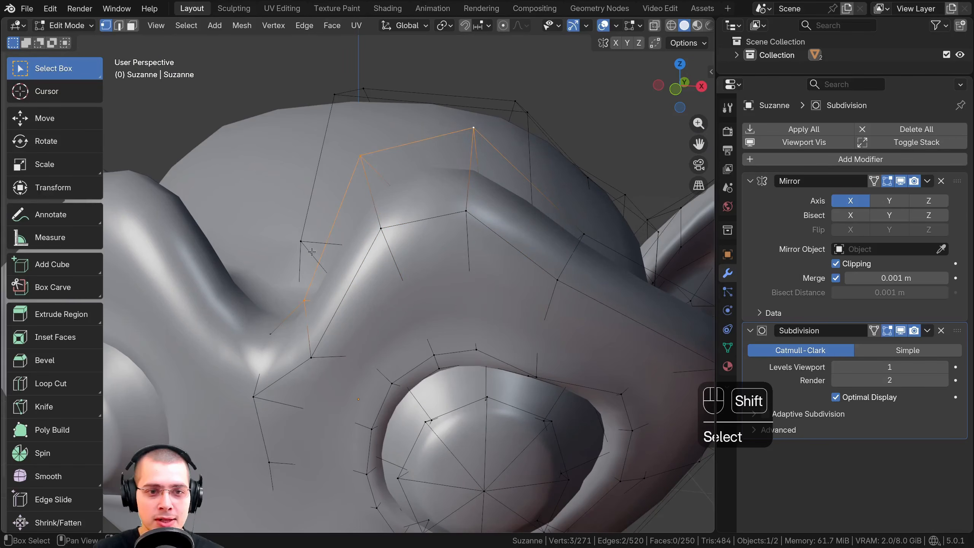
middle_click_drag(356, 163, 416, 205, "shift")
key("Tab")
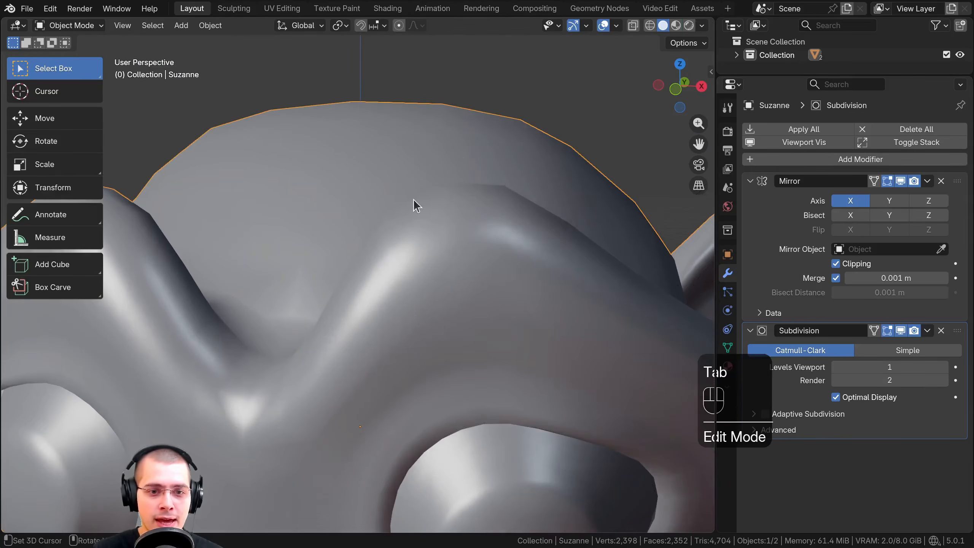
scroll(408, 213, "down", 4)
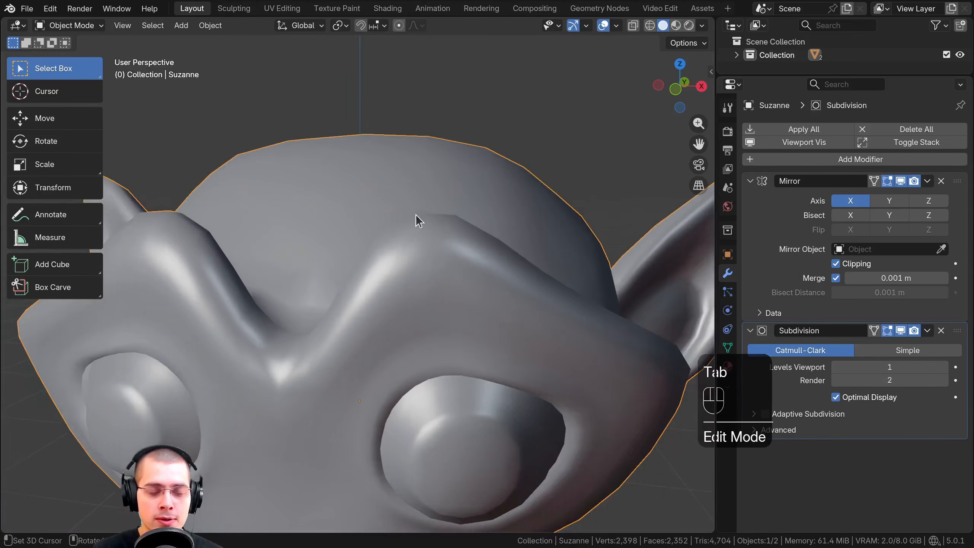
Re-enter Edit Mode on the monkey head, select cage vertices on the eye, and return to Object Mode
key("Tab")
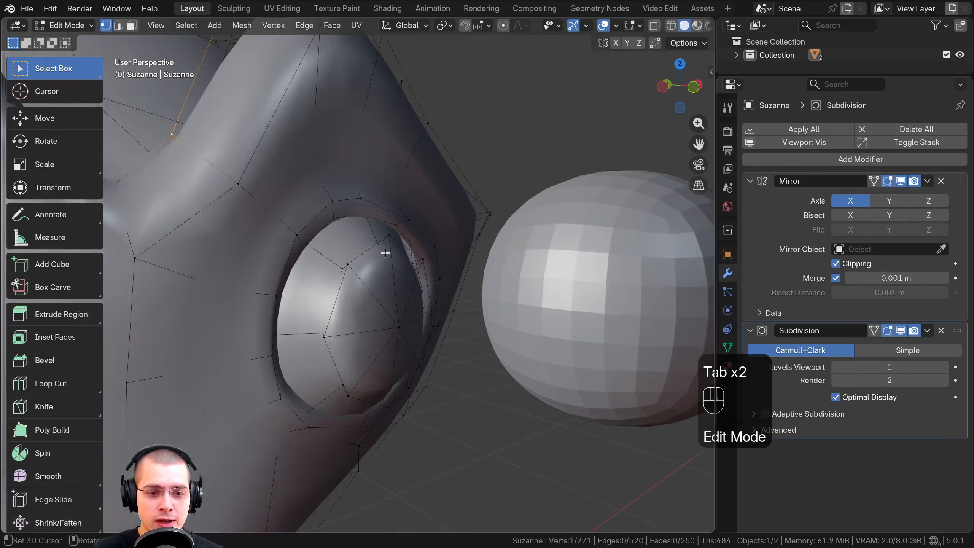
middle_click_drag(398, 222, 344, 268)
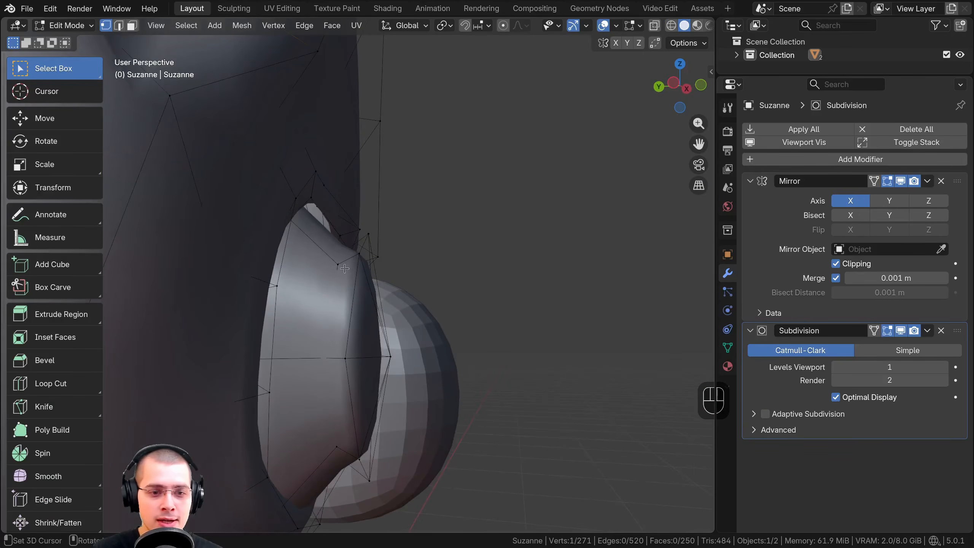
left_click(391, 349, "shift")
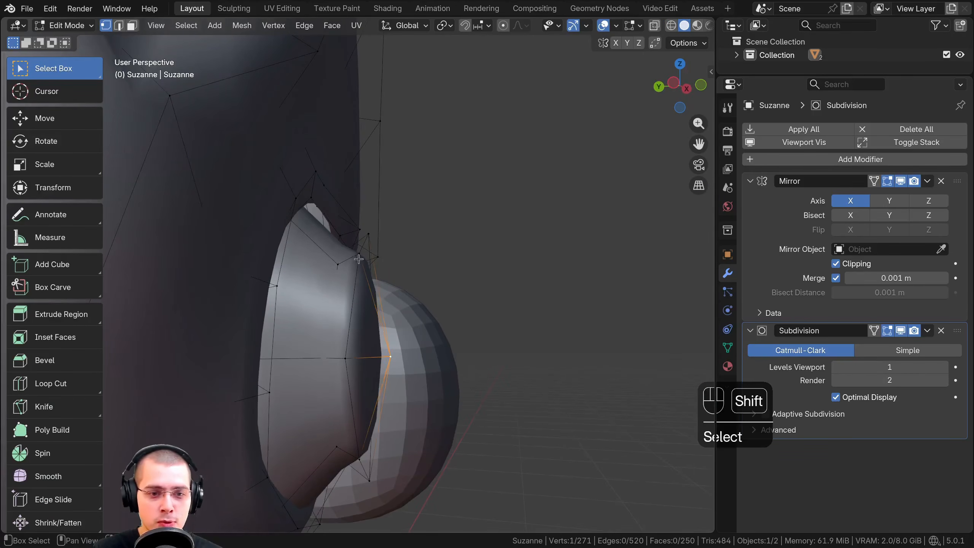
middle_click_drag(355, 262, 303, 268)
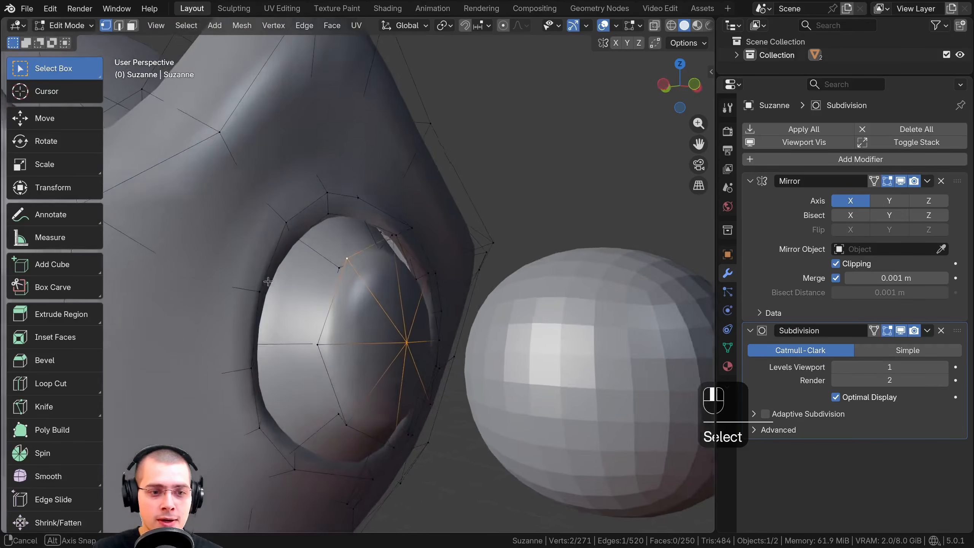
key("Tab")
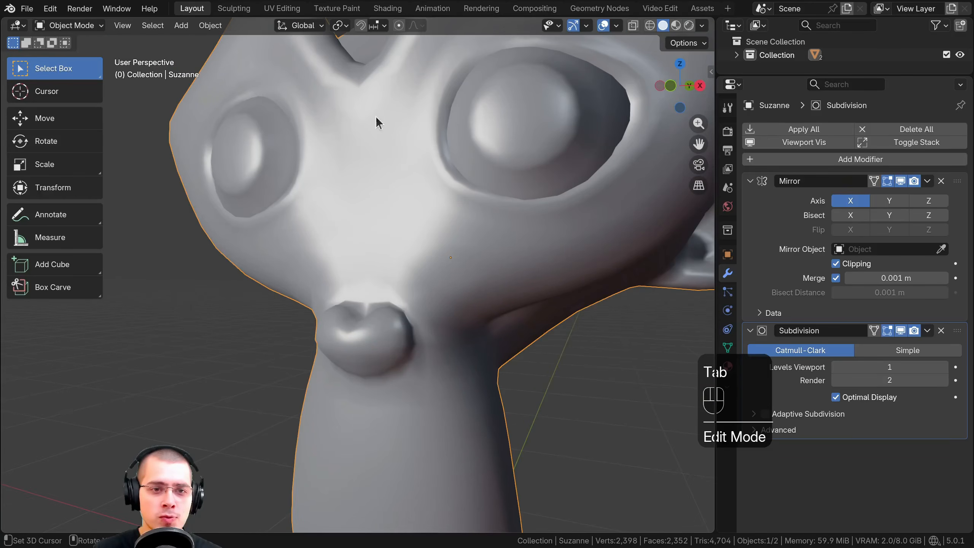
middle_click_drag(406, 205, 410, 274, "shift")
middle_click_drag(310, 200, 343, 190)
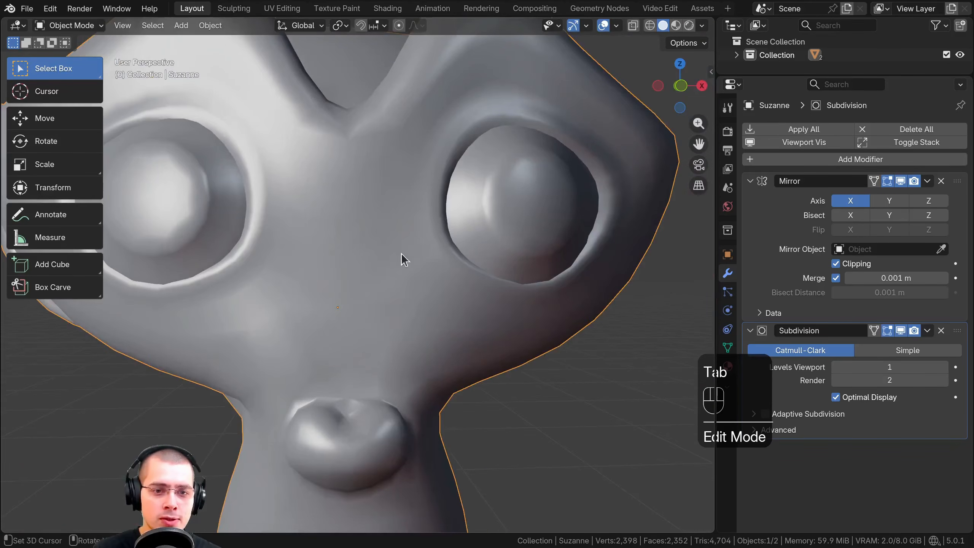
scroll(343, 210, "down", 4)
Select the subdivided cube and enter Edit Mode to show its cage around the sphere
middle_click_drag(384, 230, 276, 278, "shift")
right_click(443, 270)
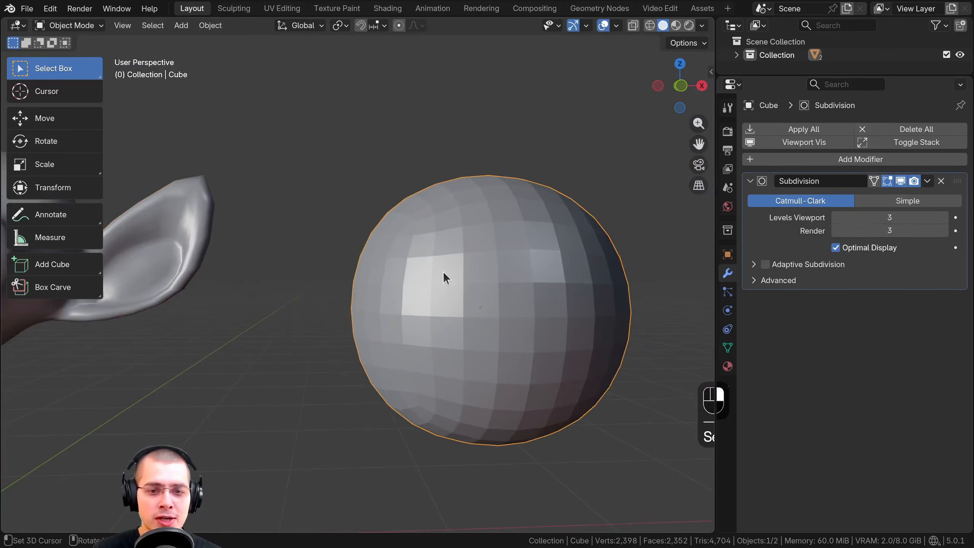
middle_click_drag(443, 271, 388, 261, "shift")
key("Tab")
middle_click_drag(377, 199, 348, 211)
scroll(342, 173, "down", 3)
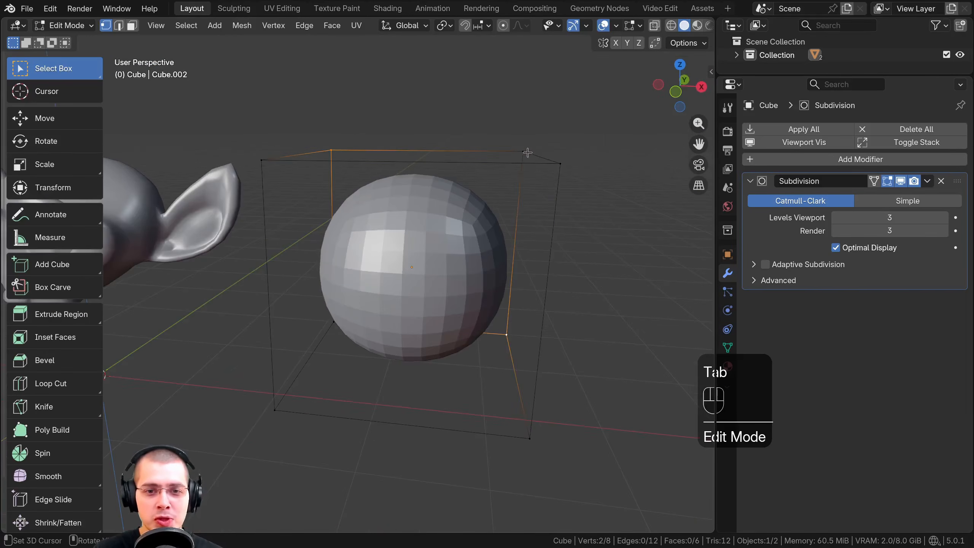
middle_click_drag(359, 123, 317, 146, "shift")
middle_click_drag(341, 177, 352, 199)
scroll(353, 200, "up", 1)
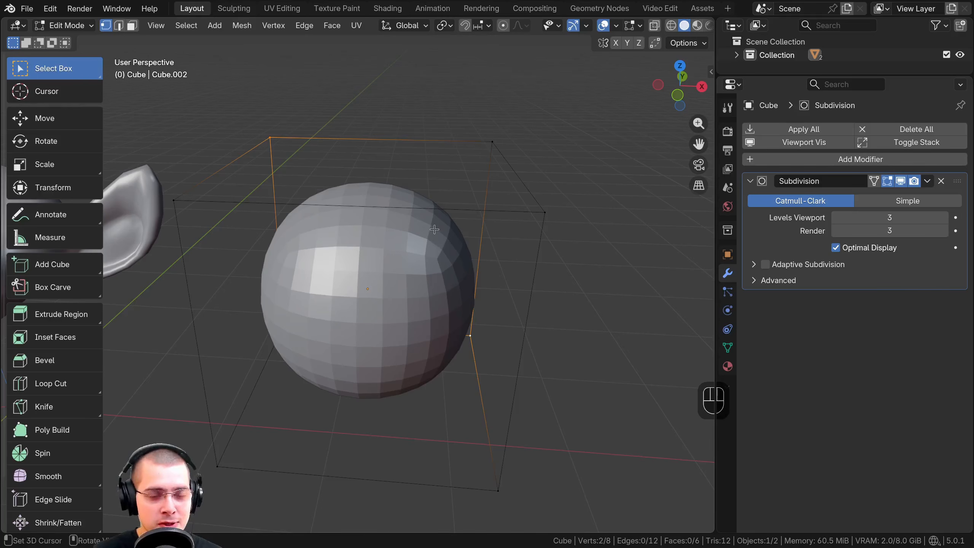
Add one loop cut around the cube and slide it close to the positive X end, factor about 0.87
middle_click_drag(428, 211, 399, 239, "shift")
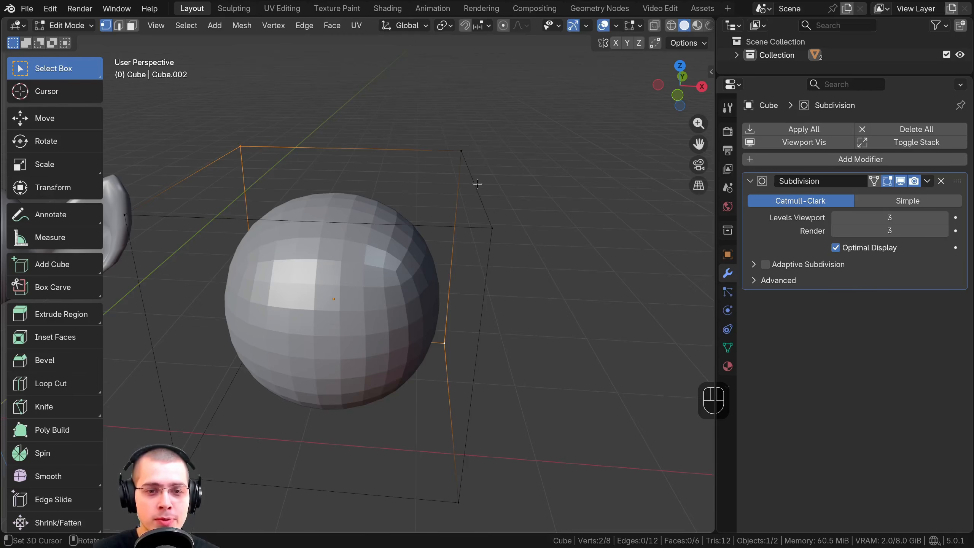
middle_click_drag(477, 184, 475, 186, "shift")
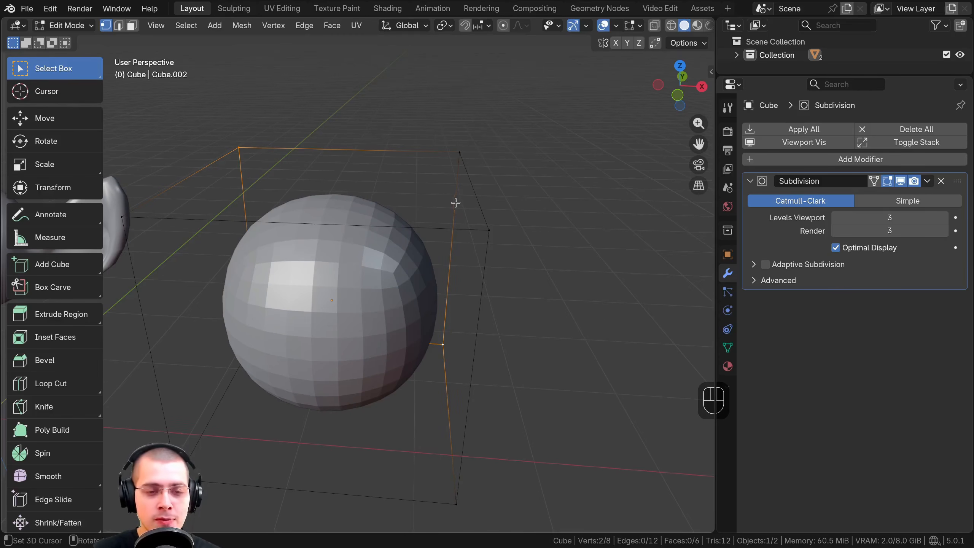
middle_click_drag(443, 225, 459, 227, "shift")
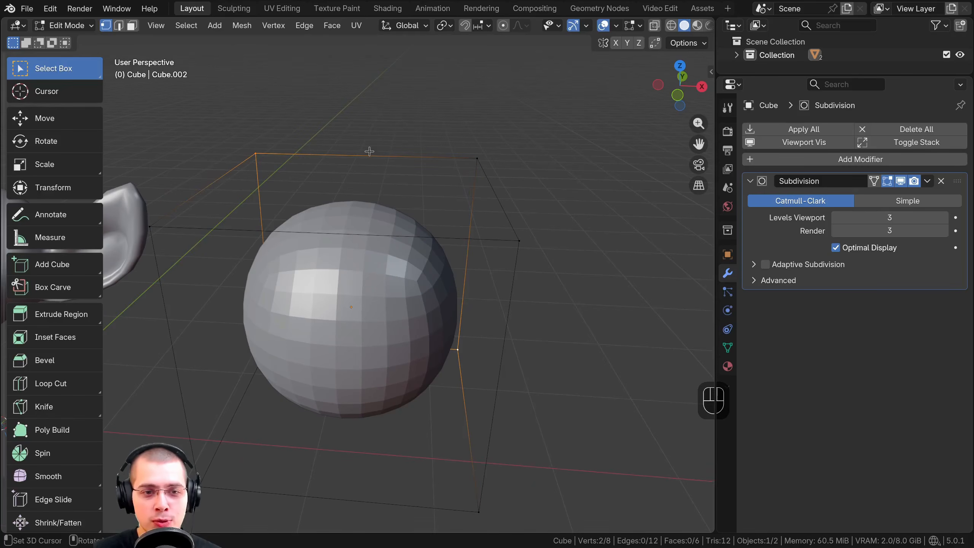
key("ctrl+r")
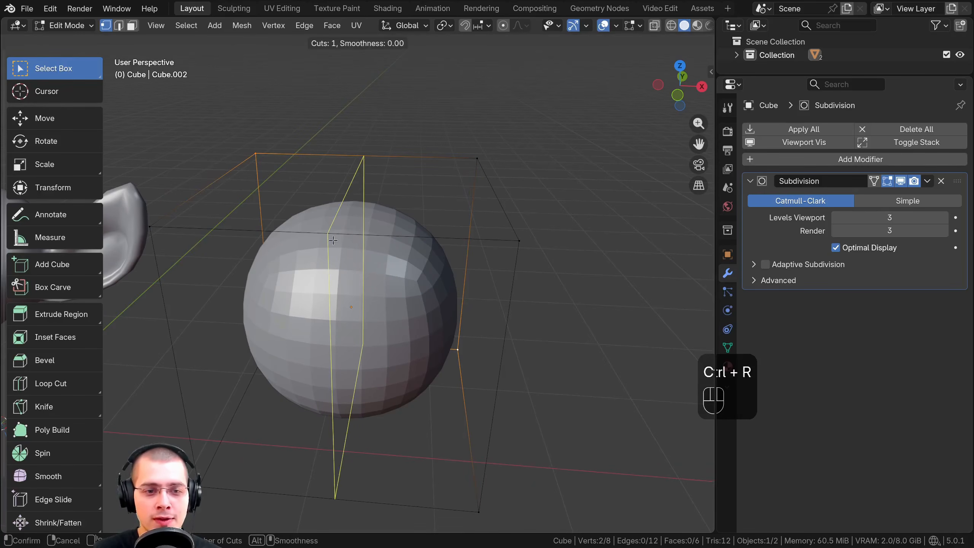
left_click(362, 153)
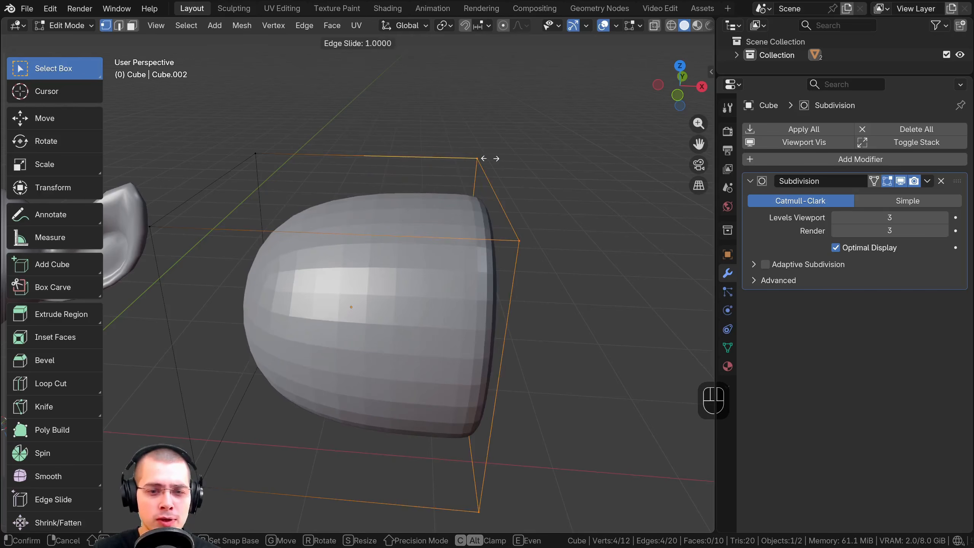
left_click(459, 154)
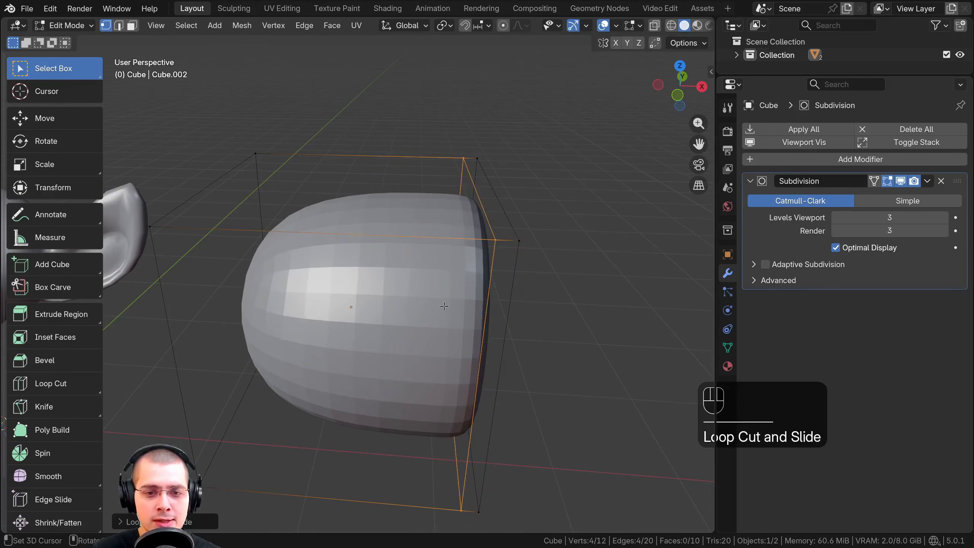
Edge-slide the new loop by a tiny amount and check the resulting shape in Object Mode before resuming editing
middle_click_drag(483, 244, 539, 179)
key("g")
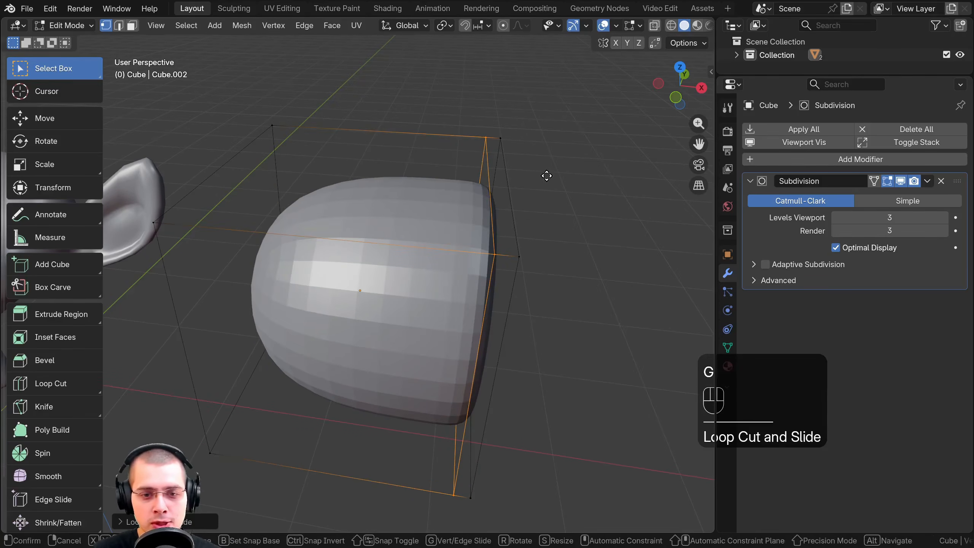
key("g")
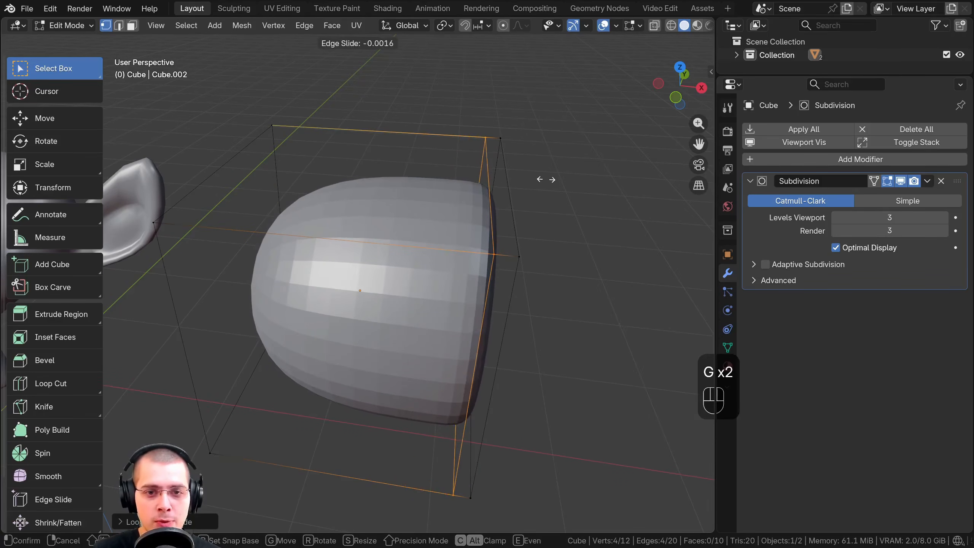
left_click(547, 180)
middle_click_drag(497, 318, 499, 212)
key("Tab")
key("Tab")
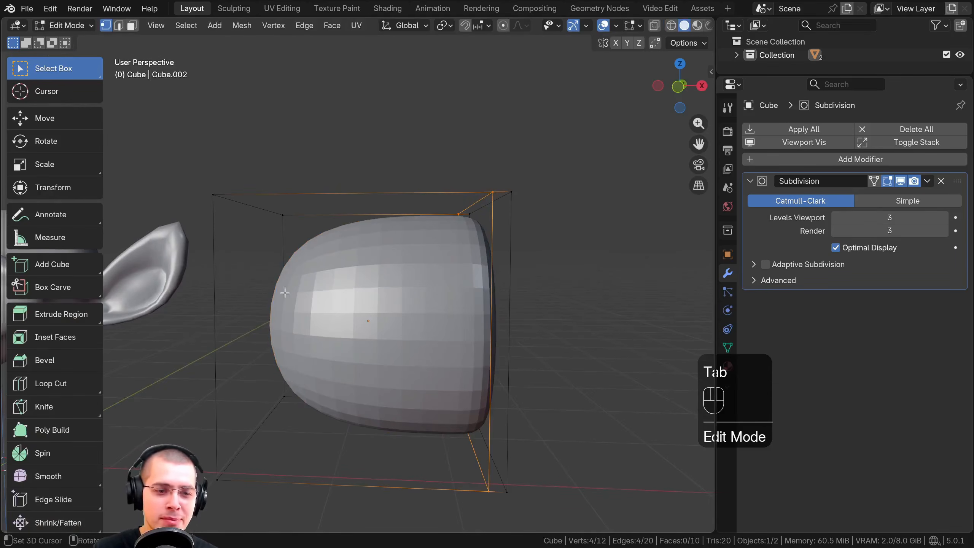
Try rotating the cube in Object Mode so its flattened end faces down, and check the dome shape against its cage
key("Tab")
key("r")
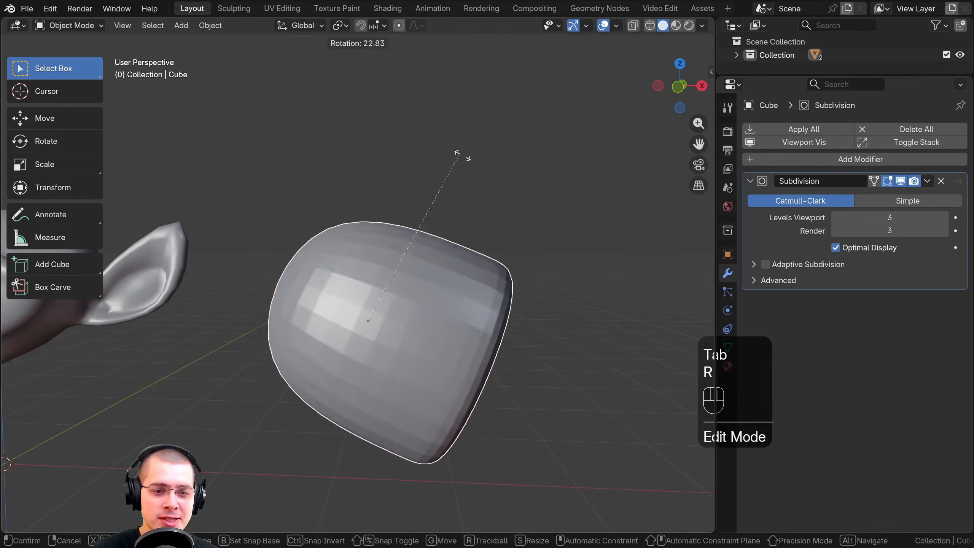
left_click(454, 289)
middle_click_drag(454, 289, 474, 155, "shift")
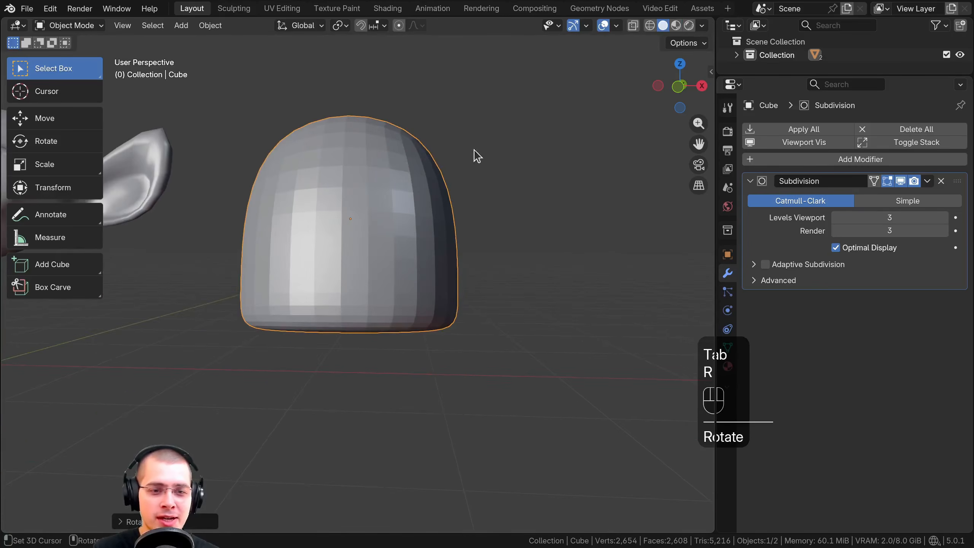
middle_click_drag(450, 234, 337, 201)
key("Tab")
Undo the rotation of the cube
key("Tab")
middle_click_drag(347, 348, 425, 124)
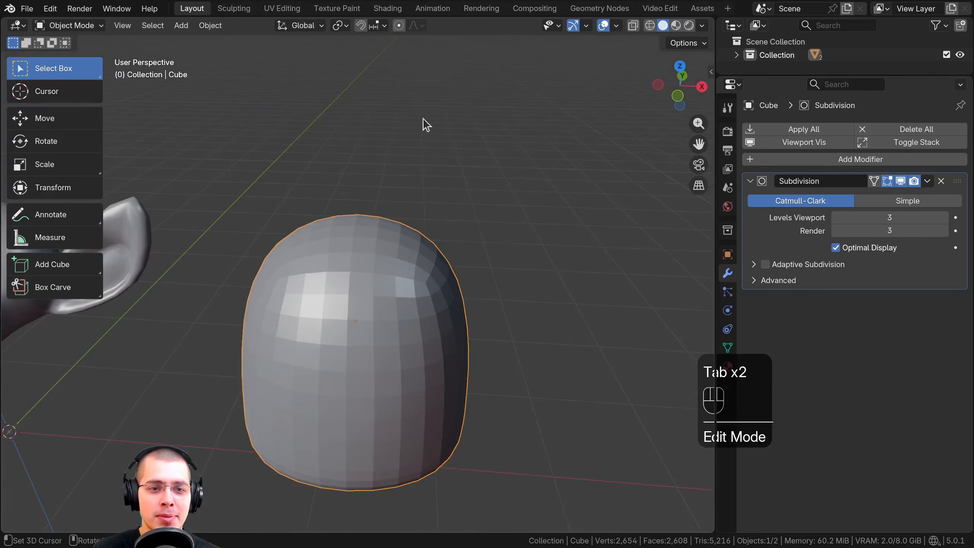
key("Tab")
key("ctrl+z")
key("ctrl+z")
key("ctrl+z")
key("ctrl+z")
key("ctrl+z")
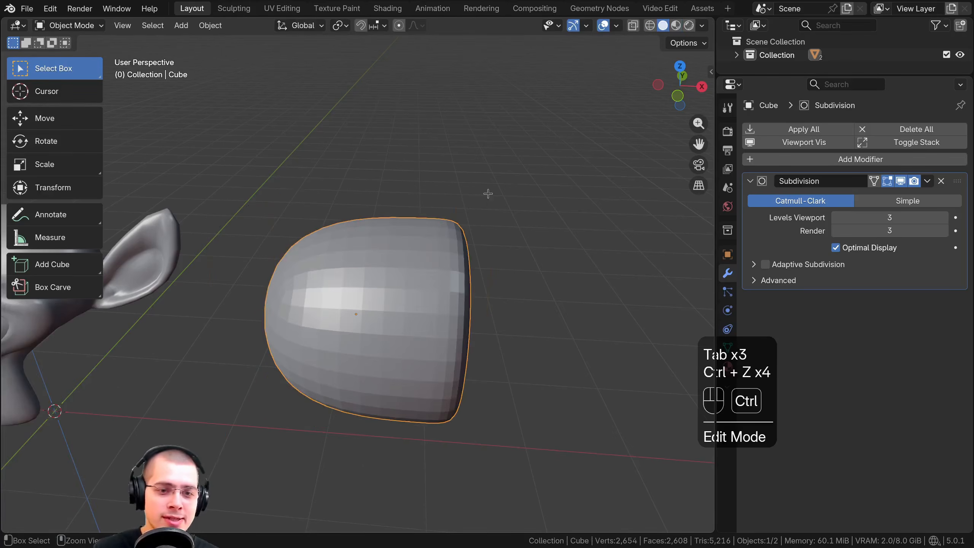
Select vertices at both ends of the cage's upper front edge in Edit Mode to compare their spacing
middle_click_drag(487, 191, 339, 196, "shift")
scroll(383, 215, "up", 2)
scroll(347, 169, "down", 3)
middle_click_drag(340, 195, 327, 230, "shift")
left_click(332, 242)
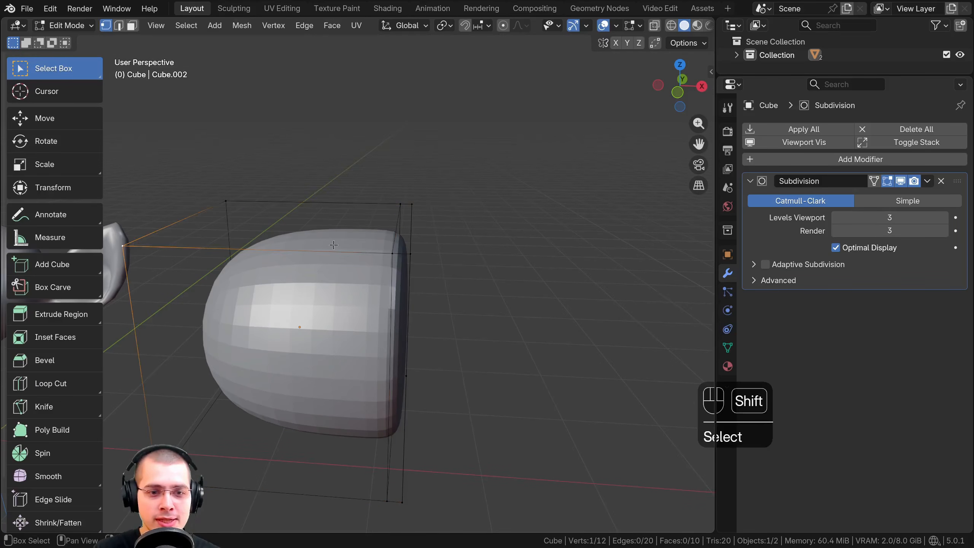
left_click(389, 251, "shift")
left_click(405, 252, "shift")
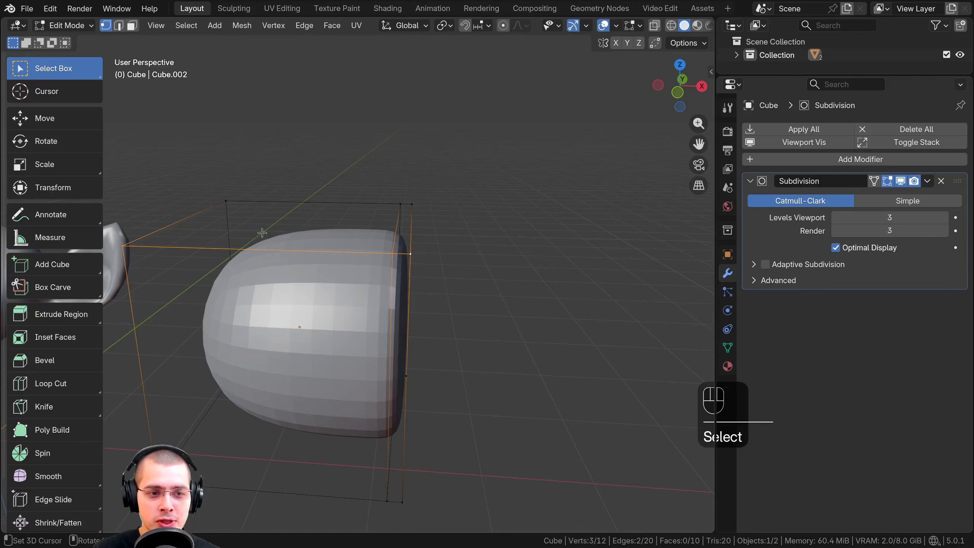
Examine the closely spaced vertices at the cage's positive X corners, selecting the upper and lower ones in turn
scroll(425, 243, "up", 1)
scroll(209, 224, "up", 1)
middle_click_drag(433, 236, 345, 191, "shift")
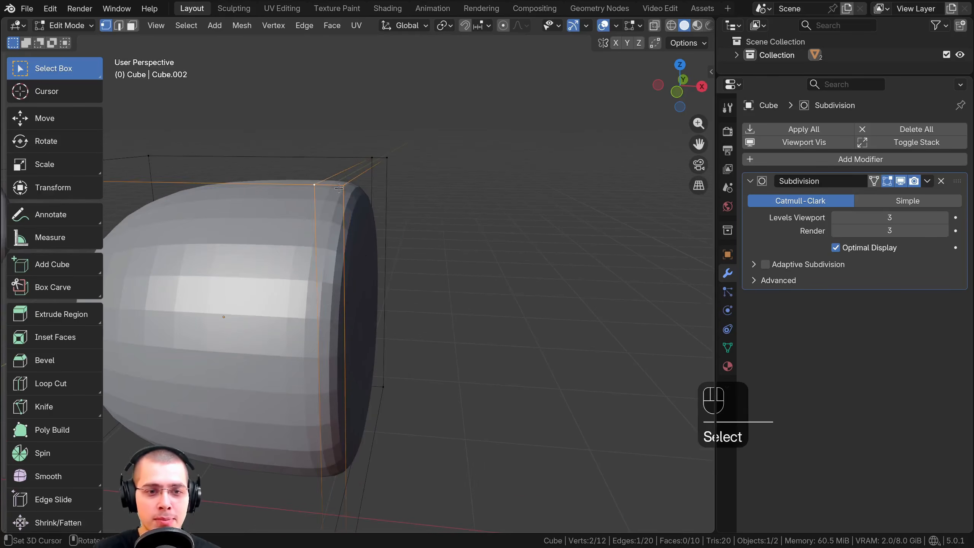
right_click(342, 189)
scroll(355, 471, "down", 1)
left_click(353, 505, "shift")
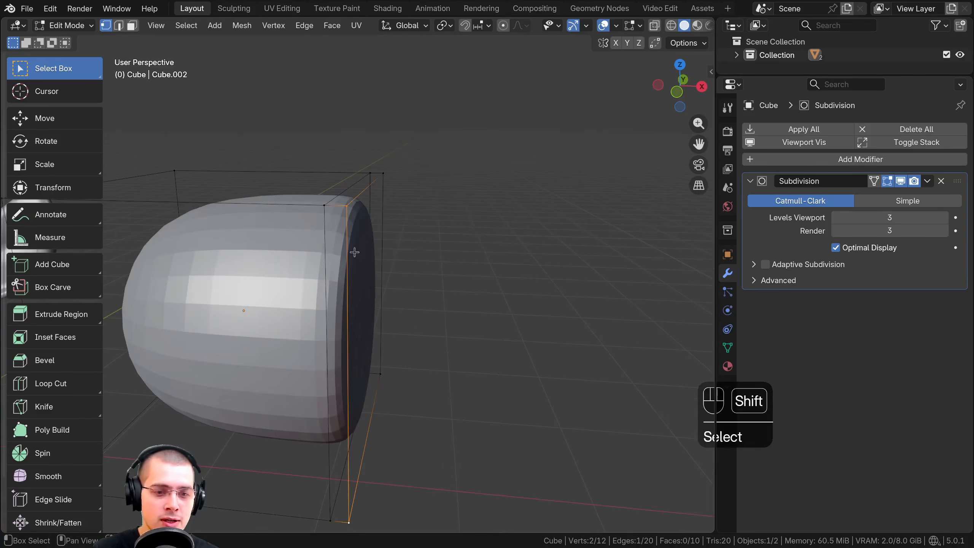
left_click(324, 204, "shift")
middle_click_drag(324, 203, 381, 315)
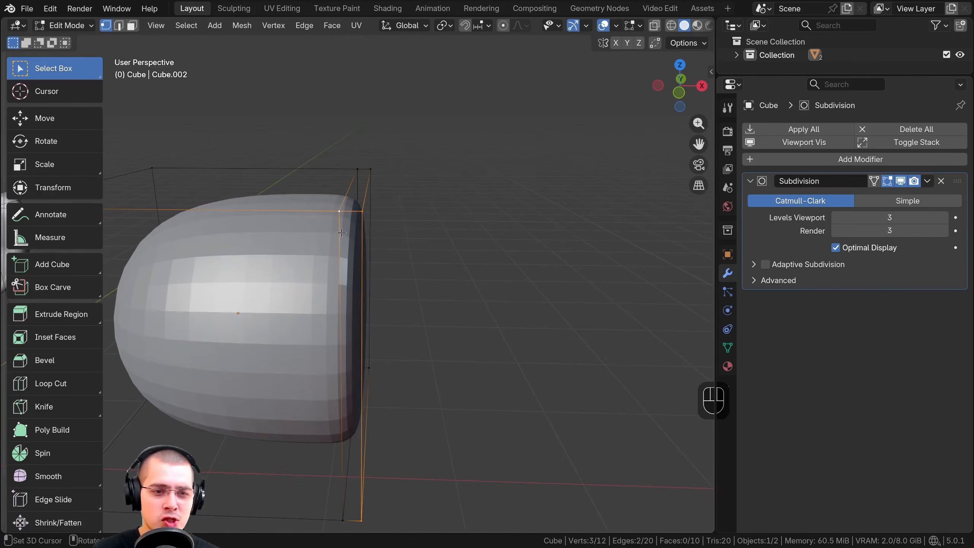
middle_click_drag(328, 235, 495, 263, "shift")
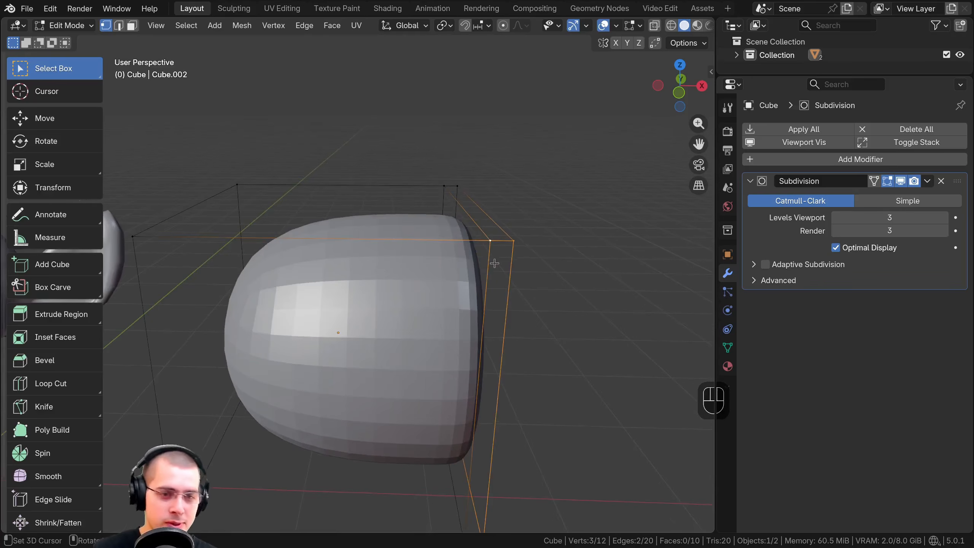
Add one horizontal loop cut around the cube and slide it close to the top face
key("ctrl+r")
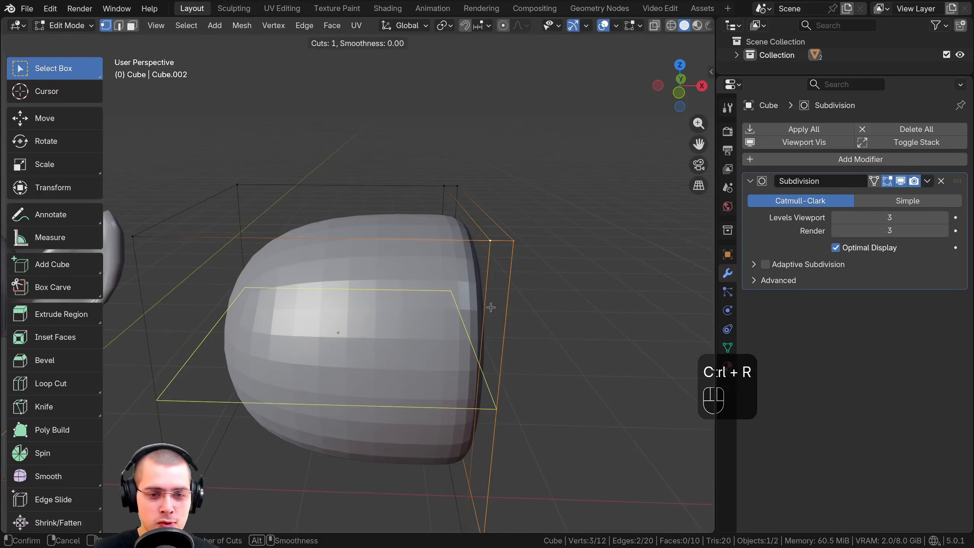
left_click_drag(492, 404, 504, 269)
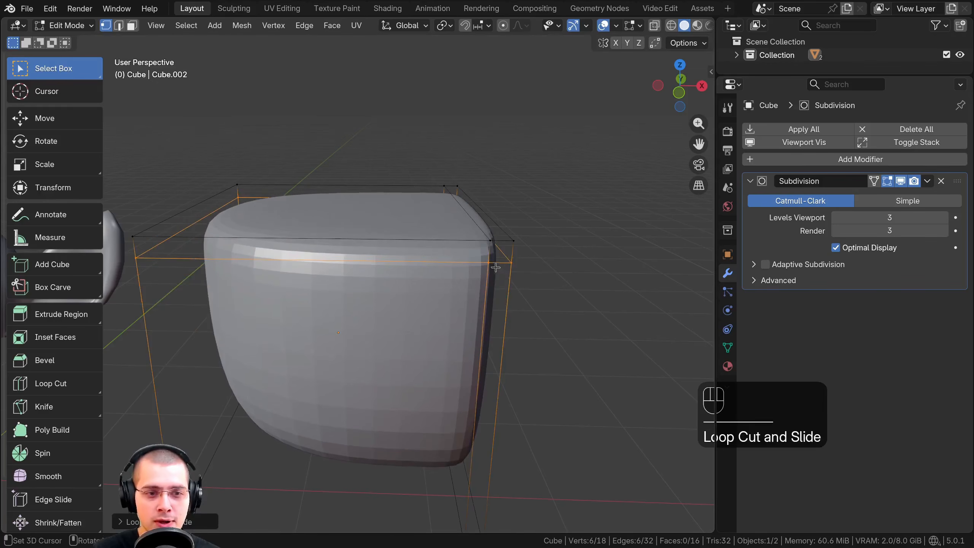
middle_click_drag(504, 268, 293, 88)
Compare the widely spaced lower corner with the tightly cut upper corner, checking the upper one in both Object and Edit Mode
left_click(285, 301)
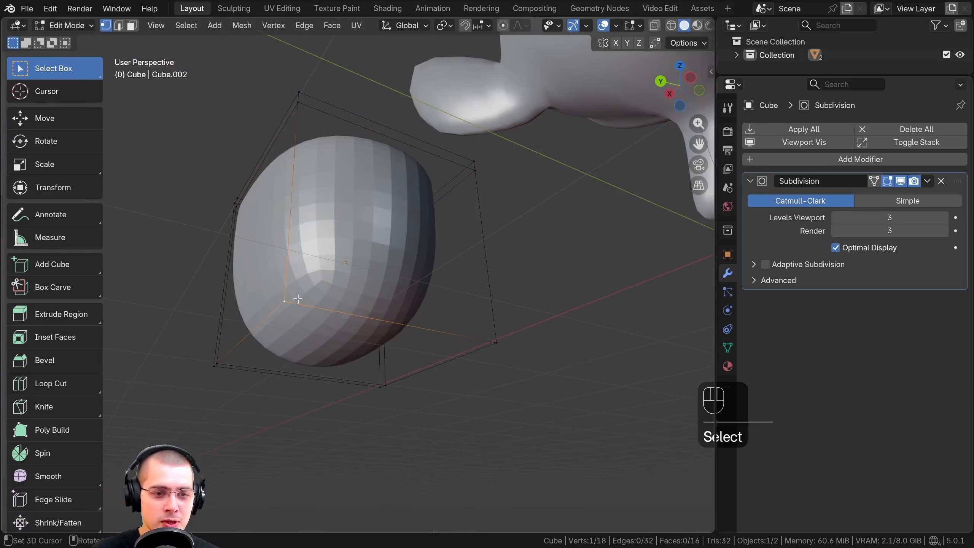
middle_click_drag(359, 262, 107, 293)
middle_click_drag(469, 184, 326, 276, "shift")
middle_click_drag(326, 277, 376, 247, "shift")
scroll(376, 247, "up", 2)
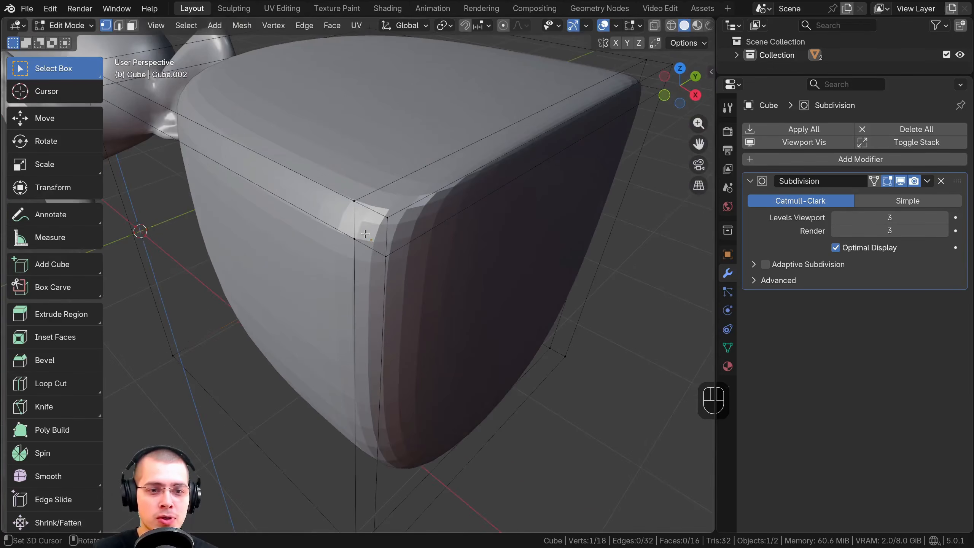
key("Tab")
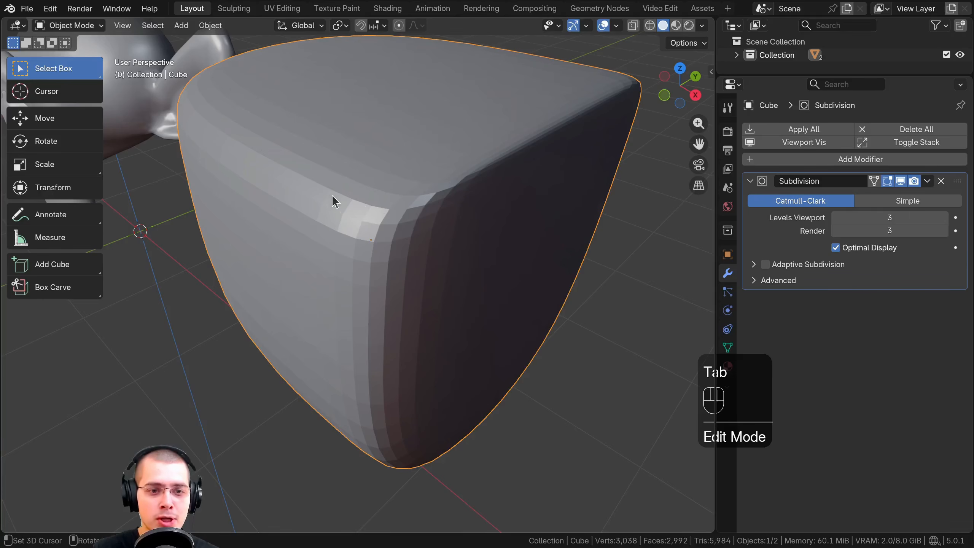
key("Tab")
middle_click_drag(347, 222, 345, 226, "shift")
scroll(345, 226, "up", 2)
left_click(347, 184)
scroll(410, 265, "down", 3)
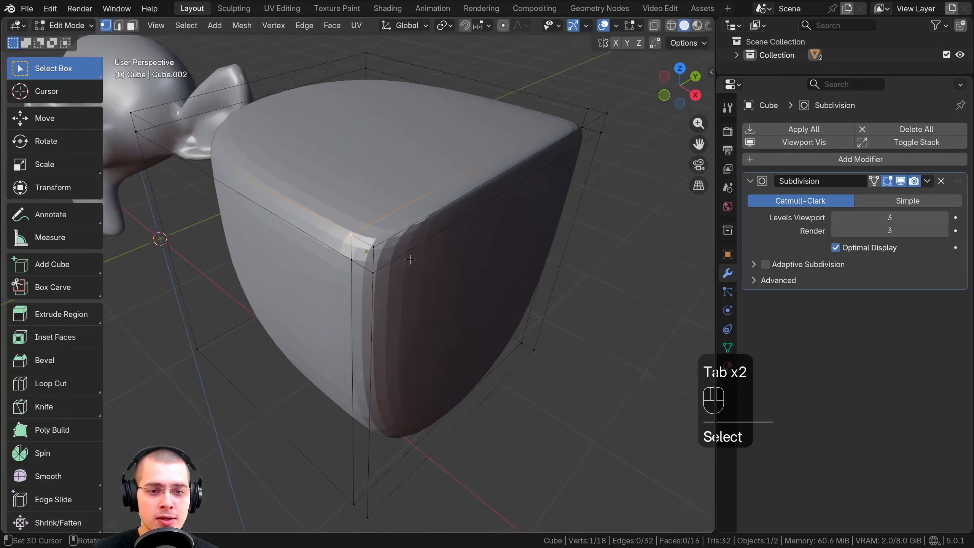
Add one vertical loop cut across the cube and slide it close to the negative Y face
middle_click_drag(410, 259, 410, 247)
key("ctrl+r")
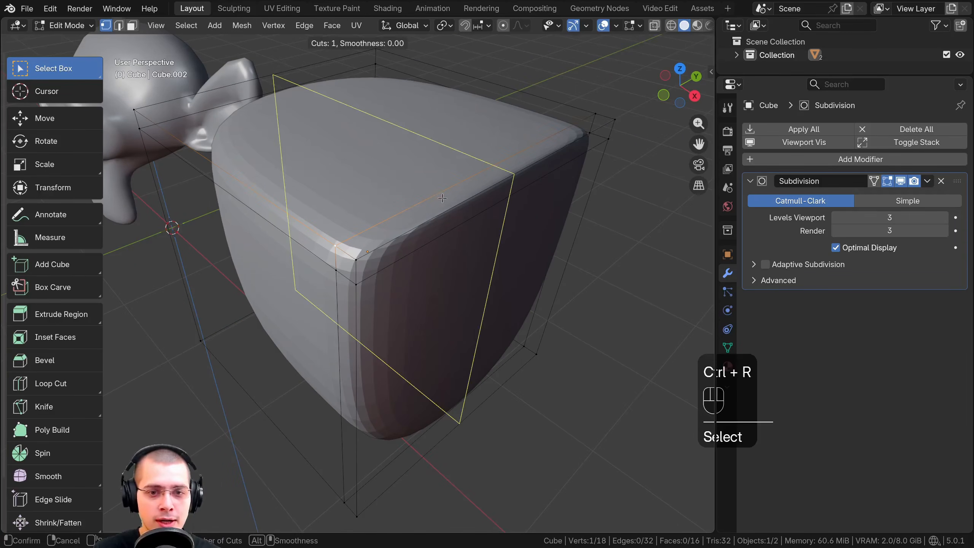
left_click(464, 193)
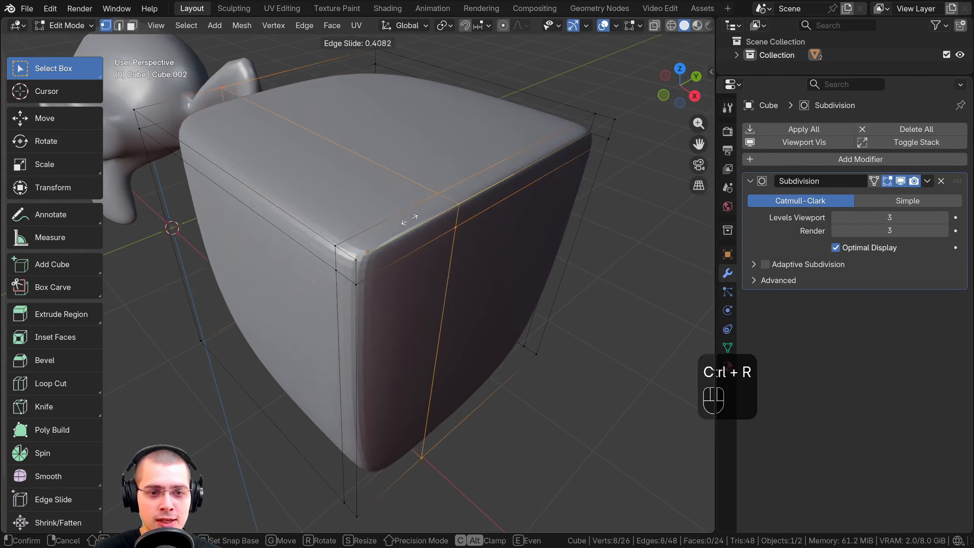
left_click(340, 249)
Return to Object Mode and apply Shade Smooth to the cube
key("Tab")
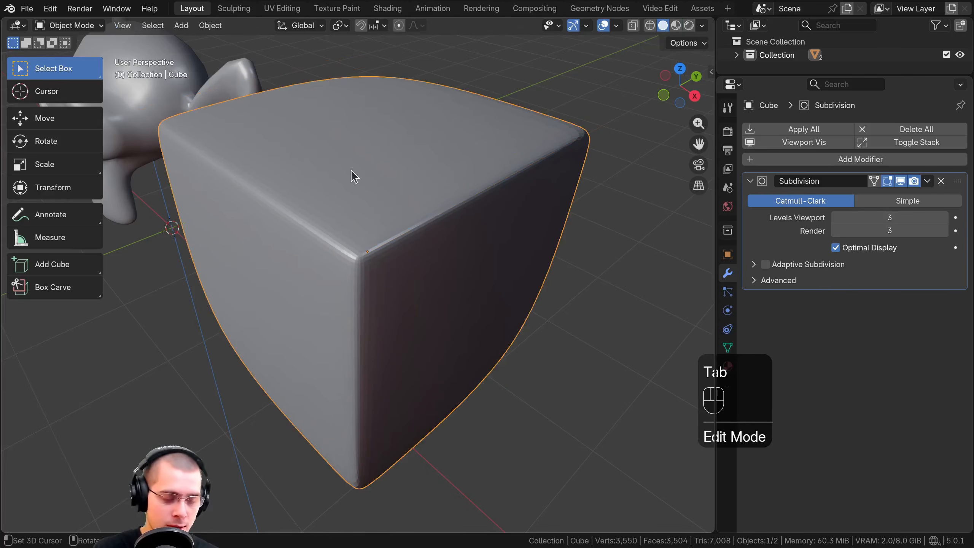
key("w")
left_click(333, 177)
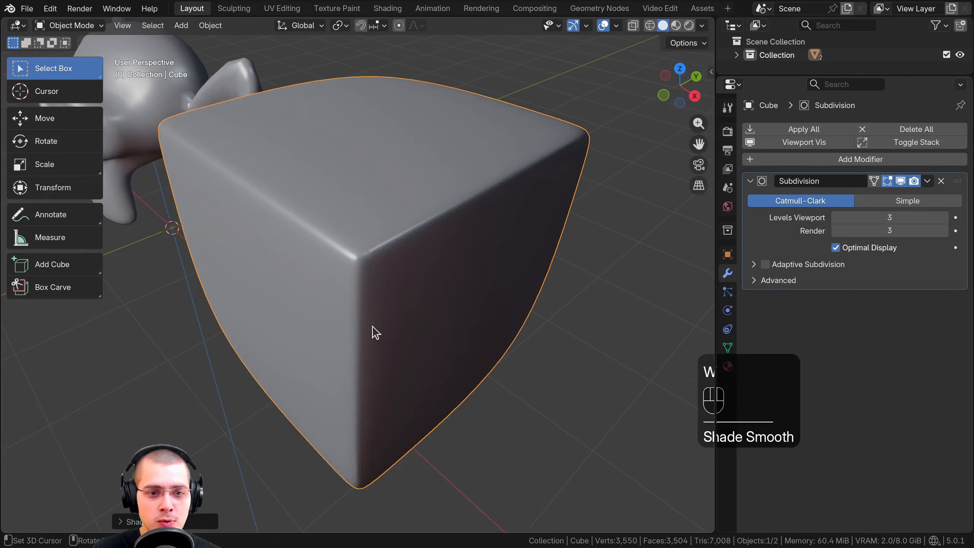
mouse_move(376, 332)
middle_mouse_down()
mouse_move(433, 320)
mouse_move(494, 218)
middle_mouse_up()
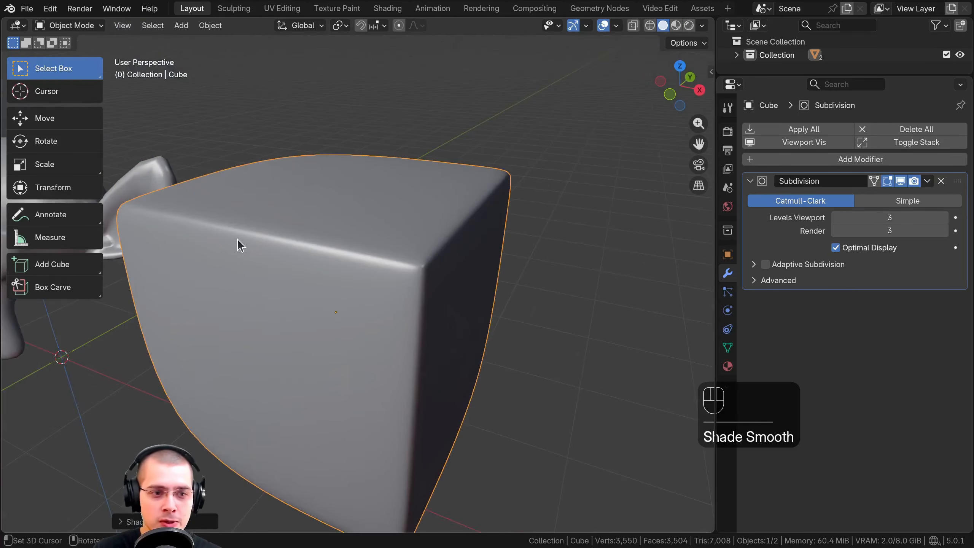
Examine the cage vertices clustered around the sharpened upper corner in Edit Mode, selecting neighbouring ones in turn
key("Tab")
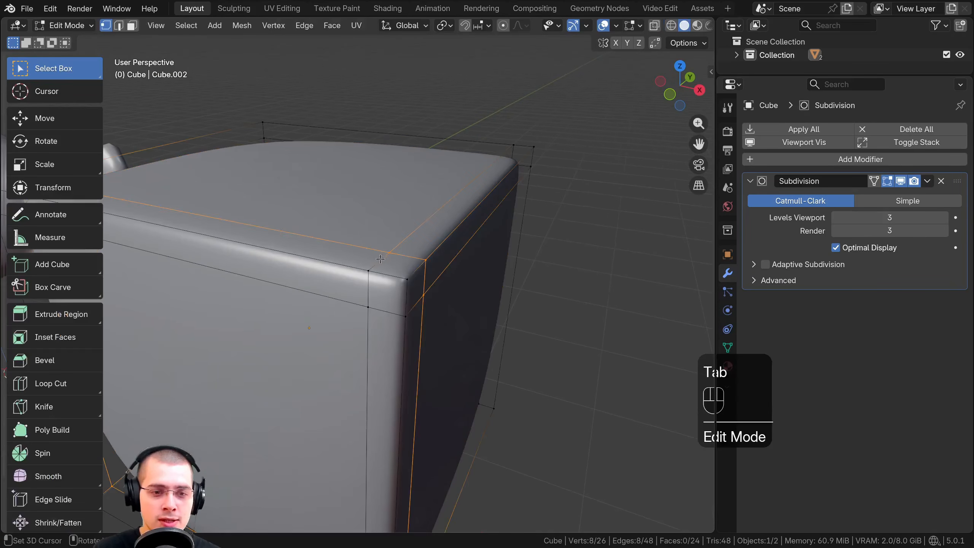
left_click(431, 295, "shift")
left_click(431, 295, "shift")
middle_click_drag(431, 269, 369, 237, "shift")
middle_click_drag(368, 238, 284, 281, "shift")
key("a")
key("a")
right_click(269, 283, "shift")
right_click(364, 296, "shift")
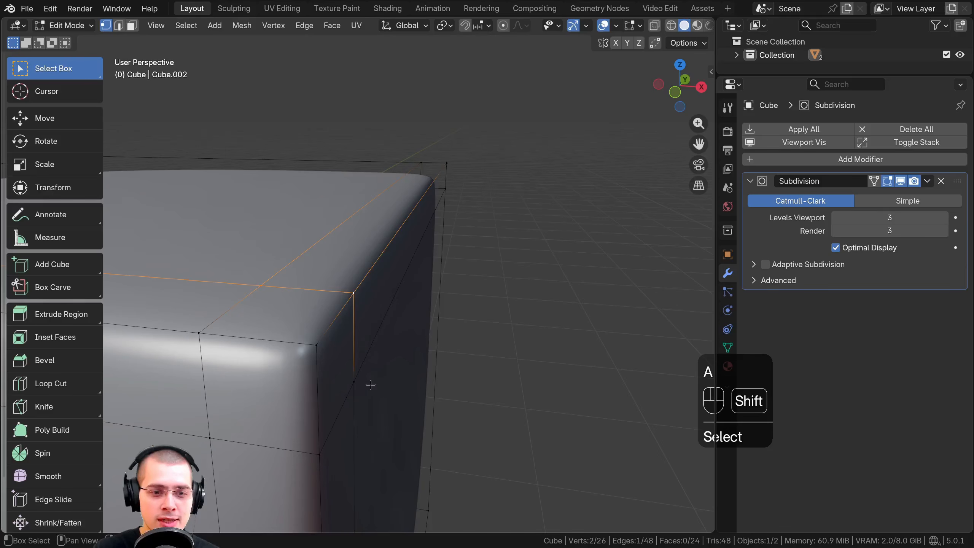
right_click(371, 384, "shift")
middle_click_drag(388, 354, 243, 309)
right_click(244, 309)
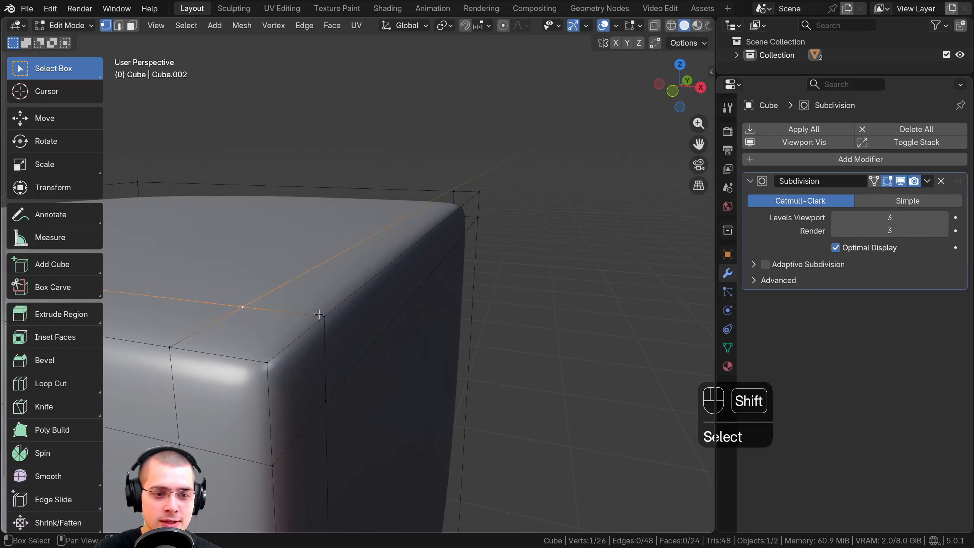
right_click(326, 323, "shift")
right_click(328, 401, "shift")
scroll(327, 401, "down", 5)
middle_click_drag(328, 401, 333, 399)
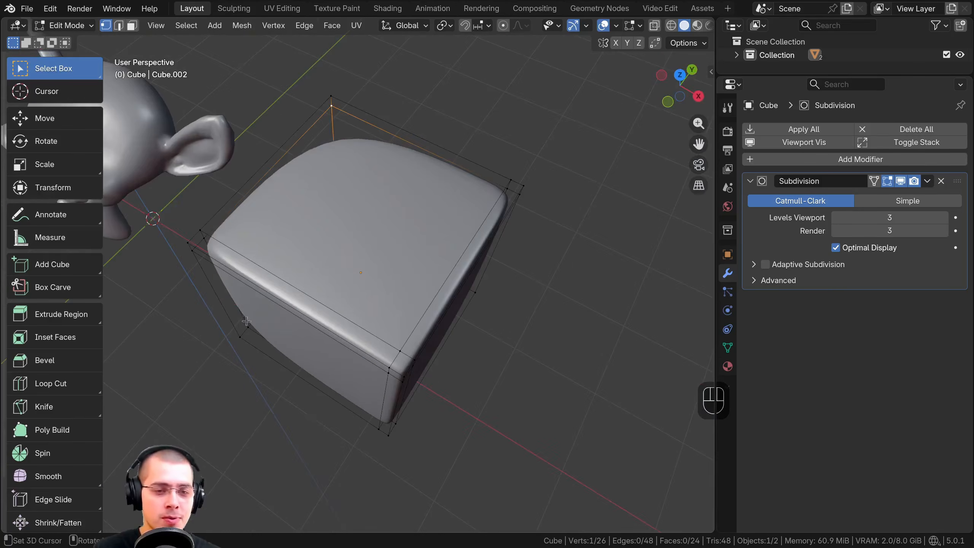
Add one loop cut around the cube and slide it close to the negative X end
middle_click_drag(358, 292, 330, 264)
middle_click_drag(396, 283, 341, 252)
middle_click_drag(341, 251, 308, 285, "shift")
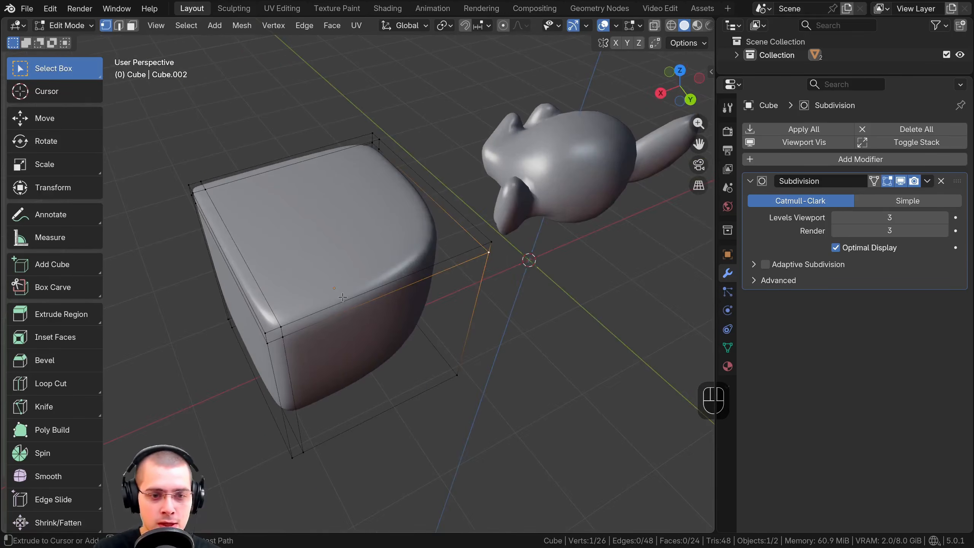
key("ctrl+r")
left_click(392, 275)
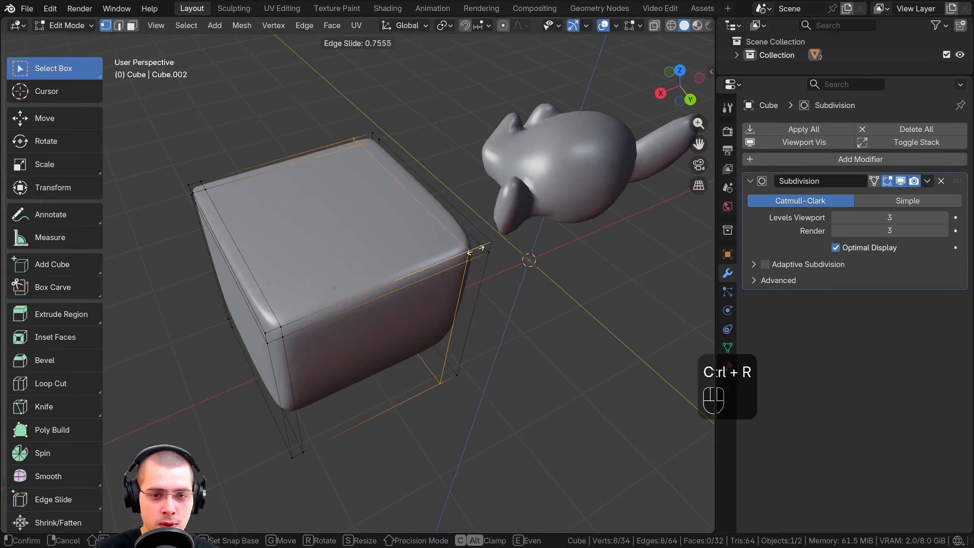
left_click(491, 245)
Add one horizontal loop cut and slide it close to the cube's bottom face, factor about 0.85
middle_click_drag(211, 356, 189, 316)
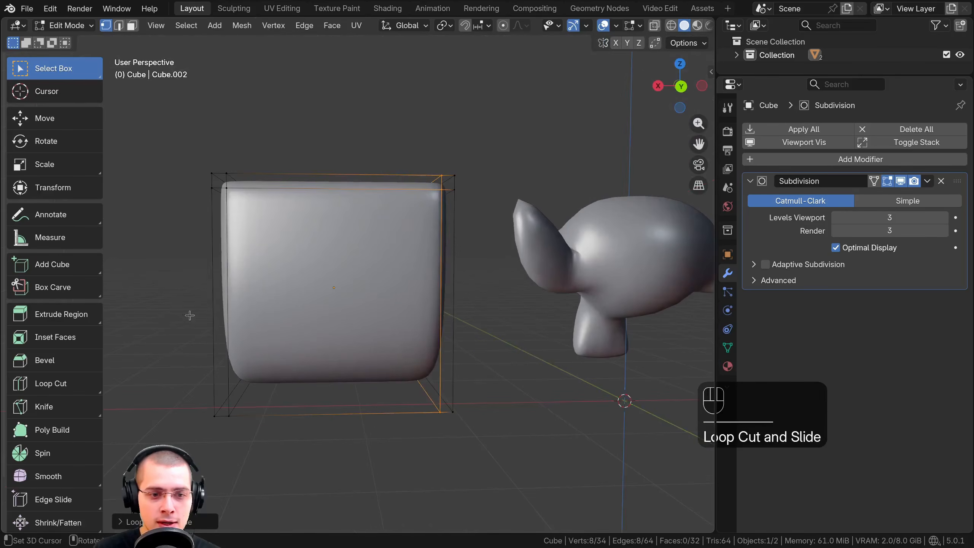
key("ctrl+r")
left_click(222, 290)
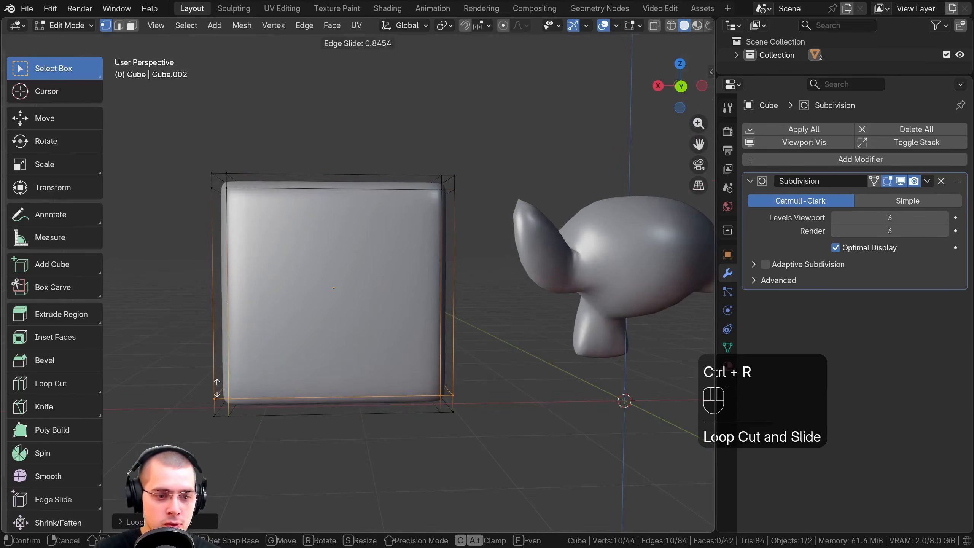
left_click(349, 365)
Add one vertical loop cut and slide it close to the cube's positive Y face, factor about 0.9
middle_click_drag(349, 365, 189, 159)
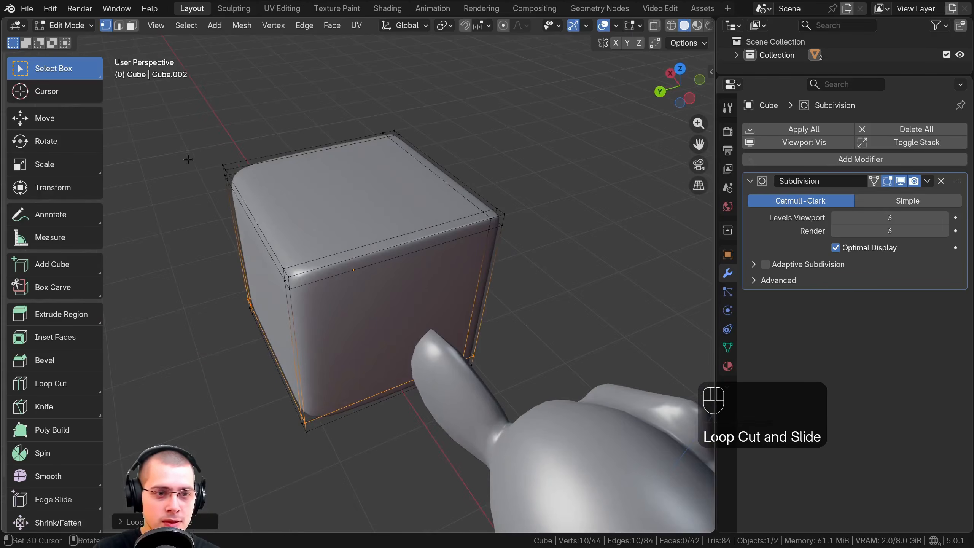
key("ctrl+r")
left_click(324, 154)
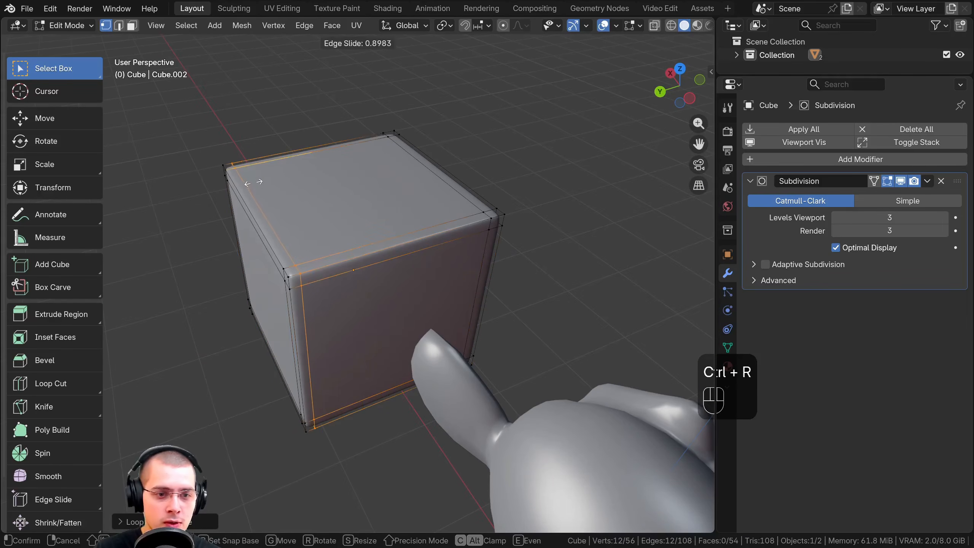
left_click(257, 183)
Return to Object Mode and inspect the sharpened, subdivided cube from several sides
scroll(322, 271, "down", 3)
key("Tab")
middle_click_drag(333, 263, 671, 234)
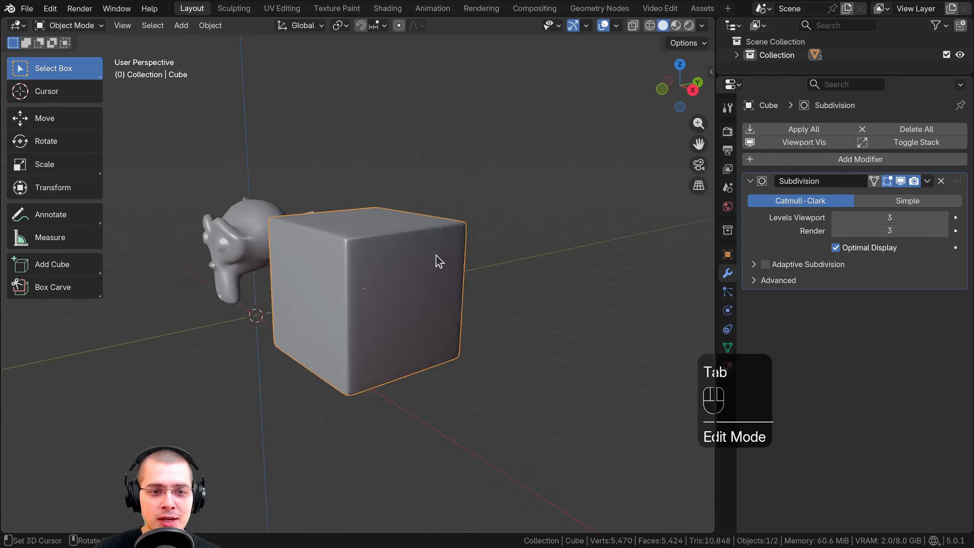
scroll(436, 257, "up", 4)
scroll(332, 230, "down", 5)
middle_click_drag(337, 257, 372, 296)
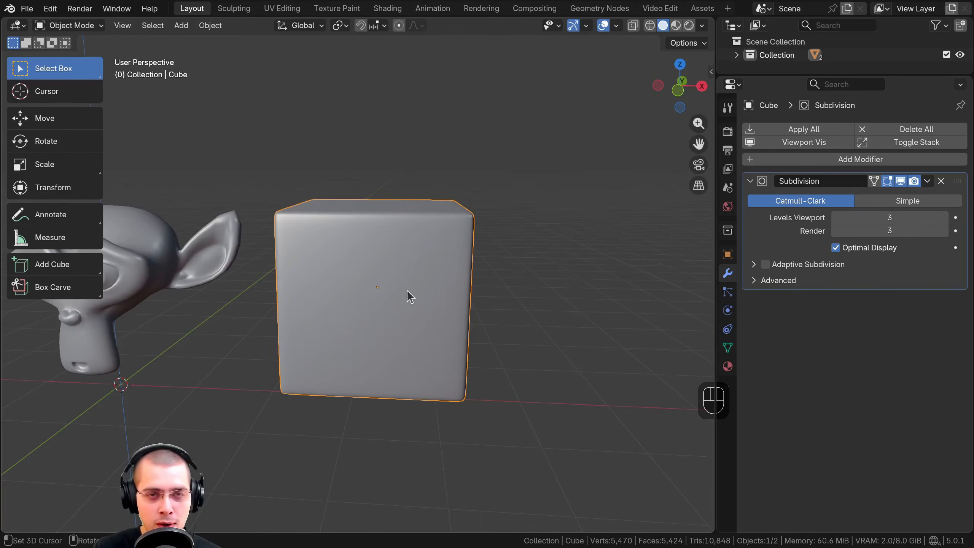
Add a new mesh cube and move it beside the subdivided cube, on the side away from the monkey head
key("shift+a")
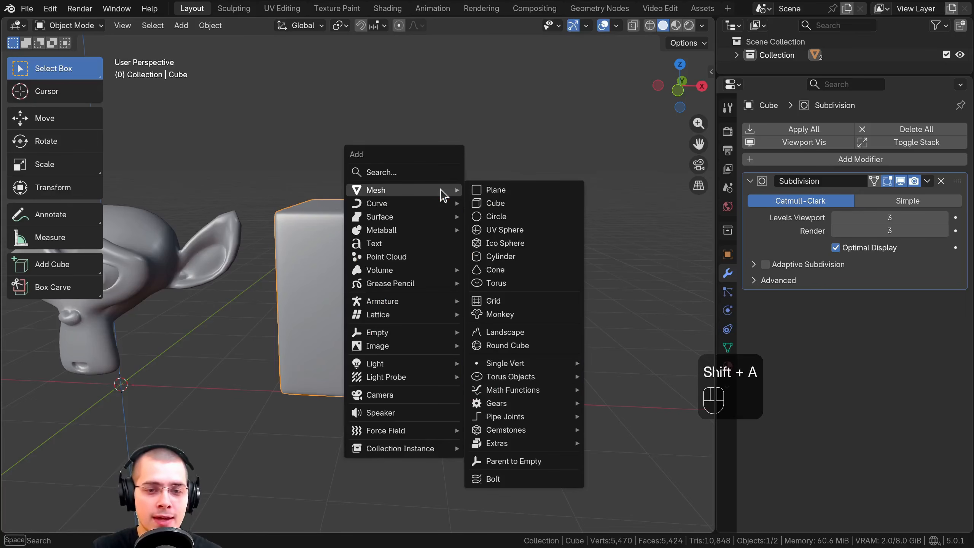
left_click(491, 203)
scroll(417, 263, "down", 5)
key("g")
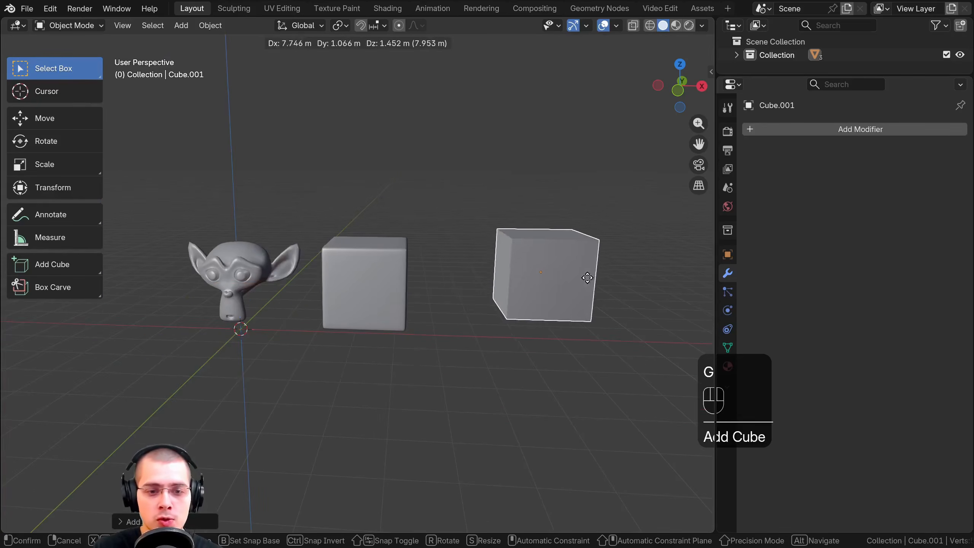
left_click(528, 277)
scroll(652, 192, "up", 4)
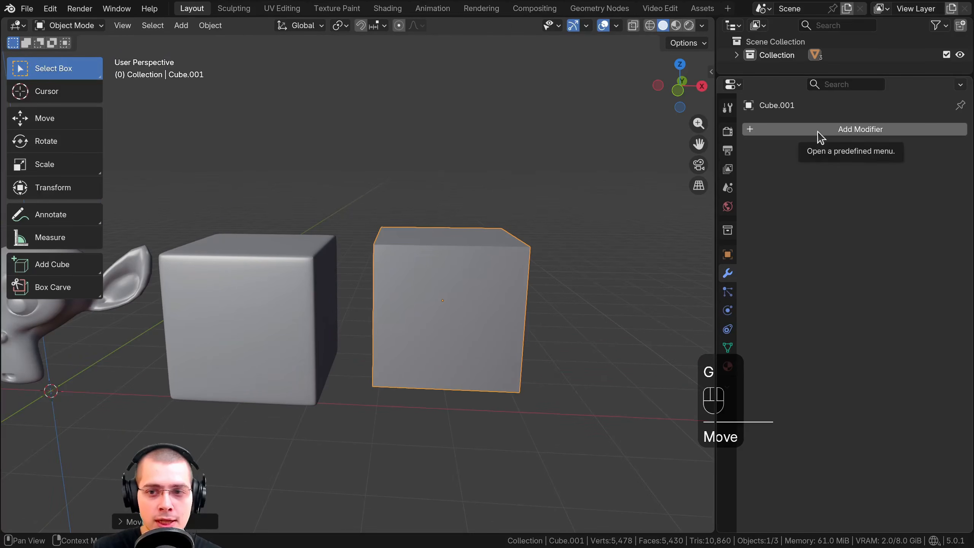
Add a Bevel modifier to the new cube and set its segments to 2
left_click(817, 133)
left_click(761, 131)
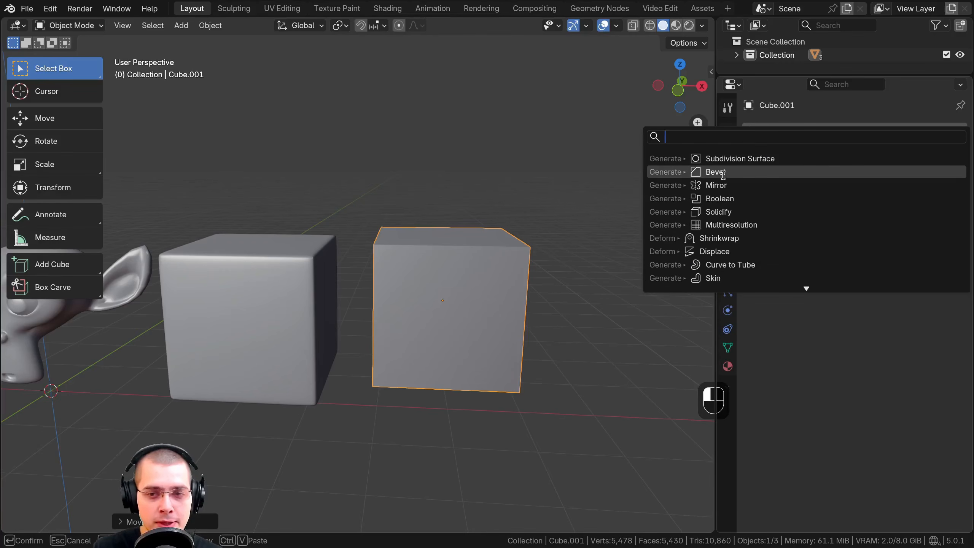
left_click(708, 173)
middle_click_drag(658, 207, 476, 226)
scroll(476, 226, "up", 1)
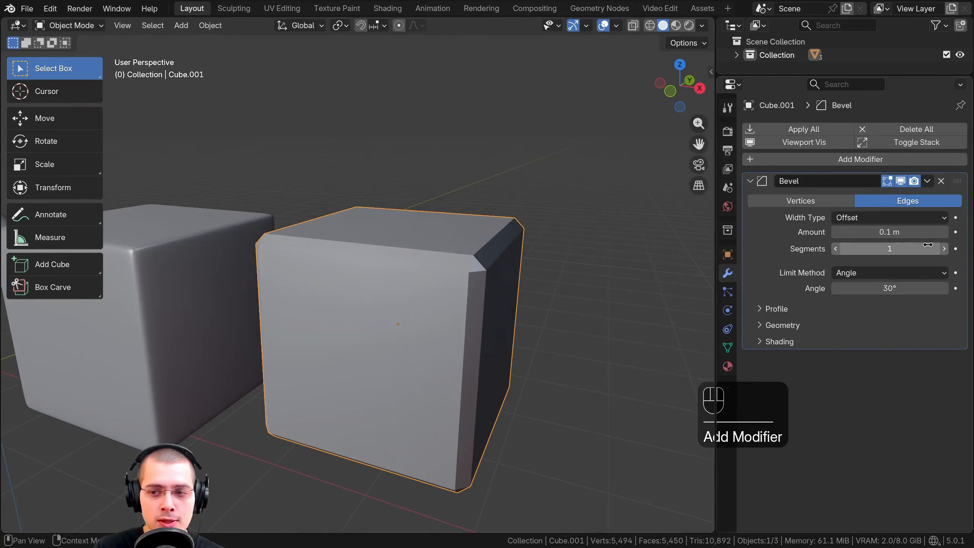
left_click(944, 249)
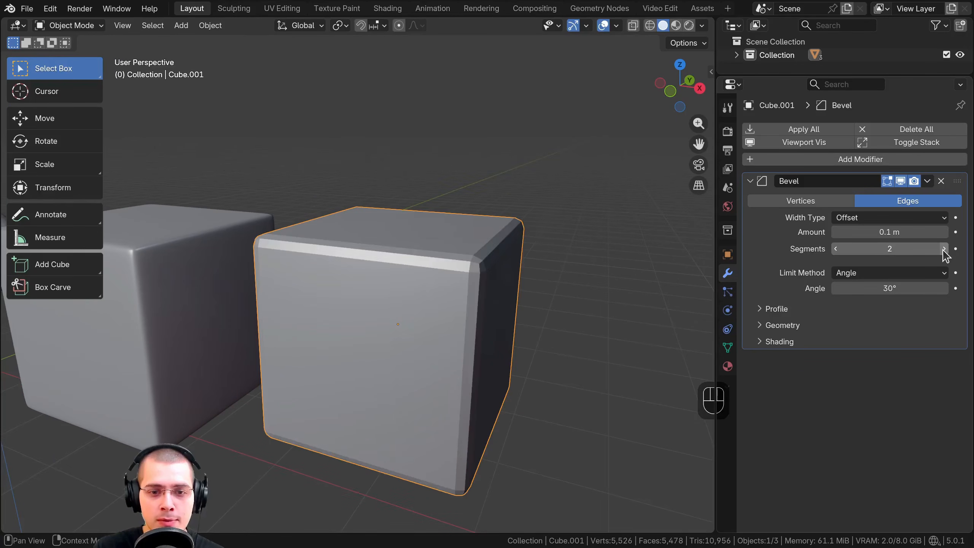
Increase the Bevel modifier's segments to 4 and reduce its amount to 0.048 m
left_click(944, 249)
left_click(944, 248)
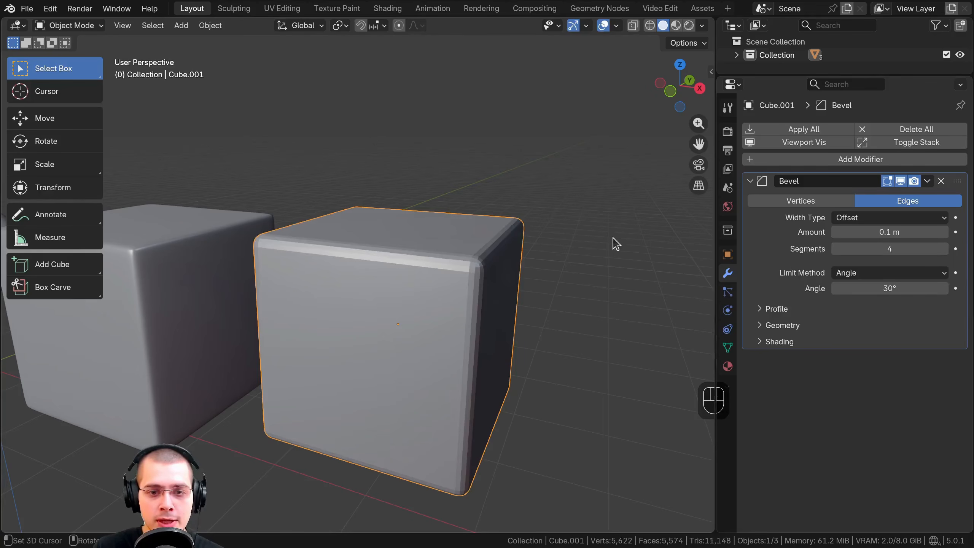
left_click_drag(860, 232, 817, 233, "shift")
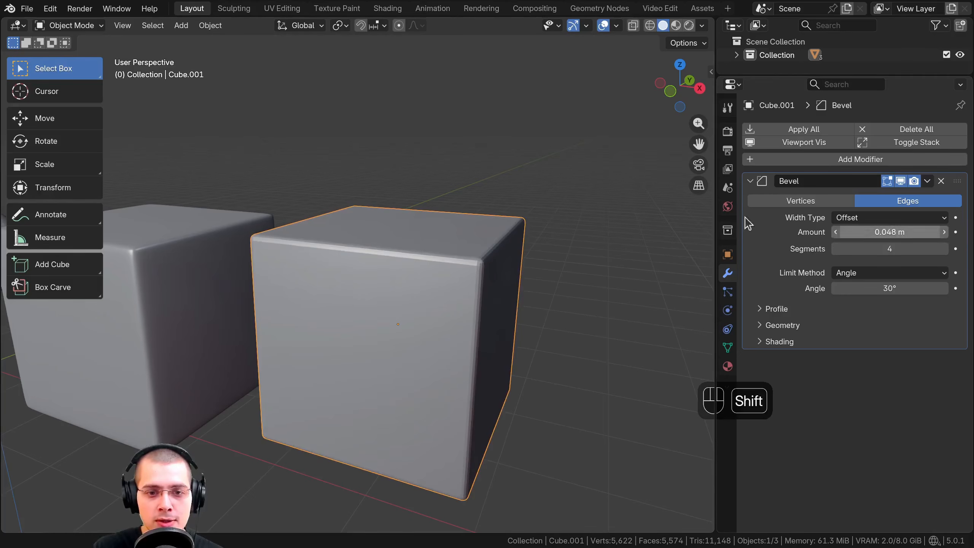
Shade the beveled cube smooth
key("w")
left_click(342, 146)
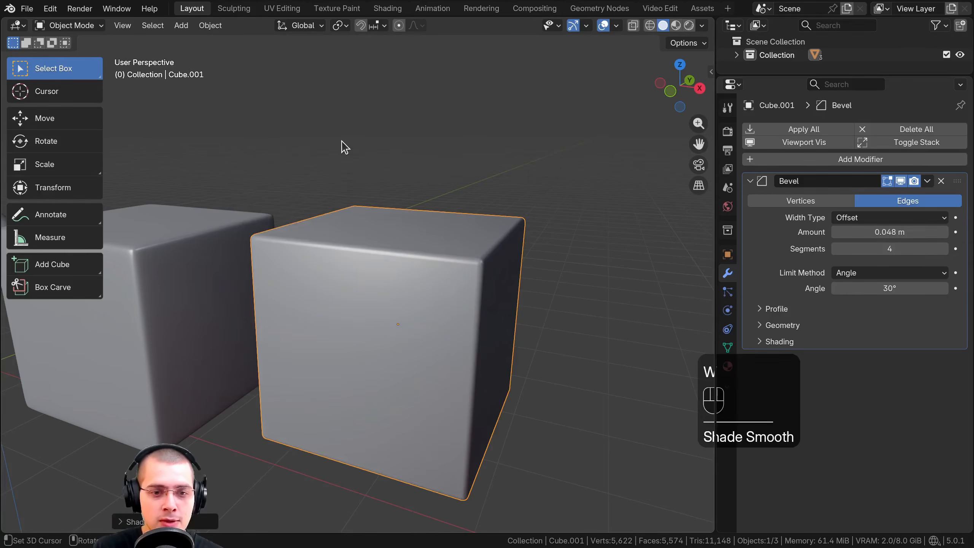
scroll(333, 365, "down", 4)
scroll(449, 338, "up", 3)
Compare the subdivided cube with the beveled cube, selecting each in turn and checking its mesh briefly in Edit Mode
left_click(315, 309)
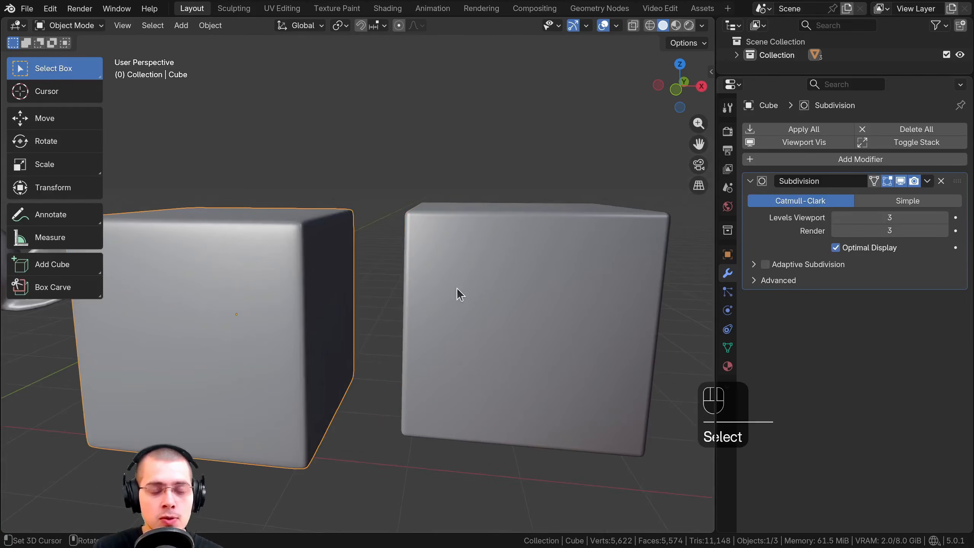
left_click(456, 290)
middle_click_drag(457, 289, 478, 332)
left_click(329, 305)
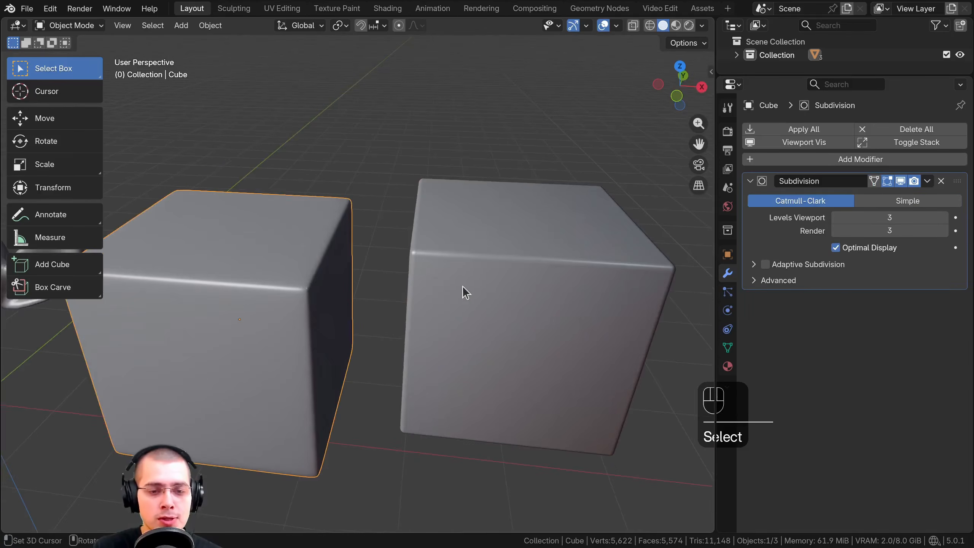
left_click(461, 289)
left_click(315, 289)
key("Tab")
key("Tab")
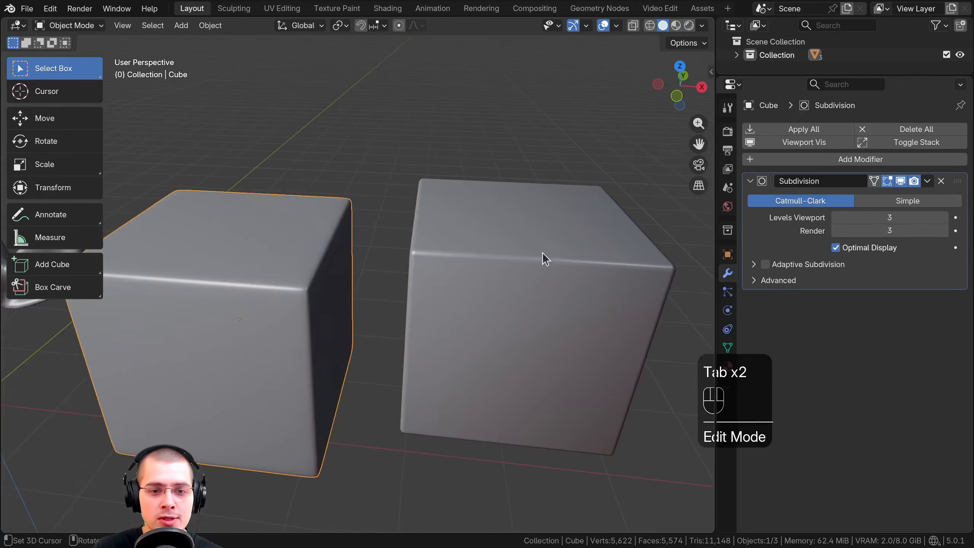
left_click(319, 179)
key("Tab")
key("Tab")
middle_click_drag(351, 240, 486, 230)
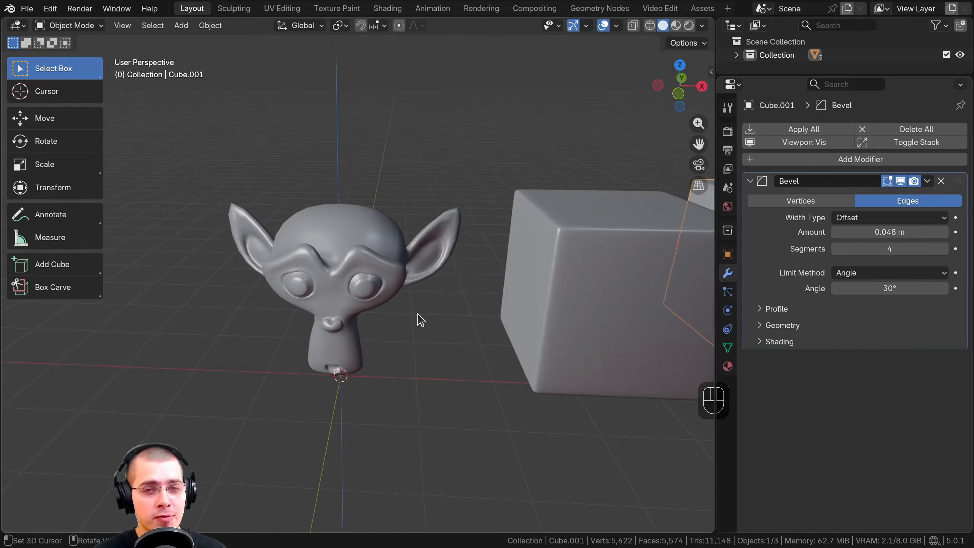
middle_click_drag(420, 319, 429, 319, "shift")
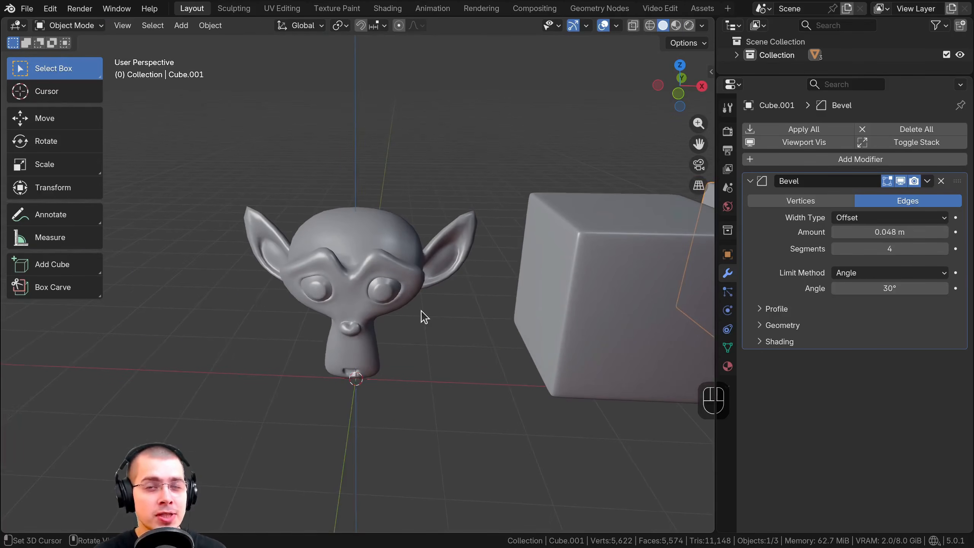
scroll(427, 311, "up", 2)
Select the monkey head together with the subdivided cube and move both slightly toward negative X
left_click(428, 301)
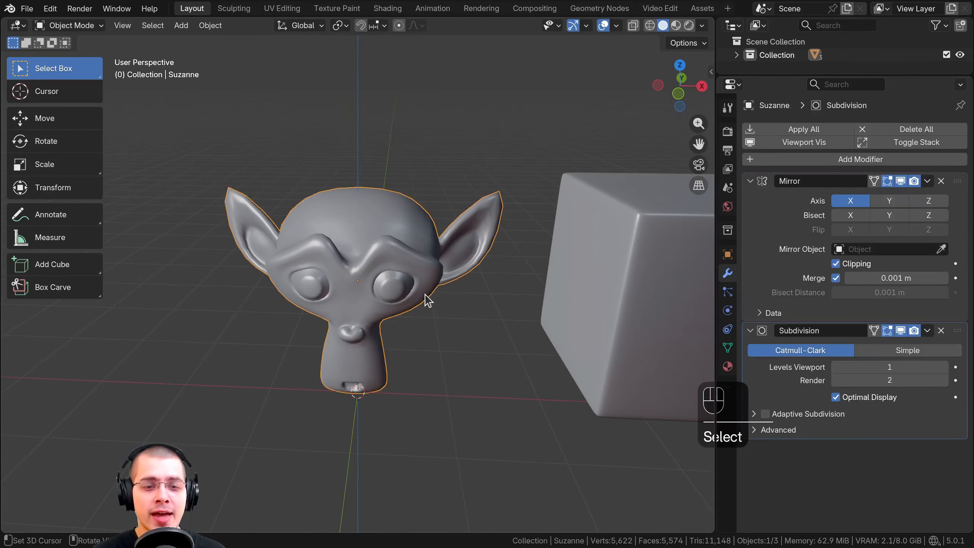
scroll(534, 224, "down", 1)
middle_click_drag(558, 227, 451, 250, "shift")
scroll(446, 248, "down", 2)
left_click(502, 237, "shift")
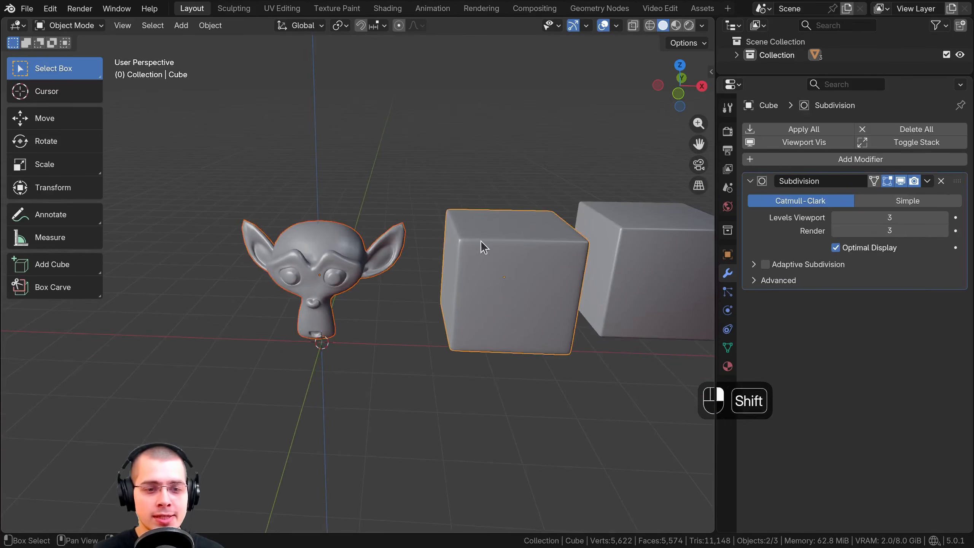
key("g")
left_click(322, 230)
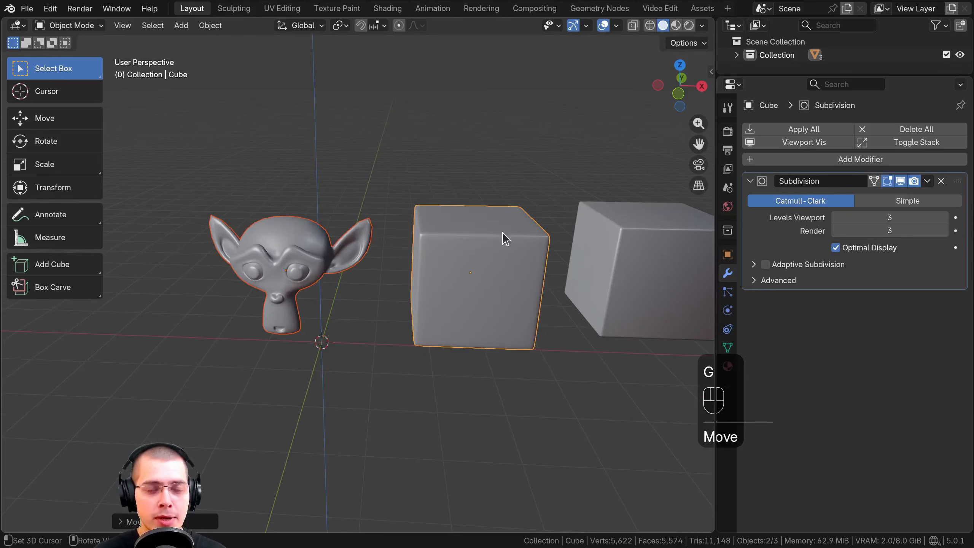
Join the subdivided cube into the monkey head, keeping the monkey head as the active object
left_click(416, 237)
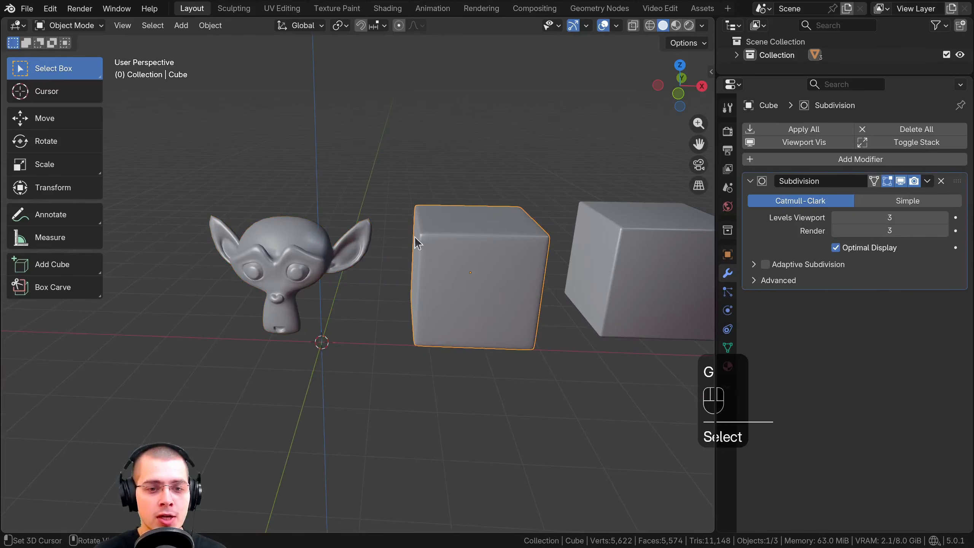
left_click(315, 243, "shift")
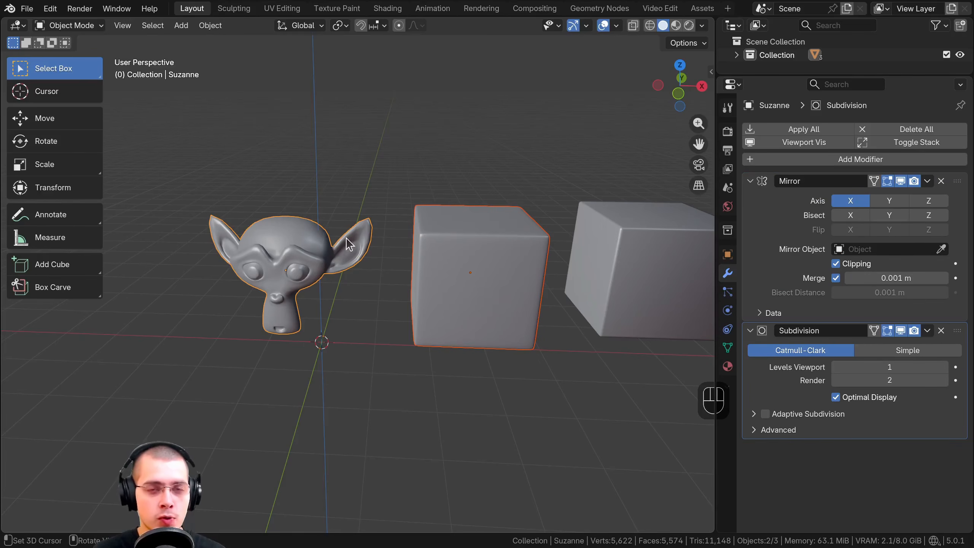
key("ctrl+j")
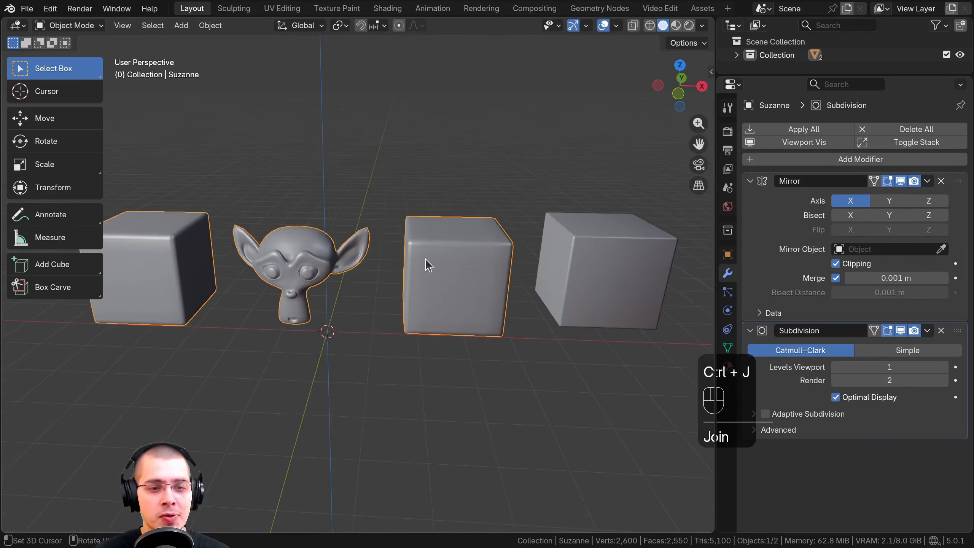
key("KP_Decimal")
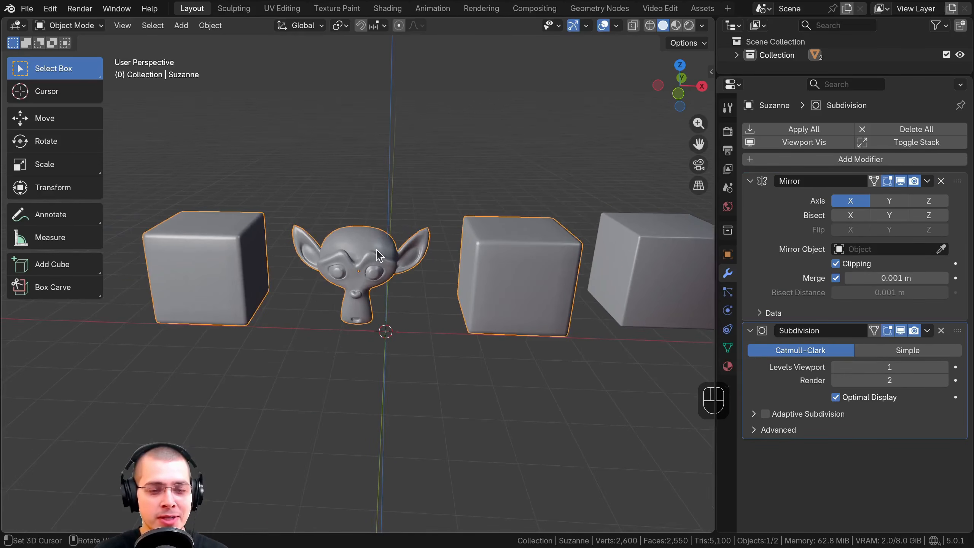
Examine the joined mesh in Edit Mode and Object Mode to see how the Mirror and Subdivision modifiers affect the cube
key("Tab")
key("a")
key("a")
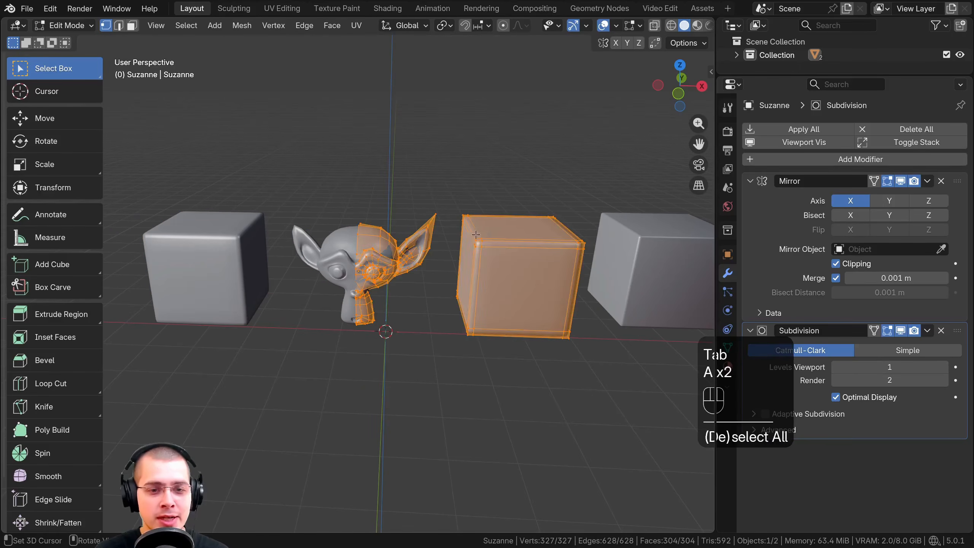
key("Tab")
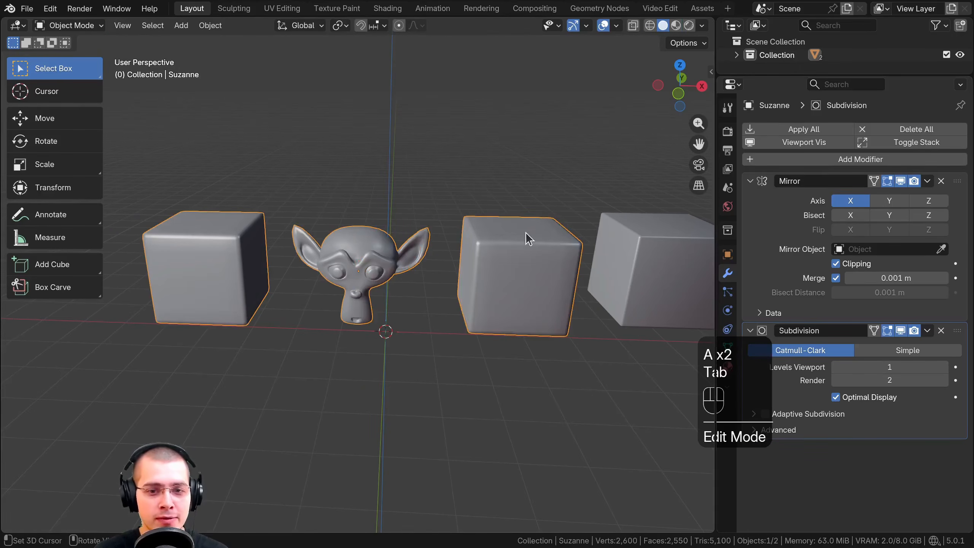
scroll(415, 322, "up", 3)
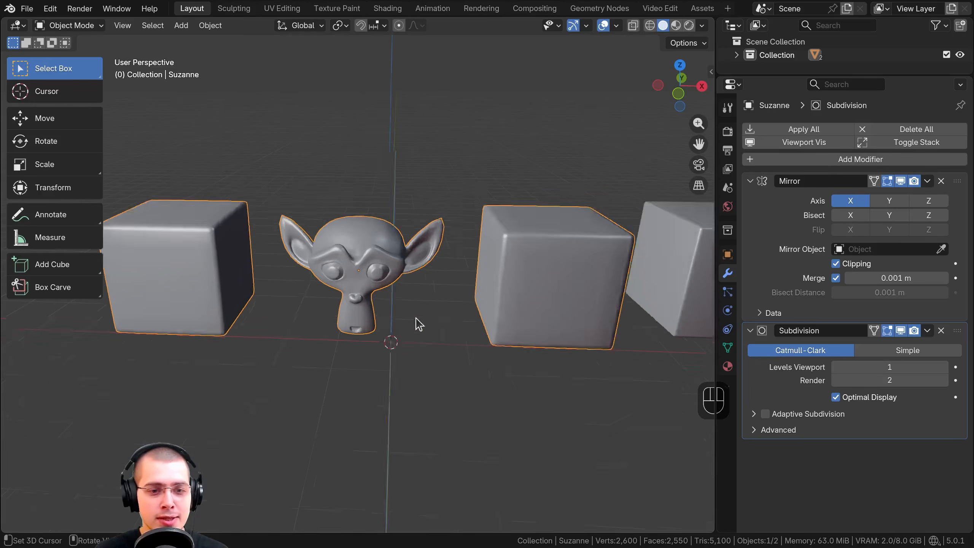
scroll(431, 232, "down", 2)
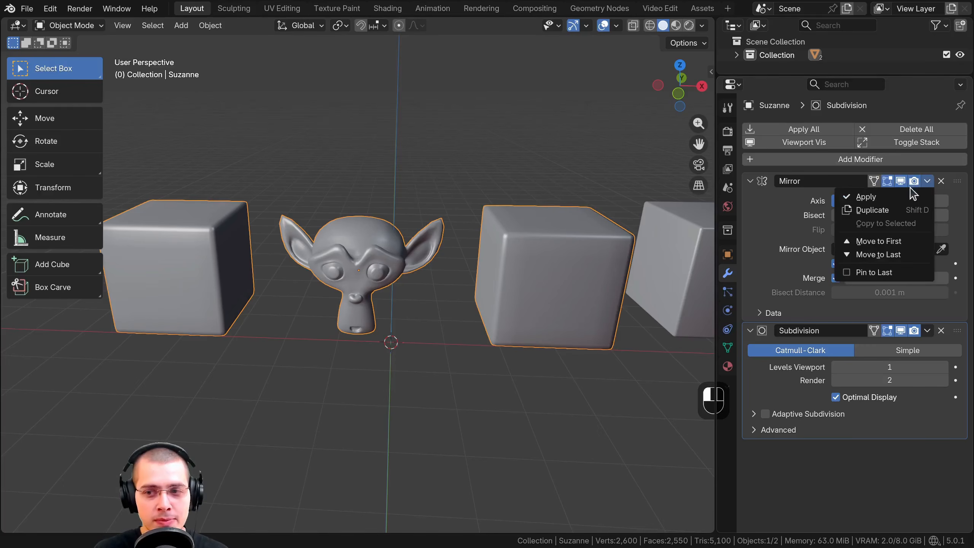
Apply the Mirror modifier and the Subdivision modifier on the joined monkey head object
left_click(904, 197)
left_click(927, 181)
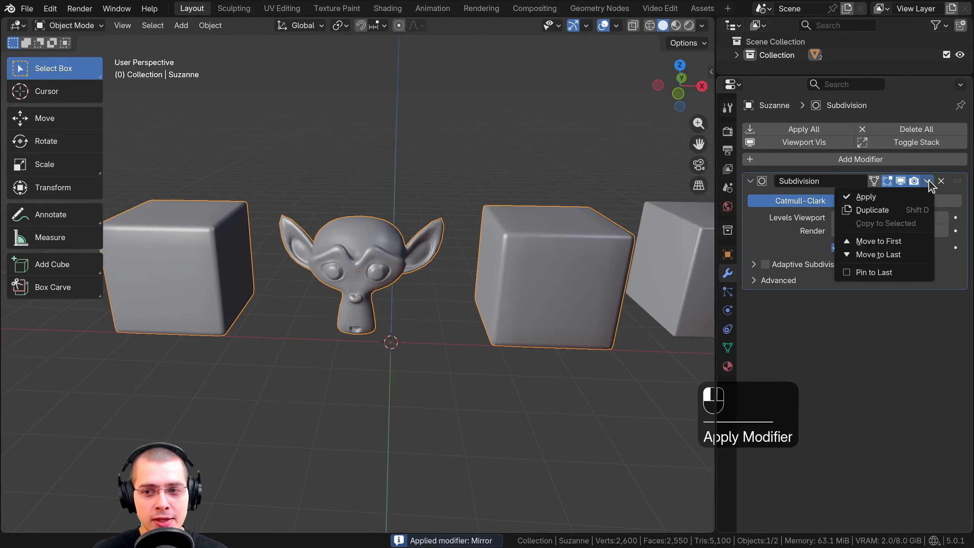
left_click(889, 197)
Move the joined object slightly up and toward negative X
scroll(393, 279, "down", 2)
key("g")
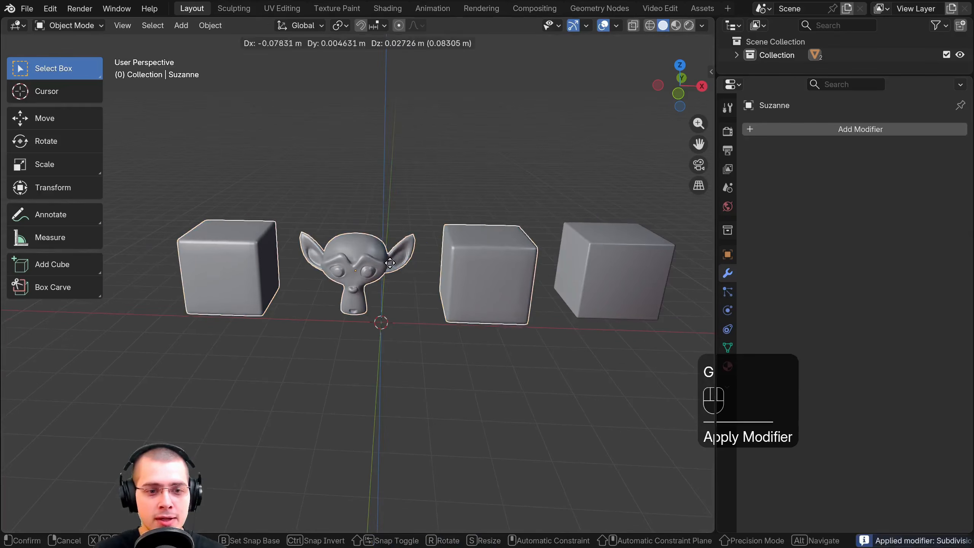
left_click(395, 245)
In Edit Mode, clear the selection and select all linked geometry of the cube between the monkey head and the beveled cube
key("Tab")
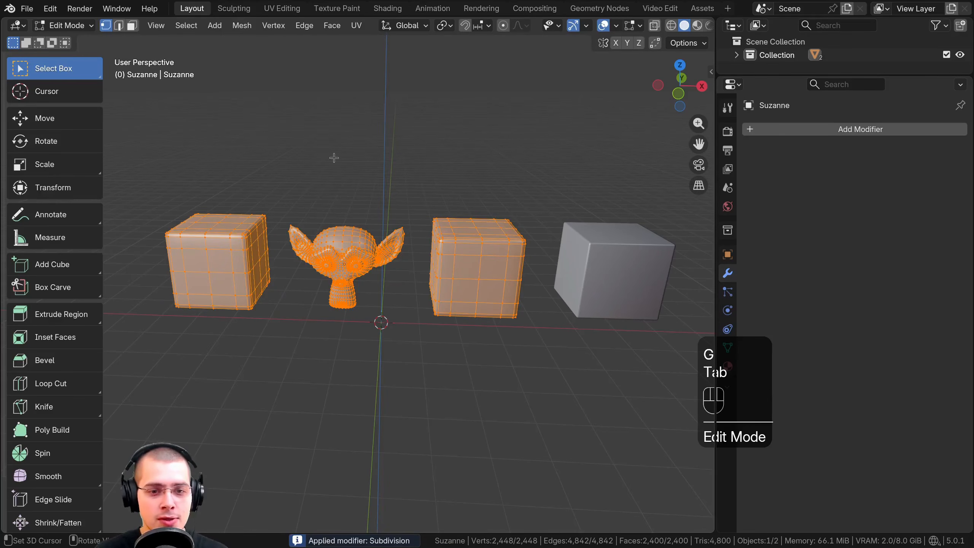
key("Tab")
key("Tab")
scroll(517, 183, "up", 2)
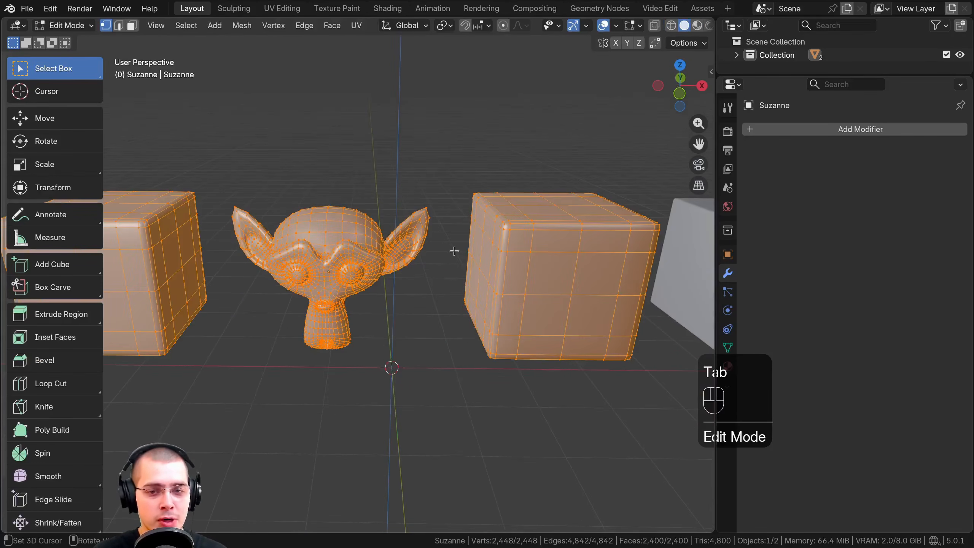
middle_click_drag(454, 251, 450, 222)
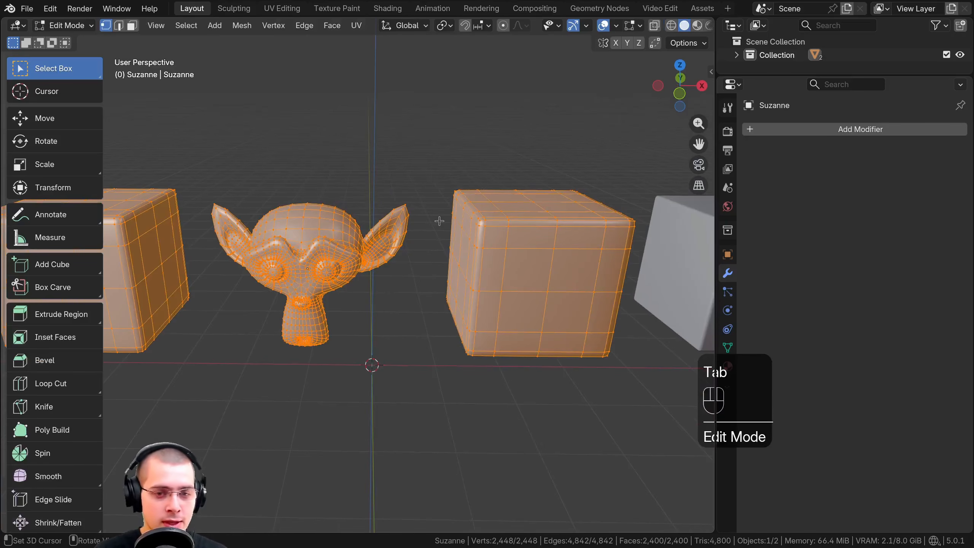
key("a")
key("a")
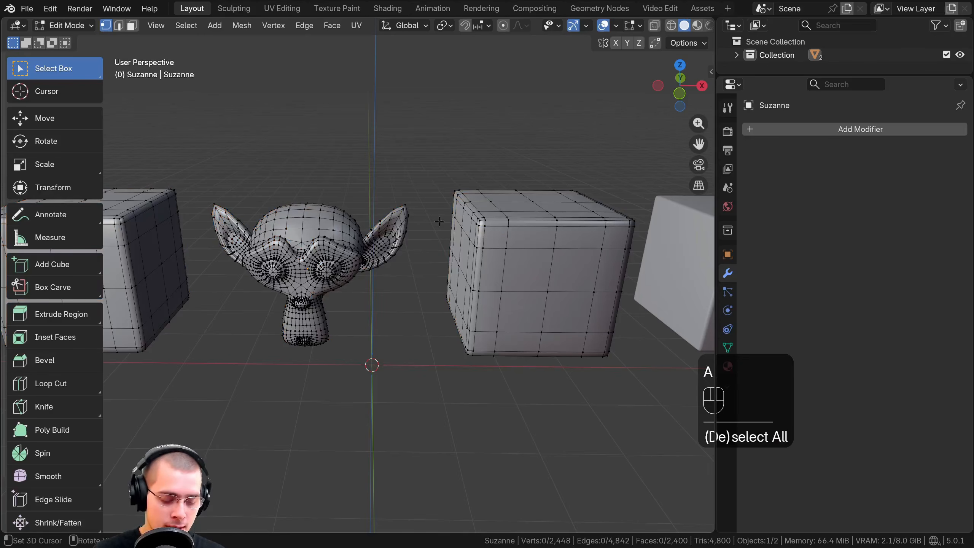
middle_click_drag(444, 226, 479, 225)
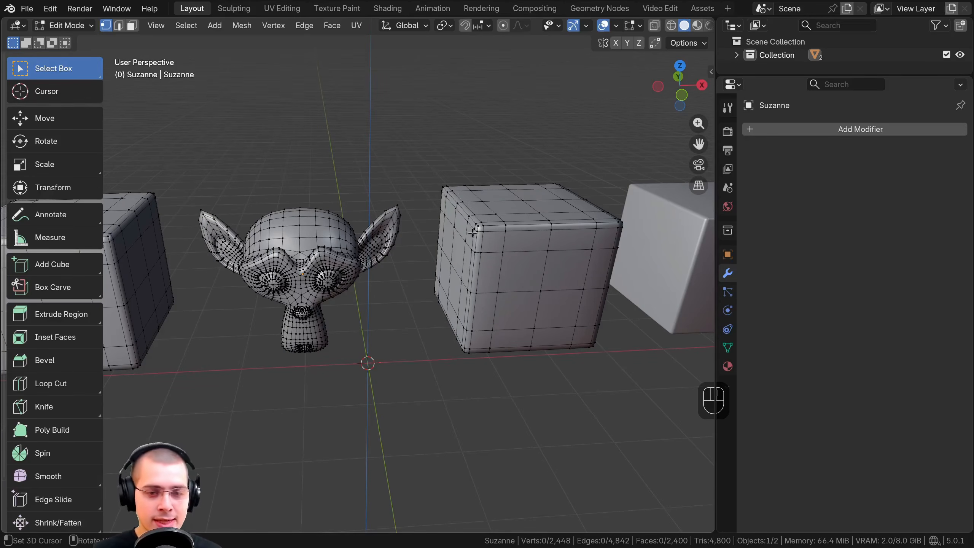
key("l")
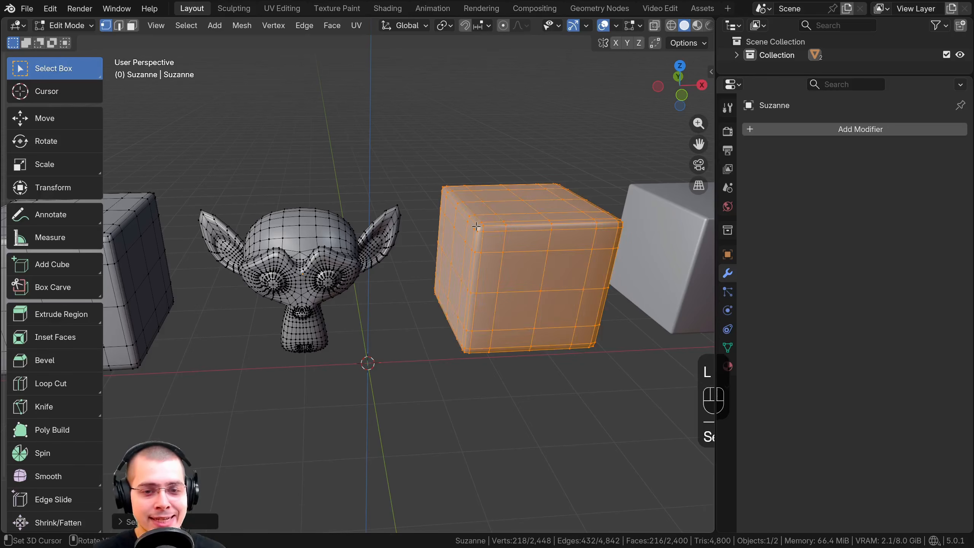
middle_click_drag(511, 251, 492, 236, "shift")
key("p")
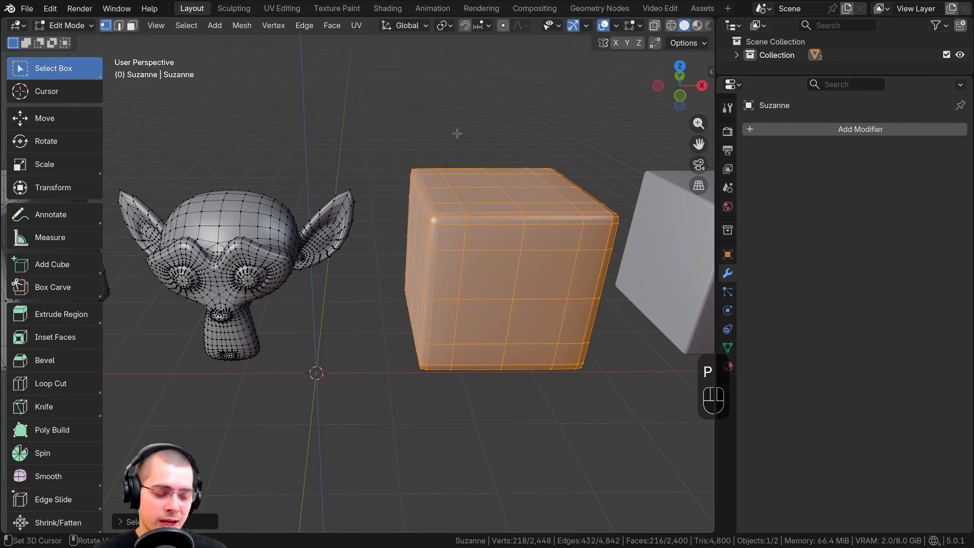
key("s")
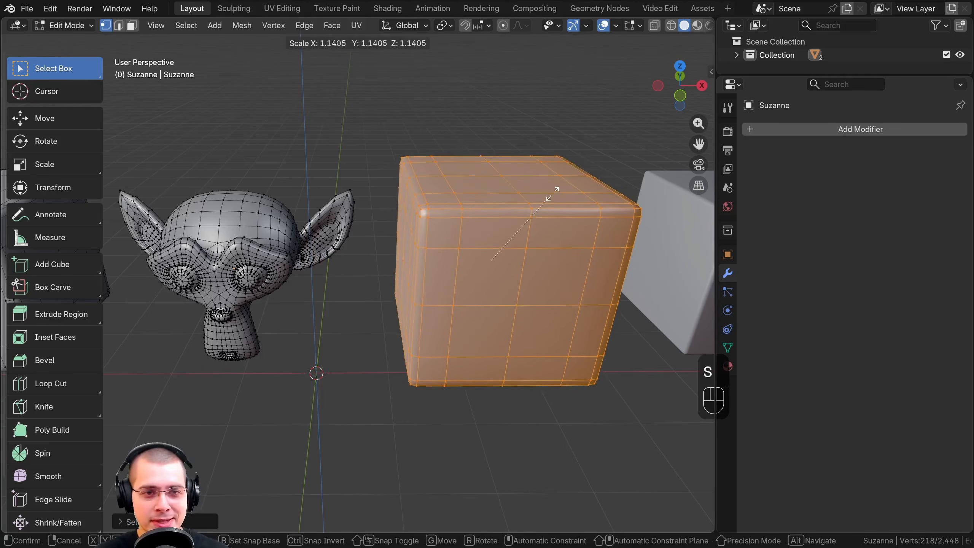
right_click(499, 165)
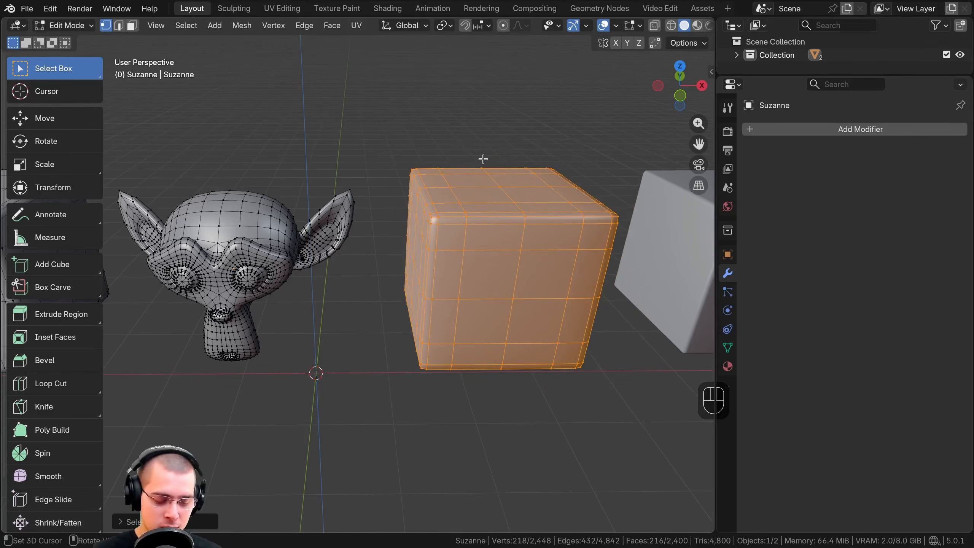
Separate the selected cube geometry into its own object and return to Object Mode
key("p")
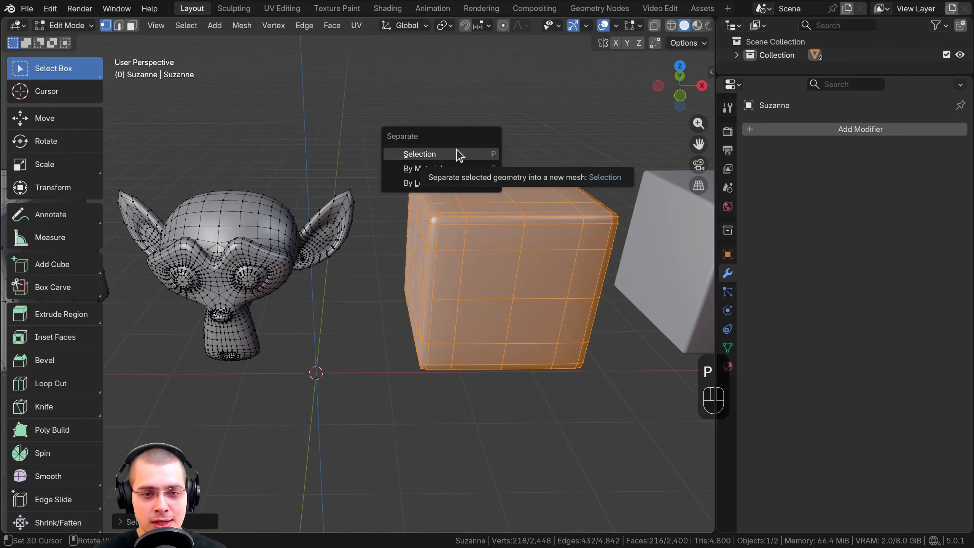
left_click(419, 155)
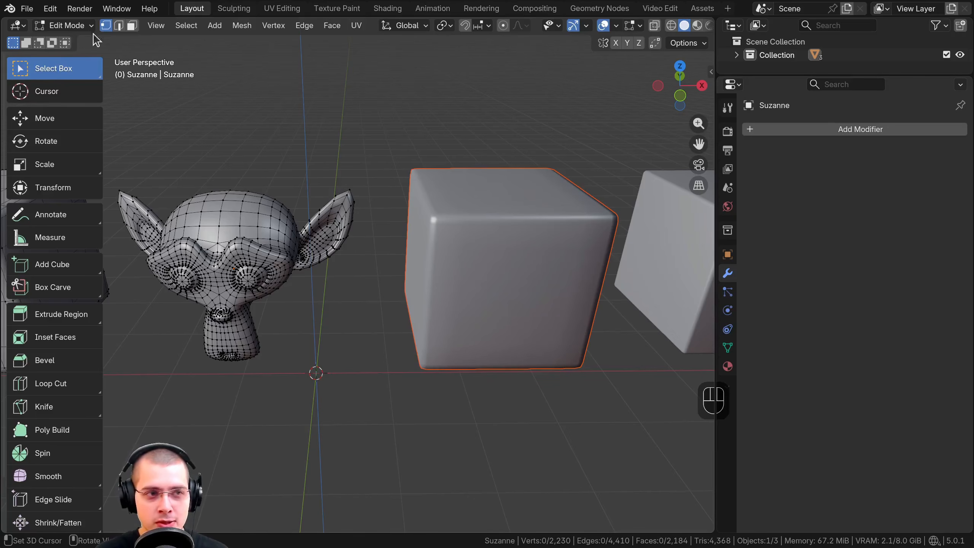
left_click(63, 25)
left_click(58, 38)
Move the separated cube upward, and move the remaining monkey head object downward on its own
left_click(460, 187)
key("g")
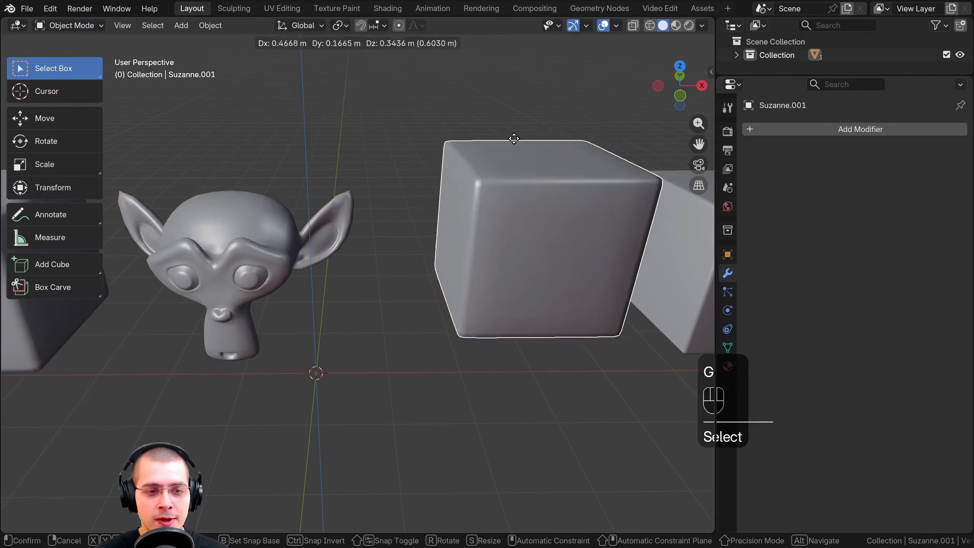
left_click(479, 71)
scroll(328, 262, "down", 3)
left_click(296, 260)
key("g")
left_click(282, 337)
Move the separated cube toward negative X and slightly down, and shift the monkey head object a little lower
left_click(432, 188)
key("g")
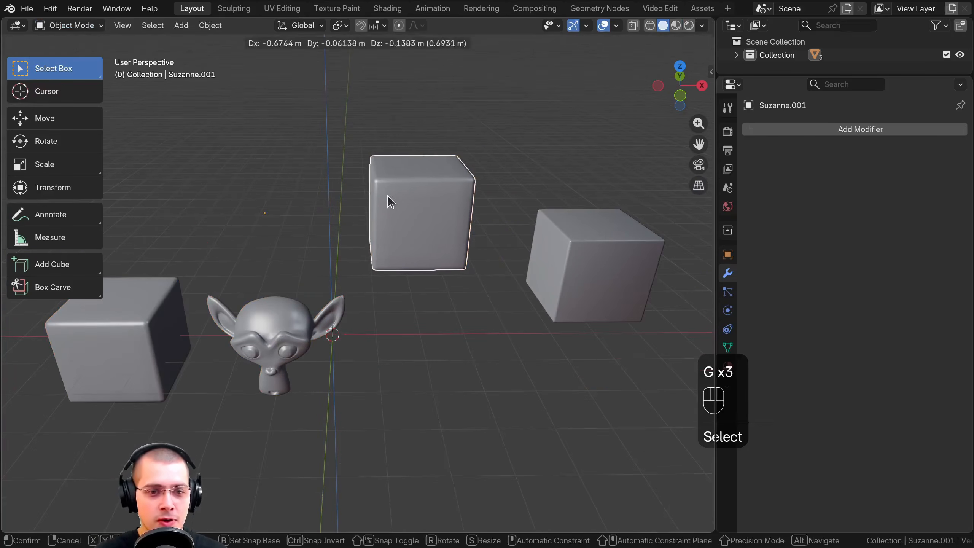
left_click(387, 199)
left_click(287, 326)
key("g")
left_click(285, 348)
Place the separated cube, then move it together with the monkey head object slightly up and toward positive X
scroll(370, 251, "up", 1)
left_click(377, 234)
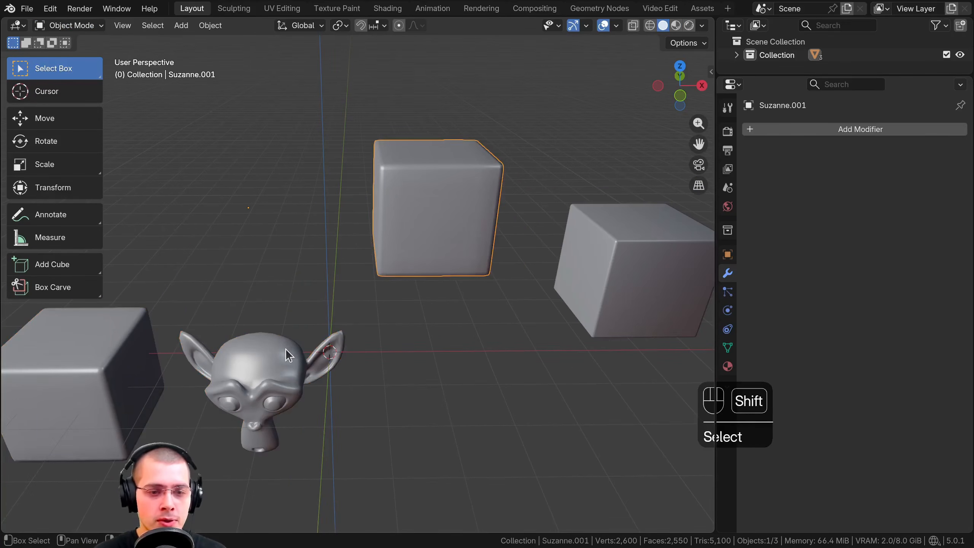
left_click(288, 350, "shift")
key("g")
left_click(361, 229)
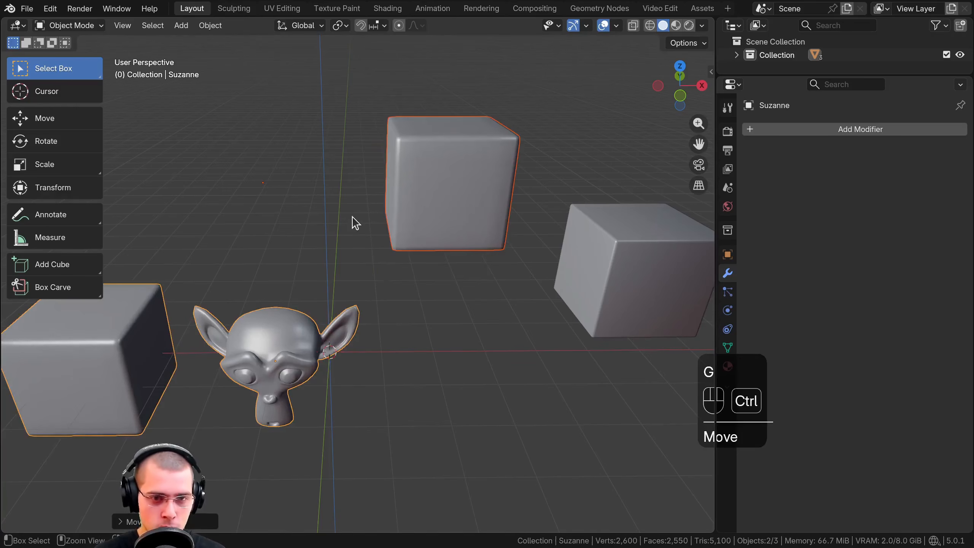
Join the two selected objects, and in Edit Mode select all linked geometry of the upper cube
key("ctrl+j")
key("Tab")
left_click(416, 172)
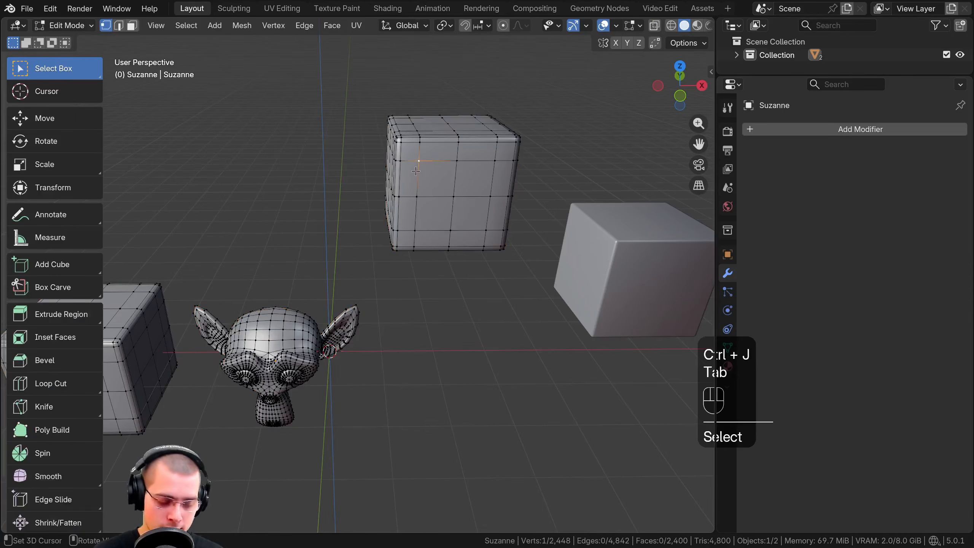
key("l")
key("p")
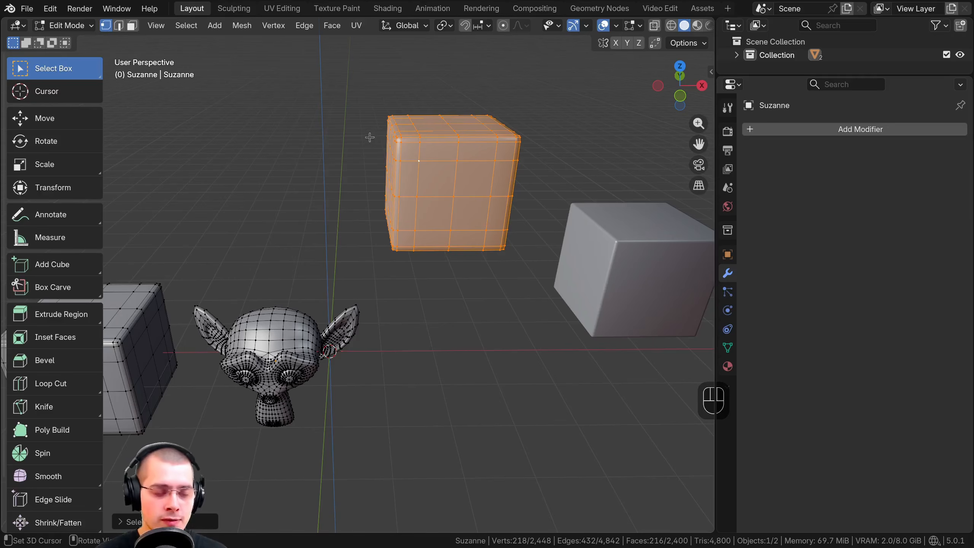
Box-select parts of the mesh, finishing with the middle portion of the upper cube, and bring up the separation options
middle_click_drag(342, 288, 369, 236, "shift")
left_click_drag(246, 229, 417, 378)
left_click_drag(393, 73, 583, 182)
middle_click_drag(468, 153, 428, 220, "shift")
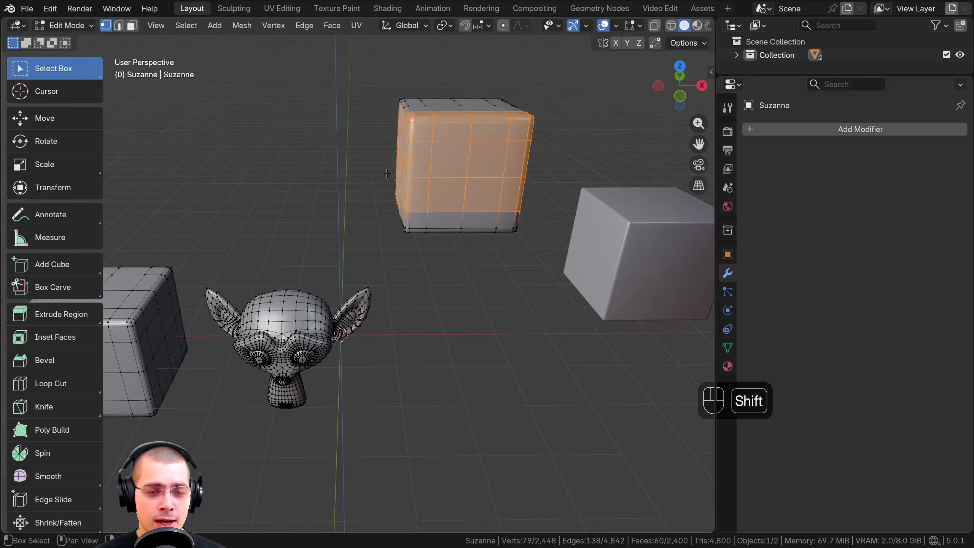
middle_click_drag(283, 281, 283, 288, "shift")
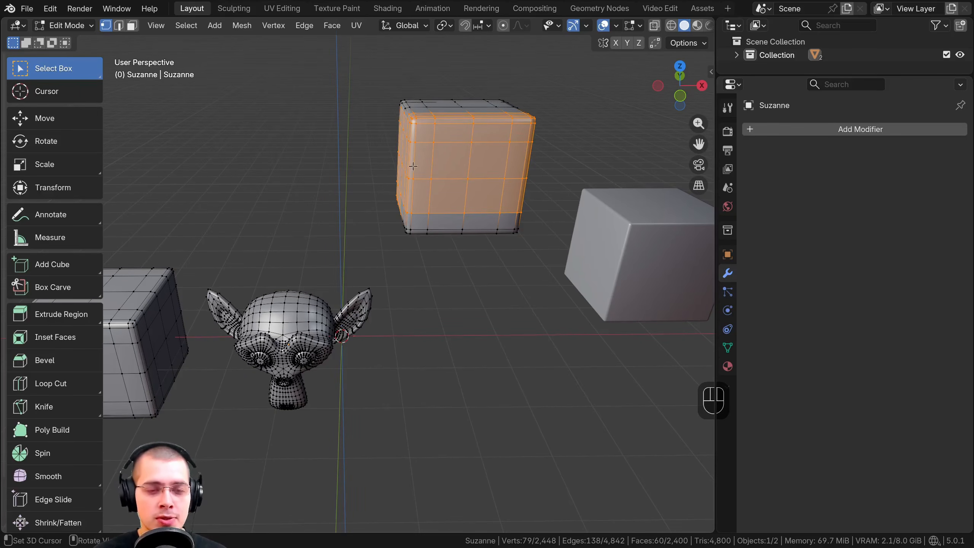
key("p")
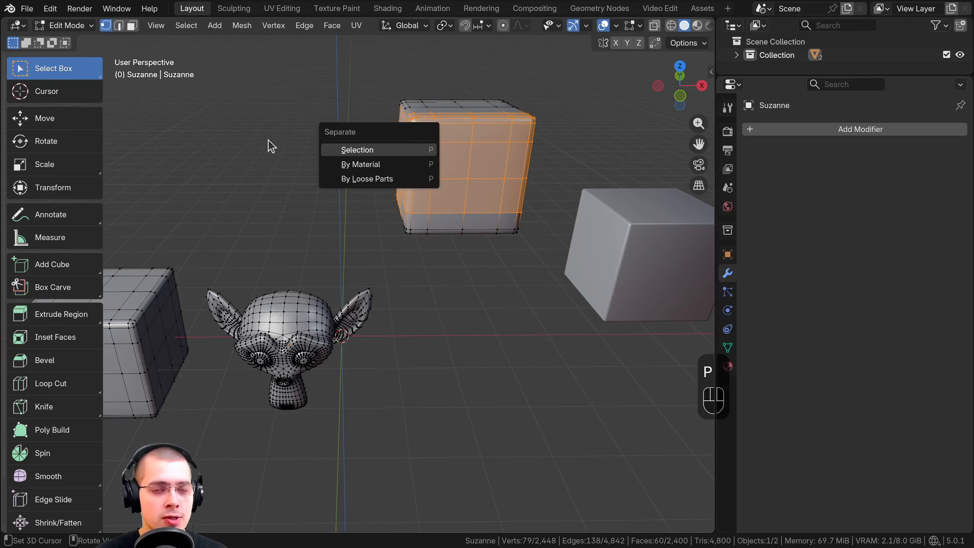
middle_click_drag(429, 185, 422, 191, "shift")
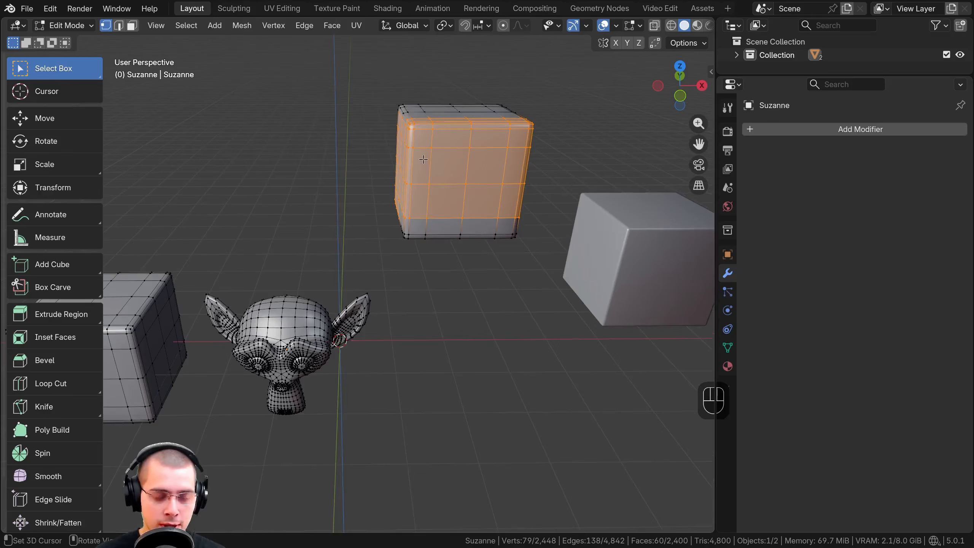
key("p")
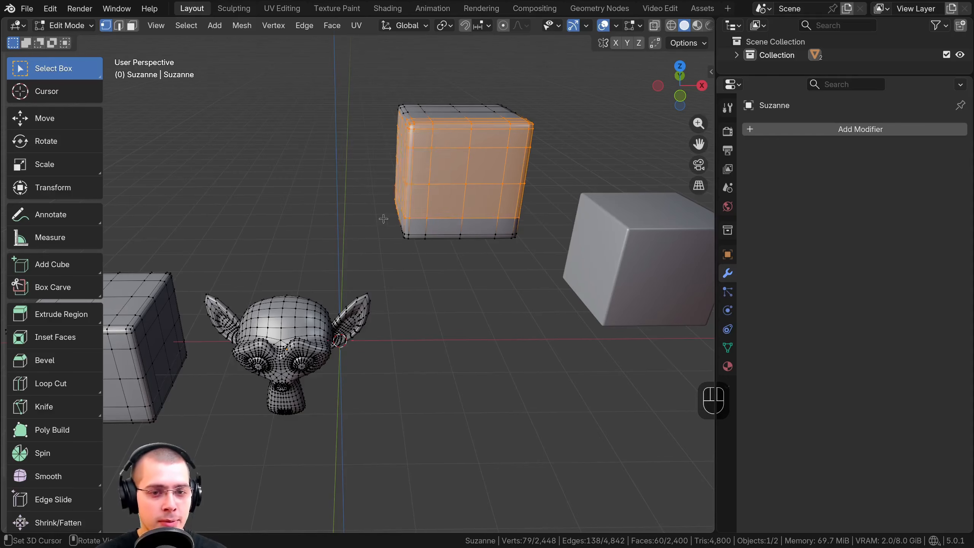
Clear the selection, select all linked geometry of the upper cube and move it slightly downward
key("a")
key("l")
key("g")
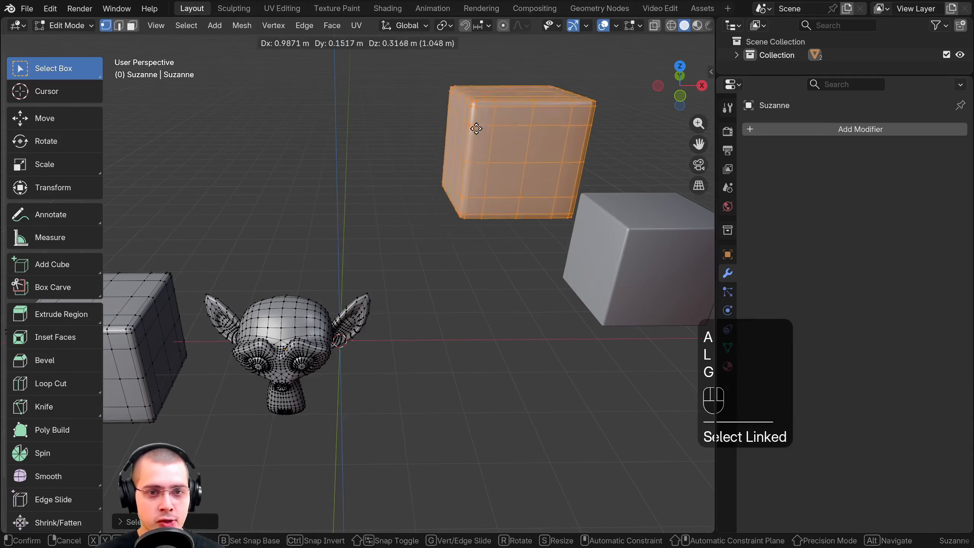
left_click(425, 180)
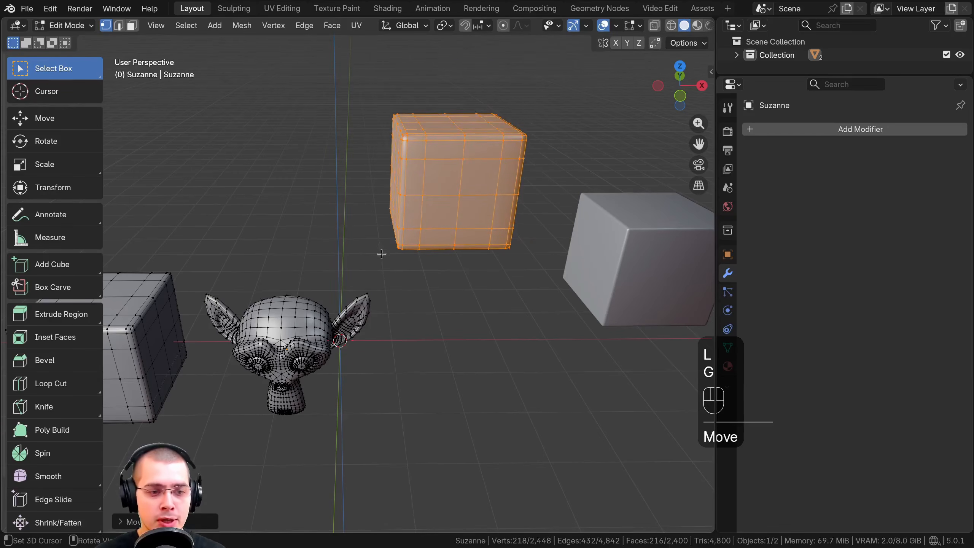
Deselect everything, separate the joined mesh by loose parts, and return to Object Mode
key("Tab")
middle_click_drag(384, 224, 405, 230)
key("Tab")
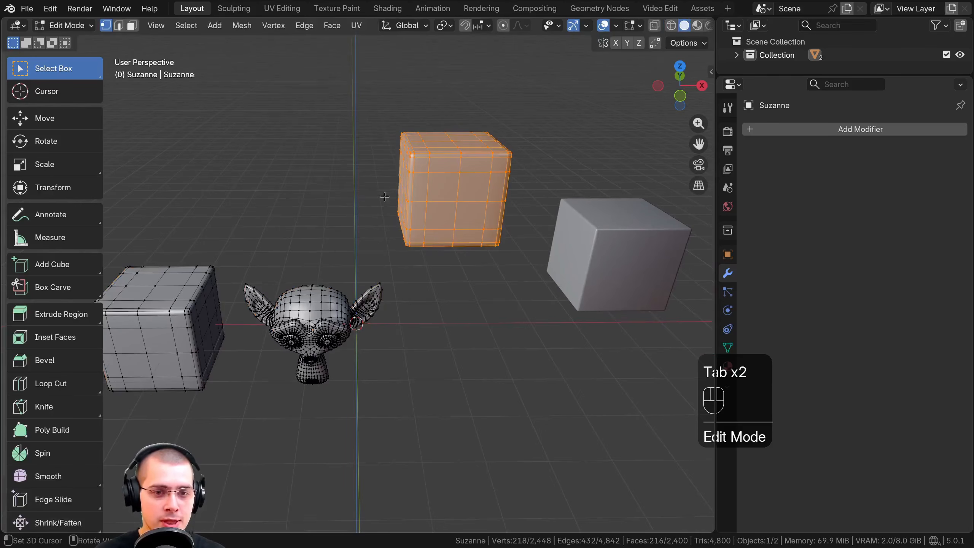
key("a")
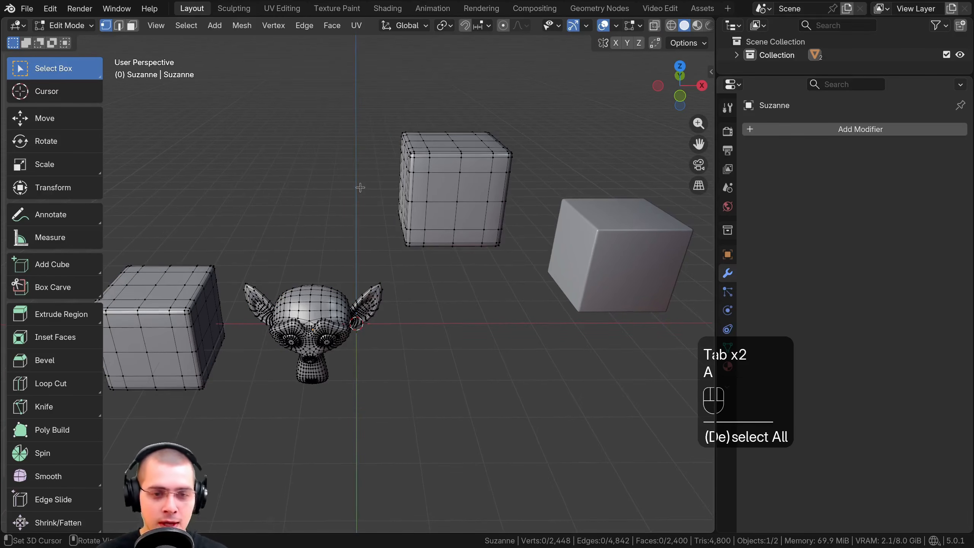
key("l")
key("p")
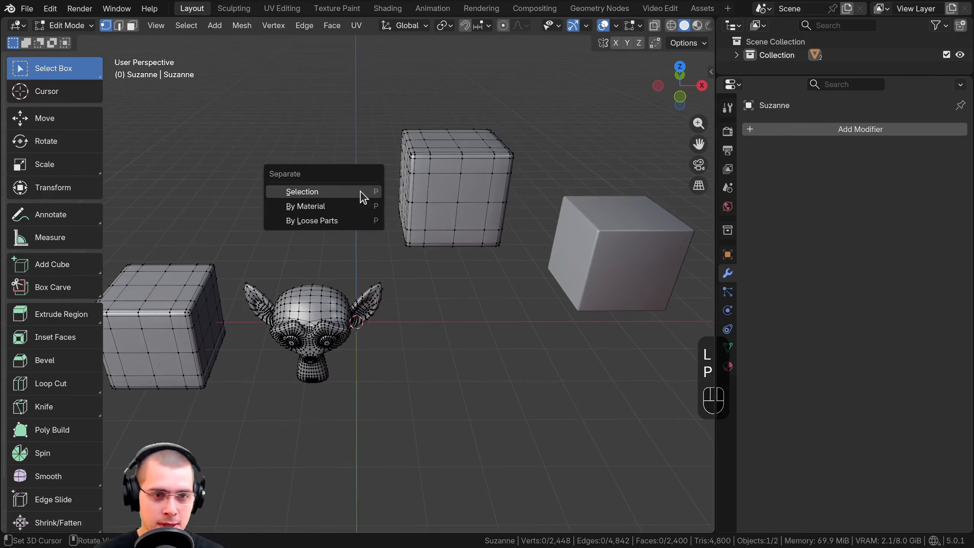
left_click(332, 220)
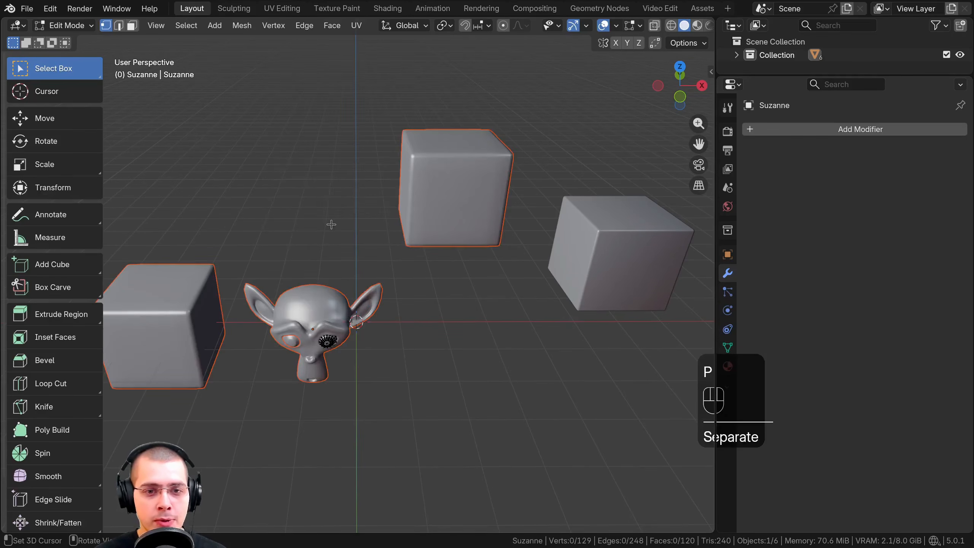
key("Tab")
Move the cube beside the monkey head and the cube above it upward, each on its own
middle_click_drag(303, 301, 338, 265, "shift")
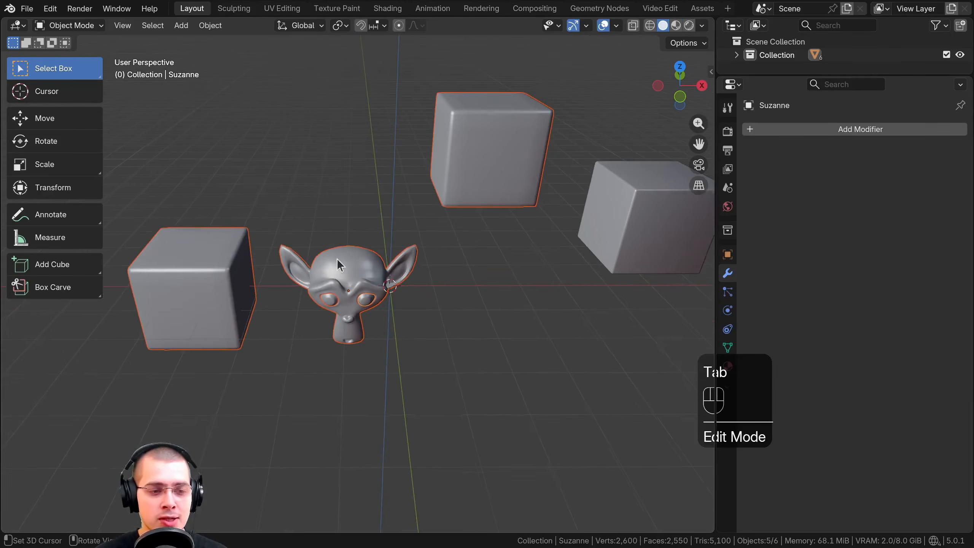
left_click(247, 261)
key("g")
left_click(245, 126)
middle_click_drag(402, 216, 445, 221, "shift")
right_click(402, 264)
key("g")
left_click(431, 178)
right_click(404, 254)
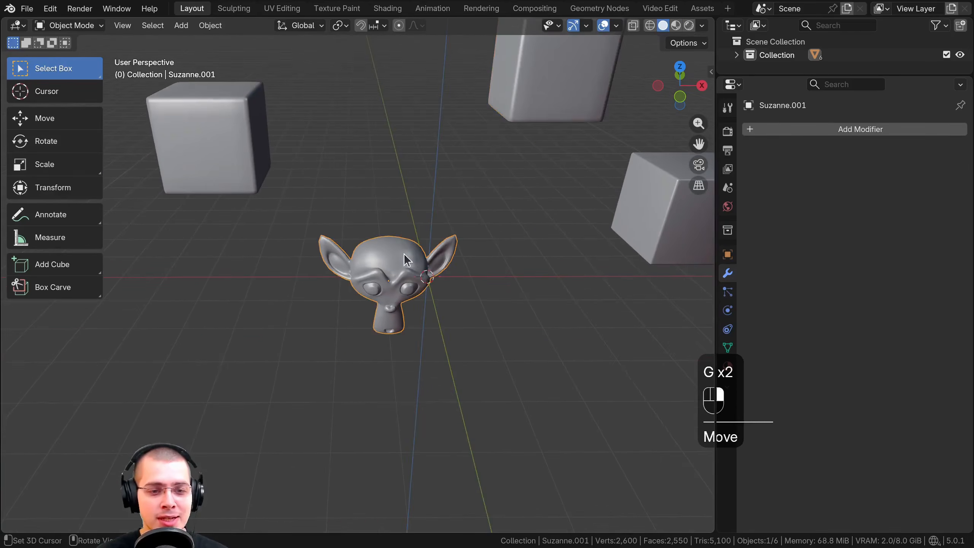
Move the monkey head upward on its own, away from its two eye meshes
scroll(416, 276, "up", 3)
key("g")
left_click(402, 208)
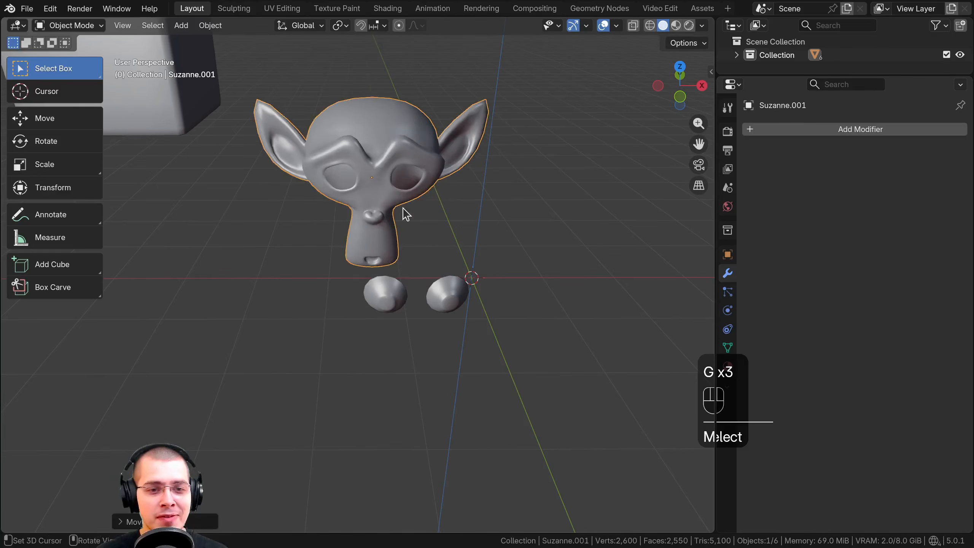
mouse_move(428, 320)
middle_mouse_down()
mouse_move(458, 295)
mouse_move(427, 324)
middle_mouse_up()
scroll(415, 284, "up", 2)
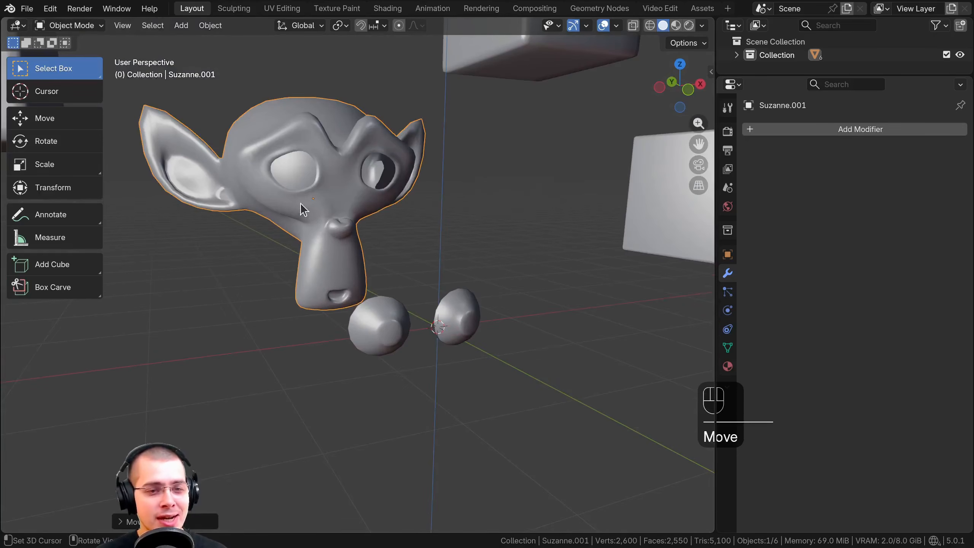
Select the eye nearer the monkey head and inspect its separated mesh from several angles in Edit Mode
left_click(386, 321, "shift")
scroll(364, 306, "up", 2)
left_click(442, 336)
key("g")
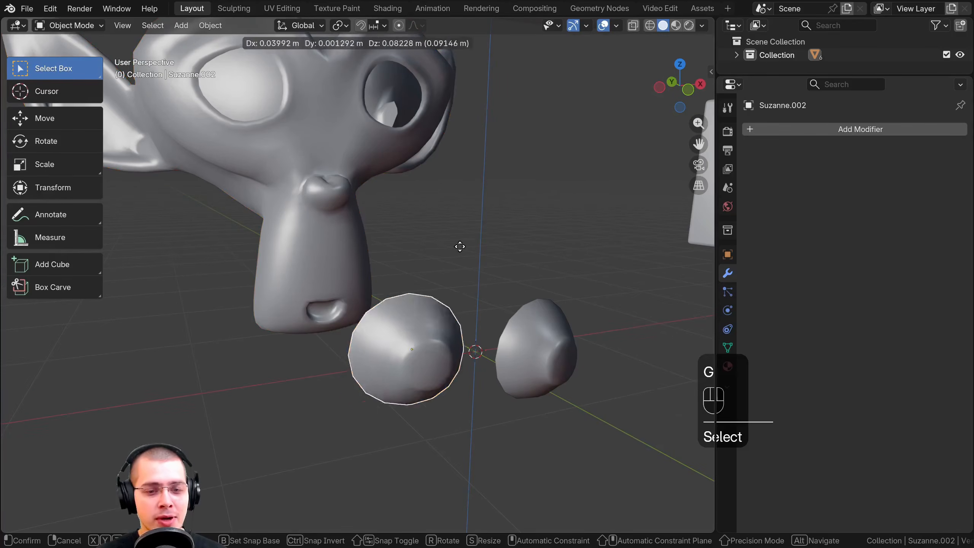
right_click(395, 272)
middle_click_drag(458, 298, 521, 307)
key("Tab")
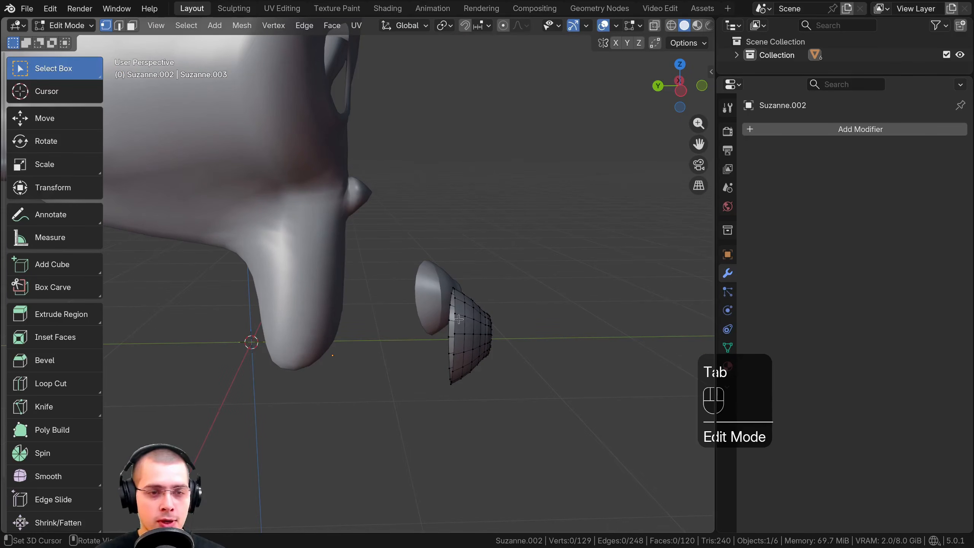
middle_click_drag(453, 318, 389, 313)
key("Tab")
middle_click_drag(452, 317, 412, 319)
Move the two eye meshes apart, one upward and the other toward negative X
left_click(497, 300)
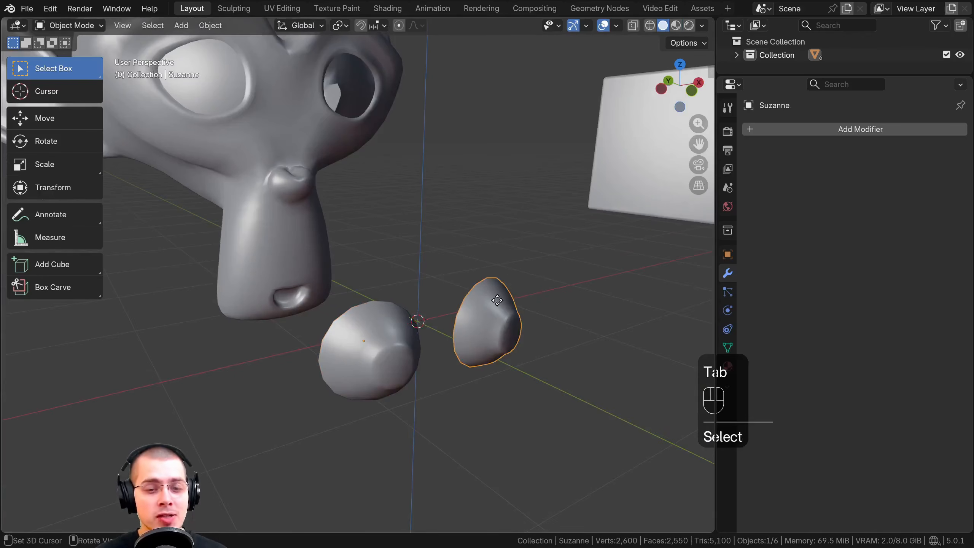
key("g")
left_click(534, 212)
left_click(406, 335)
key("g")
left_click(291, 354)
scroll(387, 258, "down", 5)
middle_click_drag(388, 253, 404, 340, "shift")
left_click(361, 309)
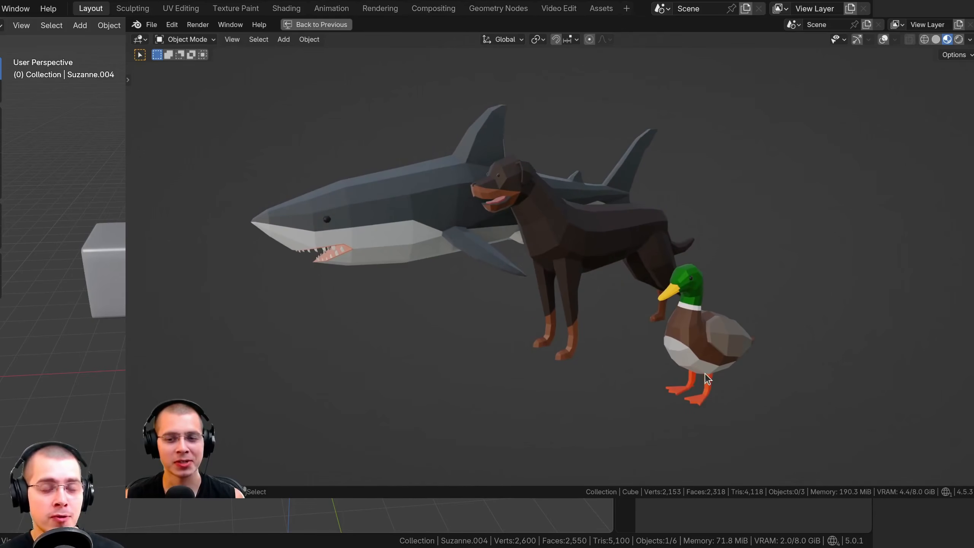
Examine the low-poly duck and shark models up close in the animals scene
key("KP_Decimal")
mouse_move(669, 317)
middle_mouse_down()
mouse_move(718, 313)
mouse_move(666, 319)
middle_mouse_up()
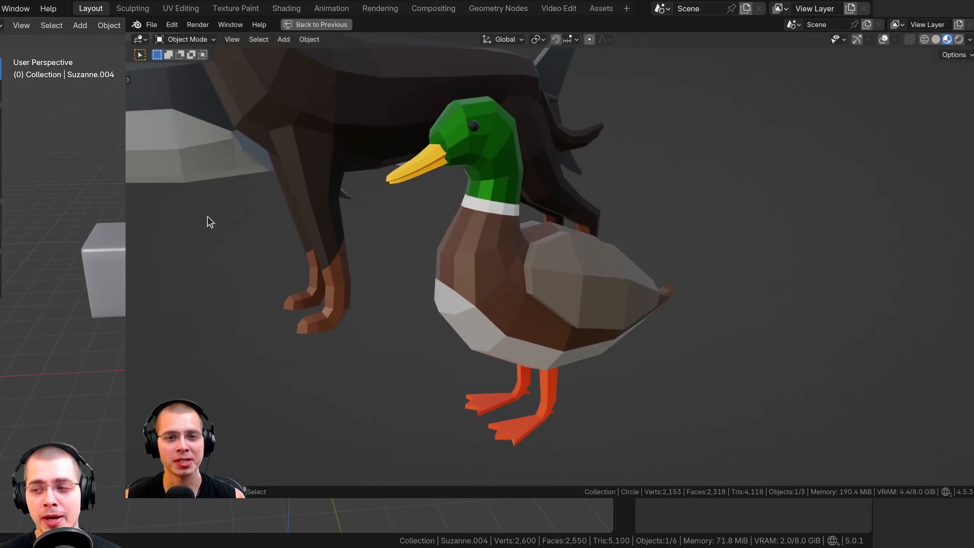
left_click(181, 165)
key("KP_Decimal")
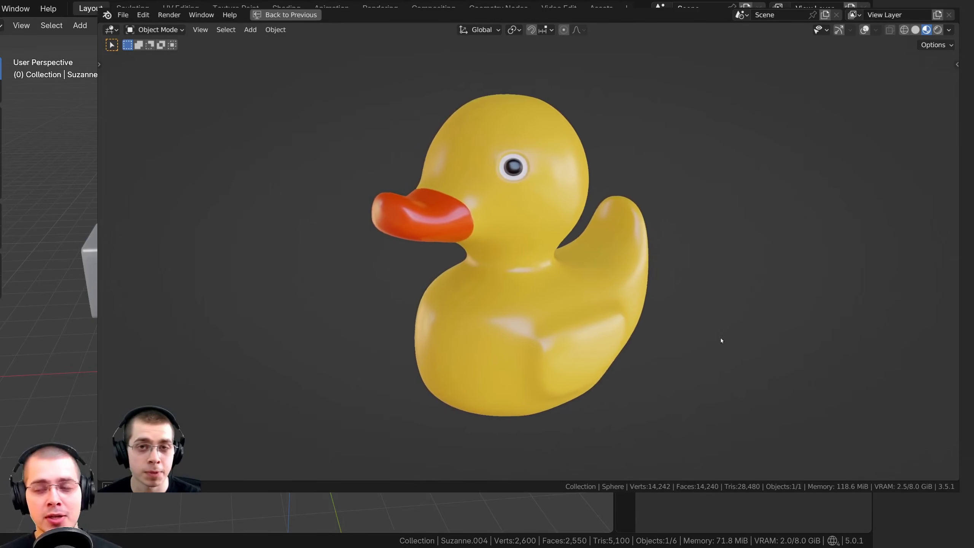
middle_click_drag(720, 337, 805, 330)
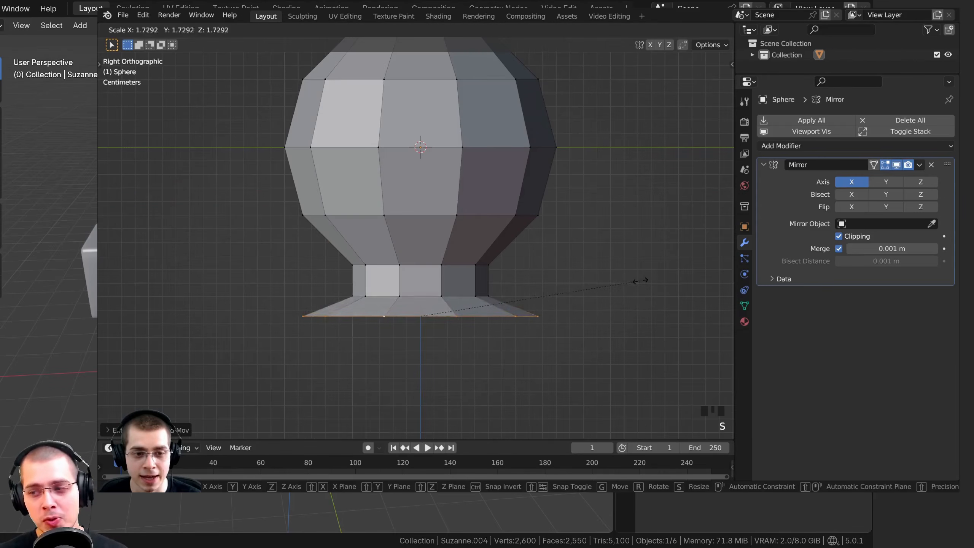
Switch to the side view and start moving the selected lower body geometry of the mirrored sphere model
middle_click_drag(457, 215, 448, 252)
scroll(448, 252, "down", 3)
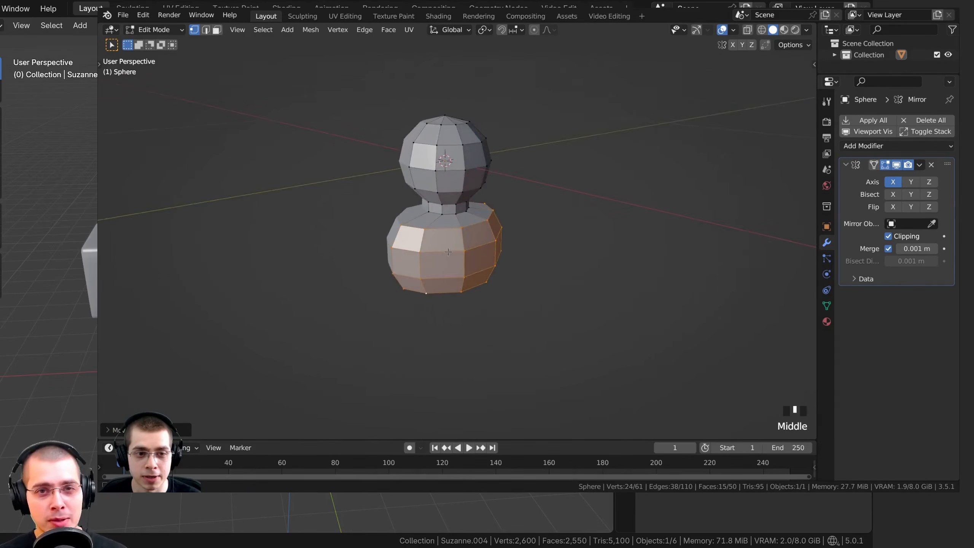
key("KP_3")
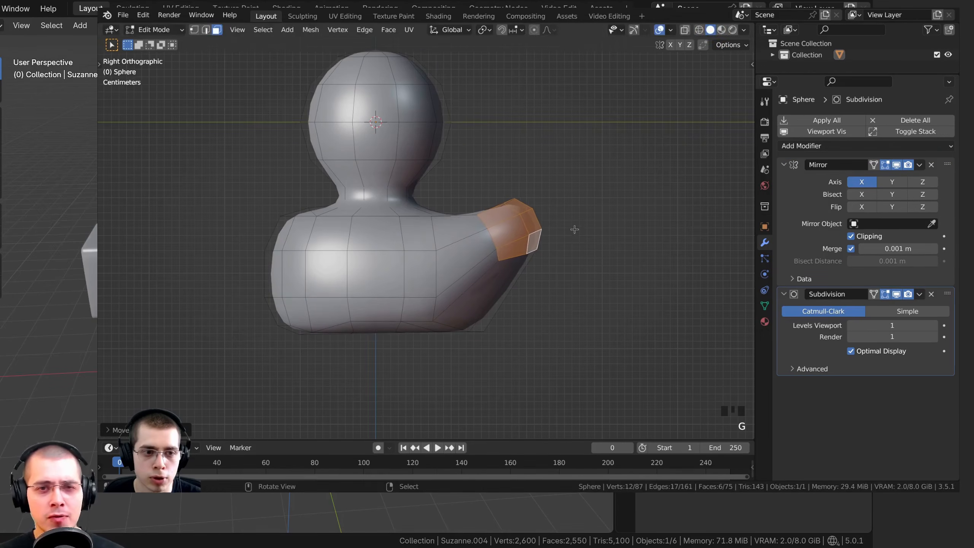
key("g")
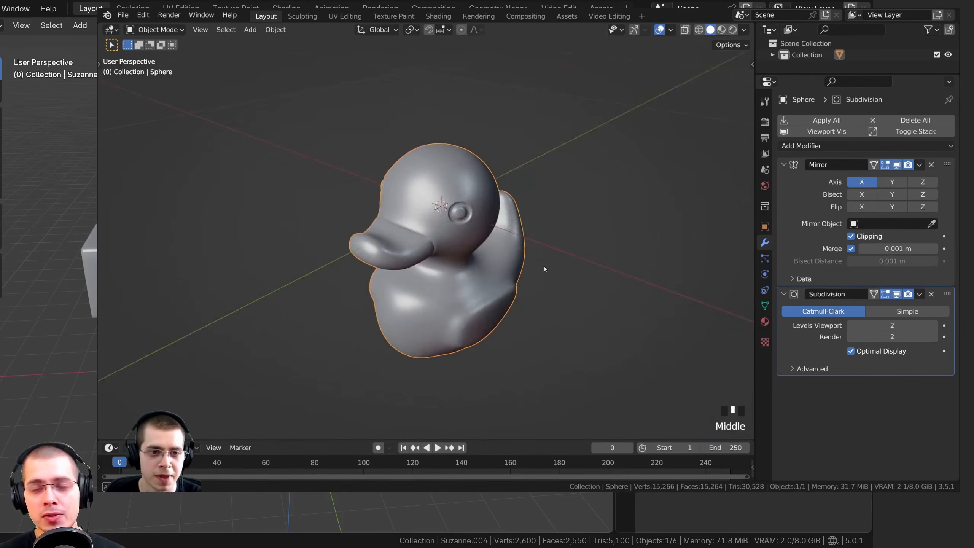
middle_click_drag(544, 269, 526, 254)
scroll(526, 254, "up", 2)
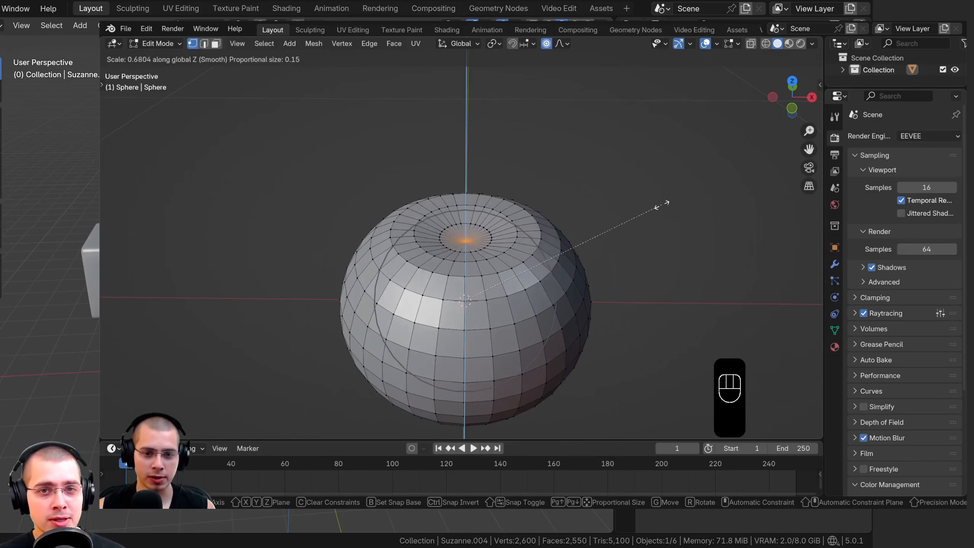
key("s")
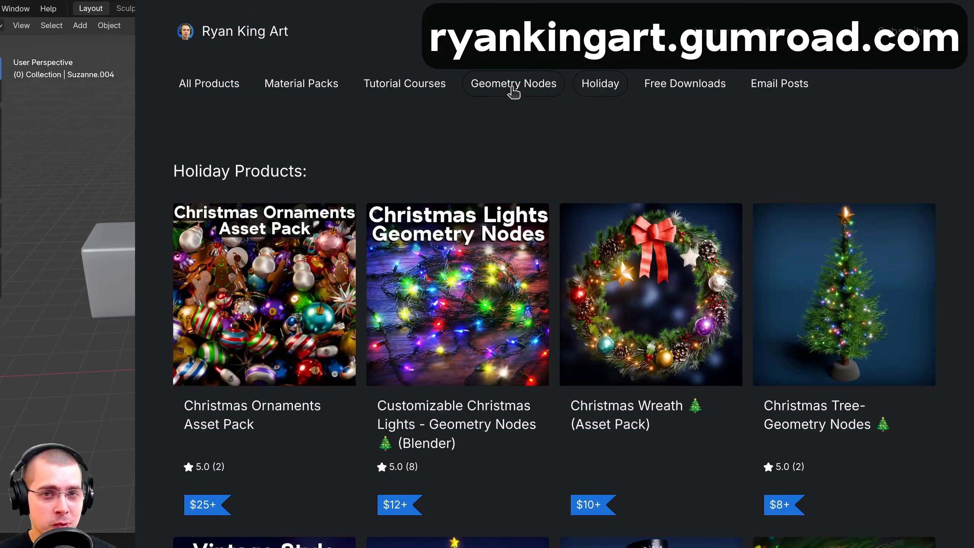
Browse the Gumroad store's Geometry Nodes, Tutorial Courses, Material Packs and All Products sections
left_click(509, 85)
left_click(407, 85)
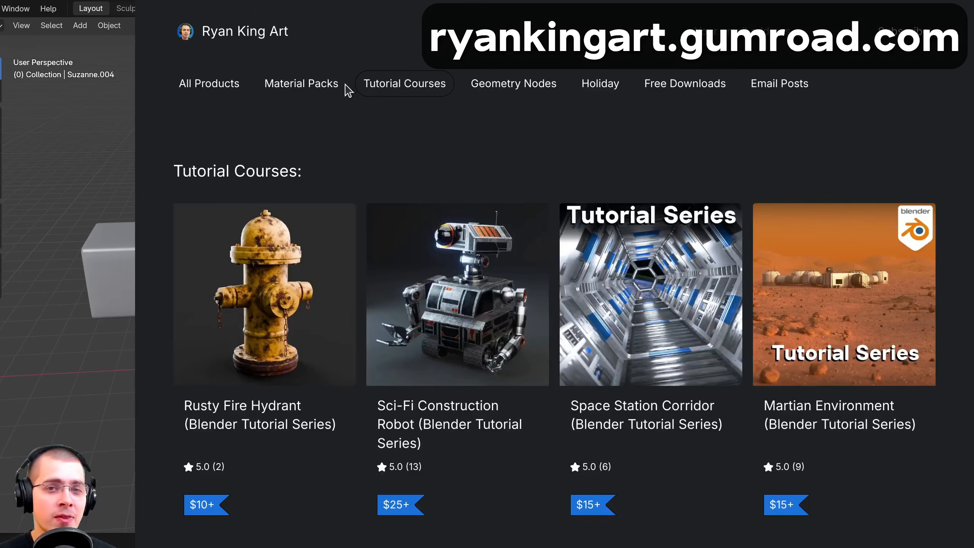
left_click(296, 91)
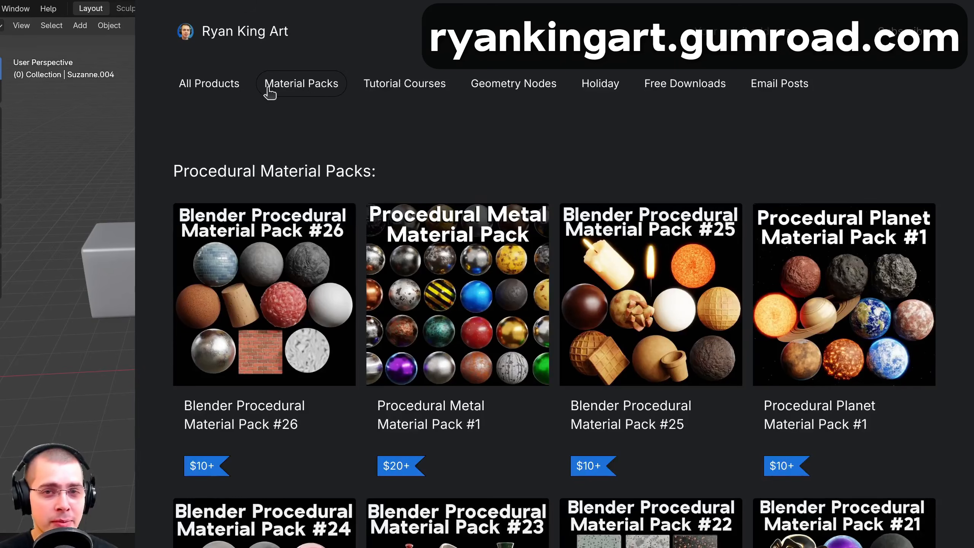
left_click(213, 87)
scroll(552, 269, "down", 3)
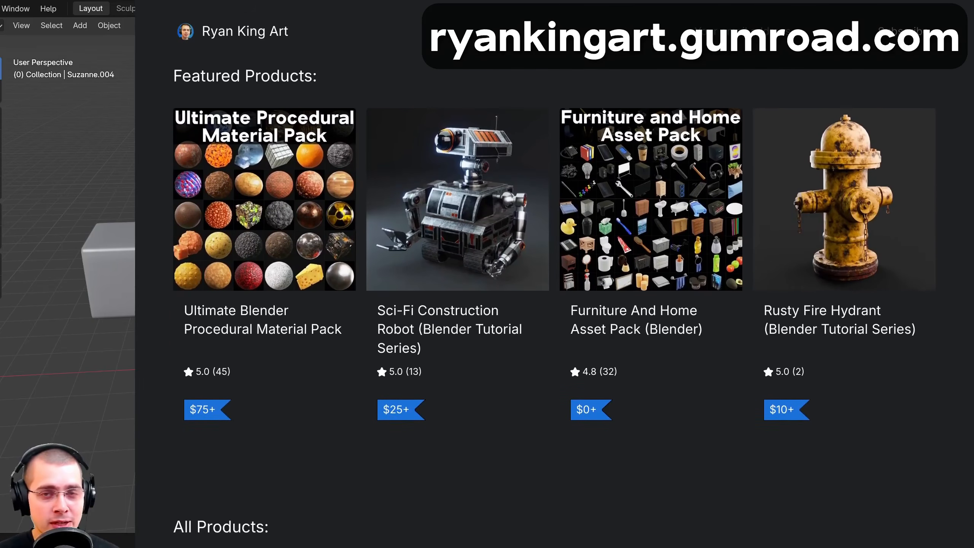
scroll(552, 268, "down", 5)
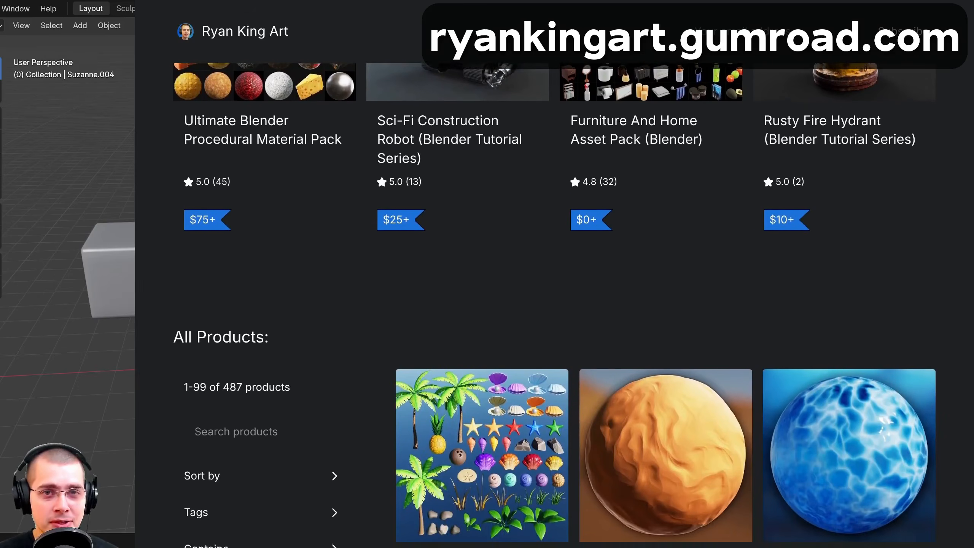
scroll(552, 295, "down", 3)
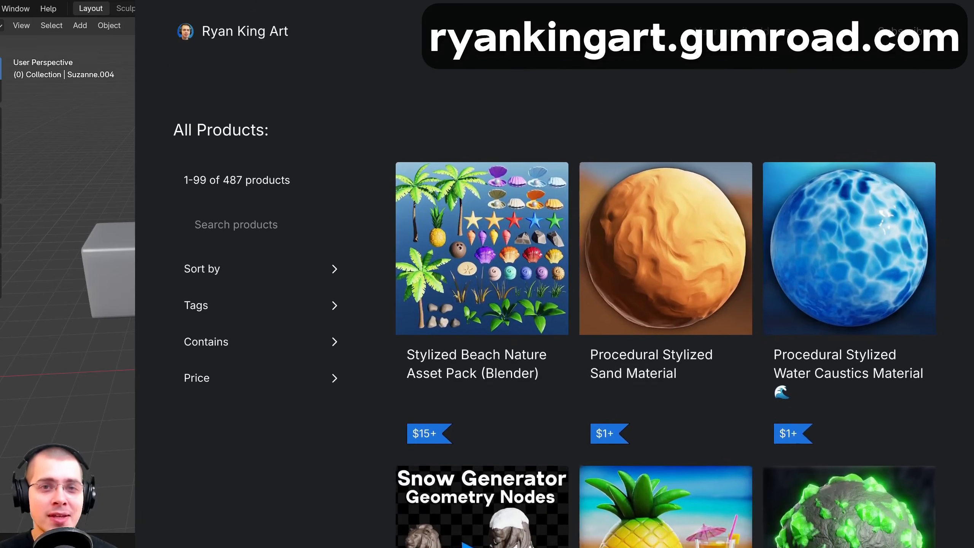